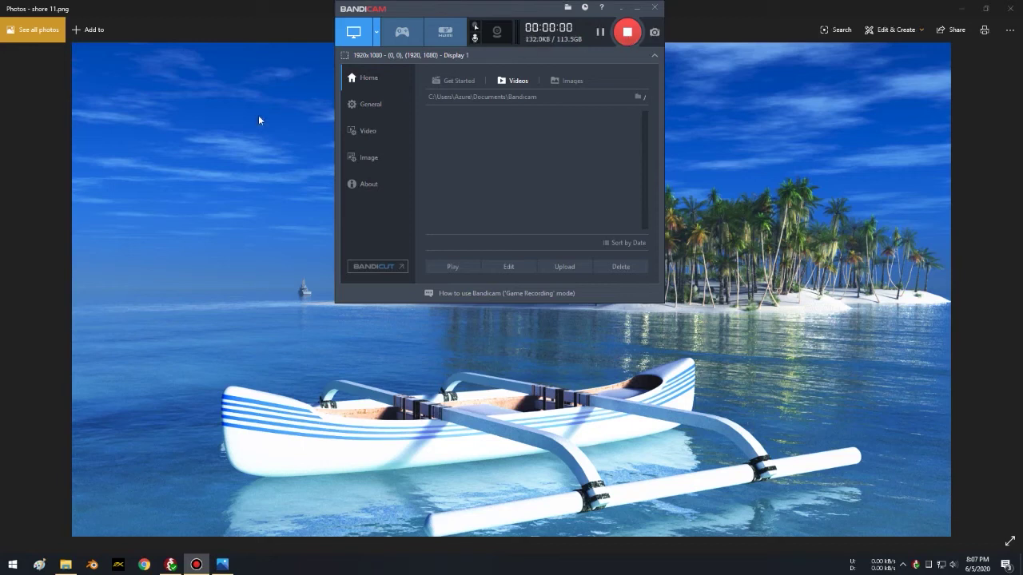
Step: Zoom over the outrigger canoe photo shore 11.png, then close Photos and launch Blender
click(636, 9)
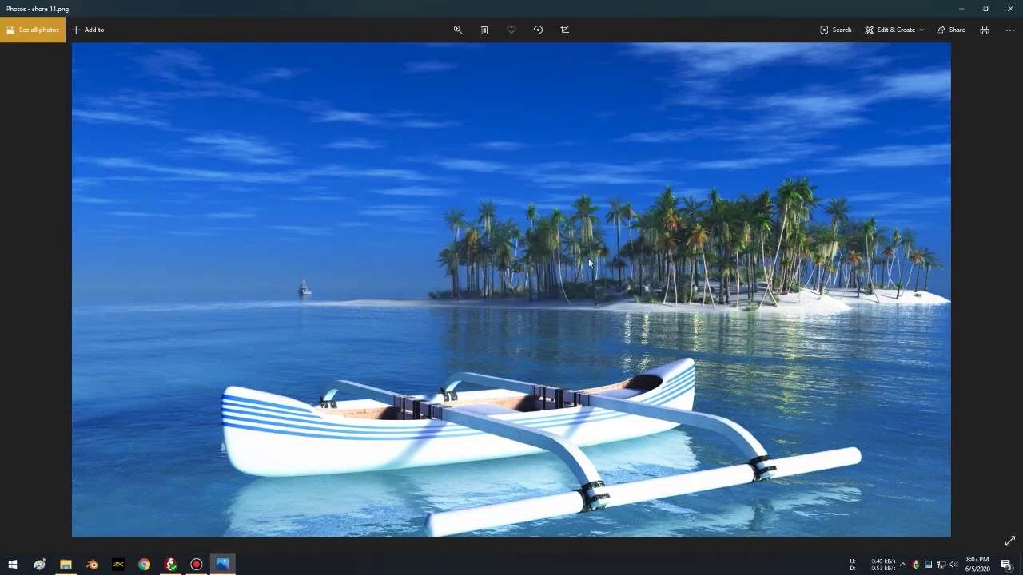
scroll(458, 329, up, 2)
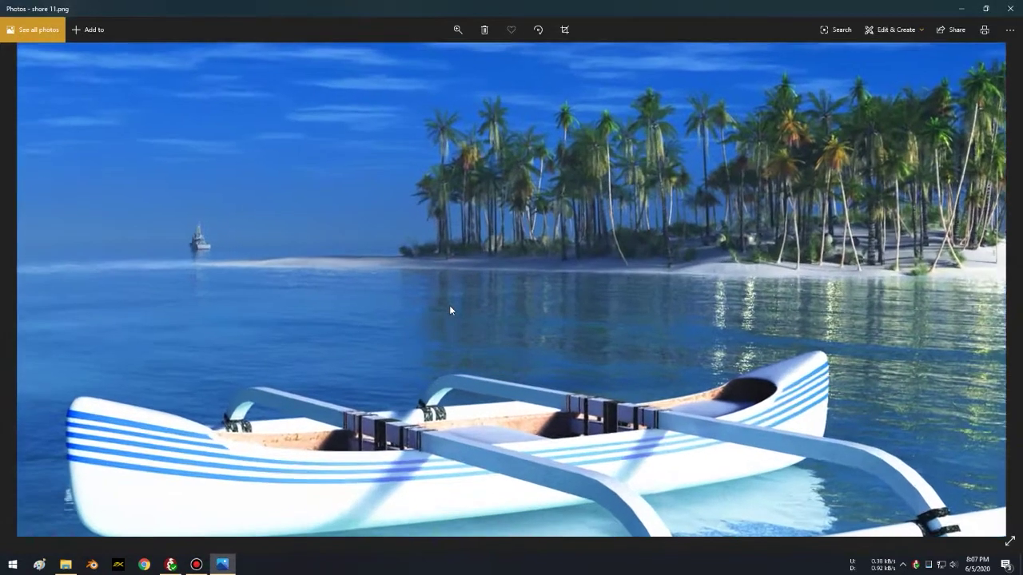
scroll(450, 307, down, 2)
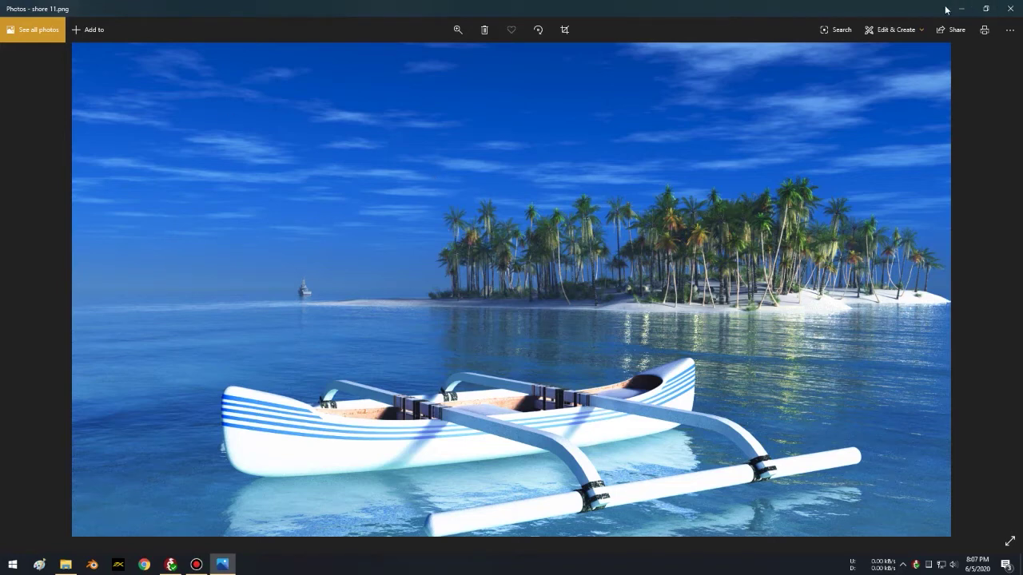
click(1010, 8)
click(92, 565)
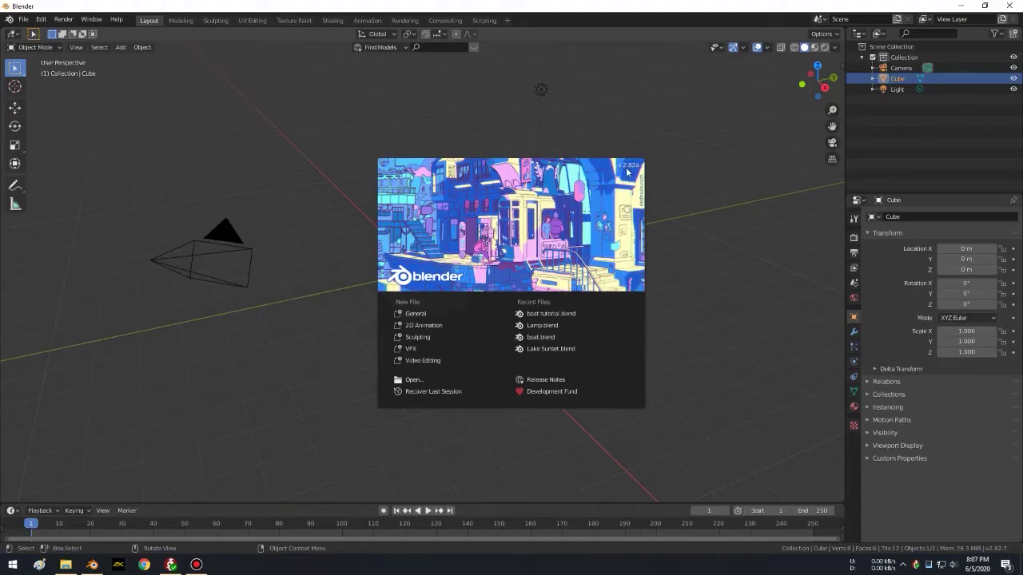
Step: Delete the default camera, cube and light, and switch to the top view
click(705, 165)
key(a)
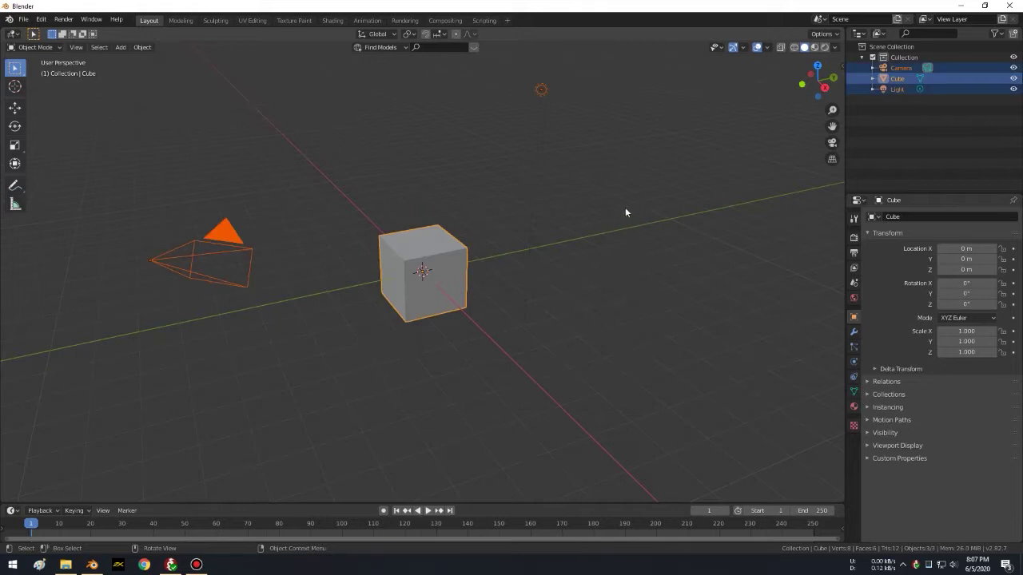
key(x)
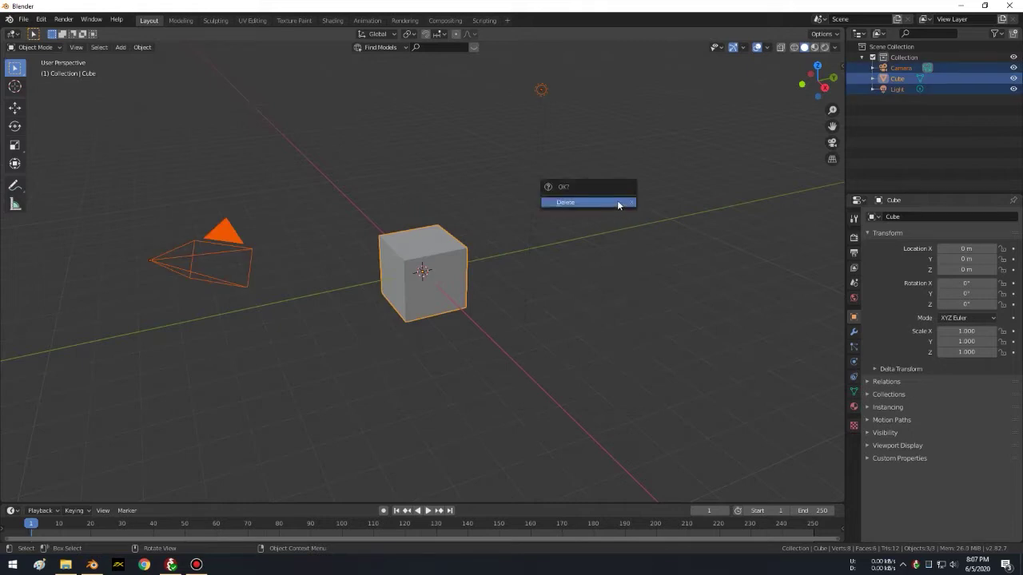
click(616, 200)
key(KP_7)
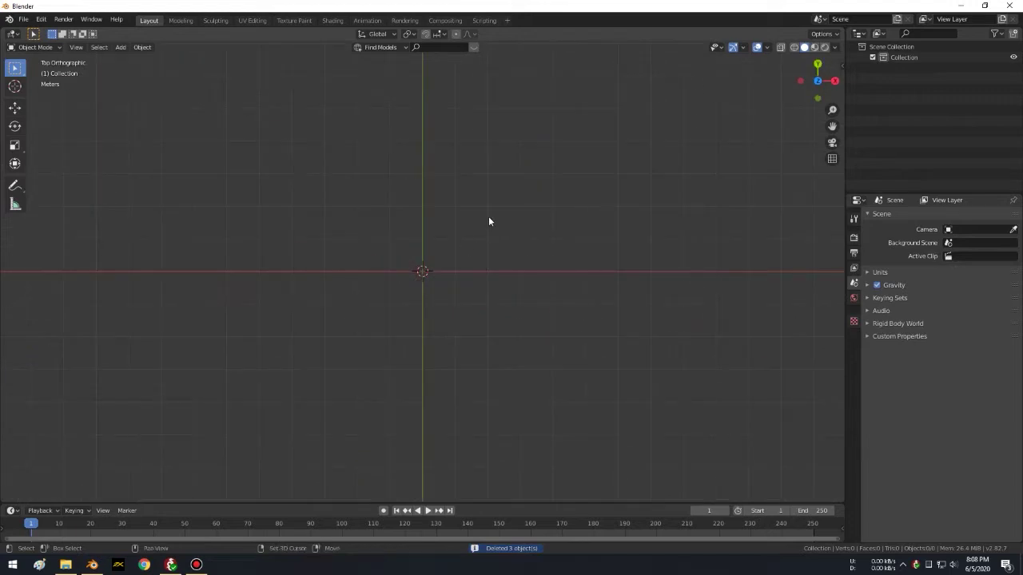
key(shift+a)
mouse_move(460, 322)
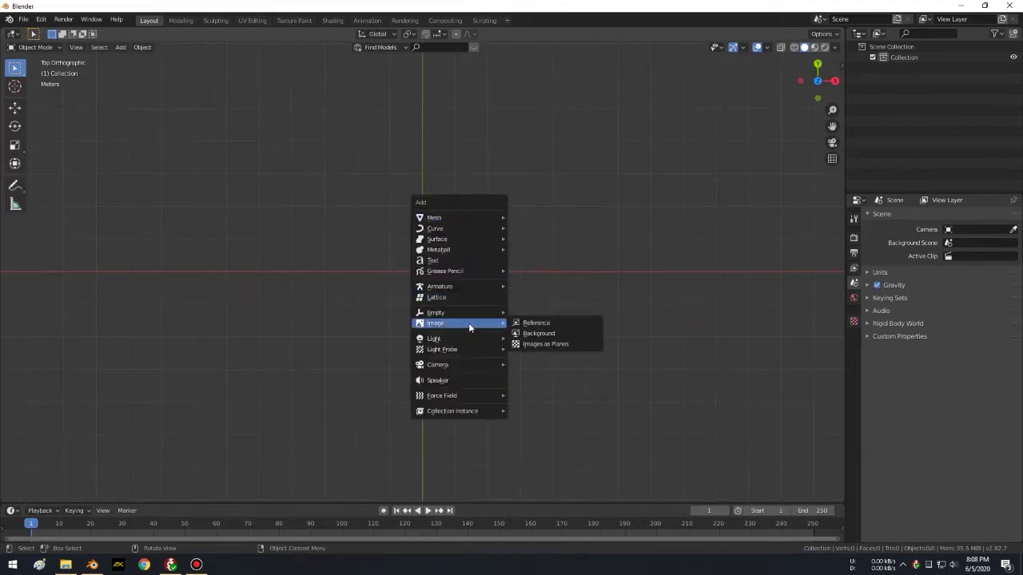
Step: Add ezgif.com-webp-to-png.png from the Blueprint folder as a background image and zoom in on it
click(543, 333)
click(232, 349)
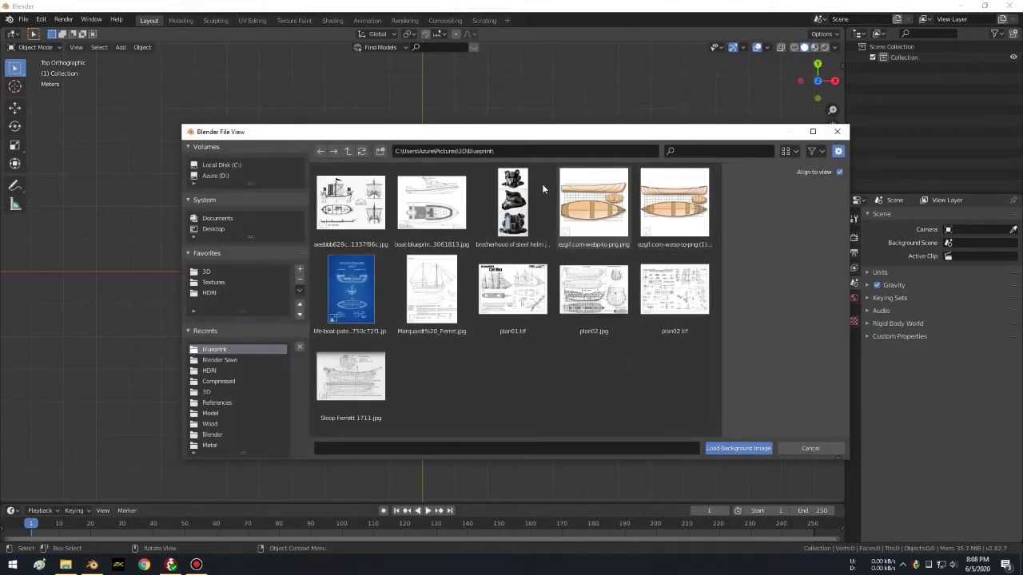
double_click(679, 201)
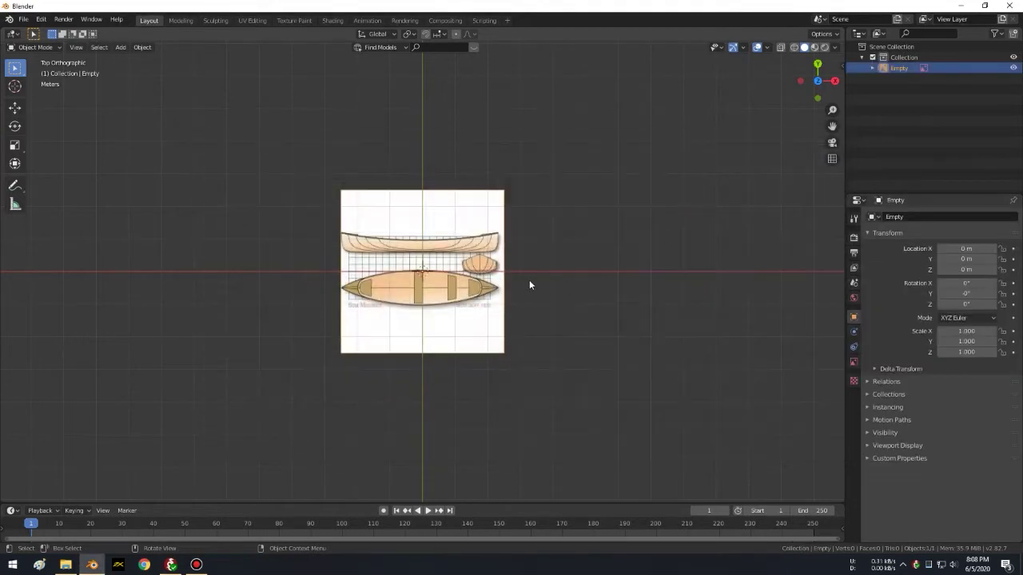
scroll(528, 280, up, 2)
scroll(505, 292, up, 3)
shift+middle_drag(510, 293, 522, 262)
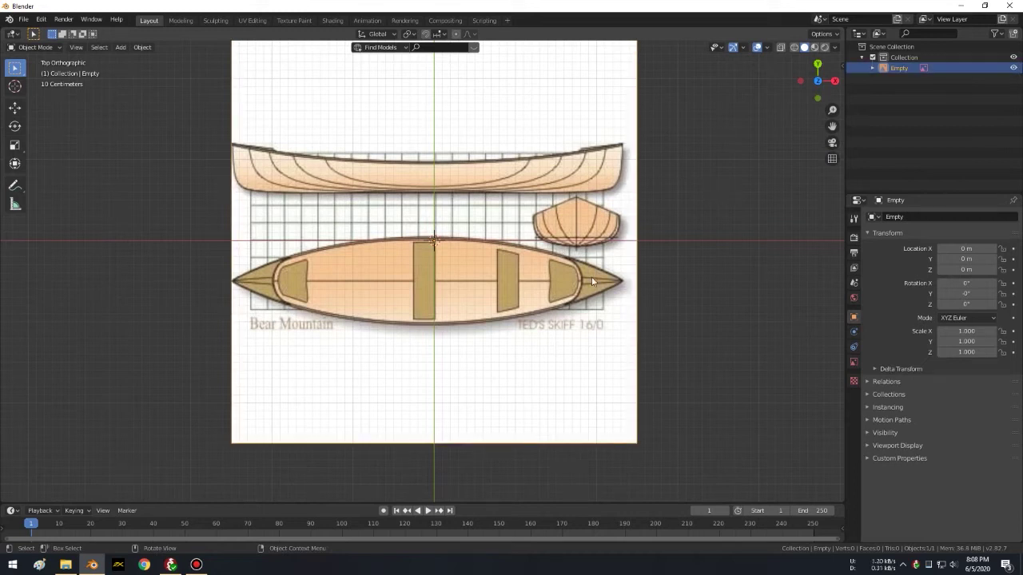
Step: Move the blueprint Empty along Y to 0.49682 m toward the origin
click(708, 108)
click(566, 117)
shift+middle_drag(623, 125, 610, 173)
key(g)
key(y)
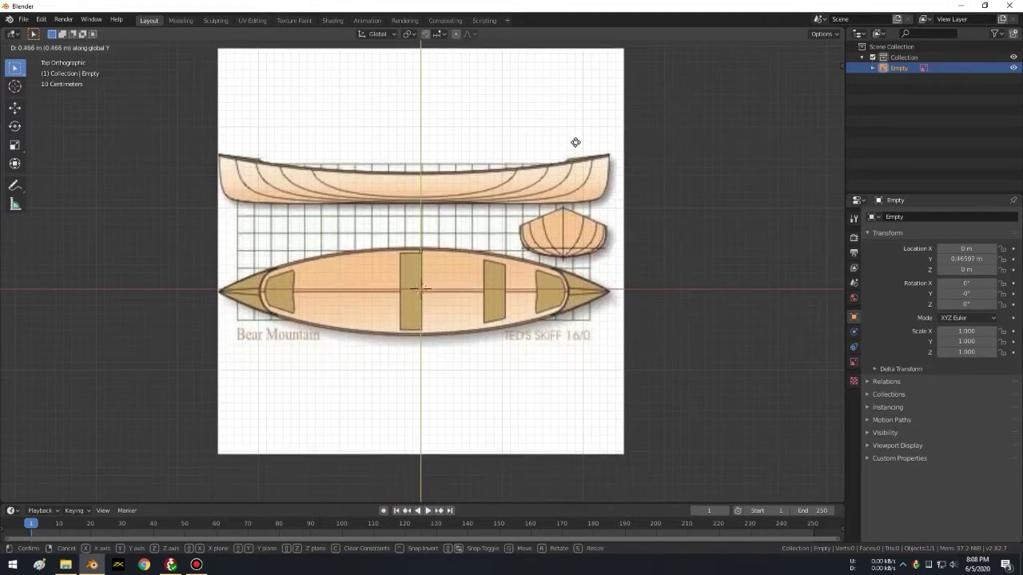
click(576, 118)
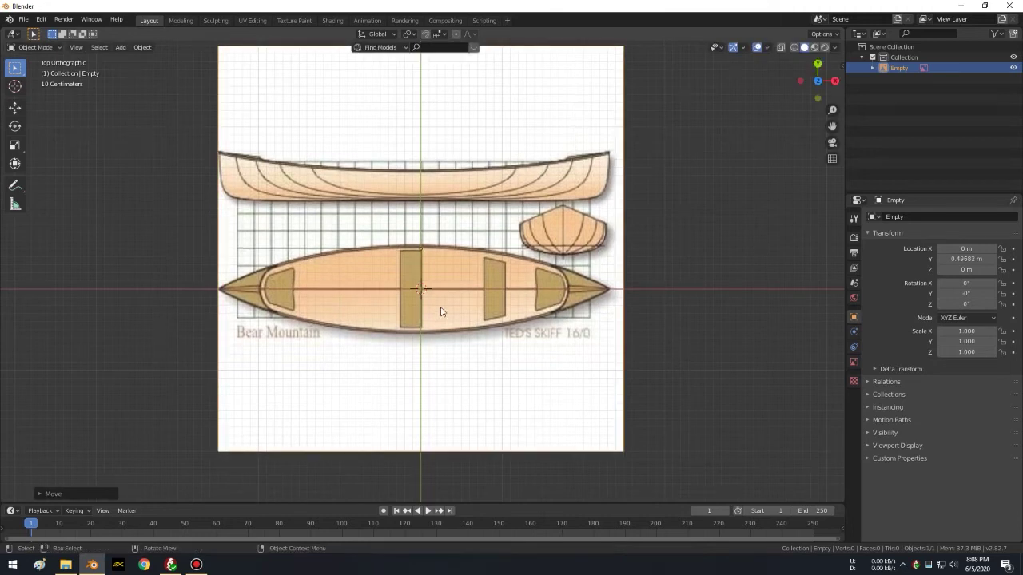
scroll(440, 285, up, 3)
scroll(472, 255, up, 1)
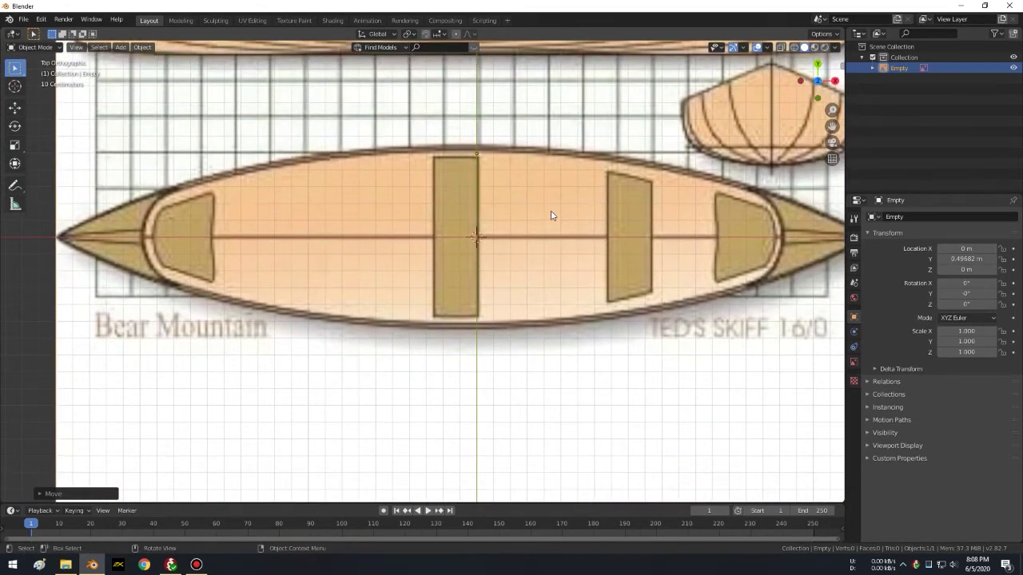
Step: Shift the blueprint along X to 0.11552 m, frame it, and switch to front view
key(g)
key(x)
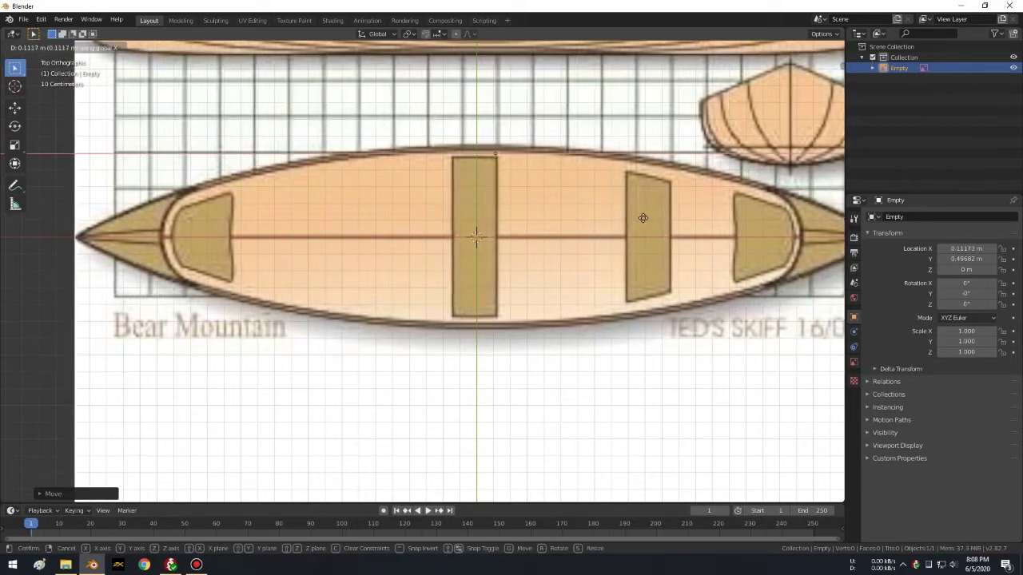
click(647, 222)
key(Home)
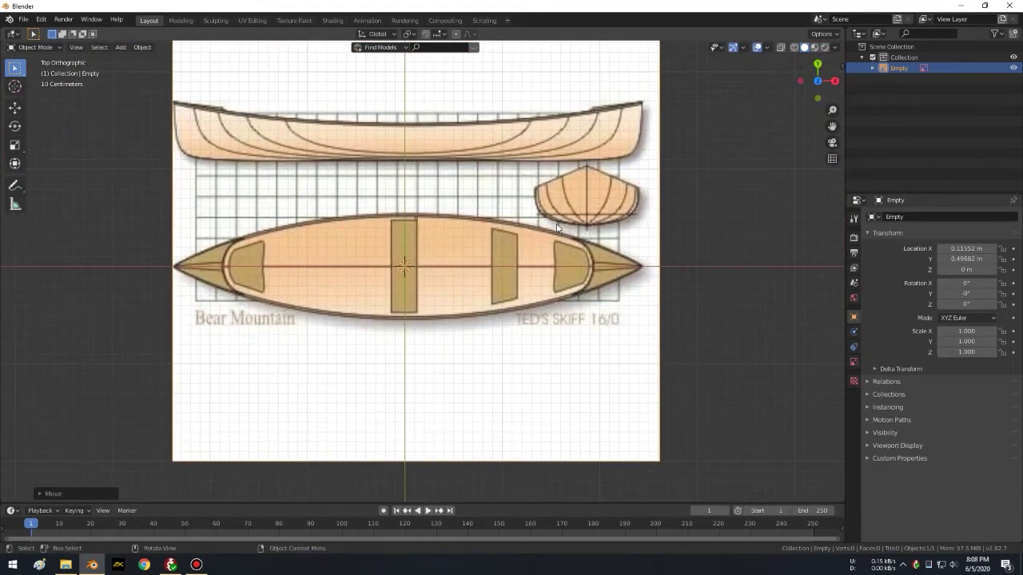
key(KP_1)
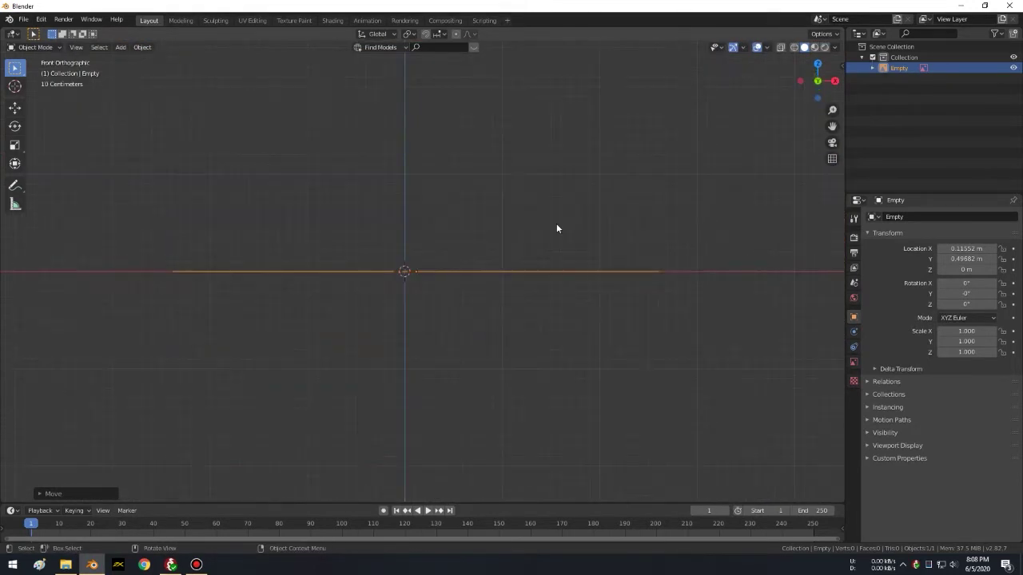
Step: Add a second canoe background image facing front and lower Empty.001 to Z -0.78701 m
key(shift+a)
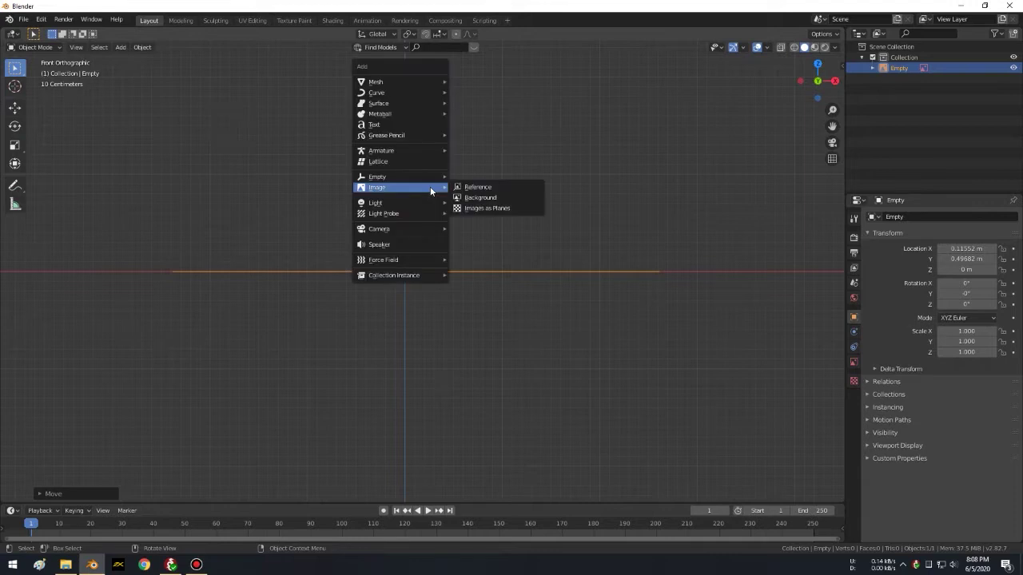
click(504, 197)
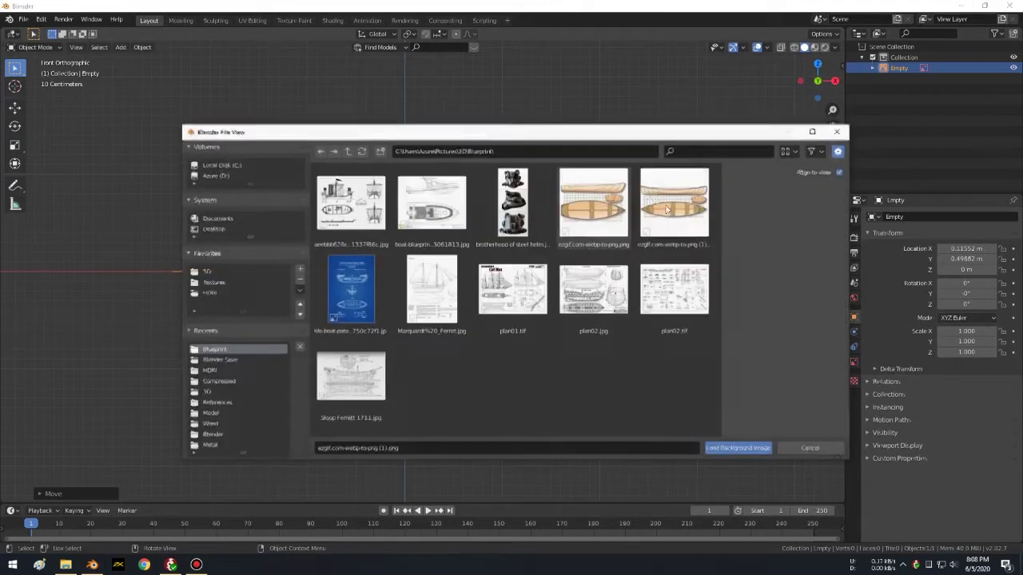
double_click(696, 223)
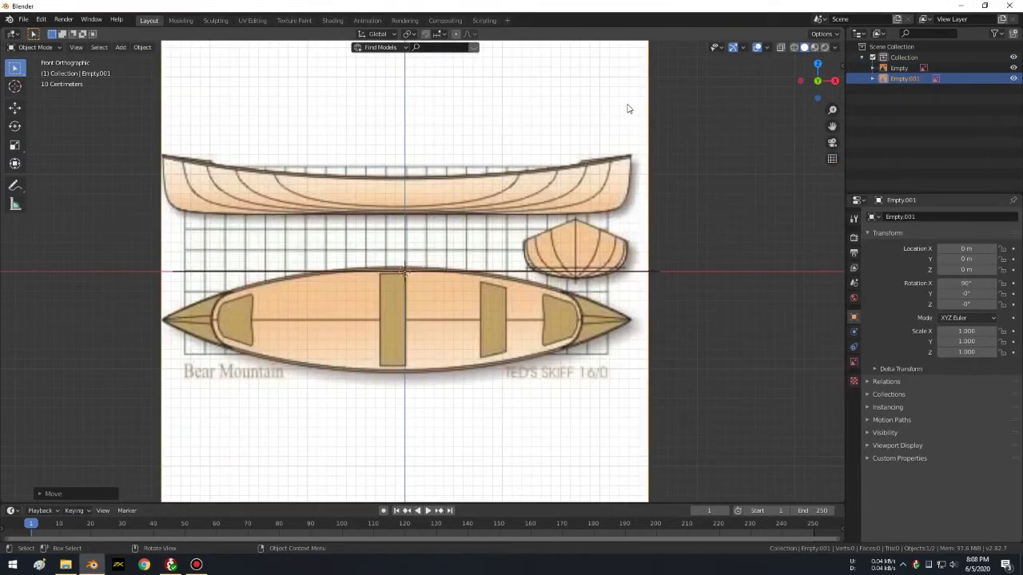
click(629, 106)
click(556, 115)
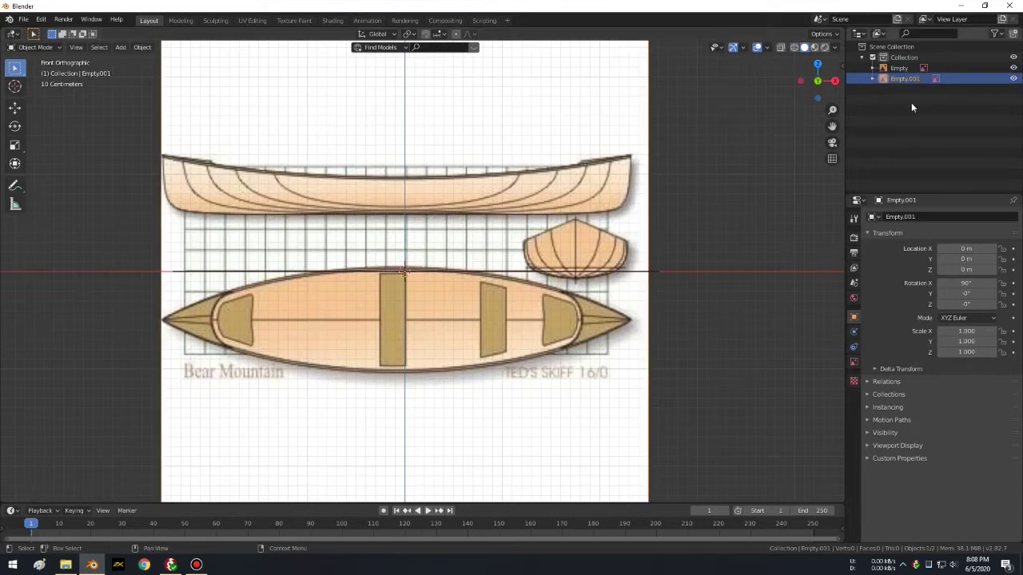
key(g)
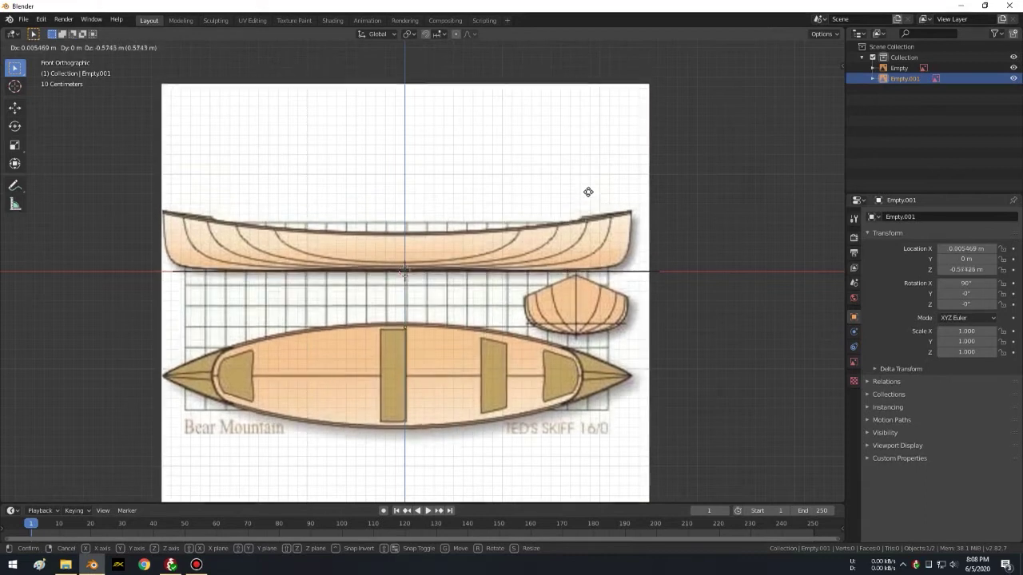
key(z)
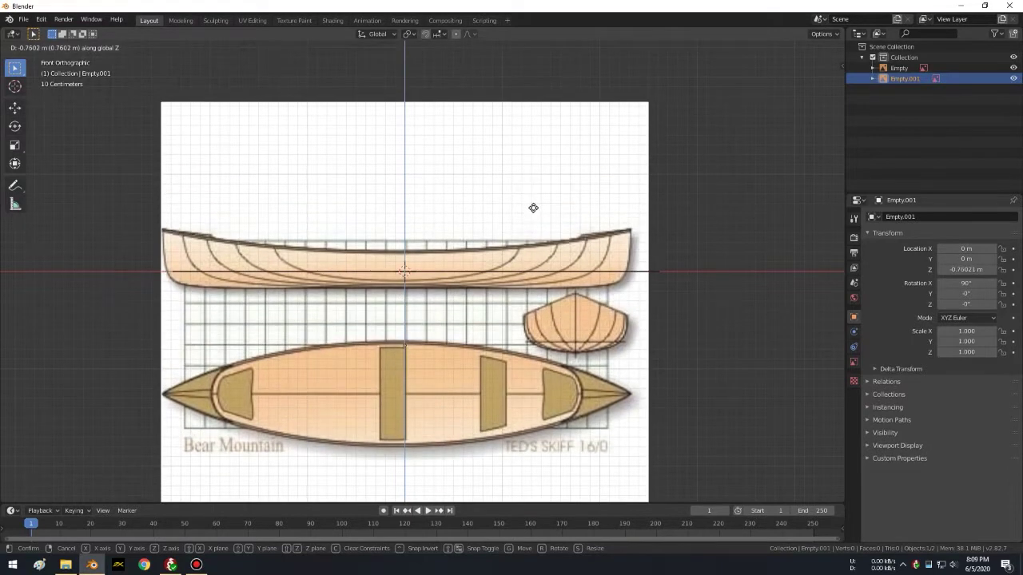
click(541, 233)
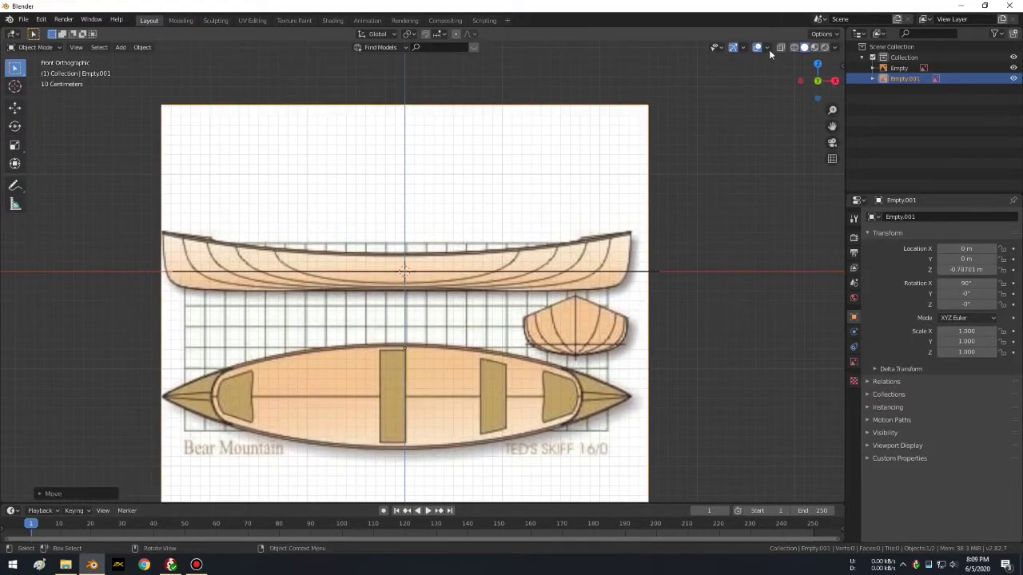
Step: Enable the Move object gizmo in the viewport Gizmos options
click(746, 48)
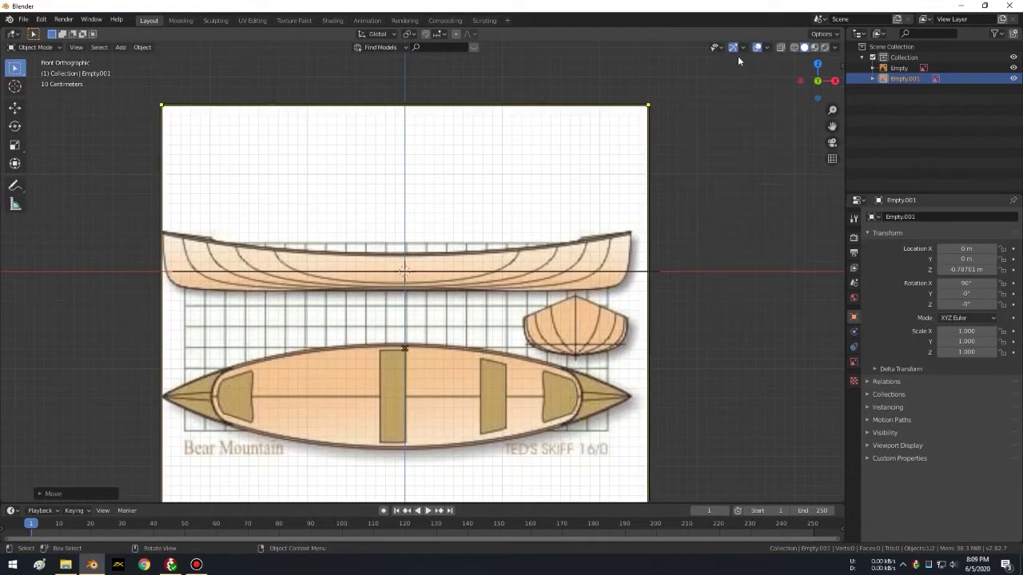
click(745, 50)
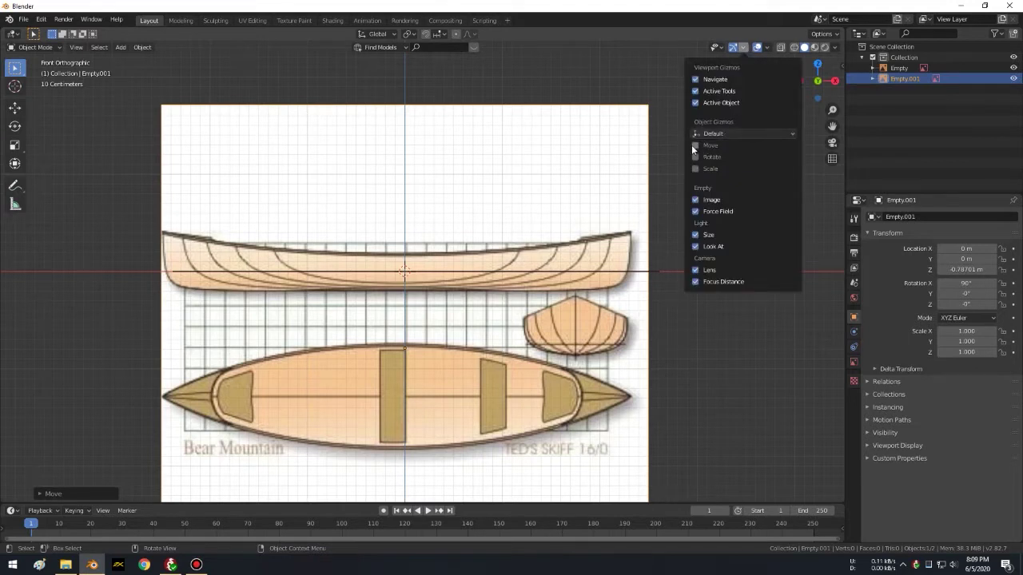
click(694, 145)
click(747, 48)
click(747, 48)
Step: Drag Empty.001's Z arrow to set it at X 0, Z -0.11977 m, undoing stray nudges
click(608, 62)
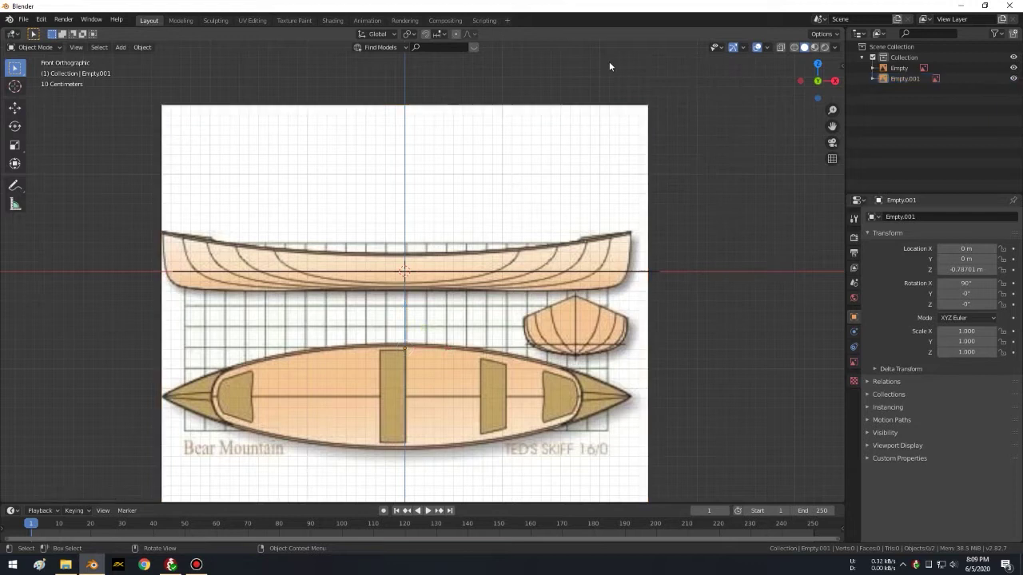
click(488, 240)
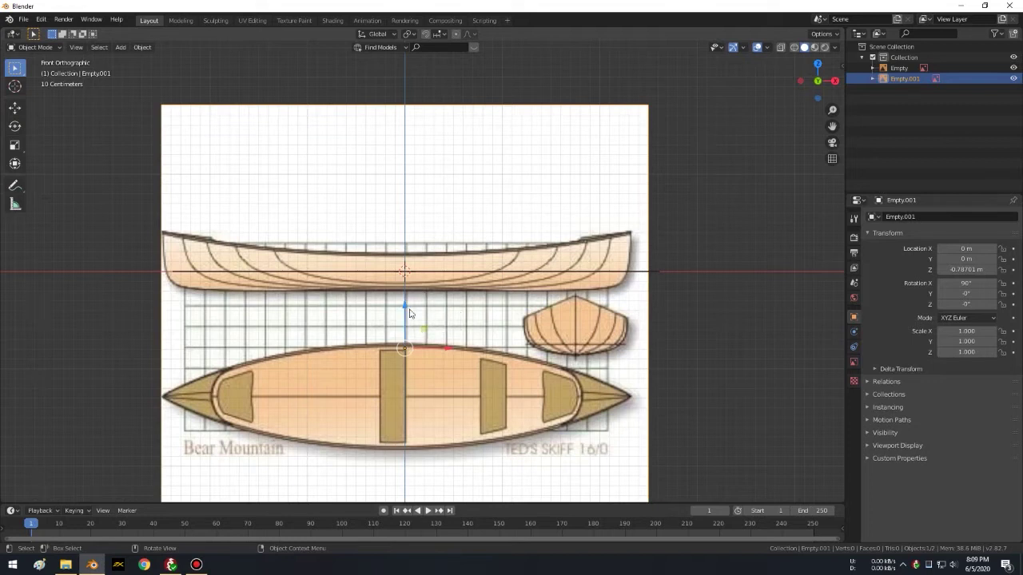
mouse_move(405, 310)
mouse_down()
mouse_move(391, 273)
mouse_move(384, 141)
mouse_move(400, 381)
mouse_move(434, 121)
mouse_move(470, 367)
mouse_move(474, 274)
mouse_move(526, 306)
mouse_move(485, 306)
mouse_up()
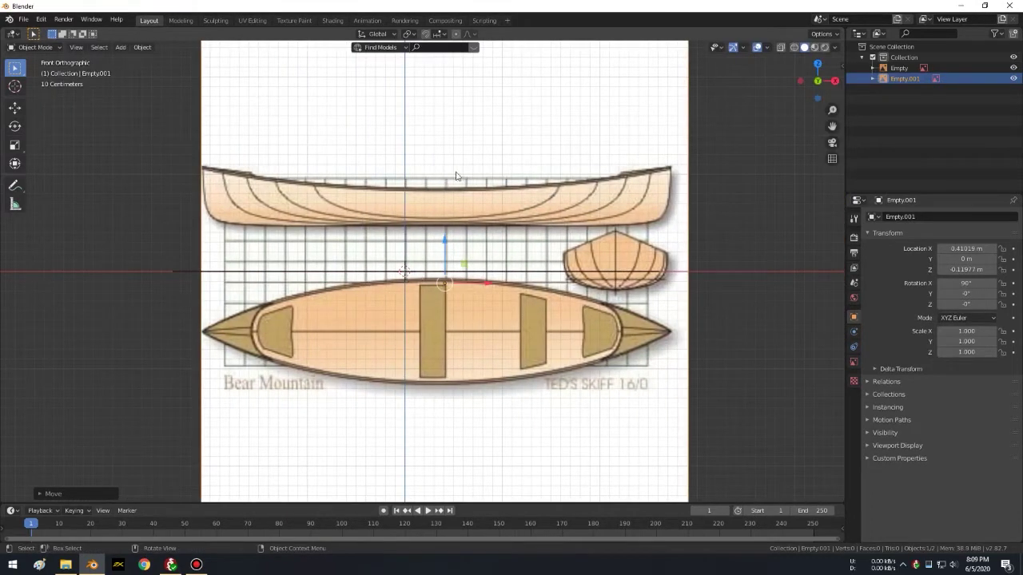
mouse_move(461, 262)
middle_down()
mouse_move(451, 263)
mouse_move(456, 273)
middle_up()
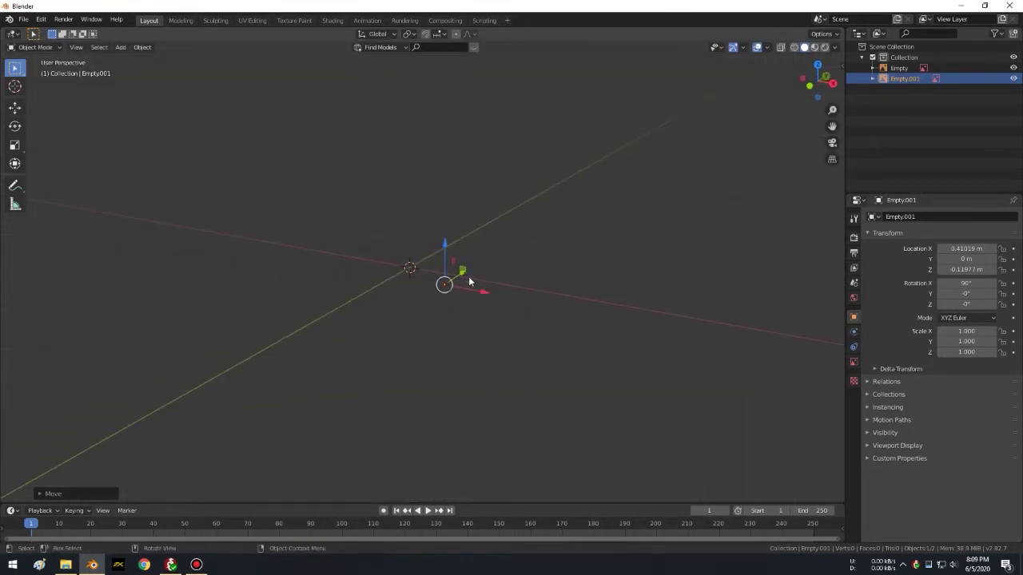
drag(461, 280, 470, 286)
key(ctrl+z)
key(ctrl+z)
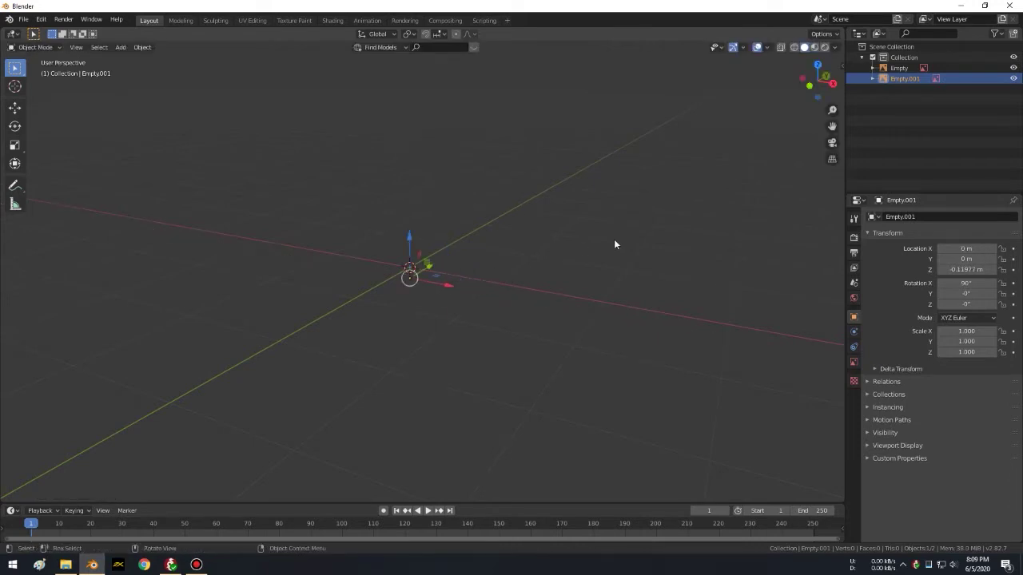
key(KP_1)
mouse_move(527, 182)
middle_down()
mouse_move(461, 231)
mouse_move(529, 205)
middle_up()
Step: Move the front blueprint down and right to X 0.12142 m, Z -0.76185 m
key(KP_1)
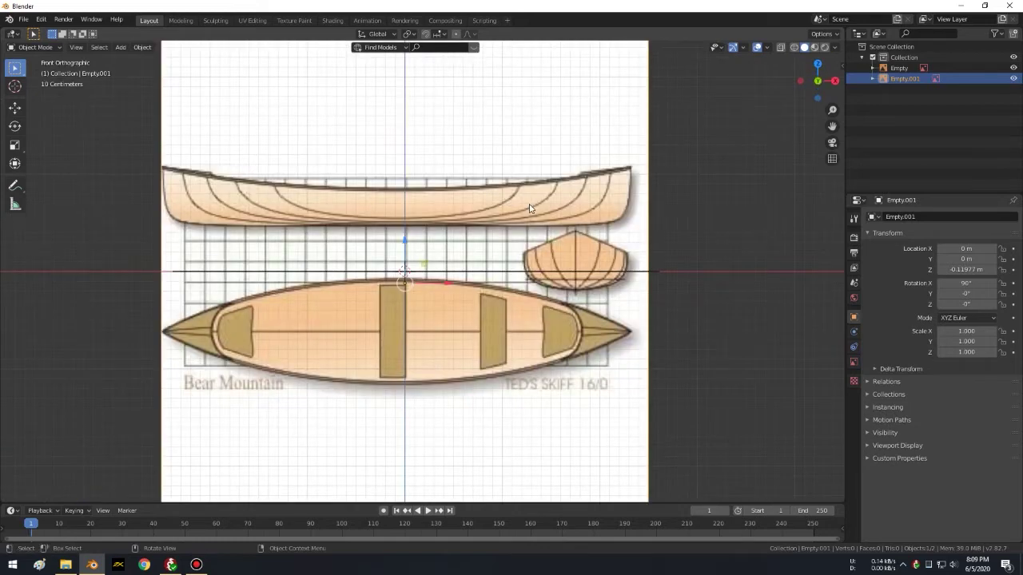
key(g)
key(z)
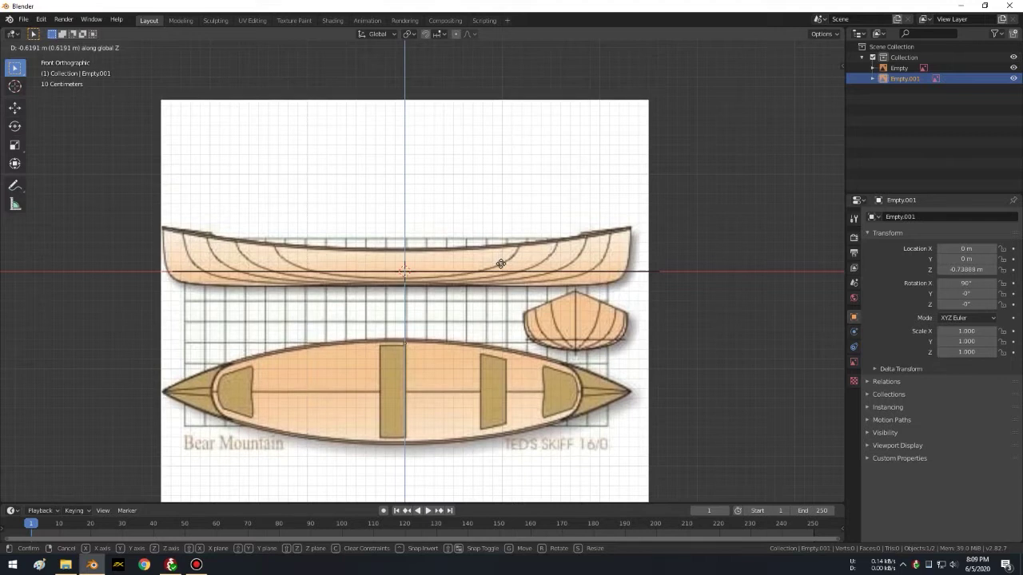
click(500, 264)
key(g)
key(x)
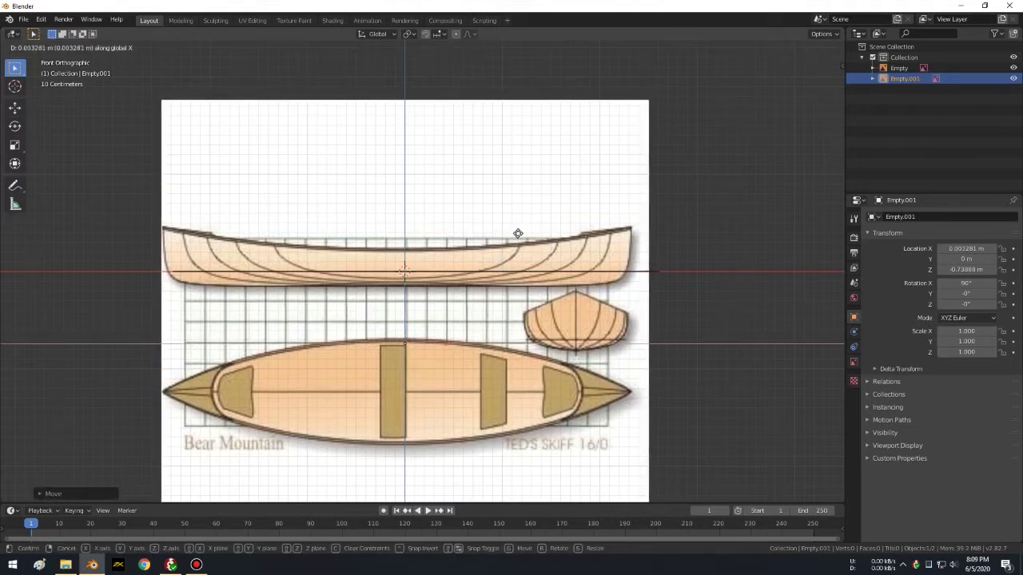
click(620, 239)
key(g)
key(z)
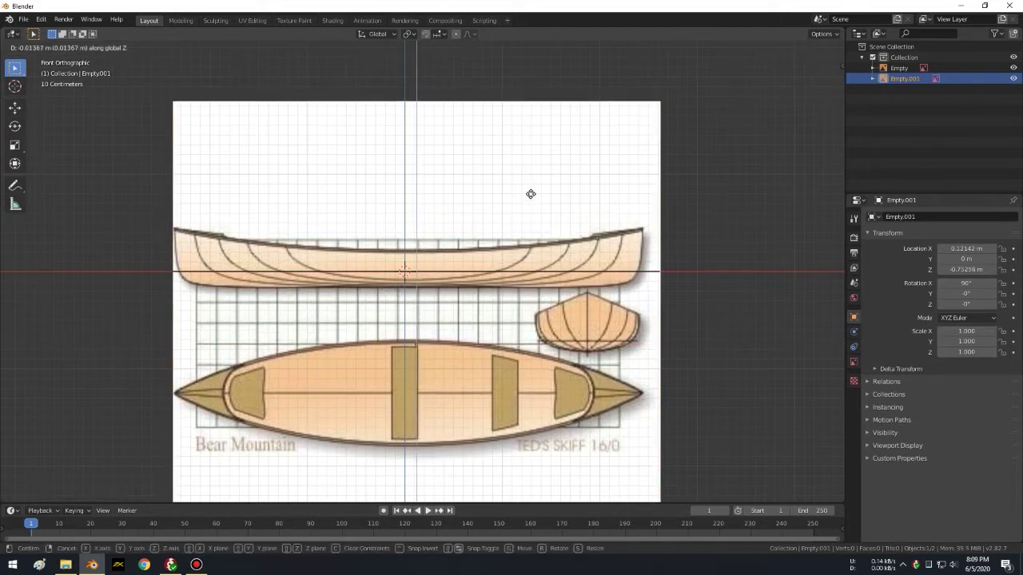
click(532, 200)
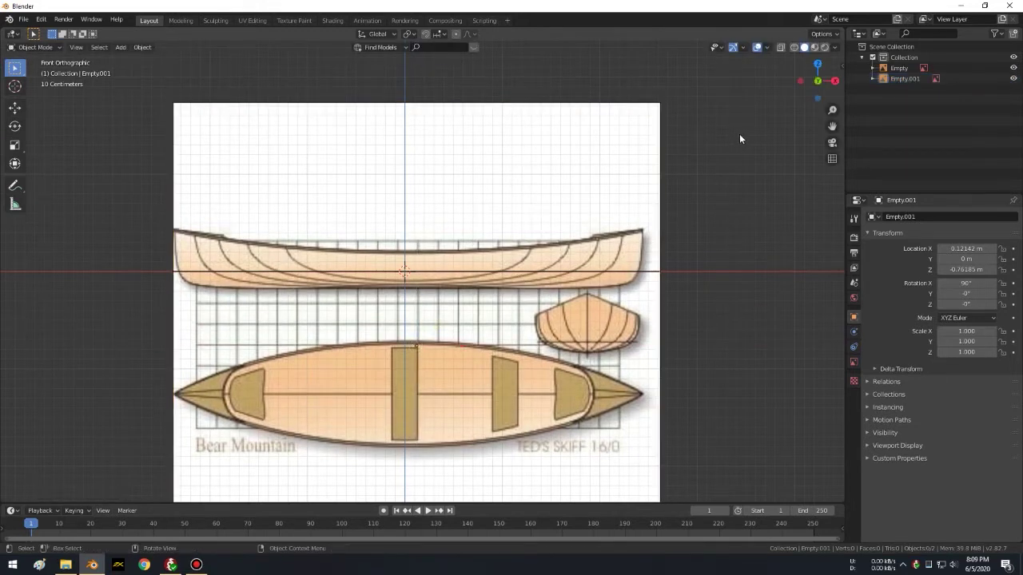
Step: Turn on the Outliner's Selectable filter and disable selection for Empty and Empty.001
click(995, 35)
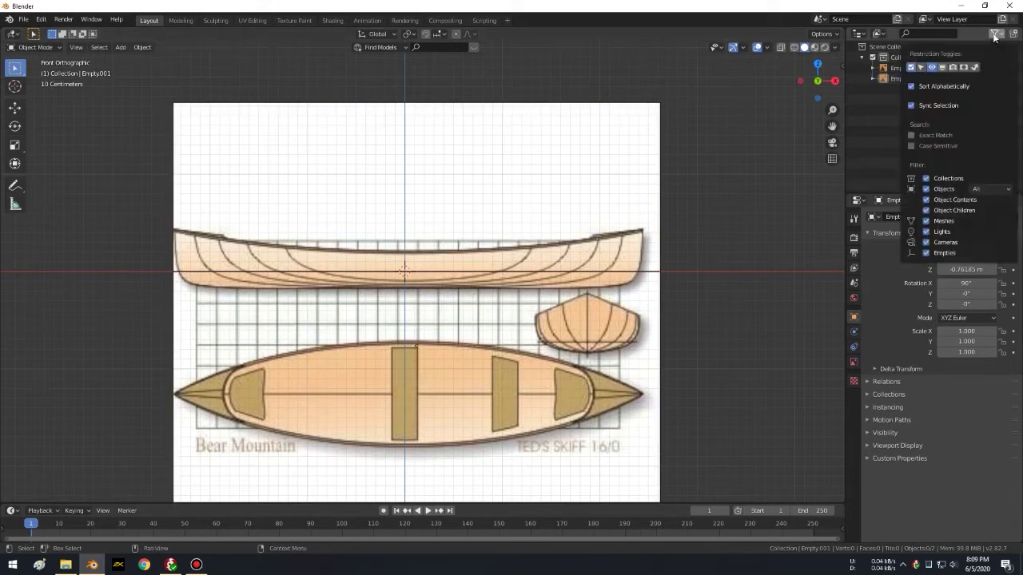
click(921, 67)
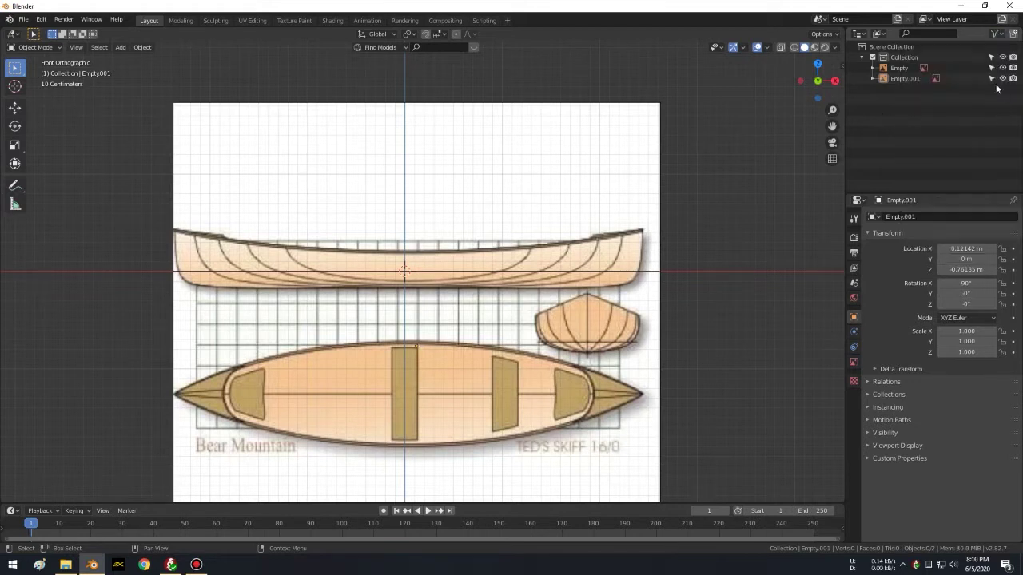
click(991, 78)
click(990, 68)
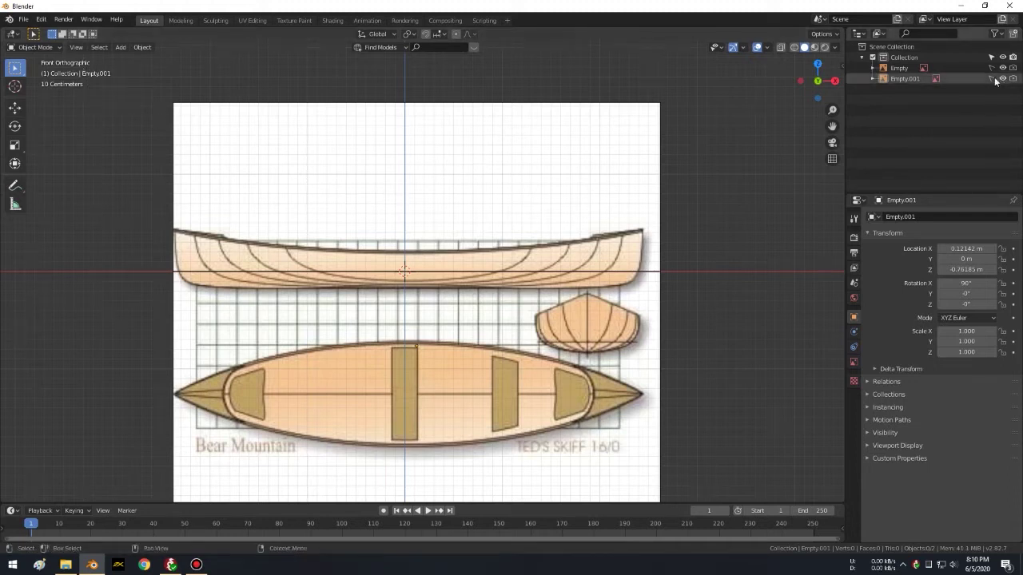
click(572, 210)
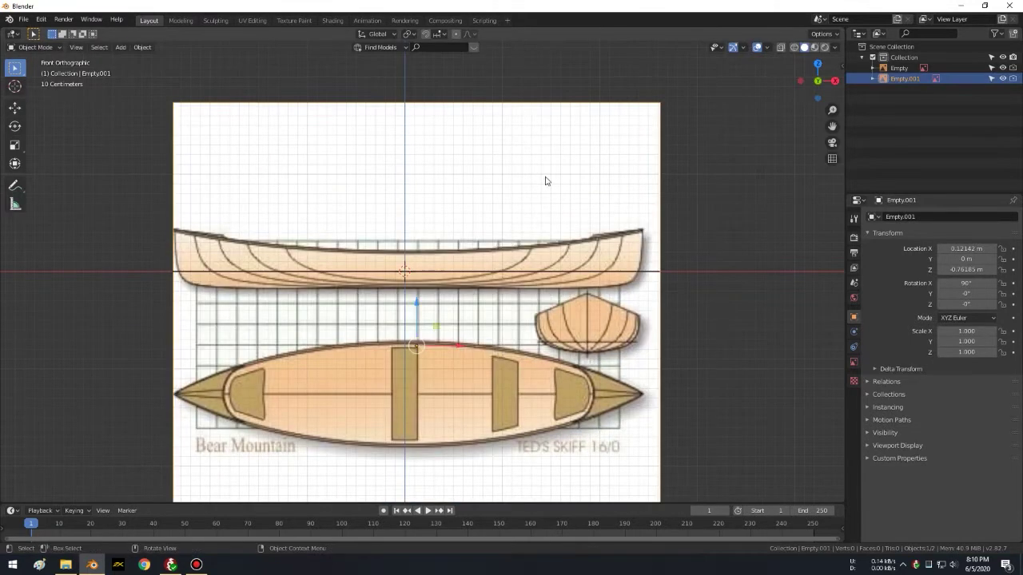
drag(544, 177, 400, 211)
click(992, 79)
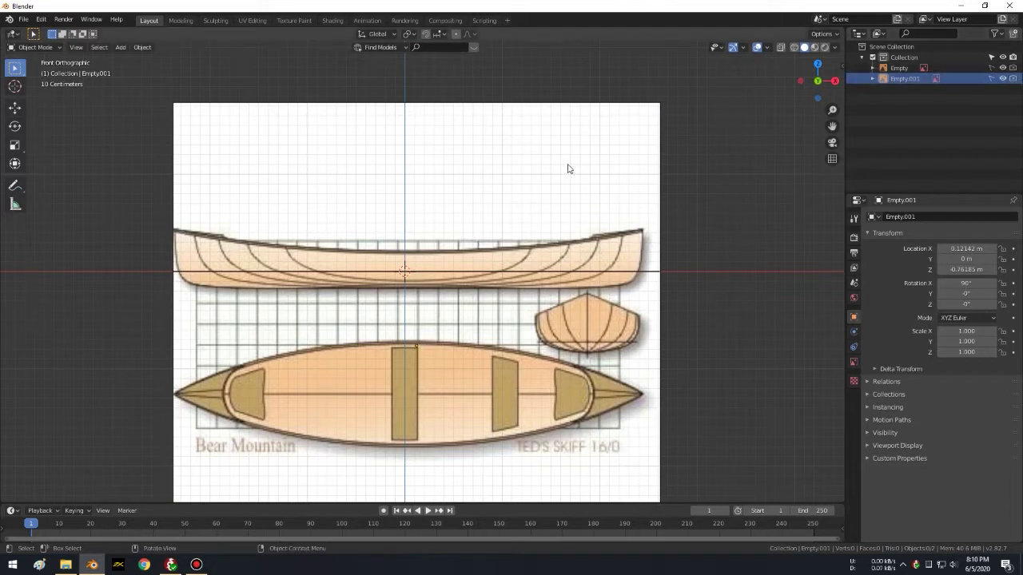
shift+middle_drag(546, 312, 583, 223)
key(KP_7)
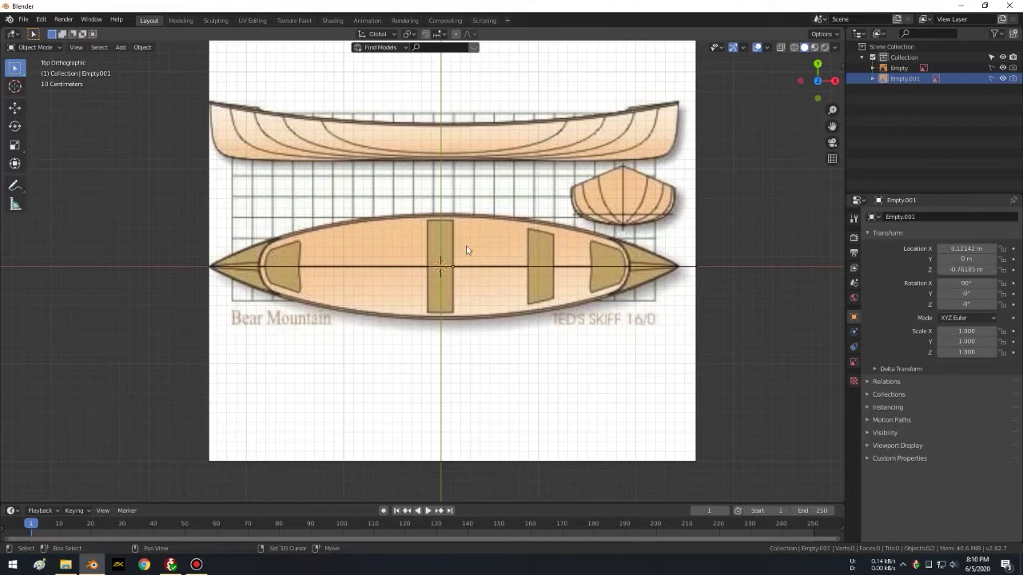
Step: Add a cube at the origin over the blueprints and enter Edit Mode on it
key(shift+a)
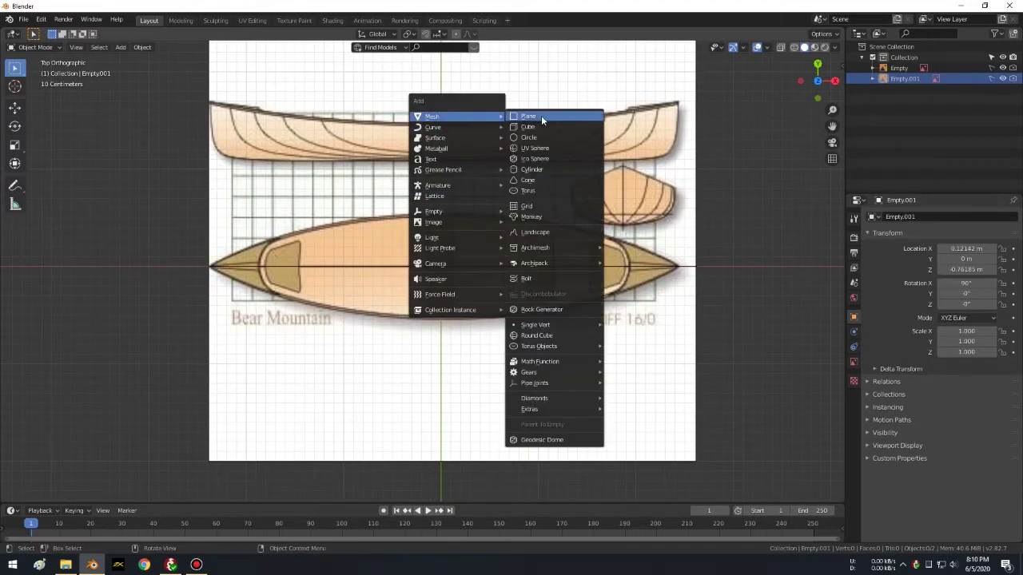
click(552, 128)
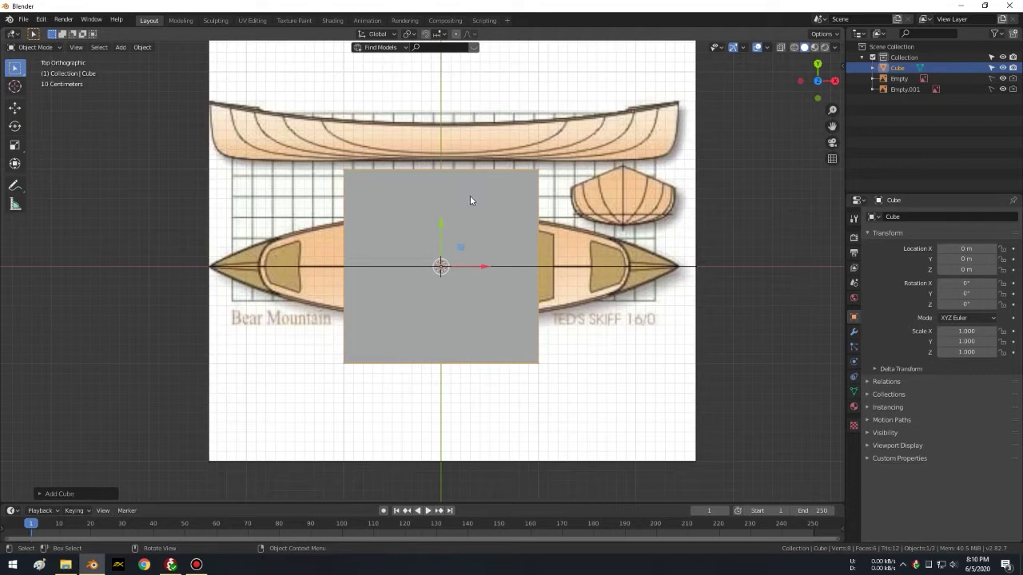
key(Tab)
click(38, 49)
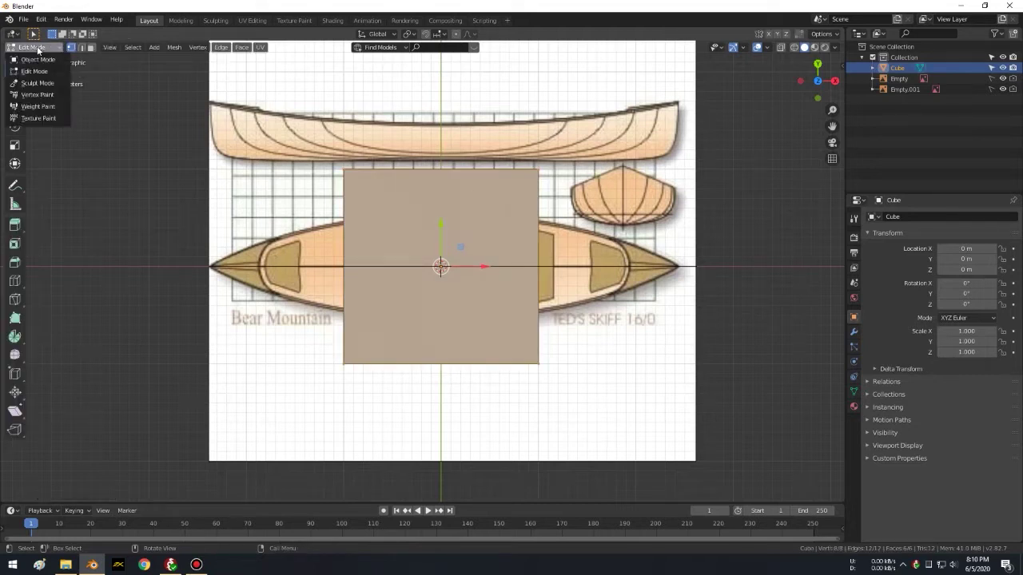
click(36, 48)
click(36, 48)
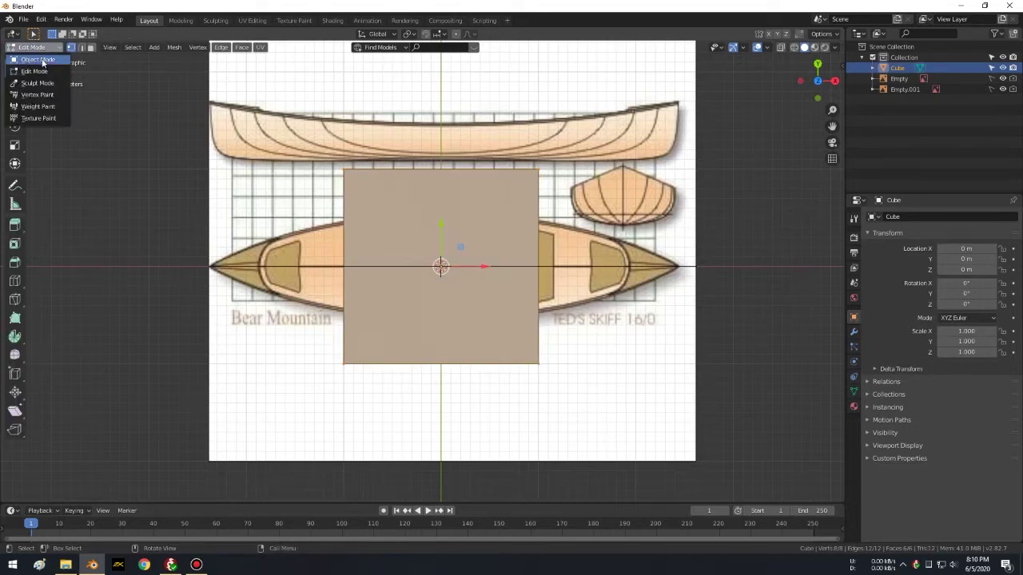
click(35, 71)
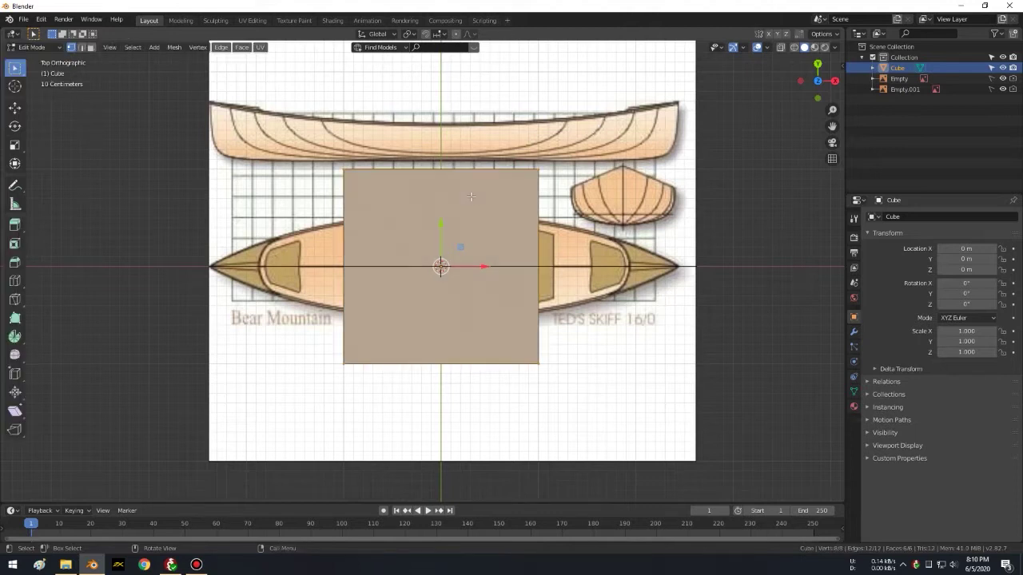
key(ctrl+r)
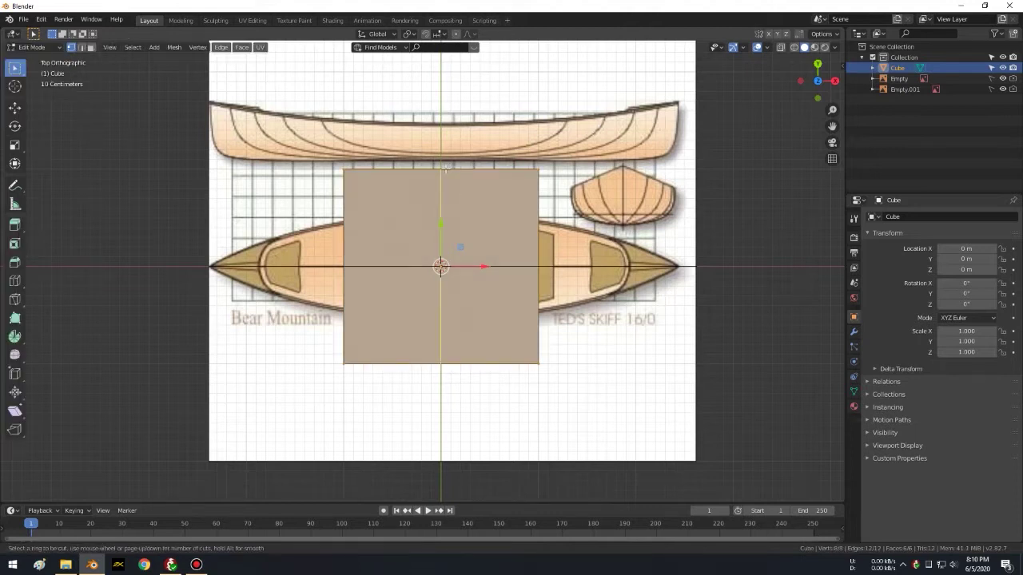
Step: Add centred lengthwise and crosswise loop cuts, giving the cube 18 vertices and 16 faces
click(445, 168)
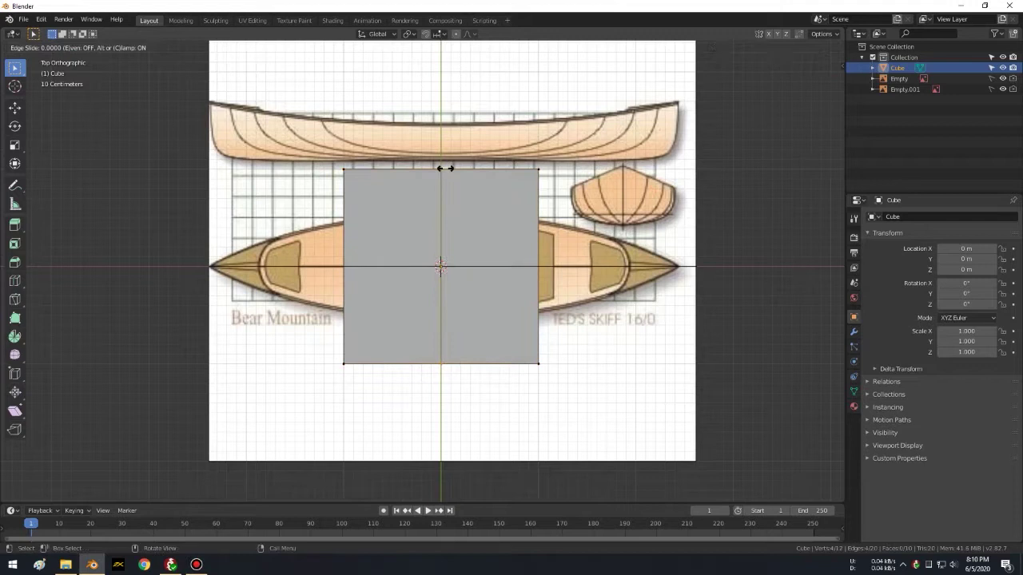
right_click(445, 168)
key(1)
shift+middle_drag(534, 273, 499, 295)
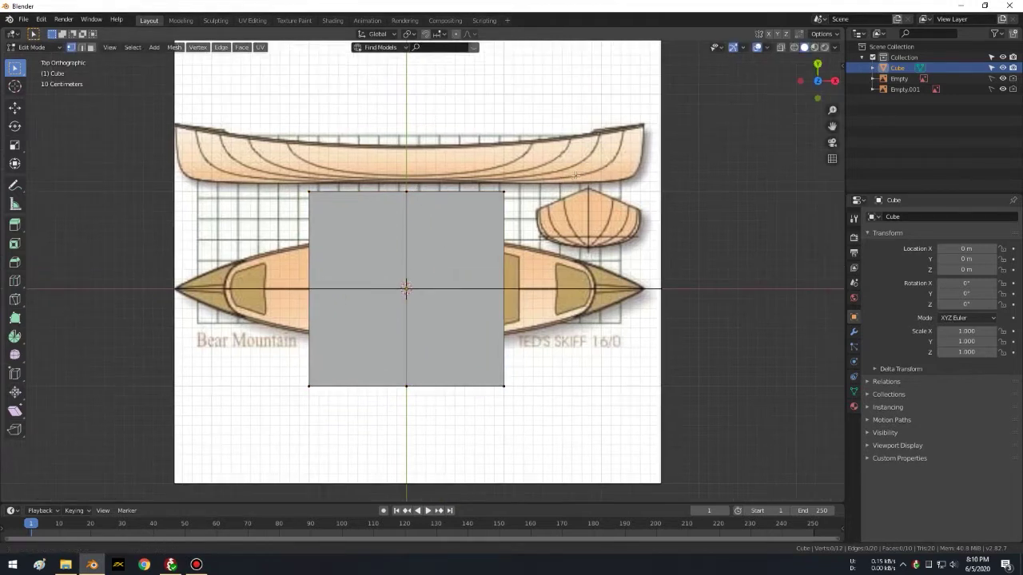
key(ctrl+r)
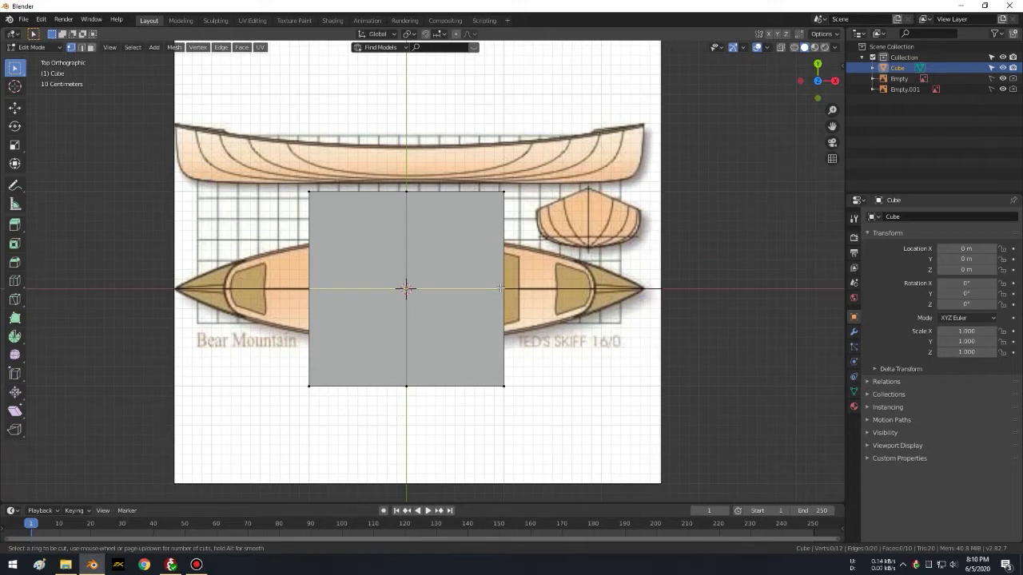
click(499, 287)
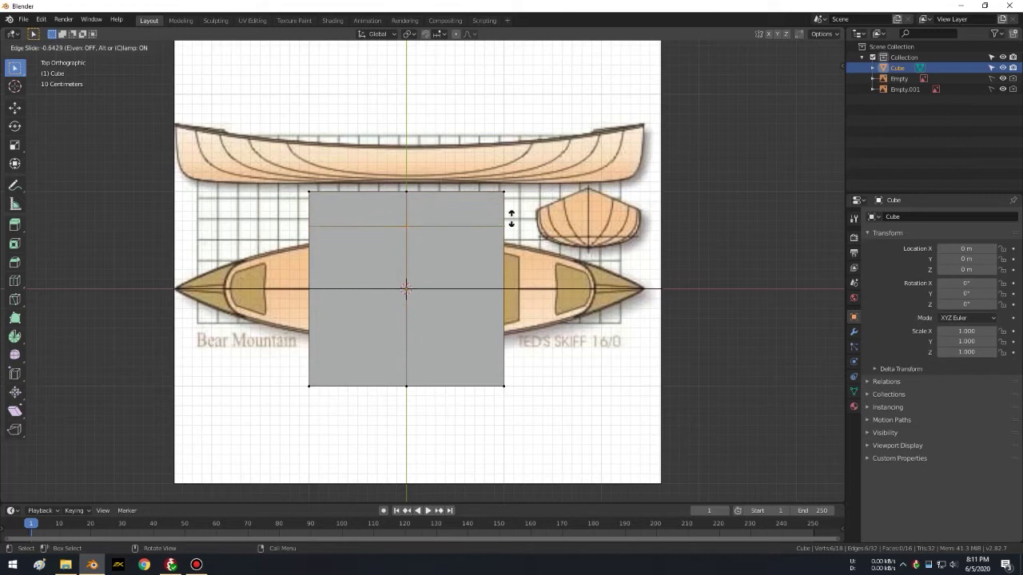
click(669, 216)
middle_drag(613, 257, 493, 189)
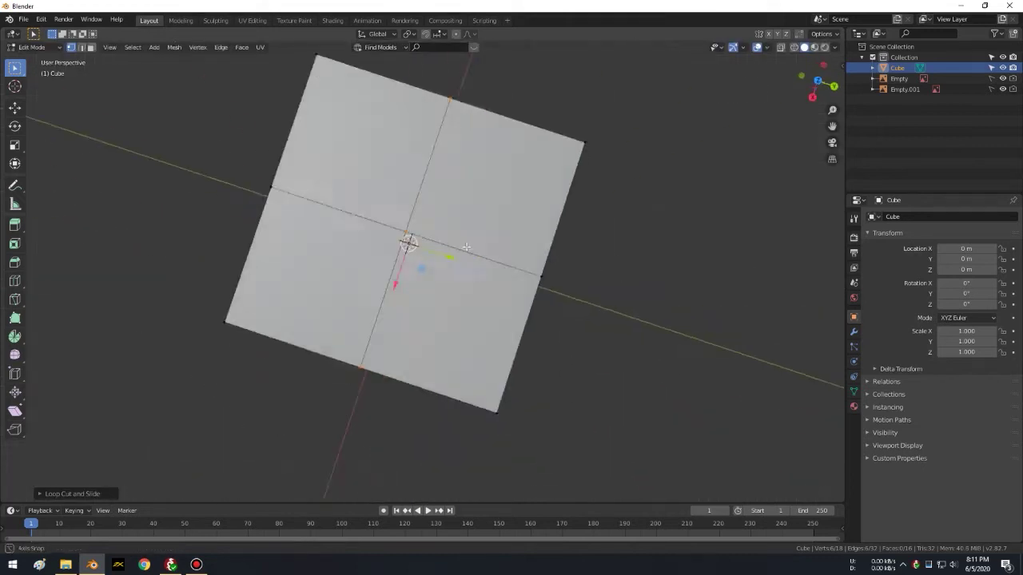
key(KP_7)
click(683, 200)
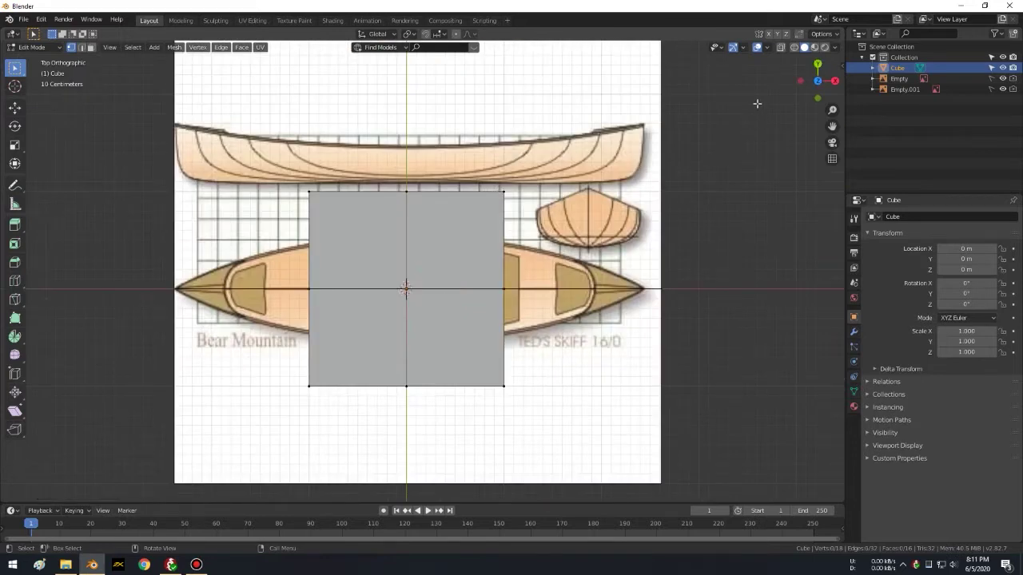
Step: With X-Ray on, circle-select the vertices along the cube's top and left edges
click(782, 48)
shift+middle_drag(216, 152, 285, 143)
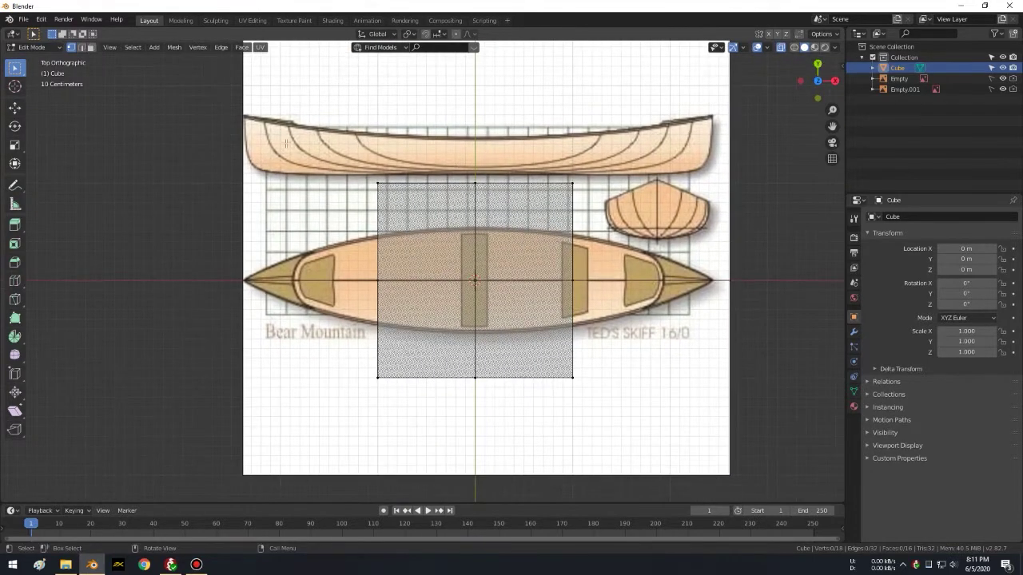
key(c)
scroll(113, 212, down, 2)
scroll(114, 212, down, 3)
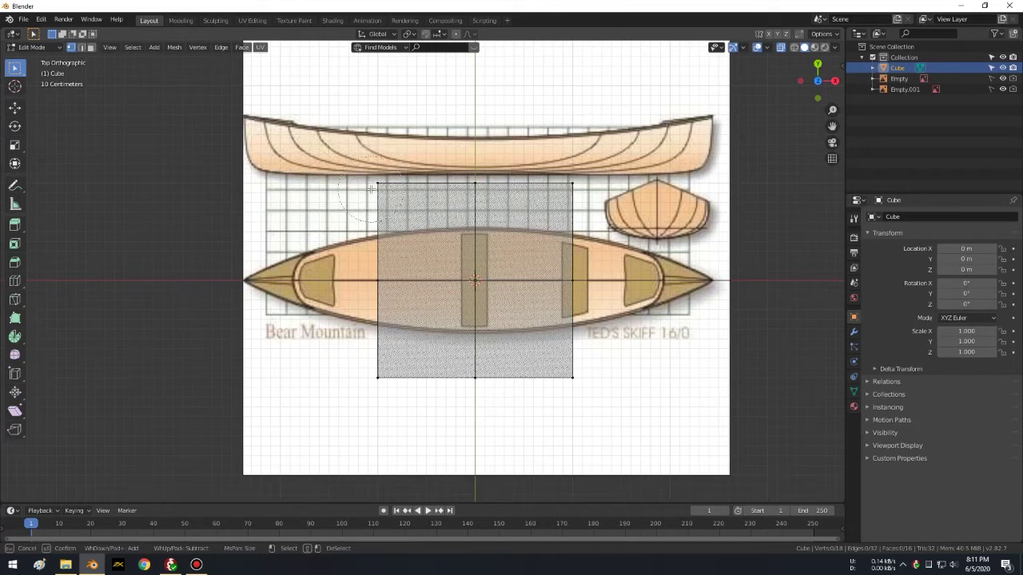
drag(376, 180, 572, 182)
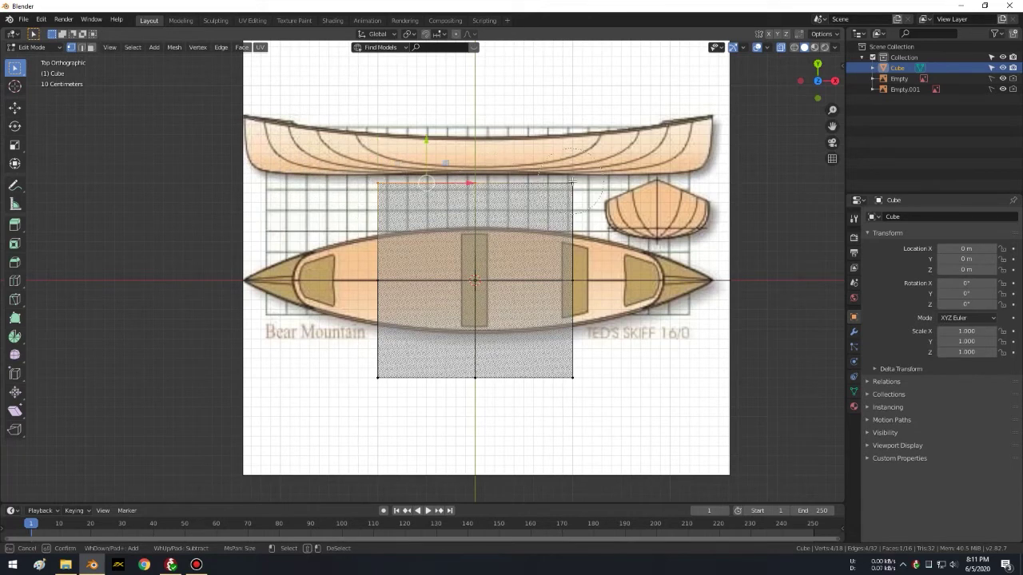
drag(352, 376, 392, 200)
right_click(403, 184)
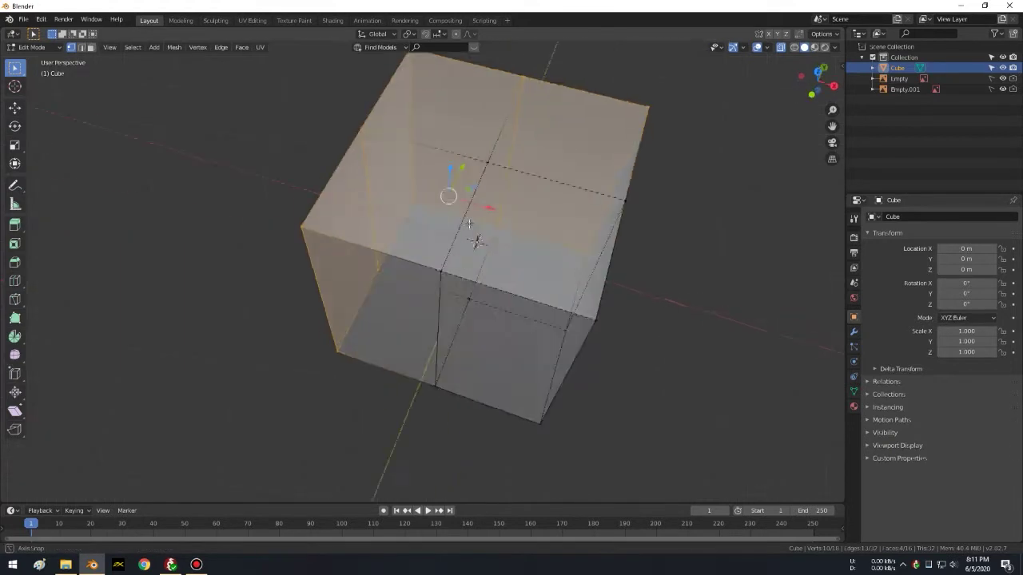
Step: Check the selection, turn X-Ray off, return to top view and bring up Delete
middle_drag(370, 194, 447, 264)
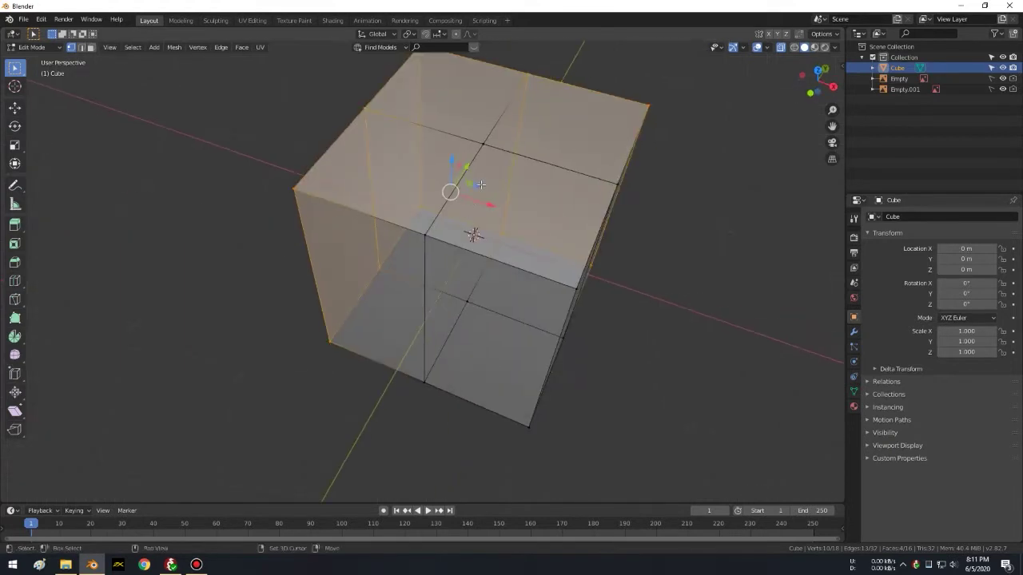
click(781, 47)
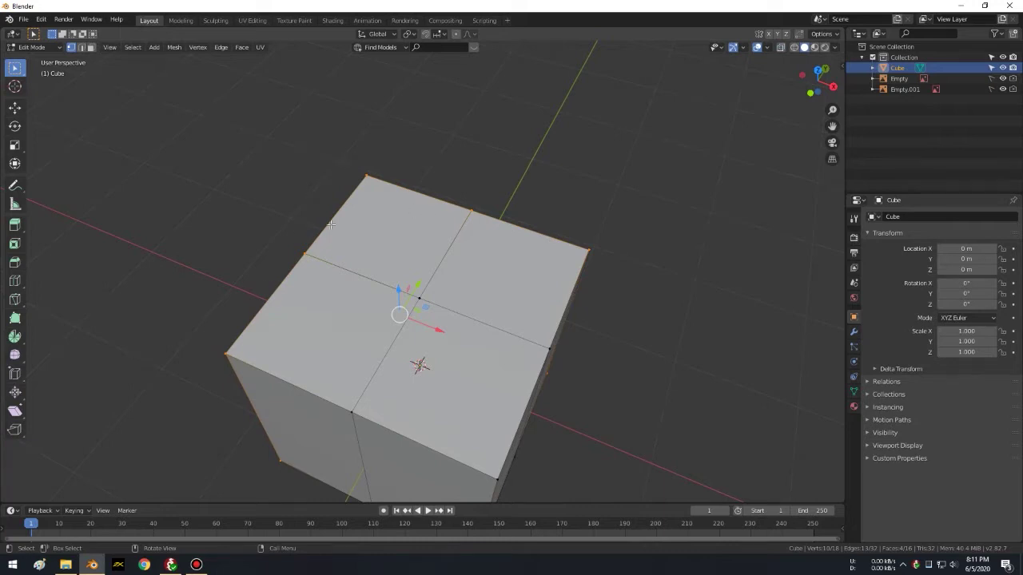
middle_drag(653, 317, 536, 233)
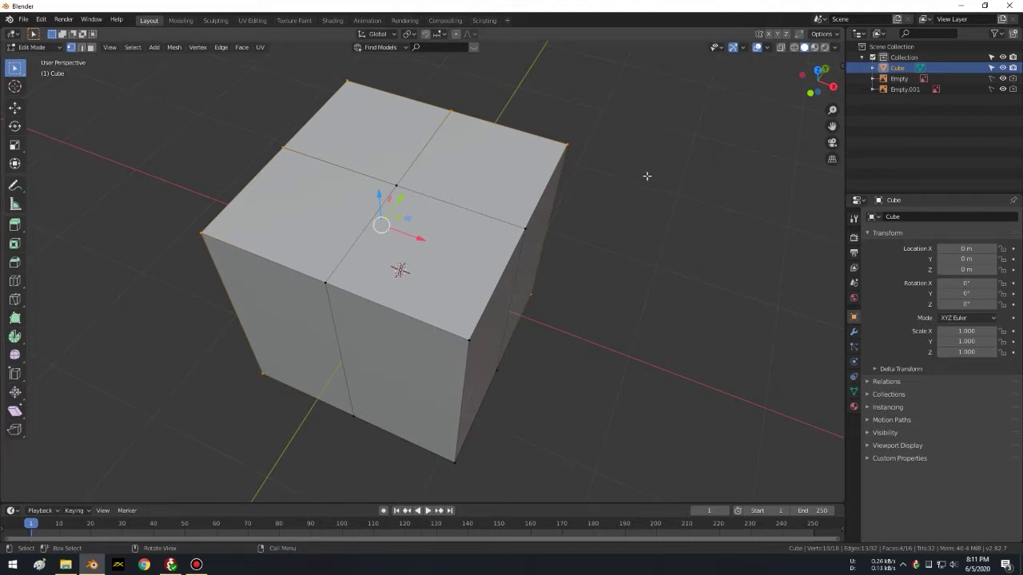
key(KP_7)
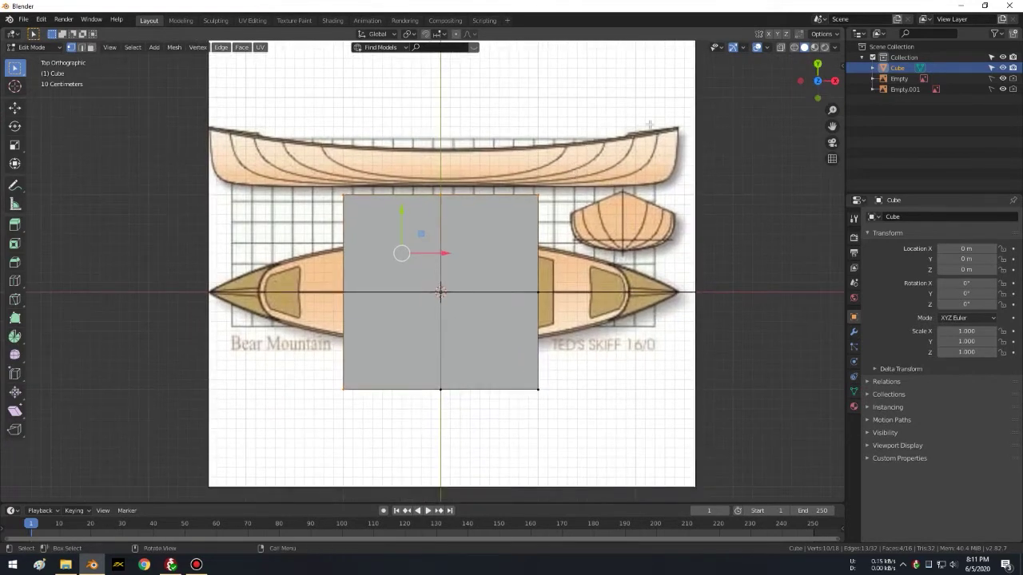
key(x)
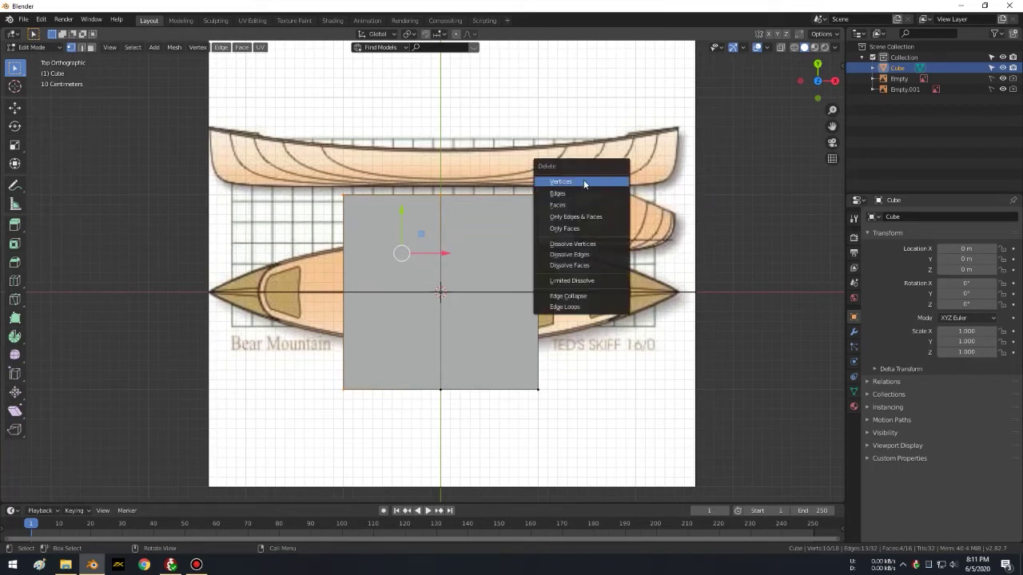
Step: Delete vertices to keep one quarter, then add a Mirror modifier on X and Y
click(583, 180)
shift+middle_drag(592, 246, 589, 191)
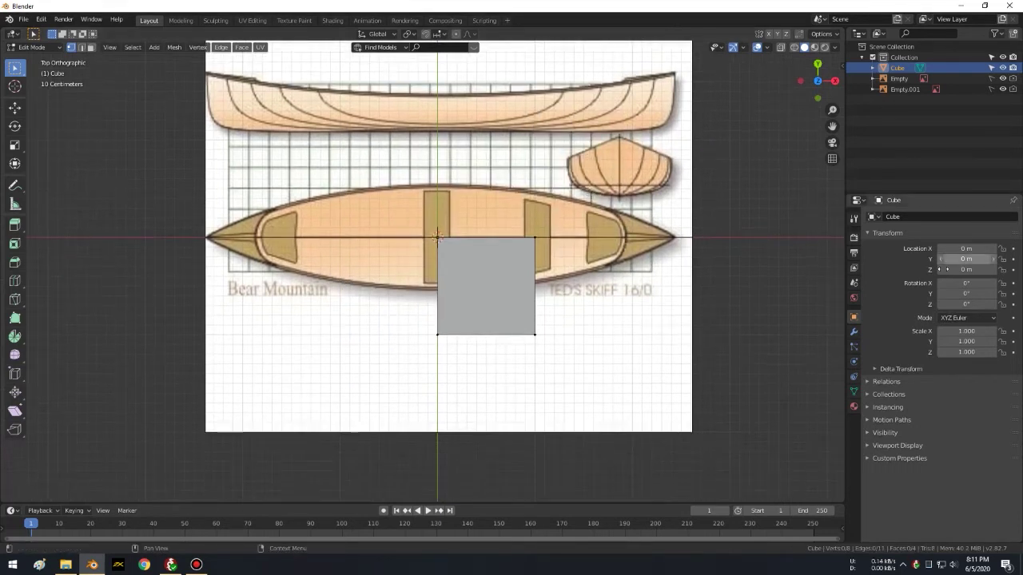
click(854, 333)
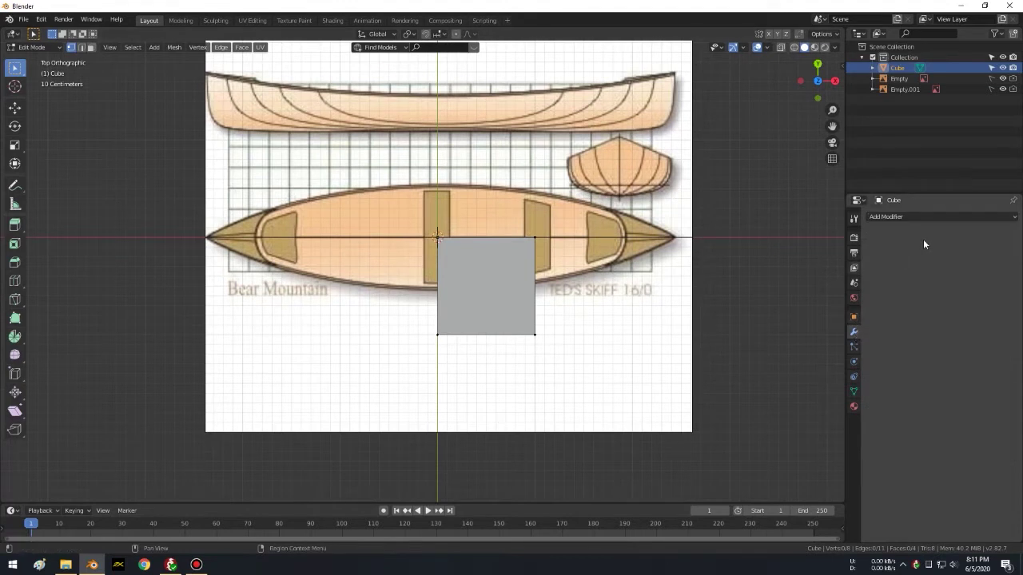
click(913, 217)
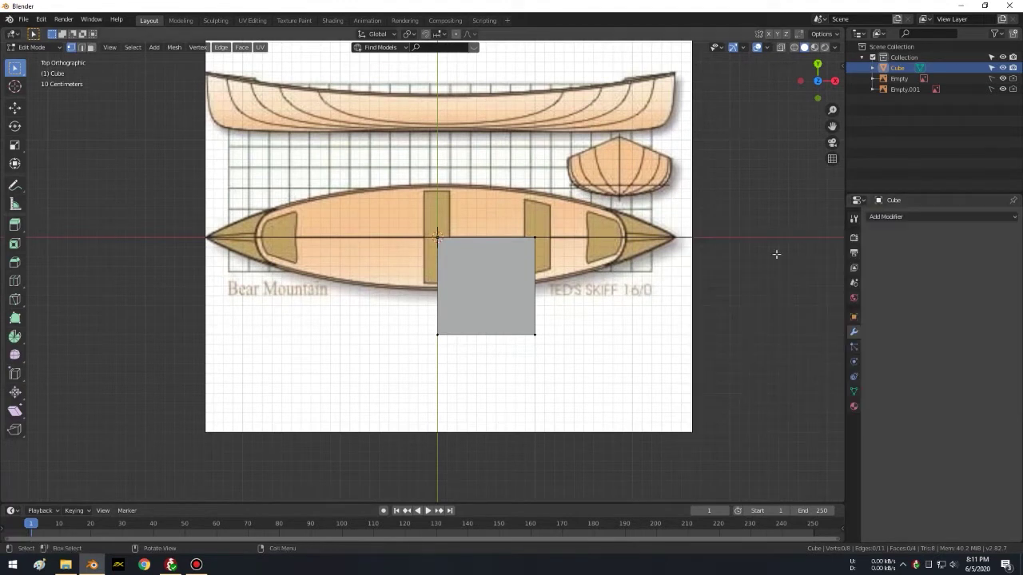
click(899, 219)
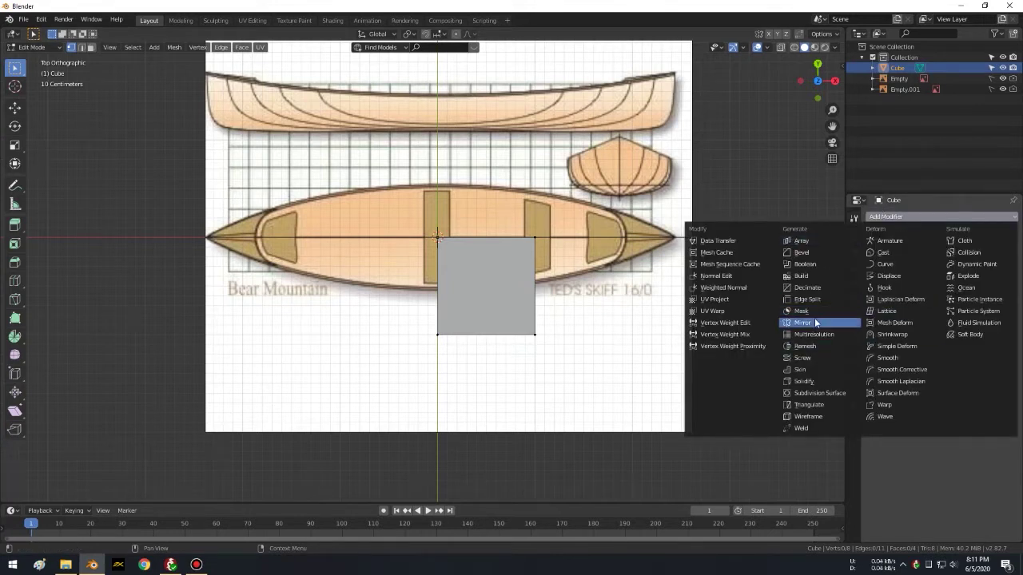
click(801, 322)
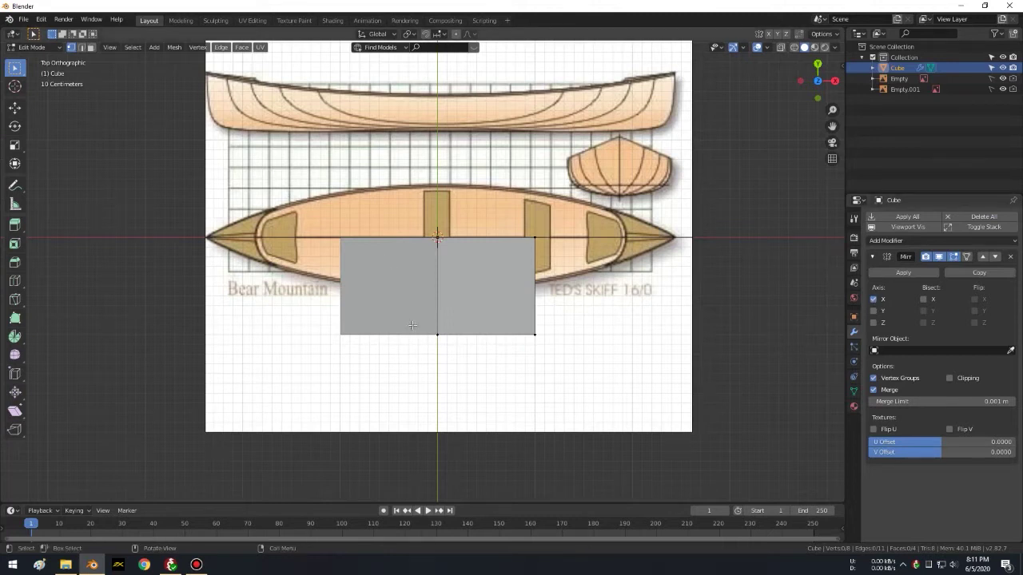
click(873, 310)
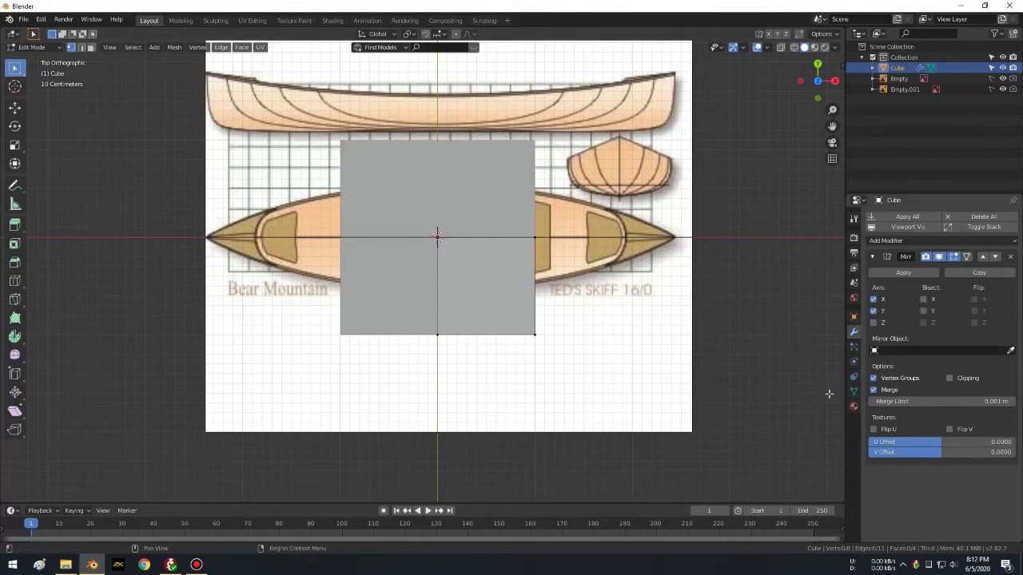
Step: Toggle mirror clipping on and off, then test-move a corner vertex and cancel
click(957, 379)
shift+middle_drag(716, 340, 680, 304)
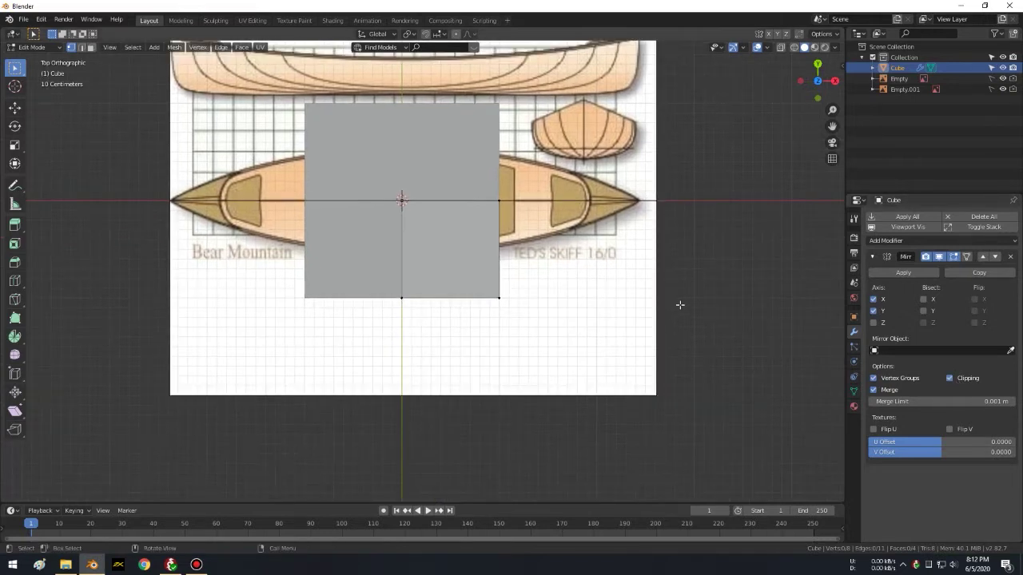
click(981, 380)
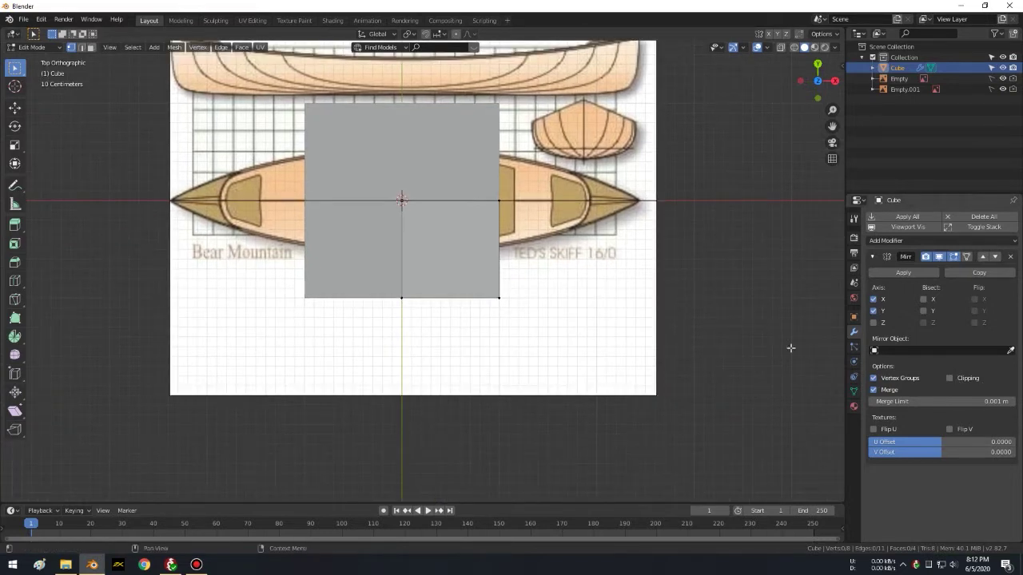
click(499, 298)
drag(505, 307, 562, 365)
right_click(562, 365)
Step: Enable mirror clipping, test-moving the right-middle vertex before and after
click(498, 201)
key(g)
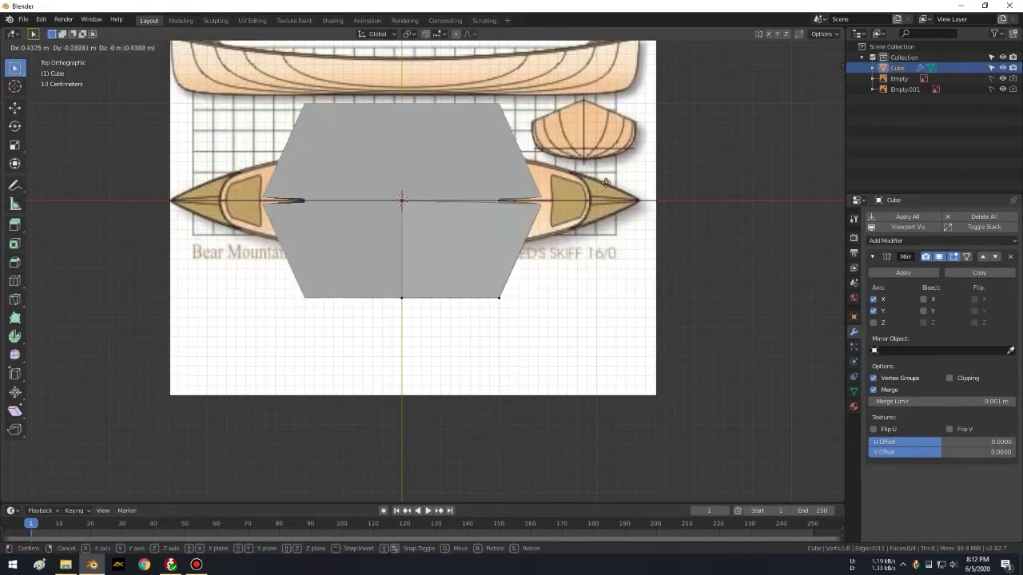
right_click(608, 199)
click(949, 377)
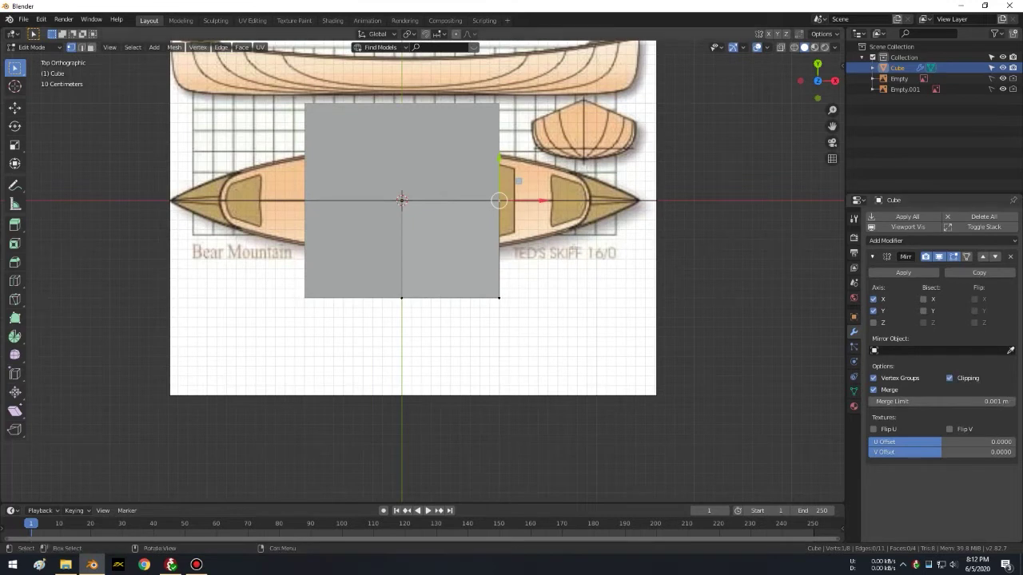
key(g)
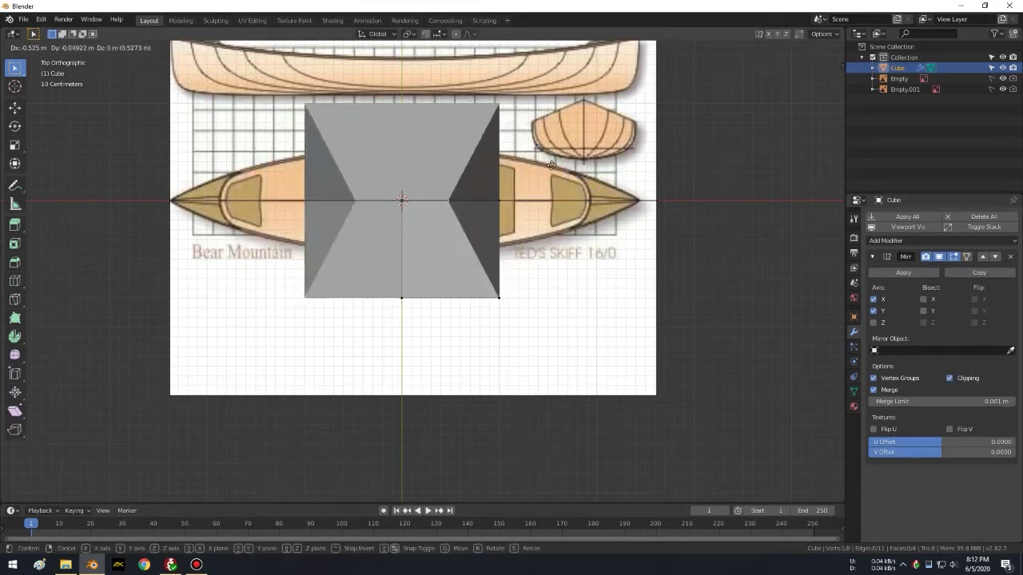
key(Escape)
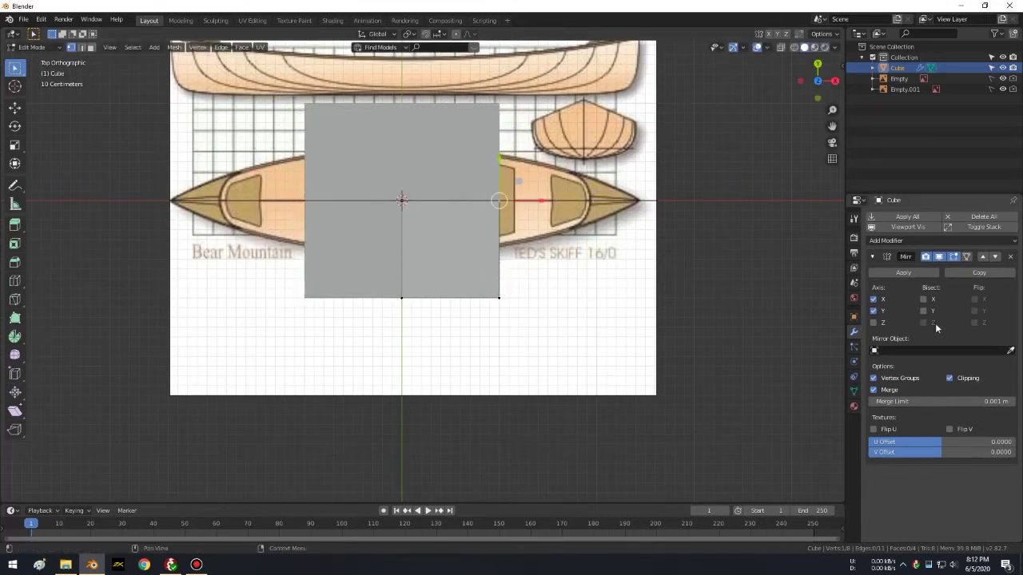
Step: Test-move the bottom-right corner vertex, then turn on X-Ray so the blueprint shows through
shift+middle_drag(610, 155, 608, 182)
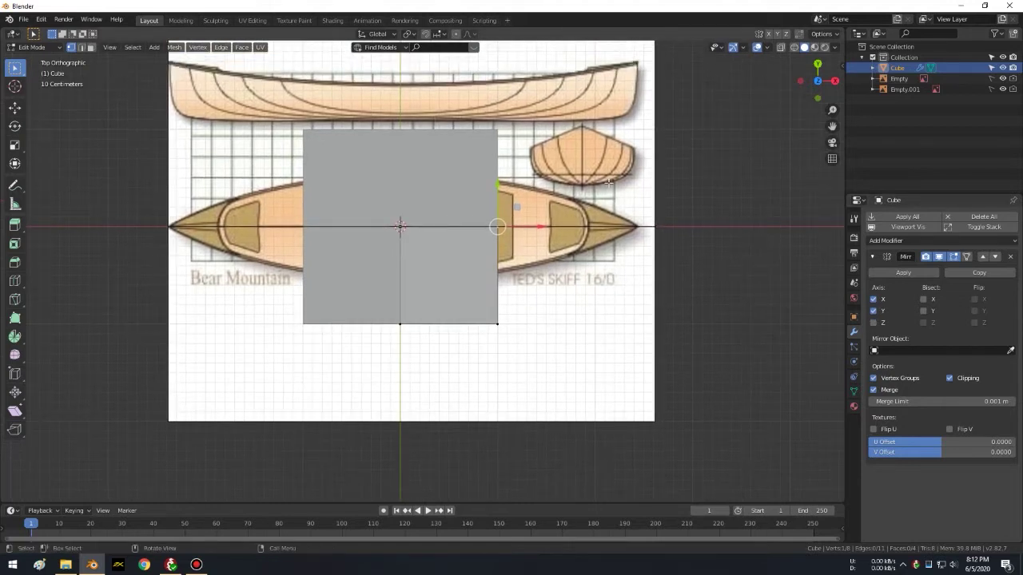
click(498, 325)
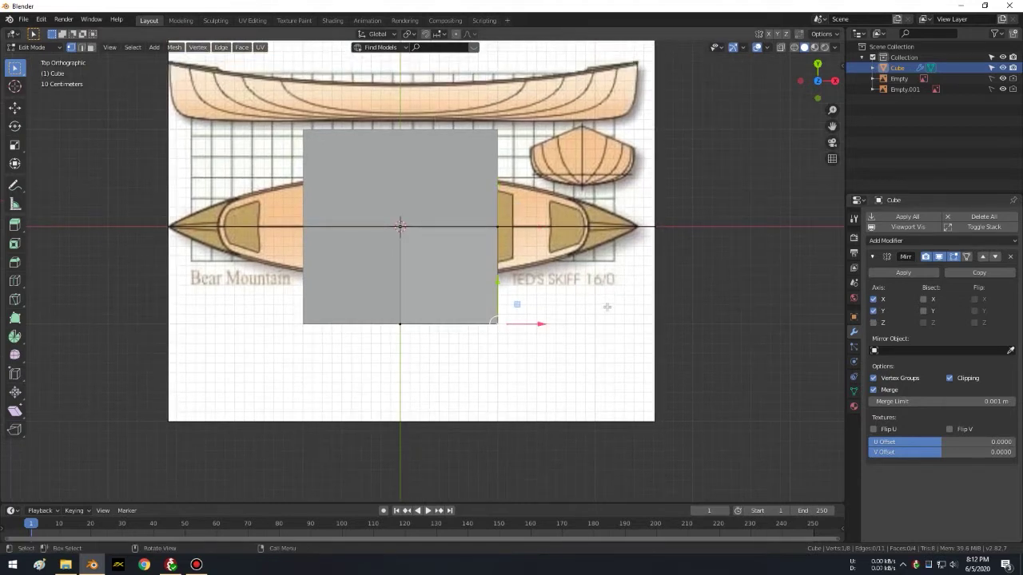
key(g)
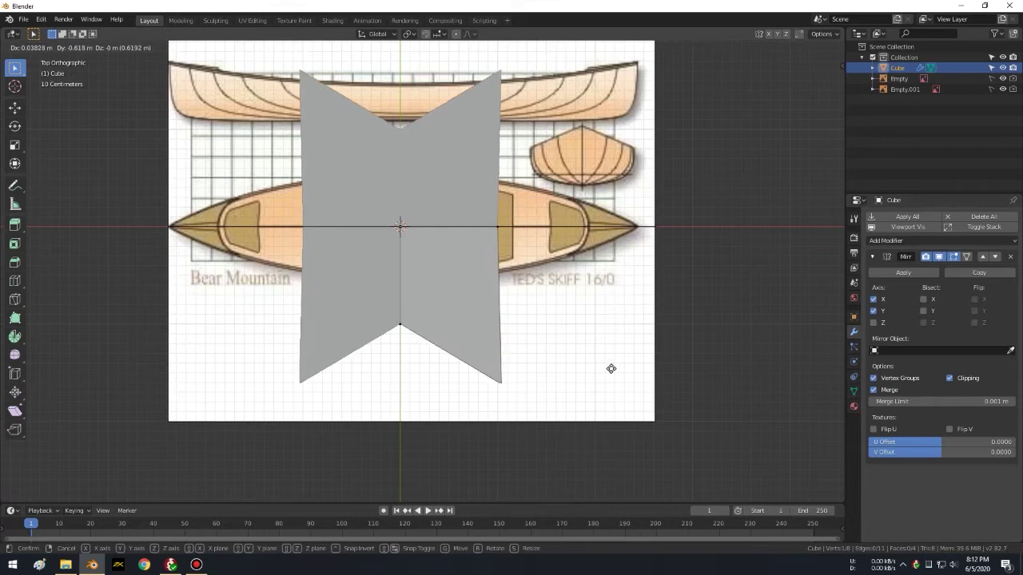
click(392, 256)
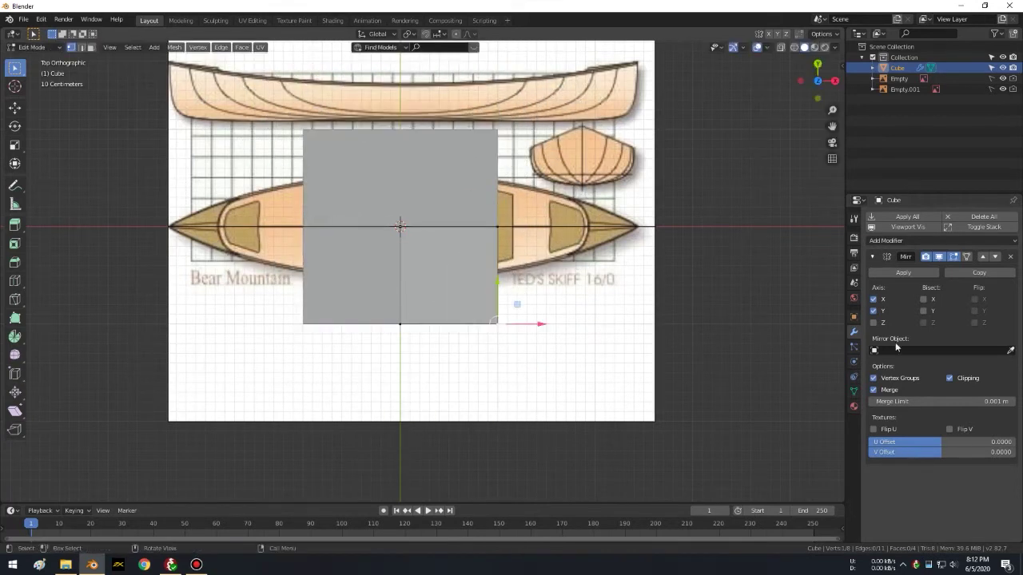
key(g)
right_click(527, 322)
key(g)
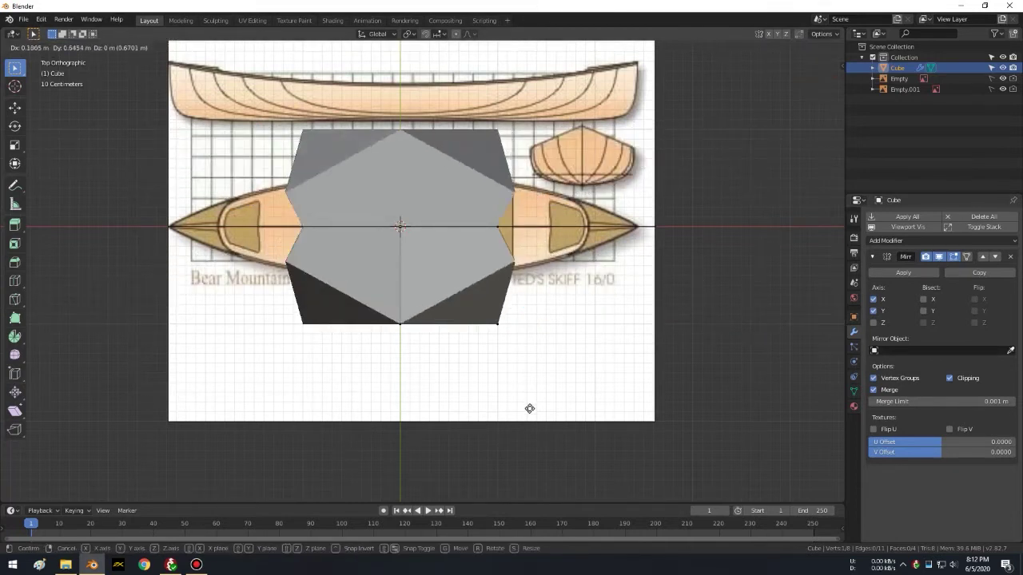
right_click(581, 212)
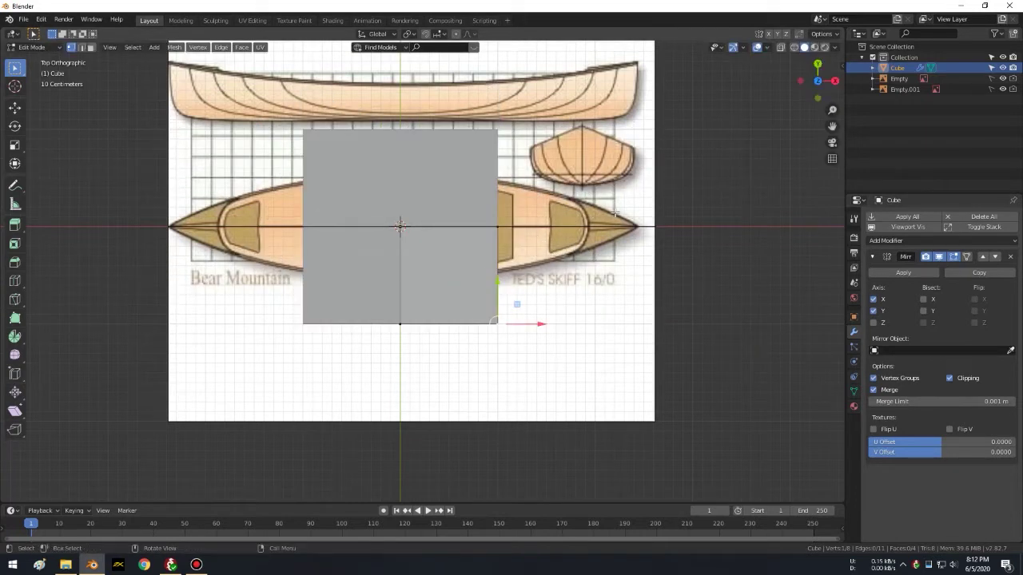
click(781, 47)
click(559, 307)
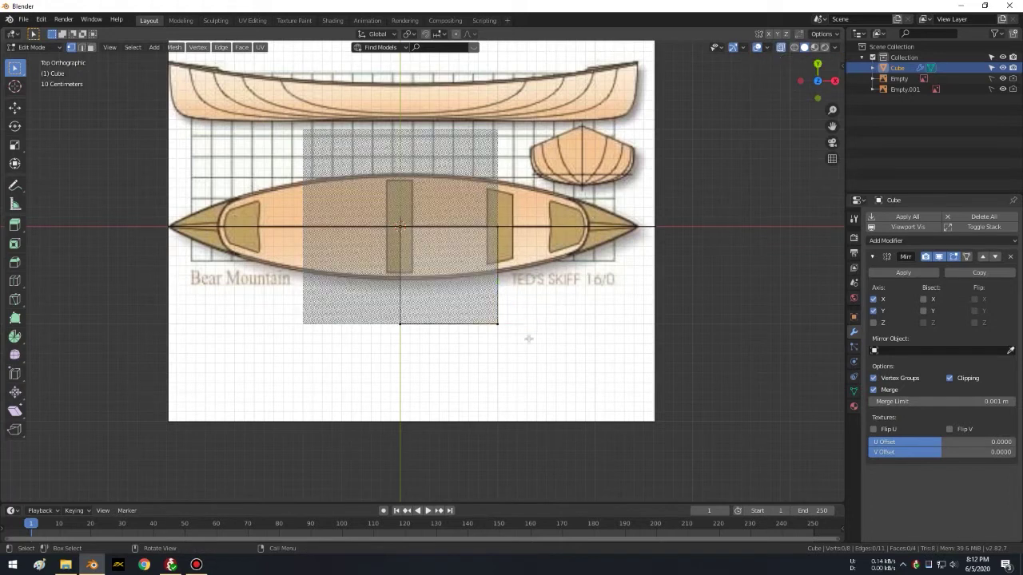
Step: Box-select the lower edge vertices and move them along Y onto the canoe's side line
key(b)
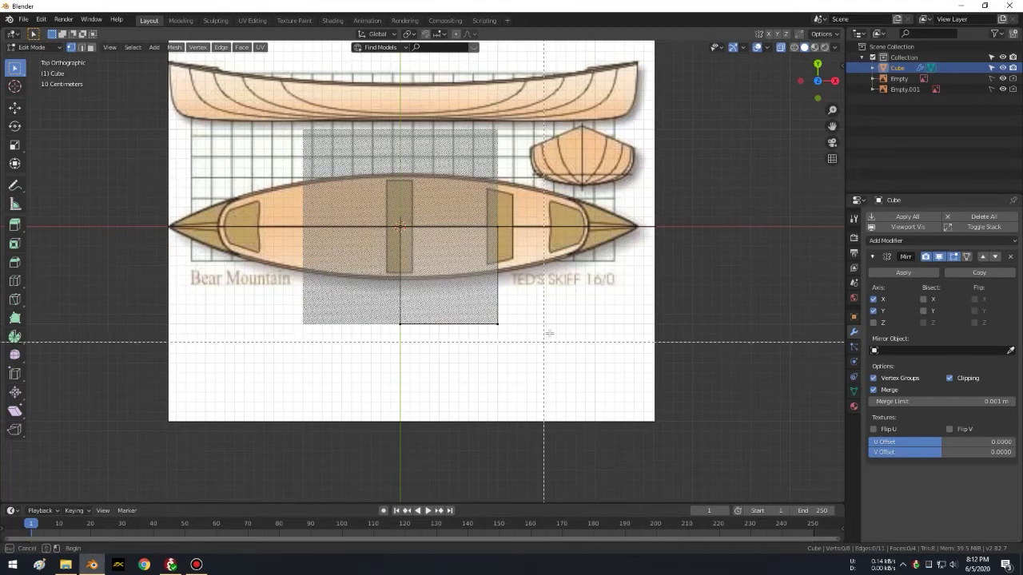
mouse_move(599, 377)
mouse_down()
mouse_move(180, 276)
mouse_move(153, 283)
mouse_up()
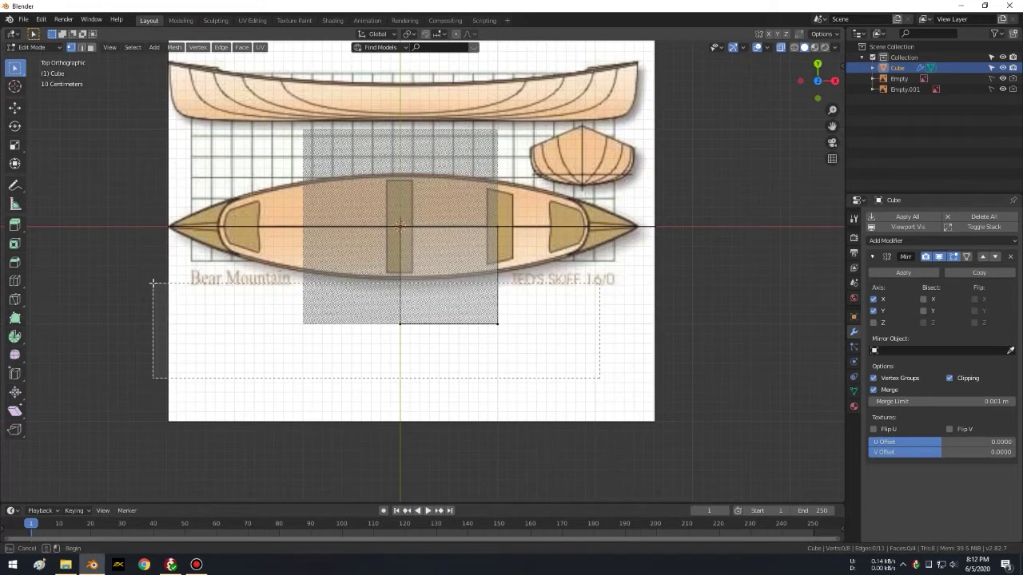
drag(153, 283, 158, 292)
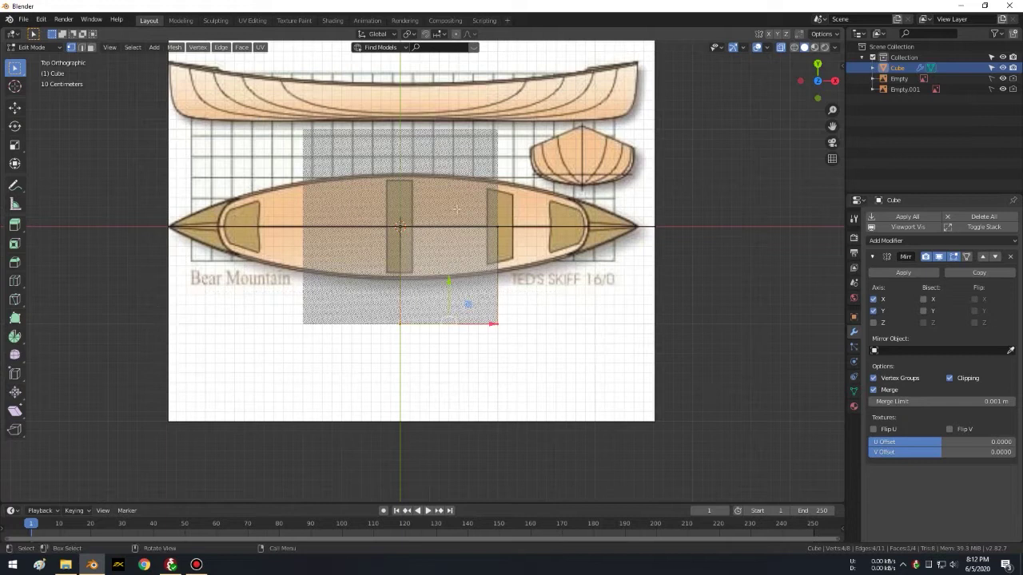
scroll(542, 335, up, 1)
scroll(542, 335, up, 1)
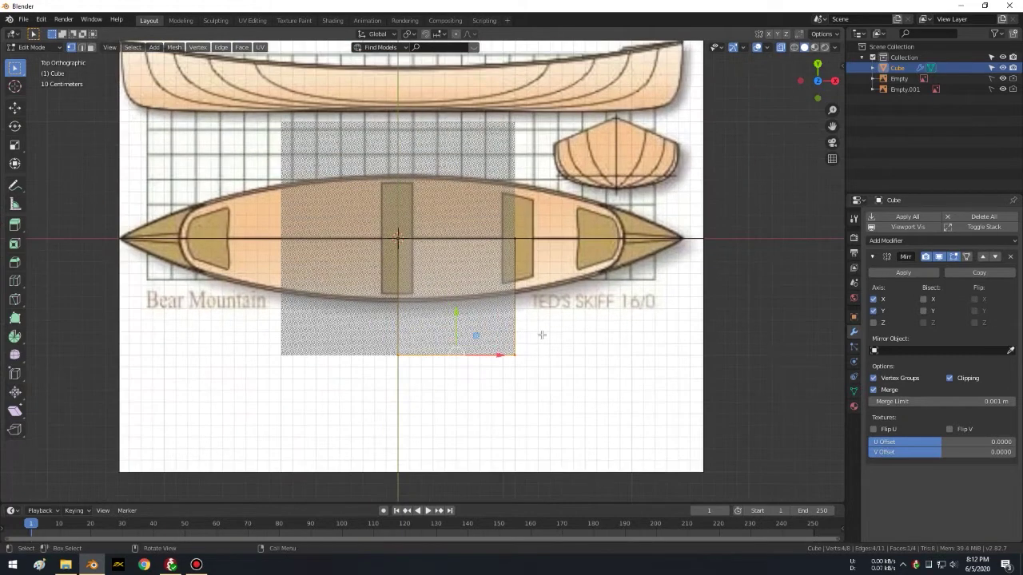
key(g)
key(y)
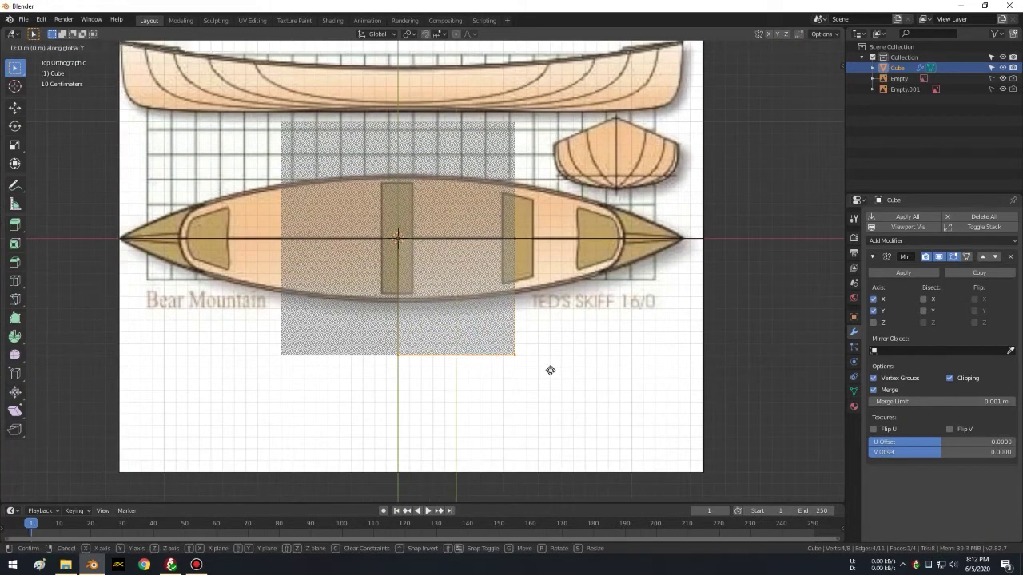
click(589, 178)
scroll(589, 183, up, 2)
click(603, 220)
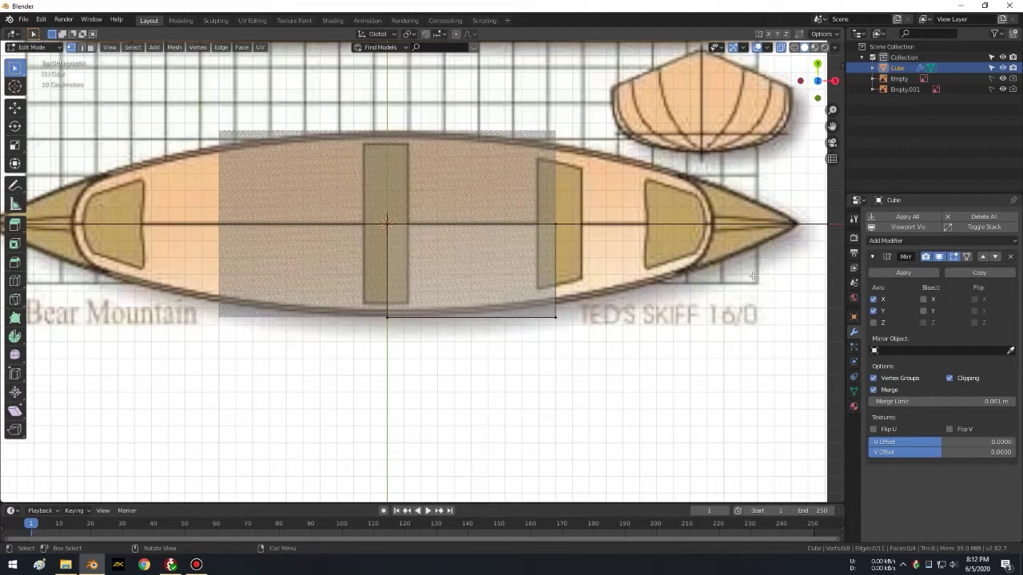
Step: Box-select the right-end vertices and move them along X to narrow the strip
key(b)
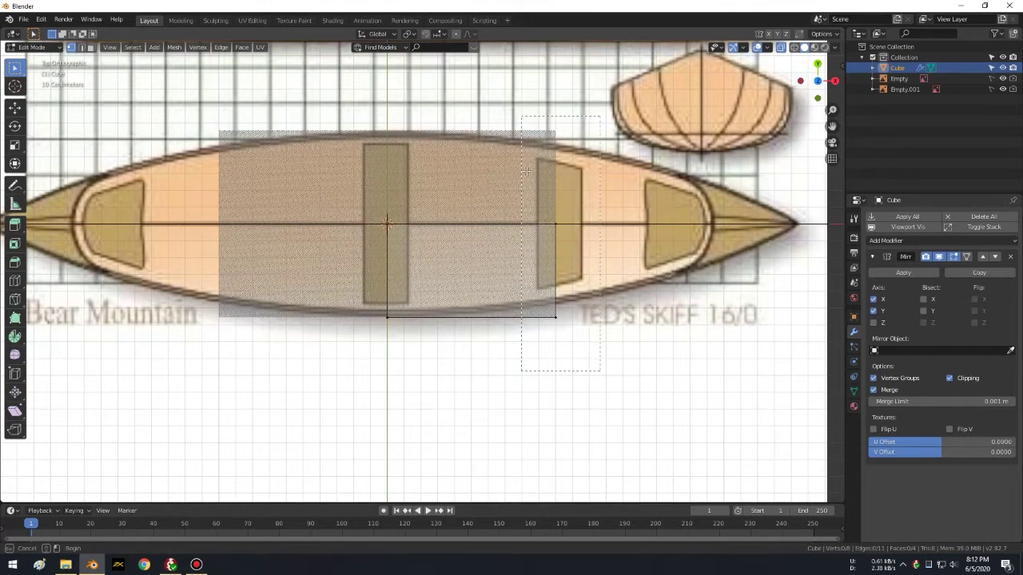
drag(521, 122, 600, 370)
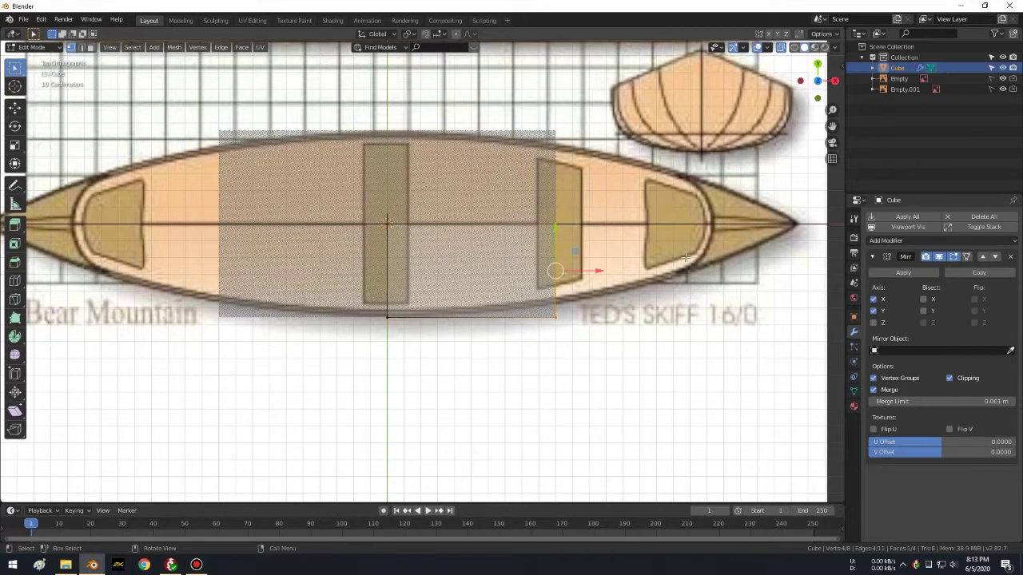
key(g)
key(x)
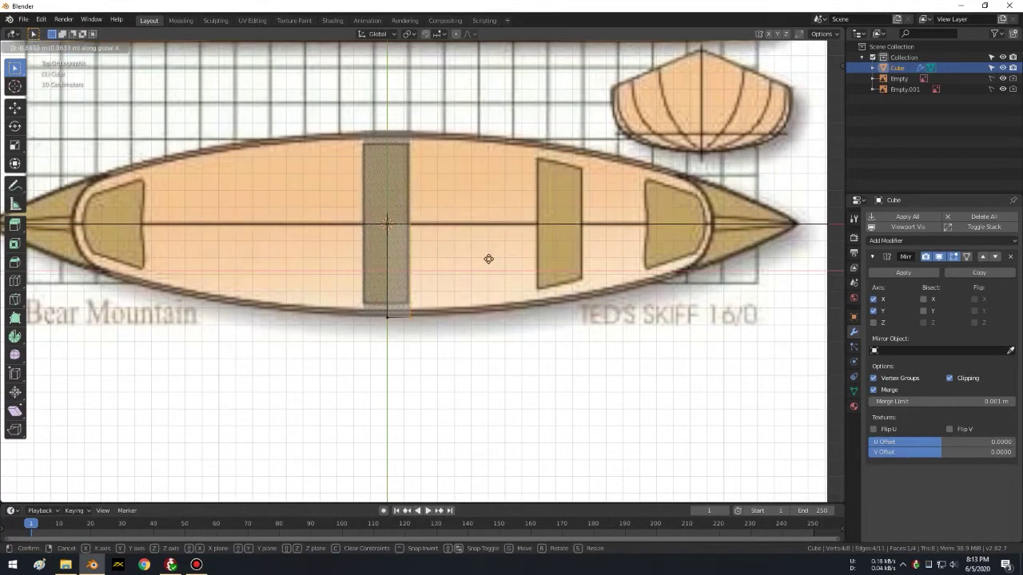
click(480, 258)
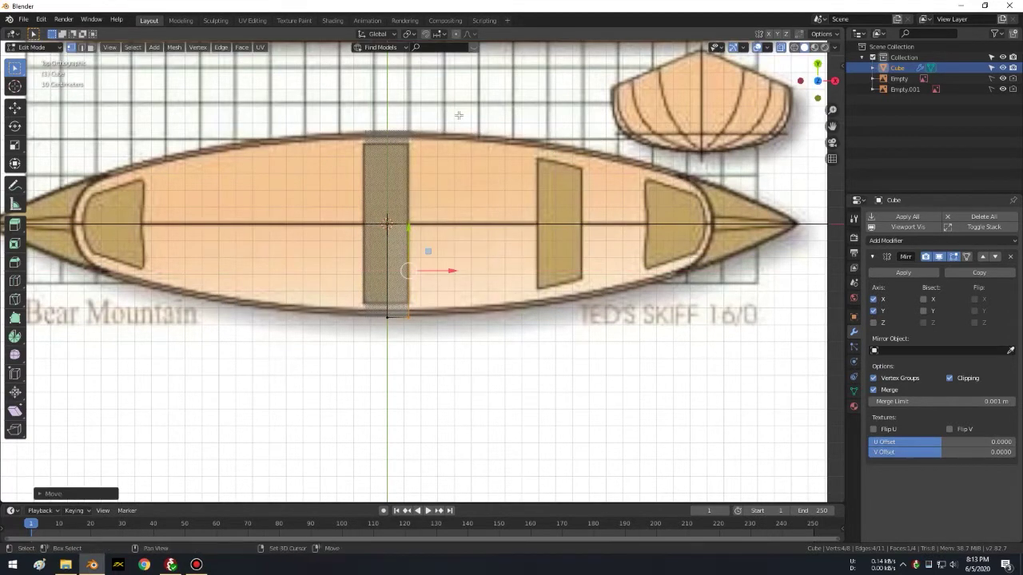
shift+middle_drag(456, 114, 538, 131)
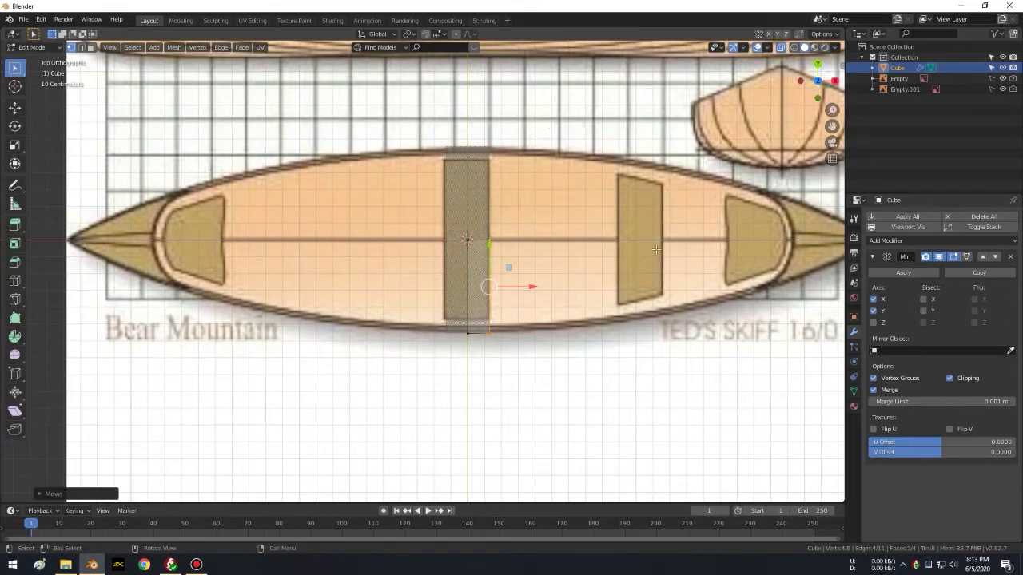
shift+middle_drag(585, 290, 438, 274)
key(ctrl+z)
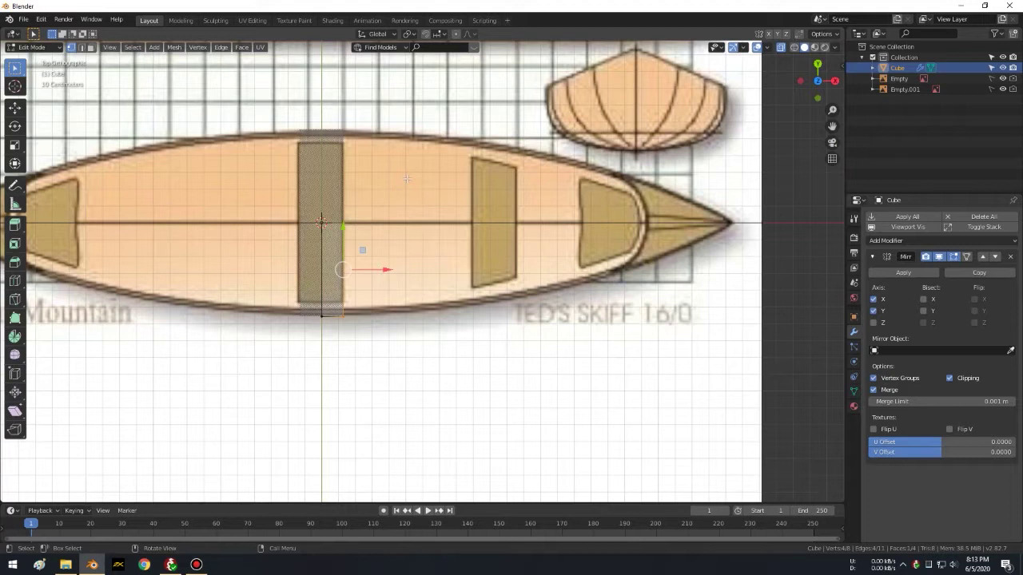
Step: Extrude the strip's end faces three times along the hull, placing each section
key(e)
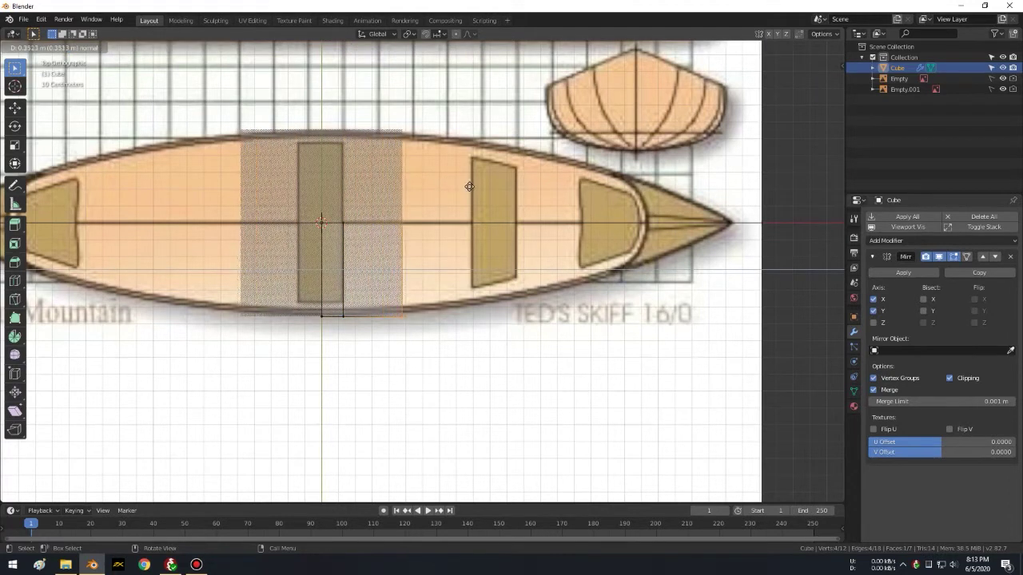
click(468, 187)
key(e)
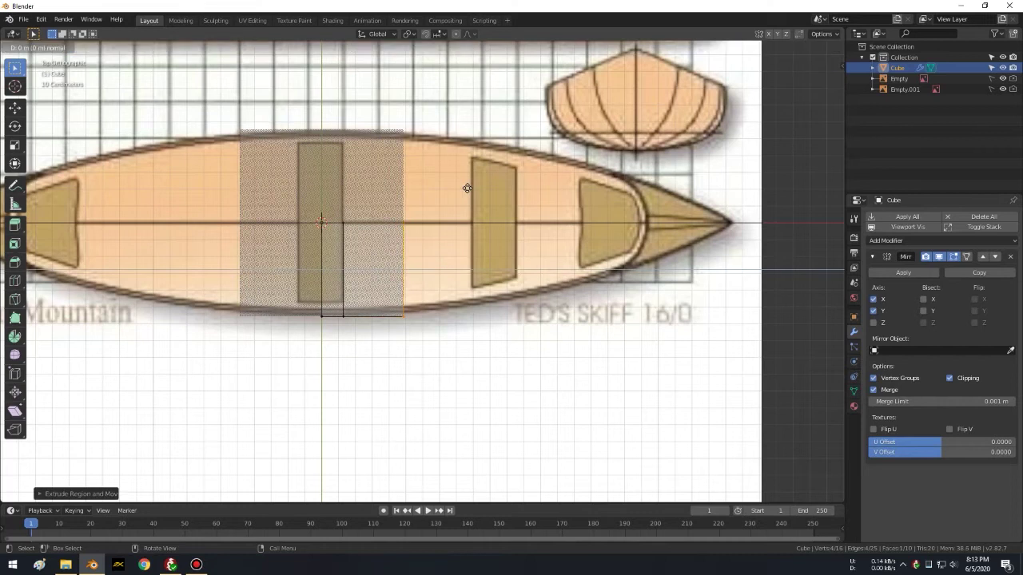
click(509, 186)
key(e)
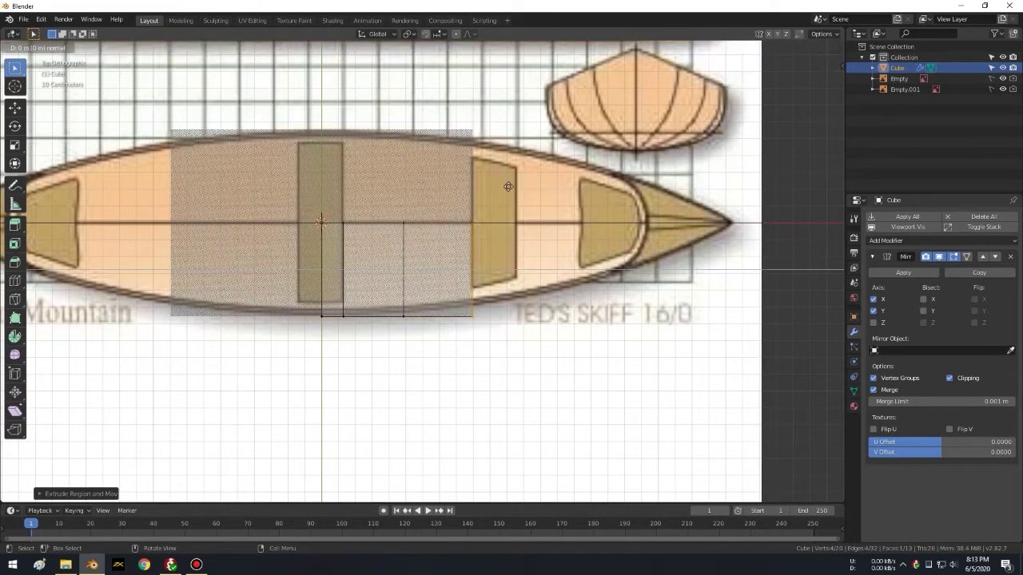
click(569, 182)
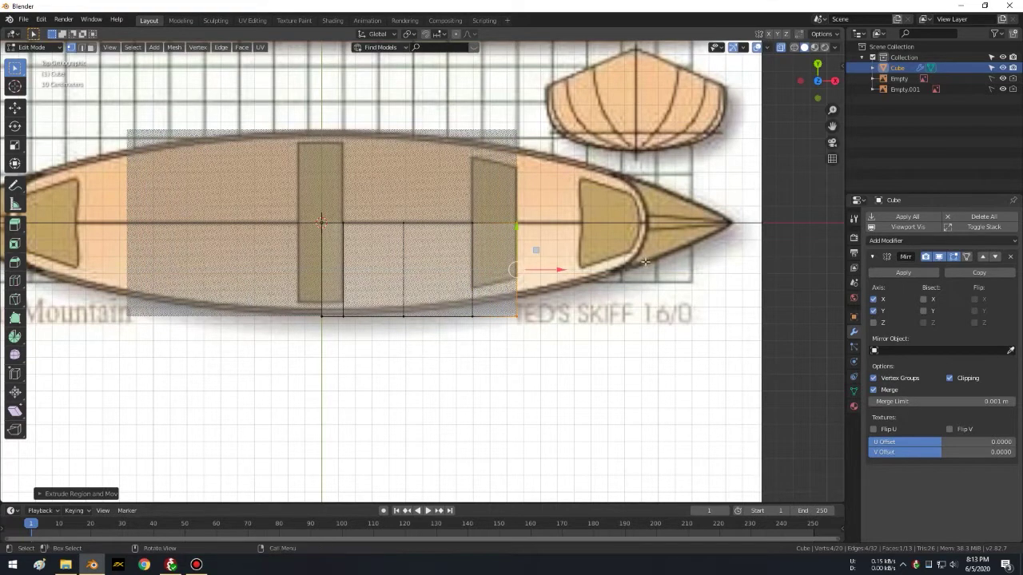
Step: Extrude three more sections via the forward seat and bow deck to the bow tip
shift+middle_drag(645, 262, 506, 232)
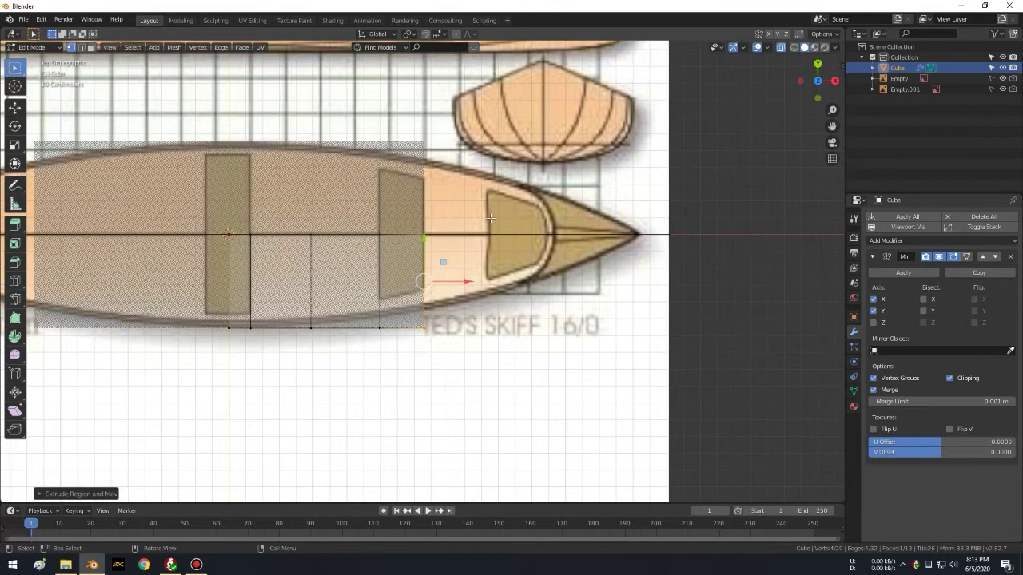
key(e)
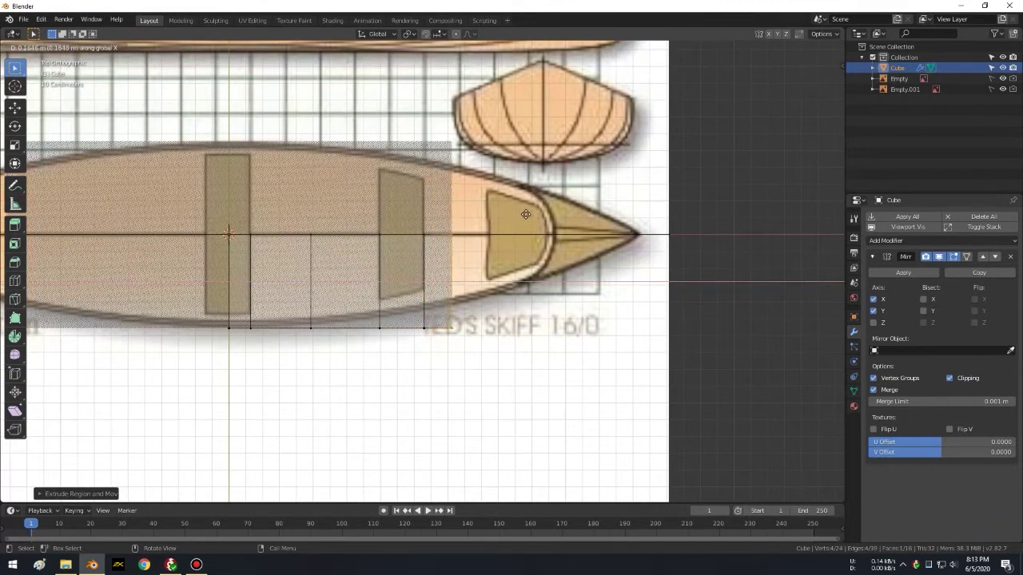
click(551, 214)
key(e)
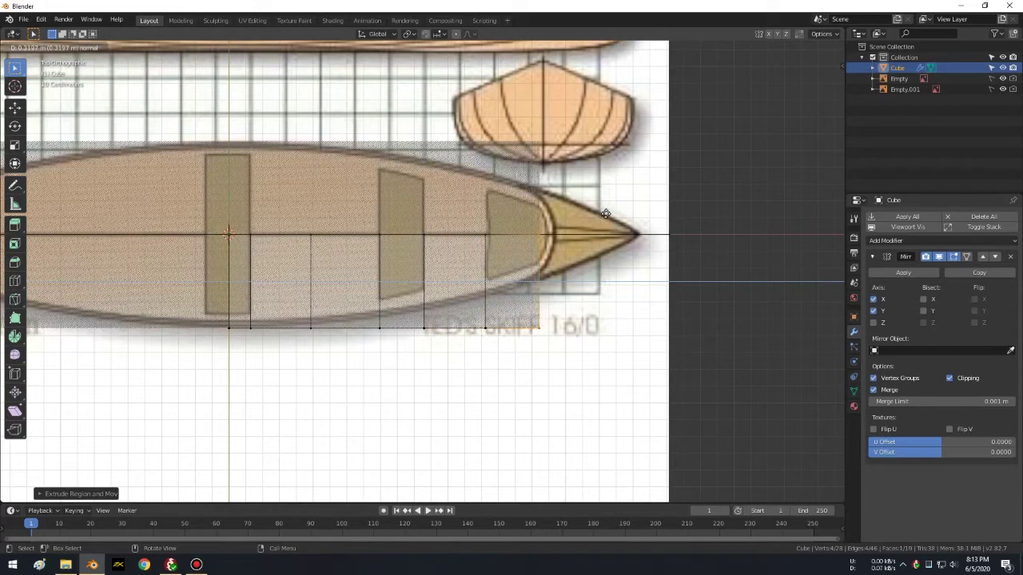
click(605, 214)
key(e)
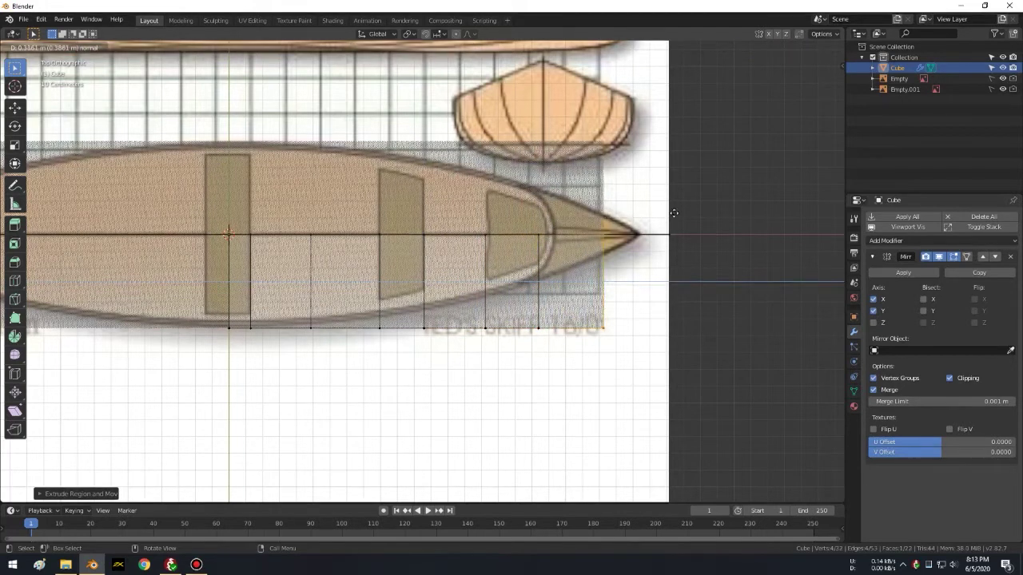
click(707, 217)
click(717, 269)
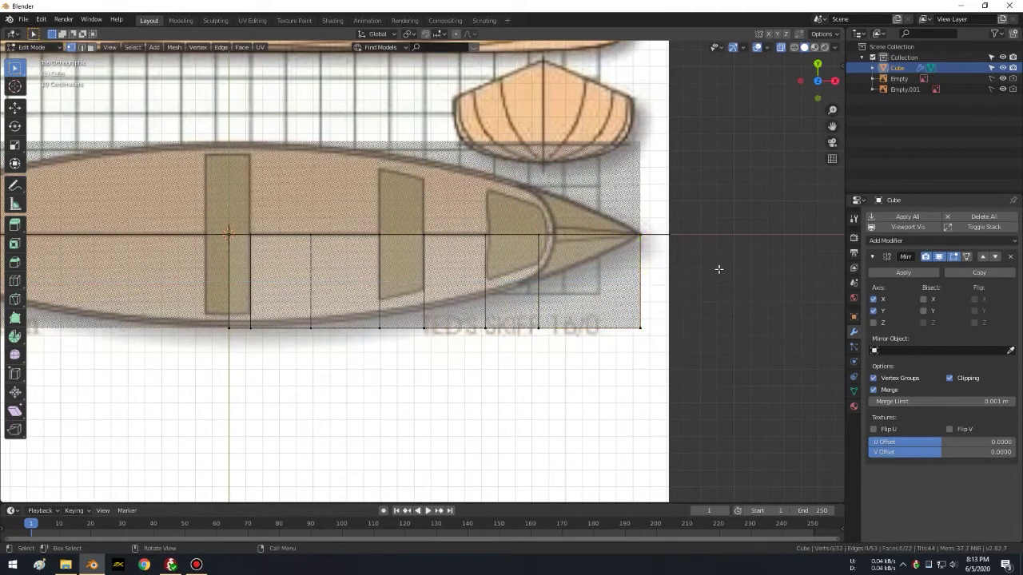
mouse_move(639, 250)
middle_down()
mouse_move(428, 209)
mouse_move(507, 189)
middle_up()
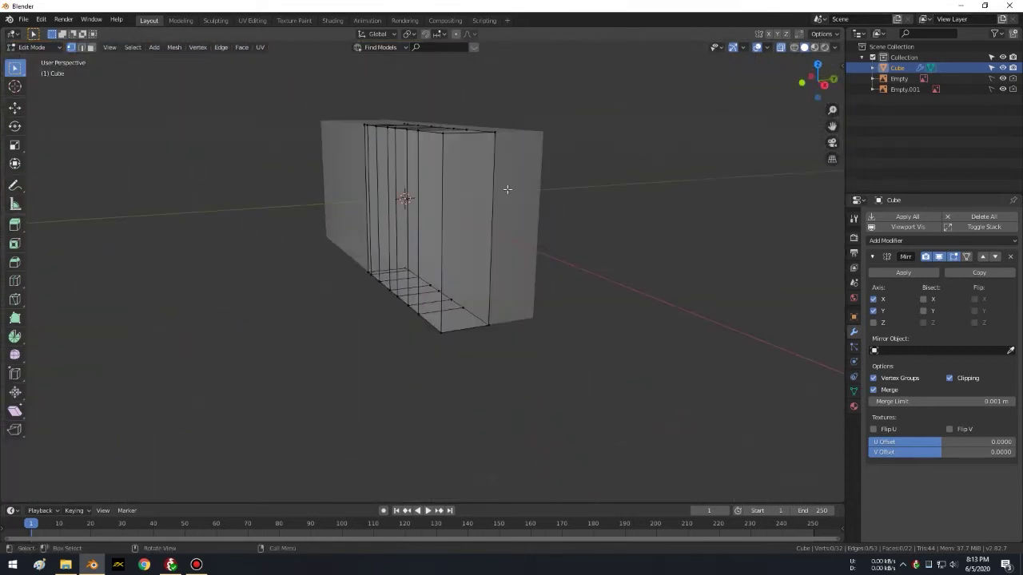
key(KP_7)
mouse_move(508, 193)
shift+middle_down()
mouse_move(559, 200)
mouse_move(490, 230)
shift+middle_up()
scroll(559, 199, up, 2)
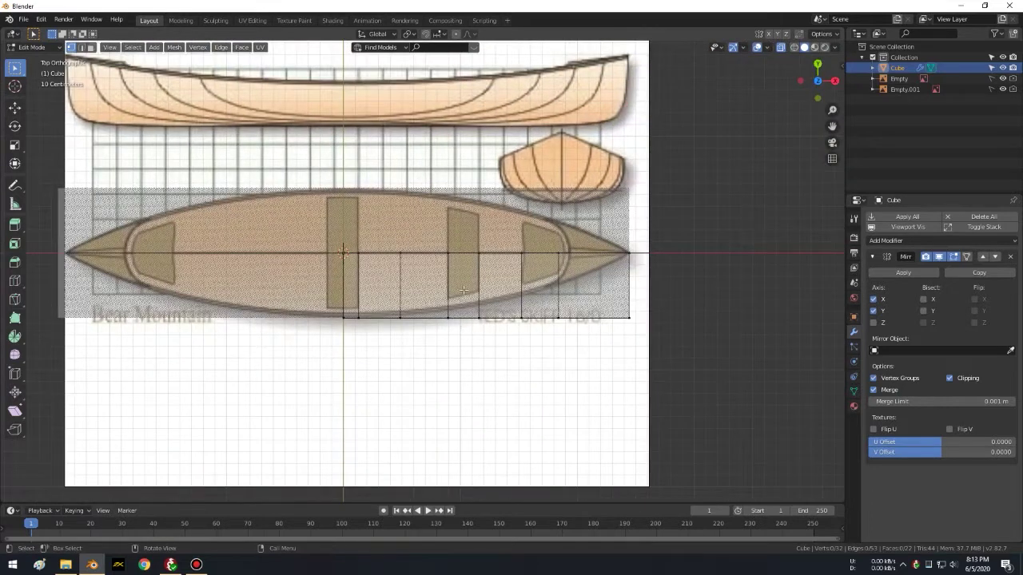
scroll(669, 251, up, 1)
scroll(700, 243, up, 1)
shift+middle_drag(630, 240, 735, 370)
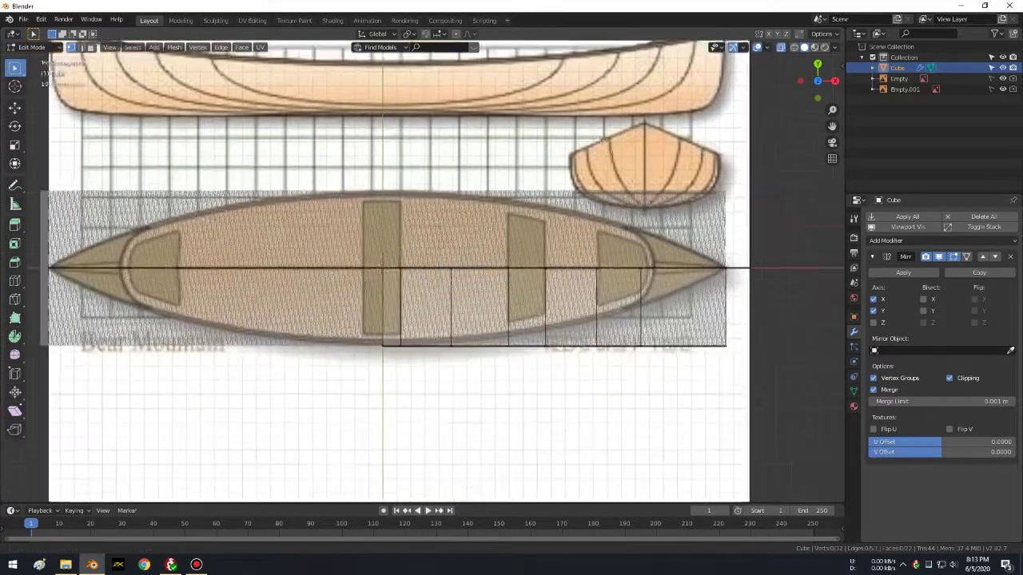
mouse_move(688, 235)
middle_down()
mouse_move(485, 251)
mouse_move(487, 324)
middle_up()
key(Tab)
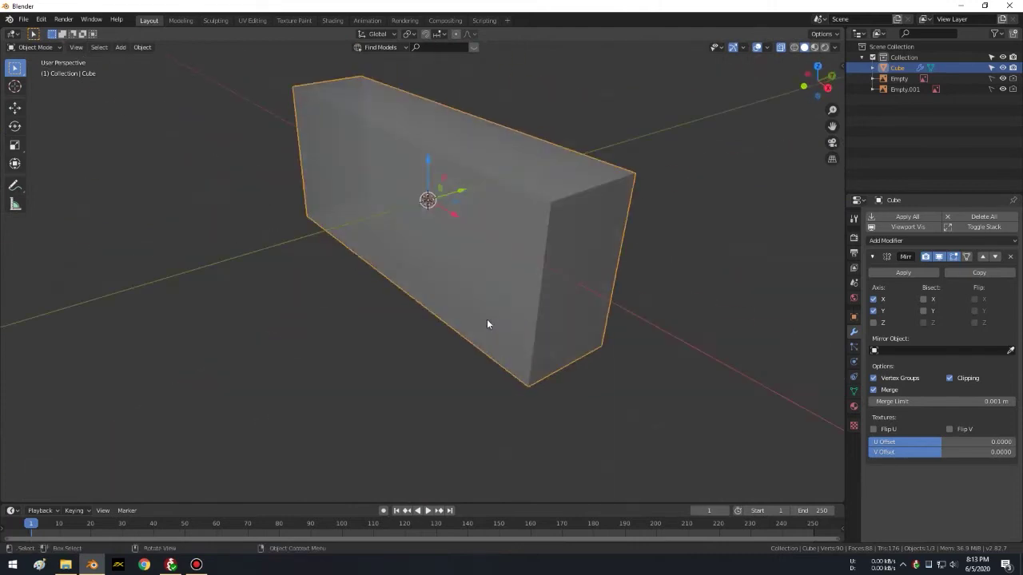
key(KP_7)
key(Tab)
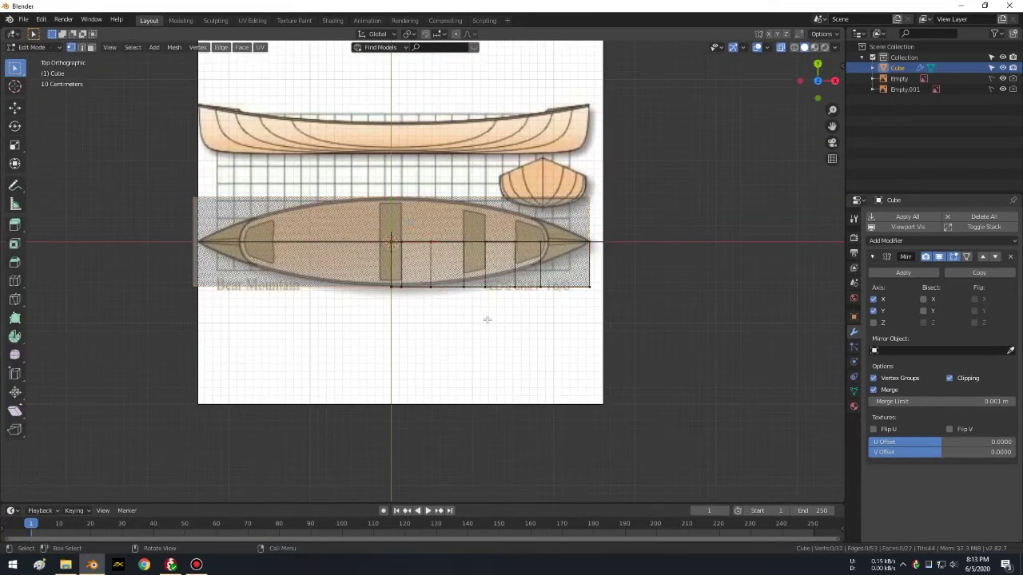
Step: Move the outer bow corner vertex along Y to the bow tip centreline
scroll(485, 319, up, 2)
scroll(627, 258, up, 2)
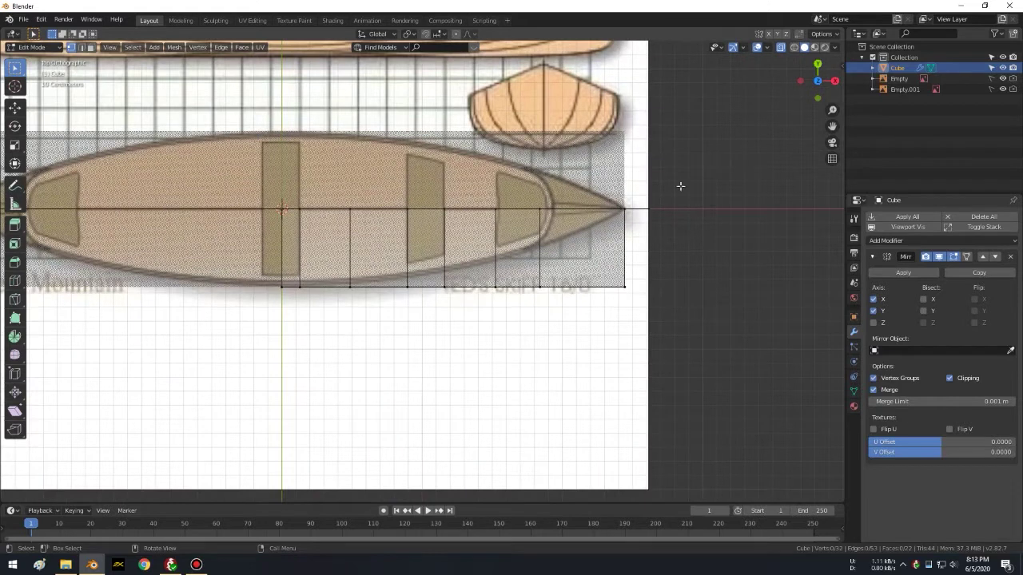
scroll(687, 252, up, 1)
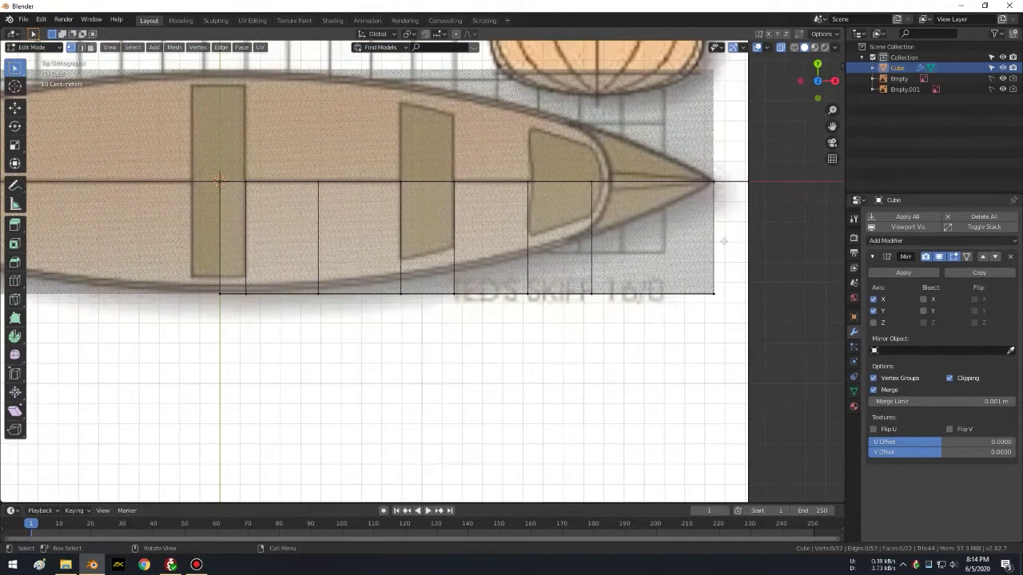
scroll(719, 240, up, 1)
scroll(703, 271, up, 1)
key(c)
click(663, 293)
key(Escape)
key(g)
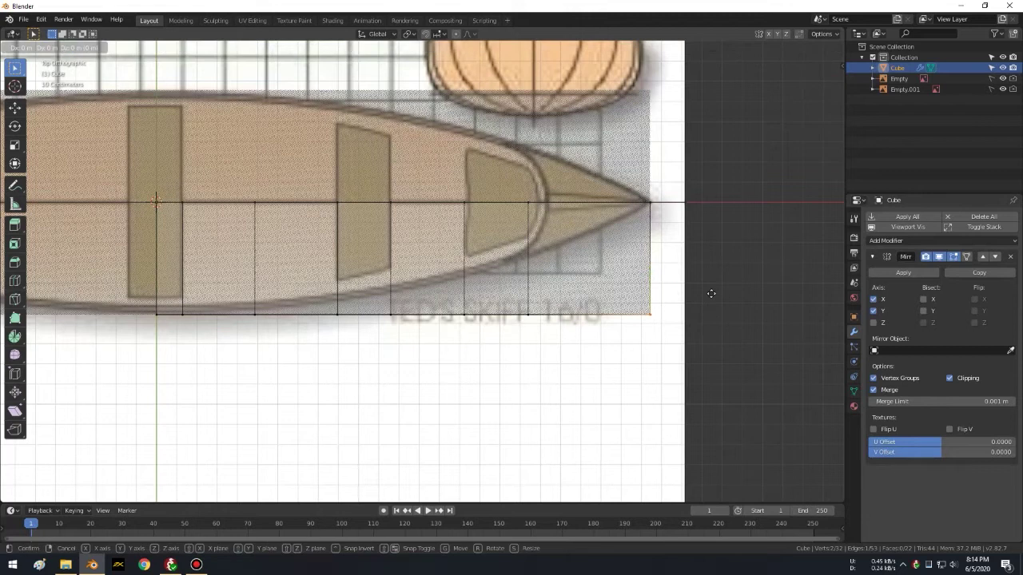
key(y)
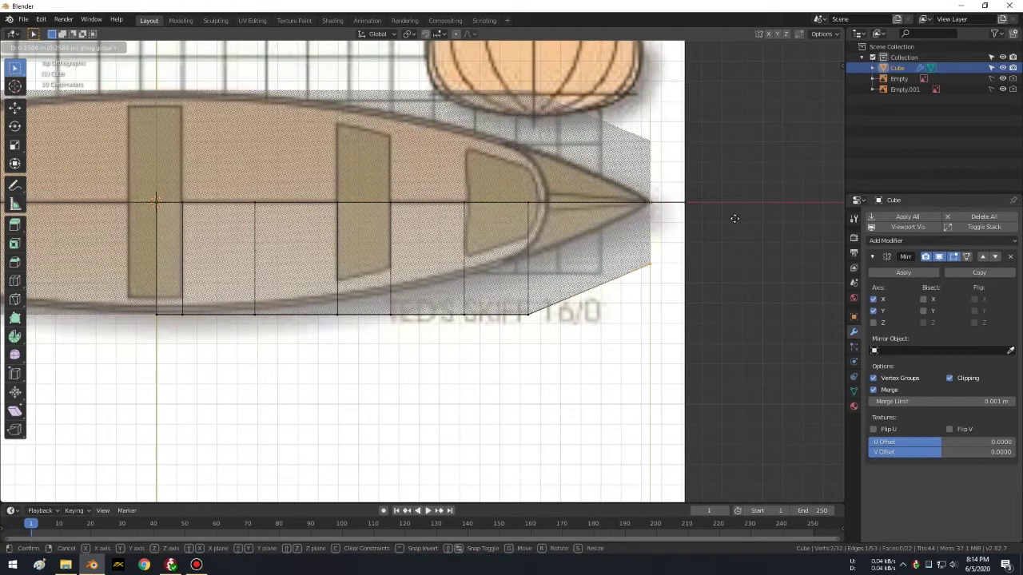
click(744, 142)
Step: Pull the corner vertex behind the bow tip along Y onto the hull outline
scroll(719, 160, up, 1)
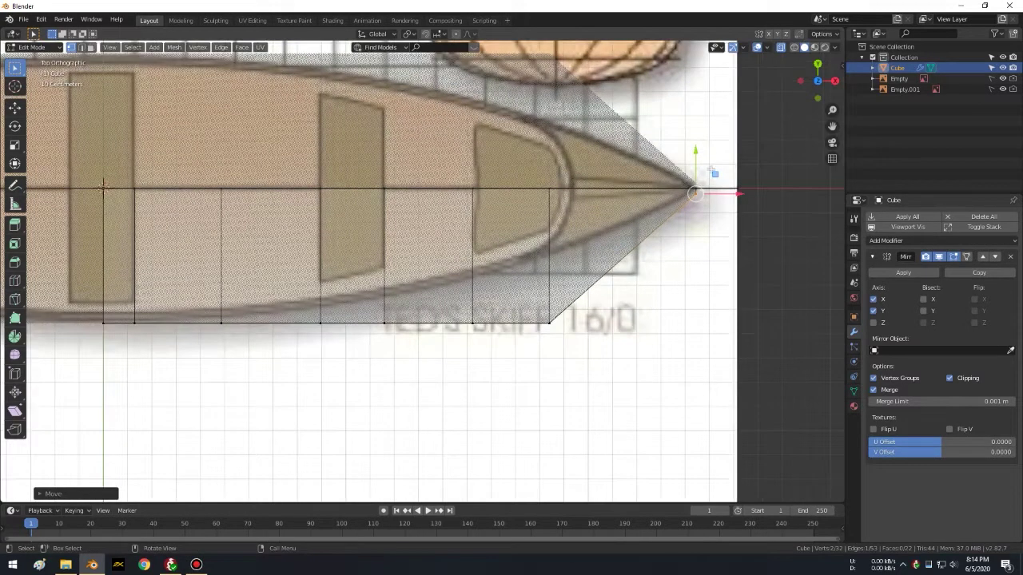
scroll(711, 200, up, 2)
scroll(705, 236, up, 2)
scroll(704, 236, up, 1)
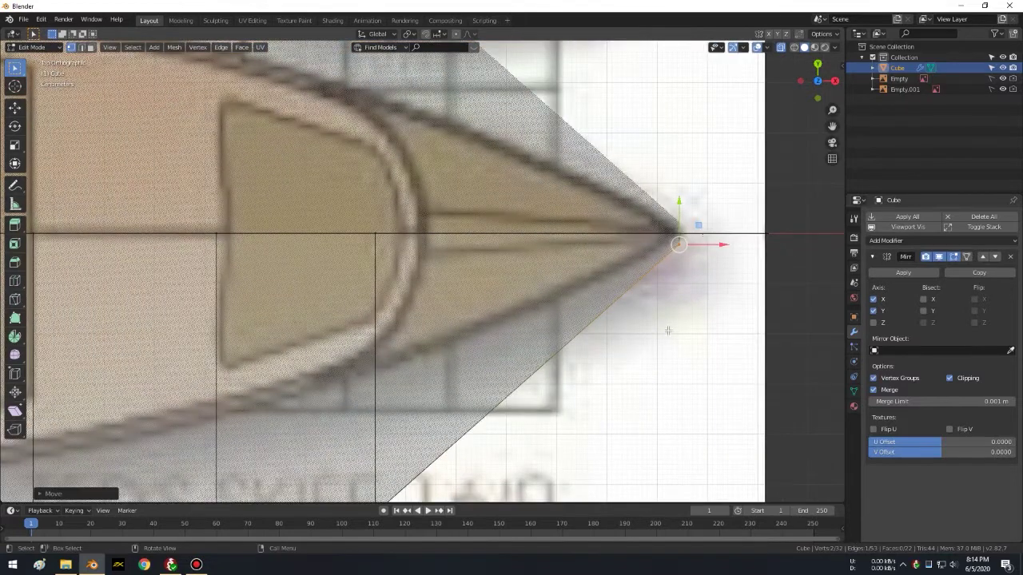
scroll(647, 266, up, 1)
scroll(607, 295, down, 1)
scroll(543, 327, down, 1)
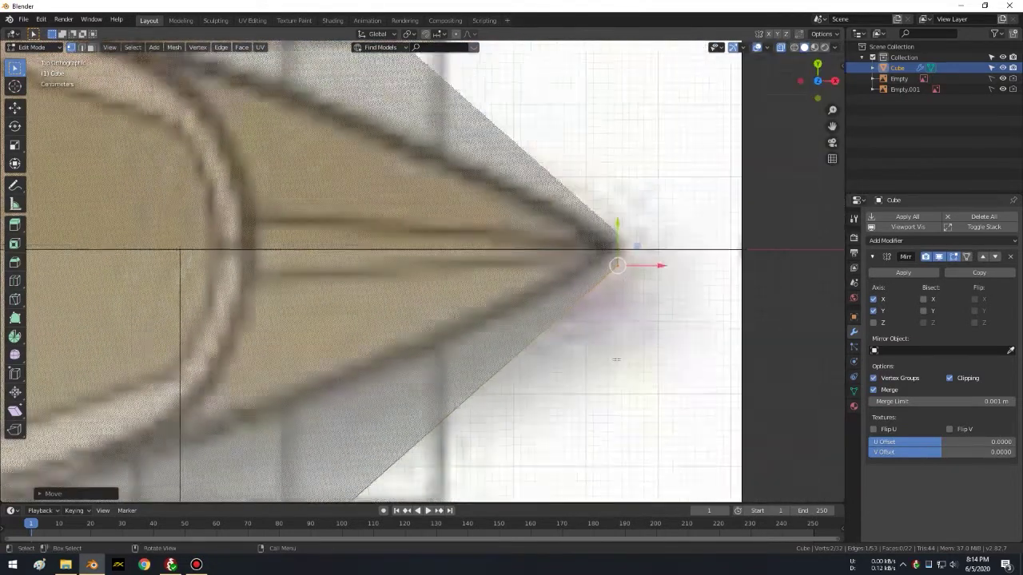
scroll(434, 388, down, 3)
mouse_move(433, 388)
shift+middle_down()
mouse_move(792, 302)
mouse_move(633, 401)
shift+middle_up()
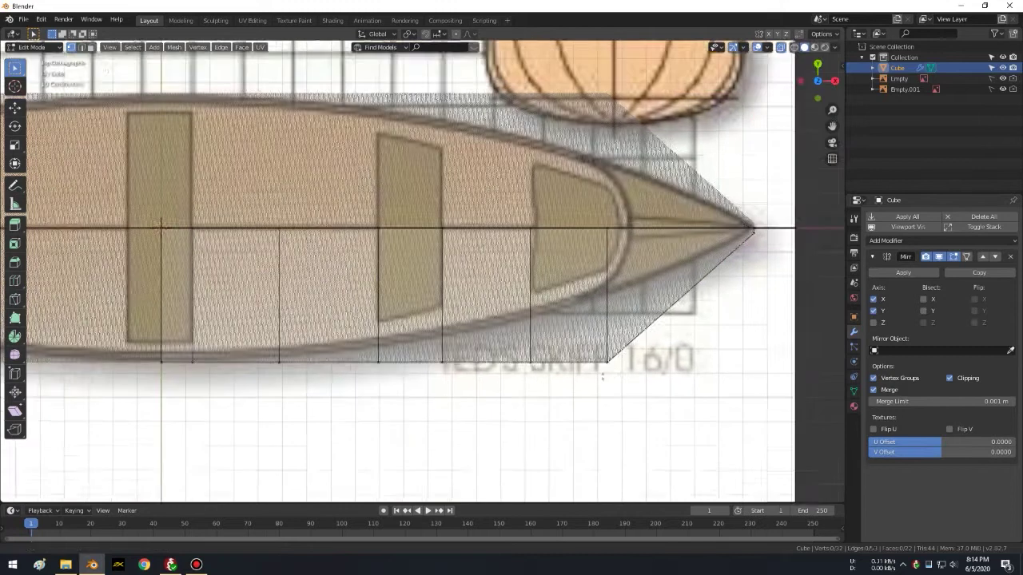
key(c)
click(596, 383)
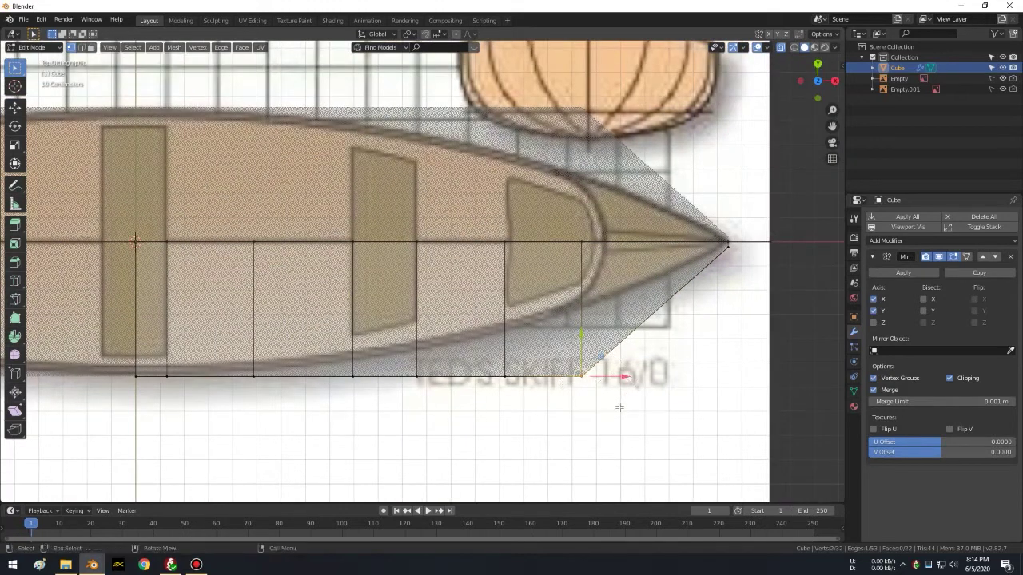
key(Escape)
key(g)
key(y)
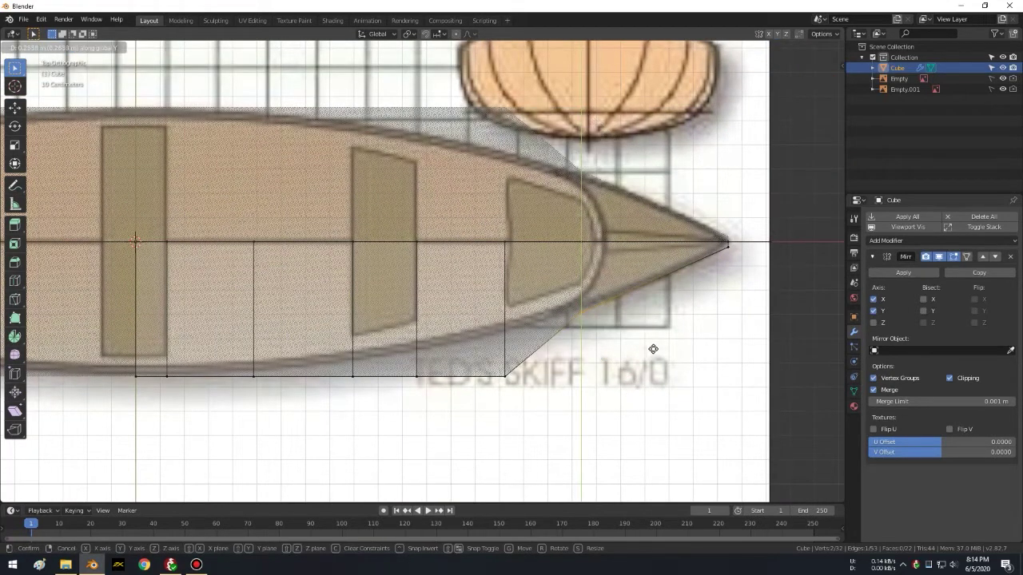
click(653, 335)
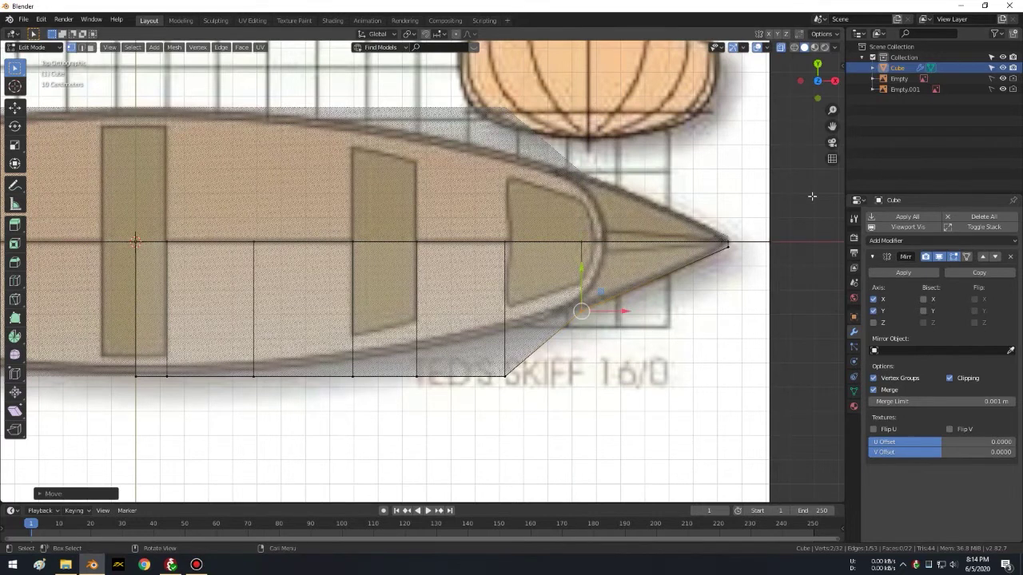
shift+middle_drag(578, 258, 633, 214)
Step: Slide the next side corner vertex along Y onto the hull outline in two moves
key(c)
drag(561, 351, 595, 366)
key(Escape)
key(g)
key(y)
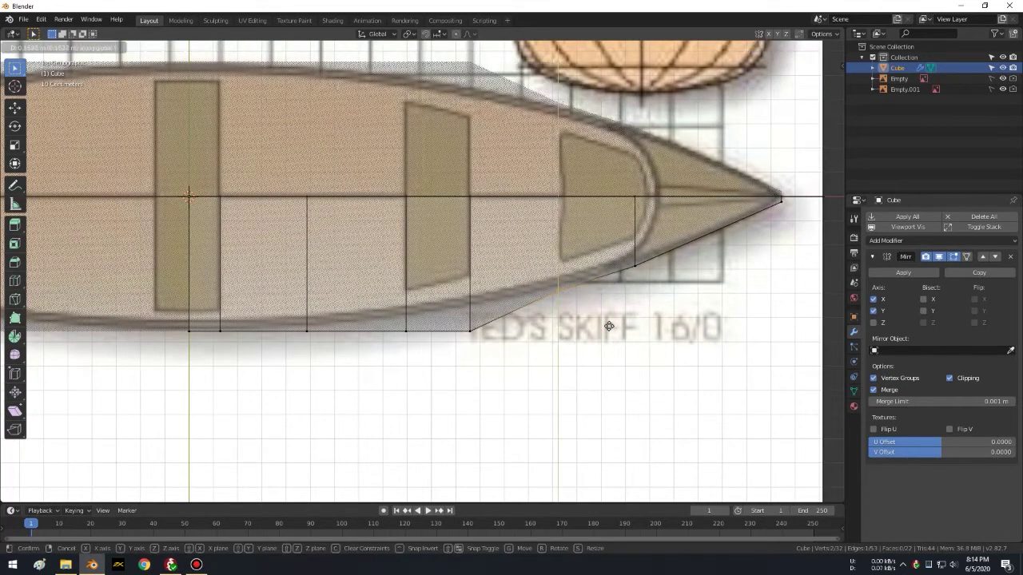
click(613, 306)
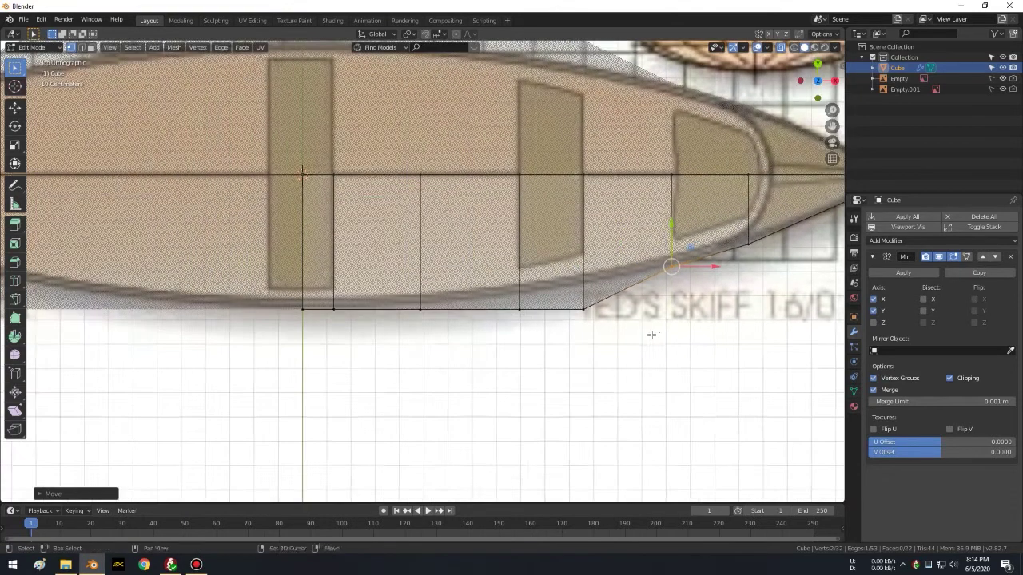
shift+middle_drag(542, 392, 656, 370)
key(g)
key(y)
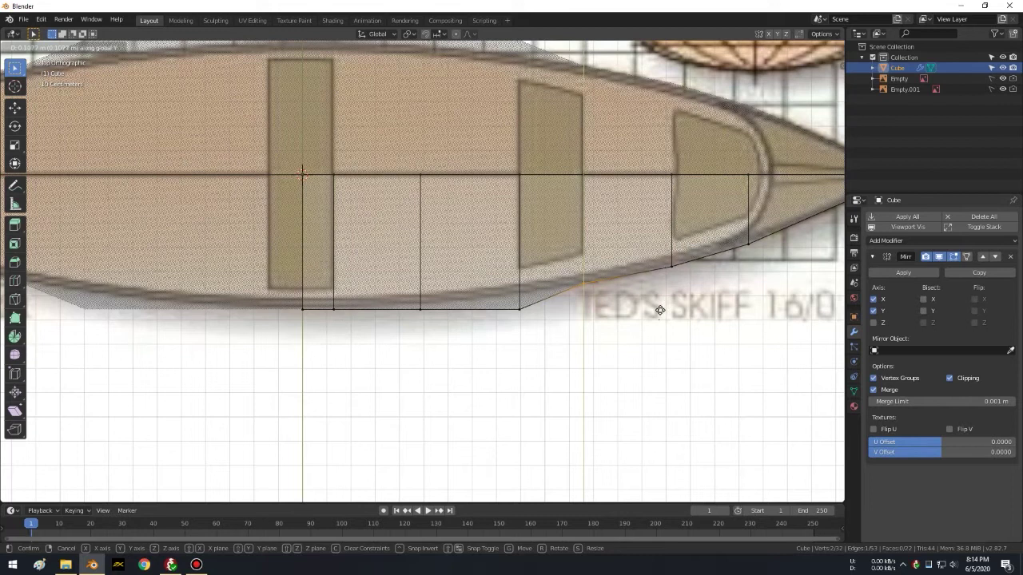
click(659, 310)
Step: Move two more side vertices toward the middle seat along Y onto the hull curve
shift+middle_drag(587, 346, 639, 338)
key(c)
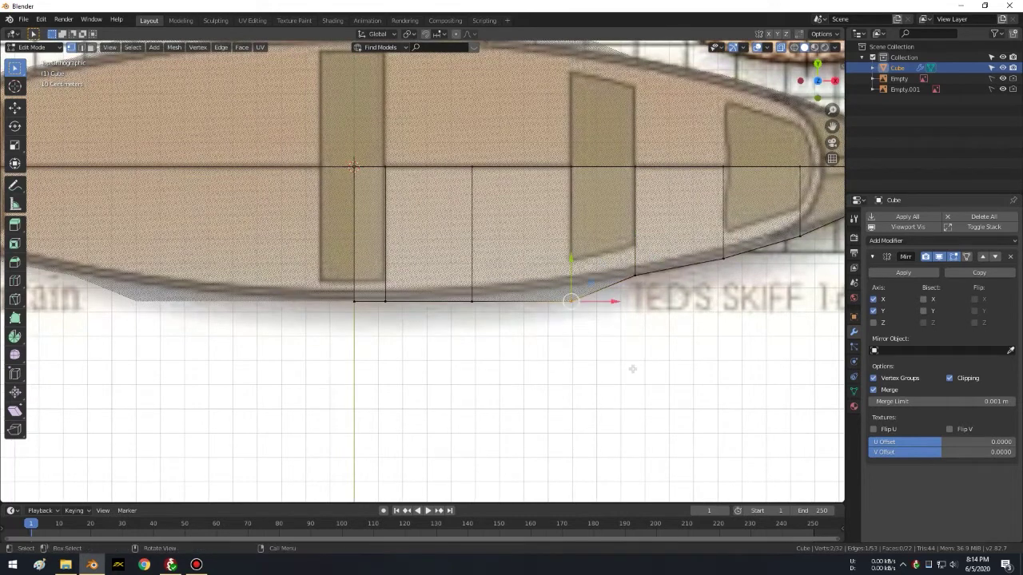
key(Escape)
key(g)
key(y)
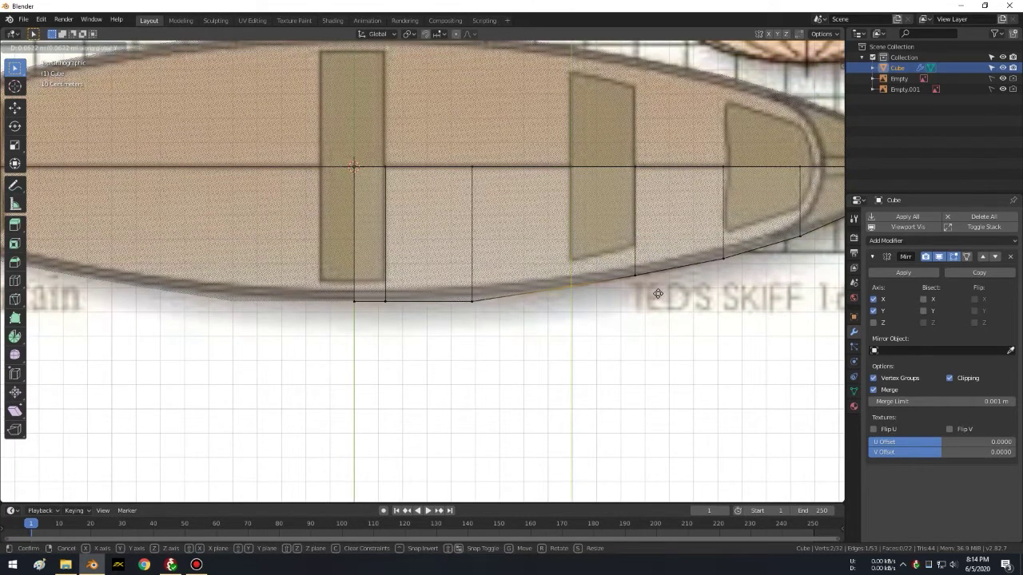
click(657, 293)
shift+middle_drag(577, 347, 631, 337)
key(c)
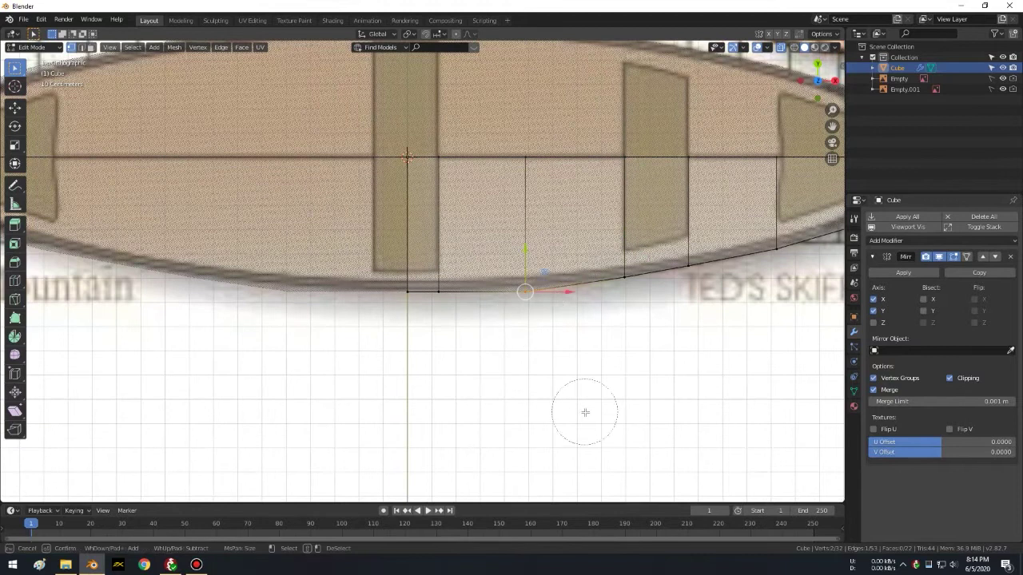
key(Escape)
key(g)
key(y)
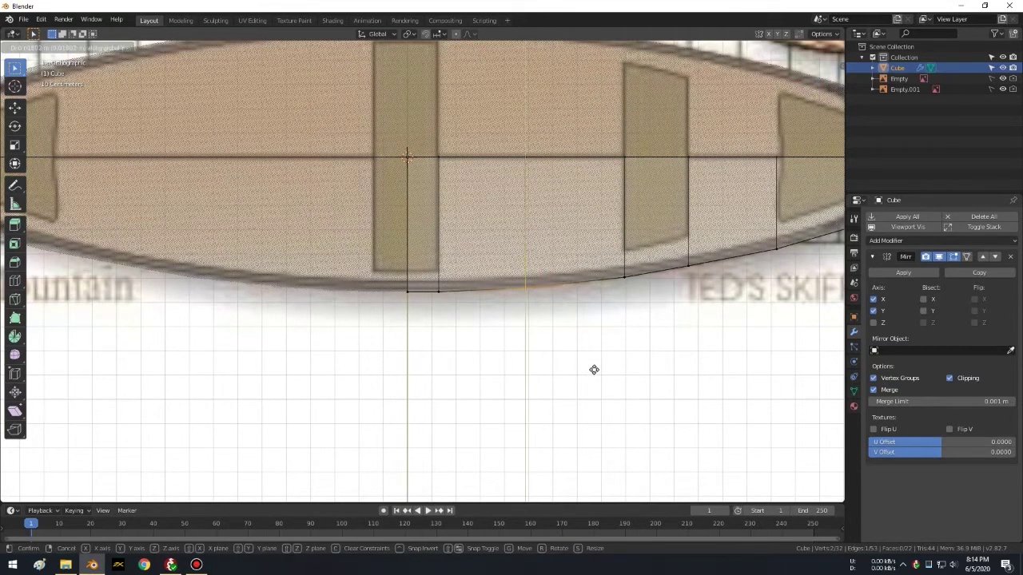
click(594, 370)
Step: Move two edge vertices near the bow along Y onto the top-view outline
shift+middle_drag(692, 335, 509, 368)
scroll(625, 343, up, 1)
click(516, 353)
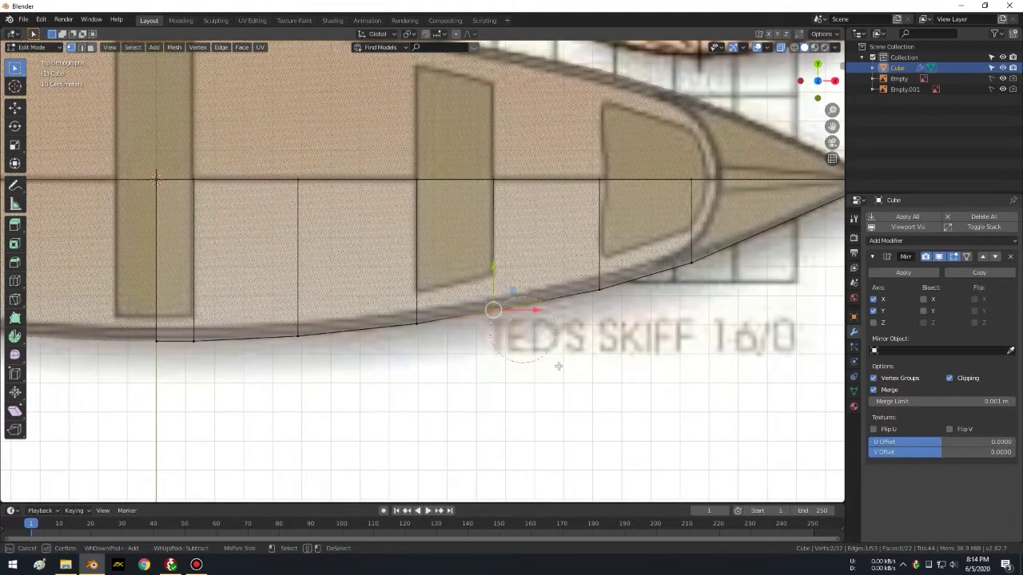
key(g)
key(y)
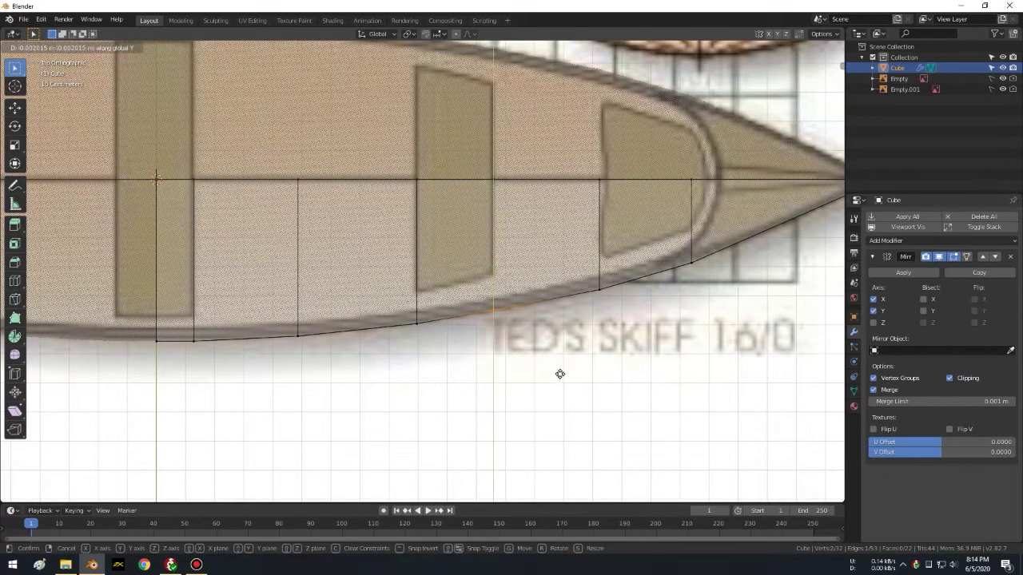
click(560, 374)
click(595, 319)
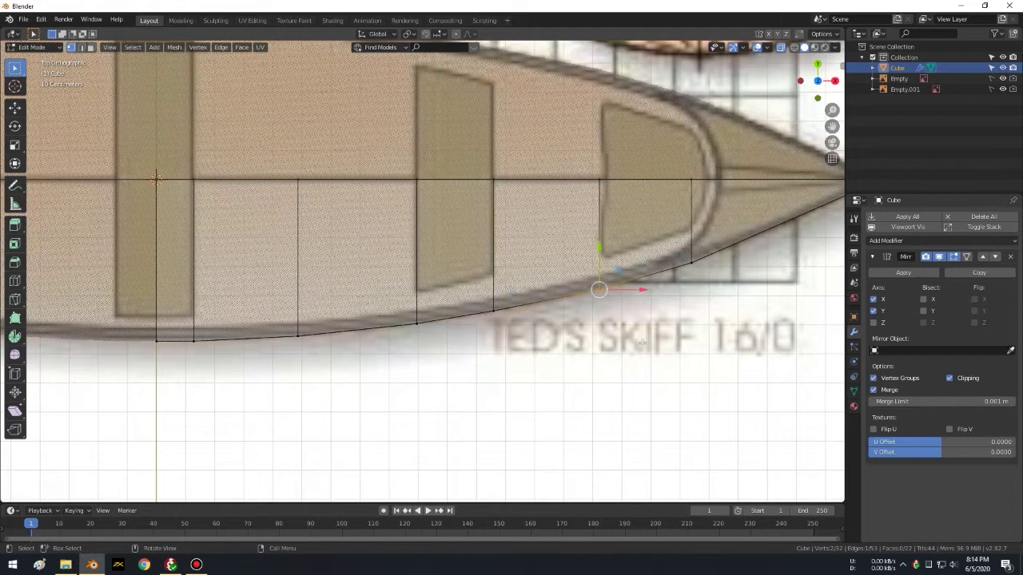
key(g)
key(y)
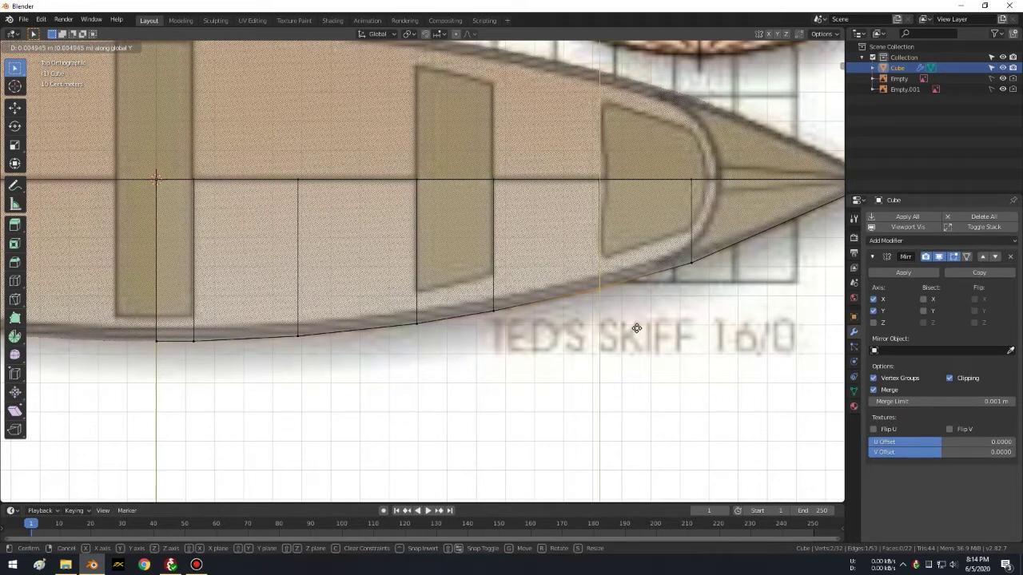
click(637, 328)
Step: Pan and orbit out to view the tapered hull in perspective
shift+middle_drag(396, 384, 554, 364)
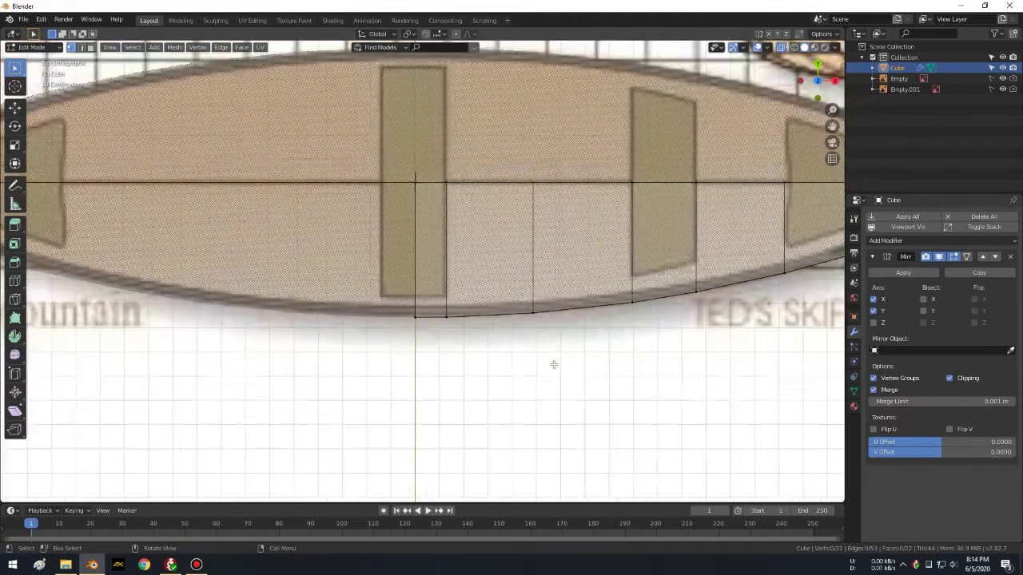
scroll(553, 365, down, 5)
middle_drag(543, 411, 525, 359)
scroll(549, 308, down, 4)
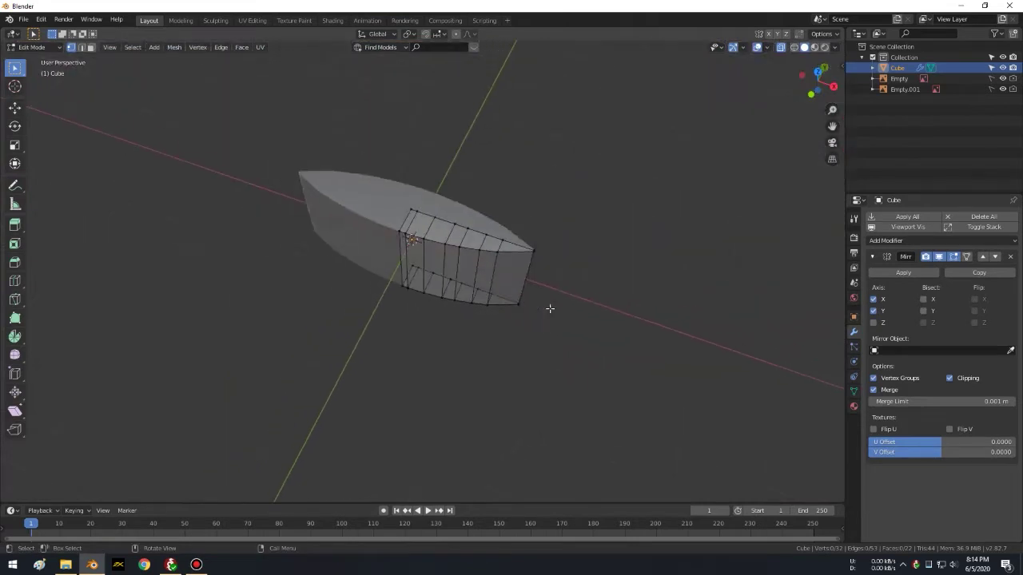
Step: Inspect the tapered hull block in Object Mode, then resume mesh editing in Front Ortho view
key(Tab)
mouse_move(541, 302)
middle_down()
mouse_move(472, 228)
mouse_move(422, 264)
mouse_move(507, 319)
mouse_move(536, 304)
middle_up()
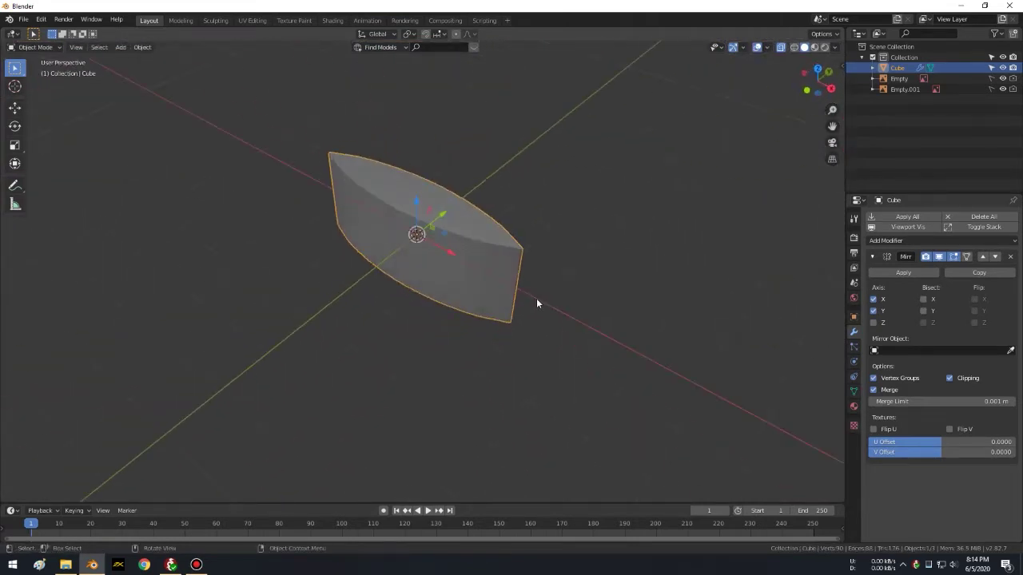
key(KP_1)
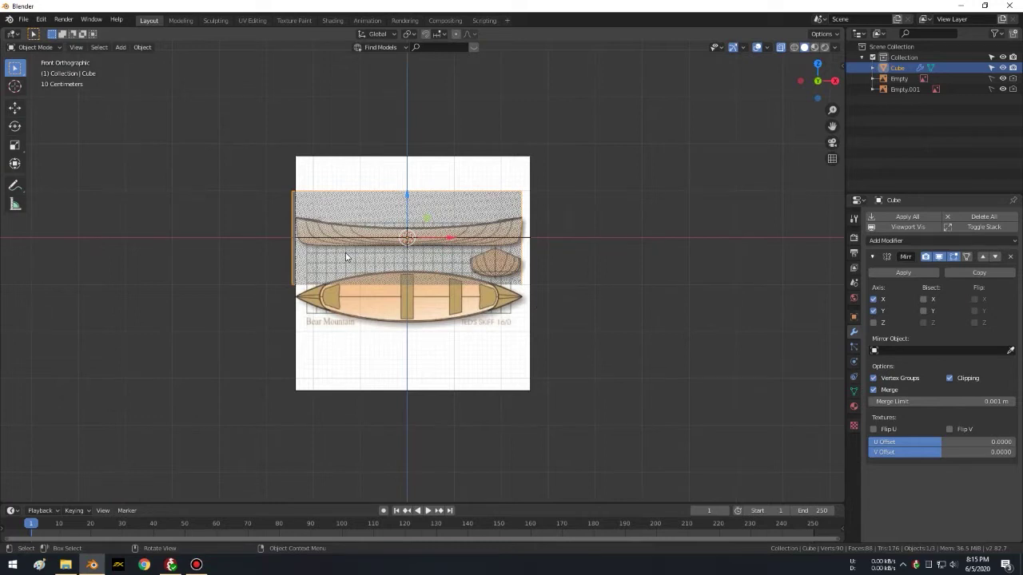
scroll(600, 323, up, 2)
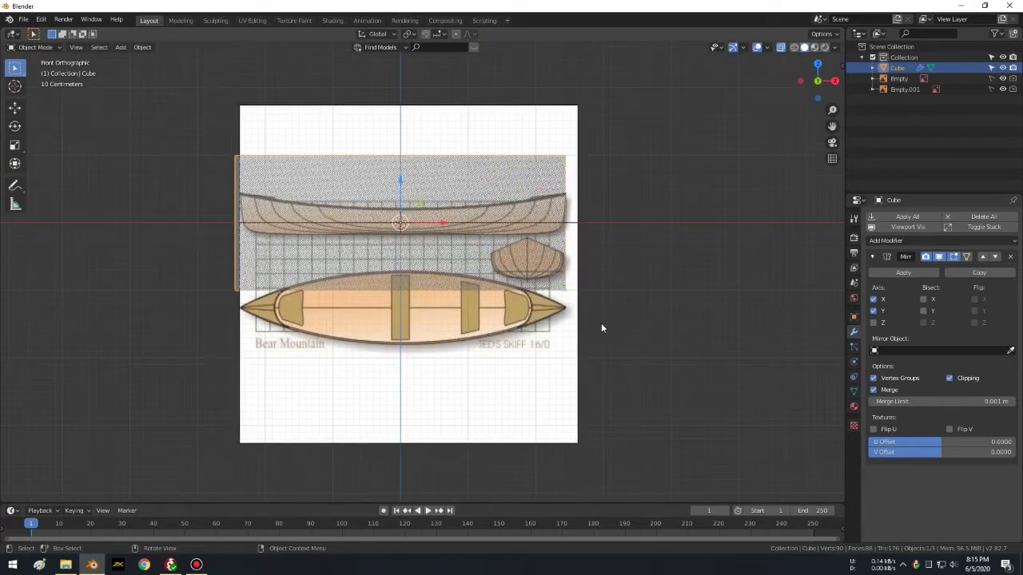
scroll(594, 276, up, 2)
scroll(594, 276, up, 1)
mouse_move(594, 276)
middle_down()
mouse_move(458, 256)
mouse_move(551, 247)
middle_up()
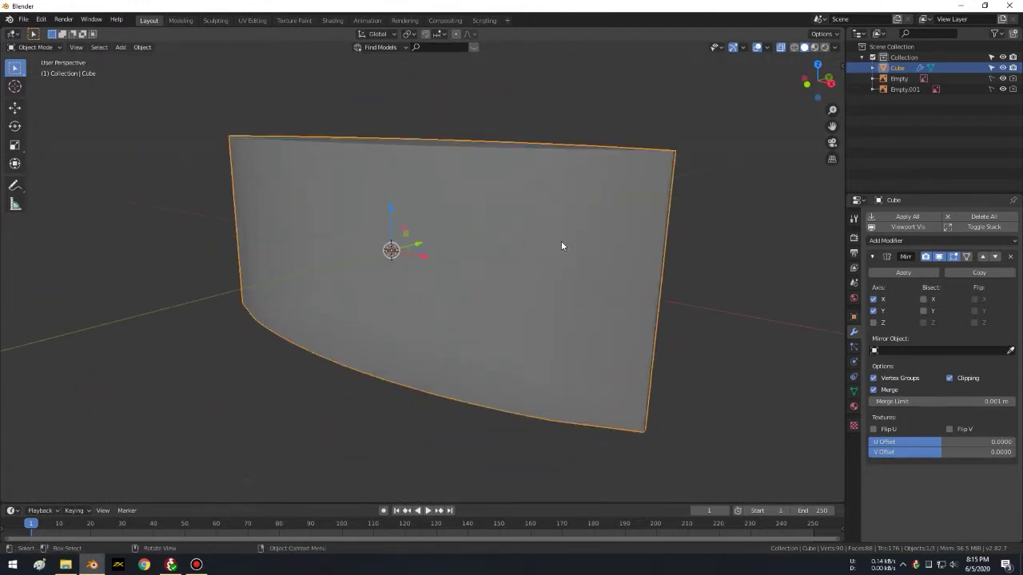
key(Tab)
key(KP_1)
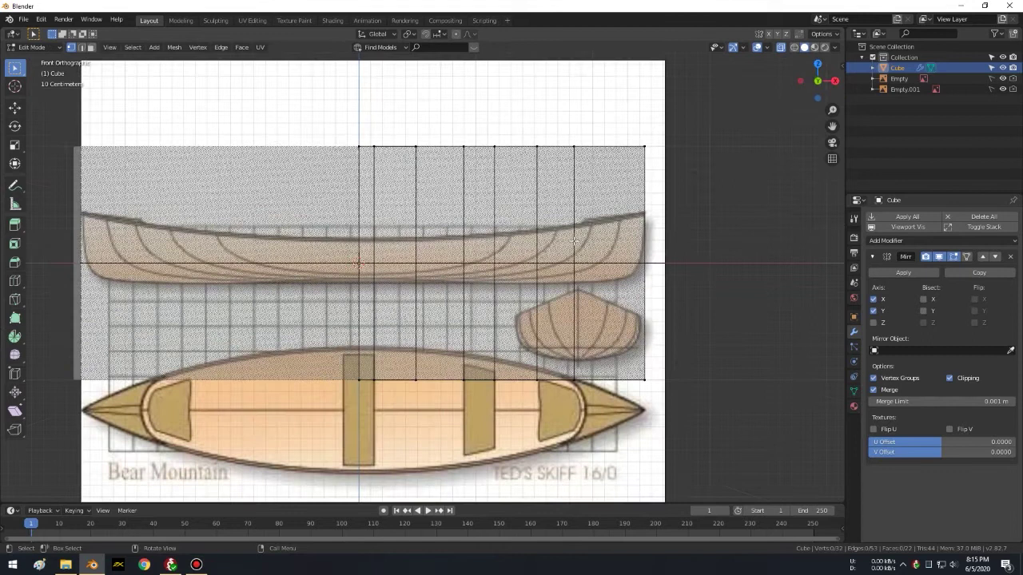
Step: Scale the whole hull mesh down along Z to the profile's height
key(a)
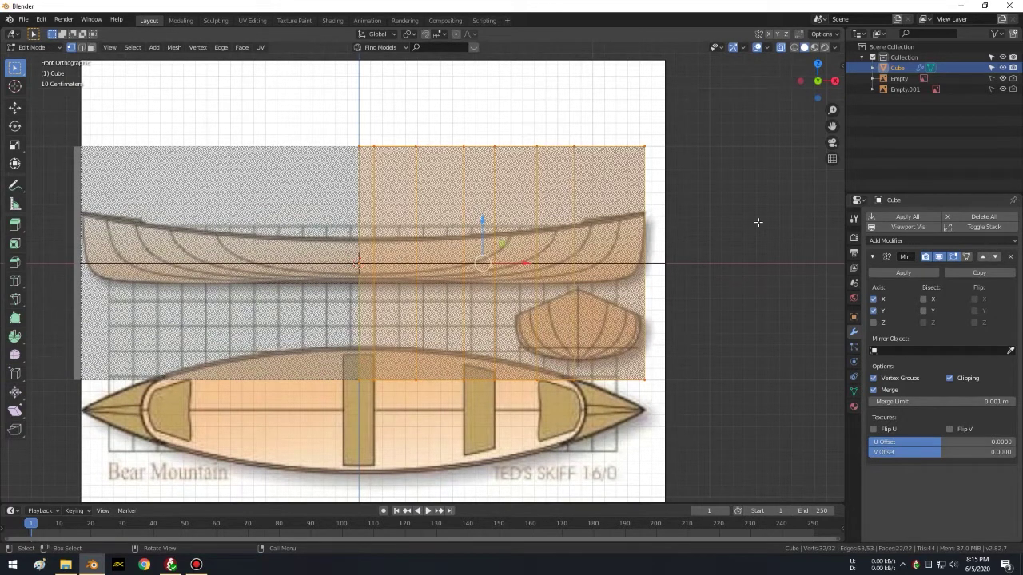
key(s)
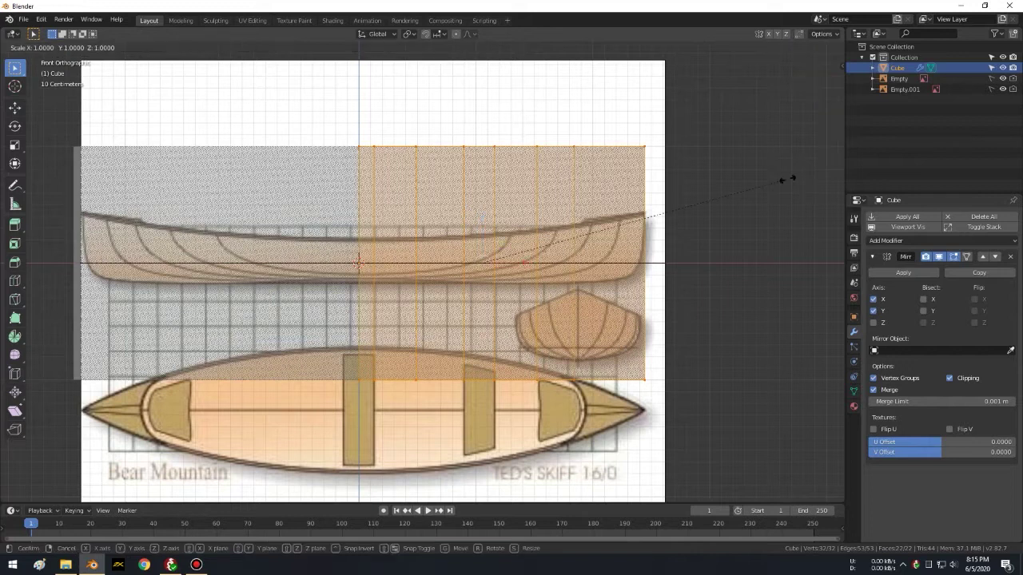
key(z)
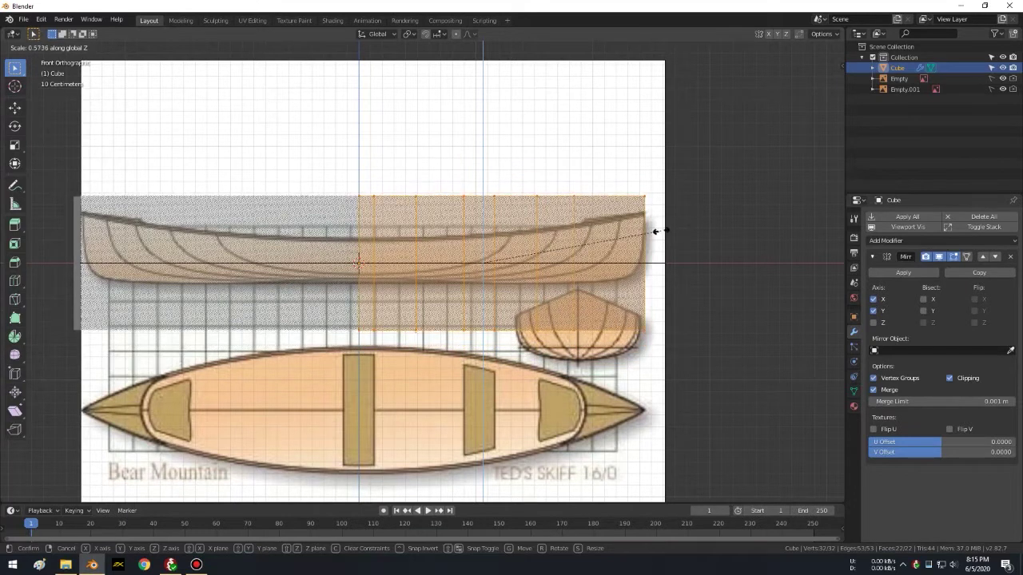
click(620, 237)
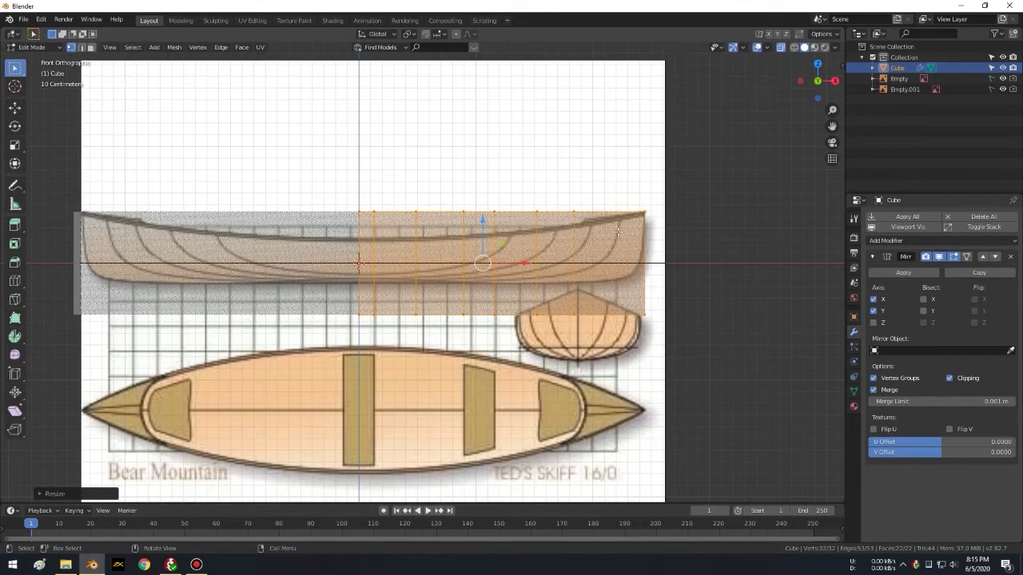
scroll(618, 231, up, 3)
scroll(656, 139, up, 1)
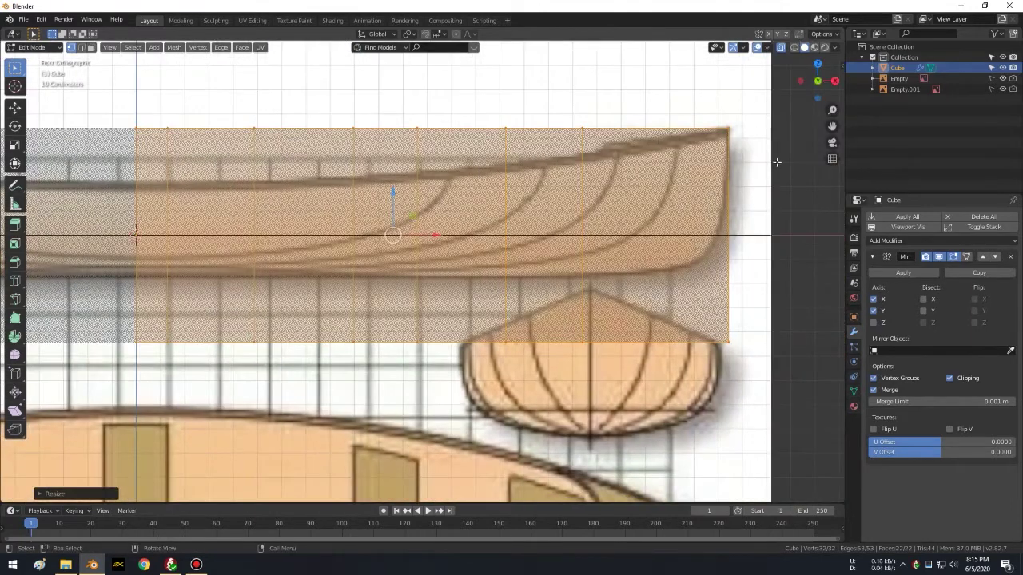
Step: Box-select the bottom row of vertices and raise them vertically to the keel line
click(776, 163)
scroll(777, 162, down, 2)
scroll(795, 210, up, 2)
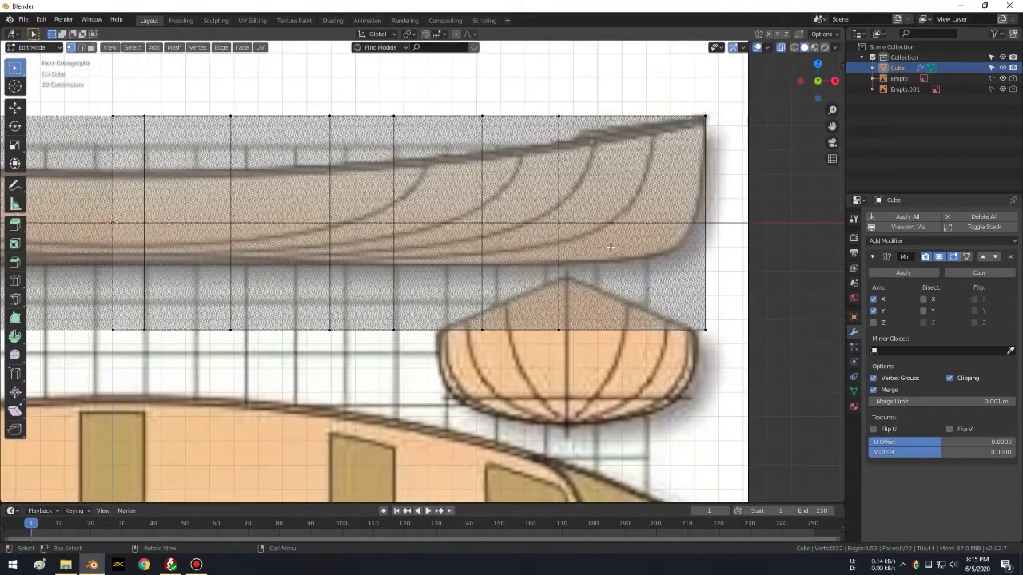
scroll(610, 249, down, 1)
scroll(671, 304, down, 1)
key(b)
drag(726, 373, 142, 277)
key(g)
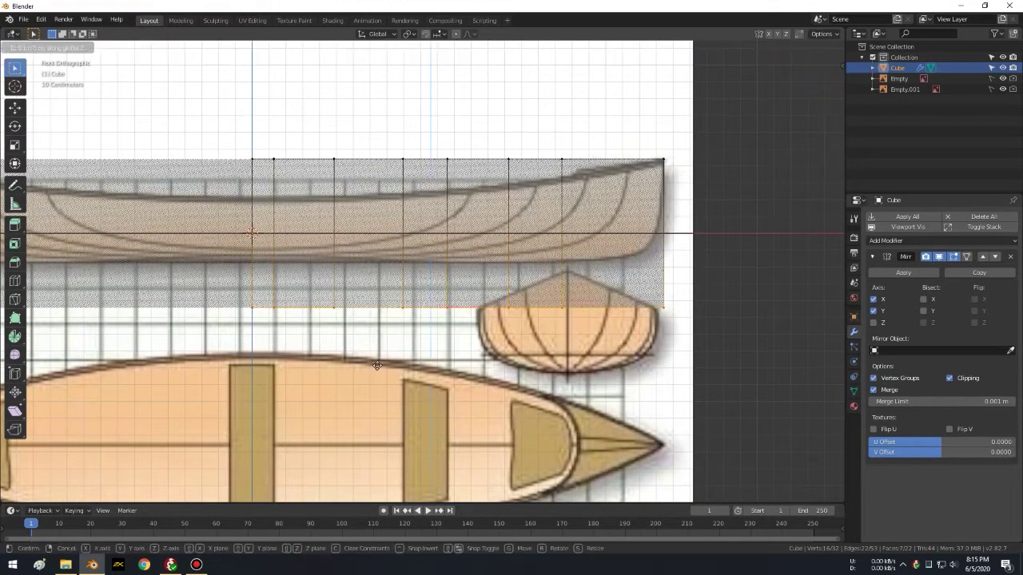
key(z)
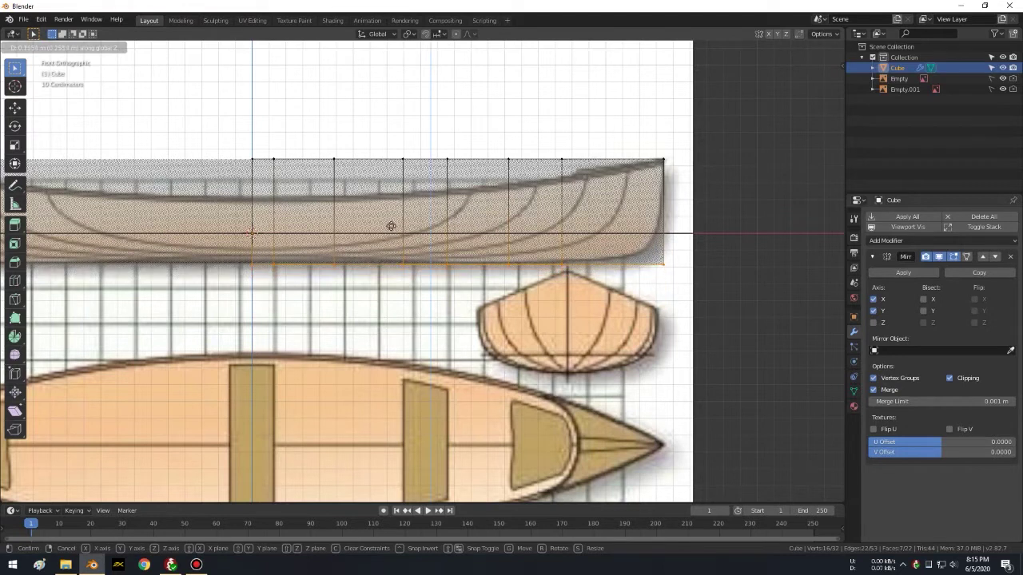
click(391, 226)
scroll(667, 375, up, 1)
scroll(644, 263, up, 1)
Step: Circle-select the two vertices at the bow end, redoing the selection after a stray Tab
scroll(611, 322, up, 1)
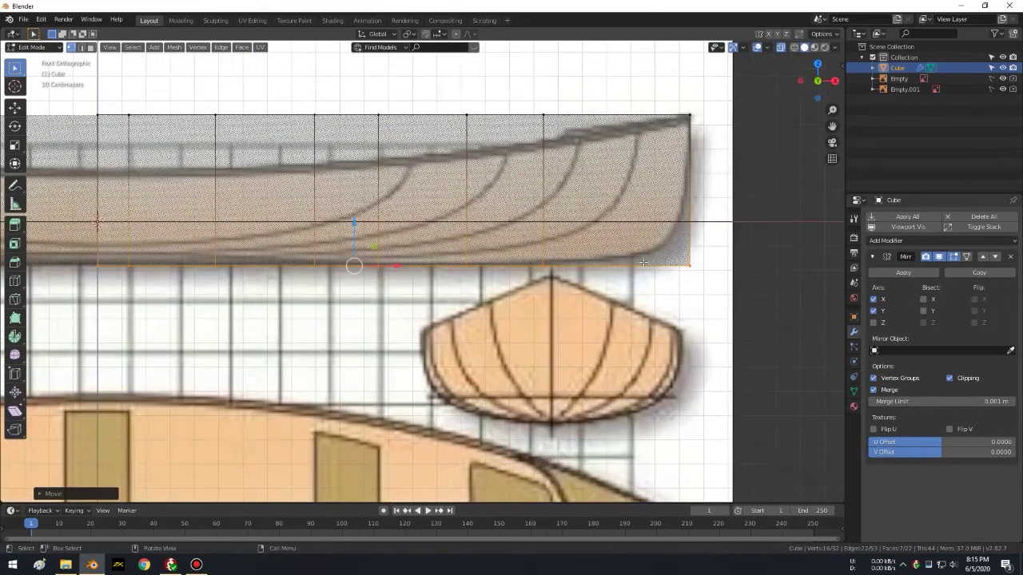
ctrl+scroll(691, 301, down, 1)
ctrl+scroll(691, 300, down, 2)
shift+scroll(691, 300, up, 1)
click(679, 300)
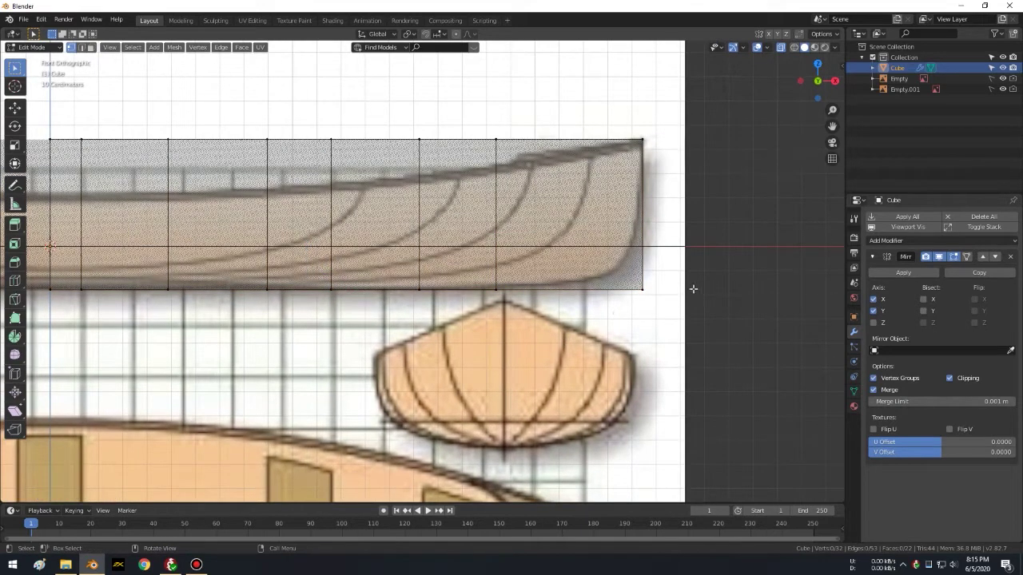
key(c)
drag(657, 293, 663, 274)
right_click(747, 218)
key(Tab)
key(Tab)
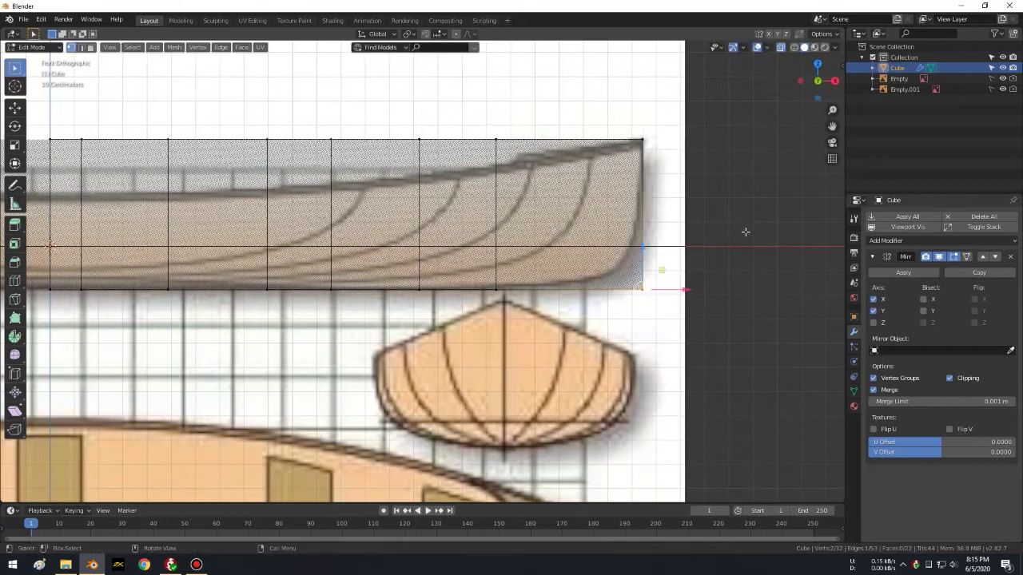
key(c)
middle_drag(651, 290, 643, 272)
key(Escape)
key(c)
drag(675, 294, 660, 274)
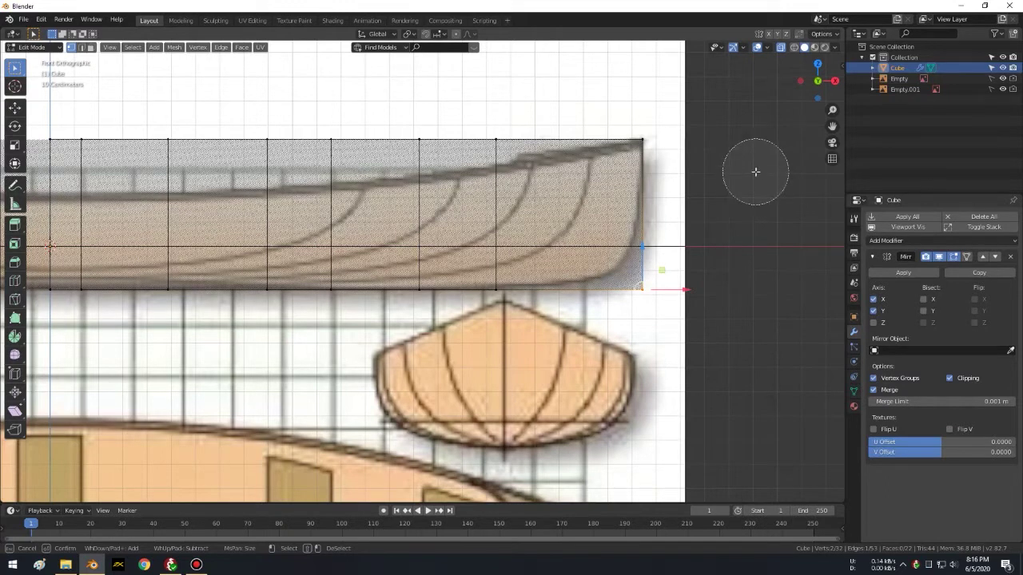
key(Escape)
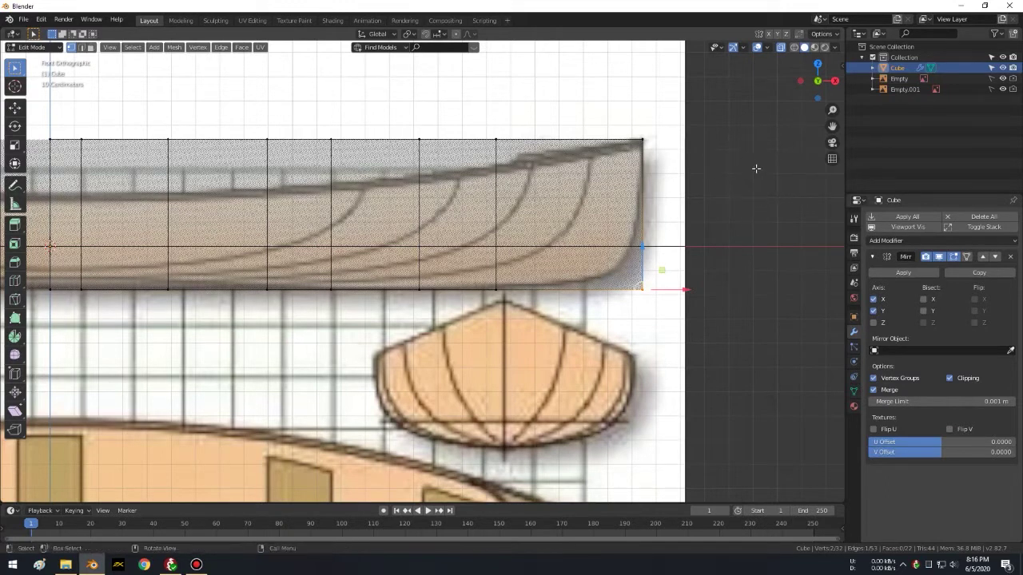
Step: Isolate the bottom bow vertex and raise it vertically onto the profile's keel curve
key(c)
drag(647, 184, 515, 300)
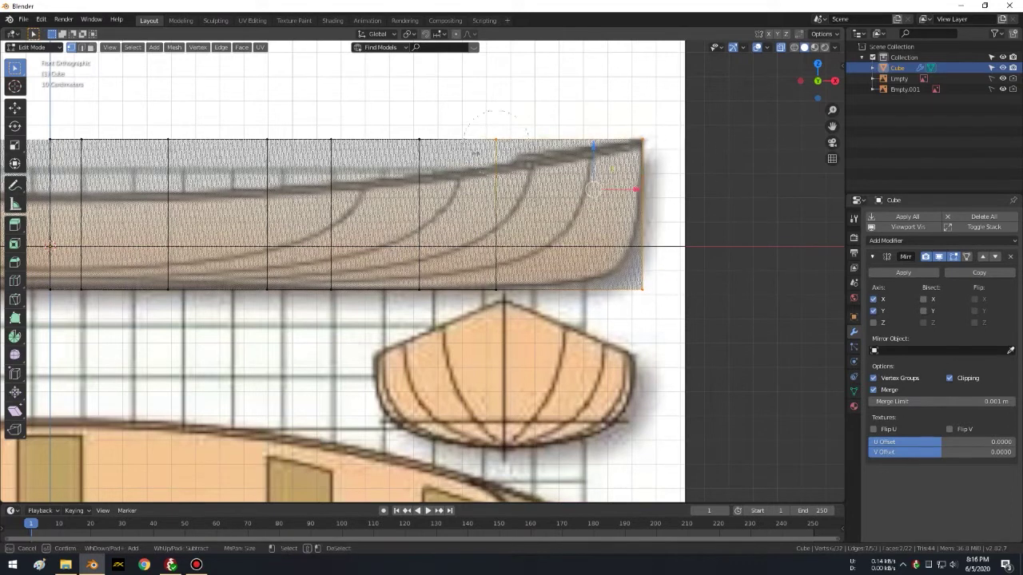
key(Escape)
key(ctrl+z)
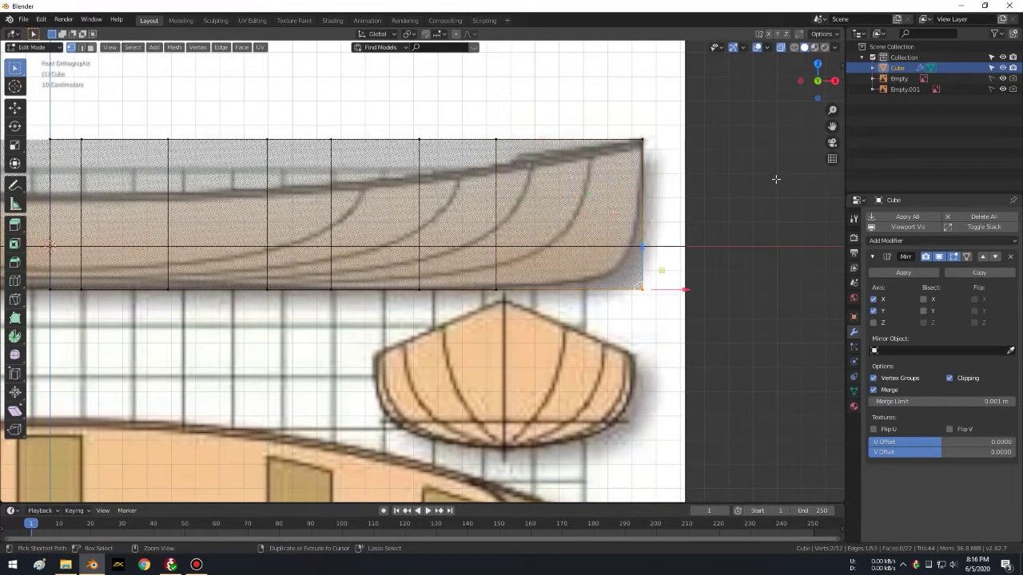
key(c)
key(Escape)
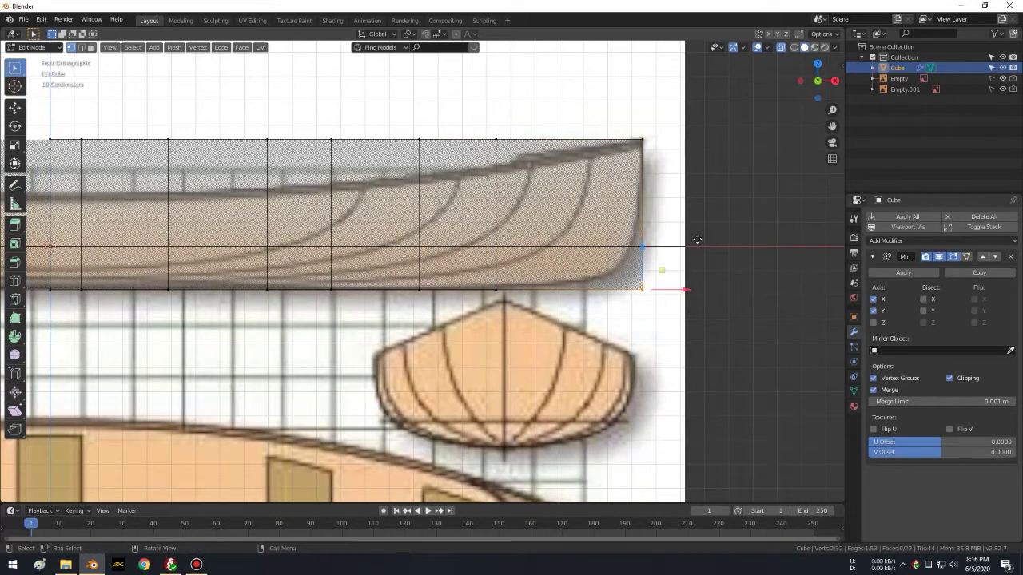
key(g)
key(z)
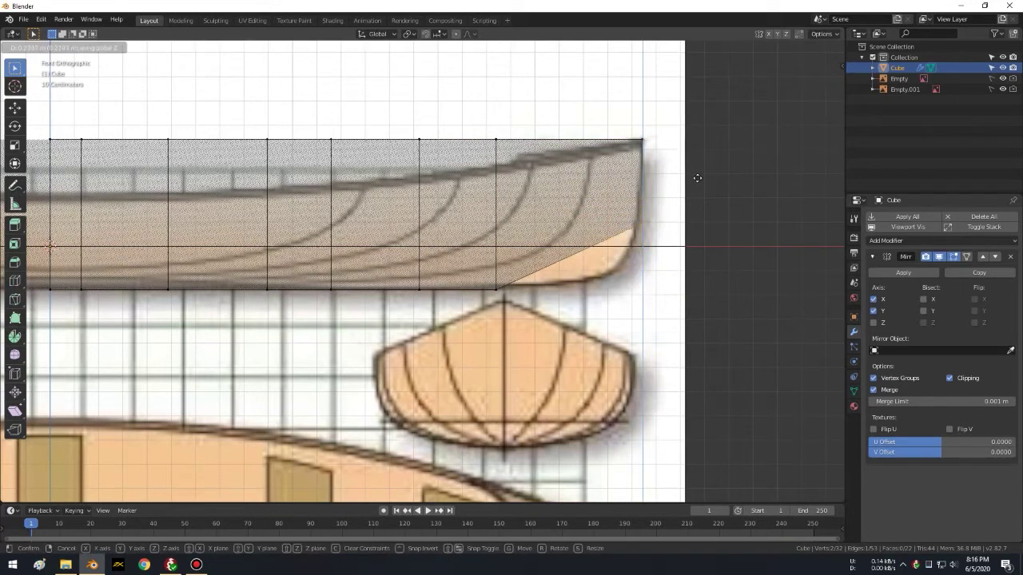
click(697, 178)
key(ctrl+r)
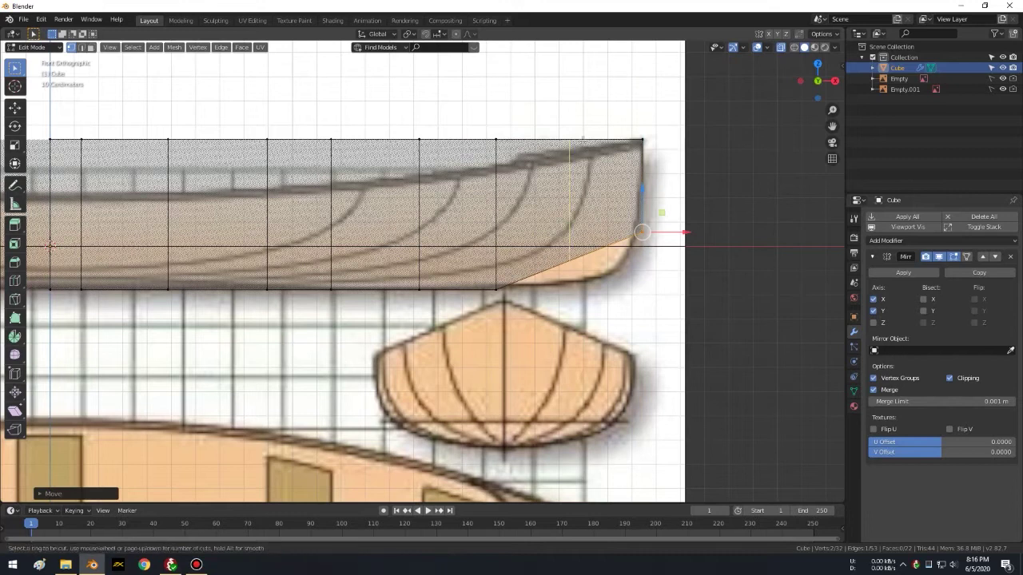
Step: Add a vertical edge loop near the bow and raise its bottom vertex onto the keel curve
click(582, 140)
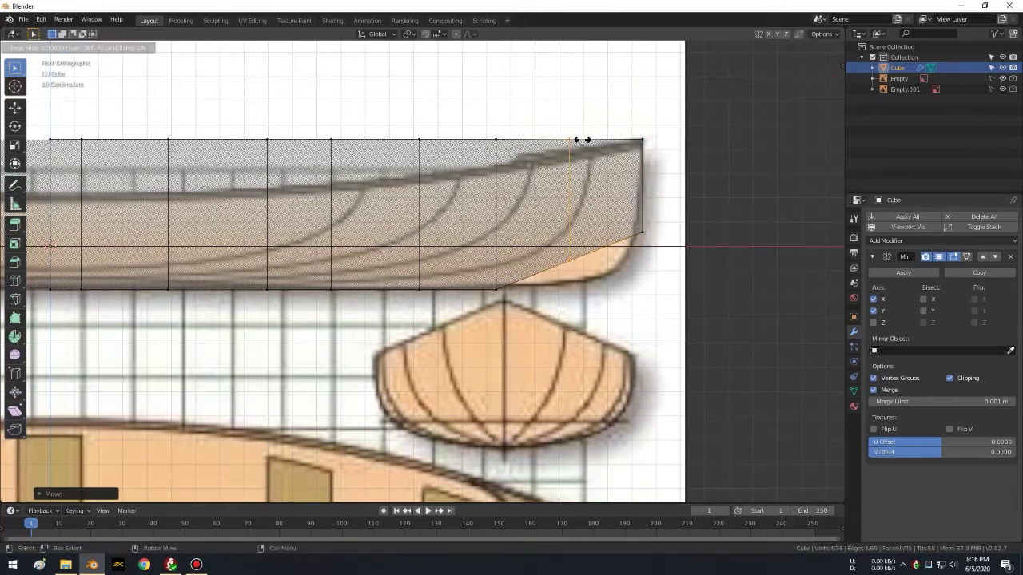
click(581, 139)
key(c)
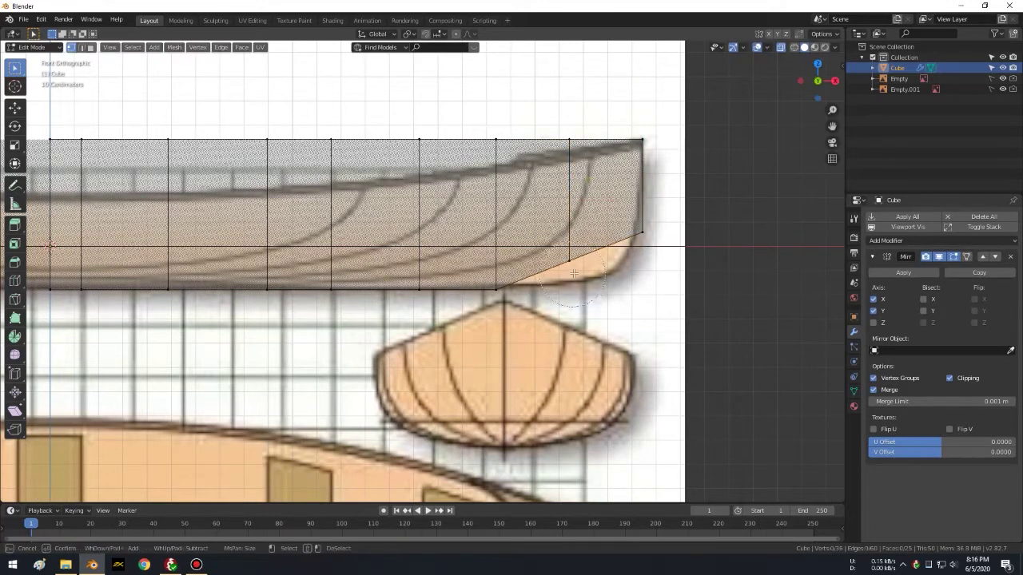
click(578, 273)
right_click(748, 212)
key(g)
key(z)
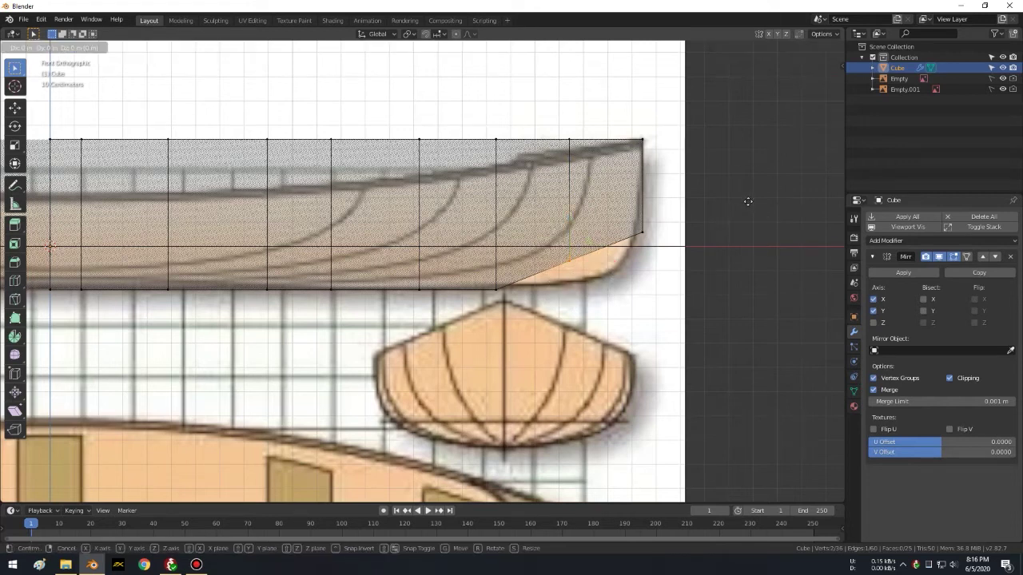
click(758, 268)
key(g)
key(z)
click(759, 277)
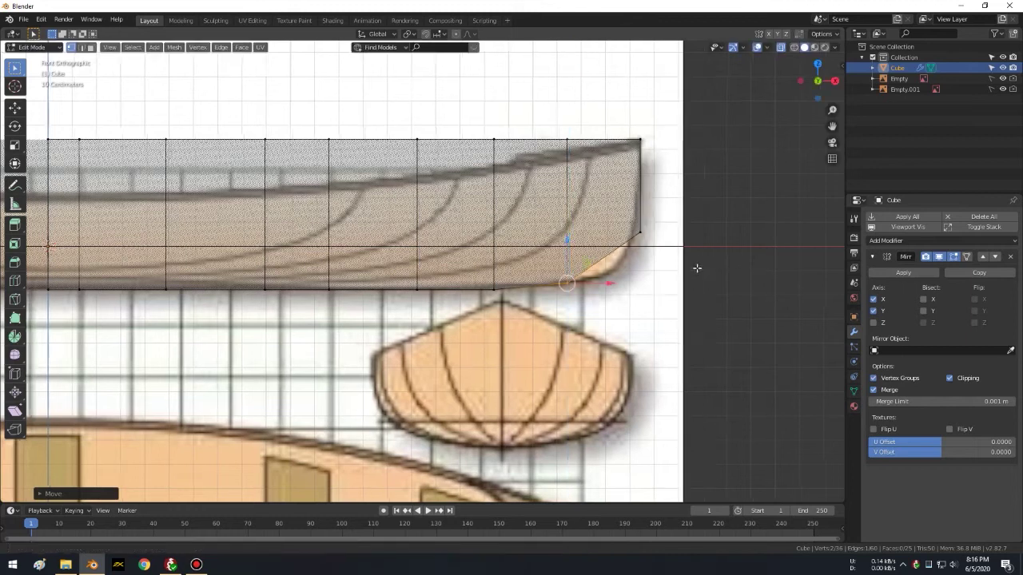
scroll(715, 267, up, 2)
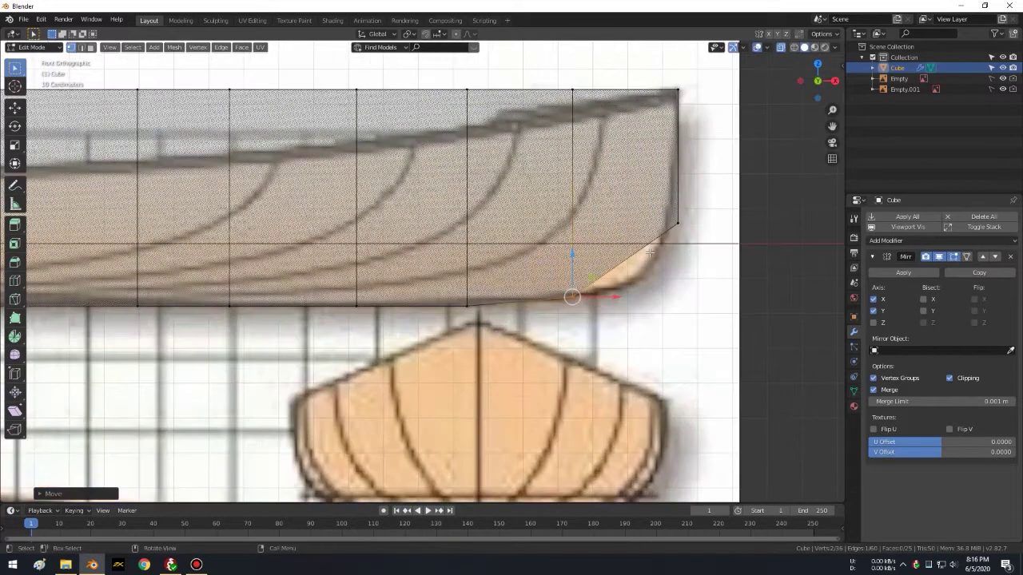
Step: Cut another edge loop near the hull's end and lift its bottom corner vertex to round it
key(ctrl+r)
click(628, 88)
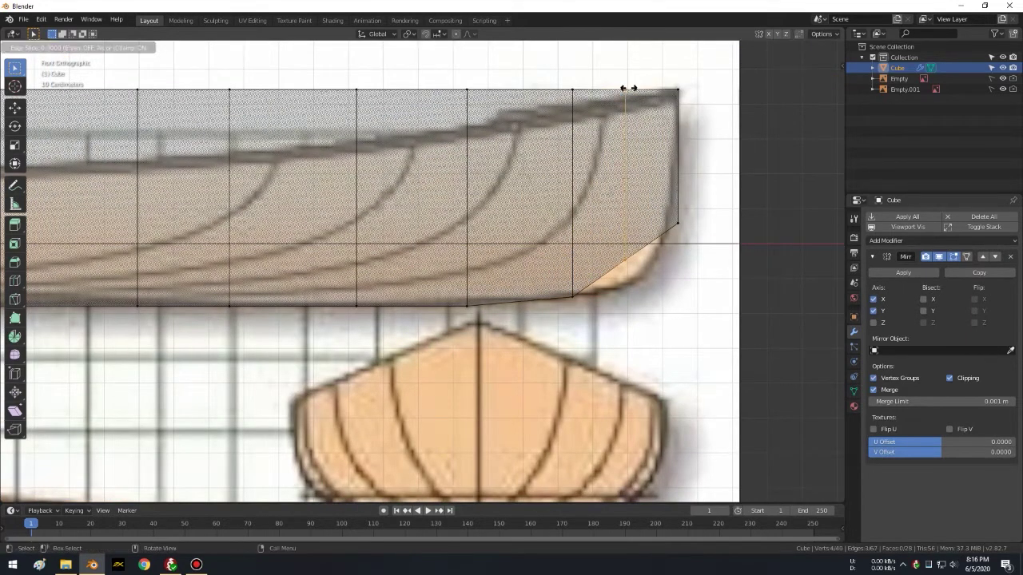
click(628, 88)
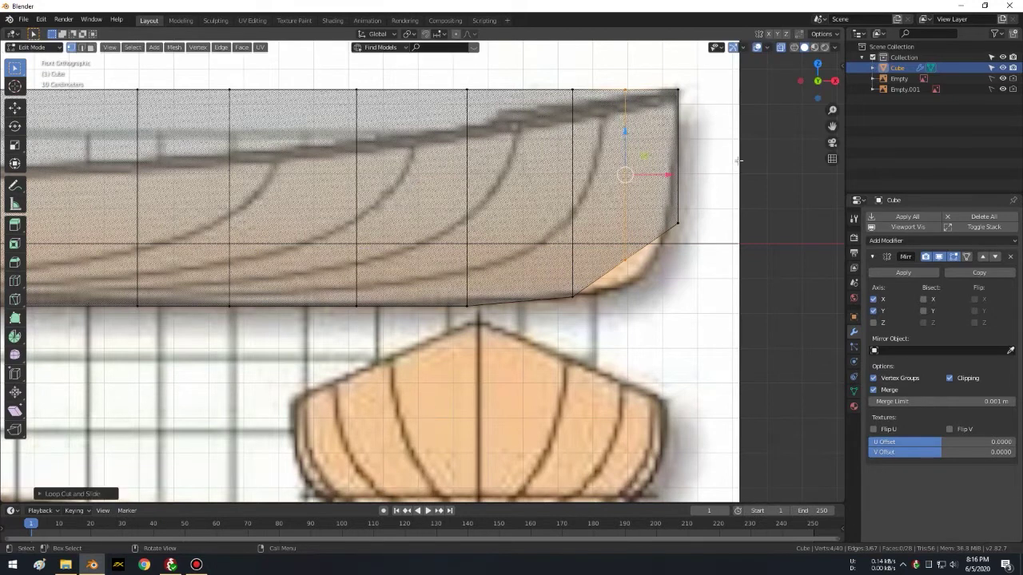
shift+middle_drag(733, 154, 713, 149)
key(alt+a)
key(c)
right_click(624, 273)
key(g)
key(z)
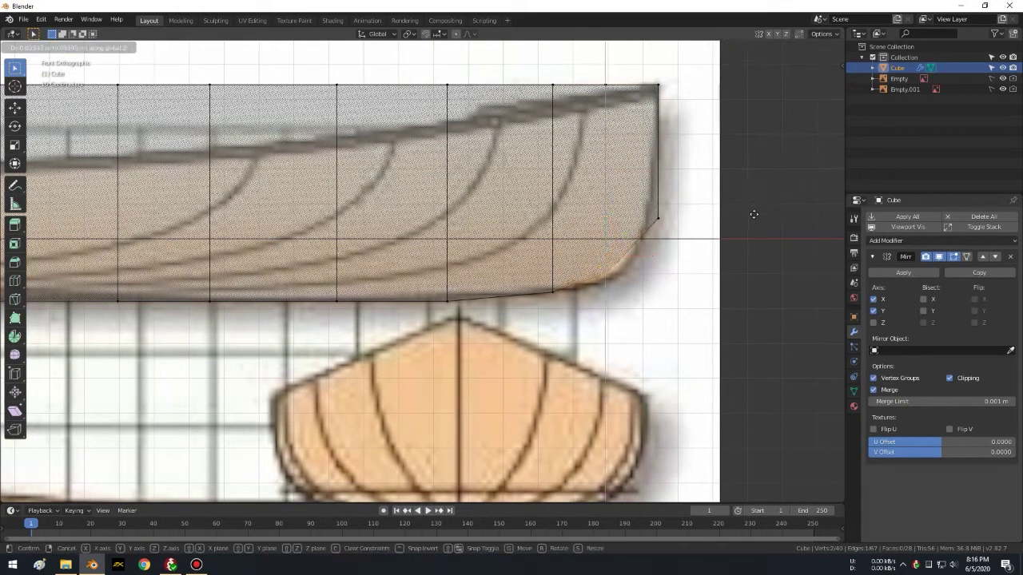
click(757, 219)
Step: Try moving the end edge loop vertically, cancel it, and clear the vertex selection
shift+middle_drag(748, 170, 735, 178)
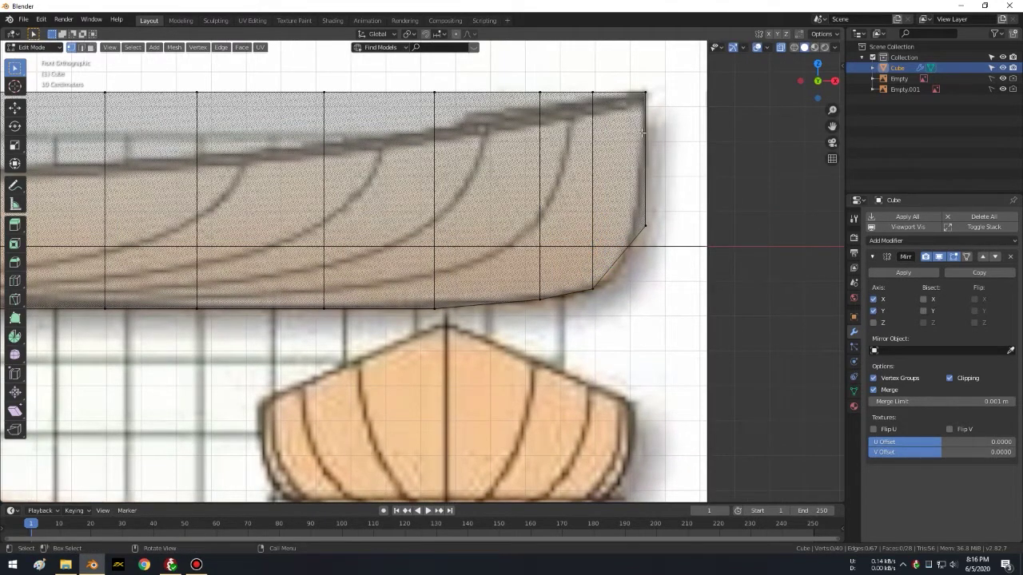
mouse_move(620, 262)
shift+middle_down()
mouse_move(470, 218)
mouse_move(675, 322)
shift+middle_up()
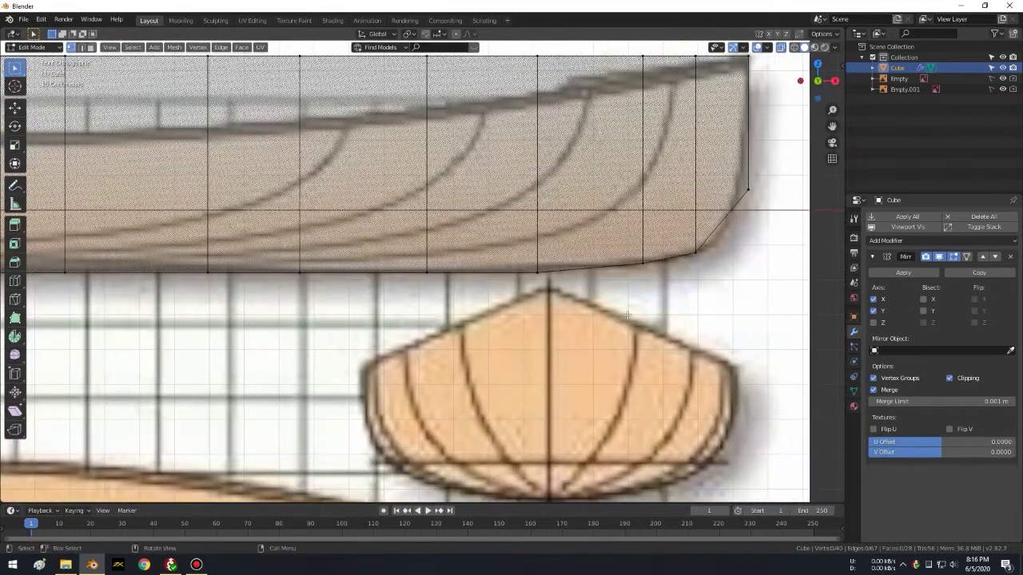
alt+click(533, 297)
key(g)
key(z)
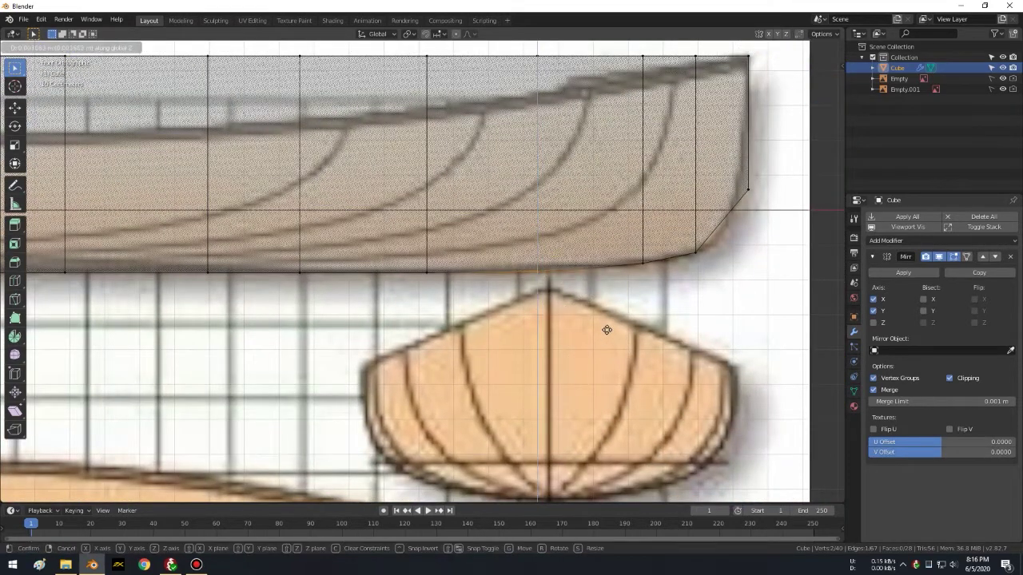
right_click(605, 322)
shift+middle_drag(606, 322, 551, 325)
click(588, 266)
key(c)
right_click(672, 315)
click(667, 286)
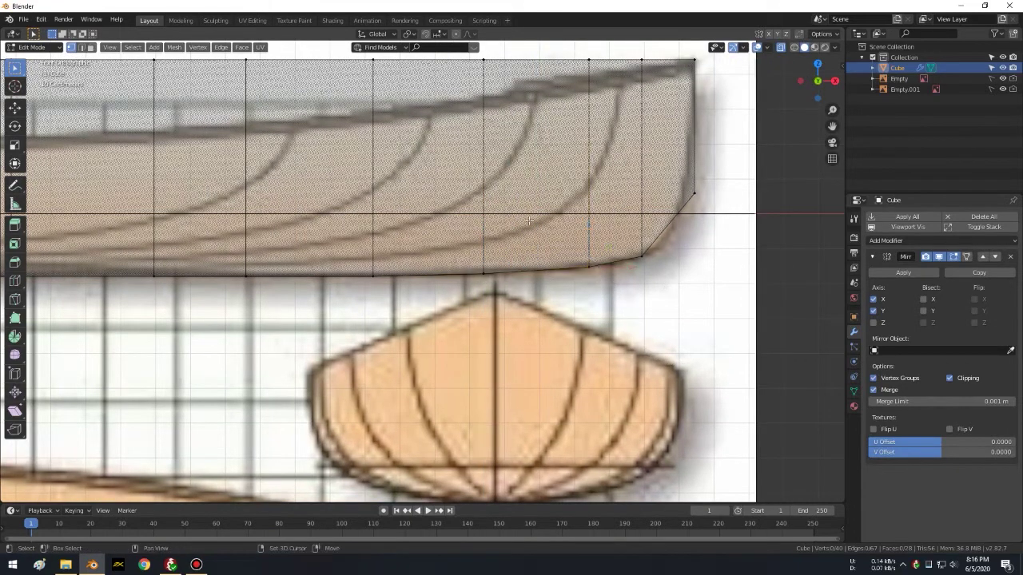
scroll(667, 286, up, 2)
scroll(667, 286, up, 2)
scroll(667, 286, up, 2)
shift+middle_drag(316, 132, 435, 137)
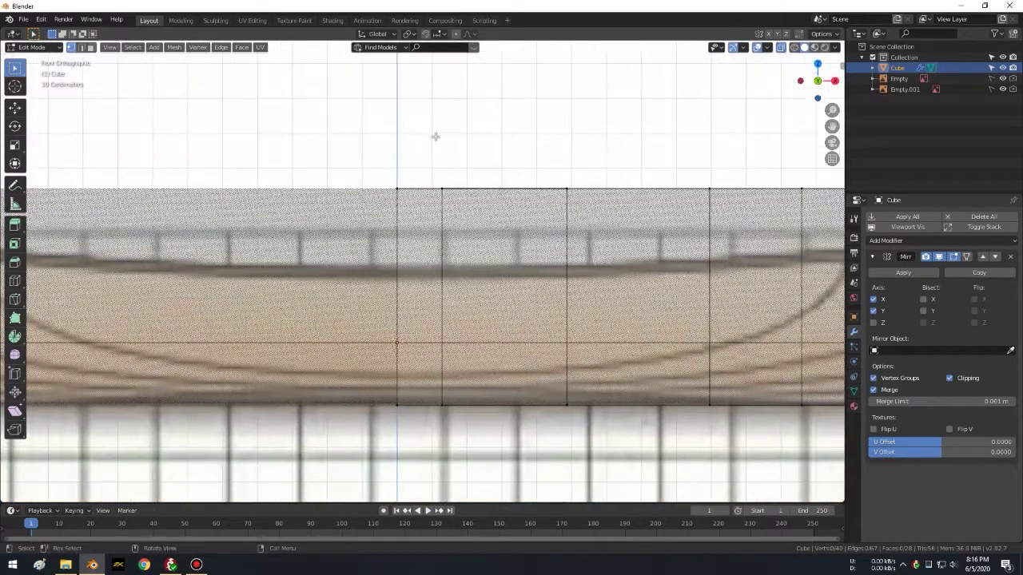
Step: Lower the top vertex at the centre line, then fine-tune its height
scroll(480, 159, up, 1)
shift+middle_drag(428, 95, 455, 139)
key(c)
click(405, 190)
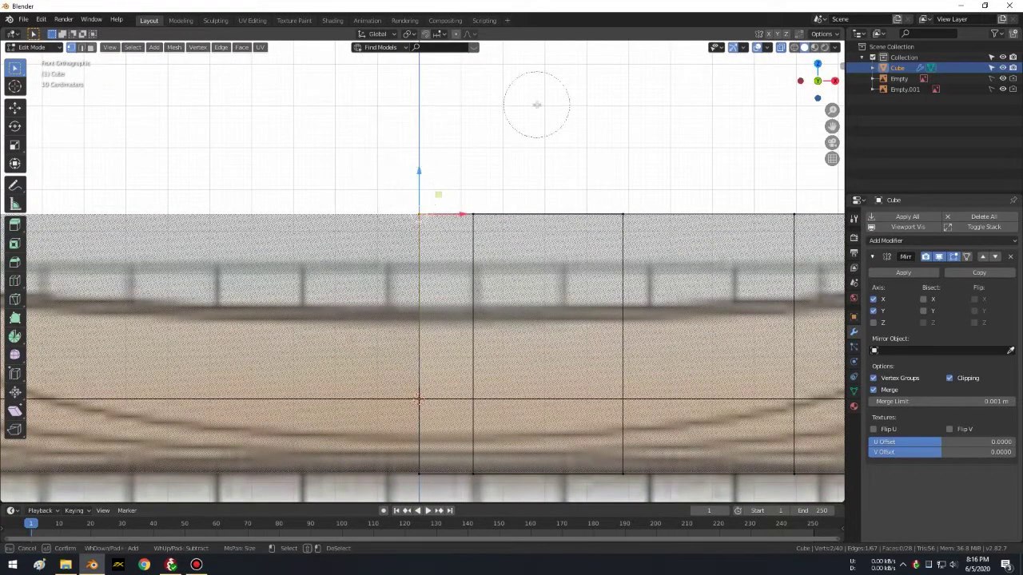
key(Escape)
key(g)
key(z)
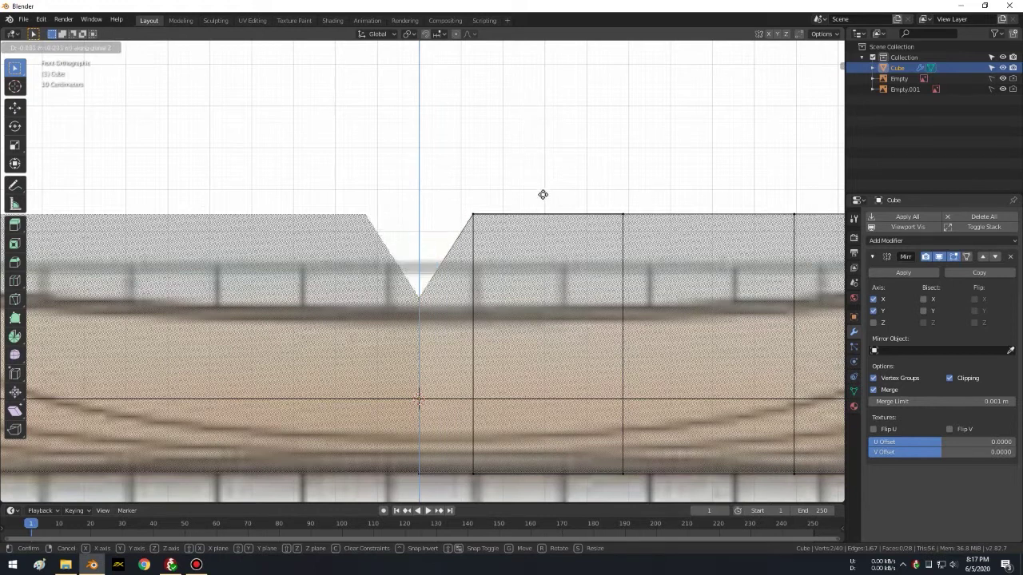
click(544, 211)
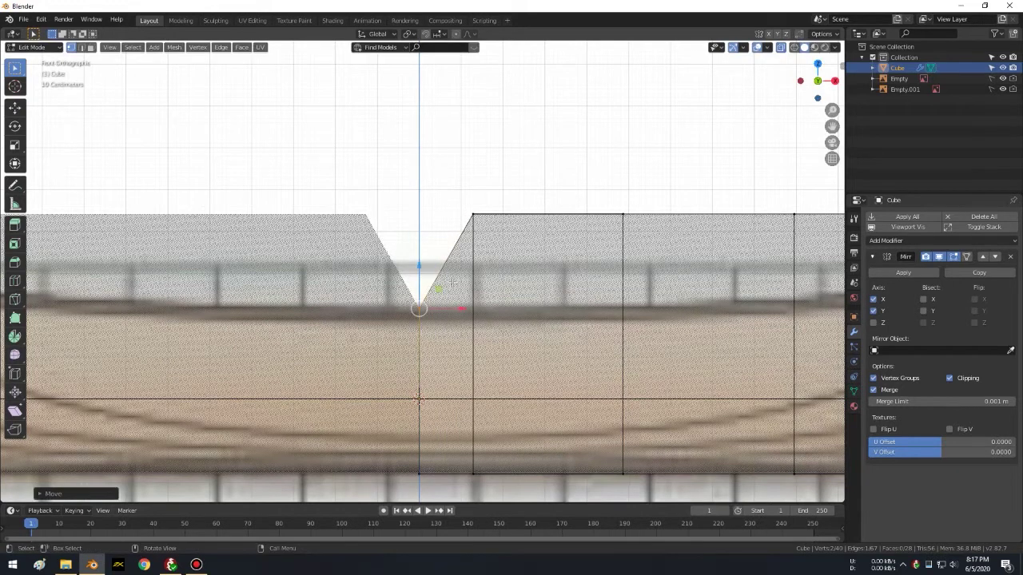
scroll(448, 282, up, 1)
shift+middle_drag(518, 335, 487, 254)
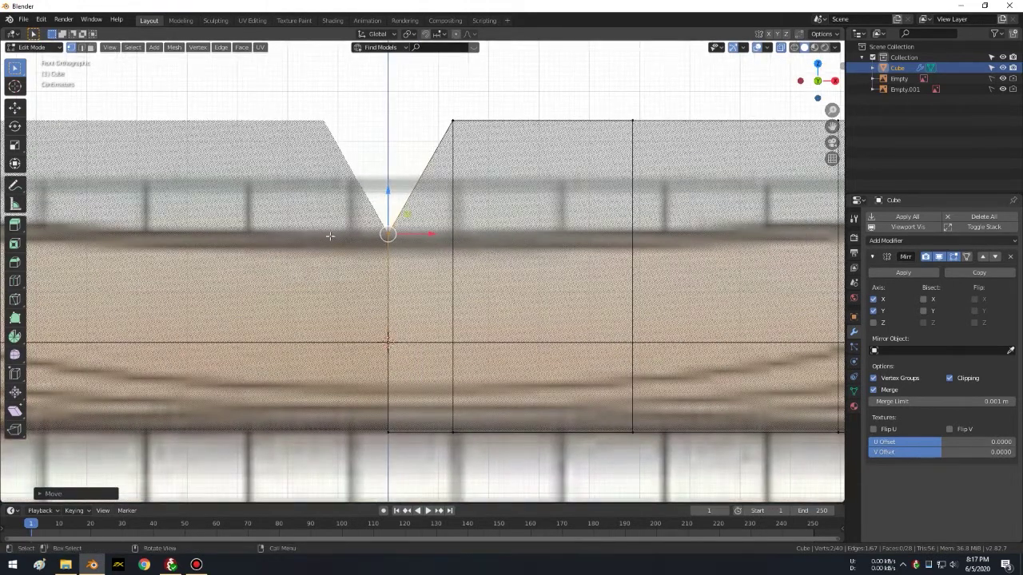
key(g)
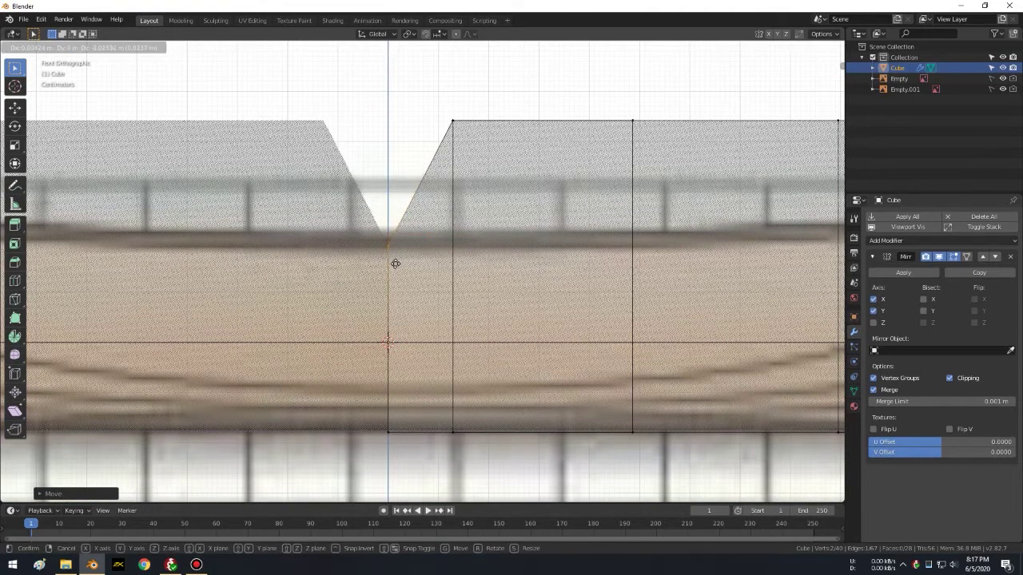
key(z)
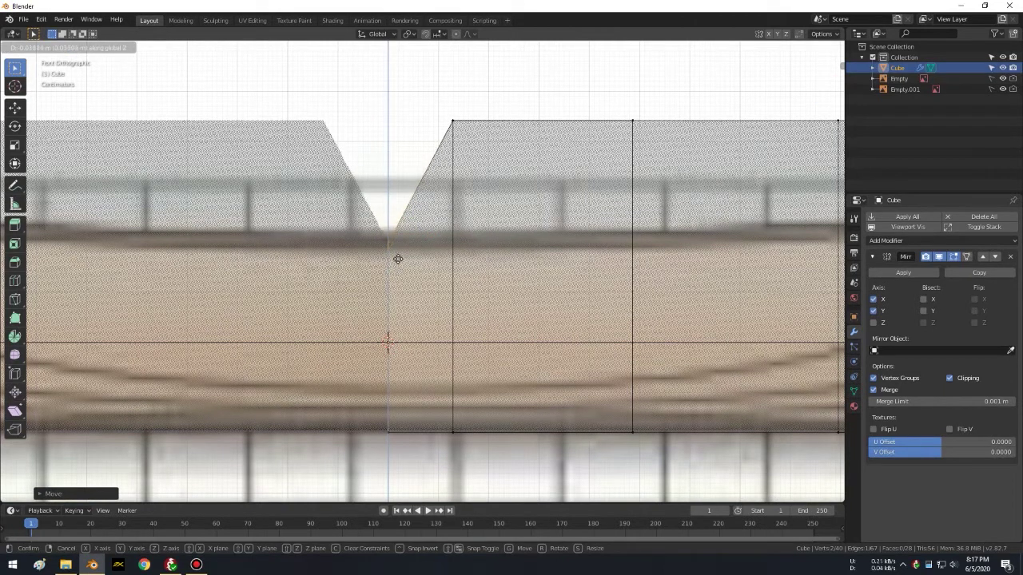
click(401, 248)
Step: Lower the next top-edge vertex down to the blueprint's sheer line
key(c)
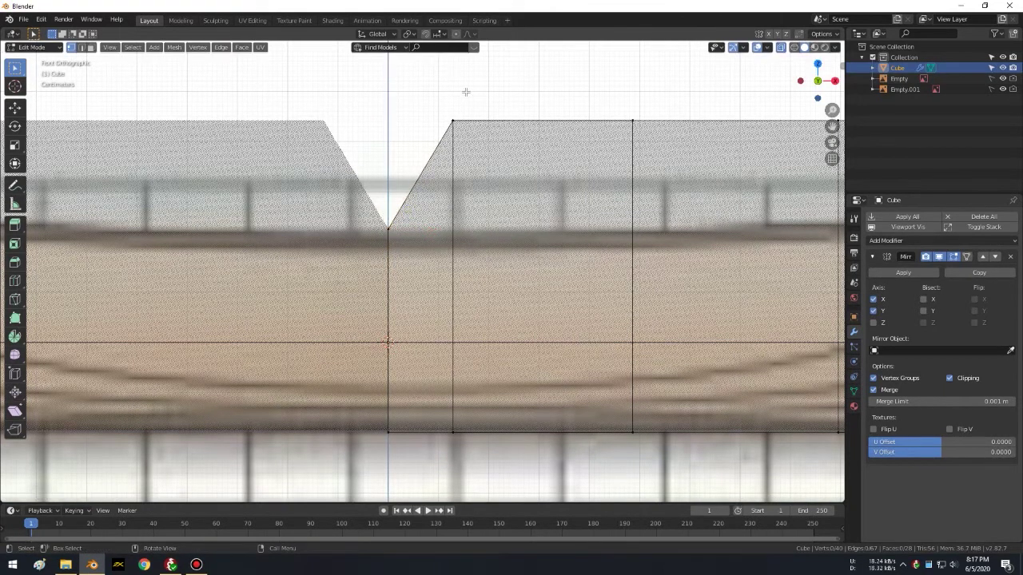
drag(468, 102, 555, 80)
key(Escape)
key(g)
key(z)
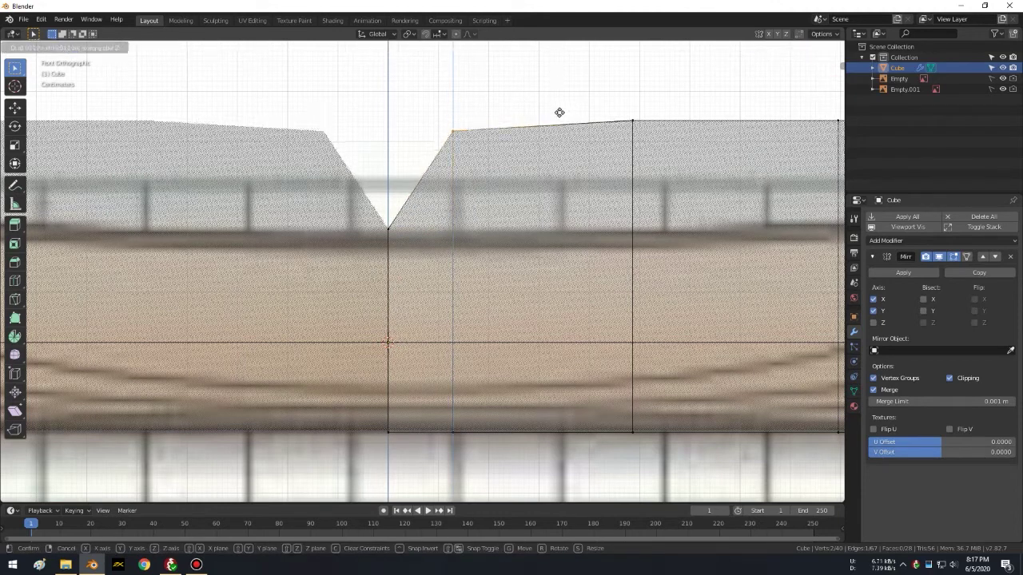
click(570, 189)
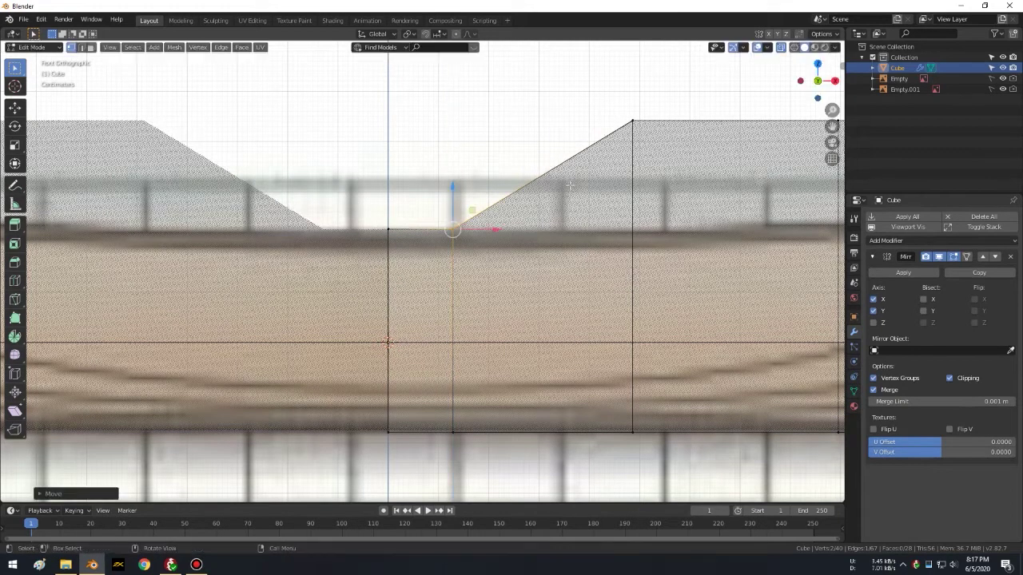
Step: Move the following top vertex toward the end vertically onto the sheer line
shift+middle_drag(635, 118, 502, 170)
key(c)
click(502, 169)
key(Escape)
key(g)
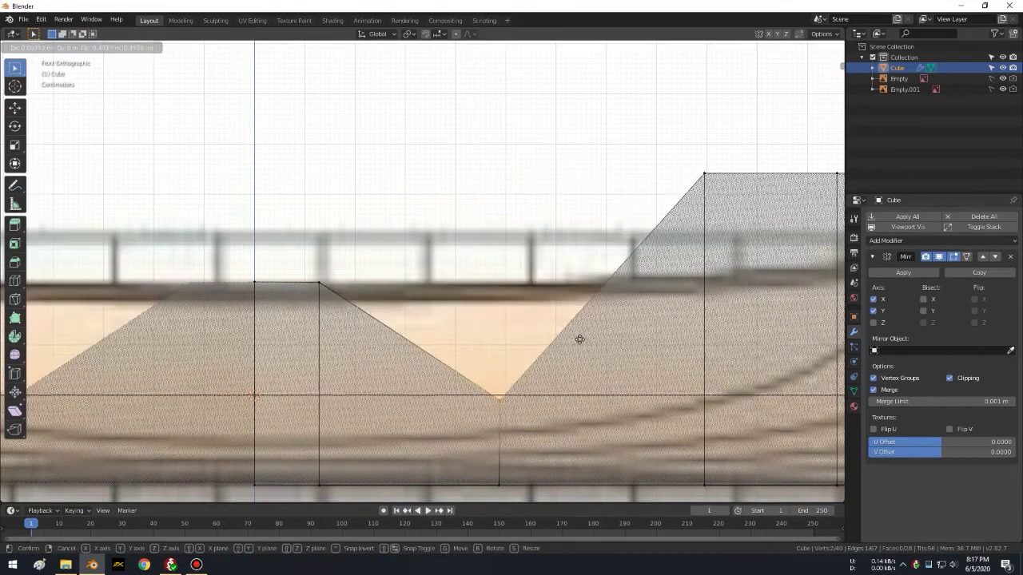
key(x)
key(Escape)
key(g)
key(z)
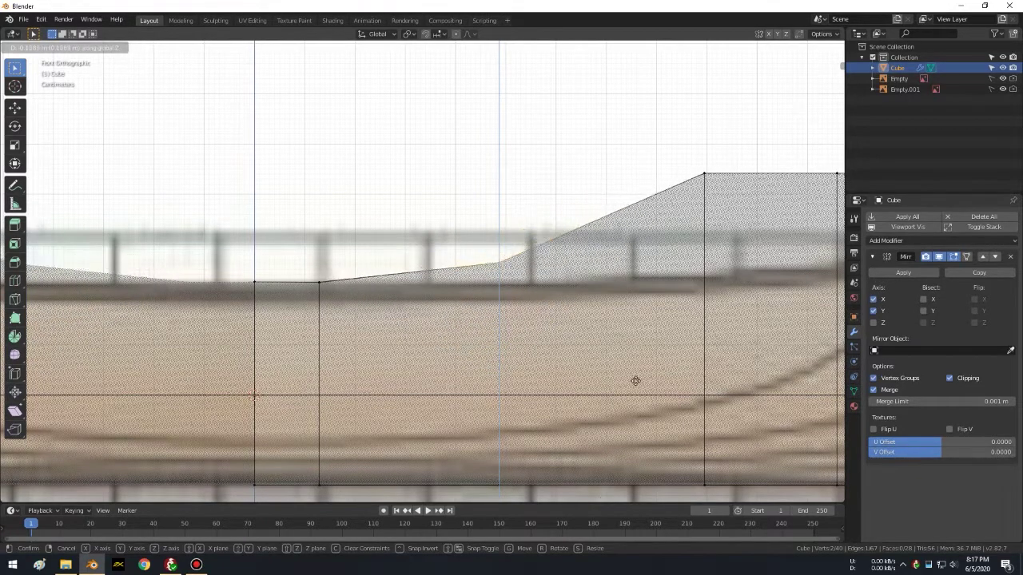
click(652, 495)
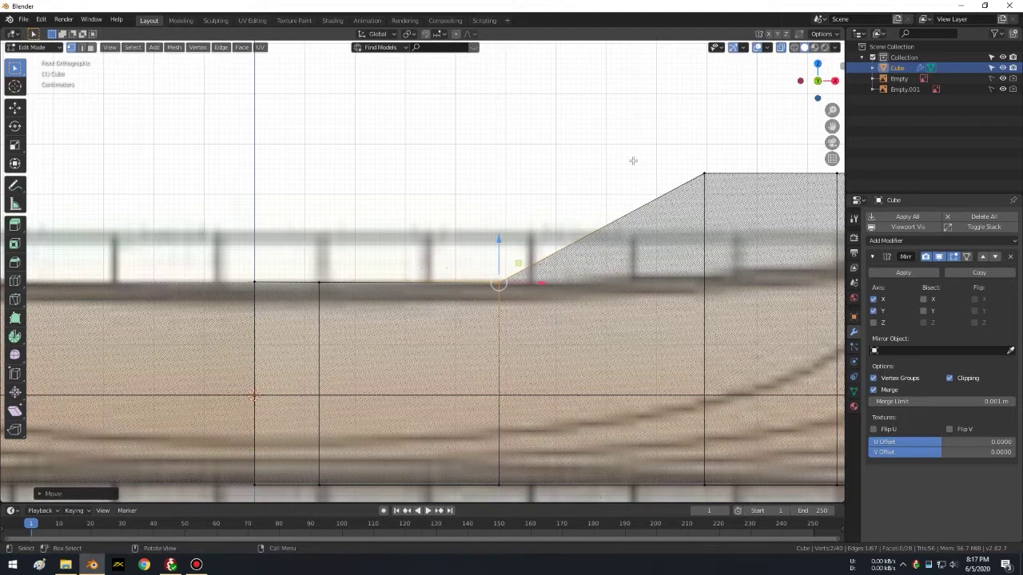
Step: Lower the top corner vertex near the end, then look along the hull to check the sheer
shift+middle_drag(655, 169, 575, 171)
key(alt+a)
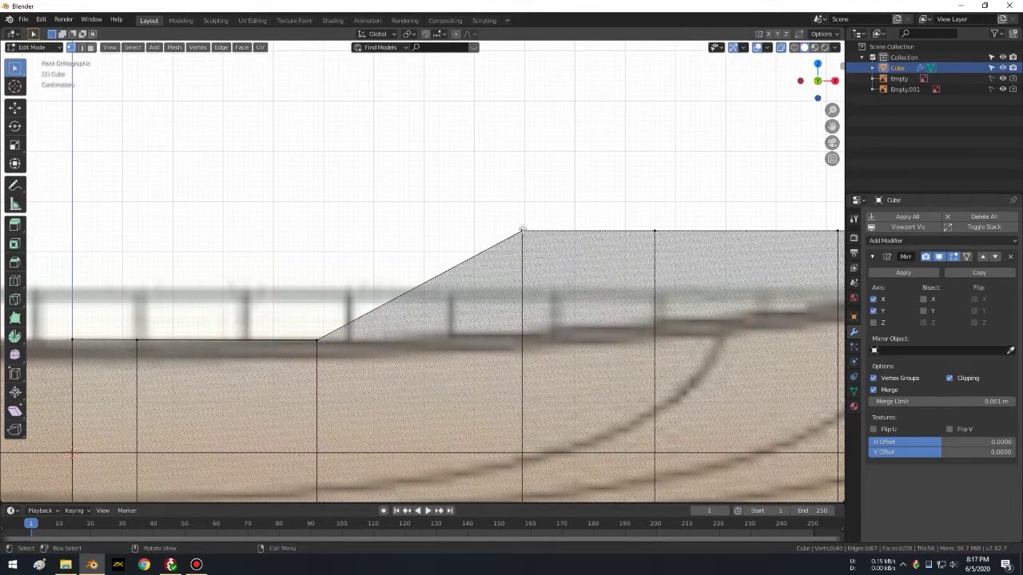
key(c)
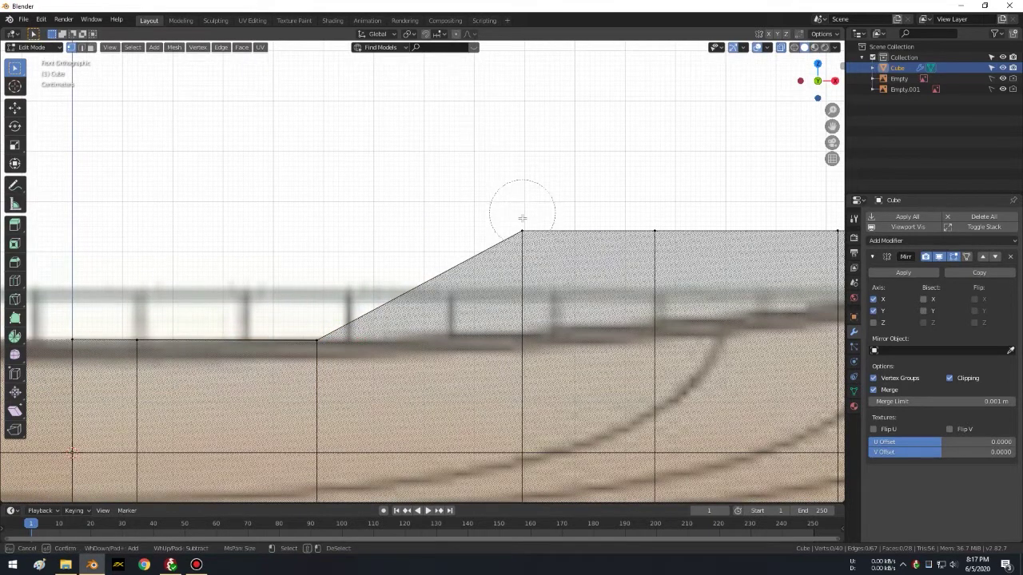
right_click(603, 112)
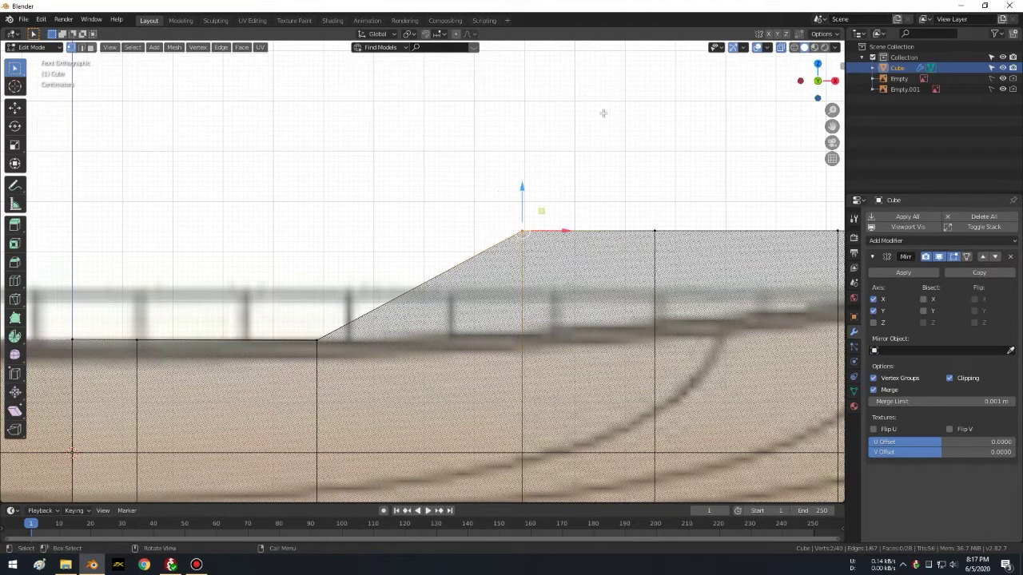
key(g)
key(z)
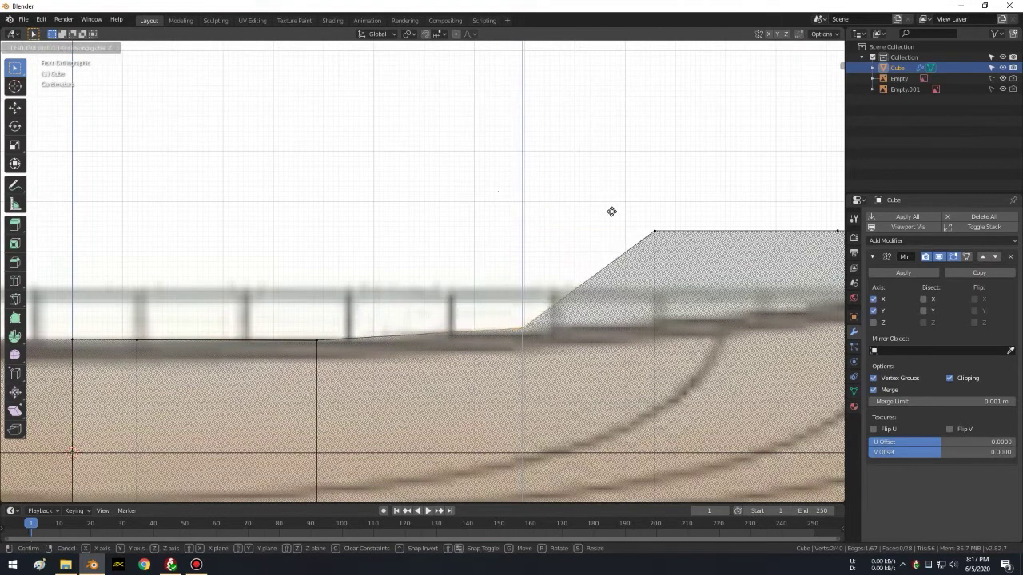
click(611, 216)
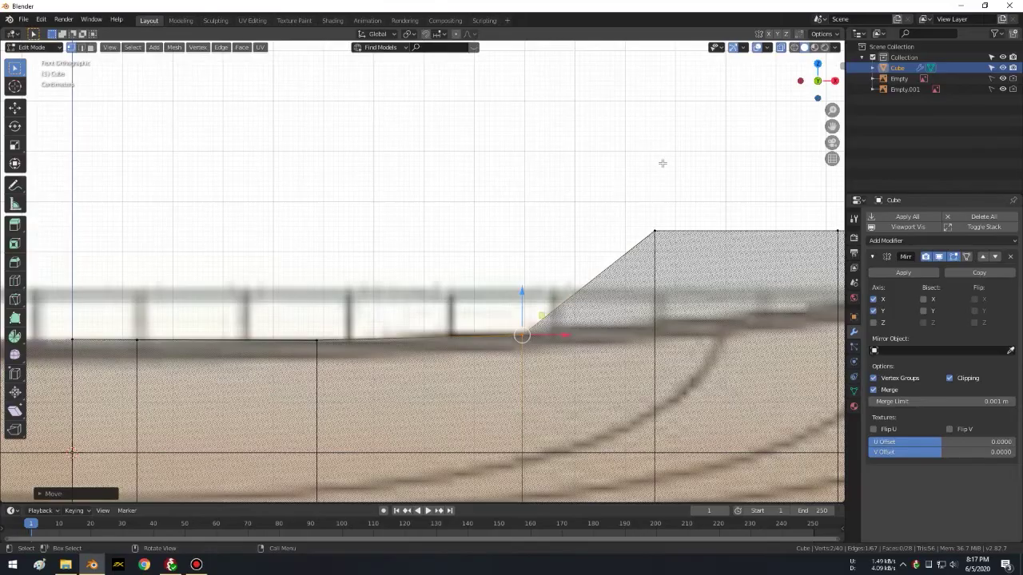
mouse_move(663, 164)
shift+middle_down()
mouse_move(660, 135)
mouse_move(283, 117)
mouse_move(423, 306)
mouse_move(415, 130)
mouse_move(590, 83)
shift+middle_up()
mouse_move(466, 56)
shift+middle_down()
mouse_move(495, 96)
mouse_move(551, 255)
mouse_move(642, 164)
mouse_move(400, 99)
mouse_move(429, 87)
mouse_move(548, 151)
shift+middle_up()
scroll(548, 151, down, 6)
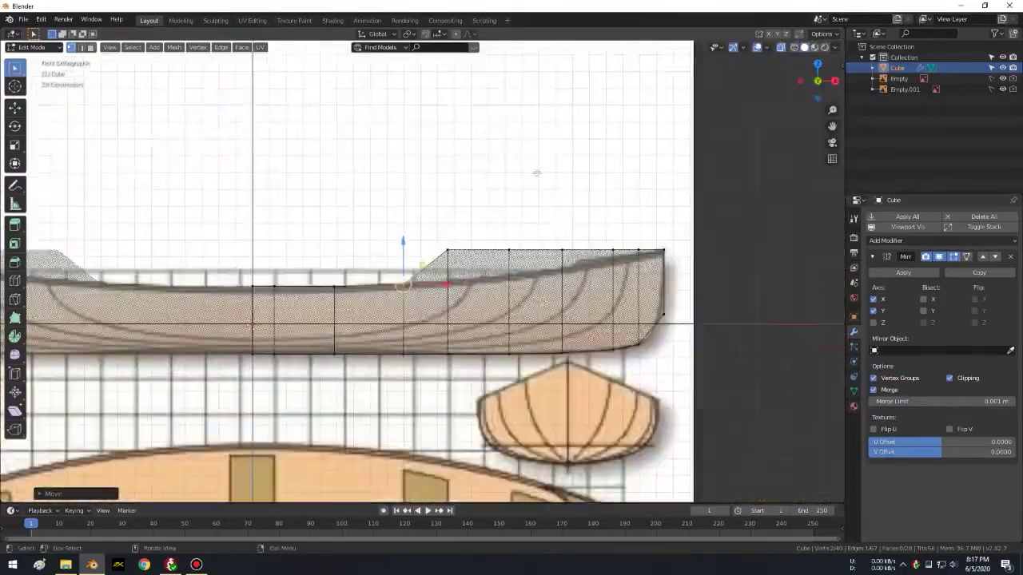
scroll(540, 164, down, 2)
scroll(492, 215, up, 8)
scroll(491, 216, down, 5)
scroll(491, 216, up, 3)
scroll(488, 208, up, 2)
scroll(482, 199, down, 1)
scroll(482, 200, down, 5)
mouse_move(663, 182)
middle_down()
mouse_move(644, 141)
mouse_move(468, 210)
mouse_move(326, 210)
mouse_move(684, 215)
mouse_move(431, 320)
mouse_move(507, 235)
mouse_move(506, 103)
mouse_move(292, 120)
mouse_move(571, 149)
mouse_move(501, 181)
mouse_move(430, 189)
mouse_move(433, 217)
mouse_move(442, 206)
mouse_move(498, 208)
mouse_move(570, 121)
mouse_move(552, 223)
mouse_move(611, 209)
middle_up()
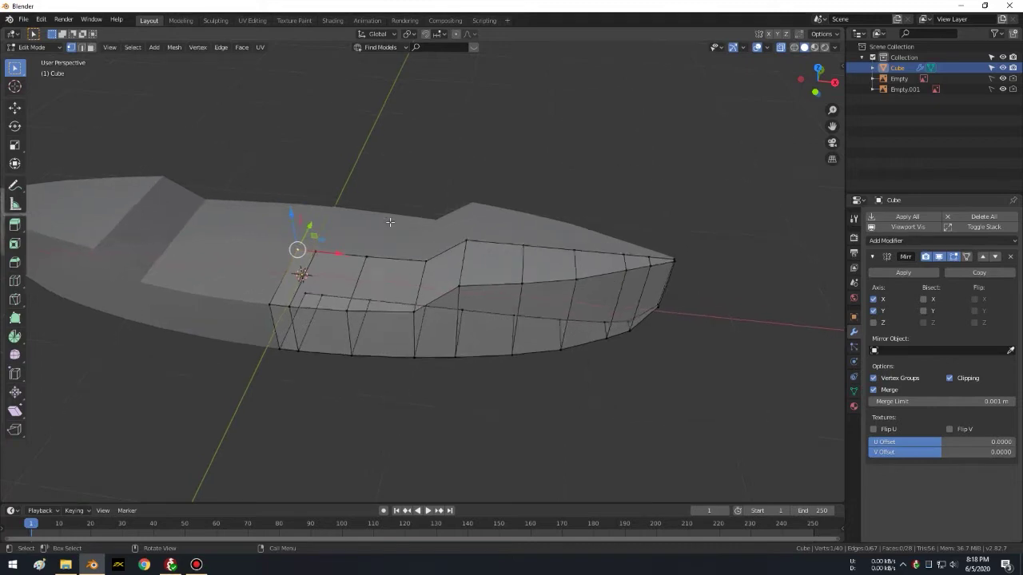
key(KP_Decimal)
mouse_move(390, 222)
middle_down()
mouse_move(585, 267)
mouse_move(565, 290)
mouse_move(614, 173)
mouse_move(144, 277)
mouse_move(337, 269)
middle_up()
scroll(336, 269, down, 2)
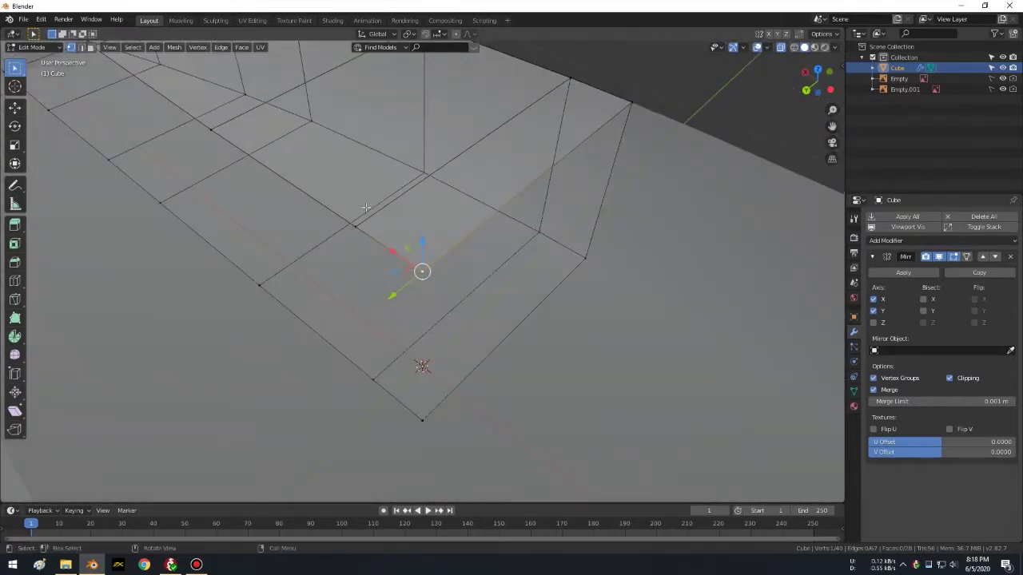
scroll(396, 192, down, 2)
mouse_move(296, 48)
middle_down()
mouse_move(342, 136)
mouse_move(245, 135)
mouse_move(160, 157)
mouse_move(163, 193)
middle_up()
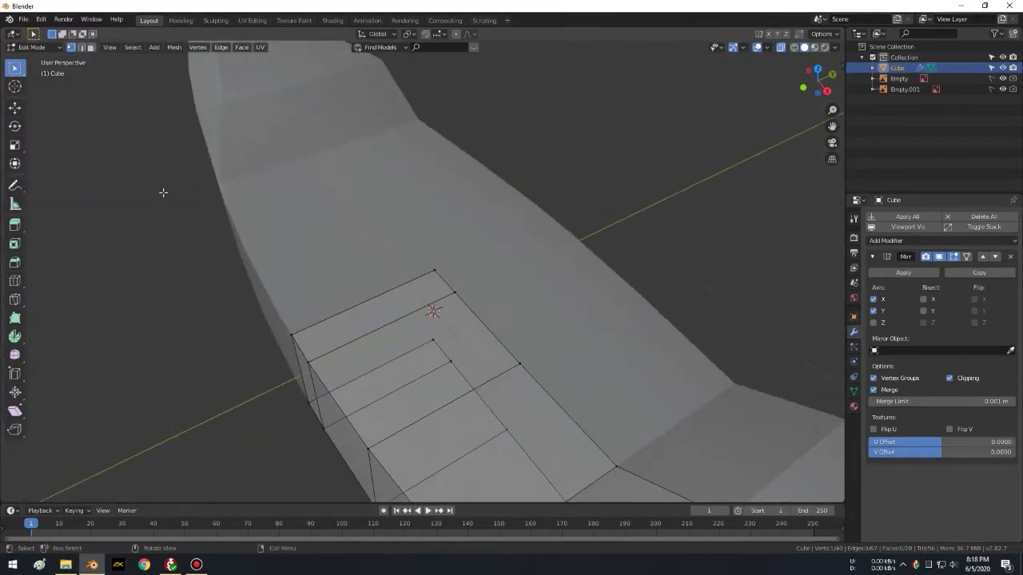
key(KP_Decimal)
mouse_move(151, 195)
middle_down()
mouse_move(612, 285)
mouse_move(343, 271)
mouse_move(418, 151)
middle_up()
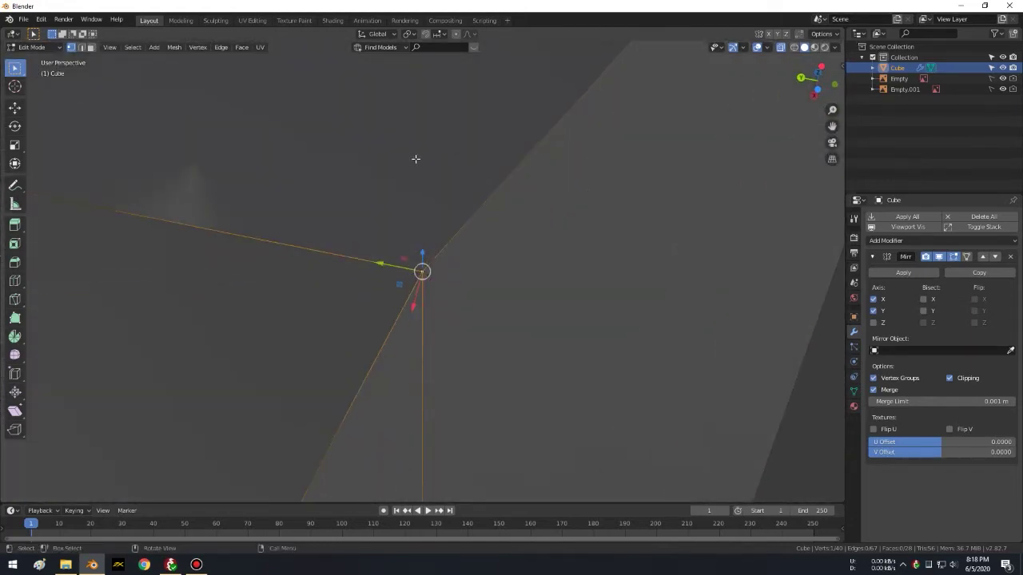
key(KP_1)
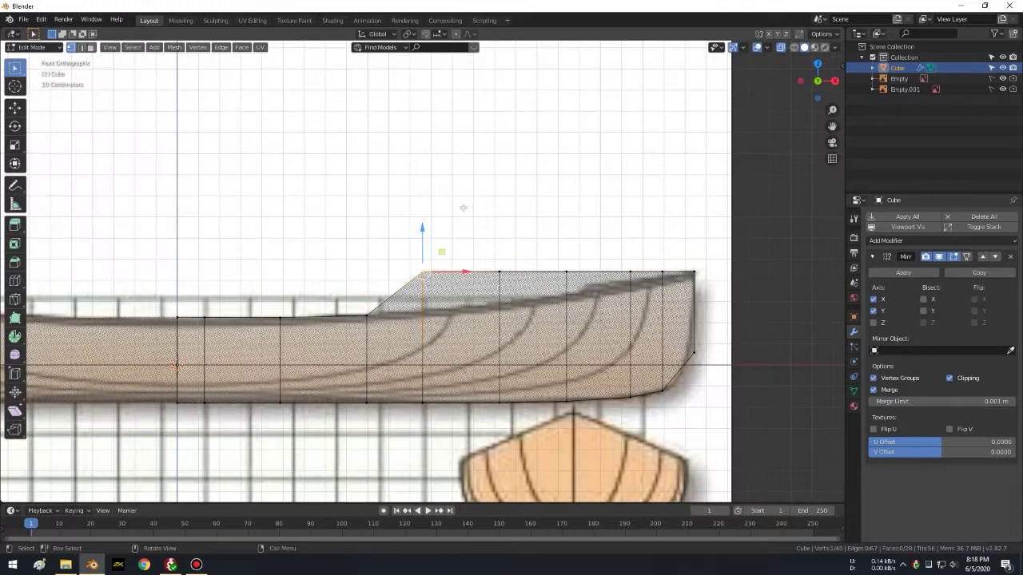
Step: Lower the raised corner vertex at the hull top to begin a sloped sheer
key(c)
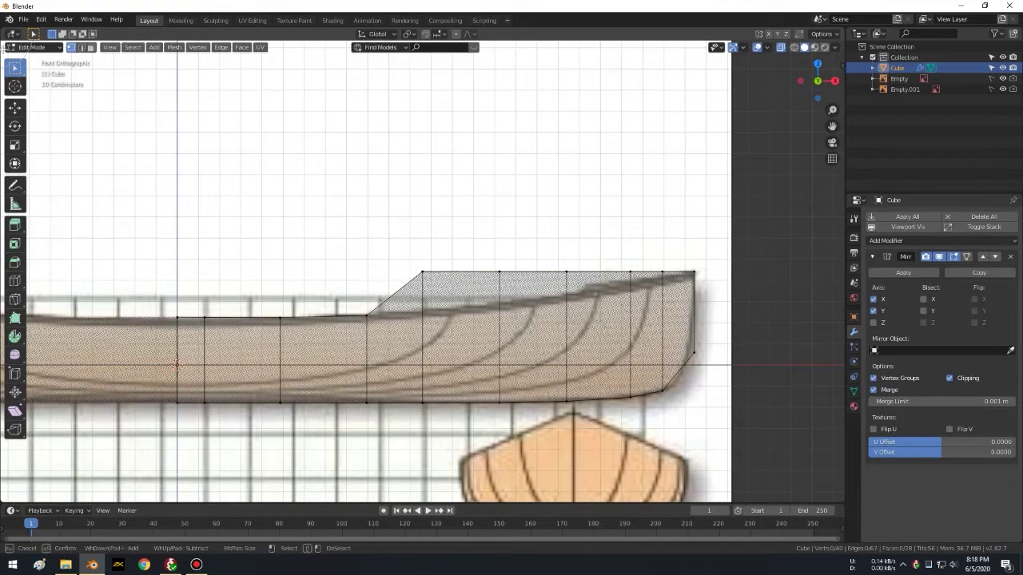
key(Escape)
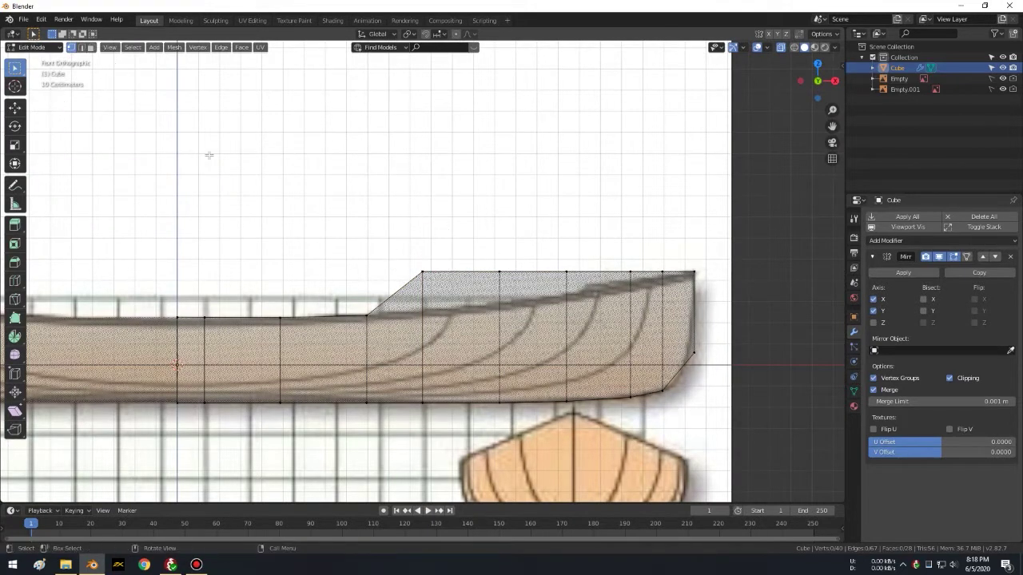
key(c)
click(432, 261)
key(Escape)
scroll(447, 214, up, 5)
shift+scroll(445, 231, down, 2)
shift+scroll(471, 192, down, 1)
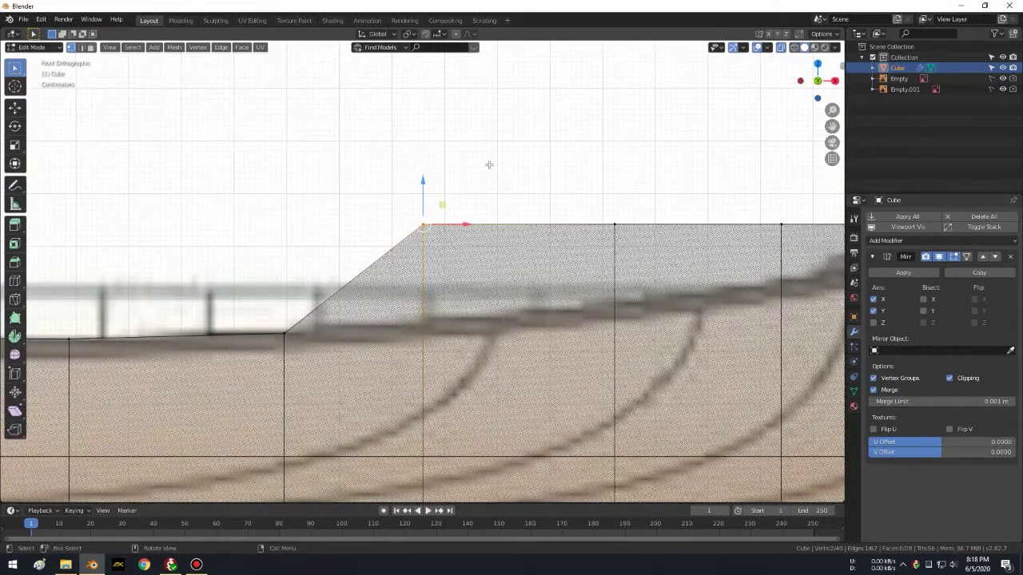
key(g)
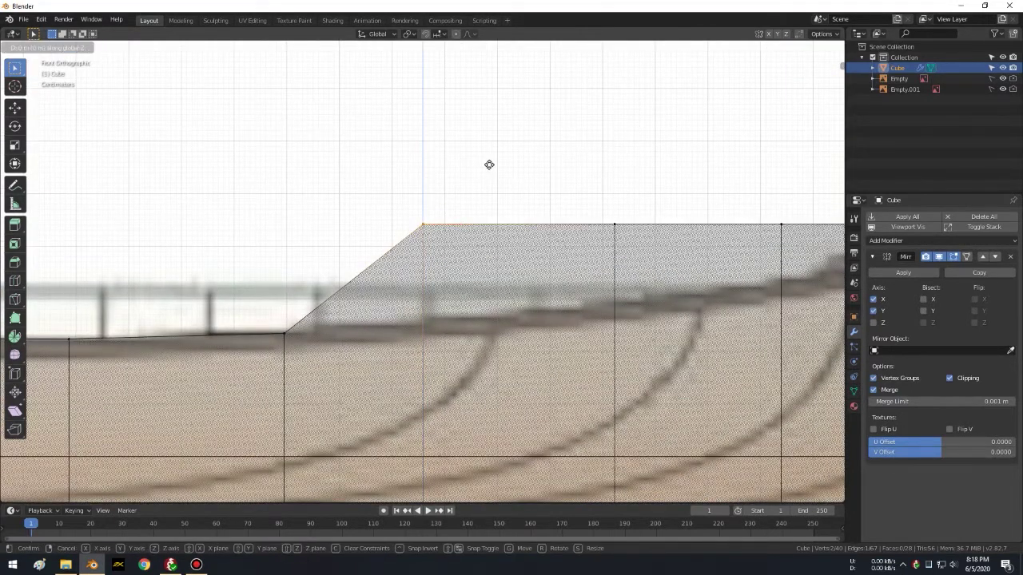
click(480, 255)
ctrl+scroll(259, 203, down, 4)
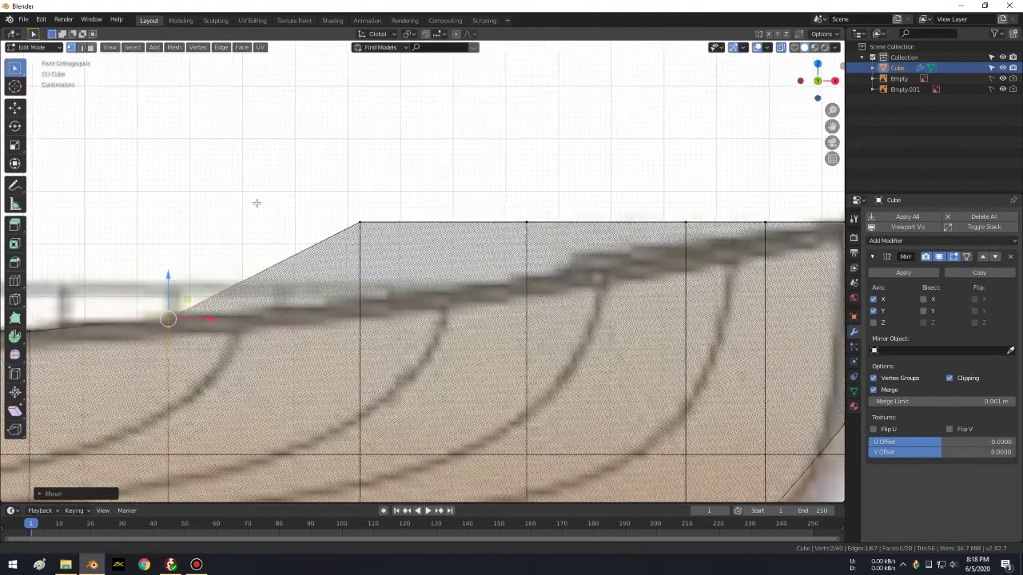
ctrl+scroll(432, 221, up, 1)
Step: Move the top-left vertex of the step further along the top edge
click(393, 208)
key(g)
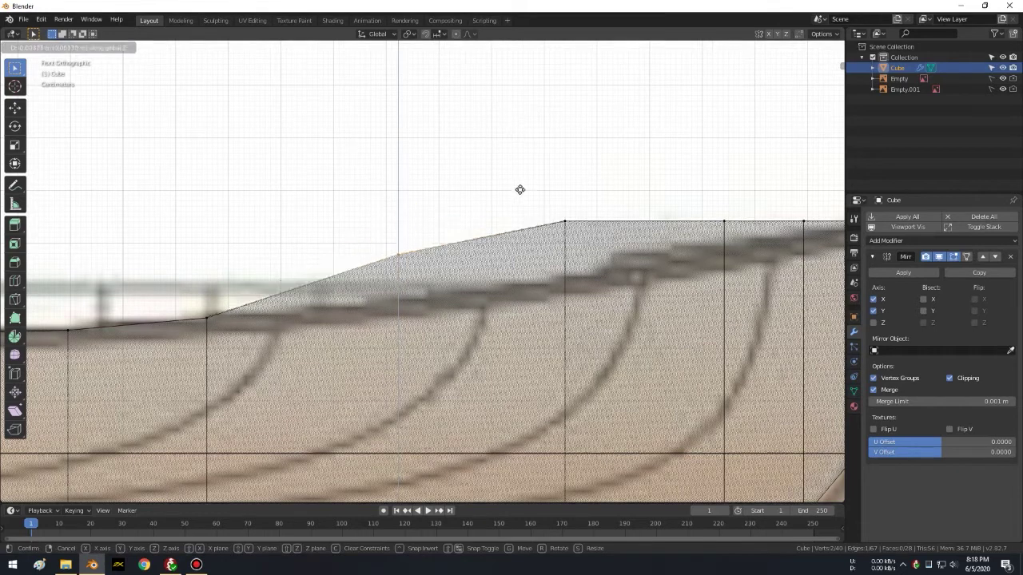
click(520, 206)
ctrl+scroll(430, 170, down, 3)
Step: Lower the next two top vertices along the sheer, constrained to Z
click(399, 192)
key(g)
key(z)
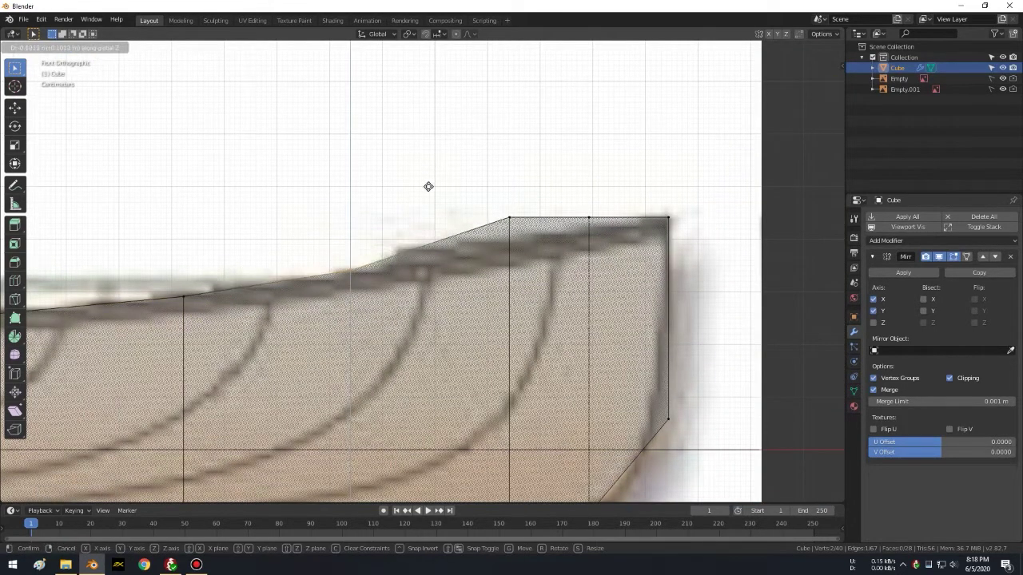
click(429, 187)
ctrl+scroll(429, 187, down, 1)
key(c)
click(456, 207)
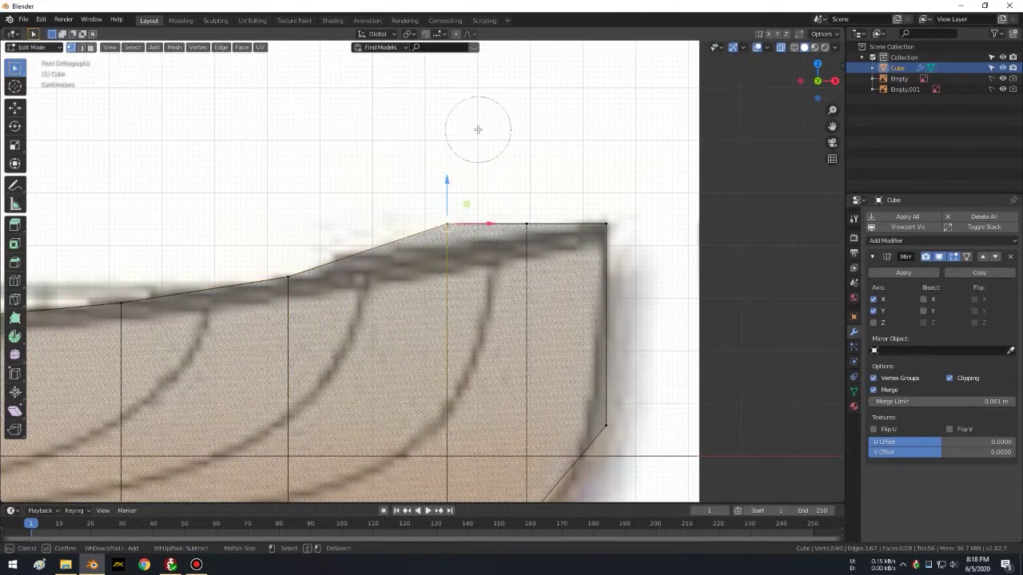
key(Escape)
key(g)
key(z)
click(482, 285)
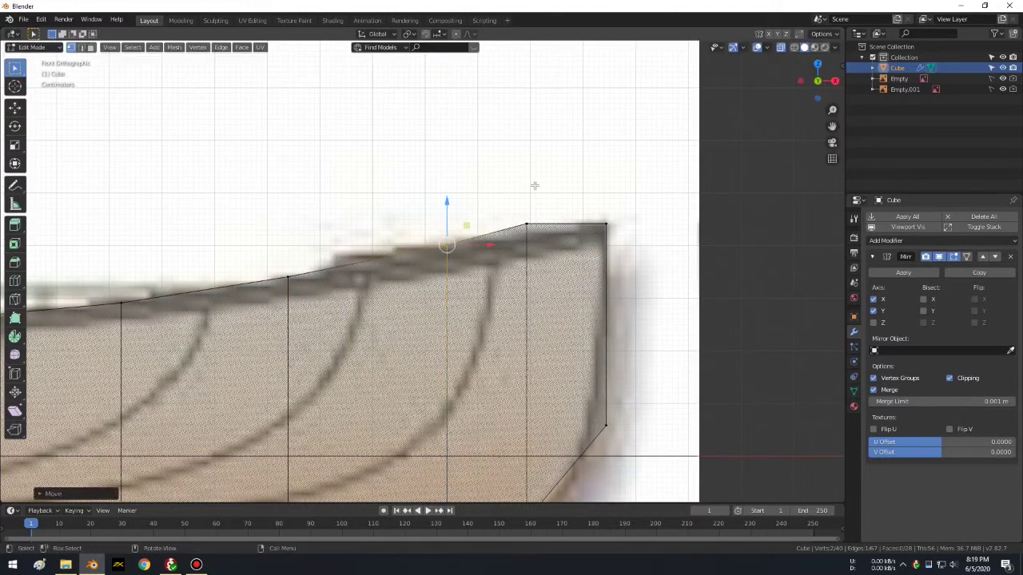
ctrl+scroll(575, 144, down, 1)
Step: Lower the top vertex near the hull end along Z, then view the whole hull
key(c)
click(445, 198)
key(Escape)
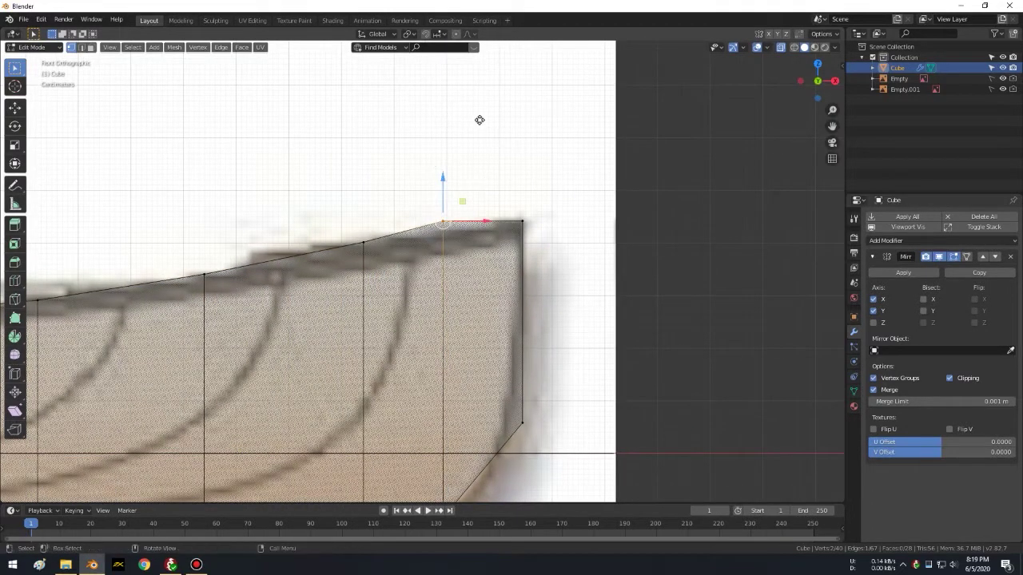
key(g)
key(z)
click(483, 156)
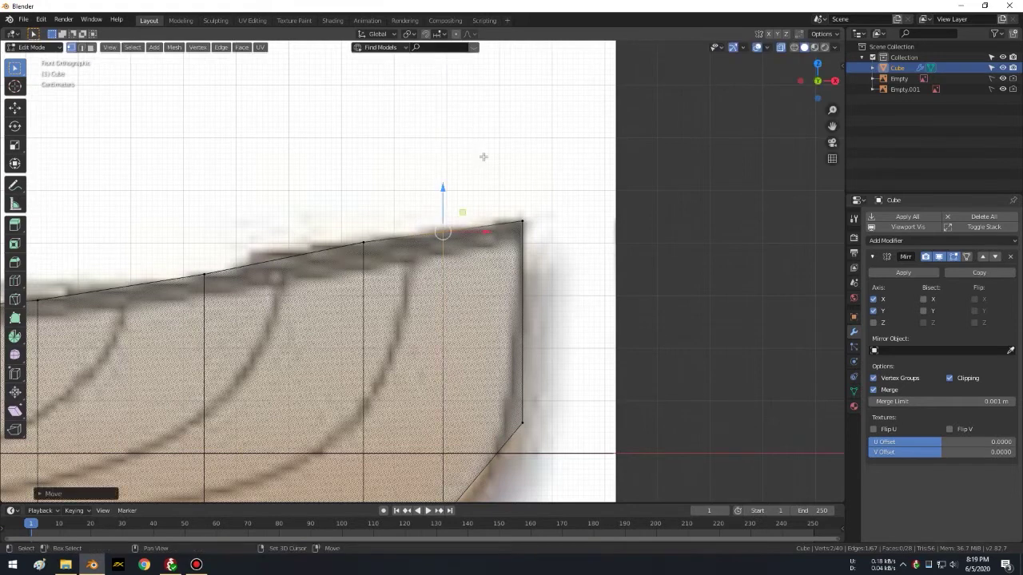
scroll(482, 157, down, 3)
mouse_move(265, 212)
shift+middle_down()
mouse_move(524, 46)
mouse_move(617, 149)
mouse_move(593, 120)
shift+middle_up()
Step: Apply Shade Smooth to the hull in Object Mode, then return to Edit Mode
key(Tab)
key(Tab)
key(Tab)
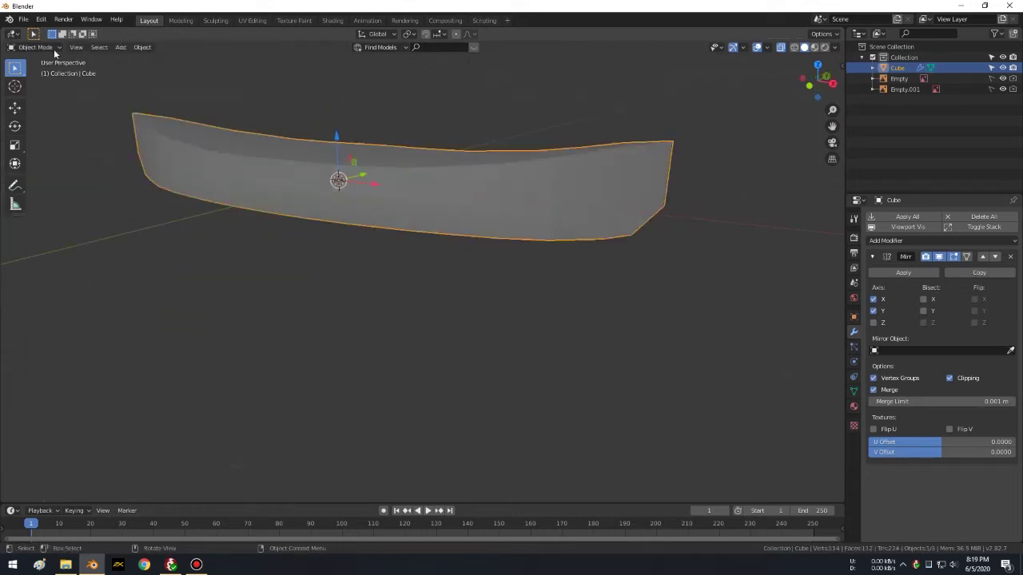
right_click(258, 169)
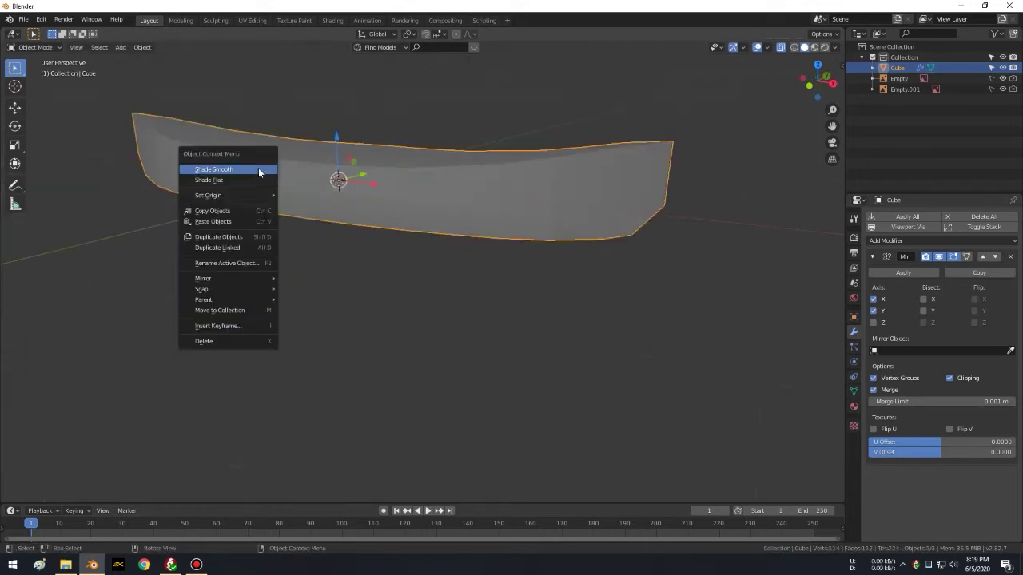
click(258, 169)
right_click(461, 116)
right_click(255, 177)
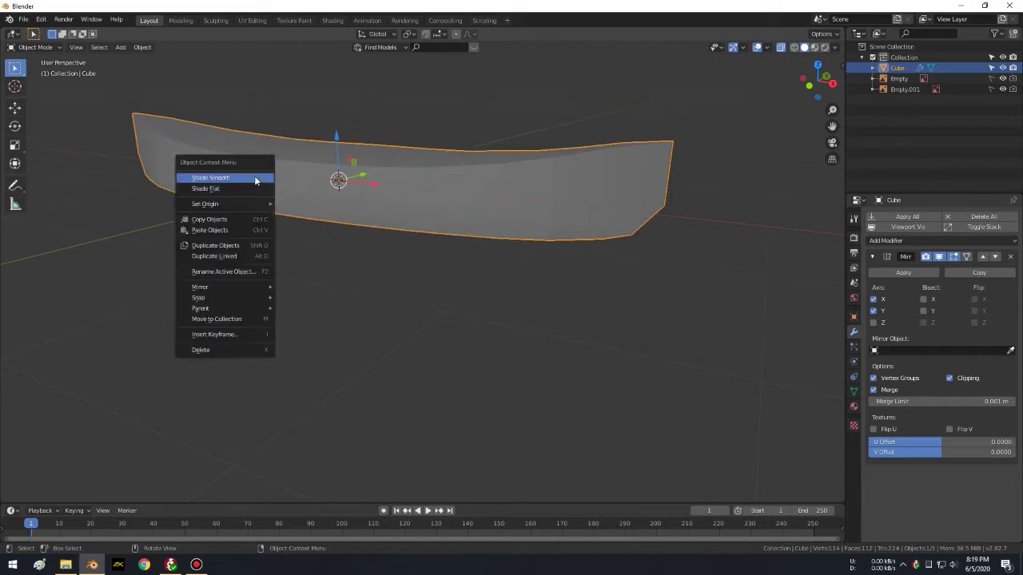
click(254, 179)
mouse_move(258, 174)
middle_down()
mouse_move(439, 165)
mouse_move(376, 190)
mouse_move(480, 202)
mouse_move(600, 166)
mouse_move(424, 121)
mouse_move(412, 205)
mouse_move(541, 187)
mouse_move(648, 187)
mouse_move(586, 157)
middle_up()
key(Tab)
middle_drag(518, 157, 536, 170)
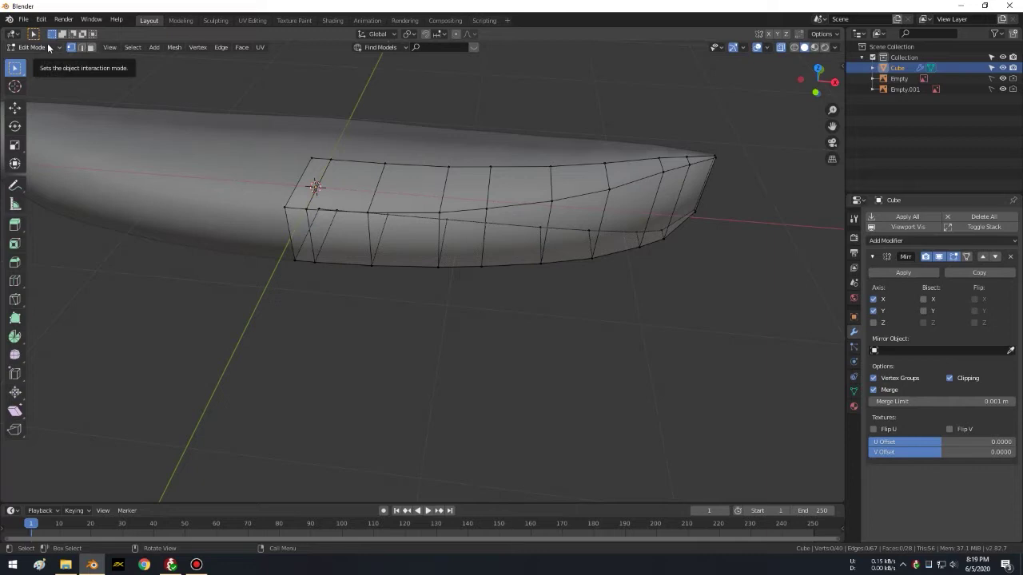
Step: Re-enter Edit Mode from the mode dropdown and check the hull in top view
click(47, 48)
click(36, 59)
click(49, 45)
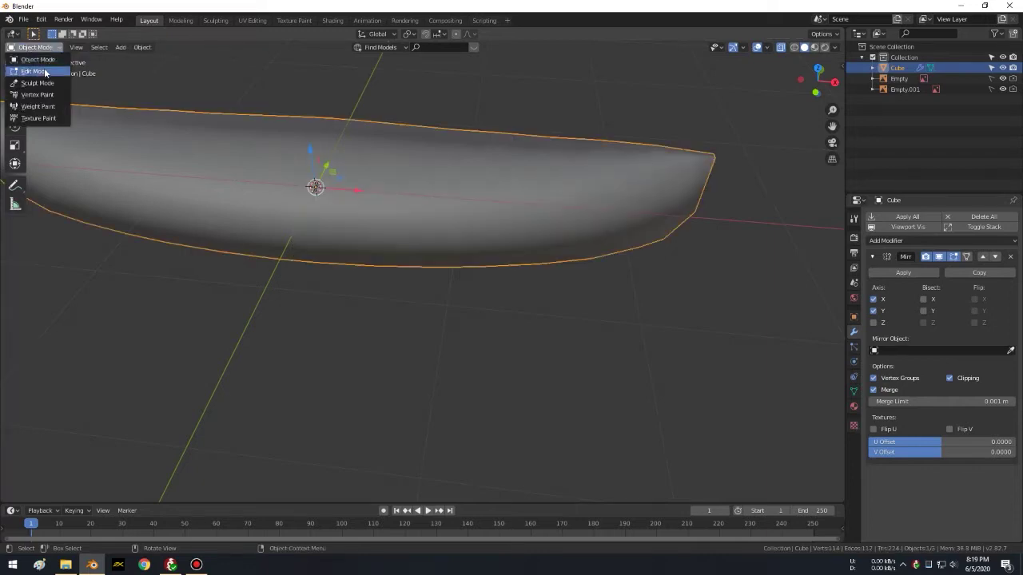
click(46, 71)
middle_drag(207, 111, 477, 156)
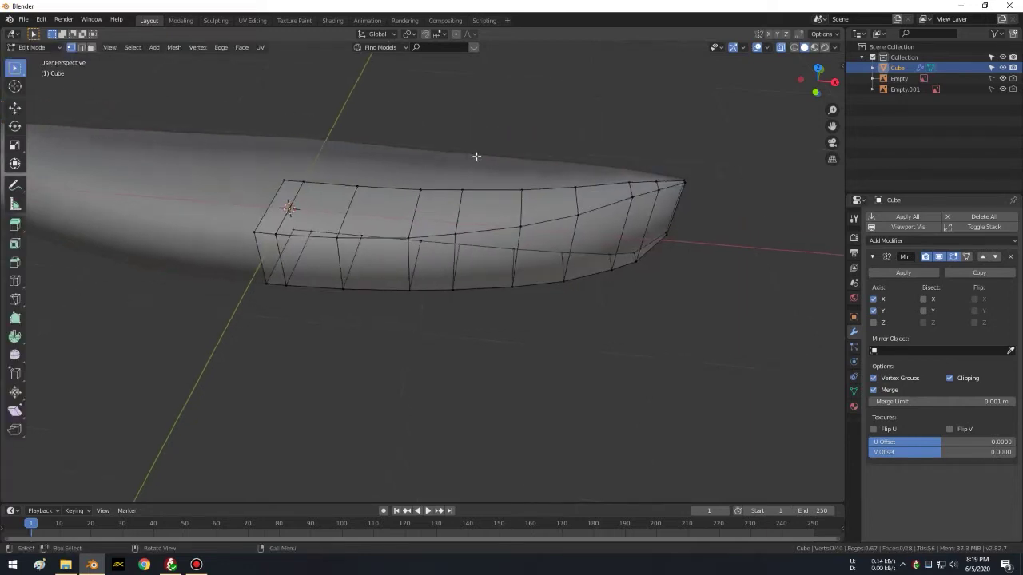
key(KP_7)
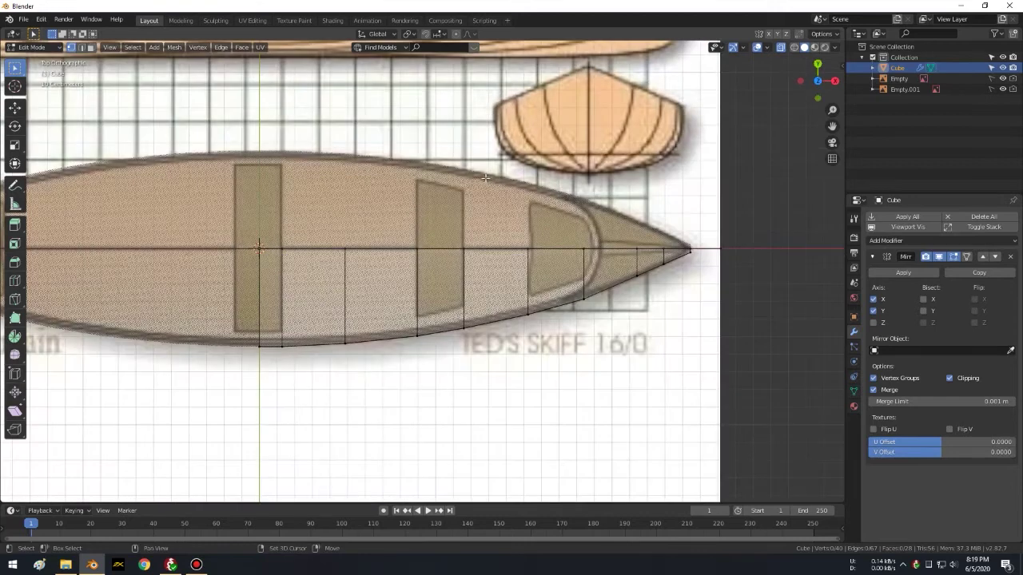
middle_drag(586, 266, 186, 218)
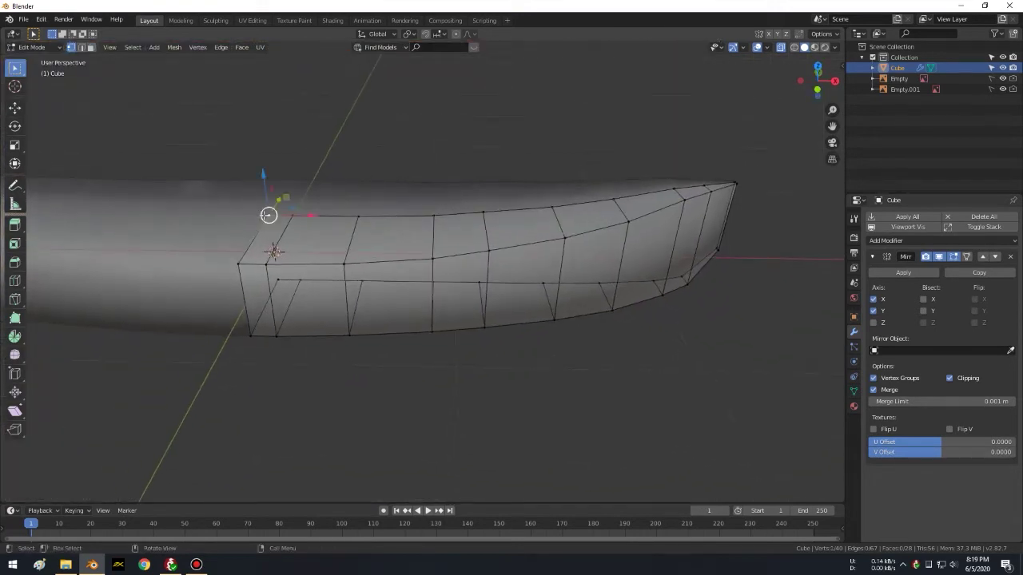
Step: Select the three edges running along the top of the sheer line
shift+click(433, 215)
shift+click(481, 210)
shift+click(551, 207)
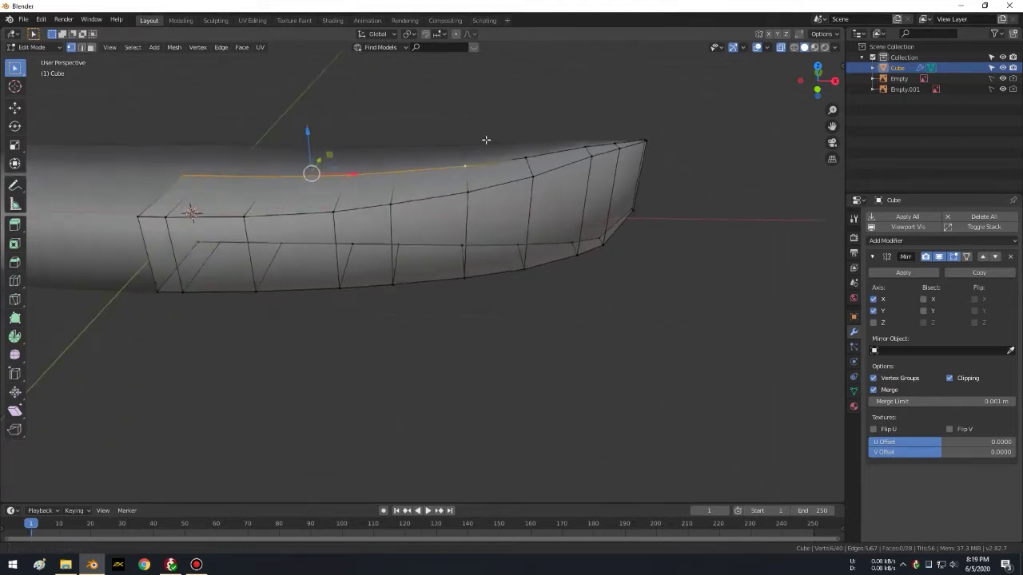
middle_drag(585, 191, 514, 154)
key(KP_7)
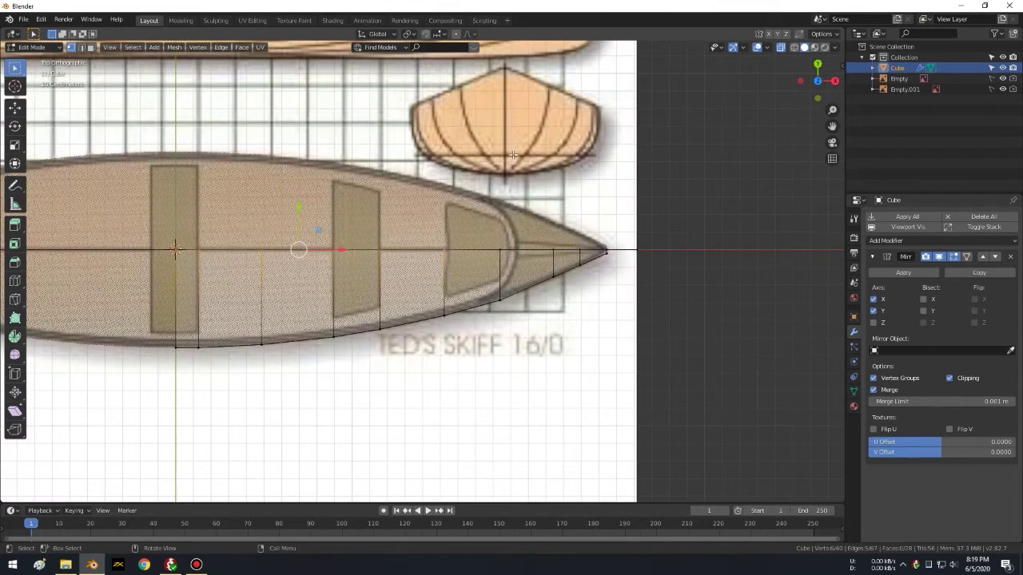
middle_drag(495, 266, 274, 224)
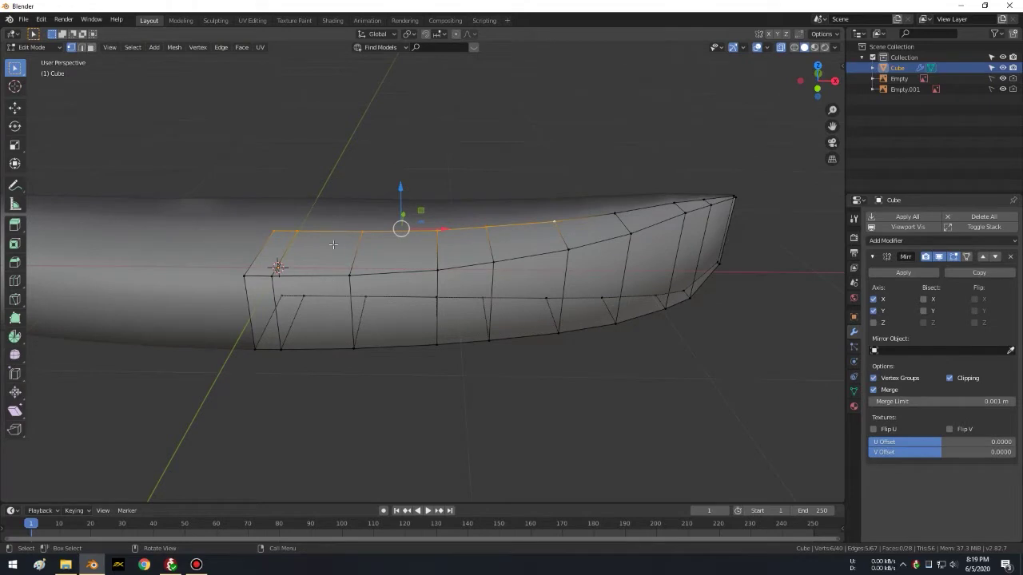
middle_drag(416, 215, 474, 221)
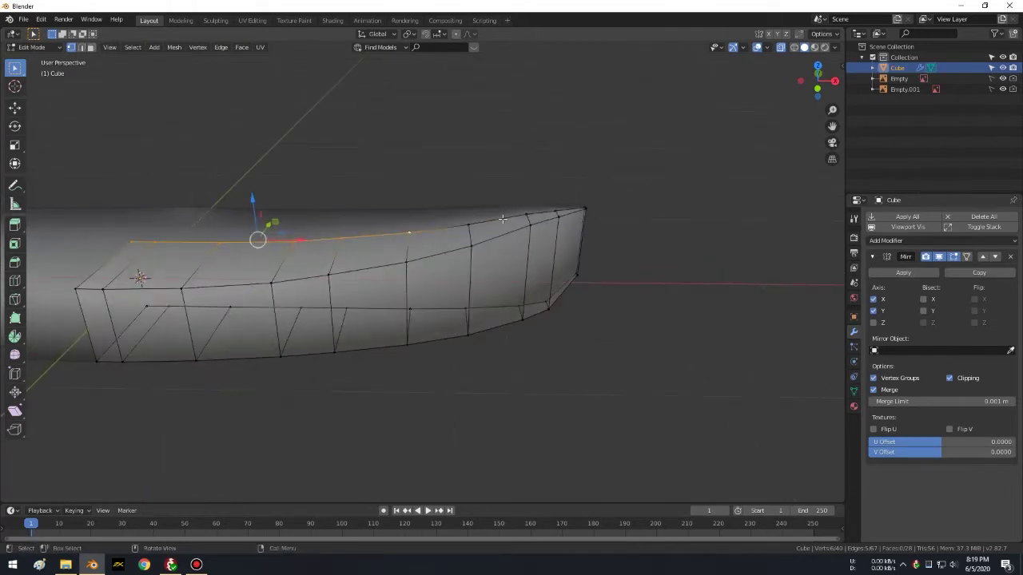
shift+middle_drag(442, 227, 541, 213)
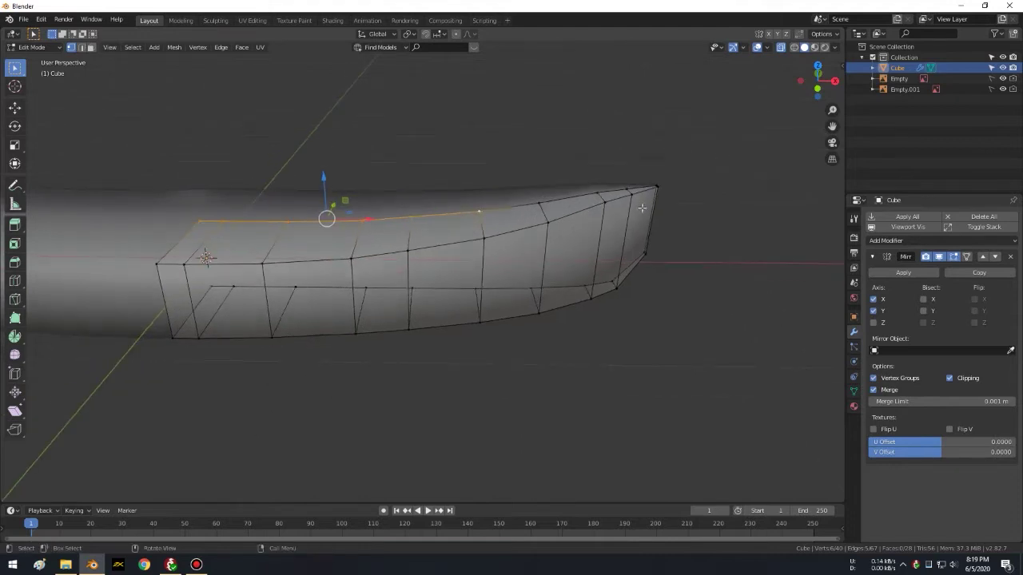
key(x)
key(alt+a)
click(82, 48)
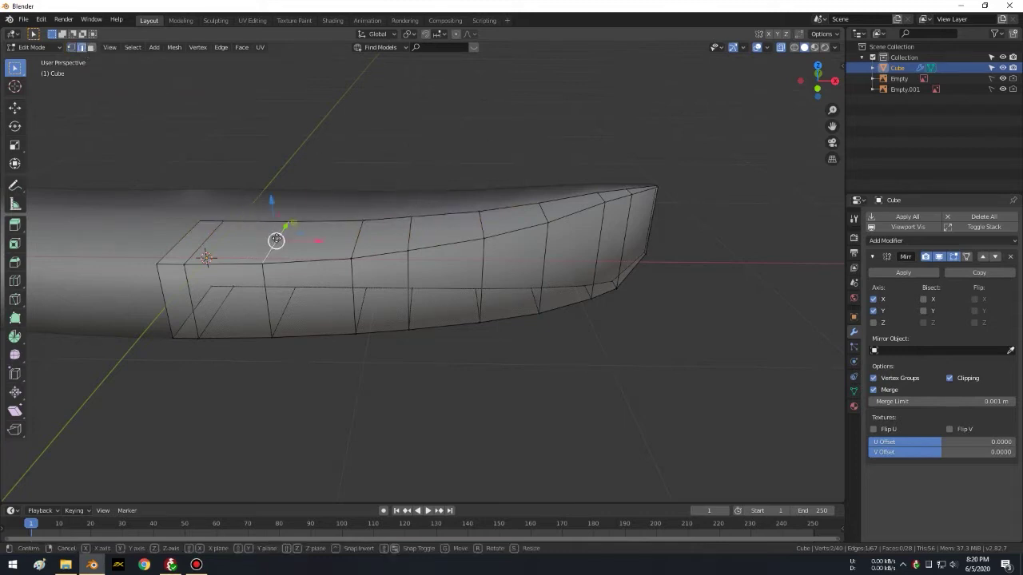
drag(276, 240, 160, 160)
key(Escape)
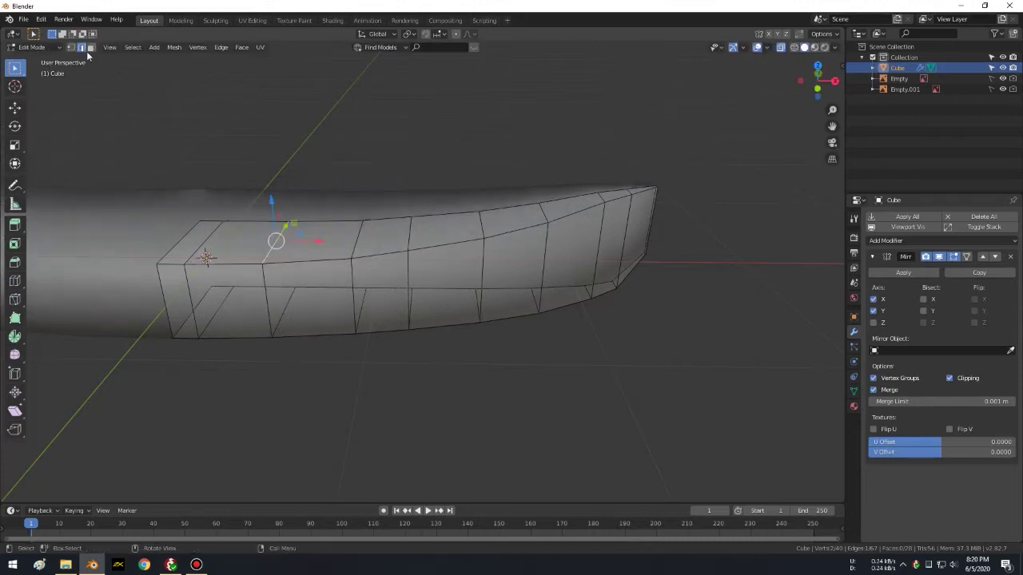
click(91, 47)
click(319, 243)
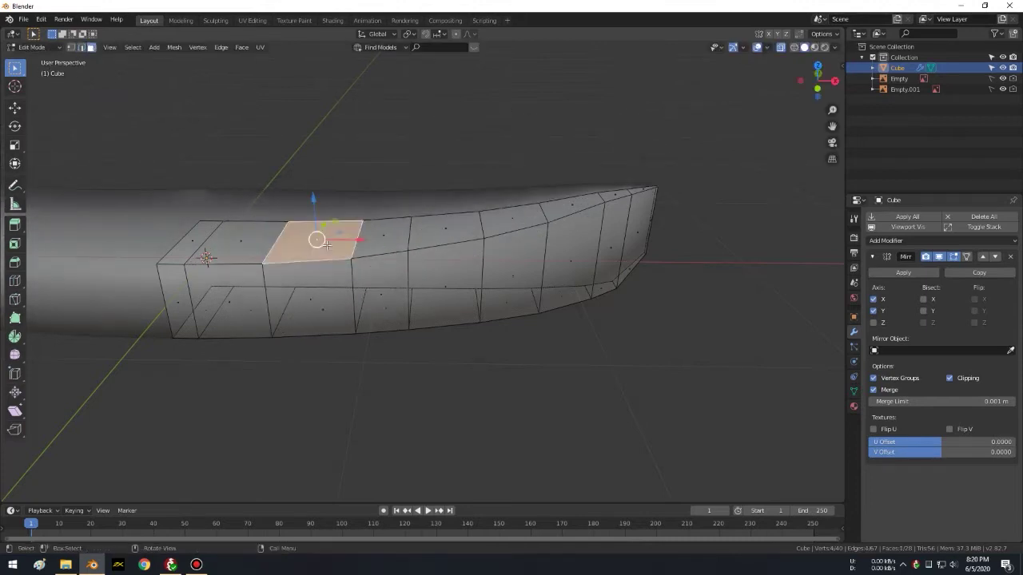
key(g)
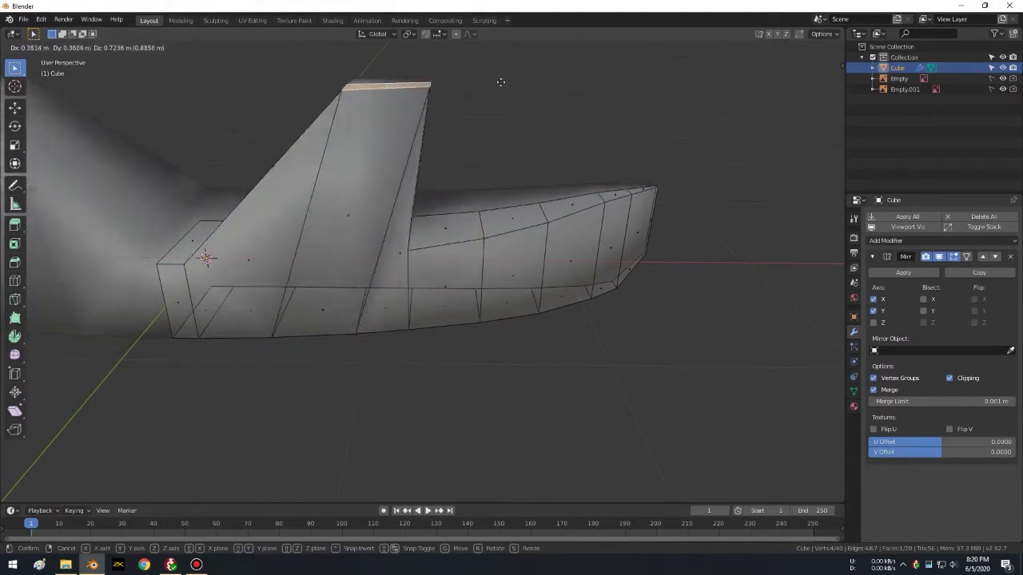
right_click(330, 175)
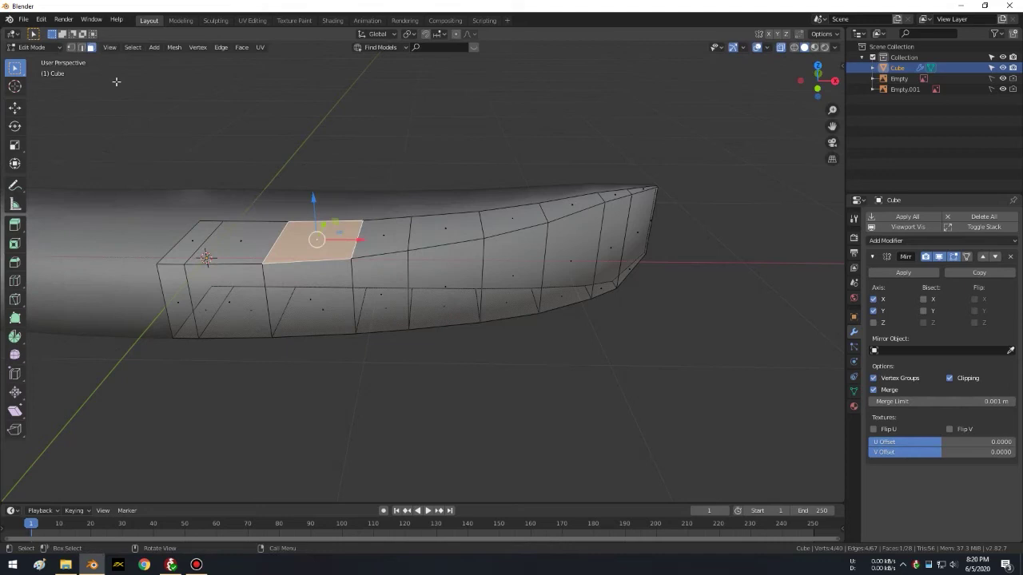
click(347, 109)
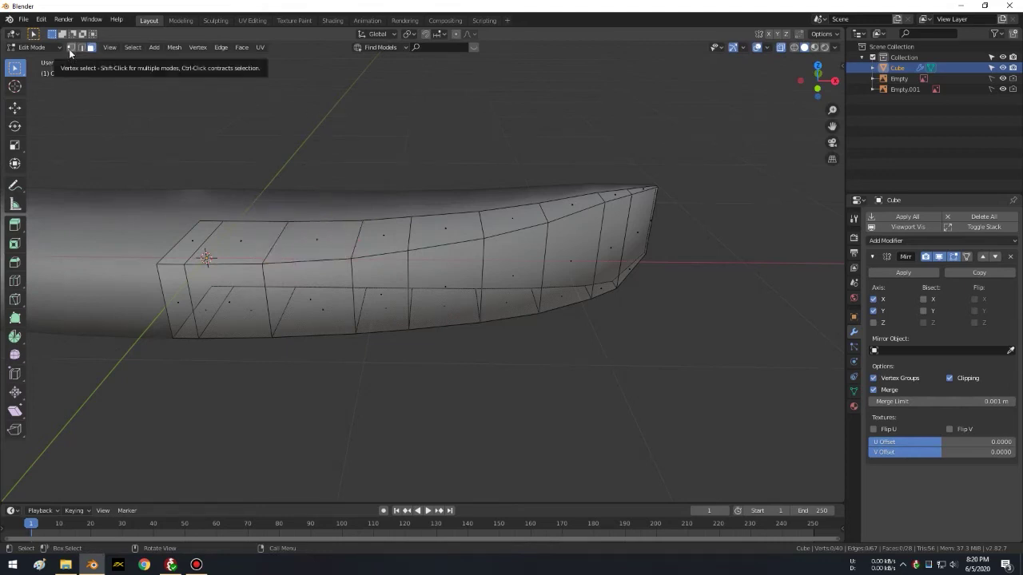
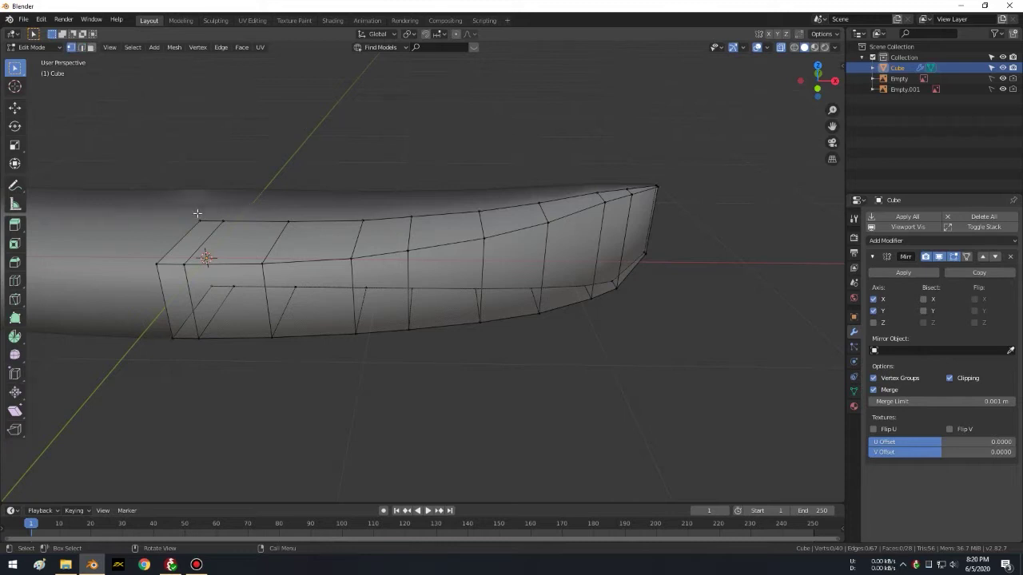
Step: Select the row of vertices along the hull's top edge and delete them
drag(239, 214, 234, 207)
drag(295, 209, 385, 202)
shift+click(362, 218)
shift+click(410, 215)
shift+click(480, 211)
key(x)
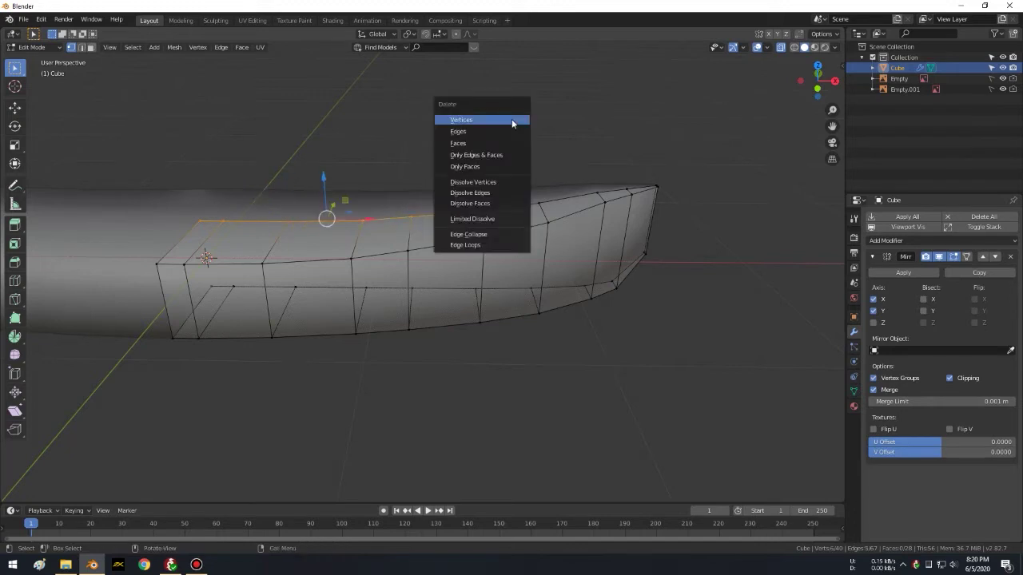
click(511, 119)
Step: Return to Object Mode and bring up File Explorer's recent files
middle_drag(406, 128, 555, 175)
key(Tab)
mouse_move(391, 208)
middle_down()
mouse_move(423, 220)
mouse_move(289, 220)
mouse_move(261, 275)
mouse_move(548, 224)
mouse_move(399, 192)
mouse_move(377, 242)
mouse_move(216, 418)
middle_up()
scroll(424, 225, down, 3)
click(65, 564)
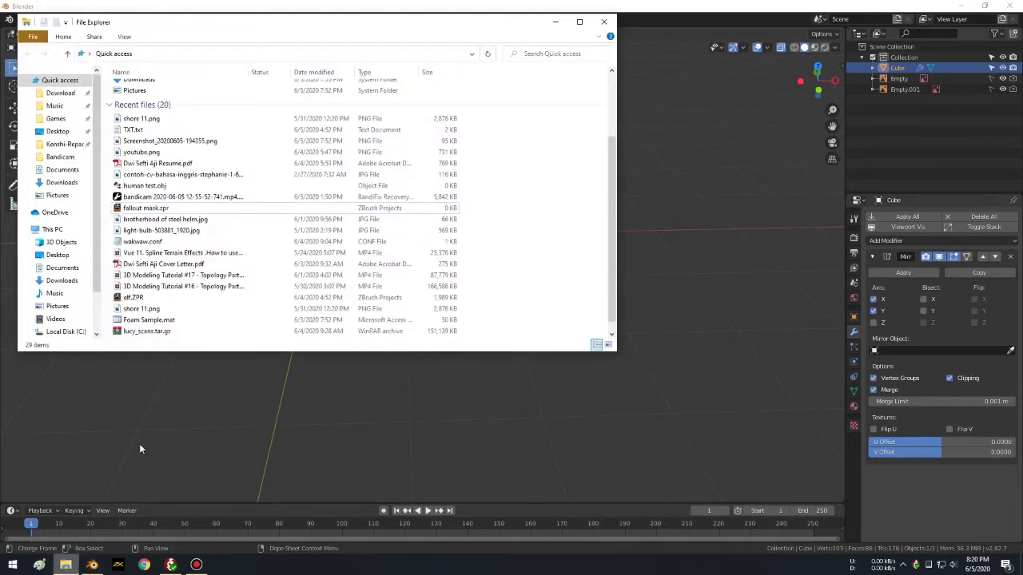
Step: Open shore 11.png in Photos as the outrigger reference, then return to Blender
double_click(181, 122)
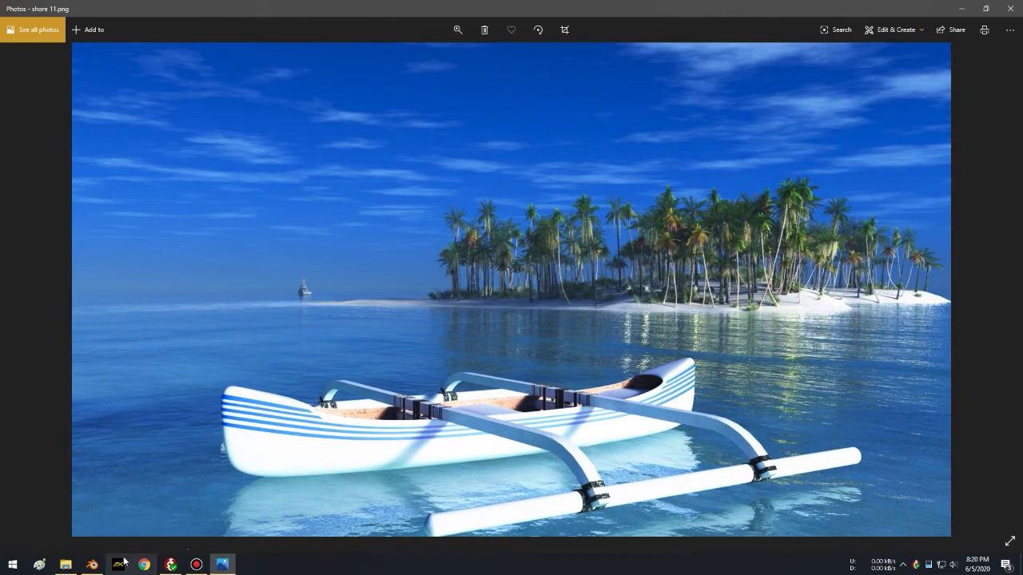
click(92, 565)
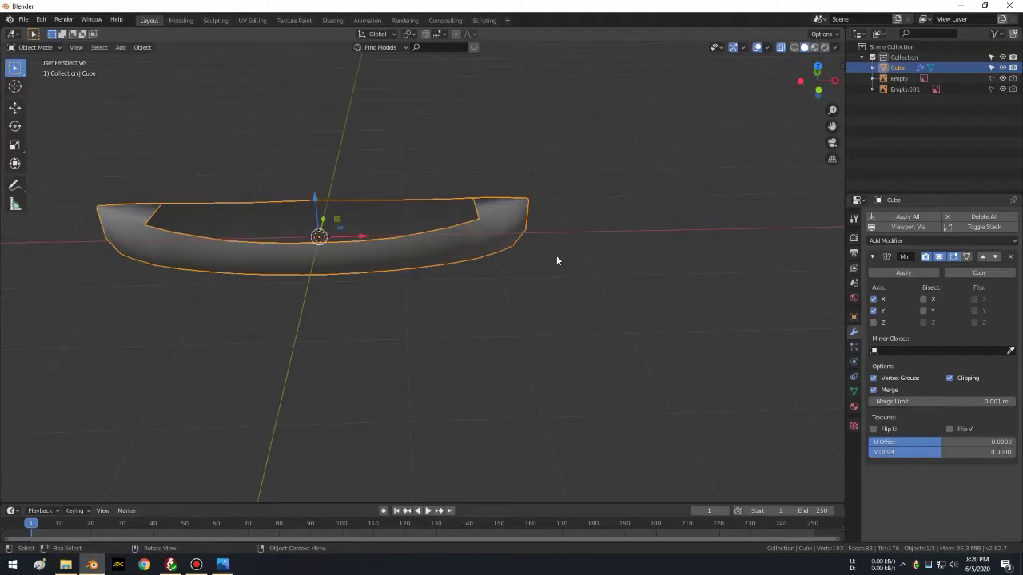
Step: Collapse the Mirror modifier and add a Solidify modifier to the hull
shift+middle_drag(287, 259, 419, 260)
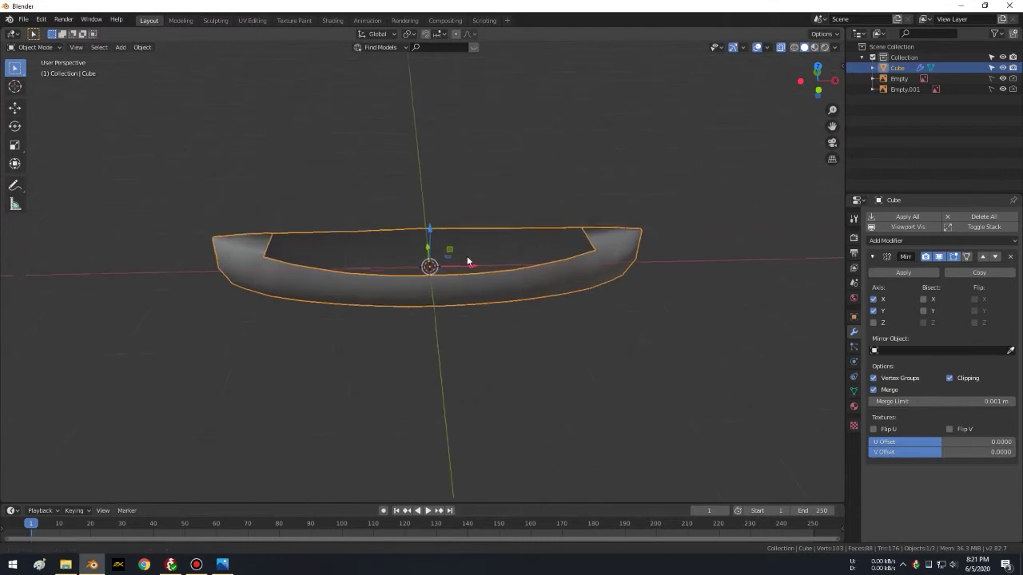
shift+middle_drag(609, 254, 869, 275)
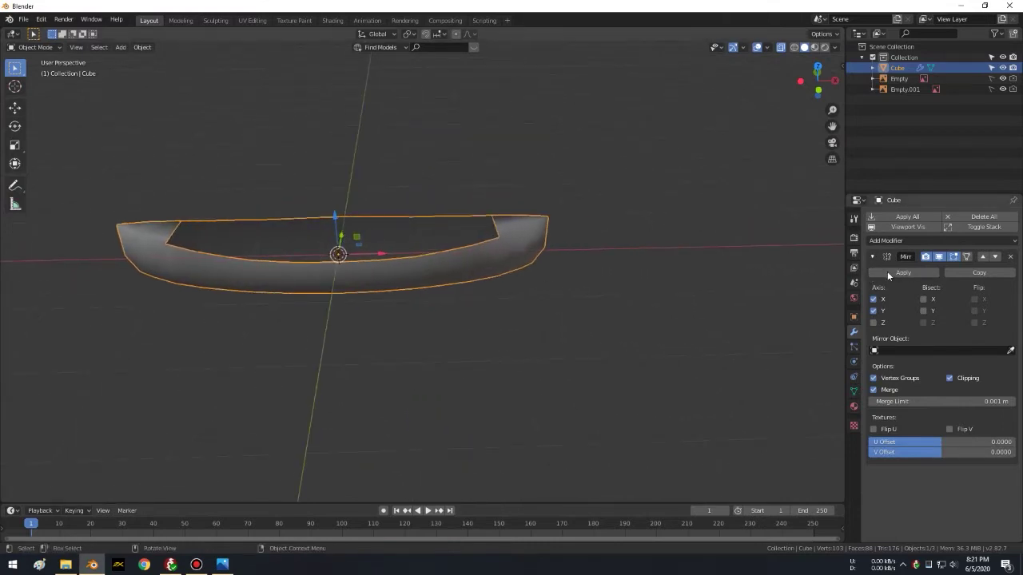
click(873, 257)
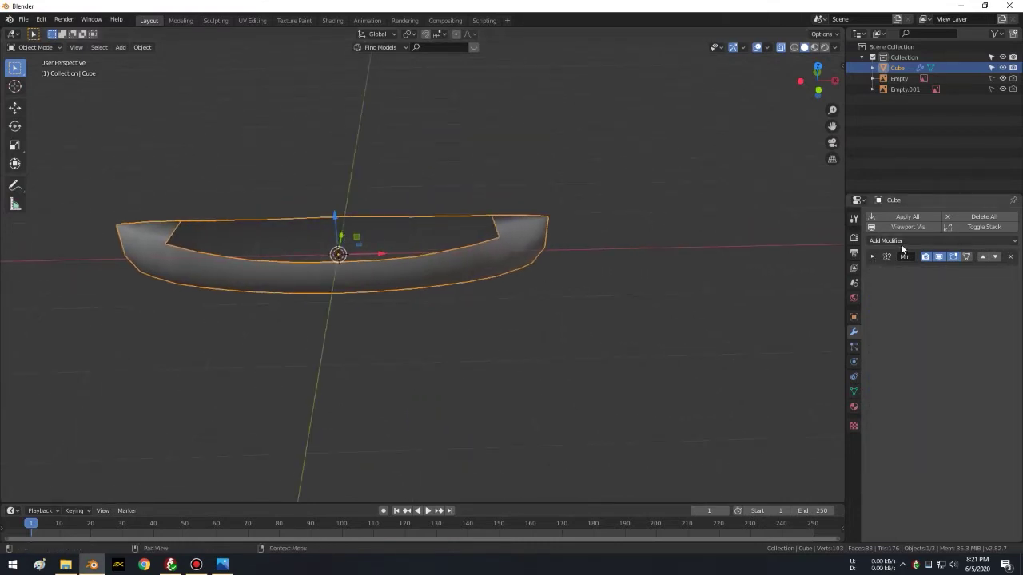
click(903, 241)
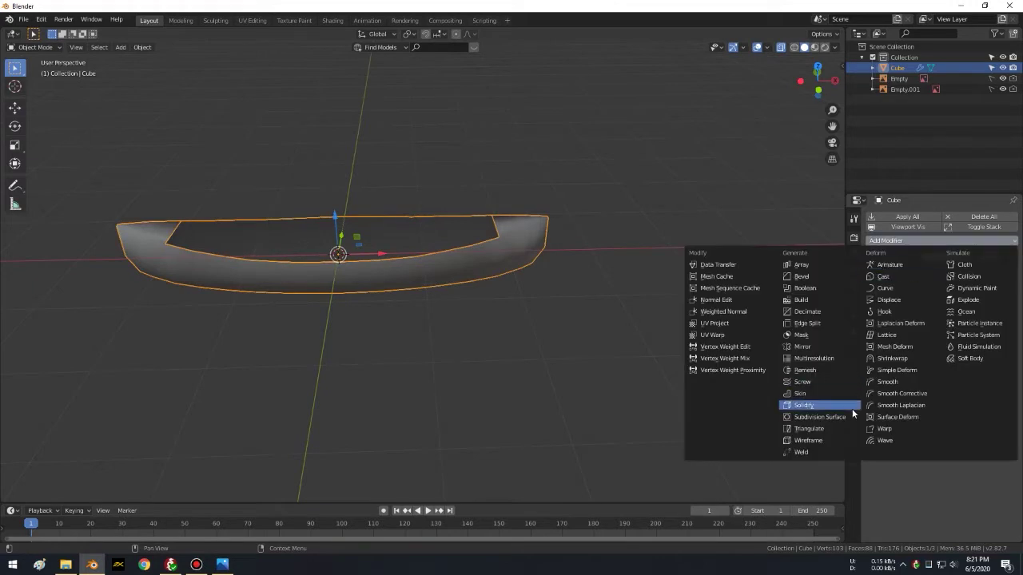
click(804, 405)
scroll(506, 241, up, 3)
mouse_move(506, 242)
middle_down()
mouse_move(513, 182)
mouse_move(525, 256)
middle_up()
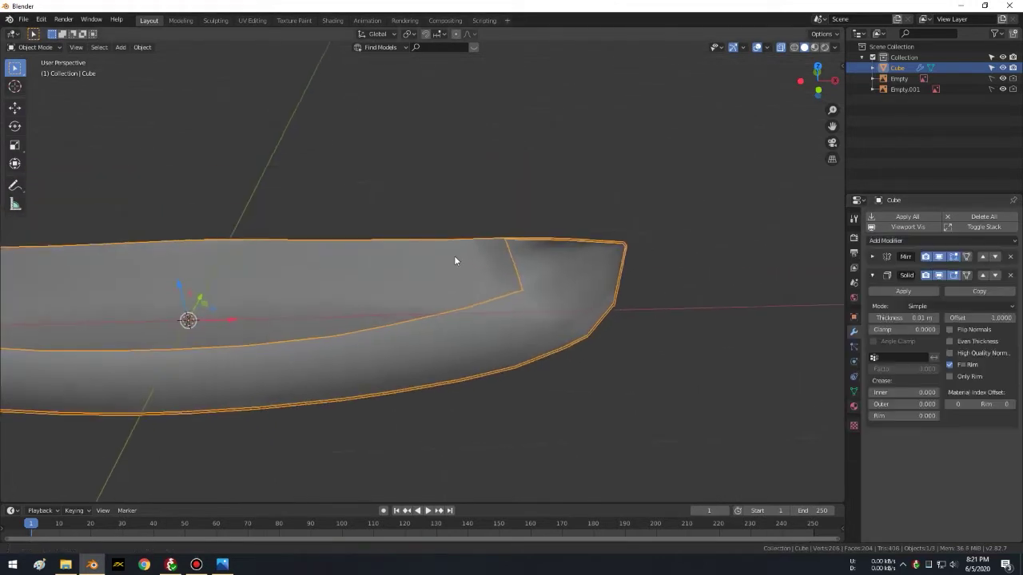
Step: Set the Solidify offset to -1 and thickness to -0.1 m, with X-Ray off
drag(991, 317, 944, 317)
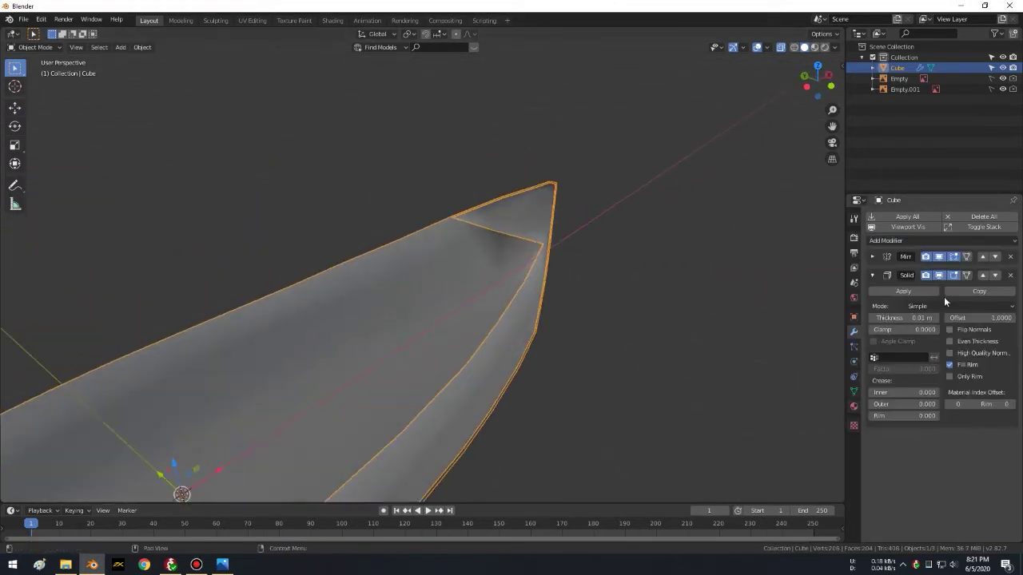
click(903, 318)
text(-1)
key(Return)
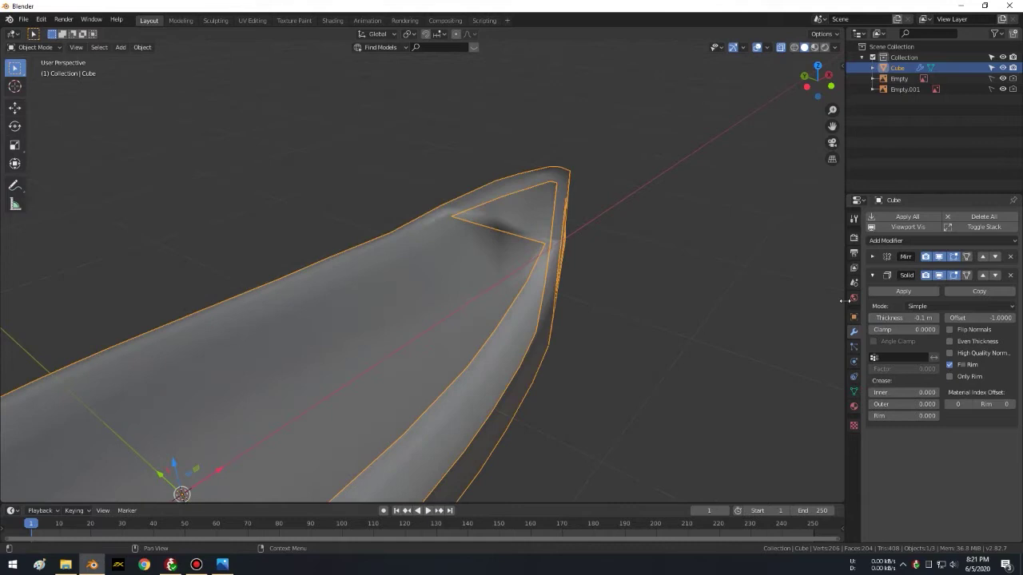
mouse_move(646, 286)
middle_down()
mouse_move(607, 265)
mouse_move(677, 179)
middle_up()
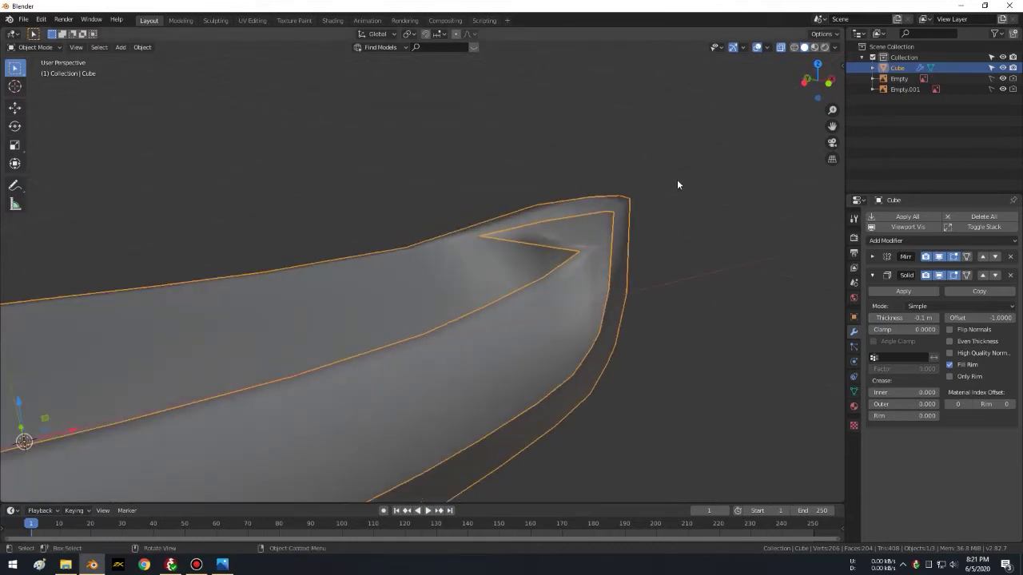
click(784, 48)
mouse_move(712, 145)
middle_down()
mouse_move(662, 212)
mouse_move(682, 204)
mouse_move(703, 214)
mouse_move(574, 176)
mouse_move(639, 208)
middle_up()
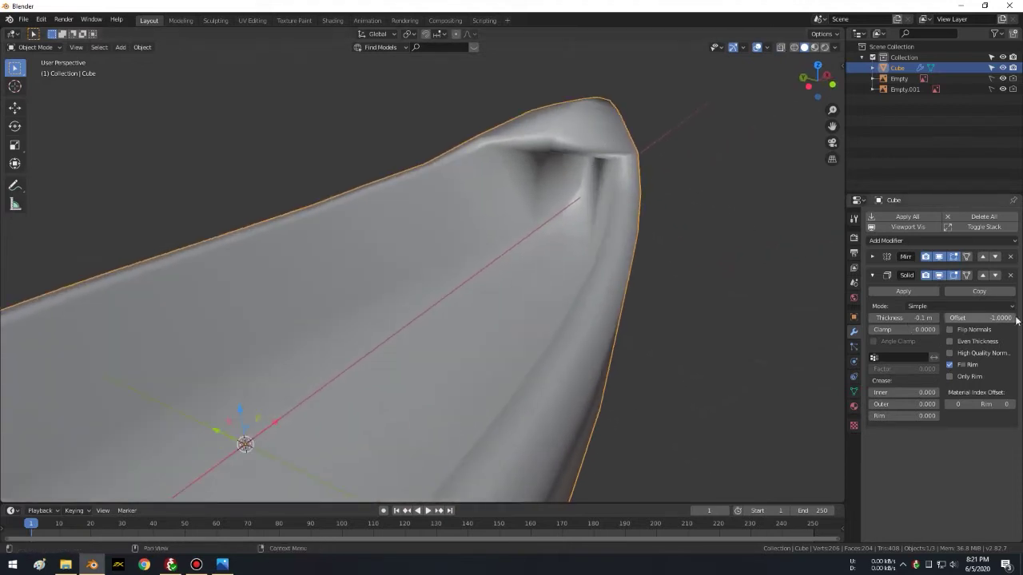
Step: Enable High Quality Normals and Even Thickness on the Solidify modifier
click(971, 353)
click(956, 344)
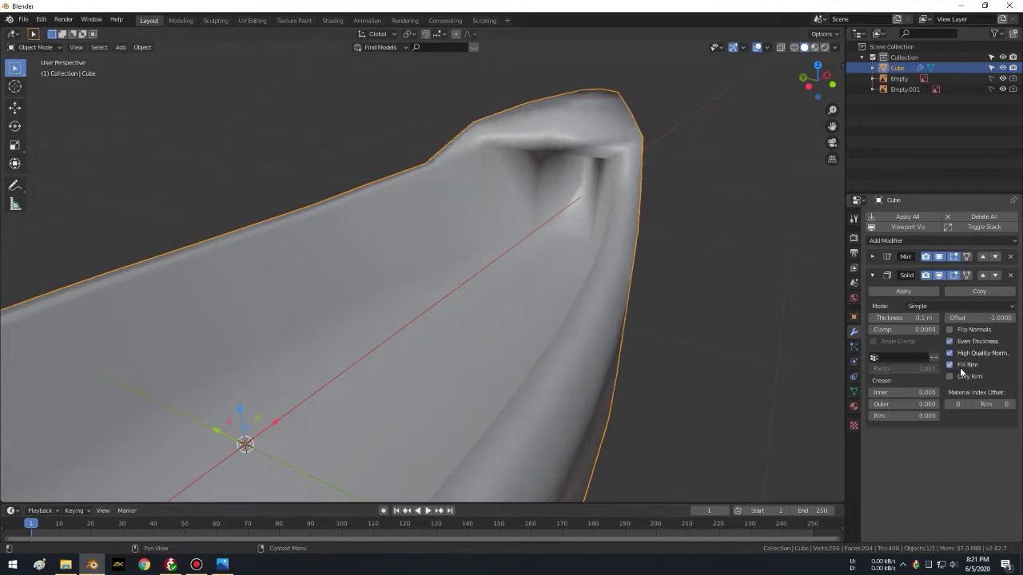
mouse_move(767, 287)
middle_down()
mouse_move(695, 260)
mouse_move(831, 280)
middle_up()
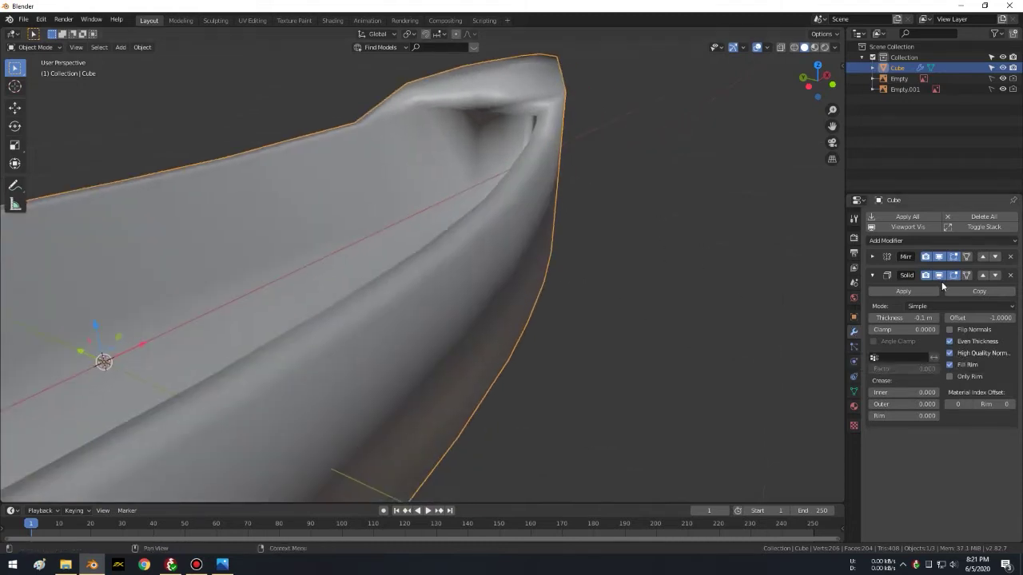
click(888, 240)
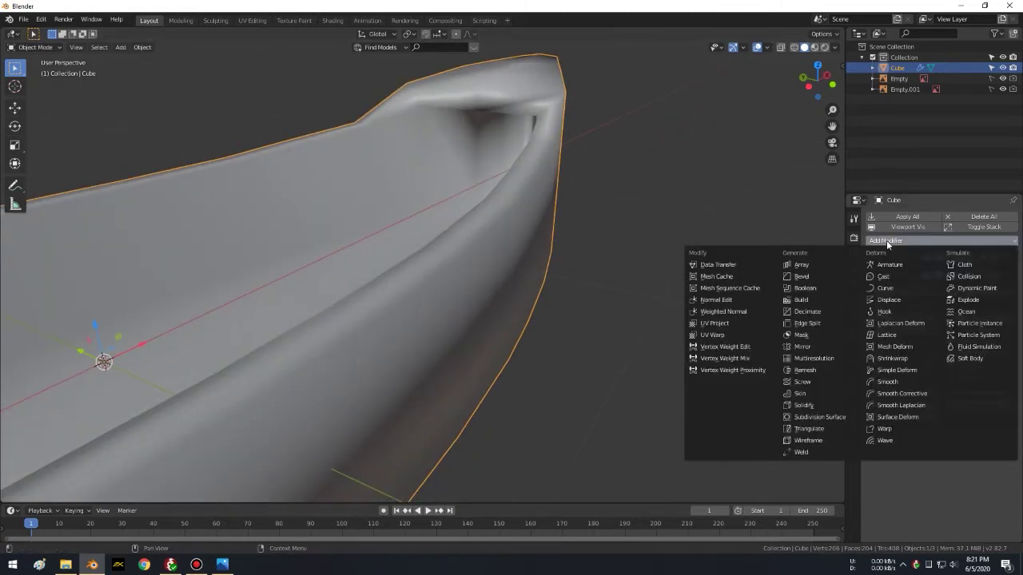
Step: Add a Subdivision Surface modifier with viewport levels raised to 3
click(820, 417)
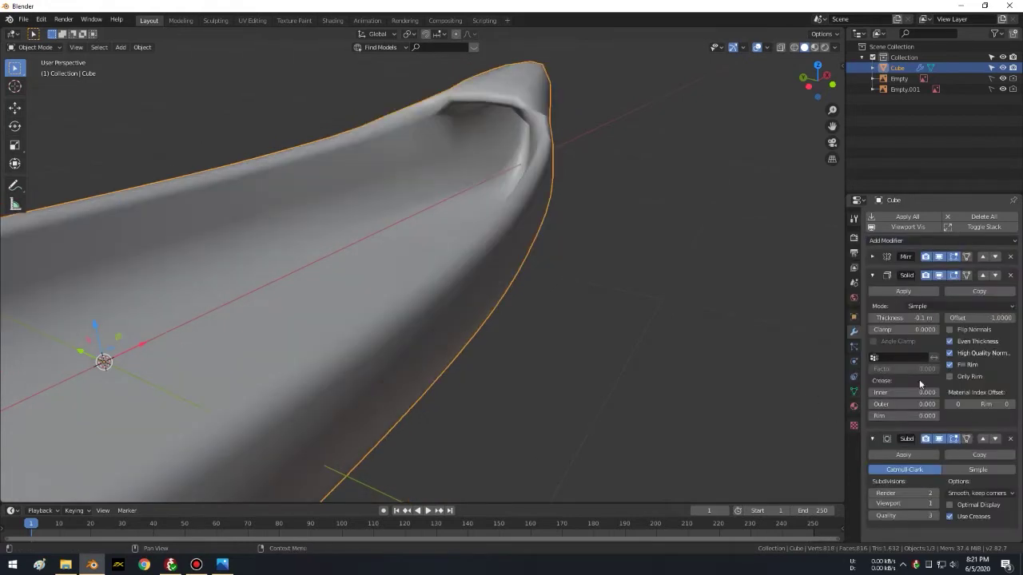
click(935, 503)
click(934, 503)
middle_drag(508, 156, 486, 191)
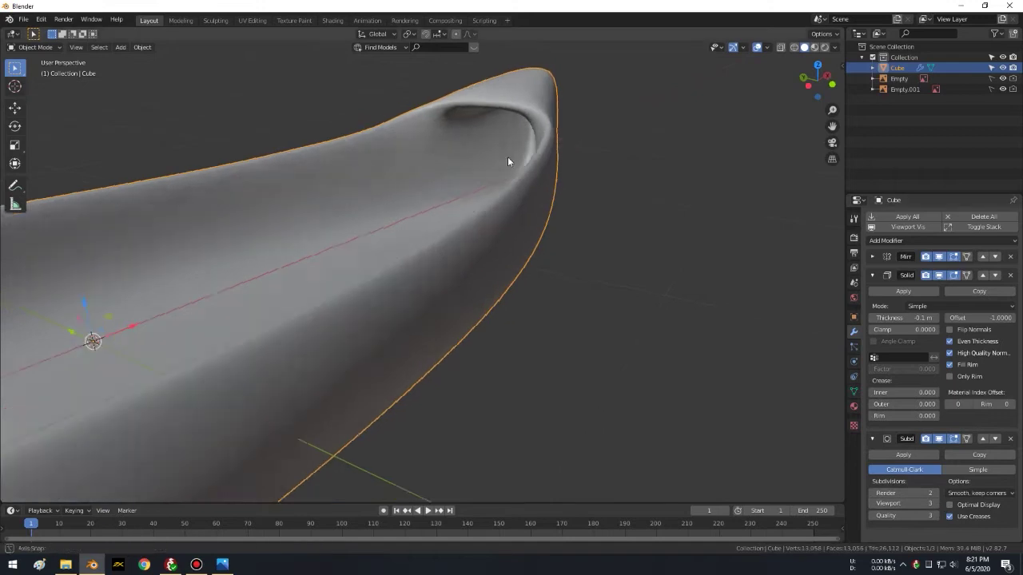
scroll(488, 208, down, 3)
mouse_move(489, 229)
middle_down()
mouse_move(479, 283)
mouse_move(359, 242)
mouse_move(495, 214)
mouse_move(573, 178)
mouse_move(648, 171)
mouse_move(644, 183)
mouse_move(573, 196)
mouse_move(564, 176)
mouse_move(536, 190)
mouse_move(530, 210)
mouse_move(552, 220)
middle_up()
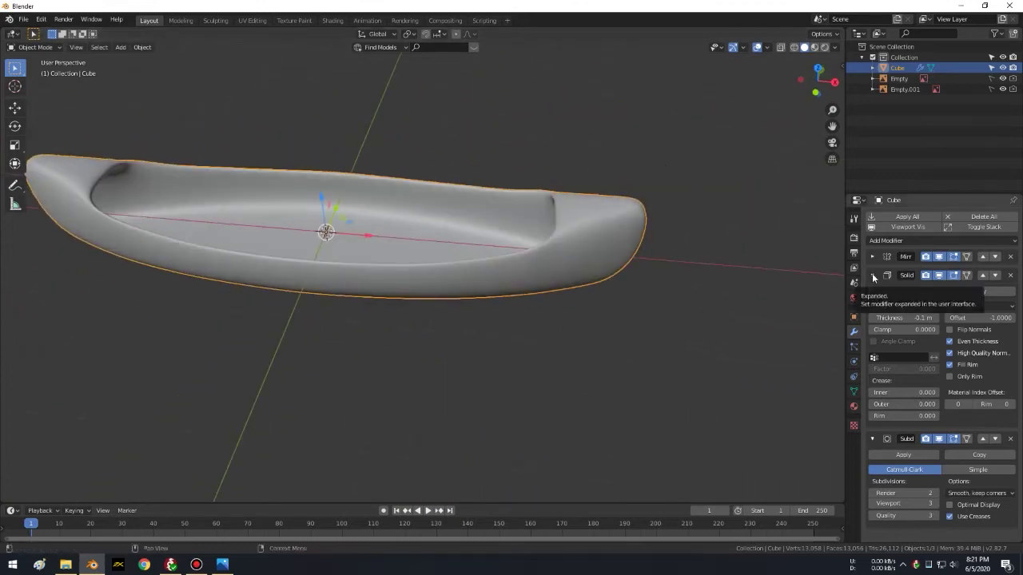
Step: Collapse the Solidify and Subdivision panels and switch the hull to Edit Mode
click(871, 275)
click(872, 295)
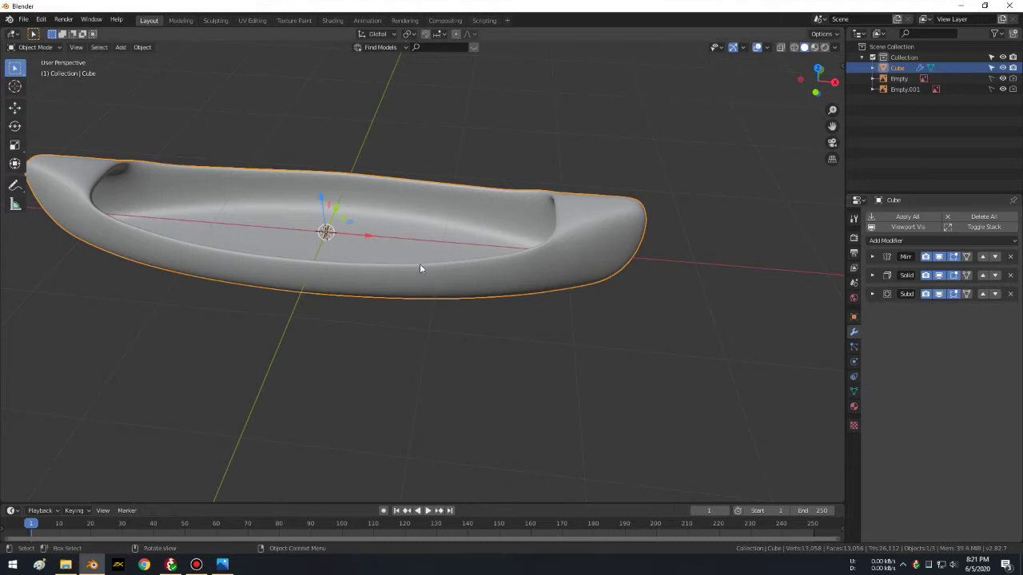
scroll(435, 256, up, 3)
key(Tab)
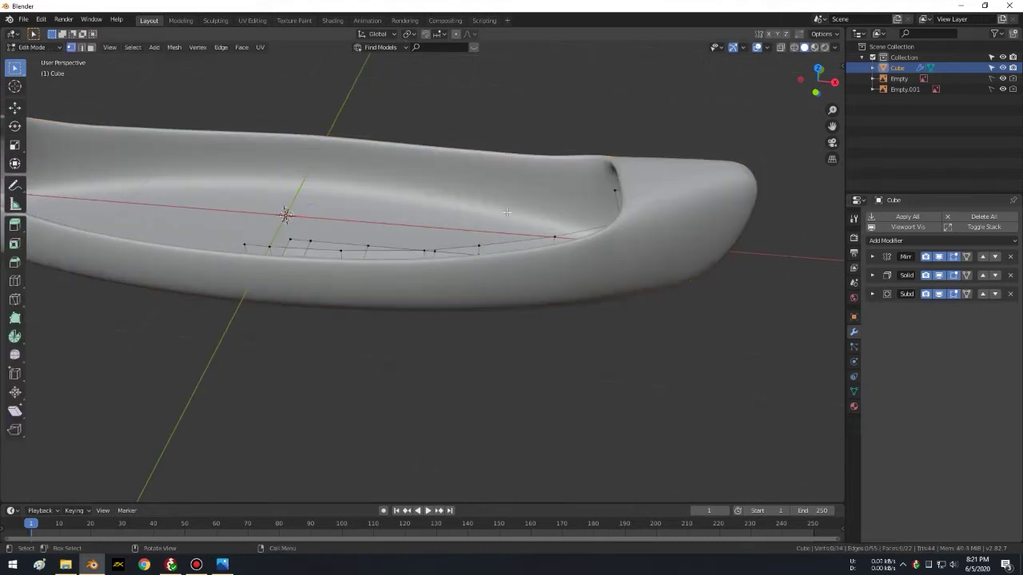
Step: In top view with X-ray on, shift the bow vertices along X to match the blueprint
key(KP_7)
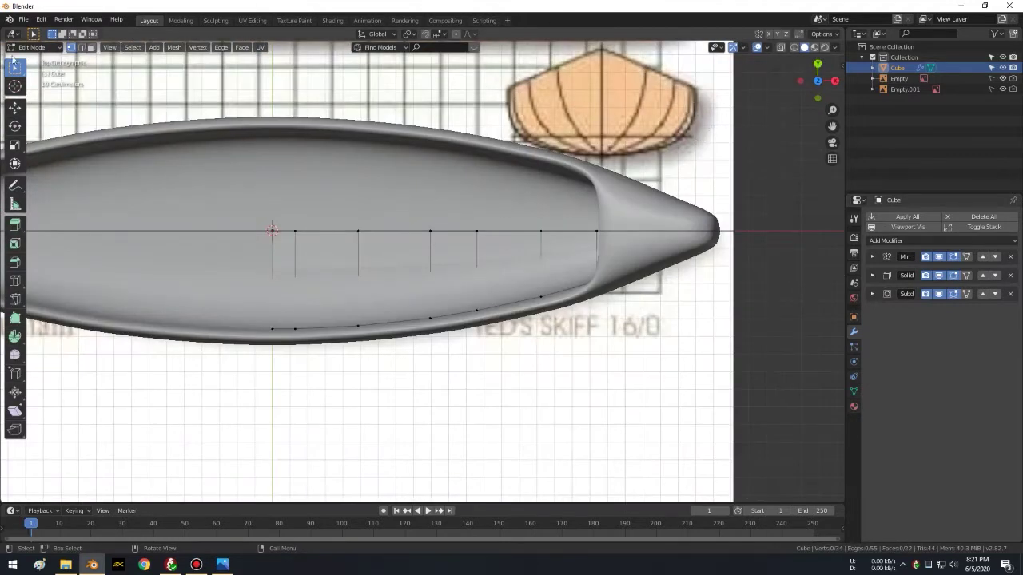
click(780, 48)
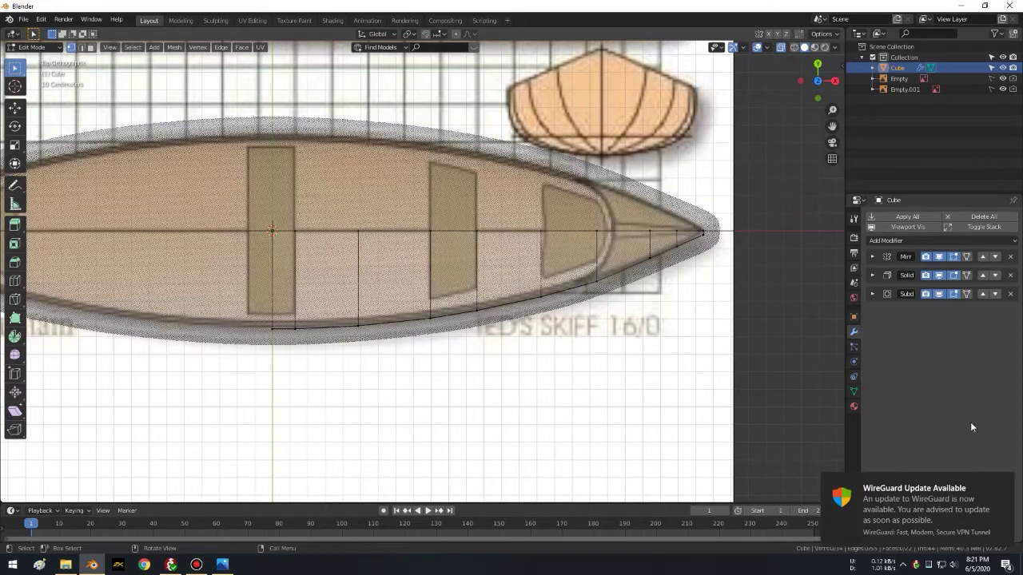
click(1005, 482)
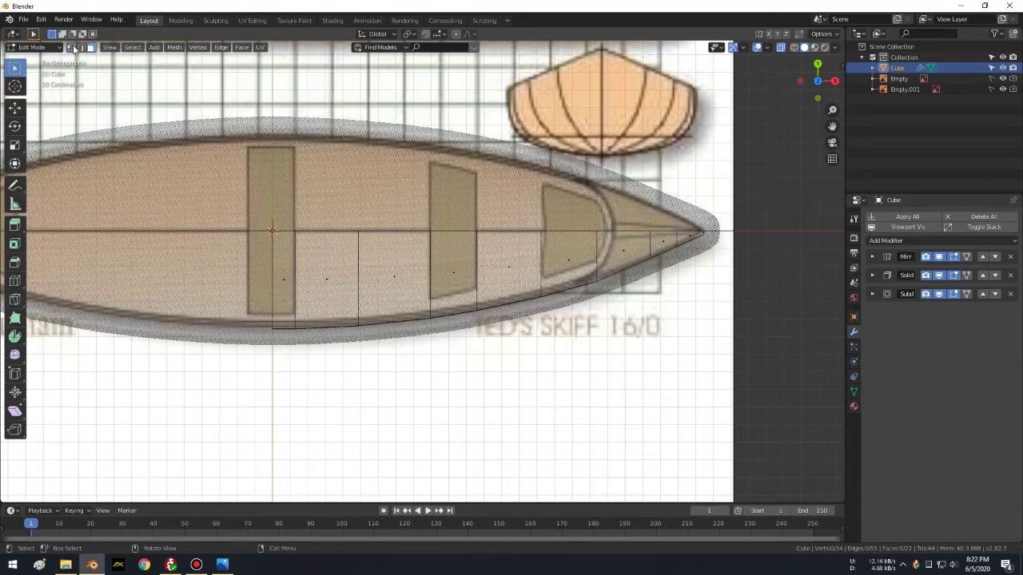
middle_drag(383, 240, 453, 180)
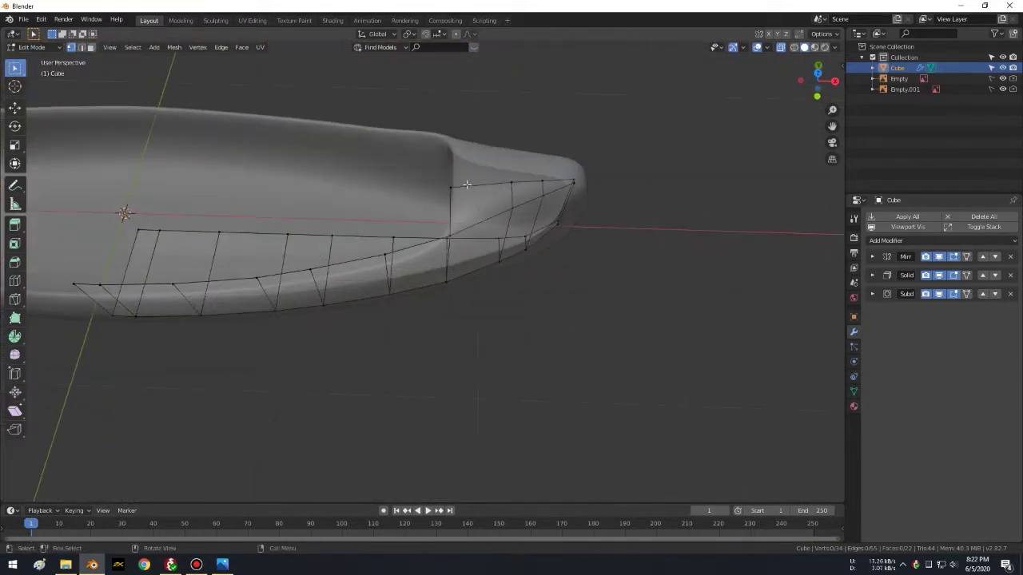
key(KP_7)
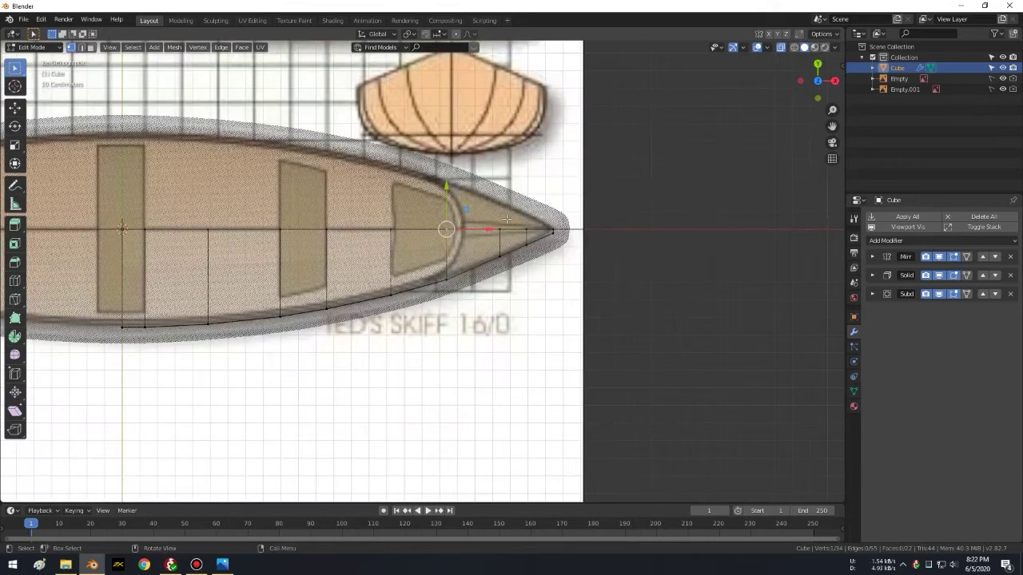
scroll(496, 230, up, 2)
scroll(516, 202, up, 1)
drag(514, 202, 551, 205)
mouse_move(551, 204)
middle_down()
mouse_move(580, 254)
mouse_move(593, 208)
mouse_move(570, 217)
mouse_move(593, 216)
middle_up()
key(Tab)
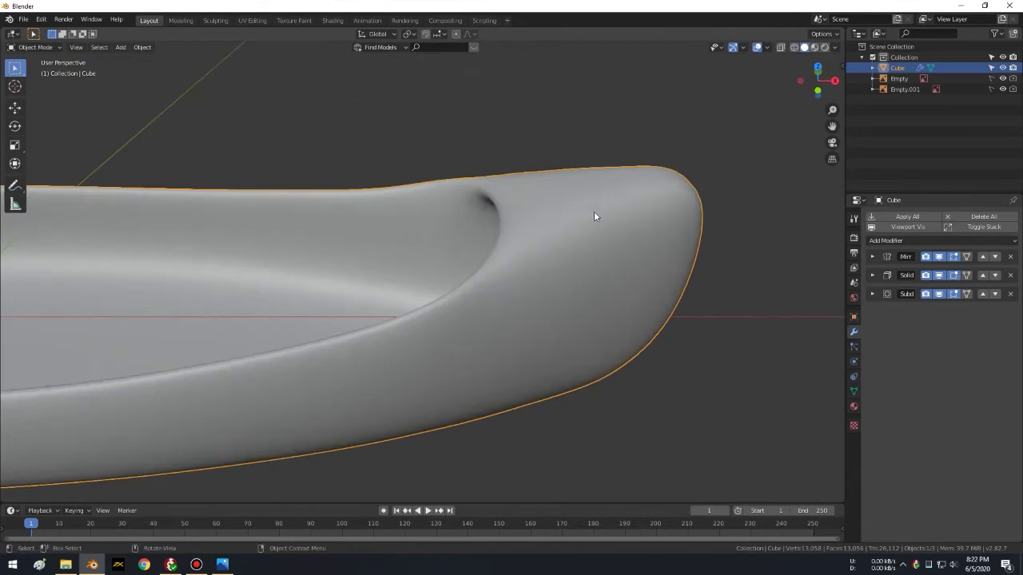
Step: Move the bow vertex freely to a new position instead of along X
key(Tab)
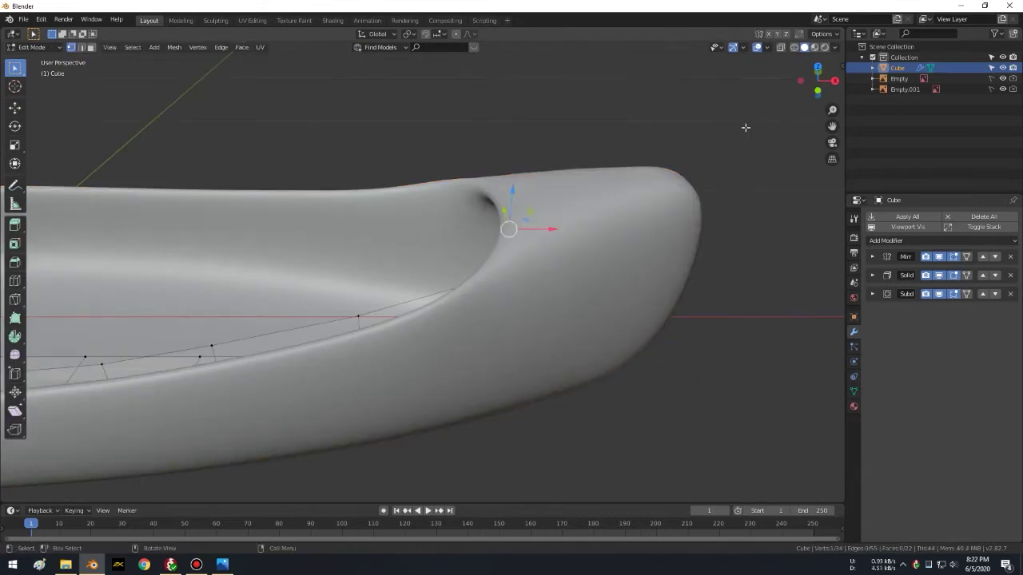
key(g)
key(x)
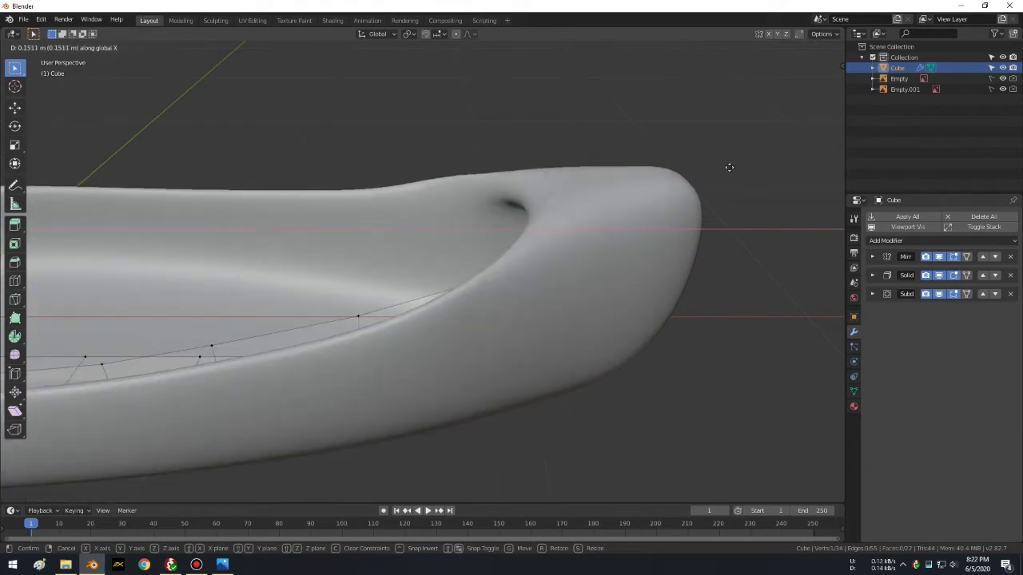
right_click(613, 187)
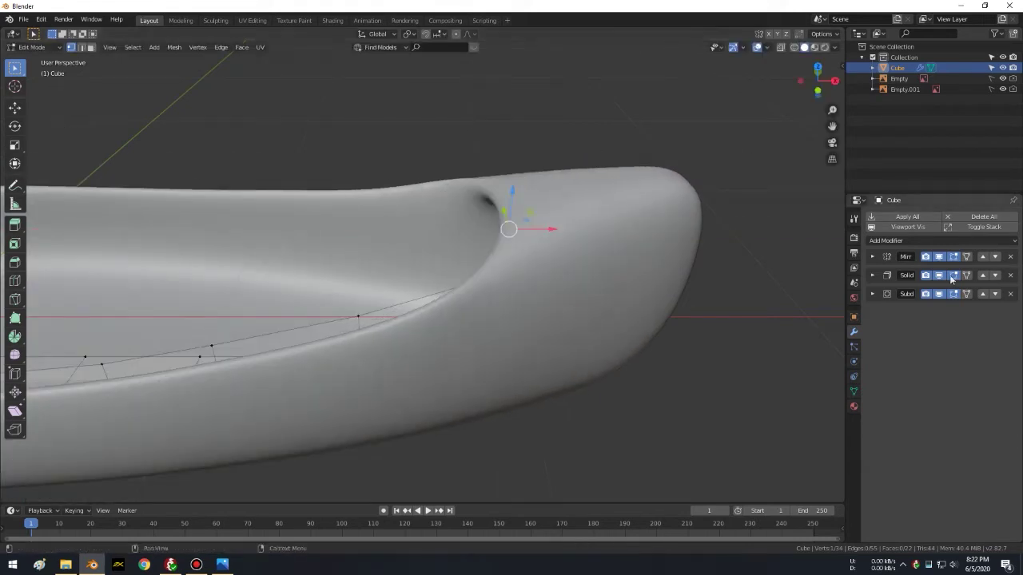
click(873, 275)
click(872, 274)
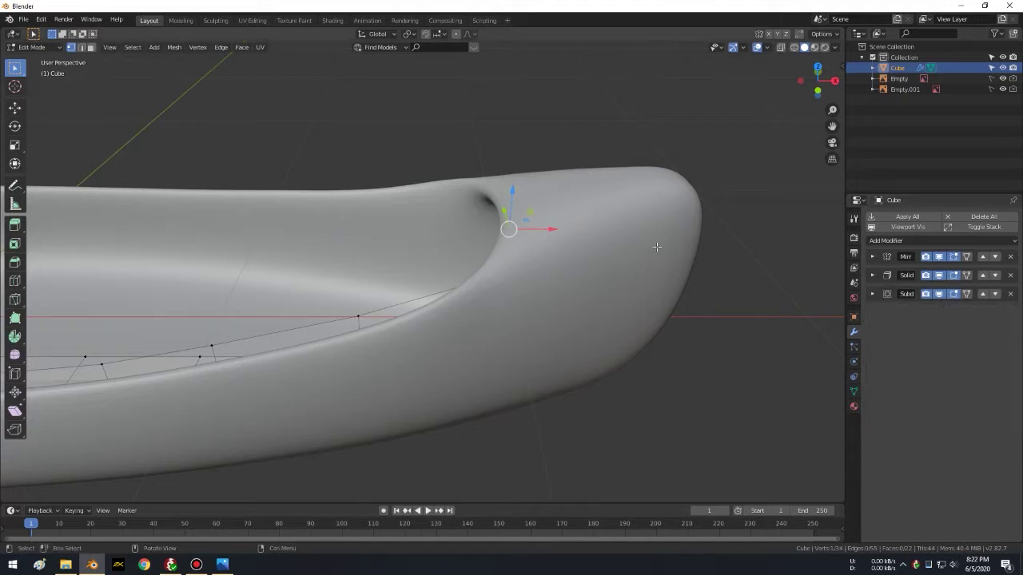
key(g)
click(634, 248)
mouse_move(640, 248)
middle_down()
mouse_move(663, 221)
mouse_move(678, 226)
mouse_move(679, 263)
middle_up()
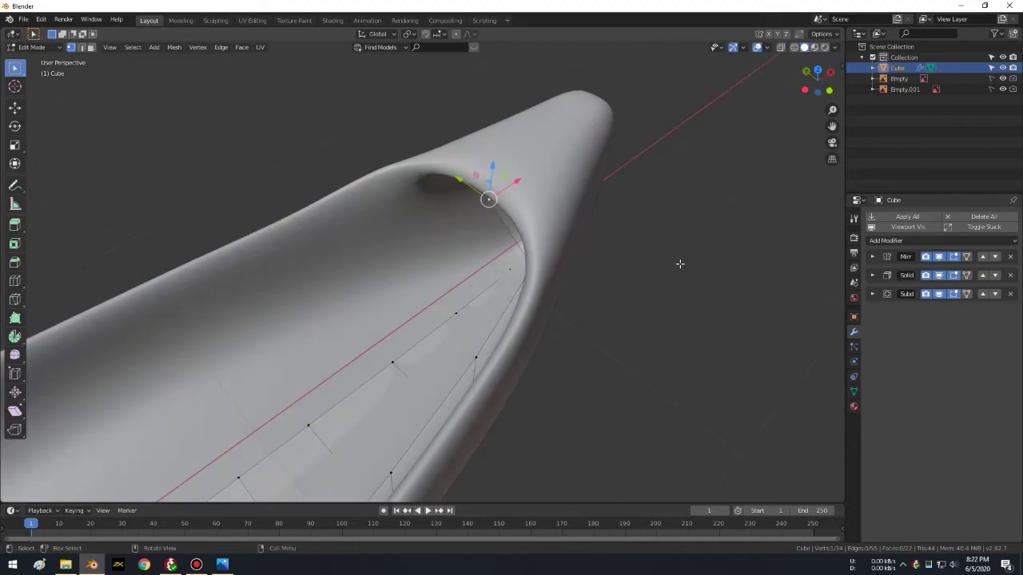
Step: In see-through top view, move the bow tip onto the blueprint's tip
key(KP_7)
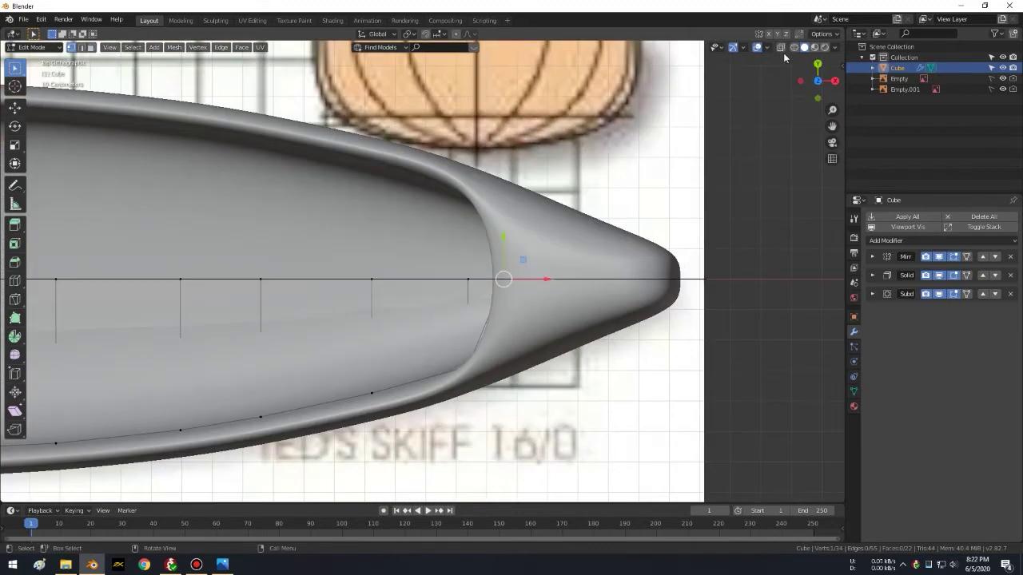
click(781, 48)
key(g)
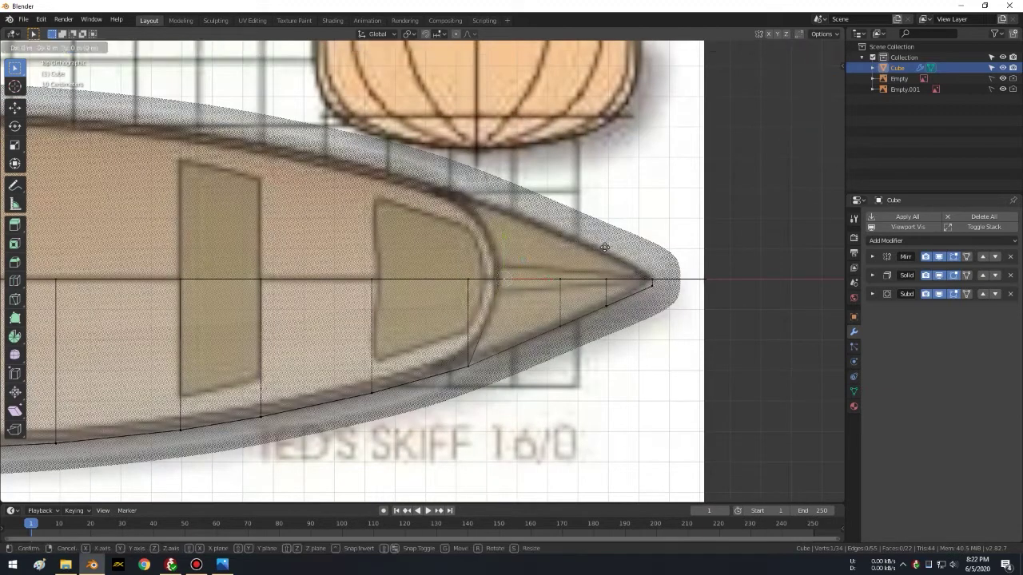
click(604, 248)
shift+middle_drag(605, 248, 664, 206)
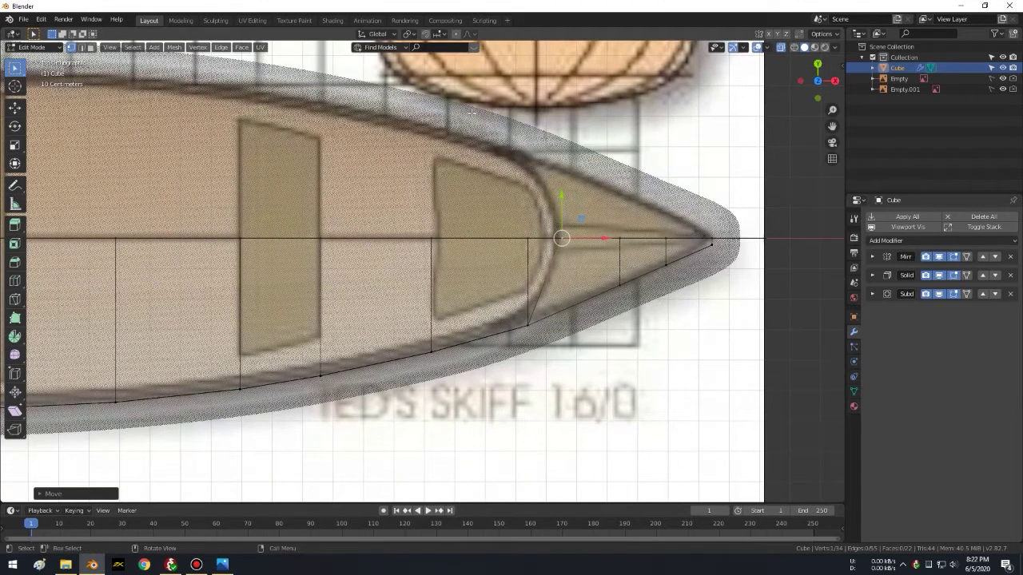
Step: In face select mode, pick the inner bow face and duplicate it
click(93, 48)
click(464, 276)
middle_drag(464, 276, 520, 159)
key(g)
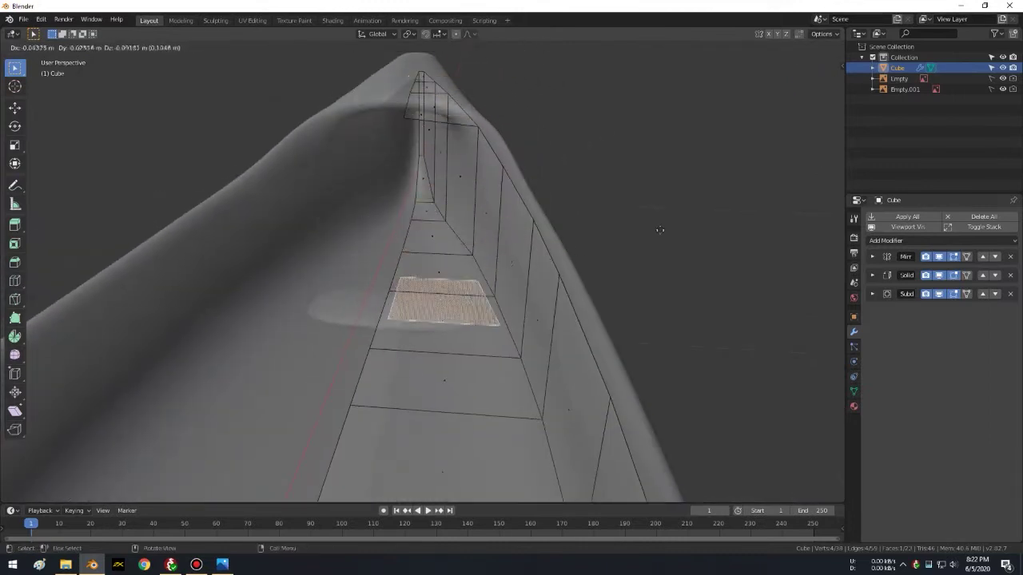
Step: Raise the duplicated bow face 0.52 m along Z and make the hull opaque
key(Escape)
key(g)
key(z)
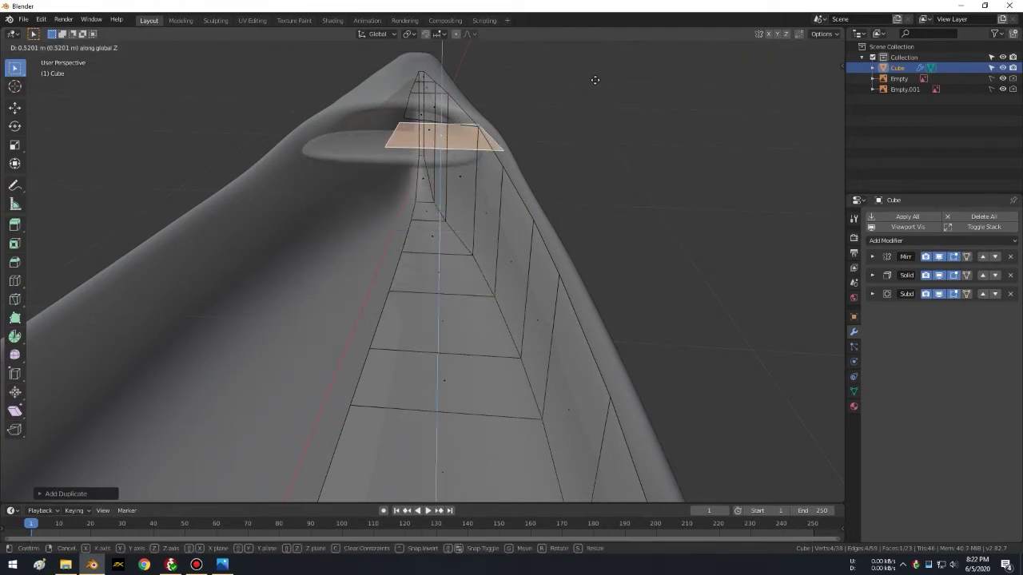
click(595, 80)
middle_drag(589, 87, 525, 144)
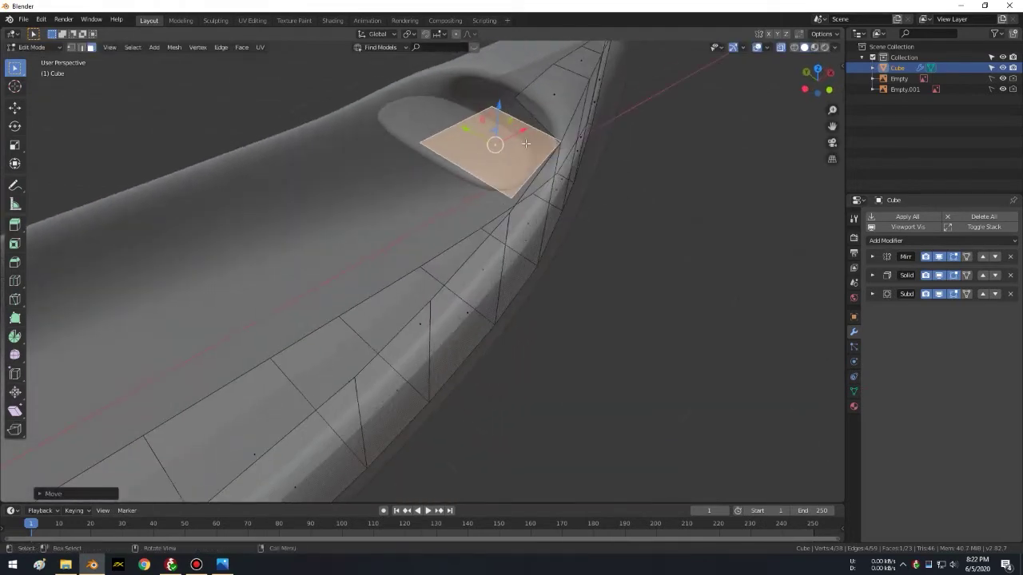
key(KP_Decimal)
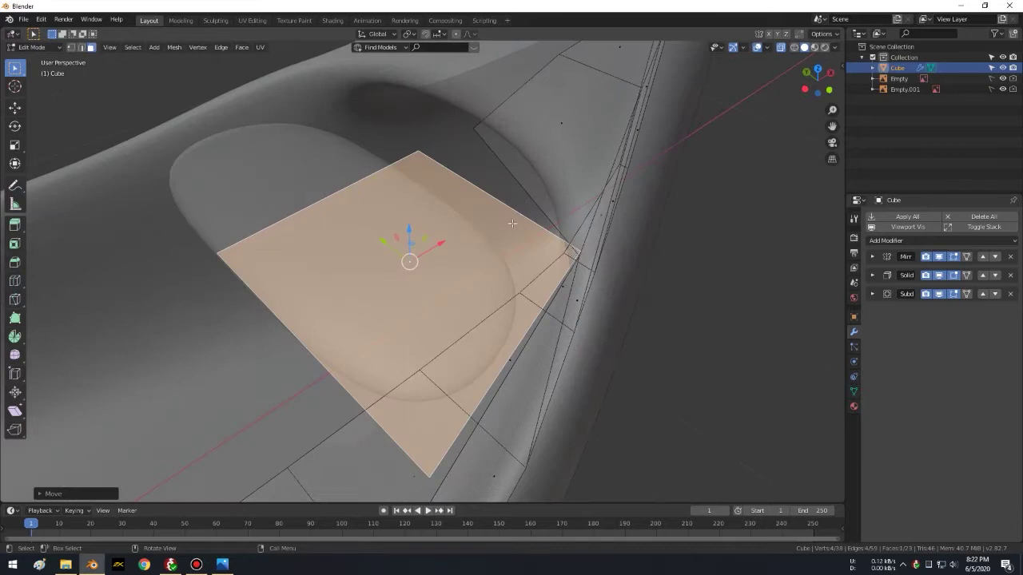
middle_drag(512, 223, 783, 59)
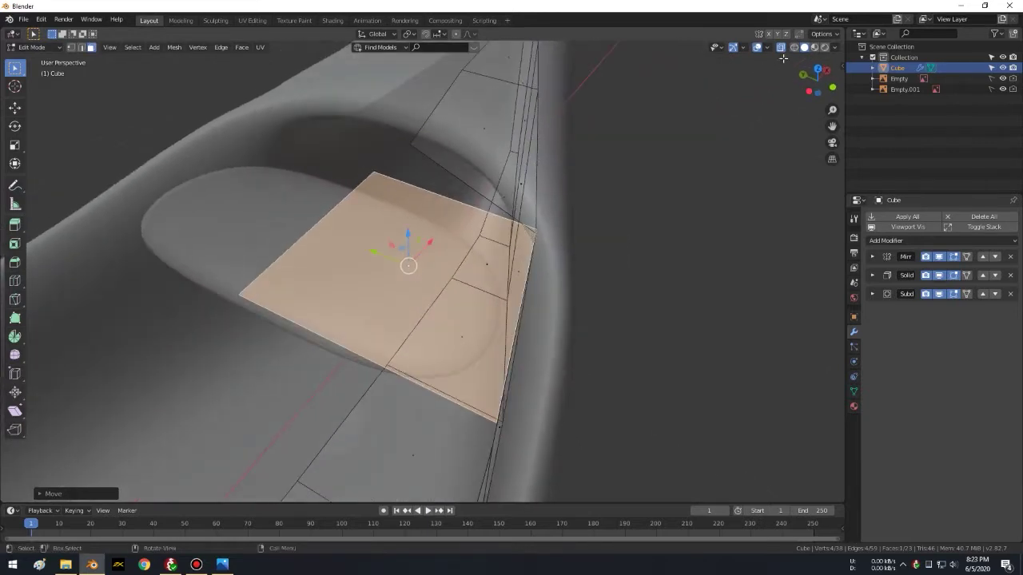
click(780, 47)
mouse_move(602, 183)
middle_down()
mouse_move(358, 238)
mouse_move(366, 228)
middle_up()
Step: Add an edge loop cut across the bench plate
key(ctrl+r)
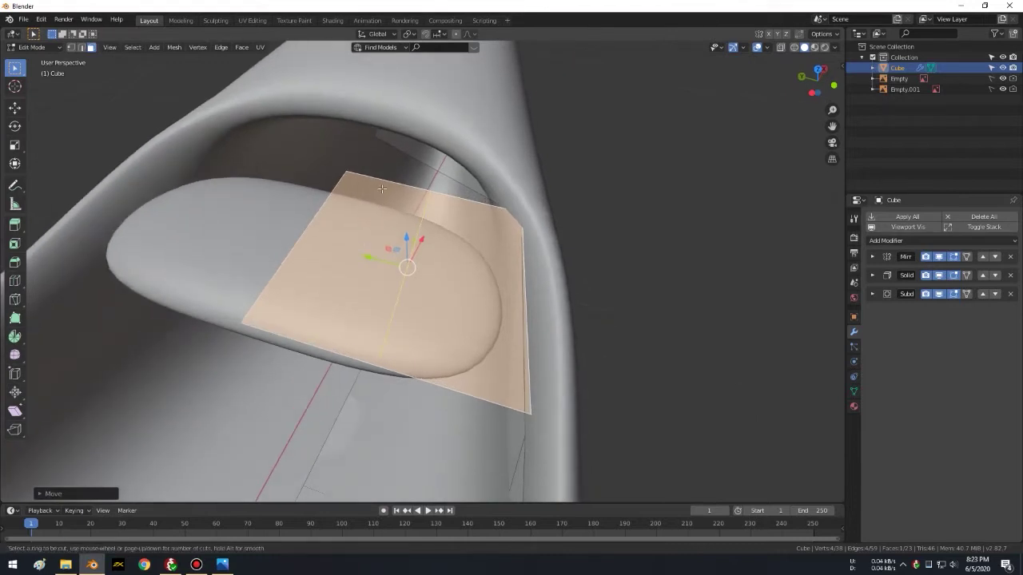
click(382, 189)
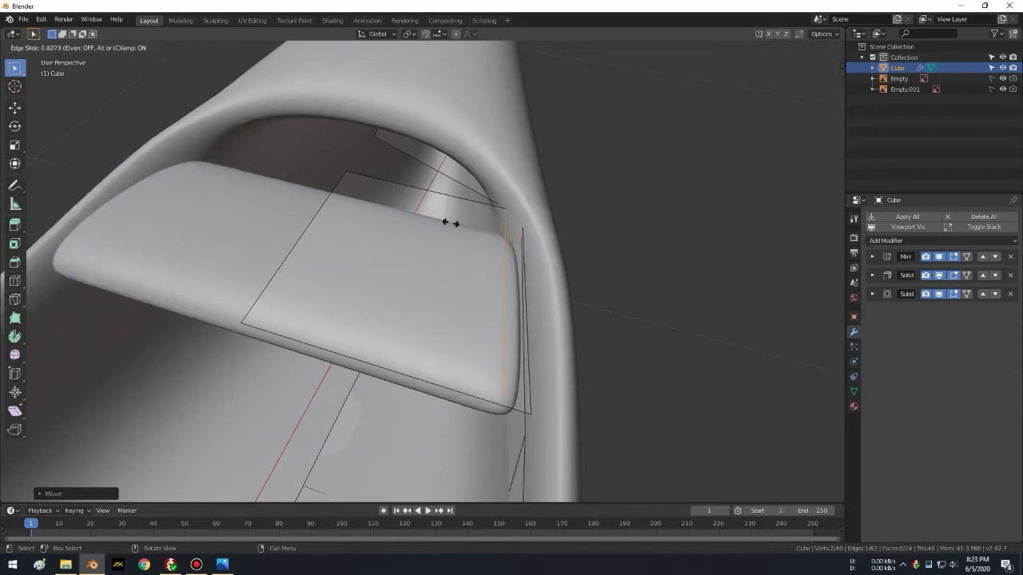
click(450, 223)
middle_drag(548, 228, 528, 208)
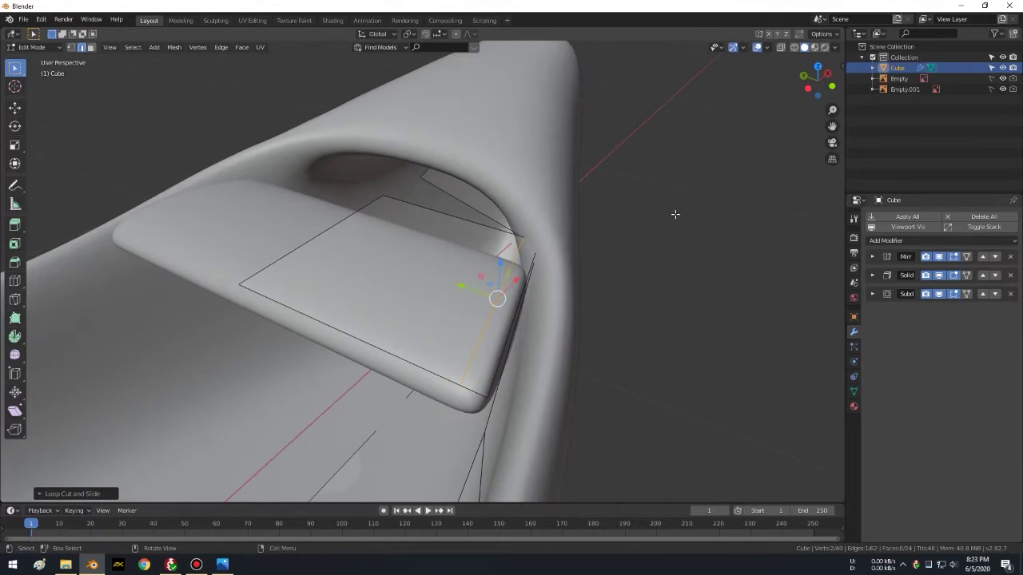
Step: In top view, slide a bench corner vertex along X to fit the blueprint's seat
click(698, 176)
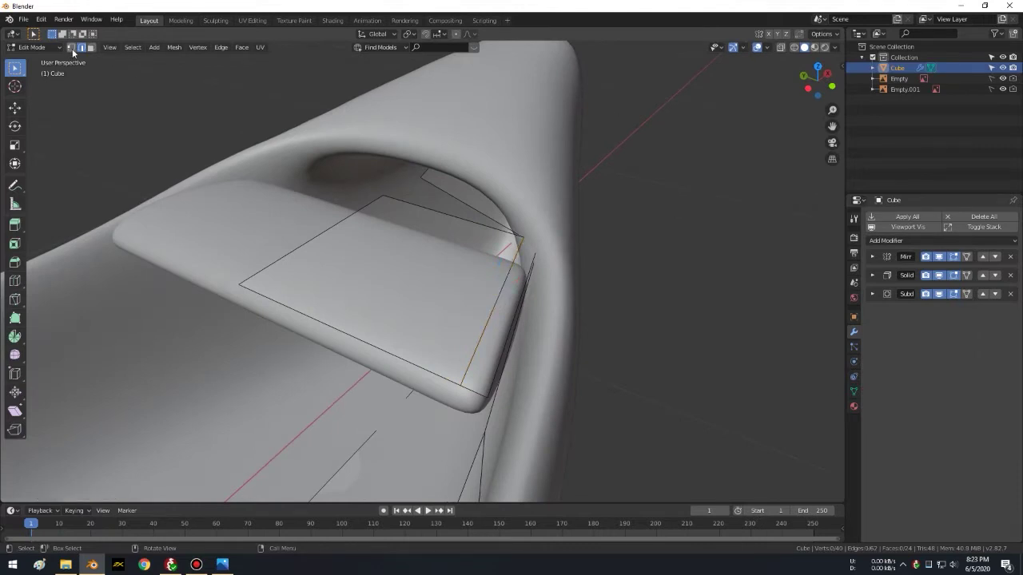
key(1)
click(383, 196)
key(KP_7)
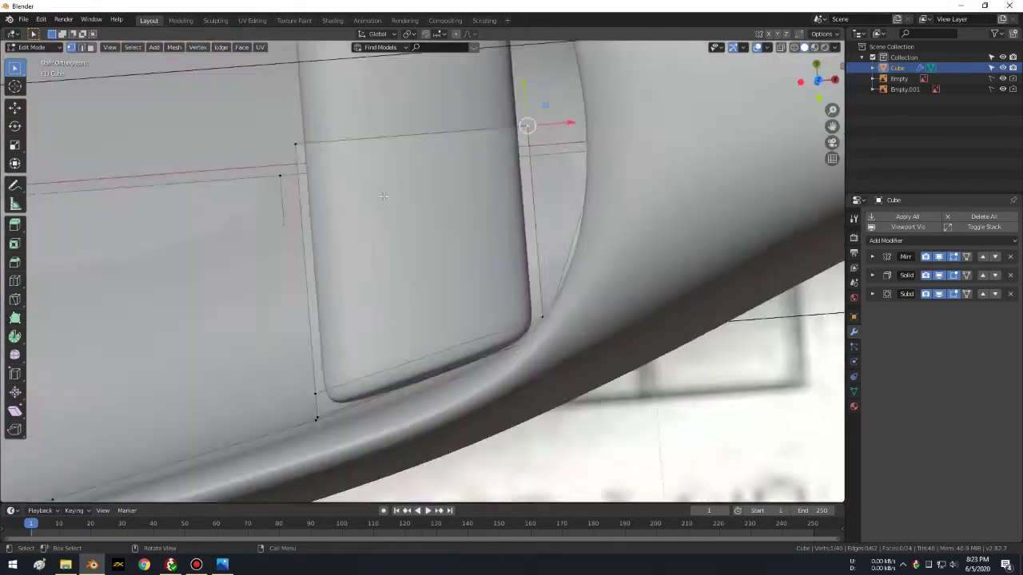
scroll(536, 228, up, 2)
key(g)
key(x)
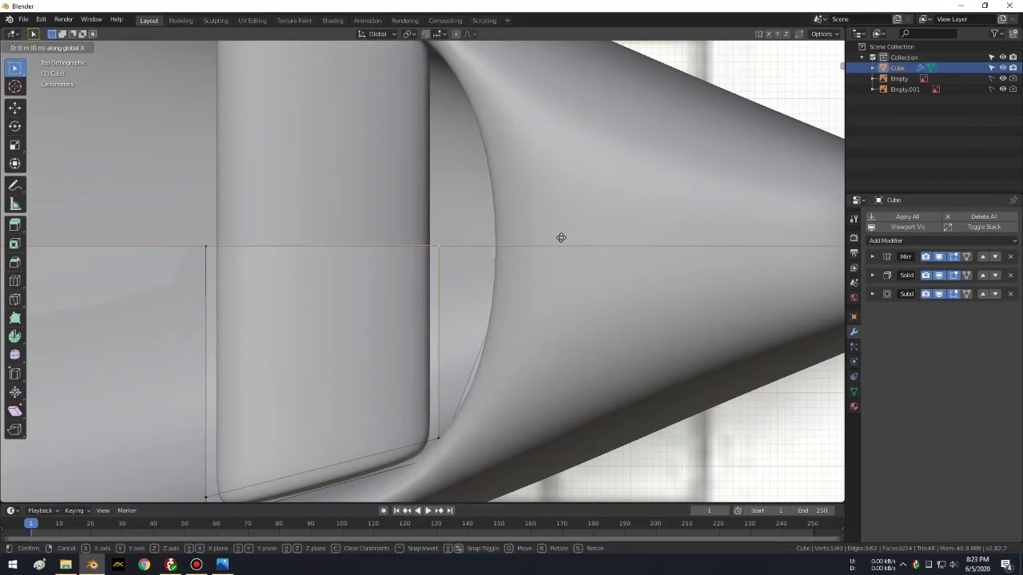
click(640, 231)
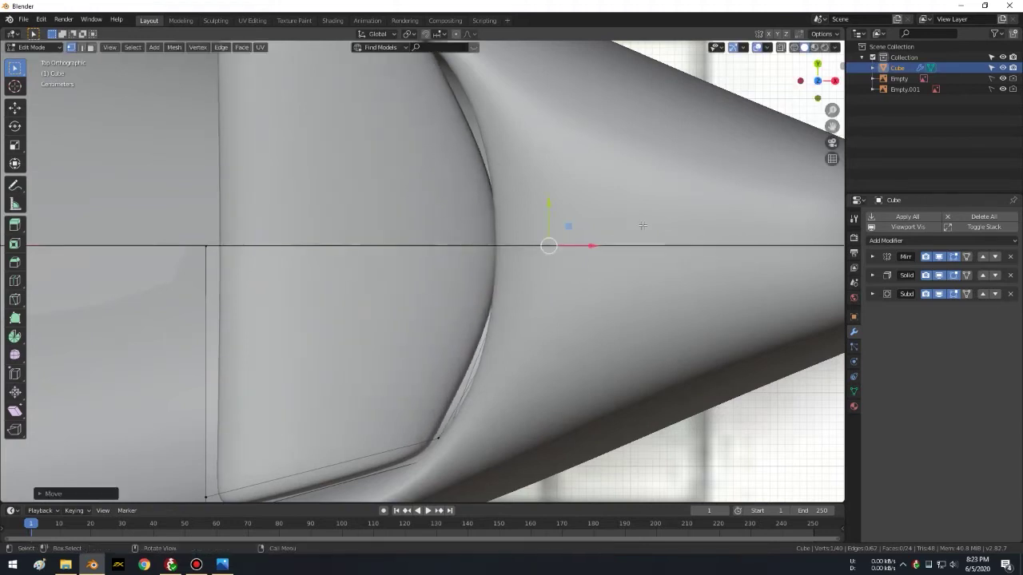
scroll(624, 132, down, 3)
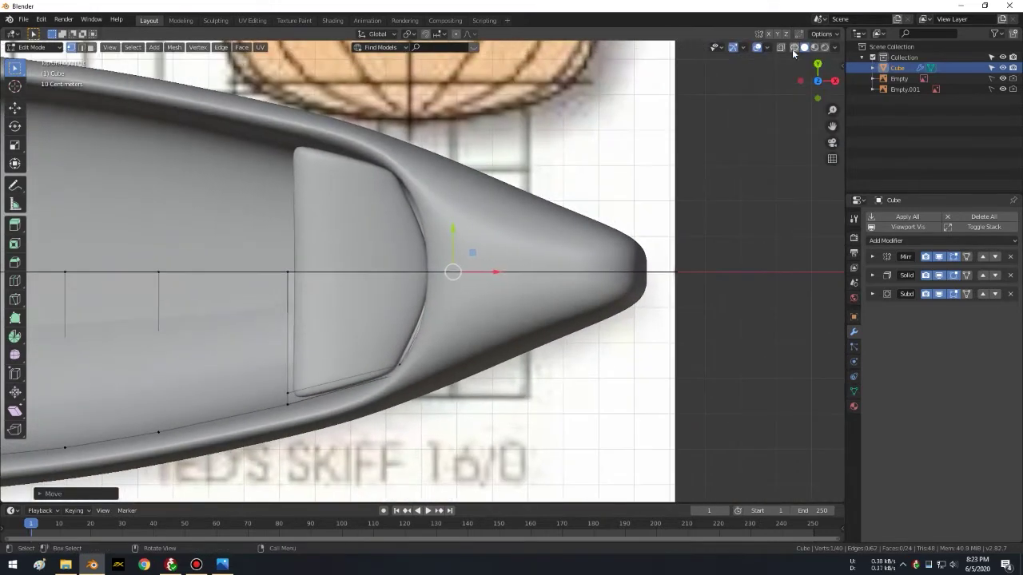
key(shift+z)
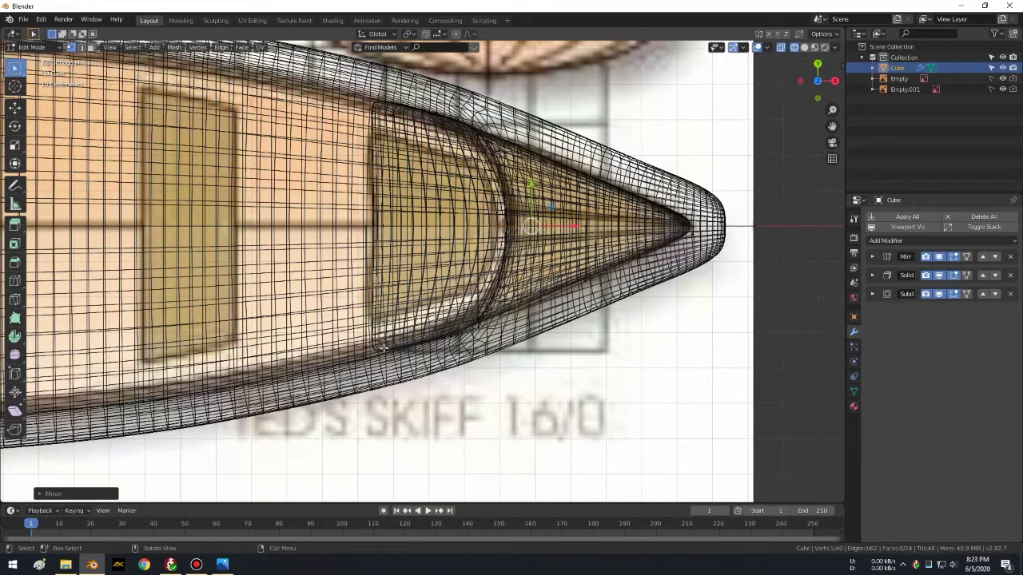
click(803, 47)
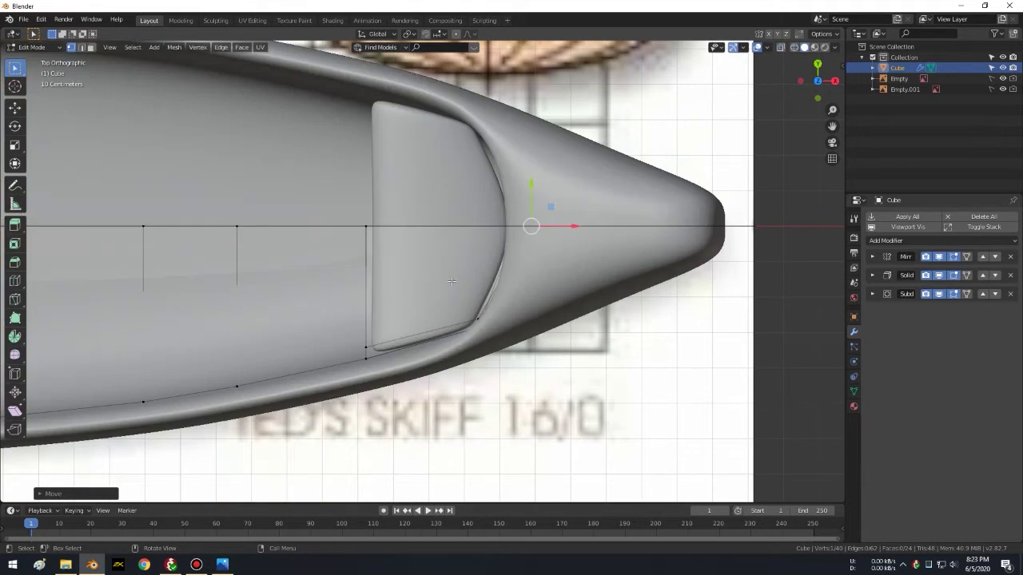
mouse_move(451, 282)
middle_down()
mouse_move(520, 194)
mouse_move(535, 200)
mouse_move(491, 190)
mouse_move(605, 238)
mouse_move(610, 155)
mouse_move(599, 155)
mouse_move(595, 178)
mouse_move(671, 212)
middle_up()
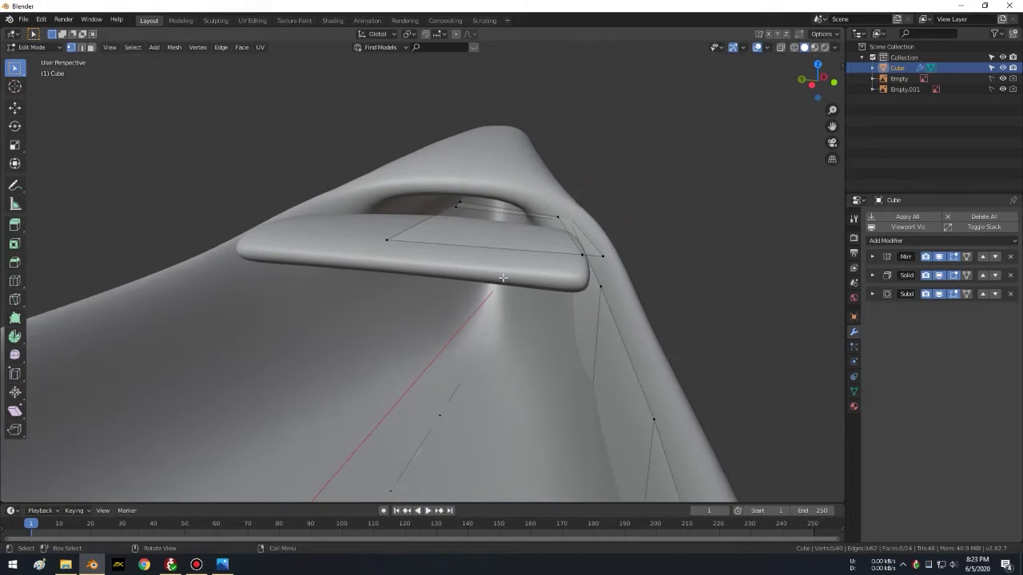
Step: Select all the connected faces of the front bench
key(l)
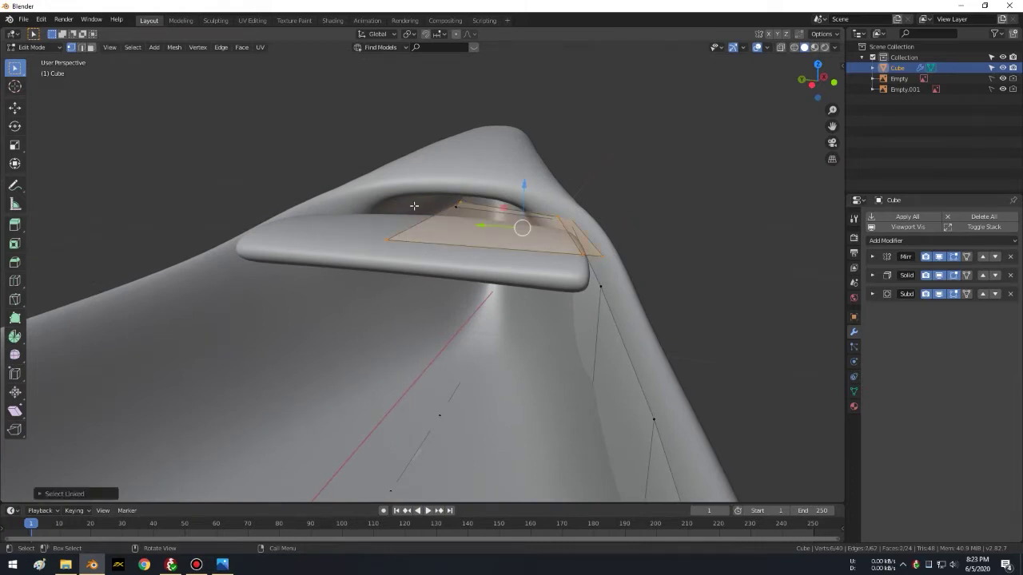
click(703, 319)
key(l)
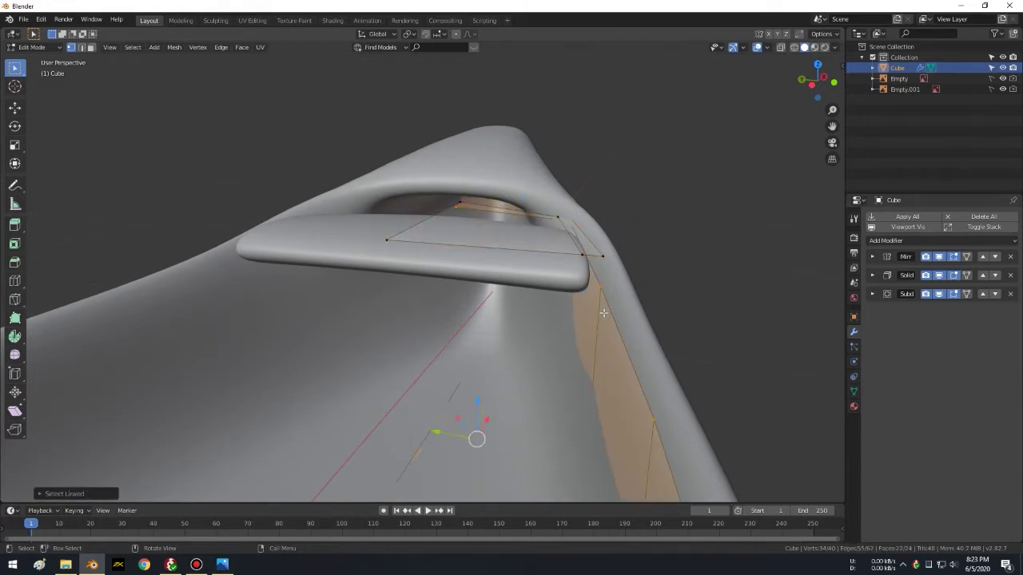
click(723, 228)
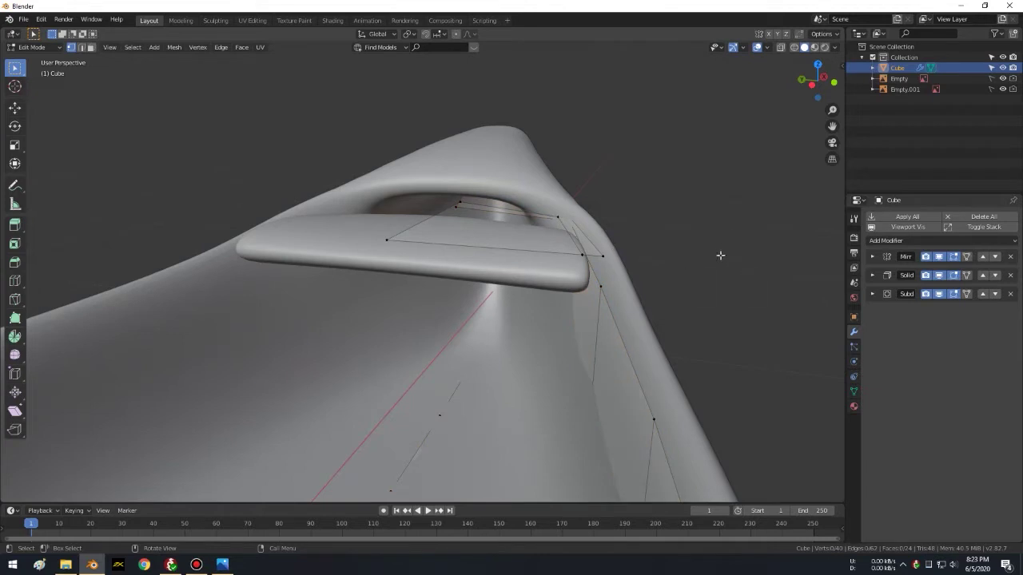
middle_drag(684, 241, 684, 265)
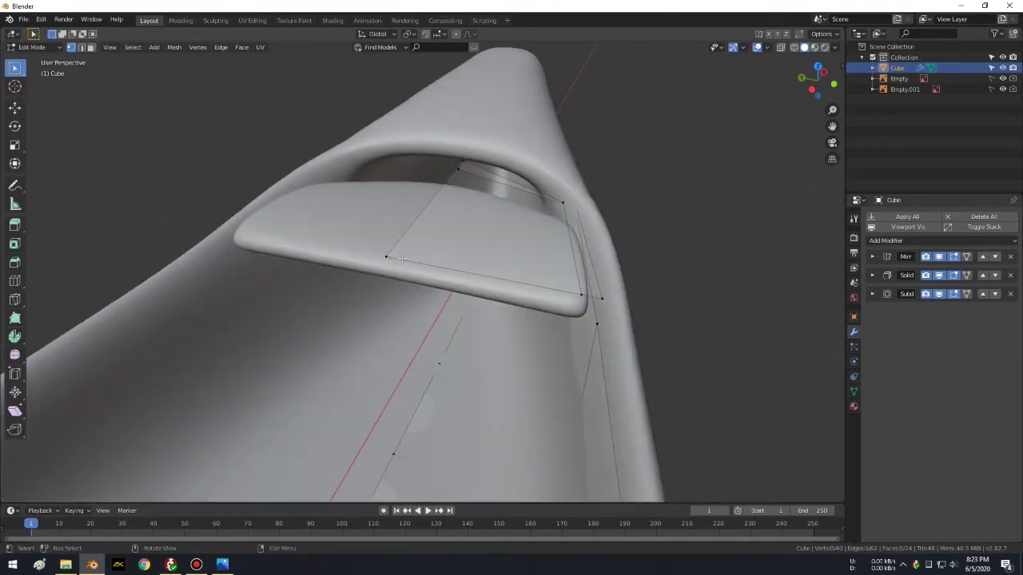
key(l)
middle_drag(522, 226, 584, 210)
Step: Adjust the bench's height by moving it along the Z axis
key(g)
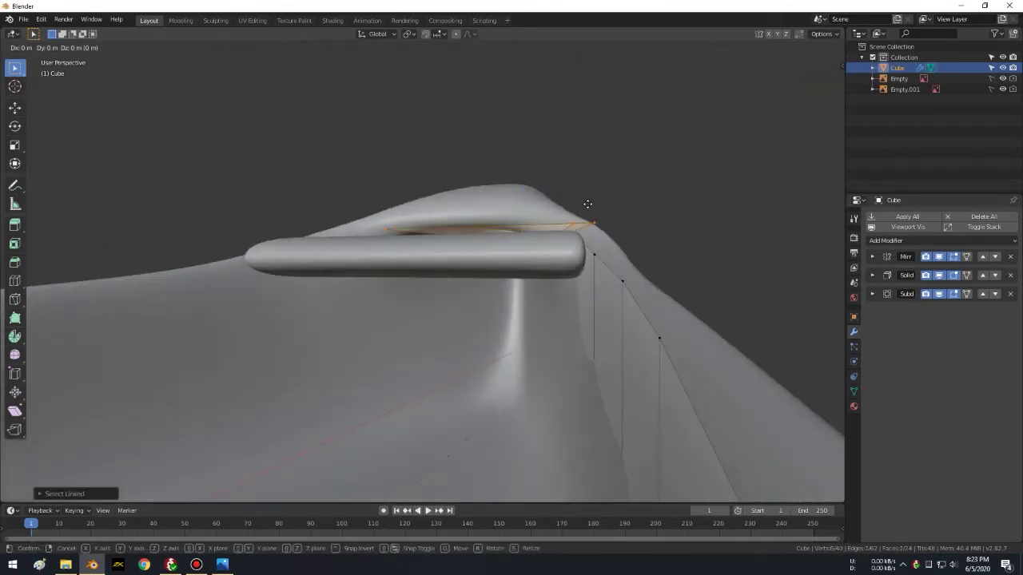
key(z)
click(607, 260)
mouse_move(616, 262)
middle_down()
mouse_move(387, 299)
mouse_move(619, 265)
middle_up()
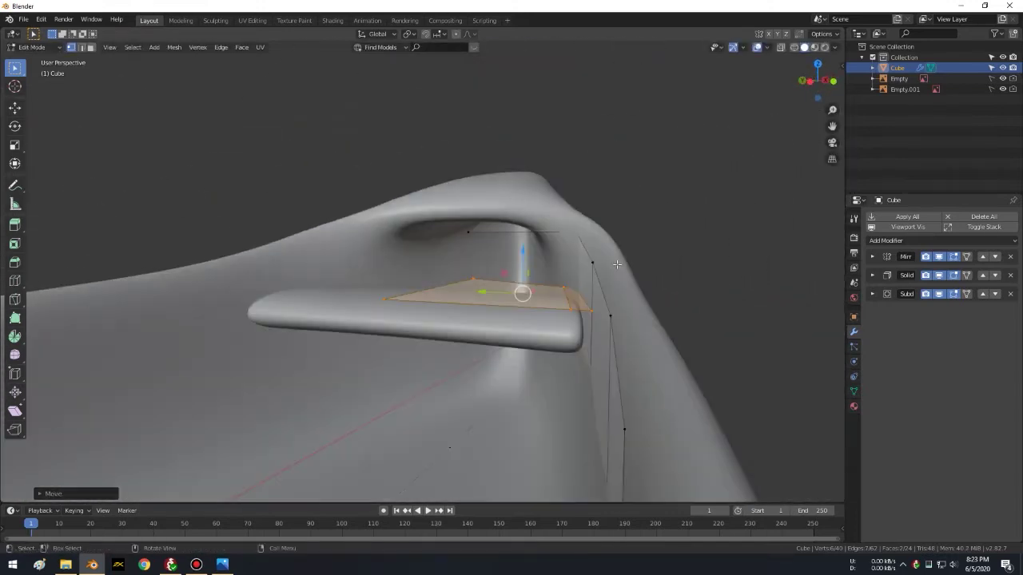
key(g)
key(z)
click(619, 266)
Step: Widen the bench along Y, then view the whole canoe in Object Mode
mouse_move(599, 245)
middle_down()
mouse_move(561, 233)
mouse_move(581, 243)
middle_up()
key(y)
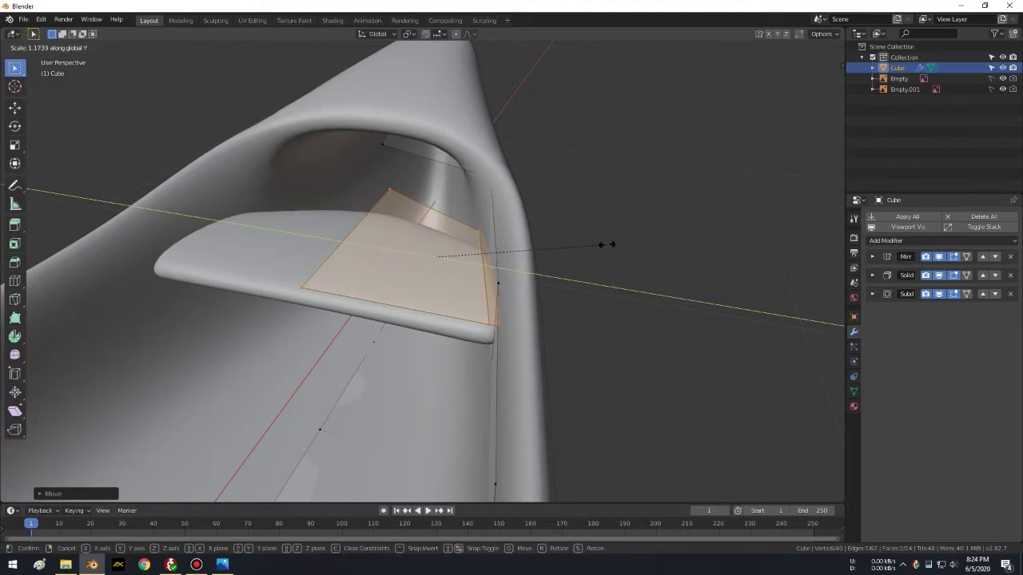
click(615, 244)
scroll(583, 228, down, 3)
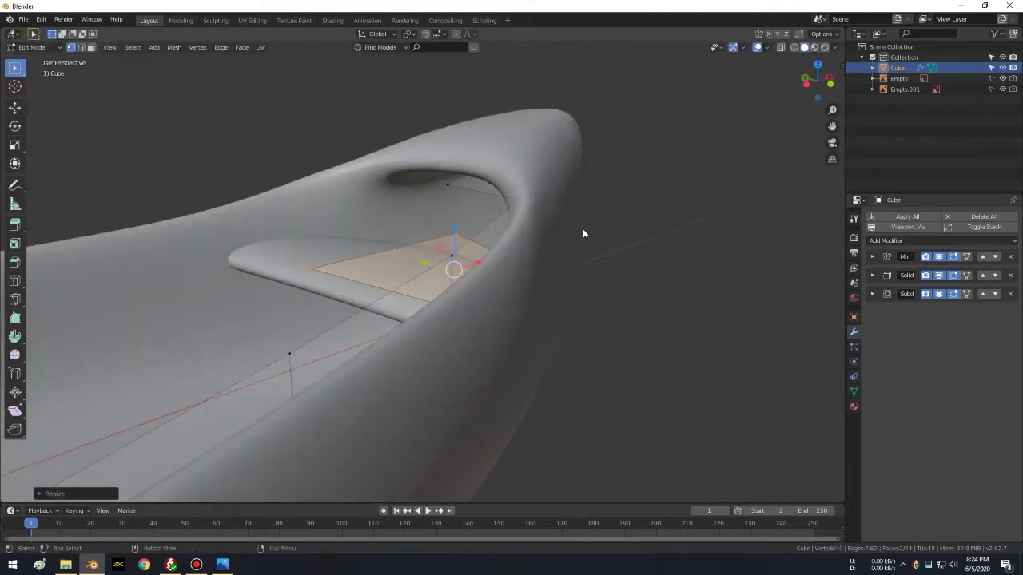
key(Tab)
scroll(568, 235, down, 2)
mouse_move(541, 246)
middle_down()
mouse_move(361, 178)
mouse_move(269, 292)
mouse_move(374, 264)
mouse_move(302, 185)
mouse_move(383, 240)
mouse_move(489, 283)
mouse_move(603, 312)
middle_up()
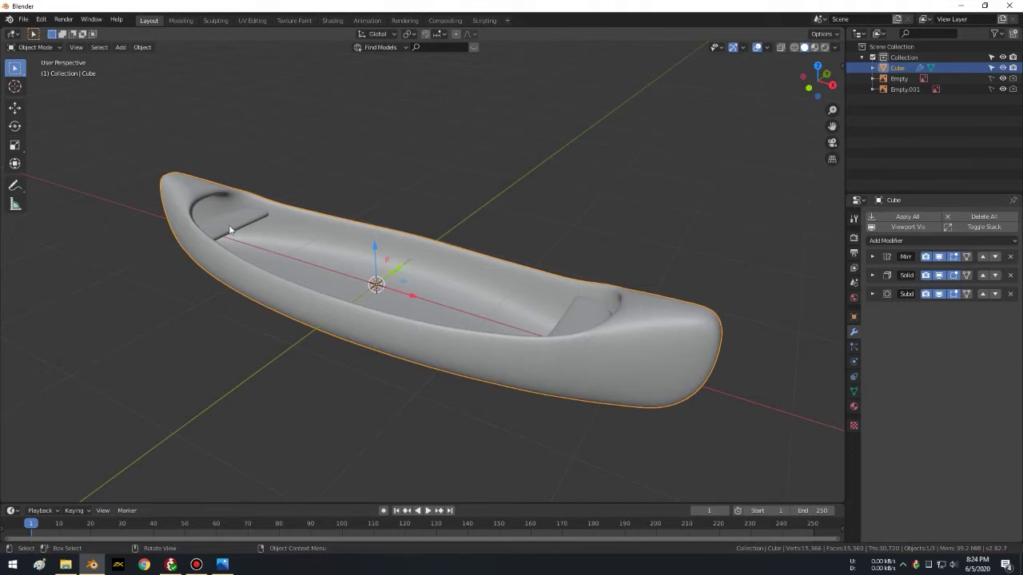
Step: Enter Edit Mode in see-through top view over the blueprint bow
middle_drag(296, 190, 342, 208)
key(Tab)
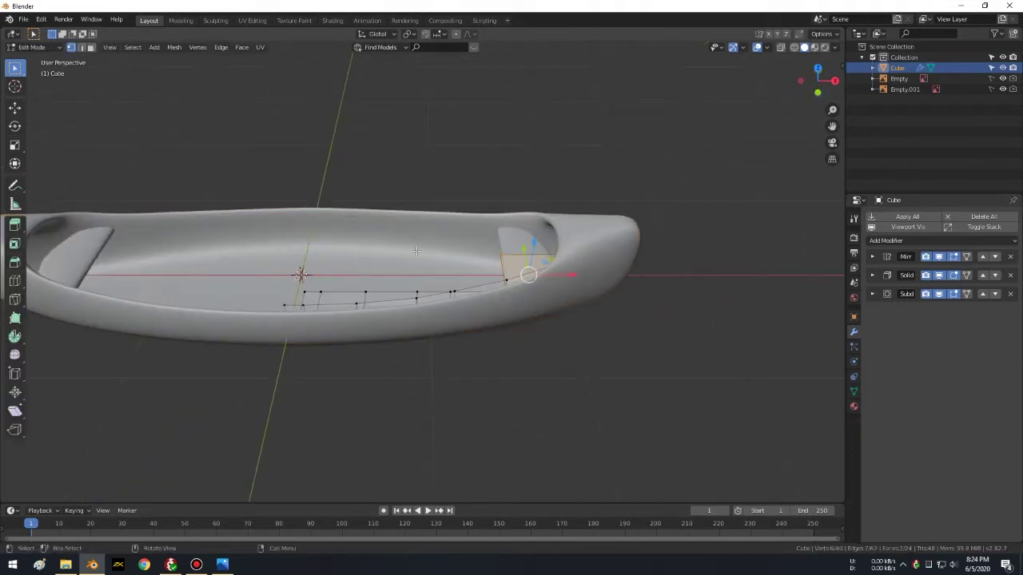
key(KP_7)
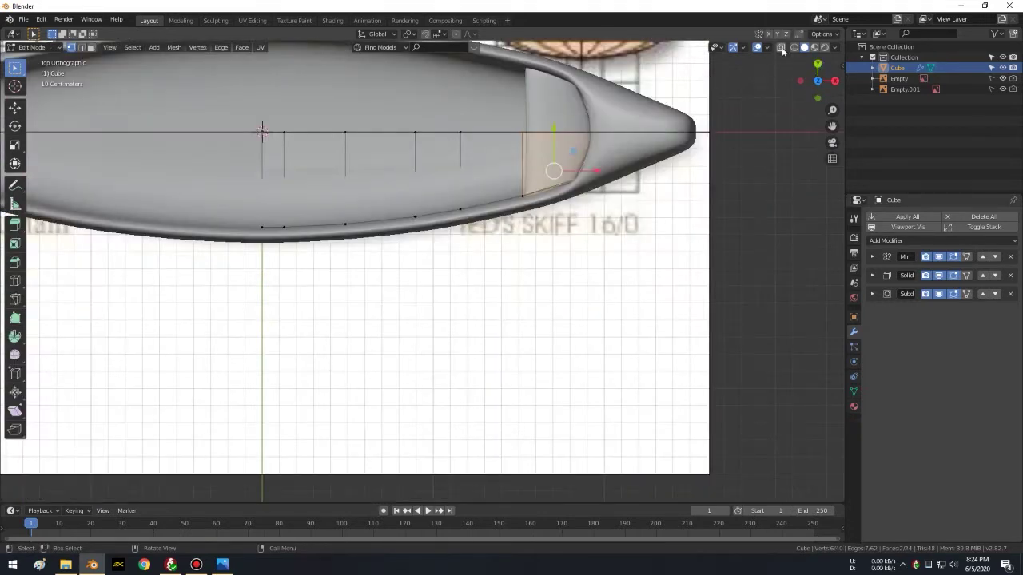
click(780, 47)
shift+middle_drag(605, 91, 628, 183)
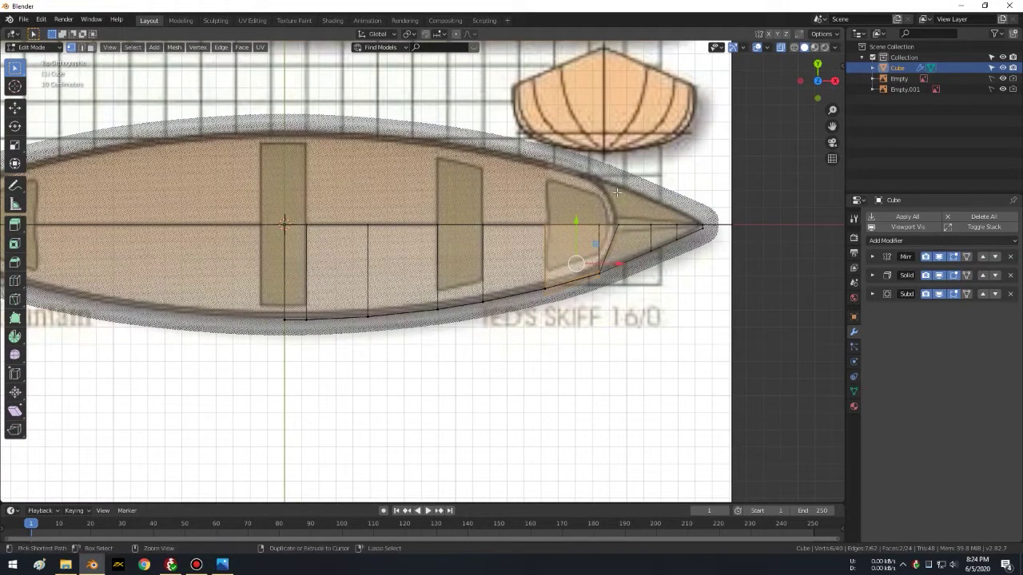
Step: Save the canoe over boat tutorial.blend in the Blender Saves folder
key(ctrl+s)
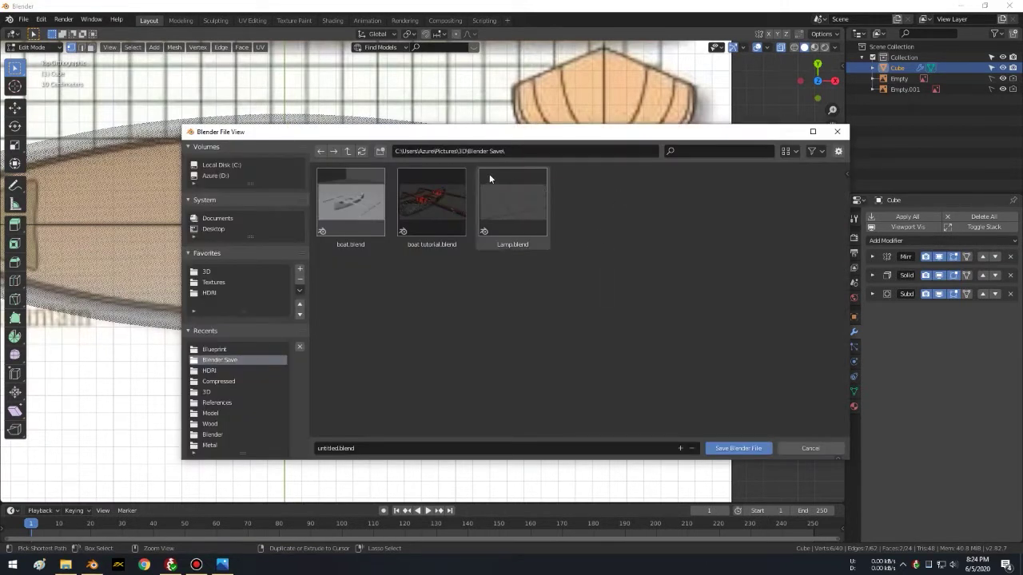
click(419, 213)
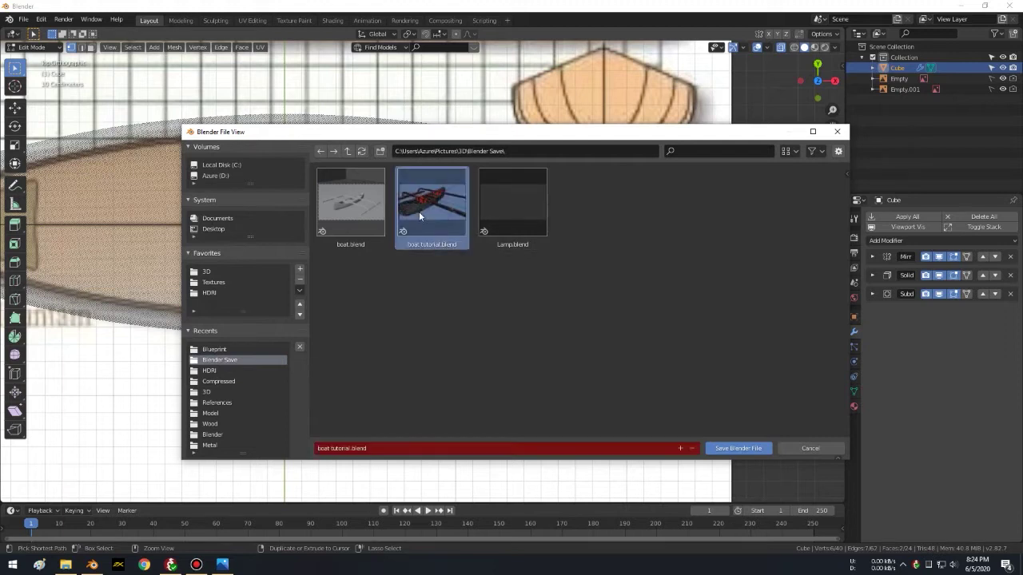
click(757, 449)
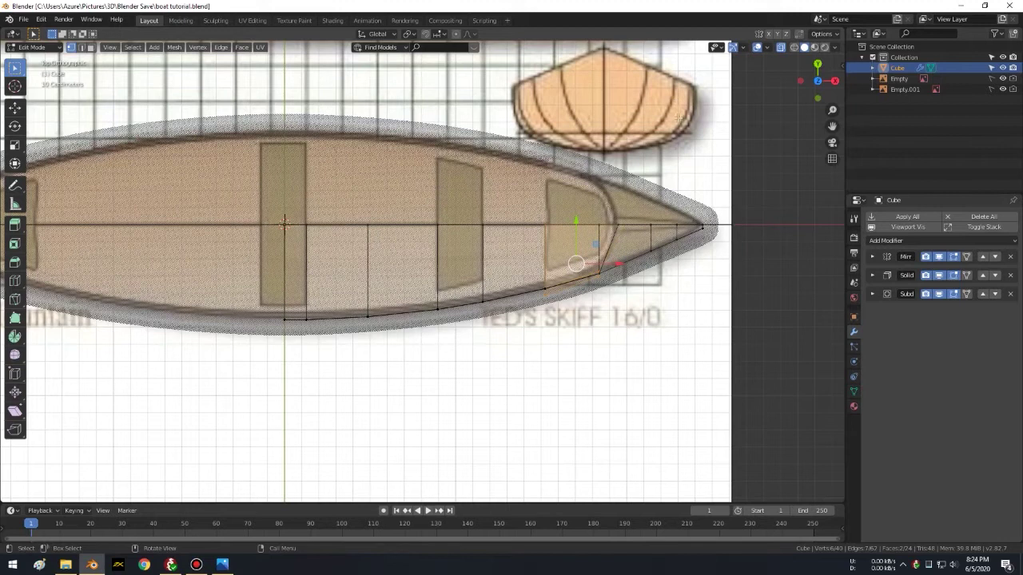
Step: Duplicate a hull floor face in face mode and lift the copy upward for the new bench
click(91, 48)
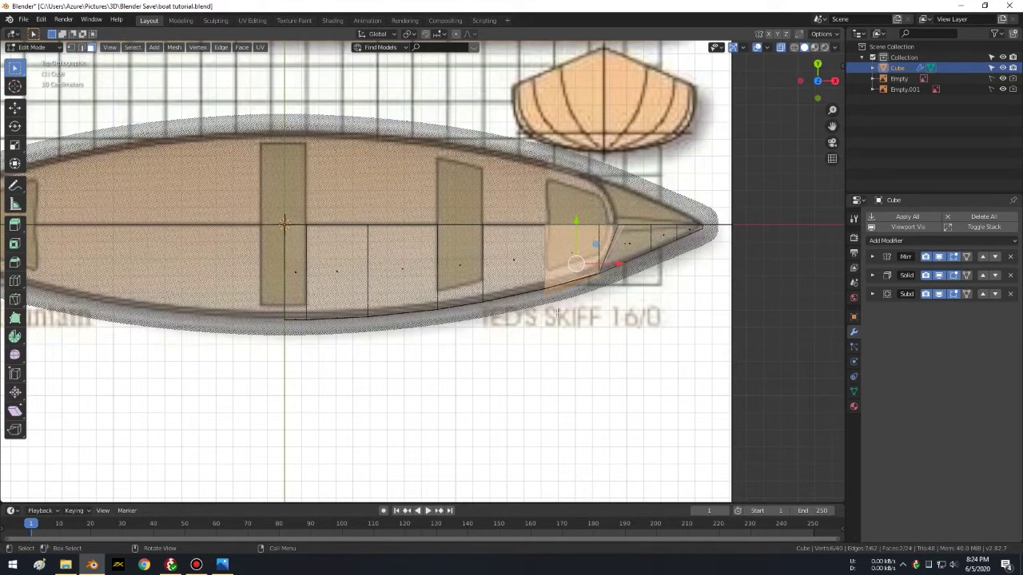
click(548, 325)
middle_drag(548, 325, 441, 326)
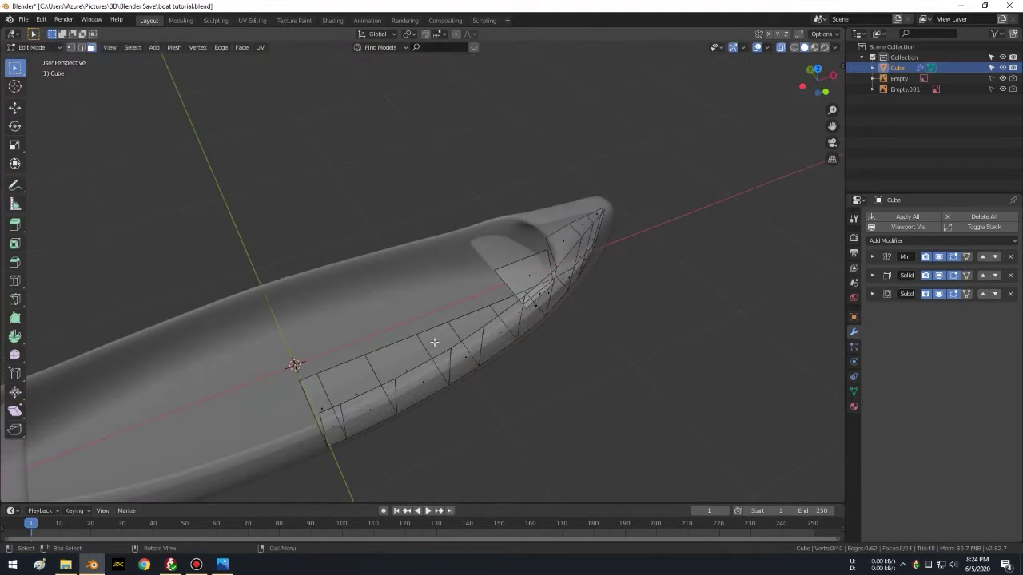
click(433, 342)
key(shift+d)
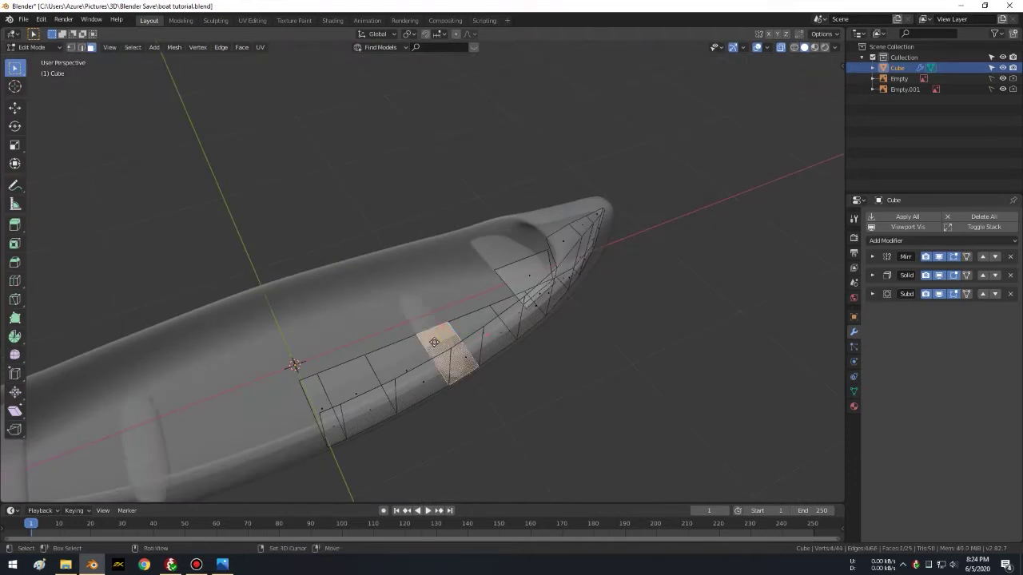
key(z)
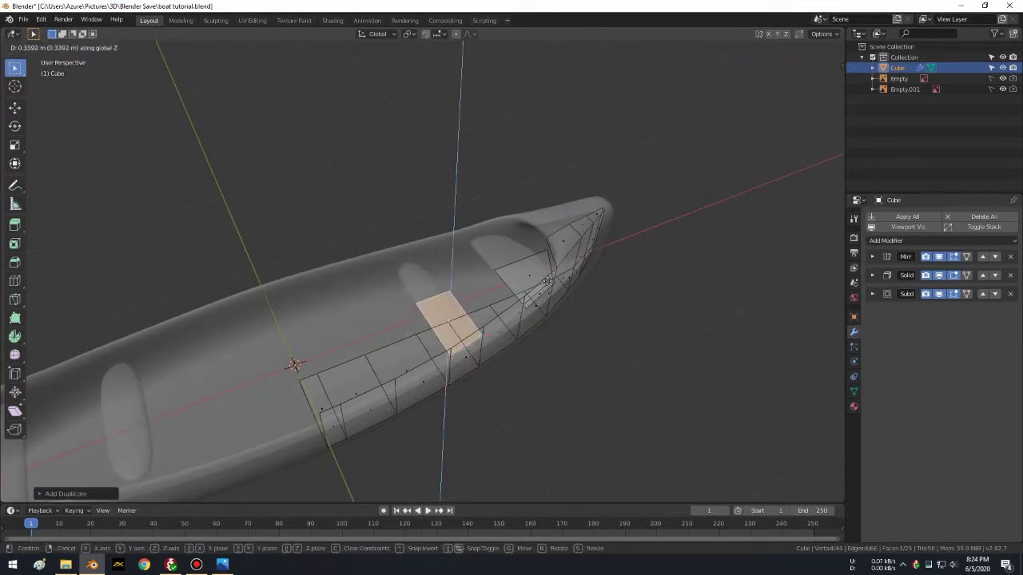
click(542, 321)
Step: In front view, move the bench face vertically to match the blueprint height
key(KP_1)
scroll(570, 298, up, 3)
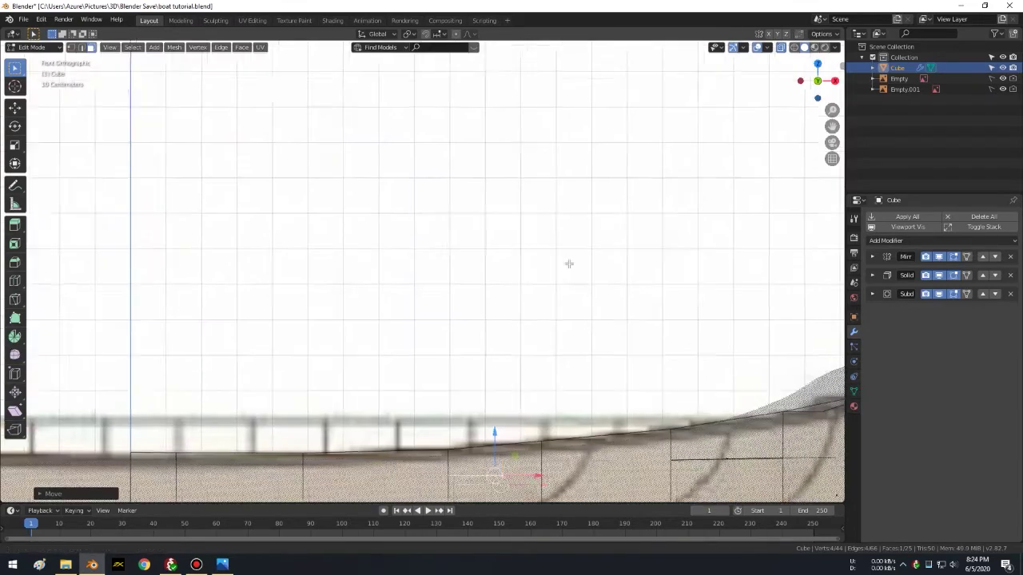
shift+middle_drag(570, 298, 508, 114)
key(g)
key(z)
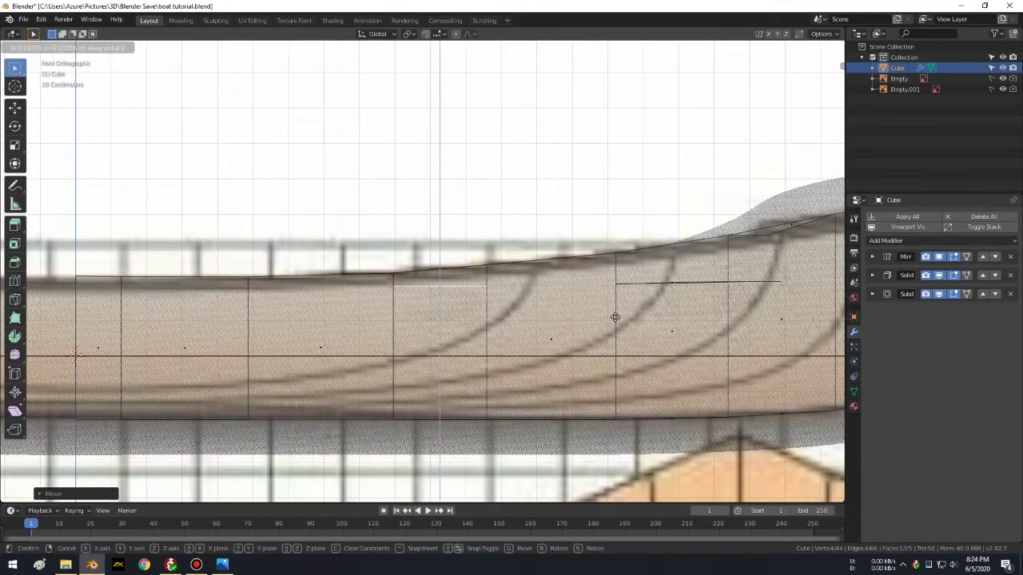
click(615, 318)
Step: Add an edge loop across the hull through the new bench
middle_drag(615, 318, 519, 300)
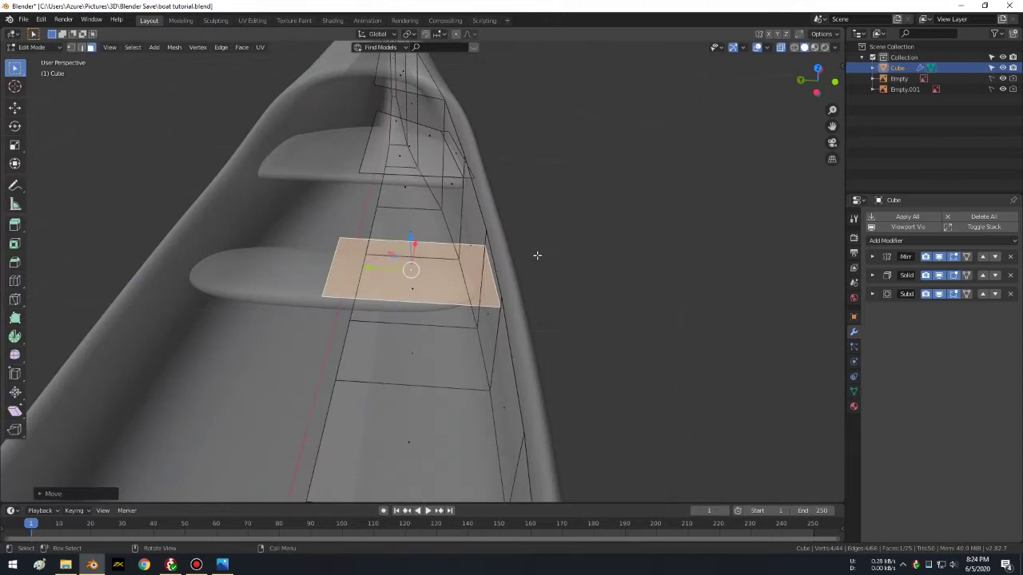
scroll(519, 300, up, 2)
middle_drag(616, 279, 586, 200)
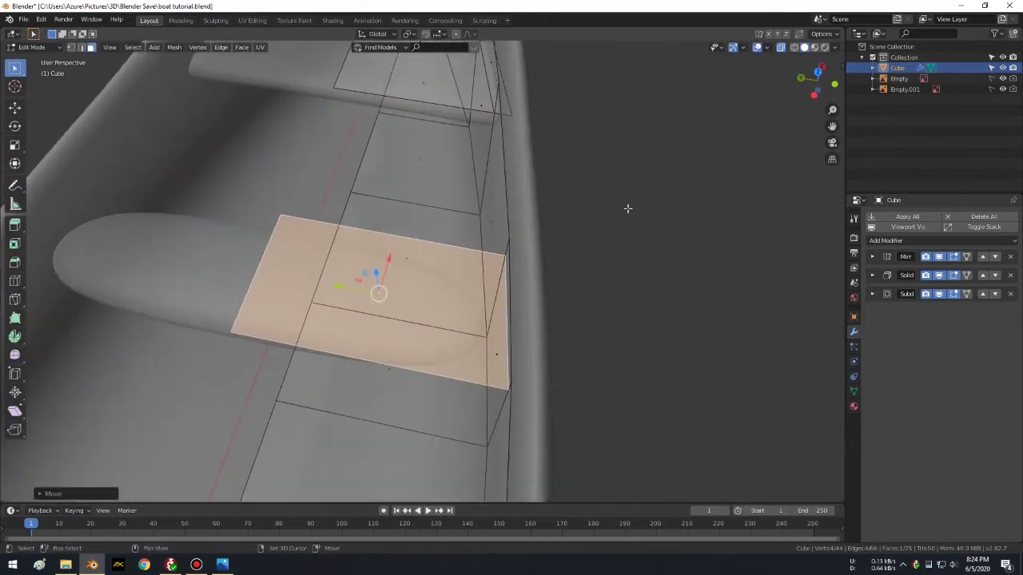
click(628, 226)
scroll(628, 226, up, 2)
middle_drag(512, 220, 428, 237)
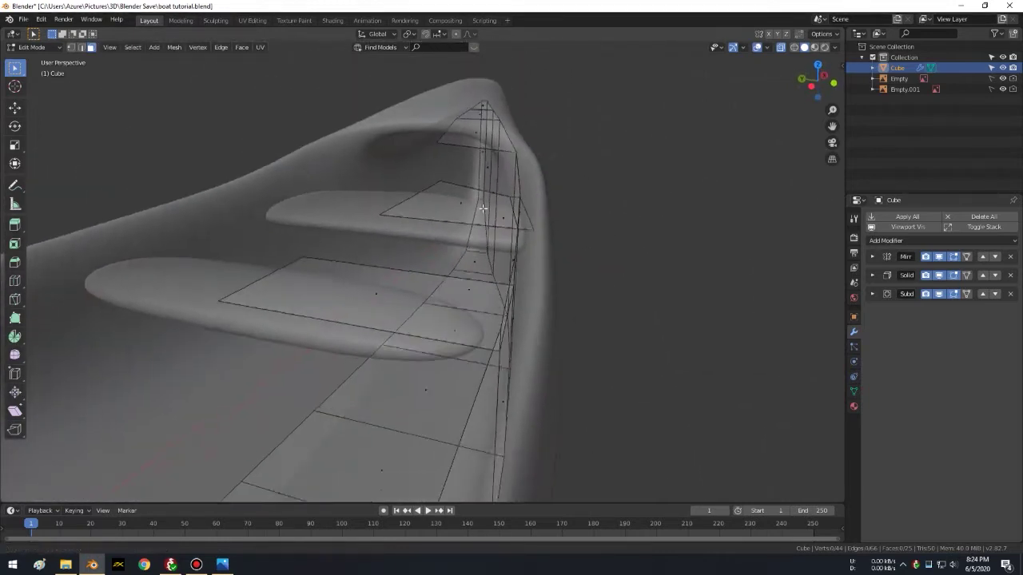
key(ctrl+r)
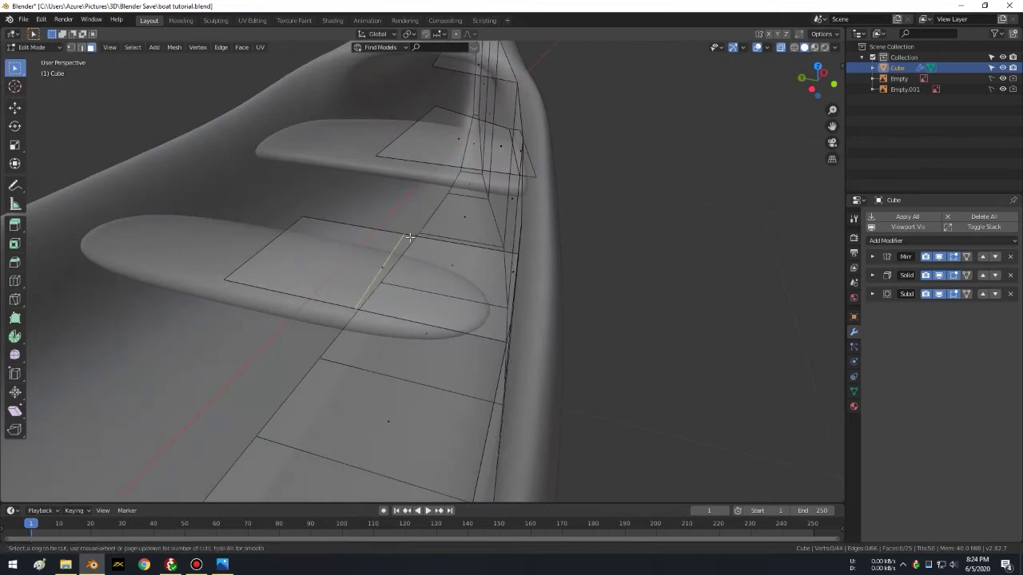
click(389, 242)
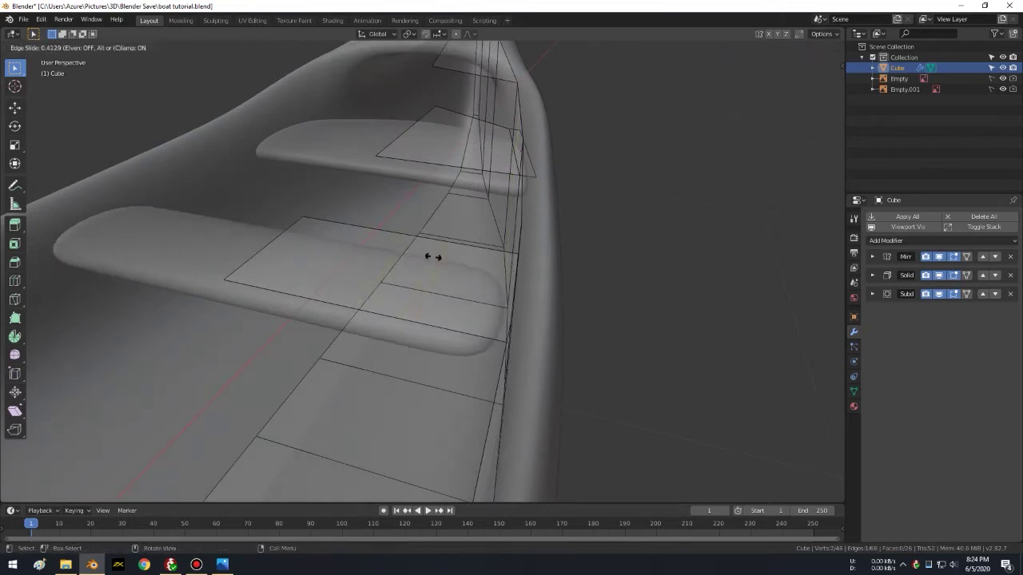
click(486, 276)
Step: Select the linked bench piece and widen it along Y to the hull walls
middle_drag(489, 279, 507, 296)
click(667, 242)
key(l)
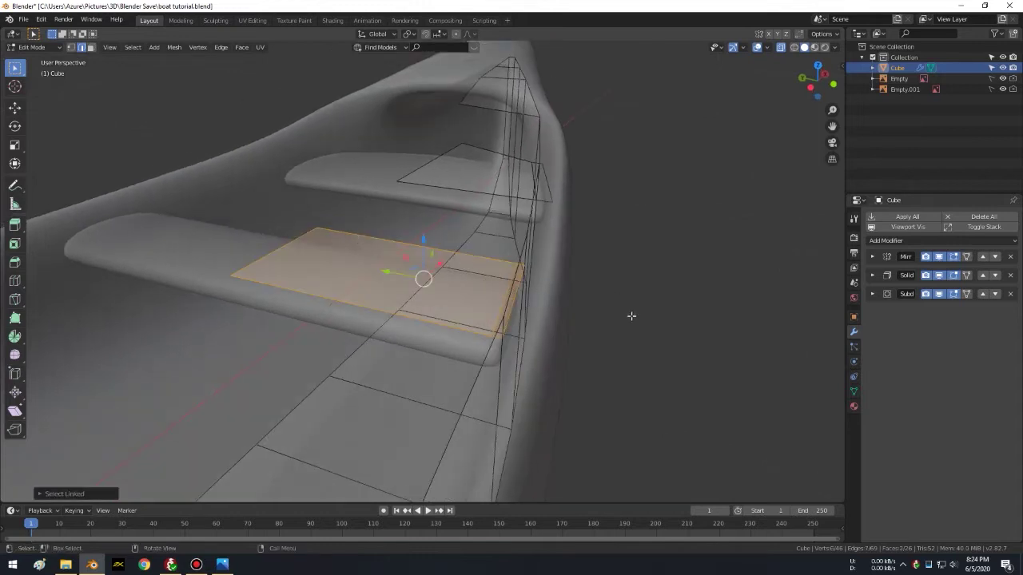
key(s)
key(y)
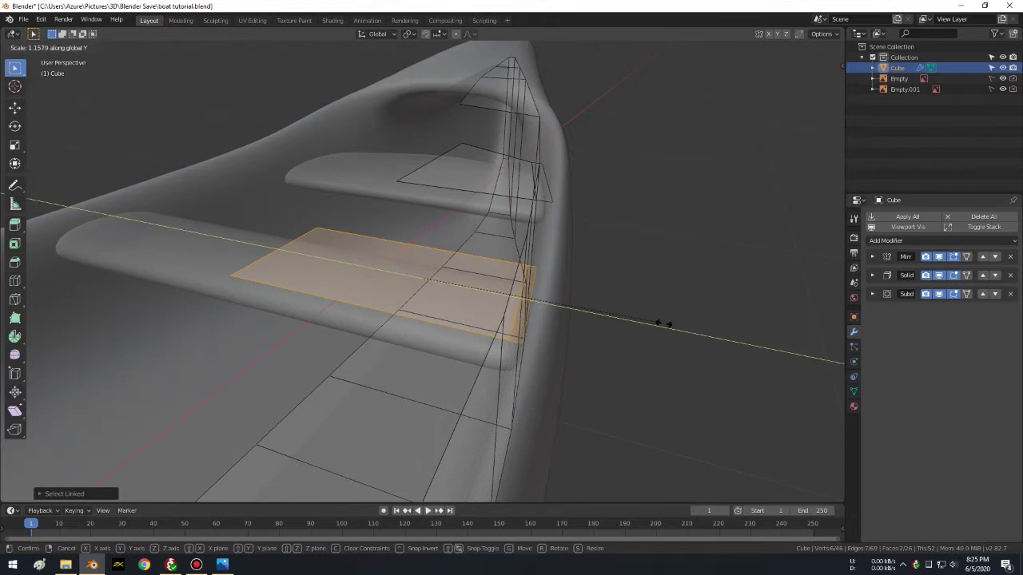
click(691, 331)
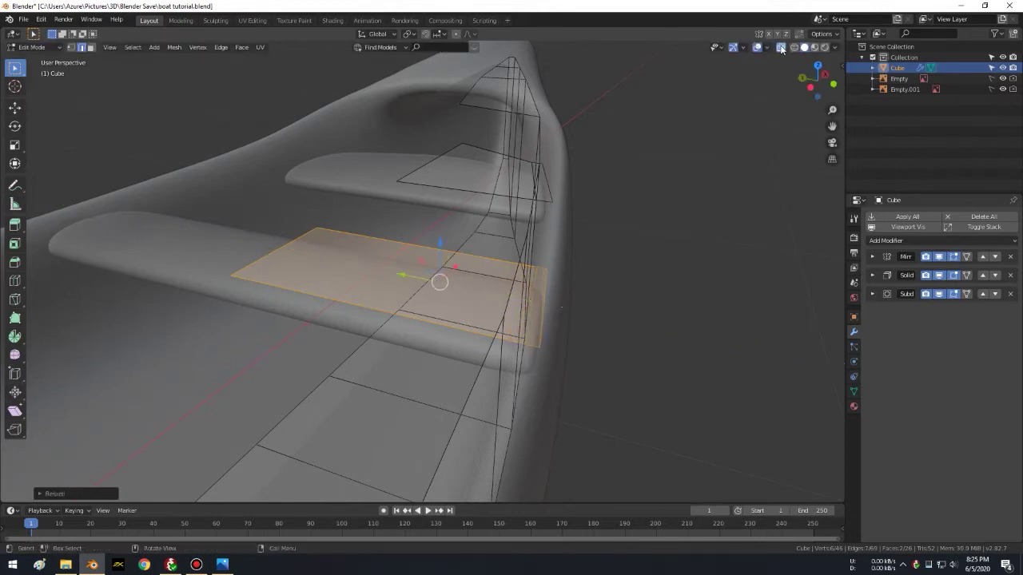
Step: Turn off X-ray and return to Object Mode to review the wider bench
click(781, 48)
mouse_move(578, 259)
middle_down()
mouse_move(570, 217)
mouse_move(579, 258)
middle_up()
key(Tab)
scroll(547, 292, down, 3)
mouse_move(547, 292)
middle_down()
mouse_move(379, 324)
mouse_move(296, 223)
mouse_move(559, 283)
middle_up()
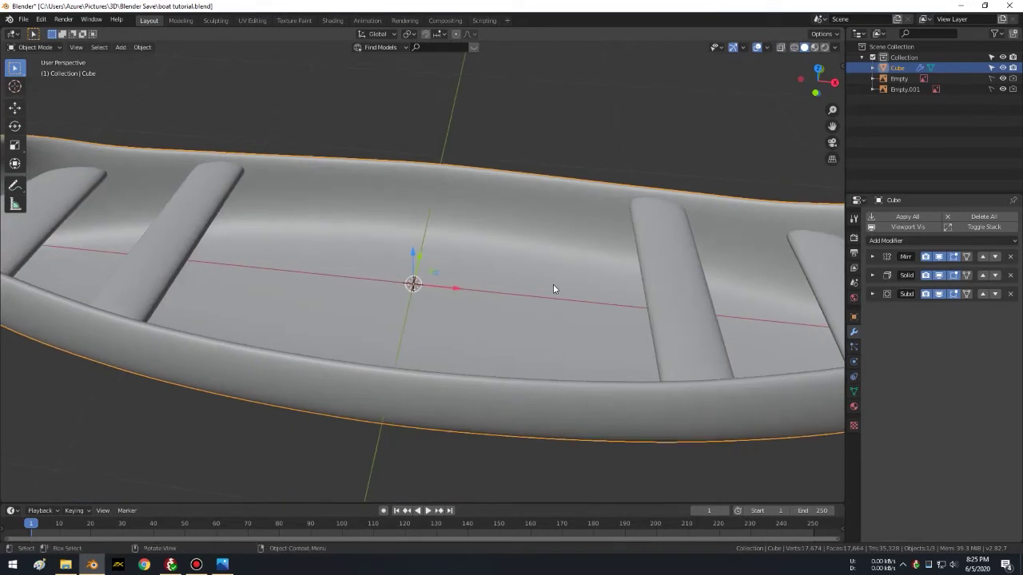
Step: In Edit Mode, select a hull floor face and extrude it upward as a new seat
key(KP_7)
click(782, 47)
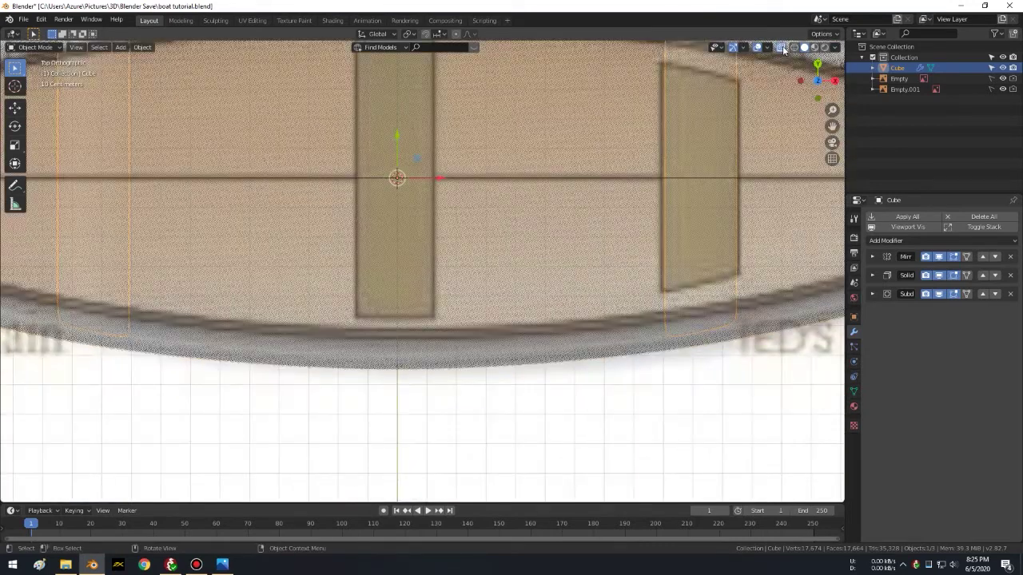
click(782, 48)
key(Tab)
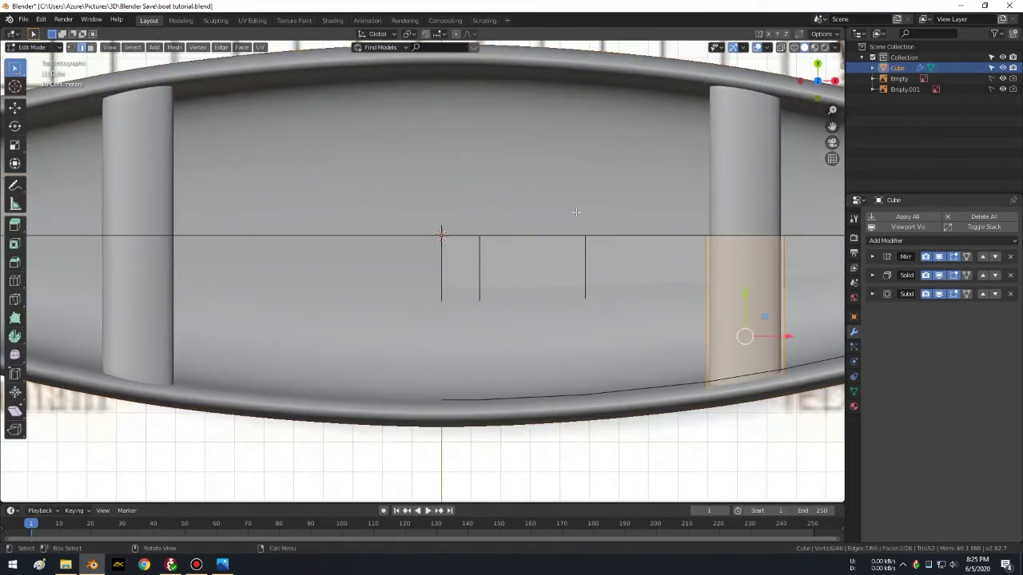
key(shift)
shift+middle_drag(599, 120, 573, 162)
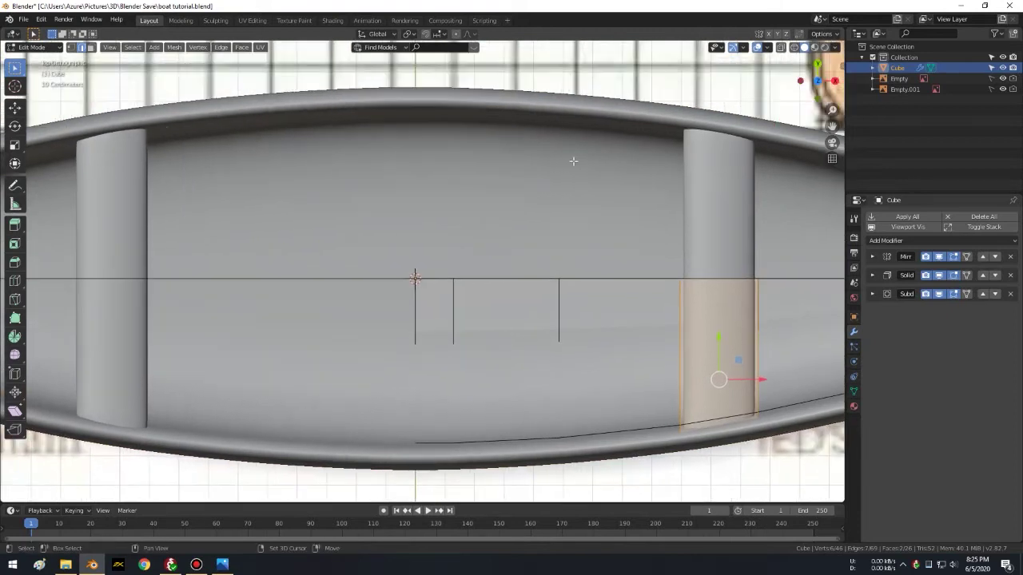
click(582, 68)
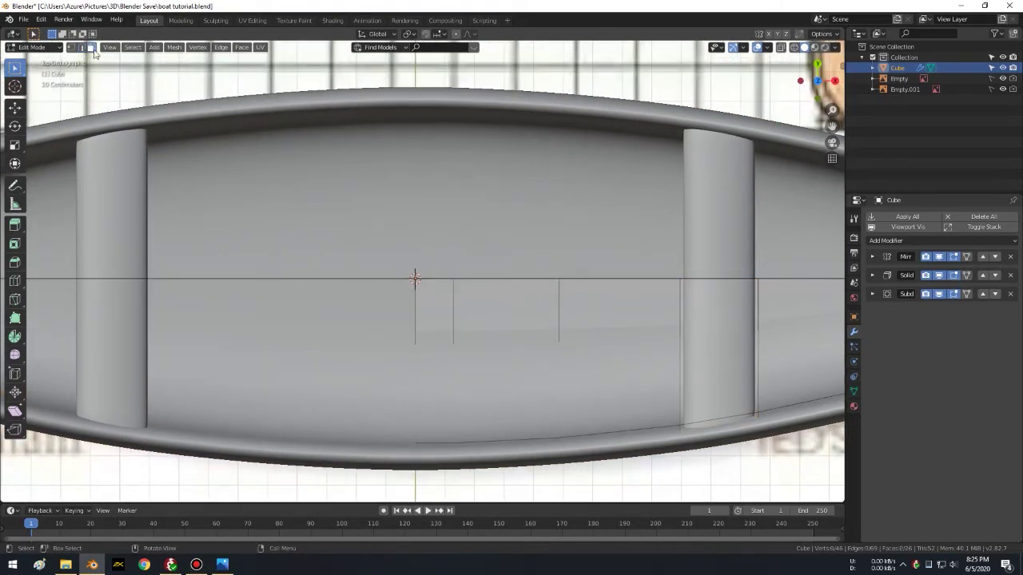
click(430, 329)
middle_drag(430, 330, 472, 292)
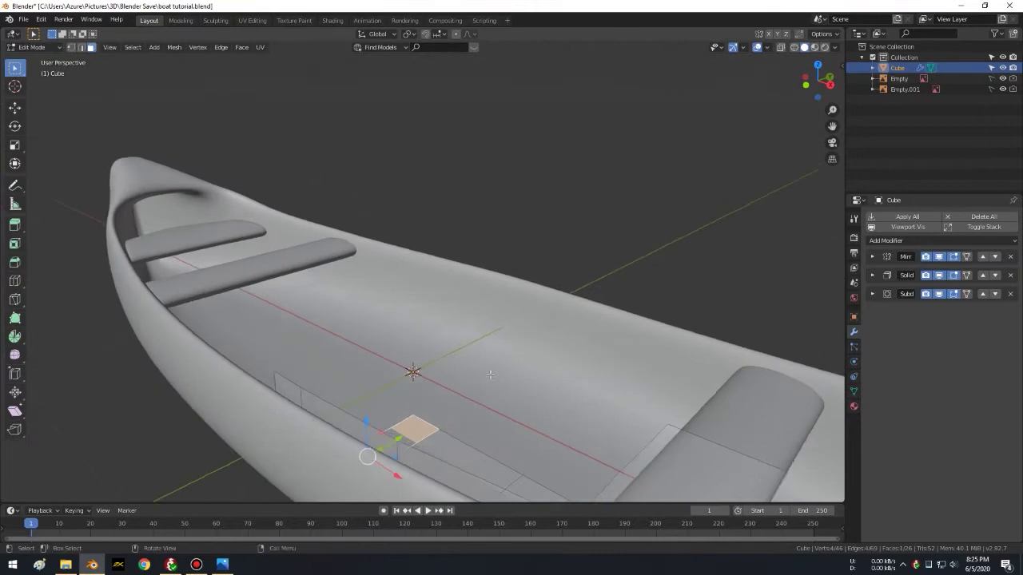
key(e)
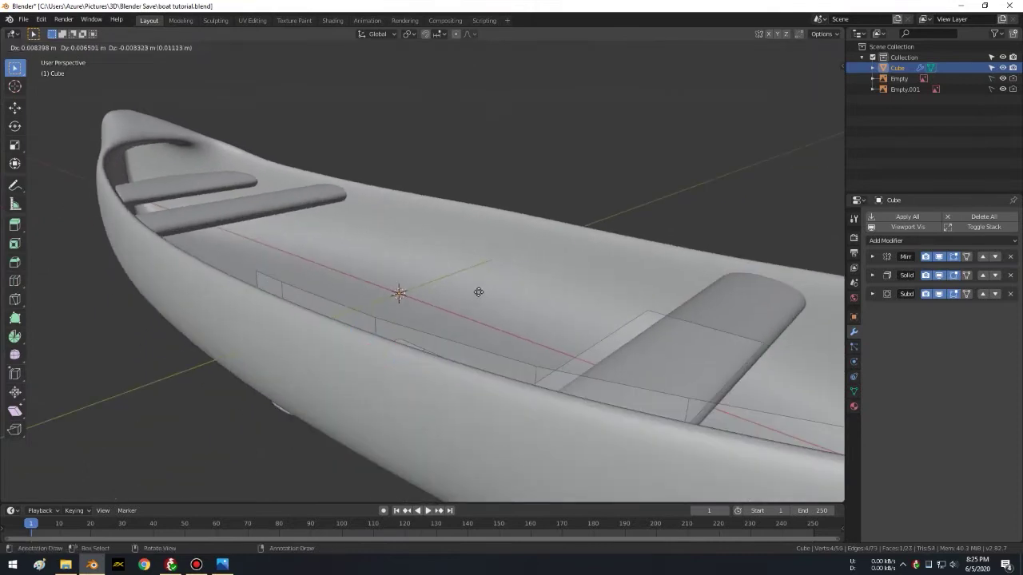
click(504, 187)
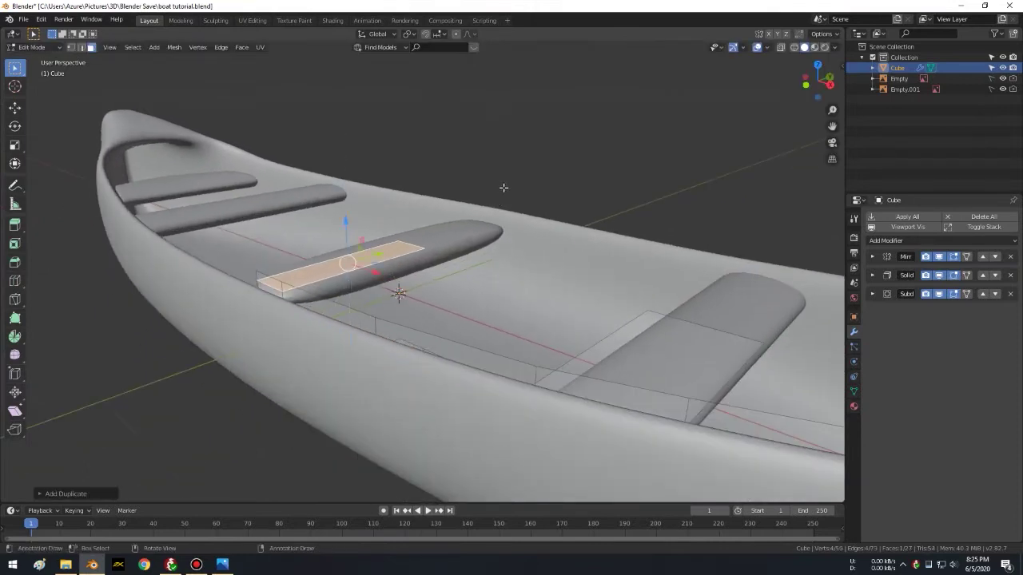
Step: Check the raised seat against the blueprint in side view with X-ray
key(KP_1)
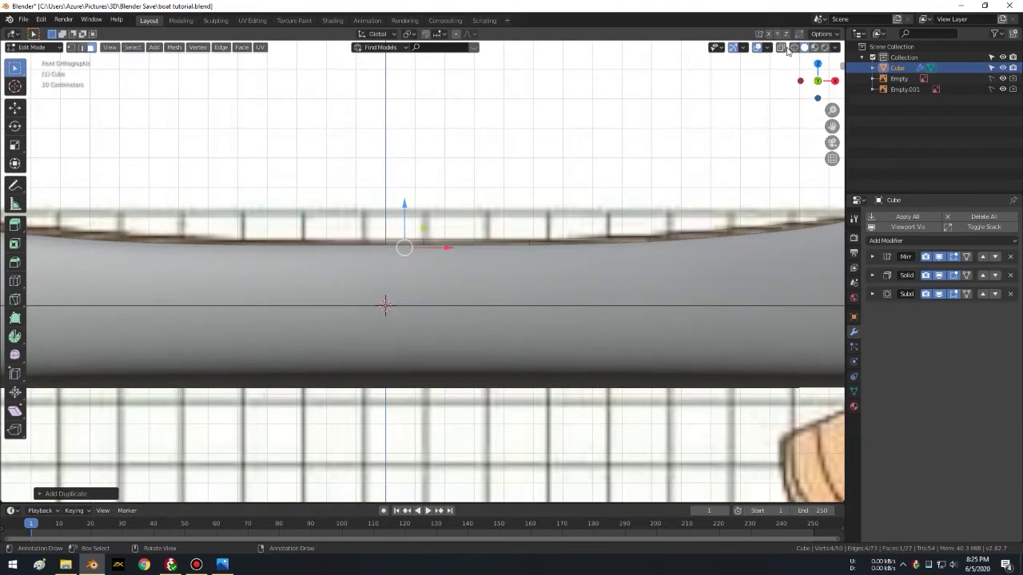
click(781, 47)
mouse_move(619, 241)
middle_down()
mouse_move(468, 235)
mouse_move(468, 223)
middle_up()
click(783, 49)
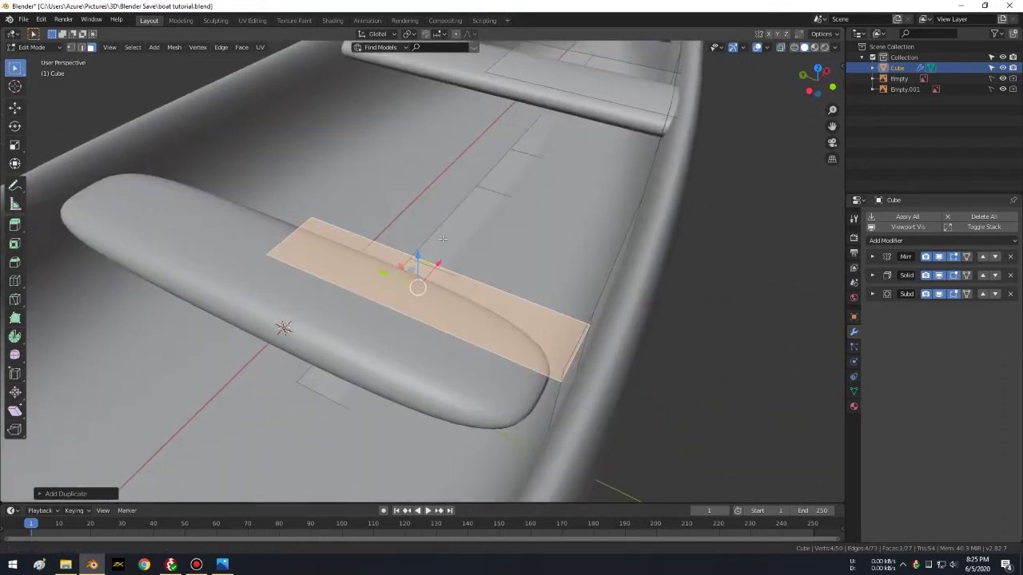
Step: Add an edge loop across the new seat
middle_drag(480, 264, 385, 251)
key(ctrl+r)
click(407, 260)
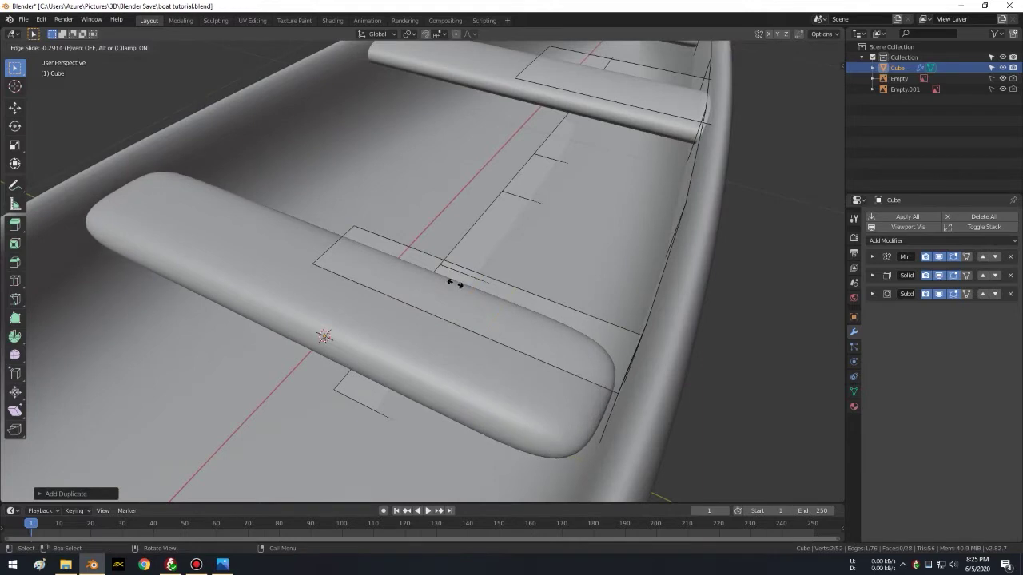
click(541, 315)
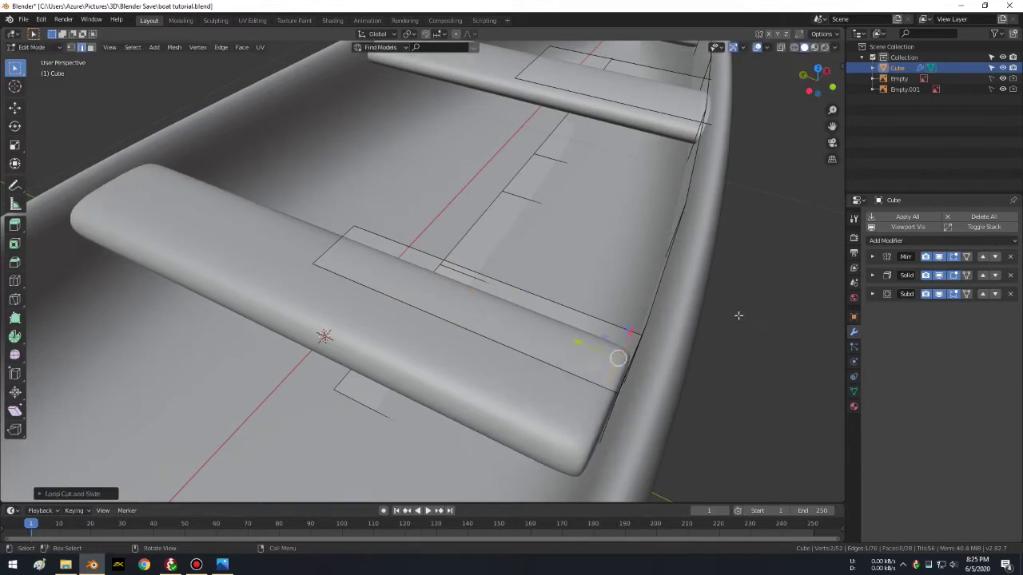
Step: Select the linked seat piece and narrow it along Y
click(738, 316)
key(l)
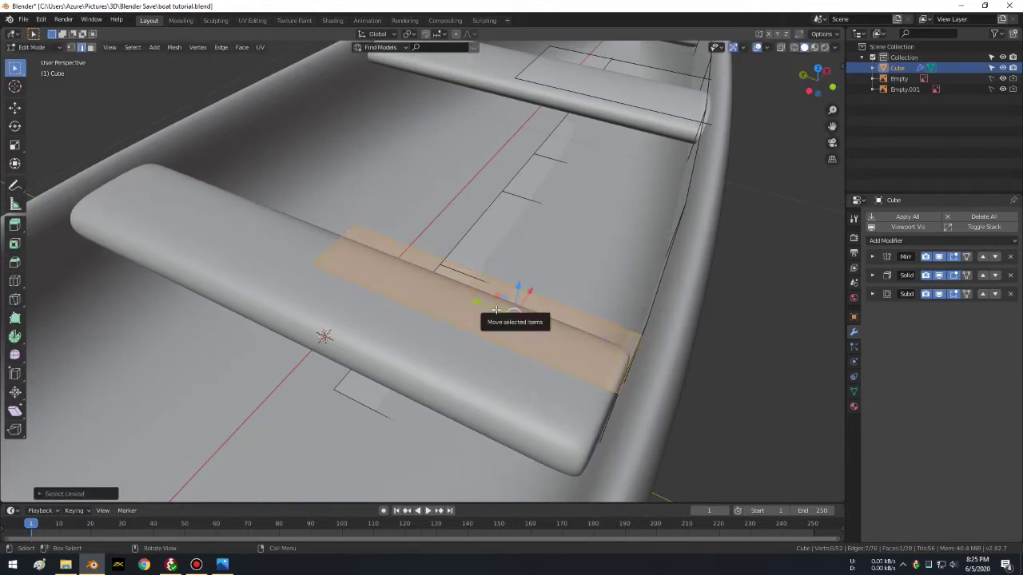
key(s)
key(y)
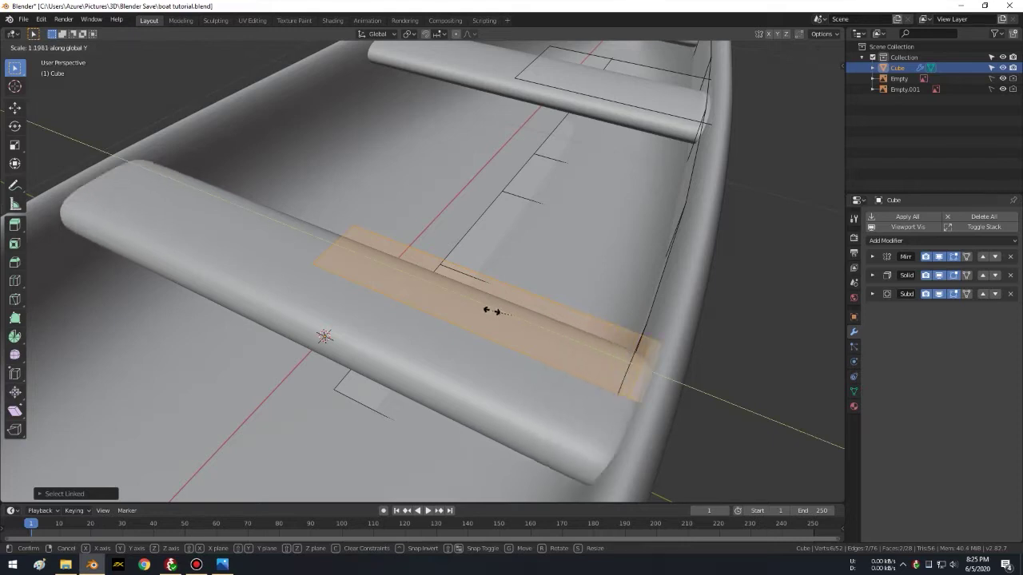
click(491, 311)
Step: Add a lengthwise edge loop slid close to the seat's edge to keep it crisp
middle_drag(492, 310, 394, 213)
key(ctrl+r)
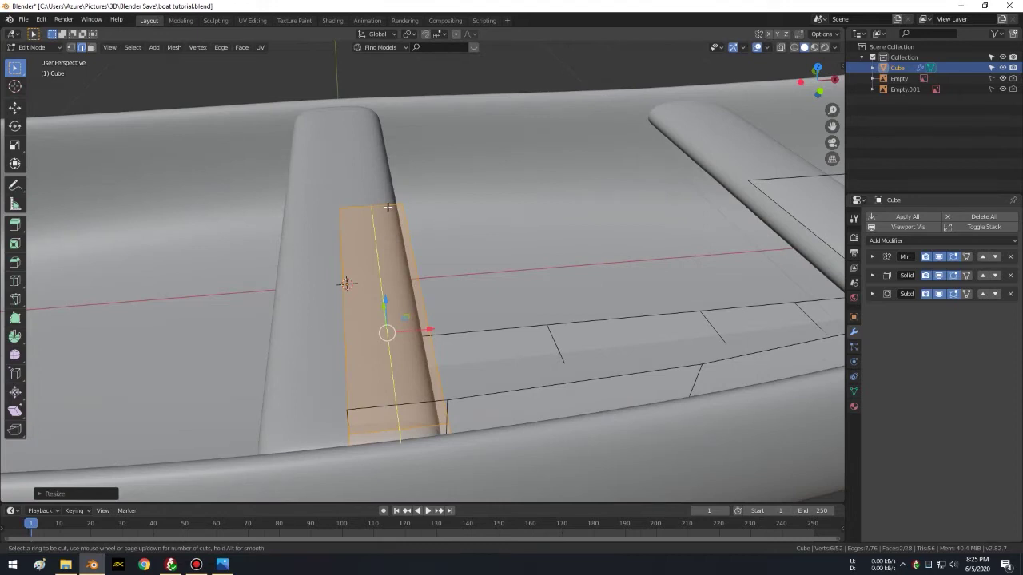
click(387, 207)
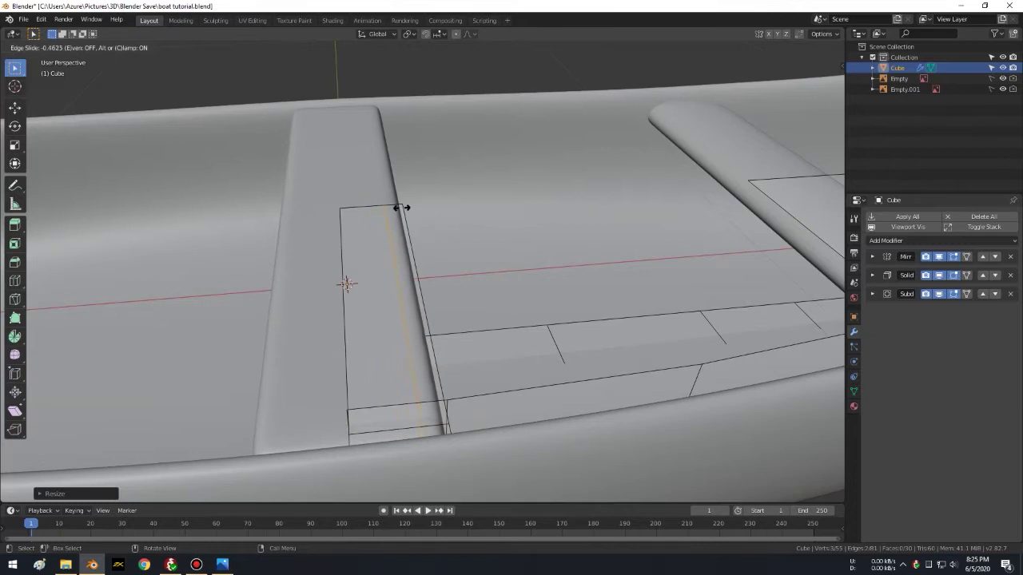
click(406, 208)
mouse_move(406, 208)
middle_down()
mouse_move(389, 236)
mouse_move(481, 137)
middle_up()
shift+middle_drag(530, 183, 483, 177)
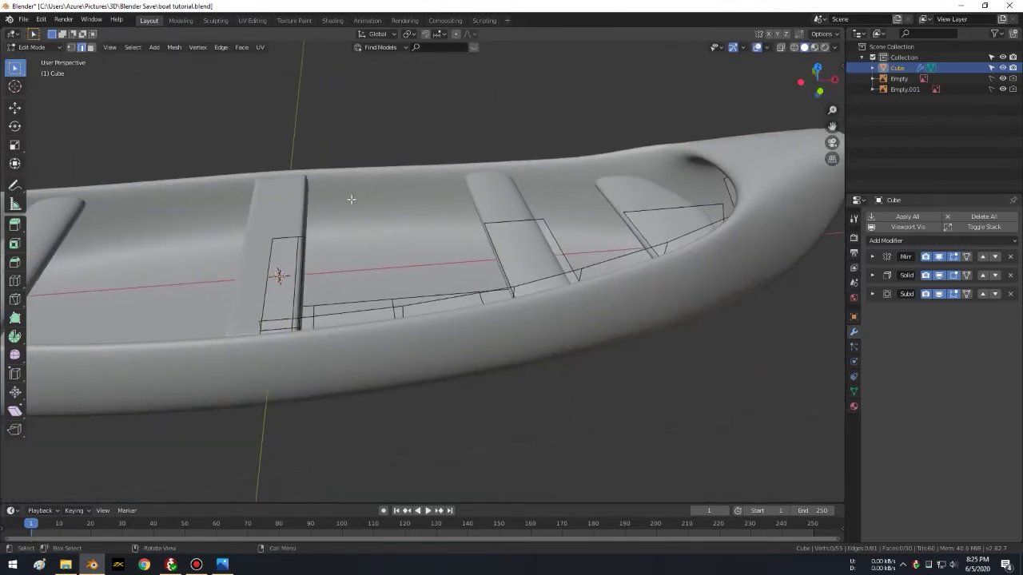
Step: Select the seat pieces and move them vertically to the side-view blueprint's seat height
mouse_move(248, 165)
middle_down()
mouse_move(308, 151)
mouse_move(280, 287)
middle_up()
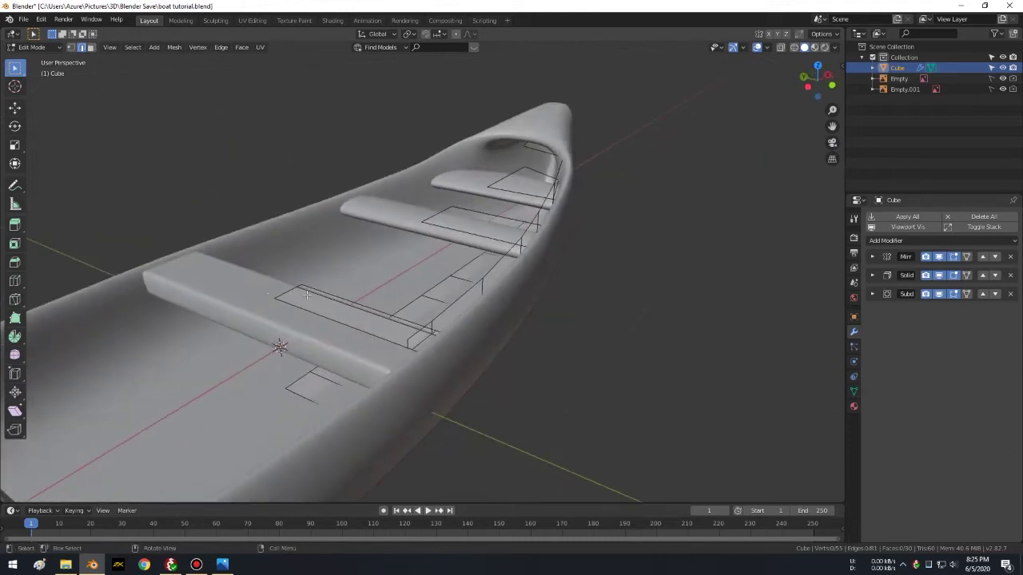
middle_drag(306, 294, 300, 279)
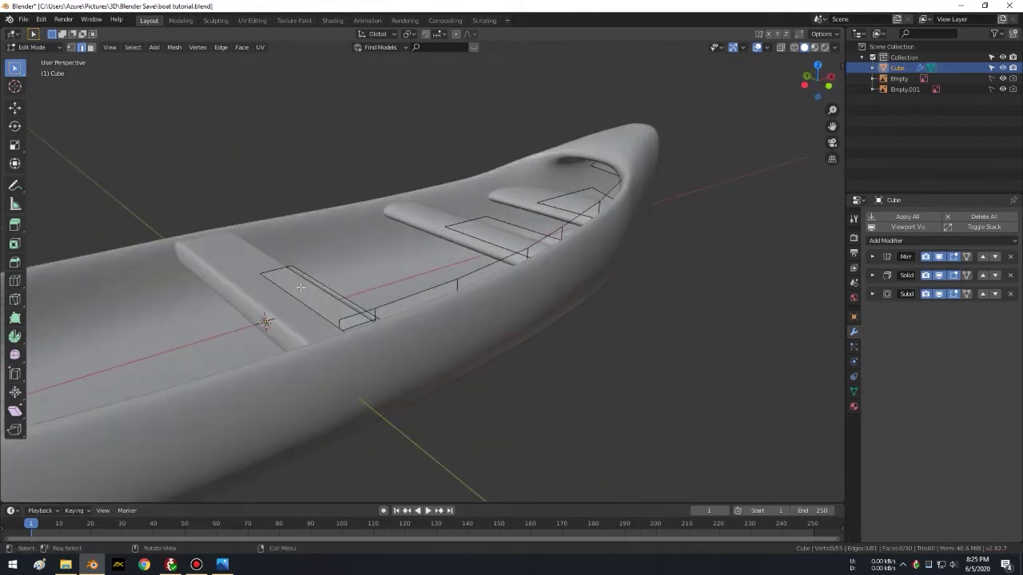
key(l)
key(l)
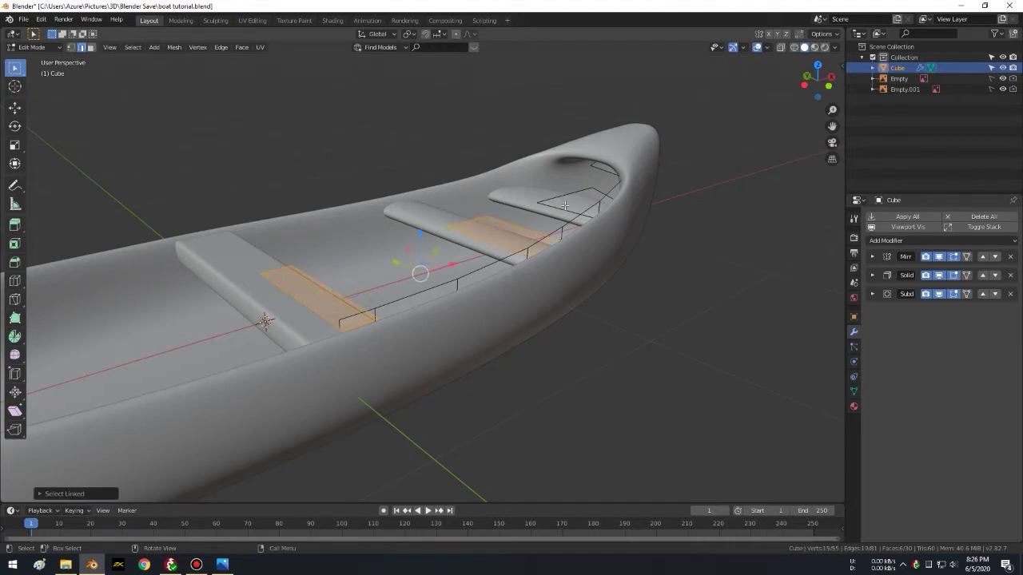
key(KP_1)
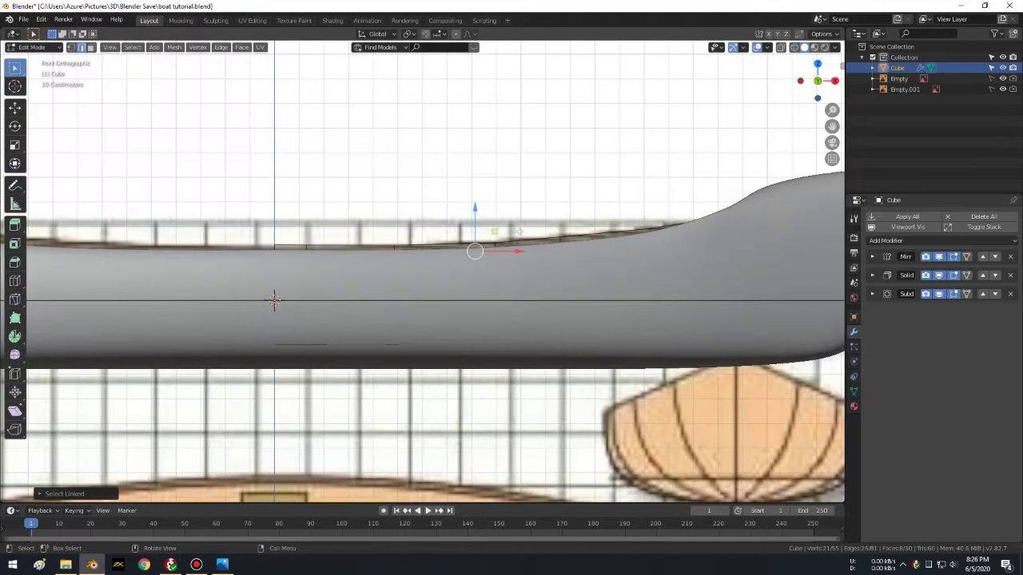
click(781, 47)
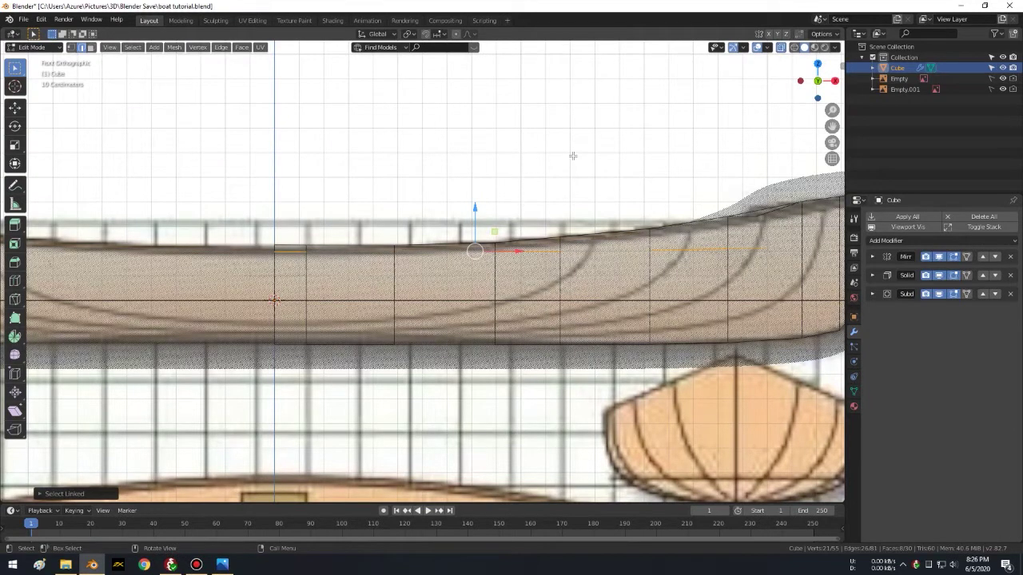
key(g)
key(z)
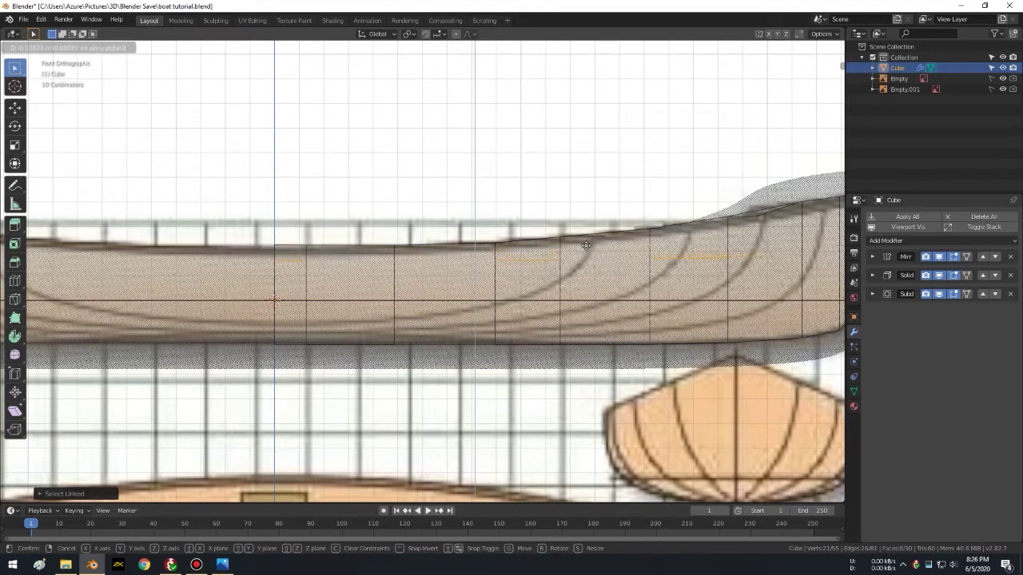
click(592, 292)
Step: Turn off X-ray, return to Object Mode and save boat tutorial.blend
drag(815, 84, 791, 54)
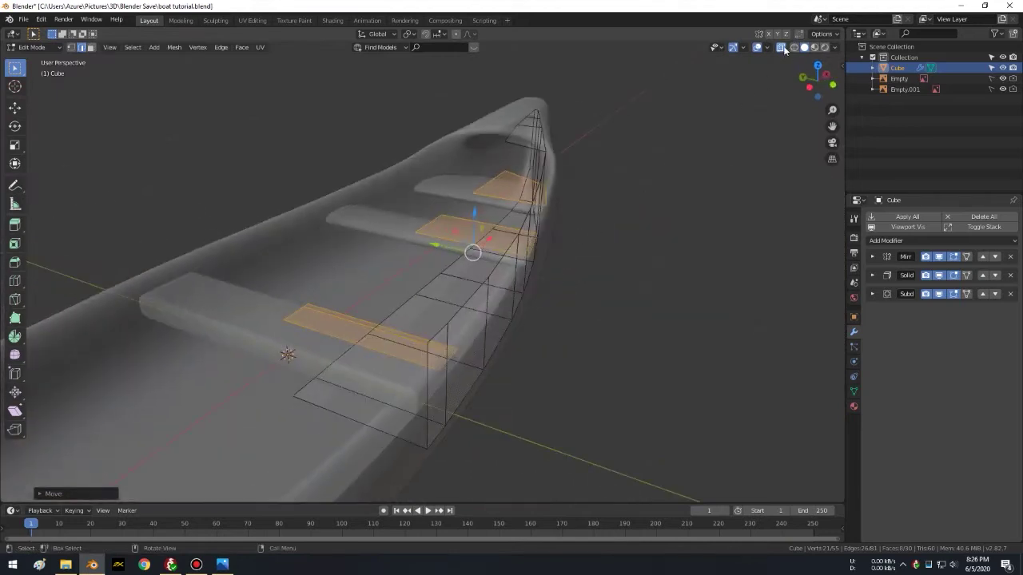
click(780, 47)
key(Tab)
mouse_move(624, 234)
middle_down()
mouse_move(597, 254)
mouse_move(372, 219)
mouse_move(292, 248)
mouse_move(596, 212)
middle_up()
scroll(595, 263, up, 3)
scroll(593, 277, down, 4)
ctrl+middle_drag(368, 238, 486, 239)
key(ctrl+s)
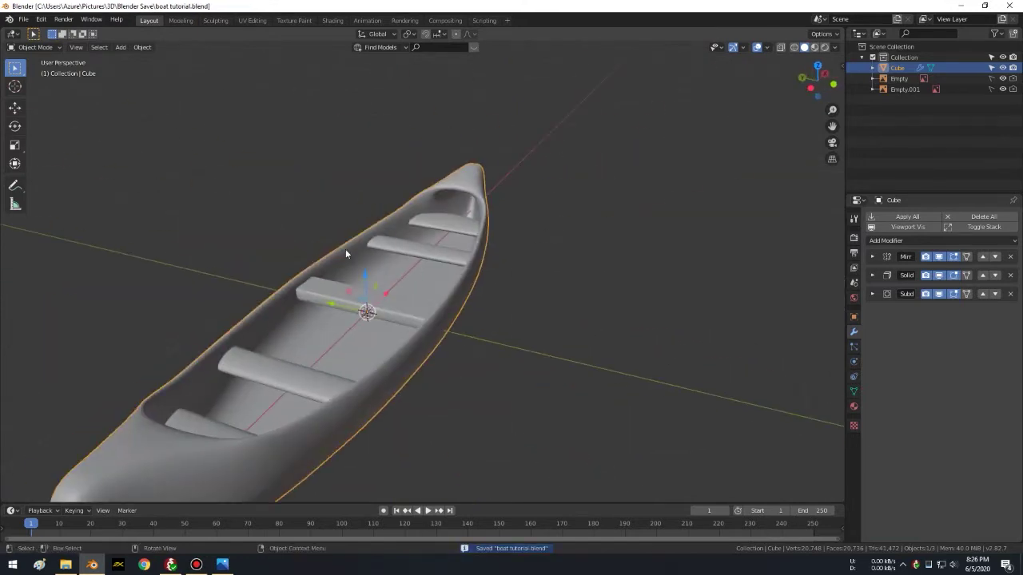
mouse_move(380, 325)
middle_down()
mouse_move(361, 352)
mouse_move(316, 369)
middle_up()
Step: In Edit Mode, duplicate a seat piece near the bow and move the copy vertically
mouse_move(534, 279)
middle_down()
mouse_move(512, 242)
mouse_move(442, 215)
middle_up()
key(Tab)
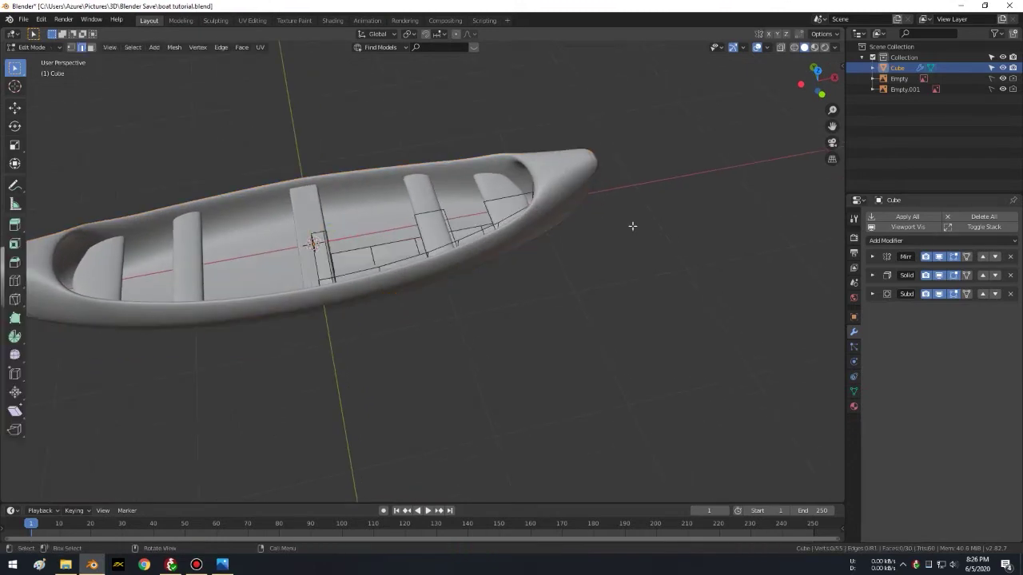
mouse_move(363, 208)
middle_down()
mouse_move(532, 231)
mouse_move(419, 256)
mouse_move(610, 224)
middle_up()
middle_drag(477, 221, 509, 241)
key(l)
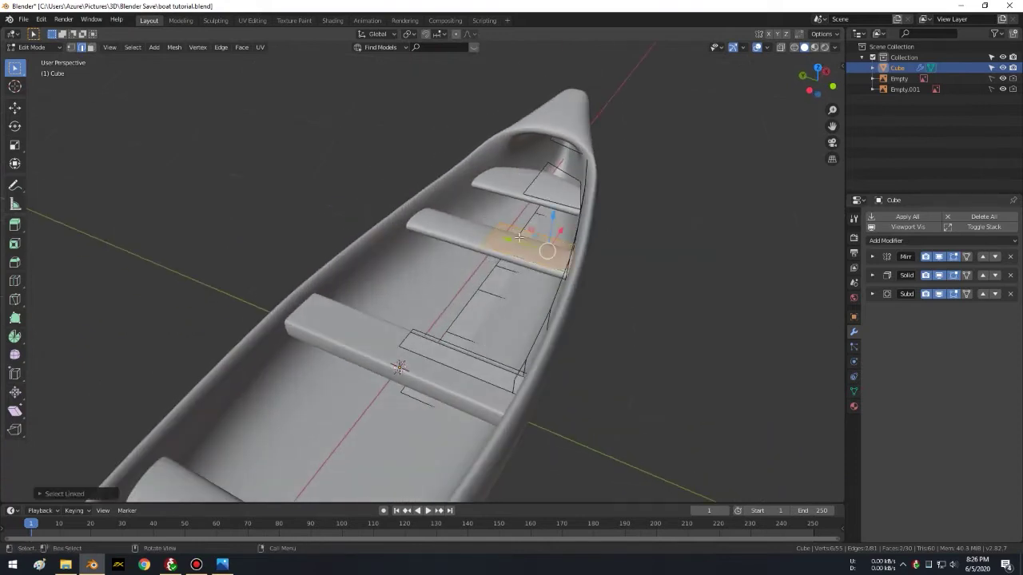
key(shift+d)
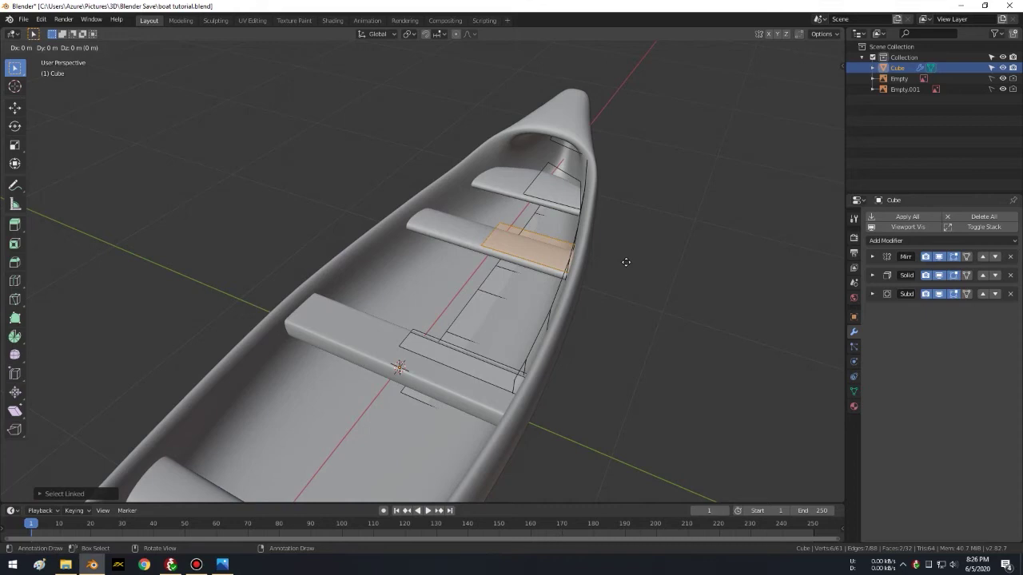
key(z)
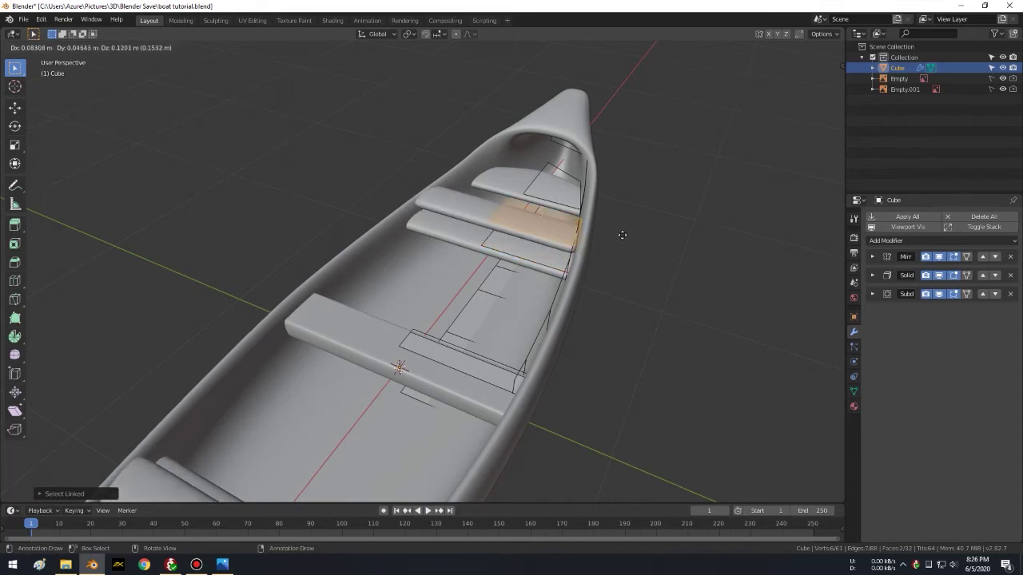
click(598, 231)
mouse_move(598, 231)
middle_down()
mouse_move(572, 160)
mouse_move(575, 196)
mouse_move(680, 179)
mouse_move(661, 202)
middle_up()
Step: Frame the copied piece and lower it vertically into place
key(KP_Decimal)
key(g)
key(z)
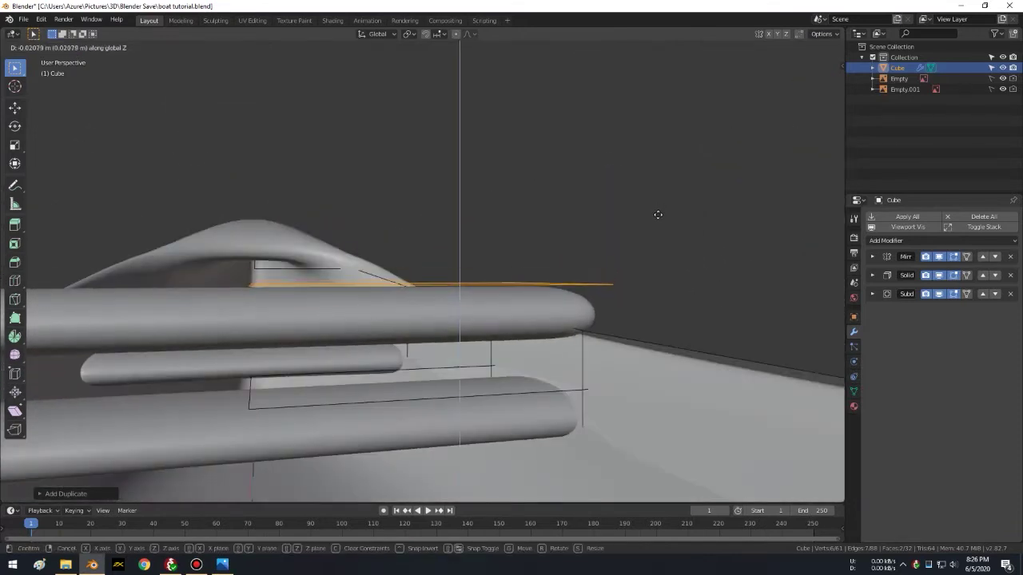
click(658, 215)
mouse_move(650, 229)
middle_down()
mouse_move(603, 223)
mouse_move(619, 264)
mouse_move(527, 334)
middle_up()
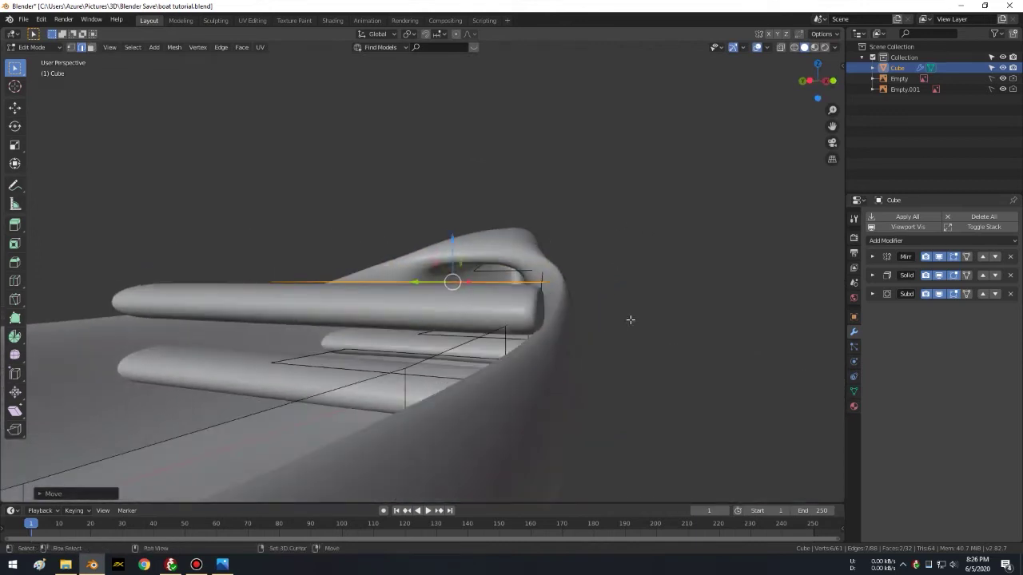
middle_drag(629, 317, 610, 283)
key(g)
key(Escape)
Step: Stretch the copy along X into a long crossbar and raise it higher
key(s)
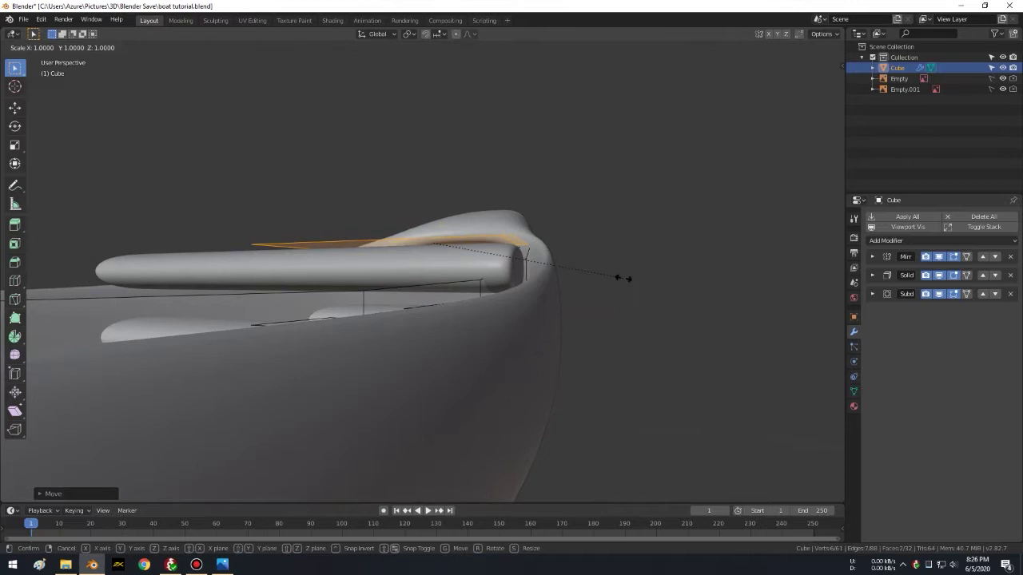
key(x)
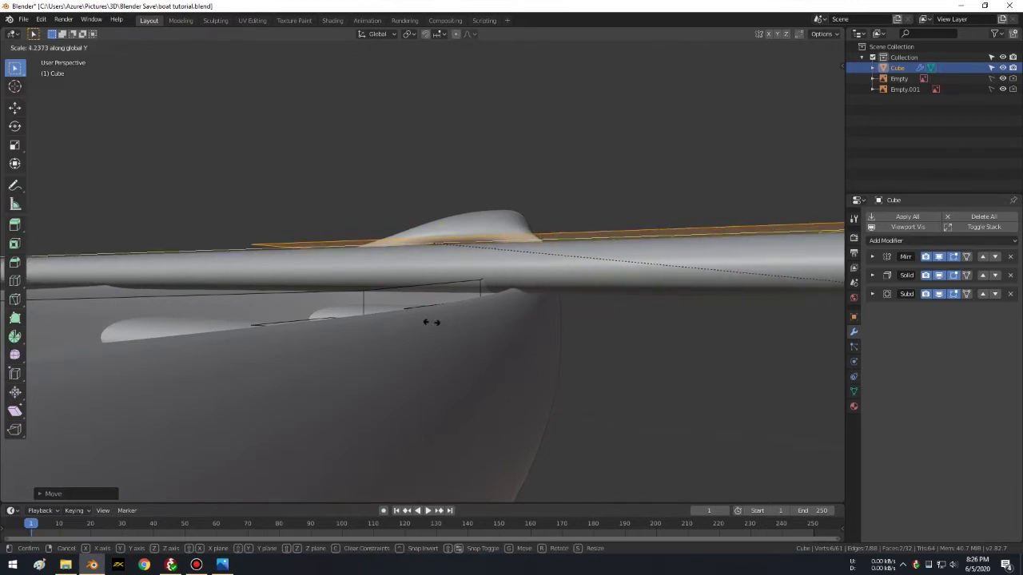
click(689, 319)
key(g)
key(z)
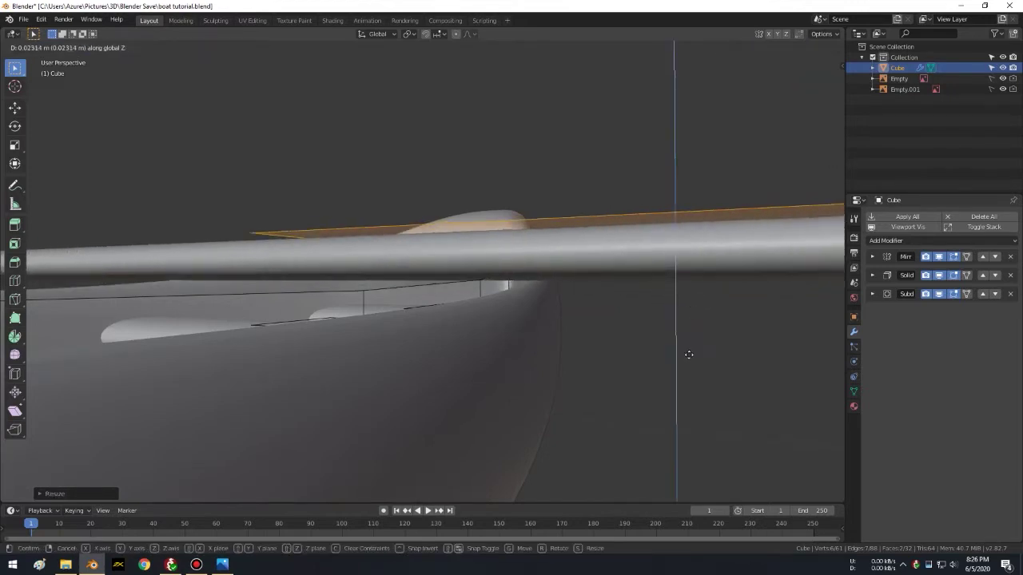
click(685, 411)
Step: View the boat from the right side and orbit to check the crossbar
key(KP_Decimal)
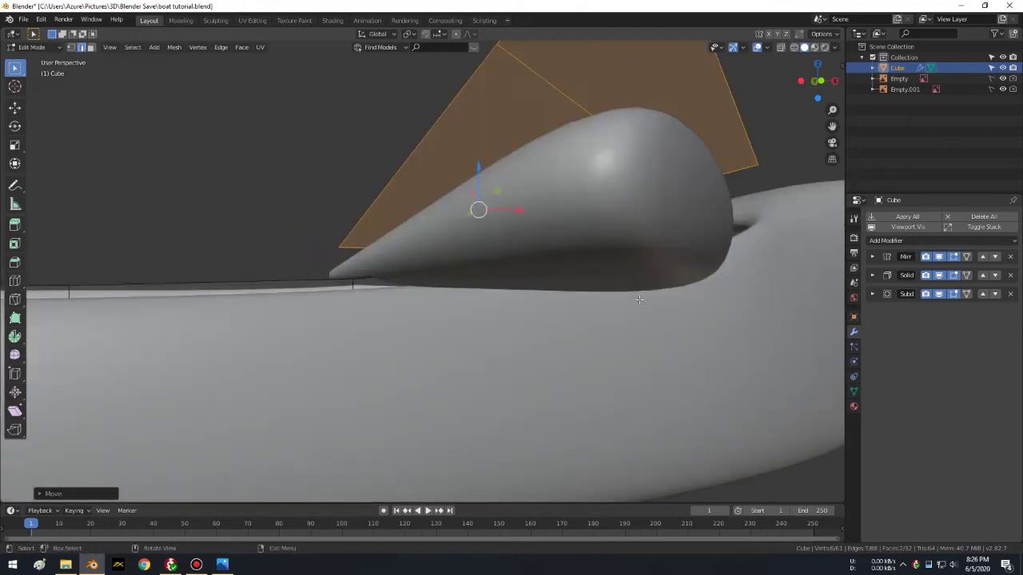
key(KP_3)
scroll(639, 296, down, 3)
scroll(630, 274, down, 3)
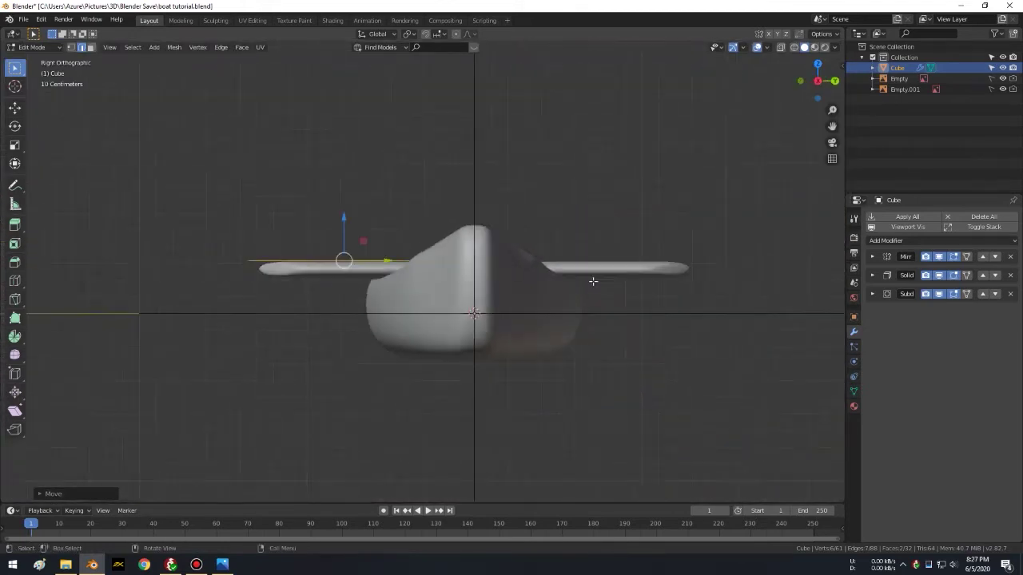
scroll(594, 281, down, 2)
mouse_move(579, 281)
middle_down()
mouse_move(568, 315)
mouse_move(576, 338)
mouse_move(595, 301)
mouse_move(657, 322)
mouse_move(749, 277)
mouse_move(667, 338)
mouse_move(666, 328)
mouse_move(727, 320)
mouse_move(762, 296)
mouse_move(724, 318)
mouse_move(631, 335)
mouse_move(664, 336)
middle_up()
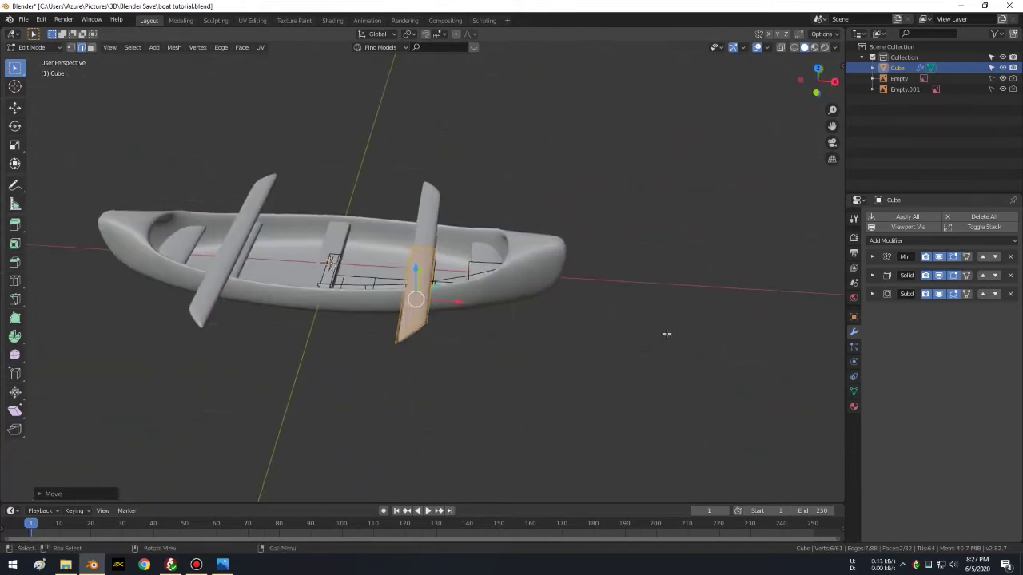
scroll(584, 321, up, 2)
scroll(584, 322, up, 2)
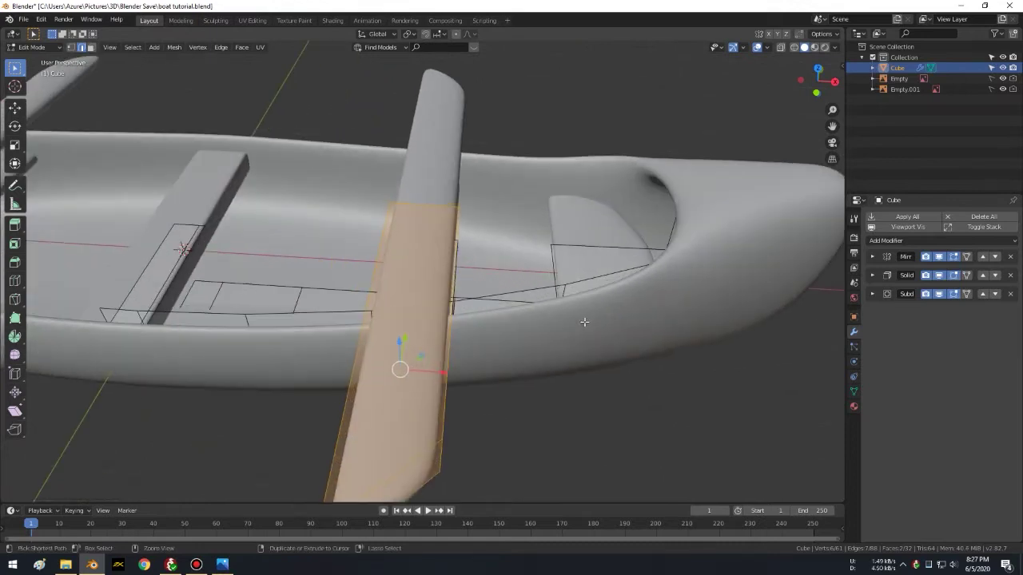
Step: Undo the long crosspiece and place a duplicate seat face beside the original along X
key(ctrl+z)
key(ctrl+z)
mouse_move(524, 294)
middle_down()
mouse_move(605, 265)
mouse_move(598, 164)
mouse_move(559, 229)
mouse_move(484, 253)
middle_up()
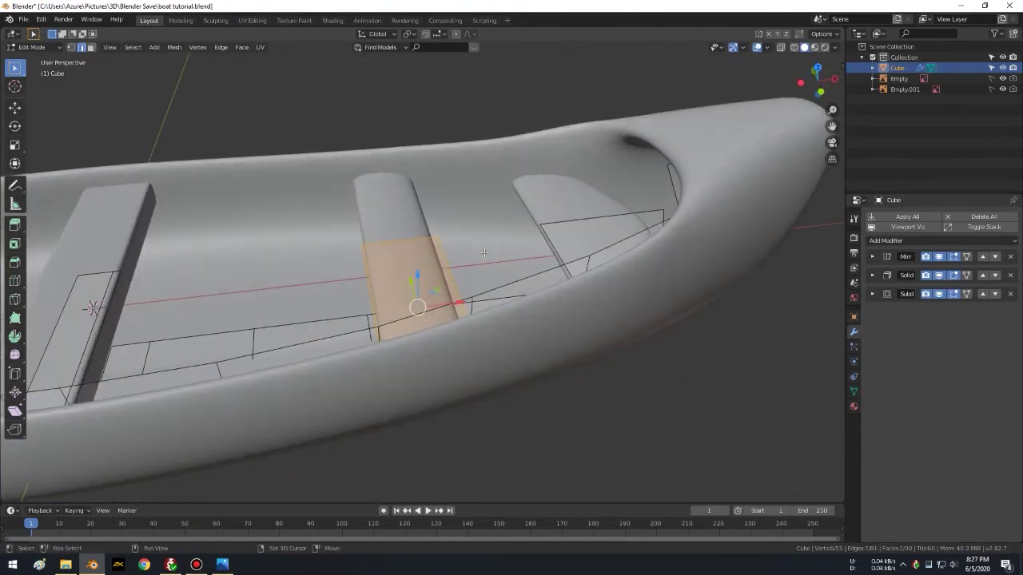
key(shift+d)
key(x)
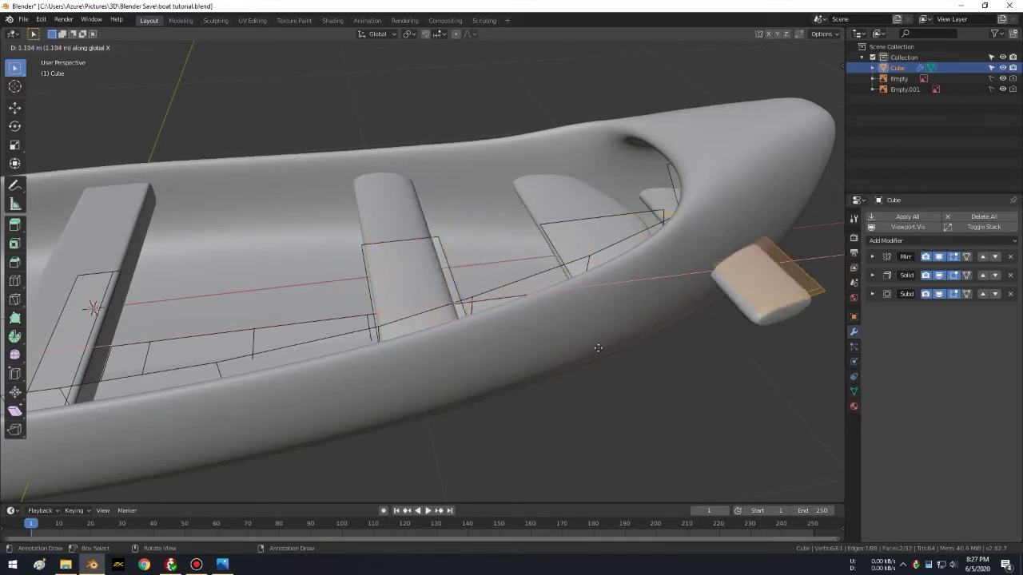
click(575, 295)
Step: Narrow the duplicated strip to 0.6094 along X
mouse_move(574, 290)
shift+middle_down()
mouse_move(572, 250)
mouse_move(575, 258)
shift+middle_up()
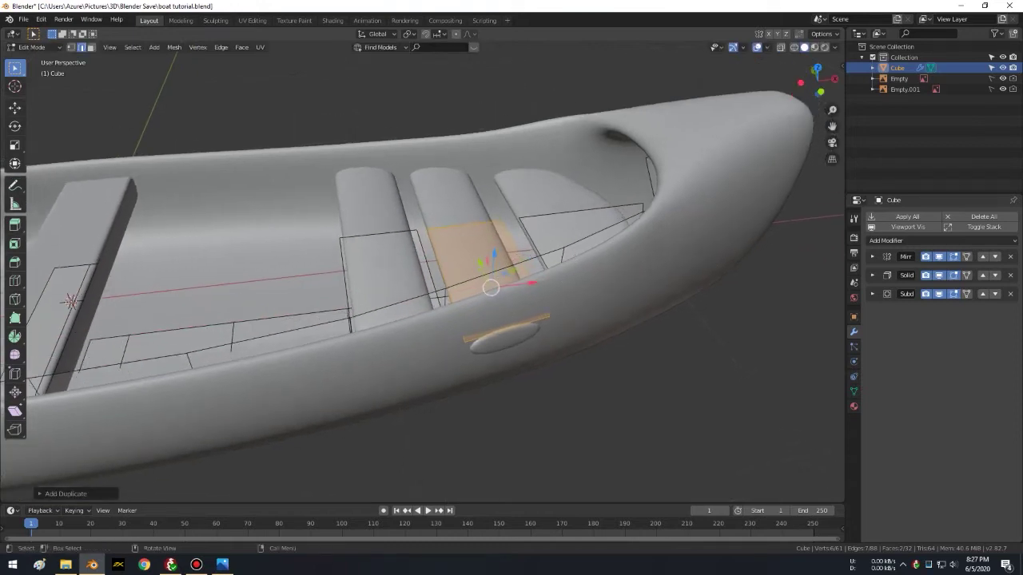
key(s)
key(x)
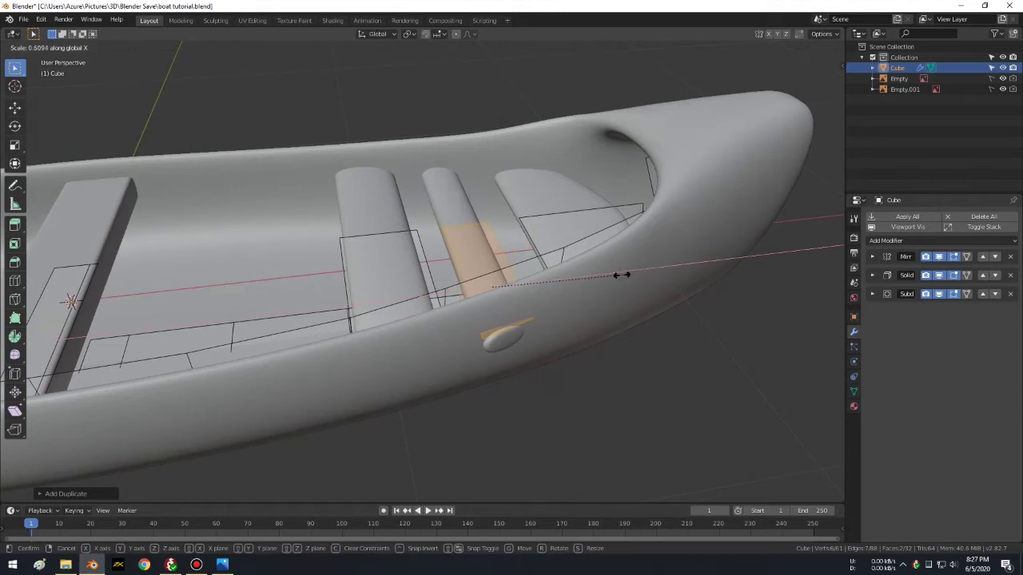
click(601, 277)
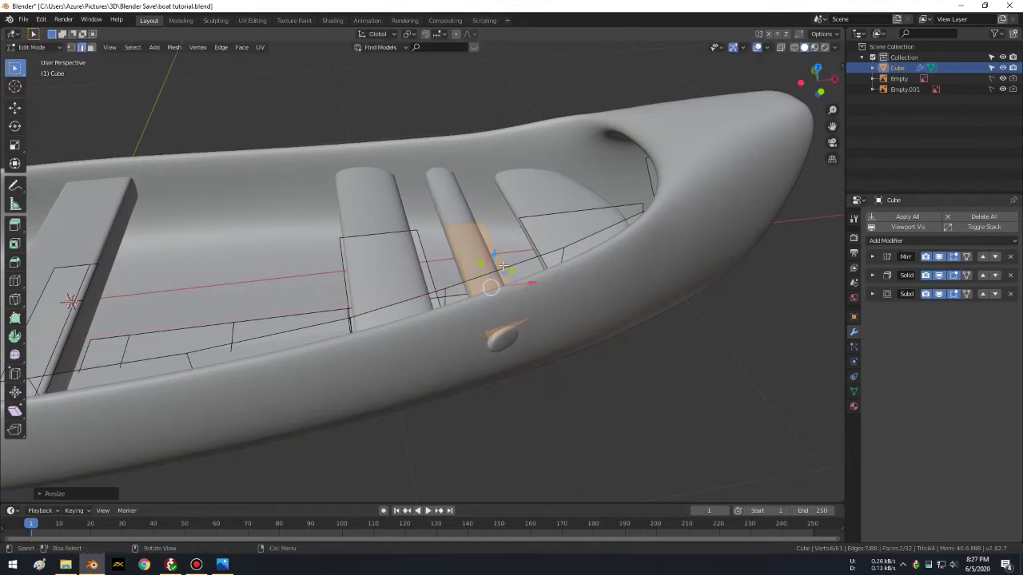
scroll(507, 265, up, 2)
scroll(495, 240, up, 1)
scroll(477, 207, up, 1)
Step: Cut two lengthwise edge loops into the new strip
key(ctrl+r)
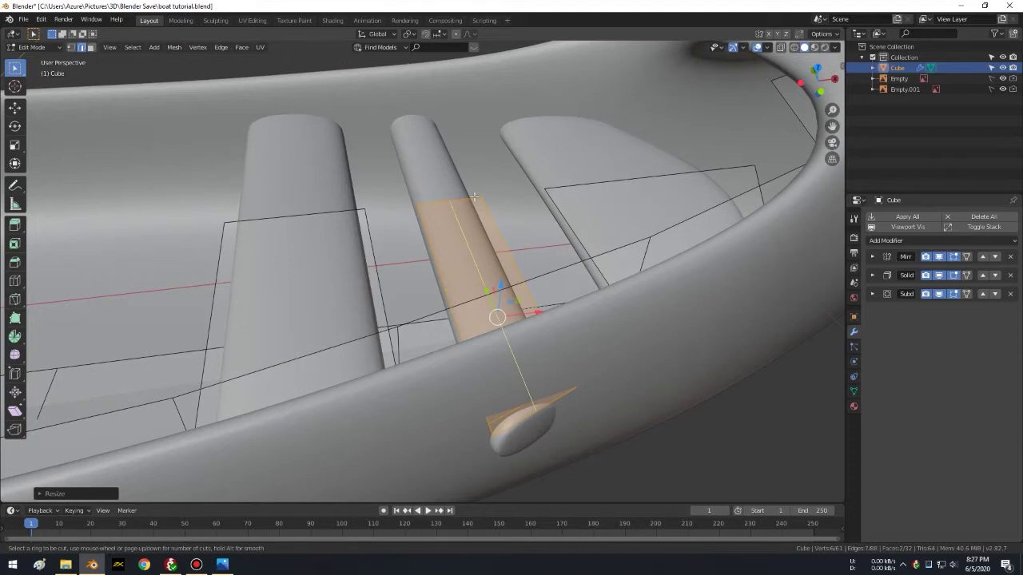
scroll(473, 196, up, 1)
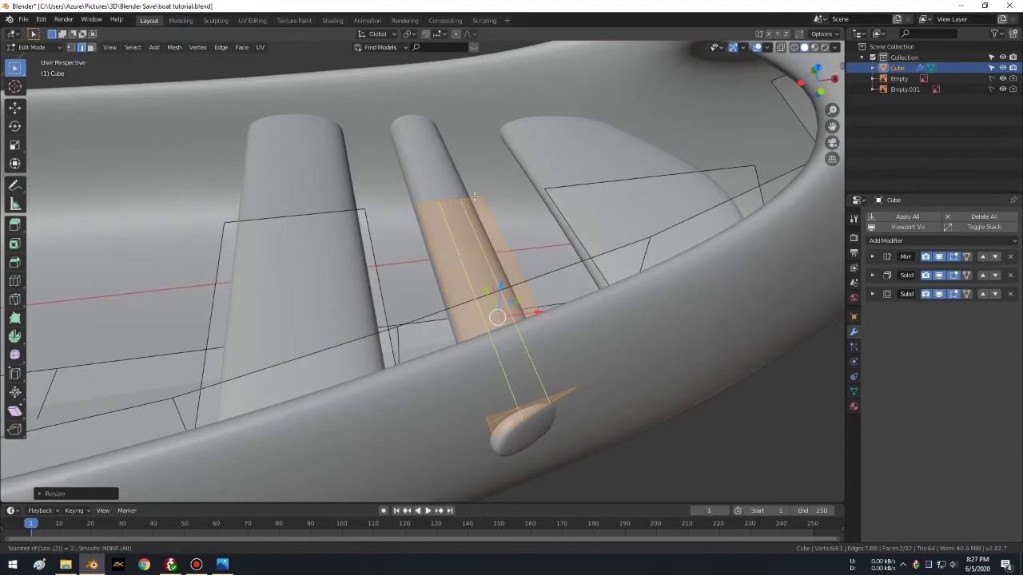
click(473, 196)
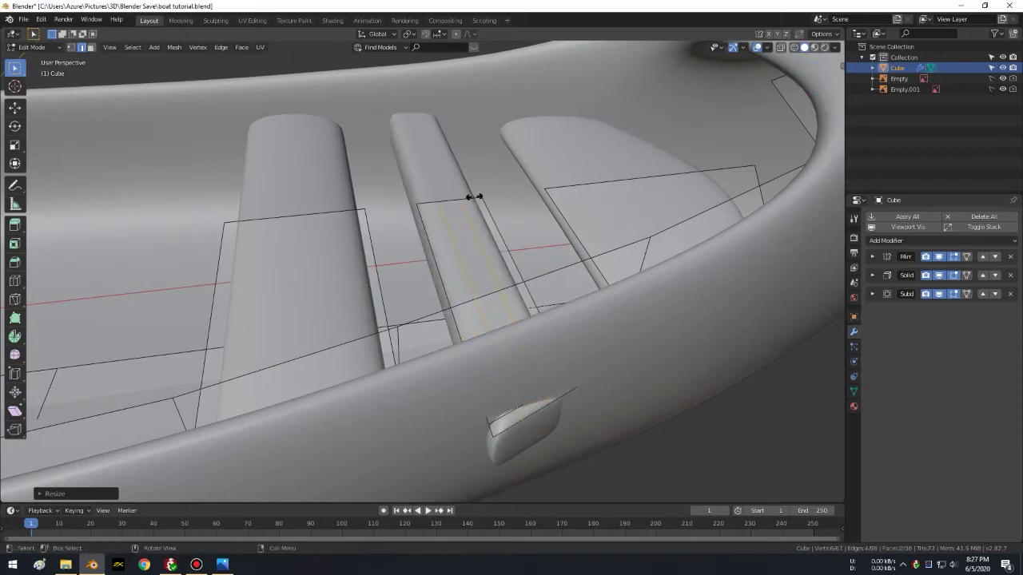
Step: Widen the new seat edge loops along the X axis
right_click(474, 196)
mouse_move(514, 196)
middle_down()
mouse_move(505, 225)
mouse_move(511, 208)
mouse_move(410, 151)
middle_up()
scroll(511, 207, up, 3)
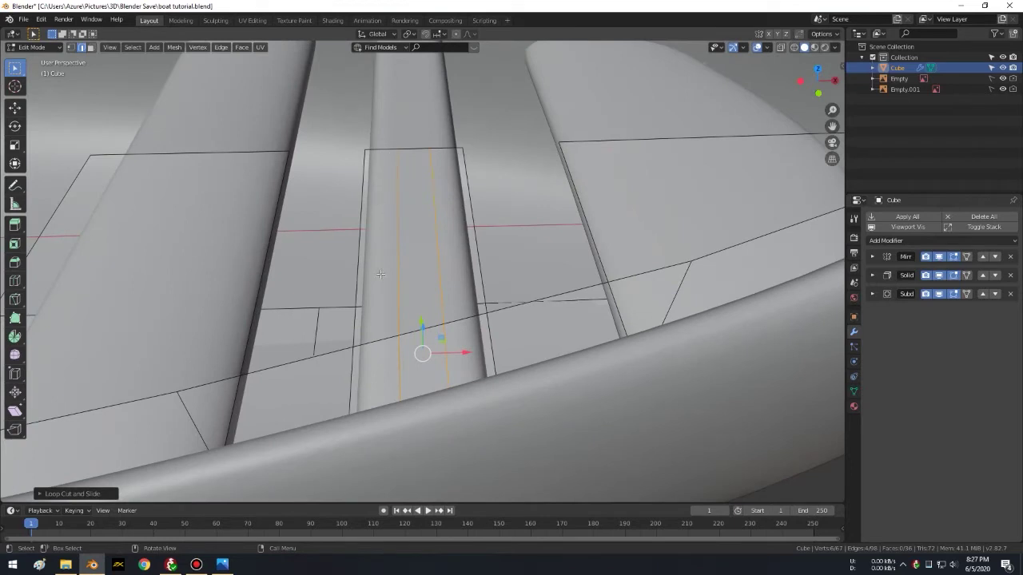
middle_drag(427, 183, 509, 185)
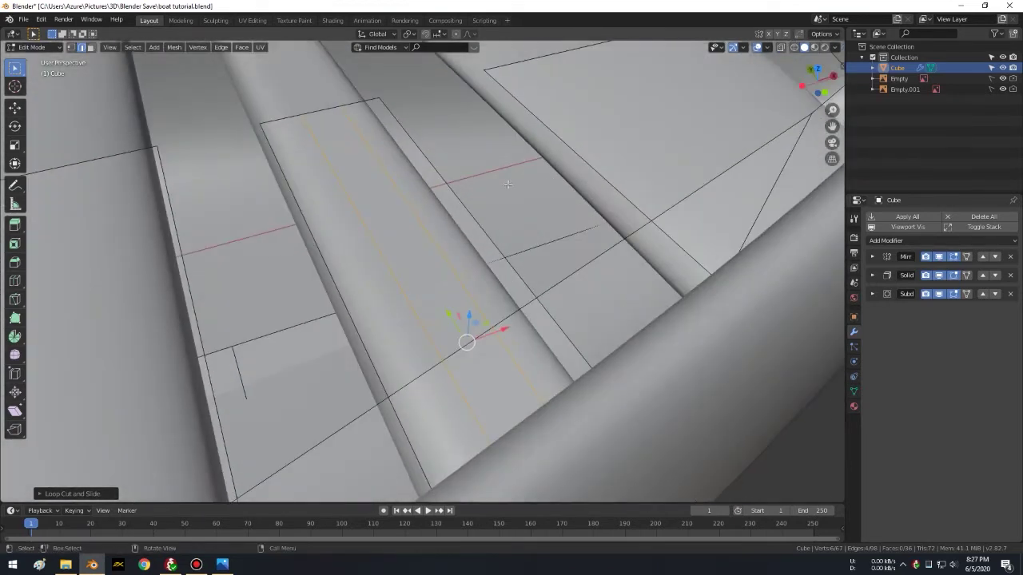
key(s)
key(x)
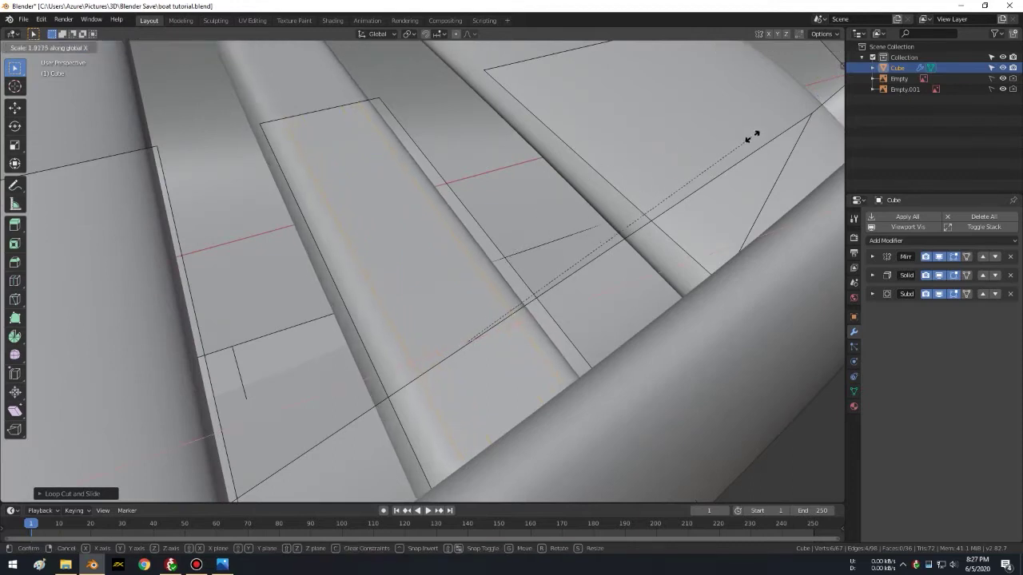
click(783, 134)
Step: Raise the connected seat strip vertically along Z
mouse_move(607, 184)
middle_down()
mouse_move(549, 145)
mouse_move(323, 211)
middle_up()
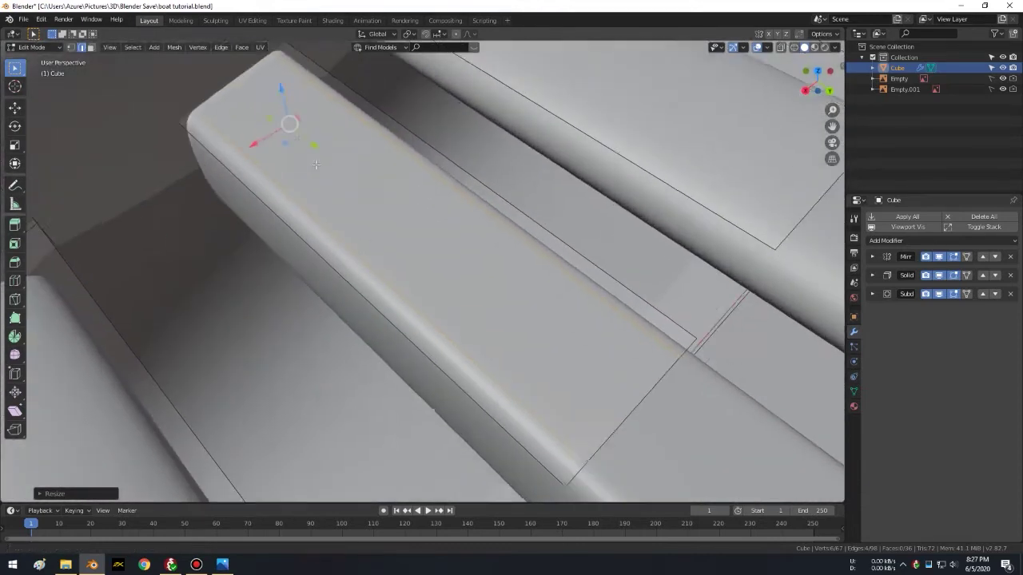
mouse_move(539, 249)
middle_down()
mouse_move(529, 161)
mouse_move(575, 141)
middle_up()
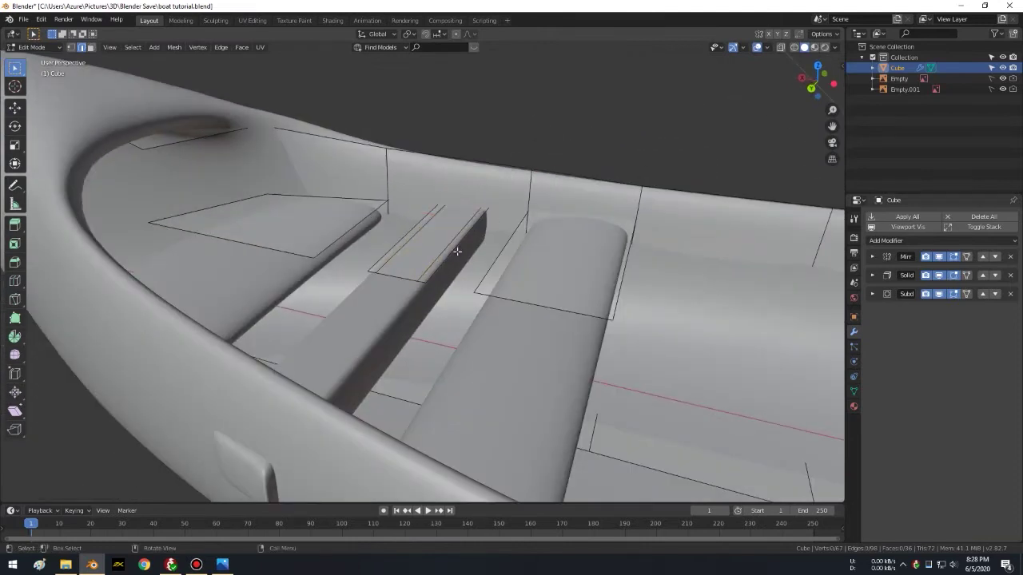
key(ctrl+l)
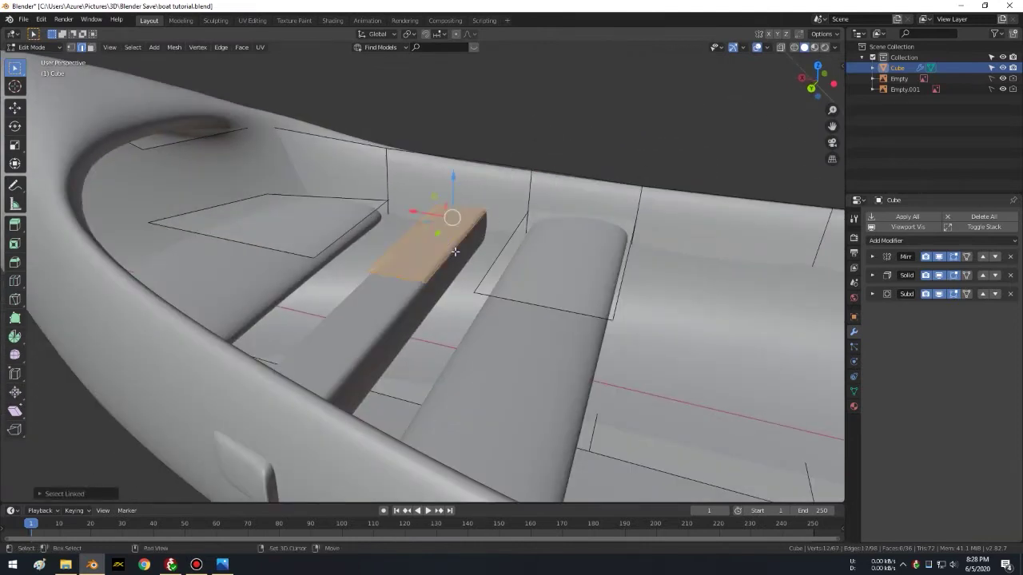
key(g)
key(z)
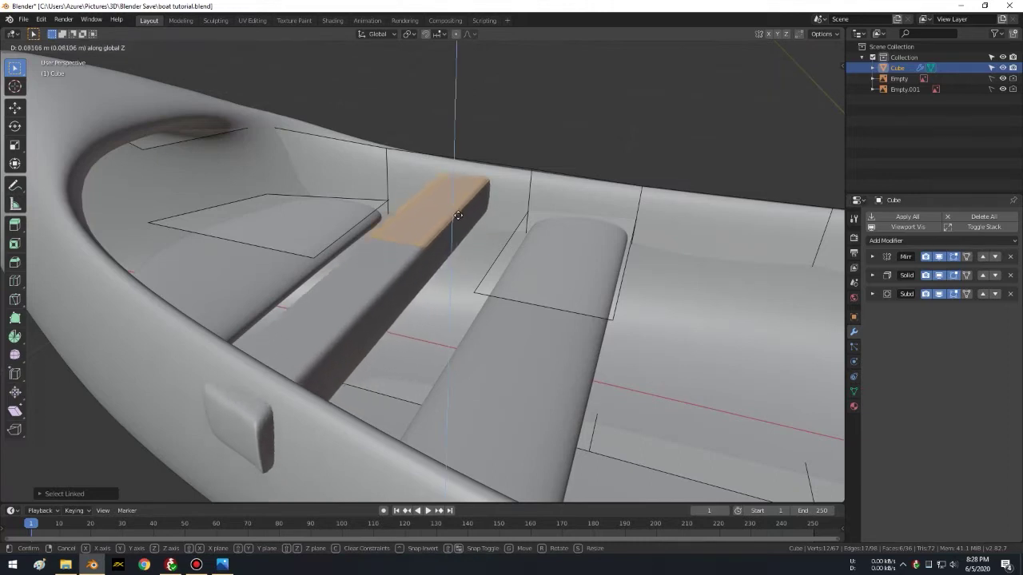
click(458, 214)
Step: In vertex mode, flatten the handle's edge loop to zero along Y
middle_drag(632, 169, 701, 262)
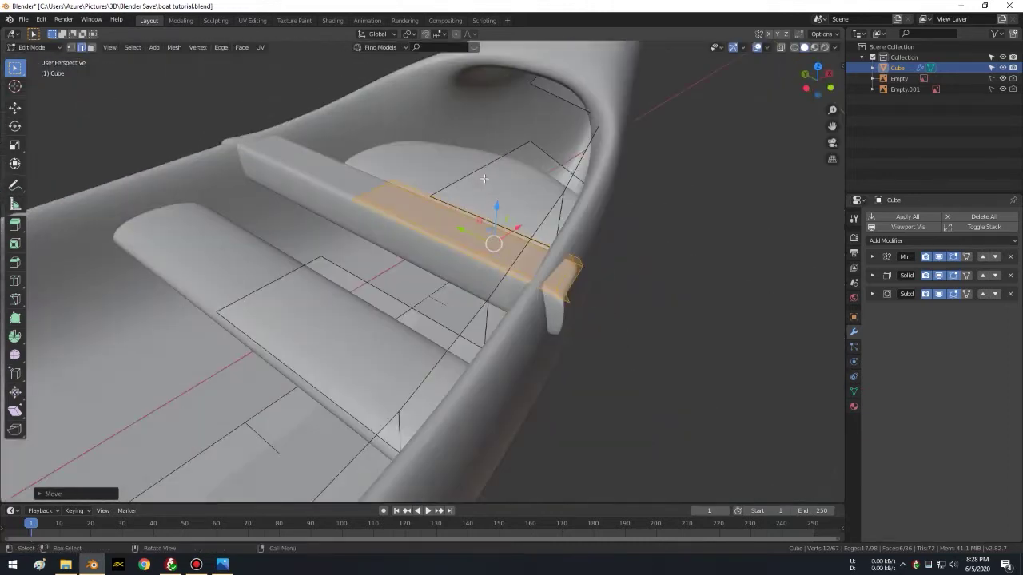
click(725, 227)
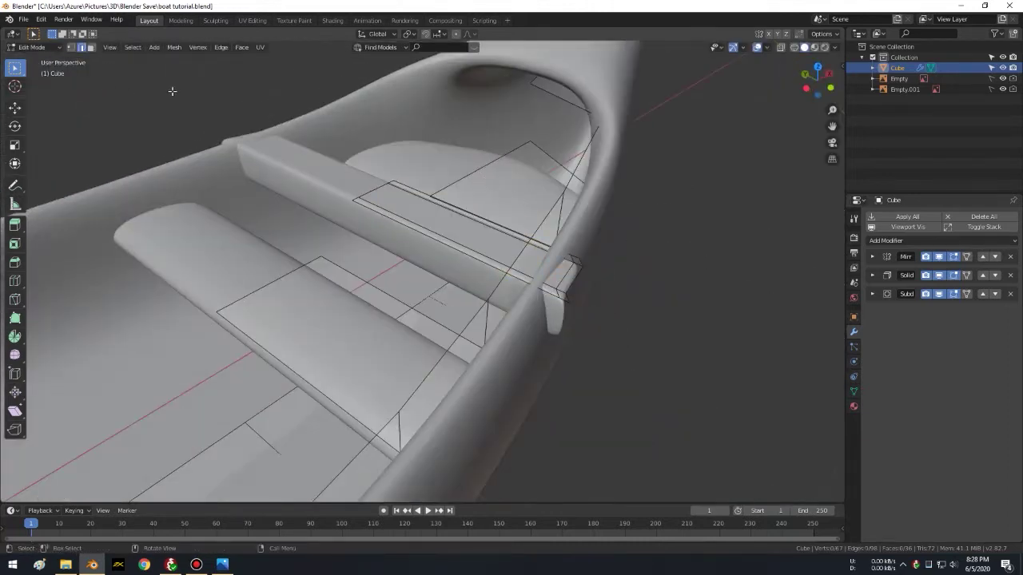
middle_drag(632, 324, 599, 292)
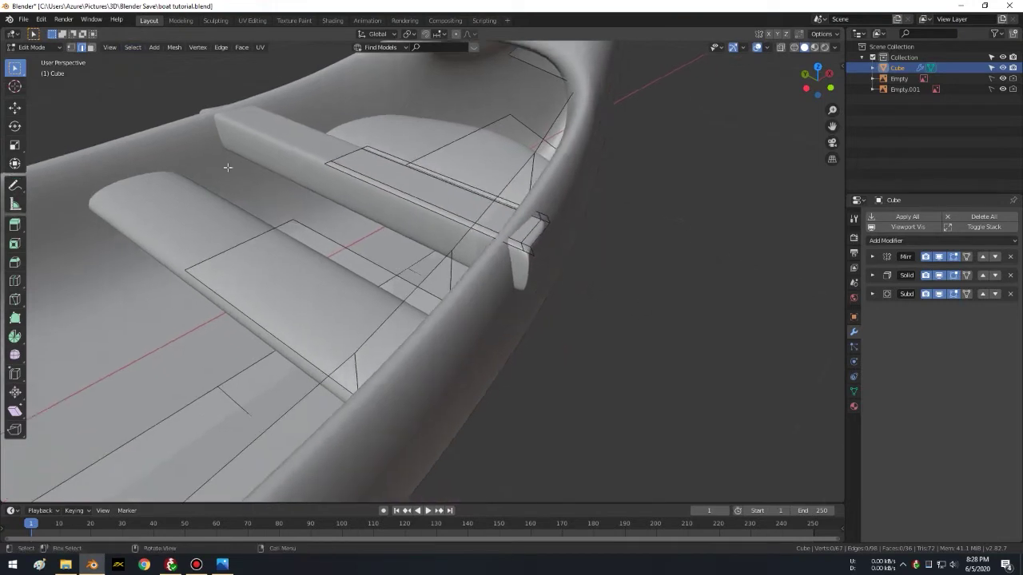
click(71, 47)
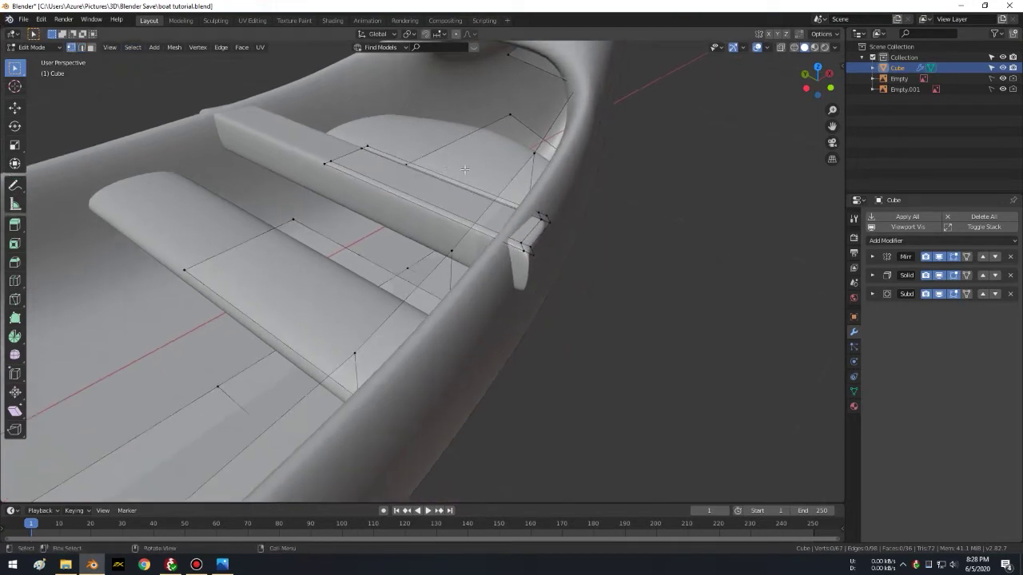
scroll(685, 210, up, 3)
mouse_move(703, 206)
middle_down()
mouse_move(540, 221)
mouse_move(570, 189)
mouse_move(576, 196)
middle_up()
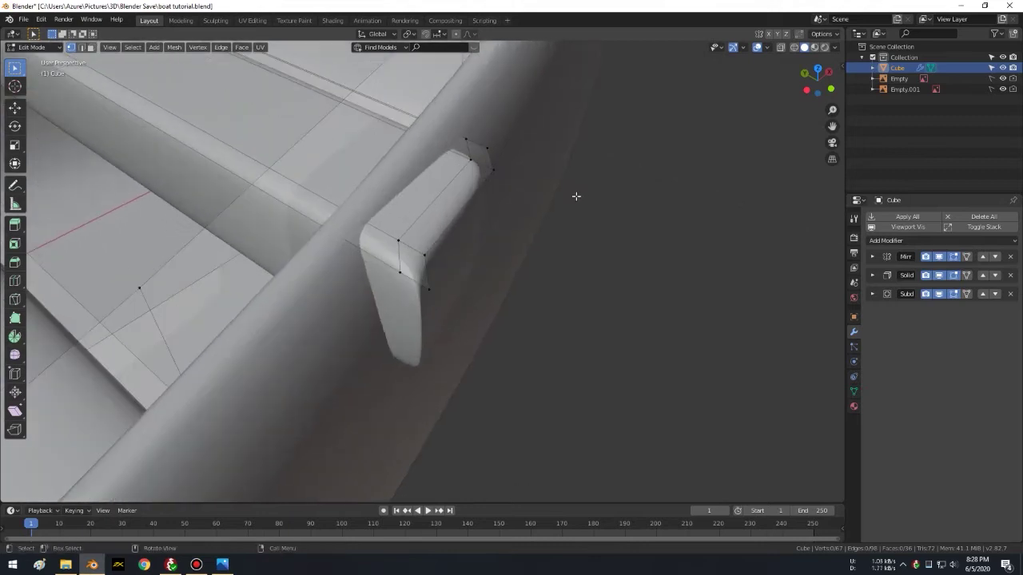
alt+click(464, 204)
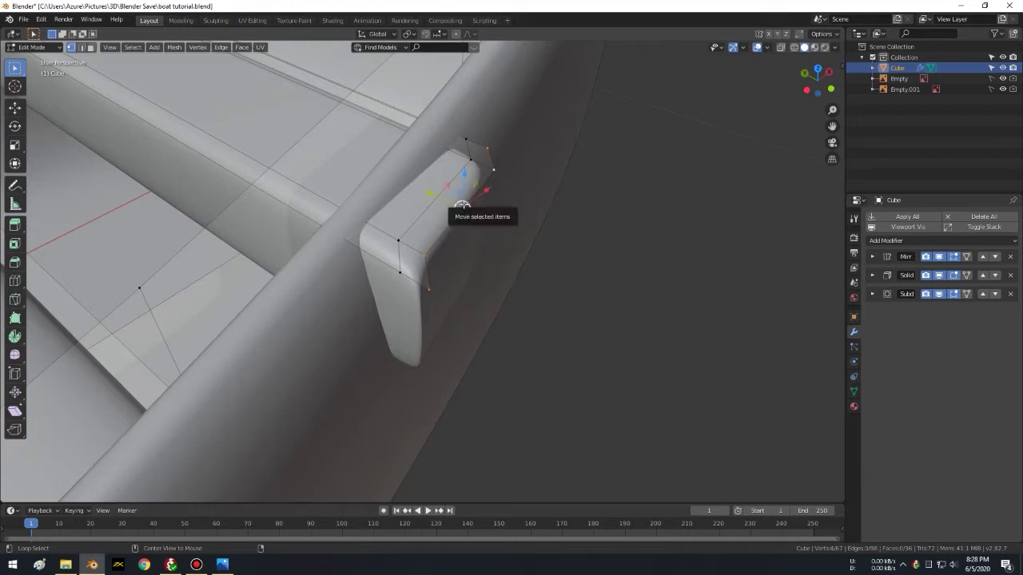
key(s)
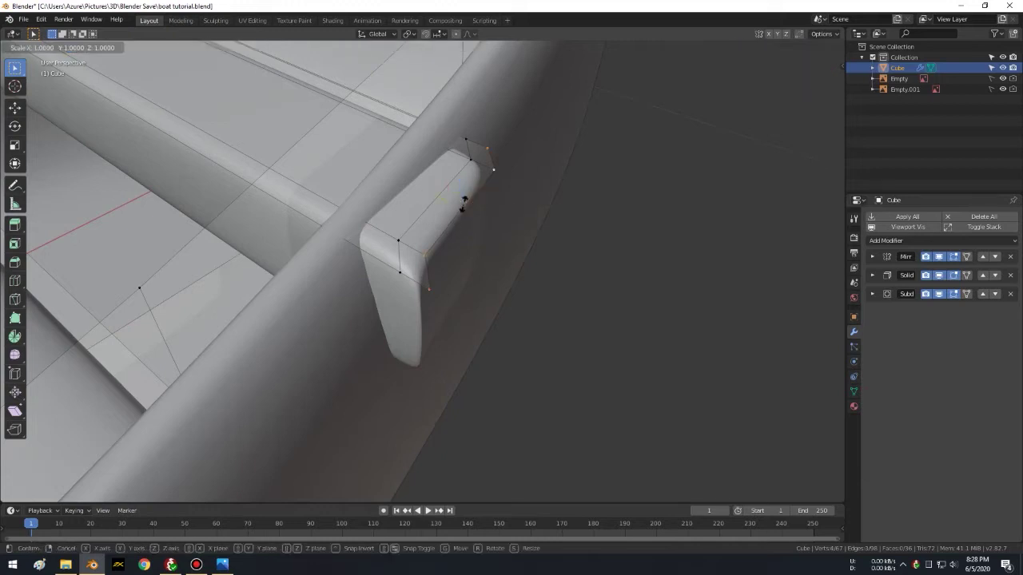
text(y0)
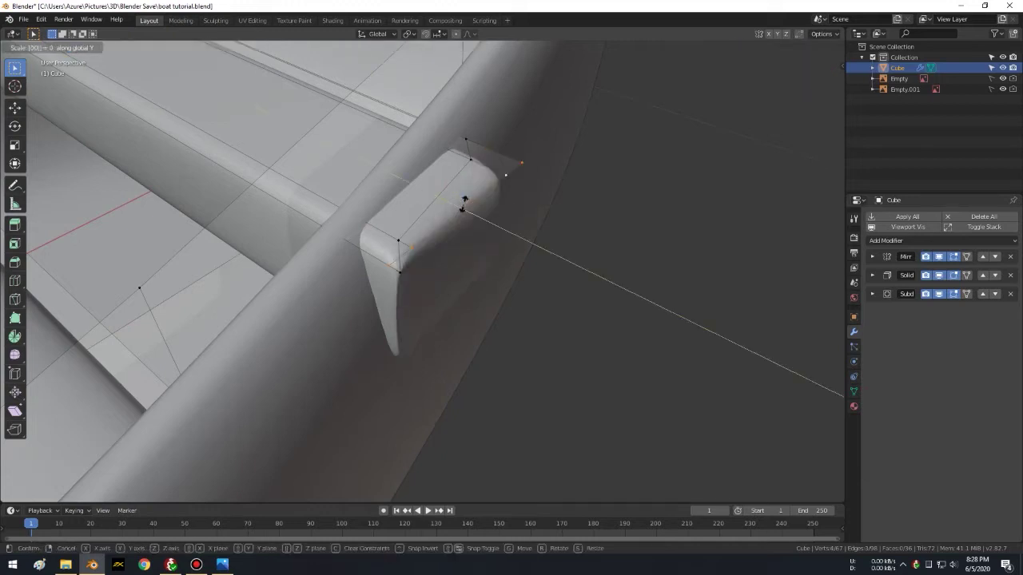
key(Return)
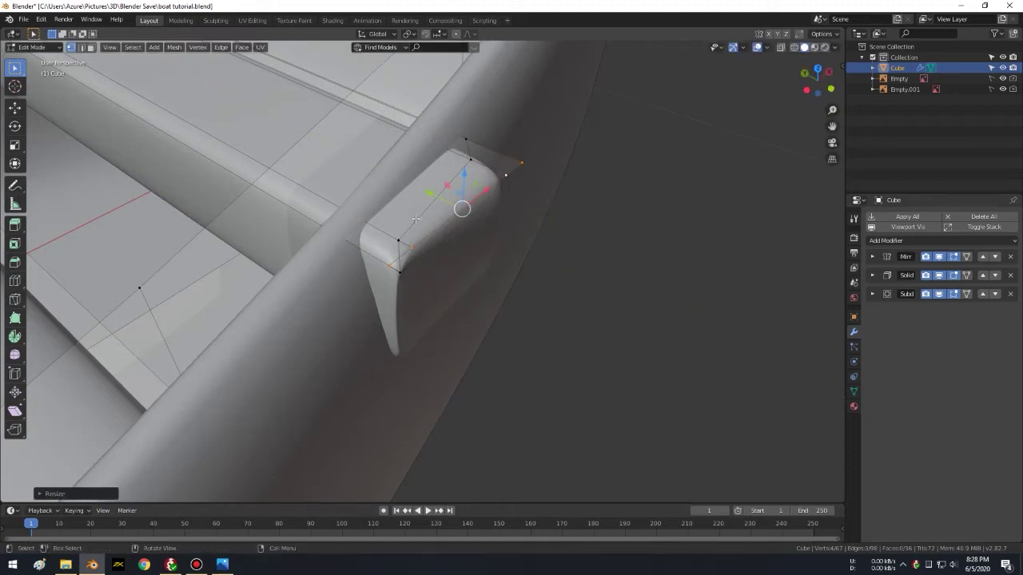
Step: Shrink the top edge loop of the small block beside the rail
click(618, 218)
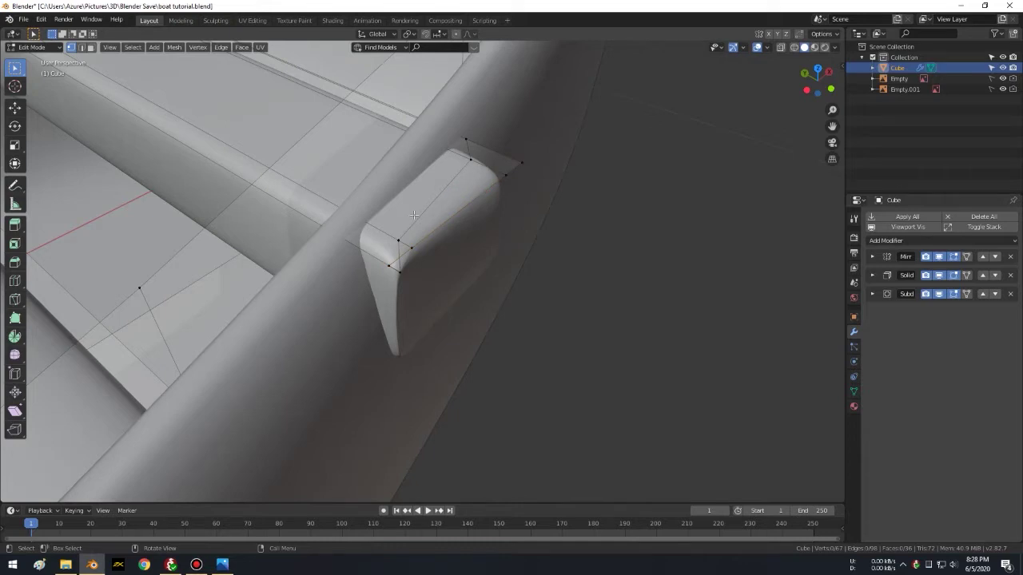
alt+click(437, 199)
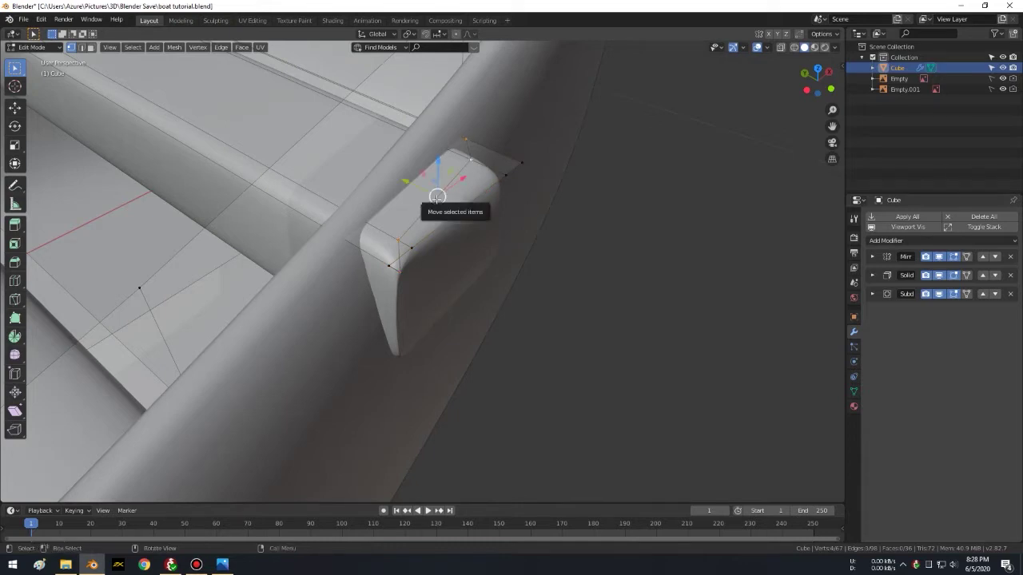
key(s)
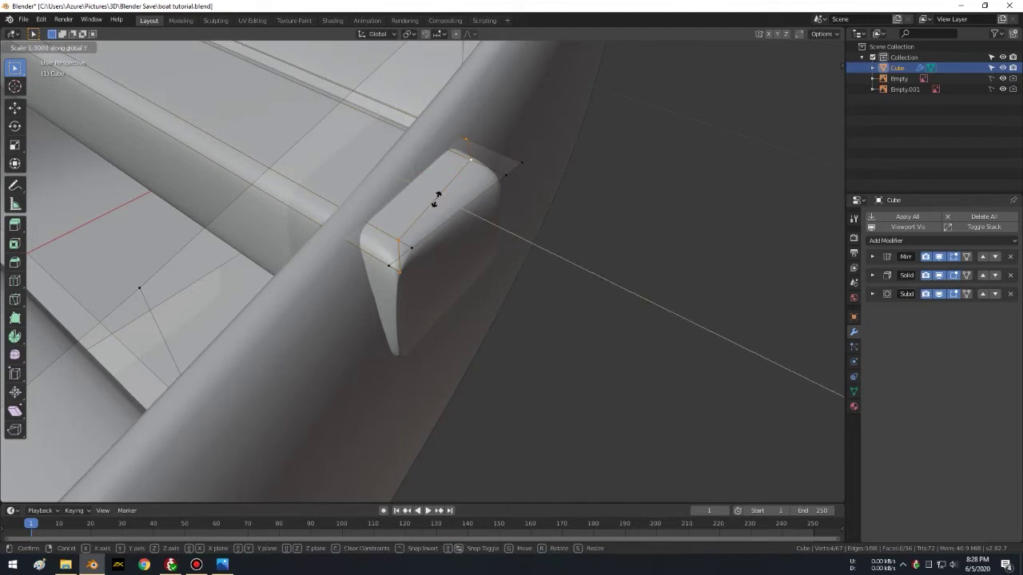
key(Return)
Step: Slide the block's top faces along Y to meet the hull wall, then return to Object Mode
middle_drag(529, 260, 558, 259)
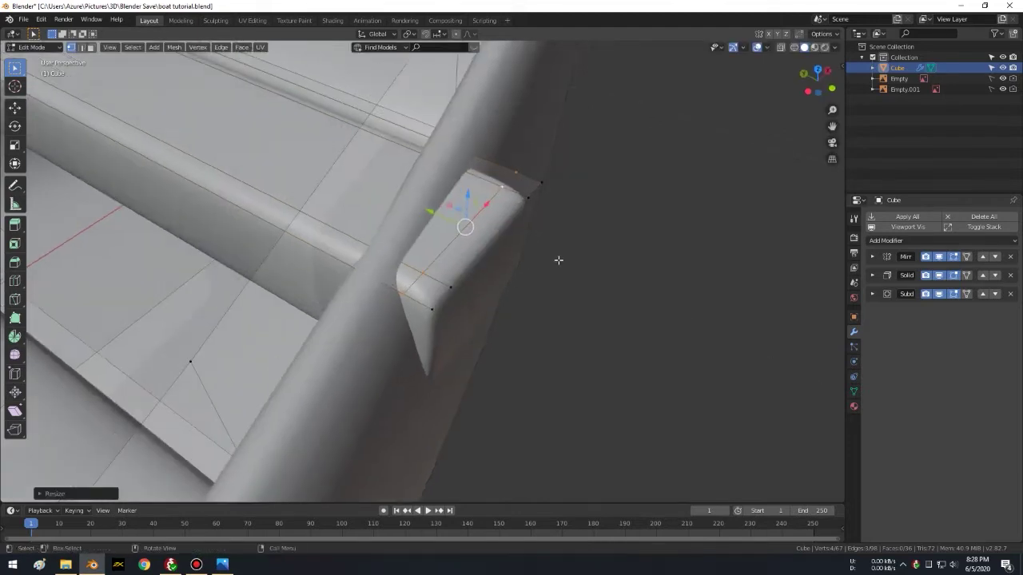
alt+shift+click(493, 238)
mouse_move(562, 203)
middle_down()
mouse_move(570, 226)
mouse_move(604, 229)
middle_up()
key(g)
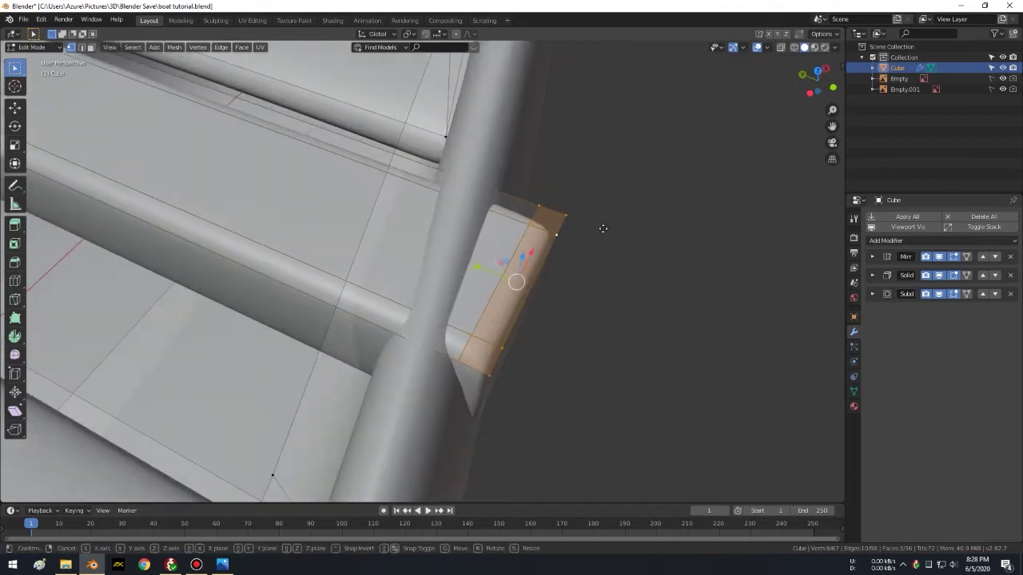
key(y)
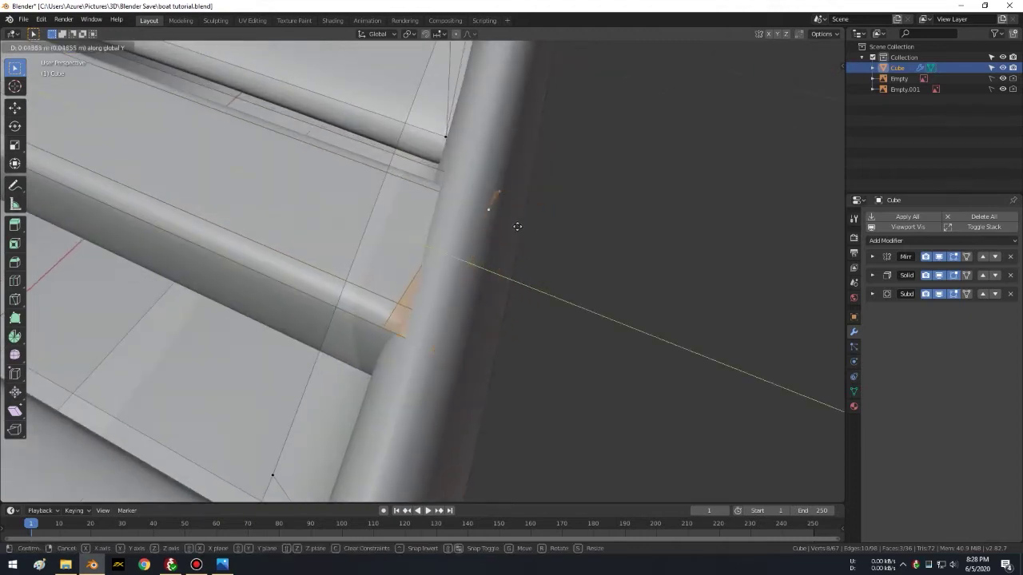
click(505, 226)
key(Tab)
scroll(504, 228, down, 3)
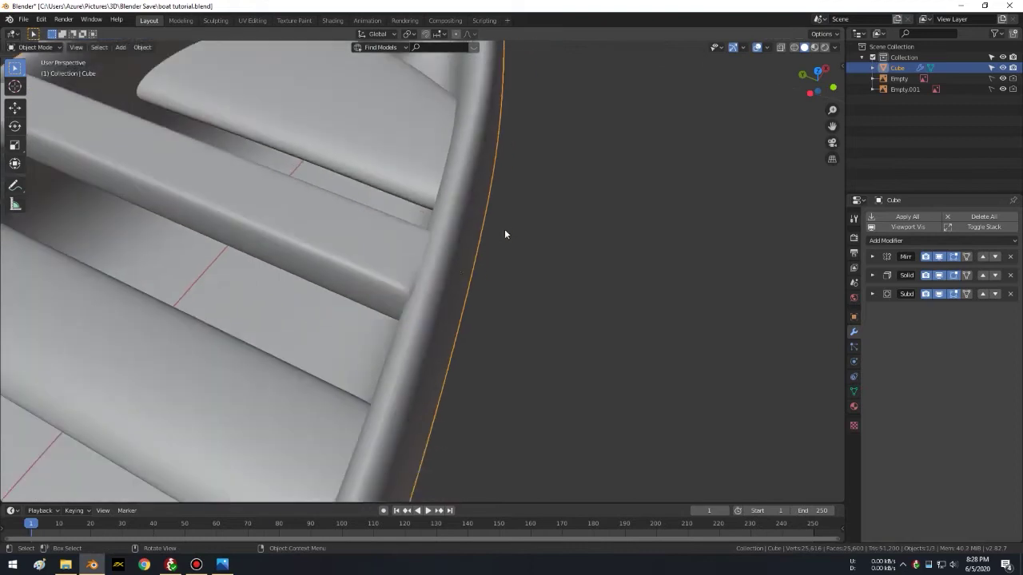
Step: In Edit Mode, select the rear bench and place a copy above it
mouse_move(504, 229)
middle_down()
mouse_move(468, 251)
mouse_move(510, 233)
mouse_move(357, 250)
middle_up()
scroll(511, 235, down, 2)
scroll(431, 240, down, 2)
key(Tab)
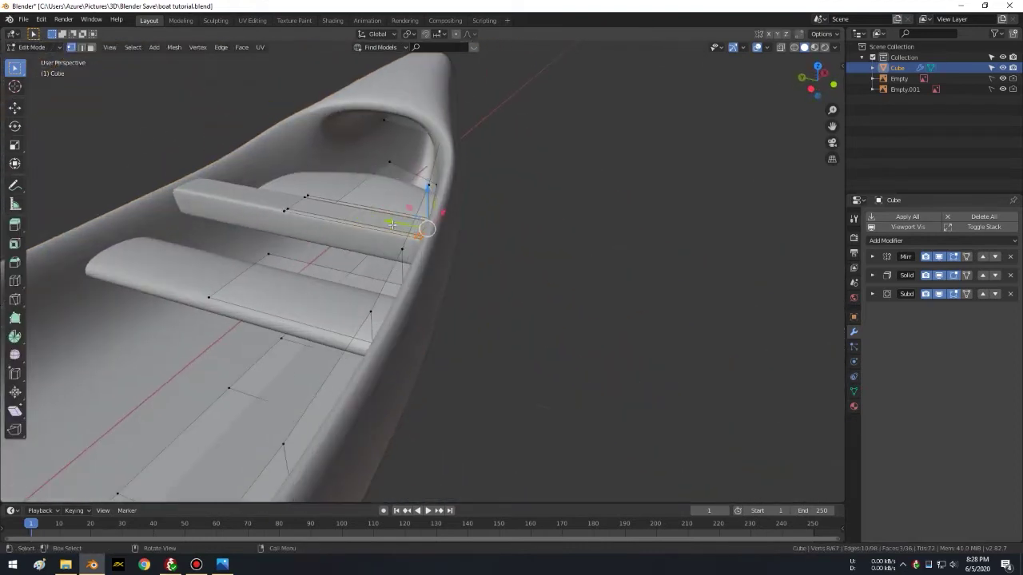
scroll(519, 227, up, 2)
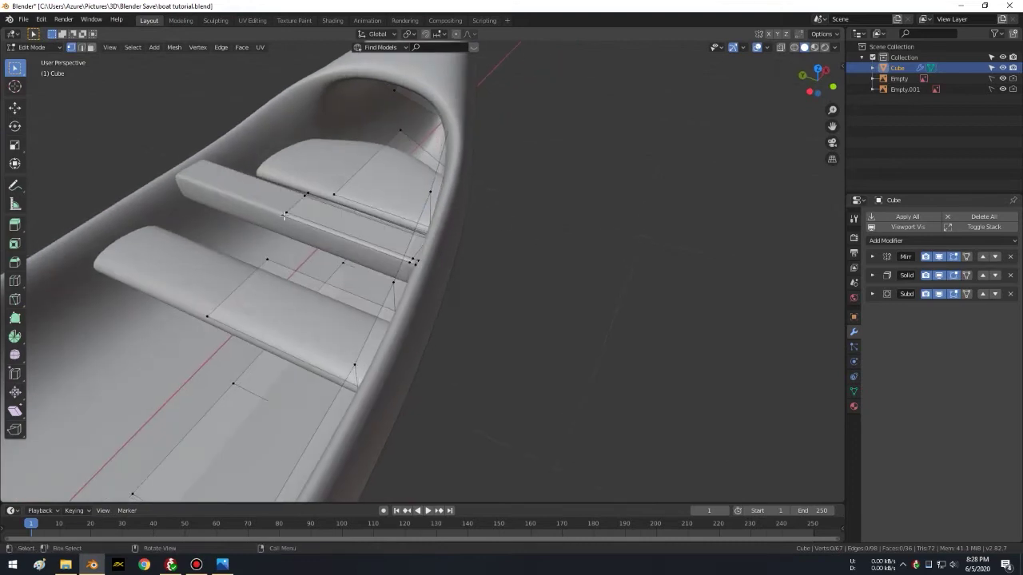
key(l)
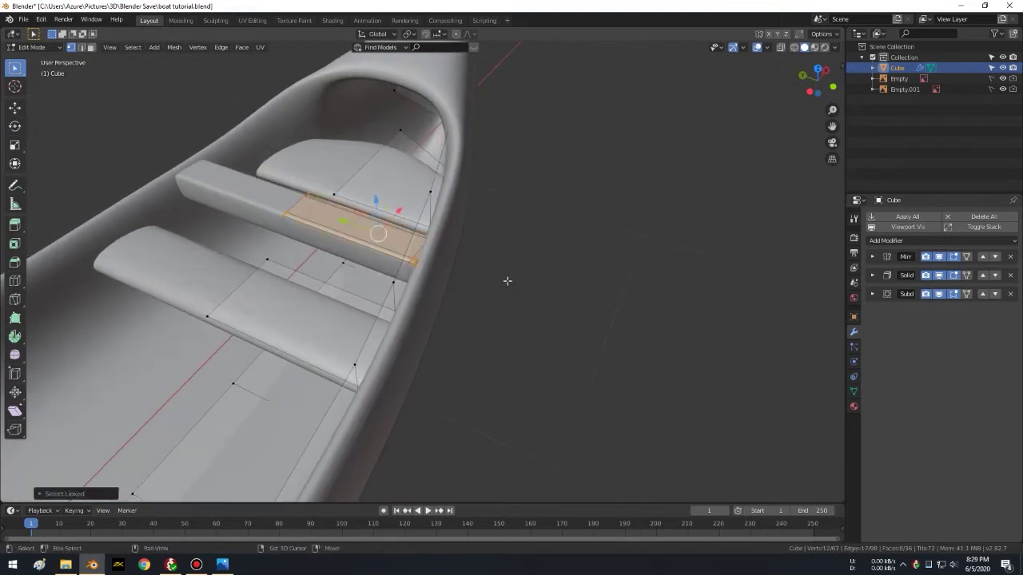
key(e)
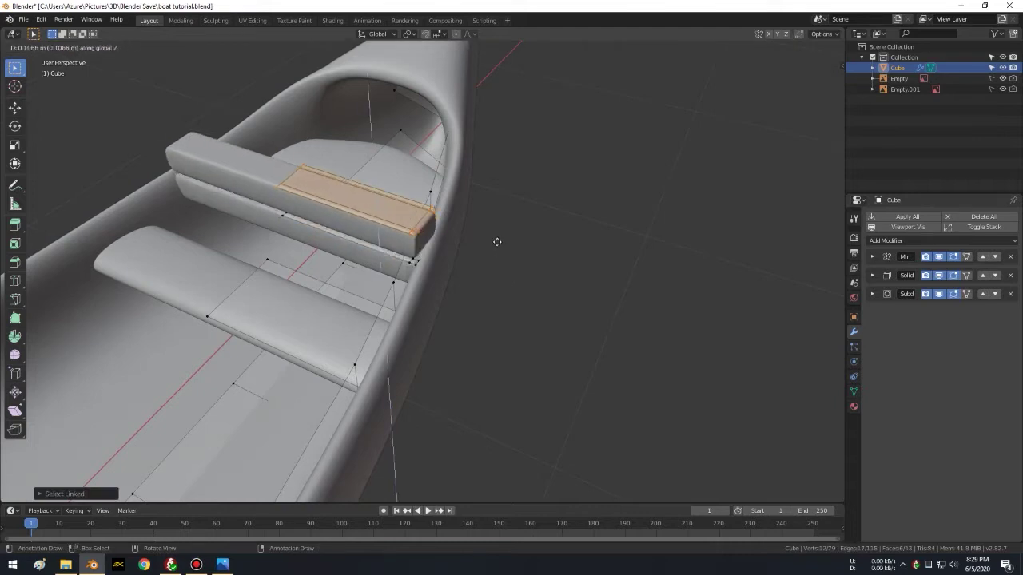
click(488, 219)
Step: Stretch the bench copy along Y into a long boom and lower it onto the hull
mouse_move(488, 218)
middle_down()
mouse_move(501, 187)
mouse_move(524, 183)
middle_up()
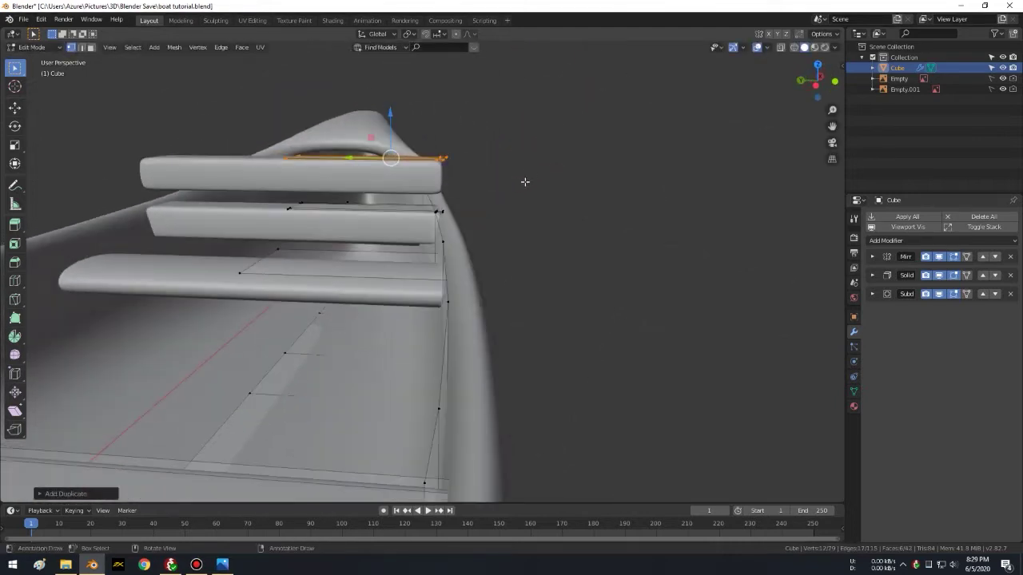
key(s)
key(y)
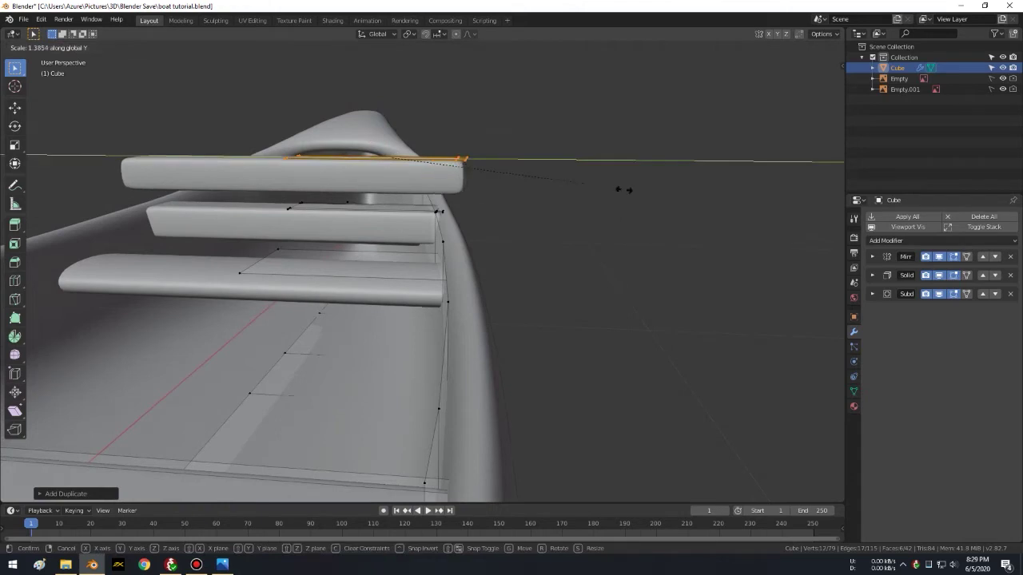
click(560, 150)
mouse_move(502, 143)
middle_down()
mouse_move(459, 127)
mouse_move(459, 117)
middle_up()
key(g)
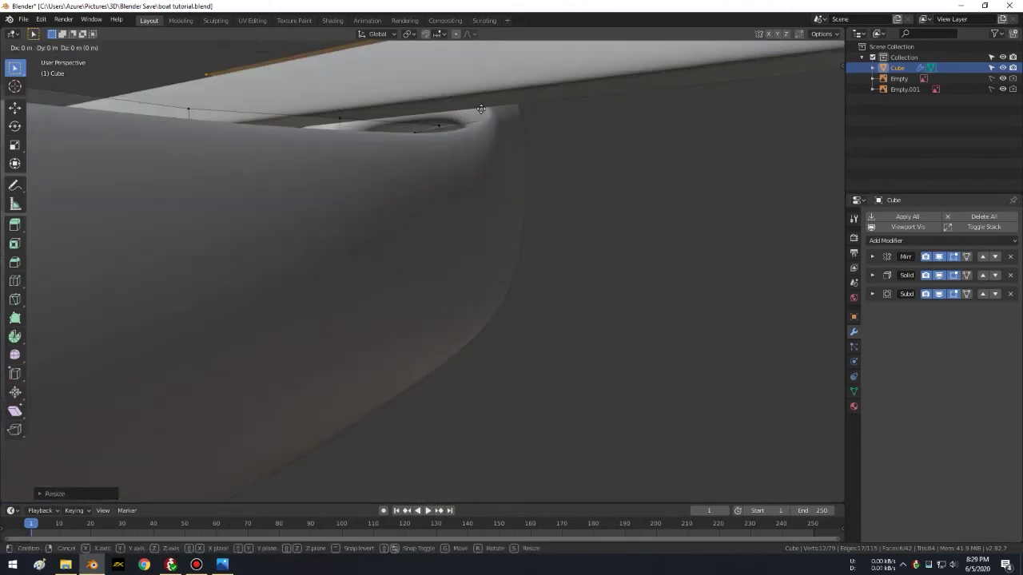
key(z)
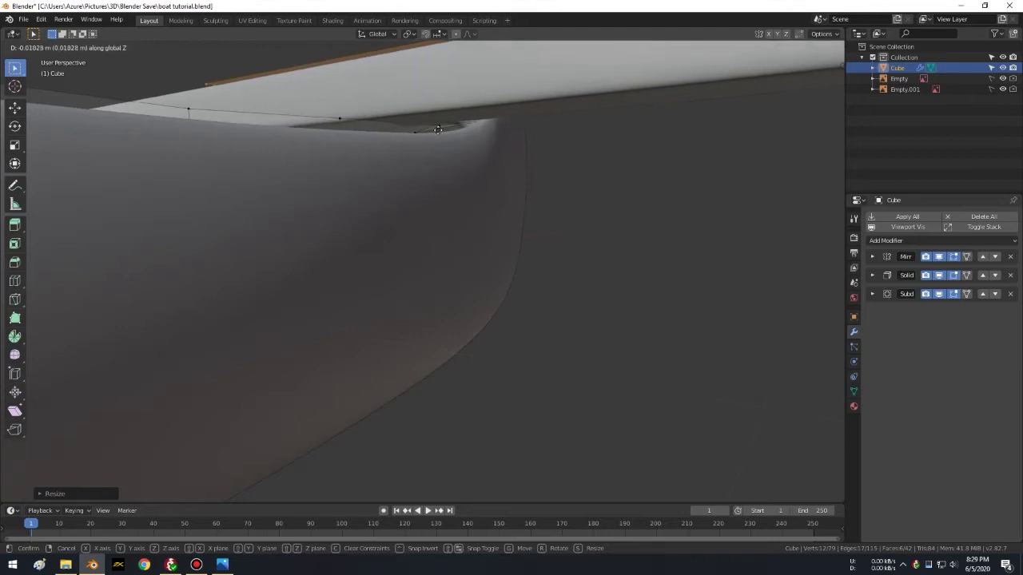
click(460, 178)
Step: Check the boom from side and top views and save boat tutorial.blend
mouse_move(447, 146)
middle_down()
mouse_move(173, 221)
mouse_move(333, 157)
middle_up()
scroll(331, 155, down, 3)
key(KP_3)
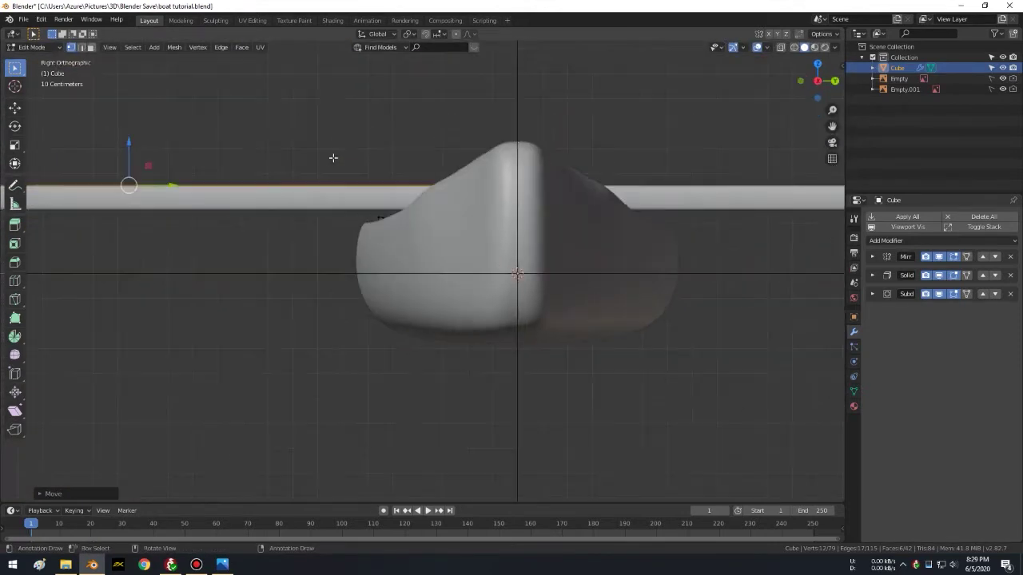
scroll(328, 160, down, 2)
scroll(421, 190, up, 1)
mouse_move(421, 190)
shift+middle_down()
mouse_move(306, 147)
mouse_move(443, 123)
mouse_move(468, 254)
shift+middle_up()
scroll(443, 124, down, 2)
key(KP_7)
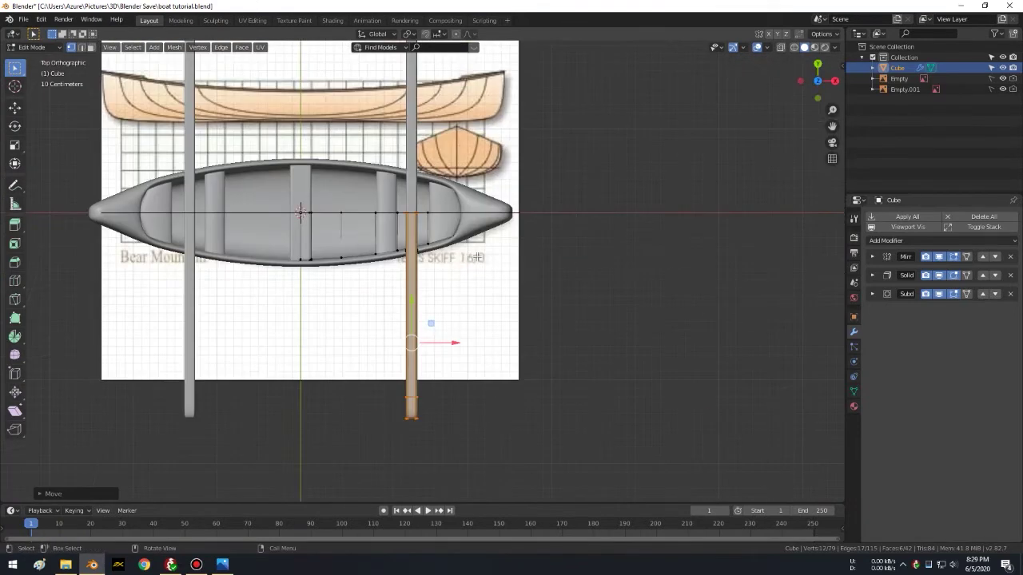
key(ctrl+s)
scroll(493, 239, up, 2)
scroll(493, 239, down, 3)
mouse_move(493, 239)
middle_down()
mouse_move(548, 246)
mouse_move(187, 190)
mouse_move(295, 194)
mouse_move(521, 174)
mouse_move(508, 253)
mouse_move(500, 208)
middle_up()
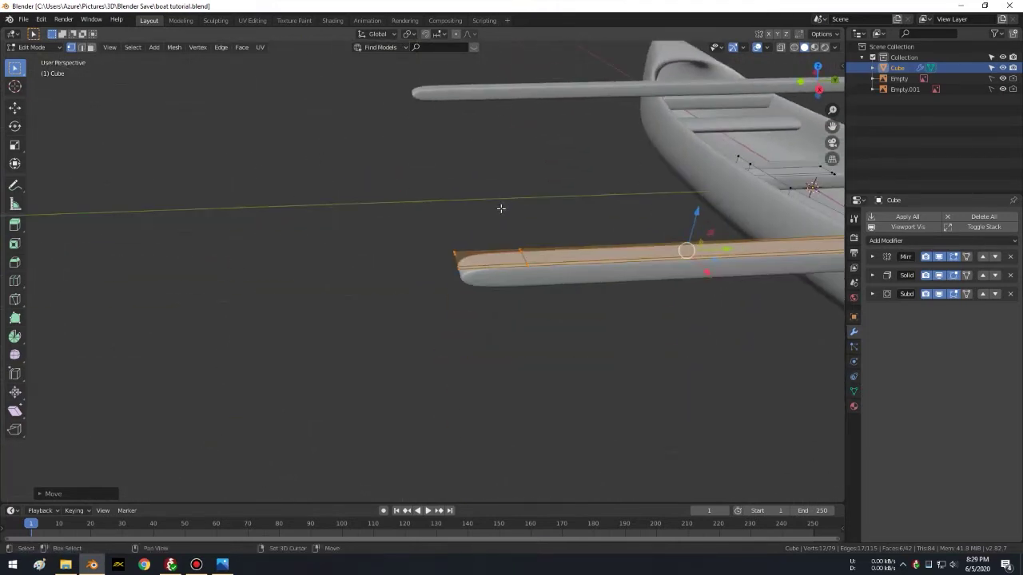
Step: Select the end edge loop at the boom's outer tip and switch to Right view
click(500, 208)
mouse_move(448, 266)
middle_down()
mouse_move(598, 224)
mouse_move(570, 222)
middle_up()
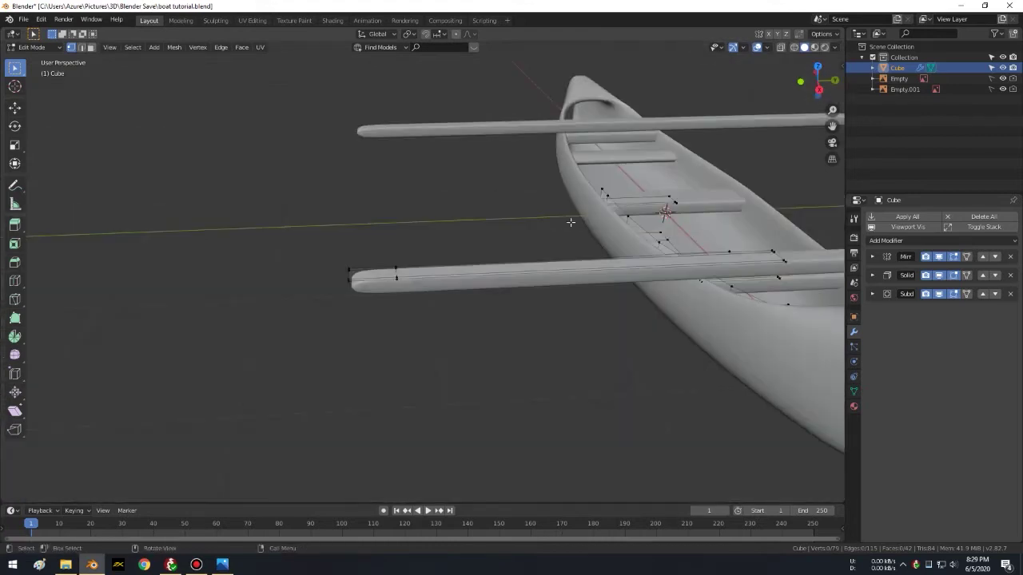
click(348, 278)
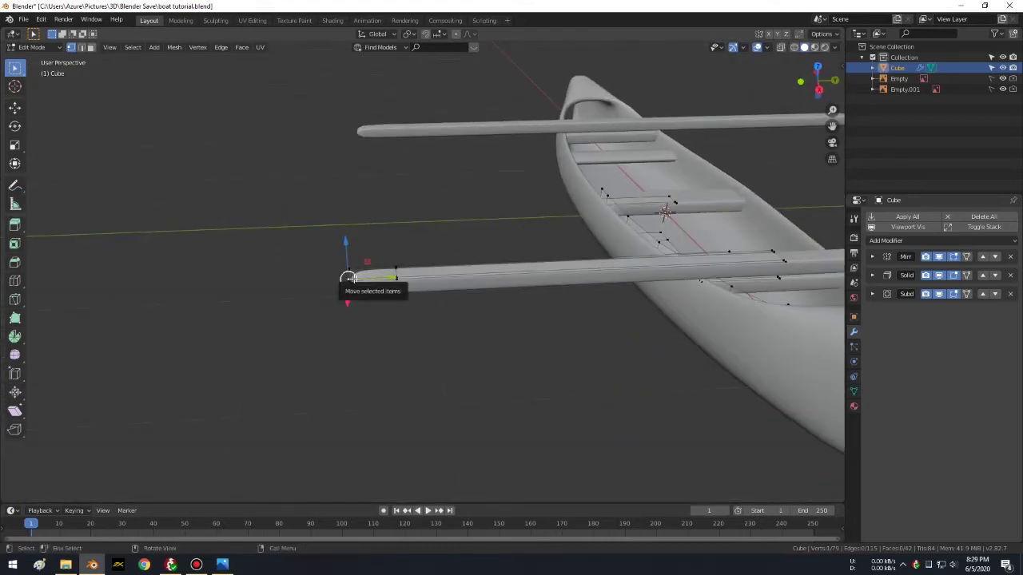
key(KP_Decimal)
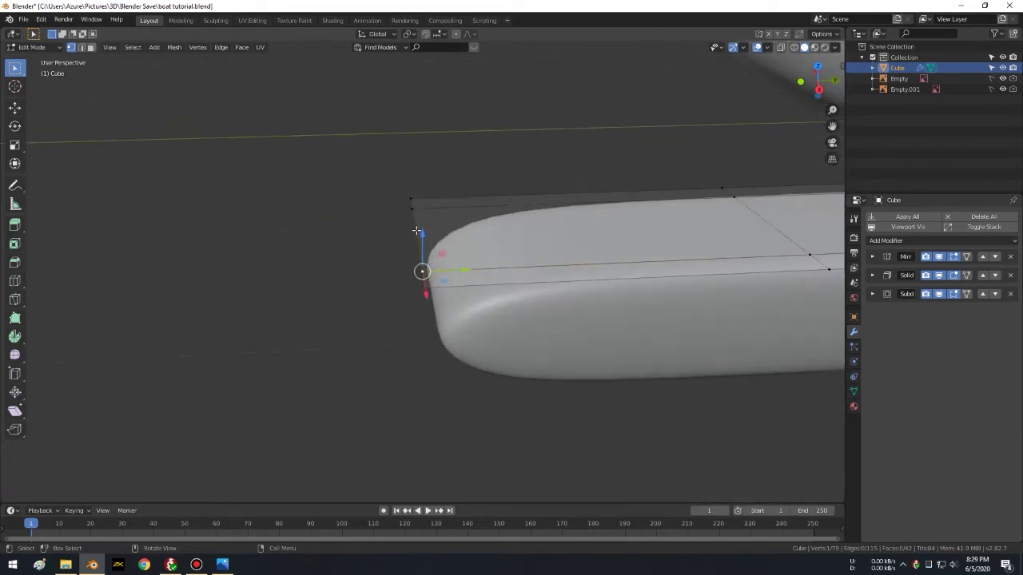
key(alt+a)
alt+click(414, 228)
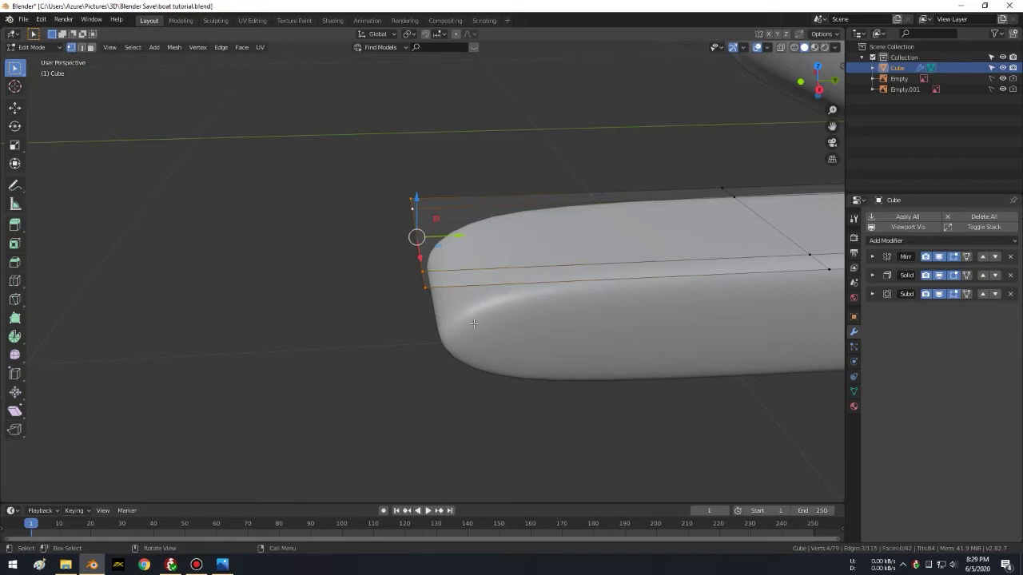
key(KP_3)
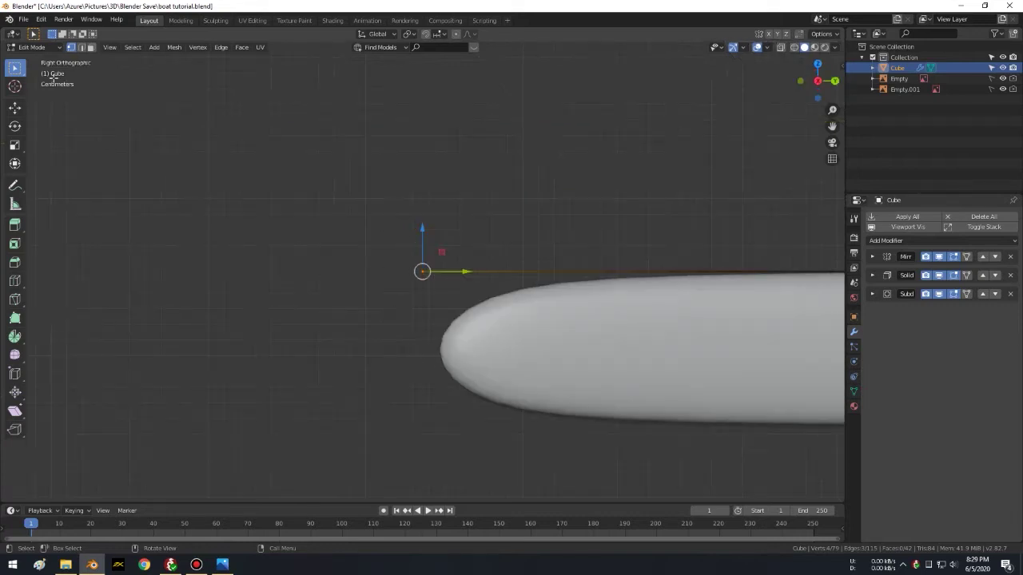
Step: With the 3D Cursor tool, position the cursor below the boom tip in side view
scroll(470, 221, down, 2)
scroll(495, 240, down, 2)
scroll(546, 351, down, 1)
mouse_move(545, 352)
shift+middle_down()
mouse_move(538, 238)
mouse_move(506, 258)
shift+middle_up()
scroll(539, 238, down, 4)
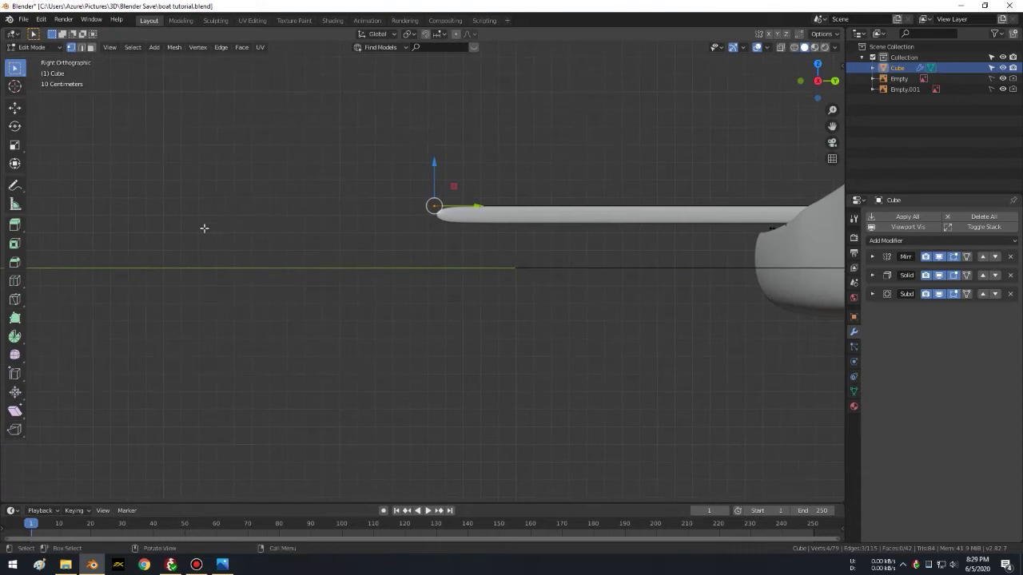
click(15, 86)
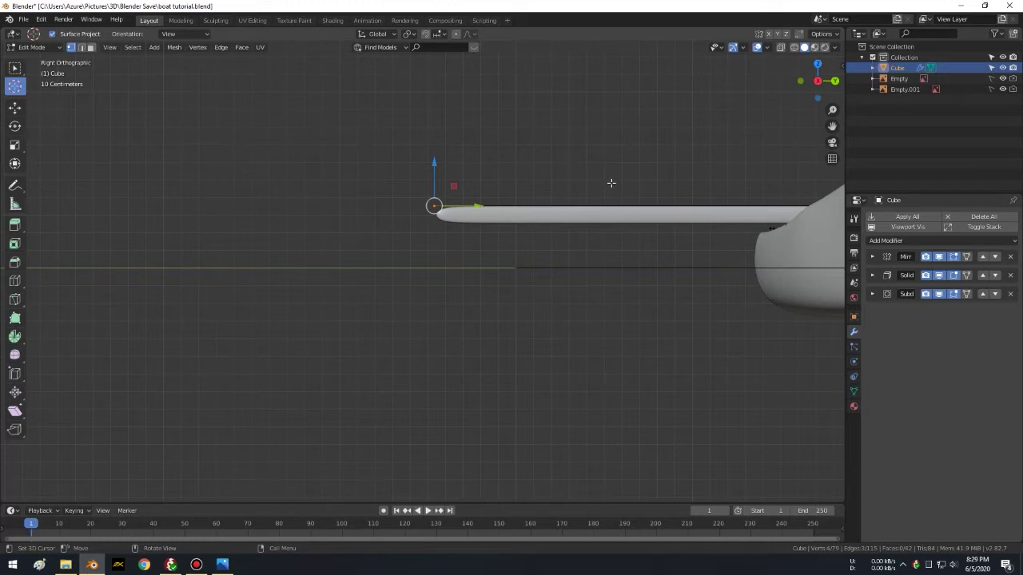
shift+middle_drag(456, 290, 255, 276)
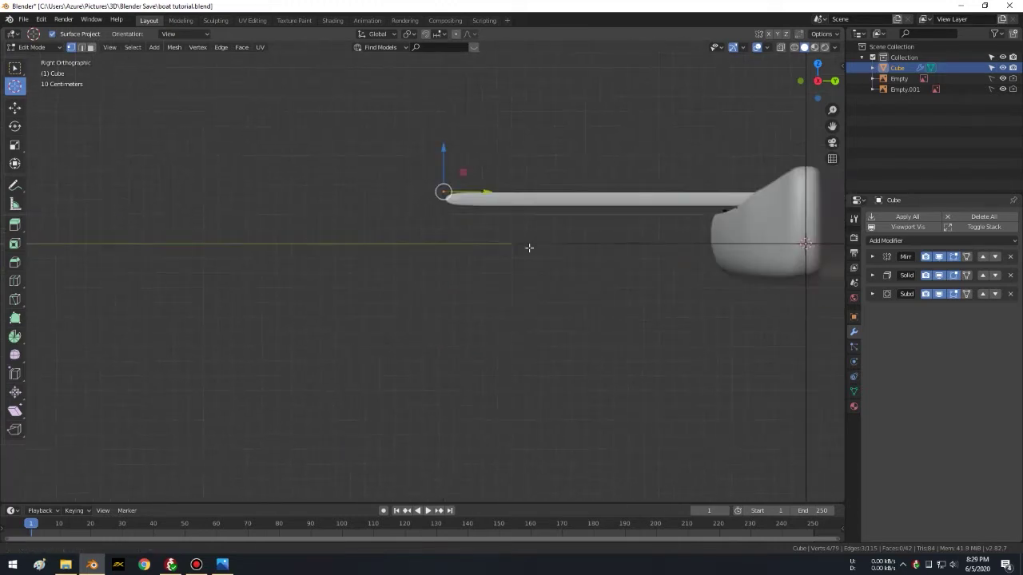
shift+middle_drag(254, 277, 546, 263)
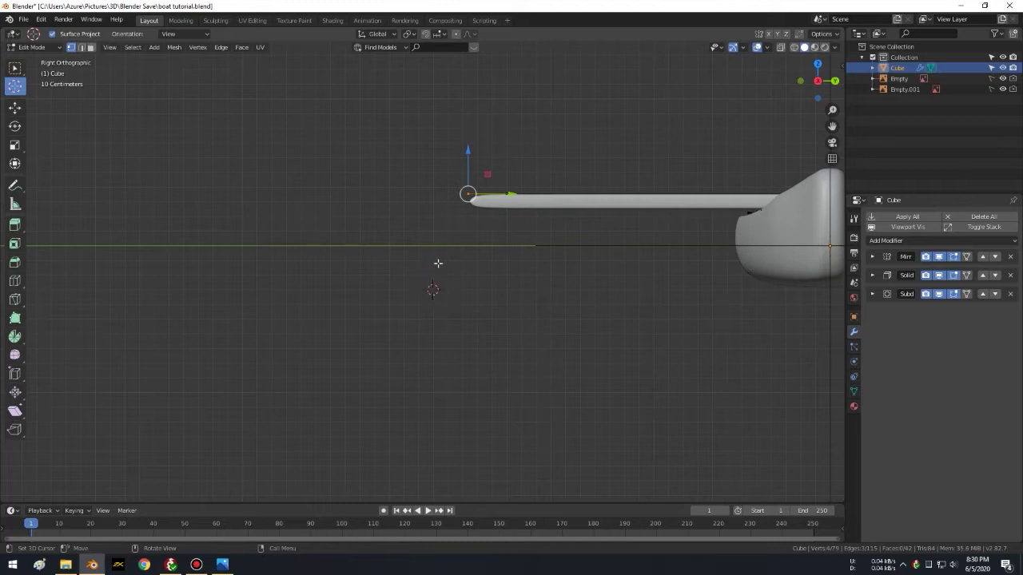
Step: Spin the boom's end loop downward around the 3D cursor into a shorter arc
click(15, 336)
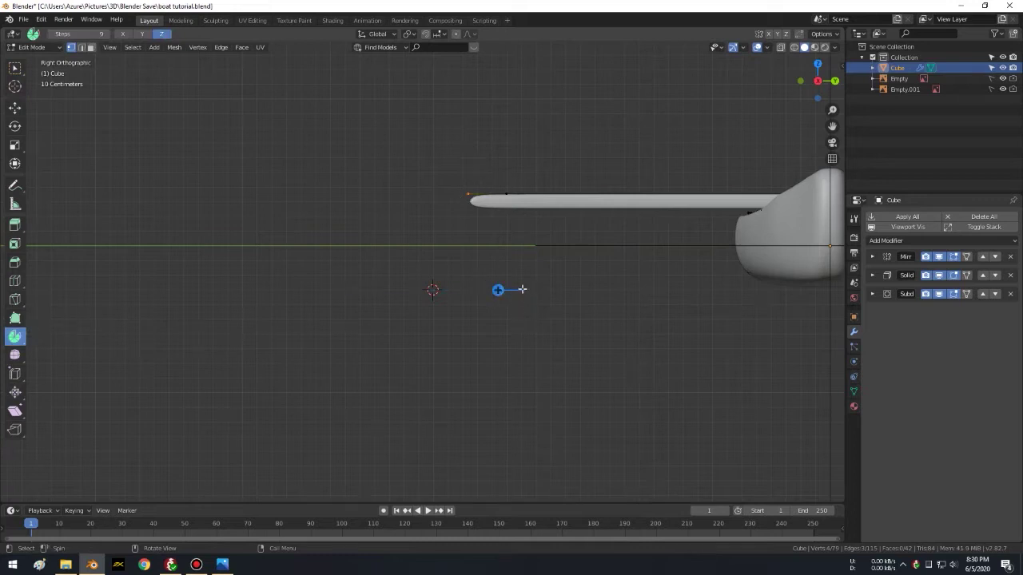
mouse_move(522, 289)
mouse_down()
mouse_move(485, 223)
mouse_move(430, 199)
mouse_move(316, 222)
mouse_up()
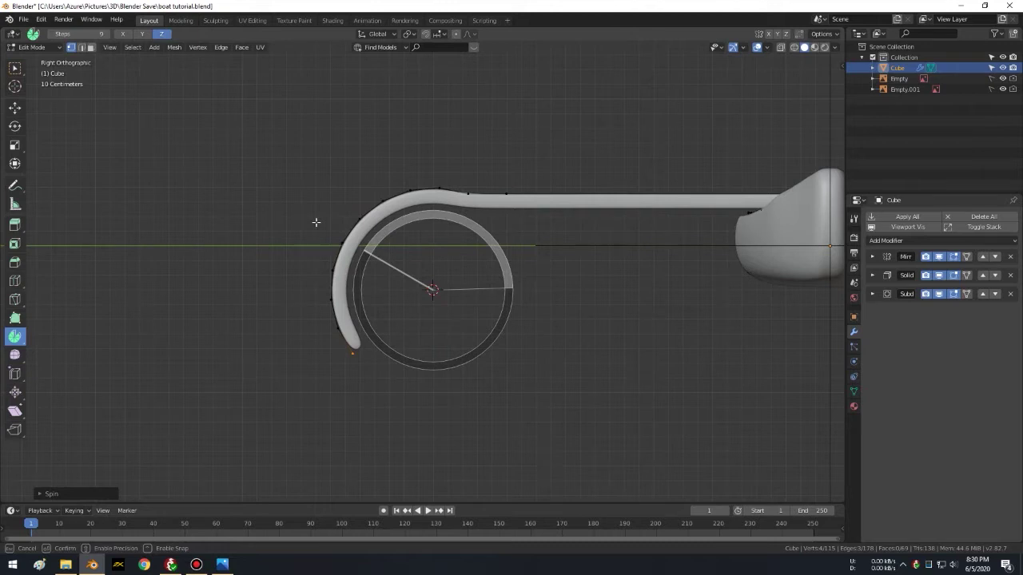
mouse_move(315, 222)
mouse_down()
mouse_move(322, 201)
mouse_move(412, 179)
mouse_up()
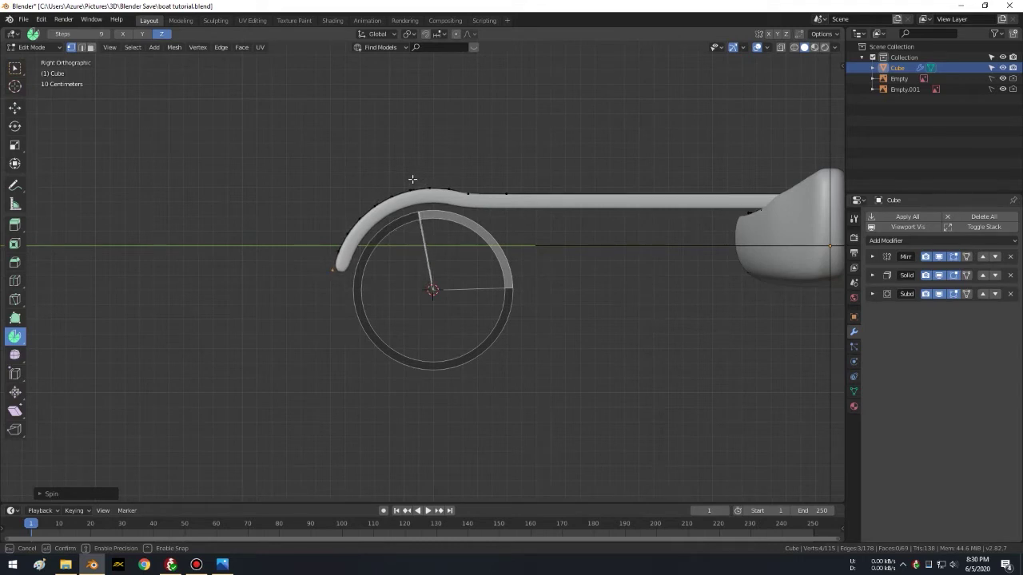
drag(412, 179, 413, 179)
scroll(412, 179, down, 2)
middle_drag(412, 178, 502, 221)
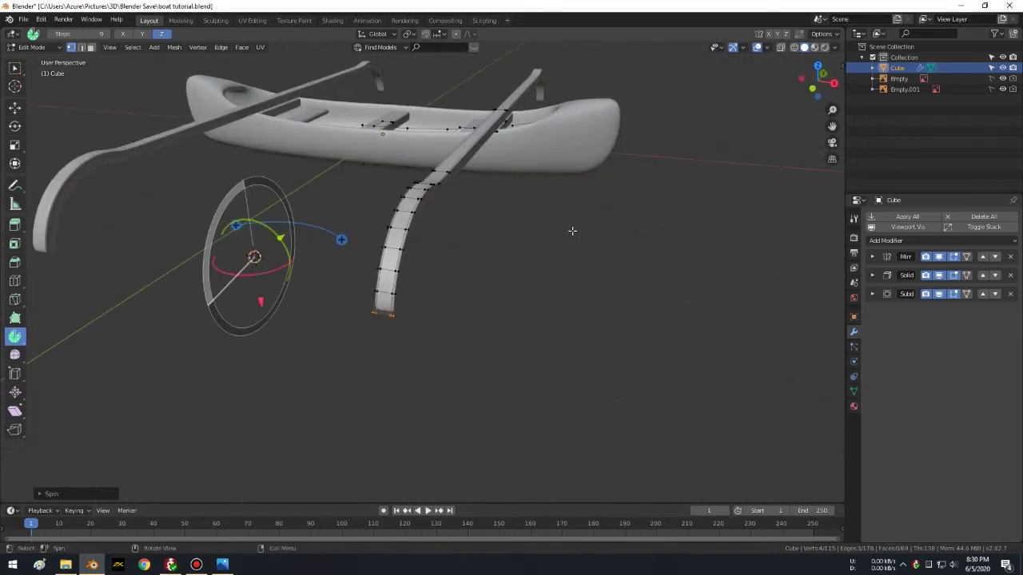
Step: Return to Object Mode and inspect both curved booms
click(14, 68)
mouse_move(683, 263)
middle_down()
mouse_move(560, 231)
mouse_move(485, 268)
mouse_move(486, 324)
mouse_move(541, 264)
mouse_move(456, 236)
middle_up()
key(Tab)
mouse_move(399, 295)
middle_down()
mouse_move(459, 319)
mouse_move(569, 289)
mouse_move(494, 260)
mouse_move(392, 289)
mouse_move(395, 310)
middle_up()
middle_drag(334, 361, 371, 339)
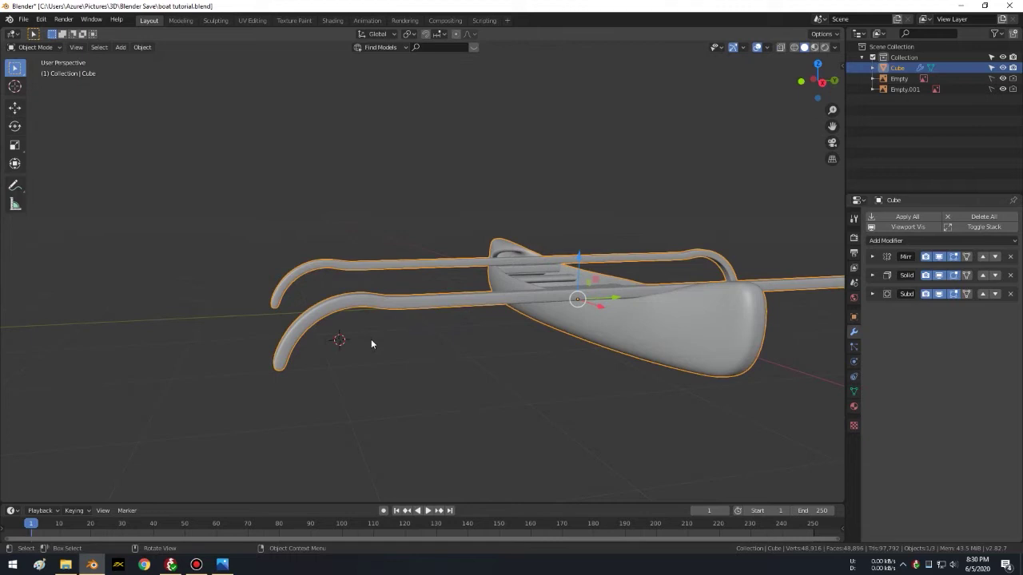
Step: Switch to Right view, enter Edit Mode with nothing selected, and save the file
key(KP_1)
key(KP_3)
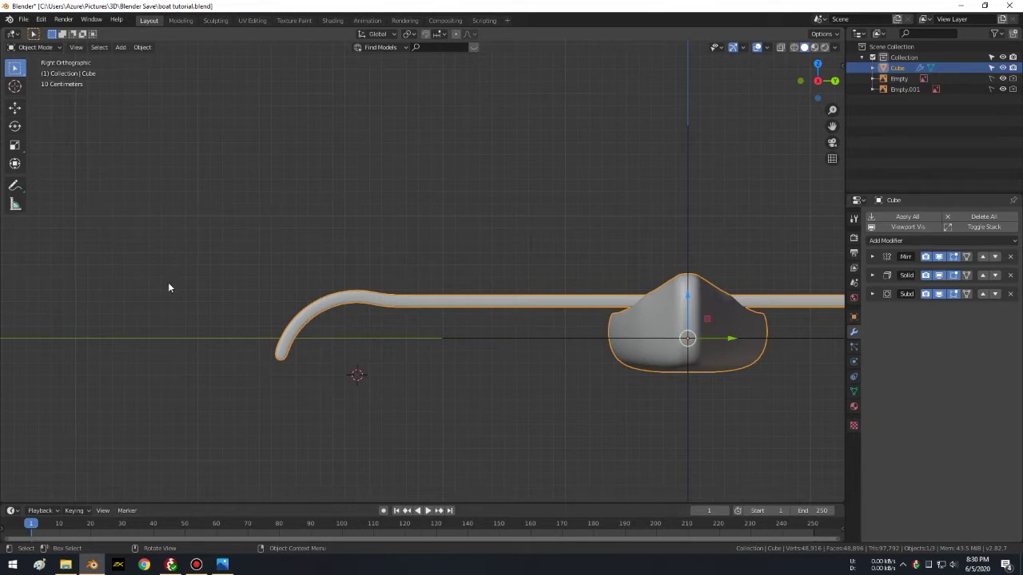
mouse_move(404, 308)
shift+middle_down()
mouse_move(395, 211)
mouse_move(392, 248)
mouse_move(505, 246)
shift+middle_up()
key(Tab)
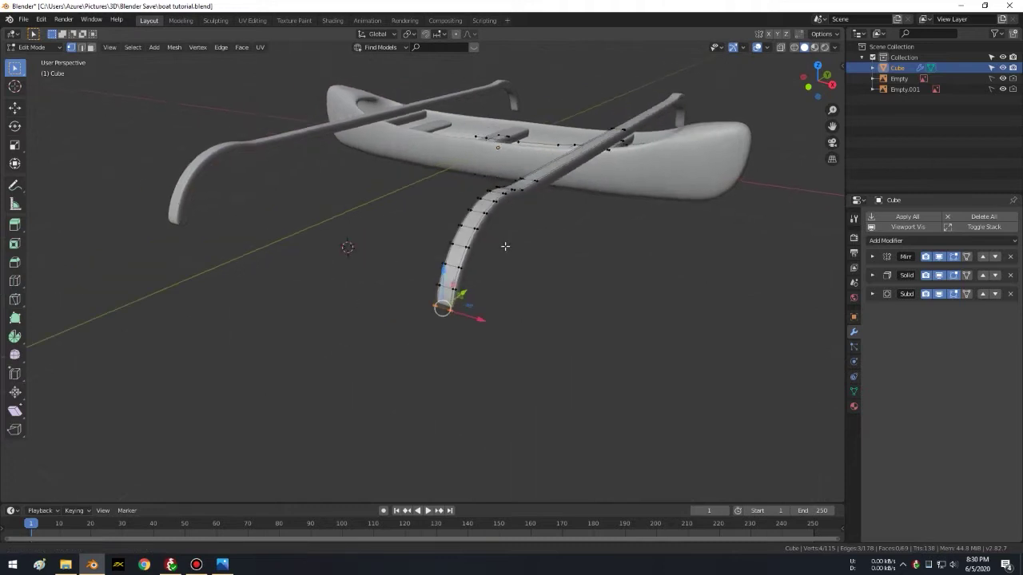
key(alt+a)
key(ctrl+s)
Step: Orbit around the boat until the boom's foot stands upright in view
mouse_move(495, 247)
middle_down()
mouse_move(580, 228)
mouse_move(555, 228)
middle_up()
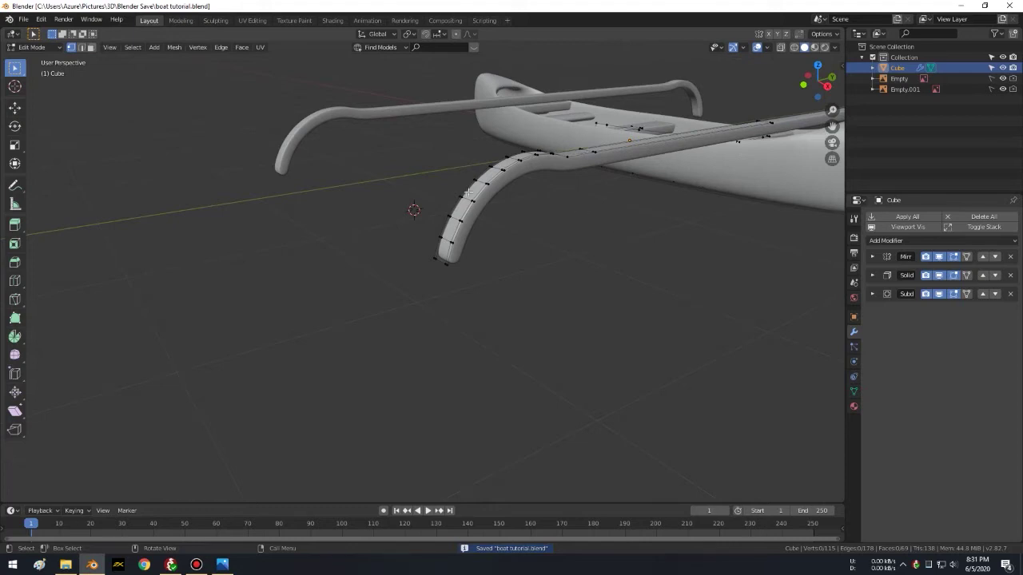
mouse_move(549, 208)
middle_down()
mouse_move(486, 258)
mouse_move(304, 303)
middle_up()
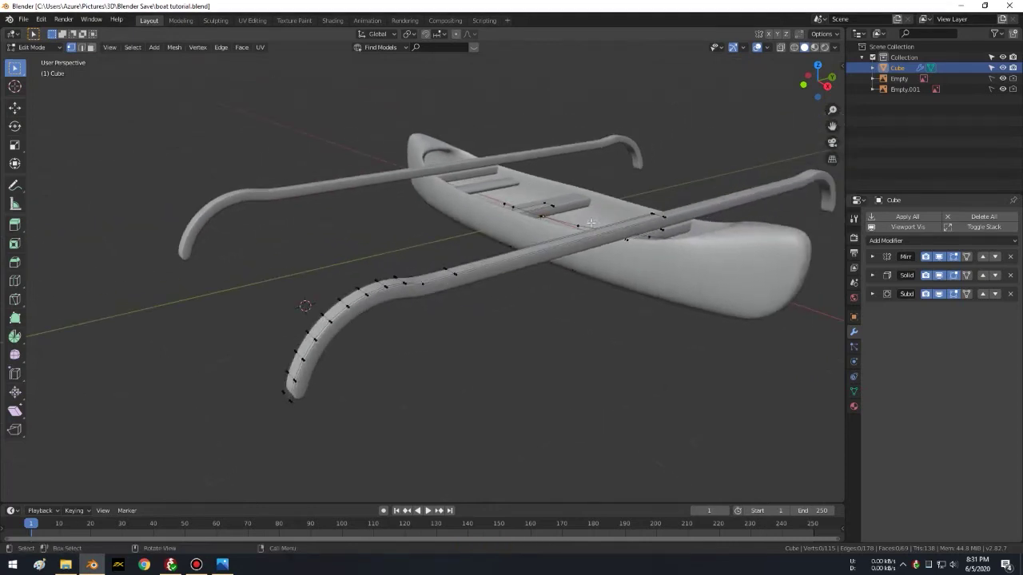
scroll(304, 304, up, 5)
mouse_move(418, 212)
middle_down()
mouse_move(310, 215)
mouse_move(402, 190)
mouse_move(303, 216)
mouse_move(408, 219)
middle_up()
scroll(310, 215, down, 5)
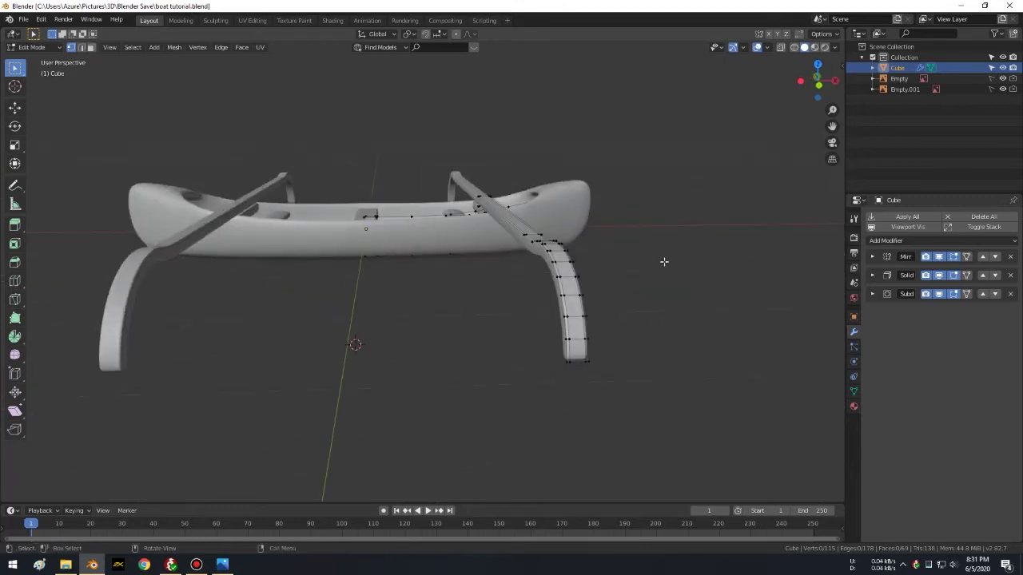
mouse_move(663, 261)
middle_down()
mouse_move(528, 294)
mouse_move(569, 217)
mouse_move(576, 288)
middle_up()
scroll(528, 294, up, 4)
drag(391, 255, 519, 307)
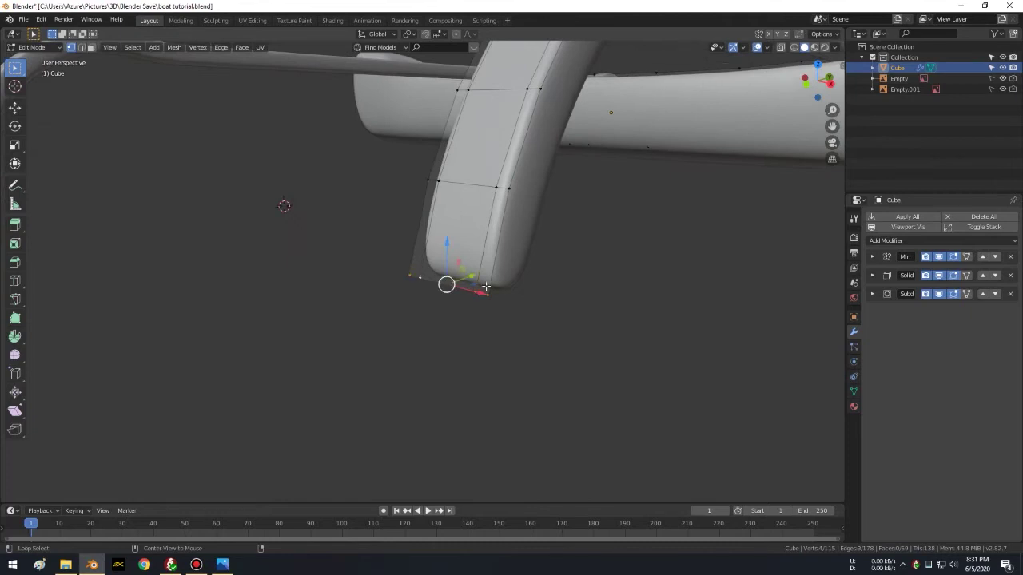
Step: Duplicate the edge loop at the boom's foot, leaving the copy in place
click(541, 322)
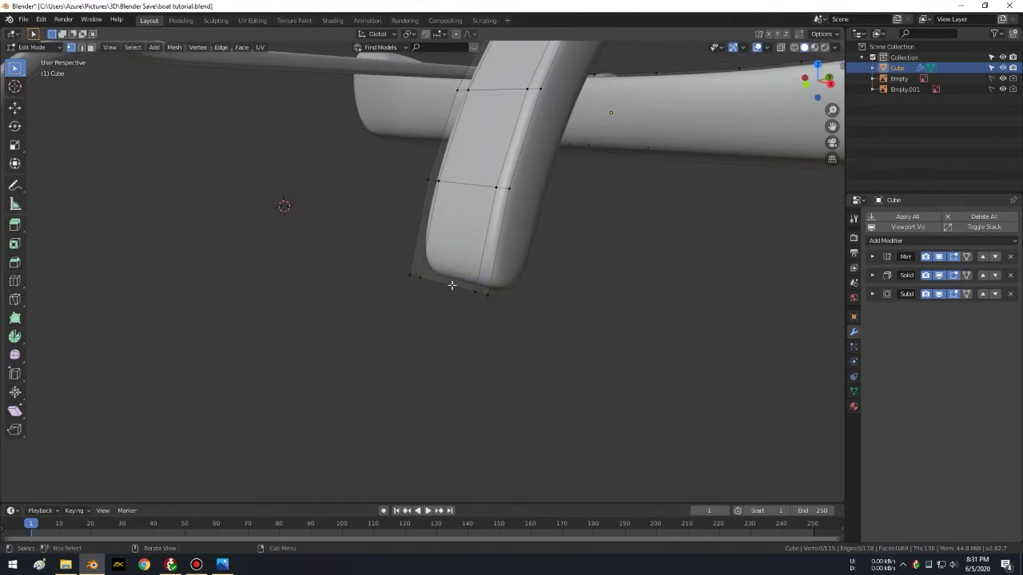
key(ctrl+z)
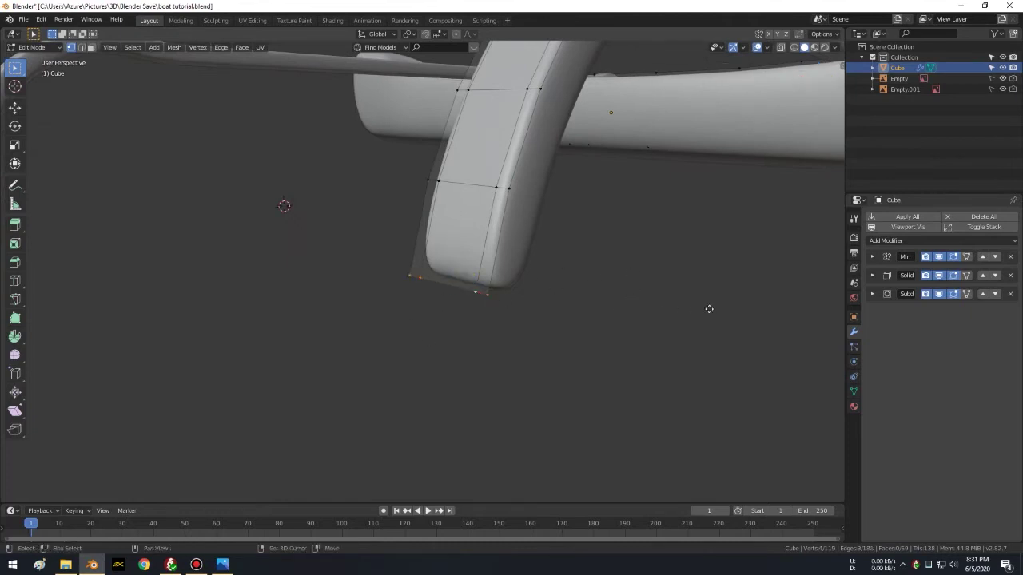
key(g)
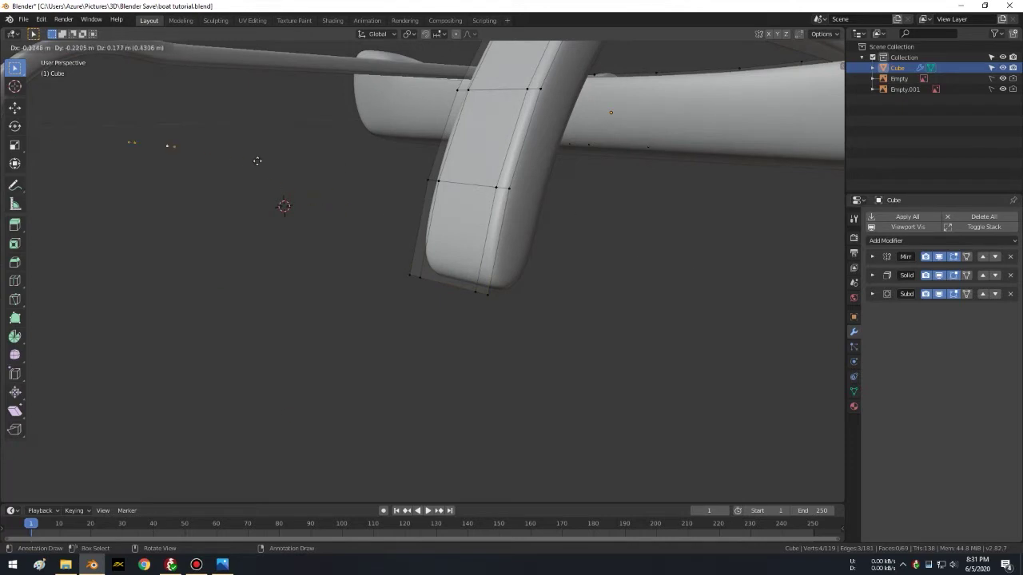
right_click(639, 320)
mouse_move(653, 315)
middle_down()
mouse_move(568, 299)
mouse_move(655, 335)
mouse_move(657, 327)
mouse_move(631, 315)
mouse_move(624, 322)
middle_up()
key(KP_Decimal)
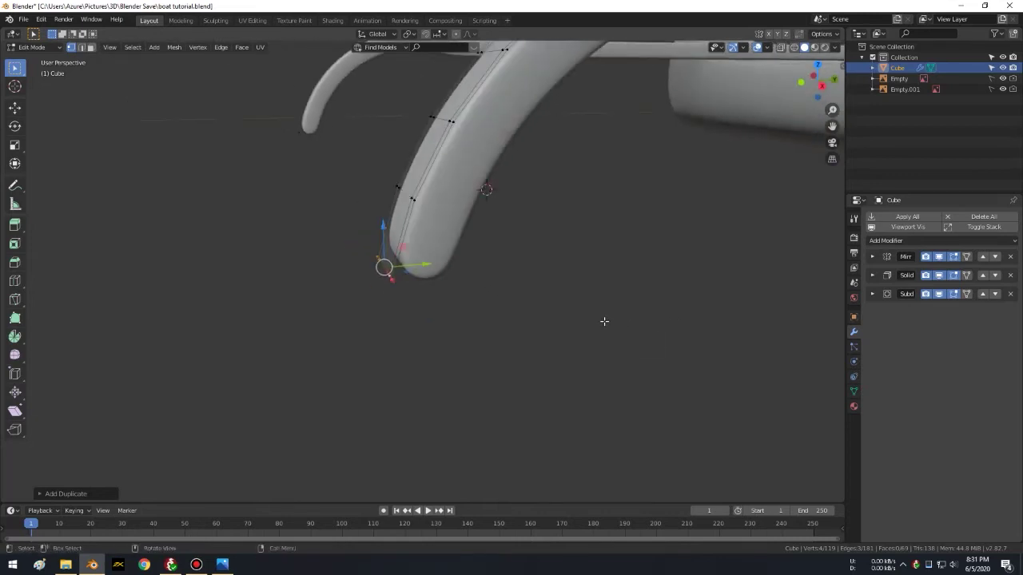
Step: Extrude the duplicated edges along Y into a flat flap
key(e)
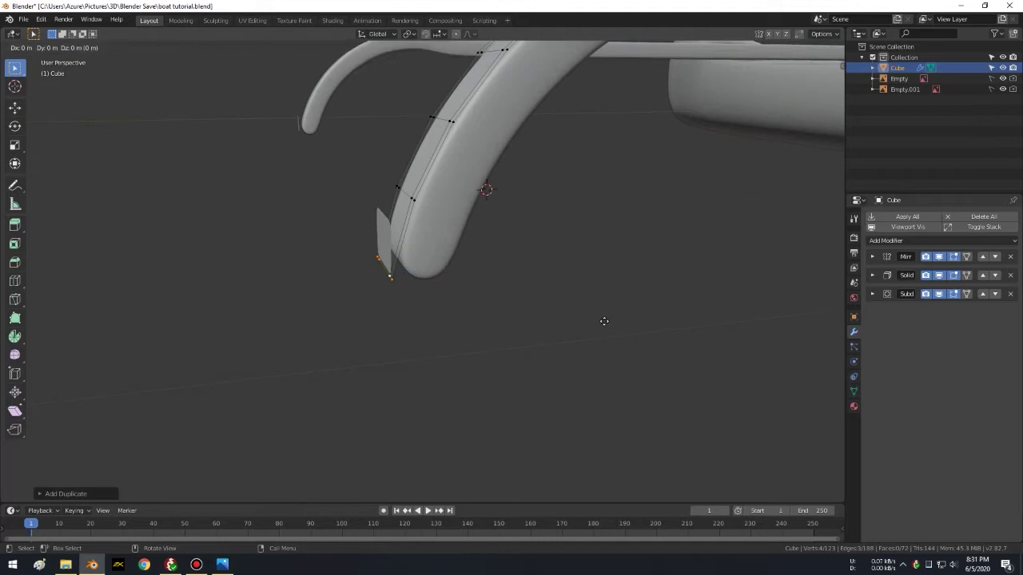
key(y)
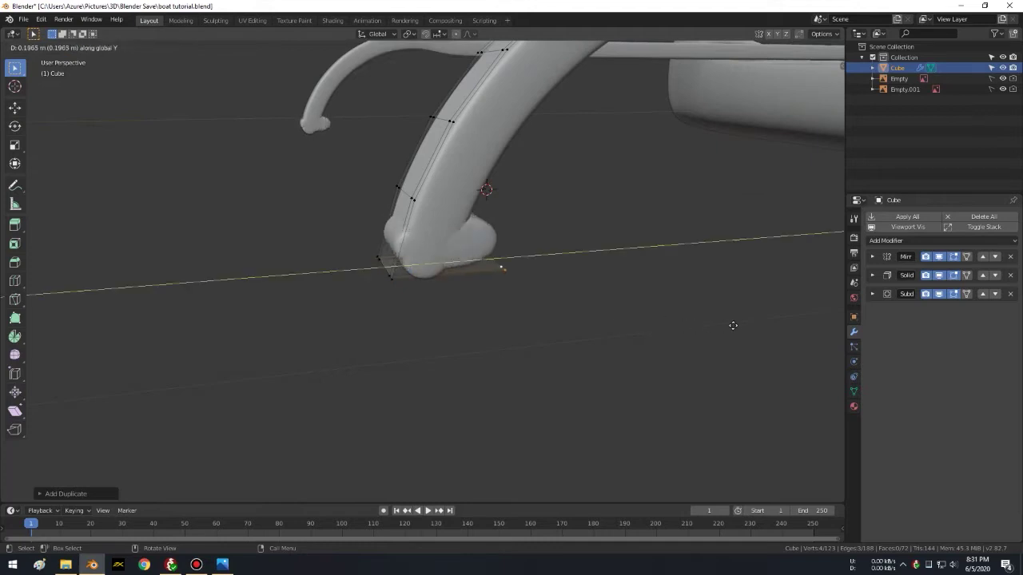
click(834, 317)
mouse_move(735, 286)
middle_down()
mouse_move(661, 303)
mouse_move(585, 290)
middle_up()
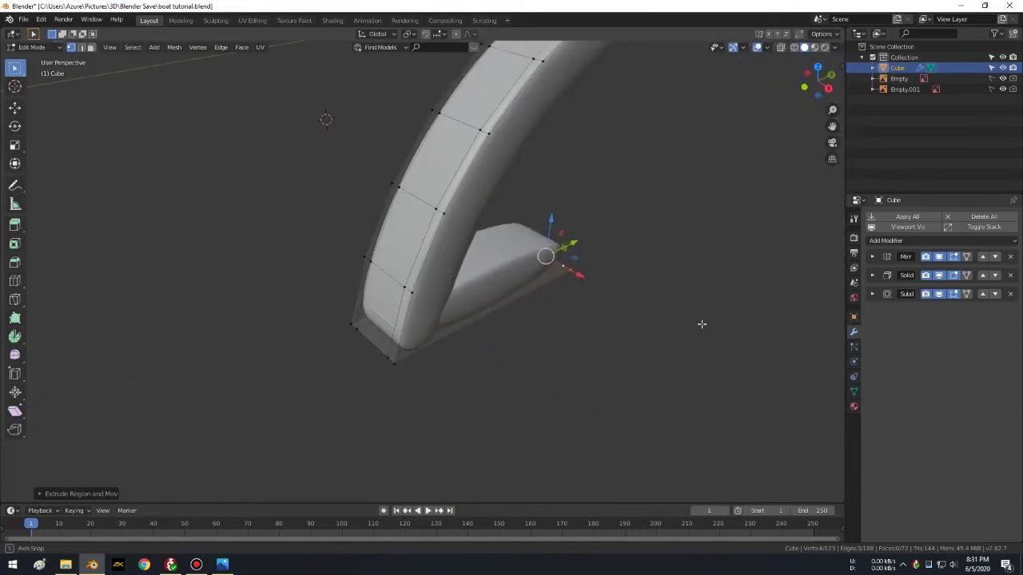
middle_drag(586, 289, 700, 322)
Step: Select the whole flat piece and move it along Y beneath the boom
click(626, 338)
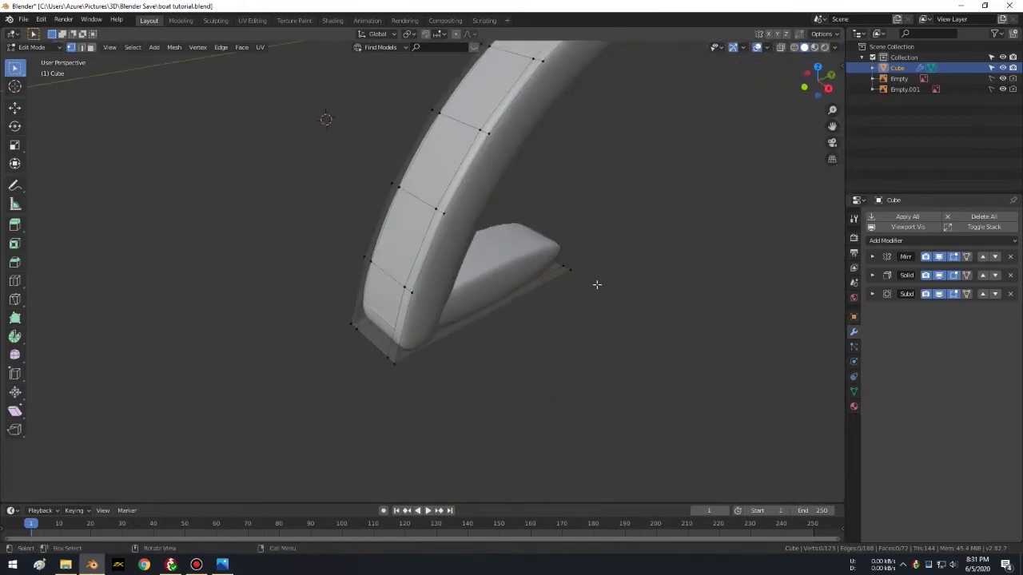
key(l)
scroll(536, 357, down, 2)
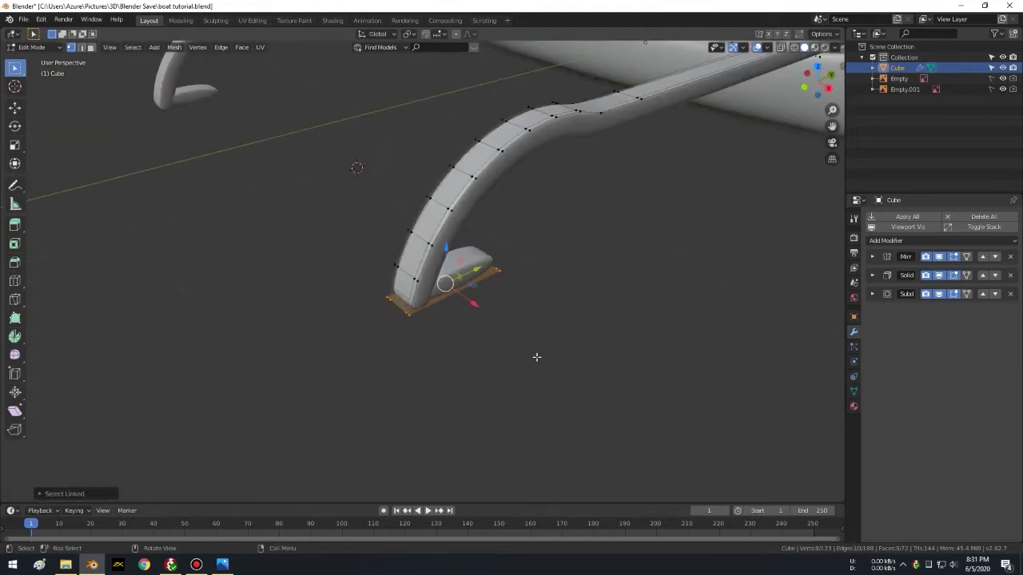
key(g)
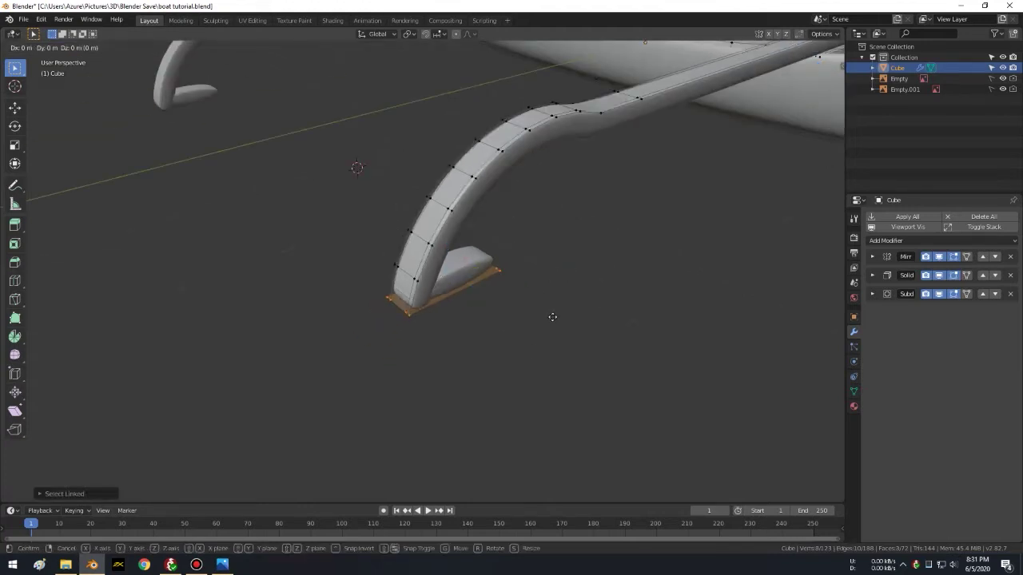
key(y)
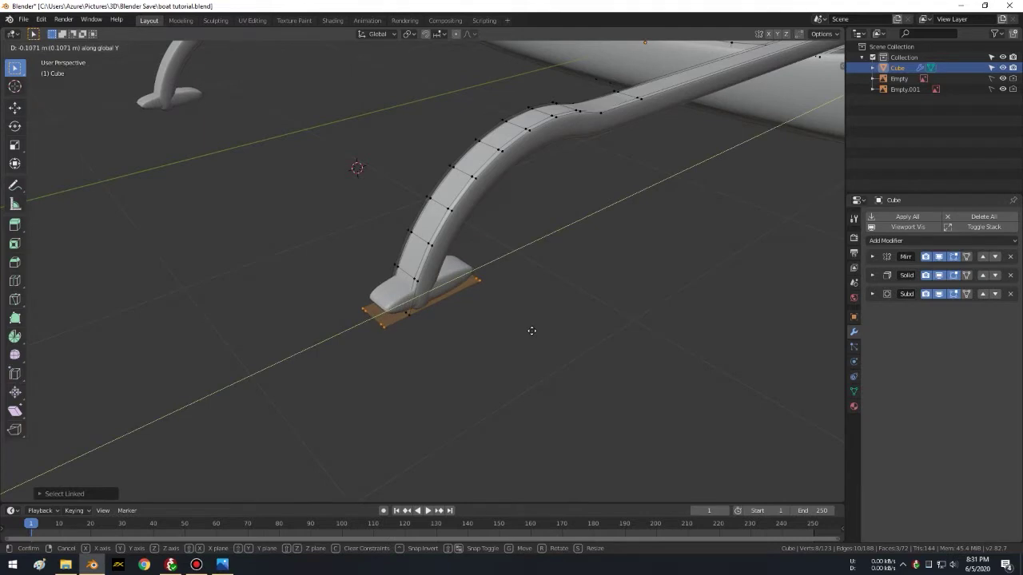
click(524, 334)
mouse_move(503, 324)
middle_down()
mouse_move(513, 277)
mouse_move(536, 285)
middle_up()
Step: Scale the flat piece along X into a long float beneath the boom
key(s)
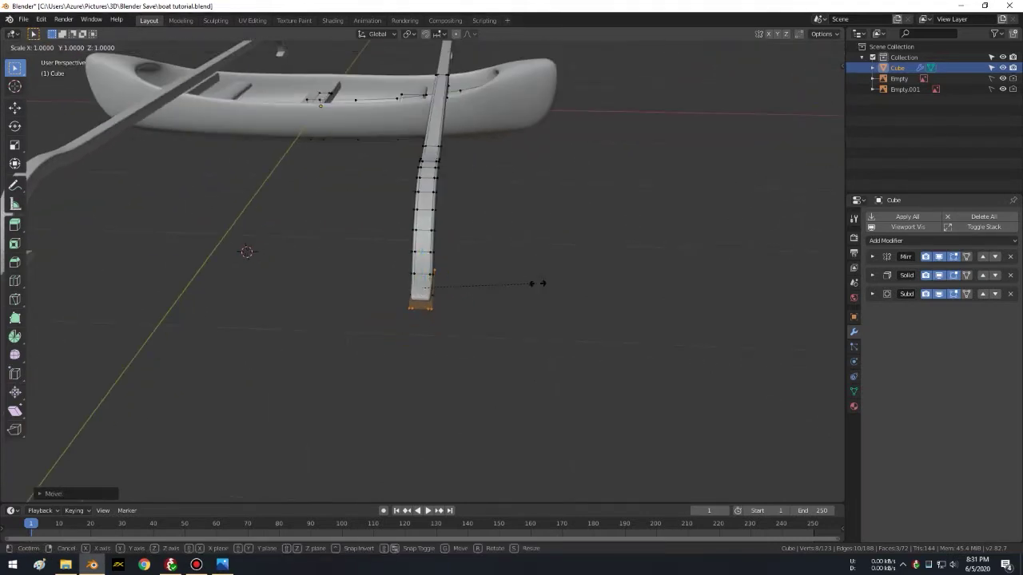
key(x)
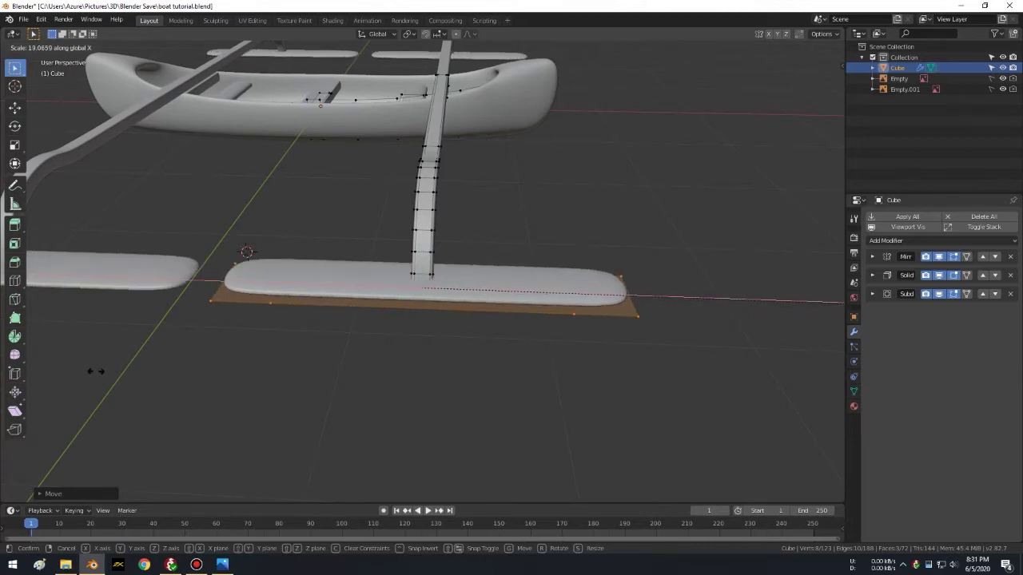
click(210, 379)
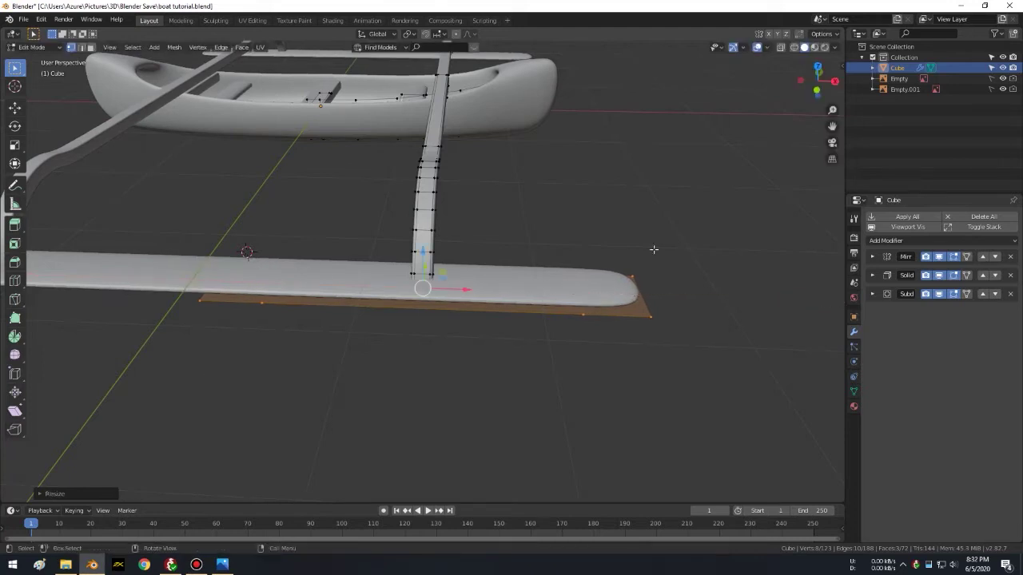
Step: Review the Subdivision and Mirror modifier settings
click(873, 294)
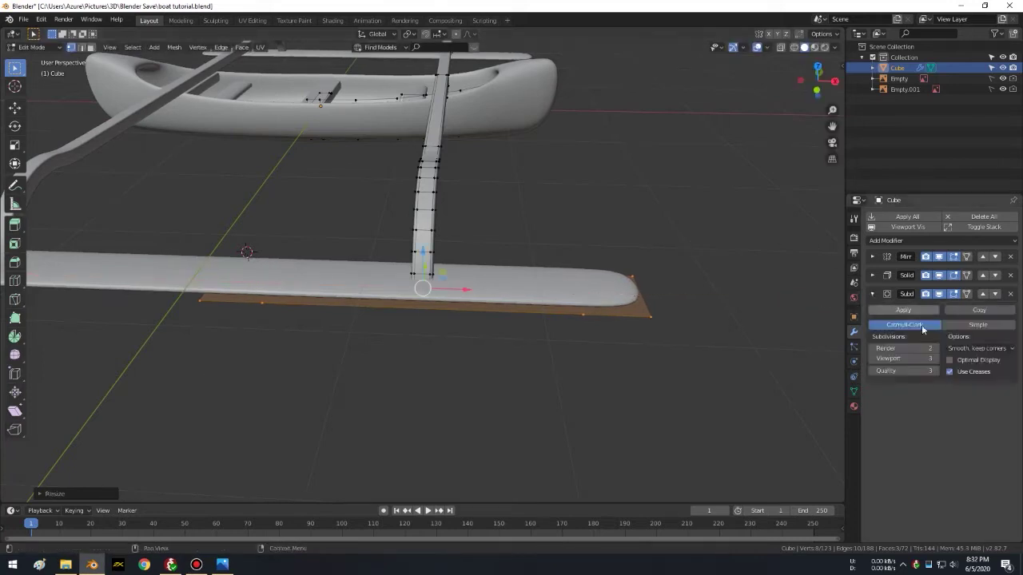
click(873, 293)
click(872, 257)
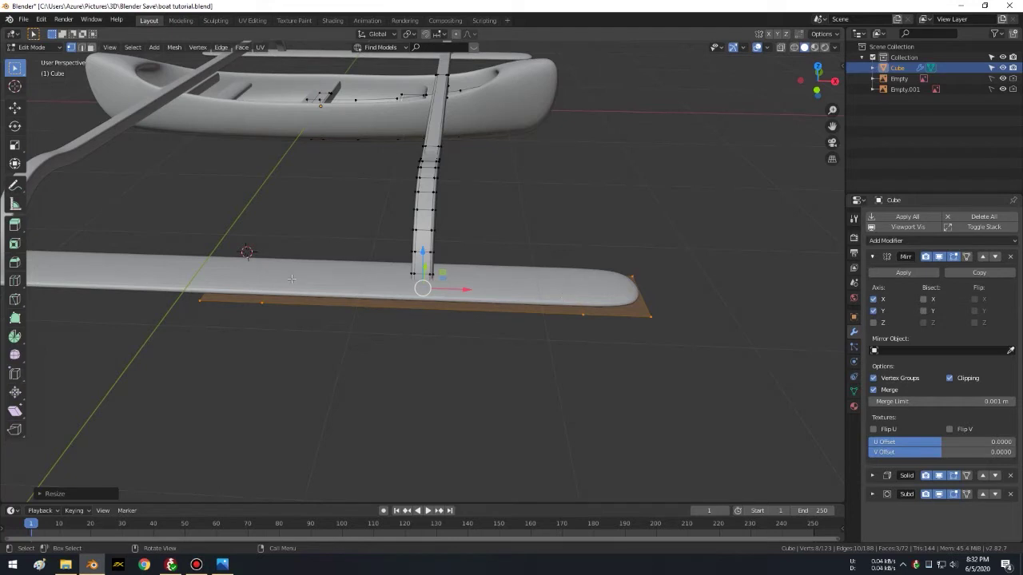
Step: Return to Object Mode and inspect the float and boom up close
key(Tab)
mouse_move(441, 252)
middle_down()
mouse_move(348, 201)
mouse_move(348, 166)
mouse_move(364, 140)
mouse_move(474, 266)
middle_up()
scroll(474, 266, up, 2)
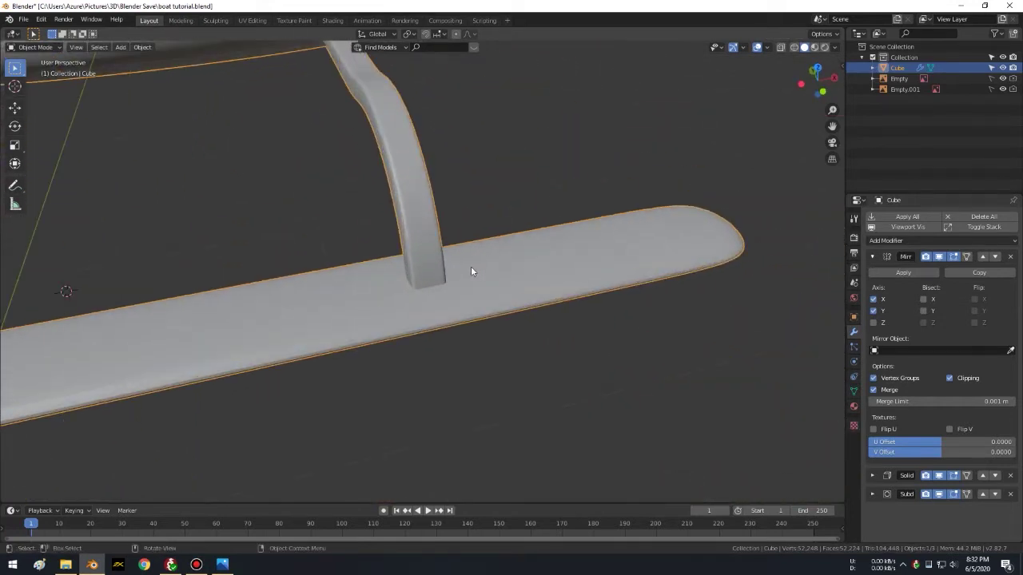
right_click(518, 258)
click(518, 258)
mouse_move(512, 251)
middle_down()
mouse_move(460, 279)
mouse_move(468, 114)
mouse_move(479, 151)
middle_up()
scroll(461, 201, up, 1)
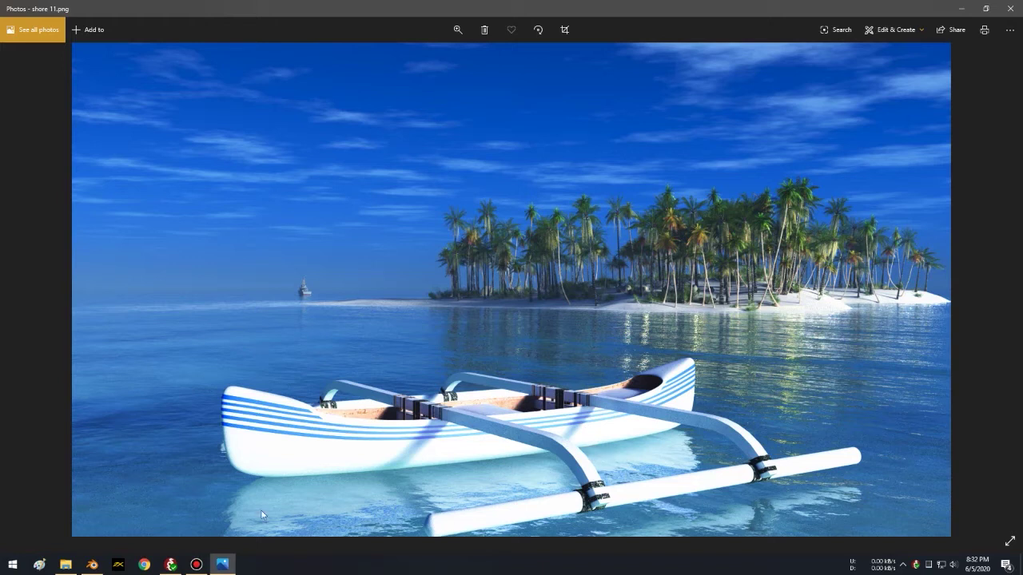
click(92, 564)
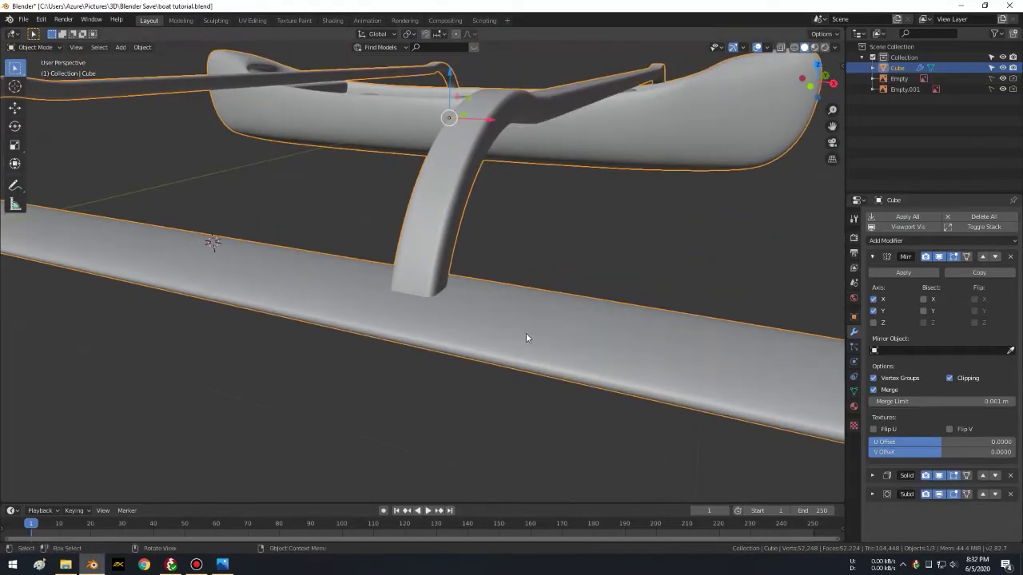
Step: Bring the hull and the float's rounded end into view, then enter Edit Mode on the canoe mesh
scroll(528, 335, up, 2)
scroll(442, 316, down, 4)
mouse_move(480, 324)
middle_down()
mouse_move(568, 284)
mouse_move(452, 187)
mouse_move(574, 310)
middle_up()
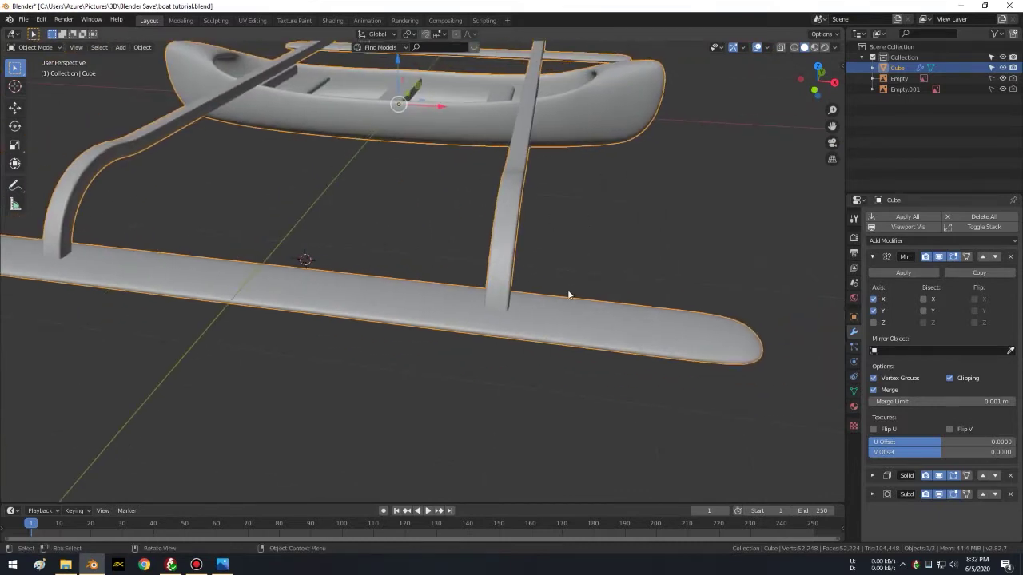
key(Tab)
scroll(574, 287, up, 2)
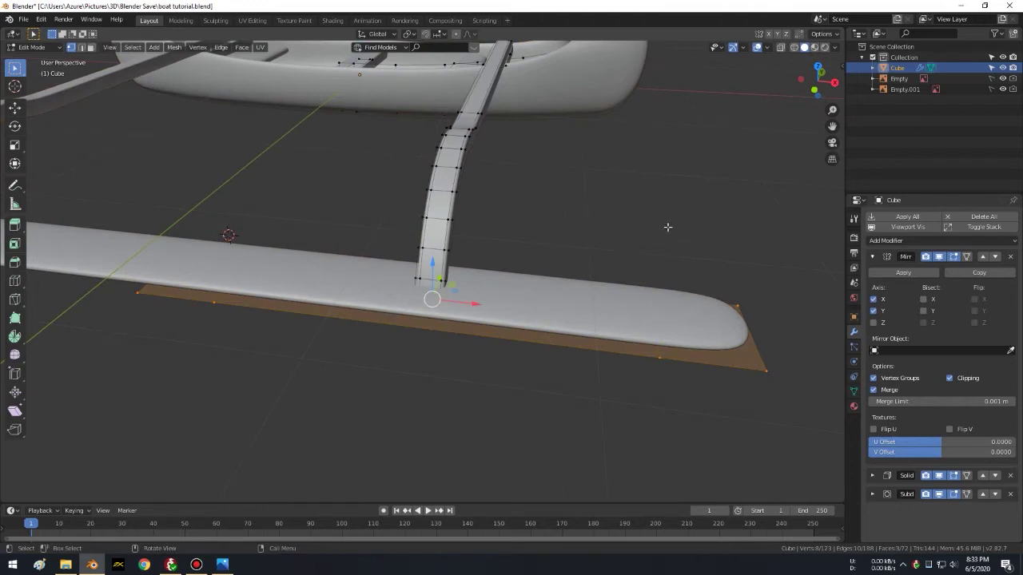
Step: Rotate the selected float geometry 180° about X, then undo that flip
key(r)
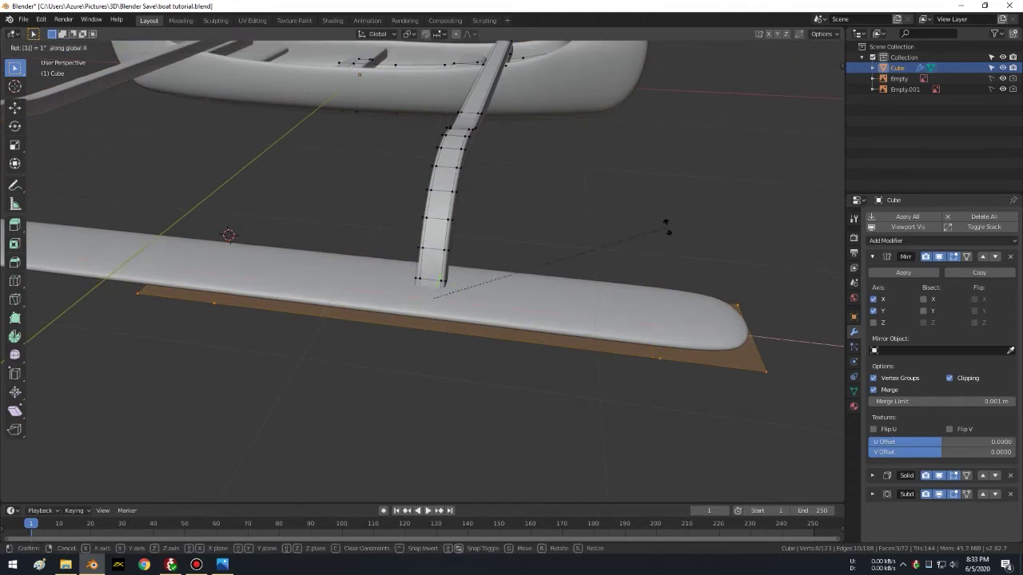
text(x180)
key(Return)
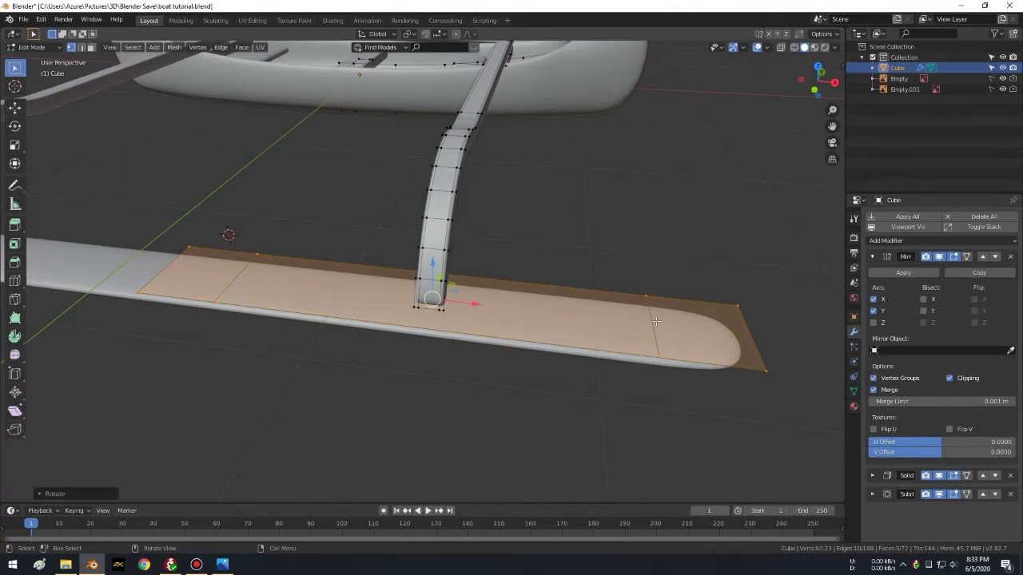
key(ctrl+z)
Step: Rotate the float geometry 180° about the Z axis and check it from the side
text(rz180)
key(Return)
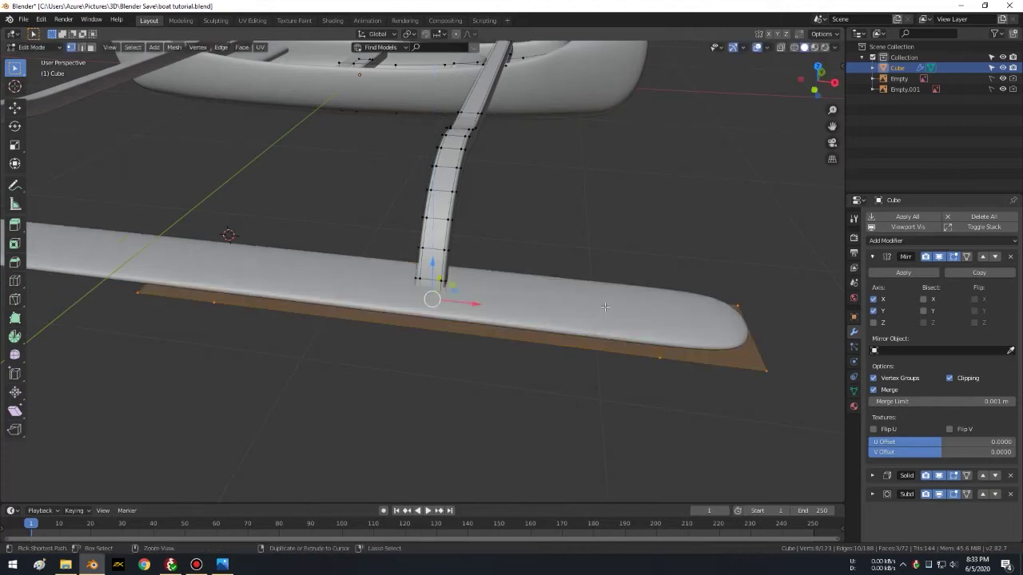
key(Tab)
key(Tab)
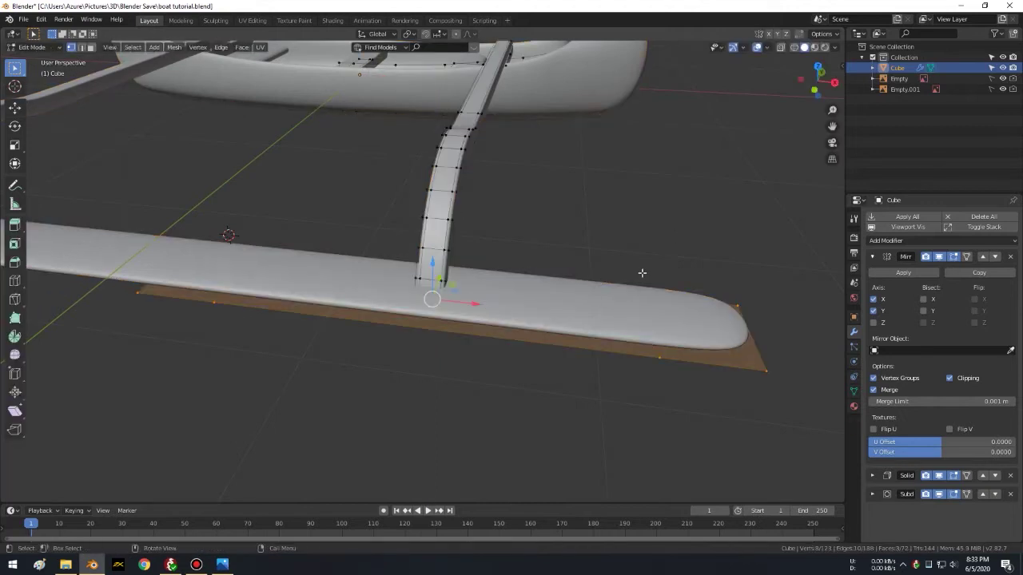
text(rz180)
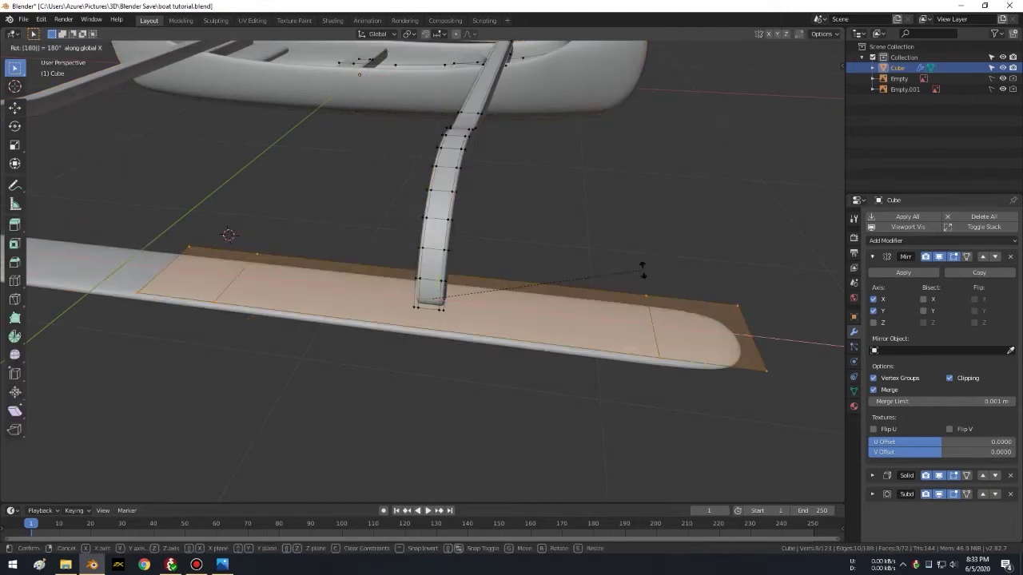
key(Return)
mouse_move(636, 258)
middle_down()
mouse_move(497, 216)
mouse_move(456, 267)
middle_up()
scroll(475, 280, up, 4)
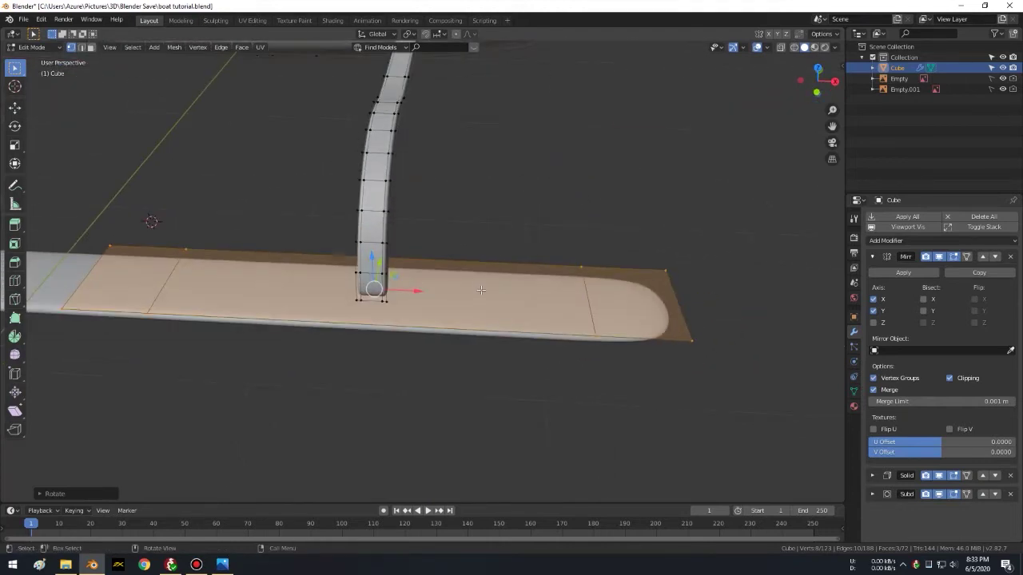
Step: Deselect everything and loop-cut across the float on one side of the boom
key(alt+a)
key(ctrl+r)
click(419, 261)
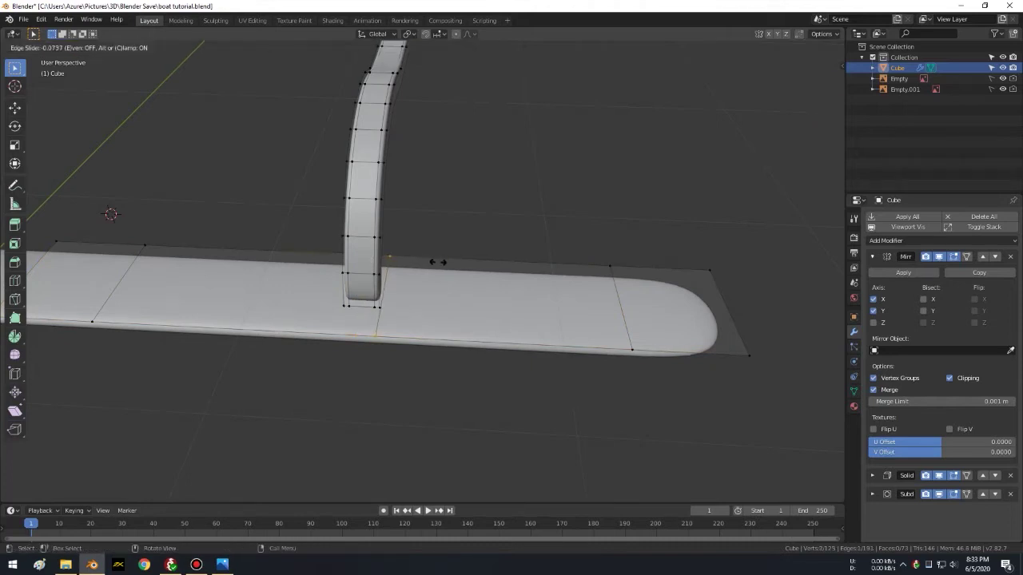
click(437, 262)
scroll(437, 263, up, 2)
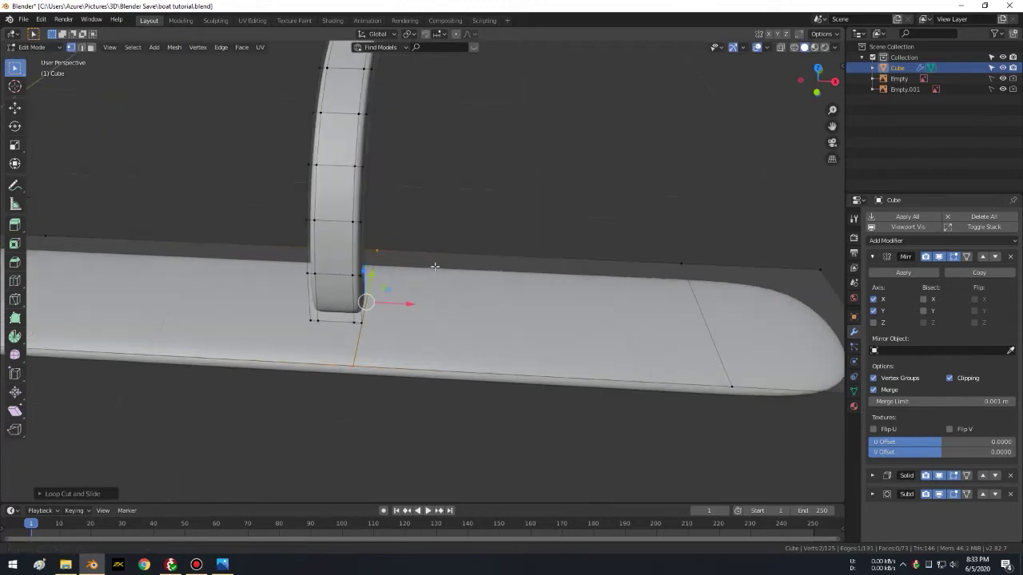
middle_drag(437, 264, 606, 145)
Step: Add a second cross loop on the float on the boom's other side
key(alt+a)
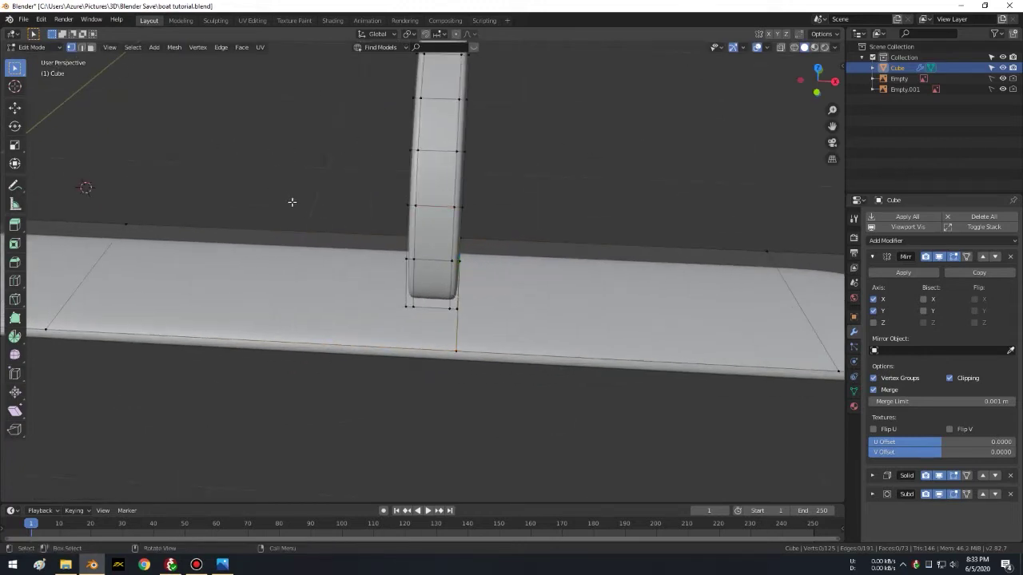
key(ctrl+r)
click(275, 264)
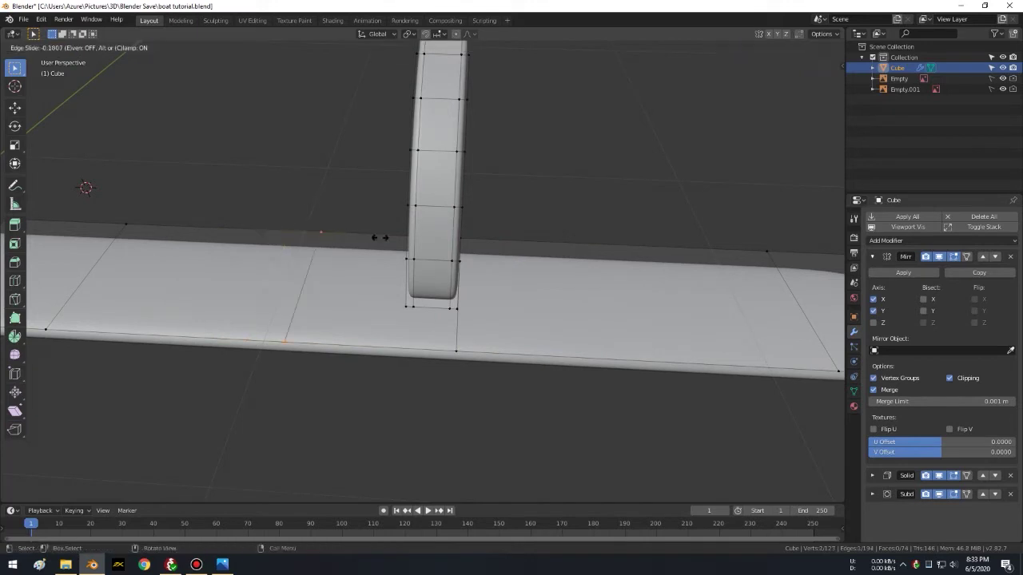
click(422, 238)
mouse_move(469, 245)
middle_down()
mouse_move(558, 224)
mouse_move(419, 308)
middle_up()
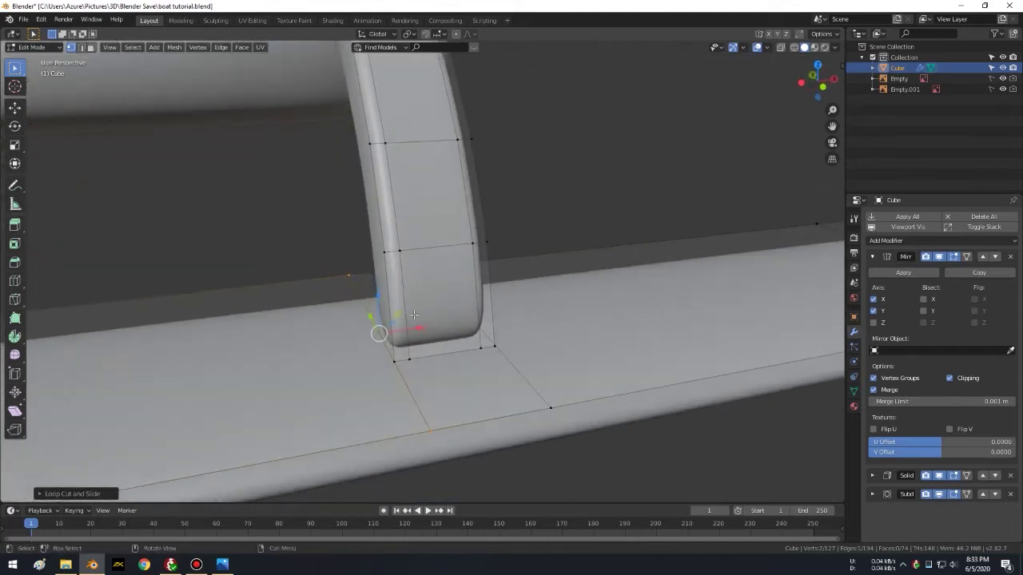
scroll(414, 315, up, 2)
scroll(433, 288, down, 3)
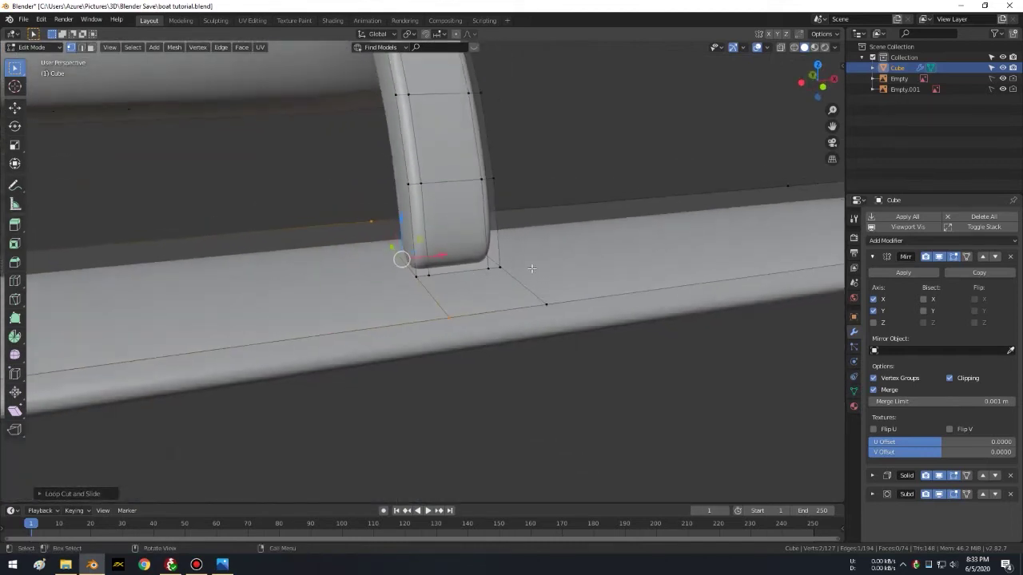
Step: Loop-cut two lengthwise edge loops along the float, leaving them centred, then deselect all
middle_drag(432, 288, 624, 165)
key(ctrl+r)
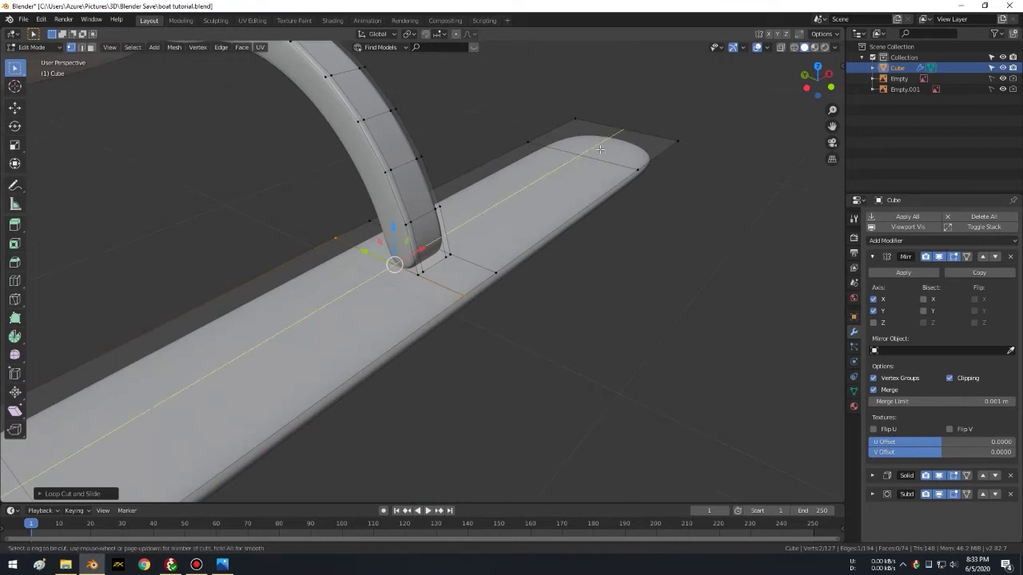
scroll(600, 149, up, 1)
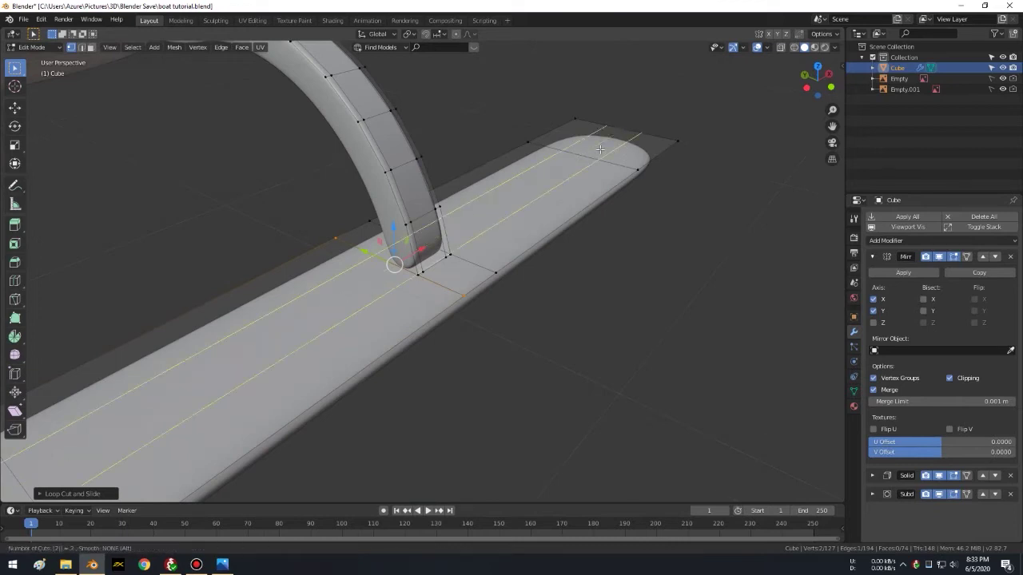
click(599, 152)
right_click(599, 152)
mouse_move(599, 152)
middle_down()
mouse_move(640, 167)
mouse_move(531, 211)
middle_up()
scroll(580, 173, up, 3)
key(alt+a)
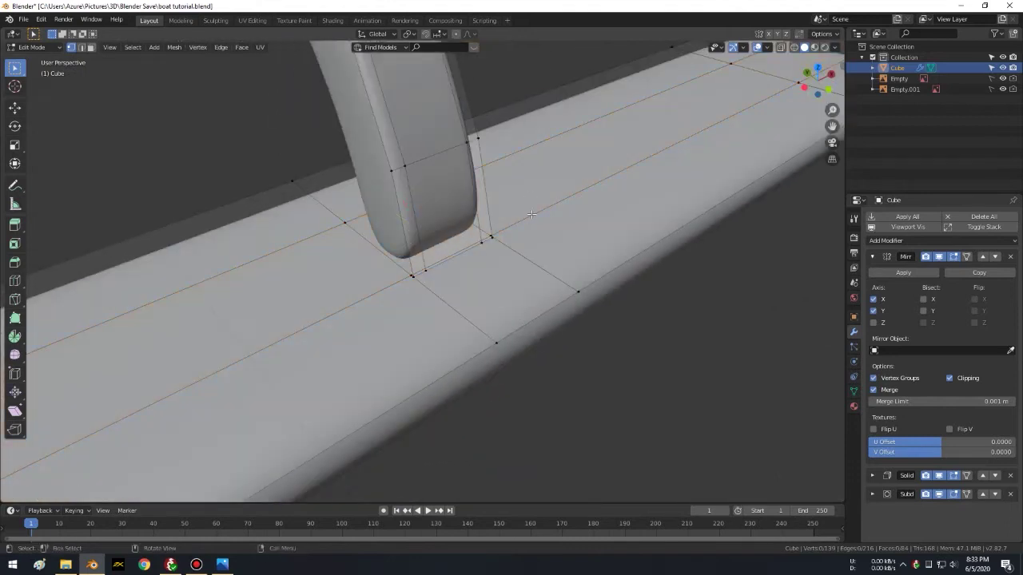
Step: Delete the float face beneath the boom in face select mode, opening a hole
key(3)
click(457, 248)
middle_drag(366, 223, 553, 210)
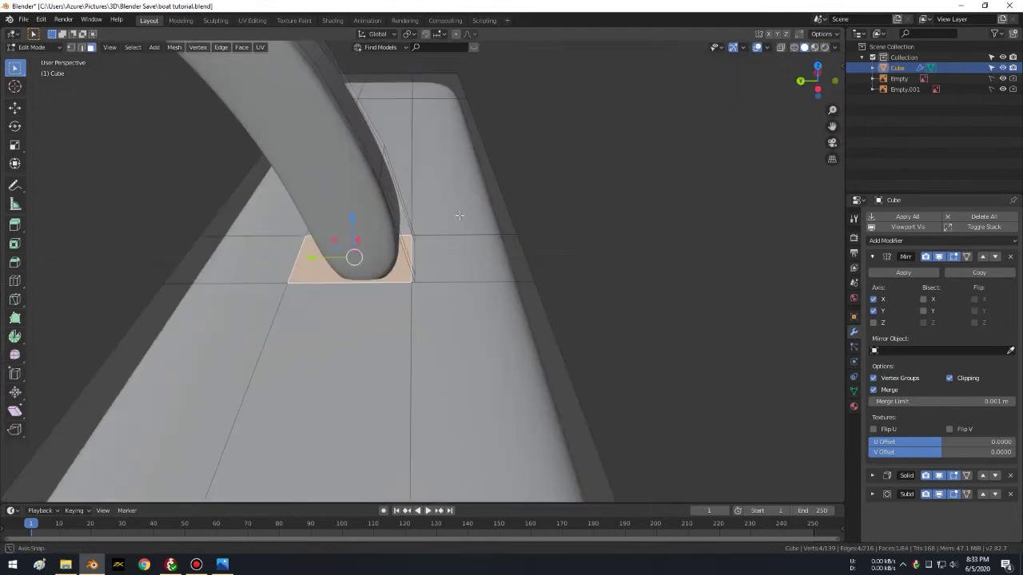
key(x)
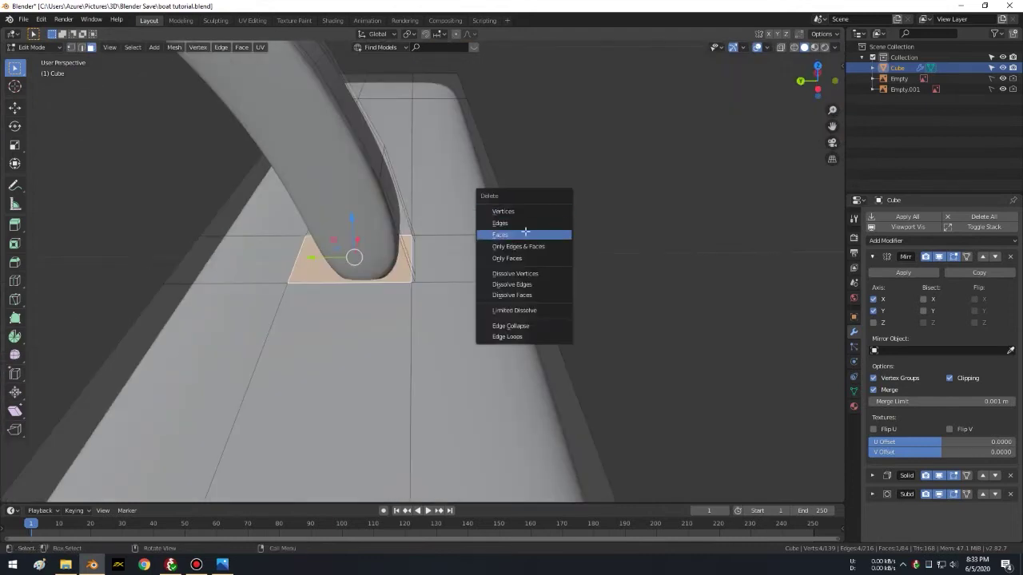
click(527, 234)
middle_drag(525, 231, 496, 183)
middle_drag(483, 124, 395, 224)
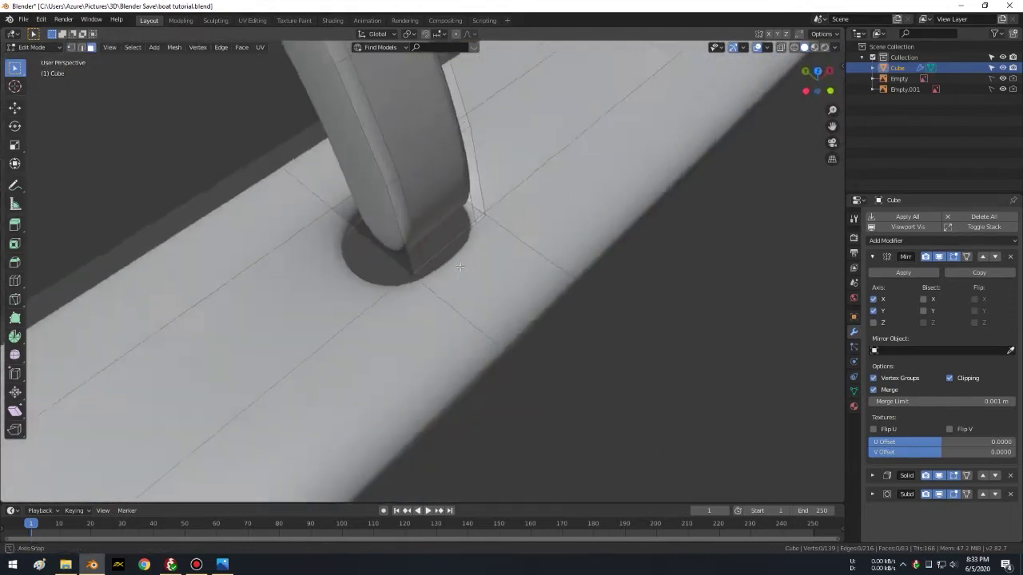
right_click(334, 169)
key(Escape)
mouse_move(319, 163)
middle_down()
mouse_move(311, 231)
mouse_move(296, 218)
middle_up()
Step: Add cross loops on the float on both sides of the boom joint
key(ctrl+r)
click(283, 210)
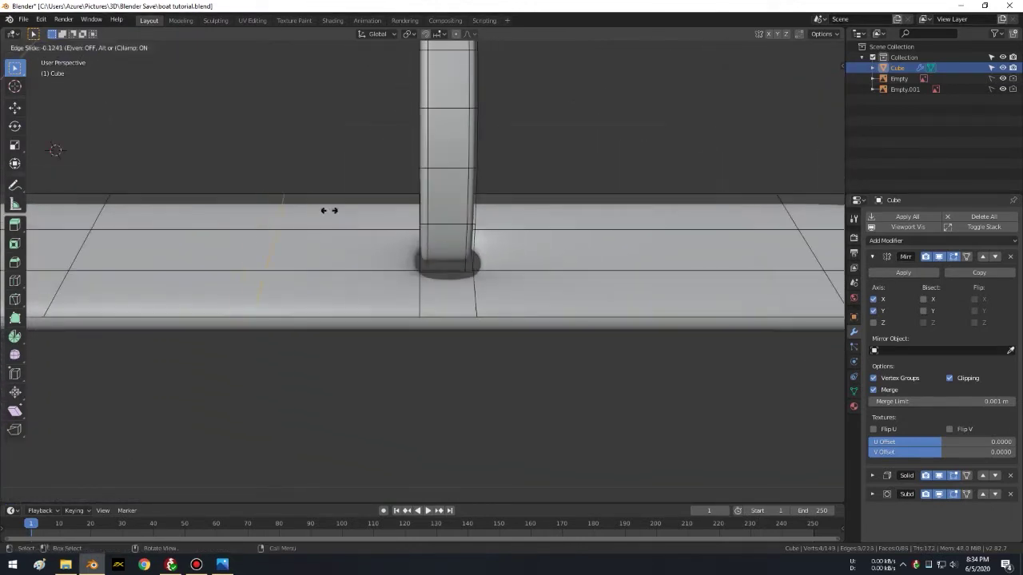
click(524, 232)
middle_drag(573, 165, 559, 158)
key(ctrl+r)
click(517, 208)
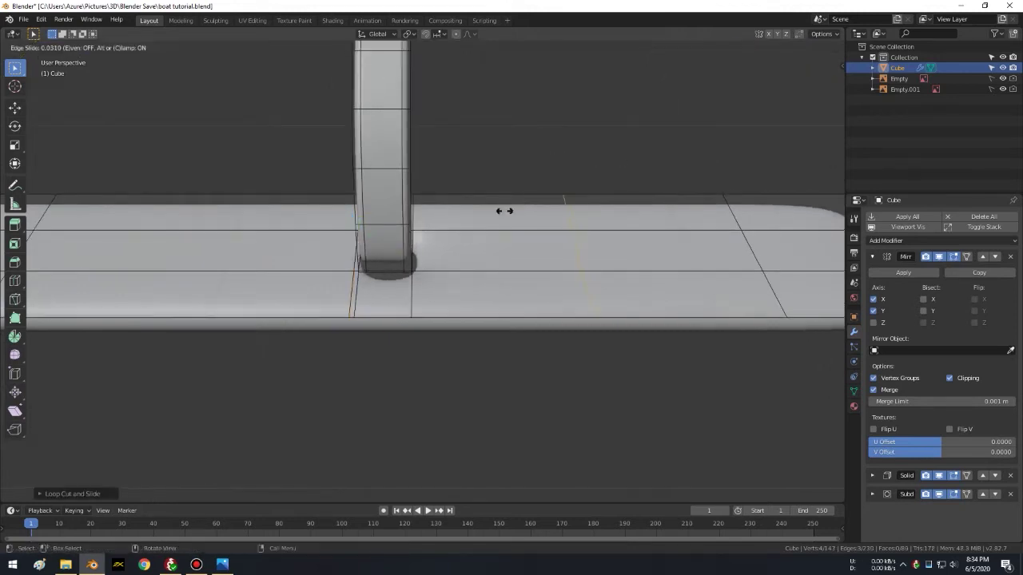
click(367, 233)
middle_drag(367, 233, 380, 238)
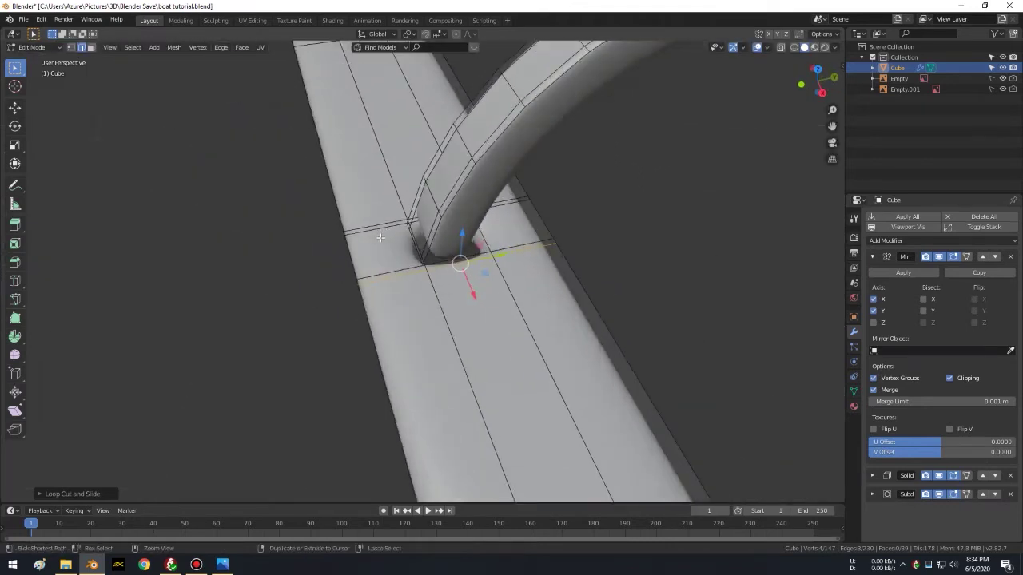
Step: Cut two more lengthwise loops along the float, tight against the boom's foot
key(ctrl+r)
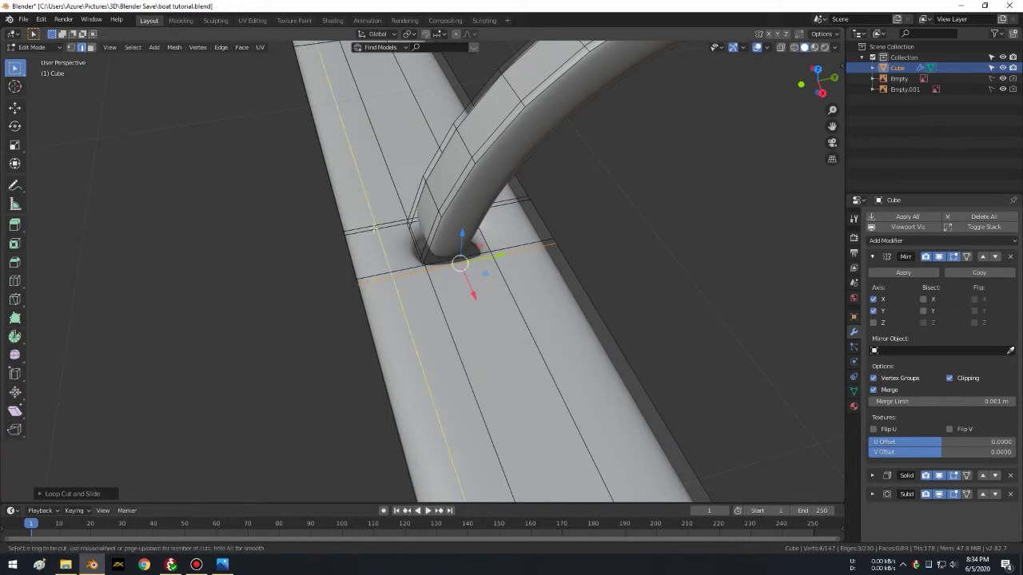
click(384, 232)
click(406, 222)
key(ctrl+r)
click(449, 237)
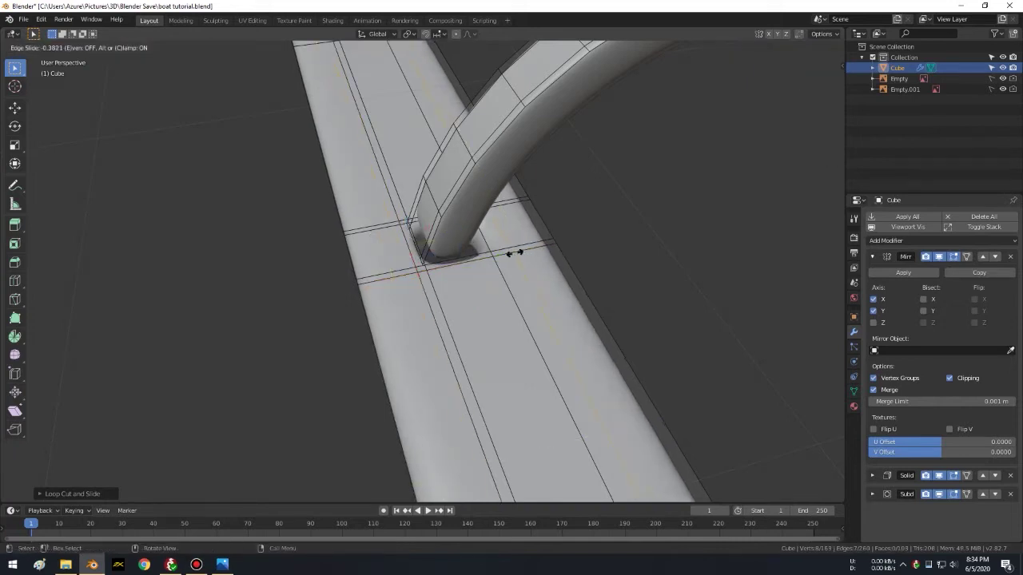
click(487, 264)
middle_drag(487, 264, 648, 285)
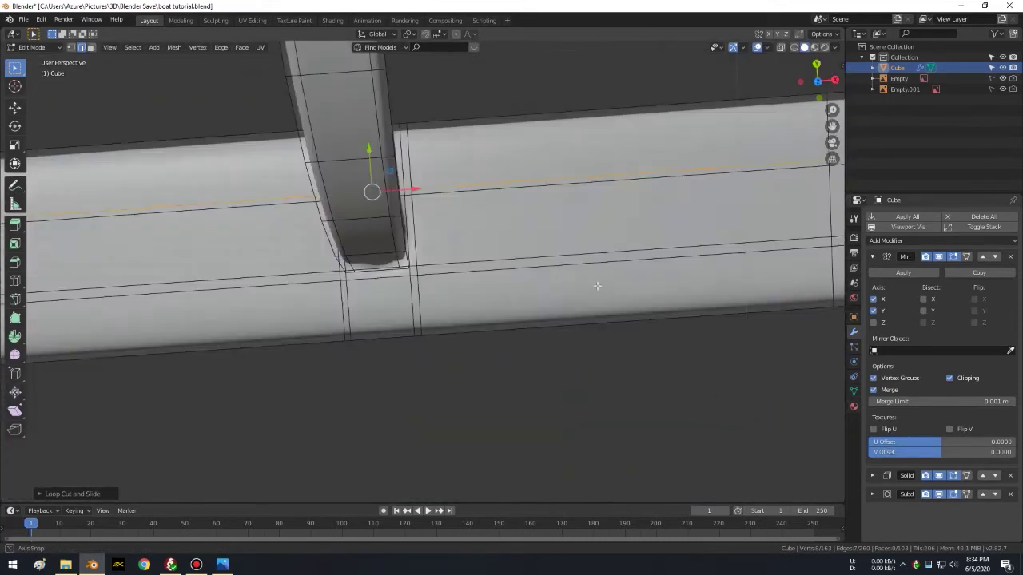
middle_drag(648, 284, 596, 196)
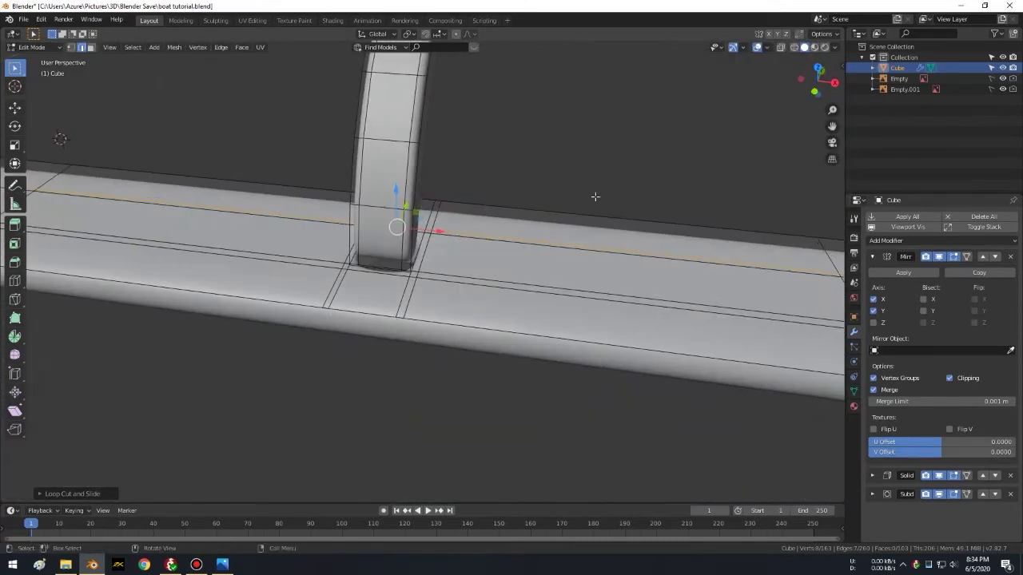
mouse_move(533, 225)
middle_down()
mouse_move(553, 254)
mouse_move(538, 256)
middle_up()
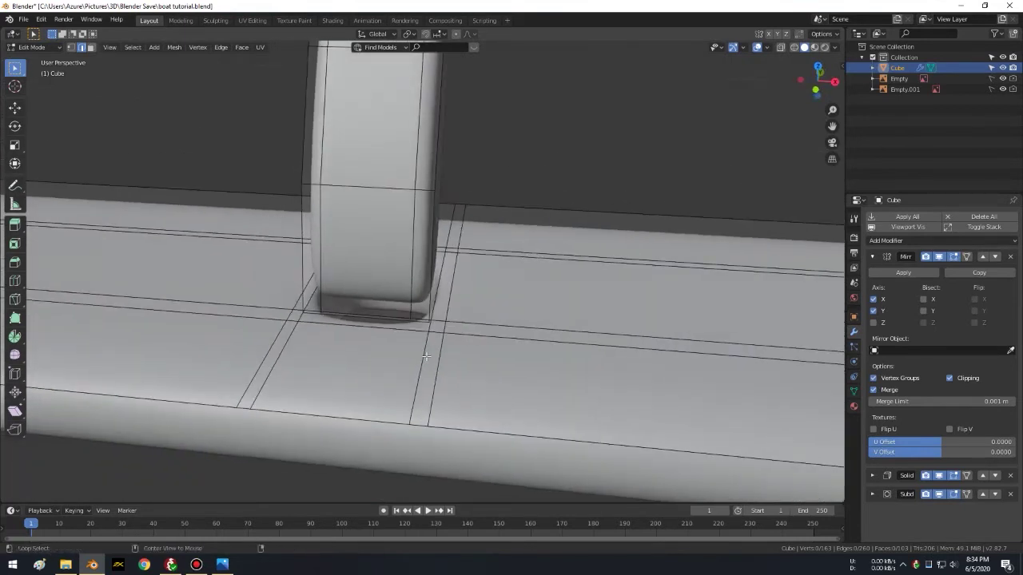
Step: Select edge loops and hole-rim edges around the upright's base, then cancel a trial slide
alt+click(442, 266)
alt+click(457, 227)
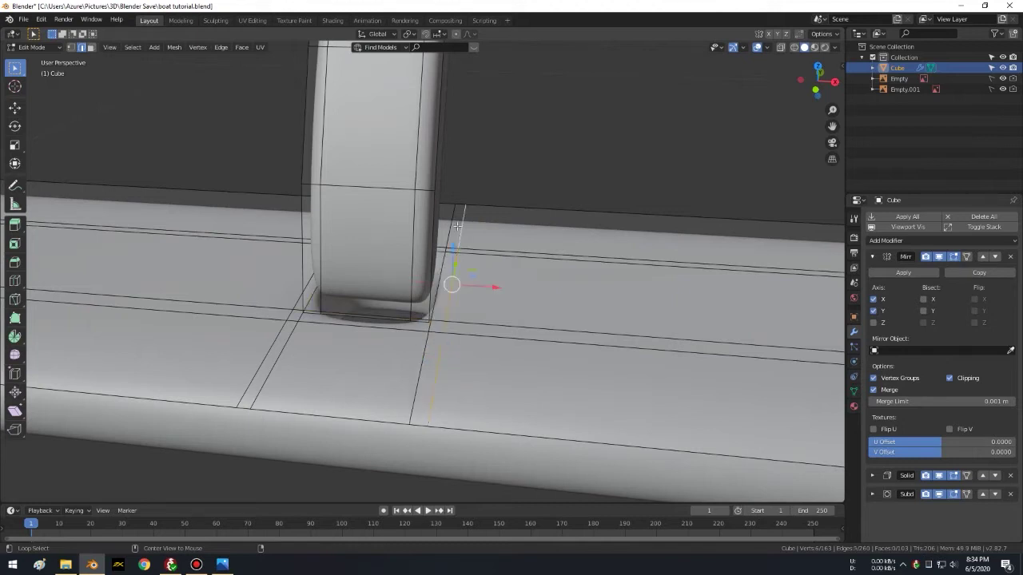
middle_drag(454, 217, 468, 222)
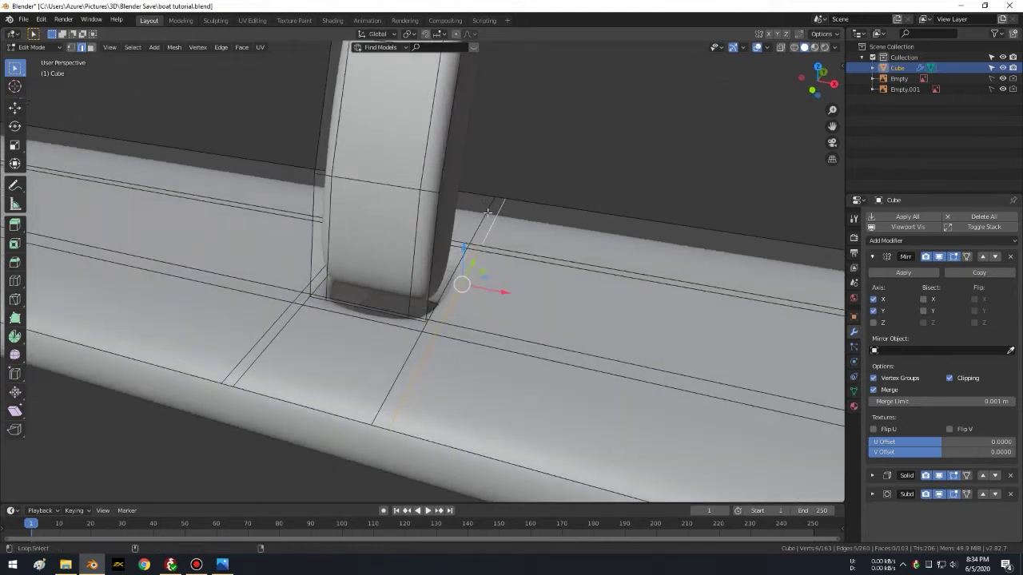
middle_drag(477, 257, 469, 341)
alt+click(470, 341)
shift+click(455, 336)
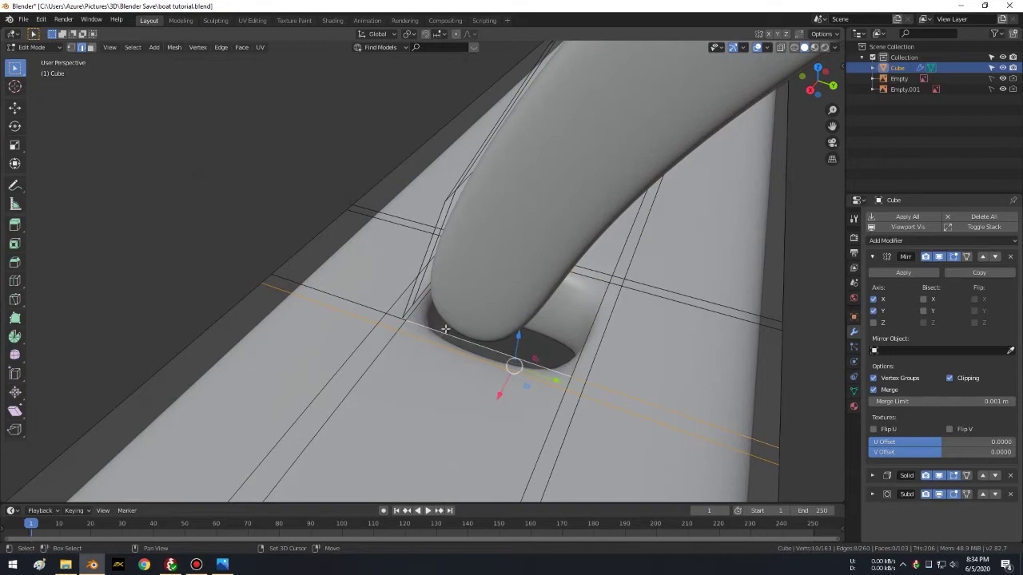
shift+click(393, 315)
middle_drag(393, 315, 531, 304)
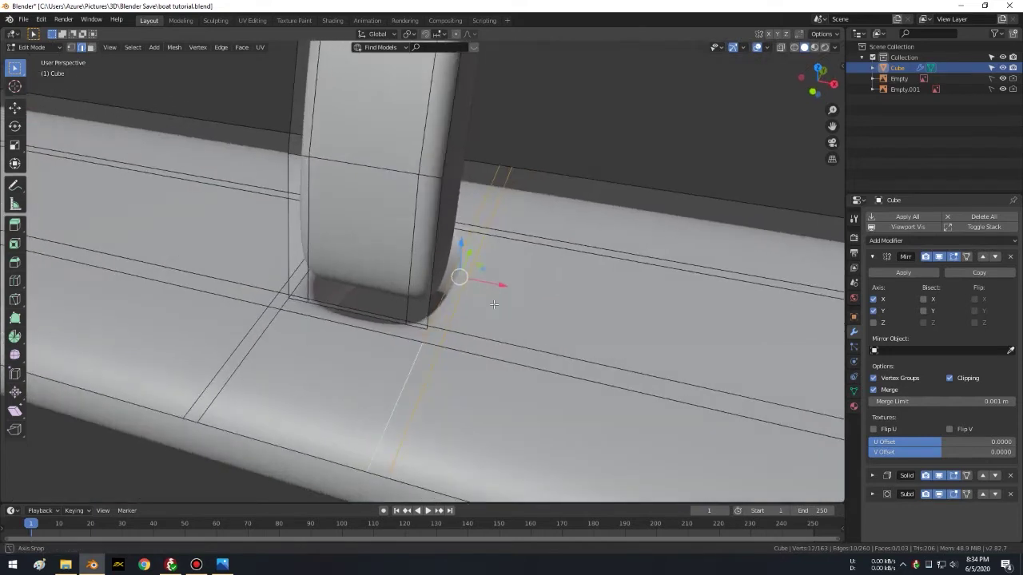
key(g)
key(g)
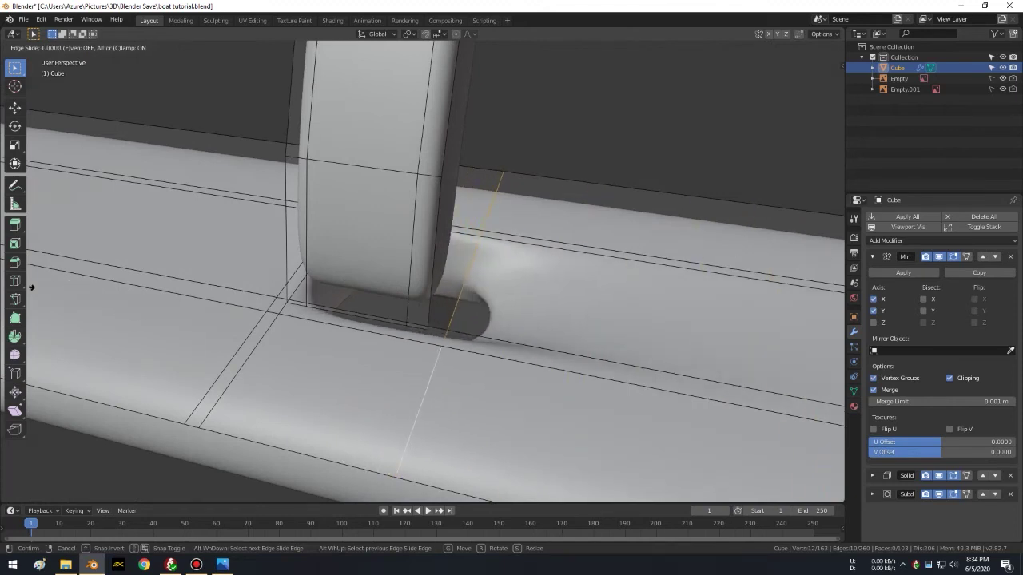
right_click(398, 273)
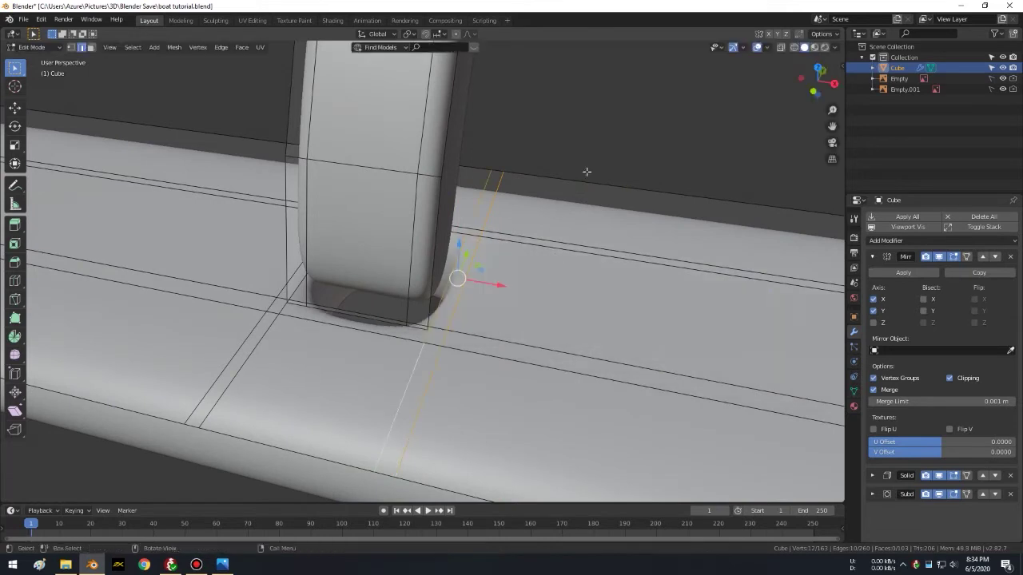
Step: Edge-slide a float loop and two vertical corner loops closer to the upright
alt+click(477, 255)
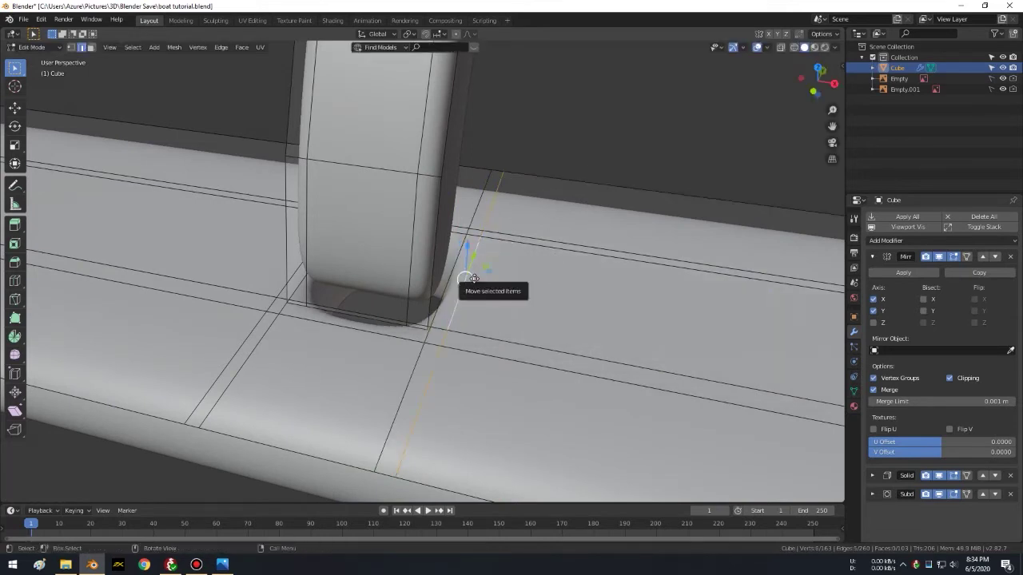
key(g)
key(g)
click(530, 295)
alt+click(467, 245)
click(476, 200)
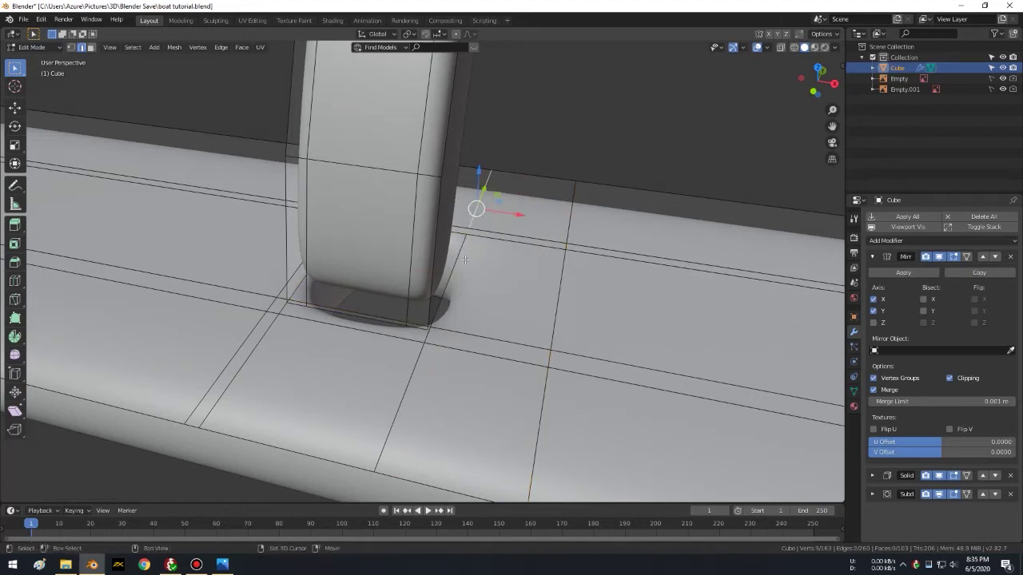
alt+click(445, 309)
key(g)
key(g)
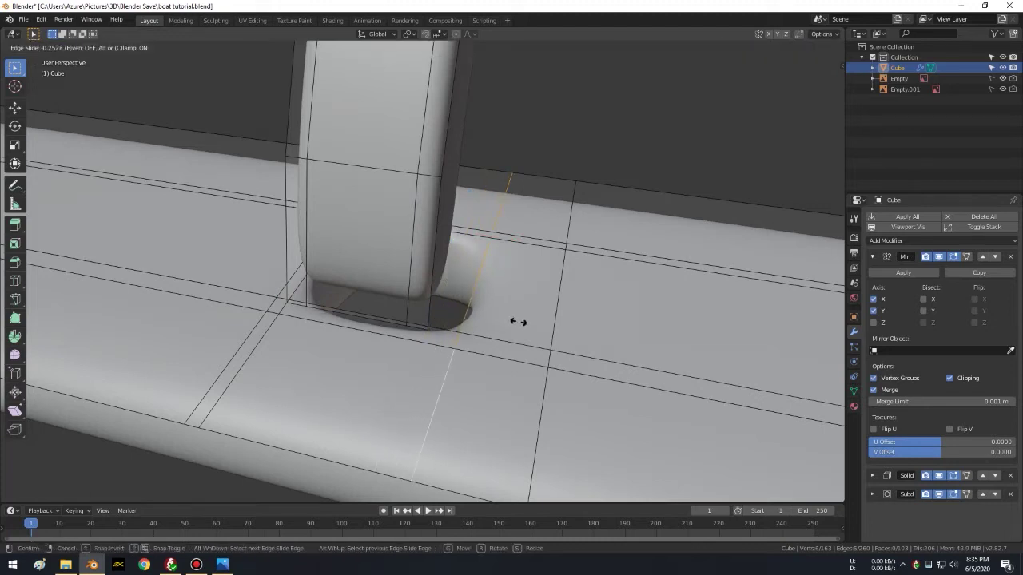
click(517, 321)
alt+click(564, 297)
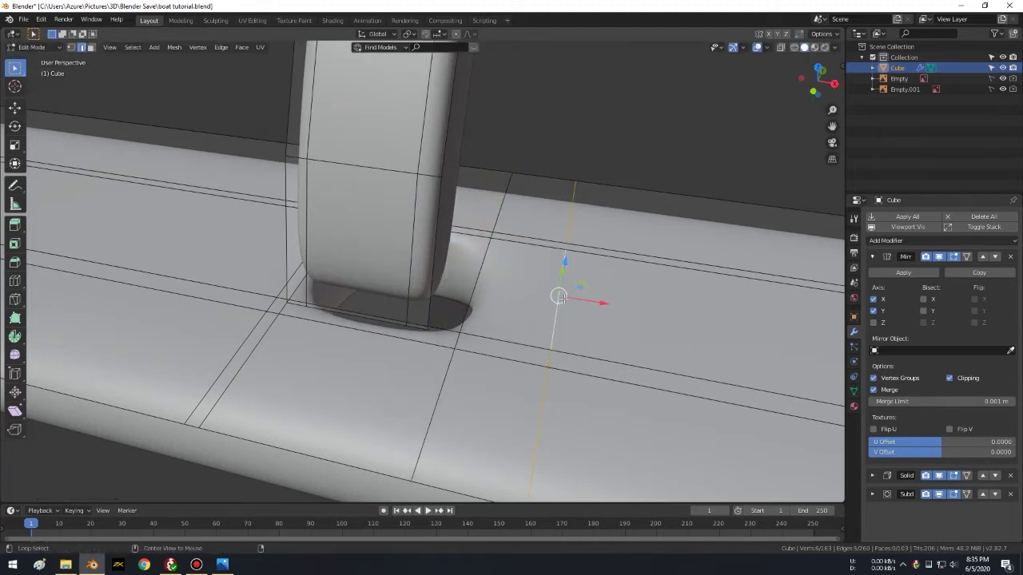
key(g)
key(g)
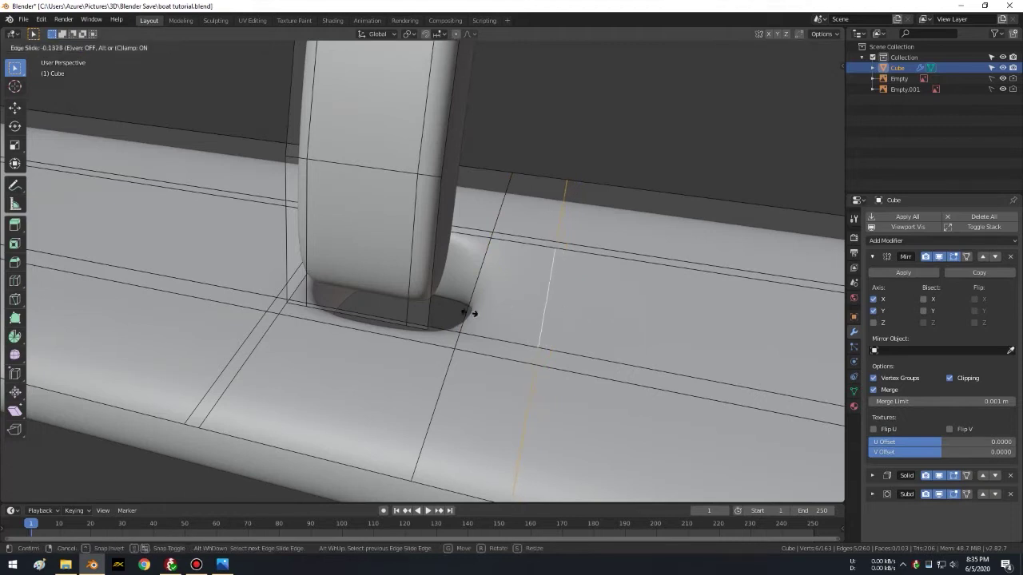
click(185, 296)
Step: Slide the vertical loop and the loop behind the upright on its far side toward the joint
middle_drag(238, 276, 328, 295)
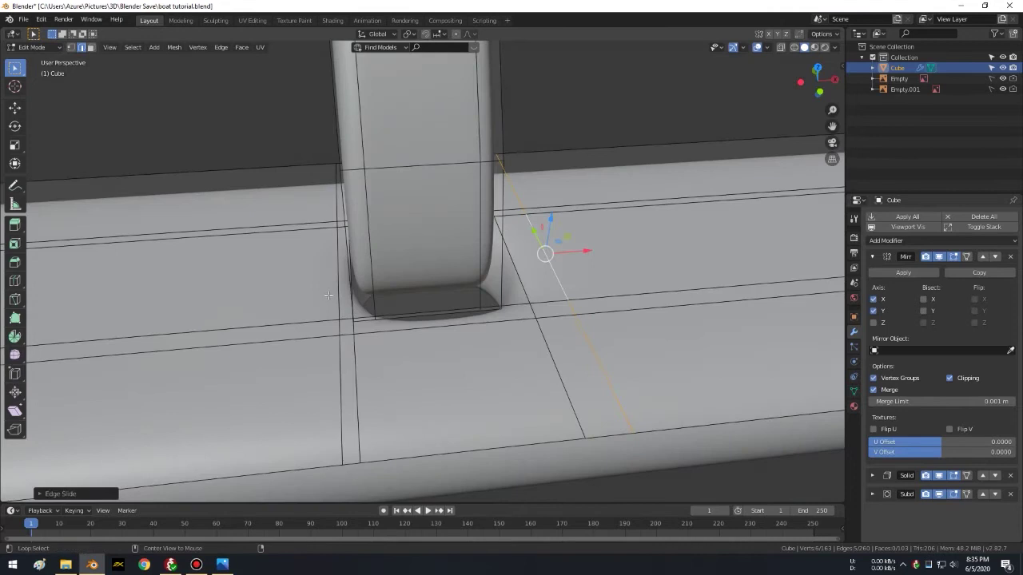
alt+click(330, 296)
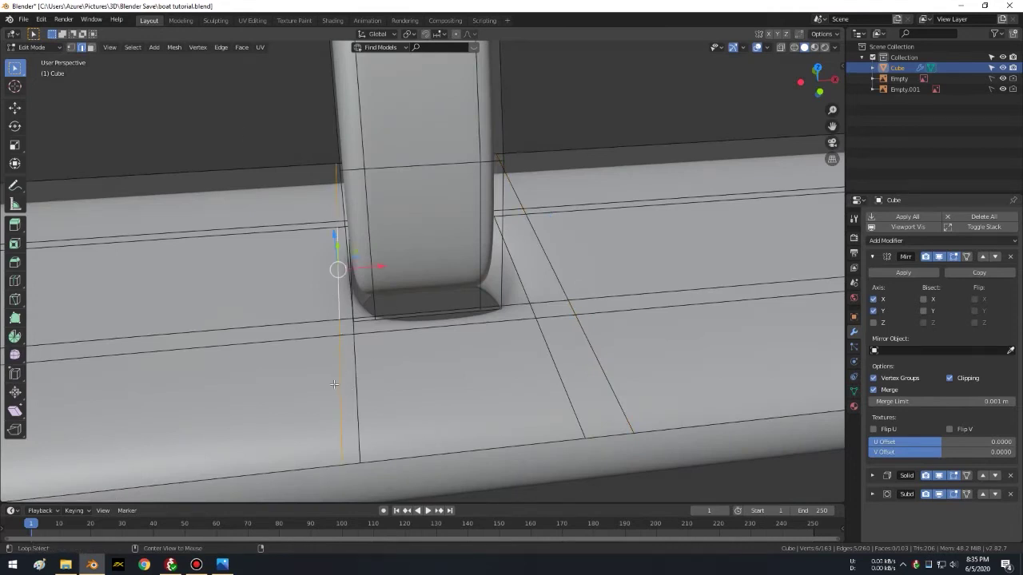
key(g)
key(g)
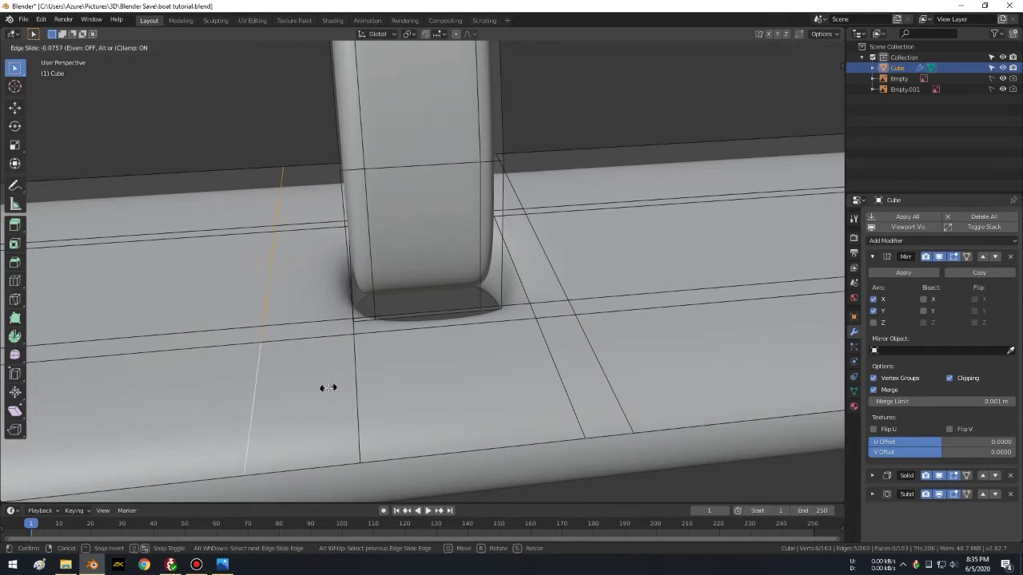
click(361, 384)
click(360, 384)
click(362, 361)
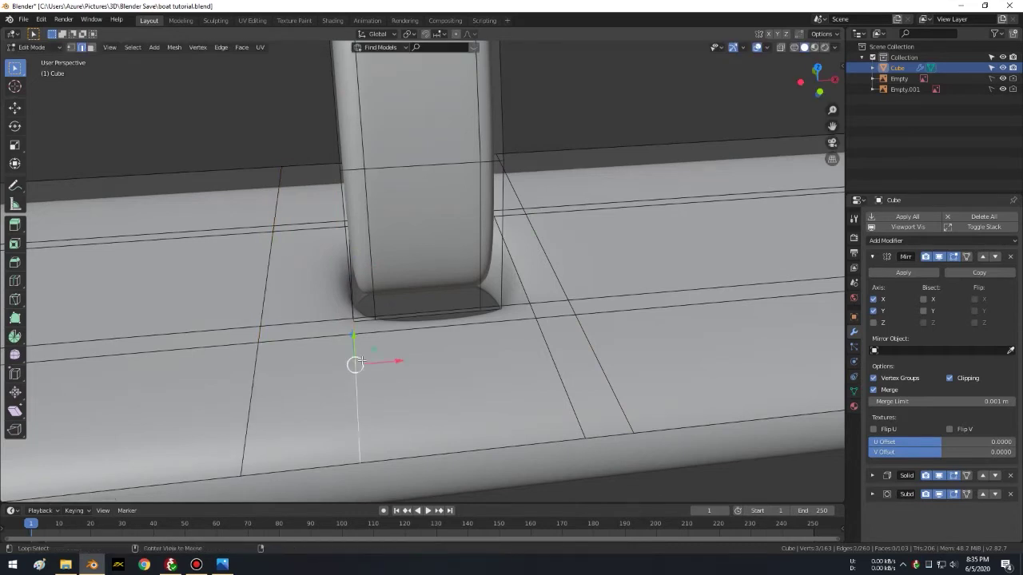
middle_drag(363, 361, 350, 322)
mouse_move(250, 289)
middle_down()
mouse_move(229, 294)
mouse_move(231, 320)
mouse_move(442, 362)
middle_up()
key(g)
key(g)
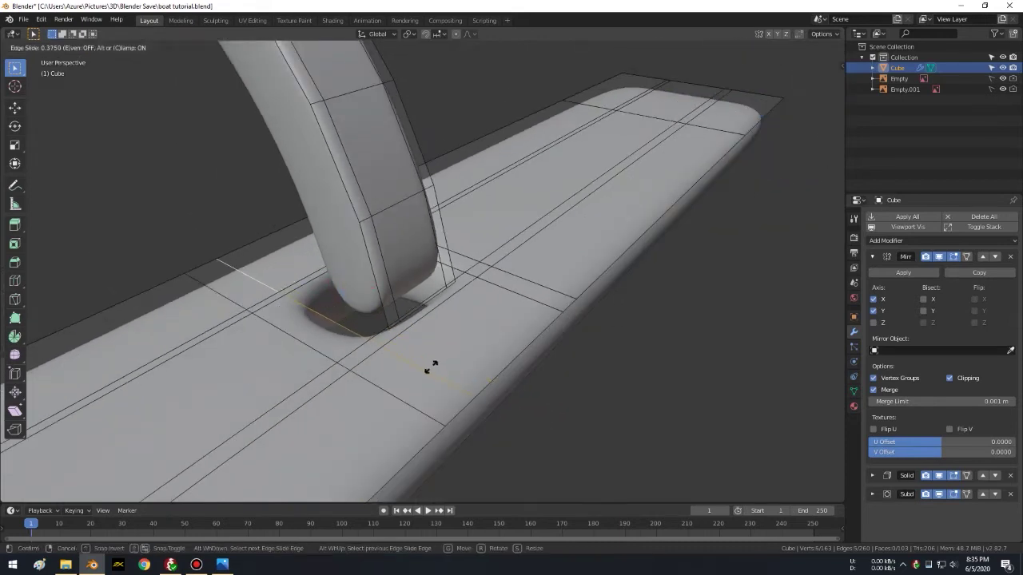
click(432, 366)
Step: Clear the selection and inspect the tightened joint looking along the float
mouse_move(432, 366)
middle_down()
mouse_move(524, 325)
mouse_move(489, 312)
mouse_move(653, 313)
middle_up()
click(750, 326)
middle_drag(750, 326, 581, 292)
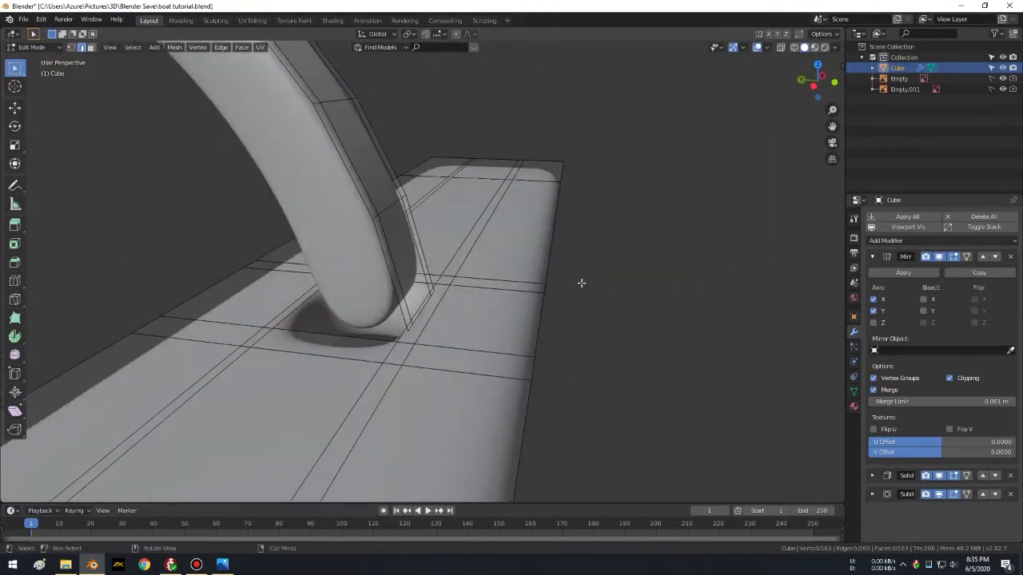
scroll(527, 271, up, 1)
scroll(477, 307, up, 1)
middle_drag(419, 332, 421, 323)
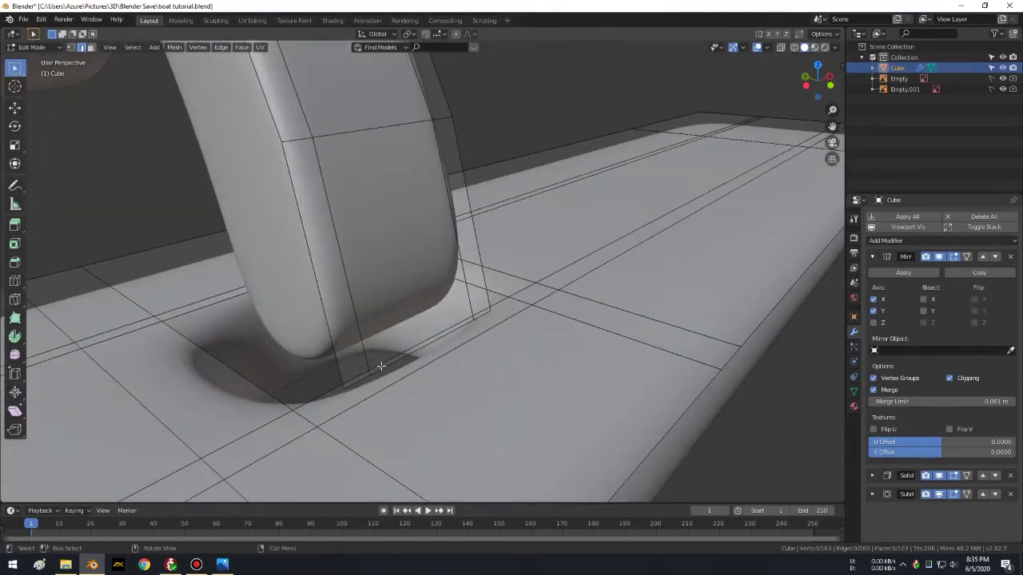
Step: Select the upright's bottom vertices in vertex mode and frame them in Right view
key(1)
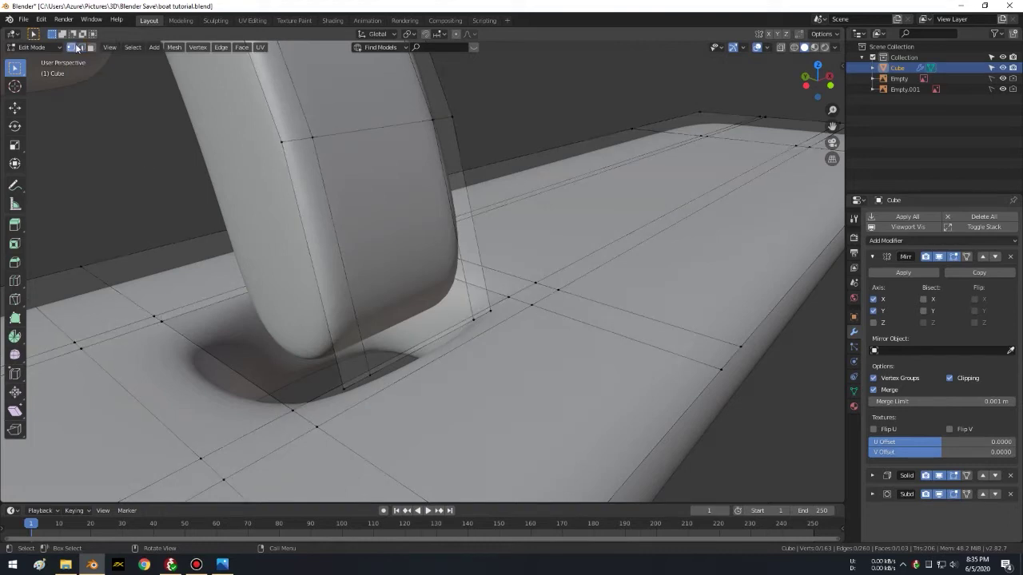
scroll(410, 384, up, 1)
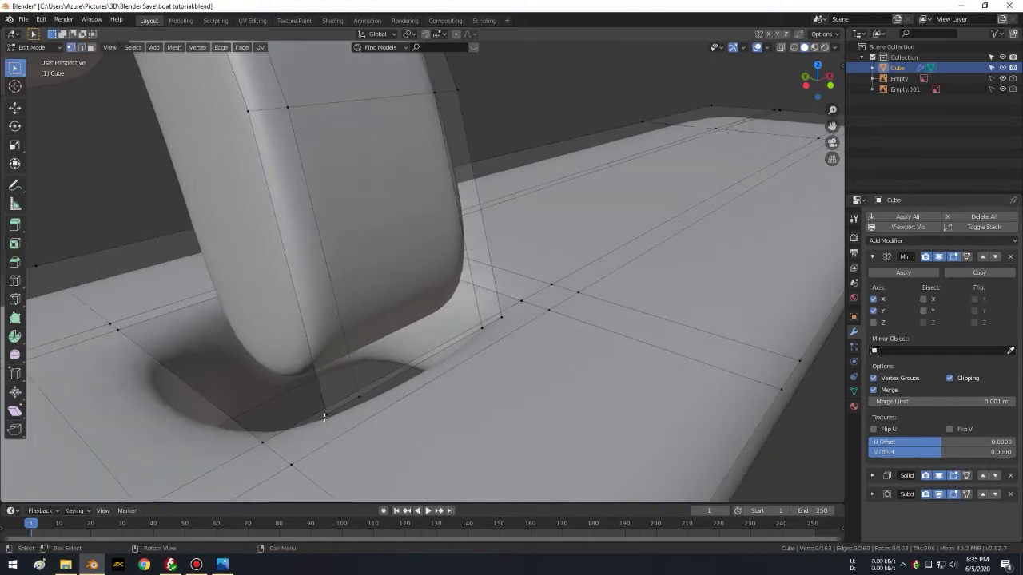
shift+right_click(368, 403)
shift+click(484, 327)
key(g)
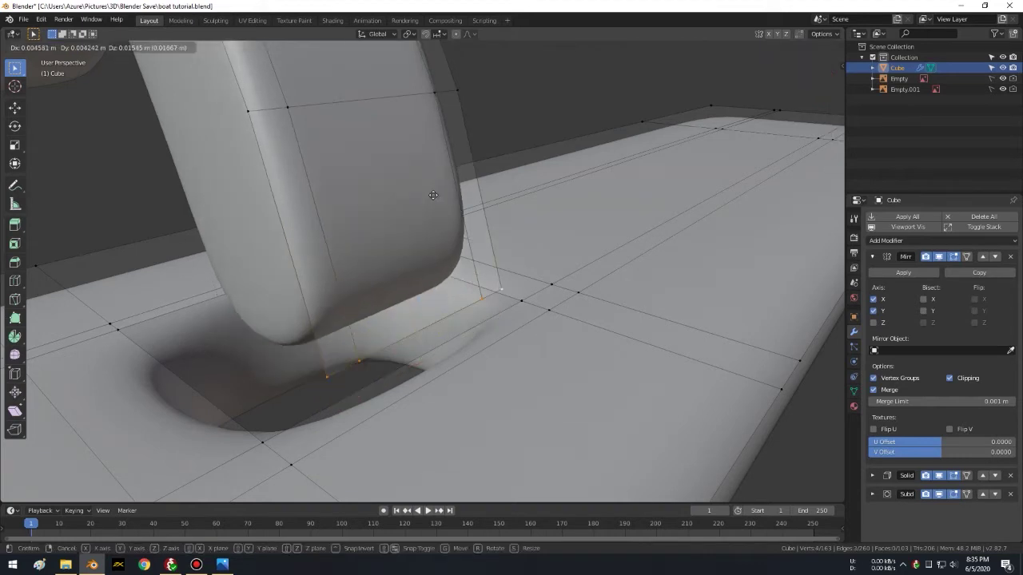
right_click(423, 298)
key(KP_3)
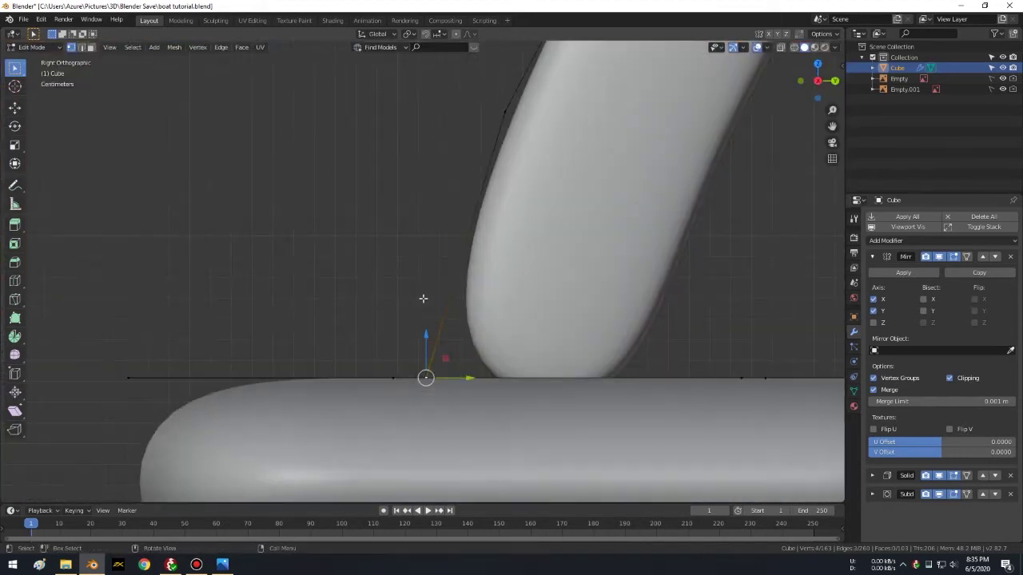
scroll(422, 298, down, 2)
shift+middle_drag(559, 305, 526, 174)
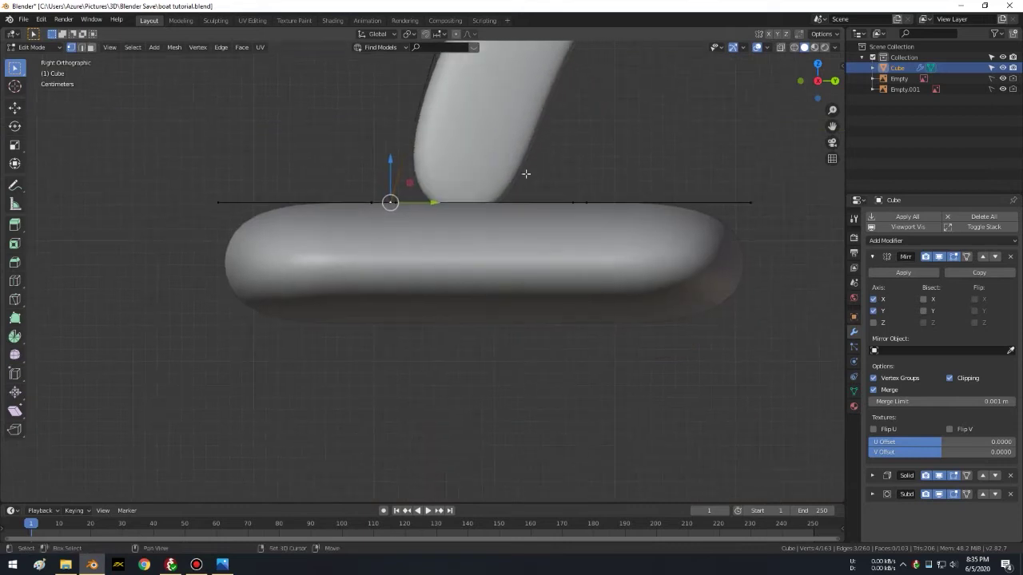
Step: With X-ray on, extrude the bottom vertices straight down along Z through the float
click(780, 48)
key(e)
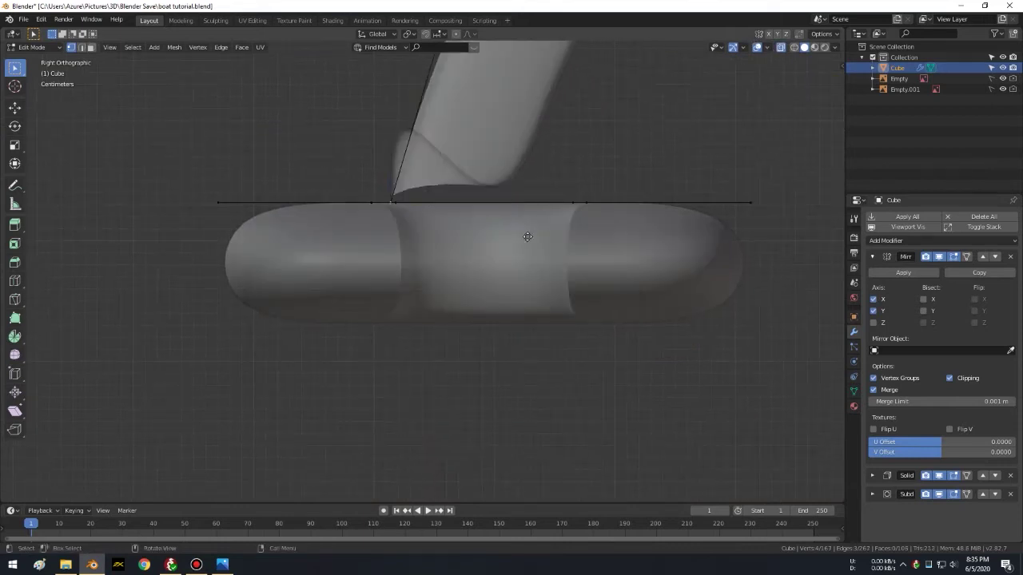
key(z)
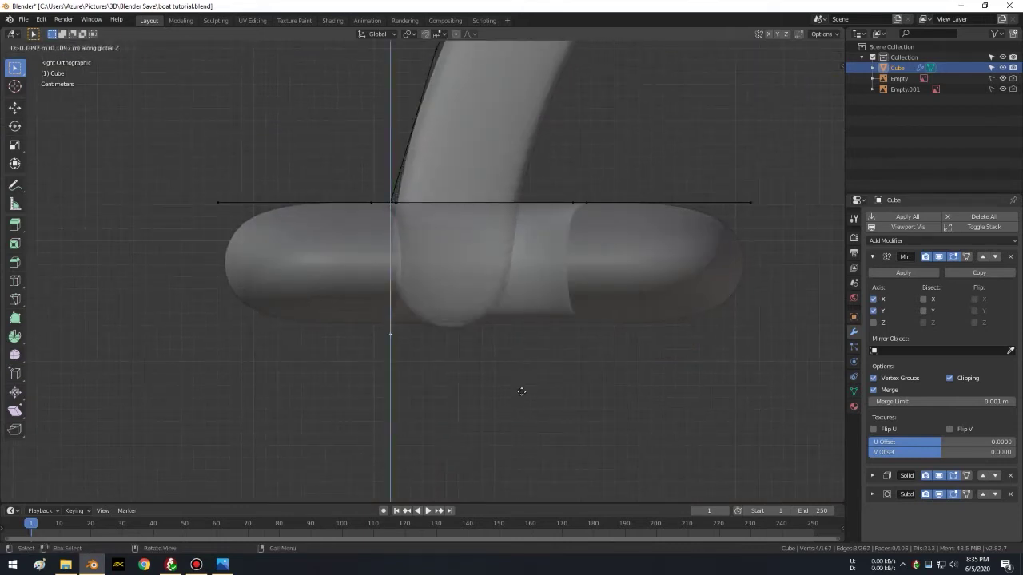
click(532, 391)
middle_drag(533, 388, 787, 100)
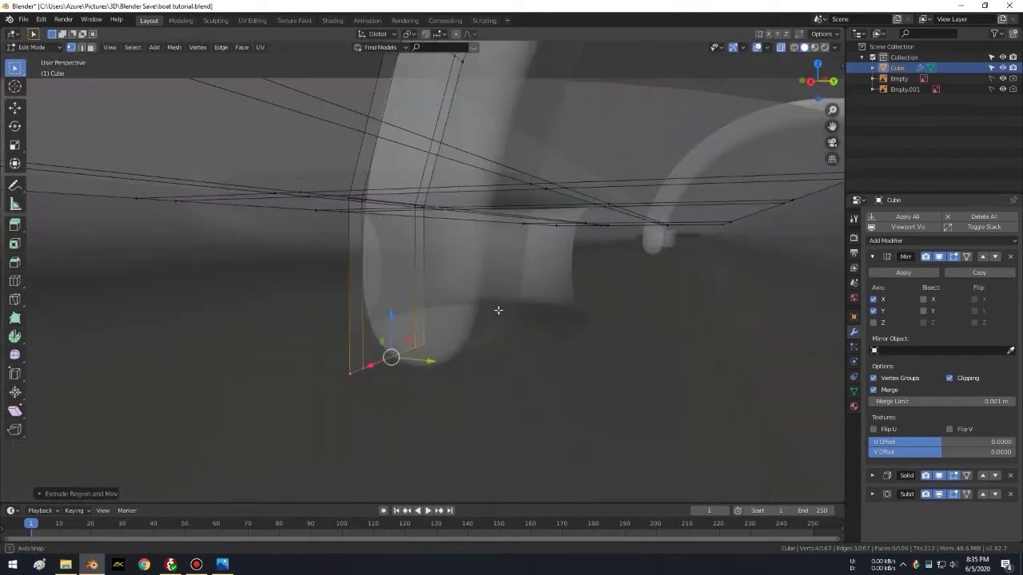
click(780, 47)
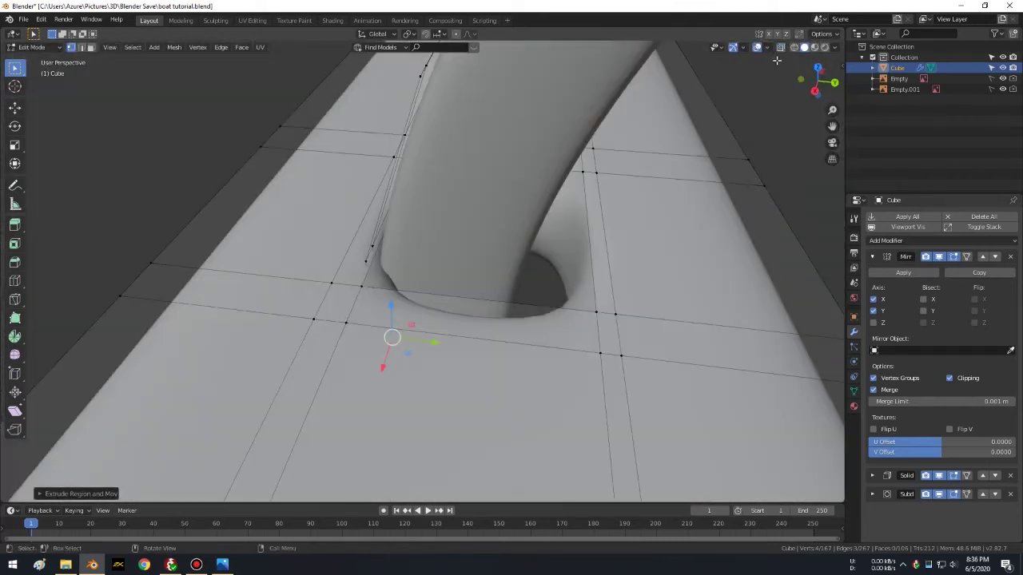
mouse_move(496, 267)
middle_down()
mouse_move(482, 255)
mouse_move(506, 270)
mouse_move(539, 206)
mouse_move(555, 228)
mouse_move(595, 230)
mouse_move(559, 232)
mouse_move(562, 221)
mouse_move(572, 226)
middle_up()
Step: Move the extruded end about 0.018 m along Z and check it from below the float
key(g)
key(z)
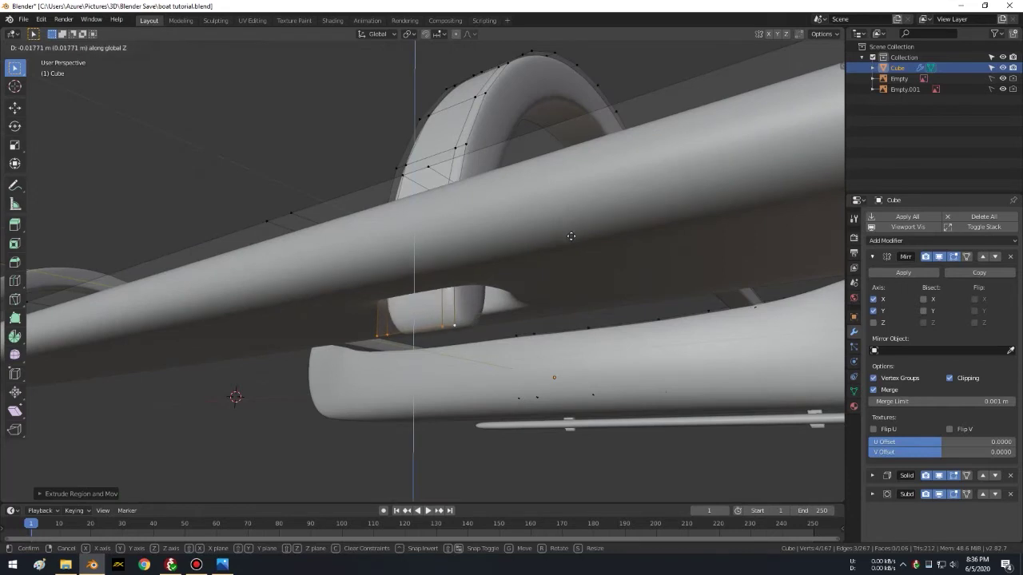
click(570, 238)
middle_drag(566, 243, 522, 302)
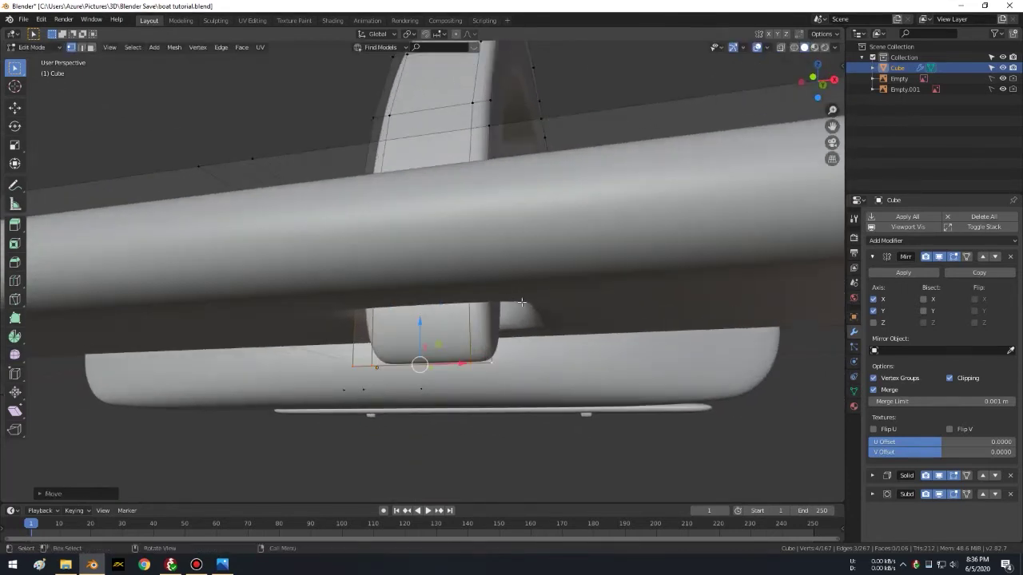
mouse_move(499, 432)
middle_down()
mouse_move(463, 370)
mouse_move(479, 395)
mouse_move(492, 299)
middle_up()
key(ctrl+r)
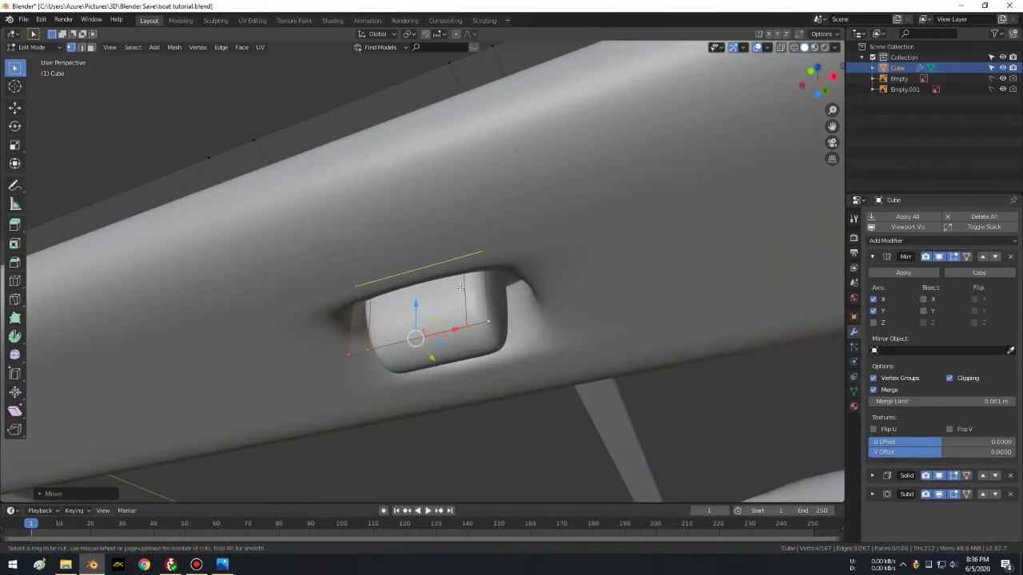
Step: Add a loop cut across the upright's downward extension
click(461, 286)
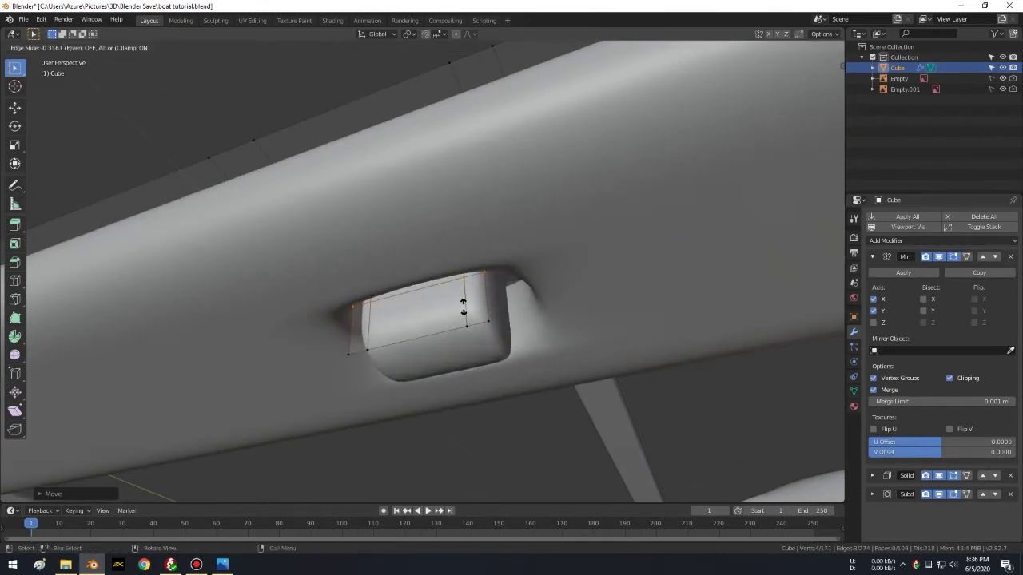
click(464, 308)
mouse_move(464, 307)
middle_down()
mouse_move(534, 339)
mouse_move(525, 313)
mouse_move(380, 393)
middle_up()
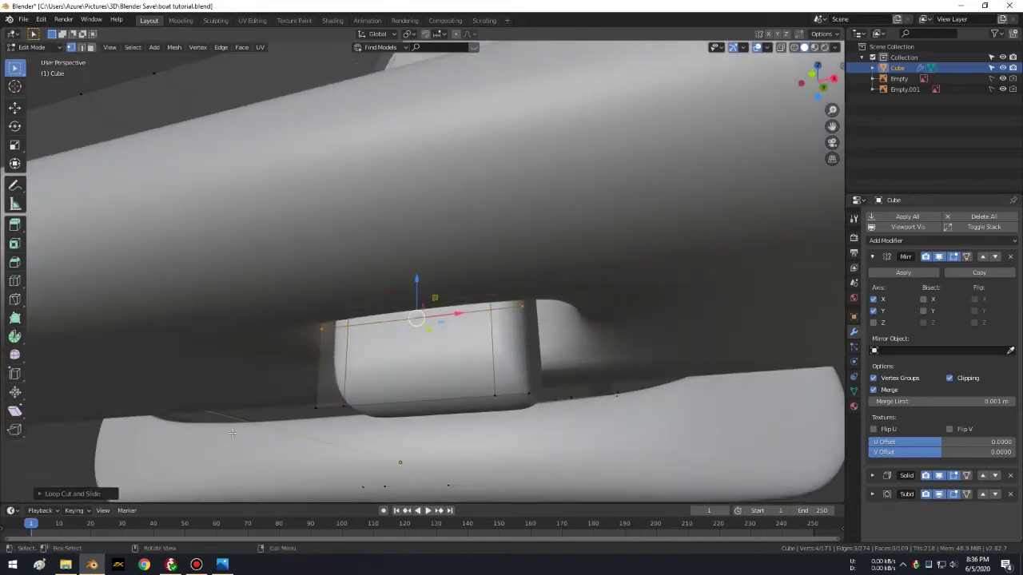
Step: Extrude the arm's base vertices and widen them along X where they meet the float
click(322, 330)
shift+click(306, 408)
shift+click(535, 387)
shift+click(526, 304)
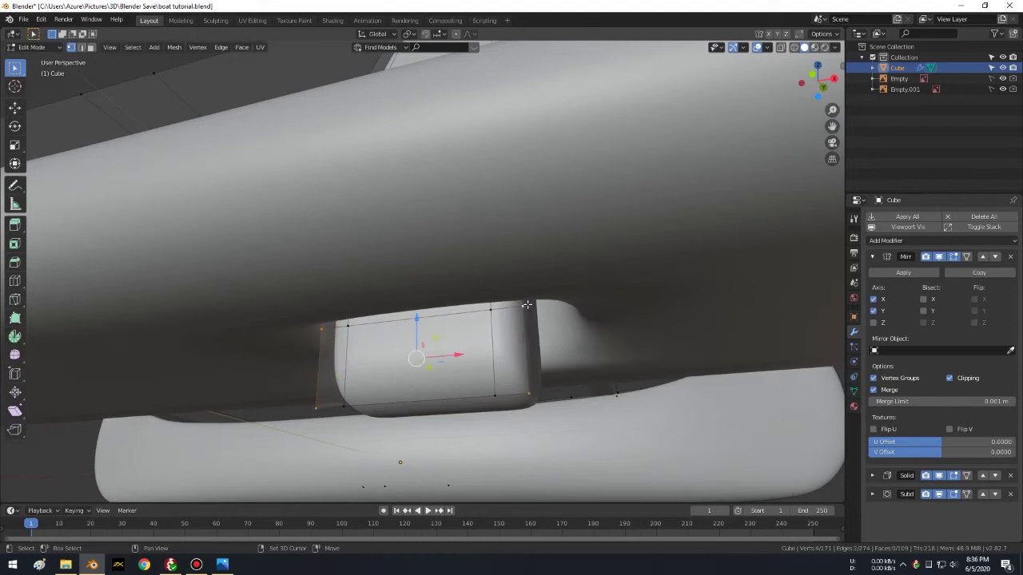
middle_drag(579, 362, 621, 382)
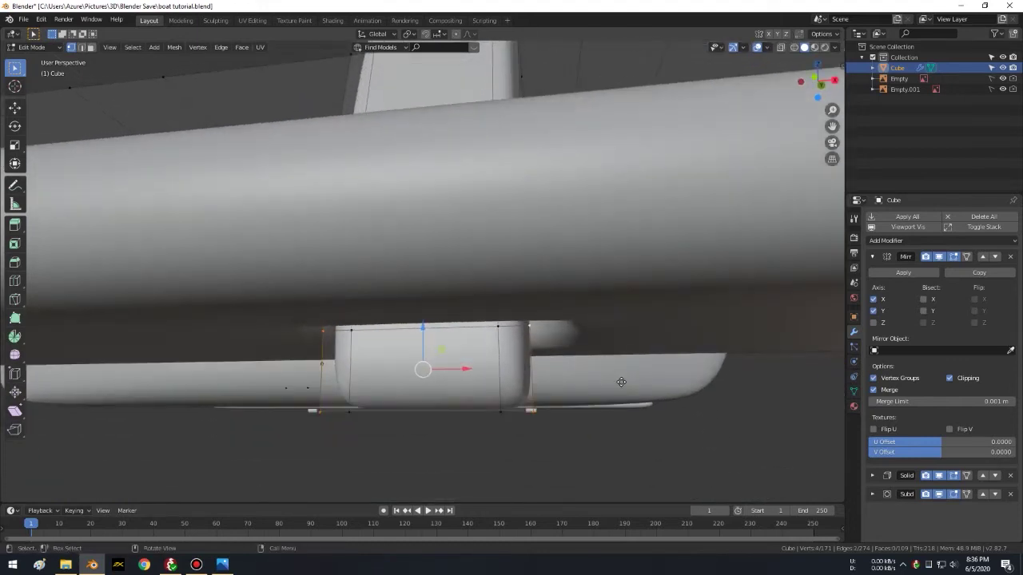
key(e)
right_click(621, 382)
middle_drag(680, 433, 649, 383)
key(s)
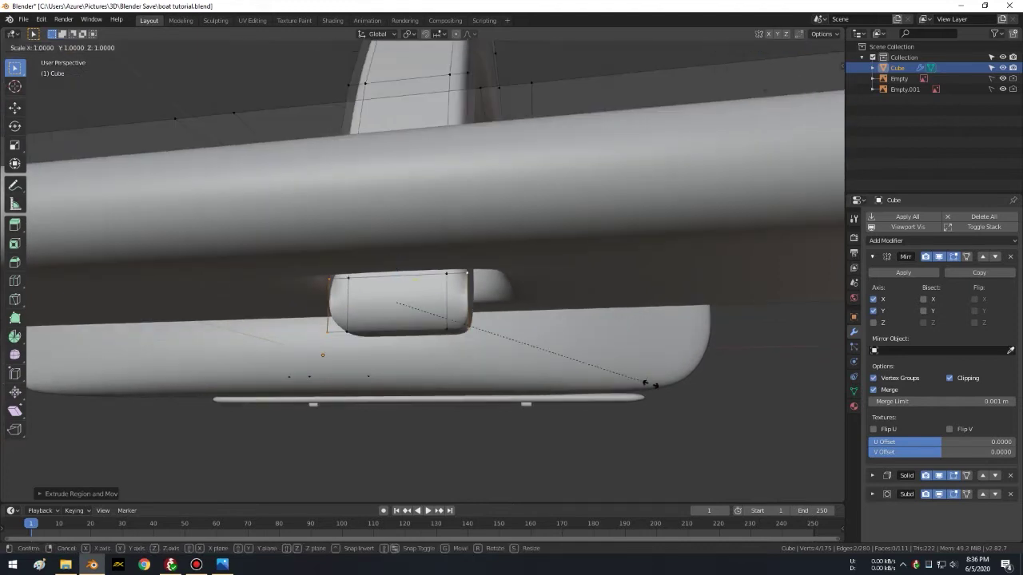
key(x)
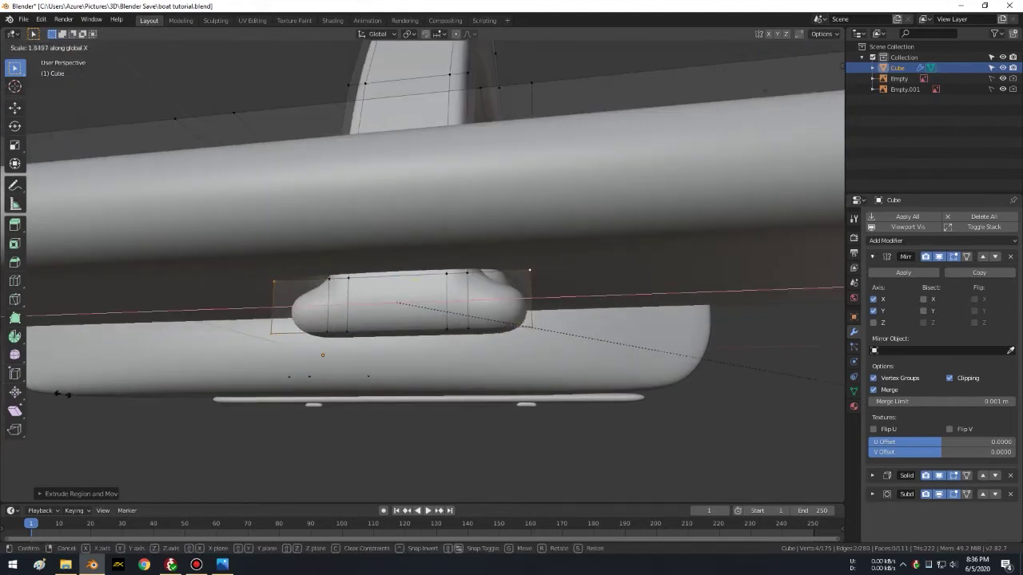
click(537, 319)
Step: In edge mode, slide the long float loop closer to the arch base
mouse_move(302, 369)
middle_down()
mouse_move(359, 257)
mouse_move(304, 270)
mouse_move(578, 407)
mouse_move(419, 311)
mouse_move(649, 250)
mouse_move(635, 251)
mouse_move(662, 234)
mouse_move(630, 217)
mouse_move(679, 242)
mouse_move(483, 234)
middle_up()
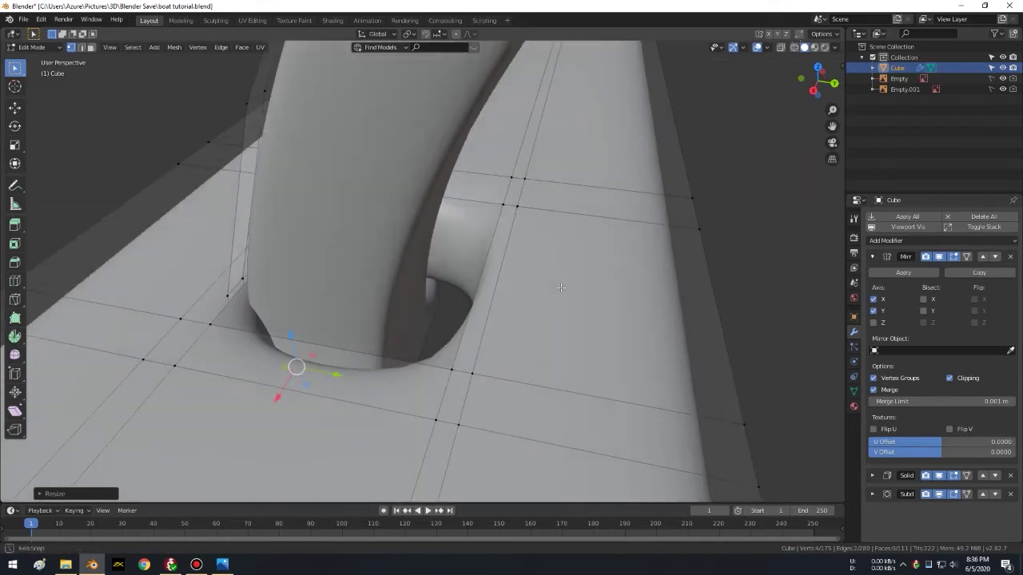
shift+click(500, 234)
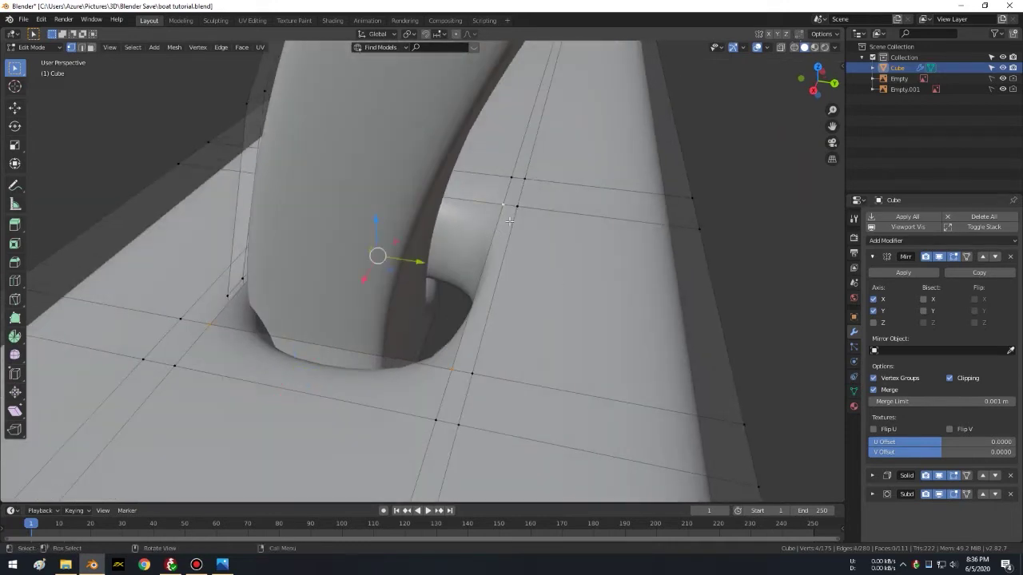
click(82, 50)
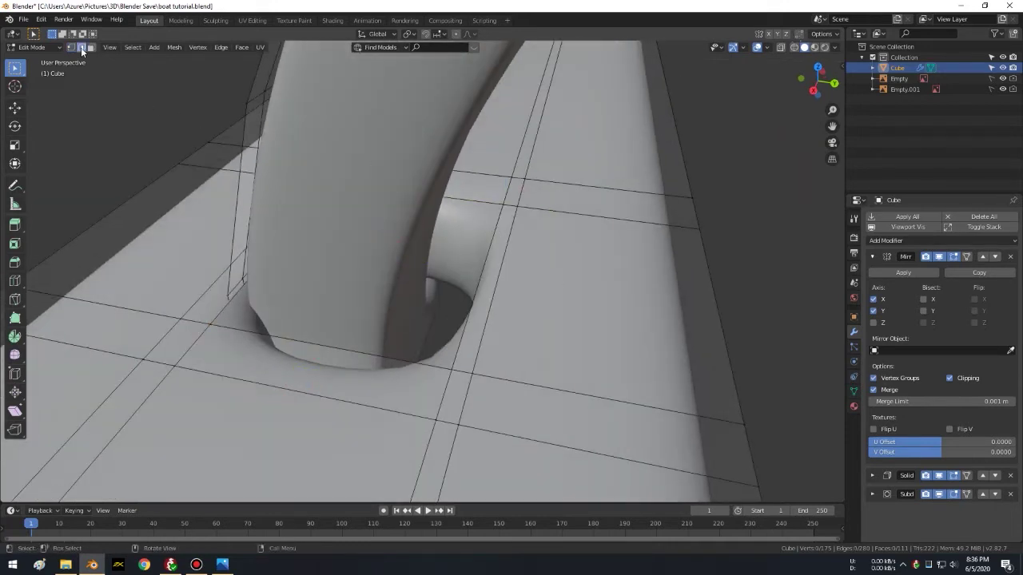
alt+click(526, 126)
shift+middle_drag(471, 331, 542, 260)
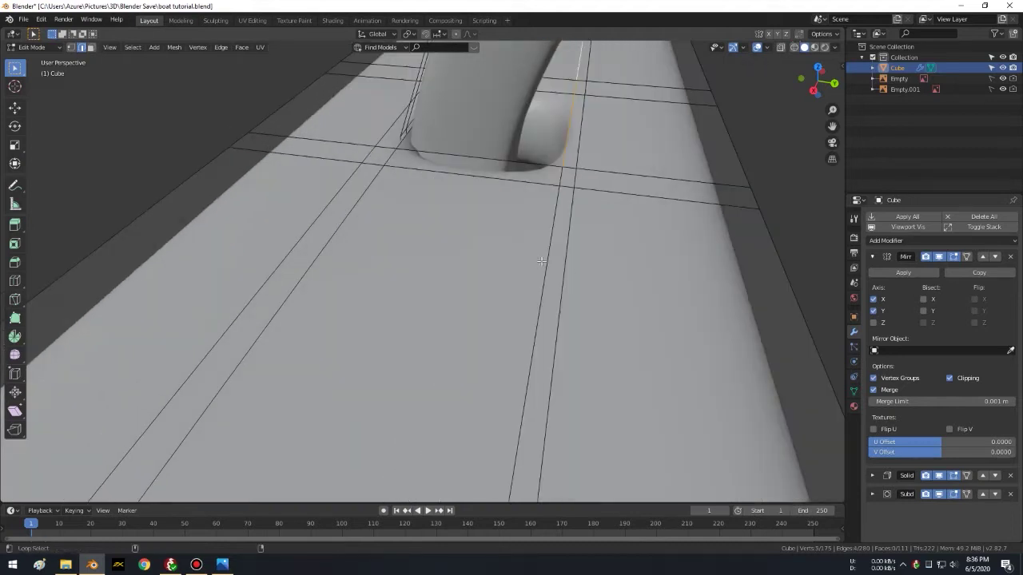
alt+click(542, 261)
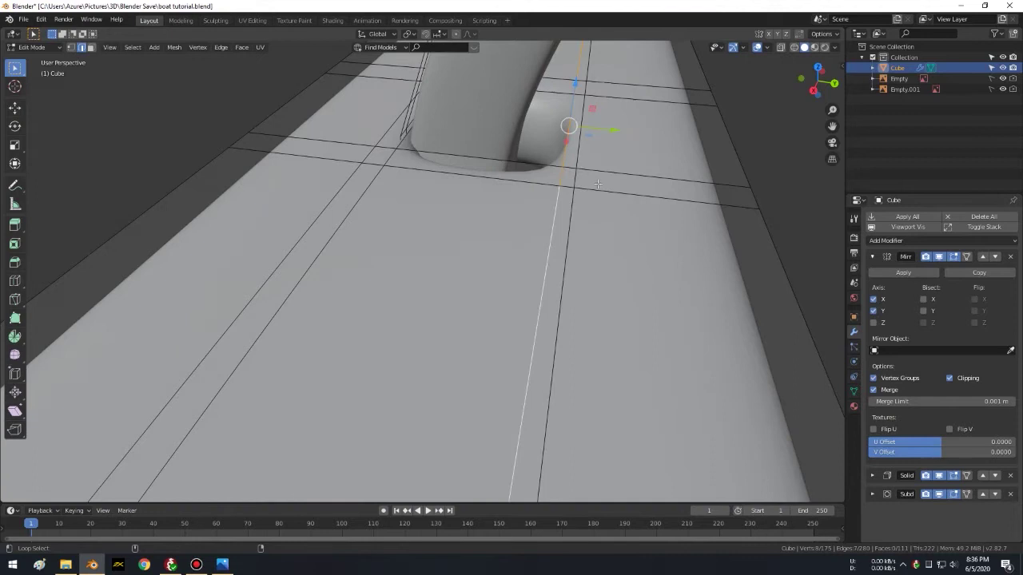
alt+middle_click(580, 210)
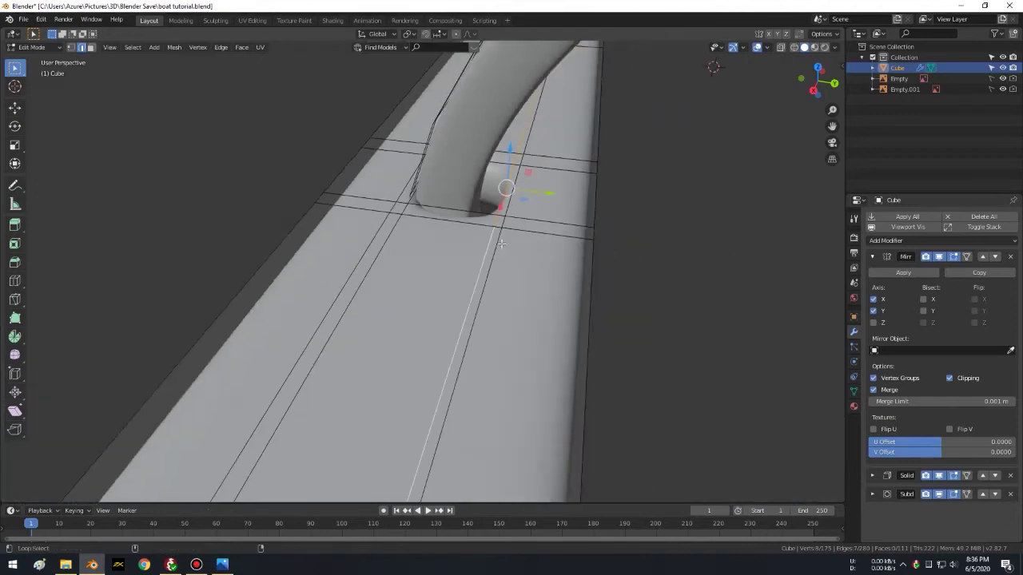
scroll(650, 263, up, 2)
scroll(663, 261, up, 3)
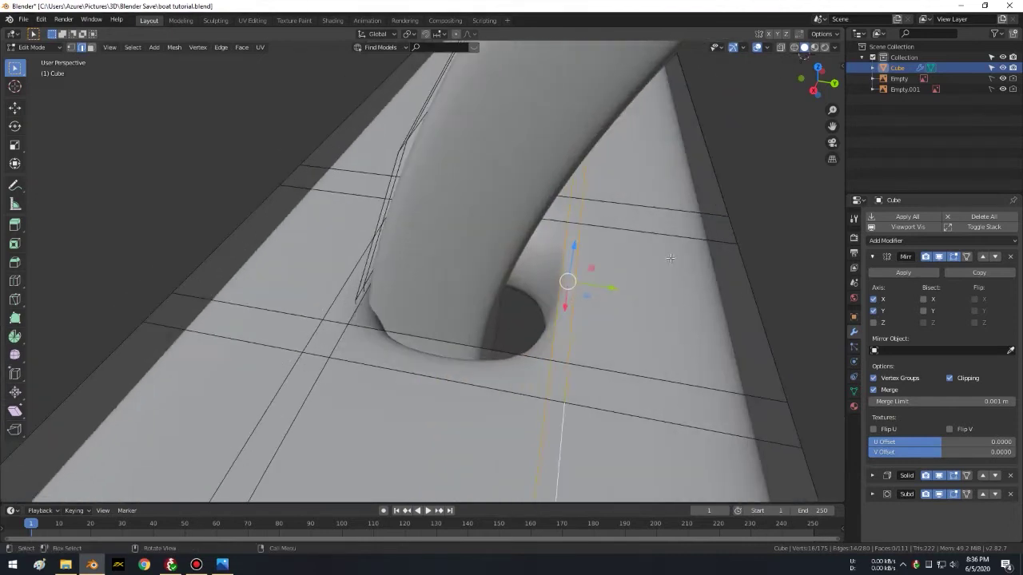
middle_drag(697, 281, 647, 284)
key(g)
key(g)
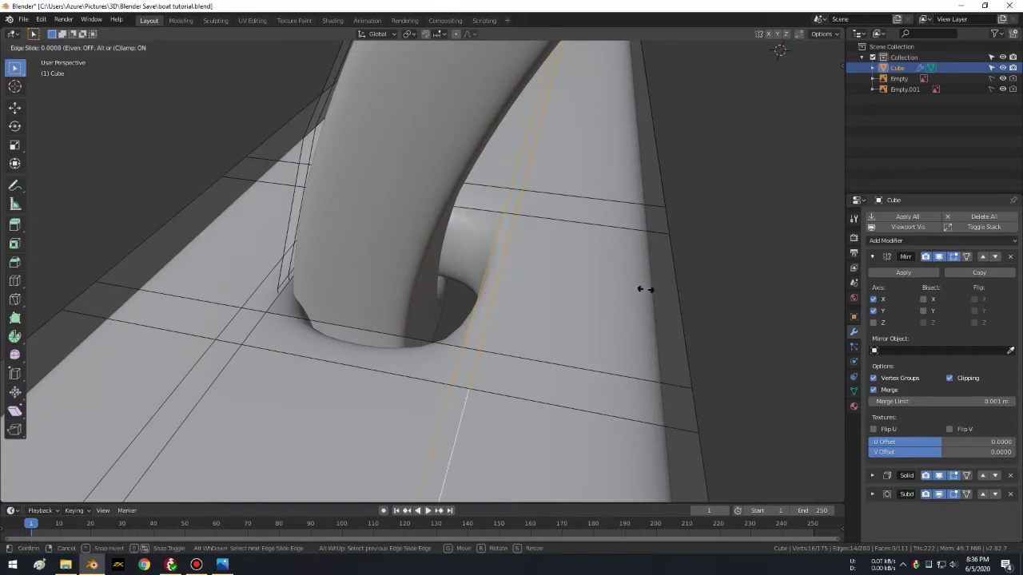
click(744, 319)
Step: Slide the edge loops beside and around the pipe base snugly toward it
middle_drag(650, 288, 781, 278)
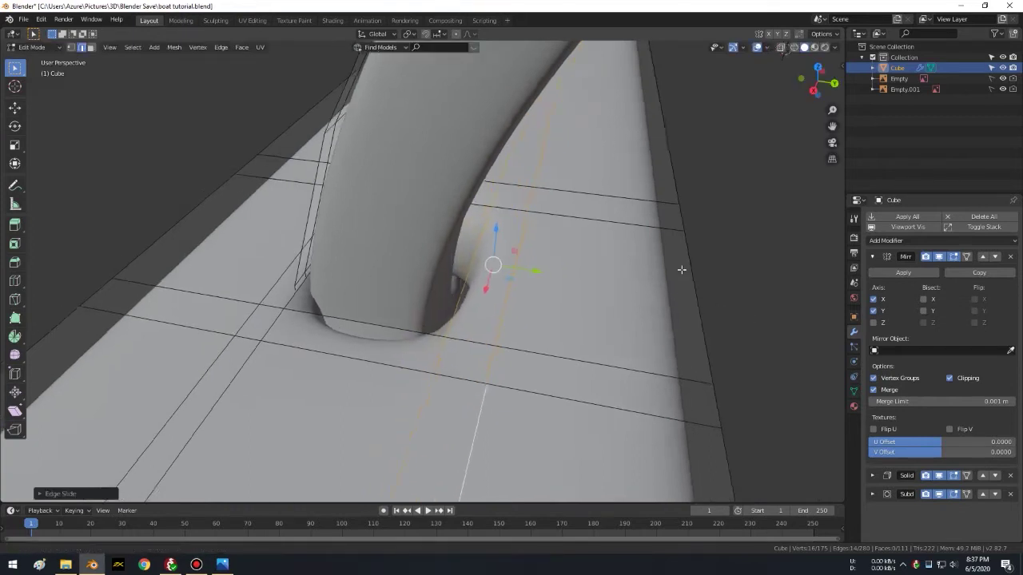
click(781, 278)
key(alt+a)
alt+click(363, 265)
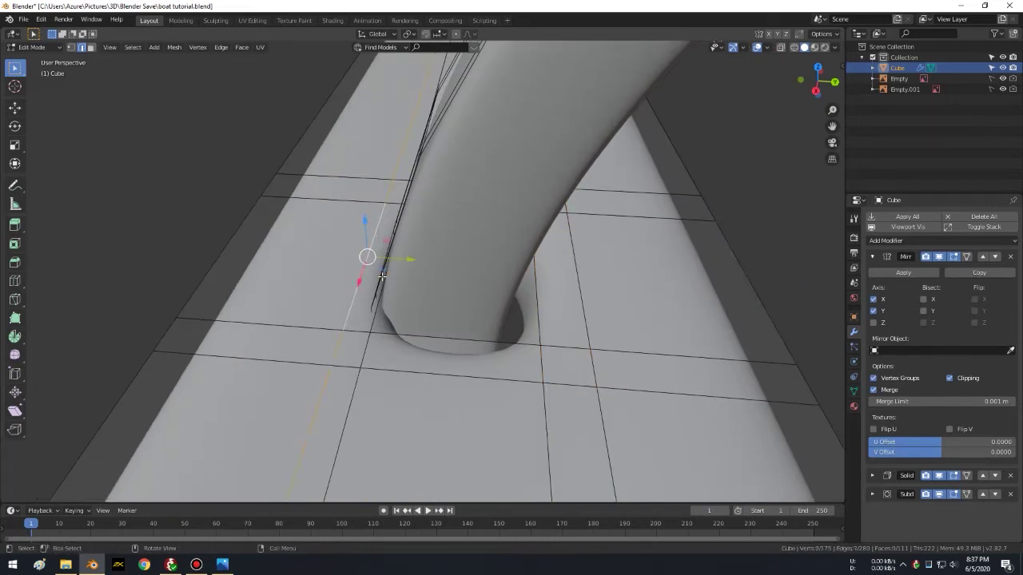
key(g)
key(g)
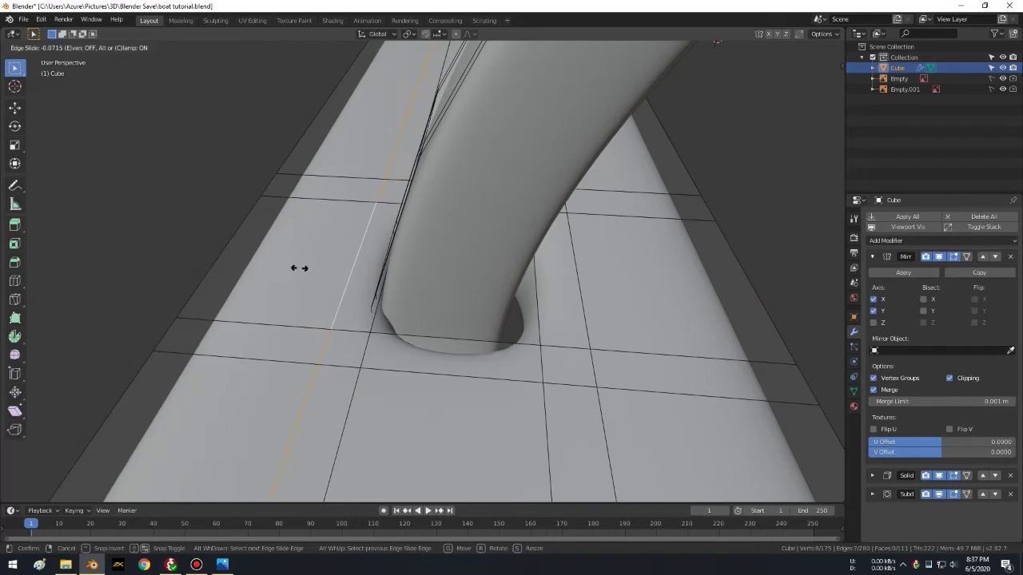
click(306, 275)
alt+click(353, 397)
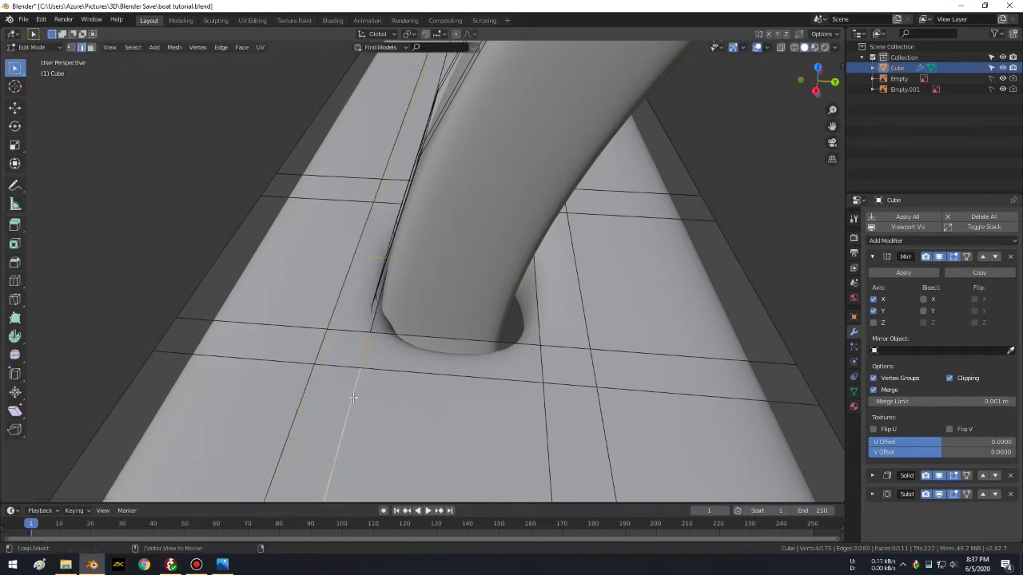
mouse_move(373, 342)
middle_down()
mouse_move(390, 155)
mouse_move(444, 219)
middle_up()
alt+click(389, 156)
alt+shift+click(298, 243)
middle_drag(441, 243, 533, 285)
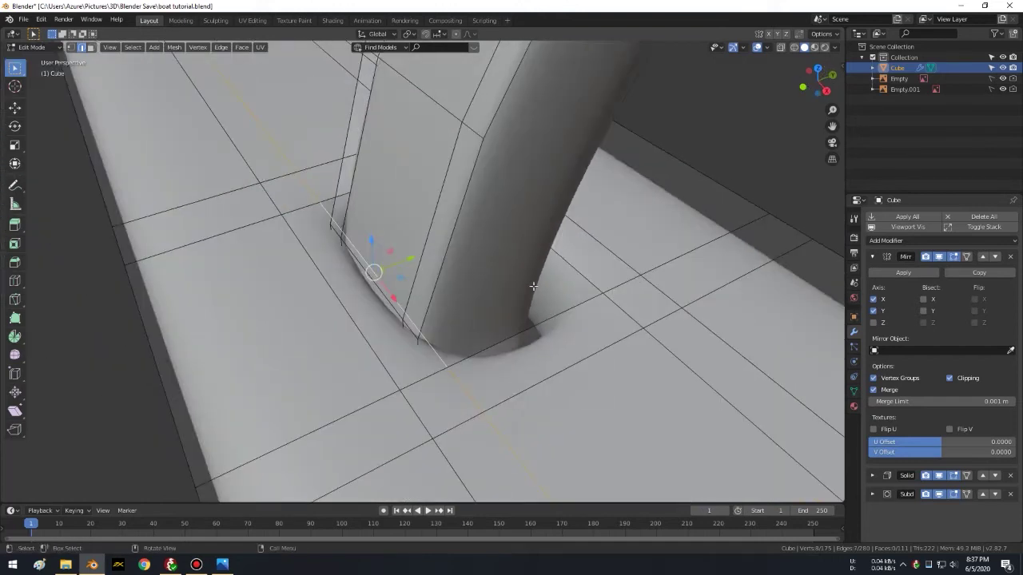
key(g)
key(g)
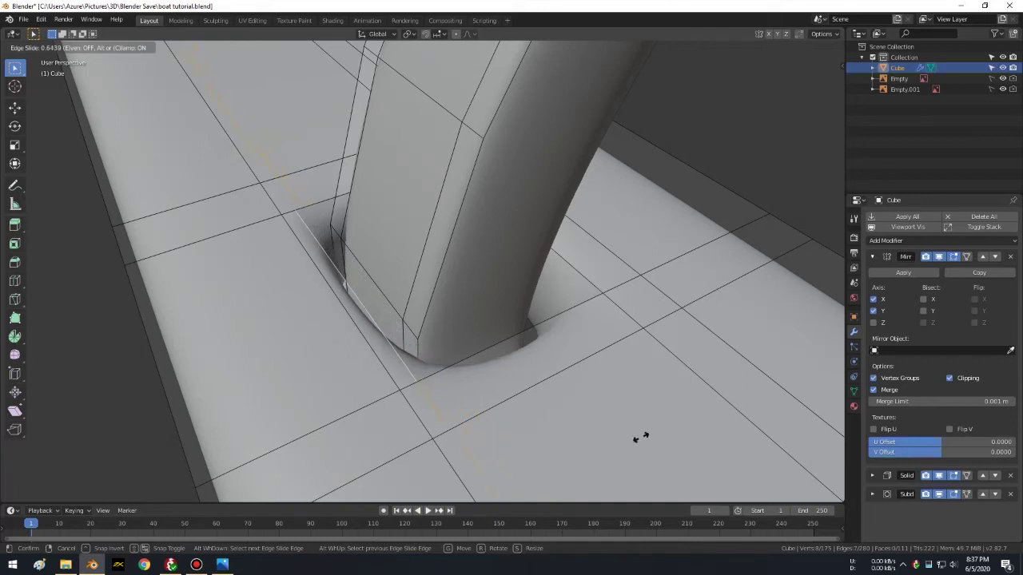
click(591, 447)
Step: Return to Object Mode and view the float from below
middle_drag(591, 448, 627, 361)
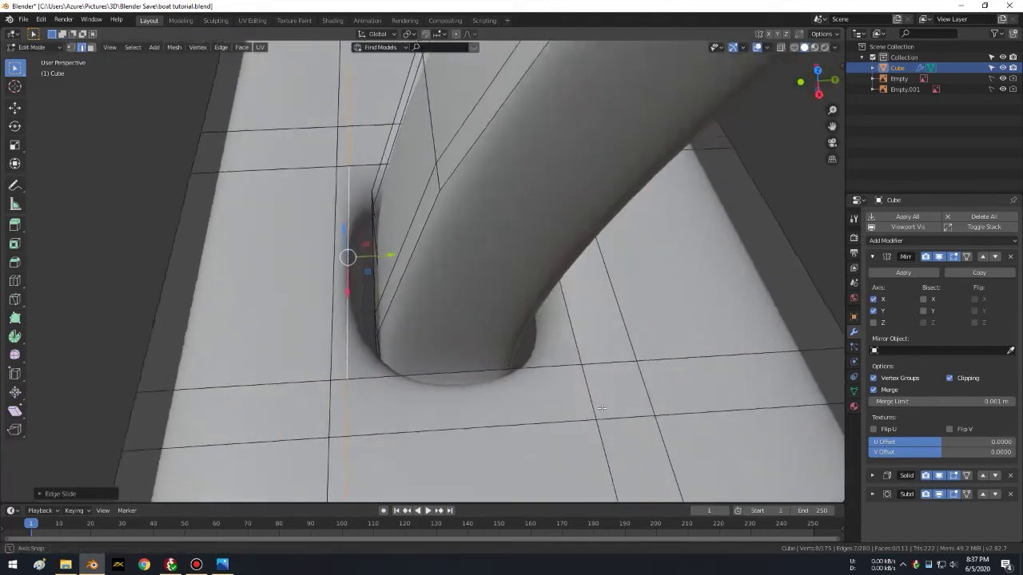
scroll(600, 335, down, 3)
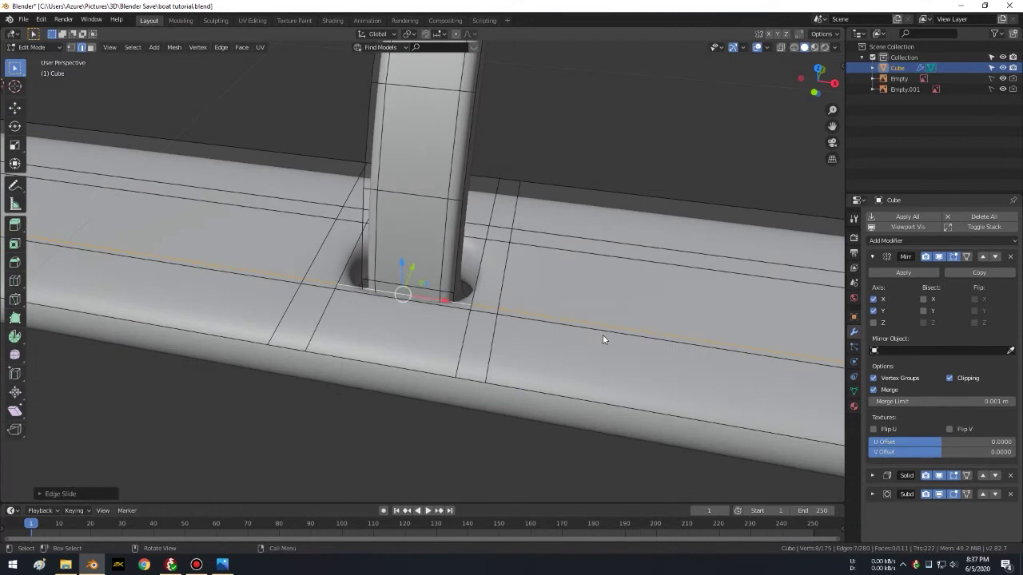
key(Tab)
mouse_move(526, 307)
middle_down()
mouse_move(577, 336)
mouse_move(596, 177)
mouse_move(598, 247)
mouse_move(562, 276)
mouse_move(418, 317)
mouse_move(325, 199)
mouse_move(287, 418)
middle_up()
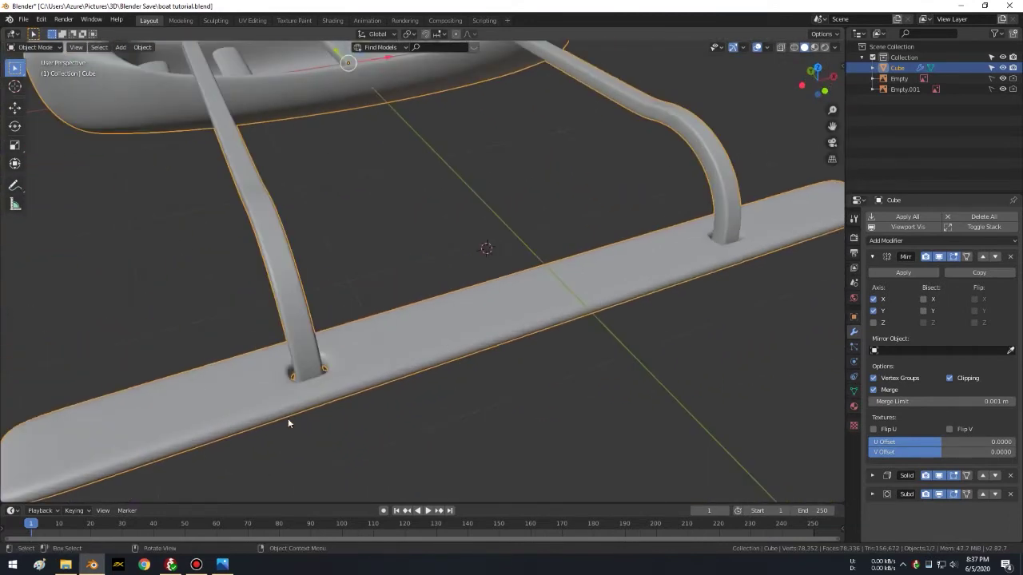
Step: View the shore 11.png render in Photos, then save boat tutorial.blend in Blender
click(222, 564)
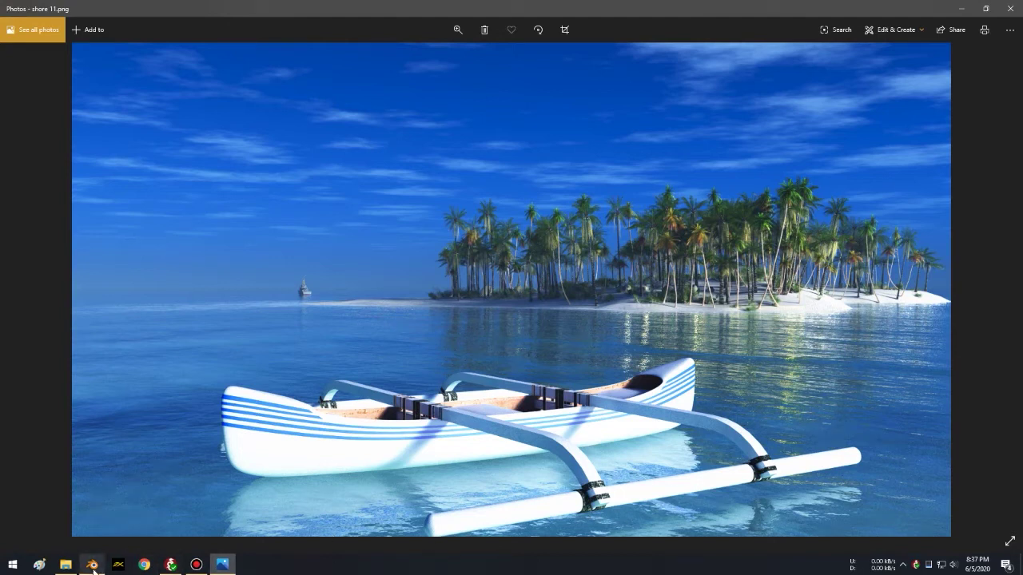
click(92, 564)
scroll(393, 327, down, 5)
mouse_move(345, 328)
middle_down()
mouse_move(378, 278)
mouse_move(386, 299)
mouse_move(376, 279)
mouse_move(522, 280)
mouse_move(461, 293)
middle_up()
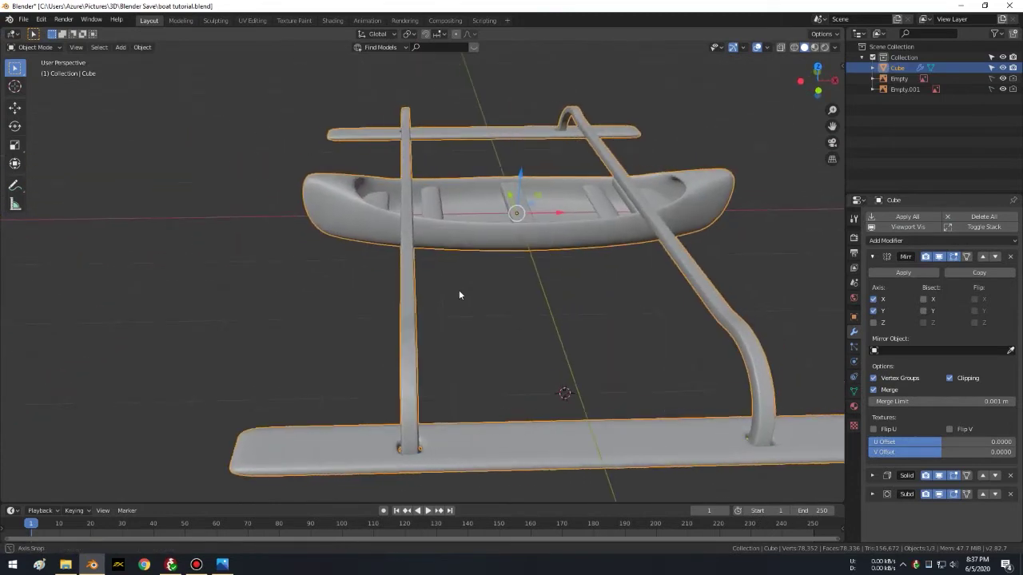
key(ctrl+s)
mouse_move(498, 247)
middle_down()
mouse_move(507, 242)
mouse_move(448, 294)
mouse_move(564, 226)
mouse_move(566, 258)
middle_up()
Step: Enter Edit Mode on the boat mesh and frame the canoe and float
scroll(564, 226, up, 3)
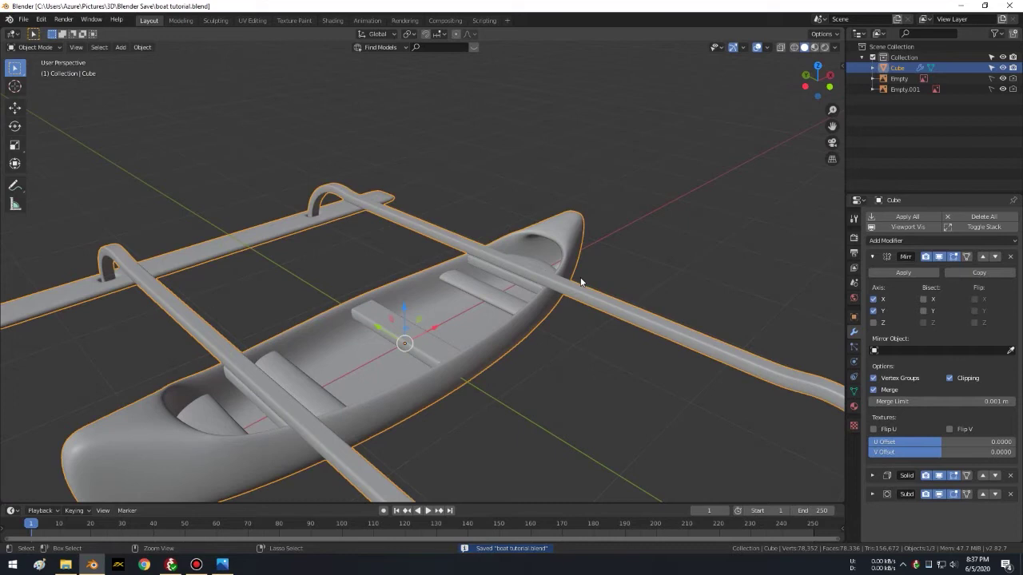
scroll(555, 273, up, 2)
scroll(555, 273, up, 2)
middle_drag(554, 273, 744, 227)
key(Tab)
click(606, 298)
key(KP_Decimal)
scroll(509, 257, down, 2)
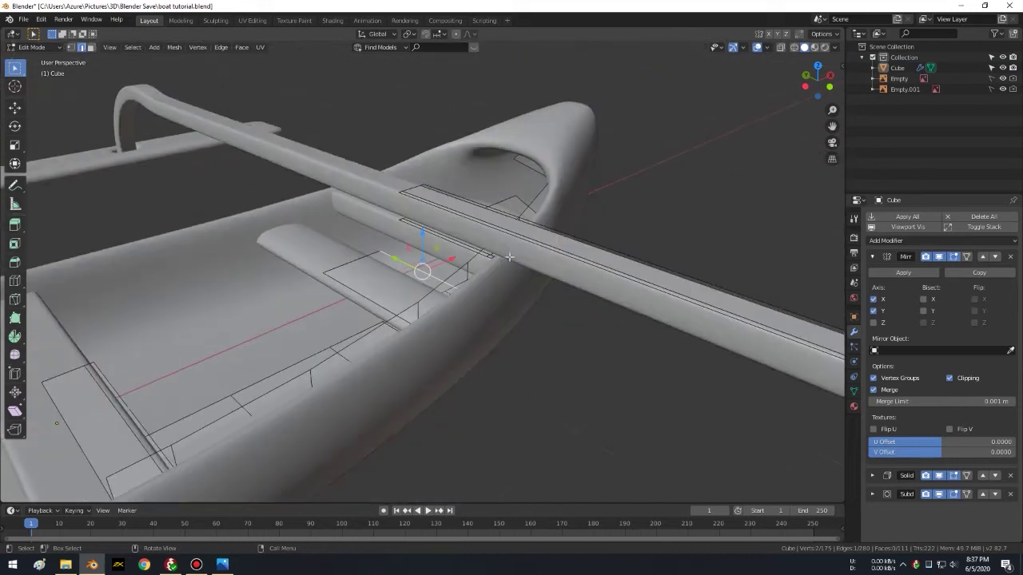
middle_drag(509, 256, 588, 182)
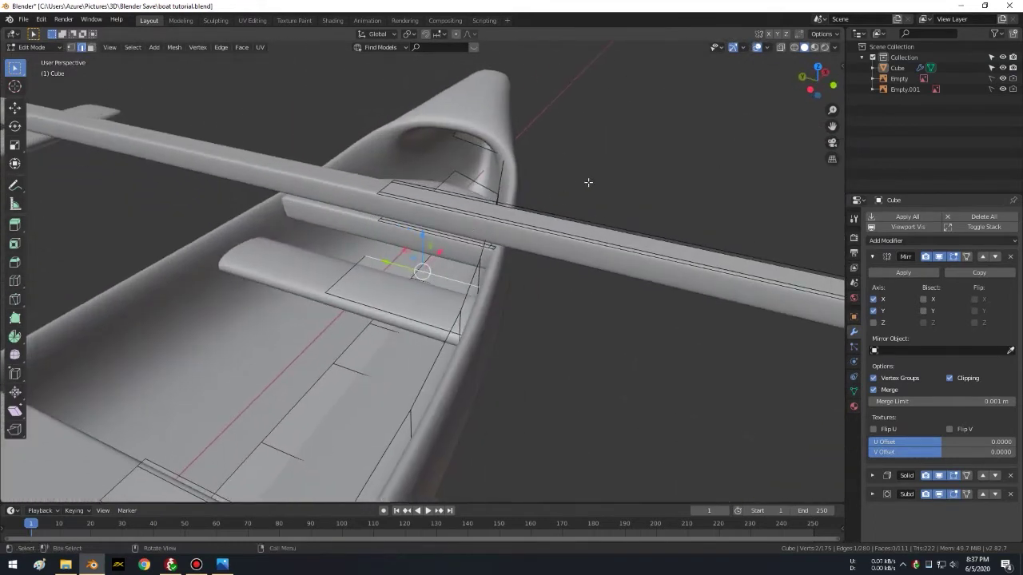
scroll(616, 167, down, 2)
click(678, 162)
scroll(680, 162, down, 3)
mouse_move(680, 162)
middle_down()
mouse_move(609, 146)
mouse_move(663, 185)
middle_up()
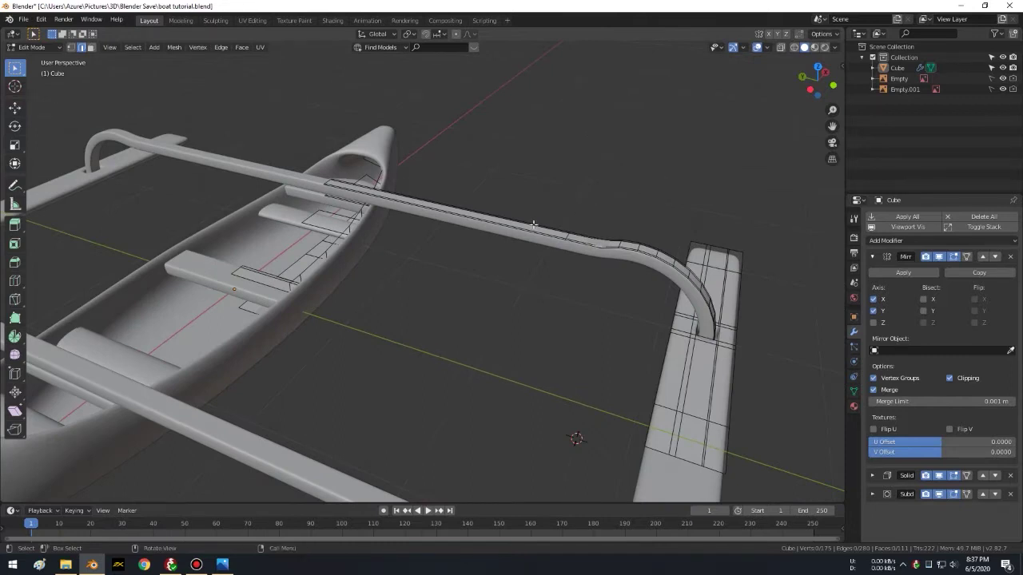
Step: Reset the 3D cursor to the world origin and bring up the Add Mesh menu
key(shift+c)
scroll(485, 246, up, 4)
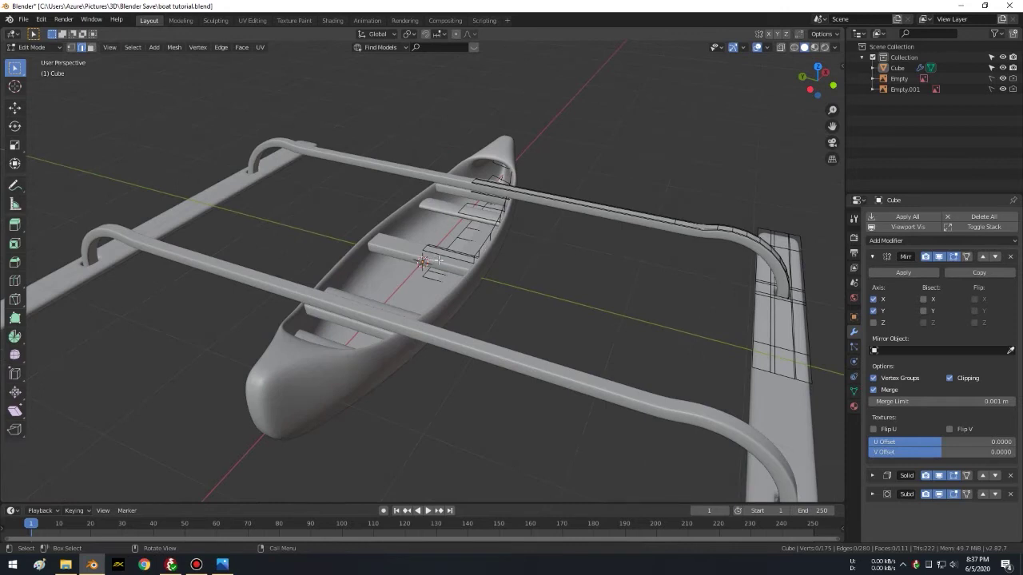
middle_drag(441, 257, 531, 232)
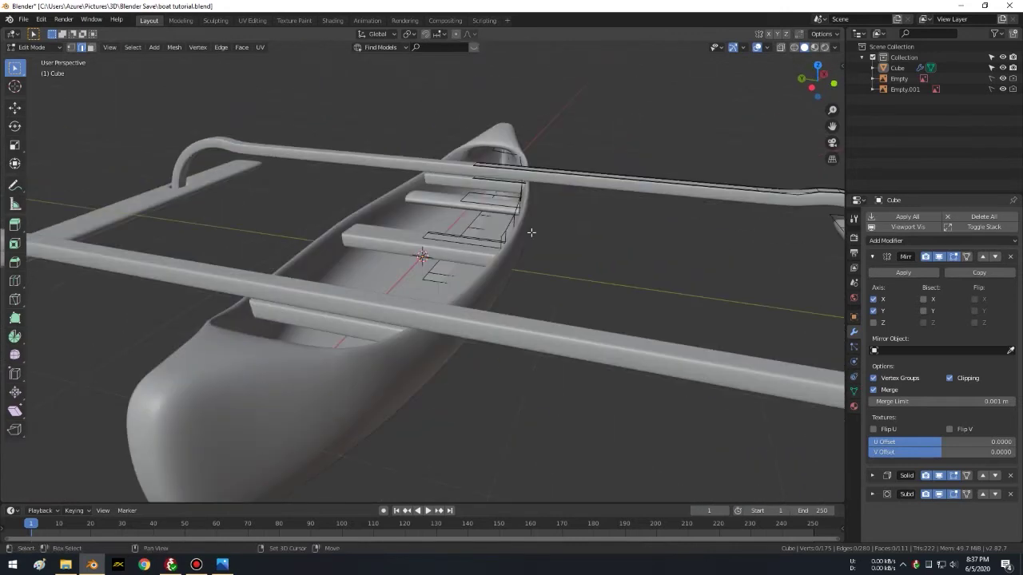
key(shift+a)
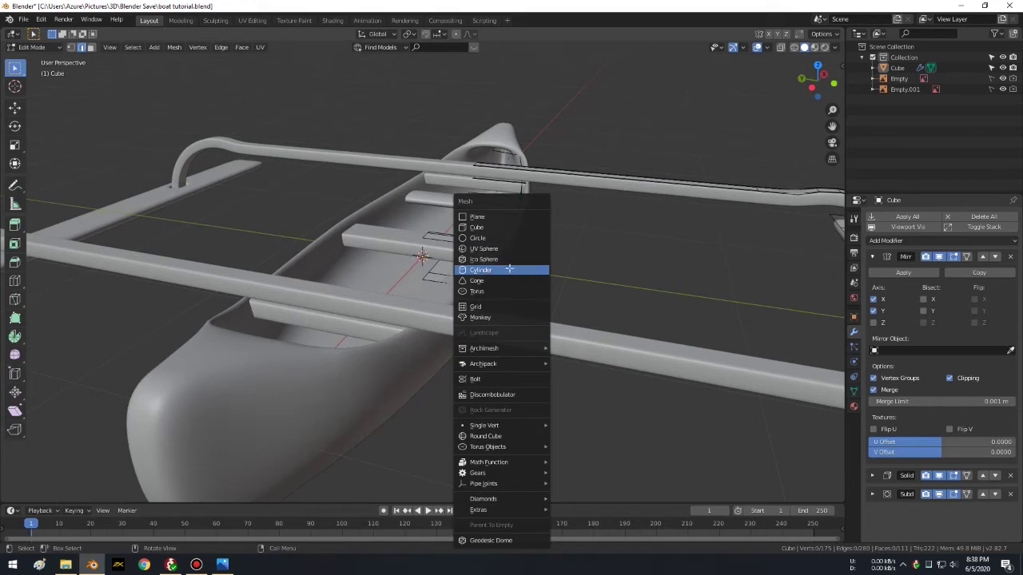
key(Return)
key(g)
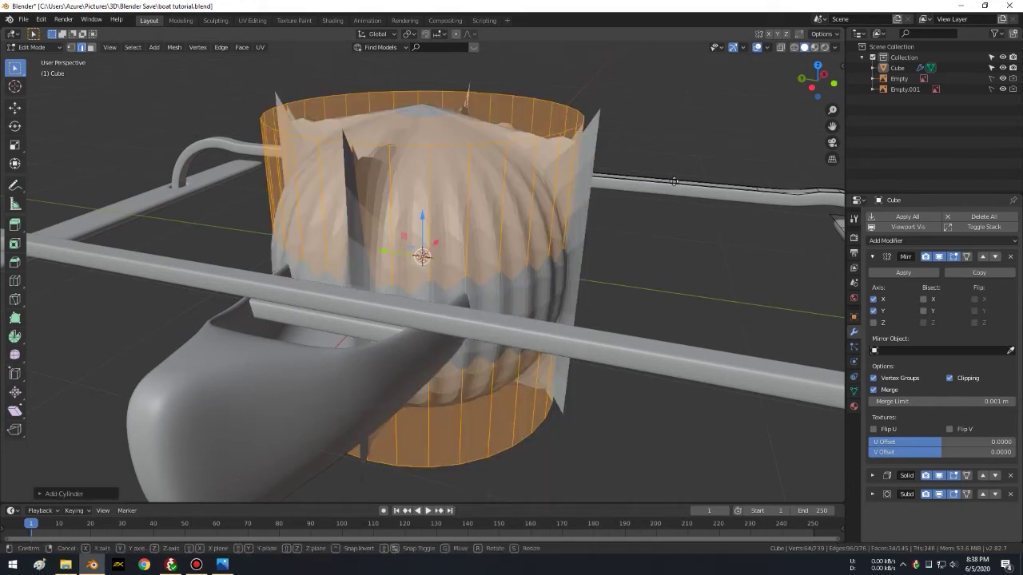
right_click(656, 195)
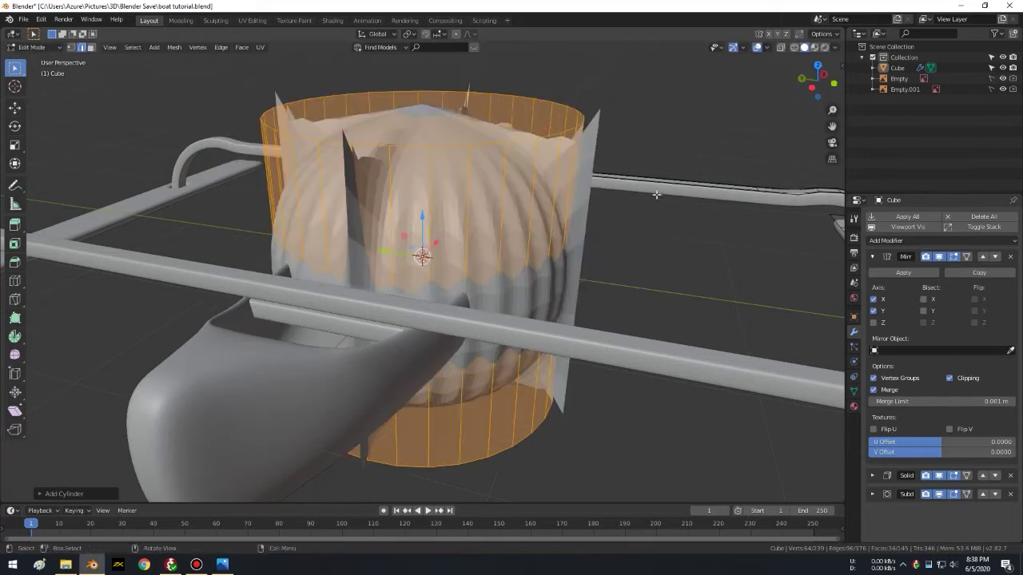
key(ctrl+z)
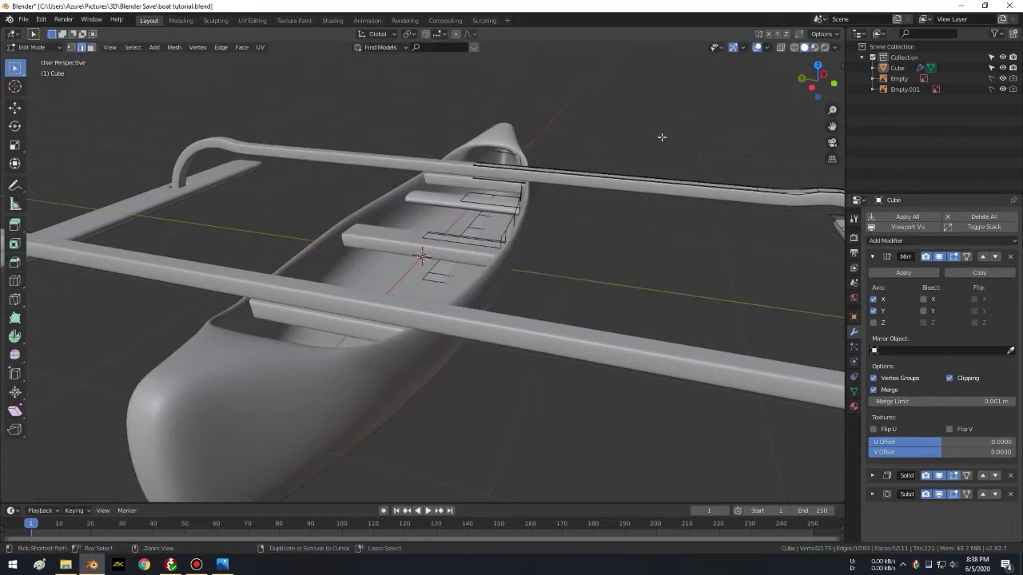
key(ctrl+z)
Step: In Edit Mode, orbit toward the bow and select the linked geometry of the bench under the crossbar
mouse_move(653, 153)
middle_down()
mouse_move(452, 226)
mouse_move(437, 202)
mouse_move(559, 163)
mouse_move(620, 182)
middle_up()
key(Tab)
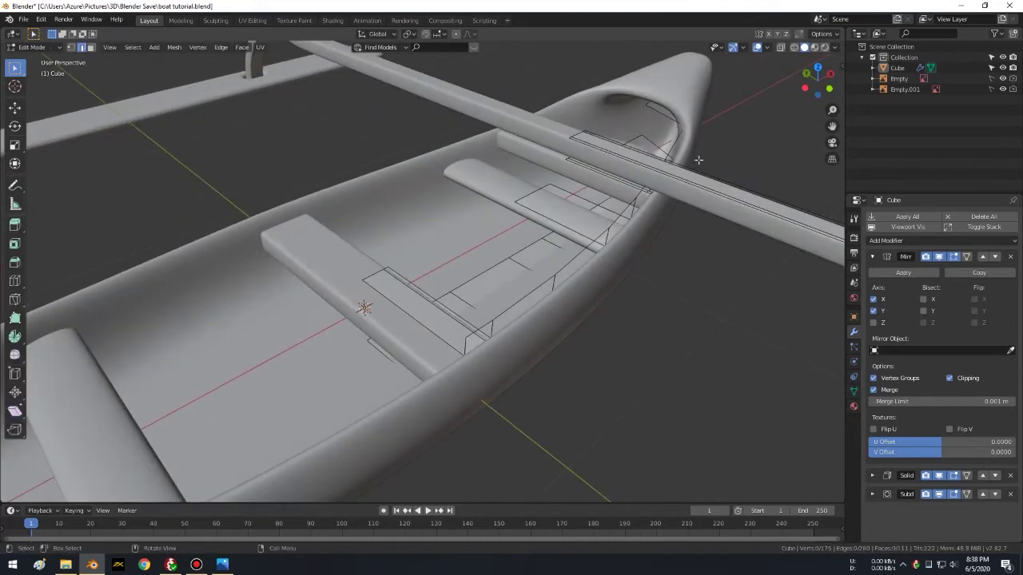
mouse_move(726, 155)
middle_down()
mouse_move(605, 247)
mouse_move(573, 215)
middle_up()
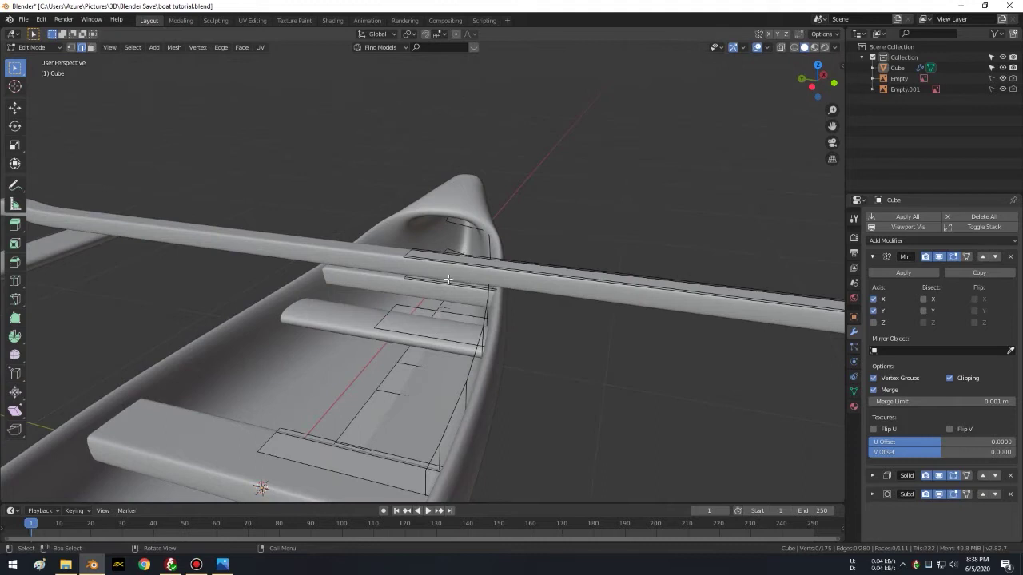
click(445, 284)
key(ctrl+l)
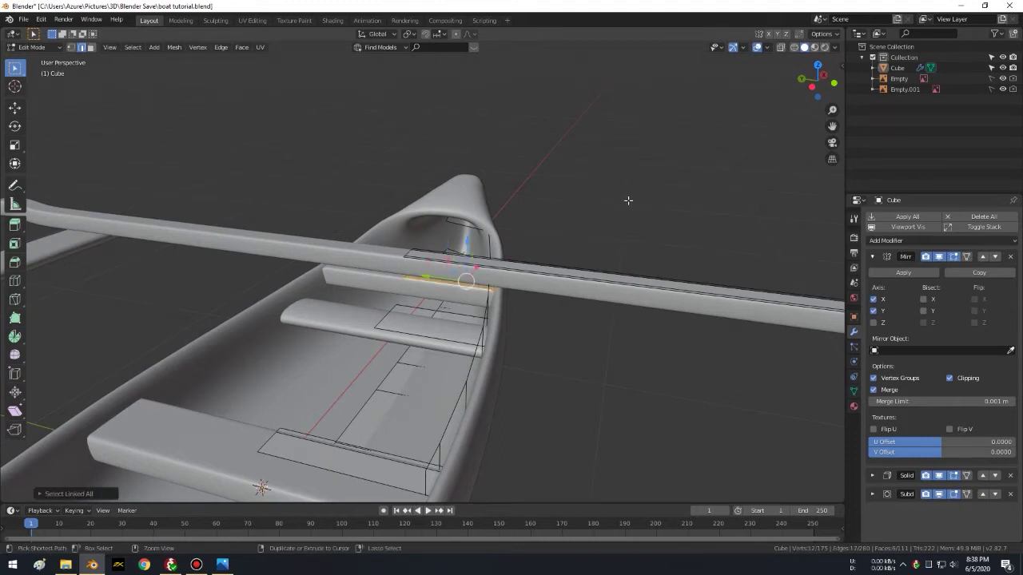
scroll(521, 271, up, 2)
middle_drag(622, 217, 514, 109)
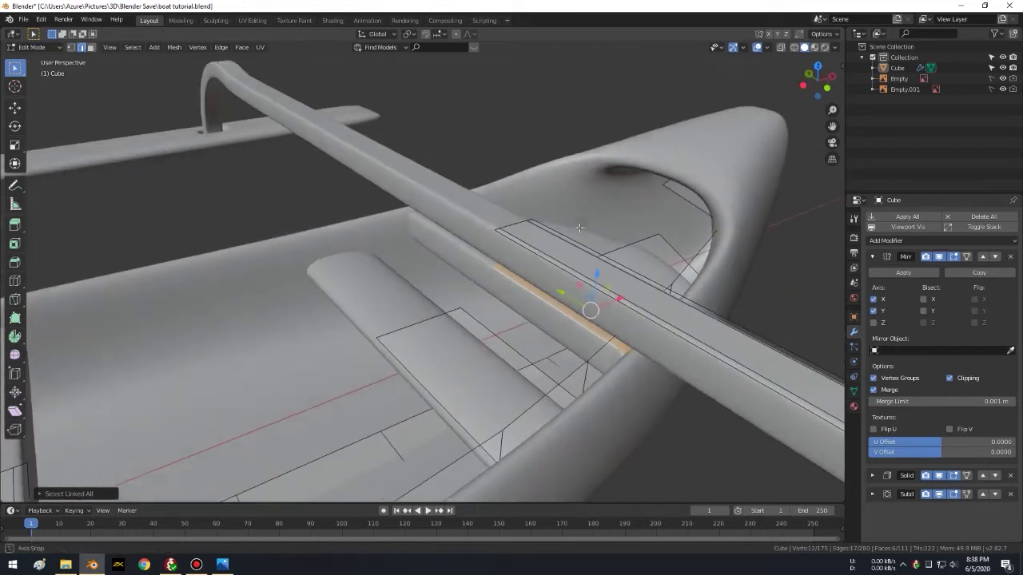
Step: Test the bench piece's linked selection by moving it briefly and putting it back
click(514, 112)
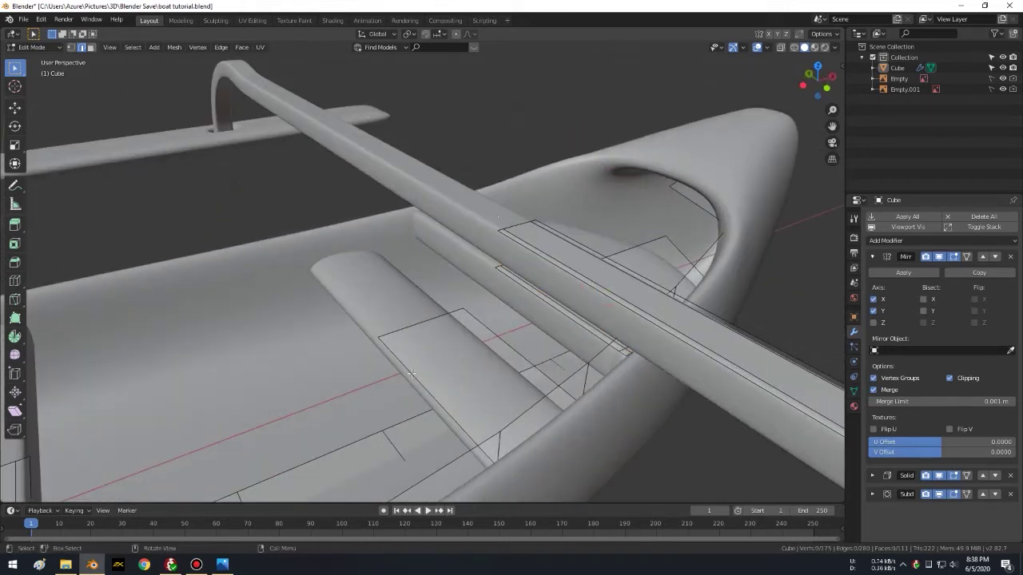
key(l)
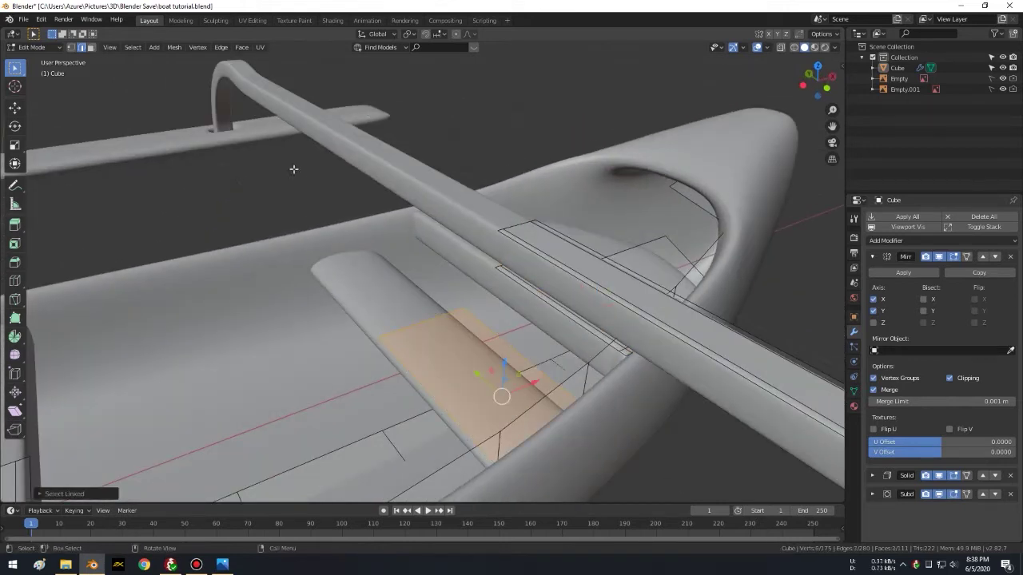
key(ctrl+z)
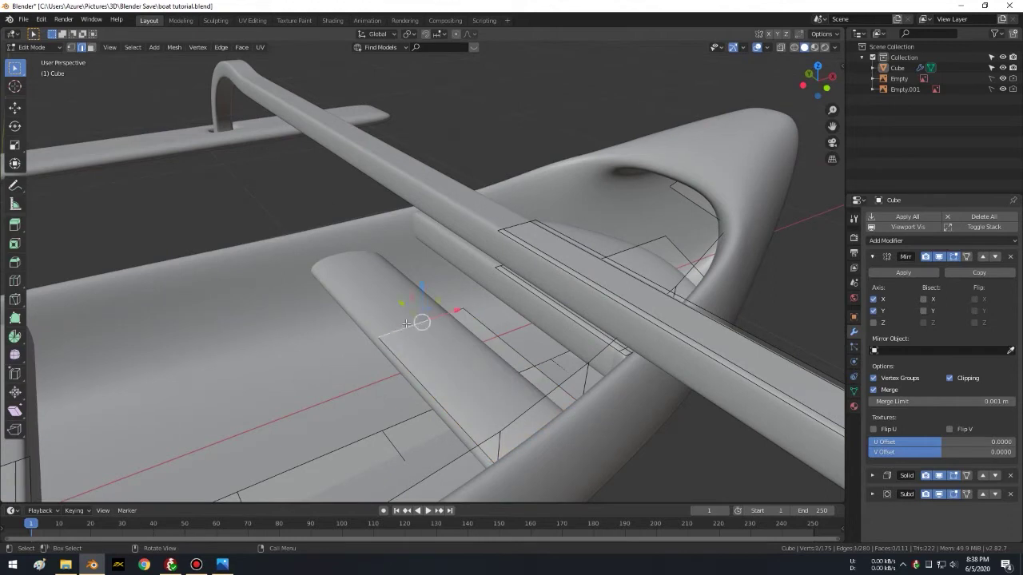
key(ctrl+l)
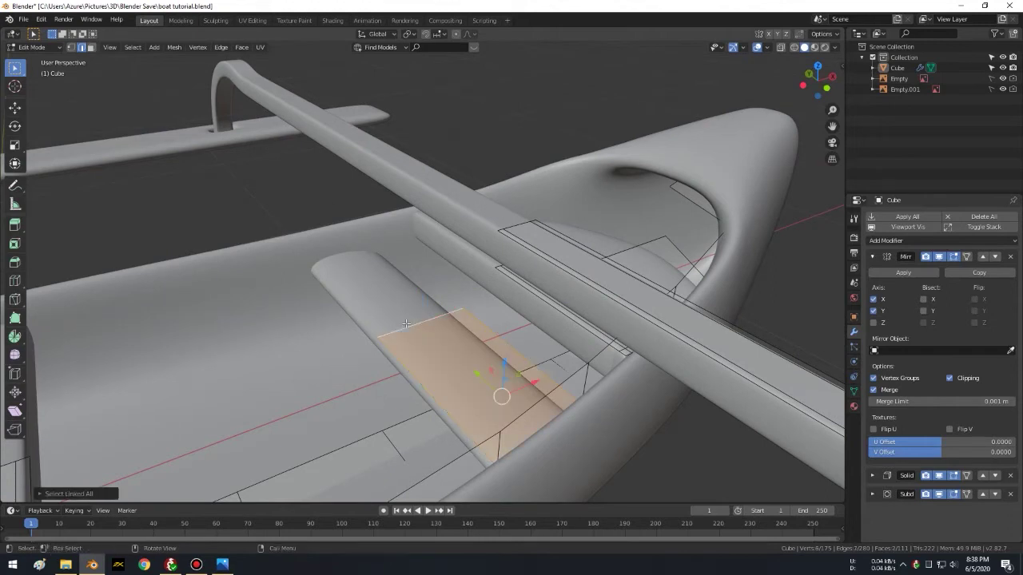
key(g)
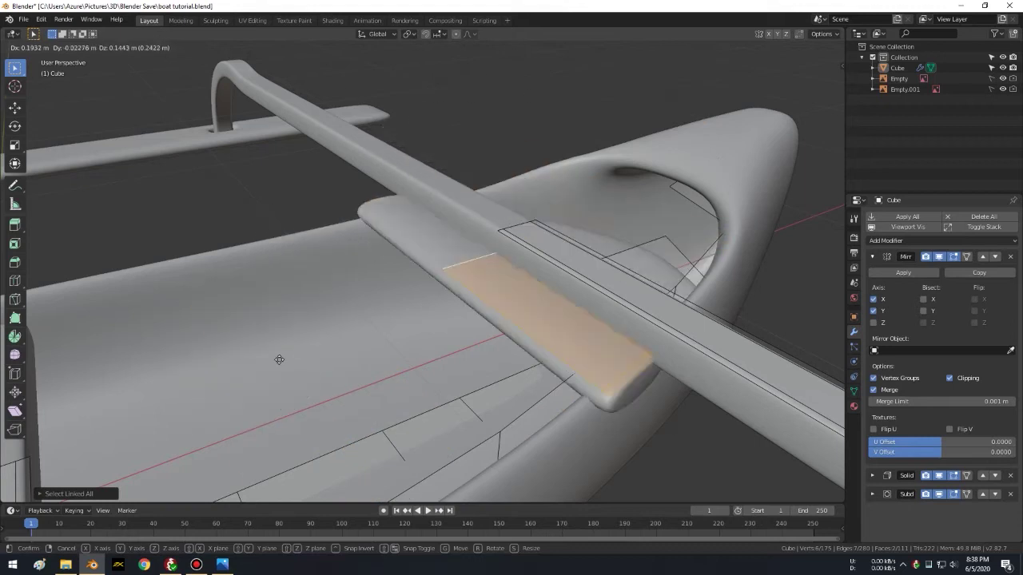
click(345, 215)
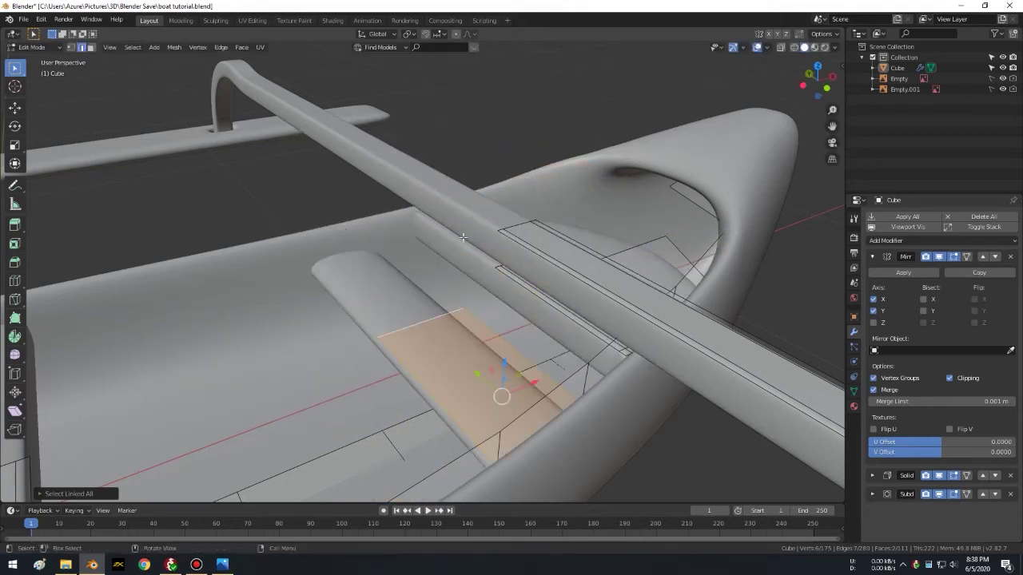
Step: Pick an edge of the bench under the crossbar and select its whole connected strip
middle_drag(473, 266, 498, 313)
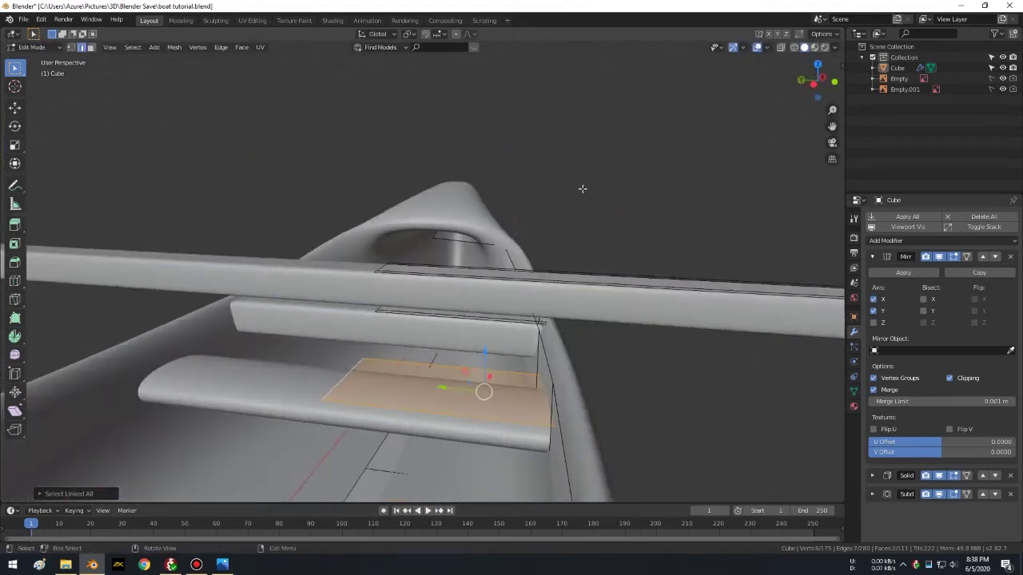
click(493, 321)
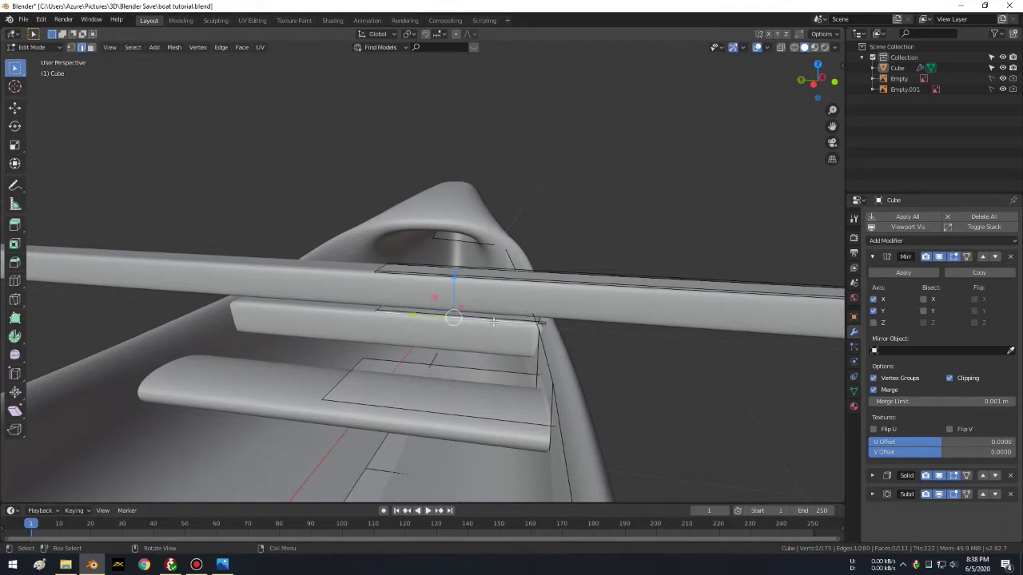
key(ctrl+l)
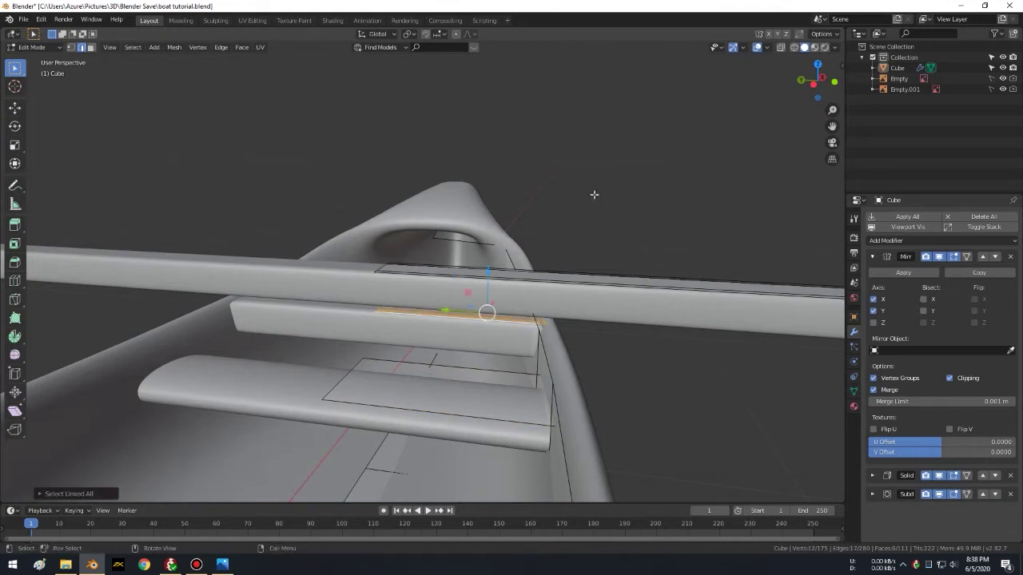
Step: Snap the 3D cursor to the selected bench strip, then deselect the boat
key(shift+s)
key(shift+s)
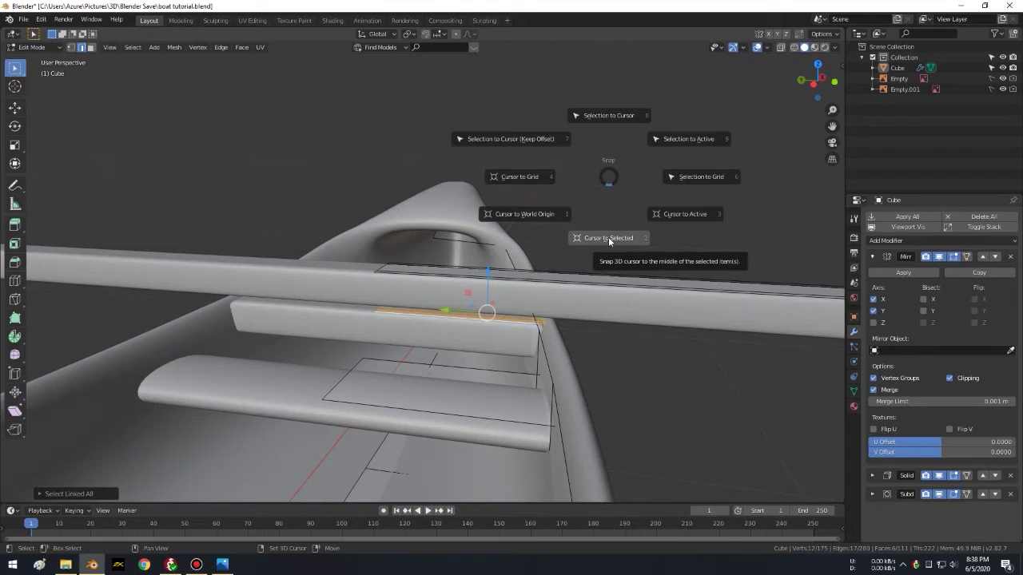
click(609, 238)
mouse_move(600, 226)
middle_down()
mouse_move(554, 235)
mouse_move(572, 302)
middle_up()
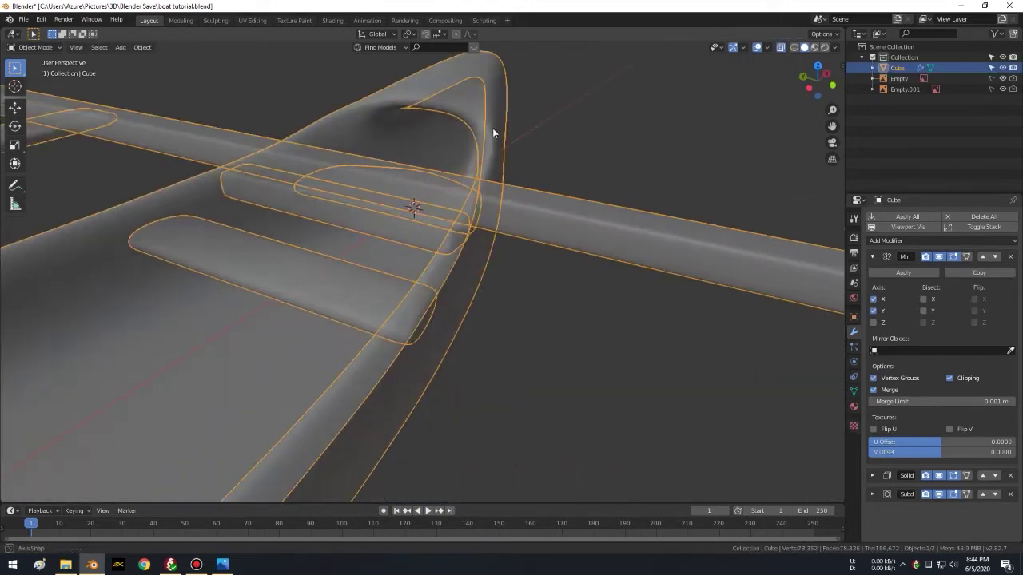
click(526, 119)
Step: Add a plane at the cursor and rotate it 90° on X so it stands upright
key(shift+a)
mouse_move(535, 138)
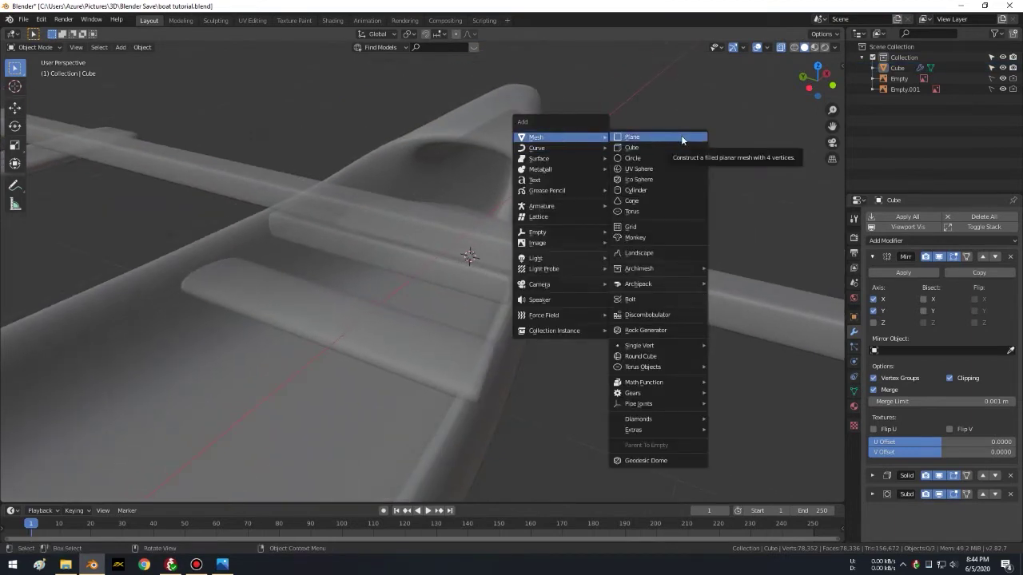
click(677, 136)
key(r)
key(x)
key(9)
key(0)
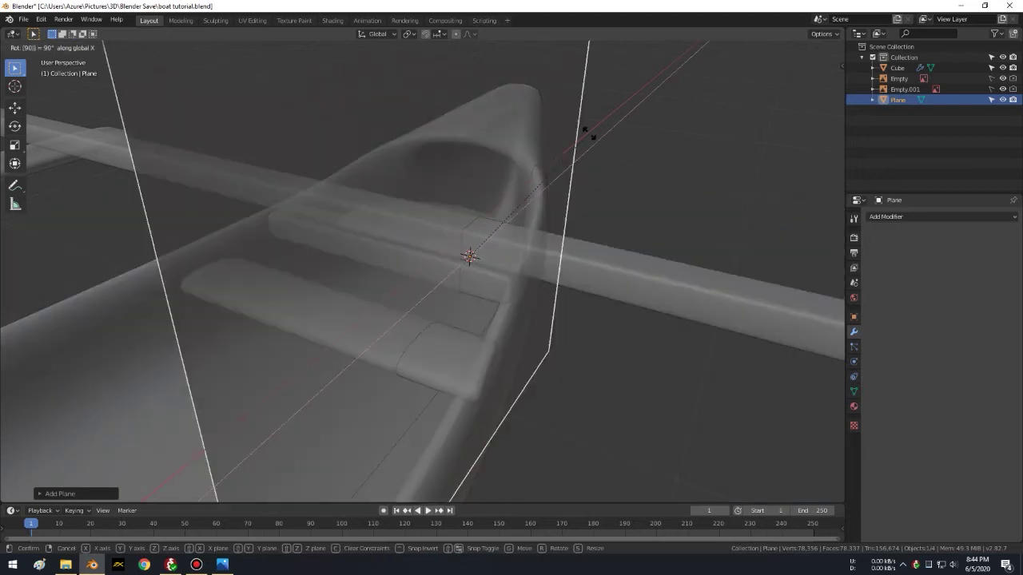
key(Return)
key(Tab)
Step: Shrink the plane to a small rectangle around the crossbar, with the boat opaque again
middle_drag(616, 144, 642, 198)
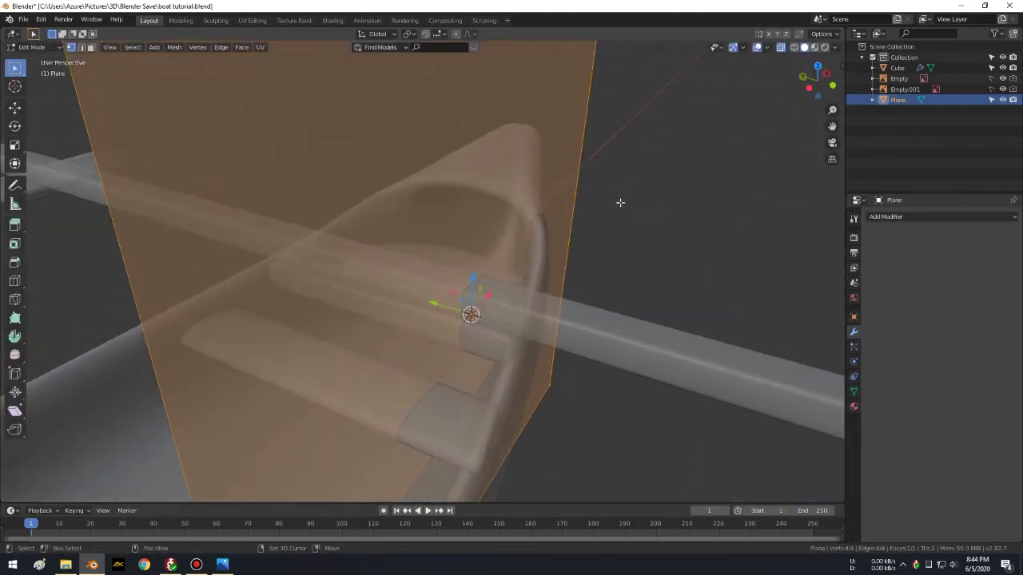
key(s)
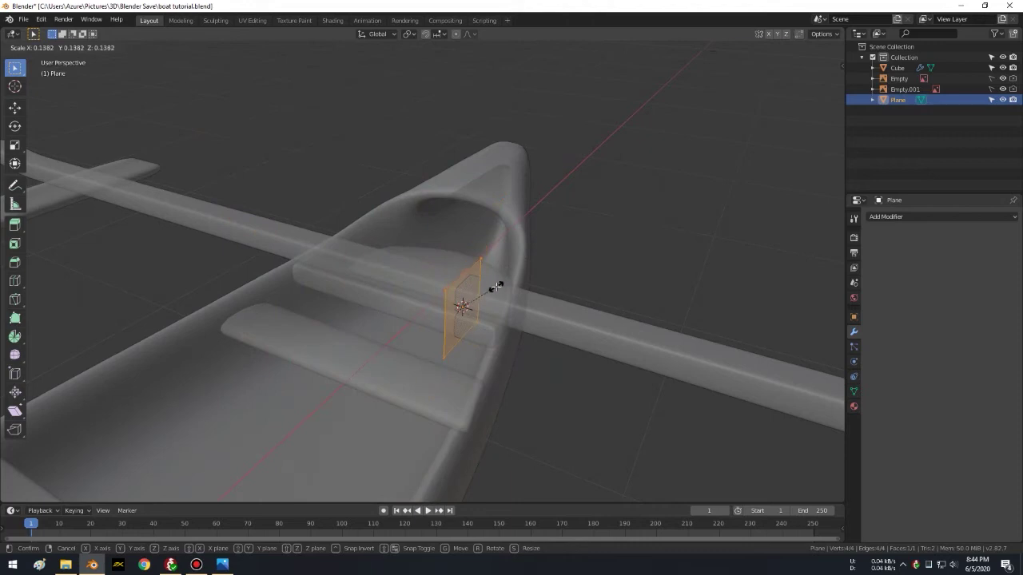
click(489, 286)
click(780, 48)
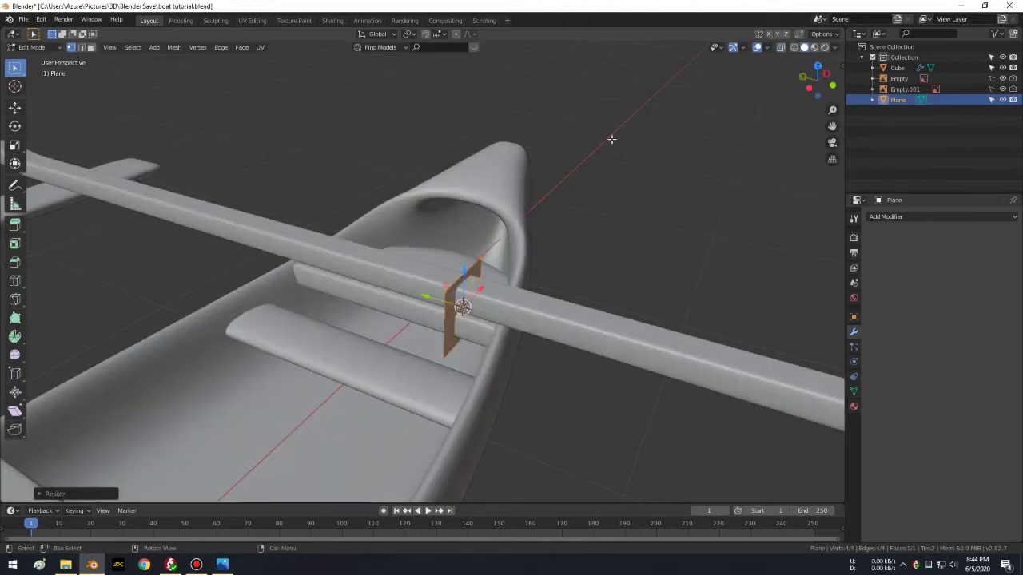
key(KP_Decimal)
mouse_move(388, 186)
middle_down()
mouse_move(503, 128)
mouse_move(666, 192)
middle_up()
key(s)
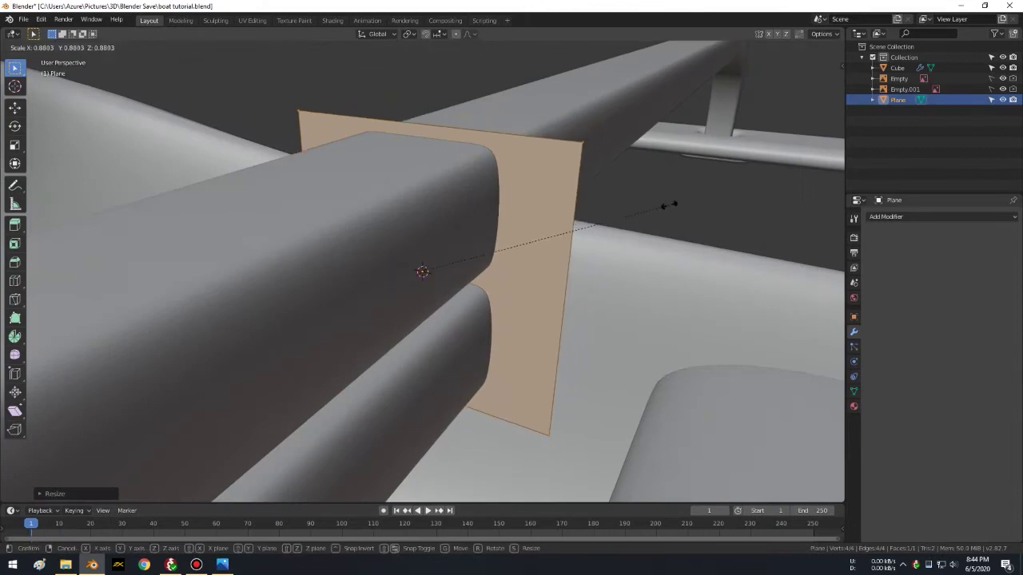
click(669, 205)
middle_drag(645, 216, 636, 198)
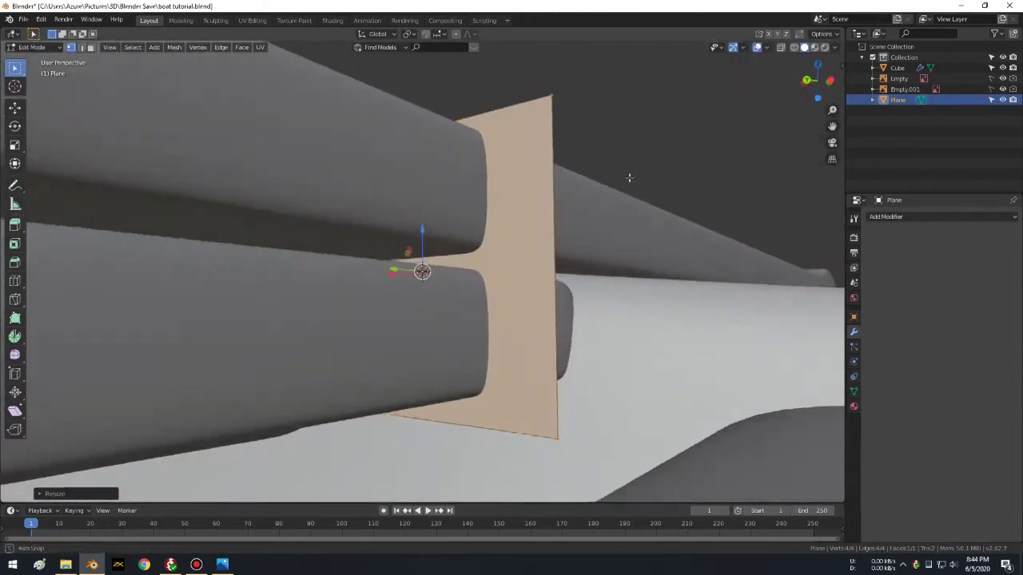
Step: Raise the plane along Z and narrow it on X to the crossbar width
key(g)
key(z)
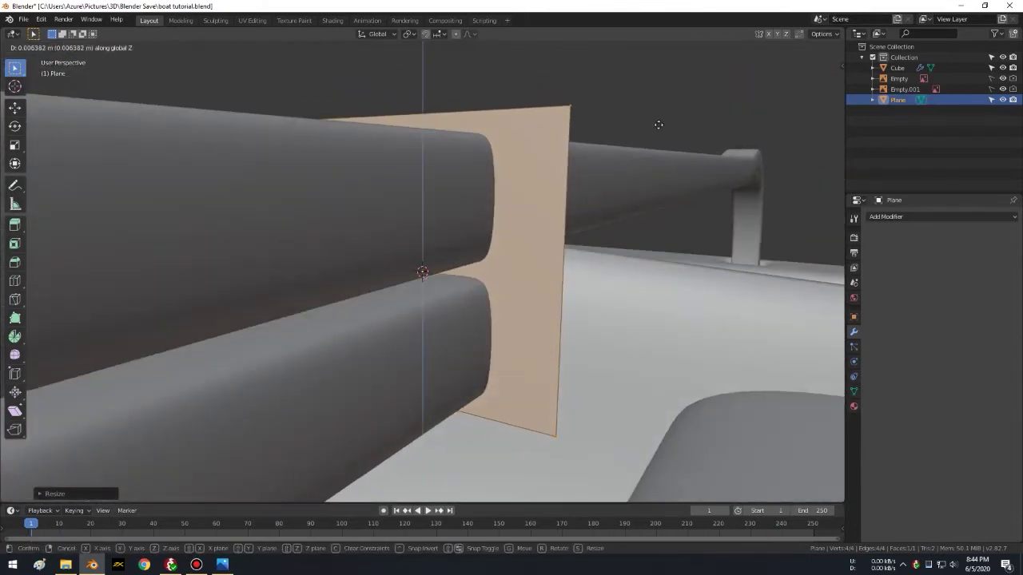
click(607, 150)
middle_drag(606, 151, 664, 161)
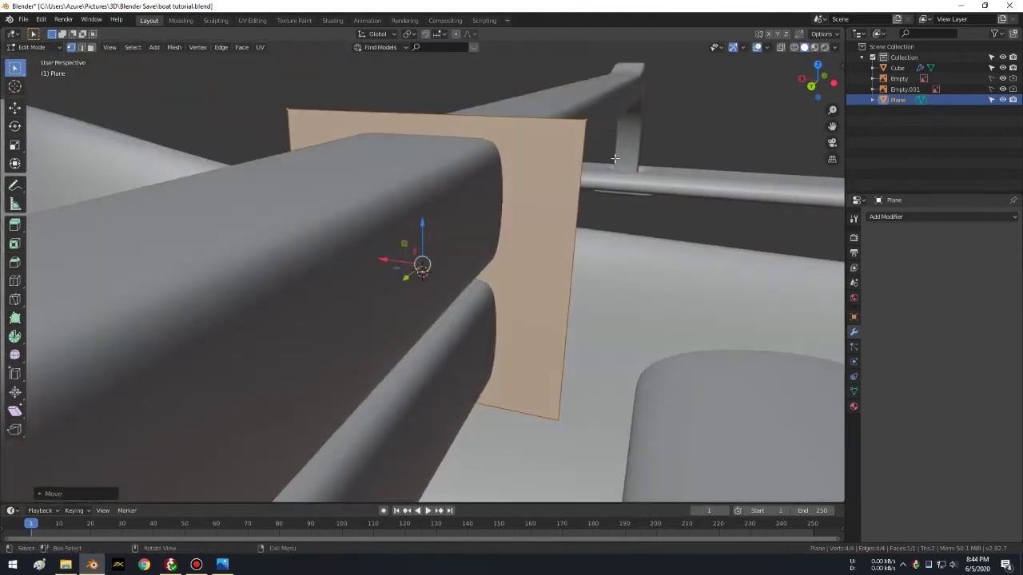
key(s)
click(653, 165)
mouse_move(685, 211)
middle_down()
mouse_move(666, 223)
mouse_move(674, 208)
middle_up()
key(s)
key(x)
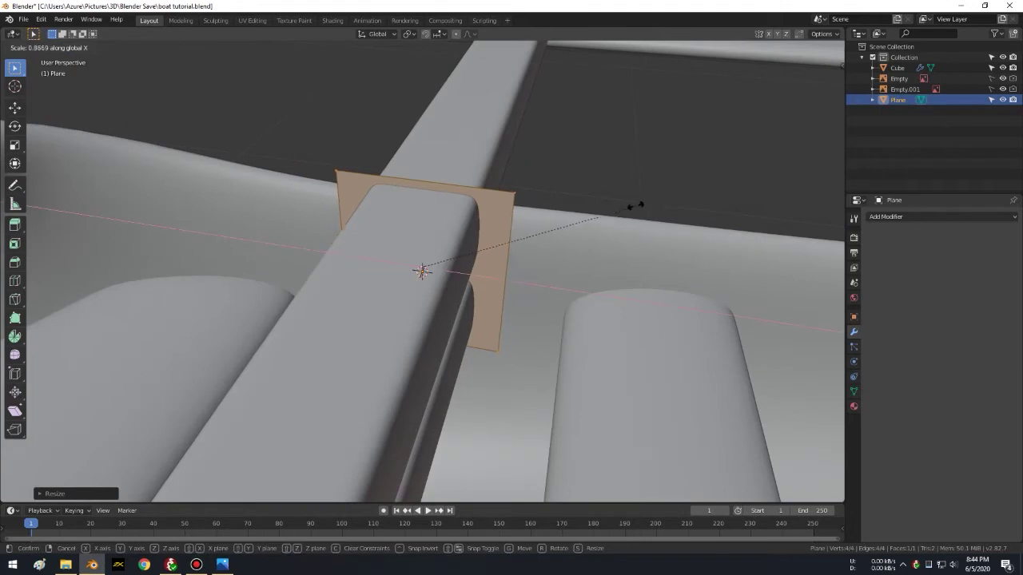
click(598, 206)
mouse_move(596, 206)
middle_down()
mouse_move(561, 119)
mouse_move(621, 141)
mouse_move(660, 178)
mouse_move(543, 175)
mouse_move(515, 184)
mouse_move(417, 168)
mouse_move(445, 167)
mouse_move(458, 142)
middle_up()
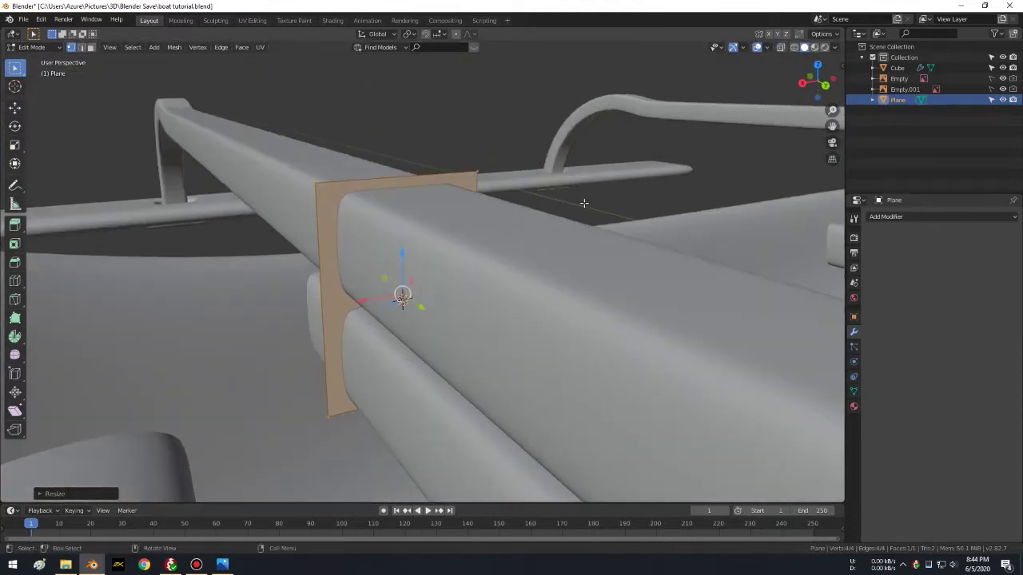
Step: Inset the plane's face and delete the inner face, leaving a rectangular frame
key(i)
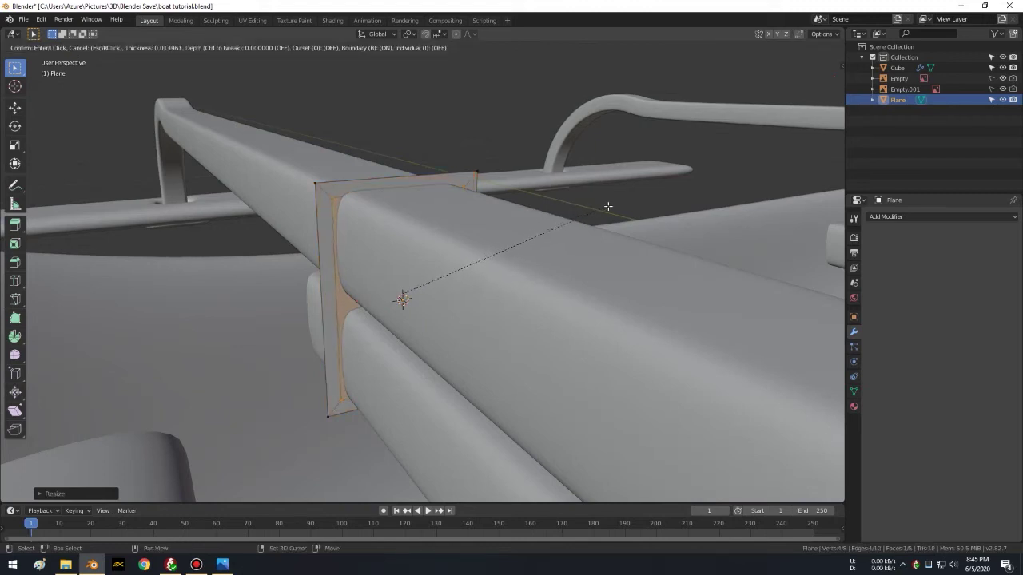
click(615, 204)
key(alt+a)
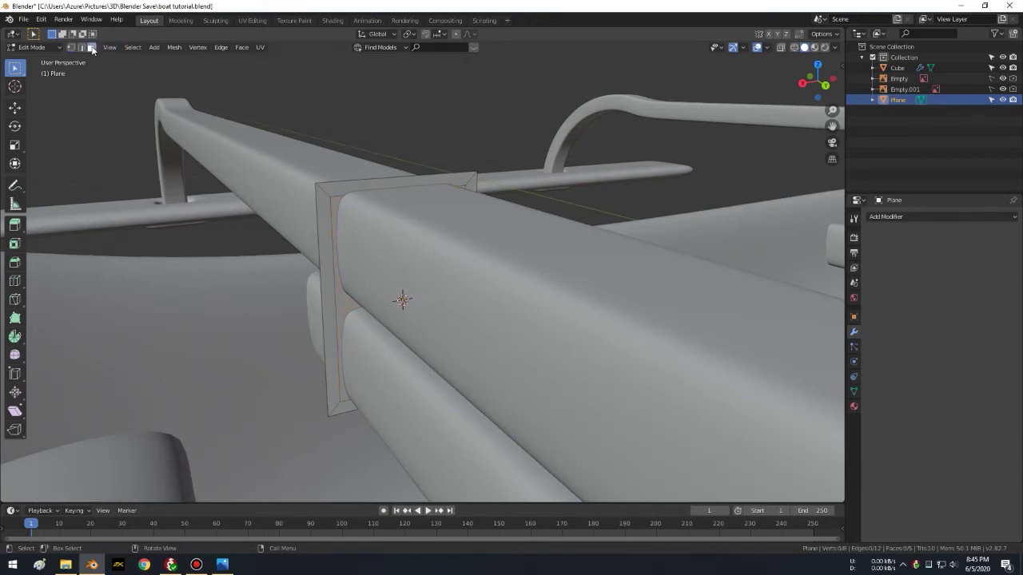
click(344, 294)
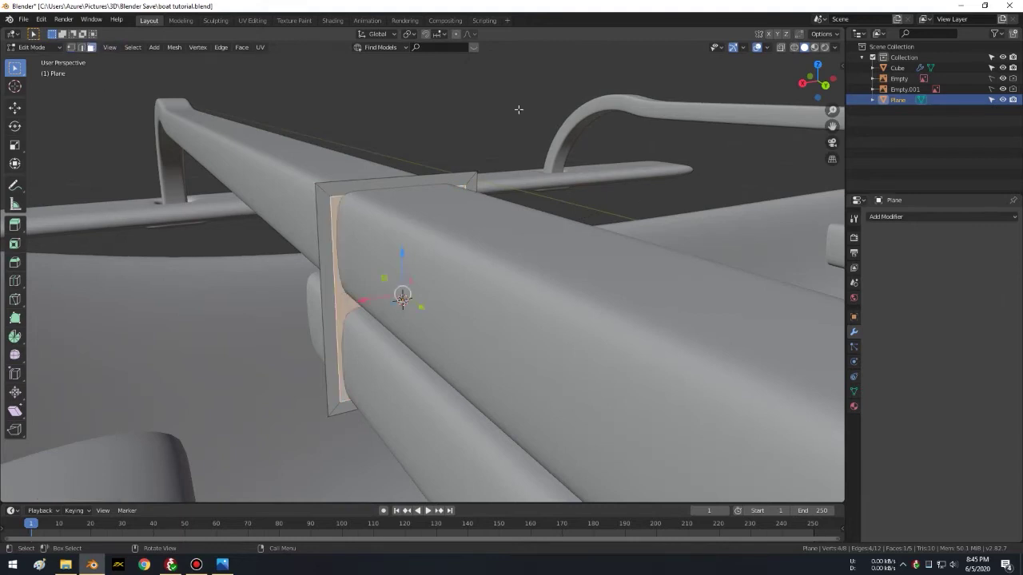
key(x)
click(489, 64)
mouse_move(434, 118)
middle_down()
mouse_move(399, 146)
mouse_move(421, 177)
middle_up()
Step: Extrude the whole frame about 0.013 m along its normal for thickness
key(a)
middle_drag(360, 135, 362, 138)
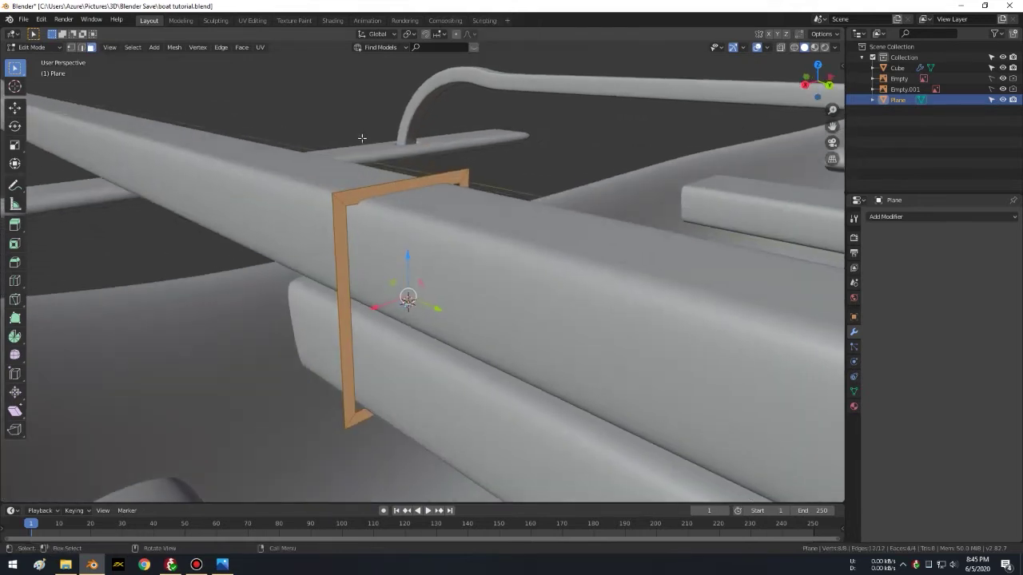
middle_drag(491, 246, 535, 245)
key(e)
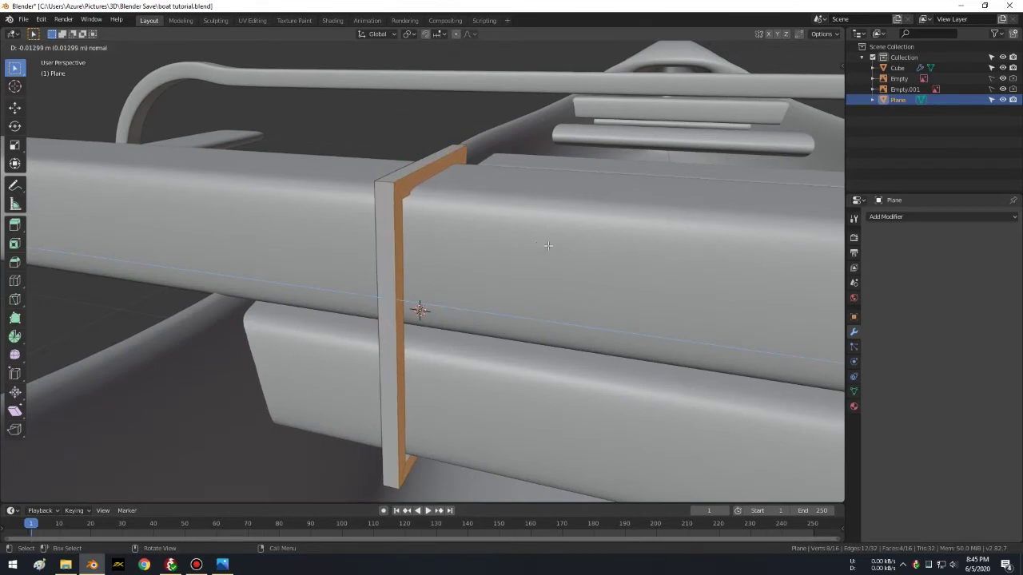
click(548, 245)
middle_drag(548, 246, 423, 178)
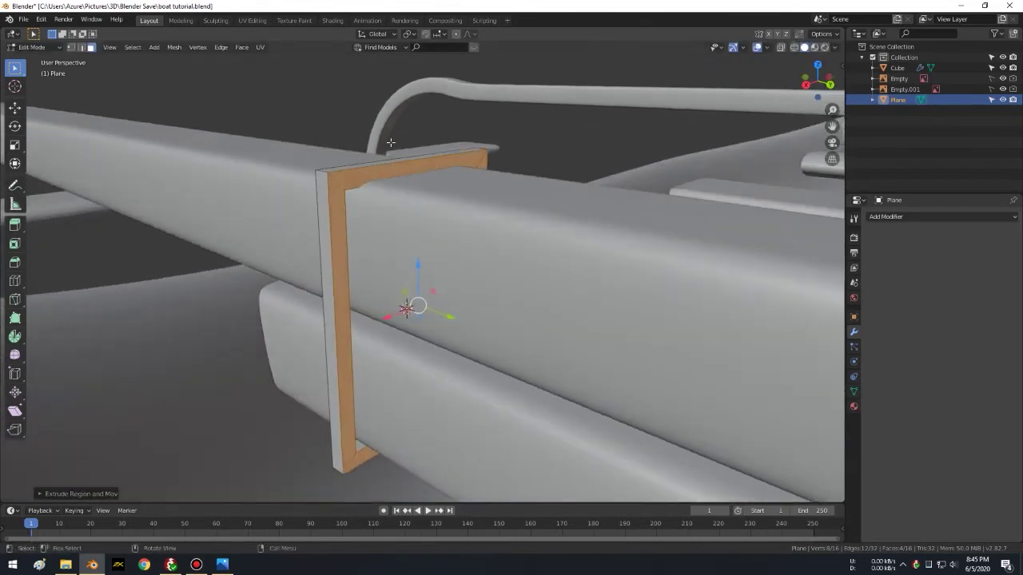
click(915, 217)
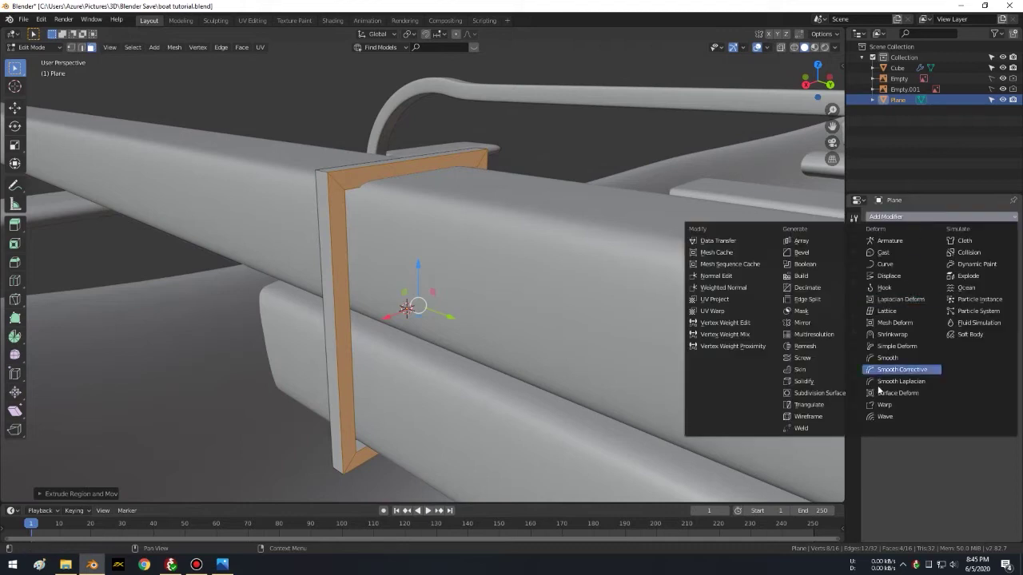
Step: Add a Subdivision Surface modifier with viewport level 3 to the frame
click(835, 392)
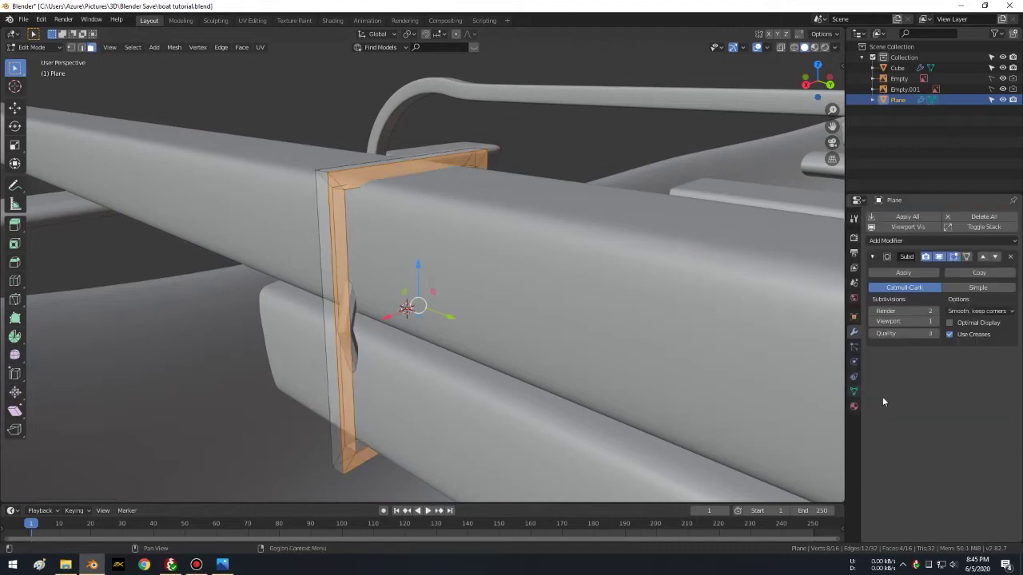
click(935, 321)
click(935, 321)
mouse_move(295, 133)
middle_down()
mouse_move(283, 148)
mouse_move(406, 137)
mouse_move(367, 136)
mouse_move(457, 193)
mouse_move(423, 142)
middle_up()
key(Tab)
mouse_move(490, 175)
middle_down()
mouse_move(476, 138)
mouse_move(496, 174)
middle_up()
scroll(492, 171, up, 2)
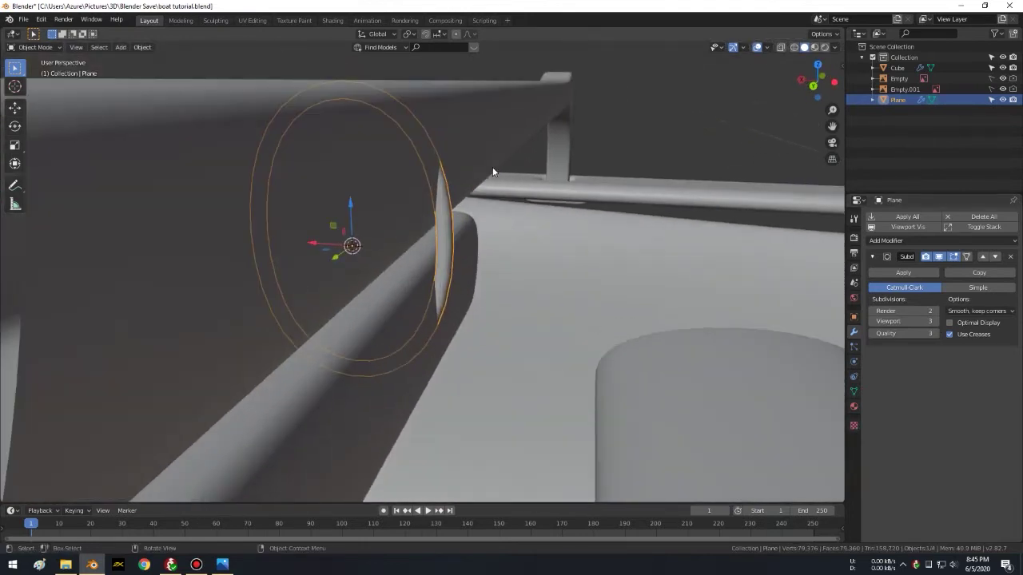
Step: Add a loop cut across the frame mesh
key(Tab)
middle_drag(482, 181, 455, 211)
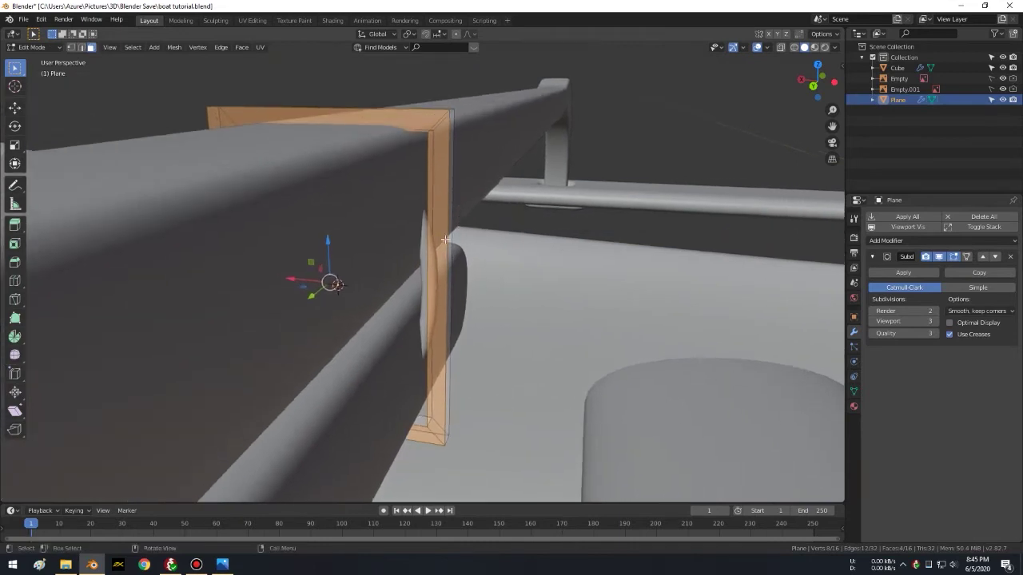
key(alt+a)
key(ctrl+r)
click(455, 192)
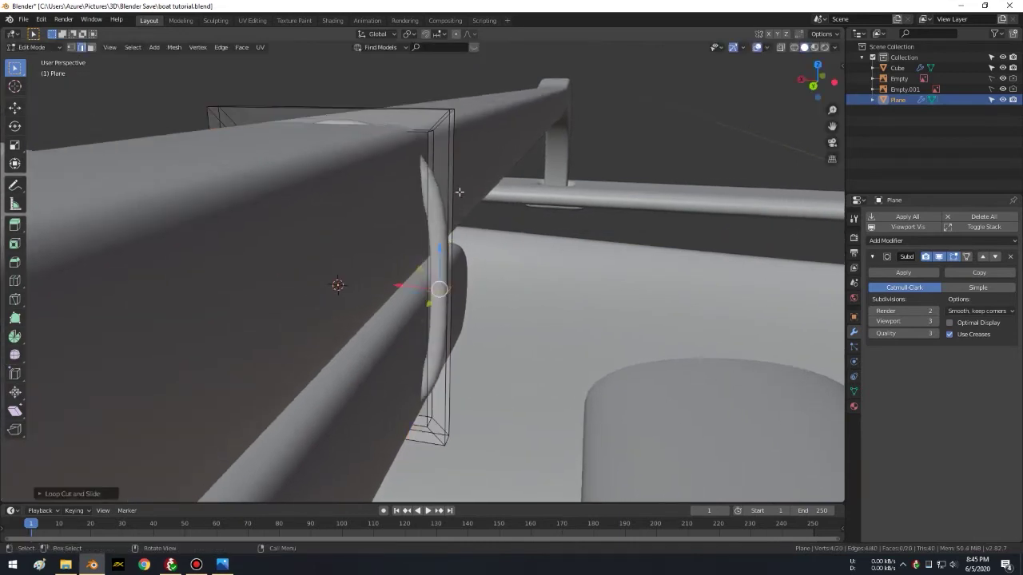
Step: Add two centred loop cuts and scale them along Z
key(a)
key(ctrl+r)
scroll(440, 232, up, 1)
click(440, 232)
right_click(440, 232)
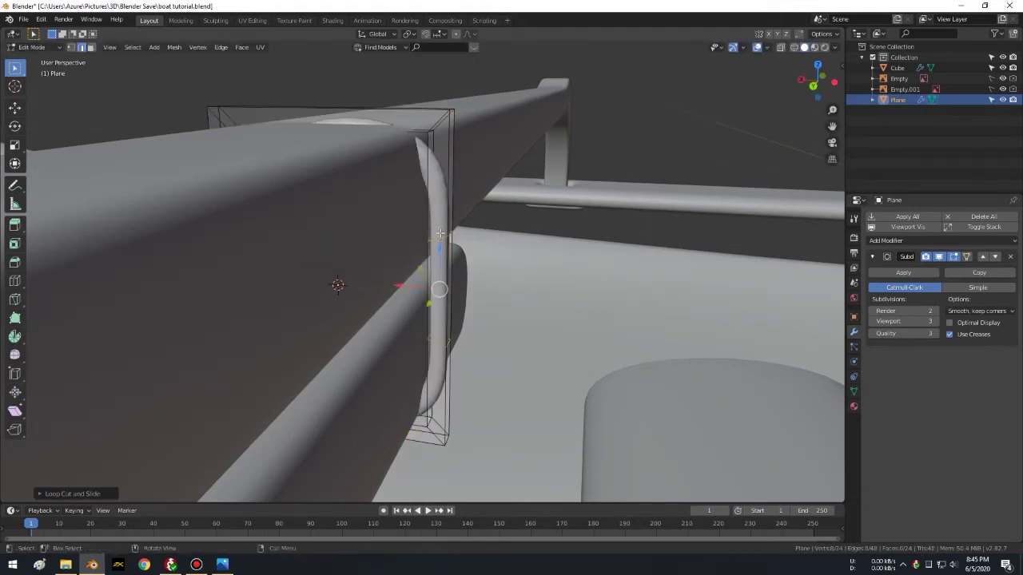
key(s)
key(z)
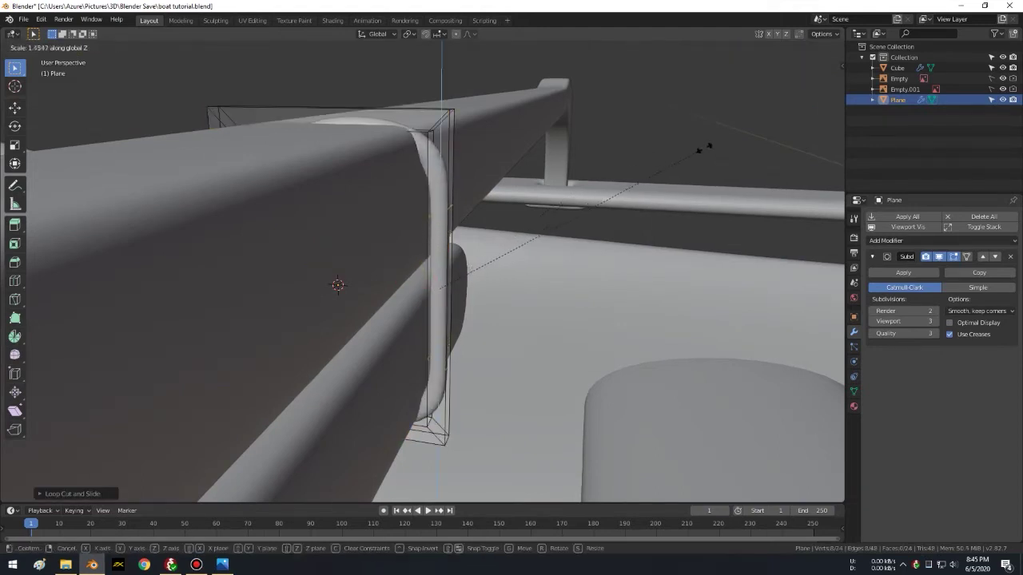
click(835, 117)
Step: Add another centred edge loop across the piece and scale it along Z
mouse_move(646, 165)
middle_down()
mouse_move(553, 138)
mouse_move(605, 112)
mouse_move(372, 171)
mouse_move(426, 182)
middle_up()
click(605, 112)
key(ctrl+r)
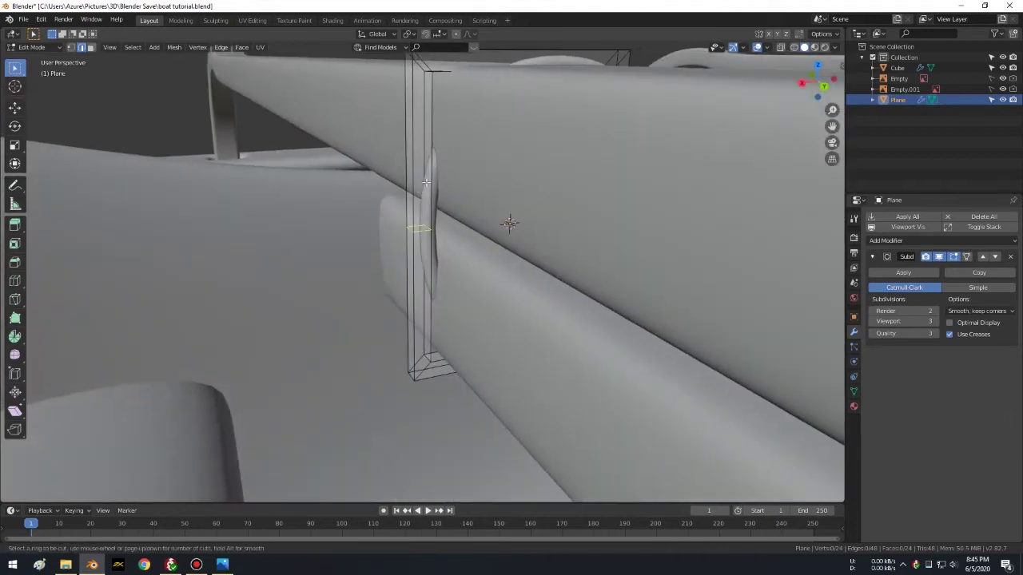
click(426, 182)
right_click(288, 155)
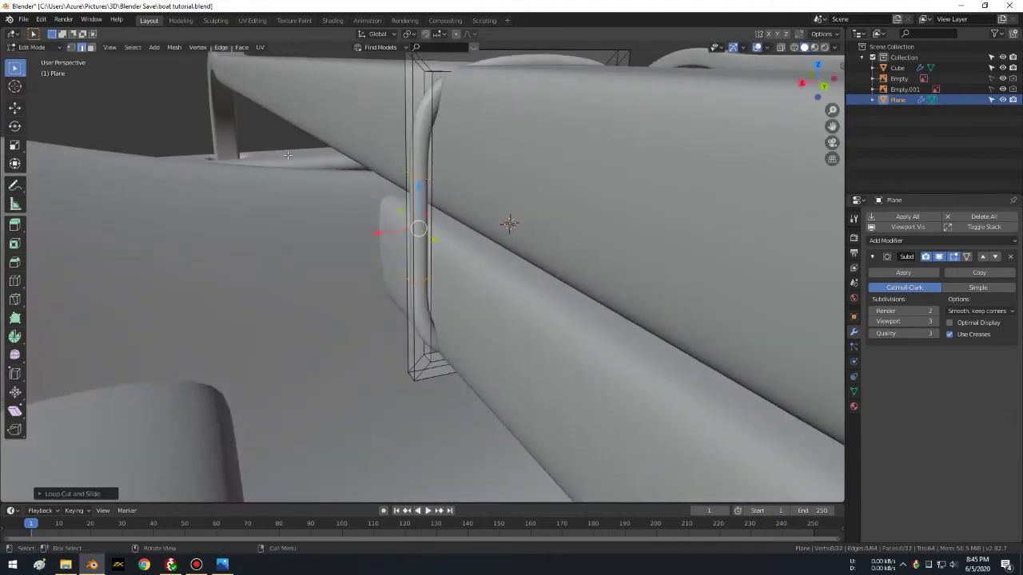
key(s)
key(z)
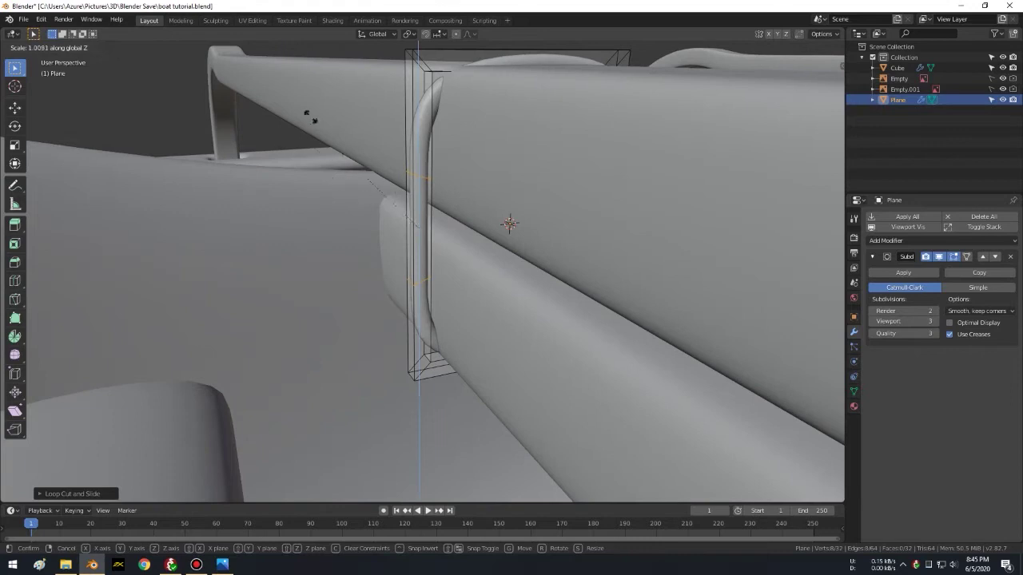
click(94, 183)
Step: Scale the whole lashing taller along Z, then save the blend file
key(Tab)
mouse_move(467, 182)
middle_down()
mouse_move(388, 164)
mouse_move(574, 182)
middle_up()
right_click(561, 177)
key(Escape)
mouse_move(539, 246)
middle_down()
mouse_move(553, 221)
mouse_move(571, 259)
mouse_move(576, 226)
mouse_move(614, 227)
middle_up()
key(Tab)
key(a)
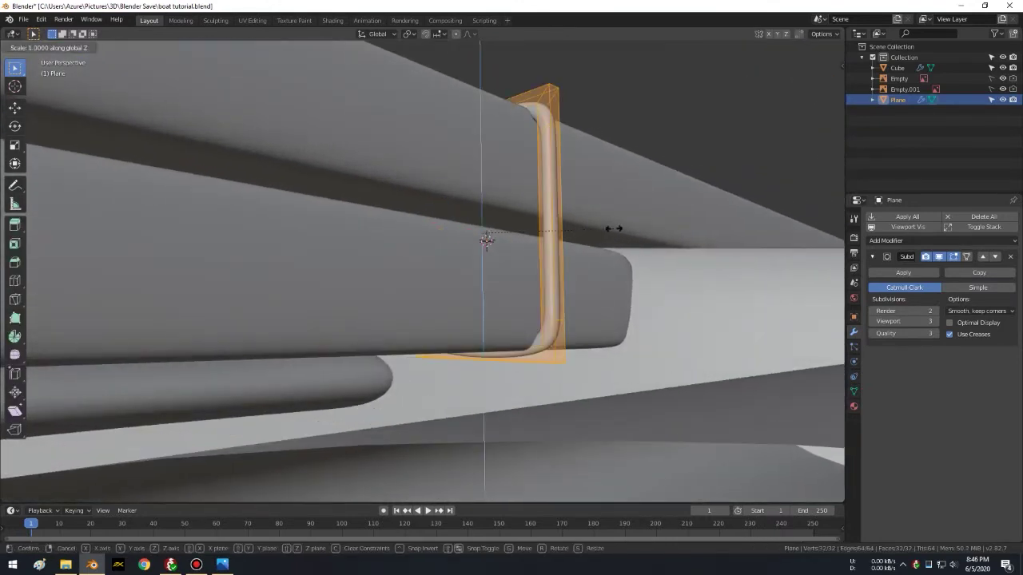
key(s)
key(z)
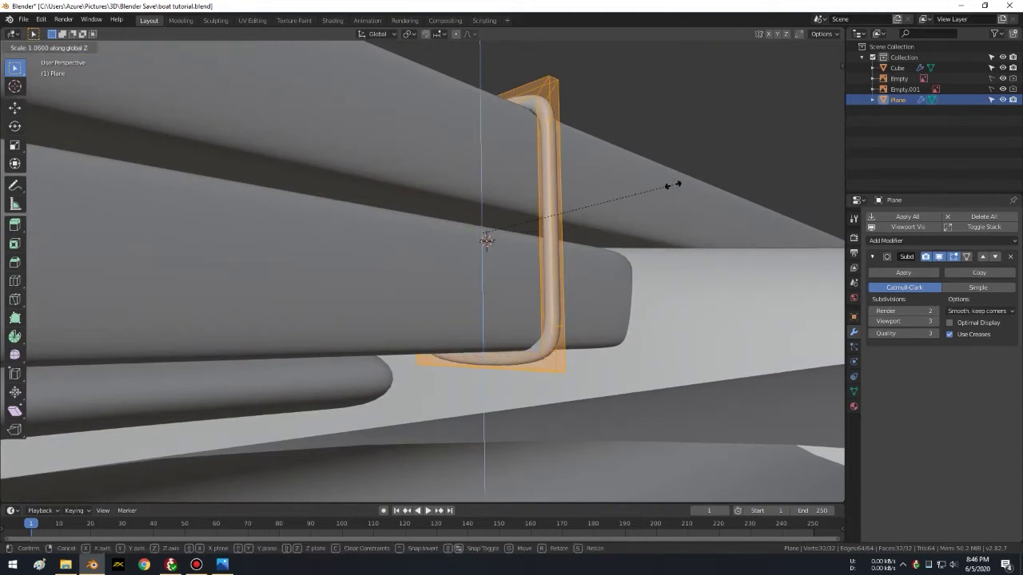
click(659, 189)
key(Tab)
scroll(551, 272, down, 4)
key(ctrl+s)
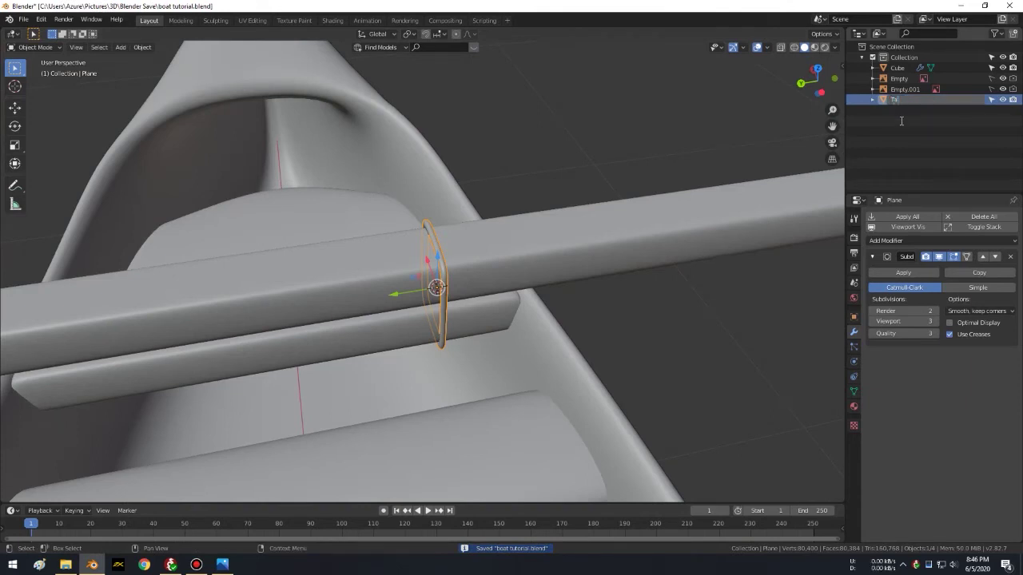
Step: Rename the hull to Perahu, then put the Tali lashing into Edit Mode in top view
click(896, 68)
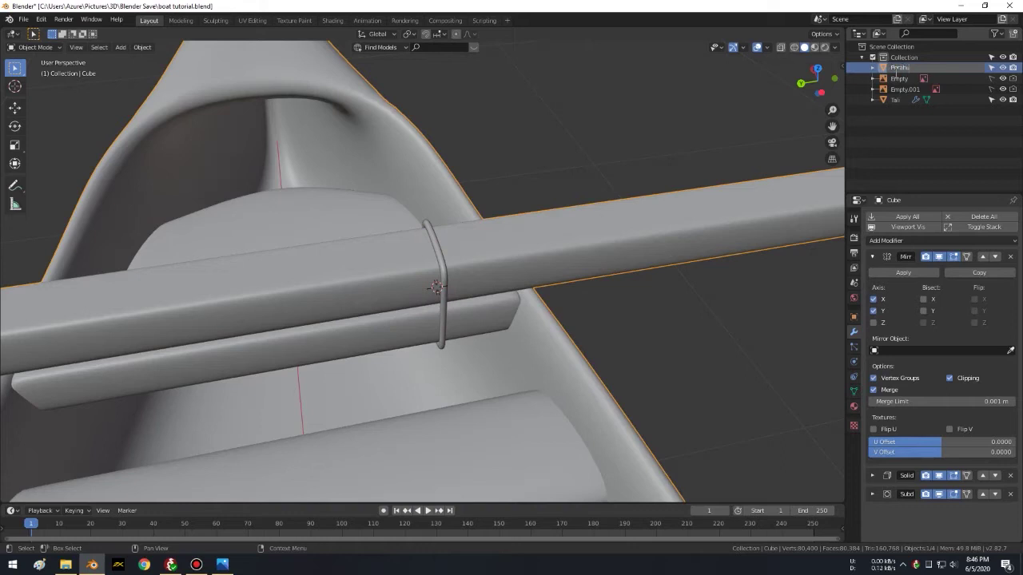
key(Return)
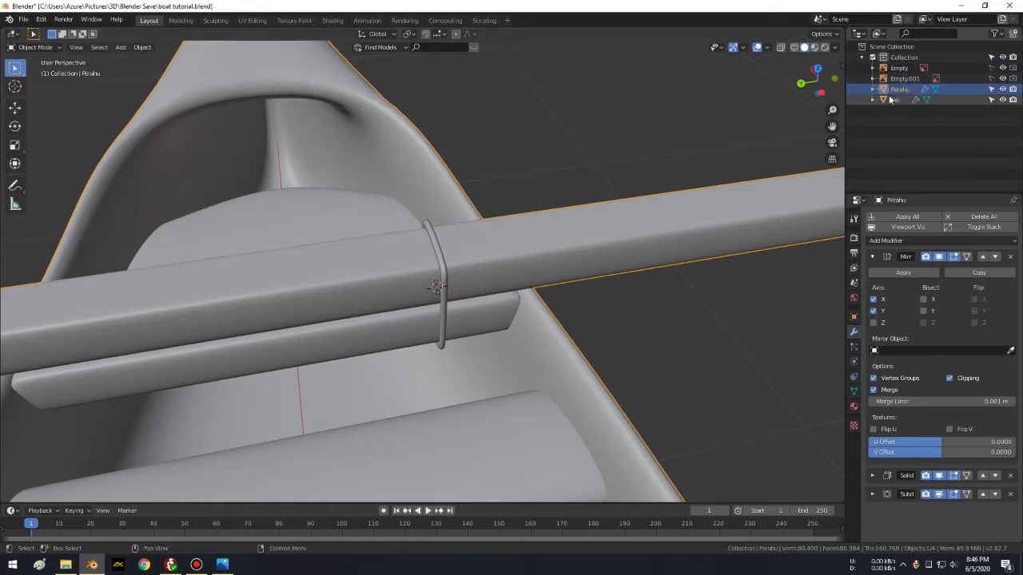
click(890, 99)
key(Tab)
mouse_move(514, 173)
middle_down()
mouse_move(461, 129)
mouse_move(376, 158)
middle_up()
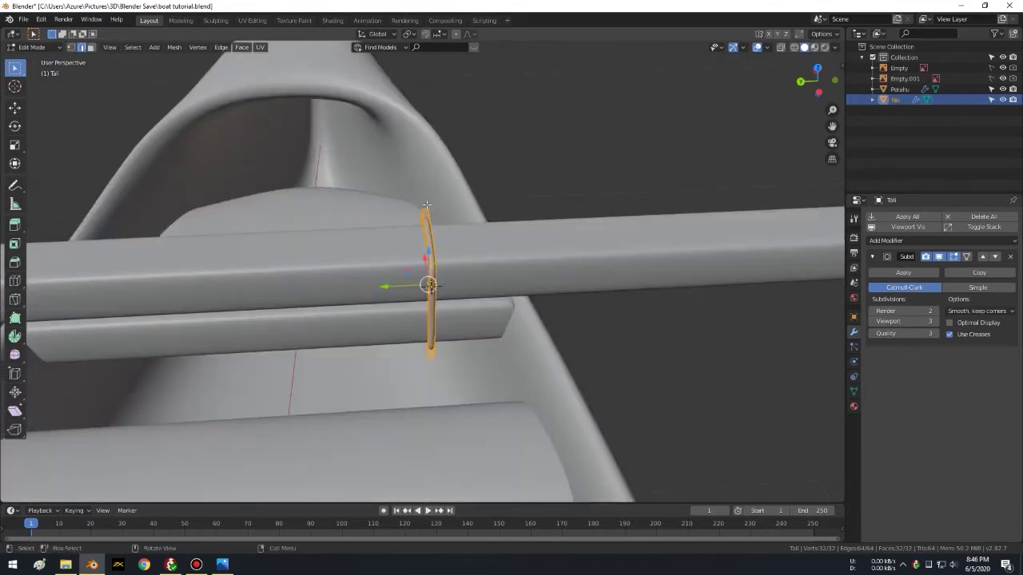
key(KP_7)
Step: Move the lashing ring into place and stack two duplicated wraps above it
key(g)
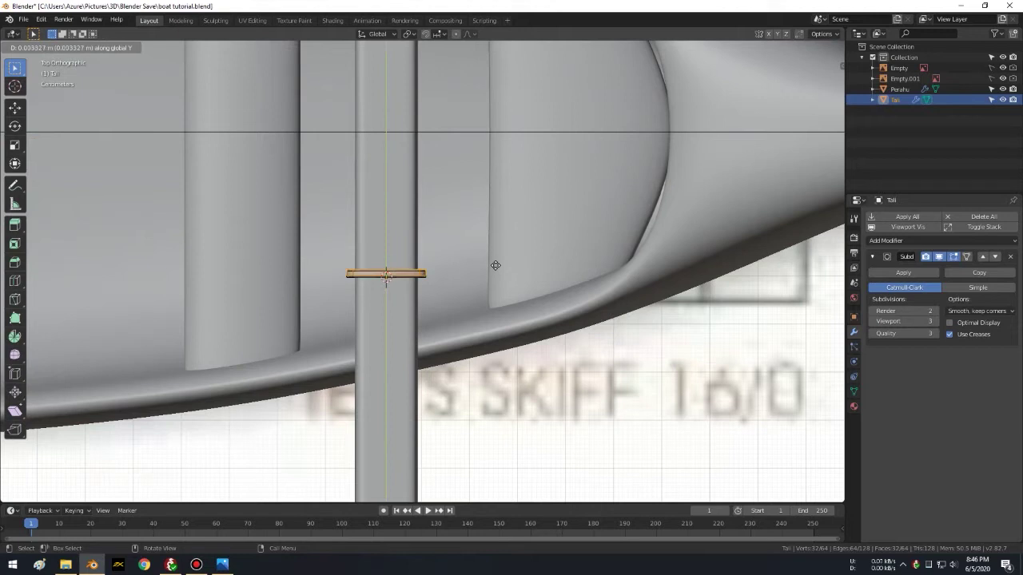
click(502, 254)
scroll(503, 253, up, 4)
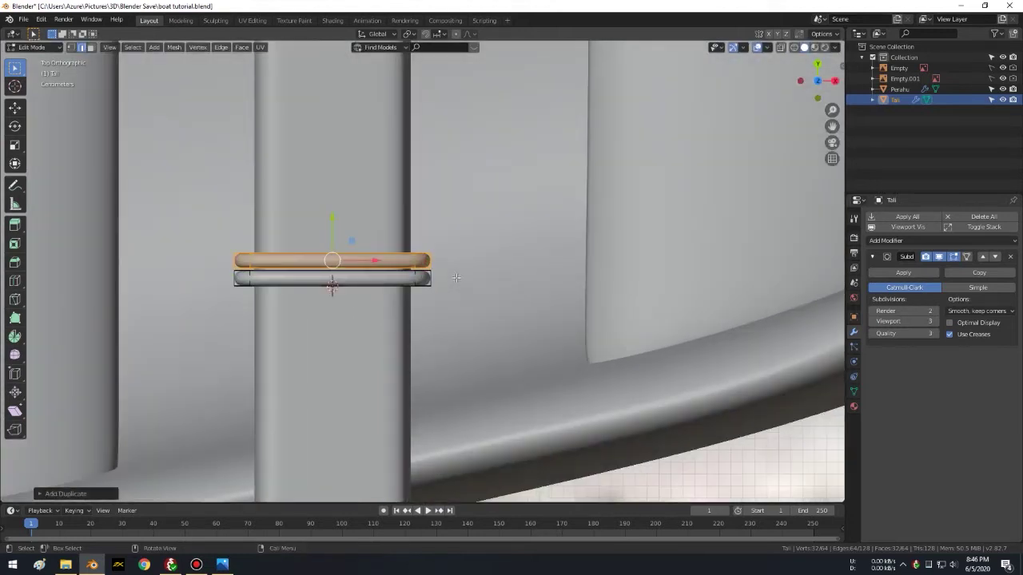
scroll(502, 253, up, 1)
shift+middle_drag(473, 259, 553, 321)
key(shift+d)
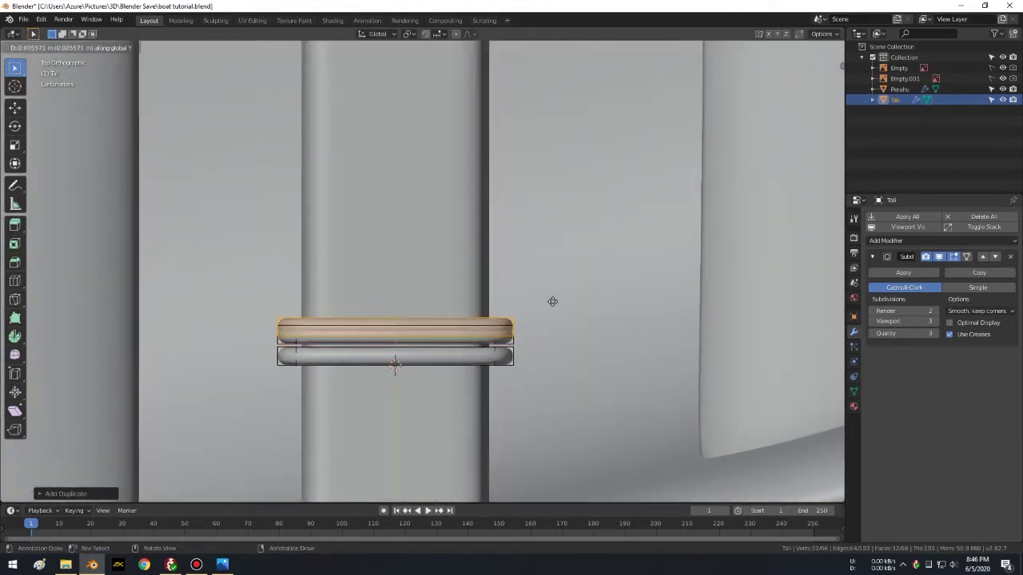
click(556, 282)
key(shift+d)
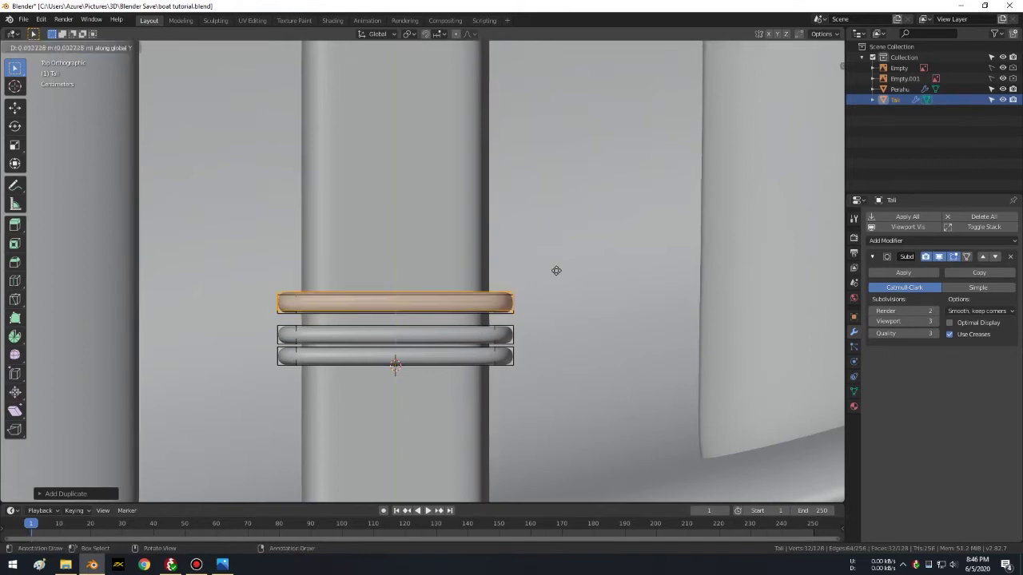
click(558, 261)
Step: Add five more duplicated wraps on top of the first bundle
shift+middle_drag(553, 229, 560, 299)
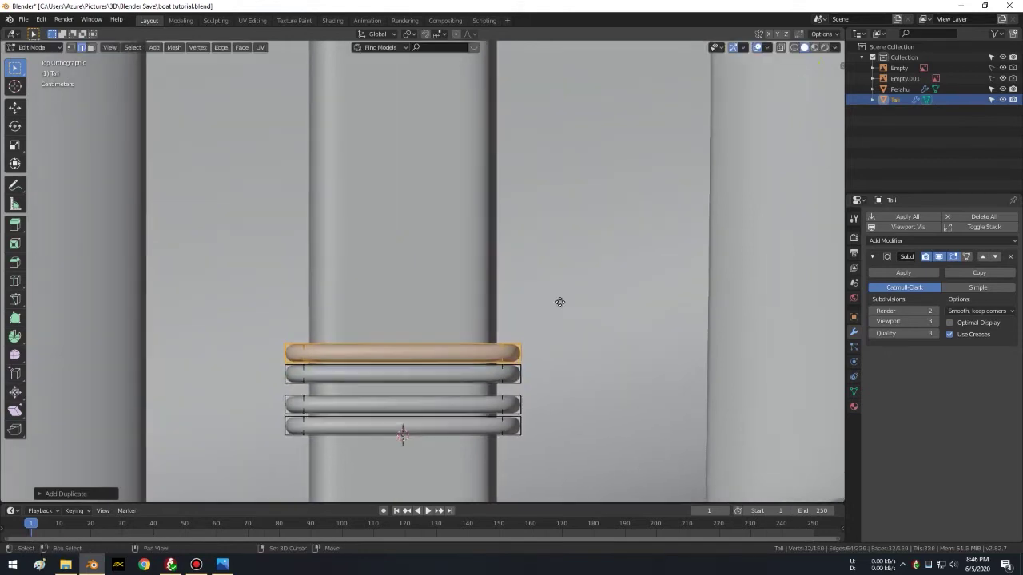
key(shift+d)
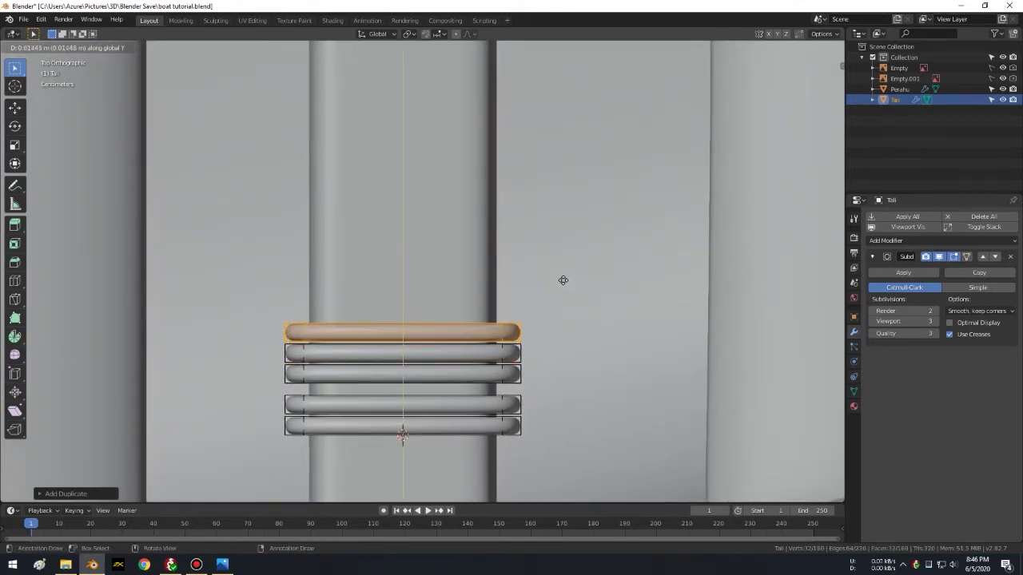
click(562, 280)
key(shift+d)
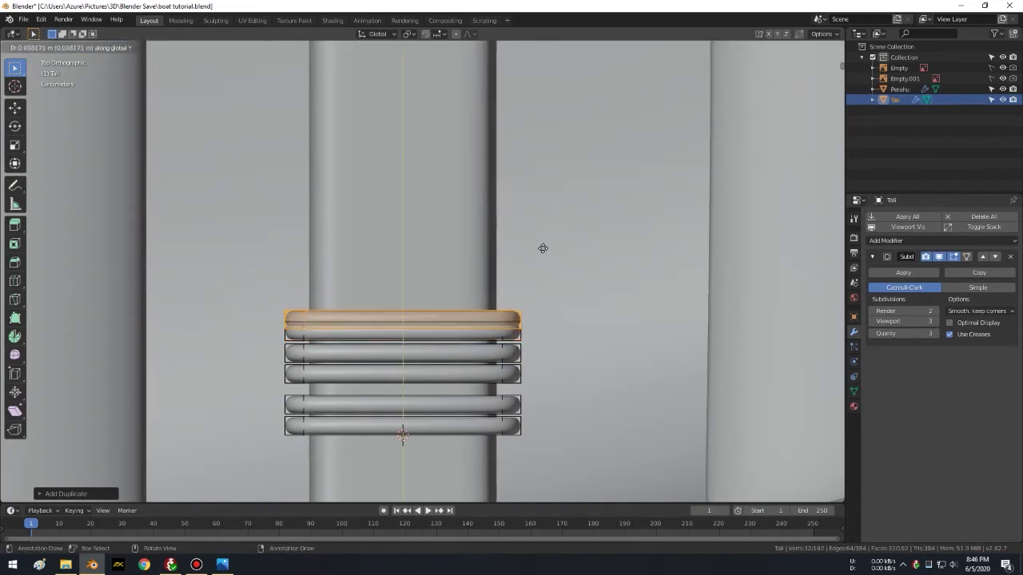
click(545, 244)
key(shift+d)
click(550, 222)
key(shift+d)
click(561, 174)
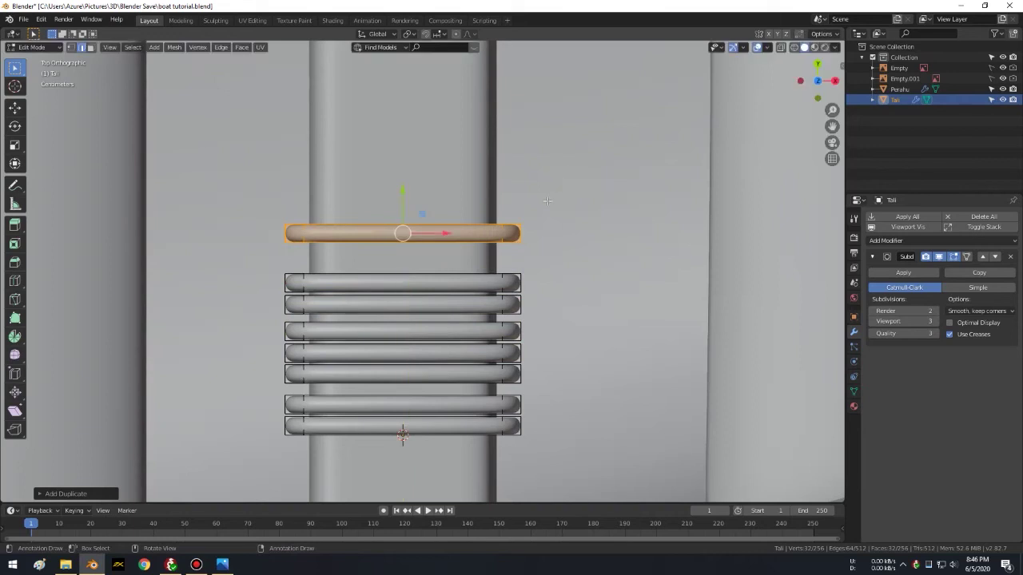
key(shift+d)
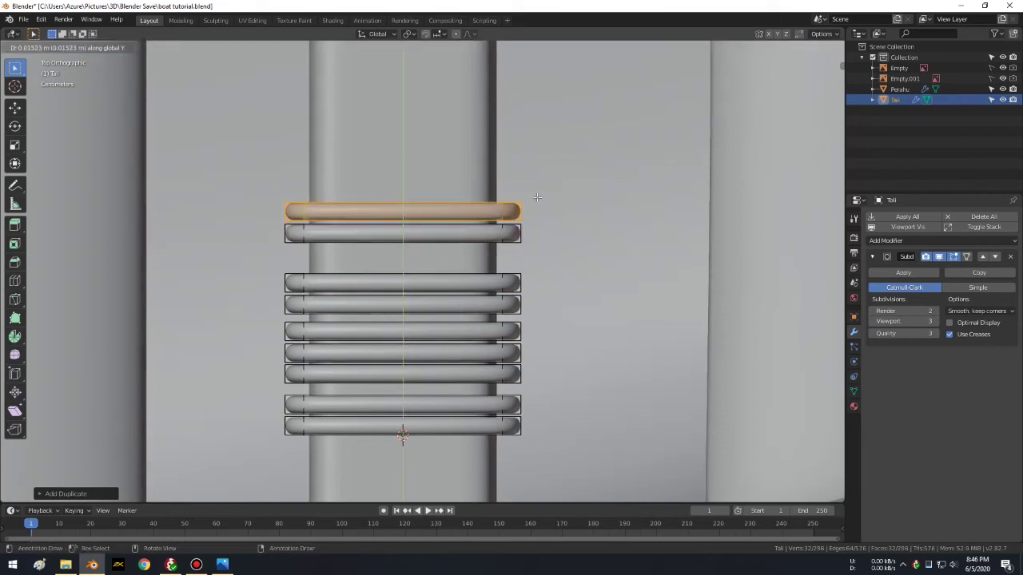
click(538, 197)
Step: Start the second bundle with two ring copies placed higher up the pole
scroll(500, 260, down, 4)
scroll(501, 261, down, 4)
shift+middle_drag(539, 258, 639, 237)
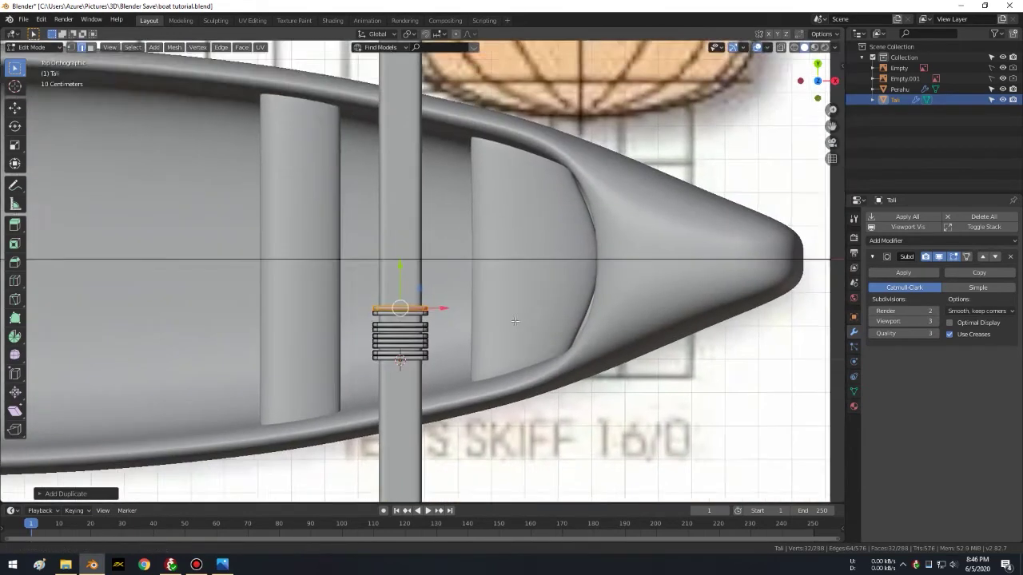
scroll(640, 237, up, 3)
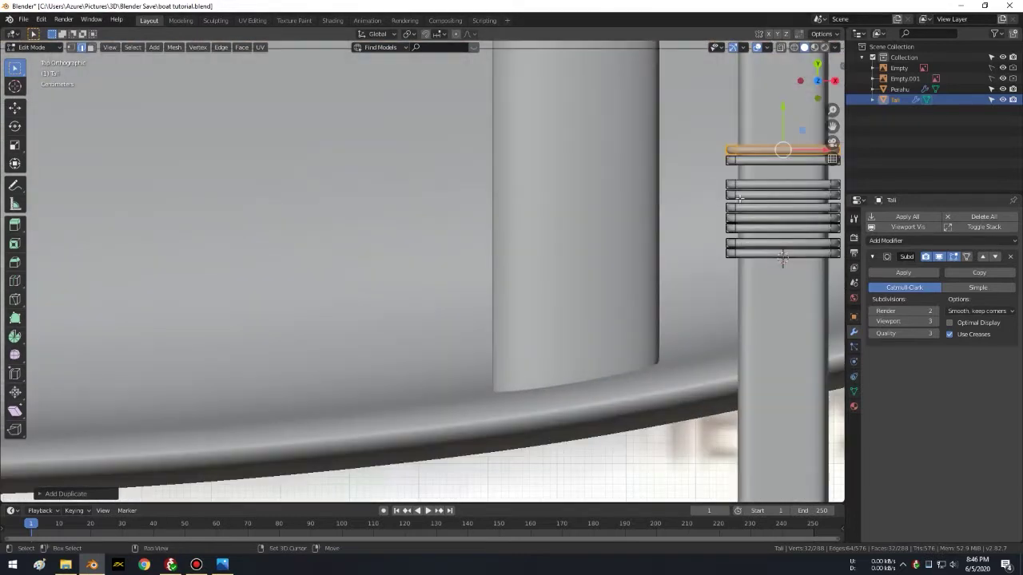
shift+middle_drag(639, 236, 447, 239)
scroll(447, 240, up, 2)
shift+middle_drag(695, 203, 543, 346)
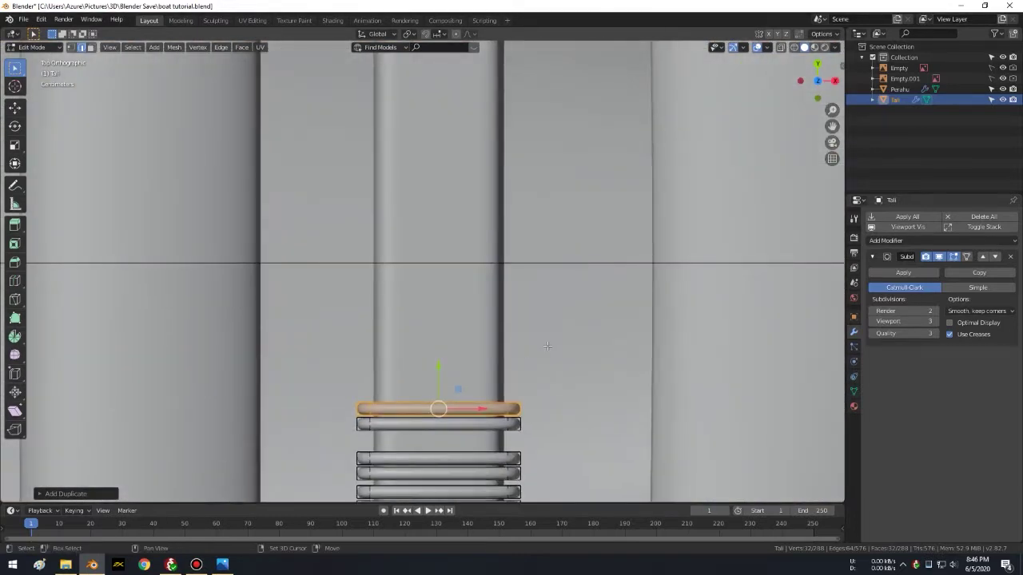
key(shift+d)
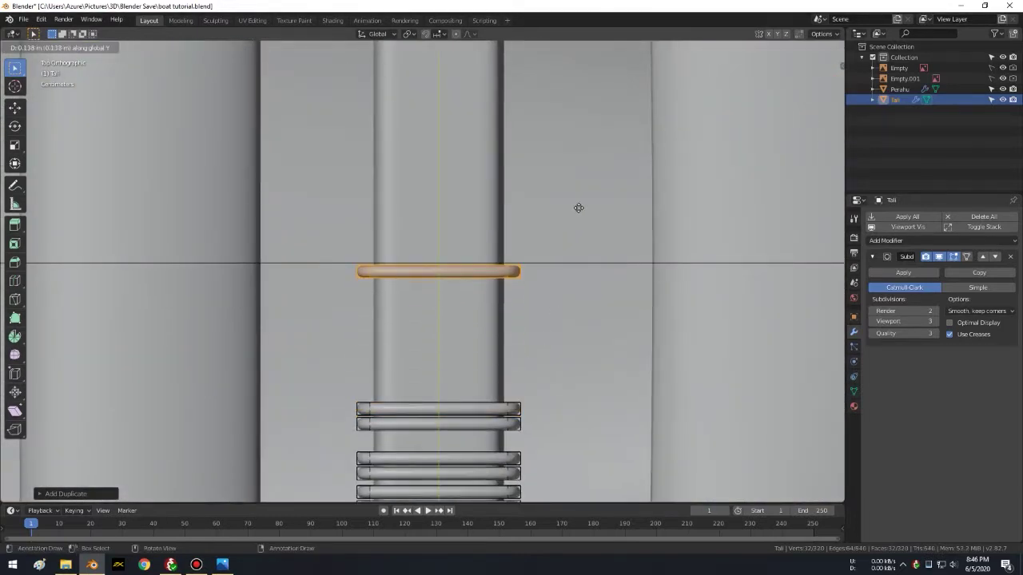
click(579, 210)
scroll(564, 230, up, 1)
key(shift+d)
key(y)
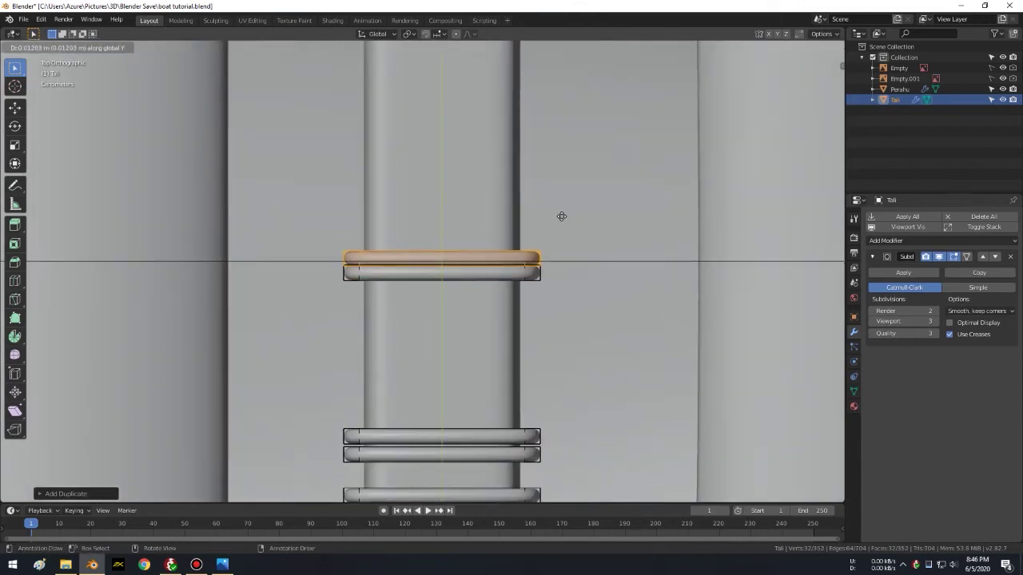
click(562, 216)
Step: Stack four more Y-constrained ring copies on top of the second bundle
scroll(562, 215, up, 2)
shift+middle_drag(561, 264, 507, 331)
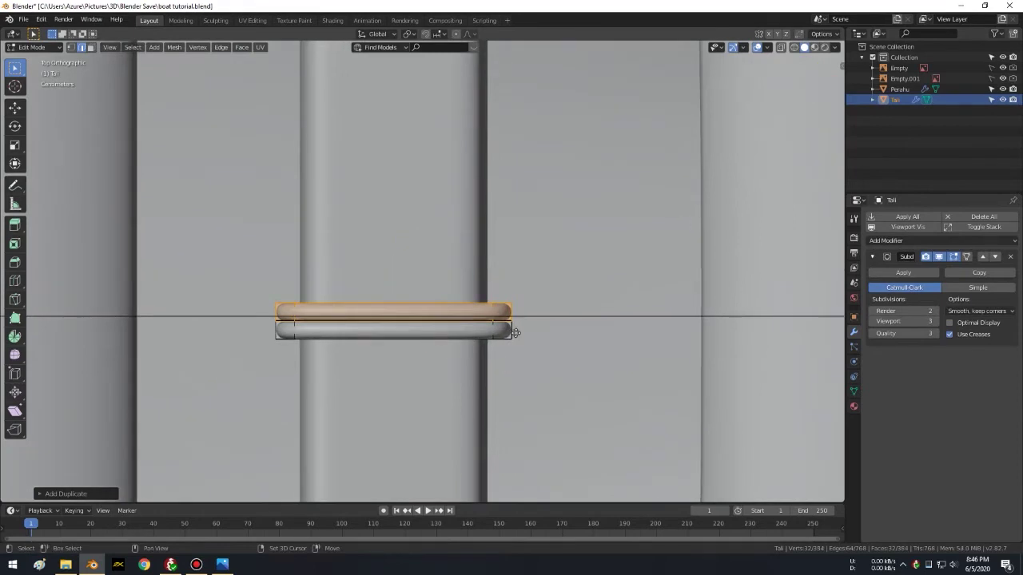
key(shift+d)
key(y)
click(520, 338)
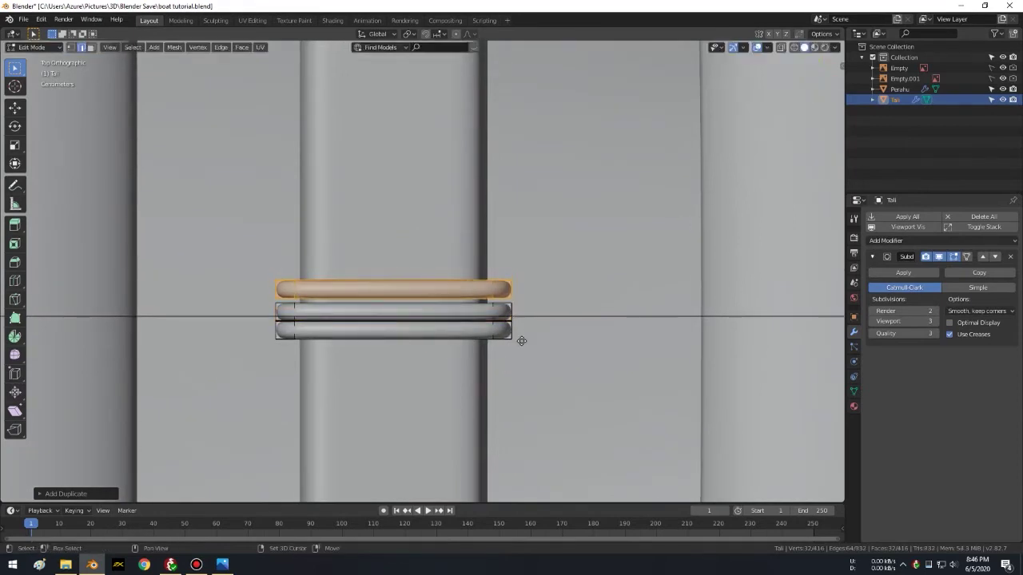
key(shift+d)
key(y)
click(526, 314)
key(shift+d)
key(y)
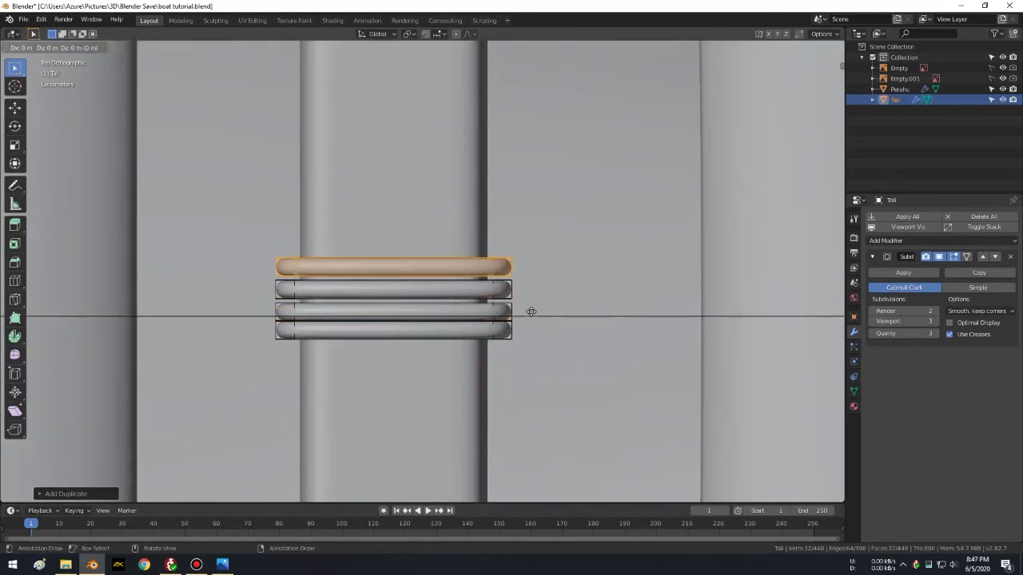
click(533, 297)
key(shift+d)
key(y)
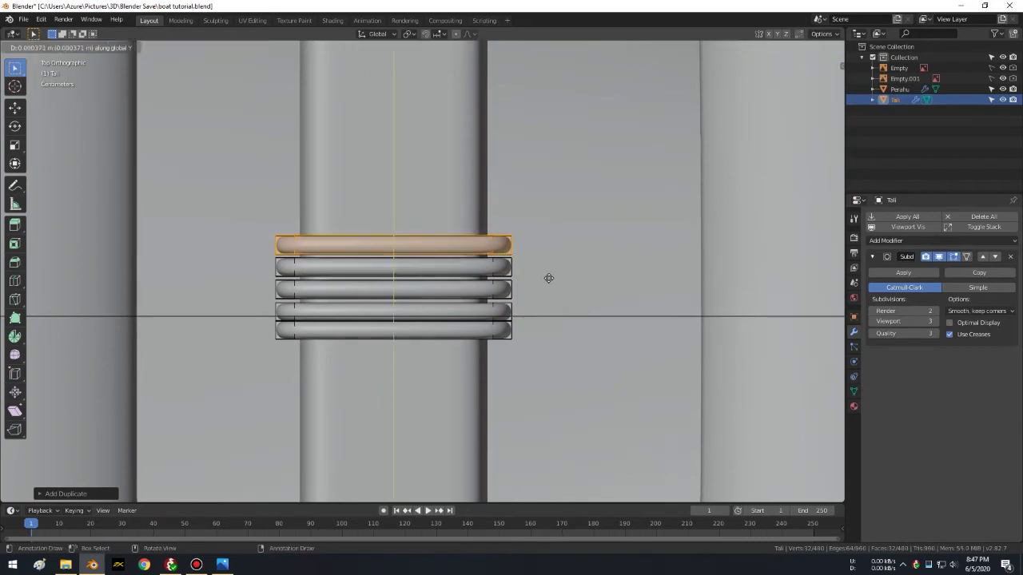
click(553, 260)
Step: Add four more Y-constrained ring copies, three below the stack and one on top
key(shift+d)
key(y)
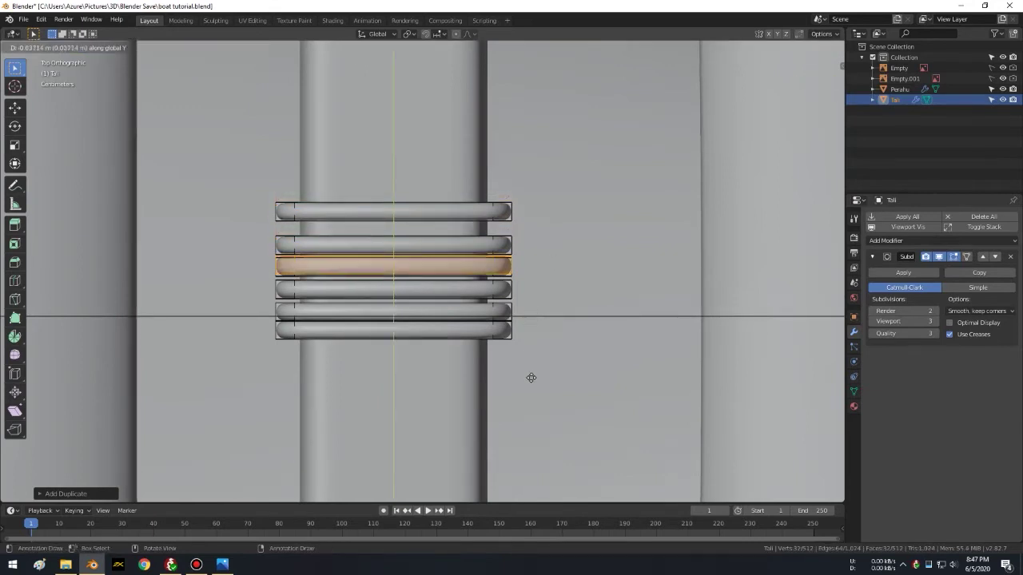
click(536, 440)
key(shift+d)
key(y)
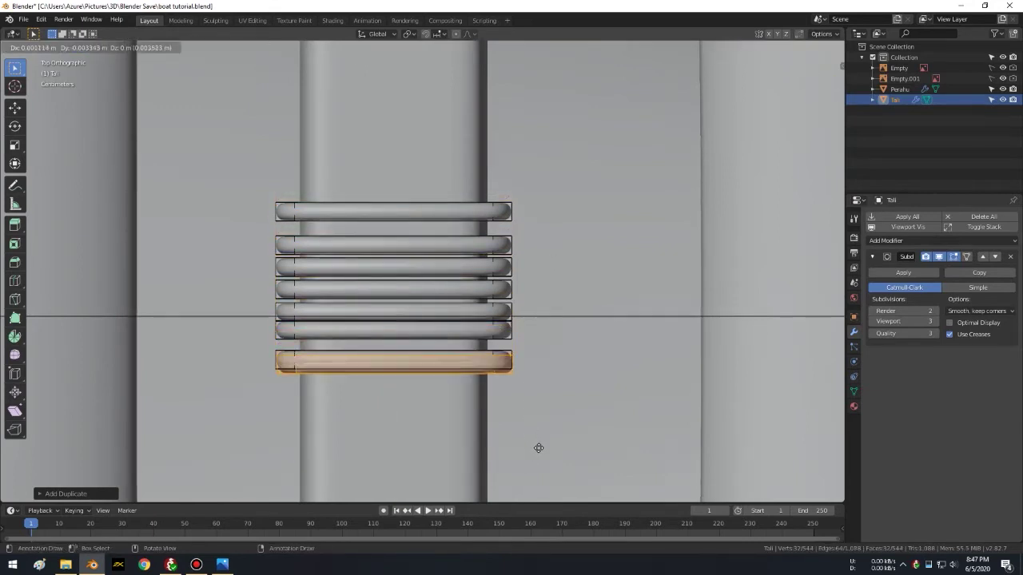
click(536, 459)
key(shift+d)
key(y)
click(545, 461)
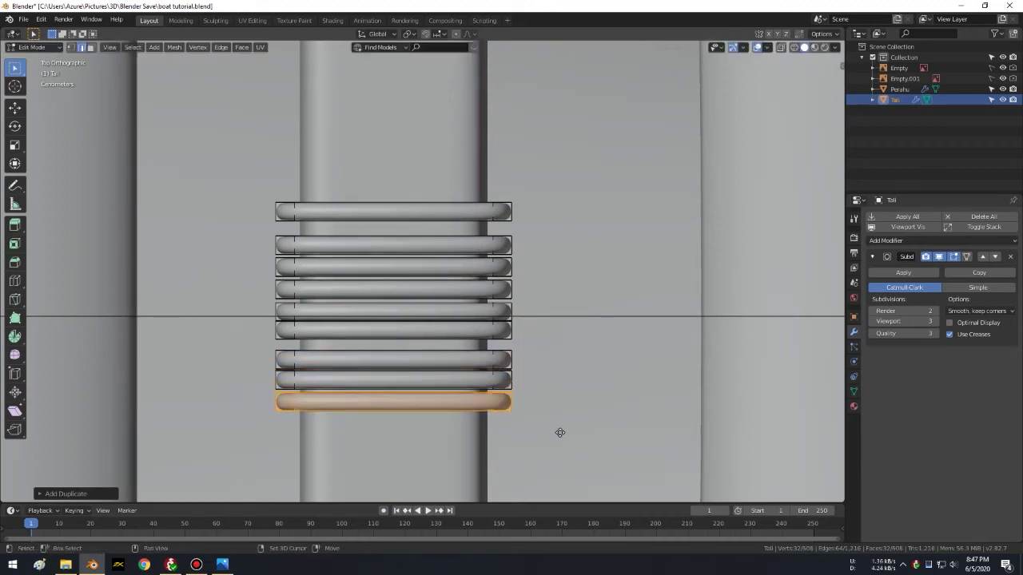
key(shift+d)
key(y)
click(594, 219)
mouse_move(594, 219)
middle_down()
mouse_move(548, 325)
mouse_move(690, 222)
mouse_move(651, 183)
middle_up()
Step: Add a centred edge loop around the end lashing ring with a loop cut
key(alt+a)
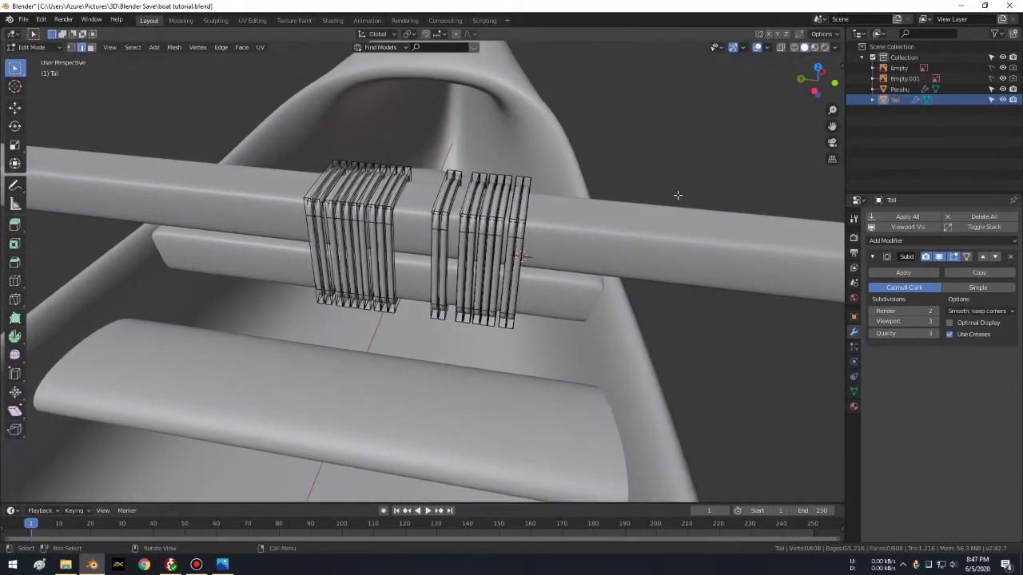
scroll(623, 210, up, 2)
middle_drag(623, 209, 513, 151)
scroll(513, 152, up, 1)
key(ctrl+r)
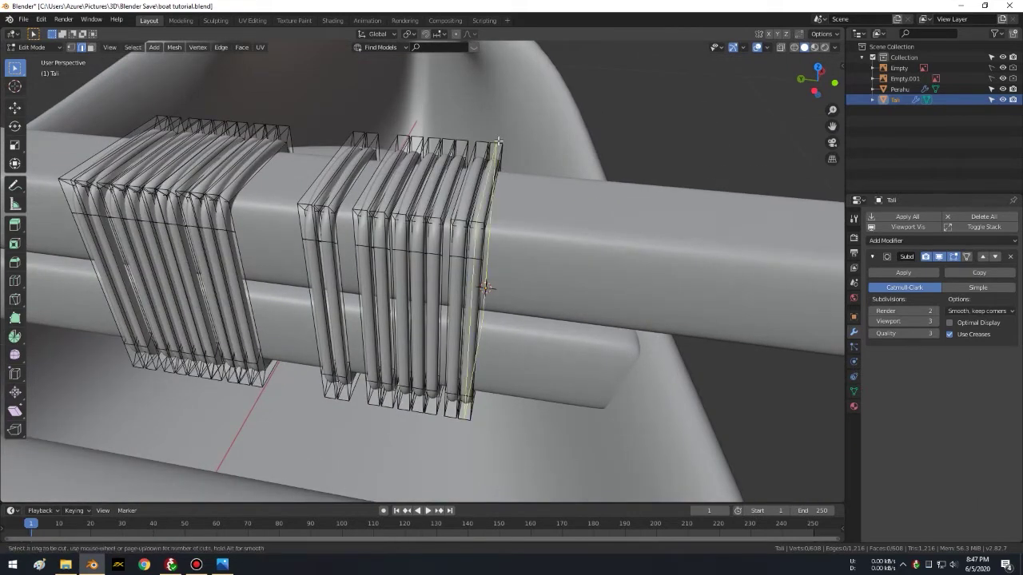
click(497, 141)
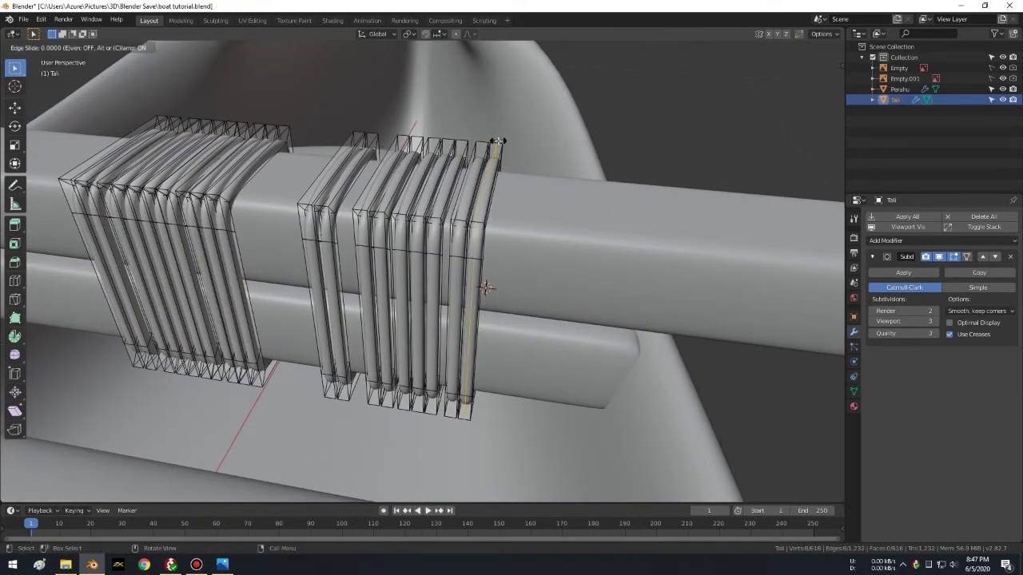
right_click(497, 142)
Step: Mark the new edge loop on the end ring as a seam
mouse_move(610, 277)
middle_down()
mouse_move(559, 239)
mouse_move(542, 210)
middle_up()
scroll(559, 240, up, 4)
key(ctrl+e)
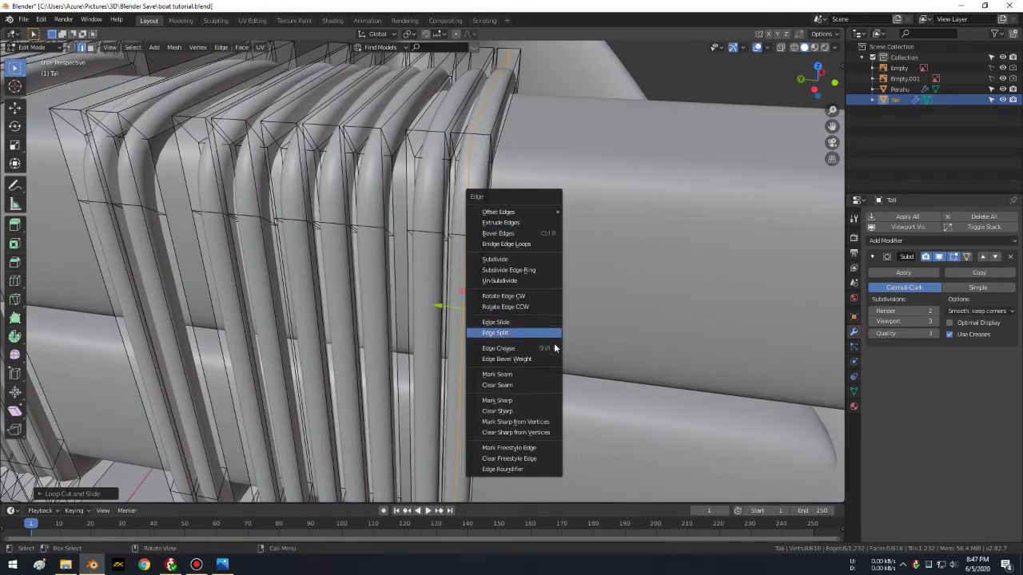
click(527, 375)
Step: Select the whole seamed end ring and UV unwrap it
scroll(539, 256, down, 5)
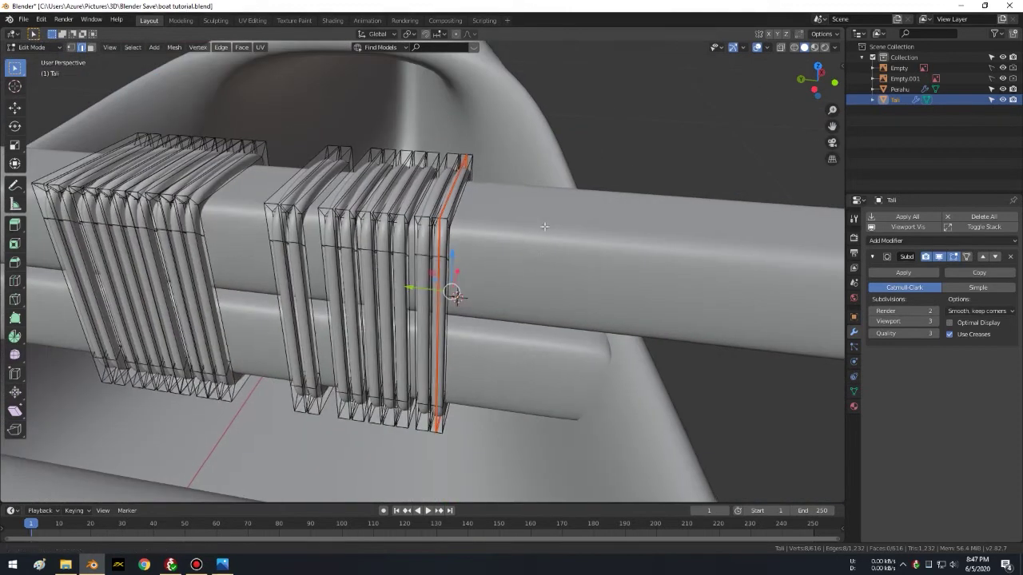
middle_drag(539, 256, 649, 153)
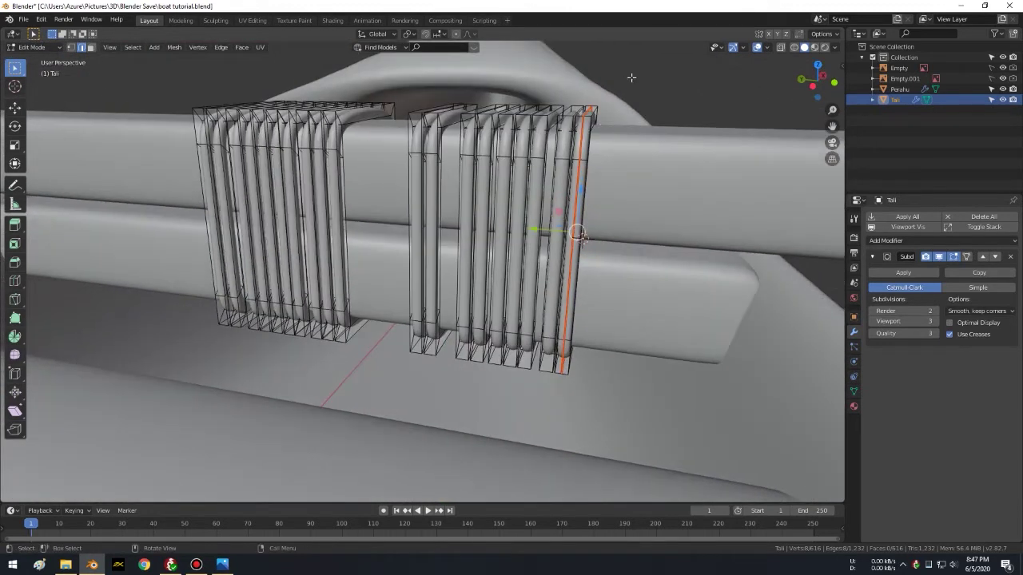
key(l)
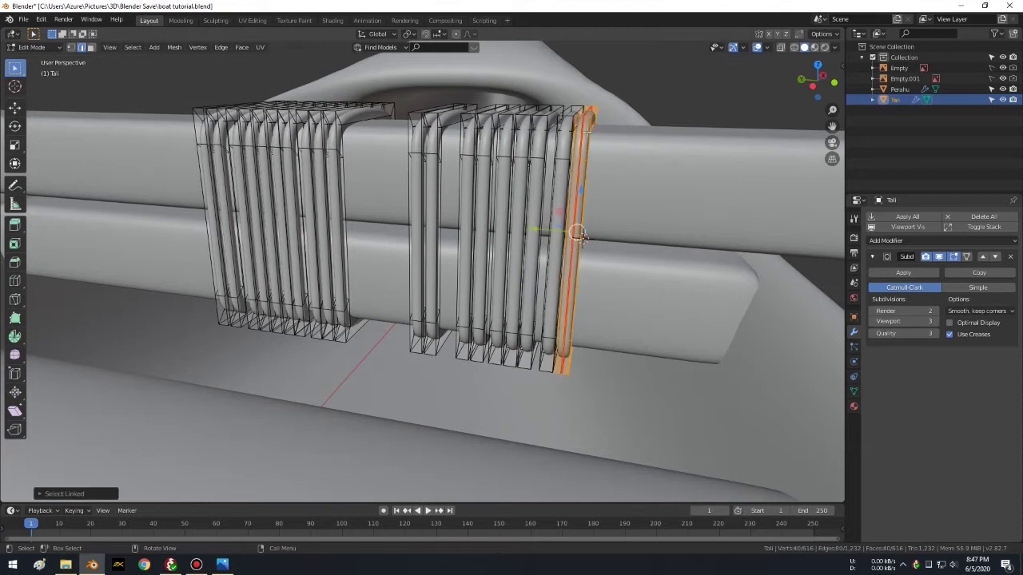
key(u)
click(588, 133)
middle_drag(588, 136, 544, 156)
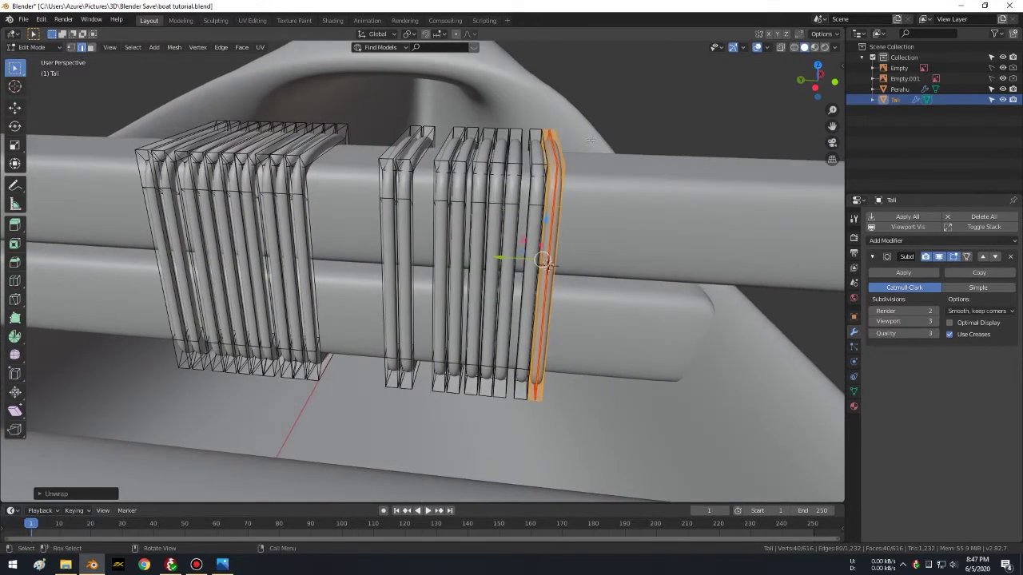
Step: Select all the other duplicated rings and delete their vertices
key(alt+a)
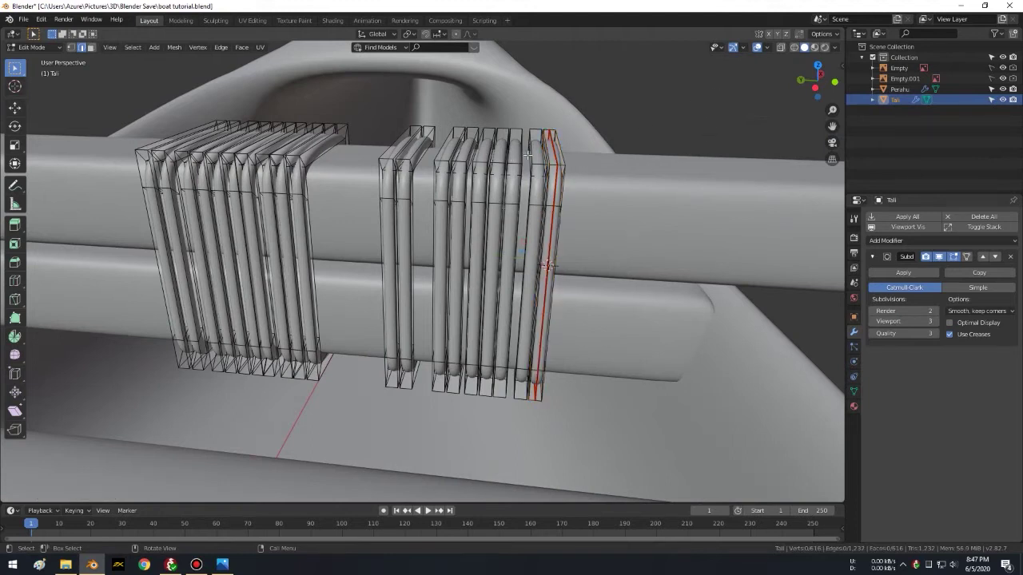
key(l)
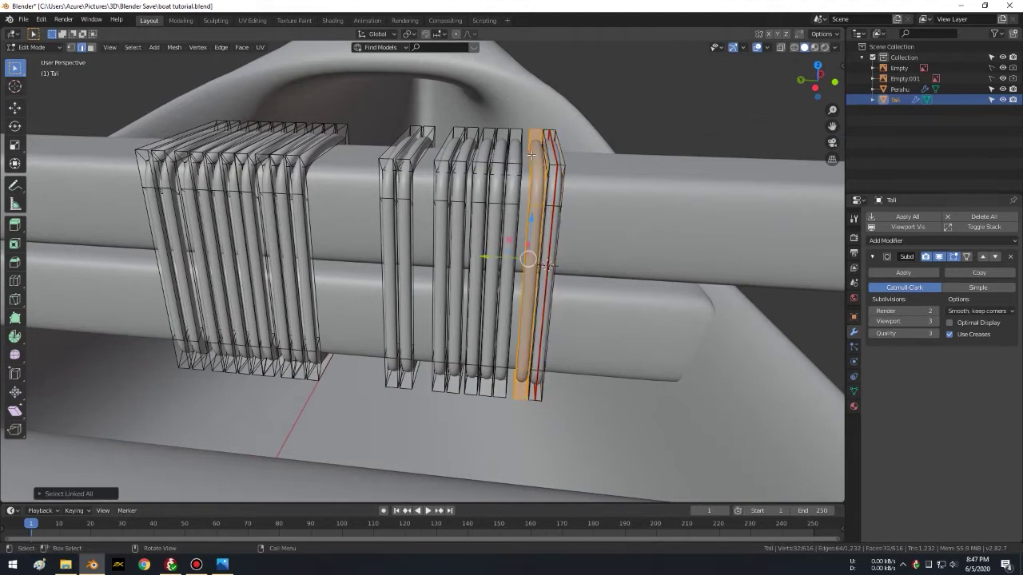
shift+middle_drag(572, 157, 559, 156)
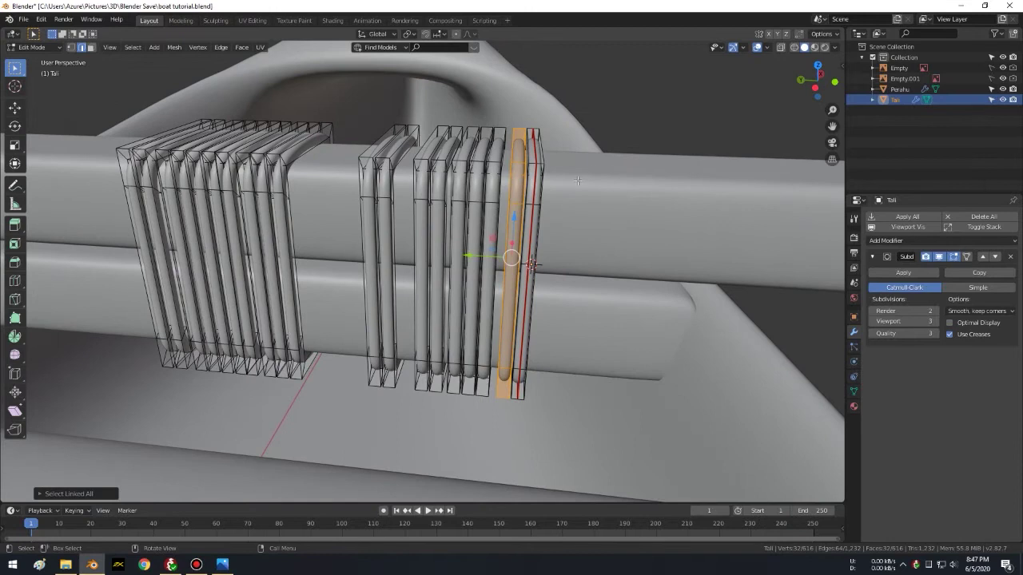
key(l)
key(l)
key(l)
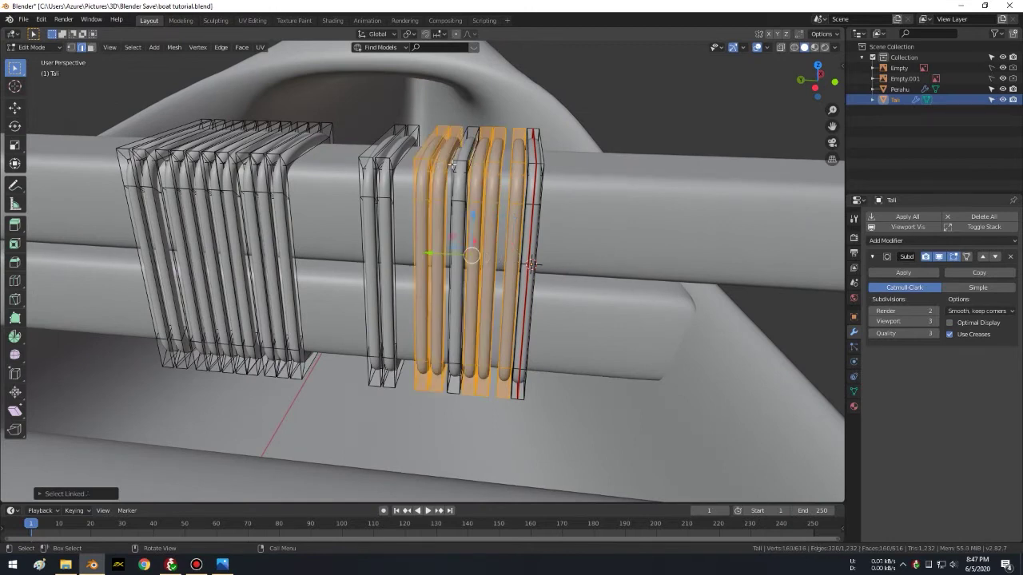
key(l)
key(l)
key(l)
key(l)
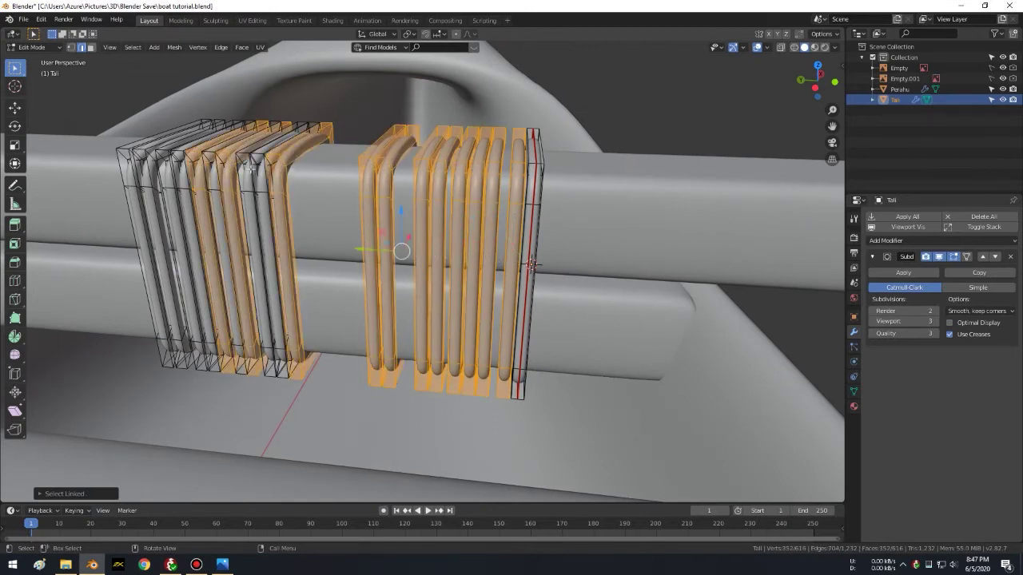
key(l)
key(l)
key(l)
key(l)
key(l)
key(l)
key(l)
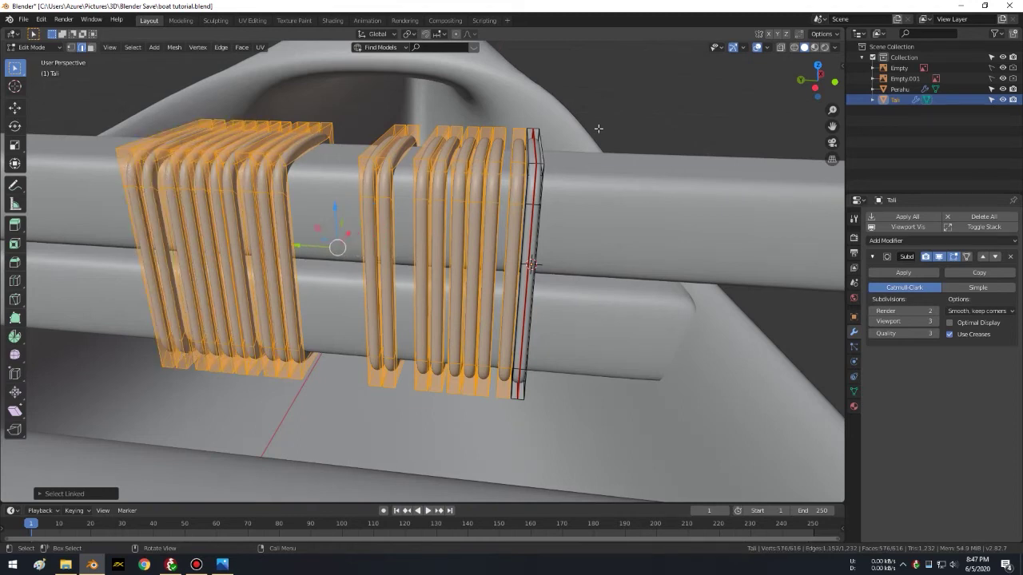
key(x)
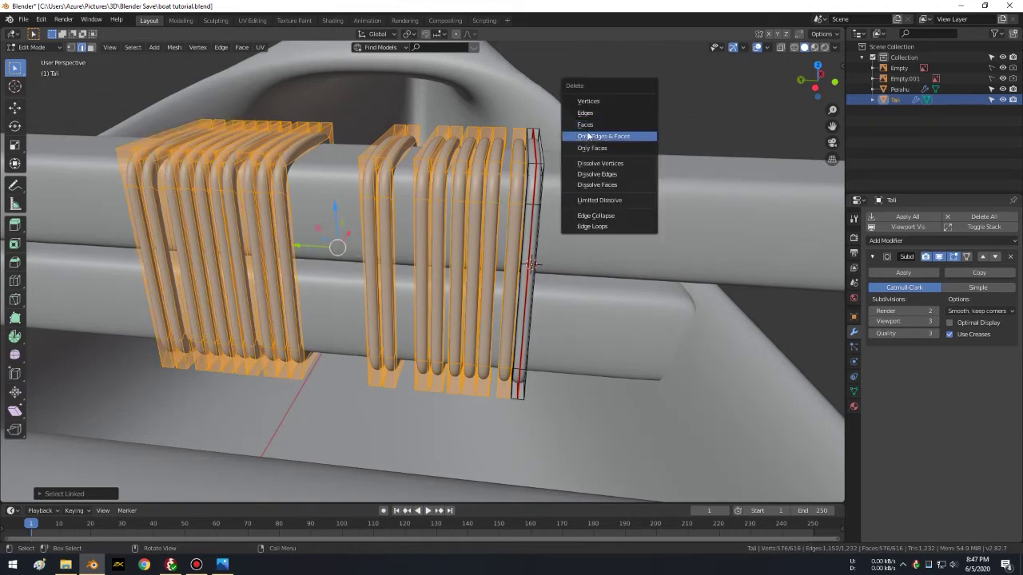
click(589, 136)
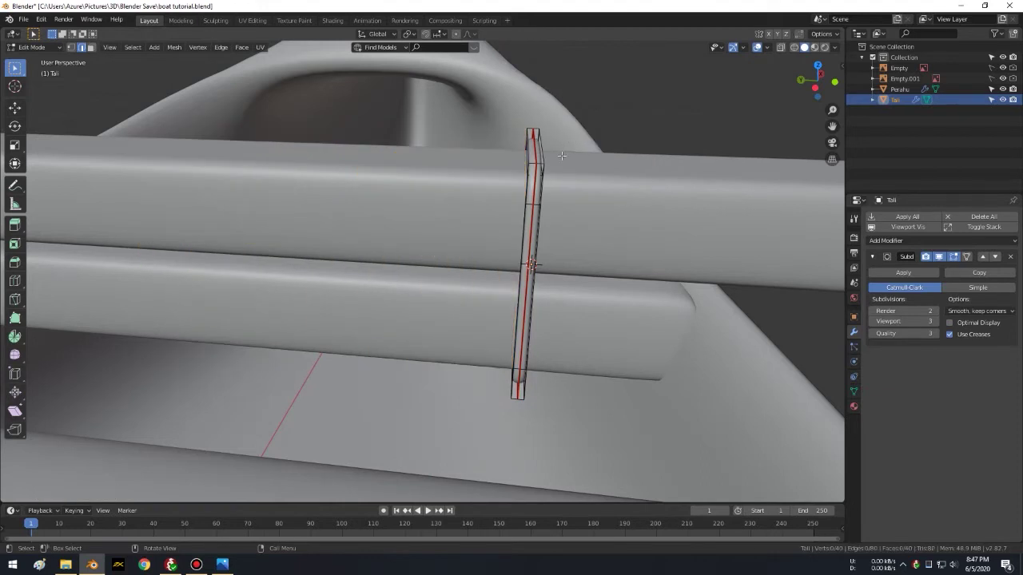
Step: Select the remaining seamed ring and slide it onto the outrigger pole in top view
key(l)
key(KP_7)
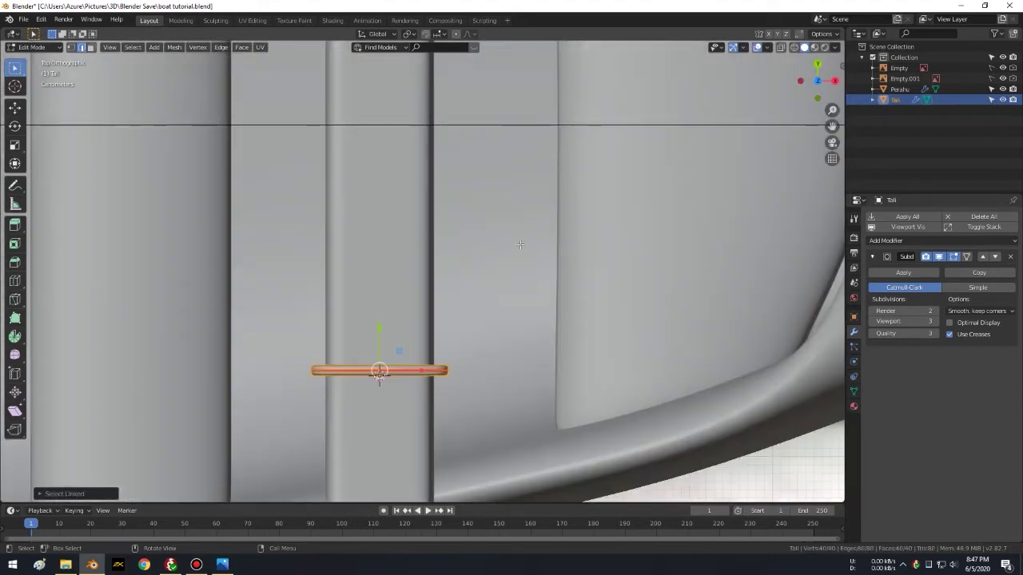
scroll(506, 334, up, 3)
shift+middle_drag(466, 349, 552, 315)
key(e)
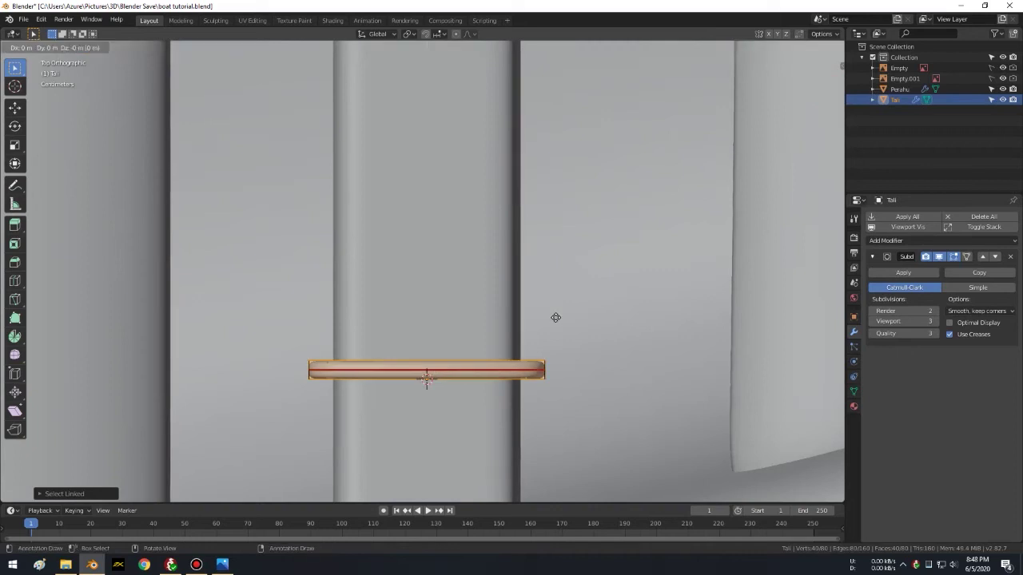
click(561, 291)
Step: Stack four Y-axis copies of the ring along the pole
key(shift+d)
key(y)
click(564, 268)
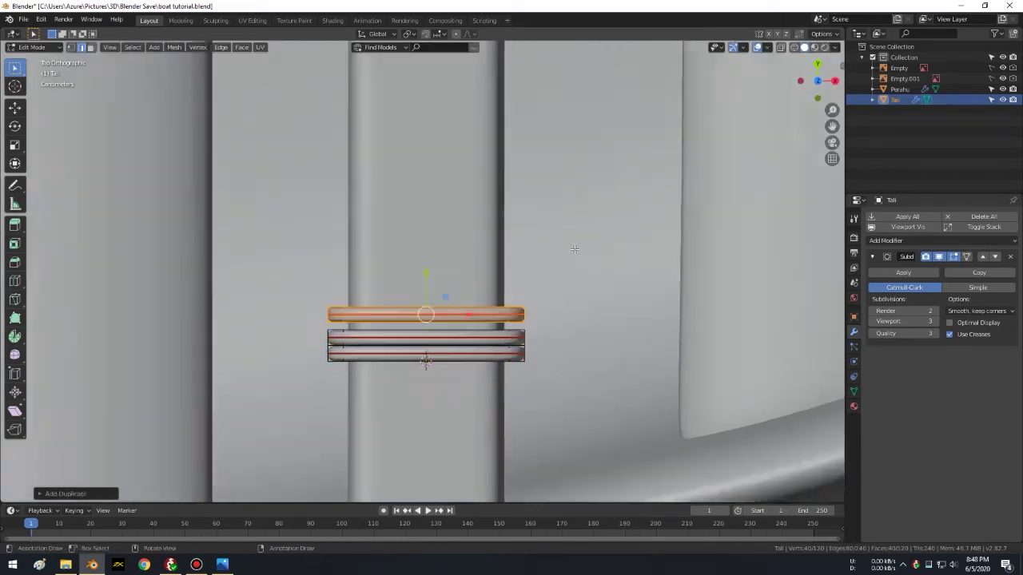
scroll(562, 248, down, 4)
shift+middle_drag(538, 233, 544, 248)
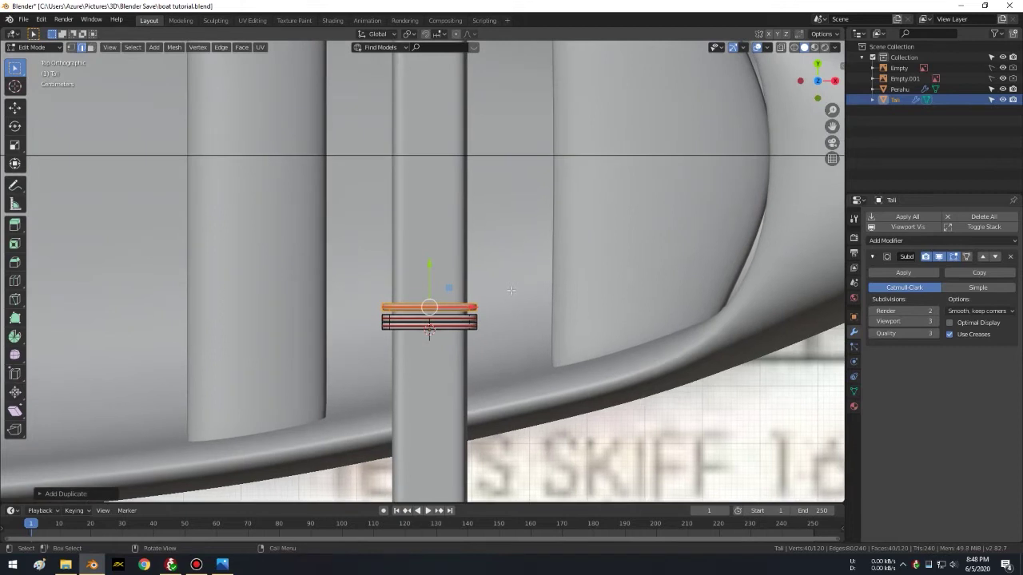
key(shift+d)
key(y)
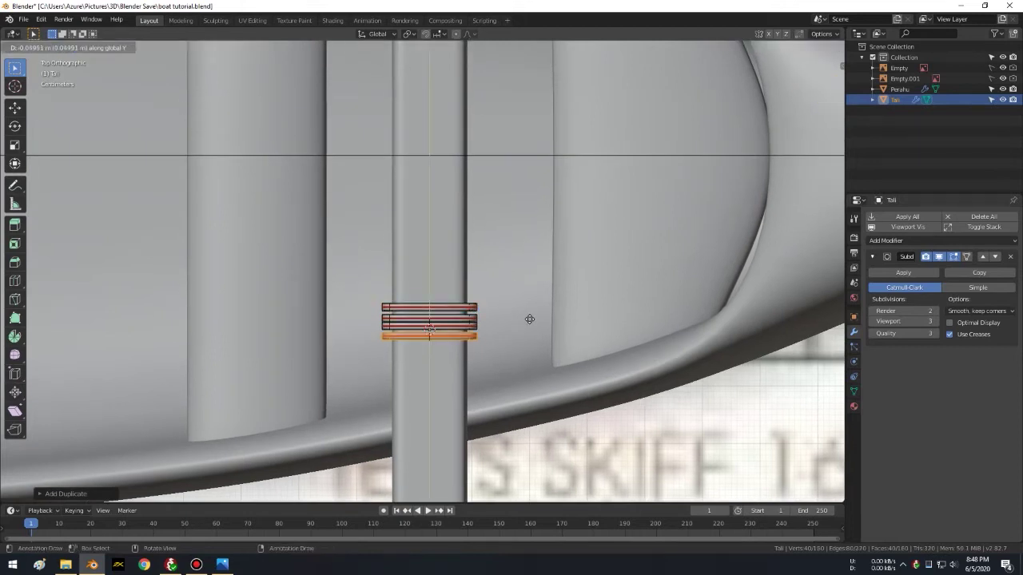
click(529, 319)
scroll(528, 319, up, 1)
key(shift+d)
key(y)
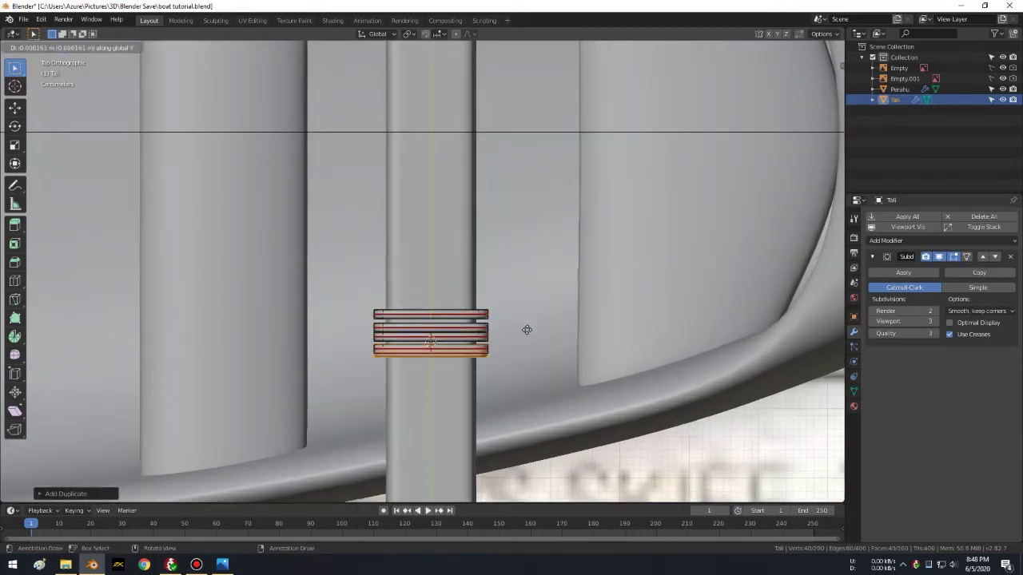
click(527, 329)
key(shift+d)
key(y)
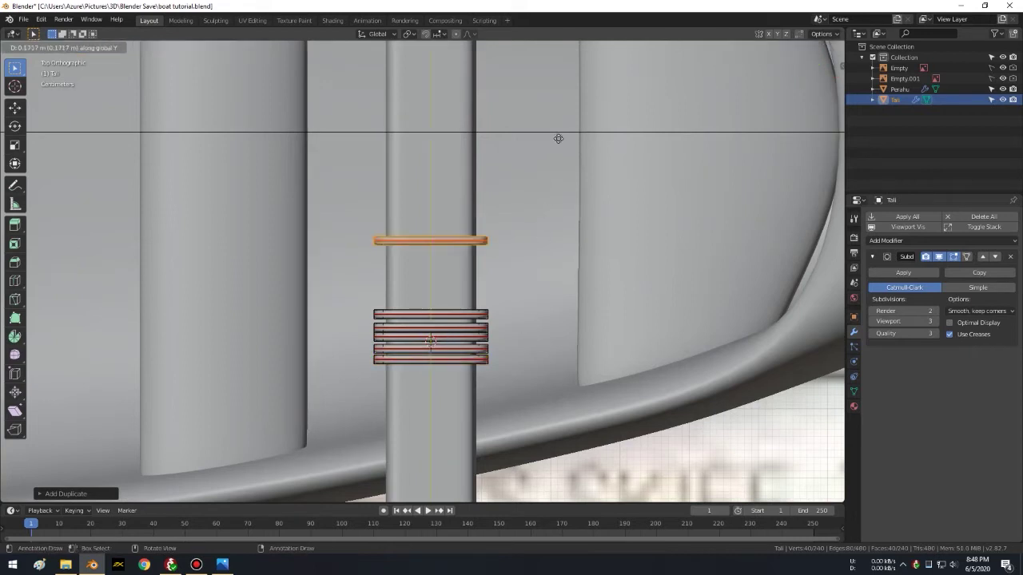
click(554, 107)
Step: Add six more Y-axis ring copies to thicken the lashing bundles
shift+middle_drag(511, 149, 521, 227)
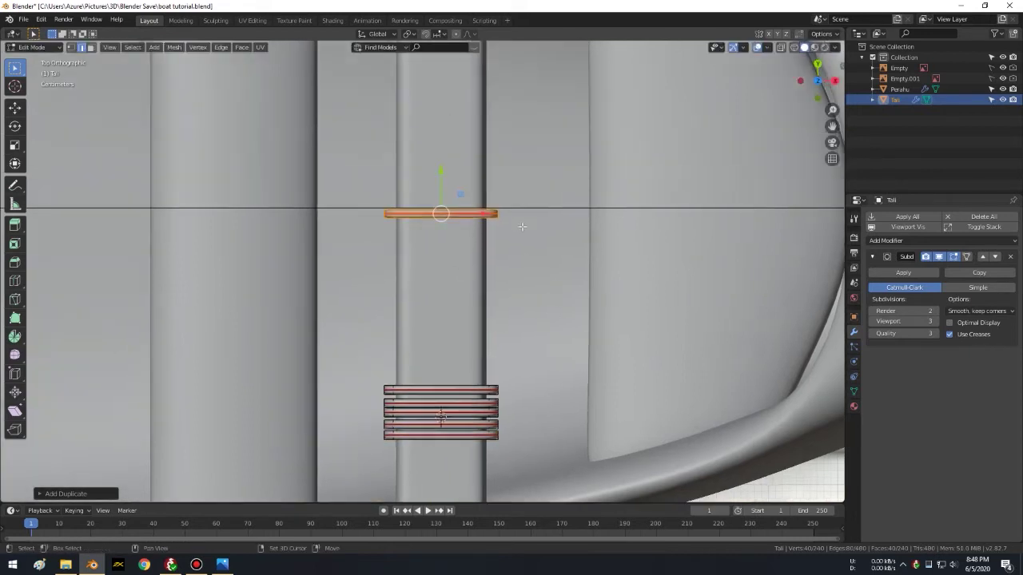
key(shift+d)
key(y)
click(521, 213)
key(shift+d)
key(y)
click(527, 202)
key(shift+d)
key(y)
click(529, 193)
key(shift+d)
key(y)
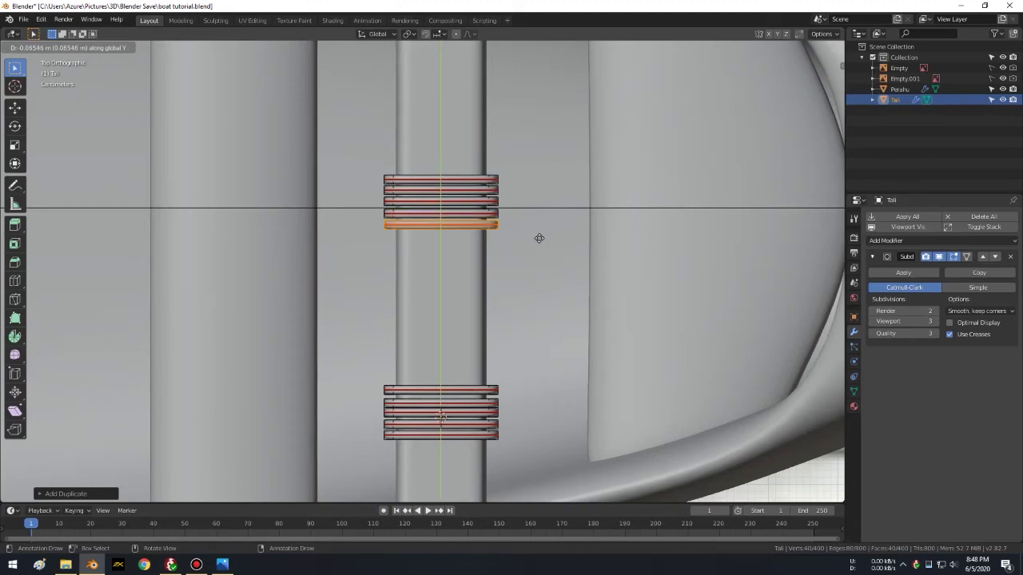
click(539, 237)
key(shift+d)
key(y)
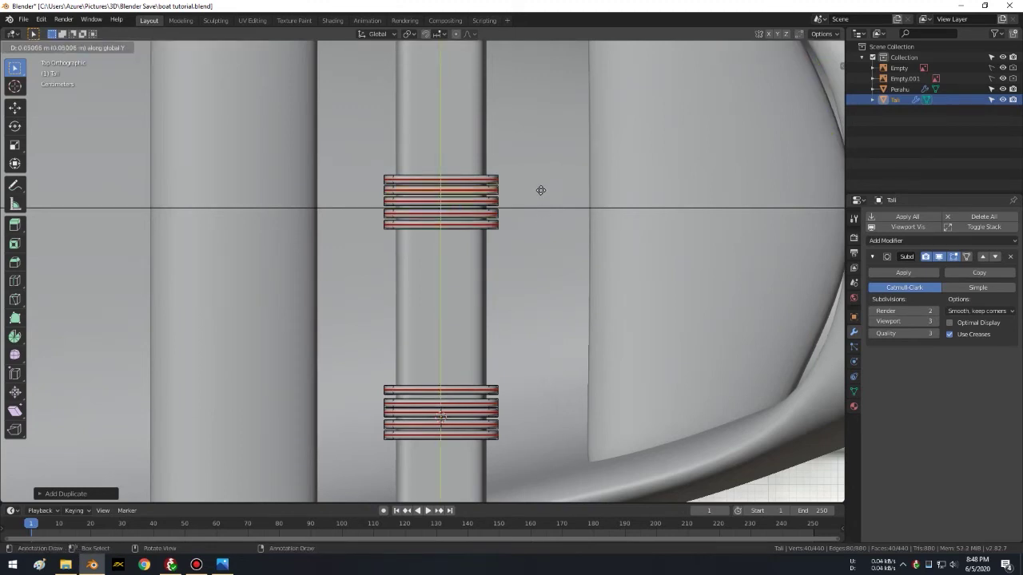
click(541, 177)
key(shift+d)
key(y)
click(543, 247)
Step: Place seven further ring copies up and down the pole, ending in a perspective view
key(shift+d)
key(y)
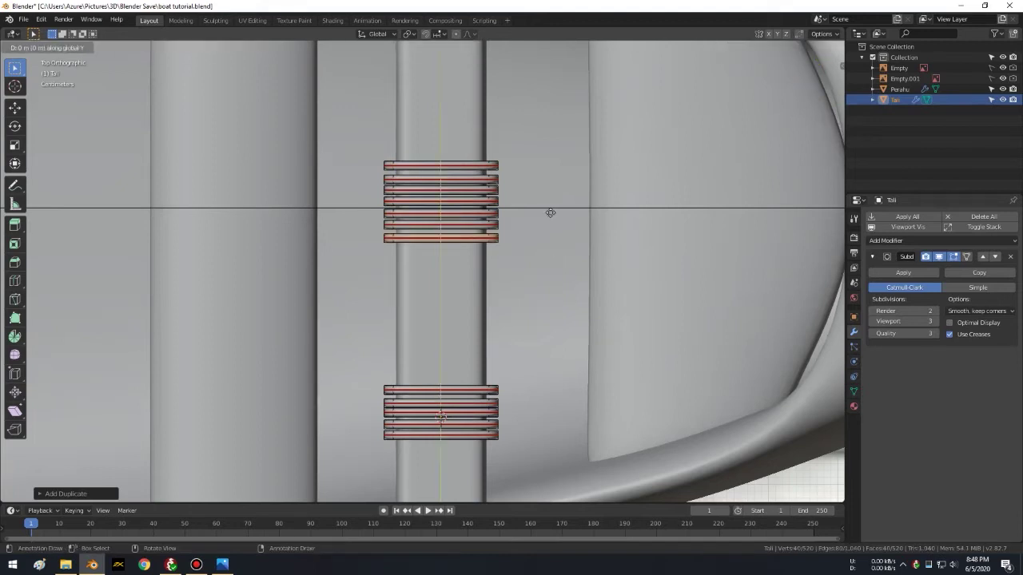
click(553, 163)
key(shift+d)
key(y)
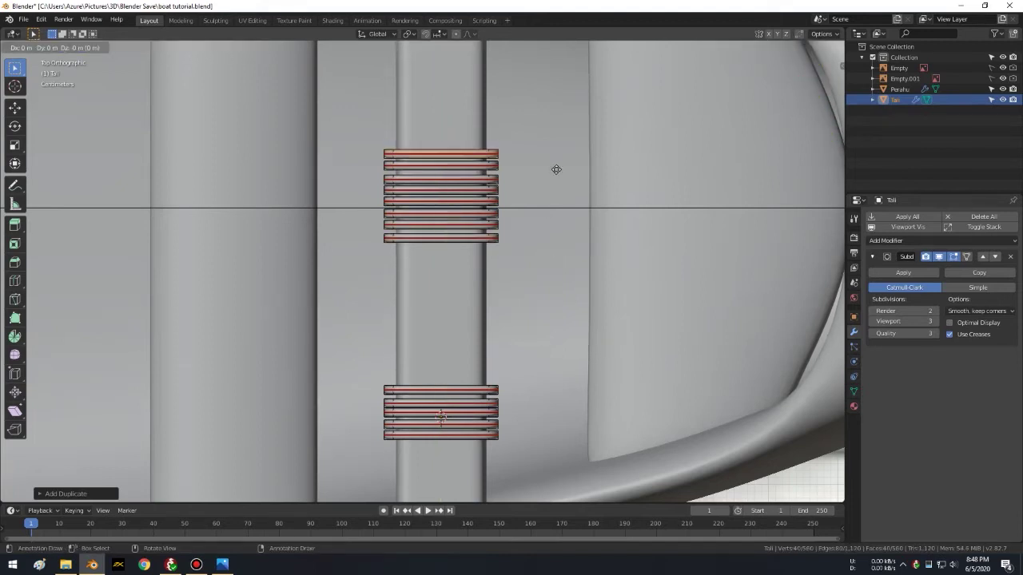
click(559, 140)
key(shift+d)
key(y)
click(569, 287)
key(shift+d)
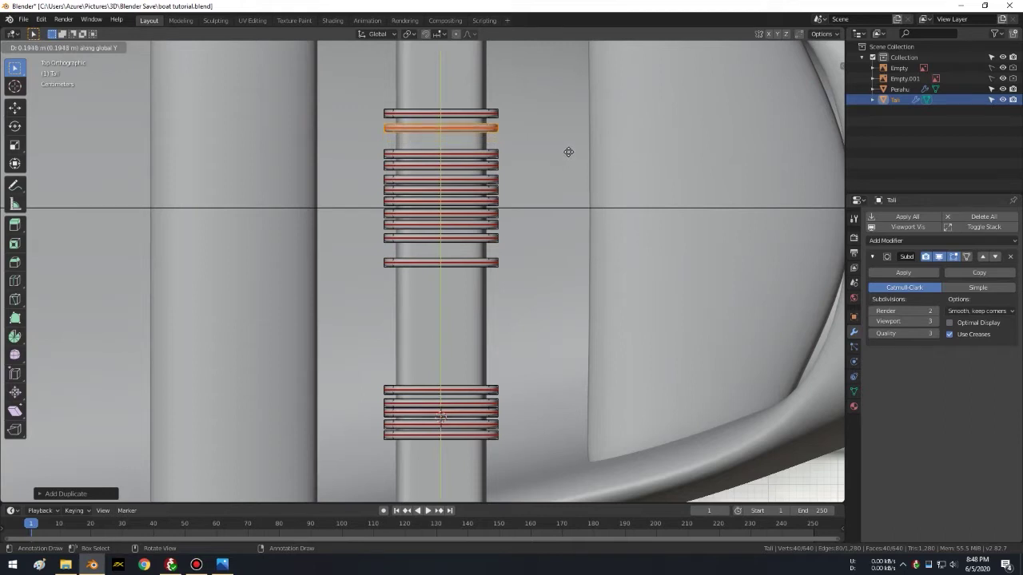
click(571, 150)
key(shift+d)
key(y)
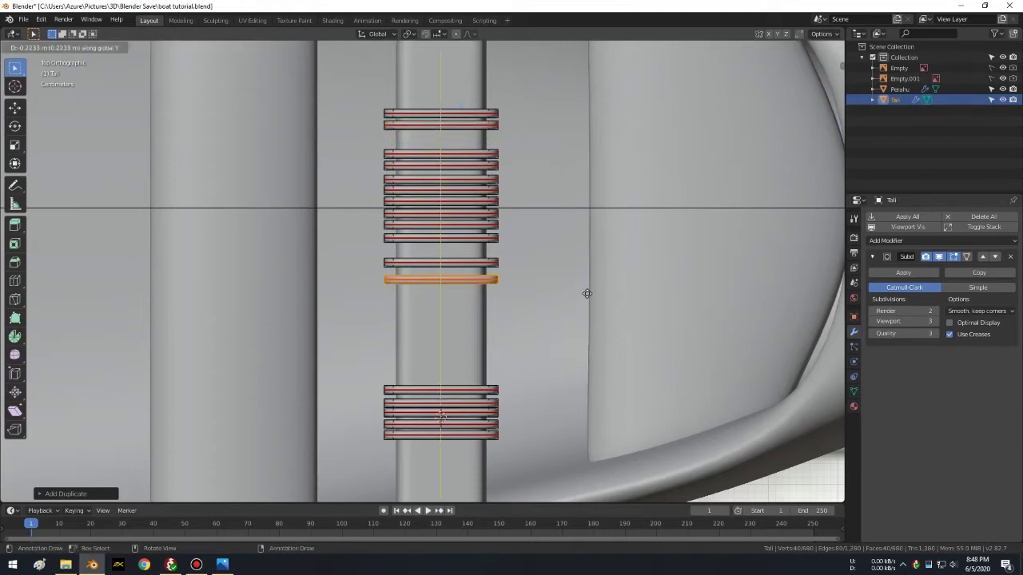
click(588, 298)
key(shift+d)
key(y)
click(593, 316)
key(shift+d)
key(y)
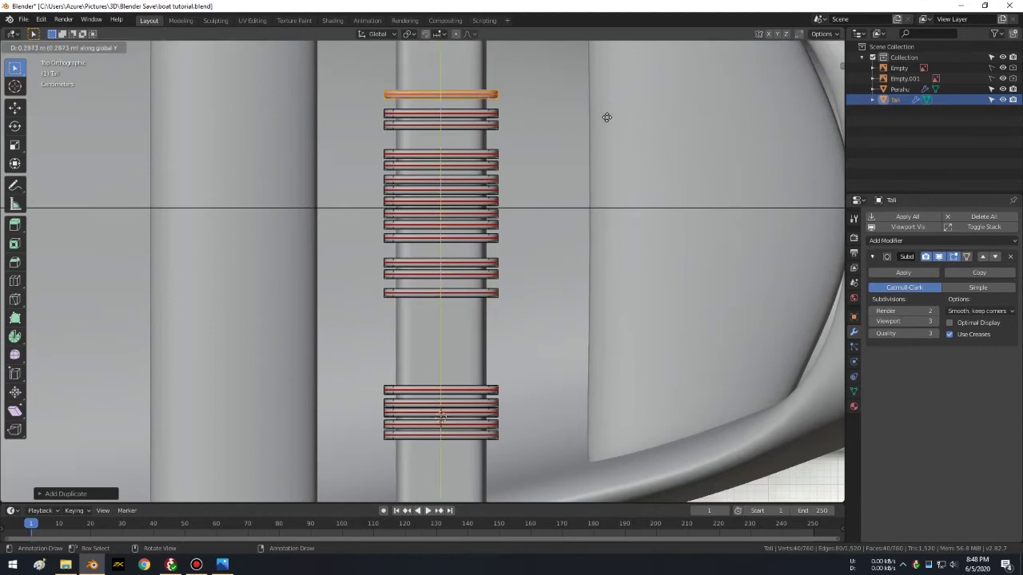
click(607, 118)
scroll(541, 209, down, 3)
middle_drag(542, 209, 683, 203)
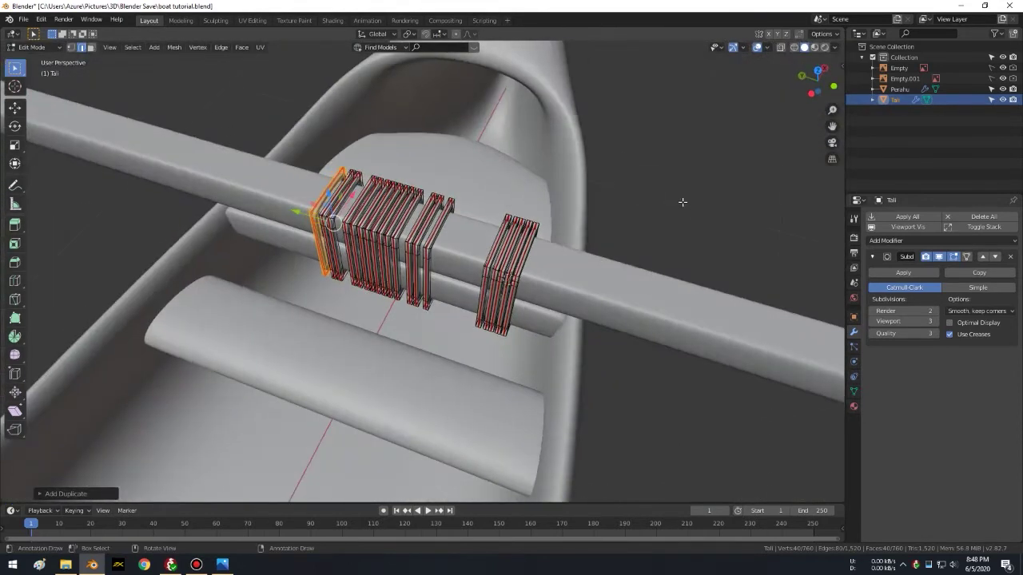
Step: Select the right ring group and duplicate it in place
key(l)
key(l)
key(l)
key(l)
mouse_move(550, 221)
middle_down()
mouse_move(550, 196)
mouse_move(568, 206)
middle_up()
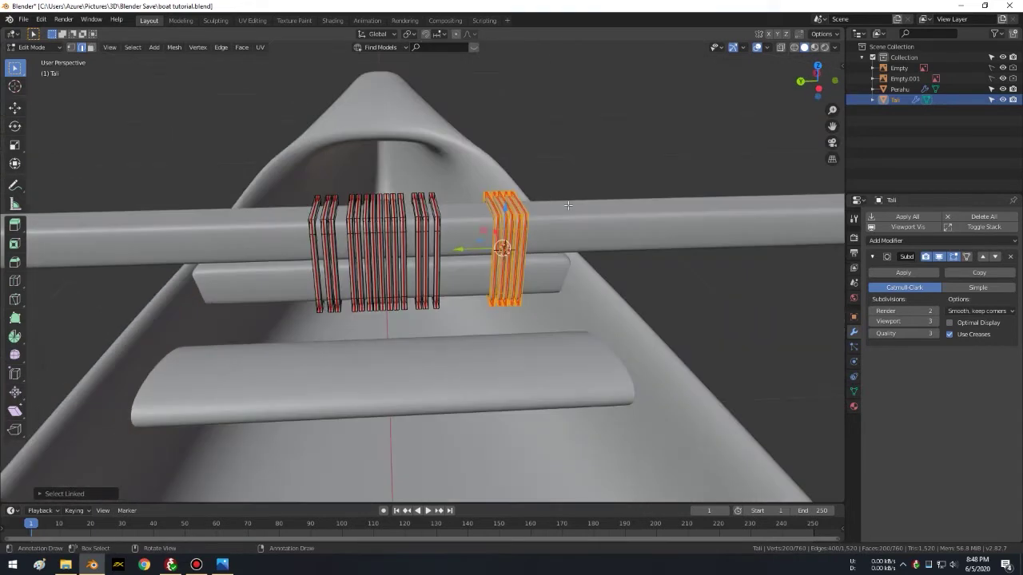
scroll(587, 199, down, 6)
scroll(586, 199, up, 2)
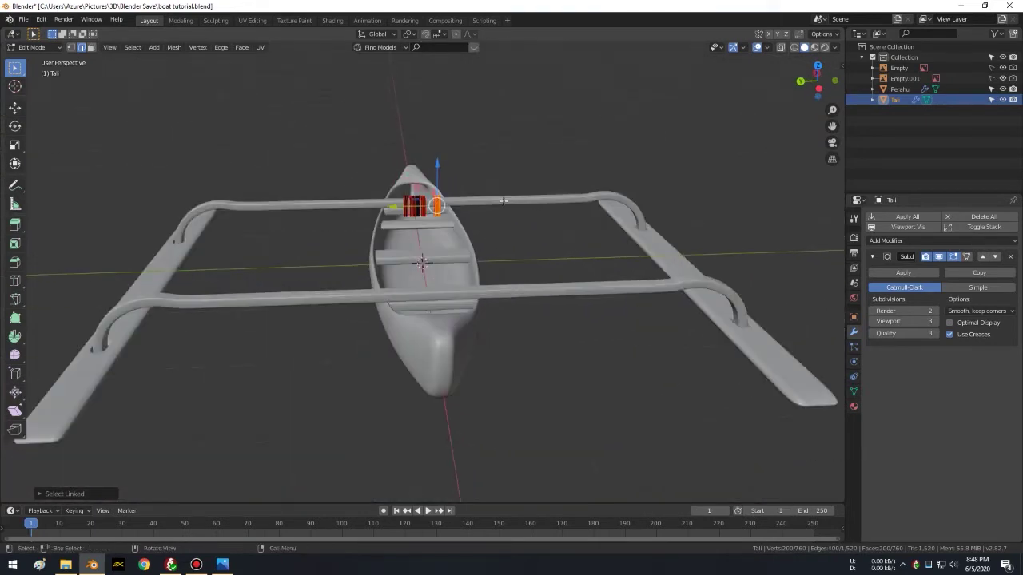
scroll(522, 194, up, 3)
key(KP_Decimal)
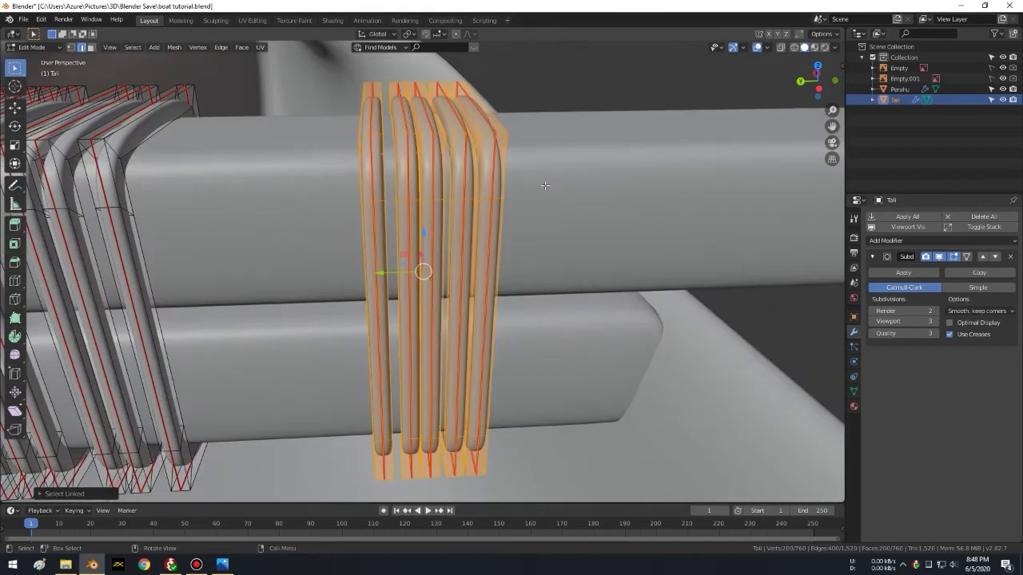
scroll(547, 186, down, 2)
mouse_move(549, 183)
middle_down()
mouse_move(506, 196)
mouse_move(484, 224)
mouse_move(516, 236)
middle_up()
scroll(505, 196, down, 2)
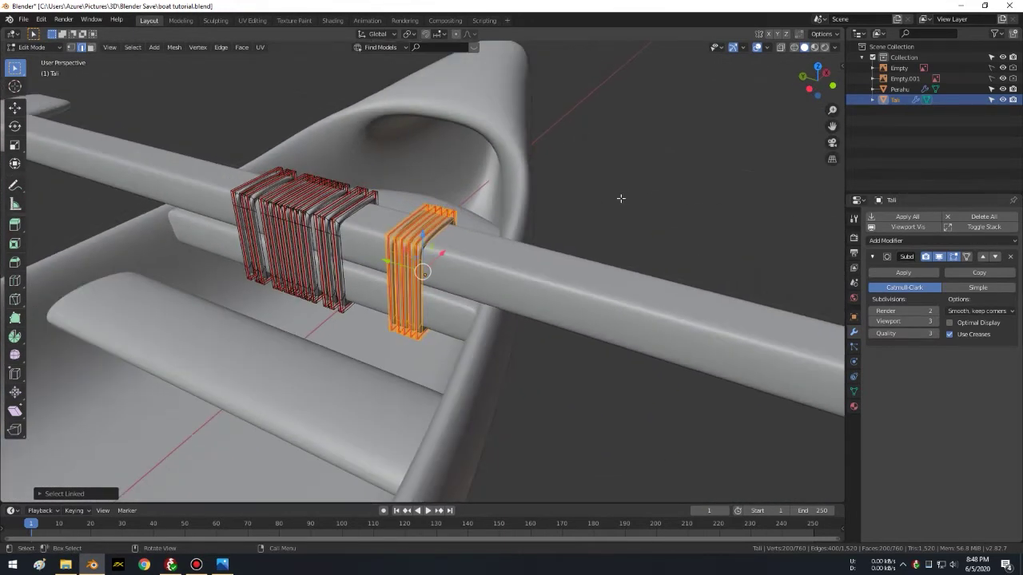
key(shift+d)
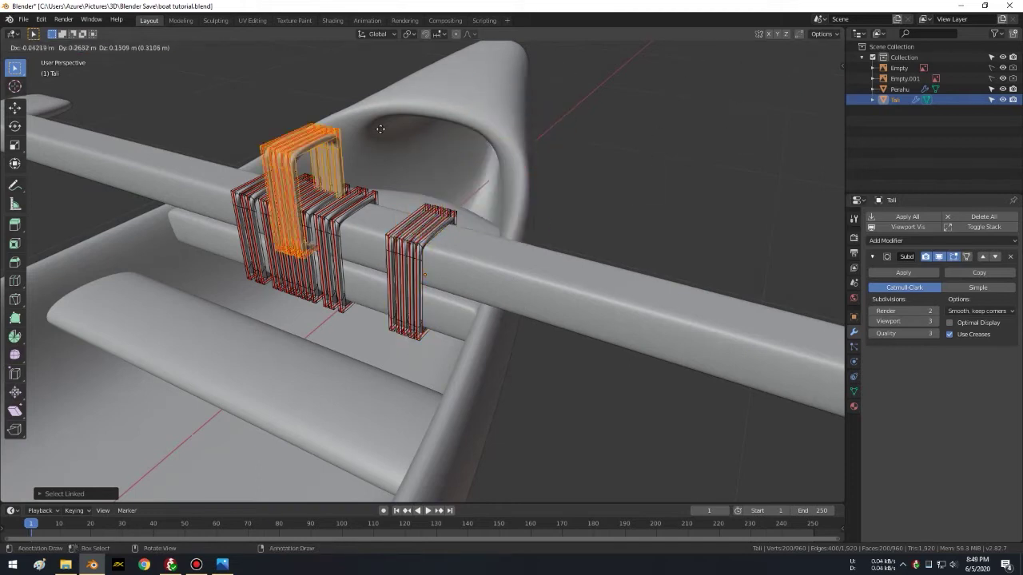
right_click(531, 152)
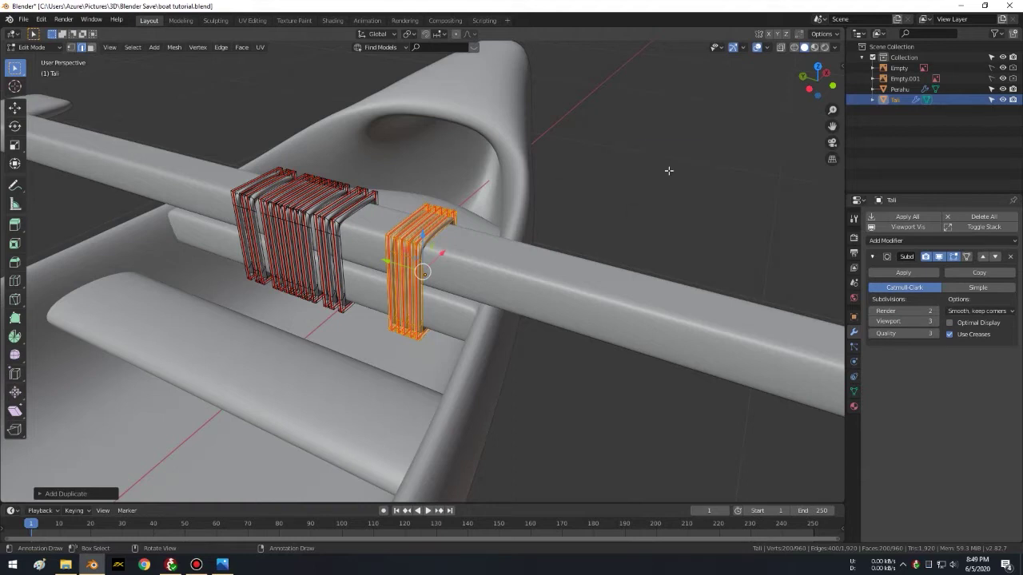
Step: Set the transform pivot point to 3D Cursor
key(period)
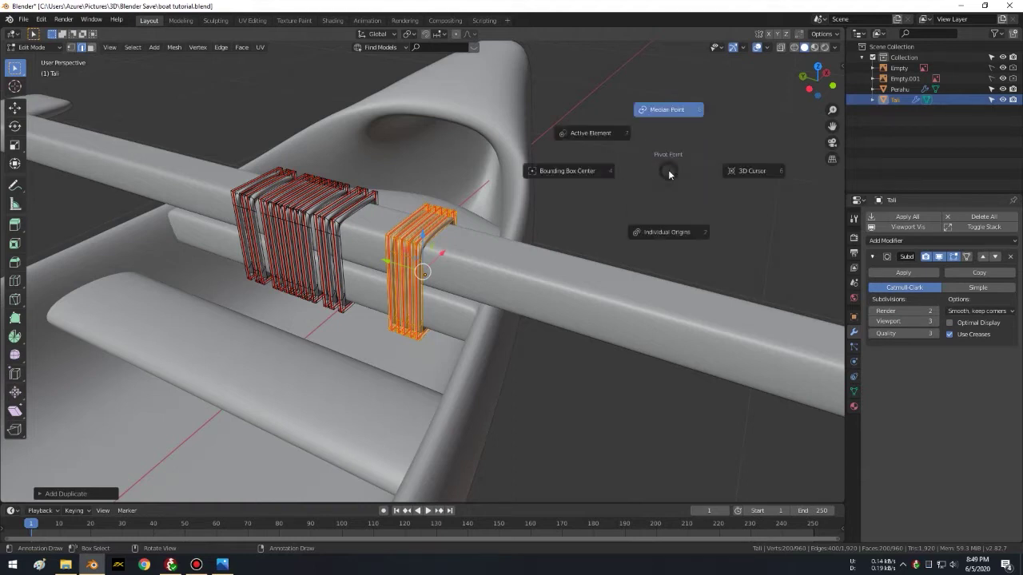
click(761, 171)
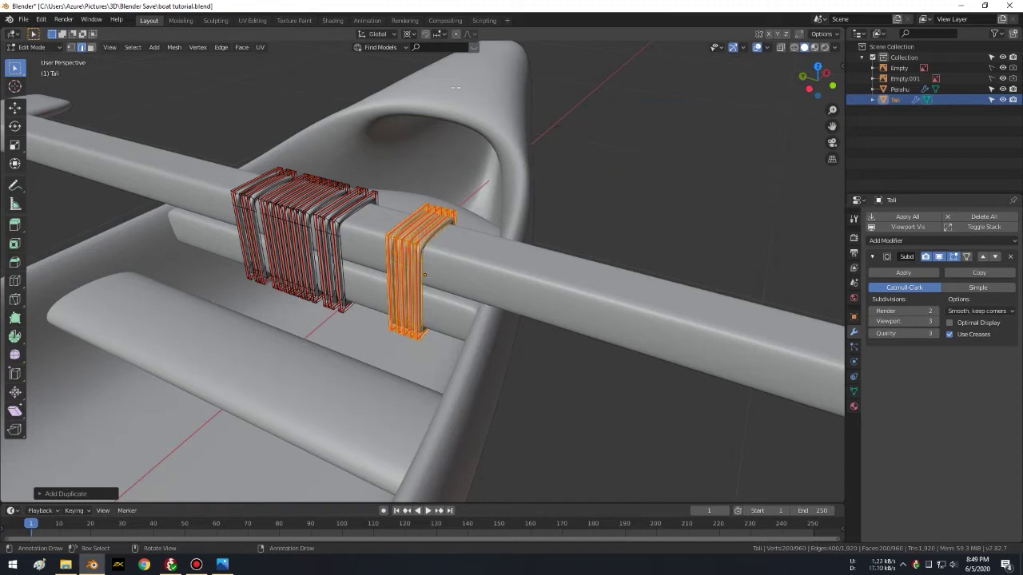
scroll(447, 93, down, 3)
scroll(432, 171, down, 3)
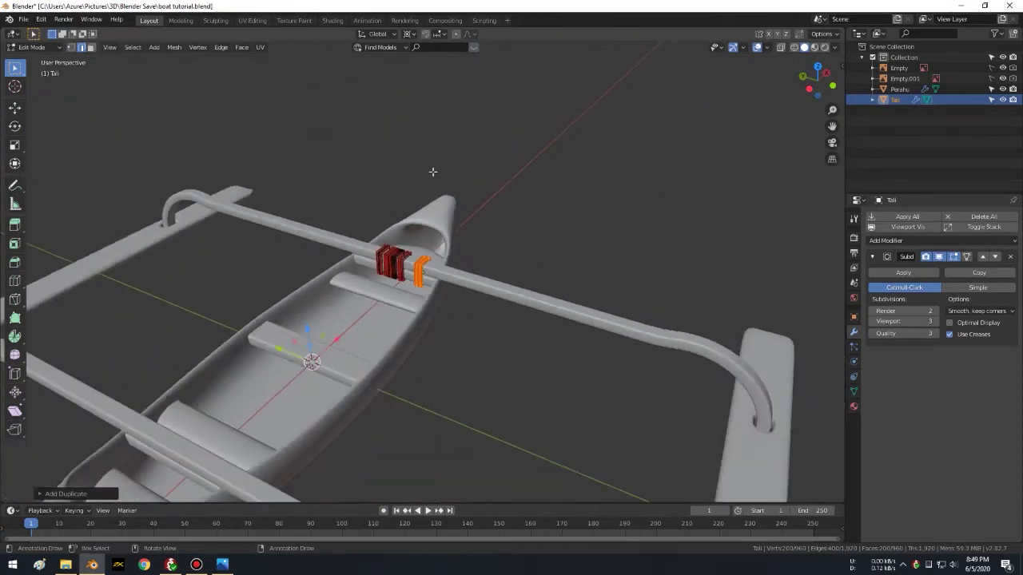
click(413, 34)
click(434, 59)
middle_drag(497, 226, 525, 219)
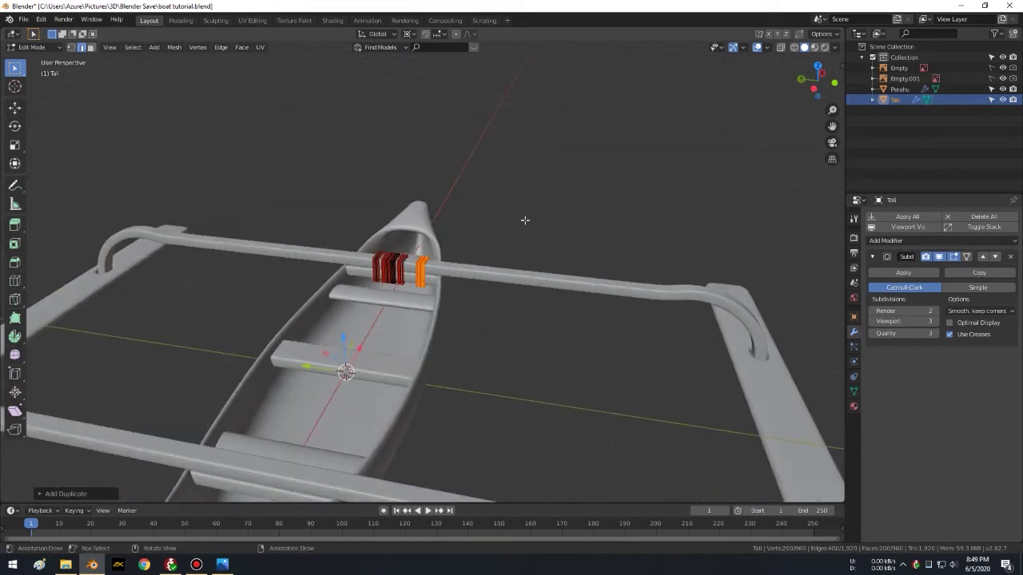
Step: Mirror the copied ring group by scaling it by -1
key(r)
key(z)
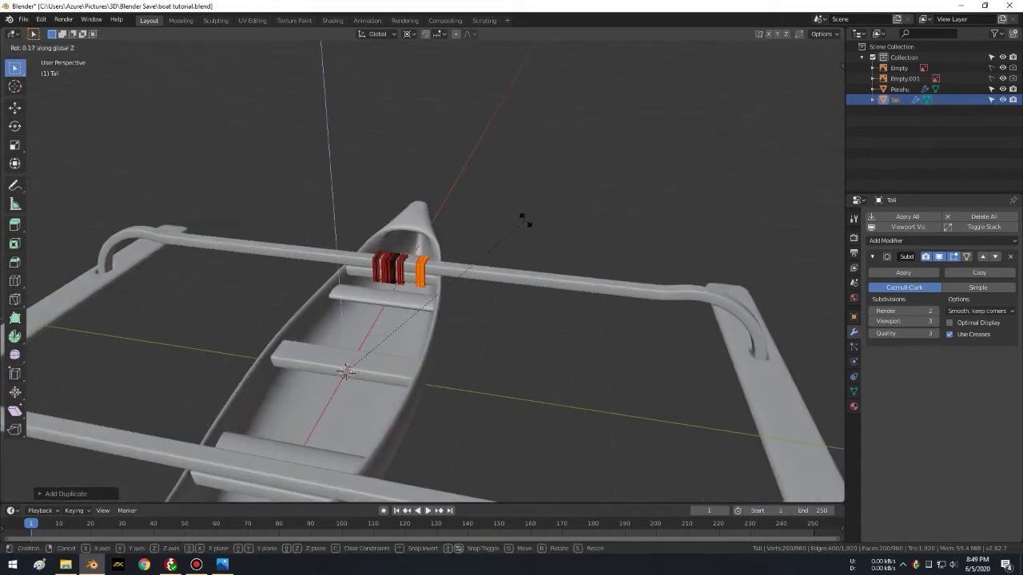
text(180)
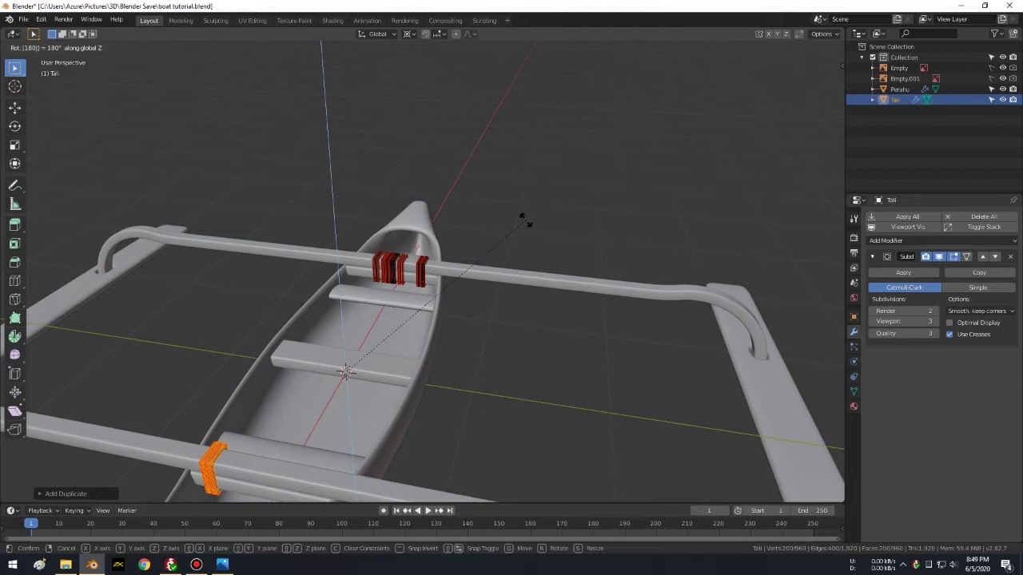
key(Escape)
middle_drag(491, 231, 521, 227)
key(s)
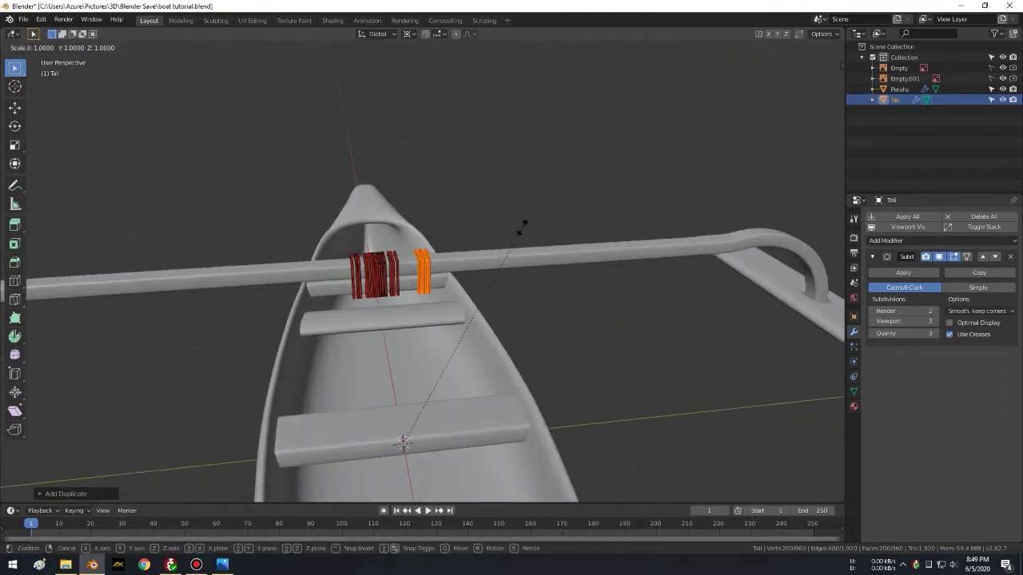
text(-1)
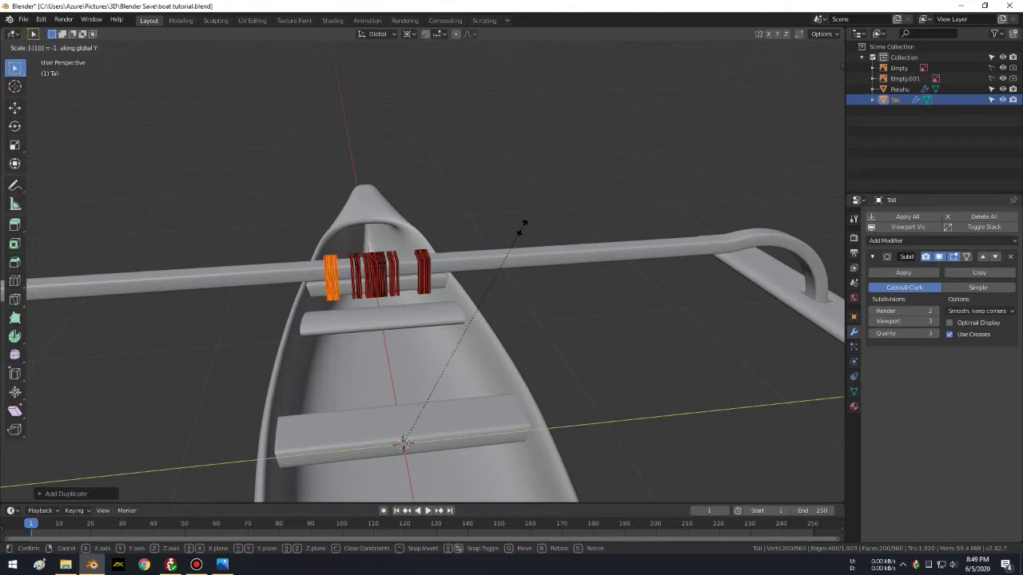
key(Return)
mouse_move(509, 207)
middle_down()
mouse_move(474, 189)
mouse_move(445, 230)
mouse_move(389, 191)
mouse_move(449, 192)
mouse_move(487, 210)
mouse_move(482, 199)
mouse_move(406, 223)
mouse_move(575, 168)
middle_up()
Step: Duplicate all lashings and rotate the copy 180° around Z onto the other crossbar
key(alt+a)
key(a)
key(alt+a)
key(a)
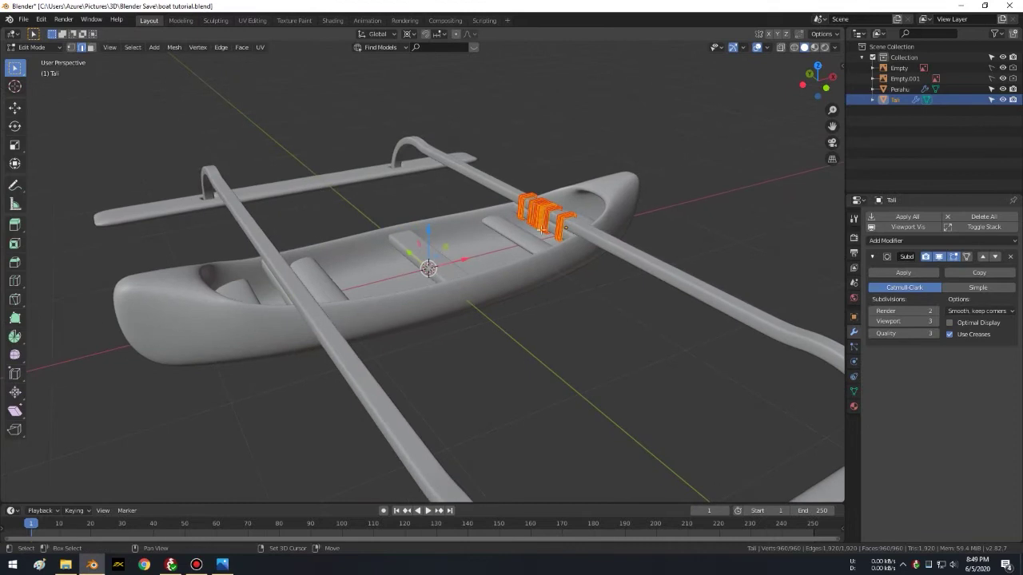
key(shift+d)
right_click(512, 179)
text(r)
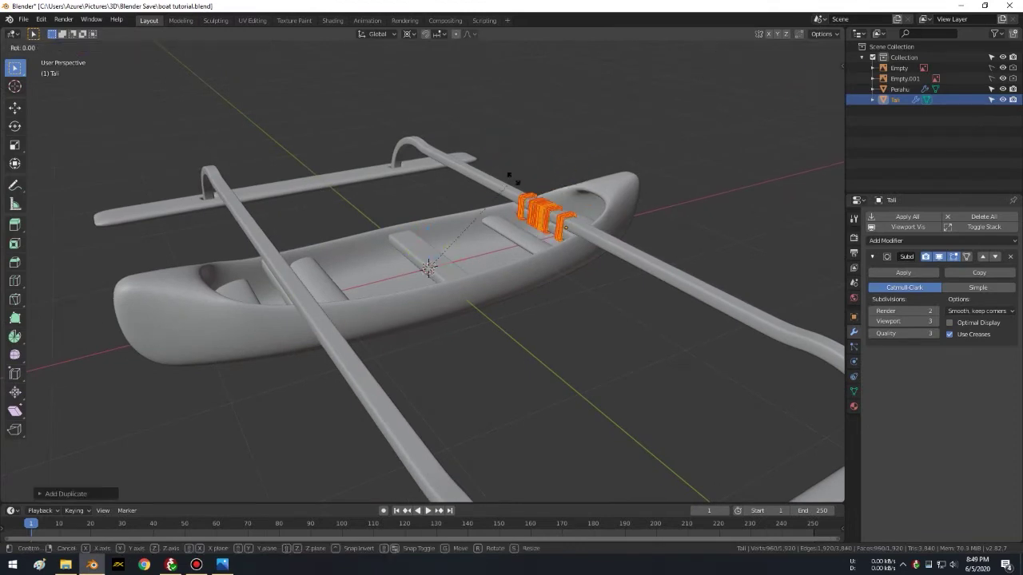
text(z180)
key(Return)
middle_drag(513, 177, 494, 169)
click(495, 169)
Step: Inspect the lashings, then select the Perahu hull, enter Edit Mode and pick an edge
scroll(469, 192, up, 4)
scroll(452, 189, up, 3)
scroll(429, 159, down, 2)
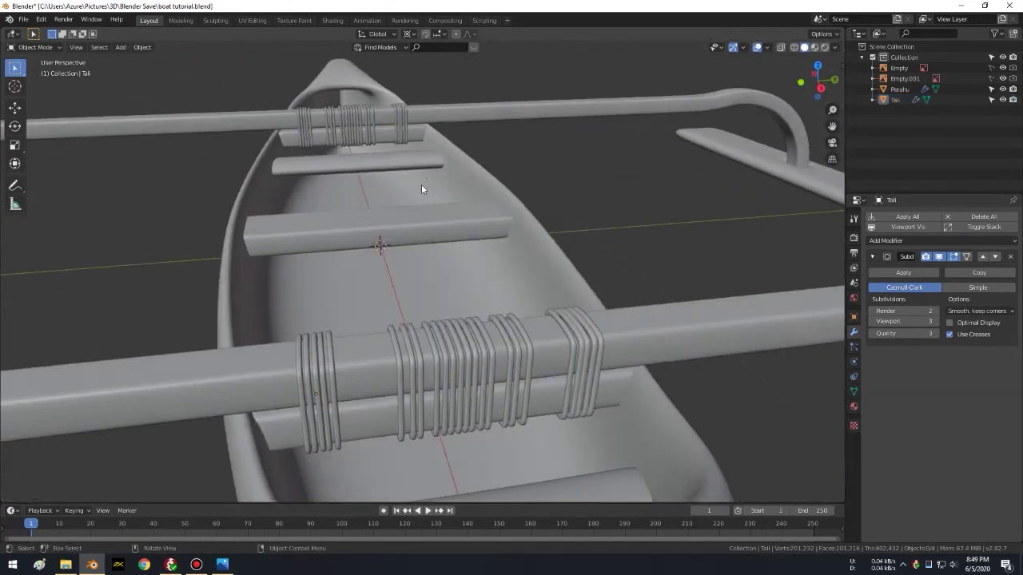
scroll(421, 189, down, 2)
mouse_move(421, 188)
middle_down()
mouse_move(612, 186)
mouse_move(571, 228)
mouse_move(541, 205)
middle_up()
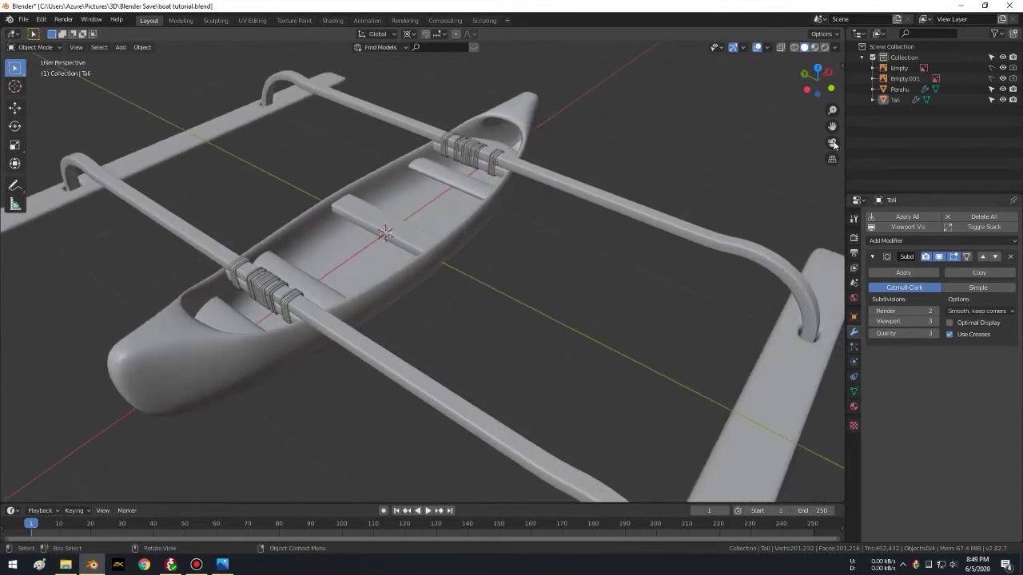
mouse_move(600, 182)
middle_down()
mouse_move(643, 182)
mouse_move(617, 171)
middle_up()
mouse_move(695, 185)
middle_down()
mouse_move(524, 184)
mouse_move(546, 200)
mouse_move(597, 297)
mouse_move(688, 250)
mouse_move(335, 216)
middle_up()
click(596, 297)
key(Tab)
click(689, 250)
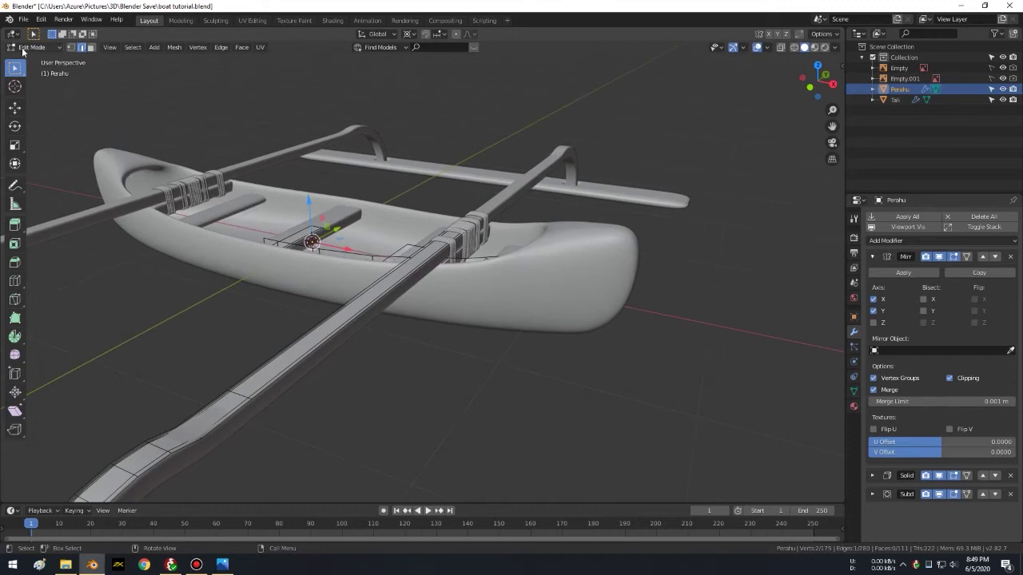
Step: Add a Loop Cut running lengthwise along the Perahu hull
key(ctrl+r)
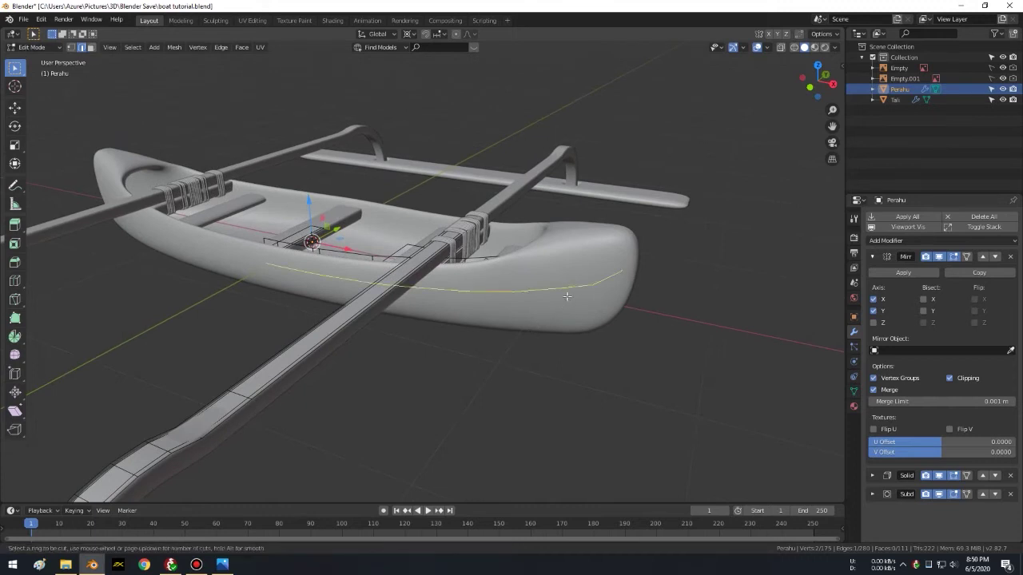
click(566, 296)
click(559, 293)
scroll(556, 292, up, 3)
mouse_move(556, 292)
middle_down()
mouse_move(533, 240)
mouse_move(544, 266)
middle_up()
scroll(533, 241, down, 5)
Step: Return to Object Mode, save boat tutorial.blend, then go back into Edit Mode
key(Tab)
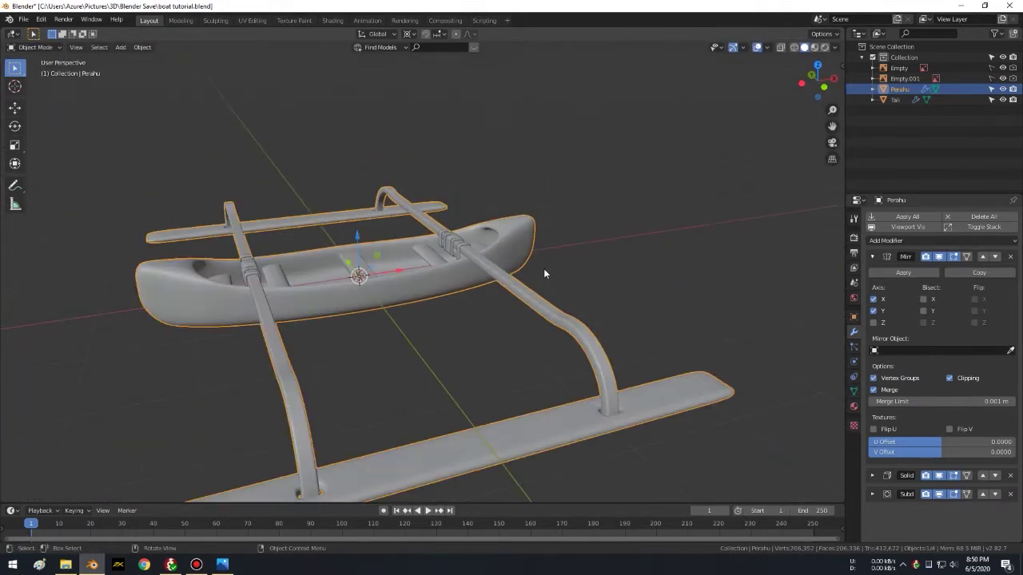
key(ctrl+s)
middle_drag(608, 260, 613, 243)
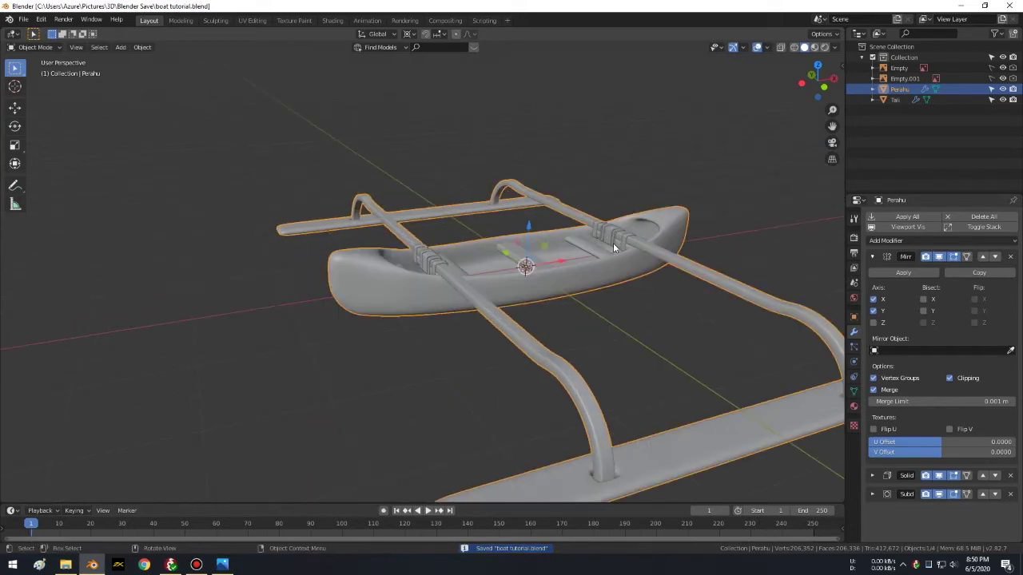
mouse_move(633, 243)
middle_down()
mouse_move(661, 233)
mouse_move(584, 241)
mouse_move(596, 226)
mouse_move(575, 232)
middle_up()
scroll(597, 225, up, 3)
key(Tab)
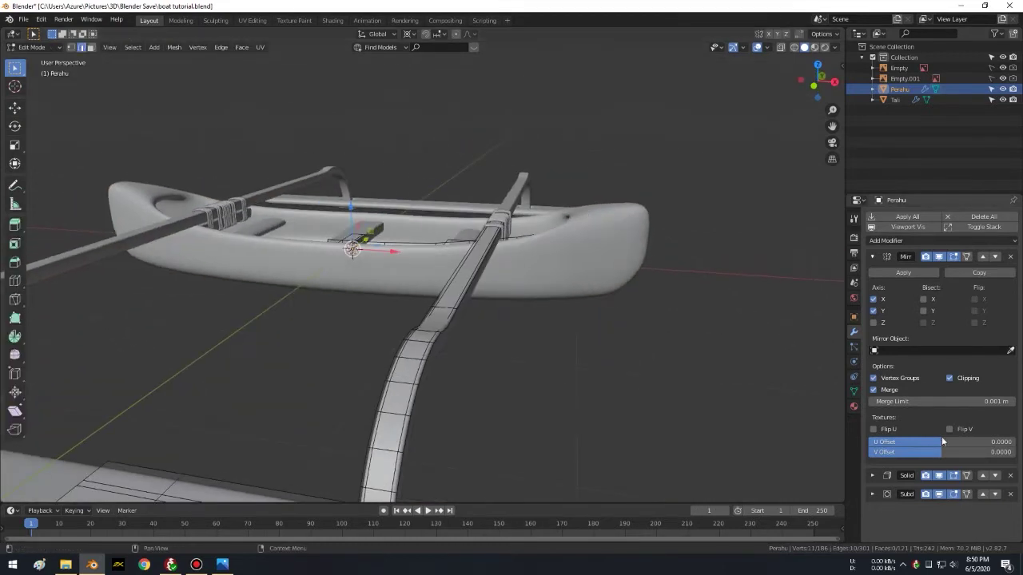
Step: Collapse the Mirror modifier panel and expand Subdivision, toggling its on-cage display on and off
click(872, 256)
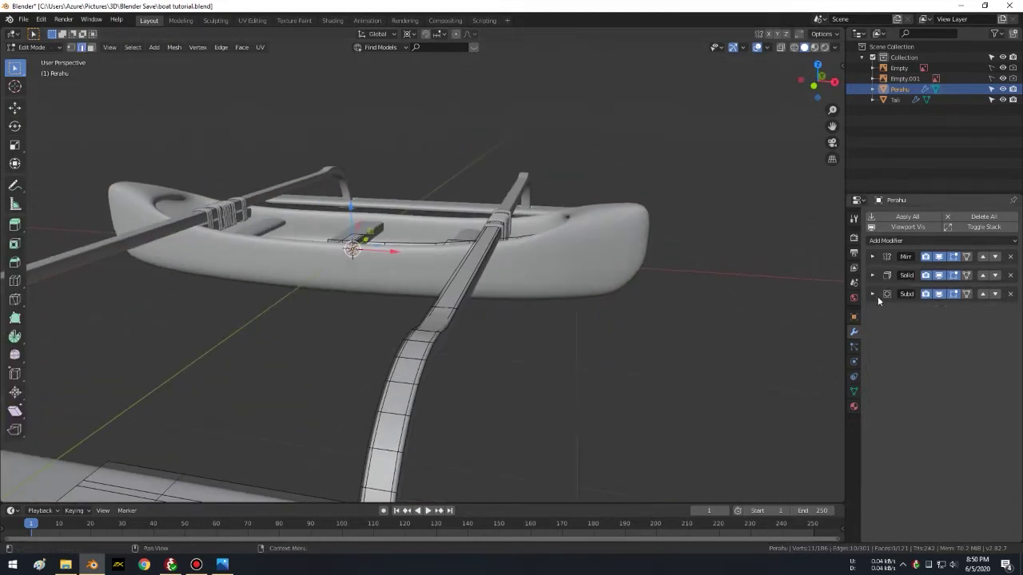
click(880, 301)
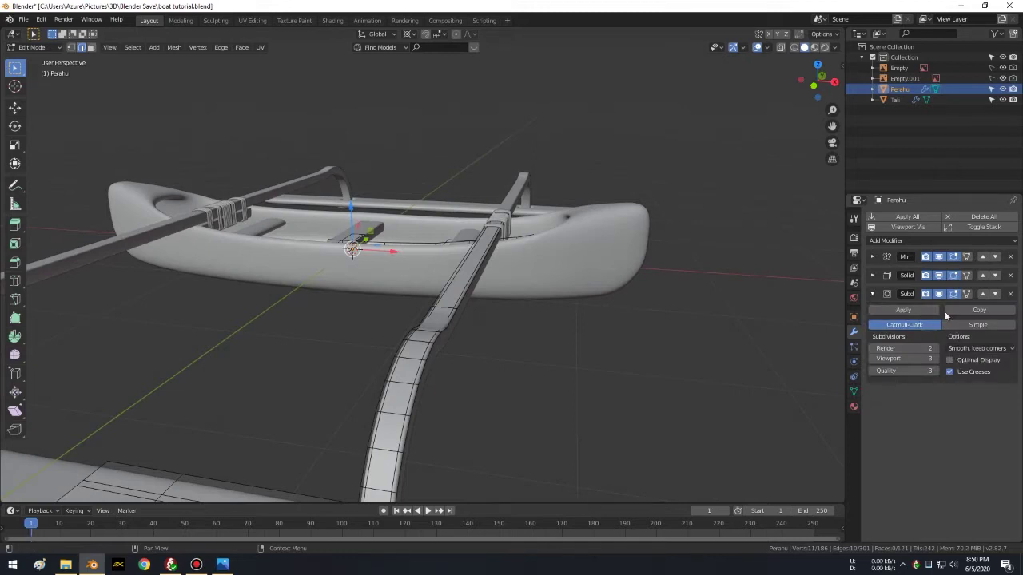
click(968, 293)
click(968, 294)
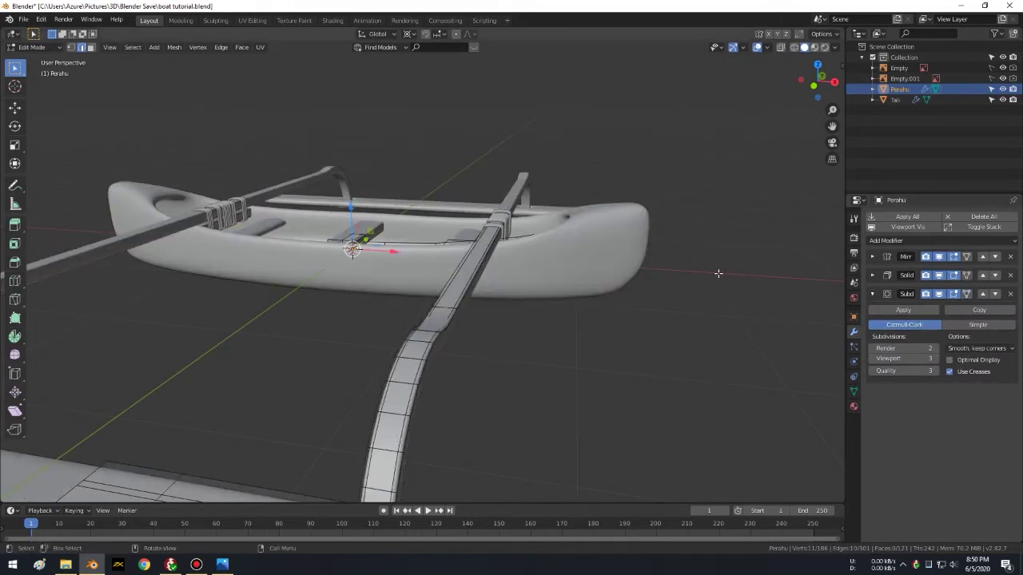
Step: Re-enter Edit Mode on the hull and switch to vertex select
key(Tab)
mouse_move(585, 257)
middle_down()
mouse_move(636, 248)
mouse_move(642, 292)
mouse_move(620, 268)
mouse_move(648, 258)
mouse_move(547, 219)
middle_up()
key(Tab)
scroll(479, 176, up, 3)
scroll(398, 131, up, 2)
click(70, 47)
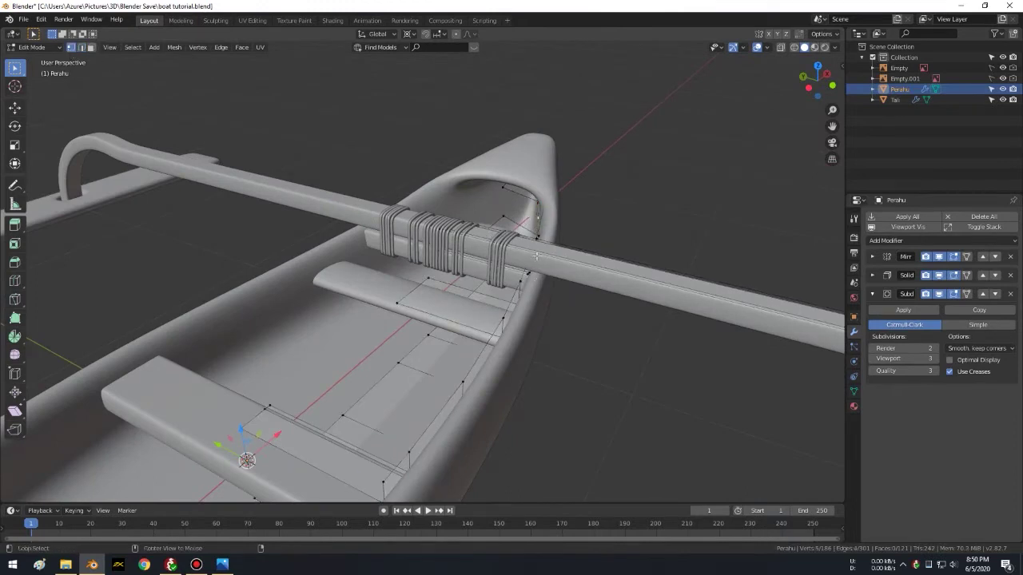
Step: Select the edge loop along the gunwale and mark it as a UV seam
mouse_move(512, 288)
middle_down()
mouse_move(587, 277)
mouse_move(532, 228)
mouse_move(458, 222)
mouse_move(842, 50)
middle_up()
key(alt+z)
click(783, 48)
mouse_move(559, 239)
middle_down()
mouse_move(429, 267)
mouse_move(541, 262)
mouse_move(556, 218)
middle_up()
mouse_move(481, 195)
middle_down()
mouse_move(466, 232)
mouse_move(469, 183)
mouse_move(538, 276)
middle_up()
scroll(498, 241, up, 3)
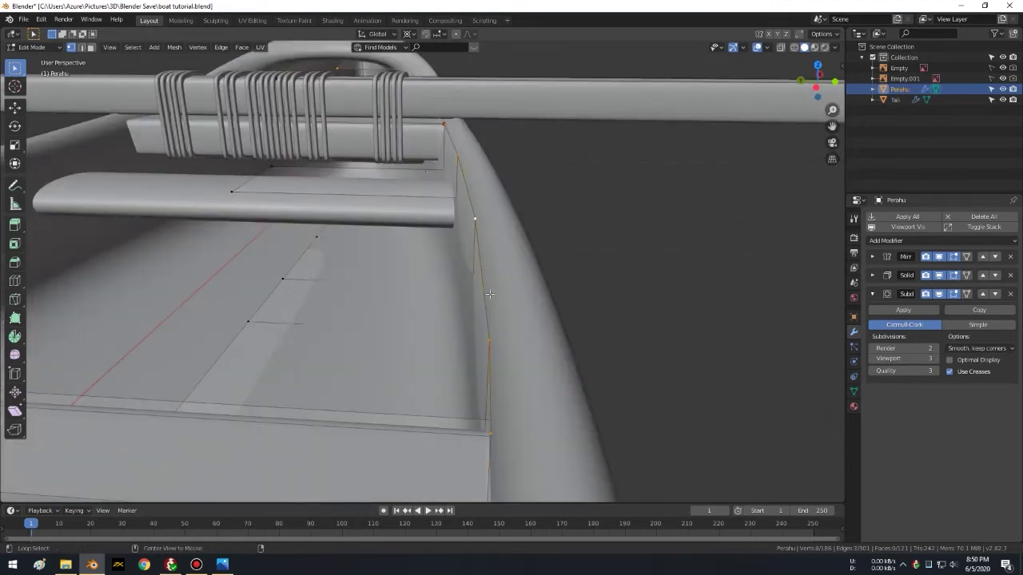
middle_drag(489, 294, 623, 218)
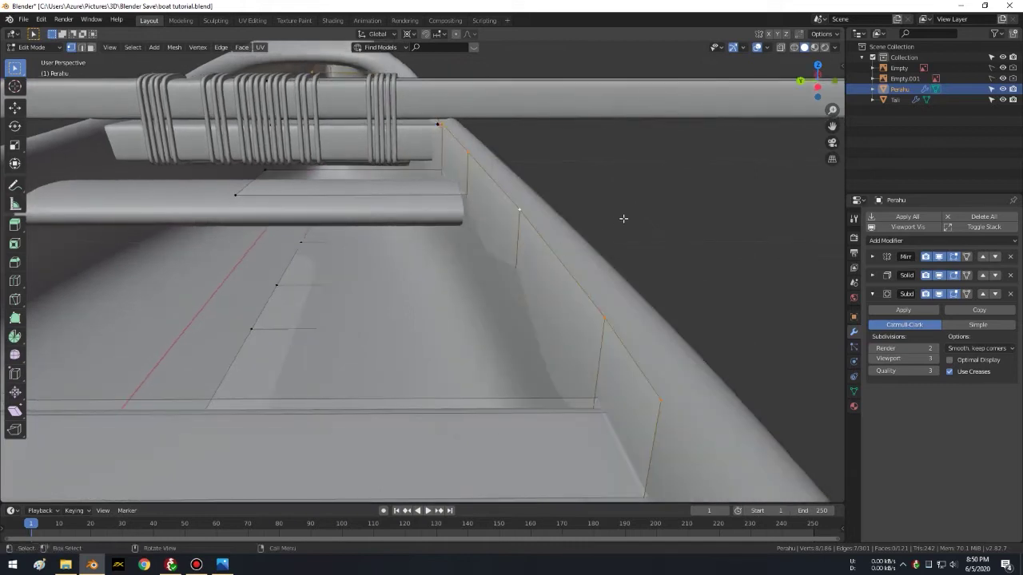
alt+click(562, 247)
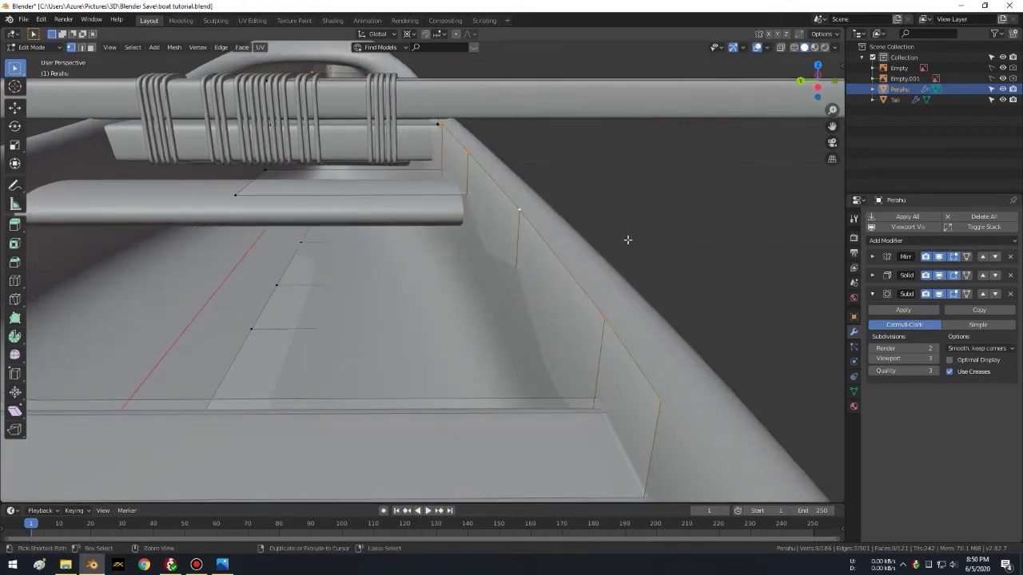
key(ctrl+e)
click(627, 239)
scroll(627, 239, down, 5)
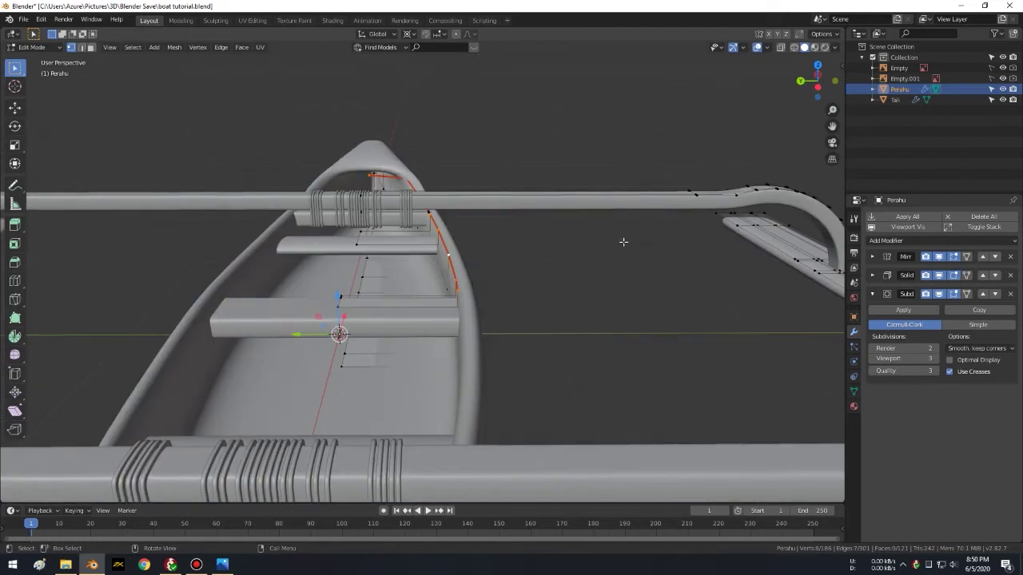
Step: Loop-cut a new edge loop at the centre of the curved outrigger strut
middle_drag(593, 266, 415, 191)
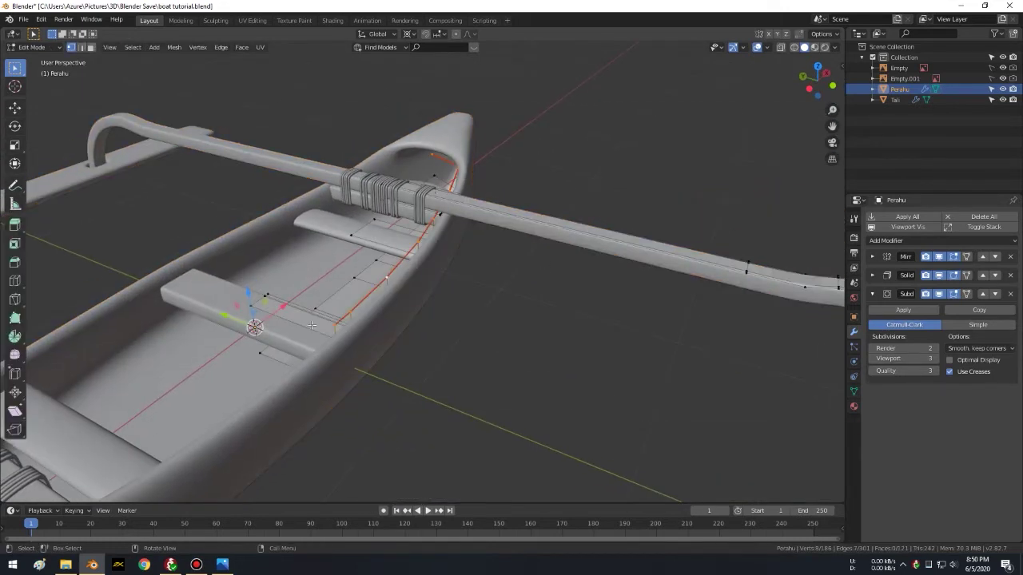
scroll(514, 215, down, 2)
scroll(578, 274, down, 2)
middle_drag(587, 290, 511, 240)
scroll(481, 197, up, 4)
mouse_move(480, 197)
middle_down()
mouse_move(498, 144)
mouse_move(508, 272)
middle_up()
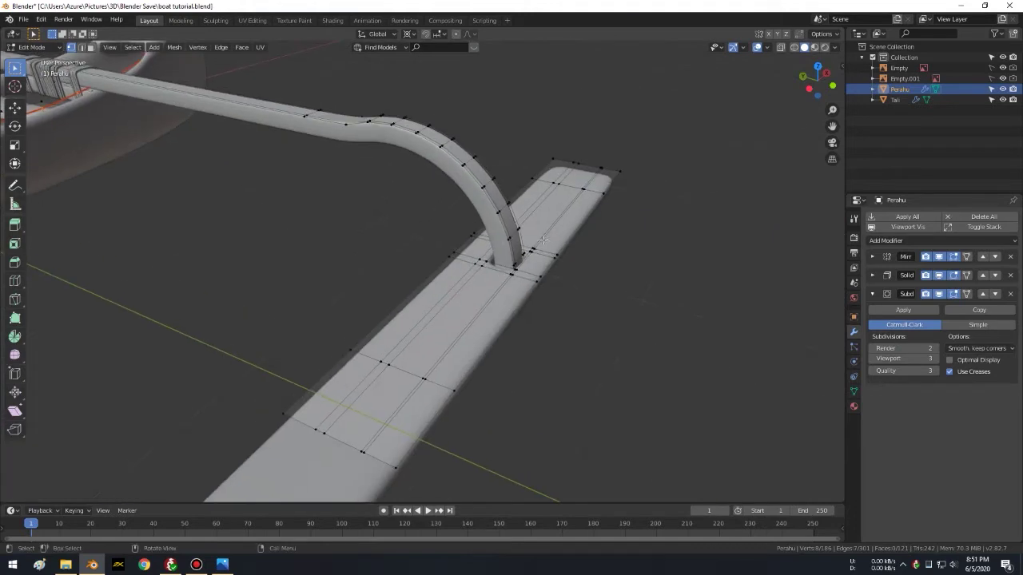
scroll(552, 229, up, 1)
key(ctrl+r)
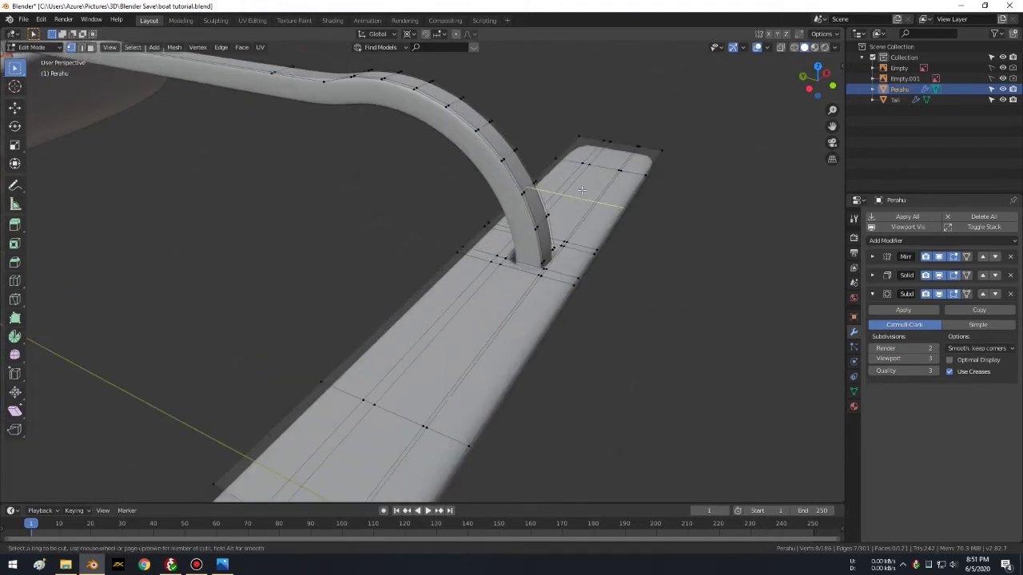
click(598, 189)
right_click(598, 189)
mouse_move(601, 217)
middle_down()
mouse_move(544, 146)
mouse_move(568, 183)
mouse_move(568, 165)
mouse_move(574, 186)
mouse_move(464, 134)
middle_up()
key(ctrl+r)
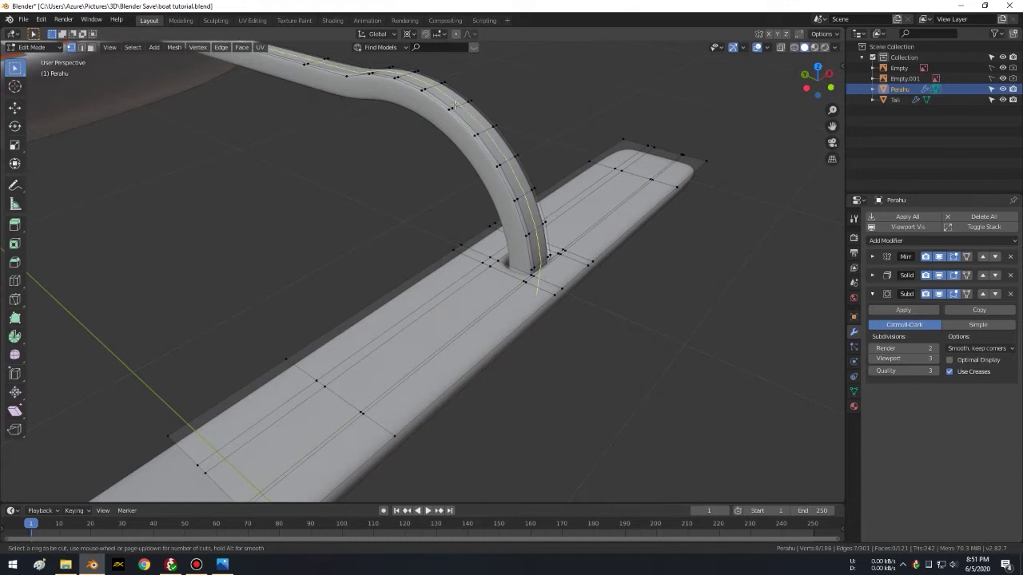
click(453, 104)
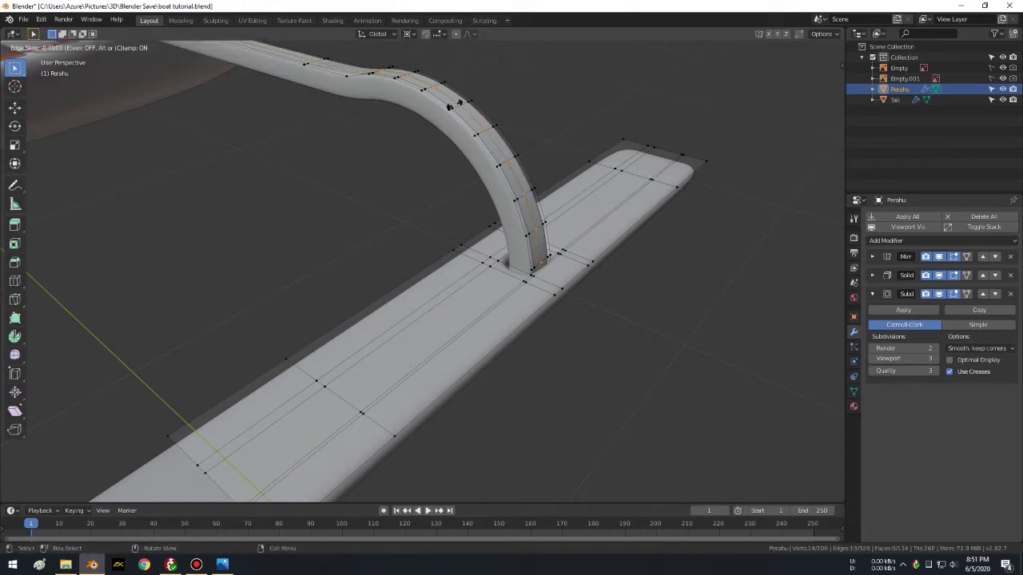
click(454, 105)
Step: Mark the selected boom edges as a seam
mouse_move(514, 141)
middle_down()
mouse_move(566, 146)
mouse_move(580, 191)
mouse_move(447, 229)
mouse_move(679, 313)
middle_up()
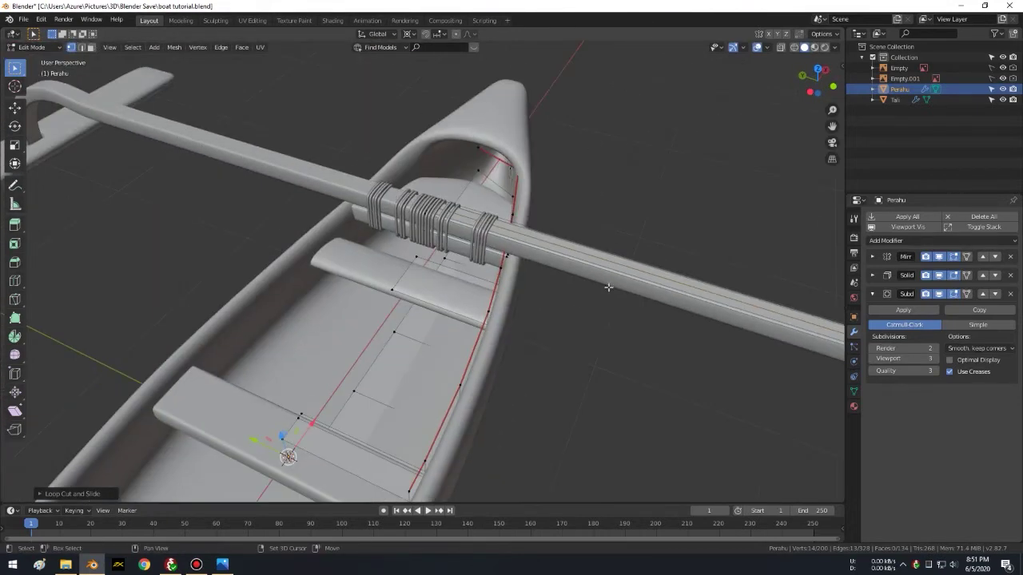
shift+middle_drag(472, 219, 415, 200)
key(ctrl+e)
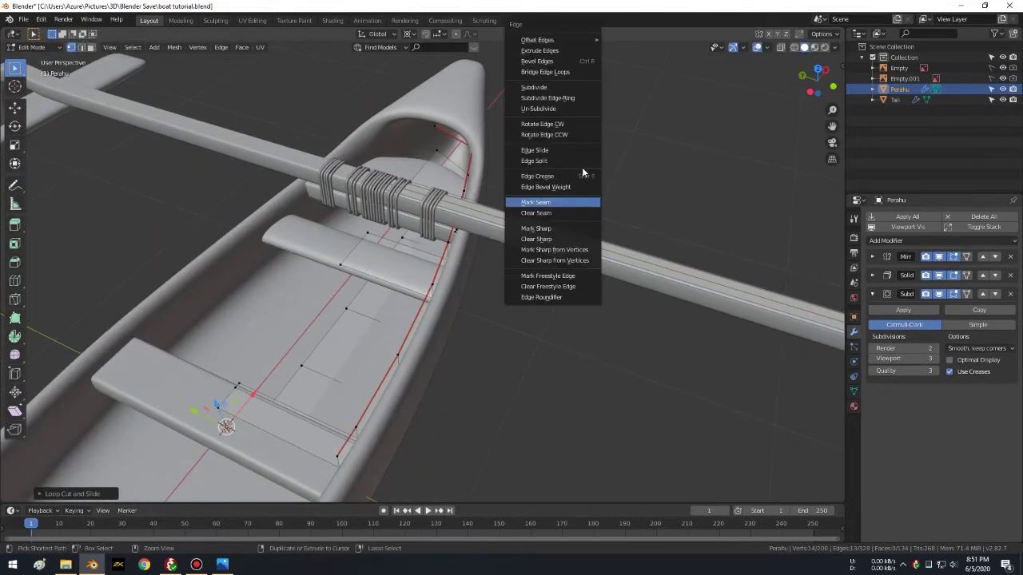
click(551, 202)
scroll(429, 209, up, 1)
scroll(435, 204, up, 2)
scroll(443, 198, up, 2)
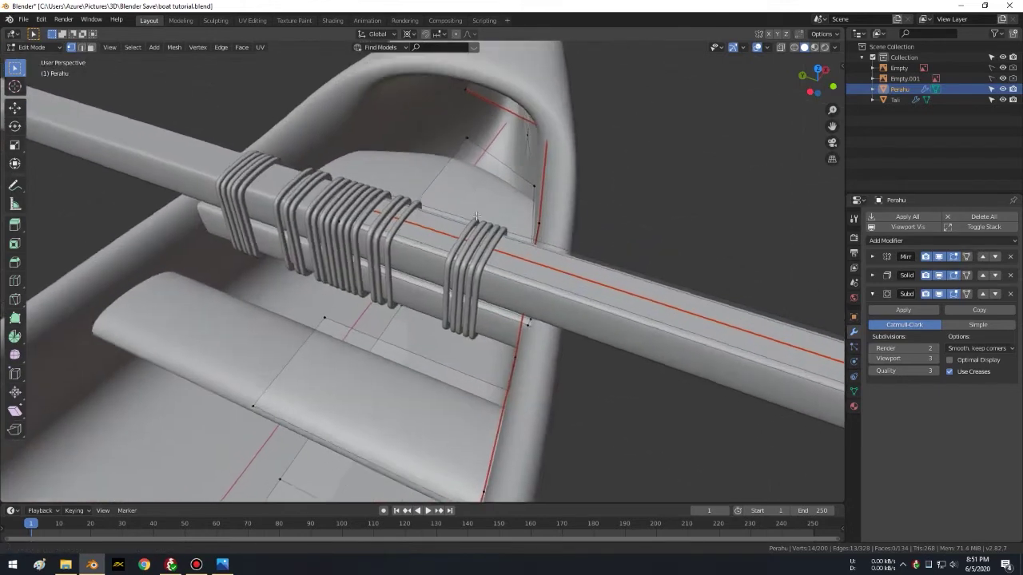
scroll(452, 193, up, 2)
Step: Mark seams on the edge near the bow, the lashing edge and the seat edge
middle_drag(453, 187, 519, 222)
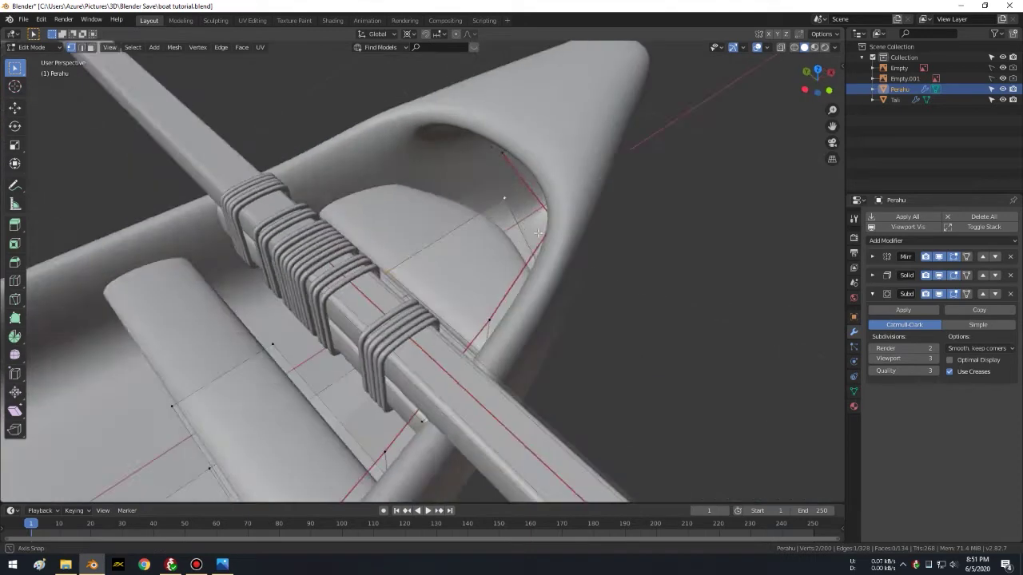
click(527, 226)
key(ctrl+e)
click(527, 228)
alt+middle_click(454, 272)
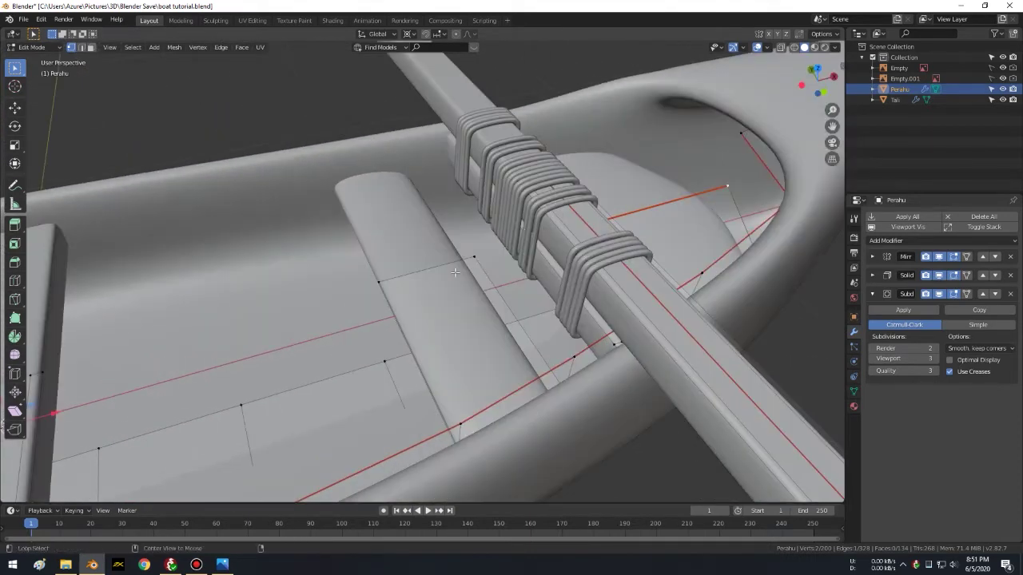
key(ctrl+e)
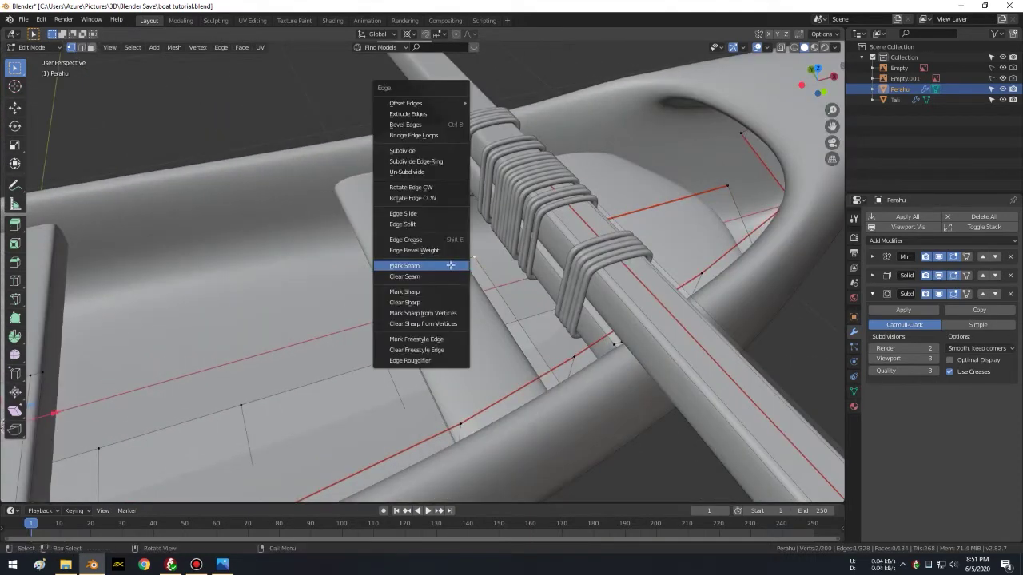
click(451, 264)
middle_drag(451, 264, 562, 200)
alt+middle_click(562, 201)
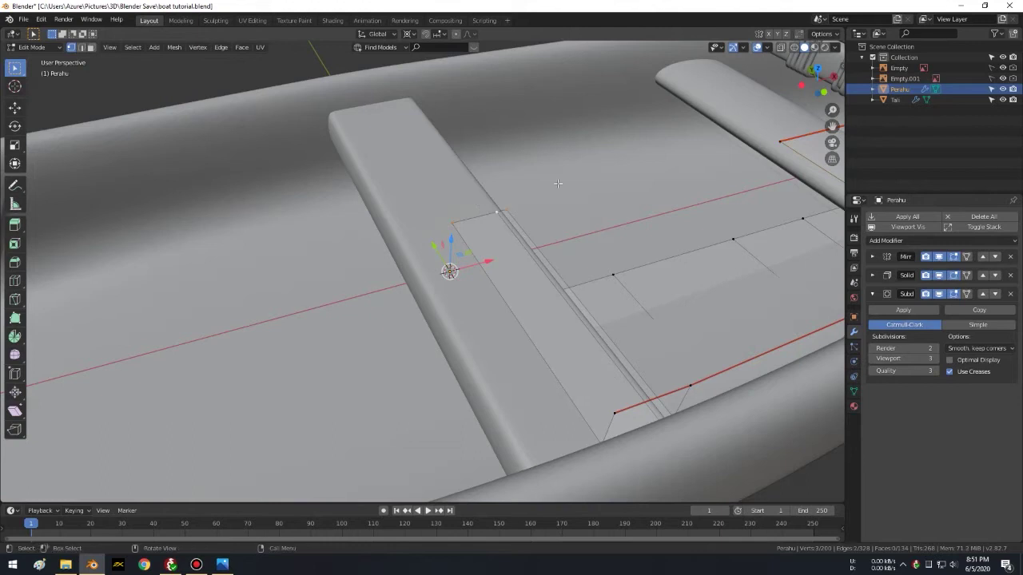
key(ctrl+e)
click(544, 205)
Step: Set the pivot point to 3D Cursor, check the curved strut, and return to Object Mode
scroll(449, 120, down, 5)
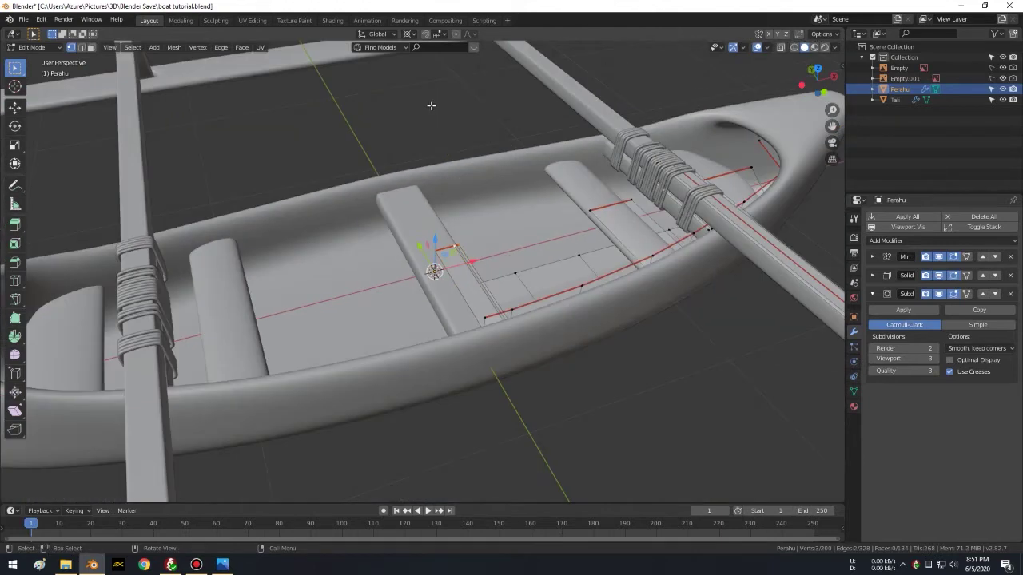
click(413, 34)
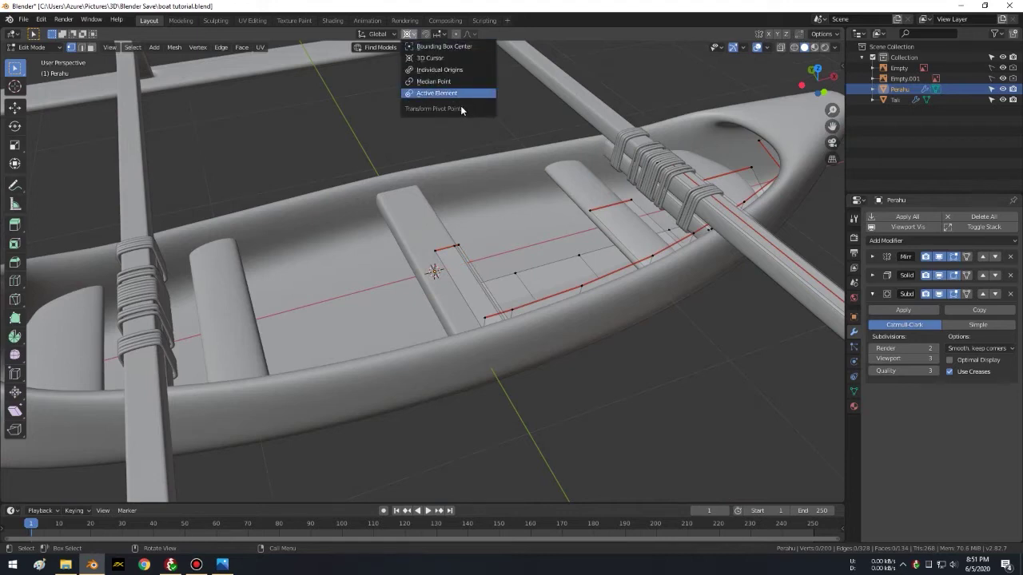
click(435, 57)
scroll(447, 200, down, 4)
middle_drag(479, 239, 514, 256)
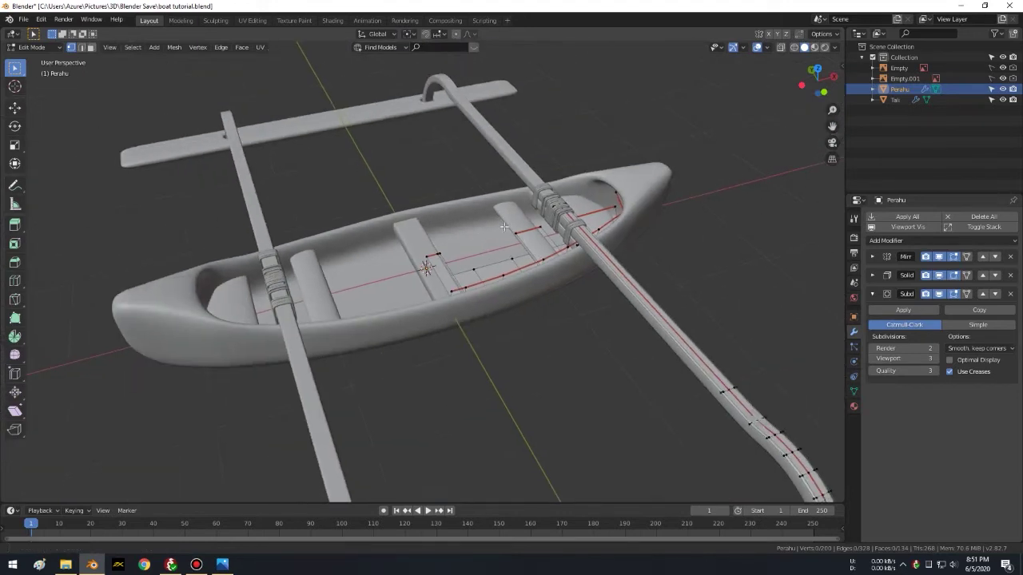
scroll(519, 240, up, 5)
middle_drag(532, 182, 641, 308)
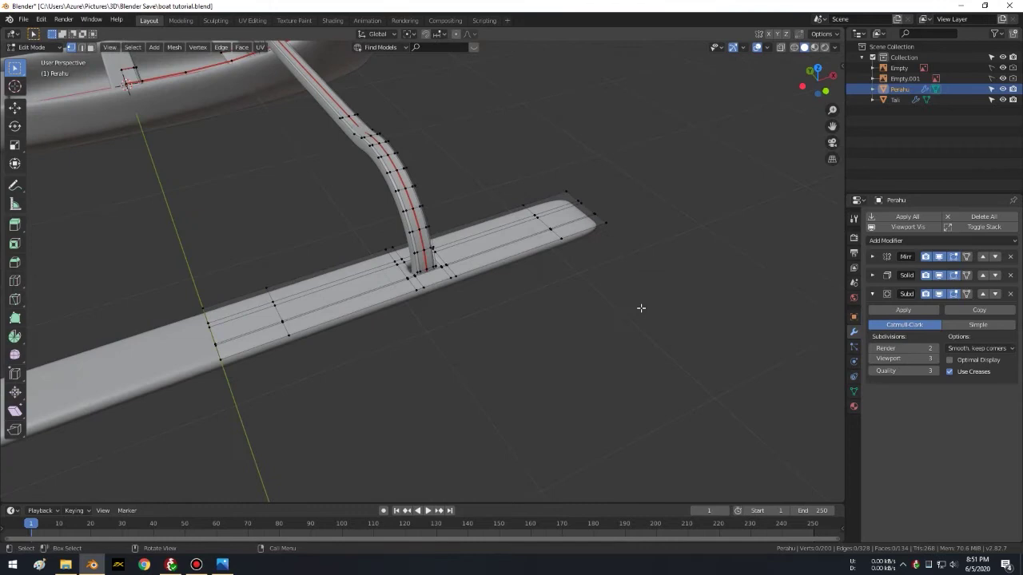
mouse_move(609, 269)
middle_down()
mouse_move(644, 267)
mouse_move(561, 229)
middle_up()
mouse_move(550, 144)
middle_down()
mouse_move(617, 243)
mouse_move(610, 256)
mouse_move(565, 161)
middle_up()
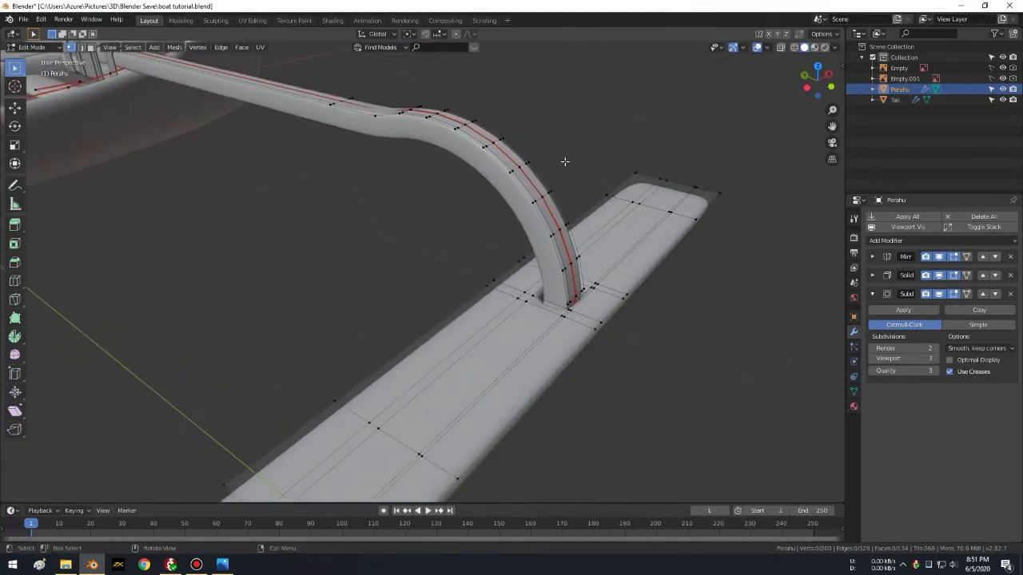
key(Tab)
scroll(566, 168, down, 5)
mouse_move(552, 180)
middle_down()
mouse_move(426, 191)
mouse_move(127, 78)
middle_up()
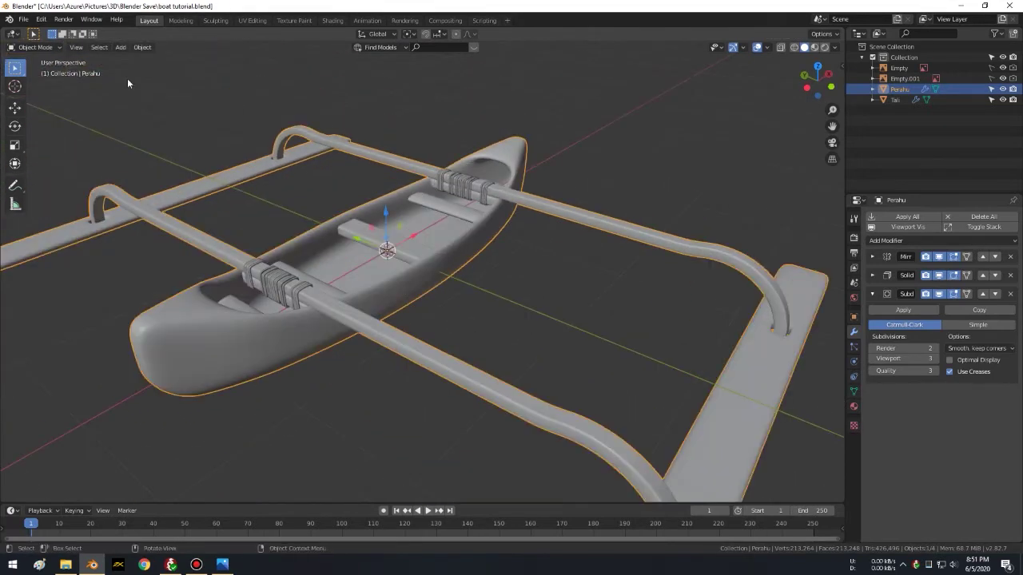
Step: Save the file and select the Perahu canoe
key(ctrl+s)
mouse_move(546, 172)
middle_down()
mouse_move(647, 151)
mouse_move(660, 189)
middle_up()
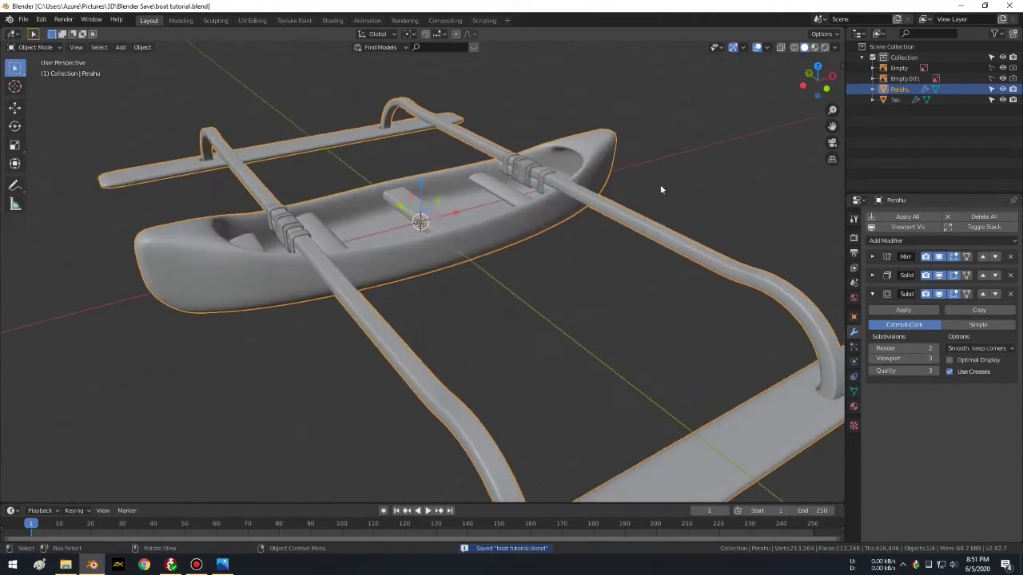
click(549, 175)
click(612, 145)
middle_drag(625, 155, 923, 279)
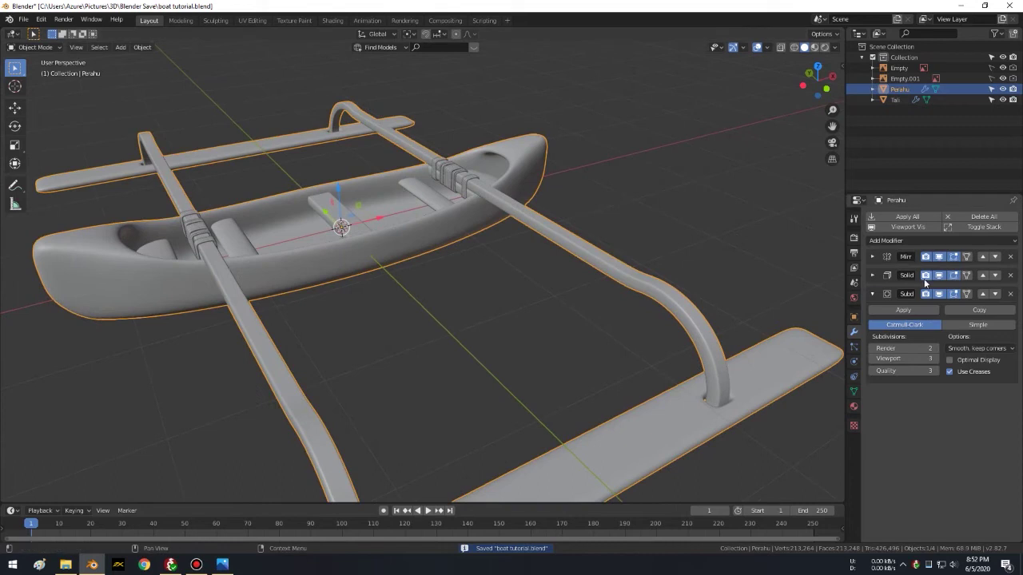
Step: Apply Perahu's Mirror, Solidify and Subdivision modifiers in turn, leaving its stack empty
click(873, 274)
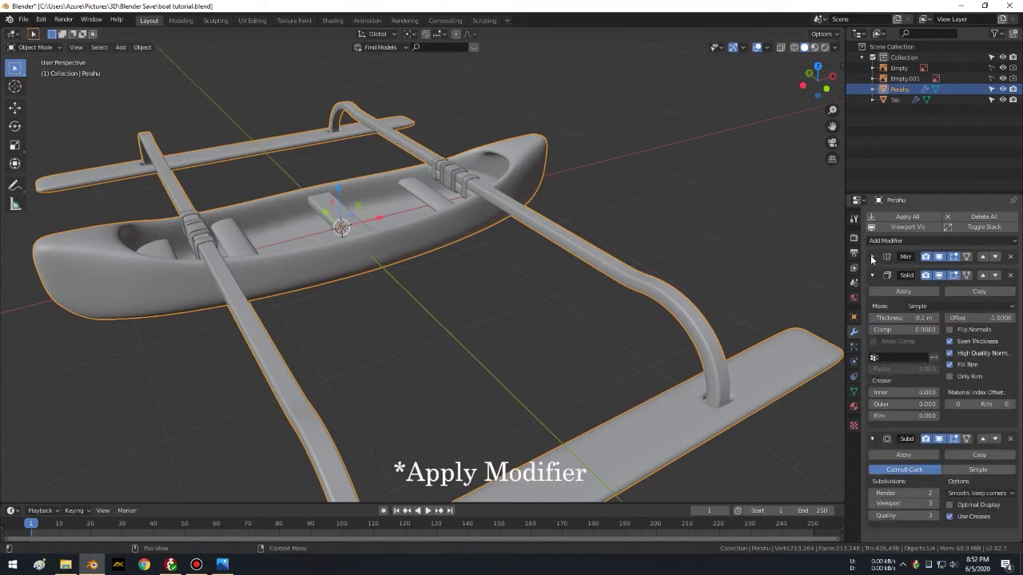
click(871, 257)
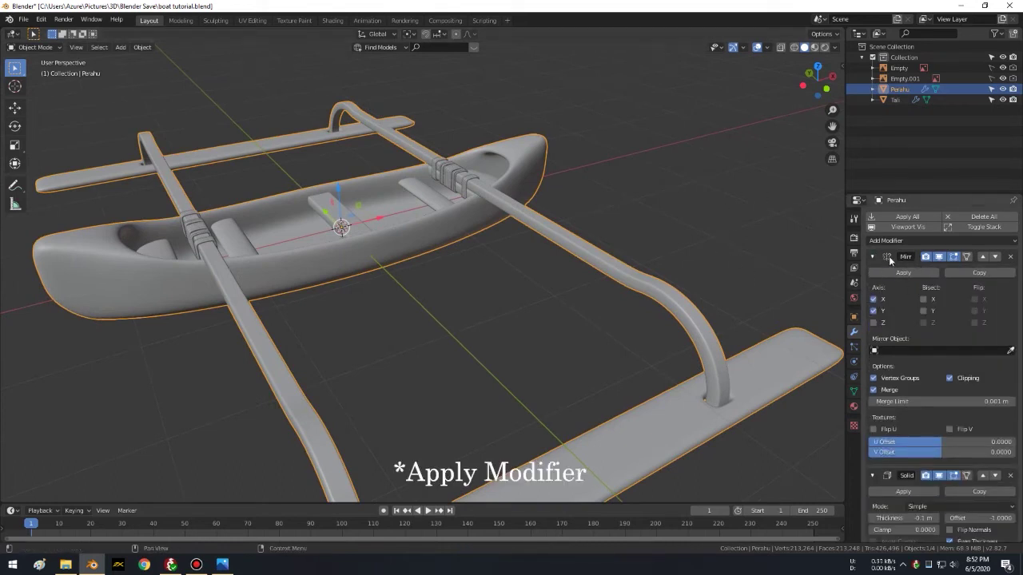
click(871, 258)
click(872, 258)
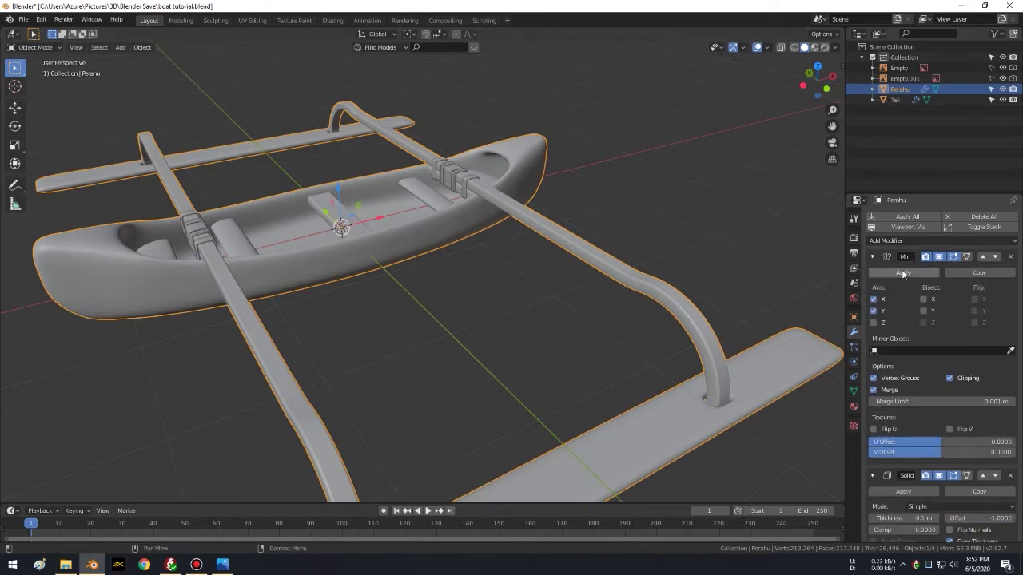
click(903, 272)
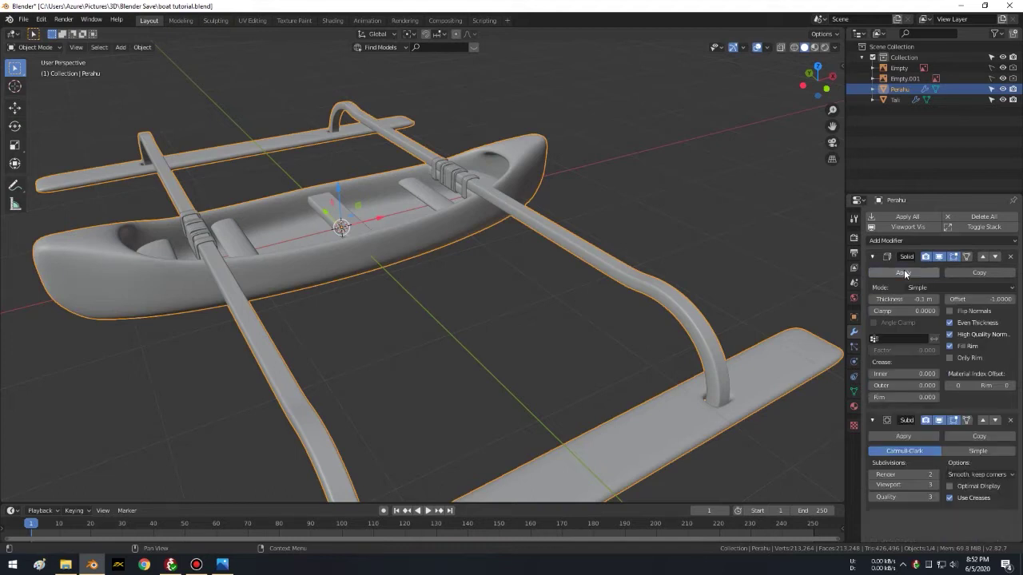
click(903, 273)
click(903, 273)
middle_drag(479, 240, 435, 173)
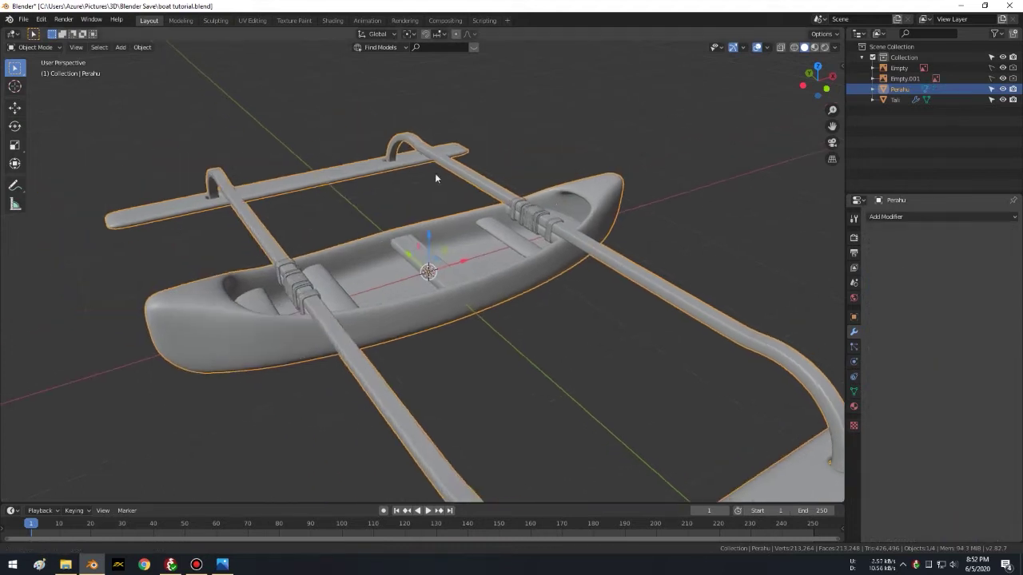
click(543, 226)
Step: Apply Tali's Subdivision modifier, then select Tali plus Perahu and join them with Ctrl+J
middle_drag(544, 226, 480, 184)
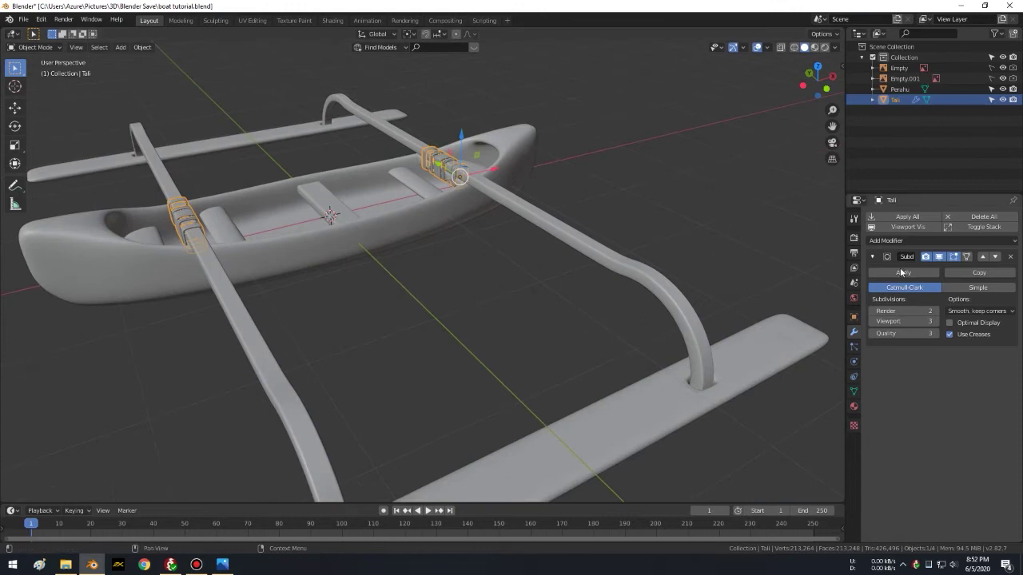
click(902, 272)
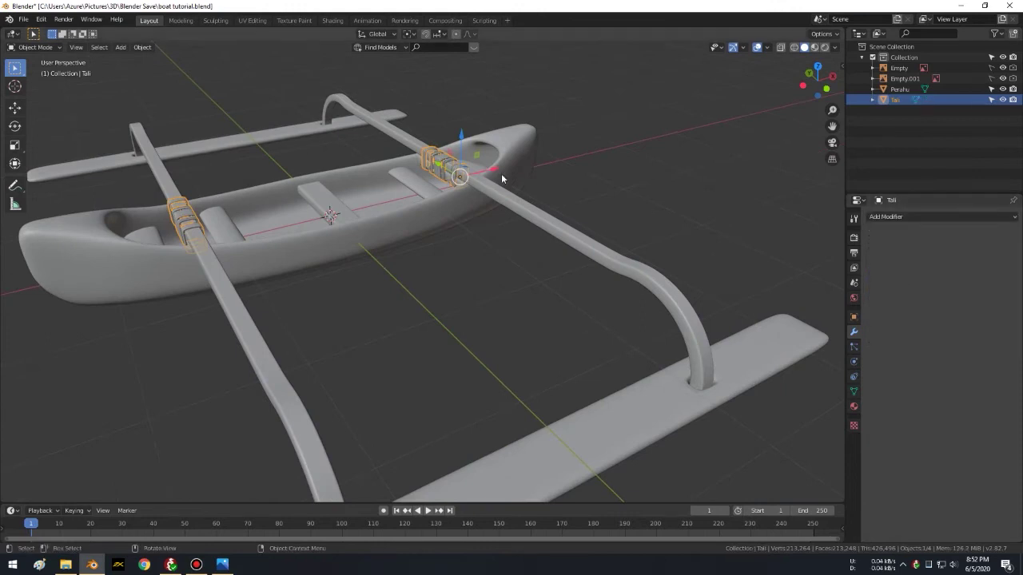
click(800, 133)
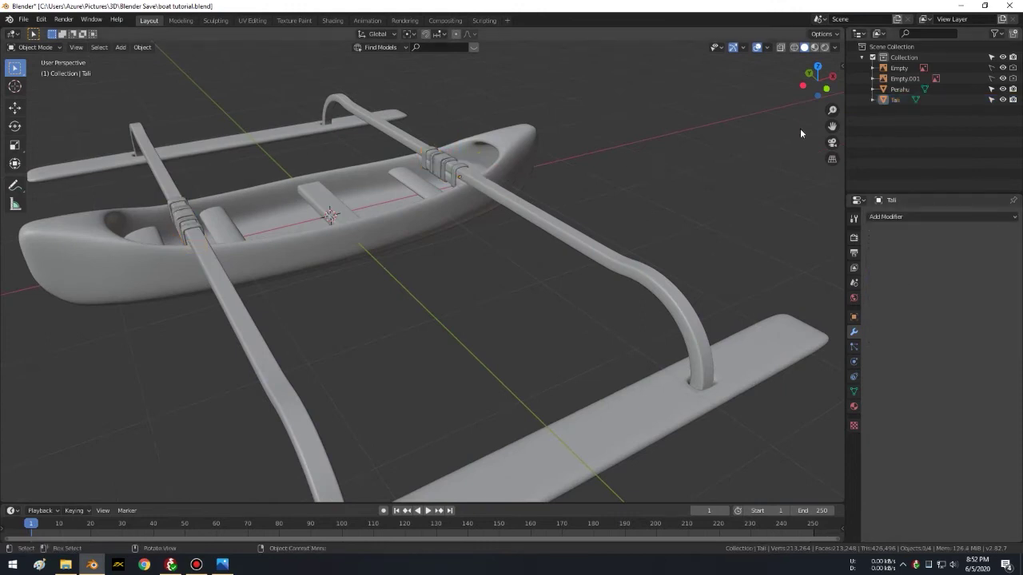
click(444, 168)
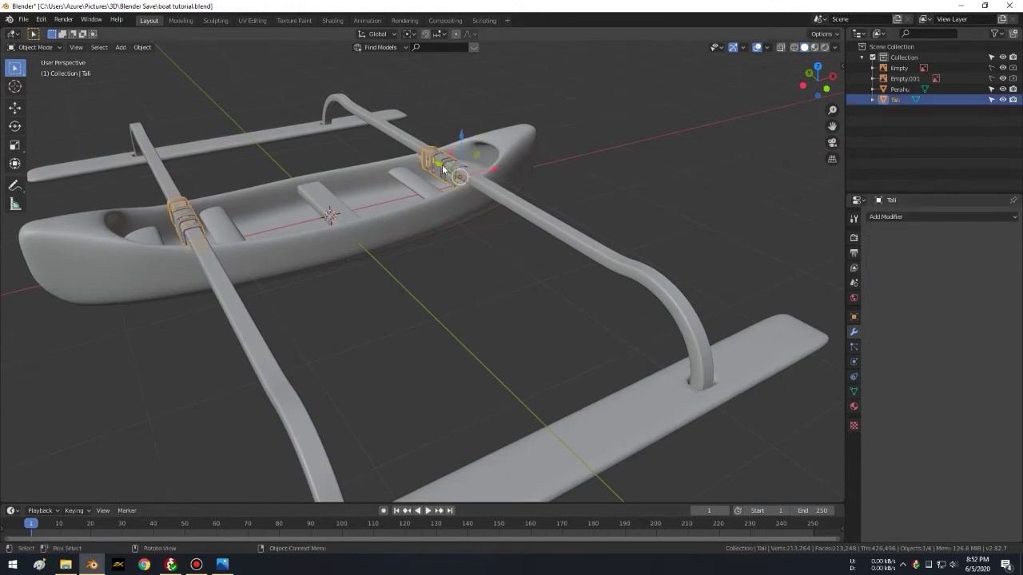
shift+click(528, 151)
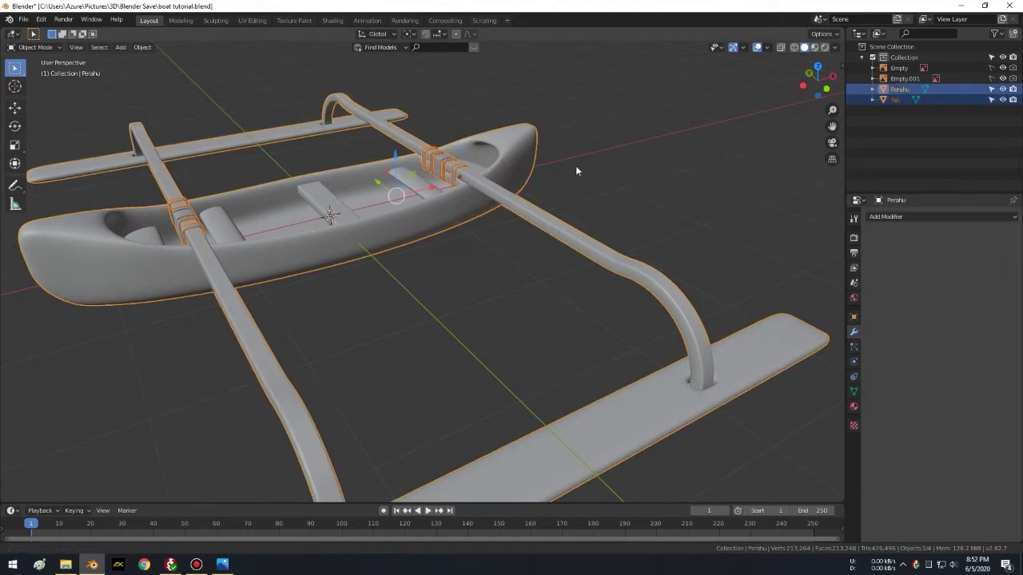
middle_drag(565, 161, 638, 186)
key(ctrl+j)
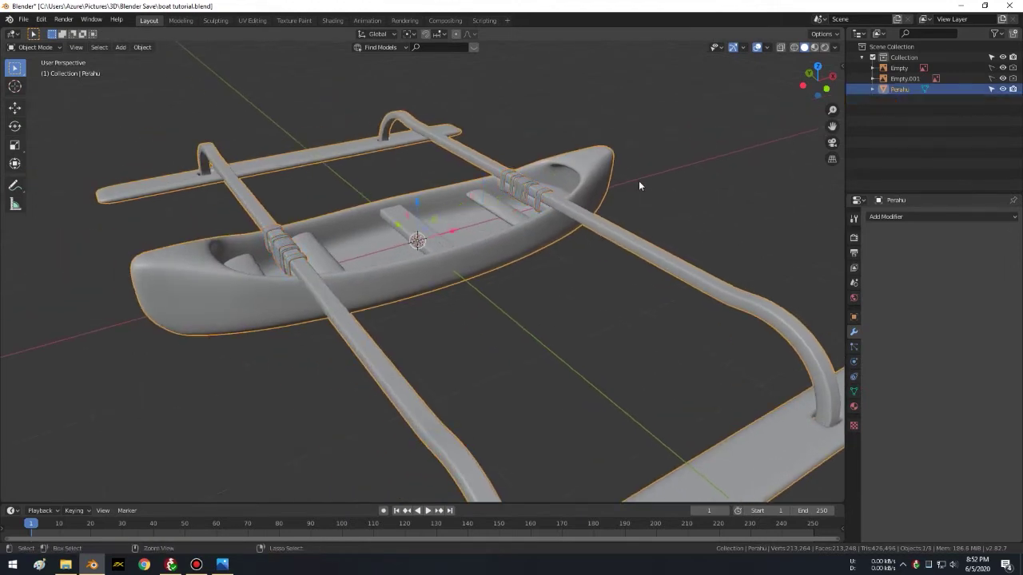
Step: Open the joined Perahu mesh in Edit Mode with edge select, zoomed in on the float
key(Tab)
mouse_move(650, 178)
middle_down()
mouse_move(580, 162)
mouse_move(572, 184)
mouse_move(646, 195)
middle_up()
mouse_move(330, 359)
middle_down()
mouse_move(474, 213)
mouse_move(488, 256)
mouse_move(600, 231)
middle_up()
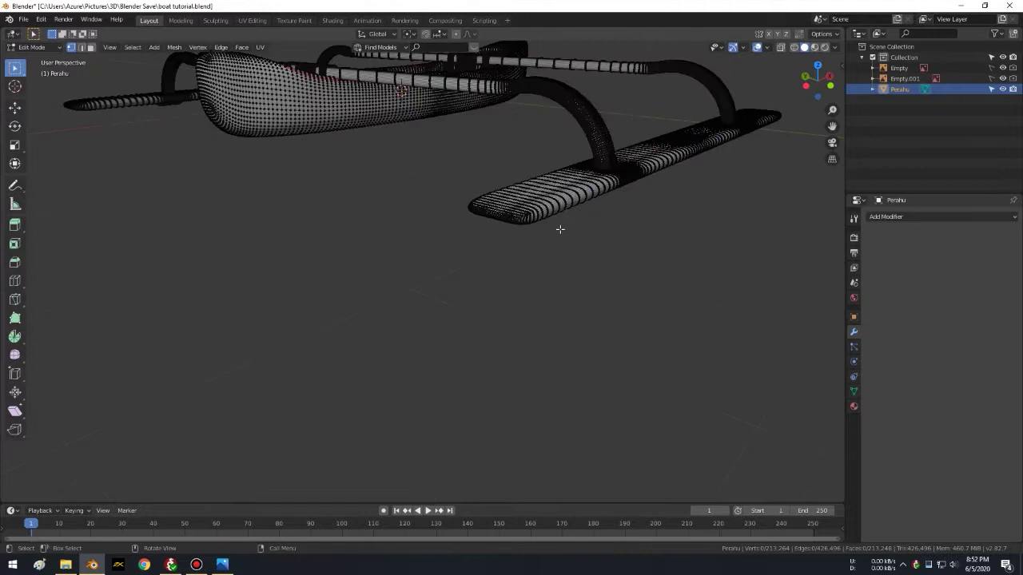
key(Tab)
key(Tab)
key(2)
mouse_move(382, 154)
middle_down()
mouse_move(418, 219)
mouse_move(685, 212)
mouse_move(600, 216)
middle_up()
scroll(684, 213, up, 3)
scroll(440, 240, down, 1)
Step: Select the long edge loop along the outrigger float, checking the reference photo
alt+click(450, 244)
scroll(498, 235, up, 3)
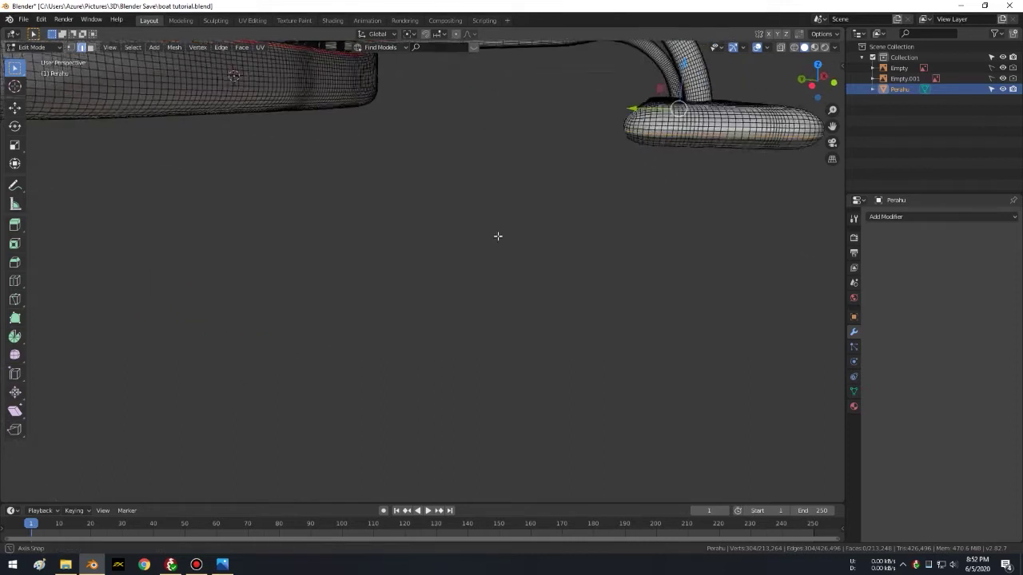
scroll(500, 238, up, 2)
scroll(500, 237, down, 5)
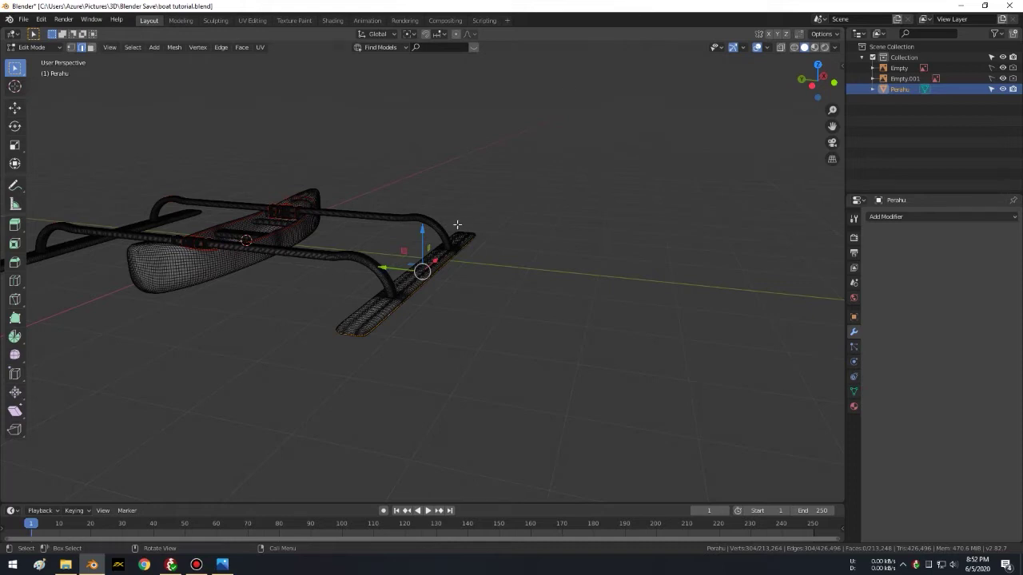
click(510, 262)
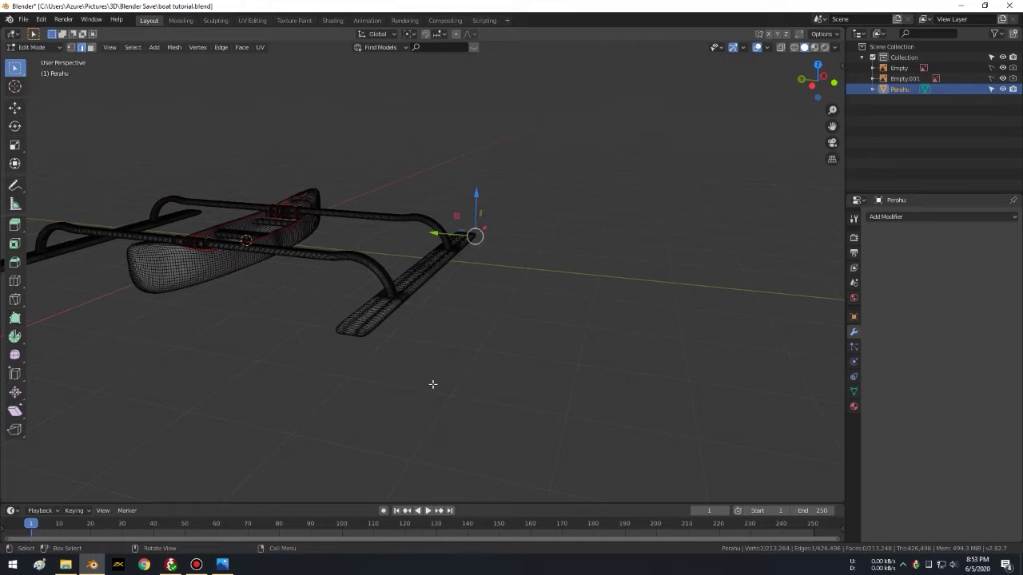
click(222, 564)
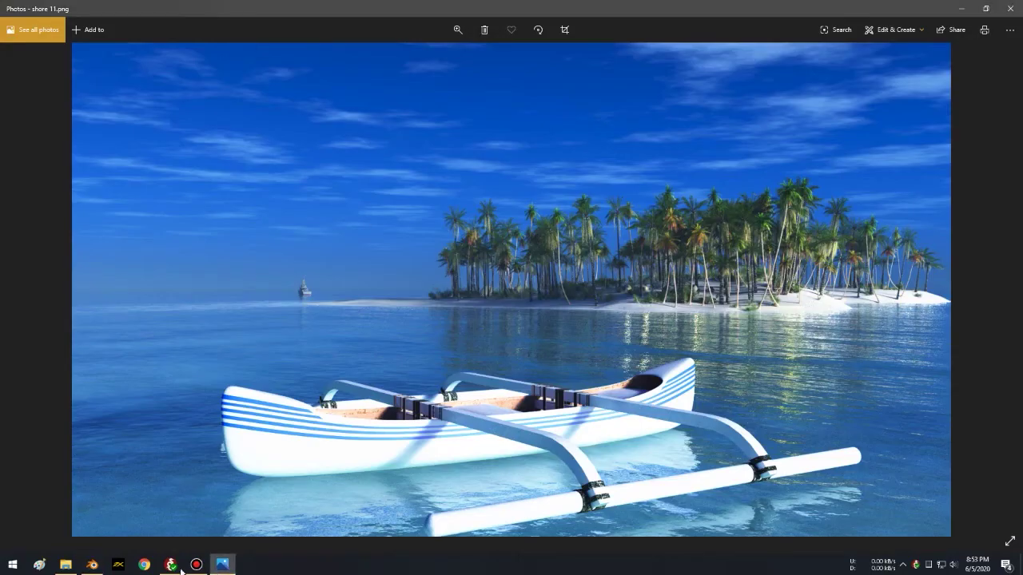
click(92, 564)
mouse_move(515, 299)
middle_down()
mouse_move(477, 306)
mouse_move(490, 281)
middle_up()
scroll(489, 281, up, 5)
alt+click(297, 377)
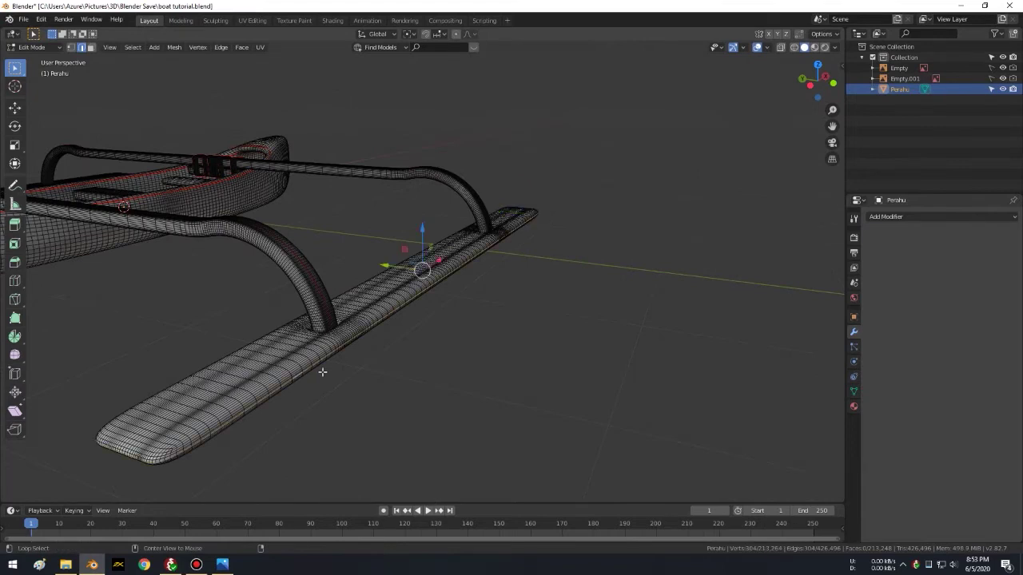
Step: Mark a seam along an edge loop on the side of the outrigger float
key(ctrl+e)
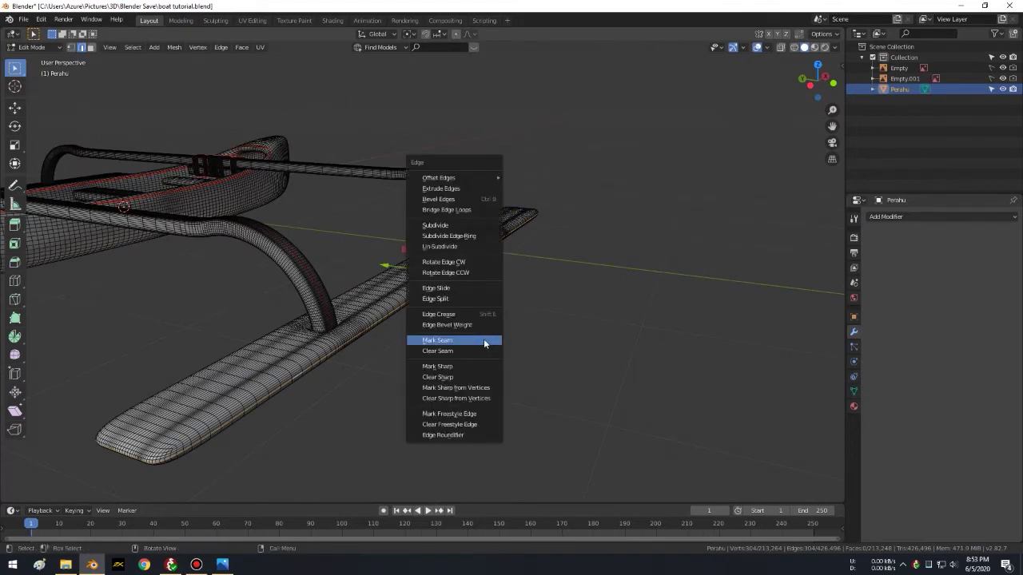
key(alt+a)
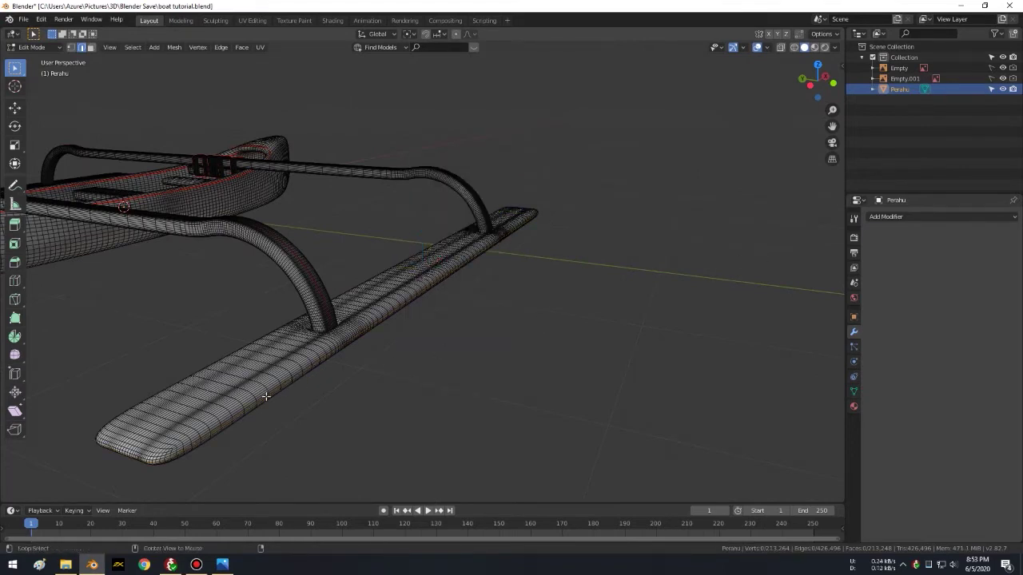
alt+click(265, 400)
middle_drag(443, 371, 495, 349)
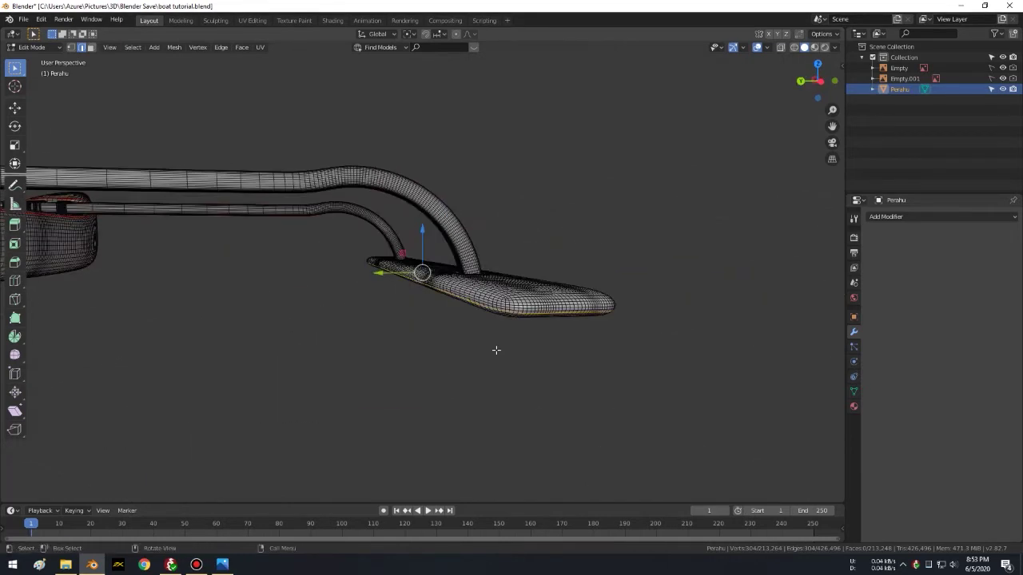
key(ctrl+e)
click(621, 316)
Step: Mark the float's bottom edge loop as a seam
mouse_move(119, 290)
middle_down()
mouse_move(421, 296)
mouse_move(244, 326)
mouse_move(490, 309)
mouse_move(416, 382)
middle_up()
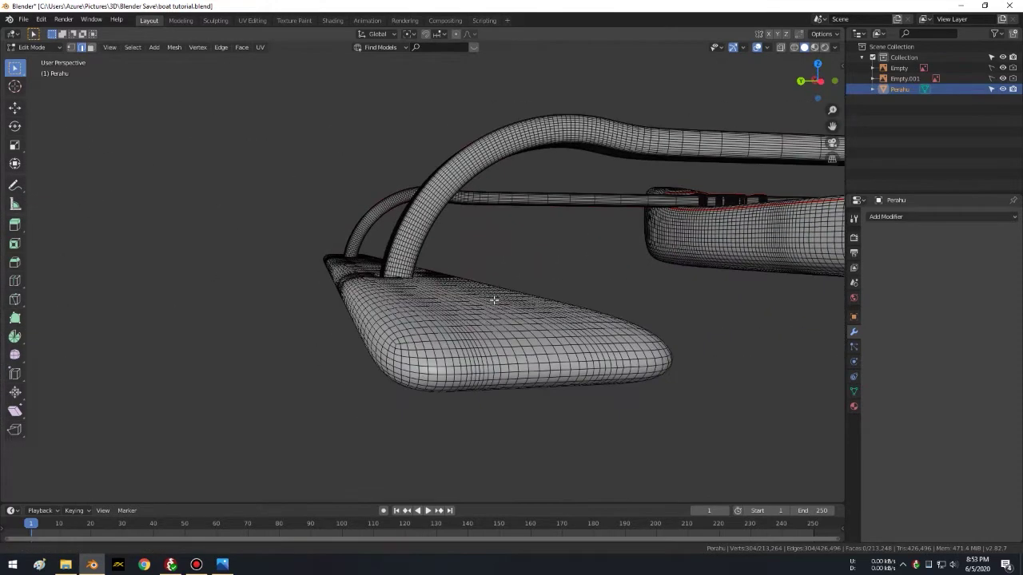
alt+click(416, 382)
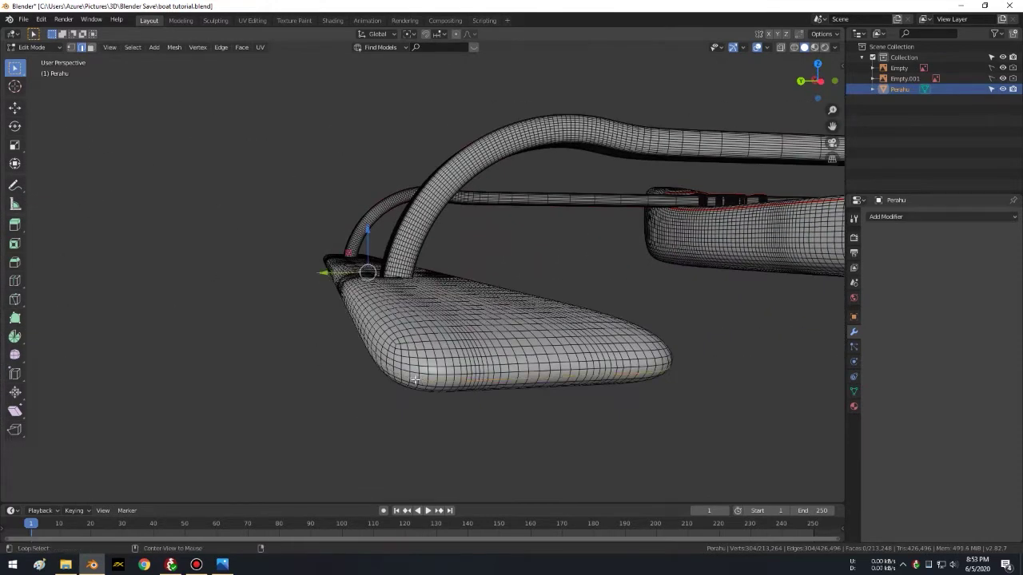
key(ctrl+e)
click(216, 267)
Step: Select the entire mesh and bring up the UV mapping menu
mouse_move(448, 295)
middle_down()
mouse_move(484, 285)
mouse_move(412, 318)
mouse_move(362, 306)
mouse_move(372, 313)
mouse_move(505, 272)
middle_up()
key(a)
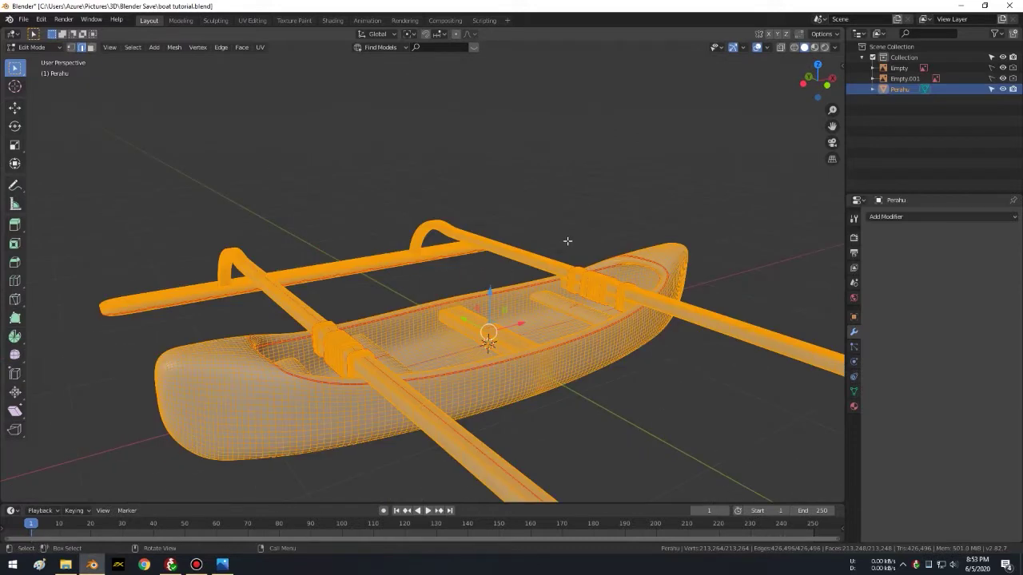
key(u)
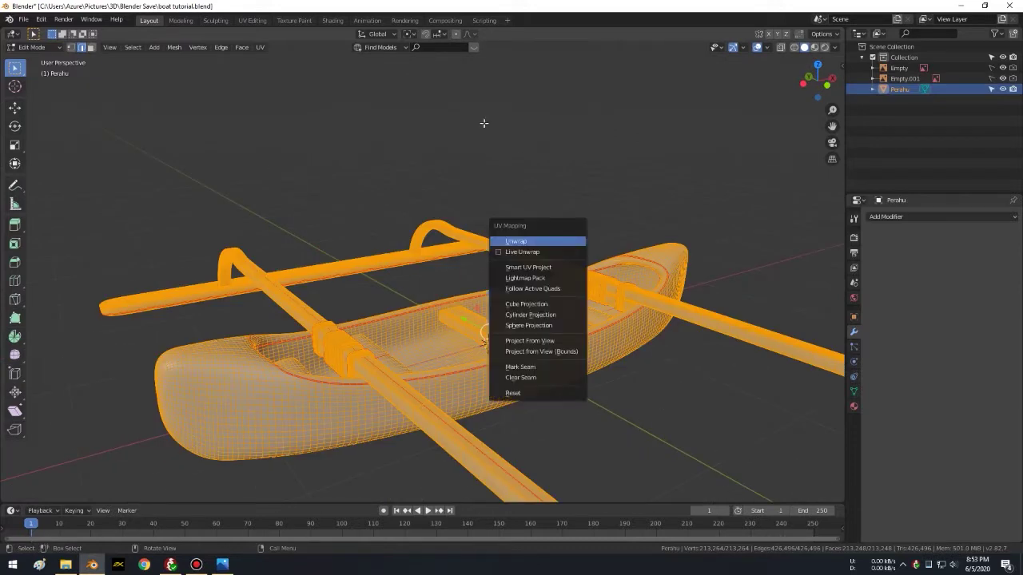
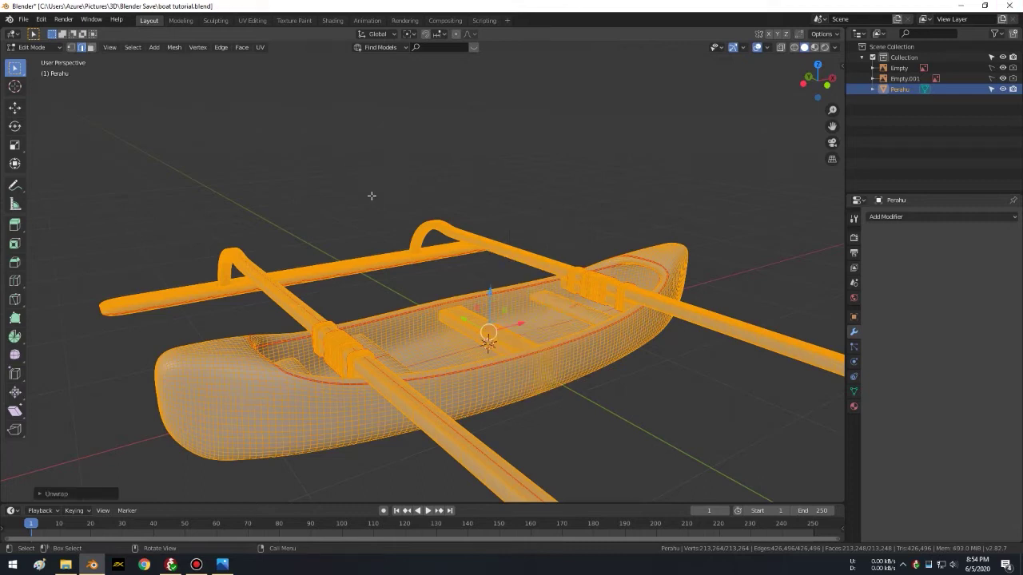
Step: Clear the mesh selection and orbit and zoom to a high front view of the hull rim
mouse_move(358, 167)
middle_down()
mouse_move(416, 184)
mouse_move(463, 173)
mouse_move(447, 192)
mouse_move(485, 169)
mouse_move(584, 183)
mouse_move(435, 167)
middle_up()
click(429, 193)
scroll(435, 167, up, 3)
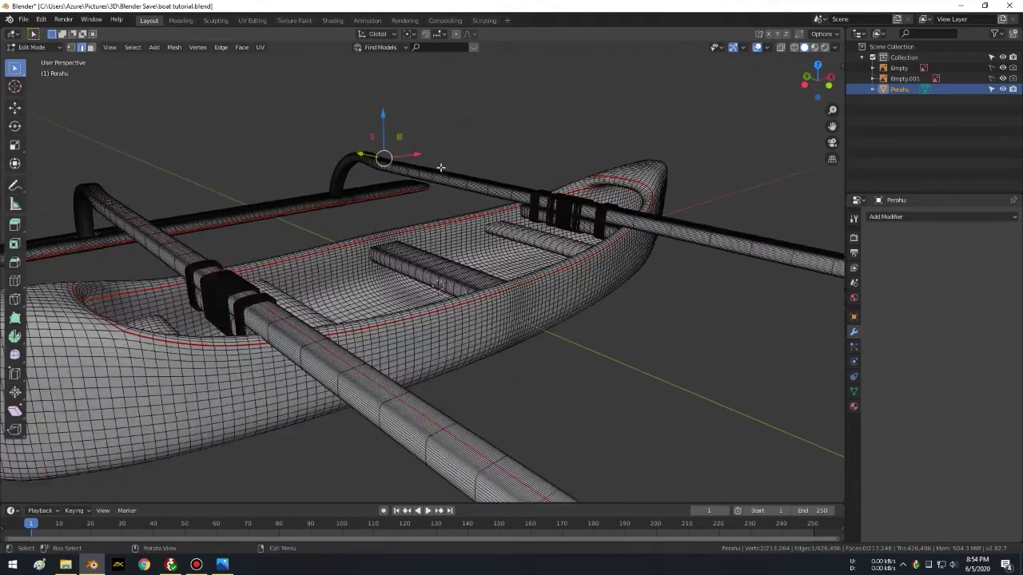
scroll(411, 161, up, 2)
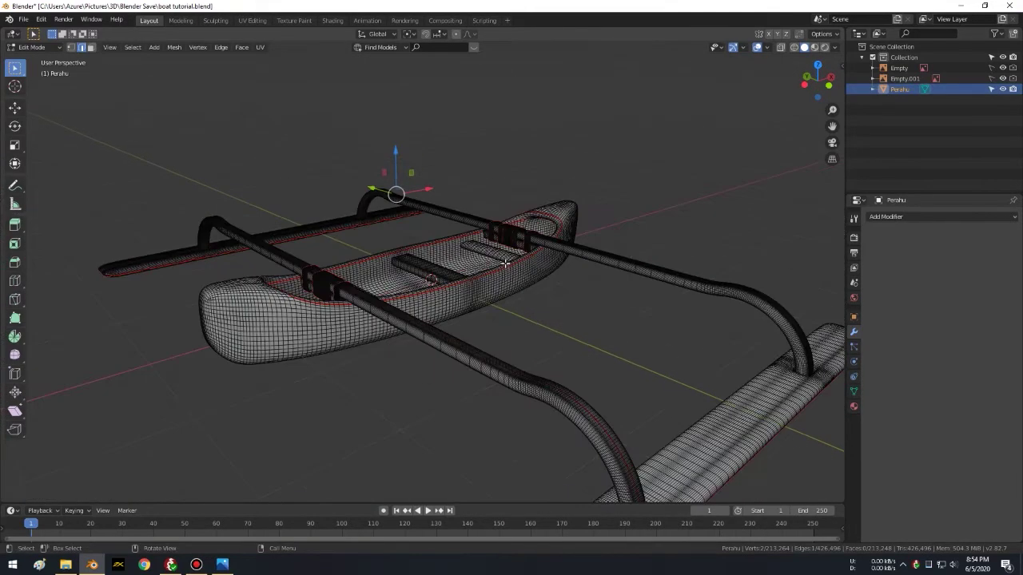
scroll(505, 267, down, 5)
scroll(507, 262, up, 4)
mouse_move(531, 253)
middle_down()
mouse_move(586, 240)
mouse_move(520, 273)
middle_up()
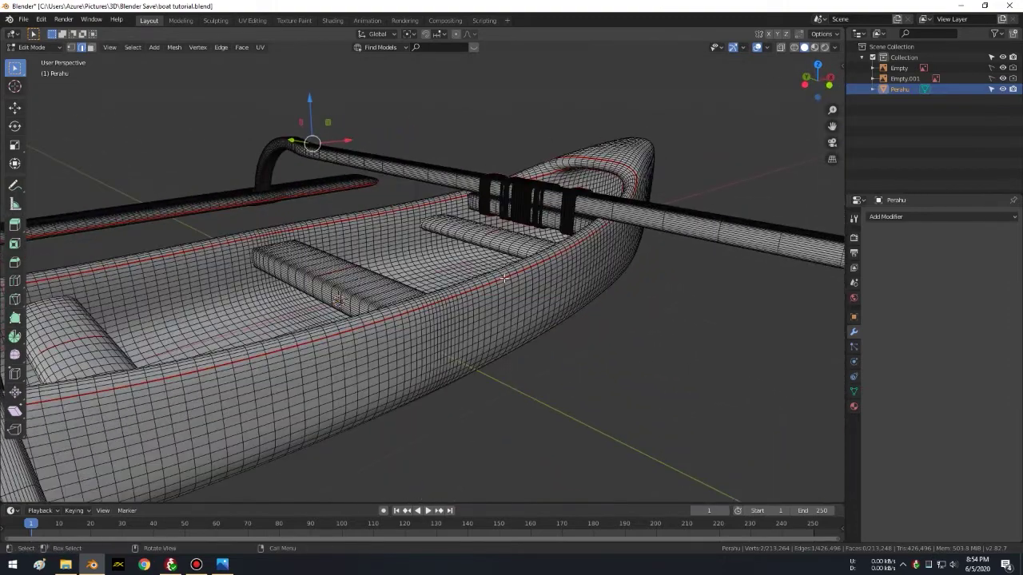
scroll(518, 276, up, 1)
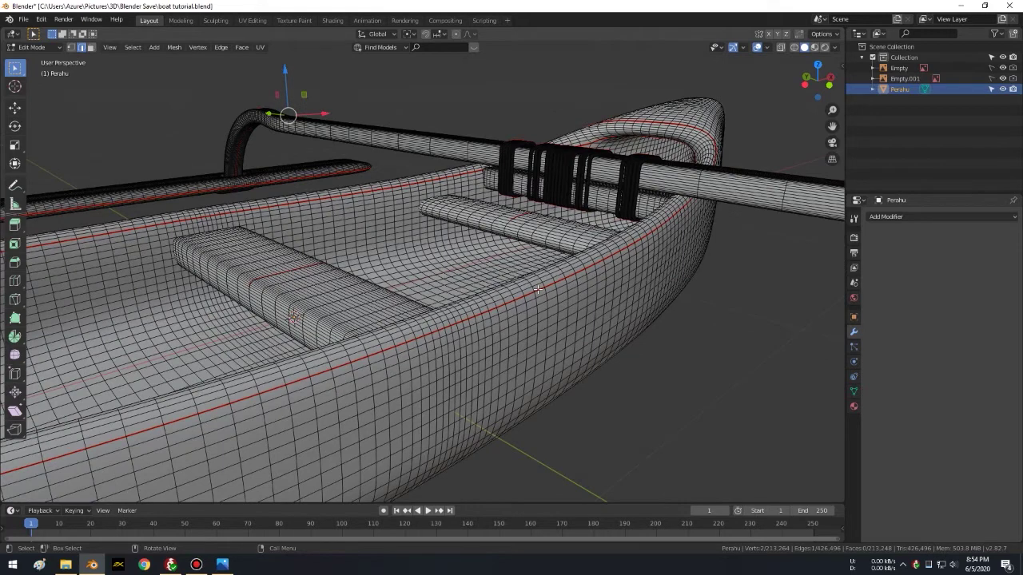
mouse_move(537, 289)
middle_down()
mouse_move(468, 279)
mouse_move(533, 269)
middle_up()
scroll(546, 265, up, 2)
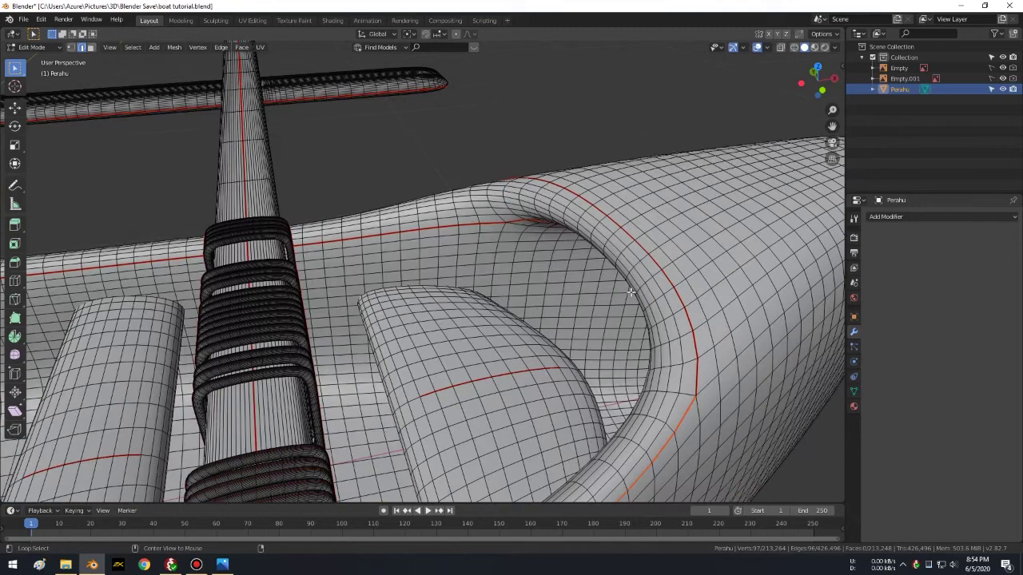
mouse_move(675, 299)
middle_down()
mouse_move(563, 272)
mouse_move(623, 253)
mouse_move(660, 200)
mouse_move(478, 225)
middle_up()
alt+middle_click(479, 226)
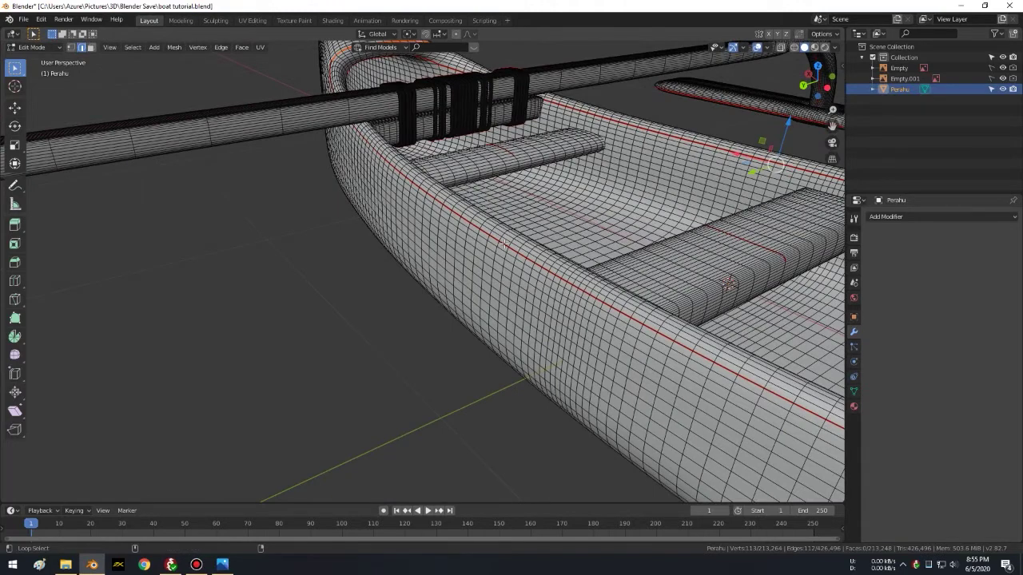
scroll(504, 242, down, 5)
mouse_move(537, 238)
middle_down()
mouse_move(625, 283)
mouse_move(554, 210)
mouse_move(479, 223)
mouse_move(584, 295)
middle_up()
scroll(480, 223, up, 3)
scroll(444, 219, up, 3)
scroll(444, 218, up, 3)
scroll(583, 296, up, 1)
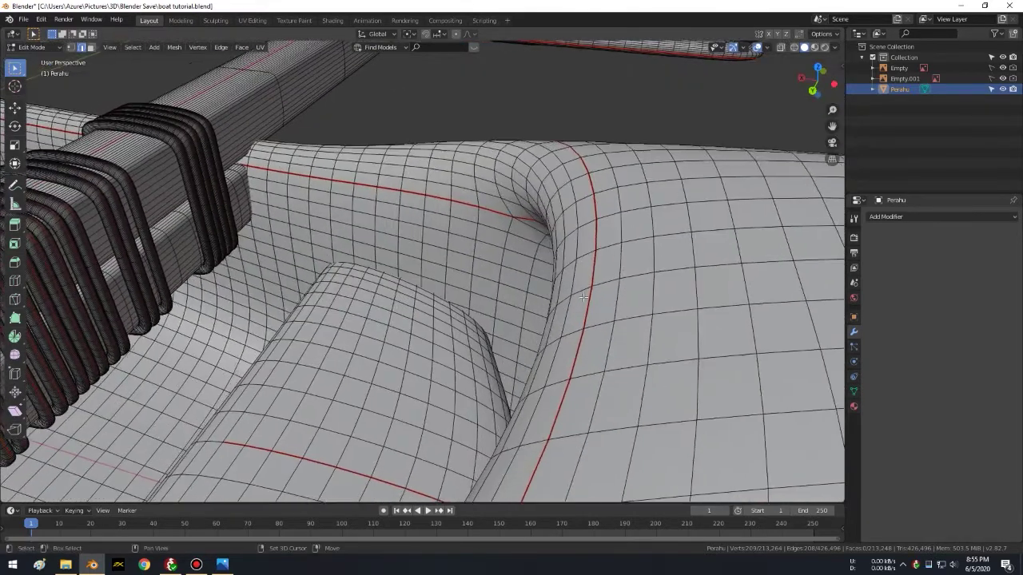
Step: Select the red seam loop along the hull rim and bring up the Edge menu
alt+click(589, 302)
scroll(589, 301, down, 4)
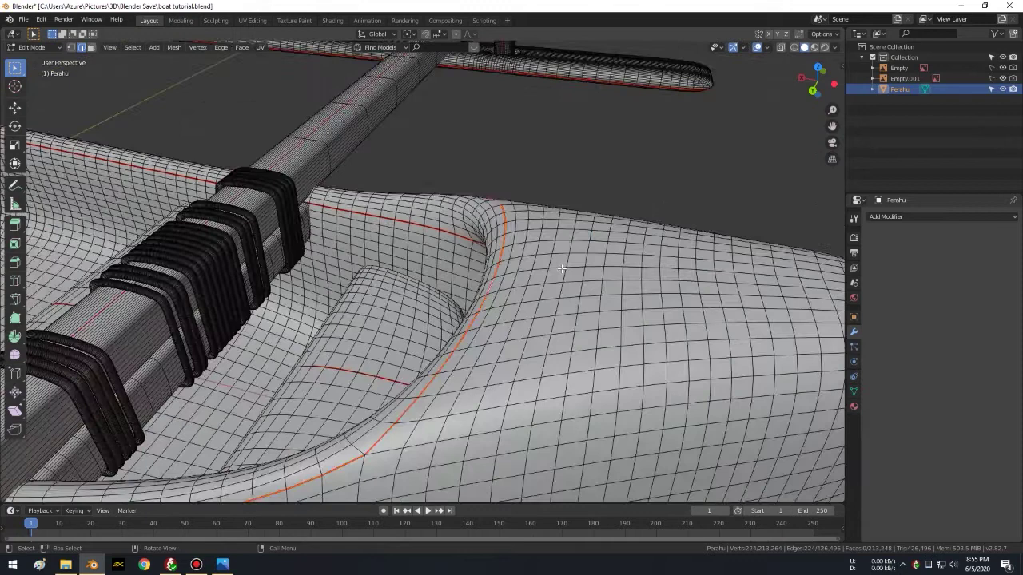
scroll(551, 280, down, 5)
key(ctrl+e)
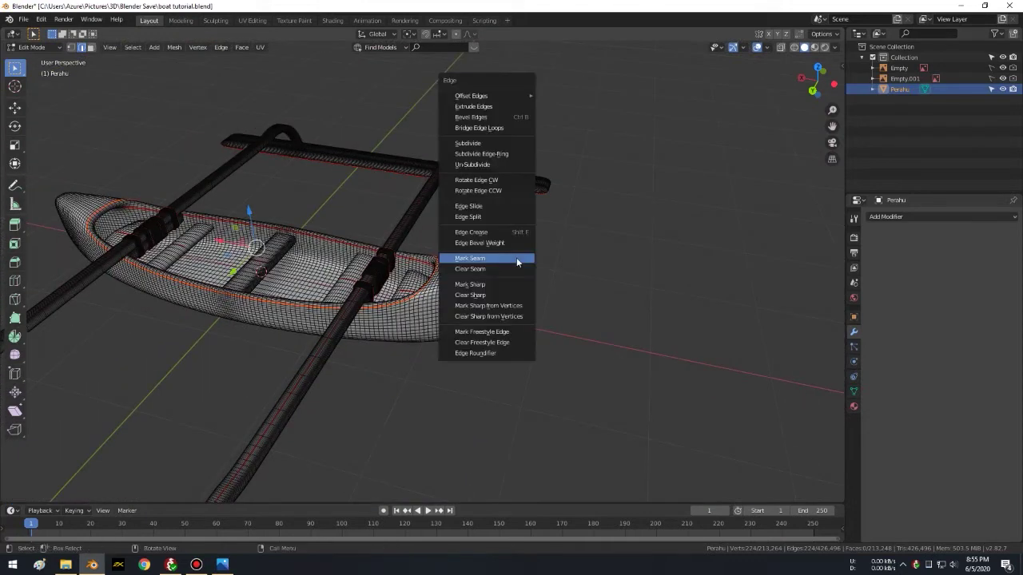
Step: Clear the seam from the selected rim loop
click(506, 268)
mouse_move(548, 247)
middle_down()
mouse_move(557, 232)
mouse_move(647, 235)
mouse_move(485, 254)
mouse_move(497, 225)
mouse_move(480, 293)
mouse_move(393, 235)
mouse_move(525, 231)
mouse_move(466, 253)
mouse_move(410, 327)
mouse_move(446, 249)
middle_up()
scroll(492, 242, up, 3)
scroll(479, 293, down, 3)
scroll(410, 327, up, 2)
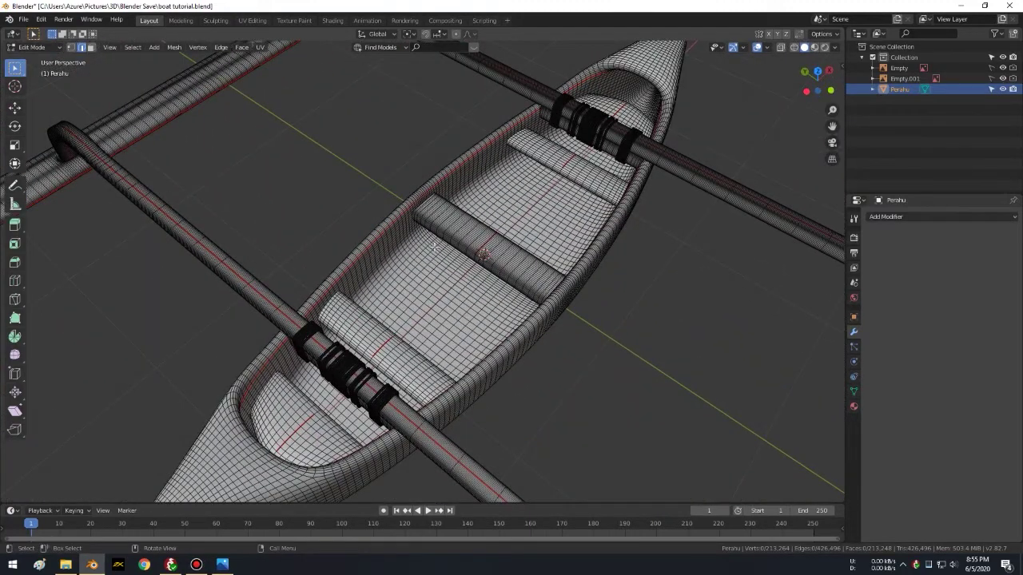
scroll(434, 247, up, 2)
scroll(433, 247, up, 2)
scroll(433, 247, up, 2)
scroll(434, 247, up, 2)
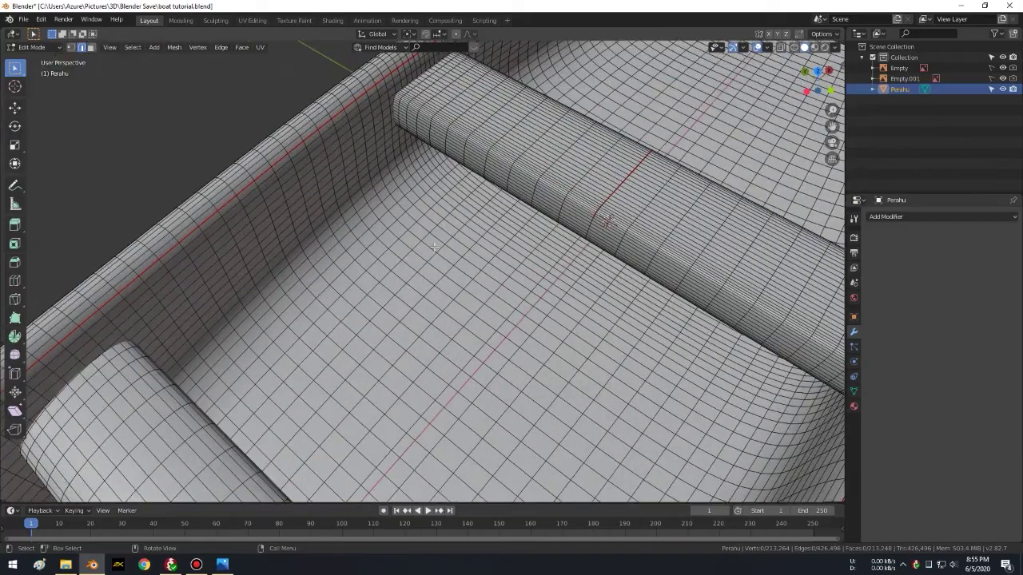
Step: Orbit and zoom to look lengthwise and down into the hull interior and seats
mouse_move(434, 246)
middle_down()
mouse_move(471, 232)
mouse_move(507, 171)
mouse_move(583, 207)
middle_up()
scroll(583, 207, up, 1)
scroll(589, 196, up, 1)
scroll(596, 184, up, 1)
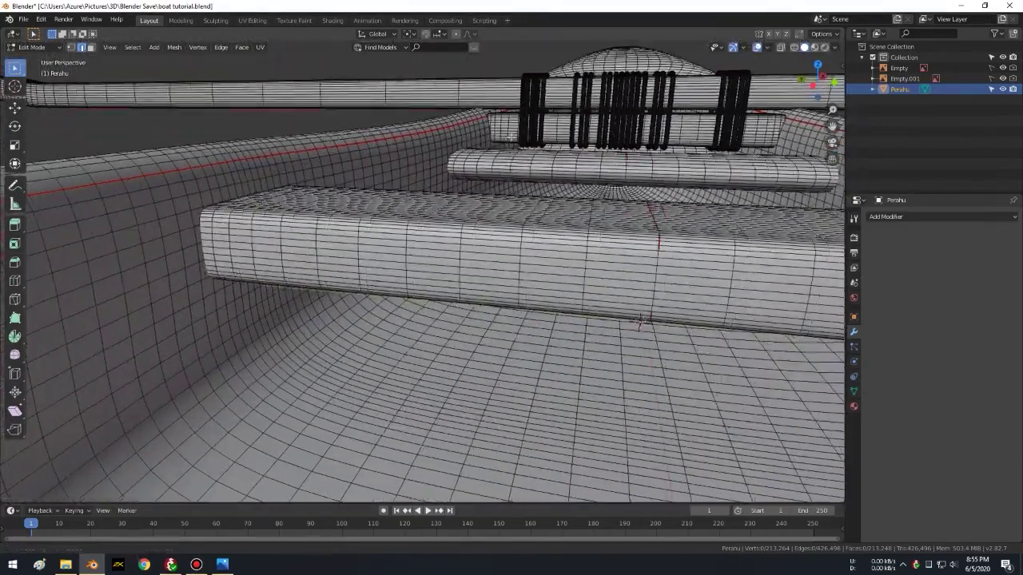
scroll(604, 173, up, 1)
mouse_move(604, 173)
middle_down()
mouse_move(631, 192)
mouse_move(373, 229)
middle_up()
scroll(630, 192, down, 3)
scroll(495, 224, up, 1)
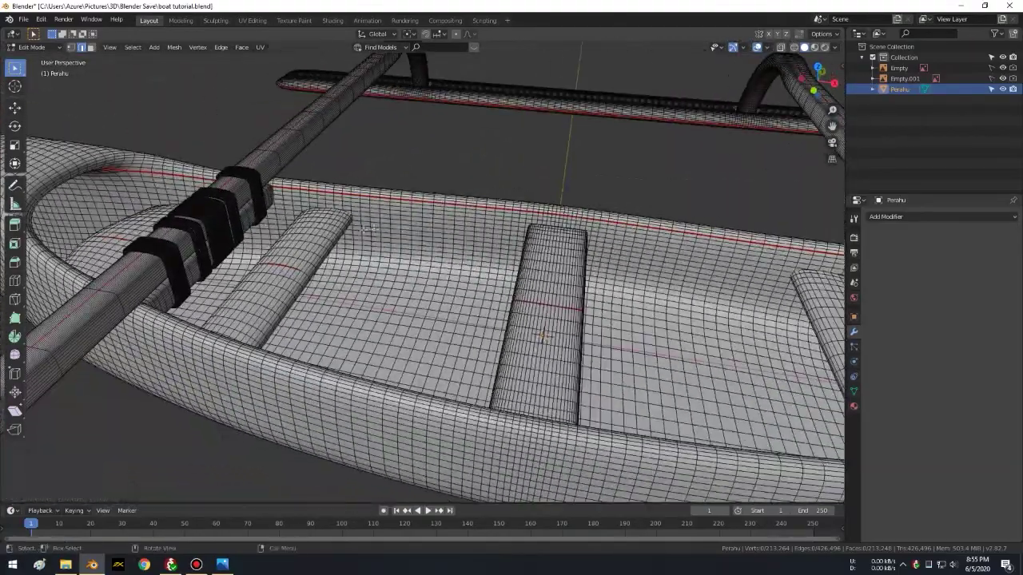
Step: Make a first attempt at linked-selecting the seat planks, then clear the selection after catching the hull
key(l)
key(l)
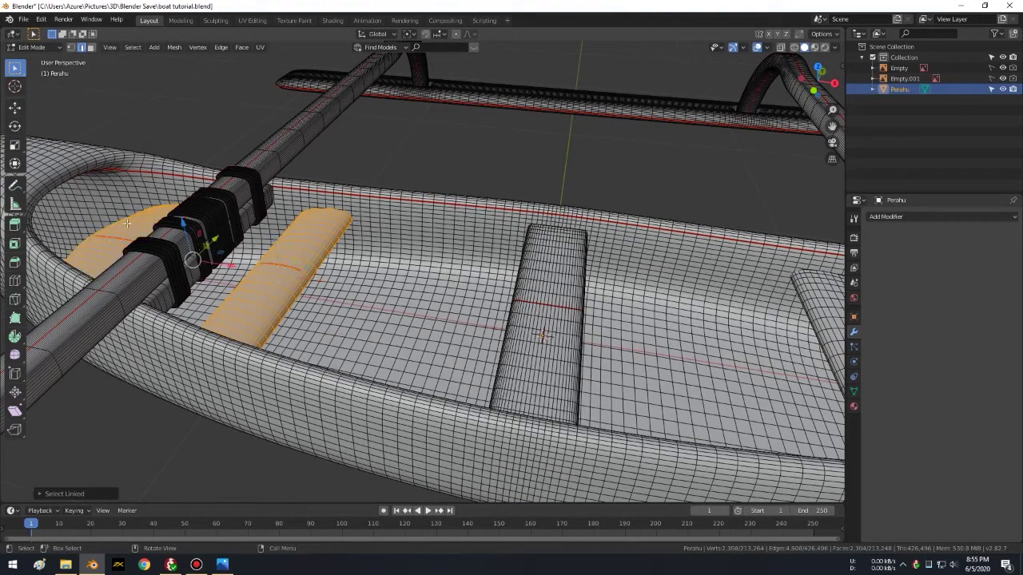
key(l)
click(569, 114)
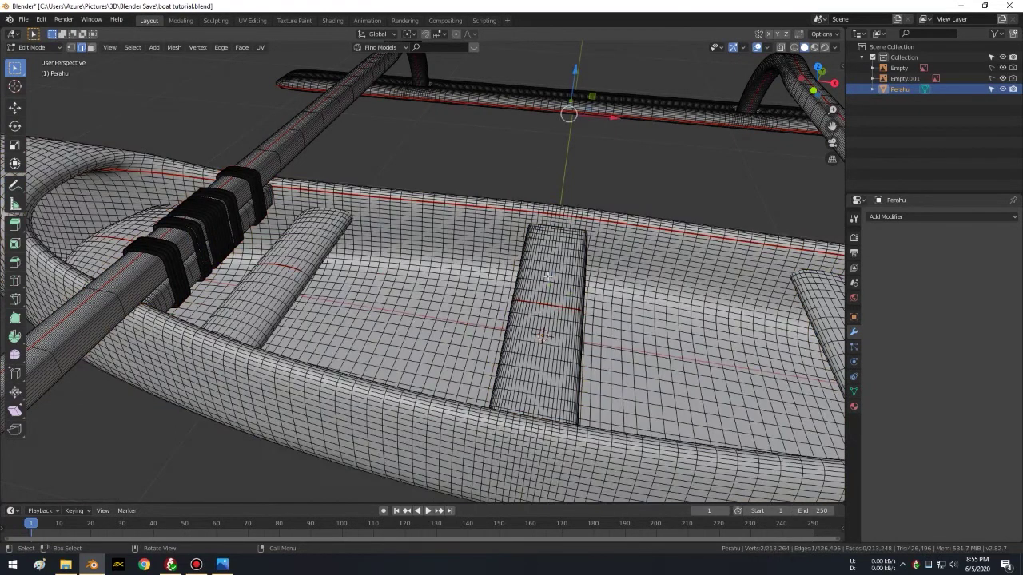
click(686, 137)
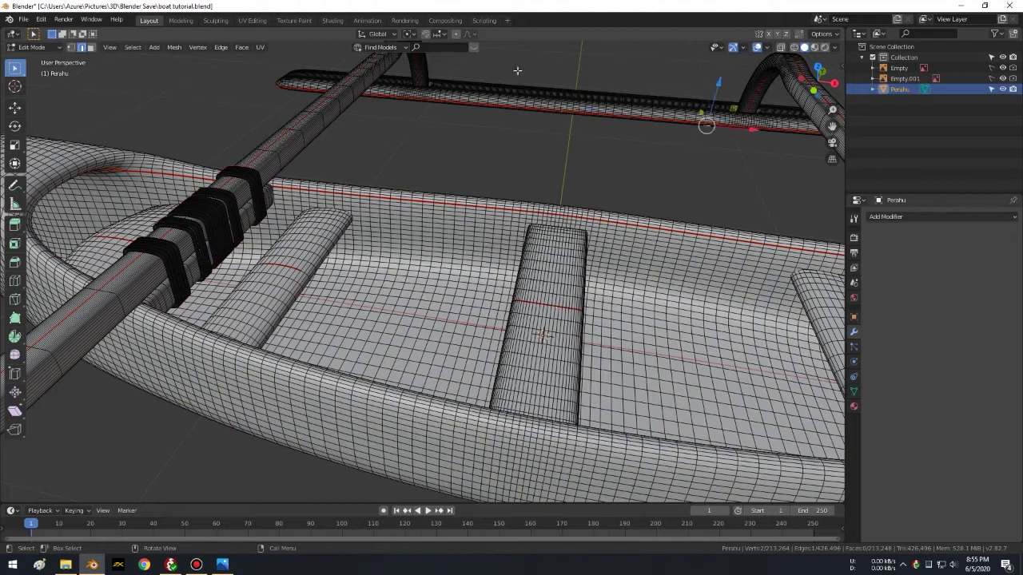
click(234, 81)
Step: Linked-select the right, left and back seat planks, the oar clip rings and the rear seat
key(l)
key(l)
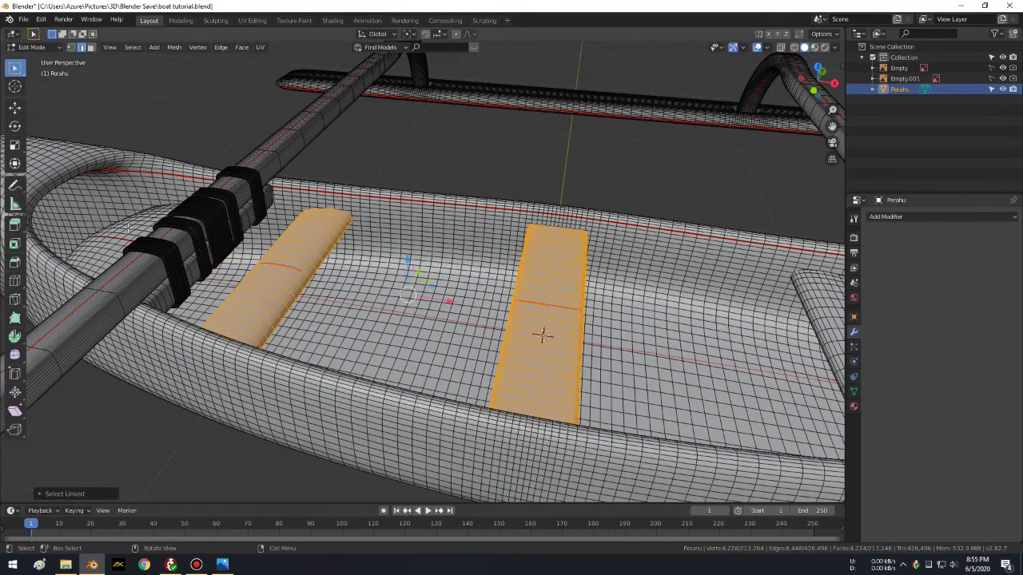
mouse_move(267, 209)
middle_down()
mouse_move(407, 250)
mouse_move(452, 207)
middle_up()
key(l)
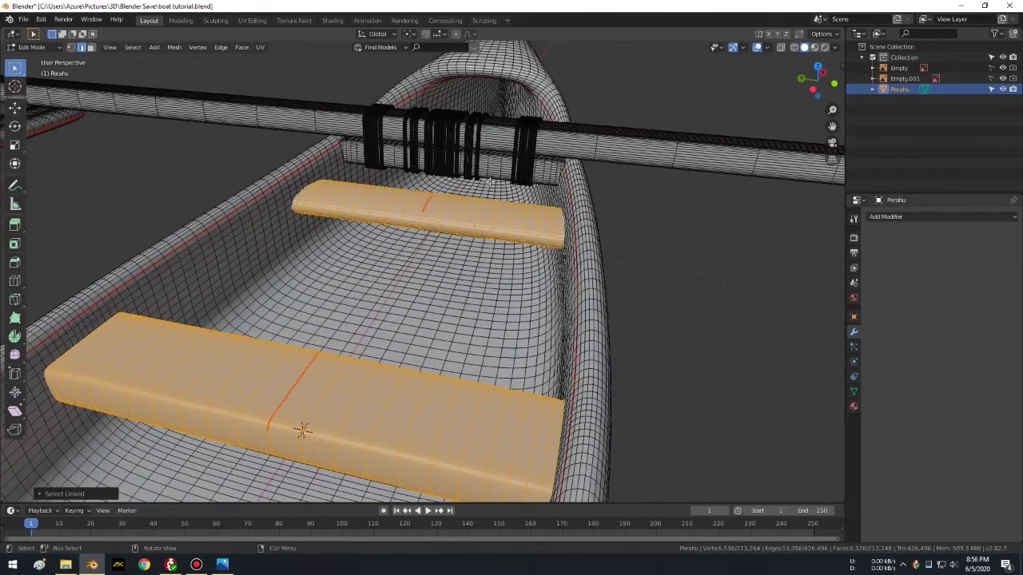
key(l)
mouse_move(503, 170)
middle_down()
mouse_move(402, 166)
mouse_move(409, 198)
middle_up()
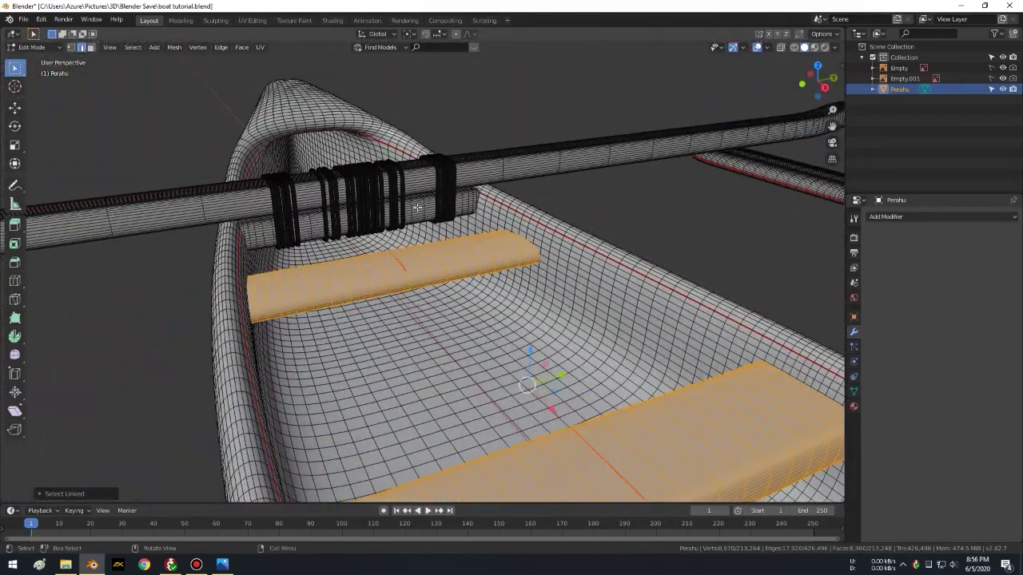
key(l)
scroll(416, 207, down, 5)
mouse_move(559, 290)
middle_down()
mouse_move(580, 321)
mouse_move(577, 285)
middle_up()
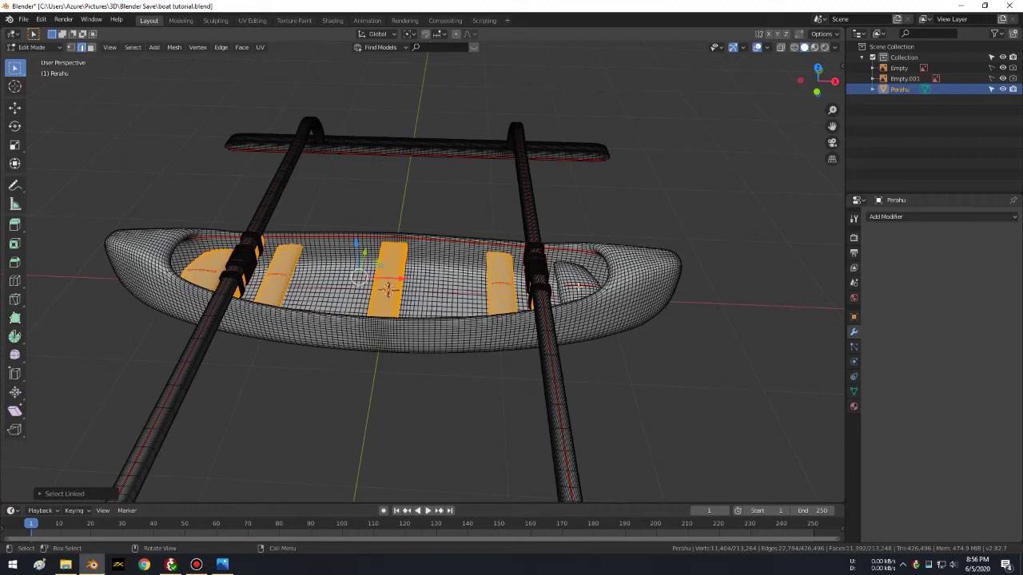
key(l)
Step: Clear the seams from all selected parts and hide everything else
key(ctrl+e)
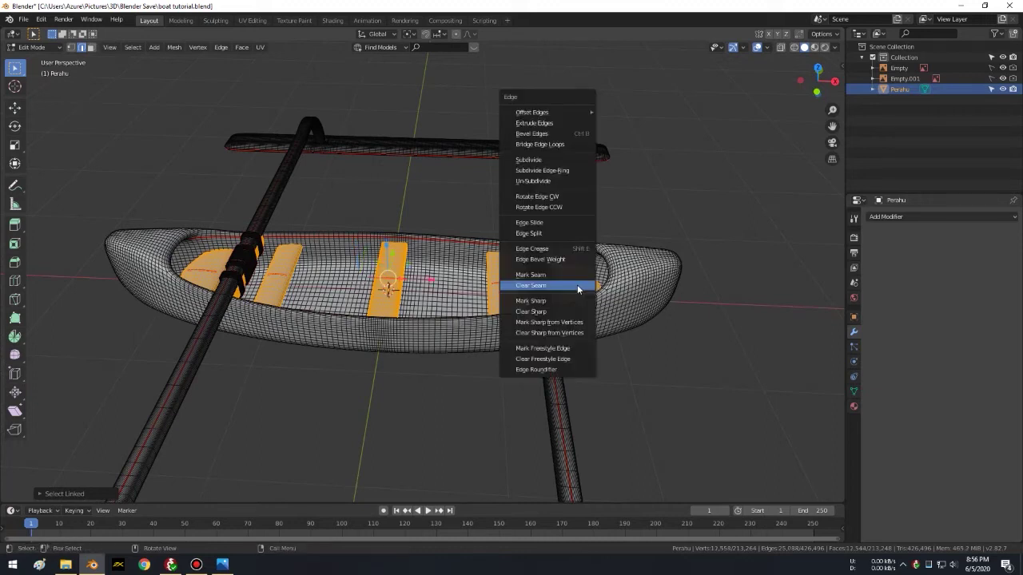
click(578, 288)
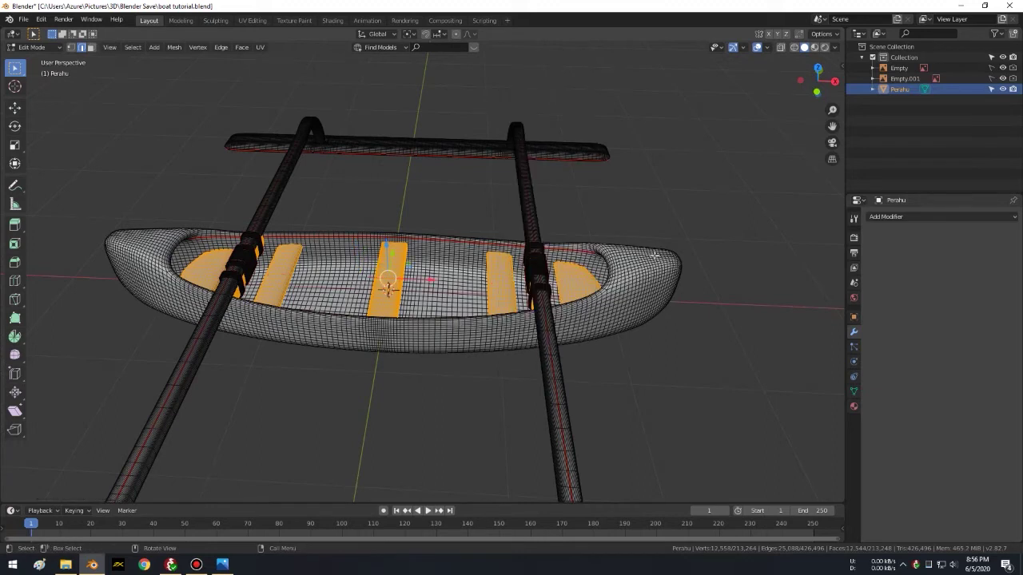
key(shift)
key(shift+h)
mouse_move(648, 244)
middle_down()
mouse_move(447, 192)
mouse_move(523, 254)
mouse_move(532, 290)
middle_up()
Step: Reveal the hidden hull parts and deselect everything
key(alt+h)
key(alt+a)
mouse_move(578, 315)
middle_down()
mouse_move(133, 153)
mouse_move(335, 151)
middle_up()
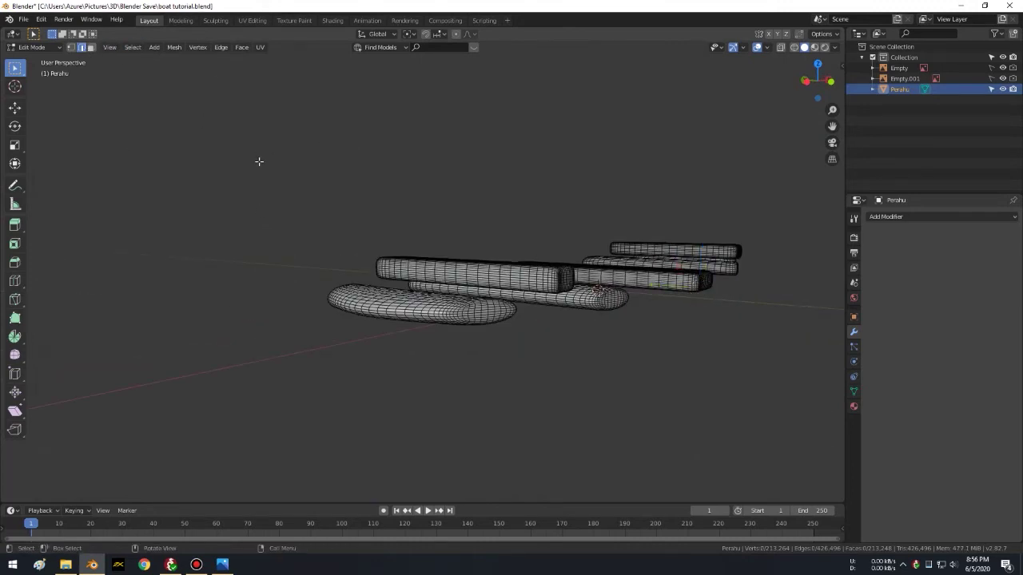
Step: In front view, select an edge loop on the ellipsoid float and frame it
key(KP_1)
scroll(259, 162, up, 3)
scroll(259, 161, up, 2)
scroll(259, 161, up, 3)
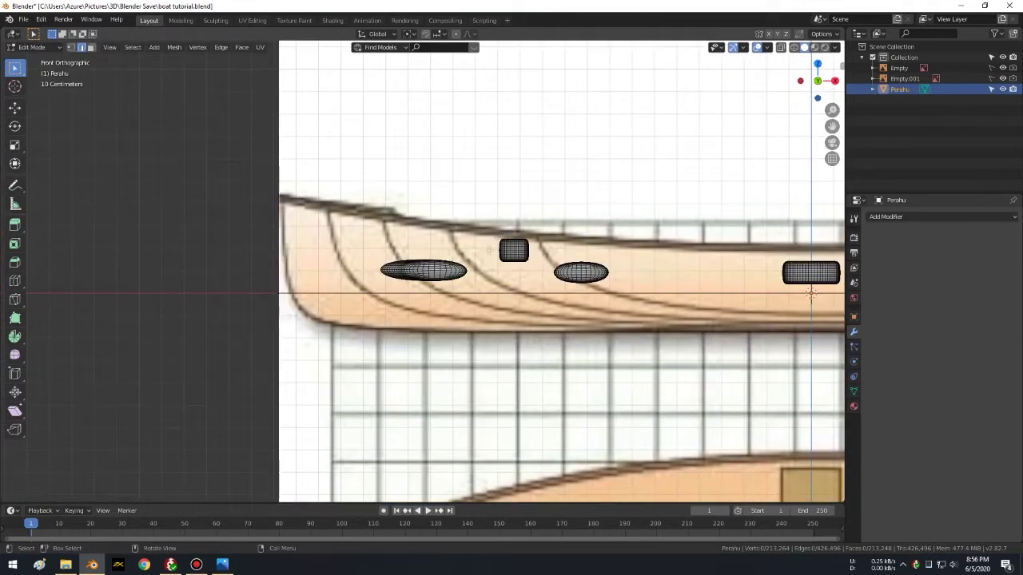
scroll(487, 251, up, 5)
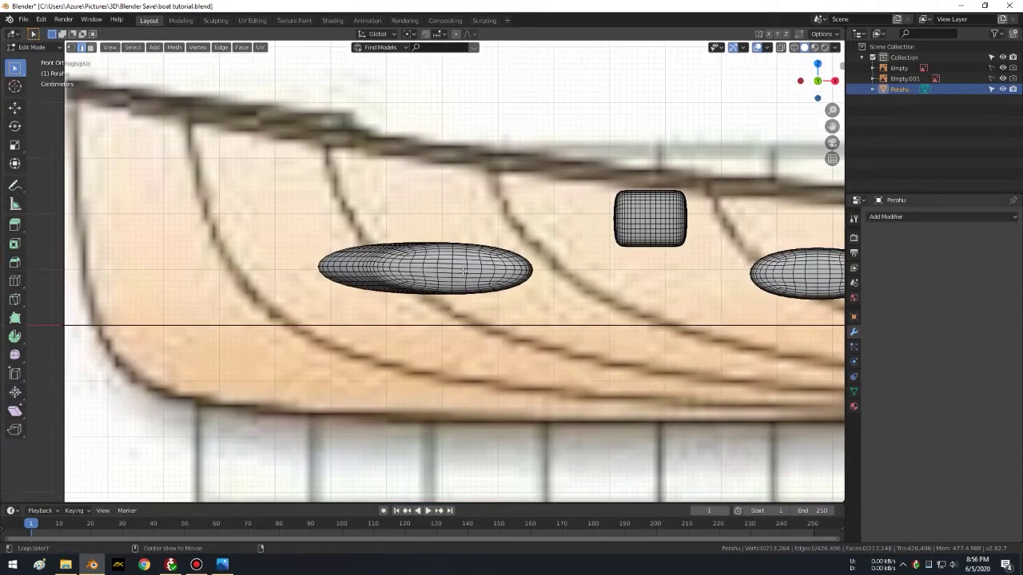
alt+click(460, 267)
key(KP_Decimal)
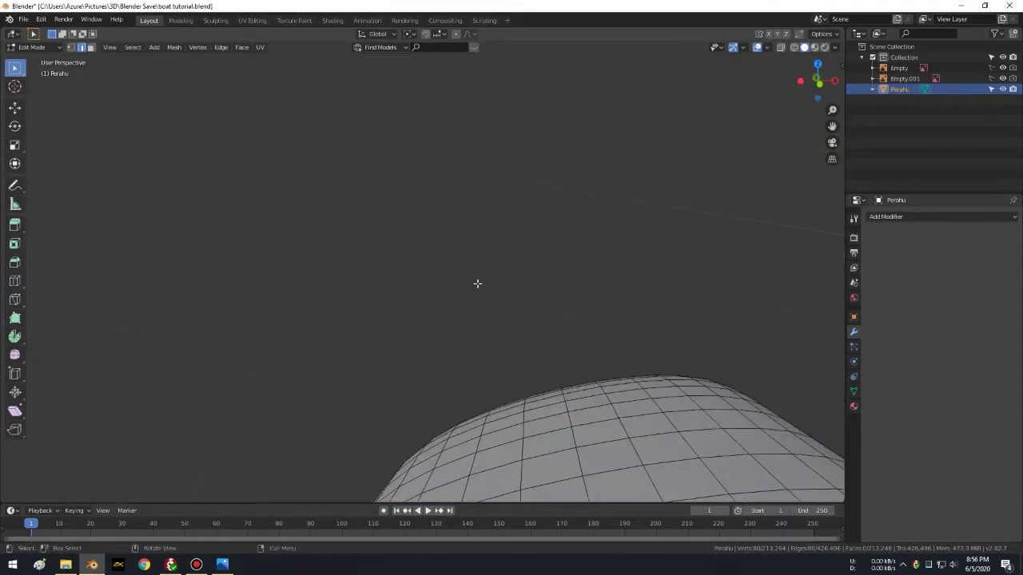
key(KP_2)
scroll(477, 284, down, 5)
mouse_move(477, 284)
middle_down()
mouse_move(496, 196)
mouse_move(543, 244)
middle_up()
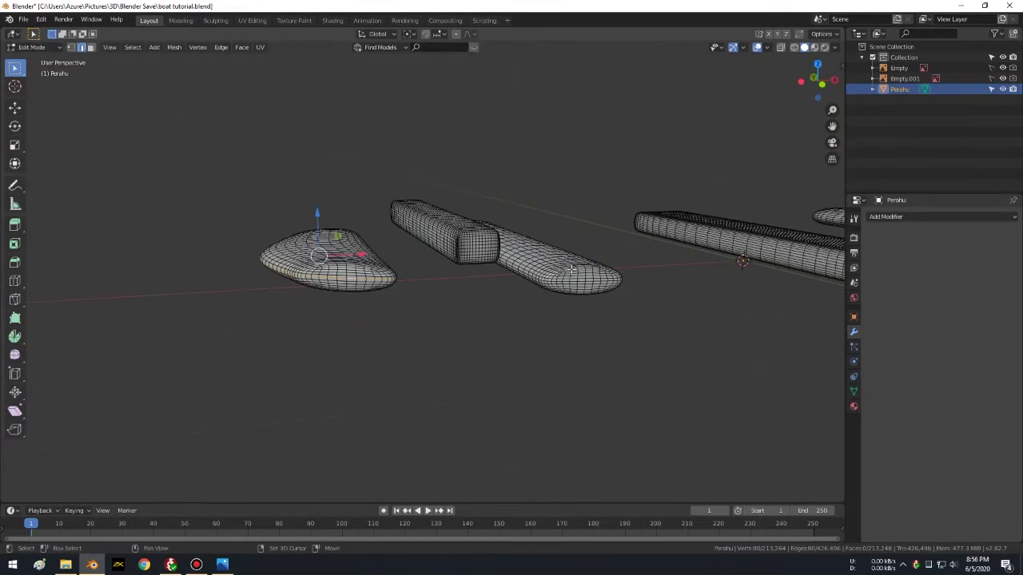
scroll(543, 243, up, 2)
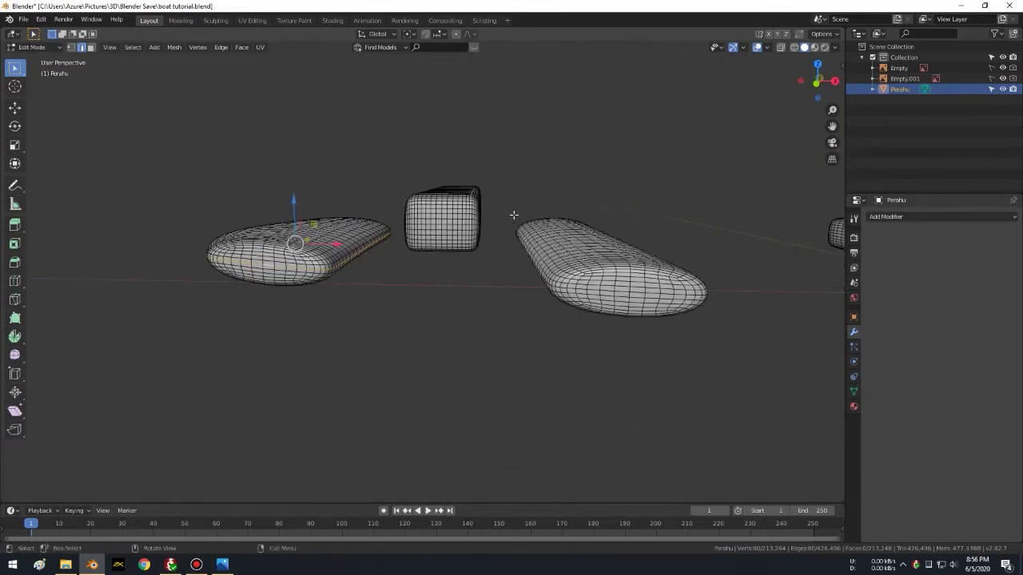
Step: Add edge loops on the box and another part to the selection
alt+shift+click(444, 223)
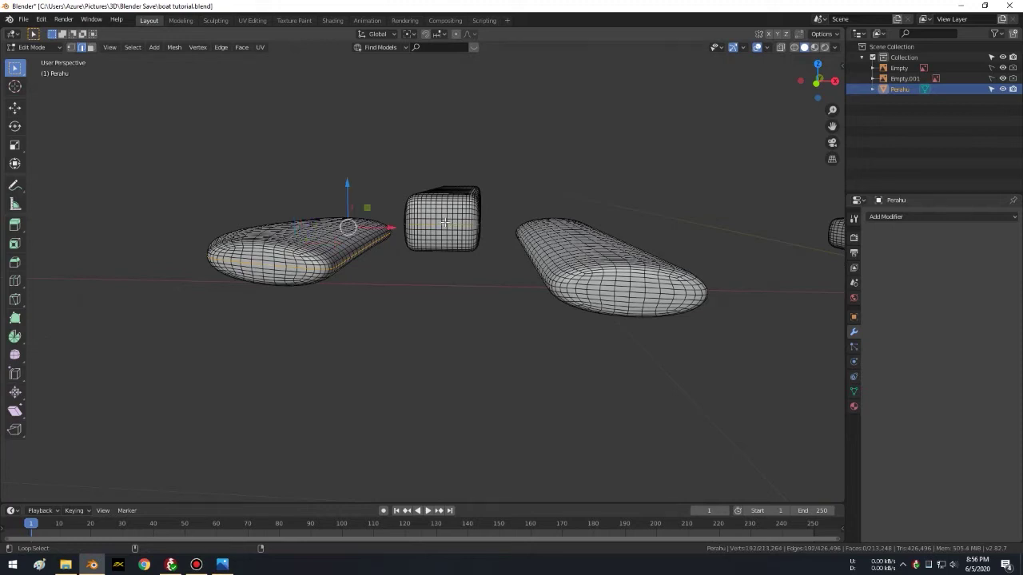
alt+shift+click(639, 295)
middle_drag(746, 283, 435, 304)
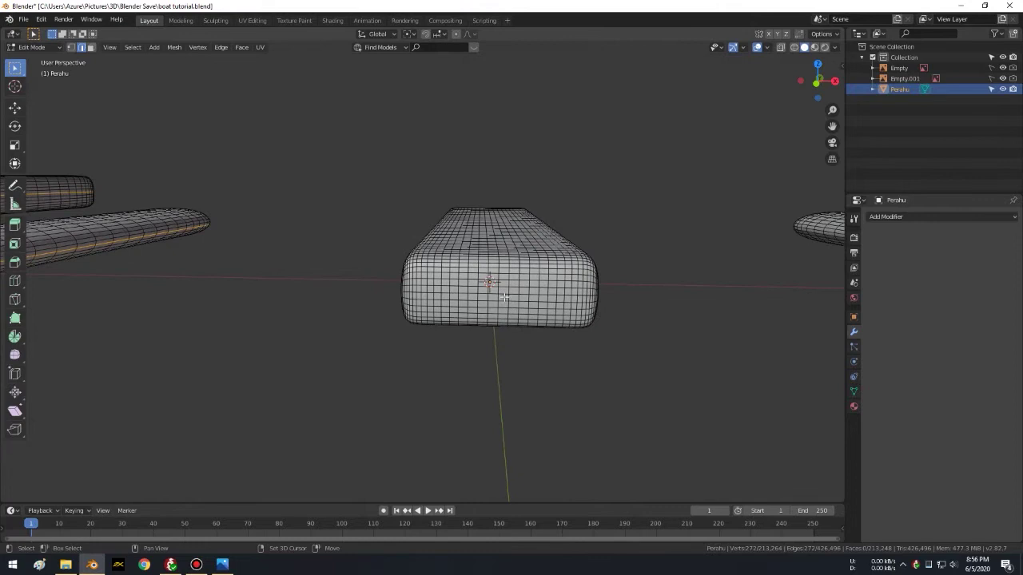
mouse_move(684, 283)
middle_down()
mouse_move(436, 264)
mouse_move(320, 276)
mouse_move(391, 305)
middle_up()
mouse_move(687, 283)
middle_down()
mouse_move(442, 292)
mouse_move(396, 250)
mouse_move(429, 254)
middle_up()
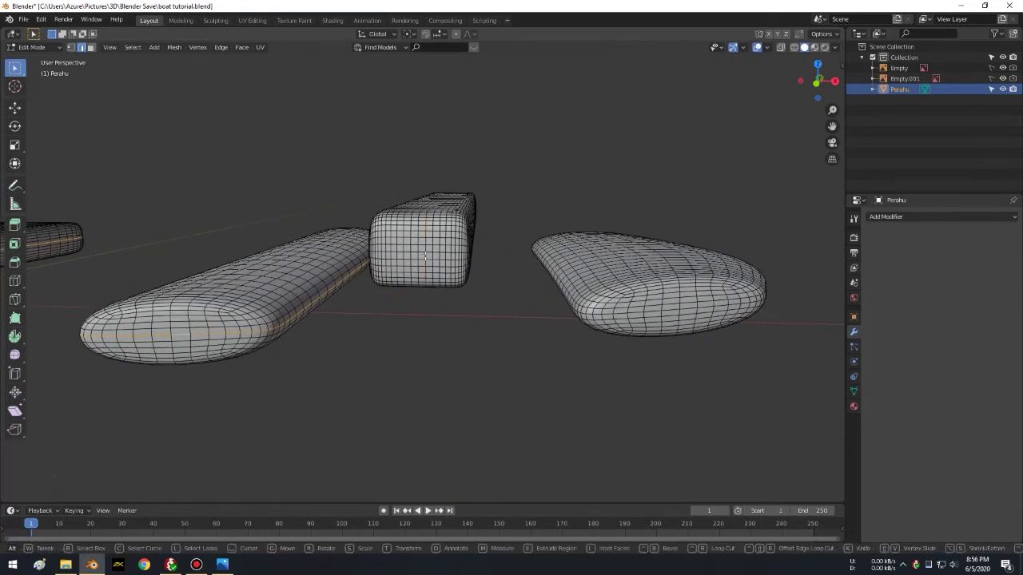
scroll(433, 262, up, 2)
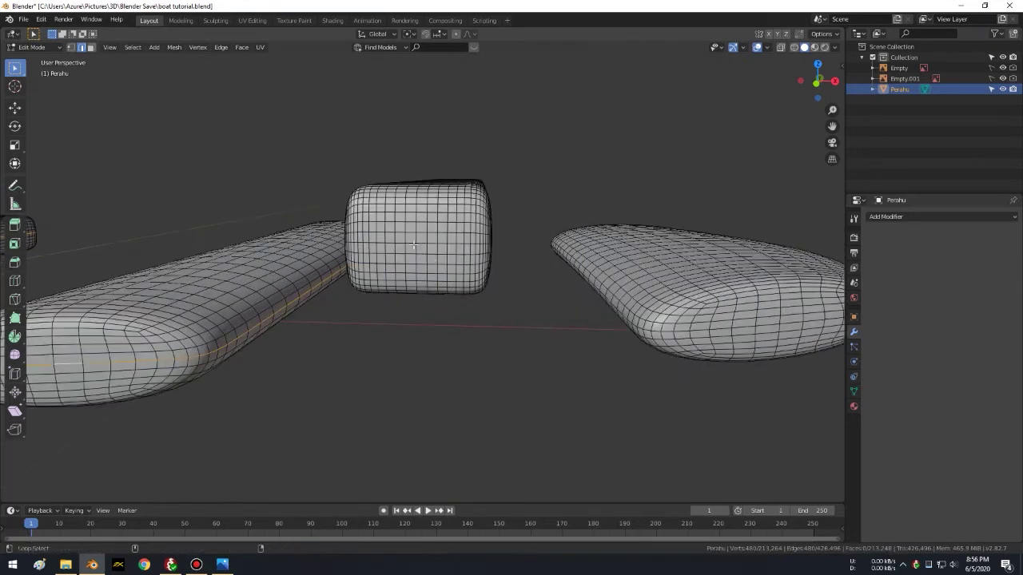
Step: Select an edge loop around the middle block and add one on the right hull
alt+shift+click(410, 241)
alt+shift+click(771, 323)
scroll(388, 296, down, 5)
scroll(536, 312, down, 2)
scroll(307, 285, down, 2)
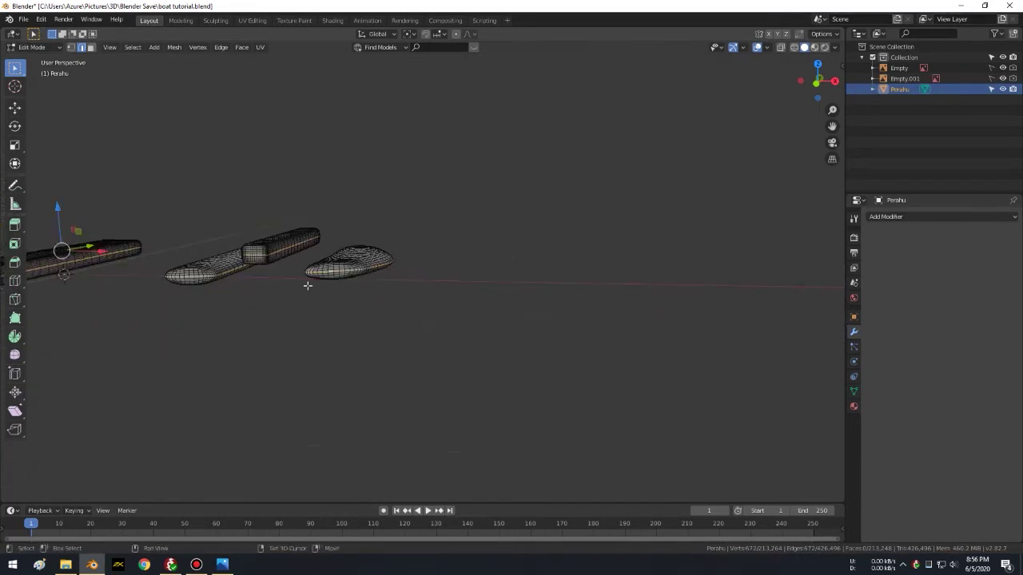
middle_drag(308, 285, 570, 296)
mouse_move(322, 335)
middle_down()
mouse_move(615, 304)
mouse_move(601, 230)
mouse_move(582, 301)
middle_up()
Step: Mark the selected edge loops as seams and reveal the hidden canoe geometry
key(ctrl+e)
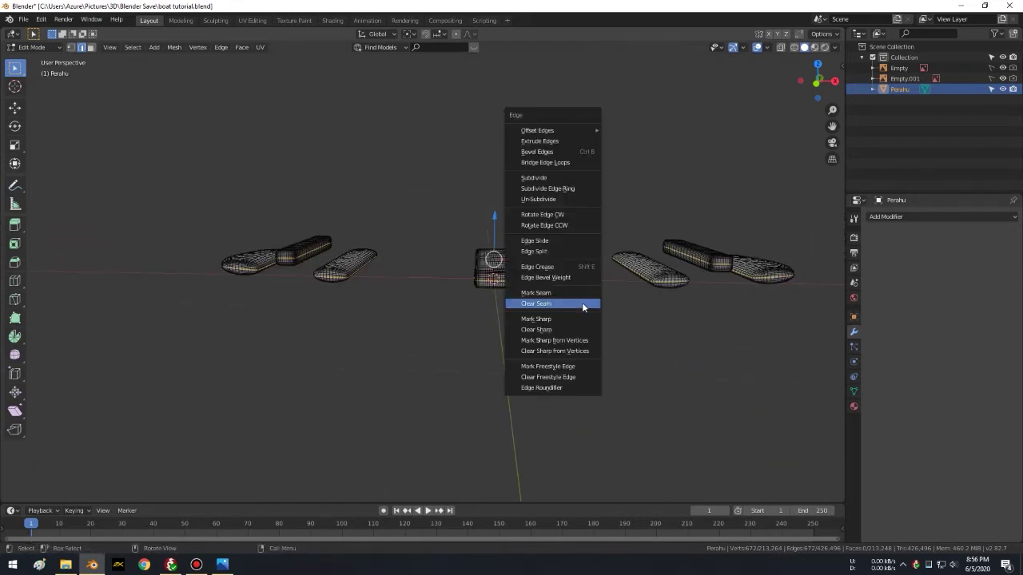
click(562, 292)
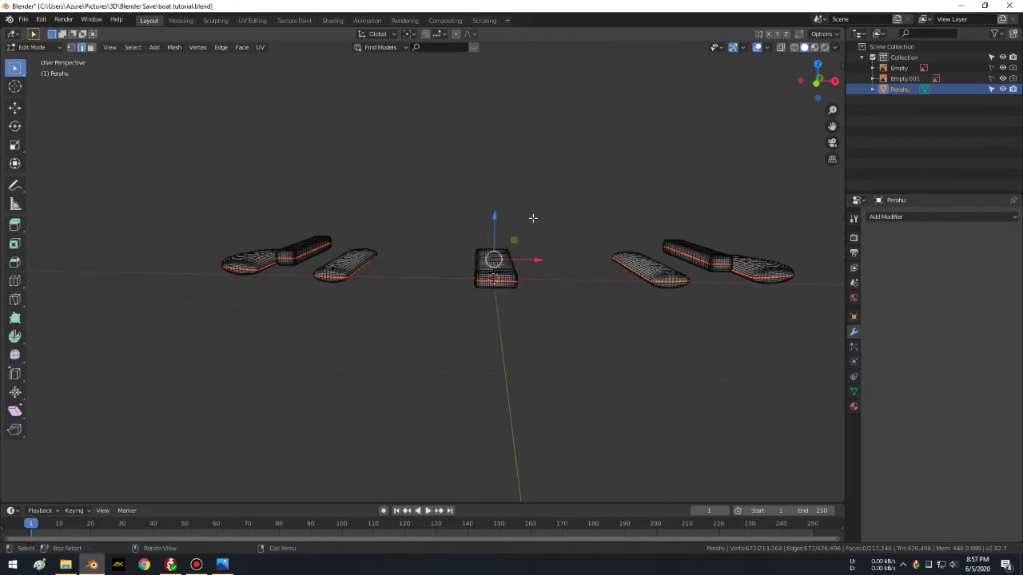
key(alt+h)
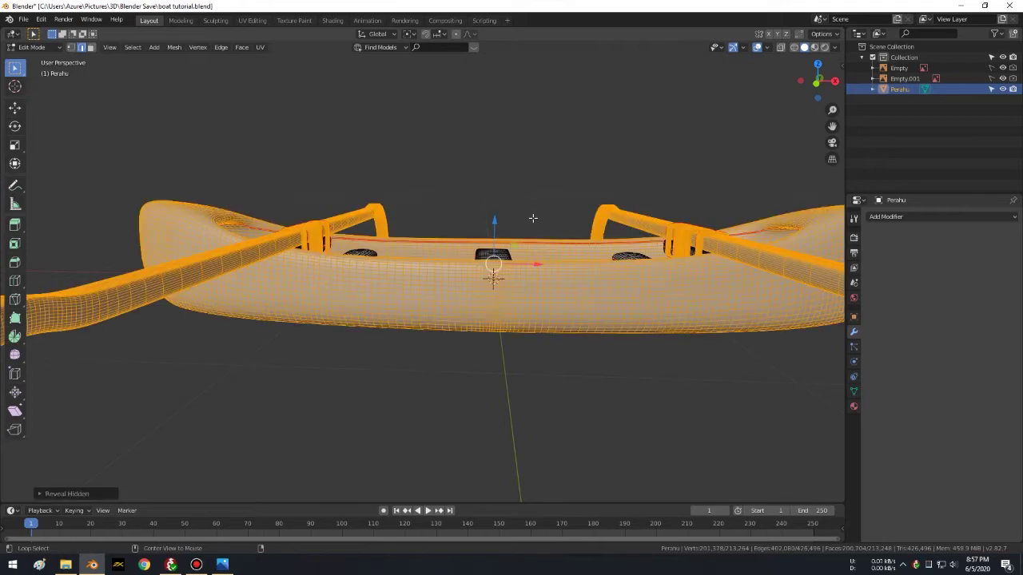
Step: Deselect the revealed geometry and save the blend file
key(alt+a)
middle_drag(538, 202, 653, 237)
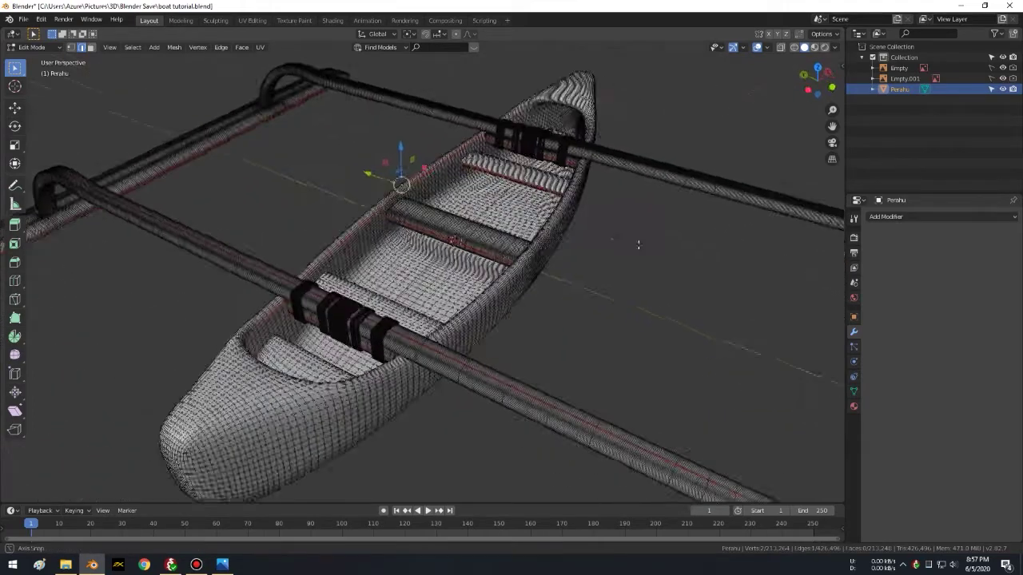
key(ctrl+s)
mouse_move(648, 225)
middle_down()
mouse_move(566, 191)
mouse_move(630, 228)
mouse_move(600, 242)
middle_up()
scroll(619, 231, down, 3)
scroll(600, 244, up, 5)
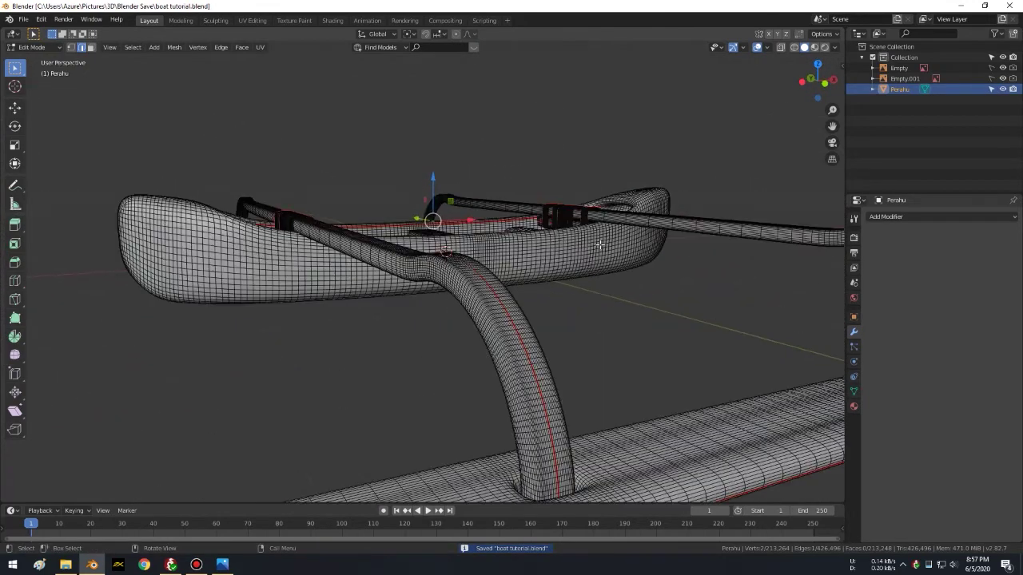
Step: Select the entire mesh, start a UV Unwrap, and open File Explorer while it computes
key(a)
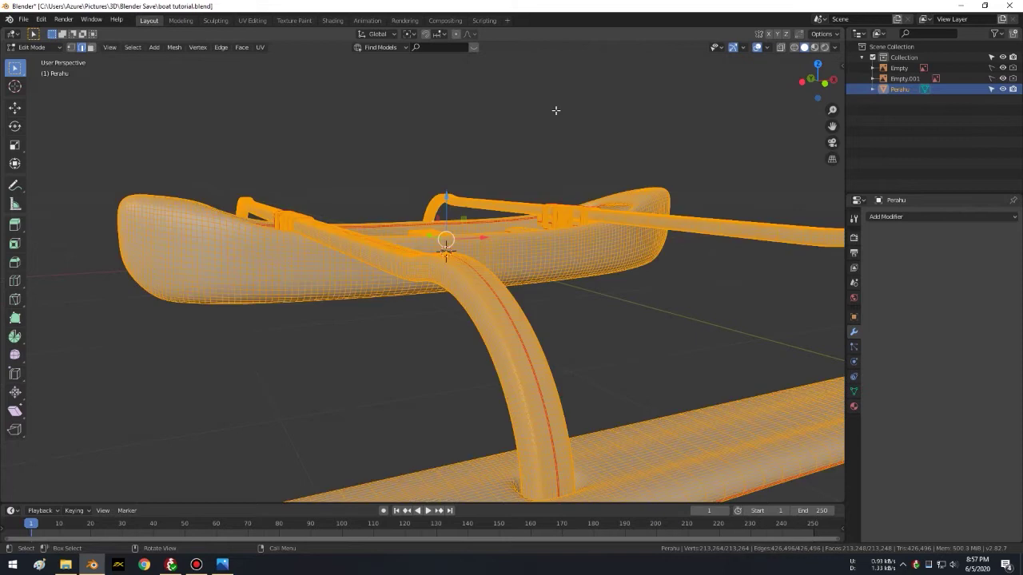
key(u)
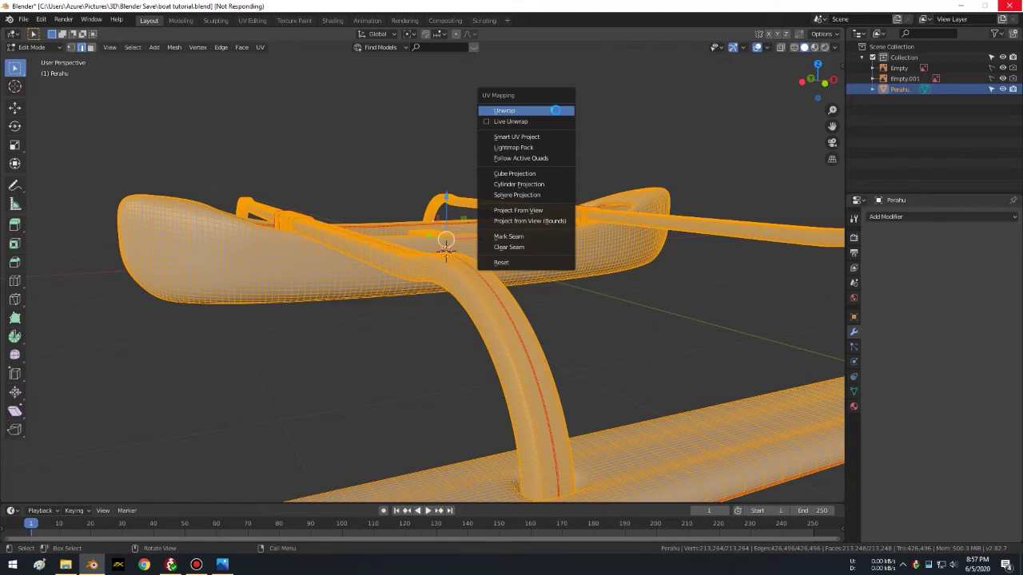
click(66, 565)
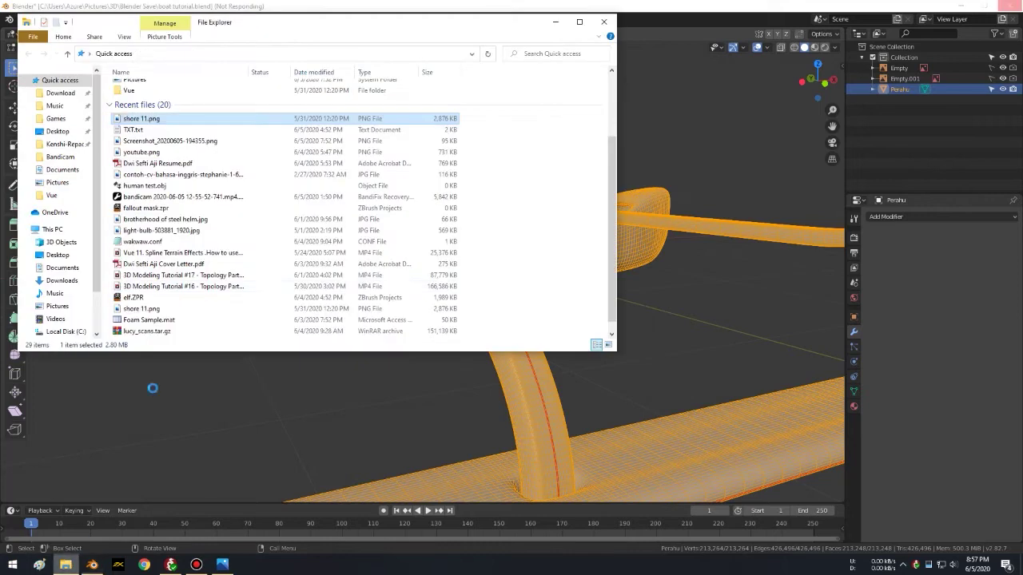
Step: Browse Pictures > 3D > Render > Blender and open render 1.jpg
click(62, 308)
double_click(137, 98)
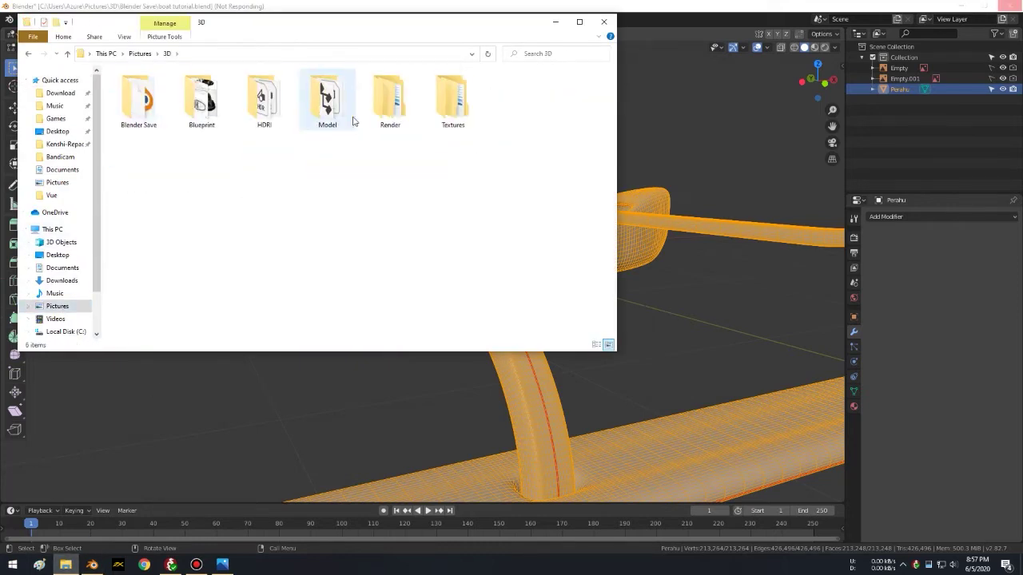
double_click(390, 98)
double_click(143, 94)
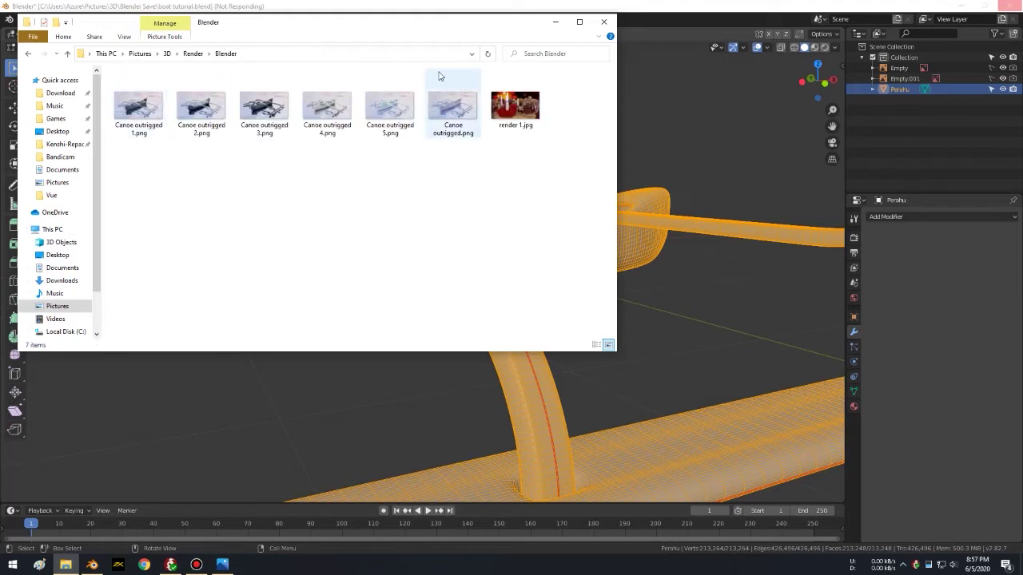
double_click(527, 110)
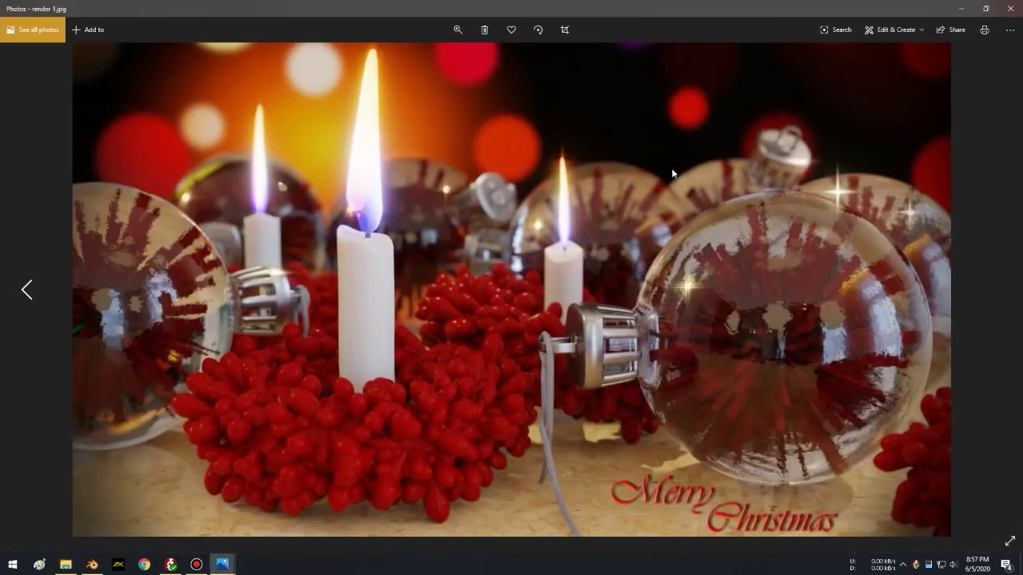
Step: View the render full-screen, then bring up shore 11.png and the renders folder again
click(1009, 541)
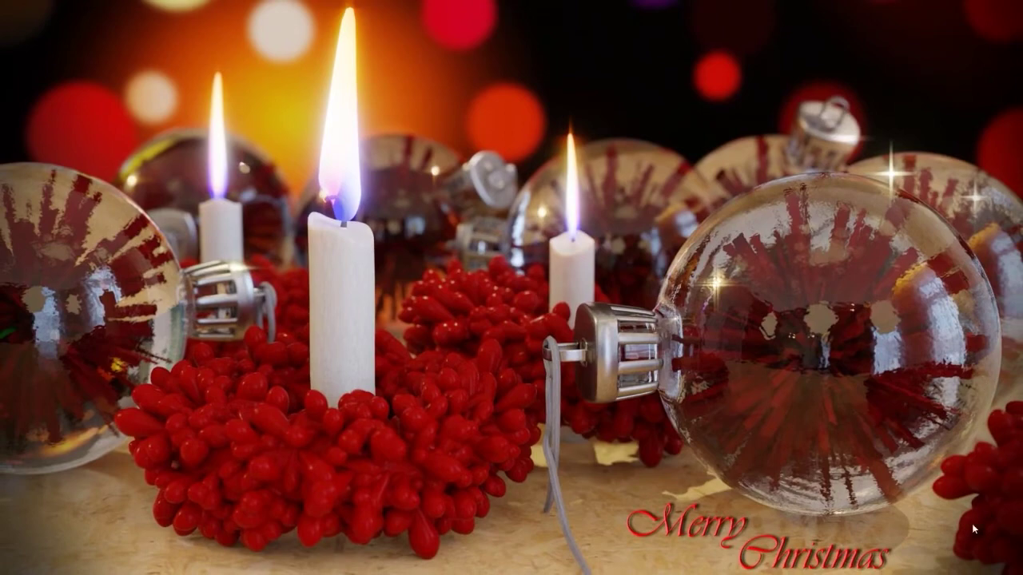
key(alt+F4)
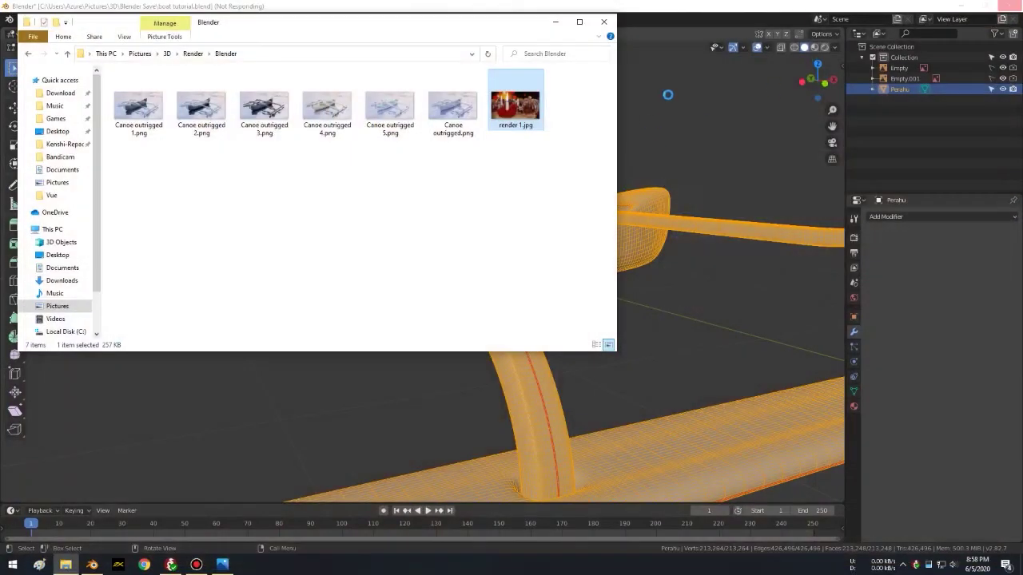
click(556, 22)
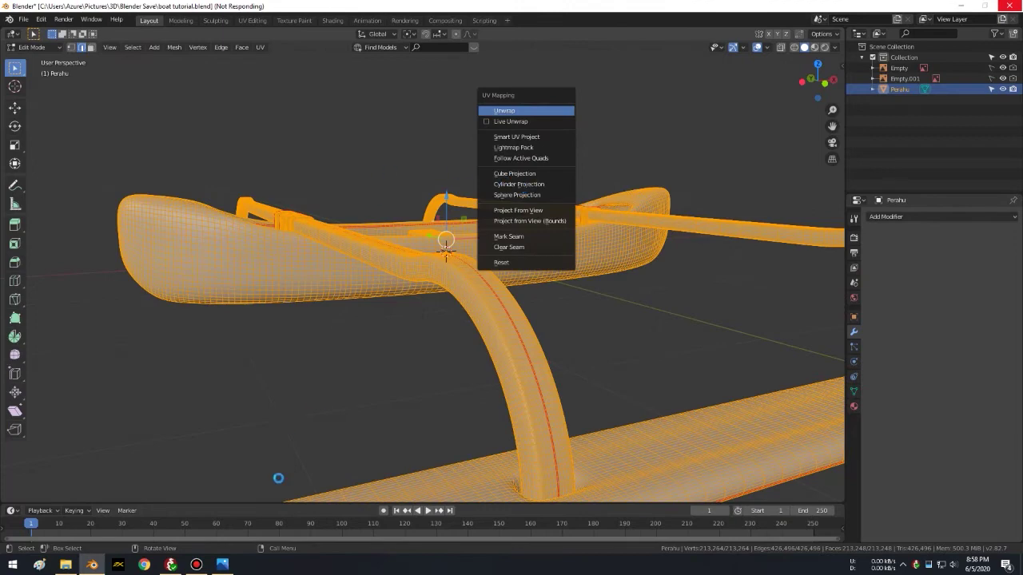
click(231, 568)
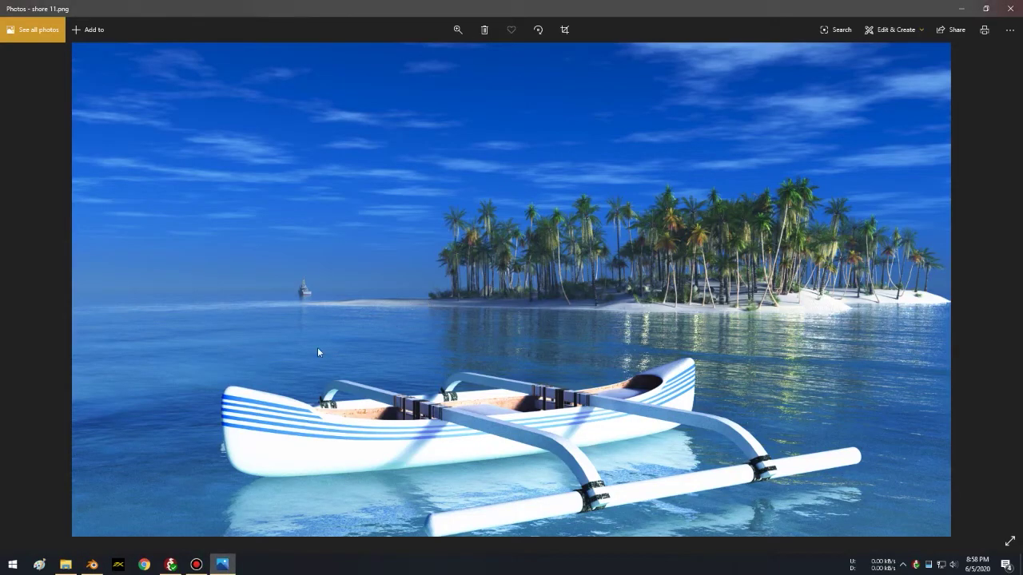
click(68, 564)
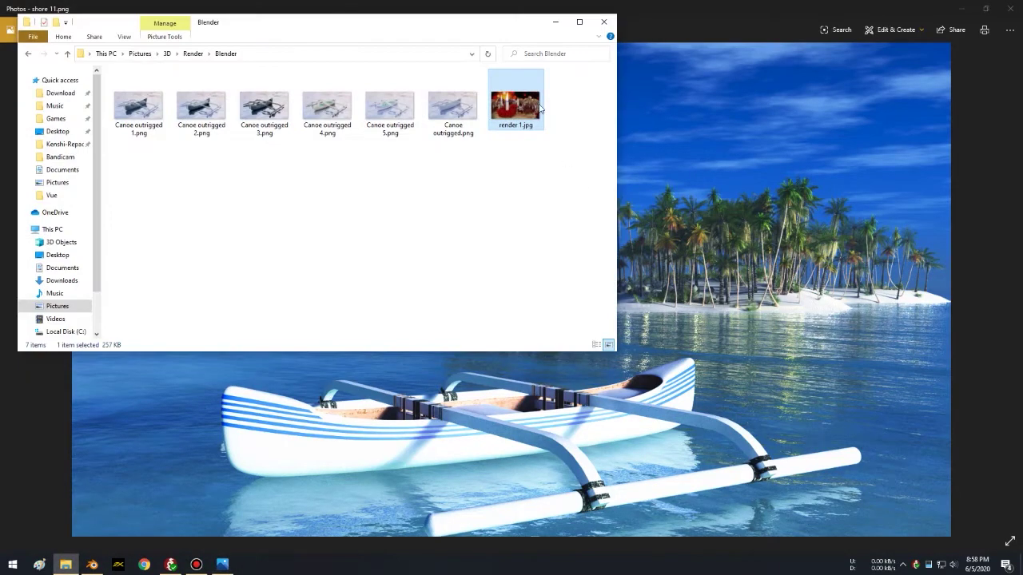
Step: Zoom in and out on the Christmas candle render, then return to Blender
scroll(504, 179, up, 2)
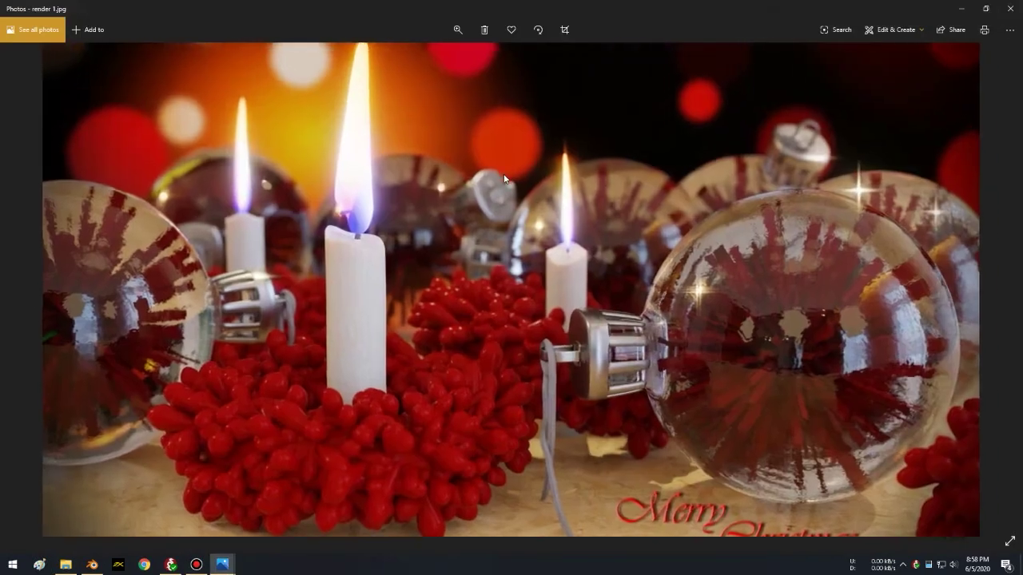
scroll(487, 152, down, 2)
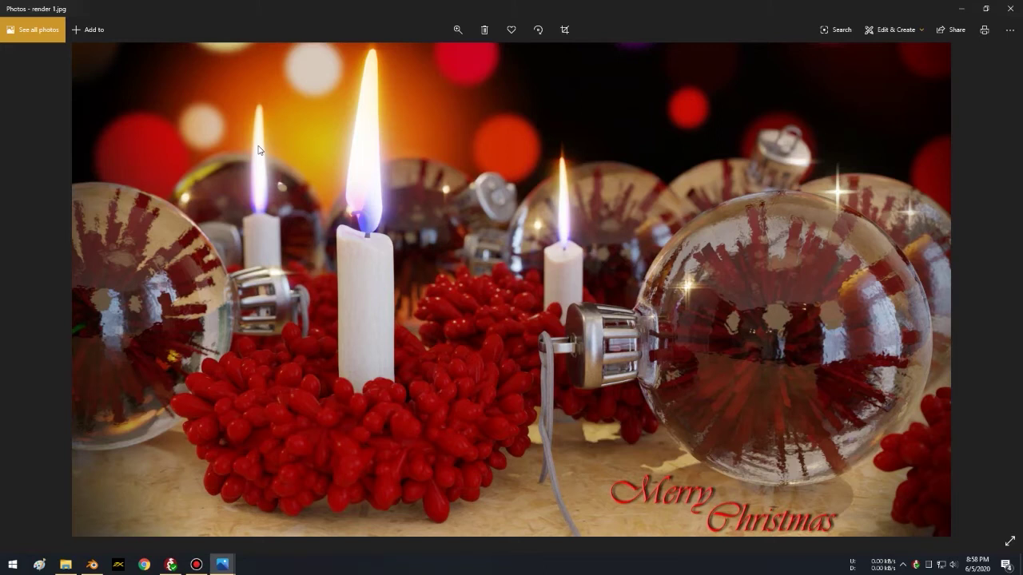
scroll(490, 197, up, 3)
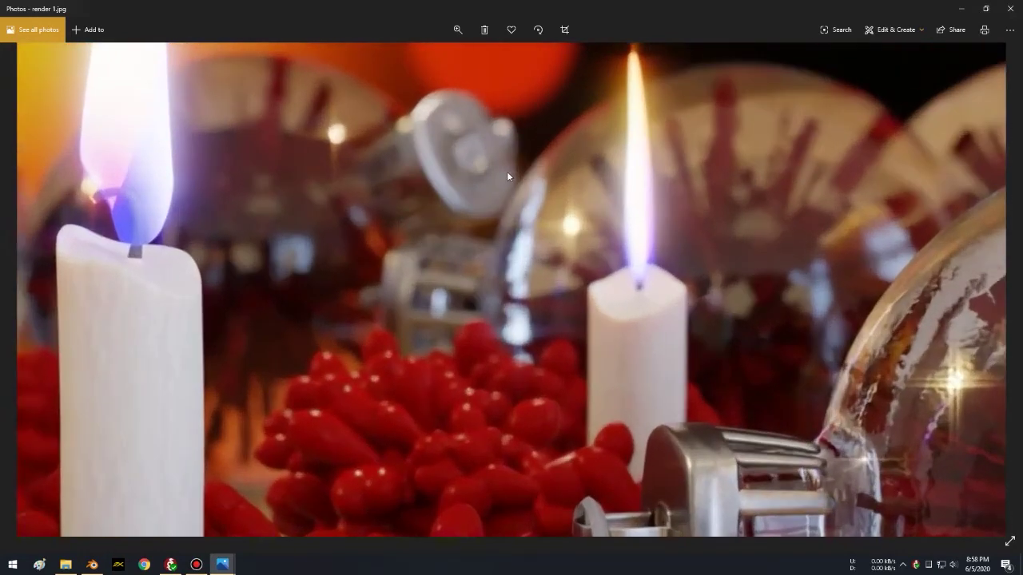
scroll(506, 171, down, 3)
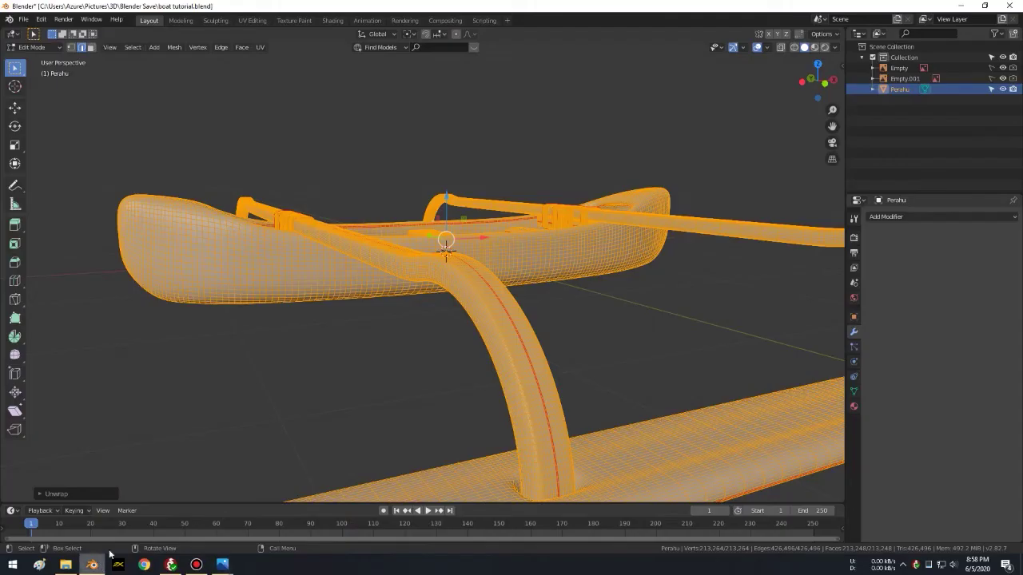
click(92, 564)
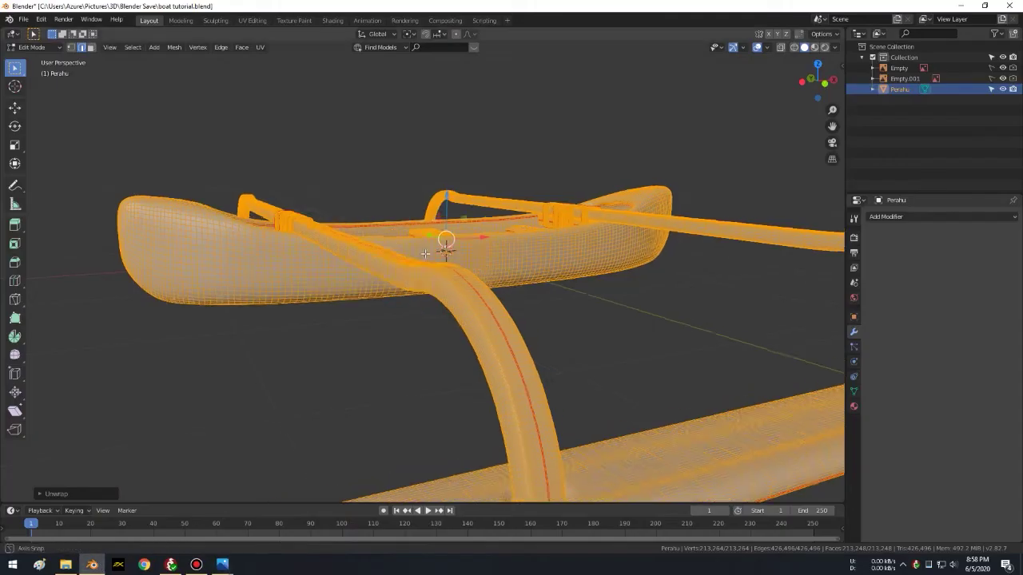
Step: Inspect the new UV layout in the UV Editing workspace, then deselect the mesh
click(254, 23)
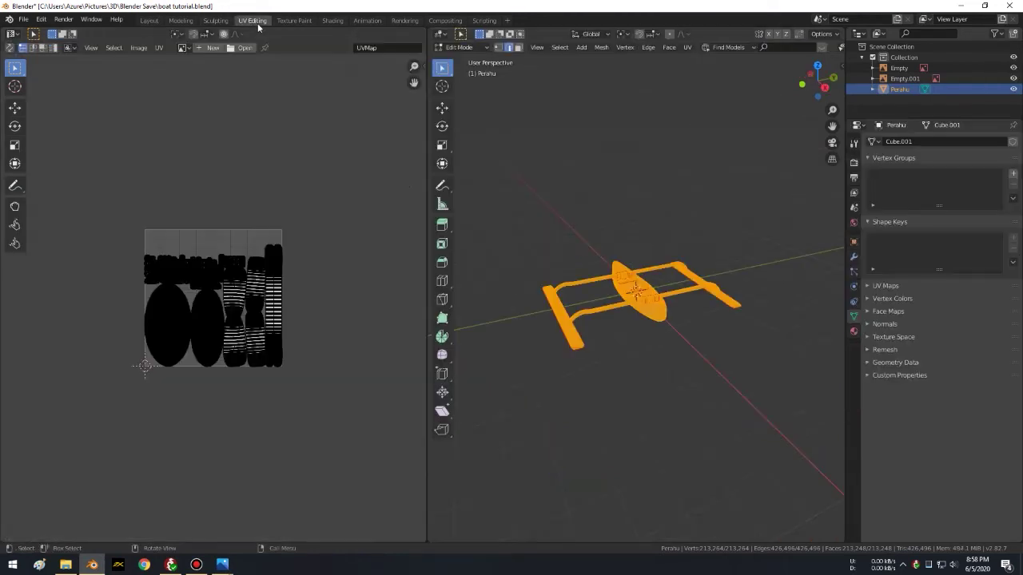
scroll(207, 291, up, 1)
scroll(209, 284, up, 5)
scroll(232, 263, down, 2)
scroll(239, 254, up, 1)
scroll(312, 222, up, 3)
scroll(319, 205, up, 2)
scroll(324, 214, down, 6)
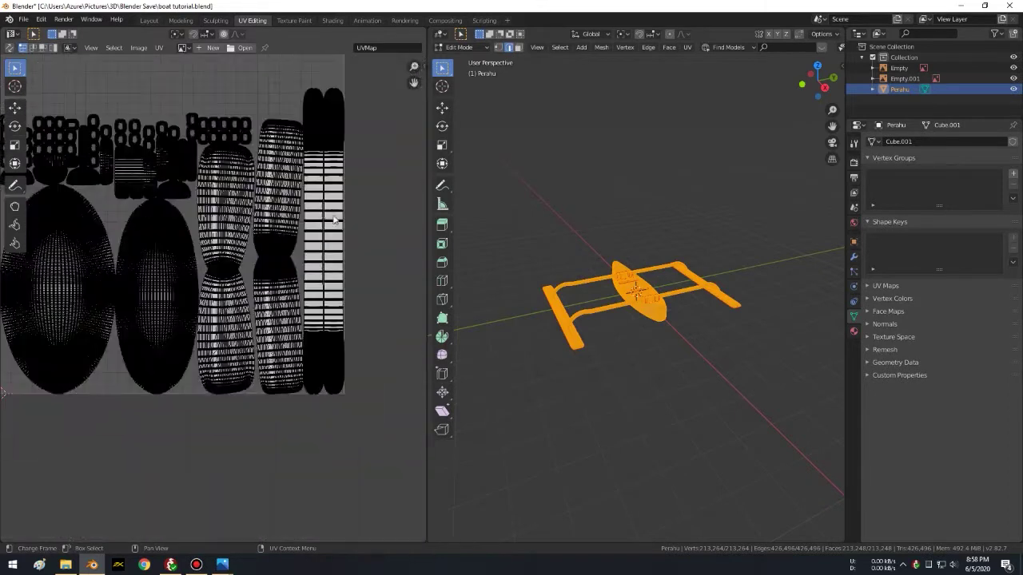
click(582, 149)
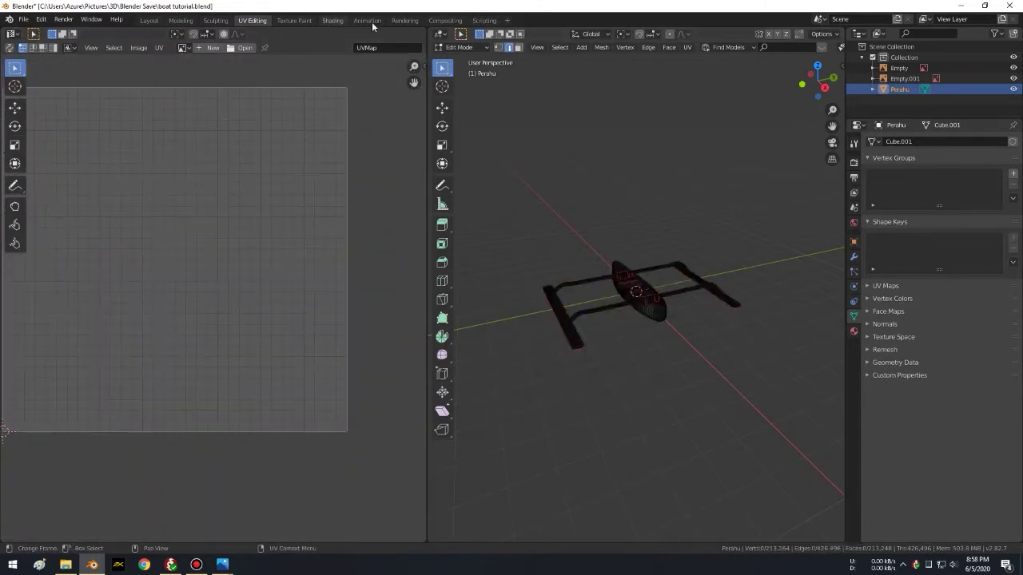
Step: In the Shading workspace, switch to solid shading and orbit around the canoe
click(331, 22)
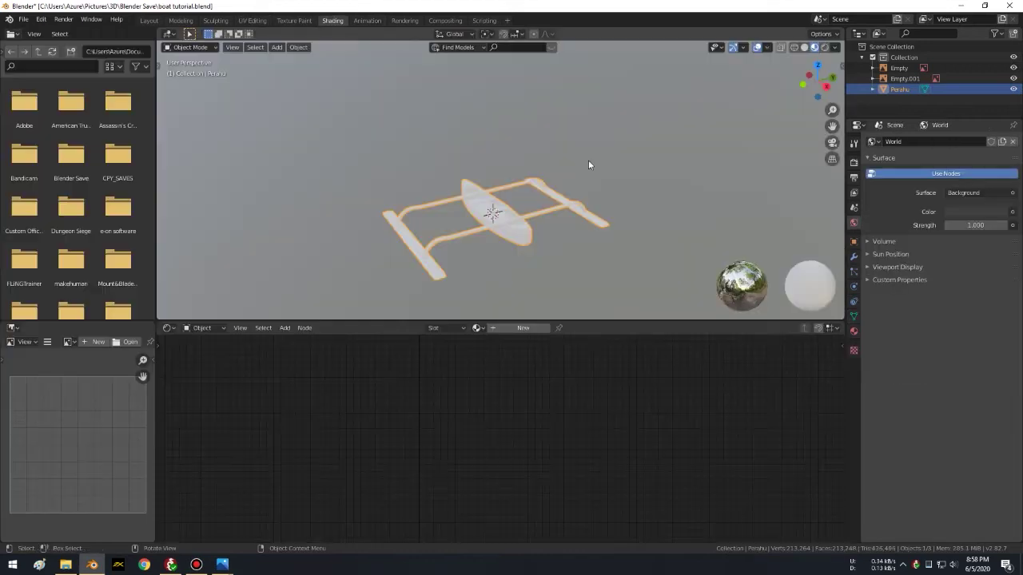
click(803, 47)
middle_drag(719, 88, 522, 227)
scroll(591, 169, up, 3)
middle_drag(591, 170, 589, 156)
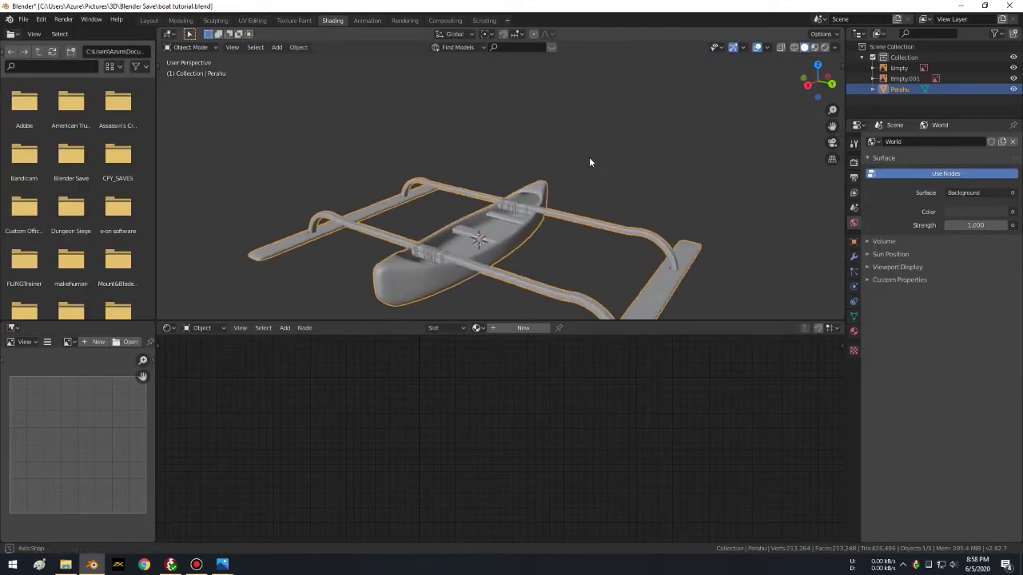
Step: In Edit Mode, linked-select the hull to inspect it, deselect, and return to UV Editing
key(Tab)
scroll(568, 196, up, 2)
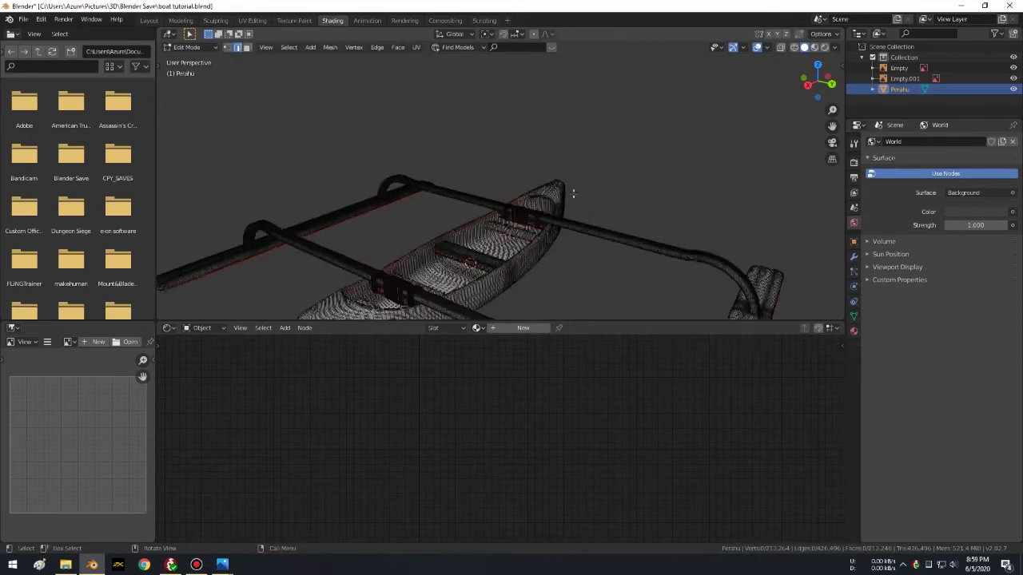
scroll(575, 195, up, 2)
key(l)
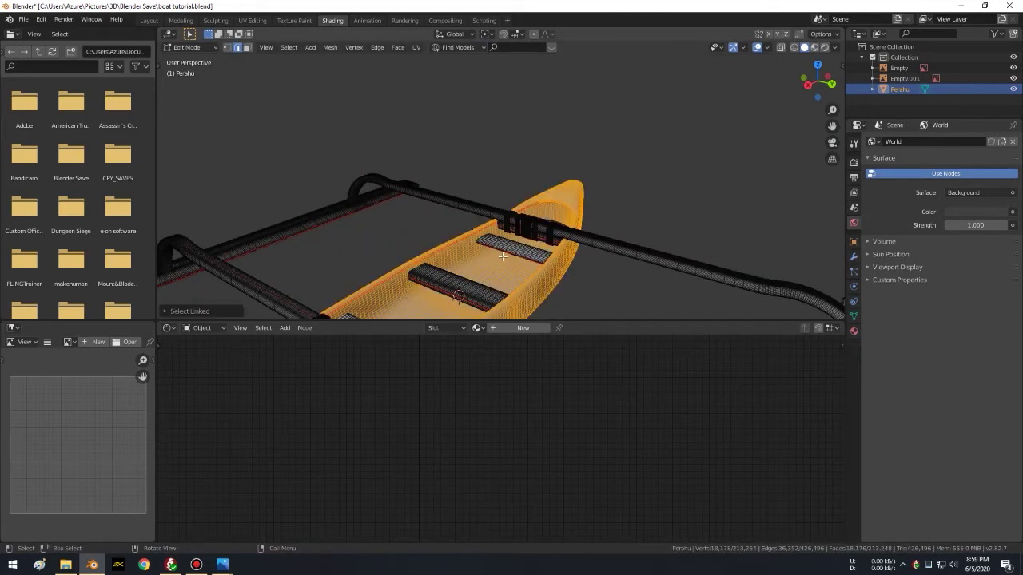
middle_drag(584, 200, 678, 114)
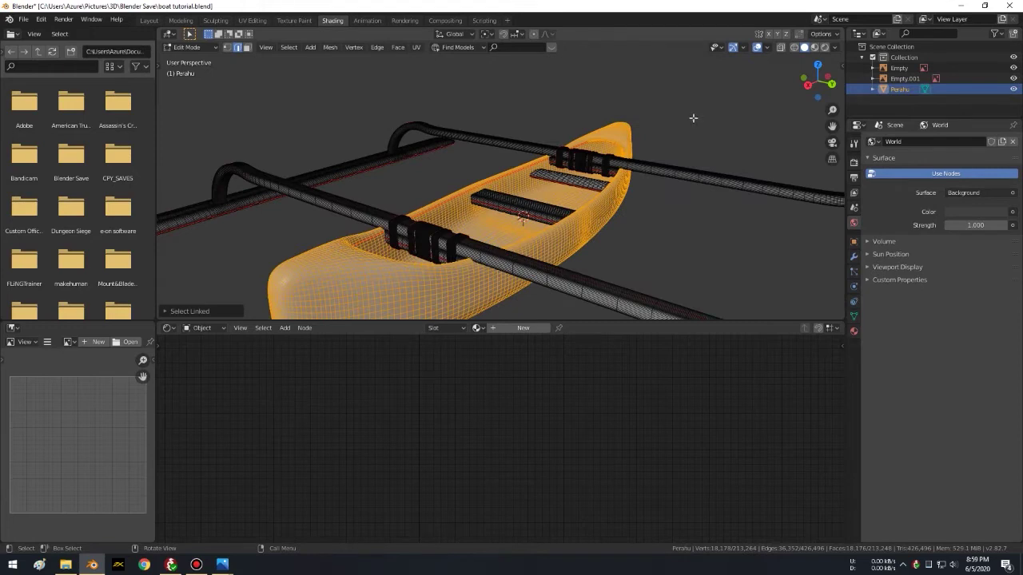
key(alt+a)
click(251, 20)
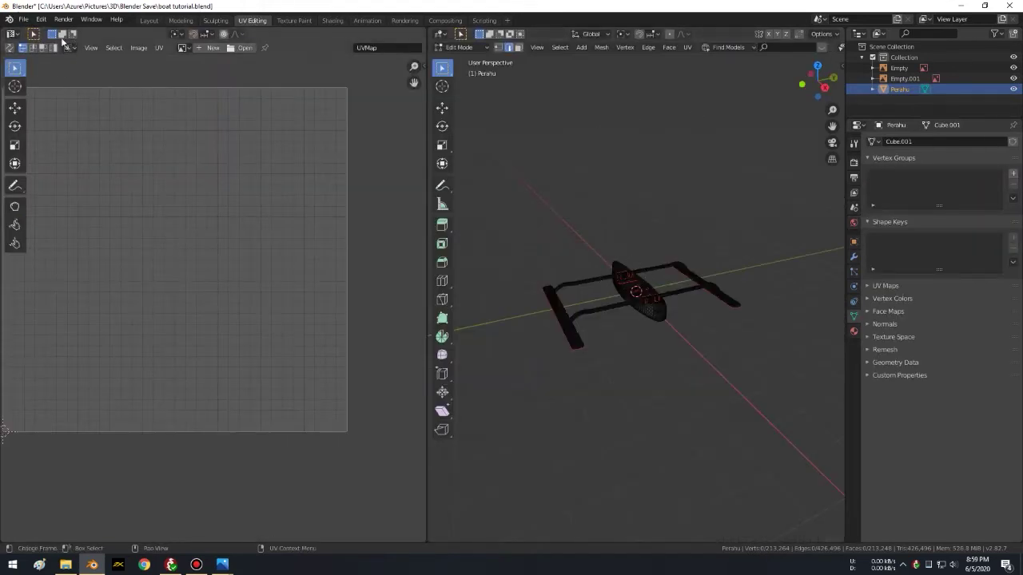
Step: Enable UV Sync Selection and switch to Face select mode with all UV islands in view
click(11, 49)
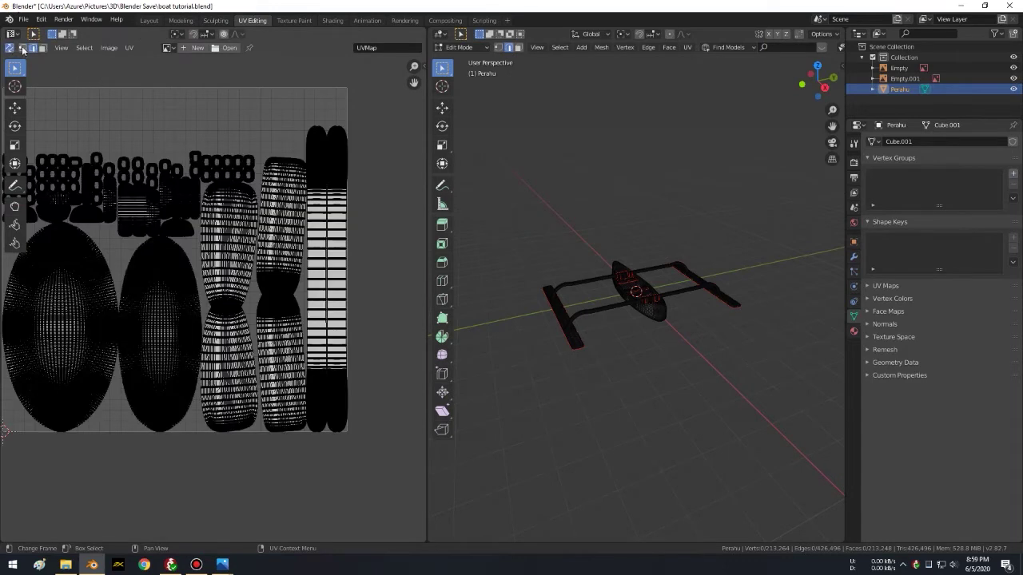
middle_drag(334, 407, 374, 368)
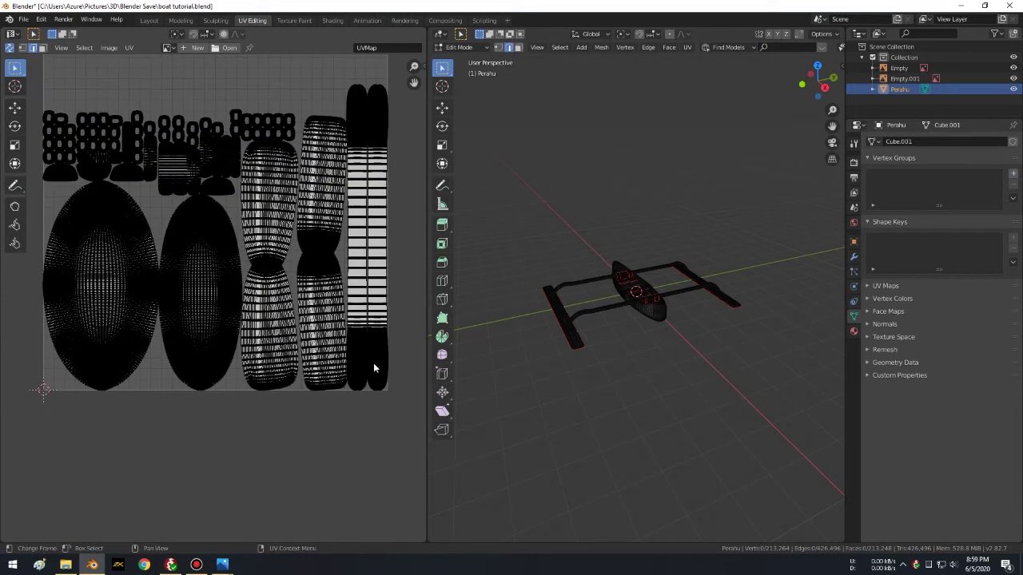
key(l)
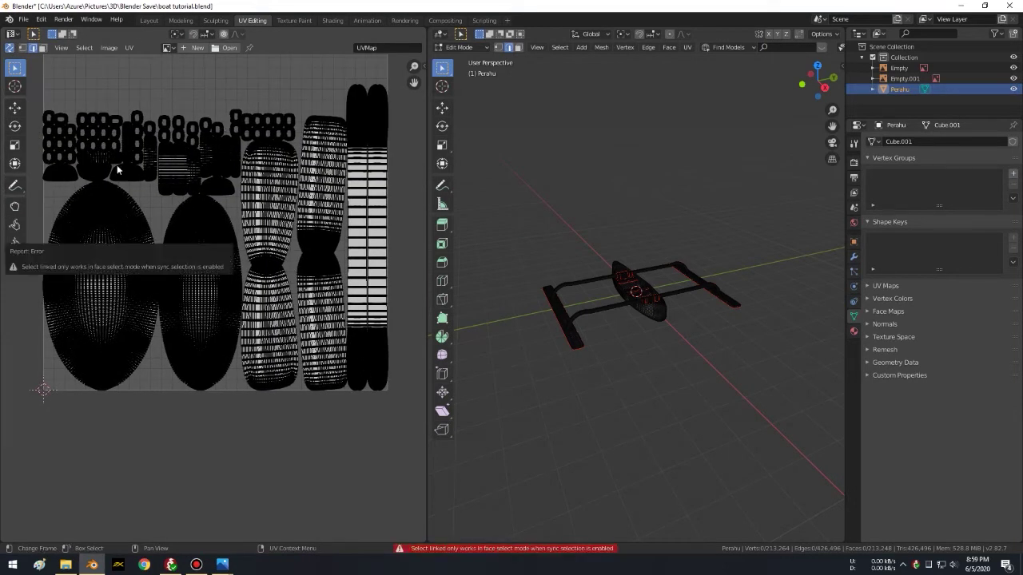
click(43, 48)
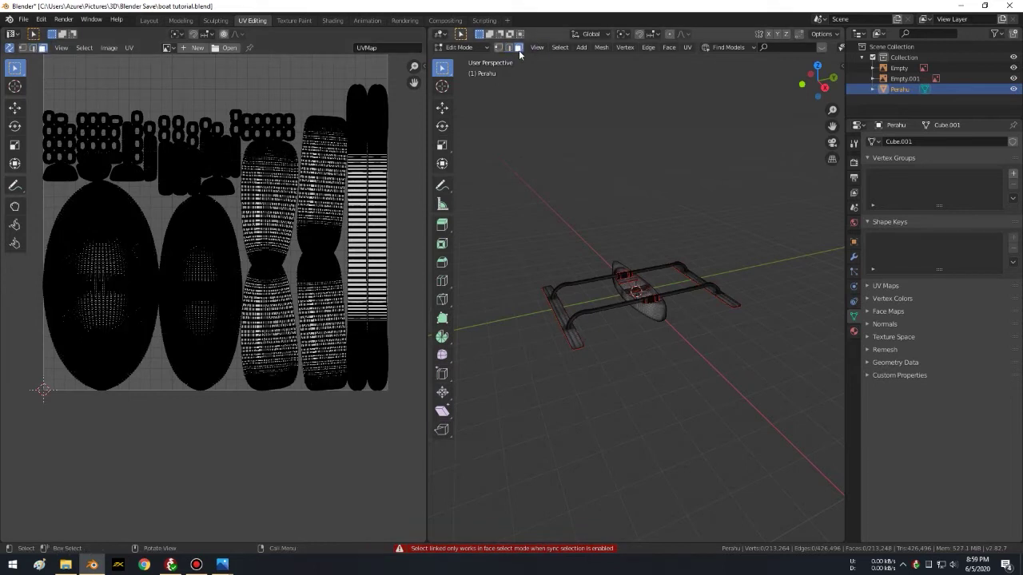
Step: Toggle between the hull and interior islands, settle on the interior, and view shore 11.png
key(l)
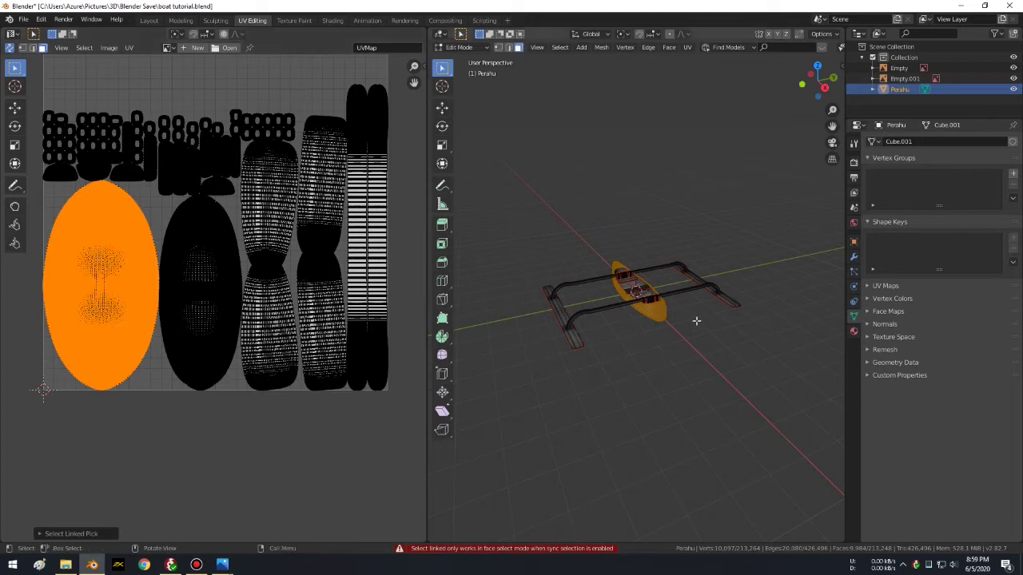
scroll(691, 314, up, 5)
middle_drag(687, 300, 608, 311)
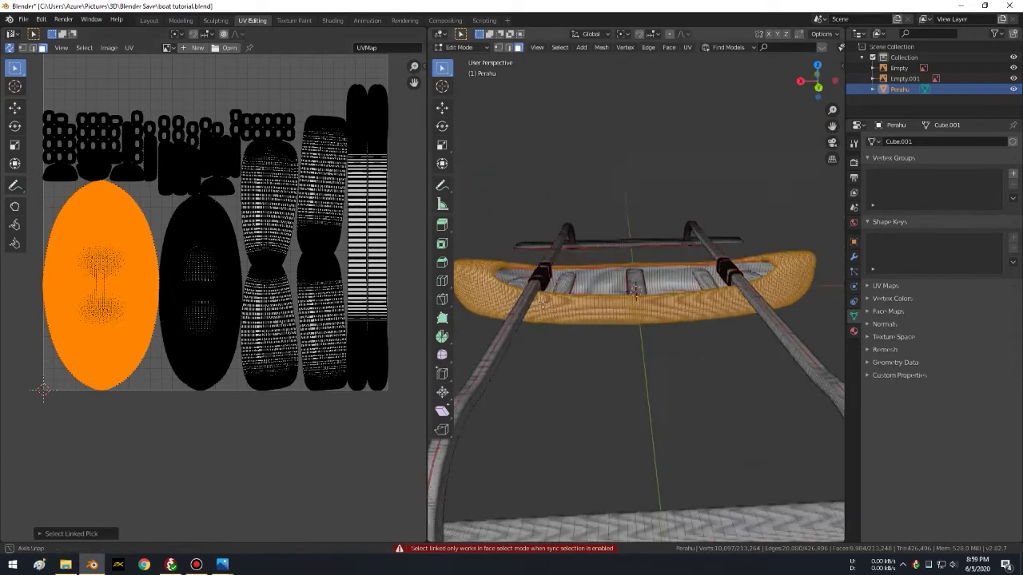
key(alt+a)
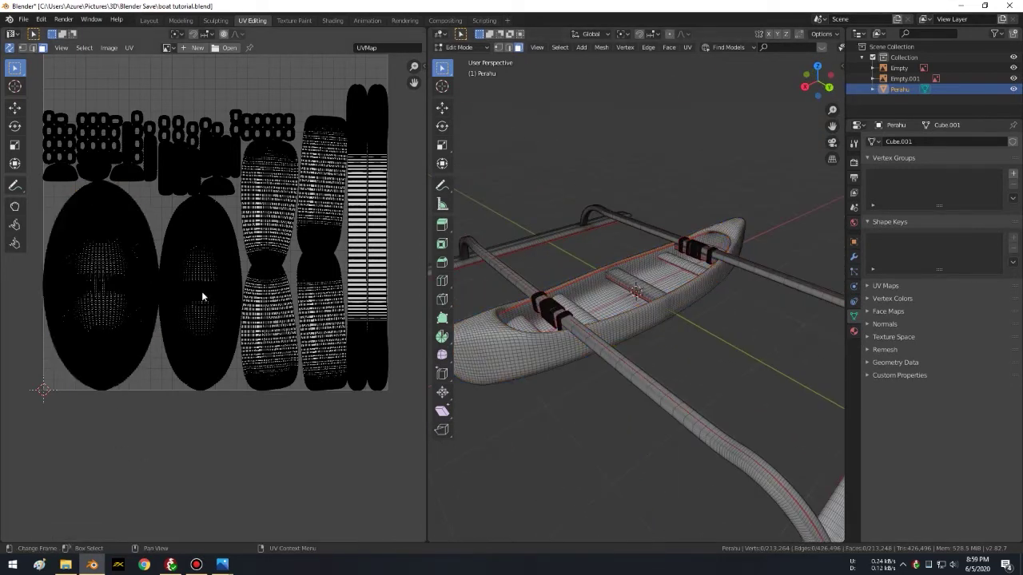
key(l)
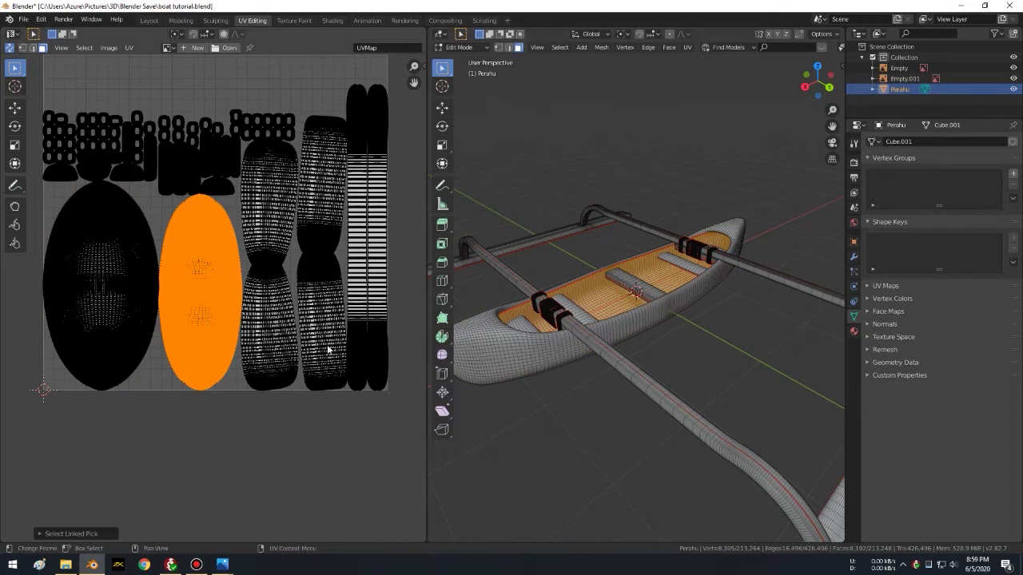
key(alt+a)
key(l)
key(alt+a)
key(l)
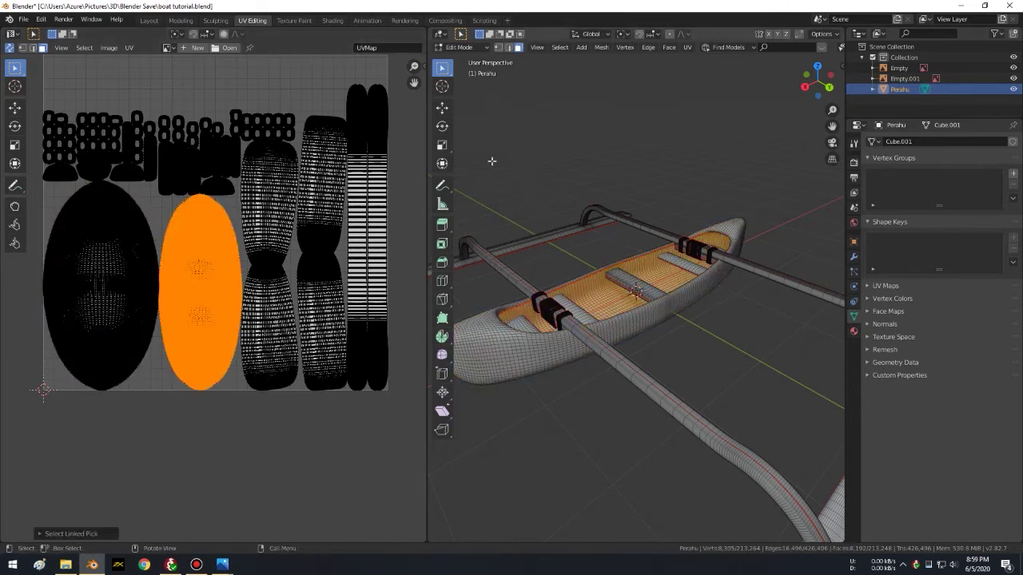
key(alt+a)
key(l)
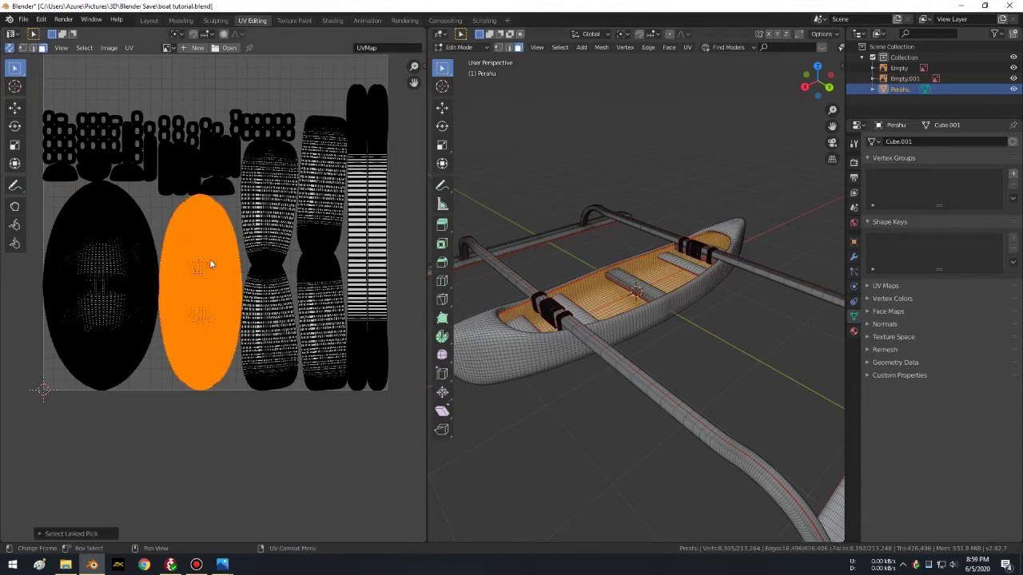
mouse_move(222, 565)
click(163, 519)
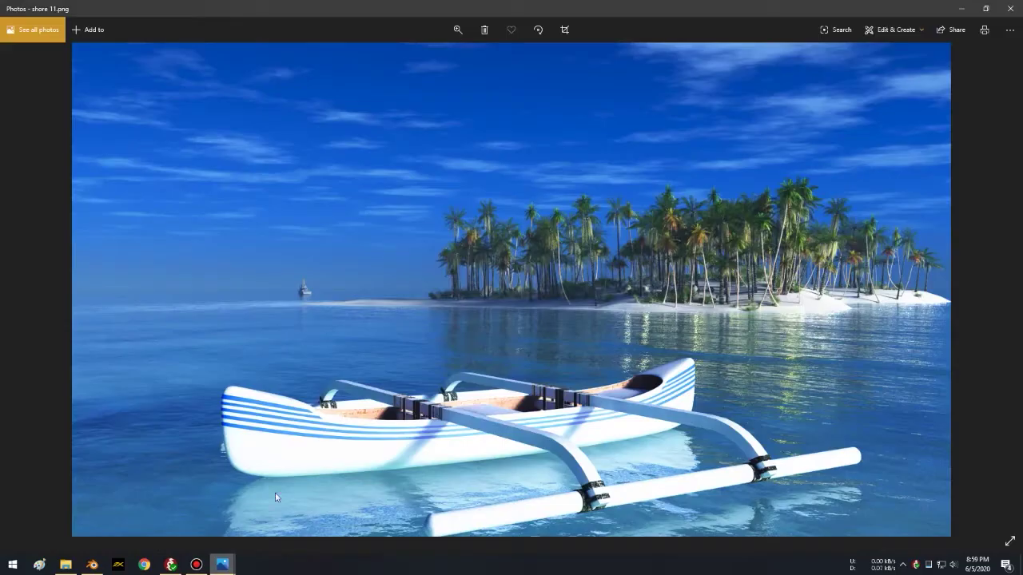
Step: Compare the shore 11.png render, then select the whole canoe hull island in Blender
scroll(377, 418, up, 2)
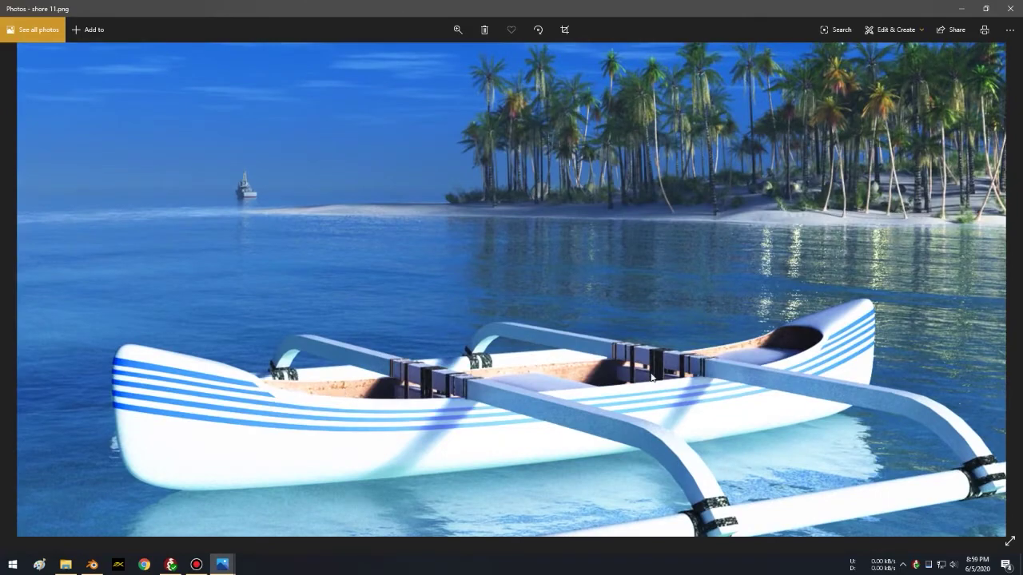
scroll(377, 418, down, 3)
click(92, 565)
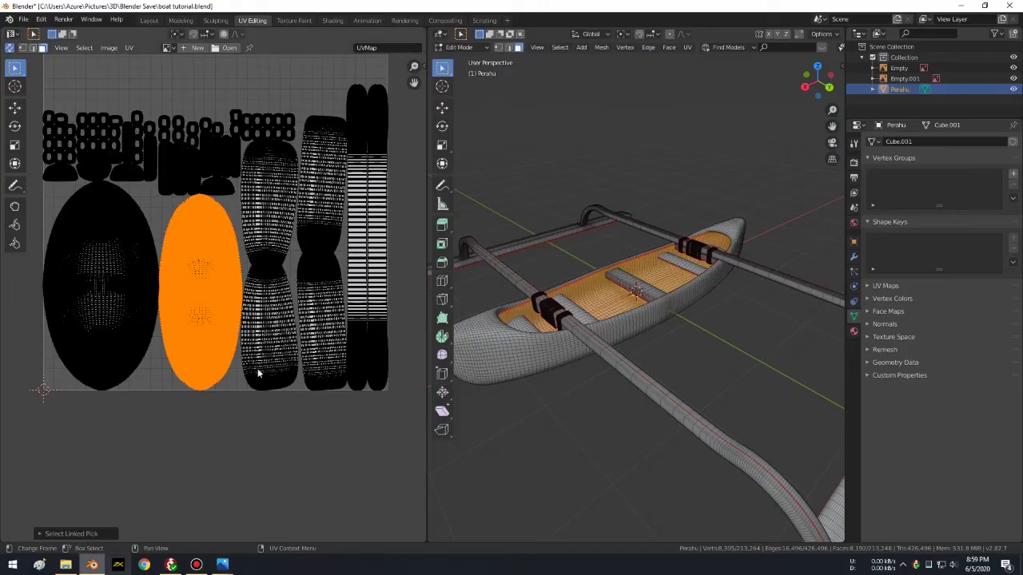
click(124, 297)
key(l)
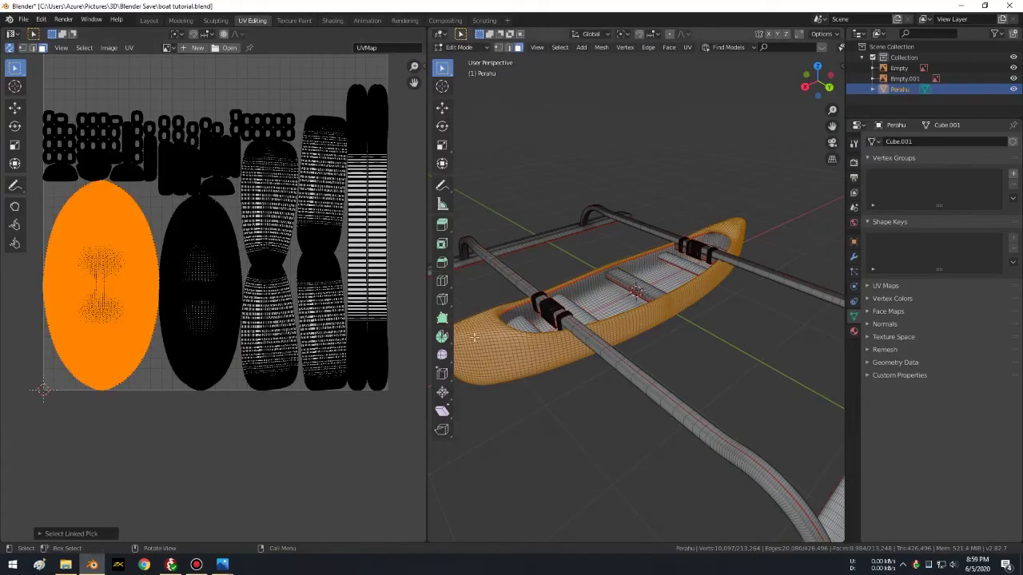
mouse_move(222, 565)
click(164, 519)
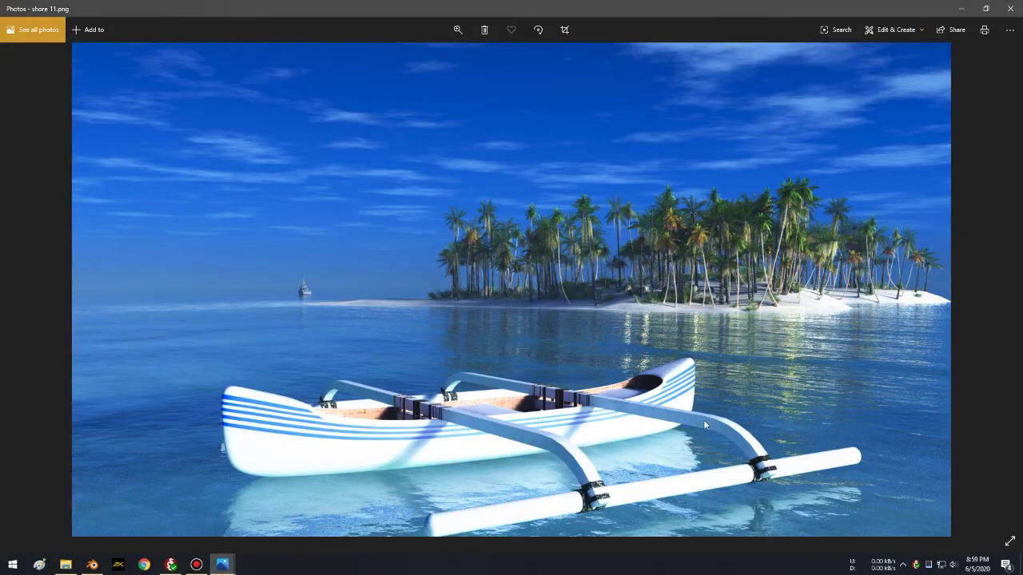
click(91, 565)
mouse_move(529, 318)
middle_down()
mouse_move(547, 268)
mouse_move(721, 278)
mouse_move(754, 270)
mouse_move(641, 217)
middle_up()
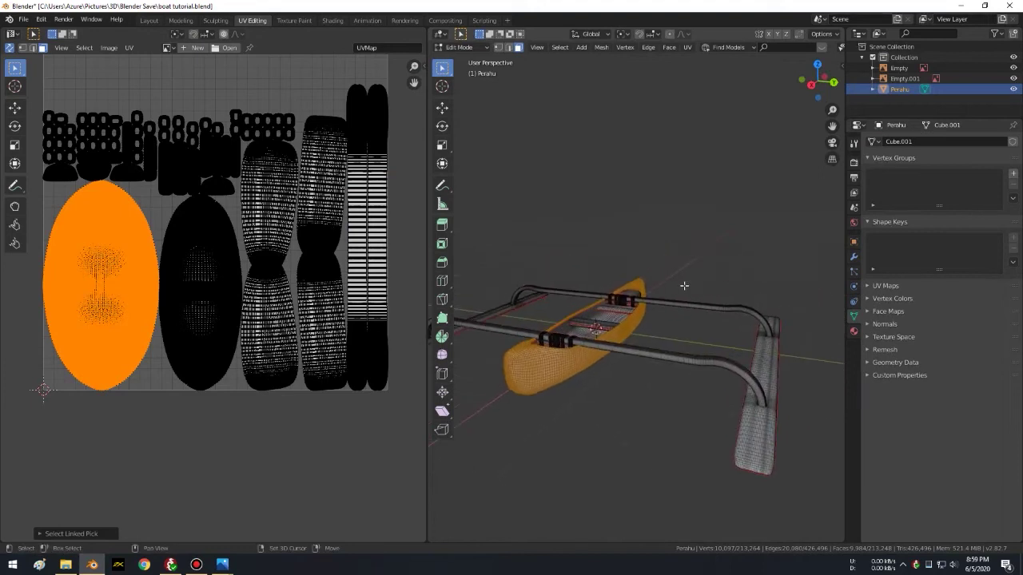
Step: Create a new material named 'Boat Luar' for the selected canoe hull
click(854, 330)
click(923, 186)
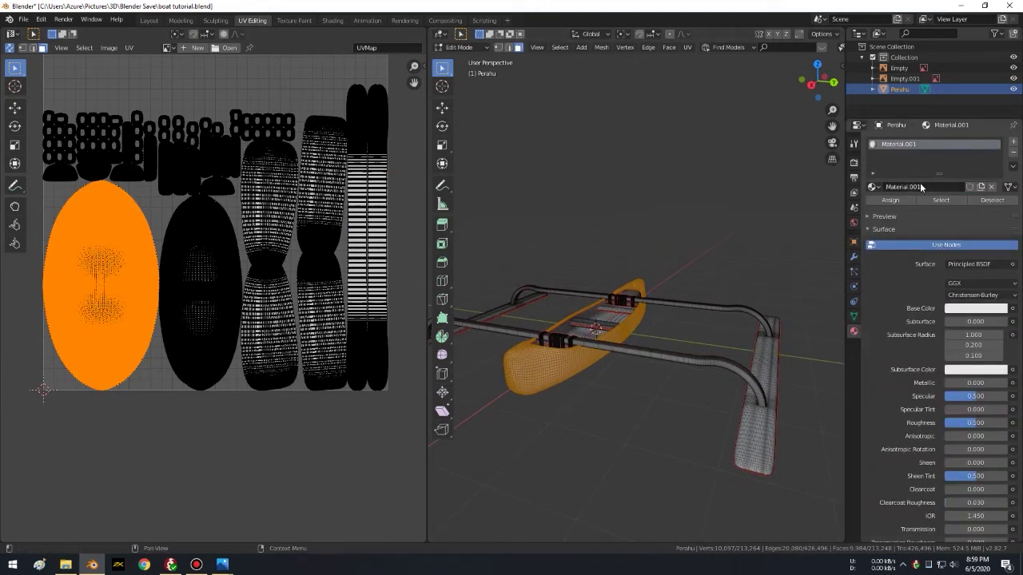
text(Boat Lua)
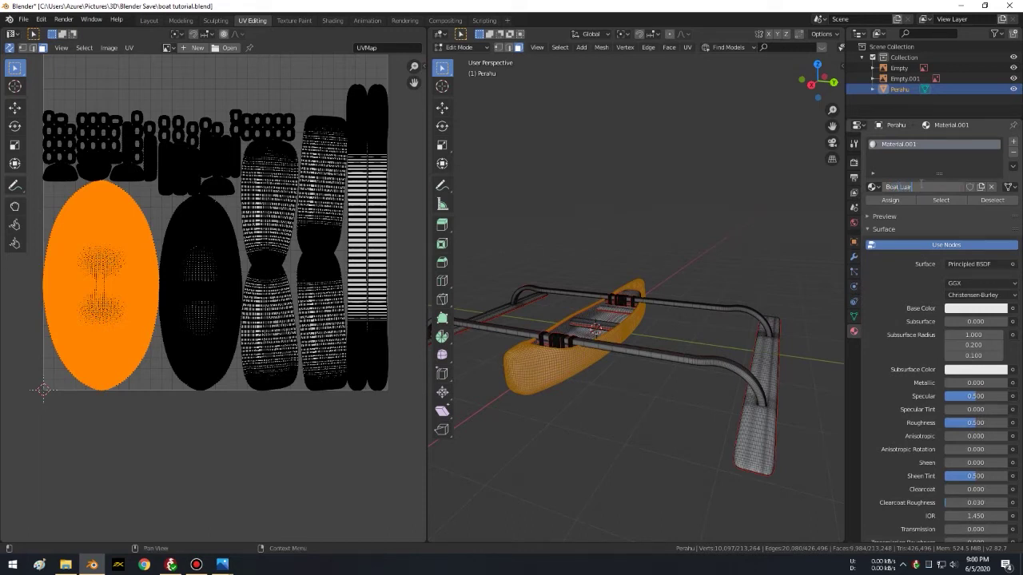
key(Return)
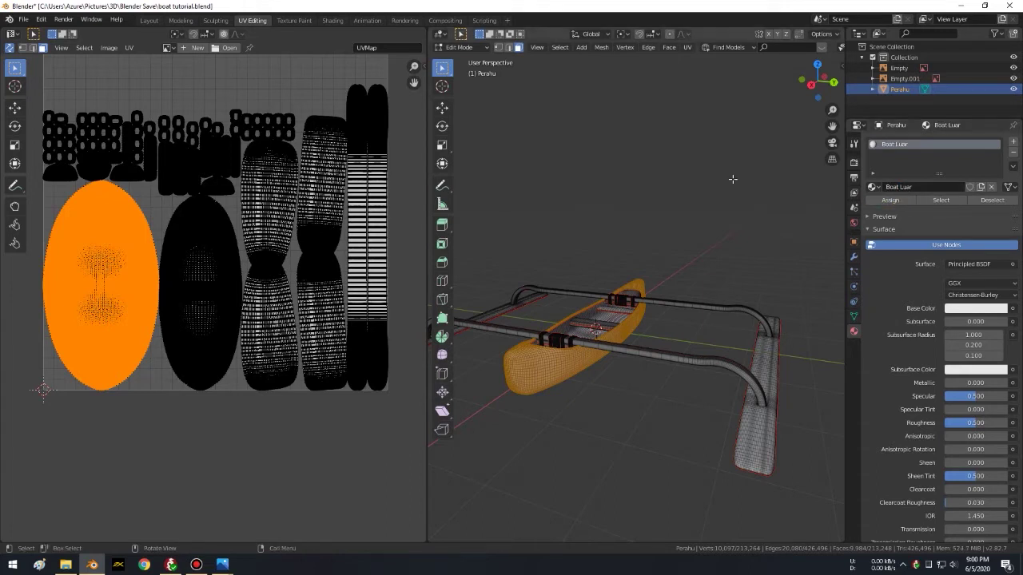
Step: Invert the selection to the outrigger frame and floats and give them a second material 'Boat Luar'
key(ctrl+i)
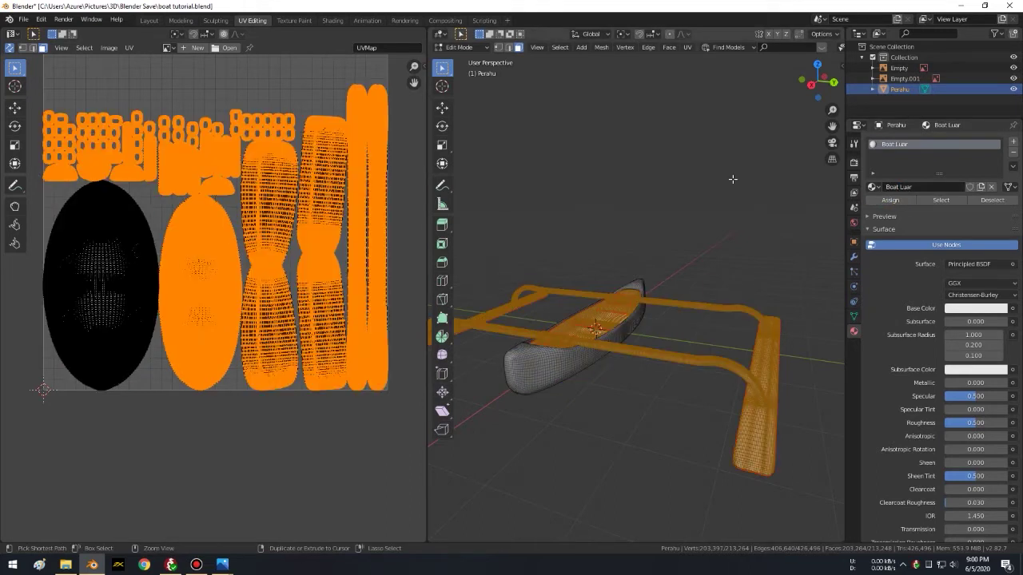
middle_drag(694, 304, 655, 316)
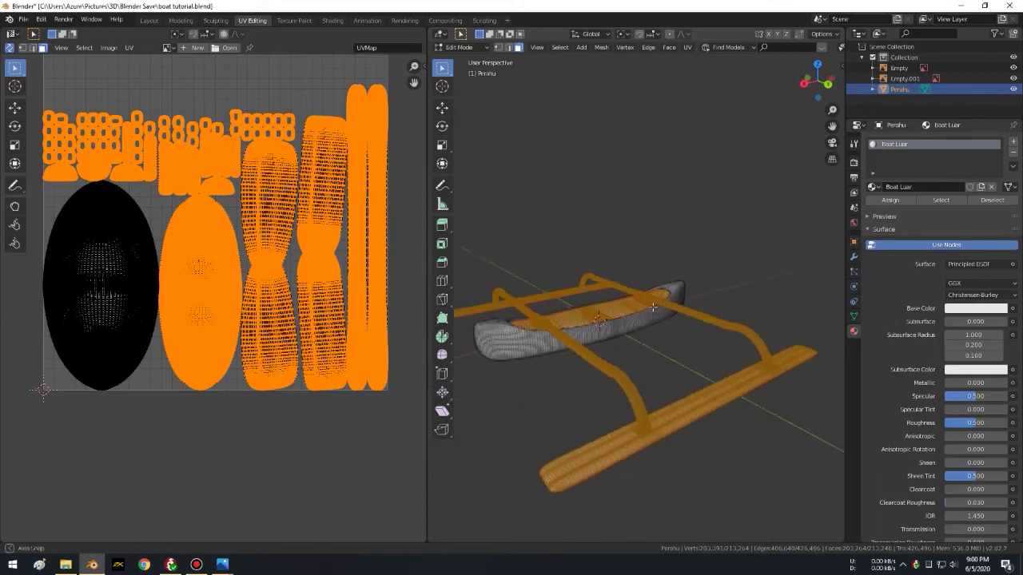
click(1013, 142)
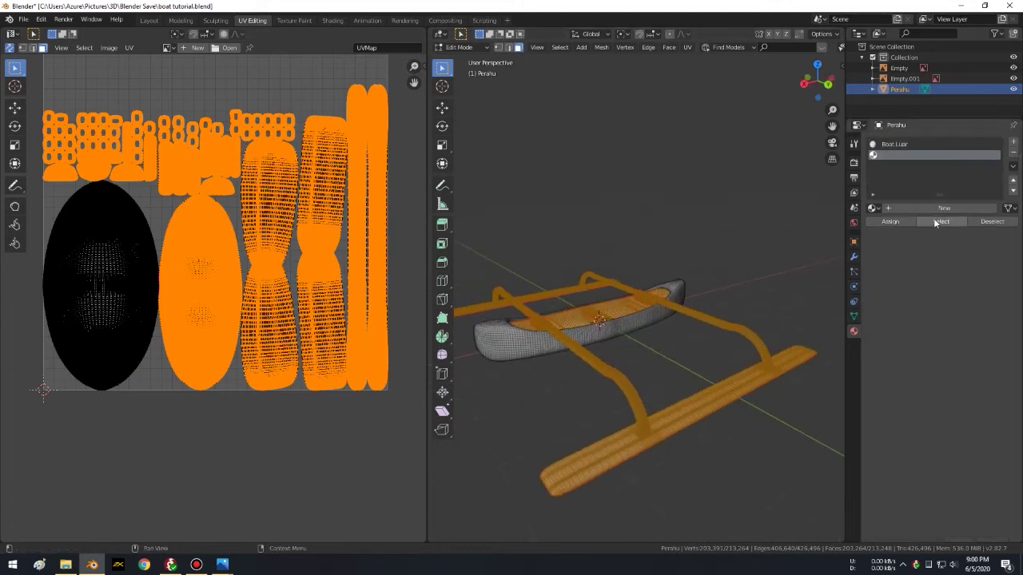
click(942, 208)
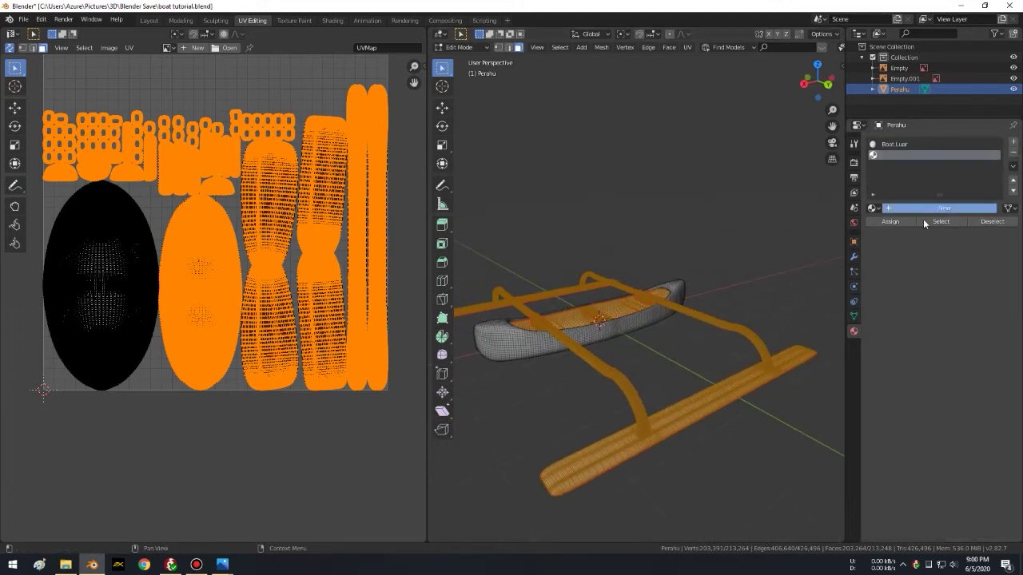
double_click(921, 208)
text(Boat)
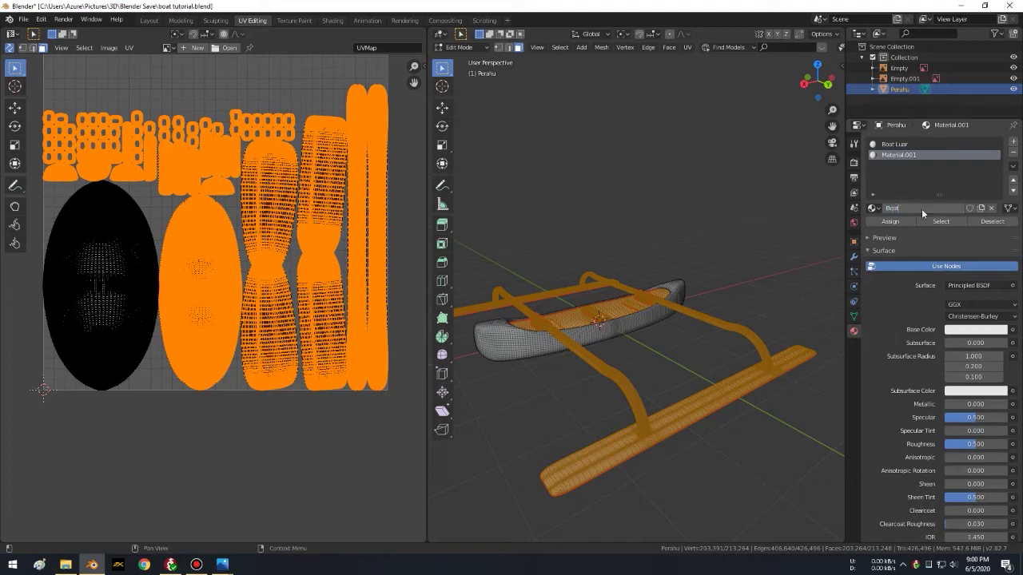
key(Return)
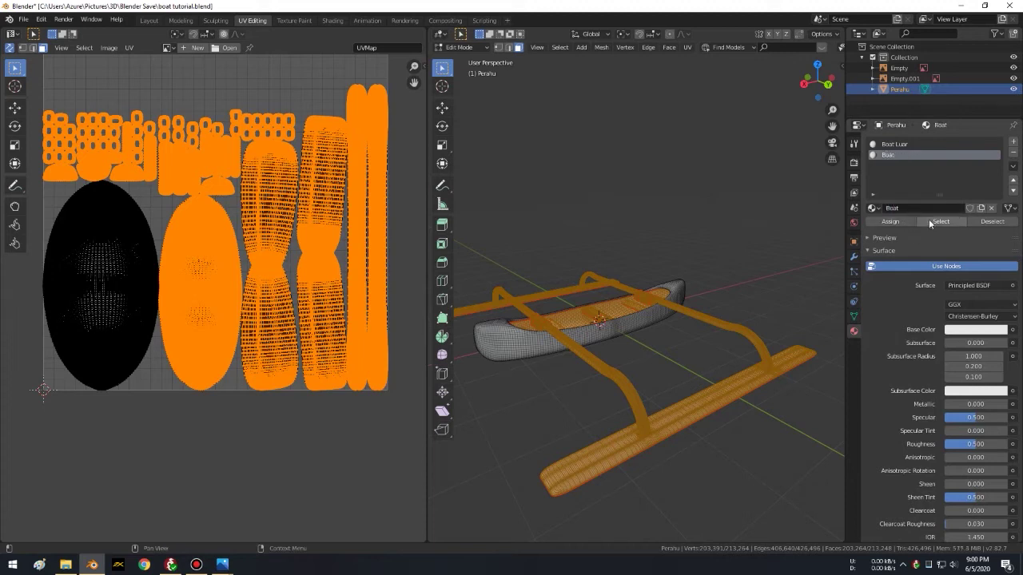
Step: Clear the selection, make Boat Luar the active material and select its faces
key(alt+a)
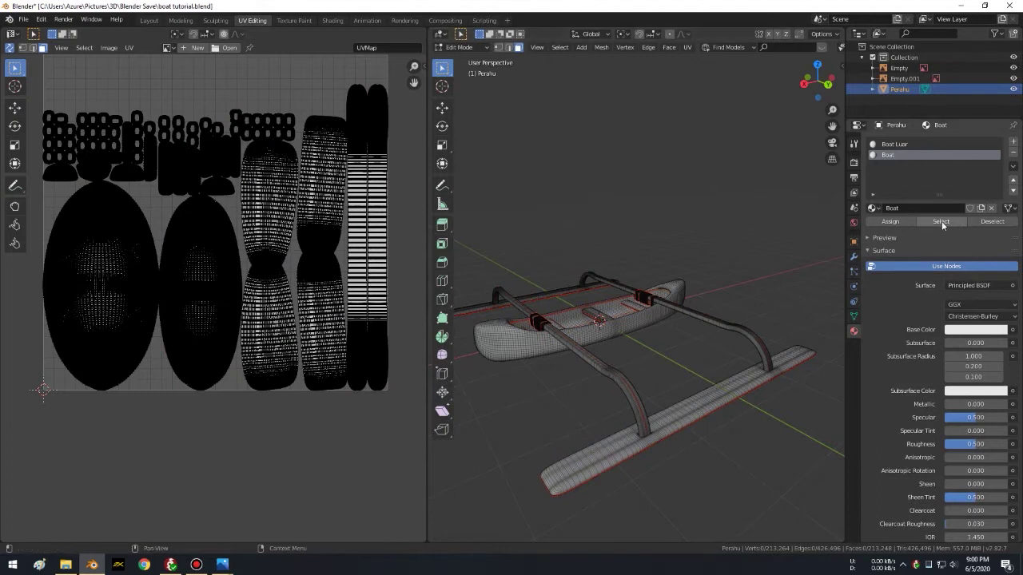
click(918, 144)
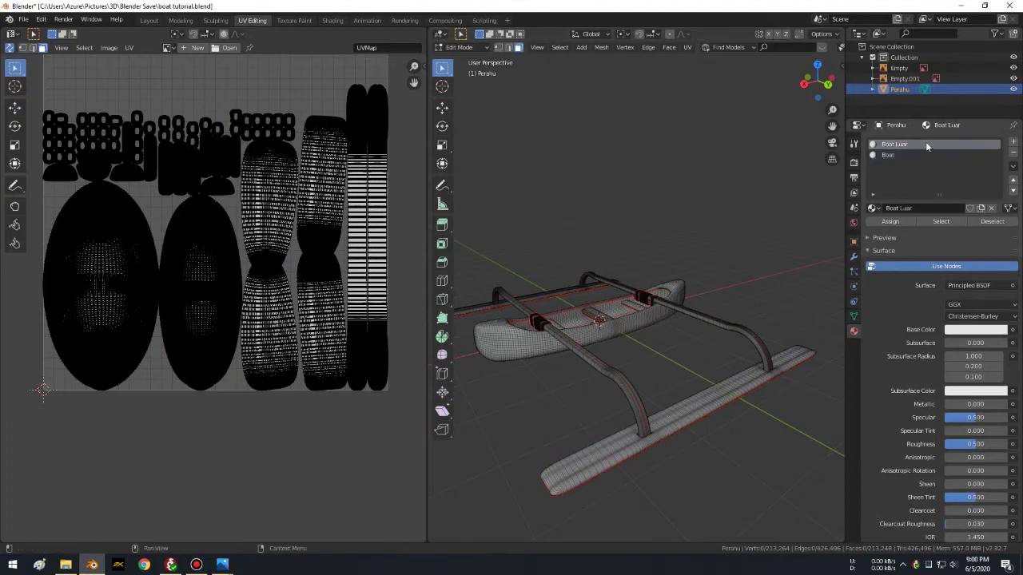
click(896, 239)
click(941, 222)
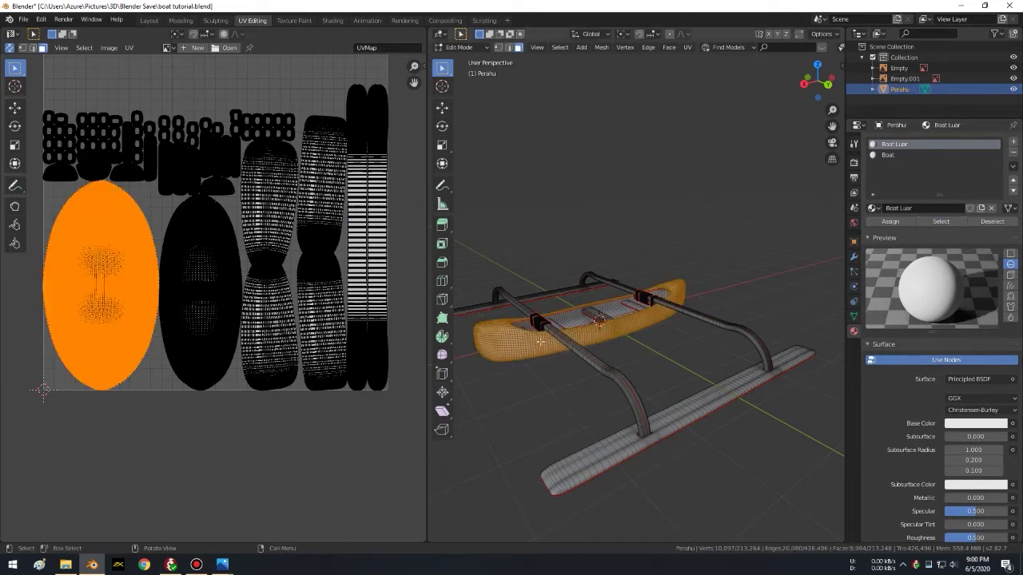
middle_drag(584, 294, 652, 273)
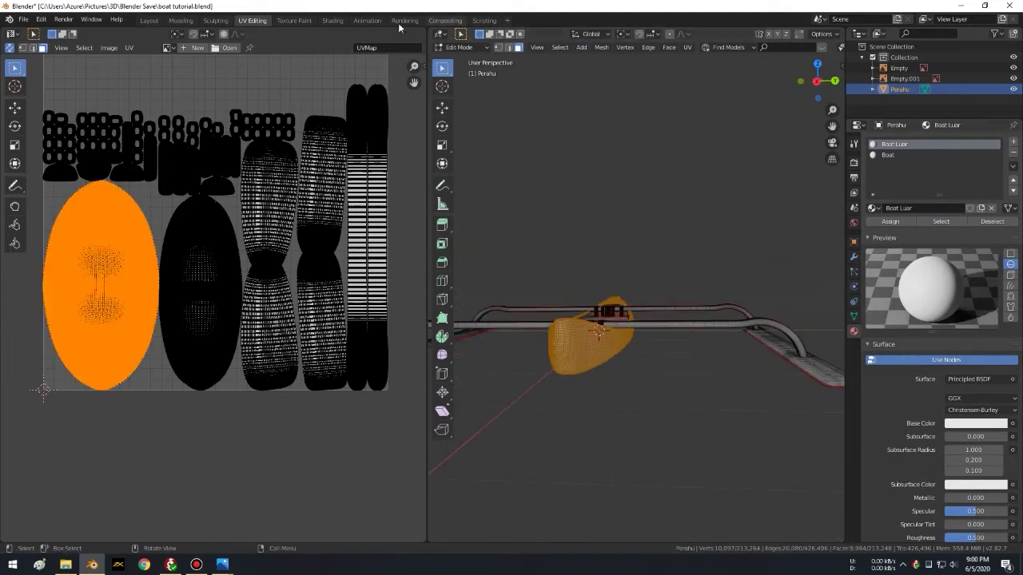
Step: Switch to the Shading workspace with the Principled BSDF node and render settings visible
click(329, 21)
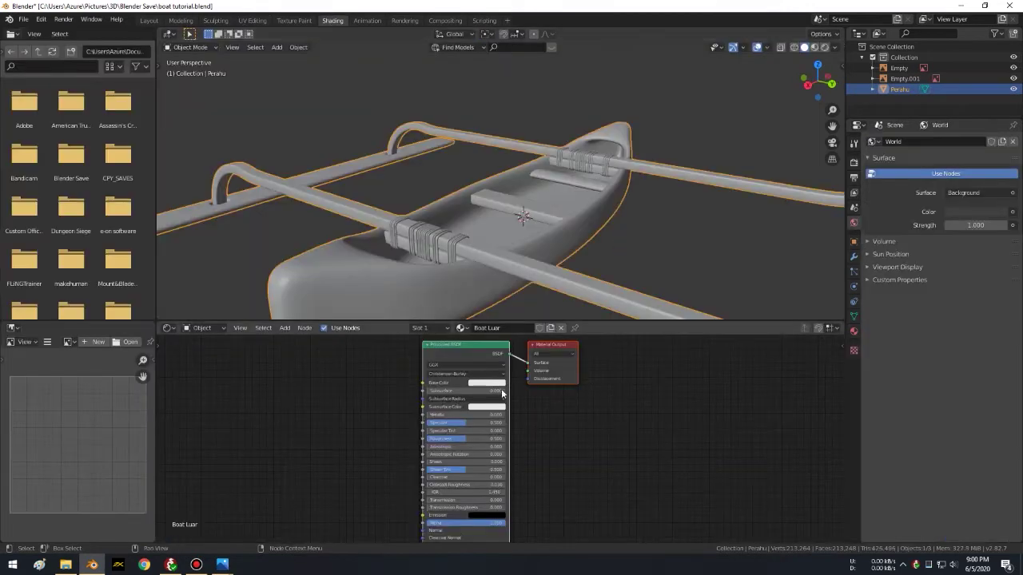
scroll(592, 424, up, 3)
mouse_move(623, 416)
middle_down()
mouse_move(673, 398)
mouse_move(617, 489)
middle_up()
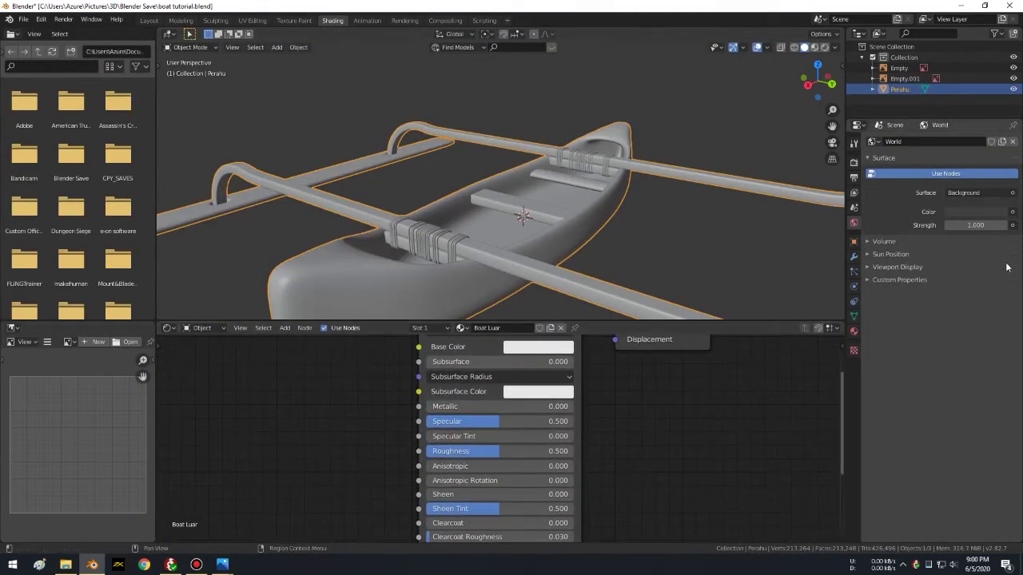
click(852, 332)
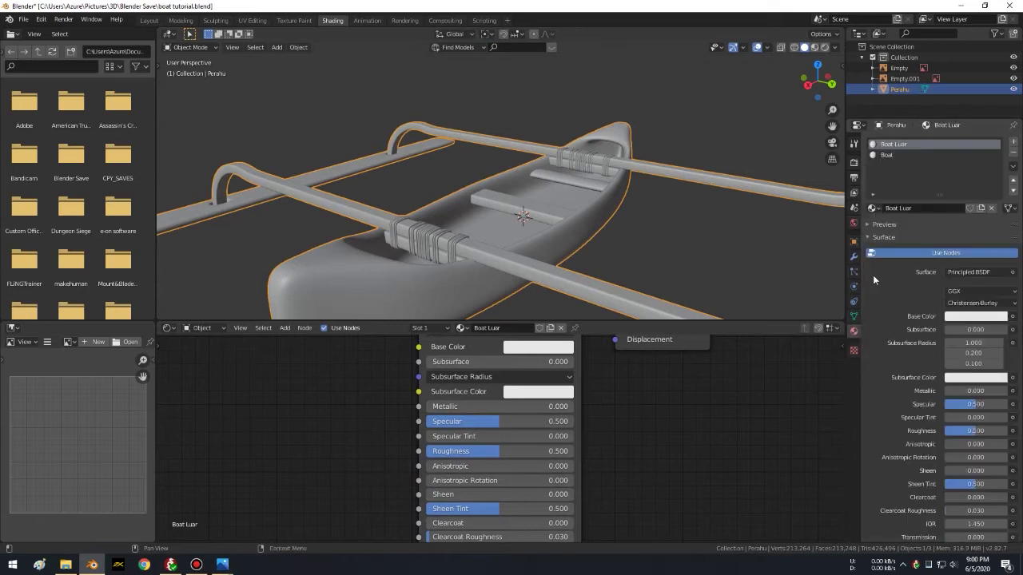
click(853, 144)
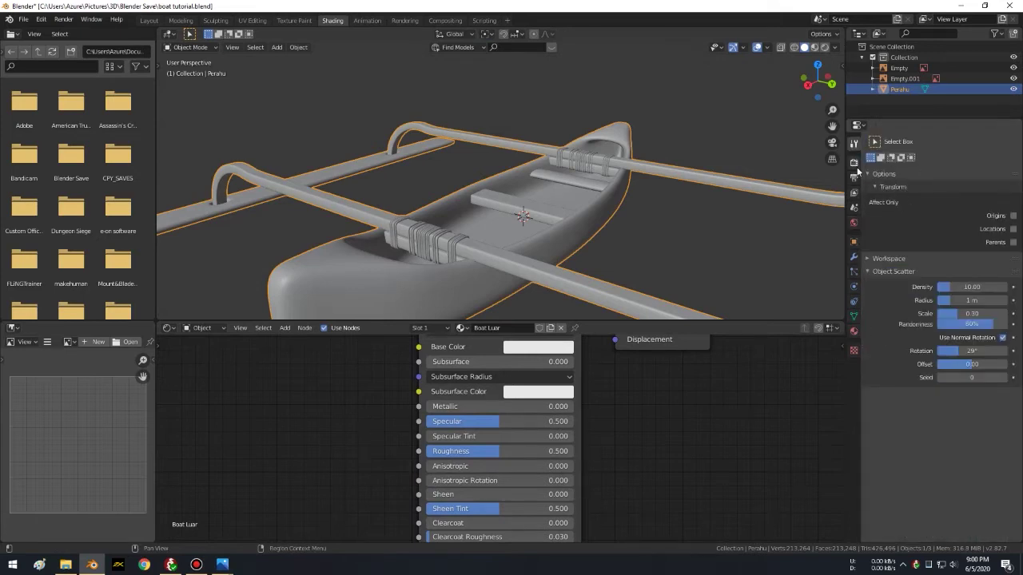
click(853, 162)
Step: Set the render engine to Cycles with 500 render samples
click(961, 142)
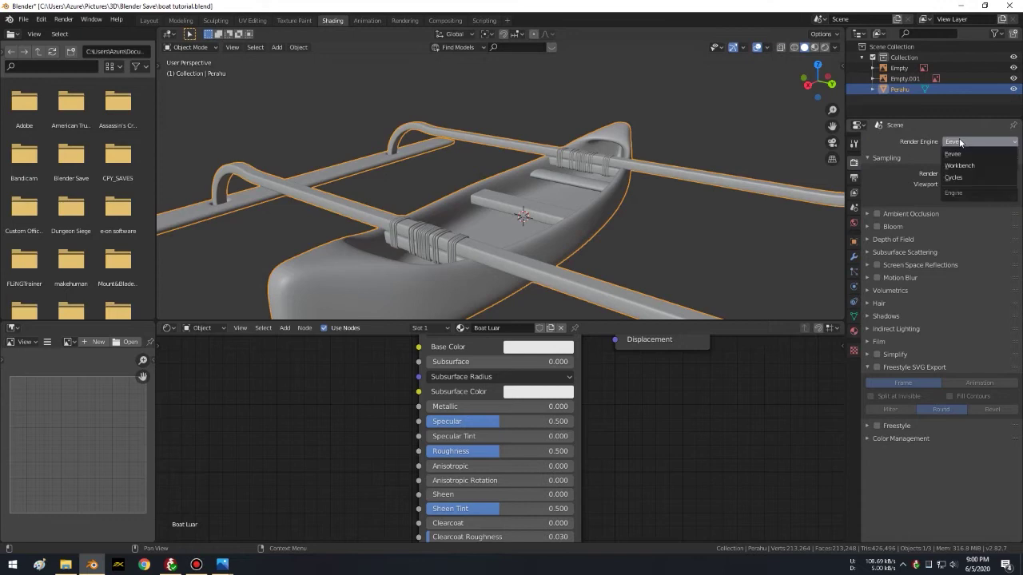
click(954, 177)
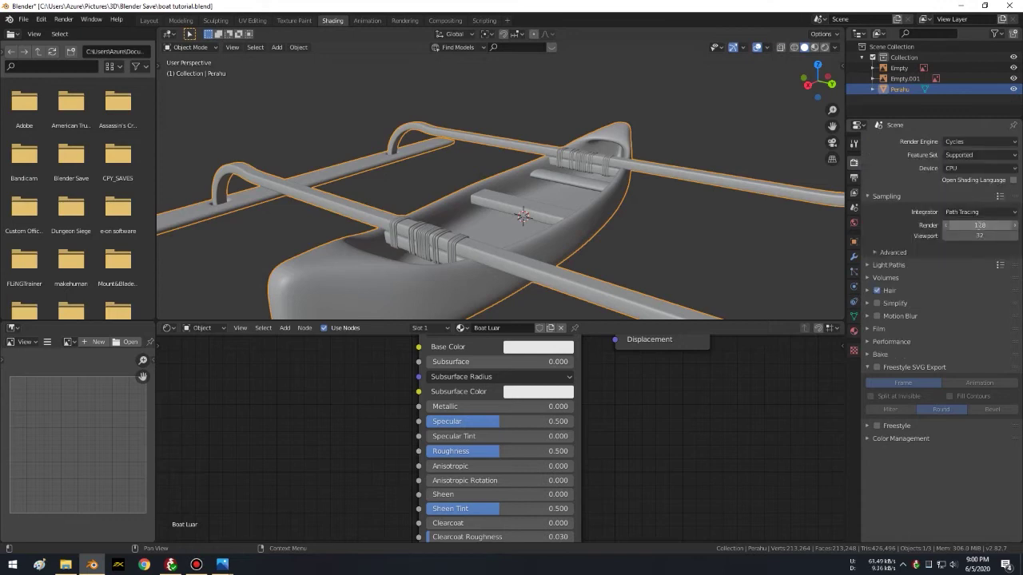
double_click(978, 225)
text(500)
key(Return)
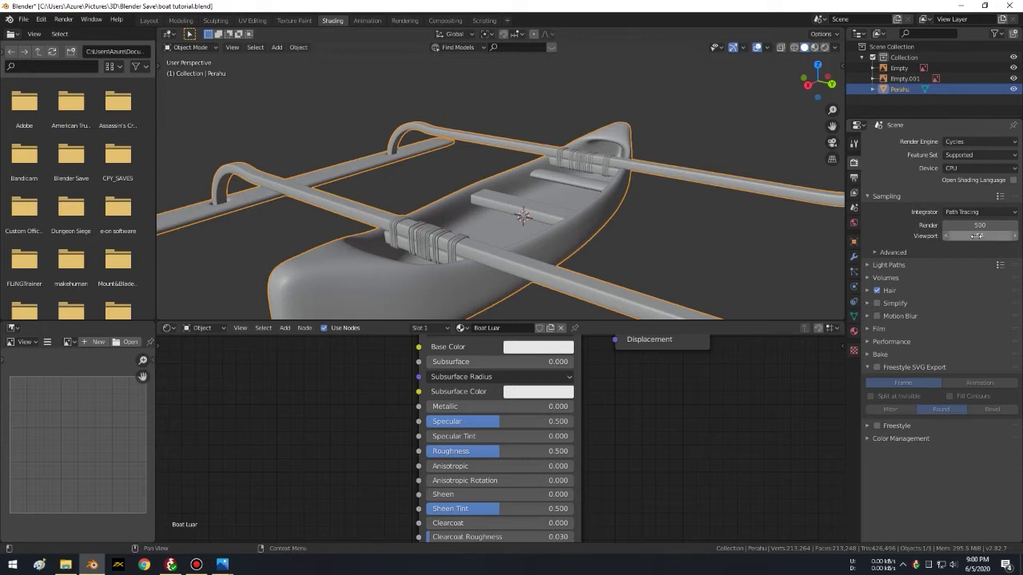
text(64)
Step: Apply the Full Global Illumination light path preset
click(917, 264)
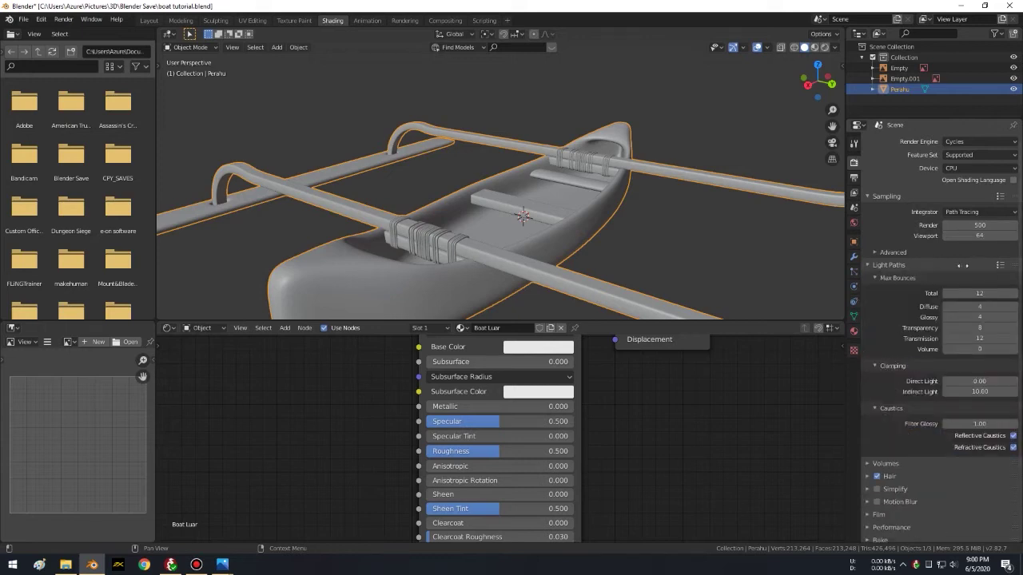
scroll(952, 272, down, 3)
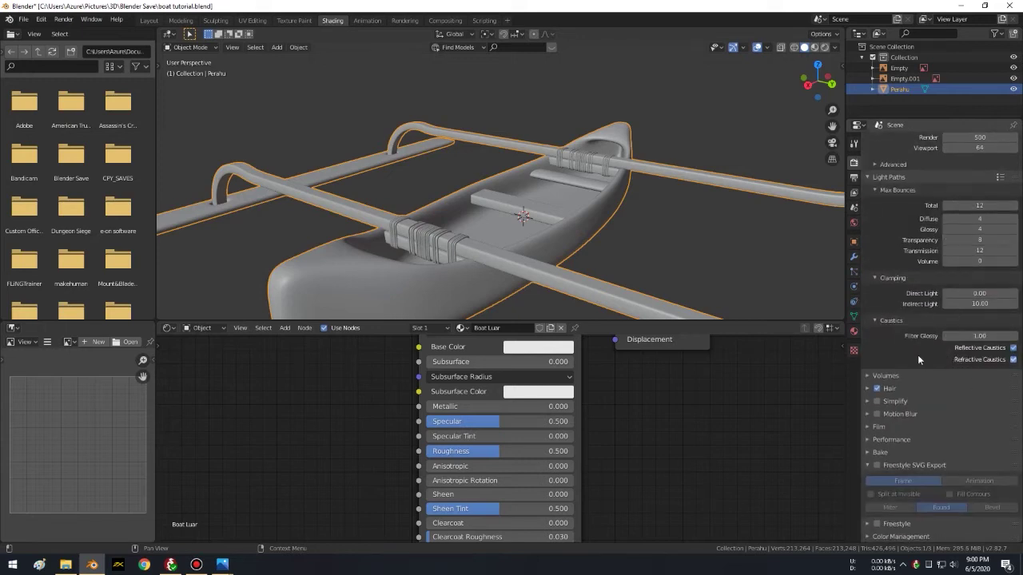
click(1000, 178)
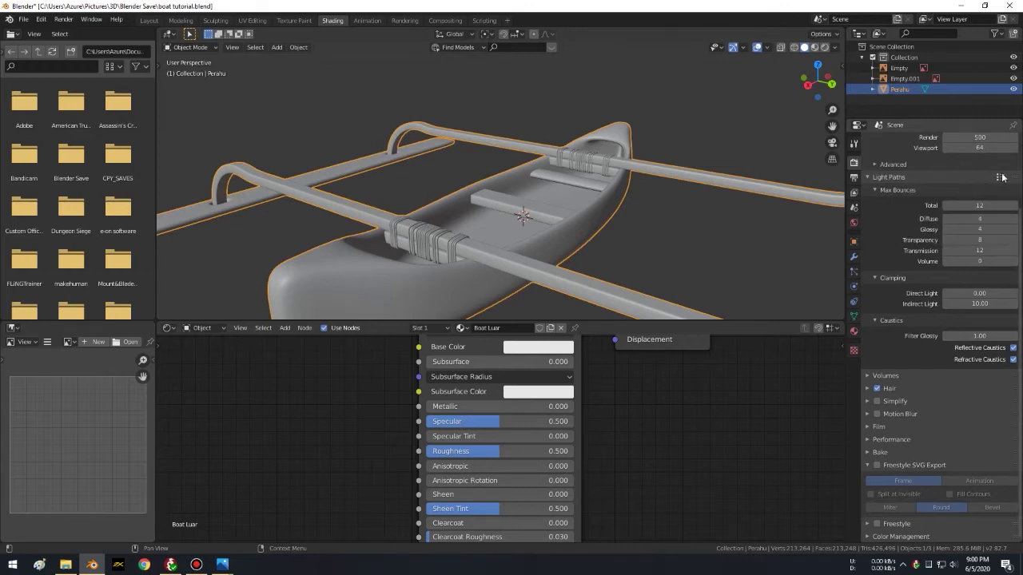
click(999, 177)
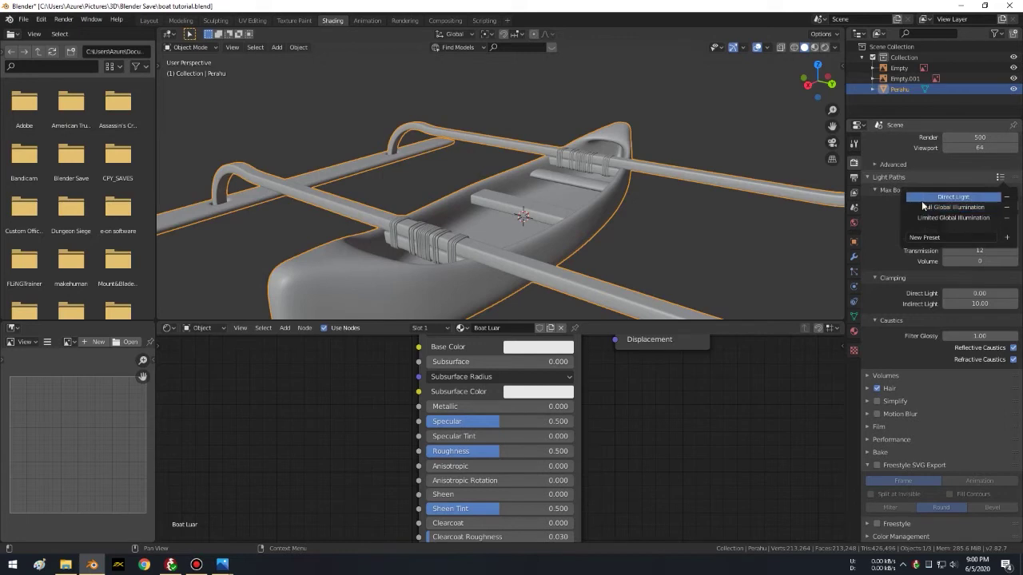
click(961, 198)
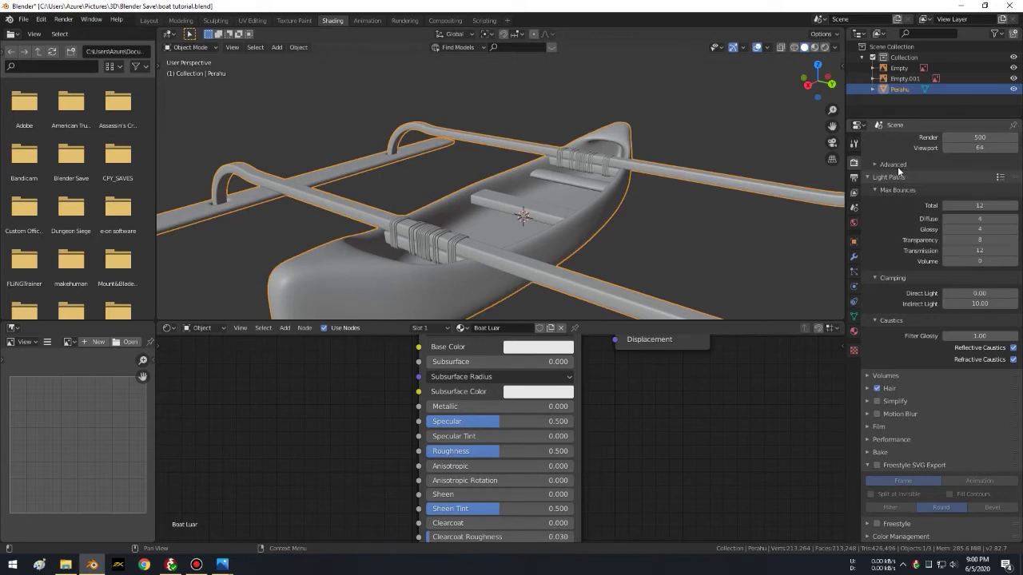
click(1002, 180)
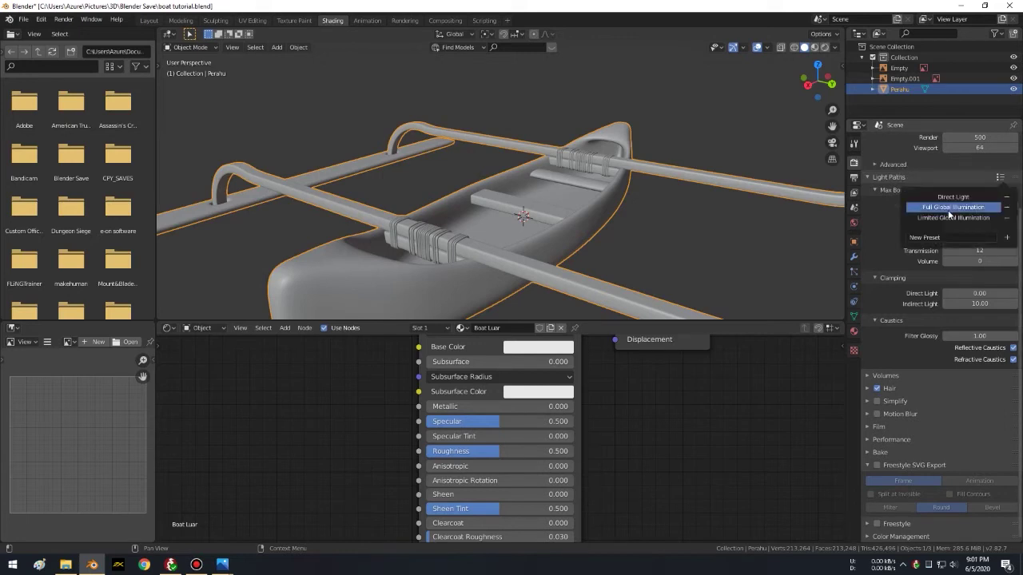
click(949, 209)
click(1001, 176)
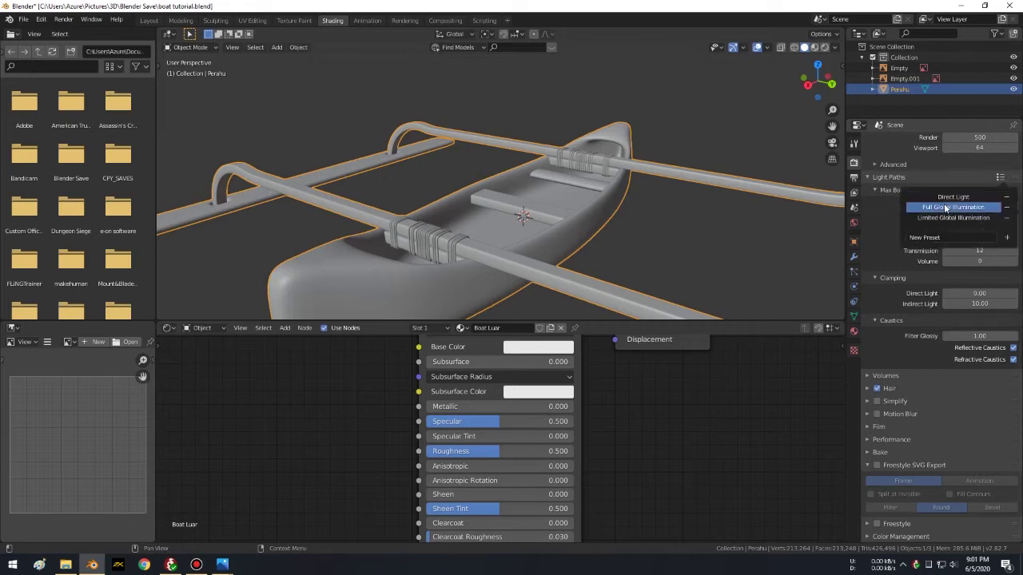
click(940, 207)
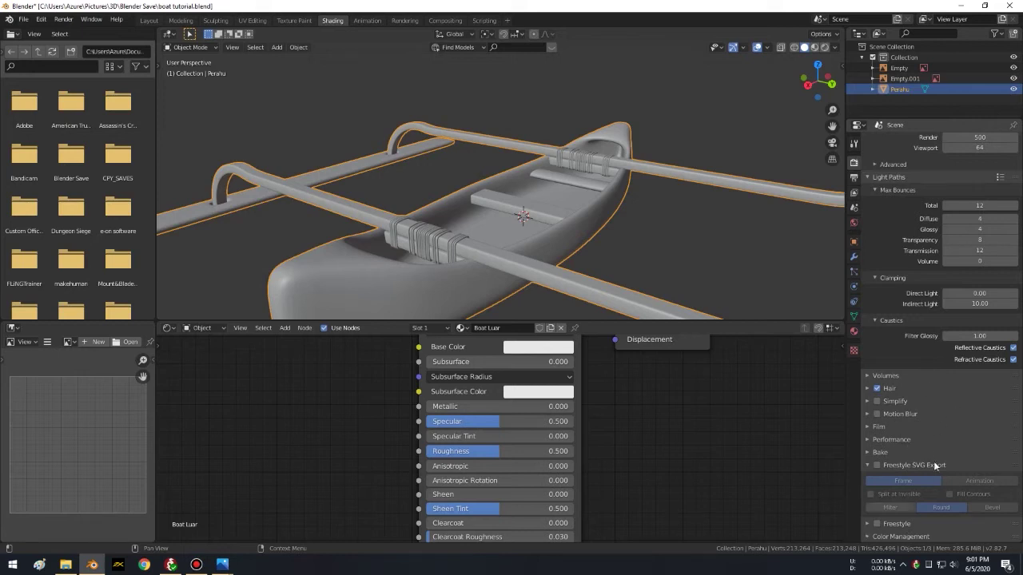
Step: Set the Color Management look to Medium High Contrast
click(906, 537)
scroll(941, 408, down, 2)
scroll(941, 409, down, 3)
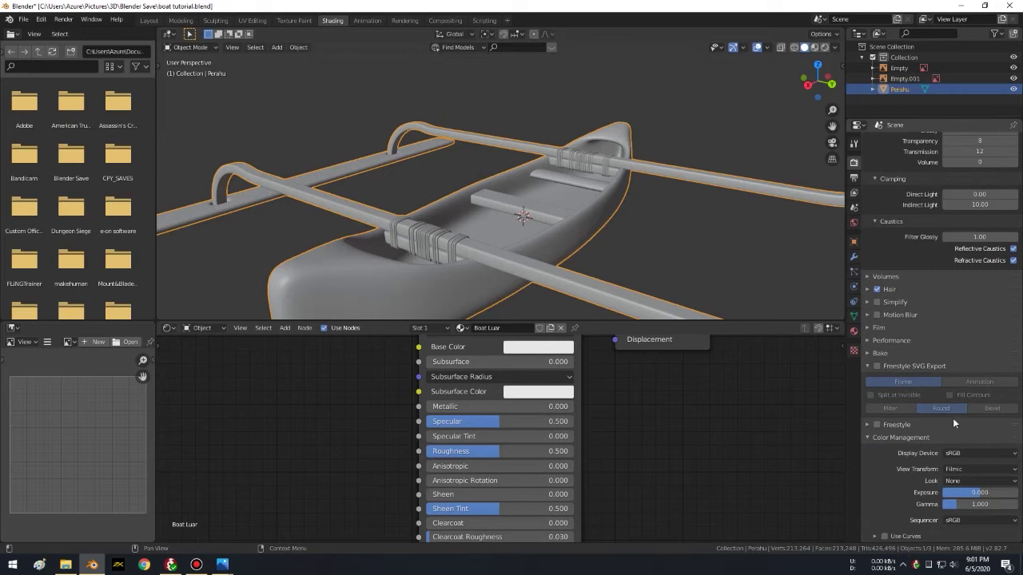
click(974, 481)
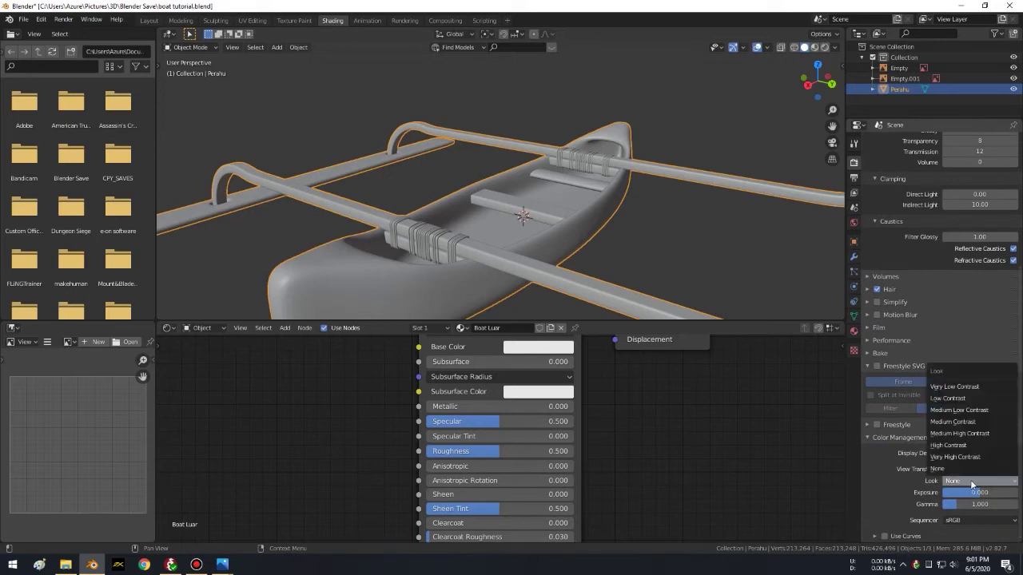
click(998, 433)
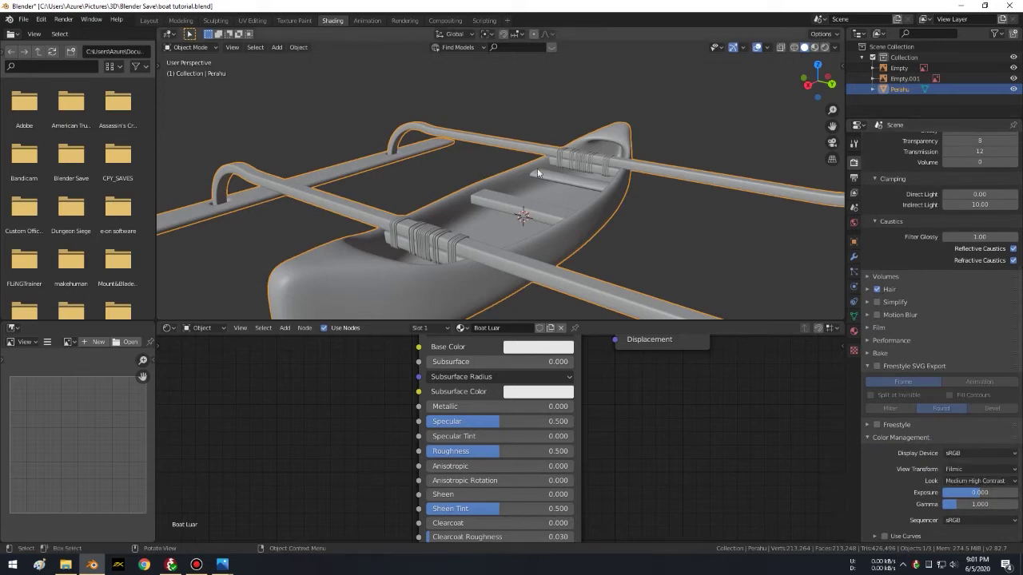
scroll(529, 200, down, 5)
mouse_move(530, 200)
middle_down()
mouse_move(602, 167)
mouse_move(565, 219)
middle_up()
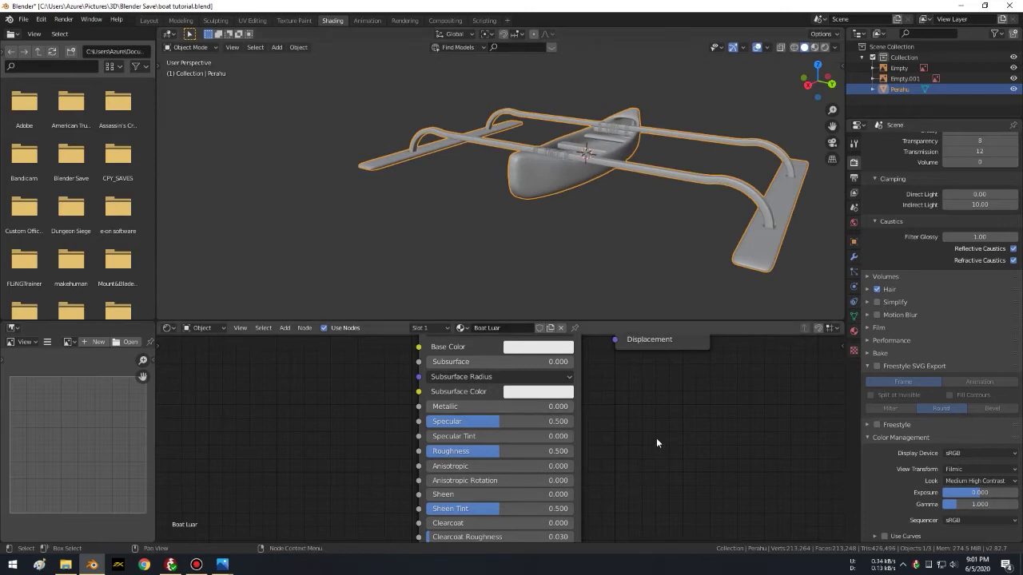
Step: Set Boat Luar's Specular to 0.1 and Roughness to 0.1
click(219, 330)
click(521, 421)
text(0.1)
key(Return)
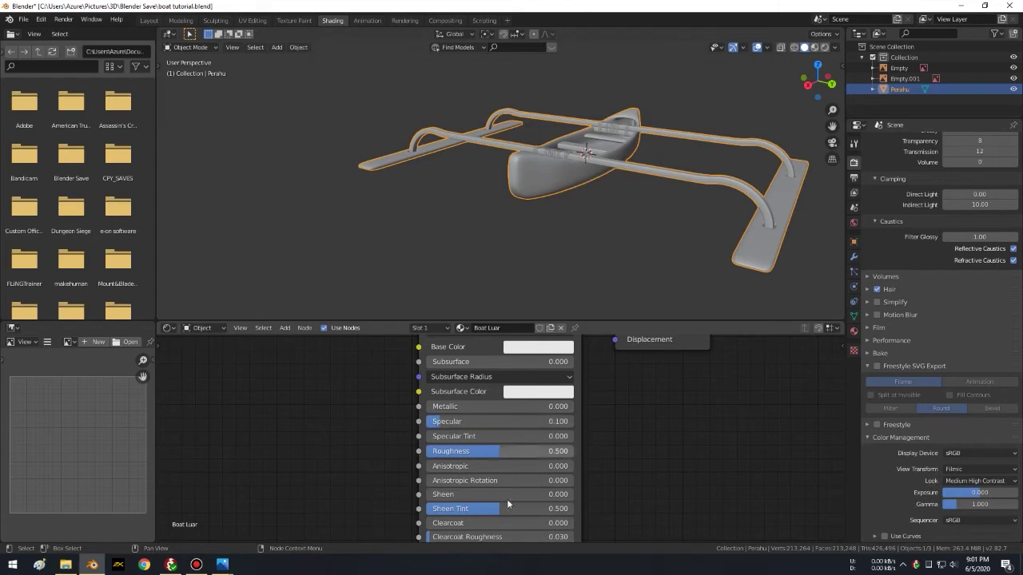
click(527, 452)
text(0.1)
key(Return)
Step: Bring the material's lower node inputs into view and call up the Add node menu
mouse_move(212, 516)
middle_down()
mouse_move(405, 490)
mouse_move(417, 475)
middle_up()
scroll(479, 431, up, 2)
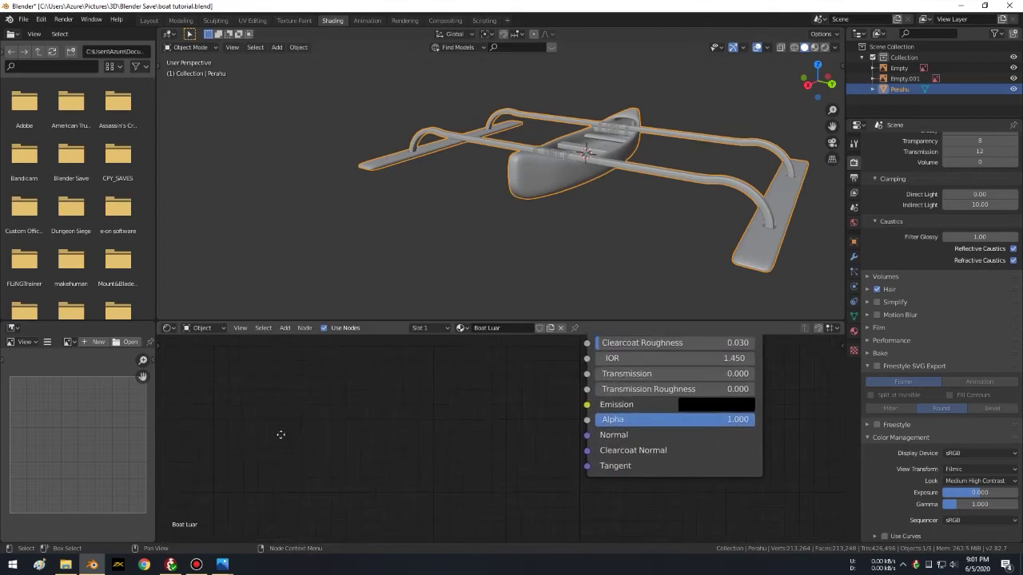
key(shift+a)
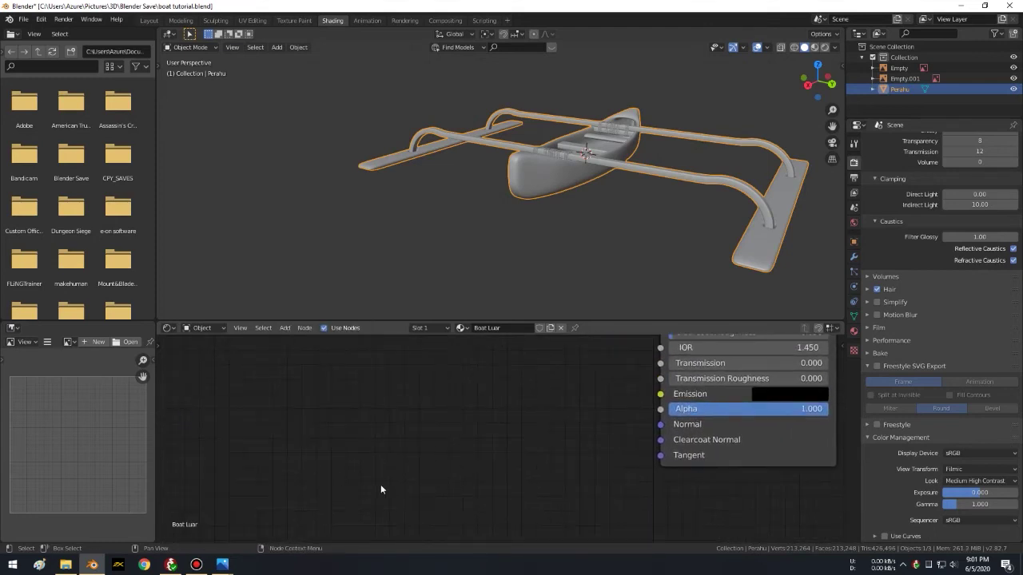
key(shift+a)
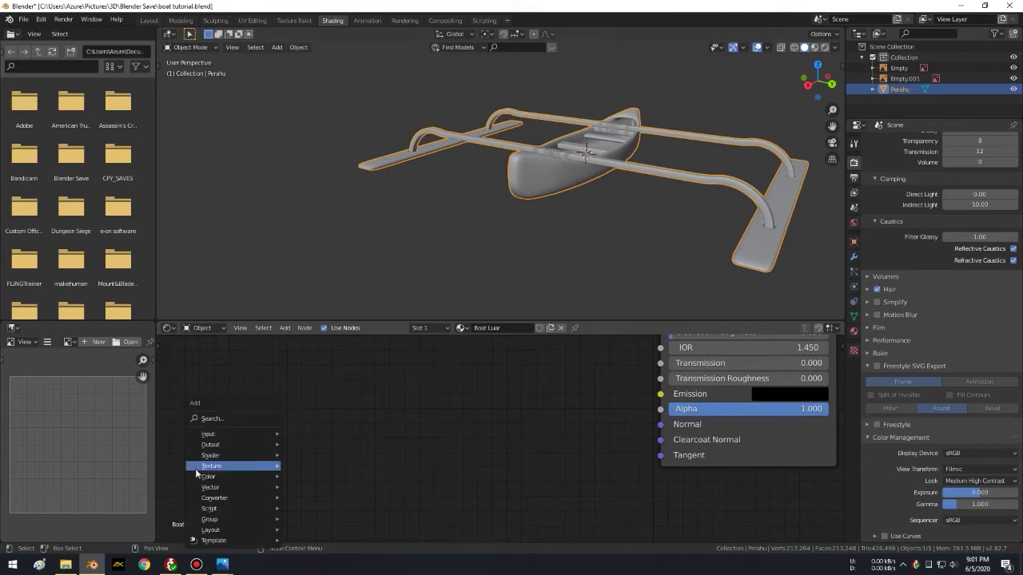
mouse_move(232, 466)
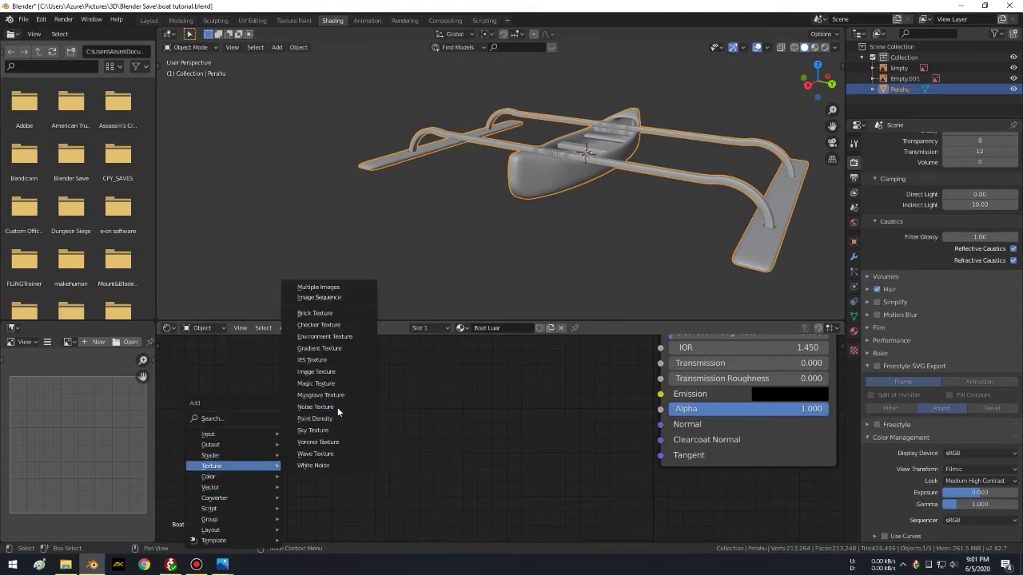
Step: Add a Noise Texture node to the left of the Boat Luar material
click(316, 407)
click(291, 428)
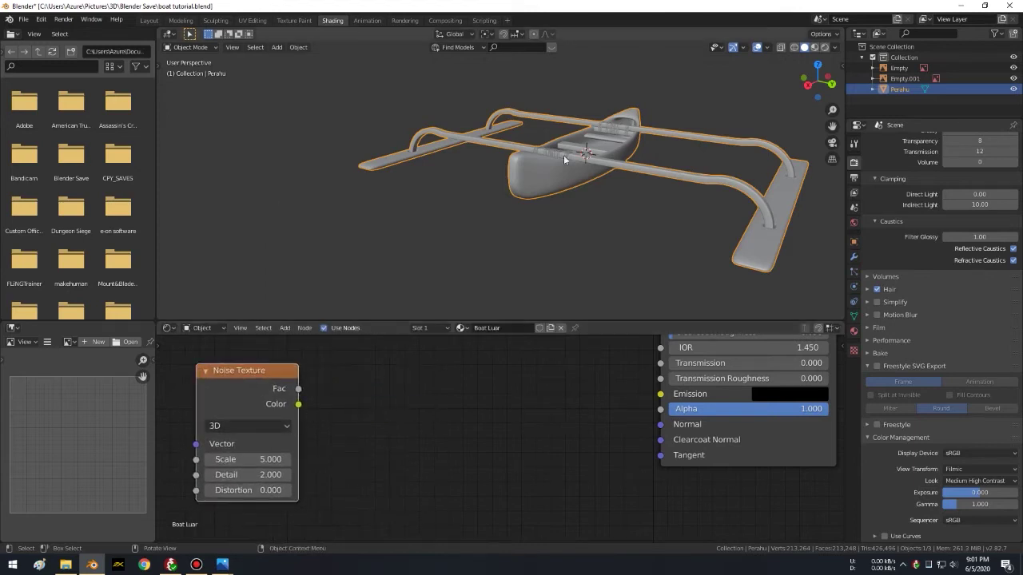
click(814, 48)
middle_drag(628, 182, 553, 161)
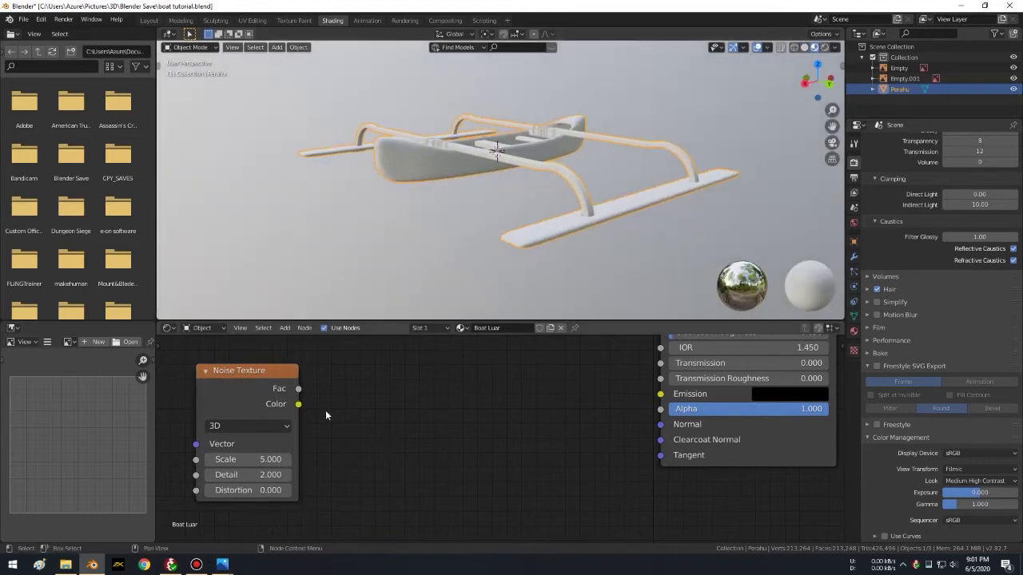
Step: Add a Normal Map node, linking Noise Color into it and its output into BSDF Normal
key(shift+a)
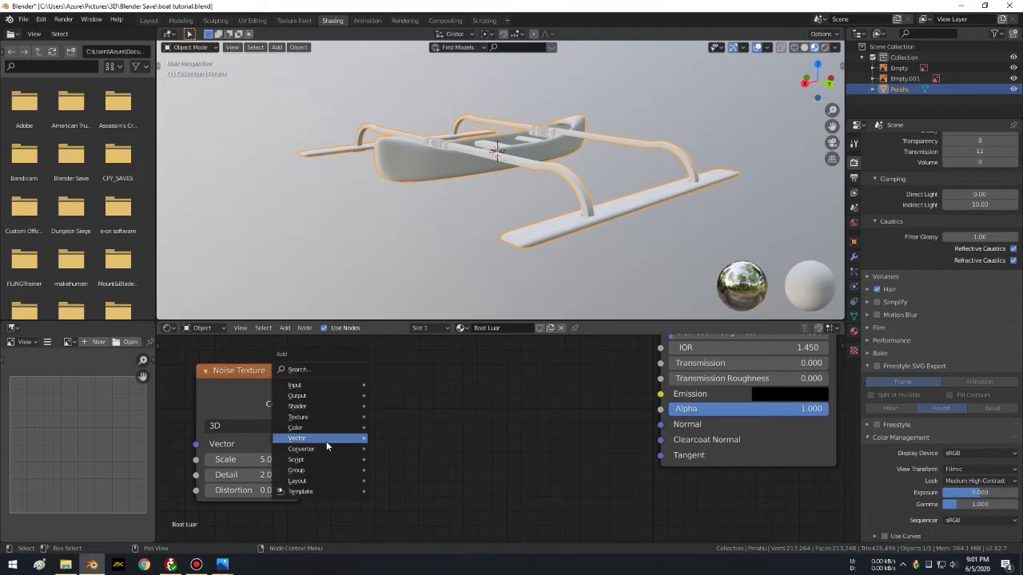
click(400, 484)
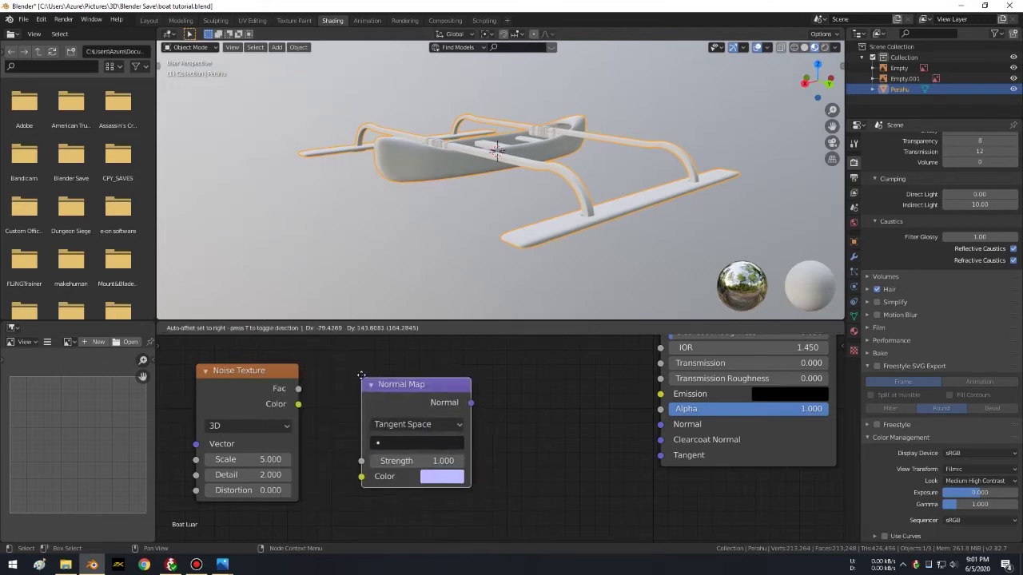
click(409, 431)
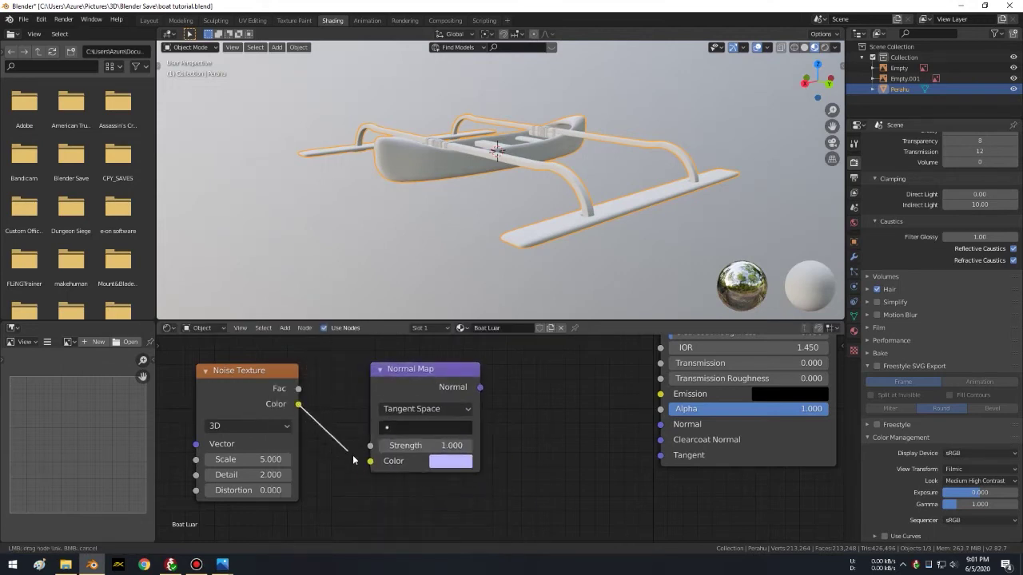
drag(299, 405, 370, 461)
key(Tab)
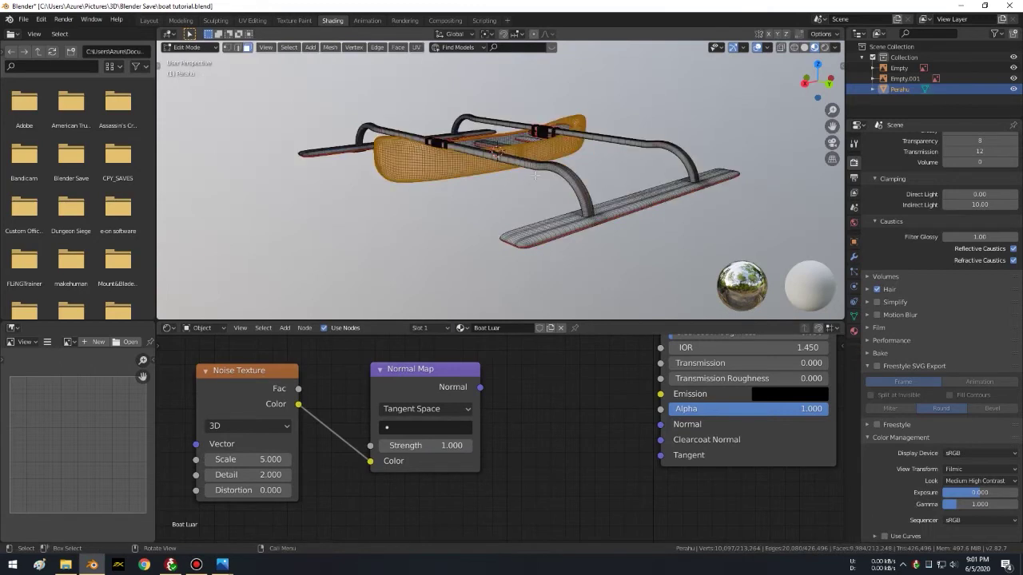
mouse_move(479, 387)
mouse_down()
mouse_move(662, 442)
mouse_move(660, 430)
mouse_up()
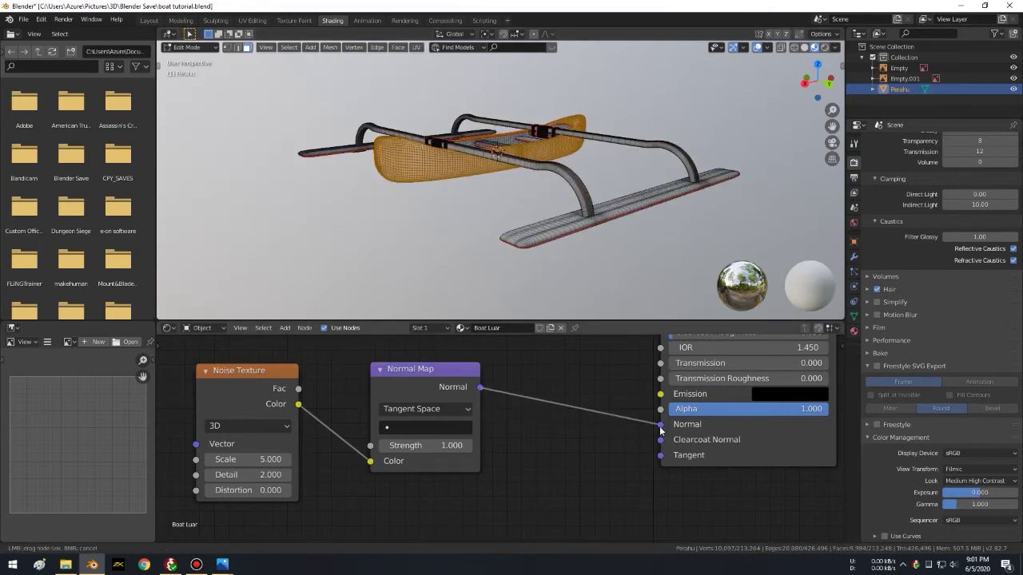
Step: Inspect the noise-bumped hull from several angles in object mode
mouse_move(500, 185)
middle_down()
mouse_move(501, 218)
mouse_move(575, 151)
middle_up()
scroll(500, 218, up, 4)
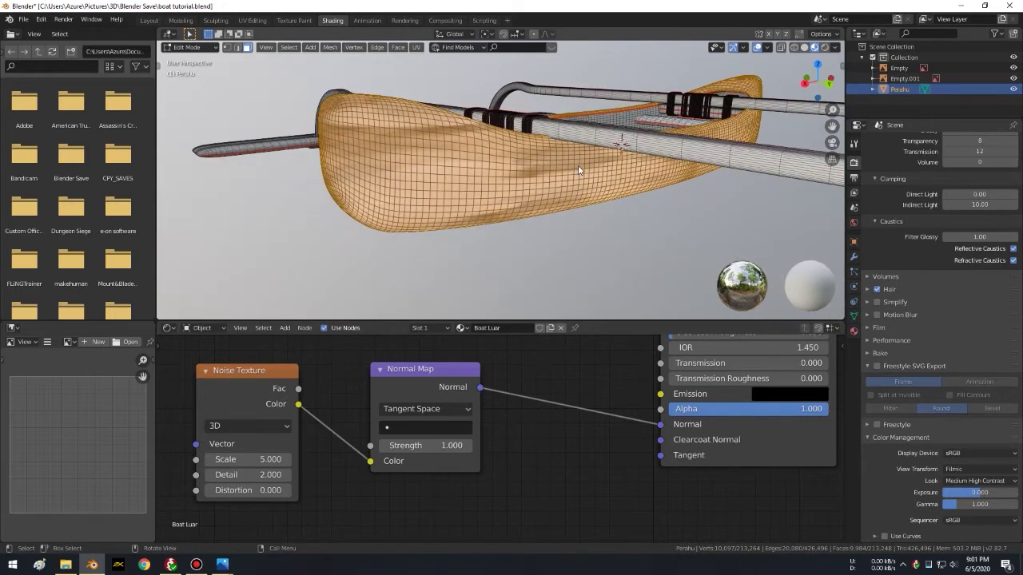
key(Tab)
mouse_move(578, 164)
middle_down()
mouse_move(549, 171)
mouse_move(767, 189)
middle_up()
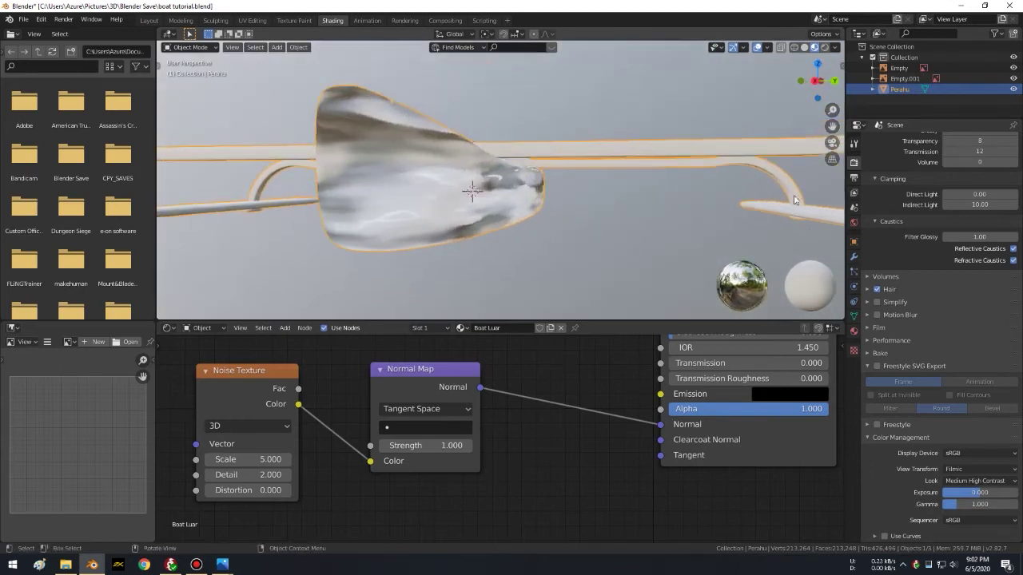
click(852, 223)
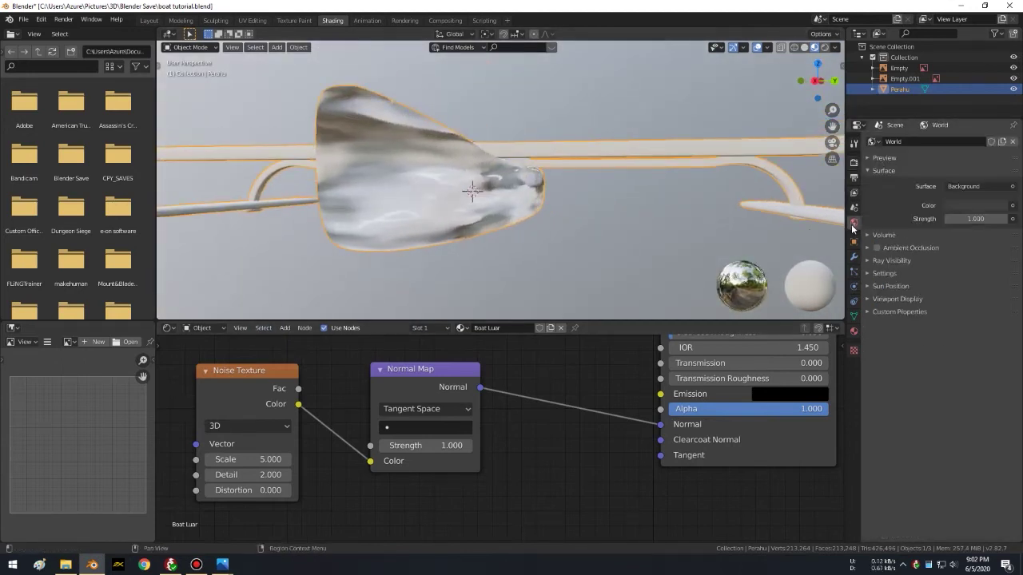
Step: Load venice_sunset_8k.hdr from the HDRI folder as the world's Environment Texture
click(891, 159)
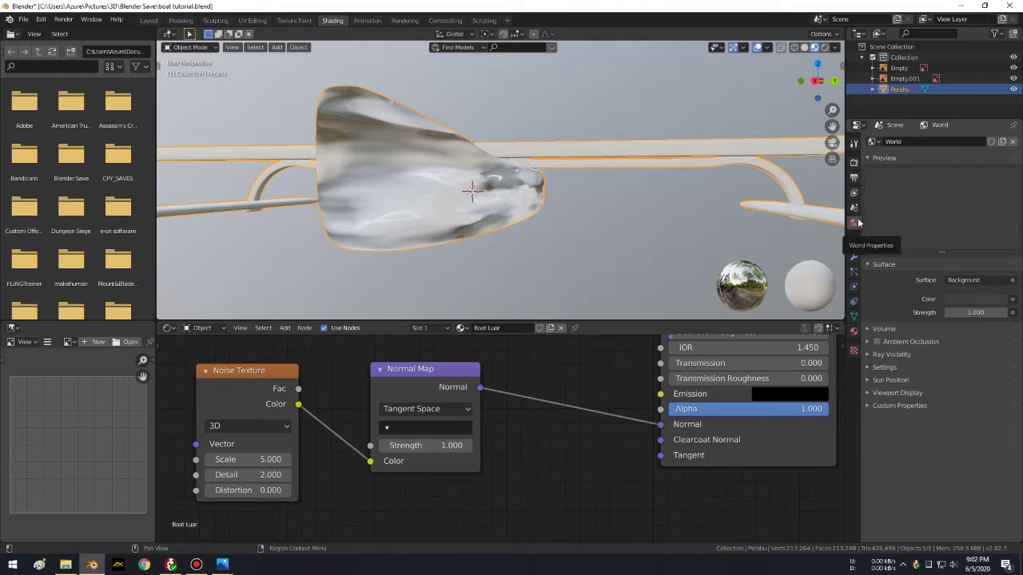
click(1011, 300)
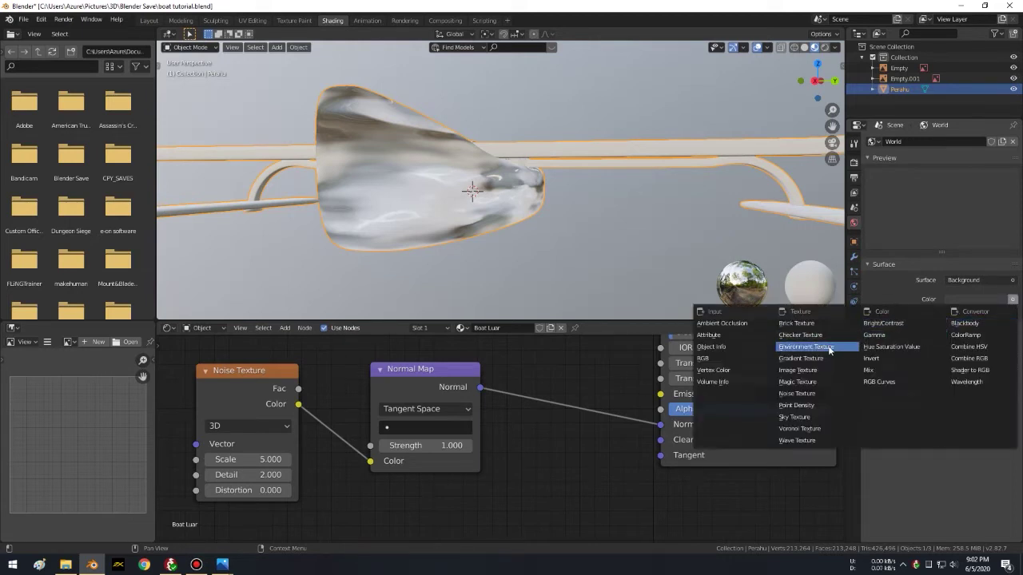
click(829, 347)
click(1003, 313)
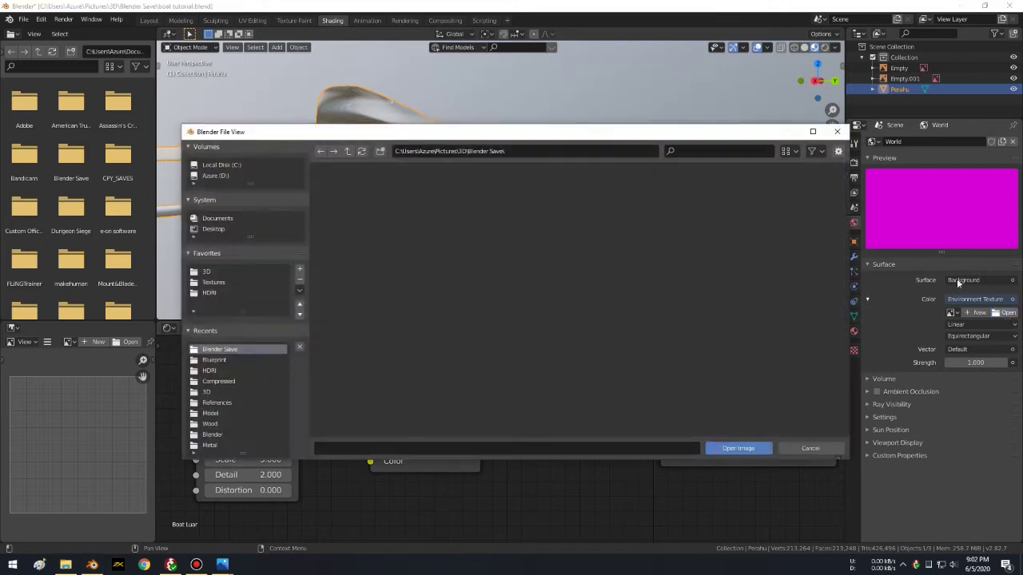
click(224, 371)
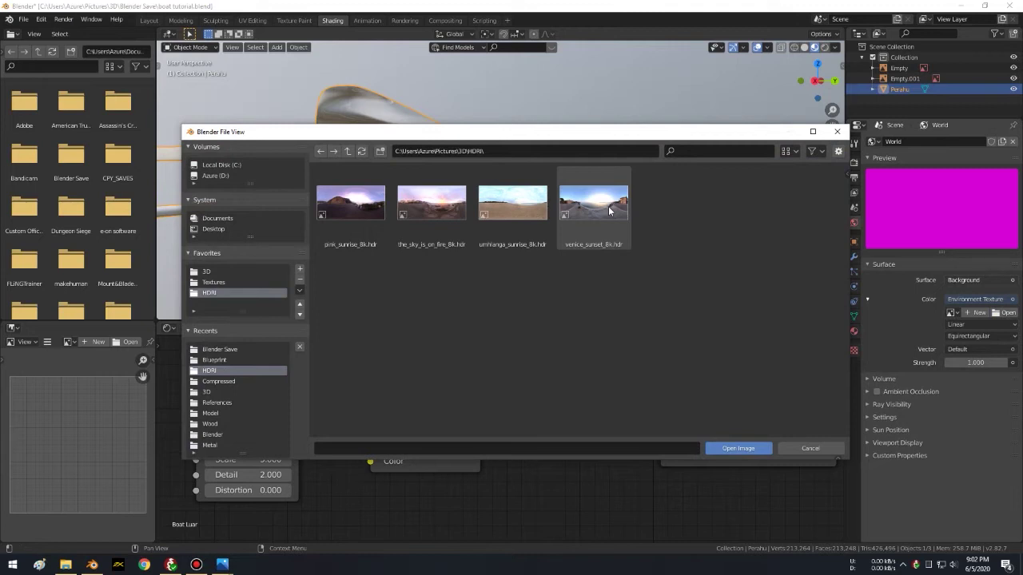
double_click(609, 210)
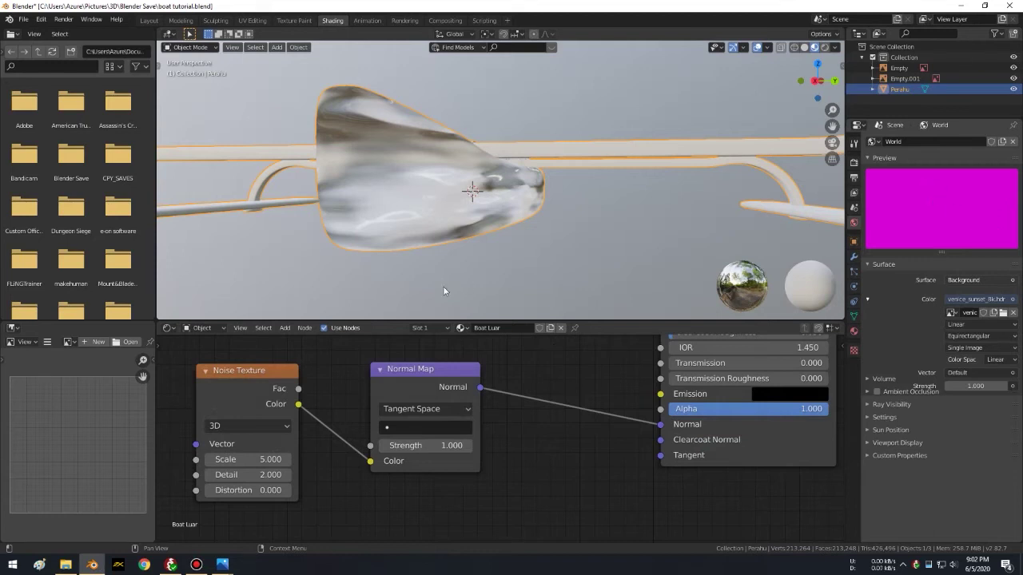
click(215, 329)
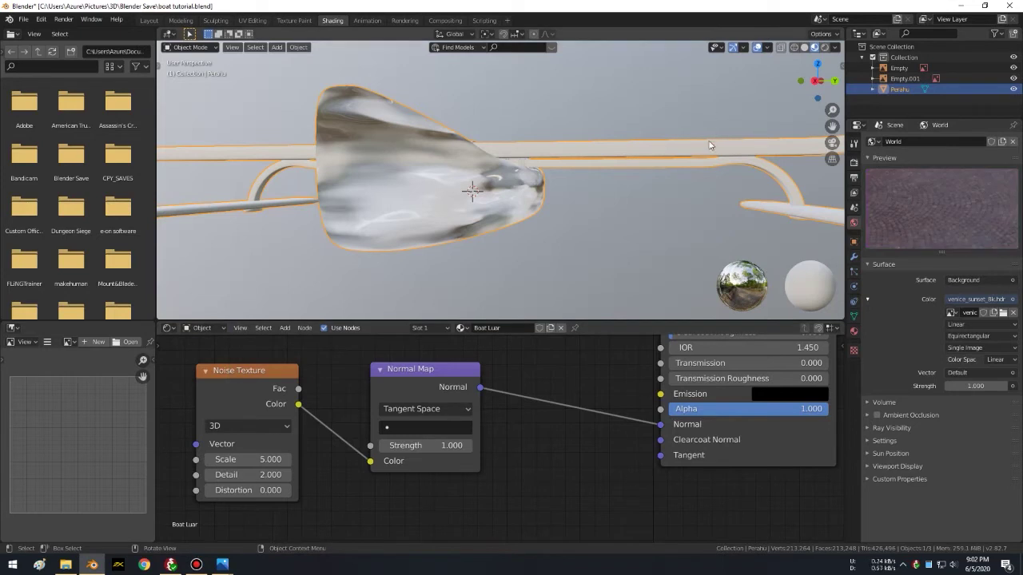
Step: Zoom out and orbit to frame the whole outrigger boat, then bring up the Add menu
scroll(709, 144, down, 3)
mouse_move(640, 171)
middle_down()
mouse_move(615, 177)
mouse_move(621, 152)
mouse_move(519, 206)
middle_up()
scroll(605, 182, down, 2)
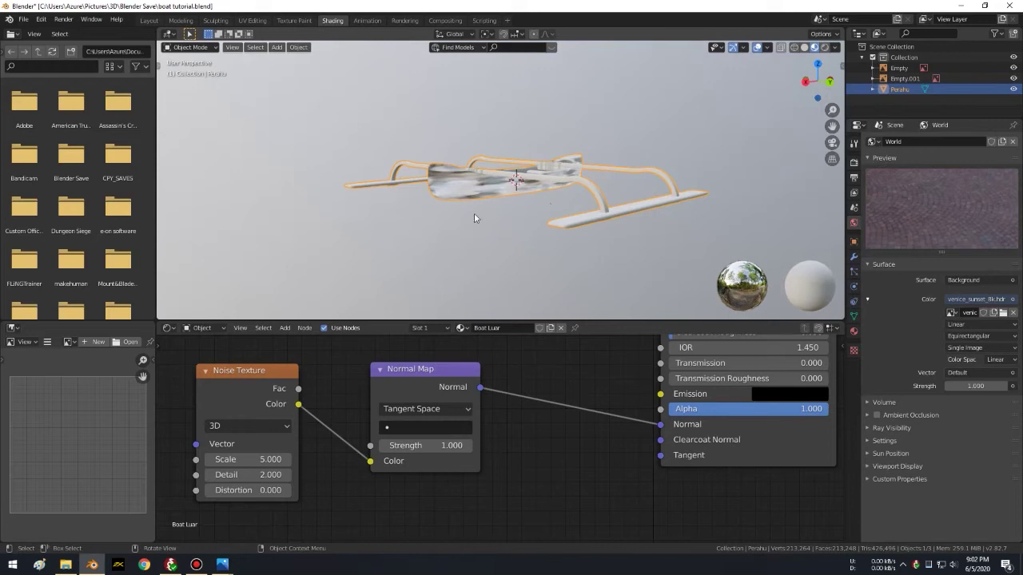
middle_drag(648, 174, 608, 144)
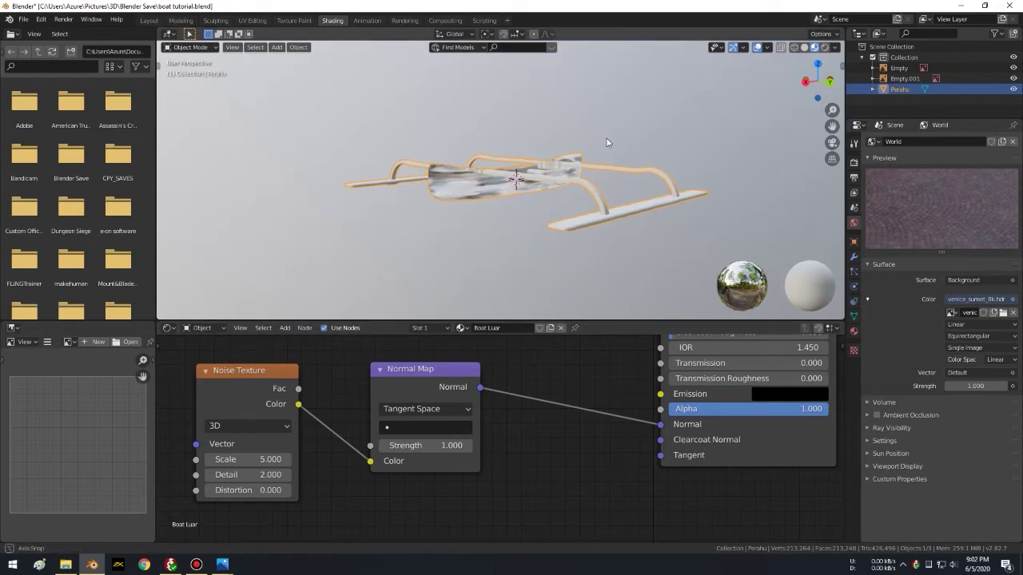
key(shift+a)
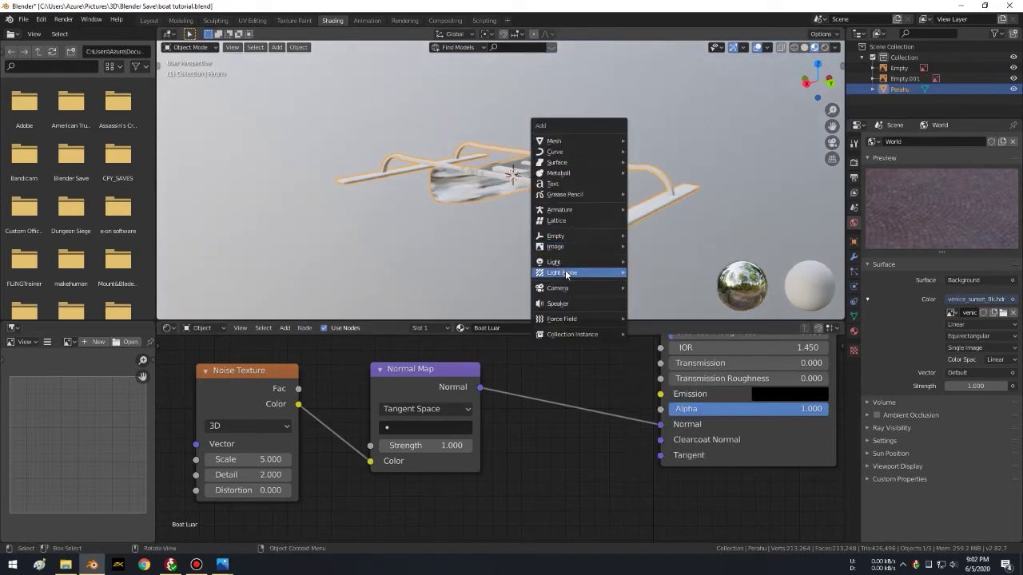
mouse_move(558, 288)
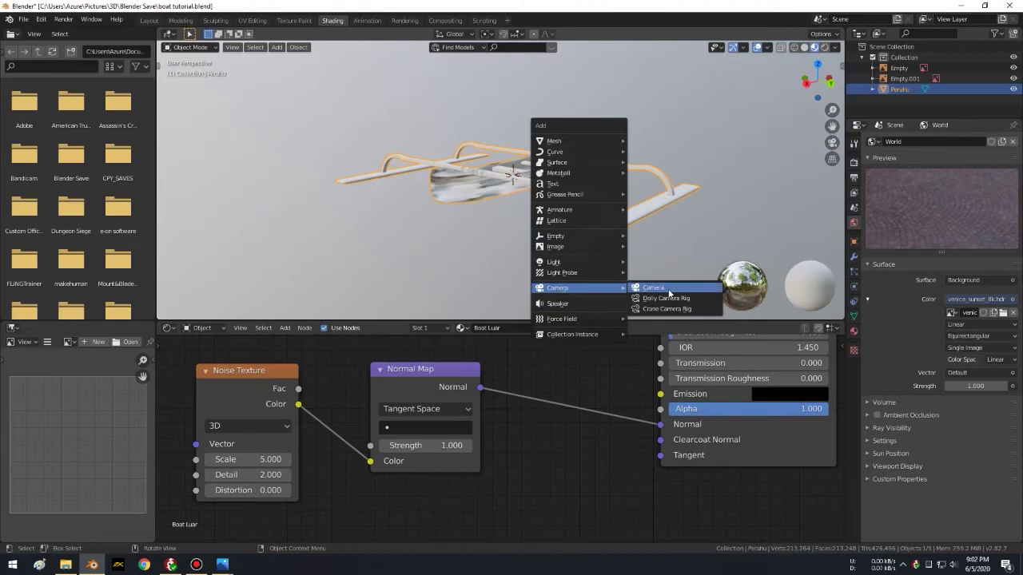
Step: Add a camera, return to the Layout workspace and look through the new camera
click(670, 289)
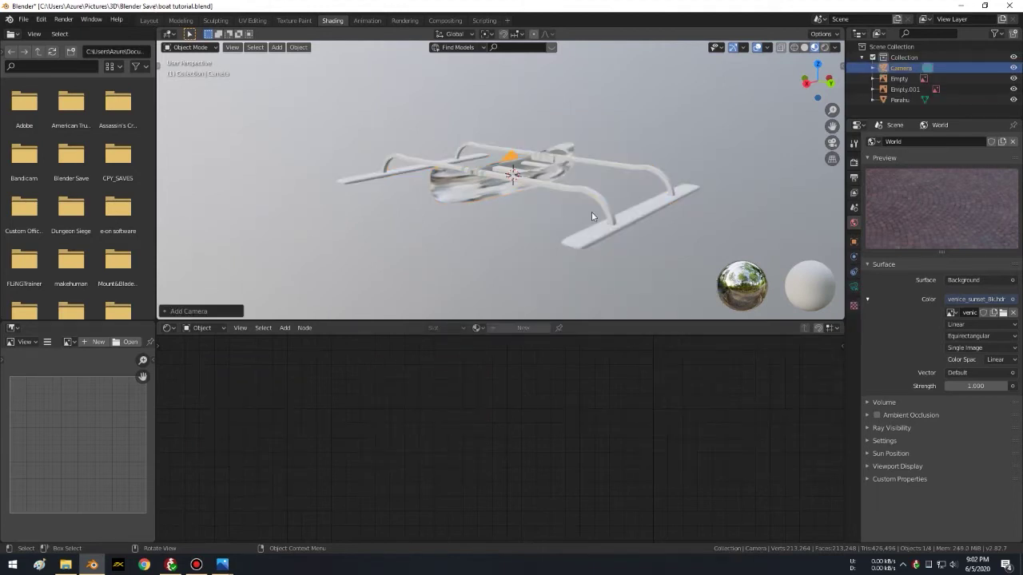
click(426, 177)
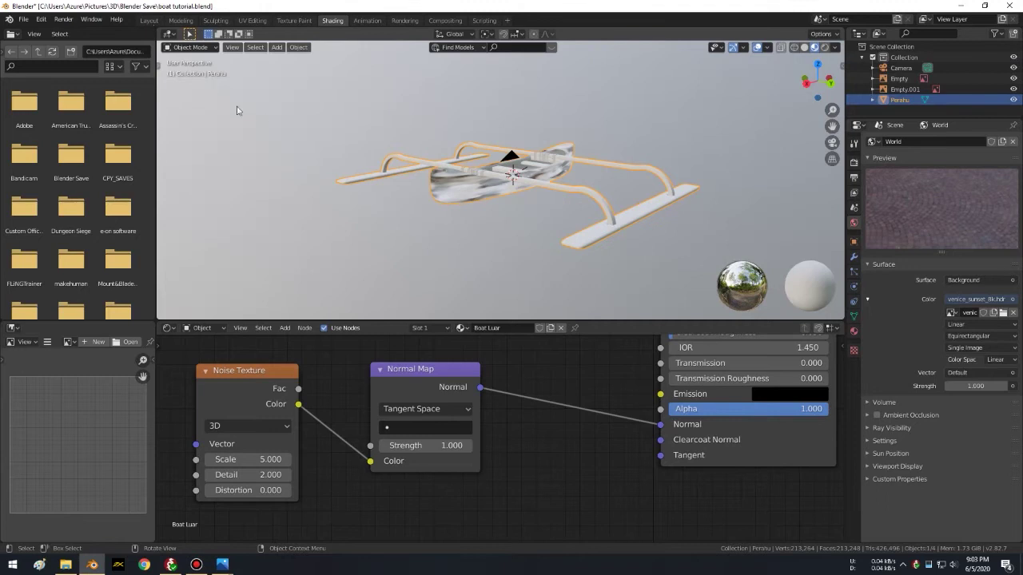
click(149, 21)
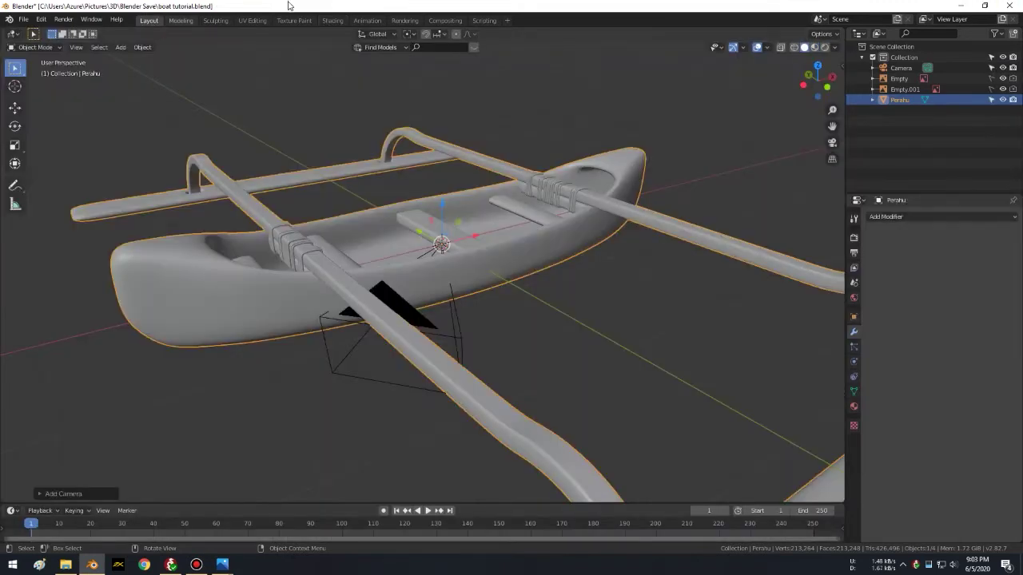
mouse_move(322, 176)
middle_down()
mouse_move(342, 205)
mouse_move(443, 213)
middle_up()
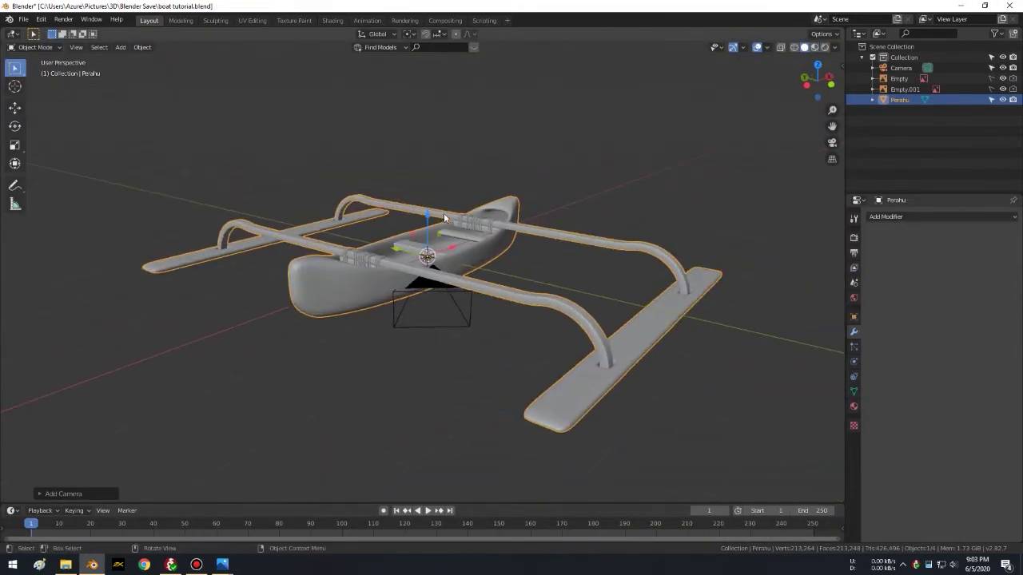
scroll(443, 212, down, 4)
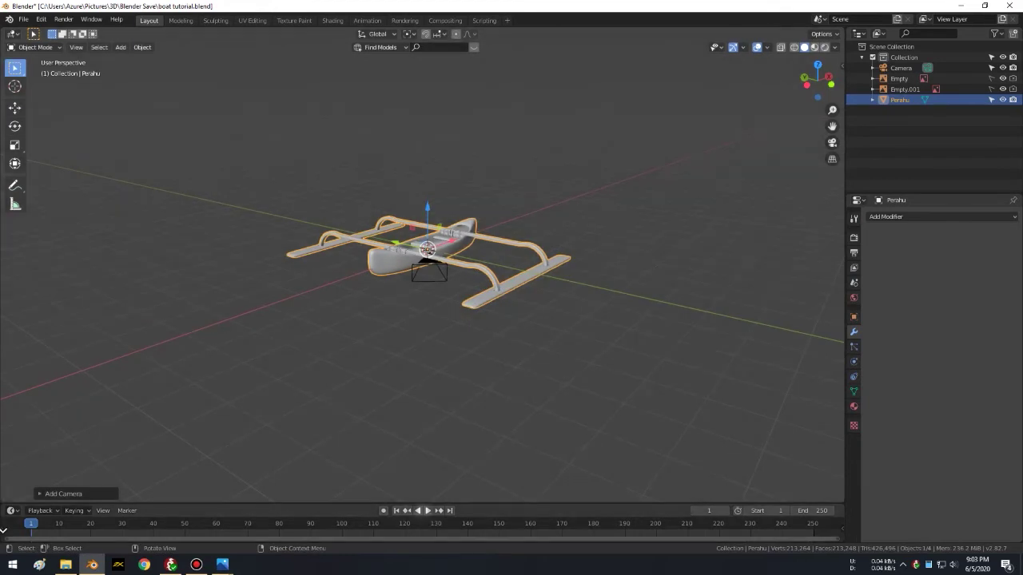
drag(8, 503, 8, 543)
mouse_move(570, 238)
middle_down()
mouse_move(549, 253)
mouse_move(541, 221)
mouse_move(347, 277)
middle_up()
scroll(549, 254, up, 5)
click(576, 212)
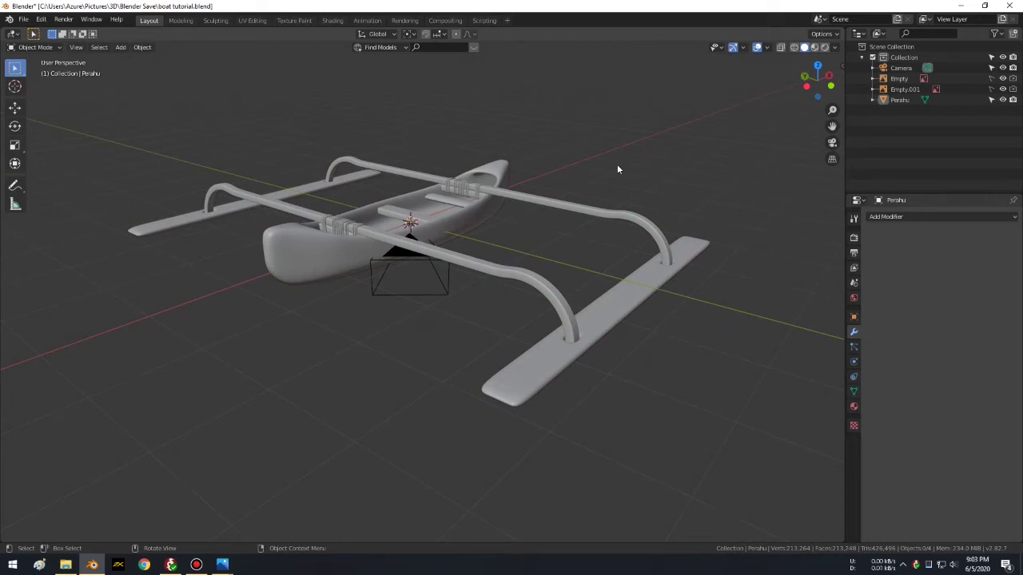
key(ctrl+alt+KP_0)
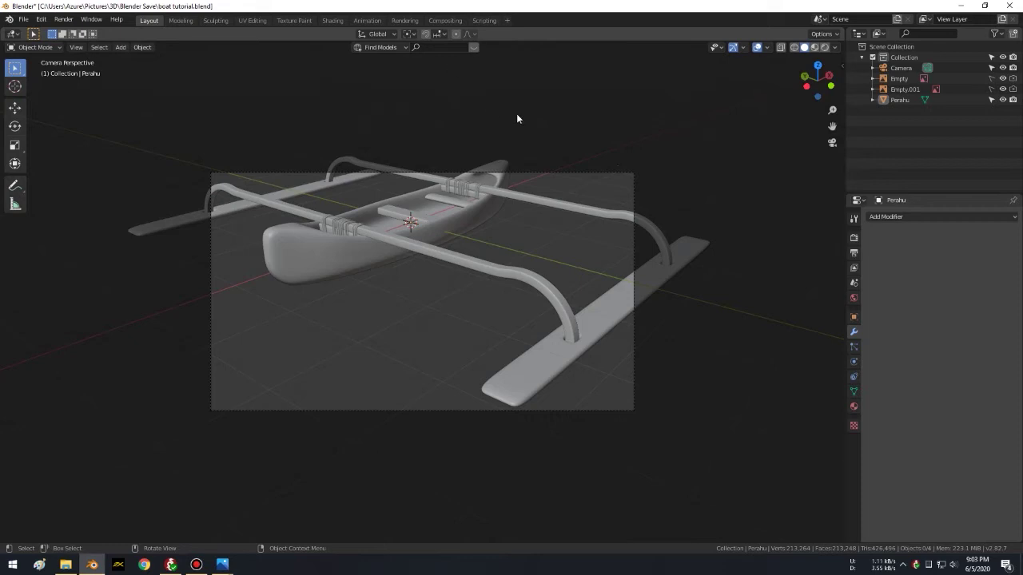
Step: Move the camera and pull it back along its viewing axis from the boat
click(566, 174)
key(g)
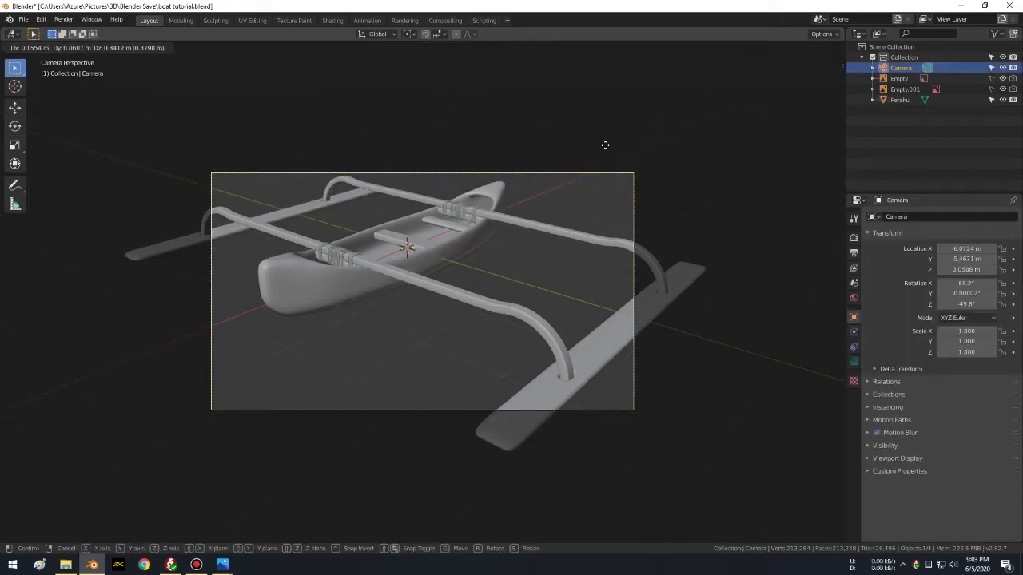
click(592, 118)
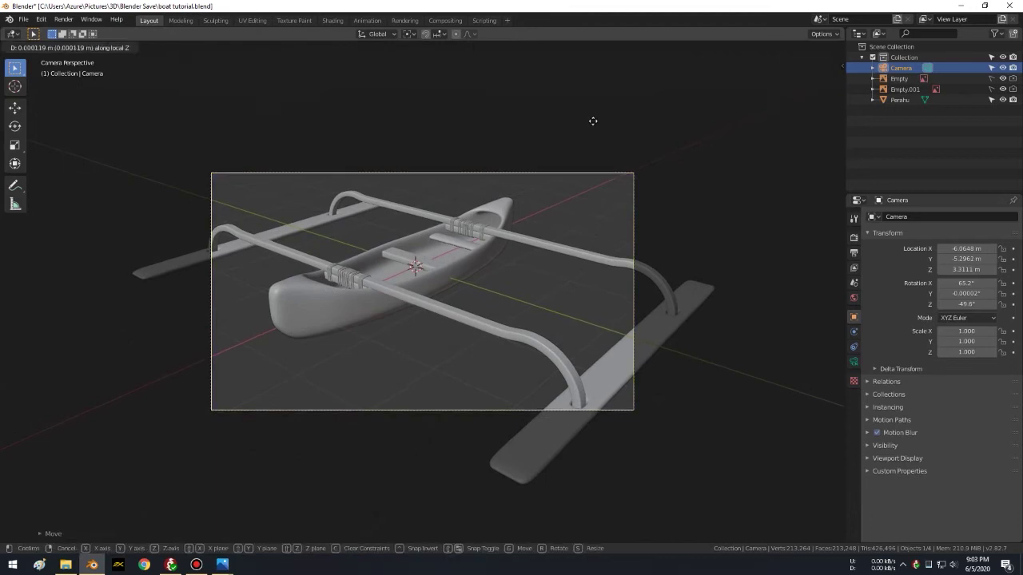
key(g)
key(z)
key(z)
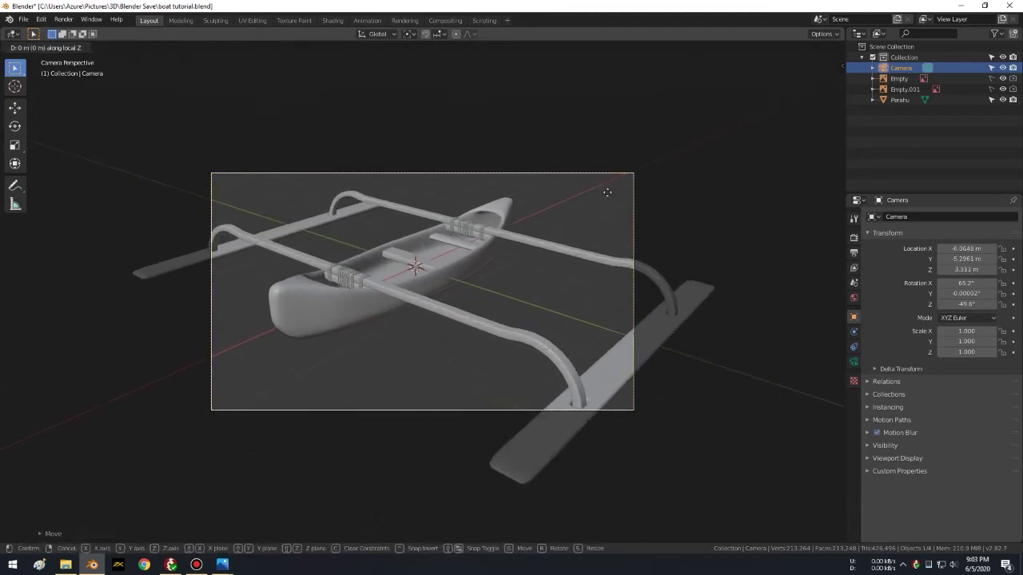
click(636, 280)
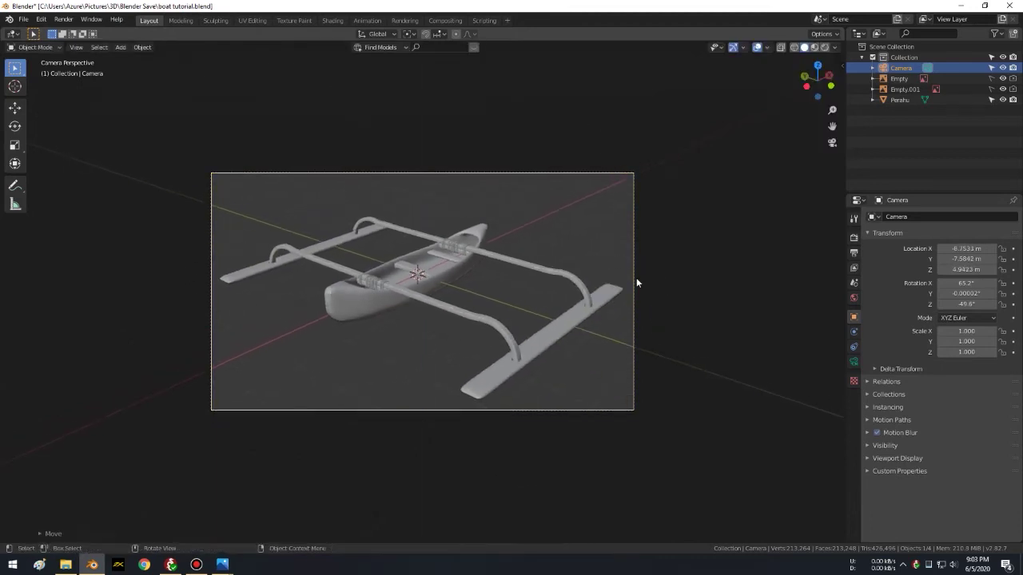
scroll(546, 229, up, 2)
scroll(547, 228, up, 2)
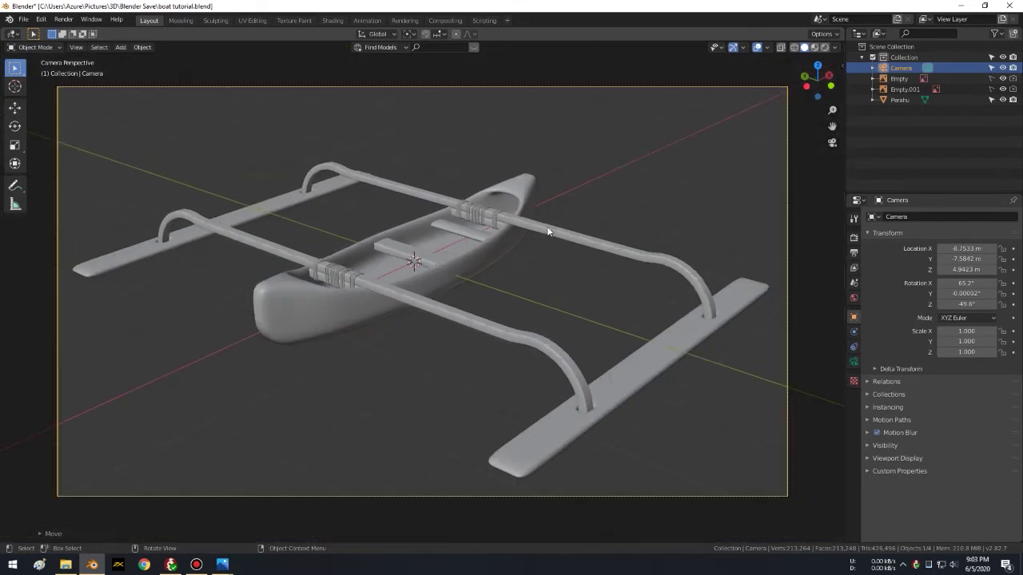
shift+middle_drag(547, 227, 562, 214)
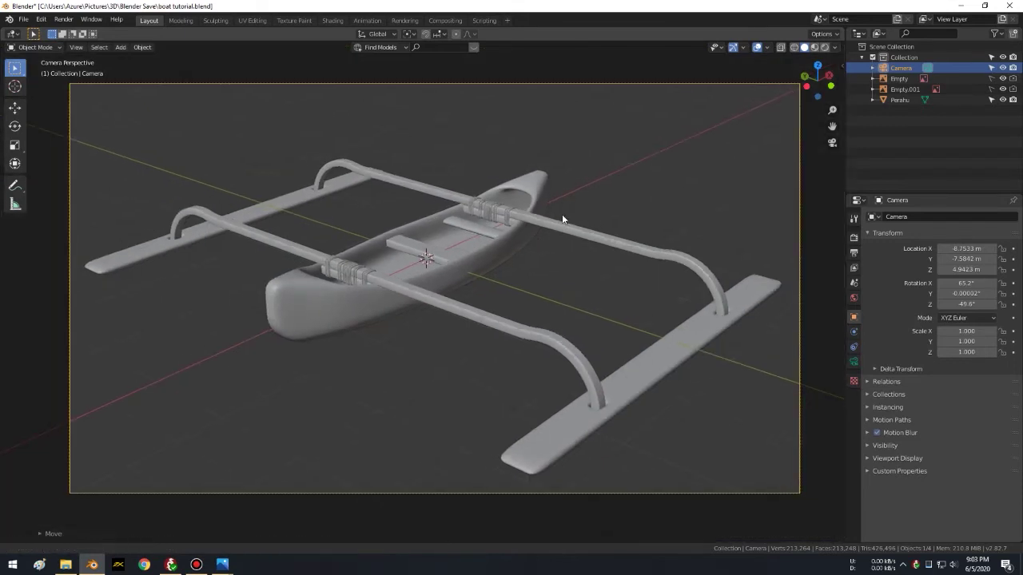
Step: Tilt the camera to 73.6° on X, lower it, then tilt it to 75.3°
key(r)
key(x)
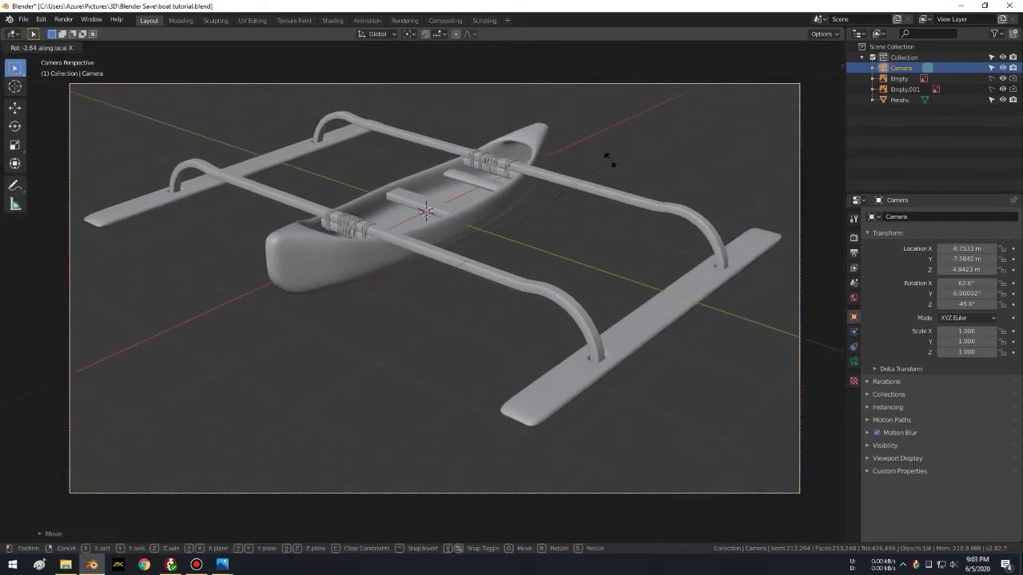
click(628, 219)
key(g)
key(z)
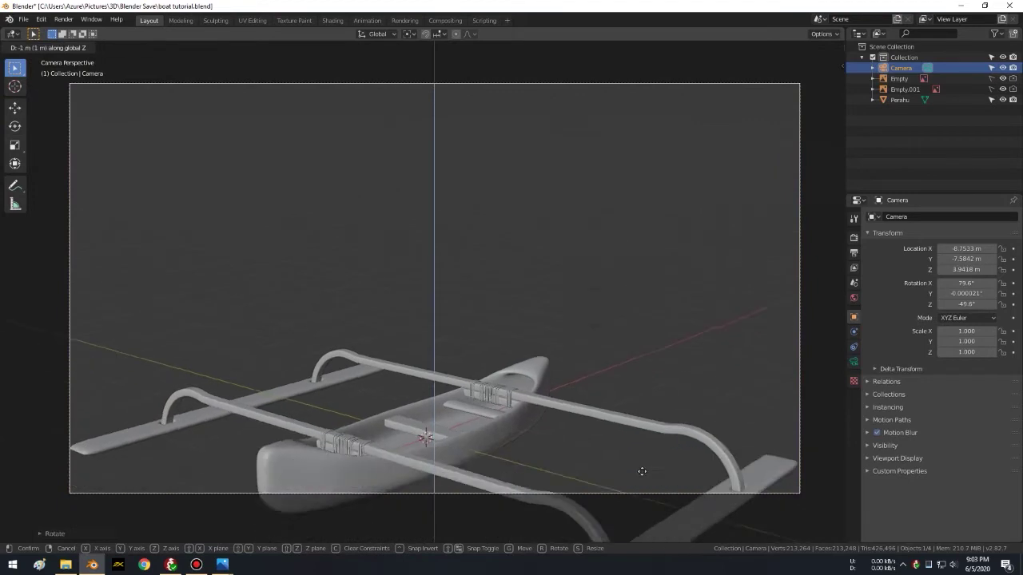
click(630, 84)
key(r)
key(x)
key(x)
click(686, 152)
Step: Raise the camera and set its final distance so it sits at Z 3.4608 m
key(g)
key(z)
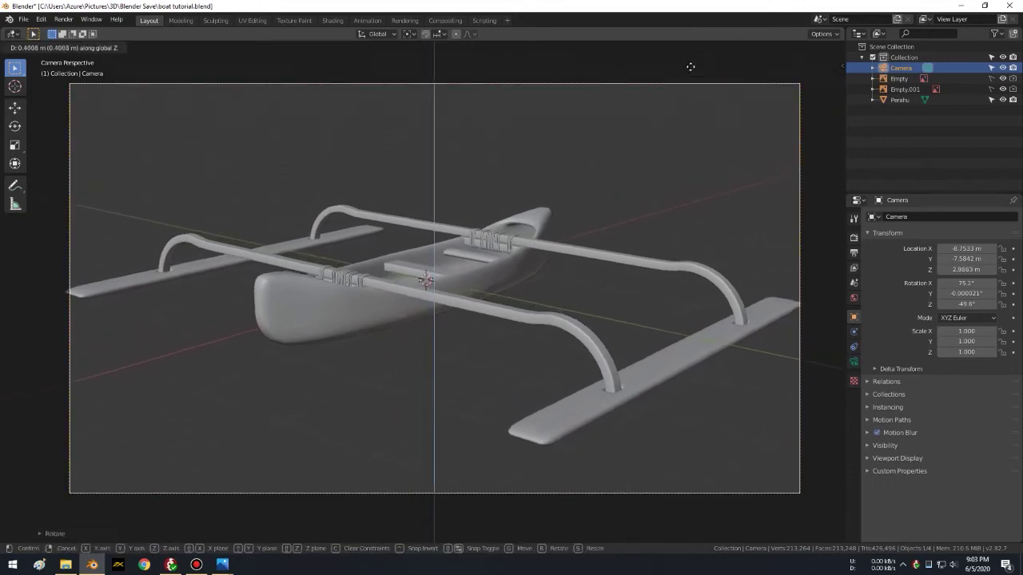
click(639, 316)
key(g)
key(z)
key(z)
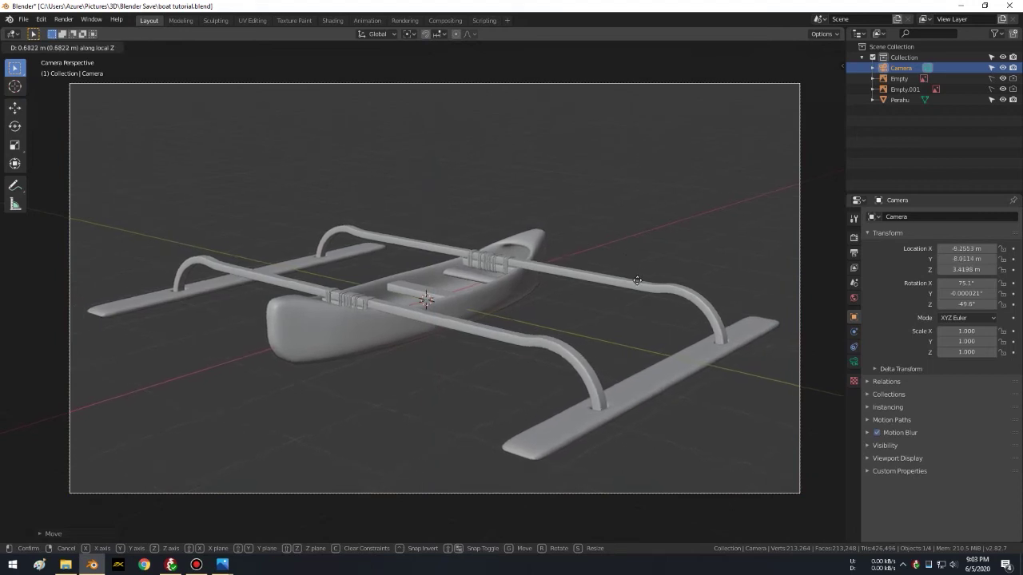
click(714, 83)
click(608, 198)
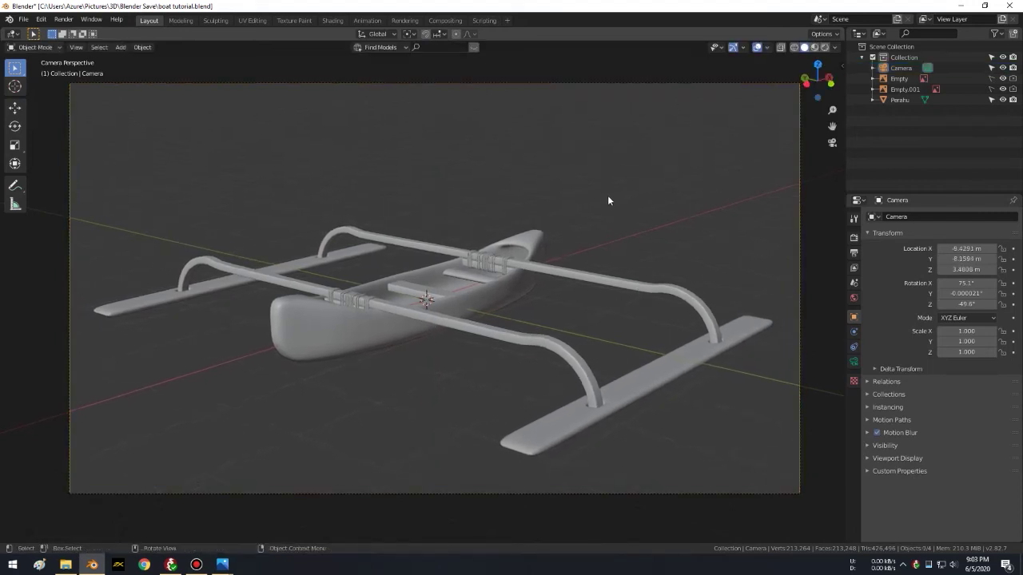
key(shift+a)
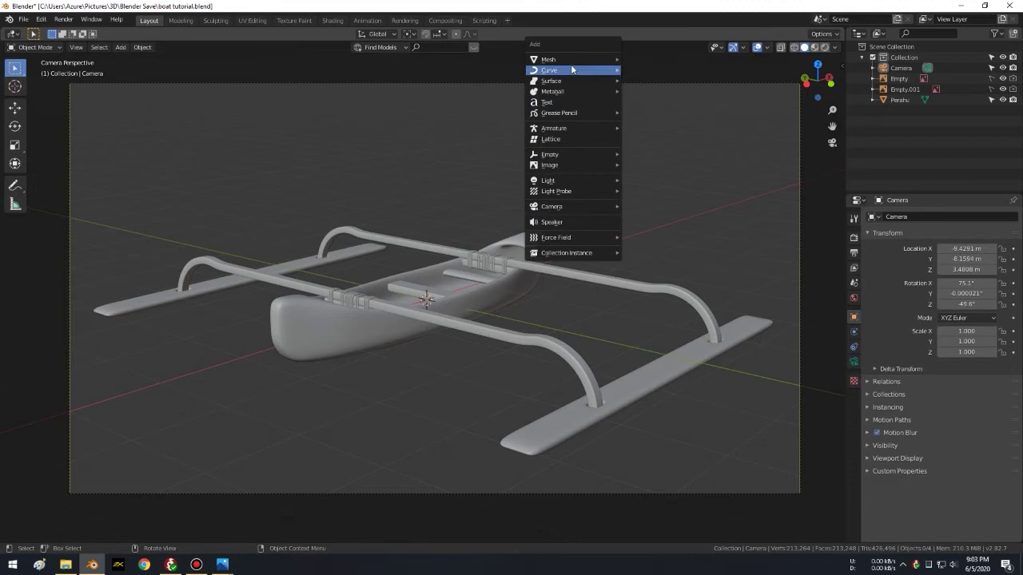
Step: Add a plane, scale it up 16 times and lower it under the boat
click(674, 60)
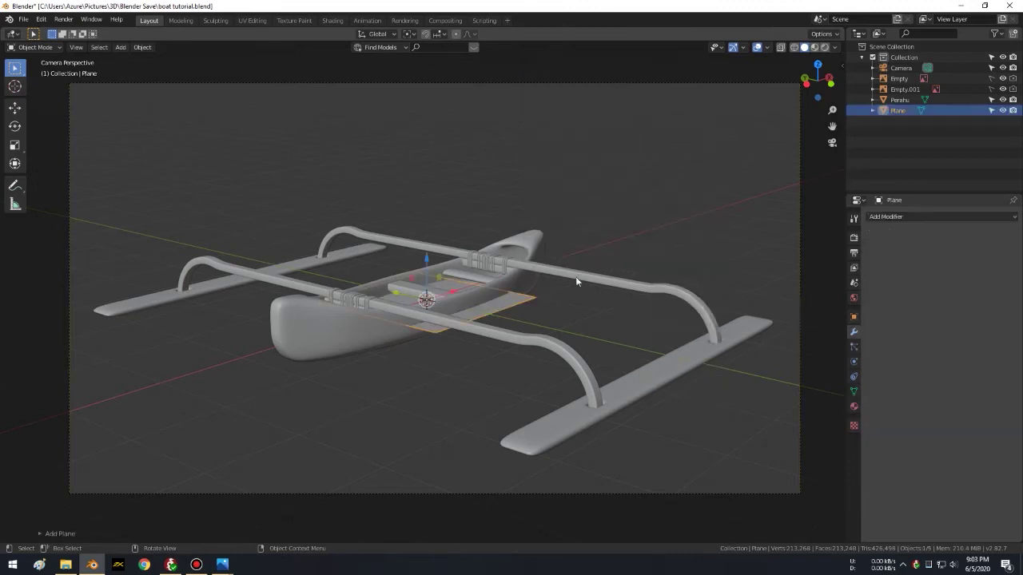
text(s16)
key(Return)
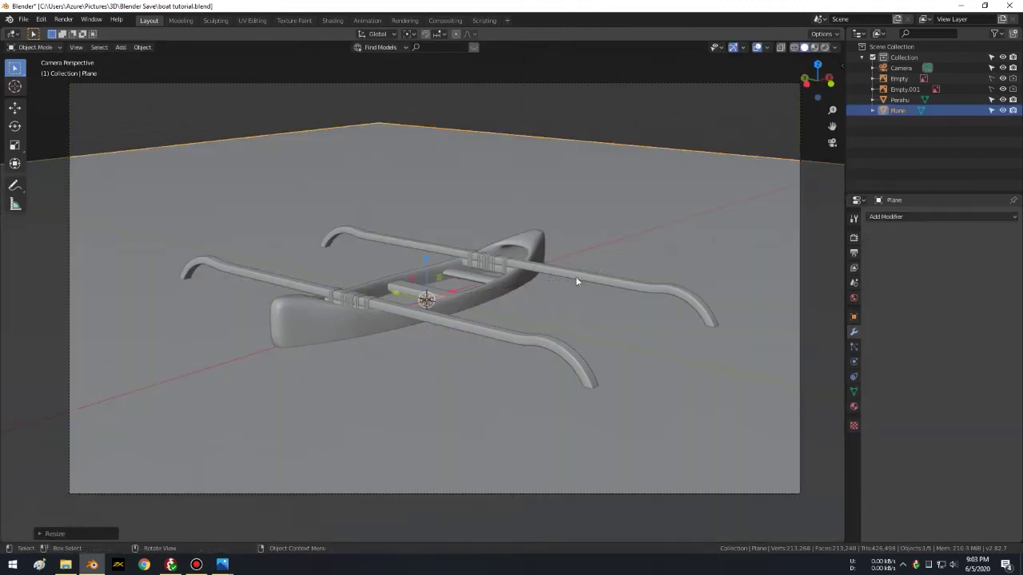
key(g)
key(z)
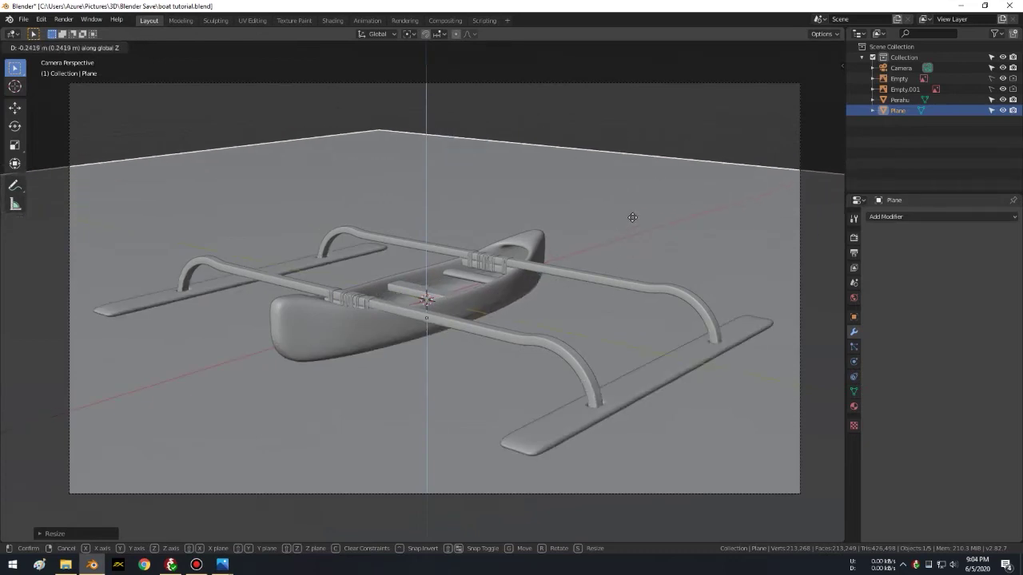
click(618, 194)
key(g)
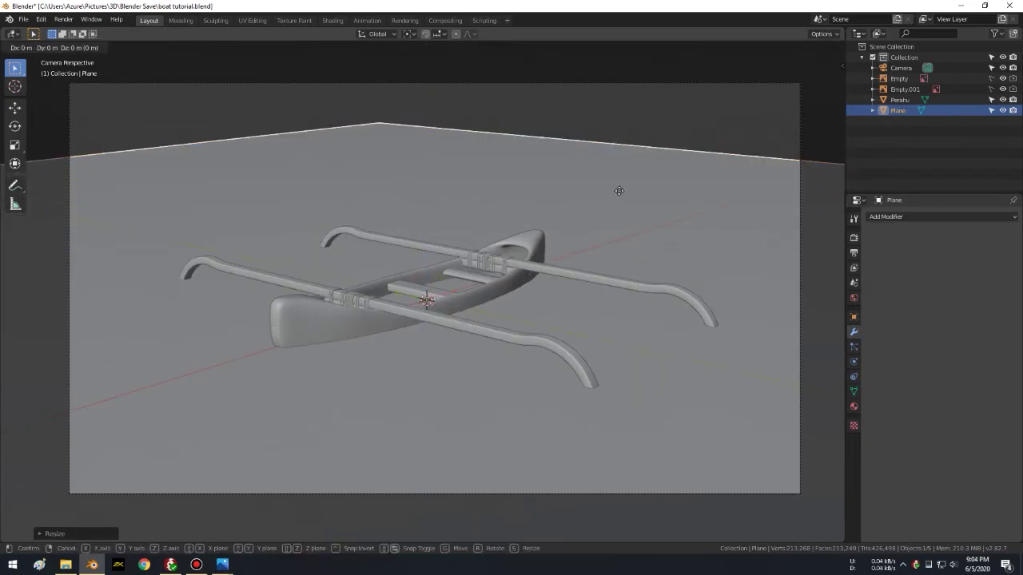
key(z)
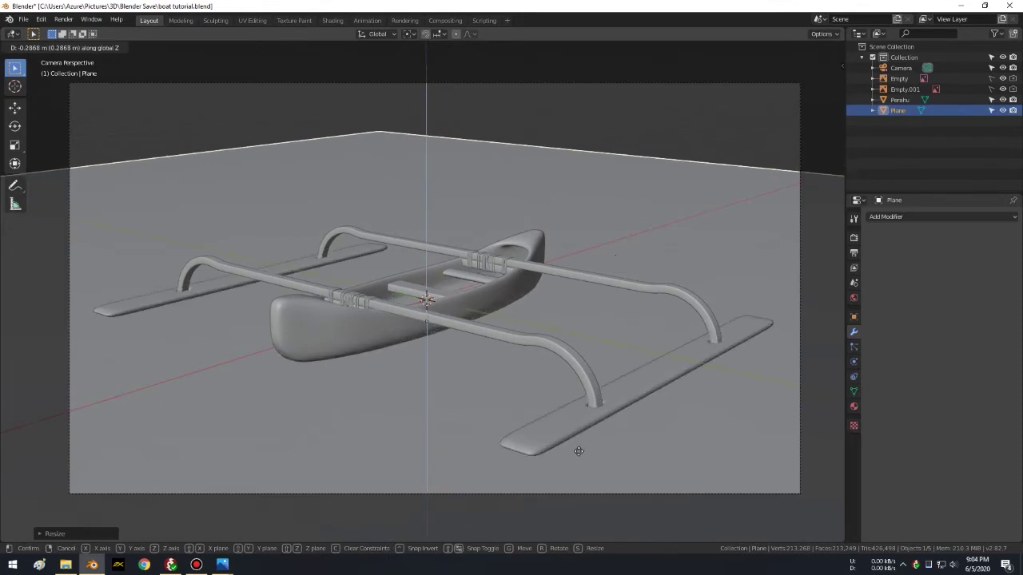
click(612, 334)
Step: From the front view, adjust the plane's height beneath the canoe hulls
mouse_move(612, 334)
middle_down()
mouse_move(575, 253)
mouse_move(611, 252)
middle_up()
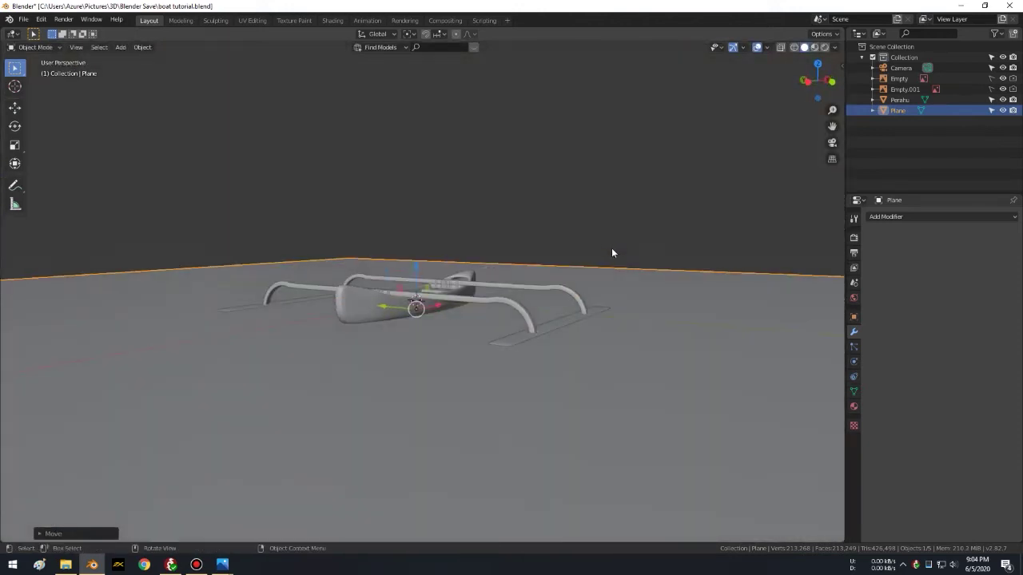
key(KP_1)
scroll(604, 259, up, 3)
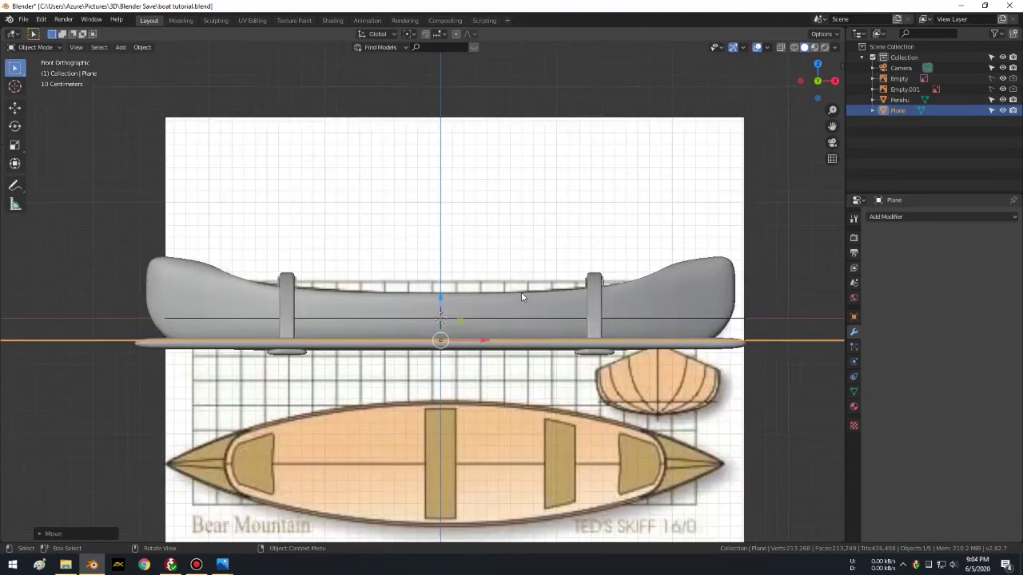
scroll(519, 292, up, 3)
mouse_move(491, 310)
shift+middle_down()
mouse_move(515, 256)
mouse_move(611, 277)
shift+middle_up()
key(g)
key(z)
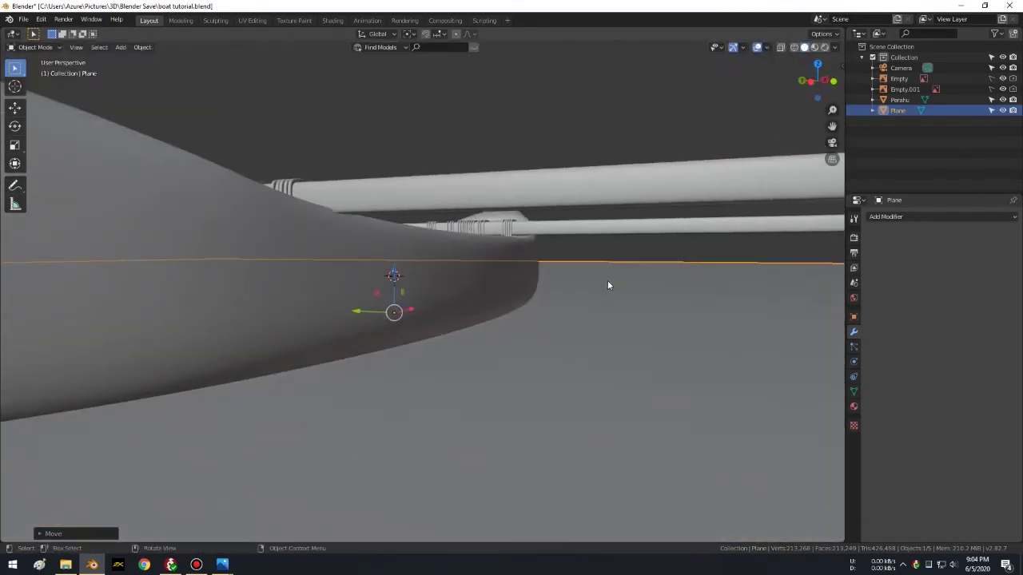
key(z)
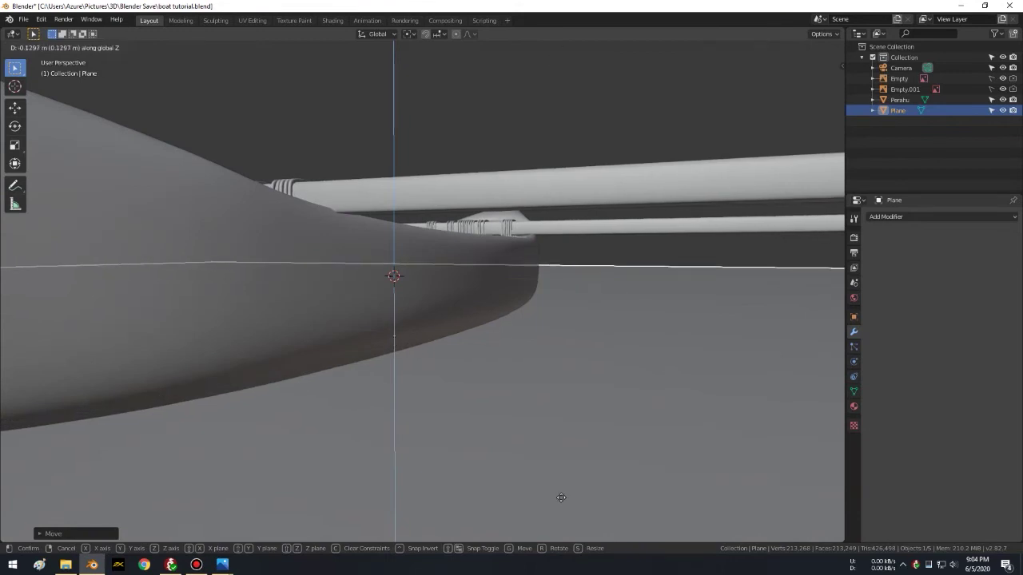
click(561, 488)
Step: Fine-tune the plane's height from an end-on angle, then view through the camera
middle_drag(480, 377, 509, 372)
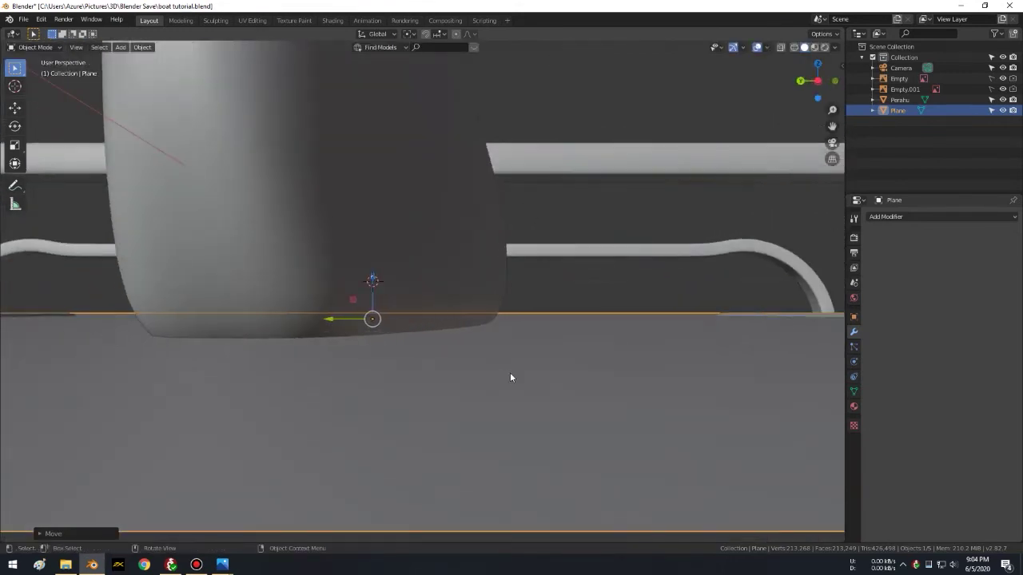
key(g)
key(z)
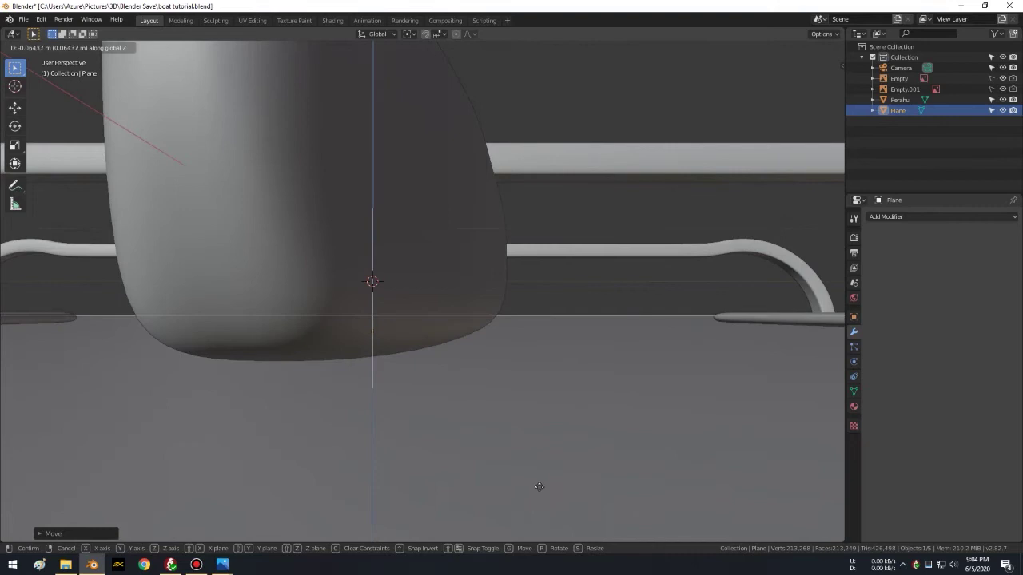
click(489, 370)
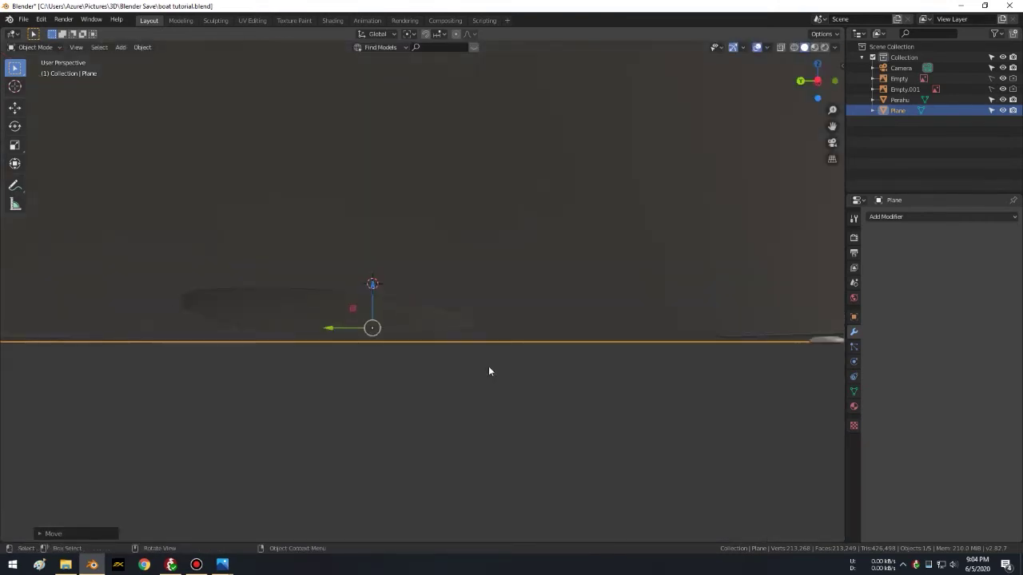
key(g)
key(z)
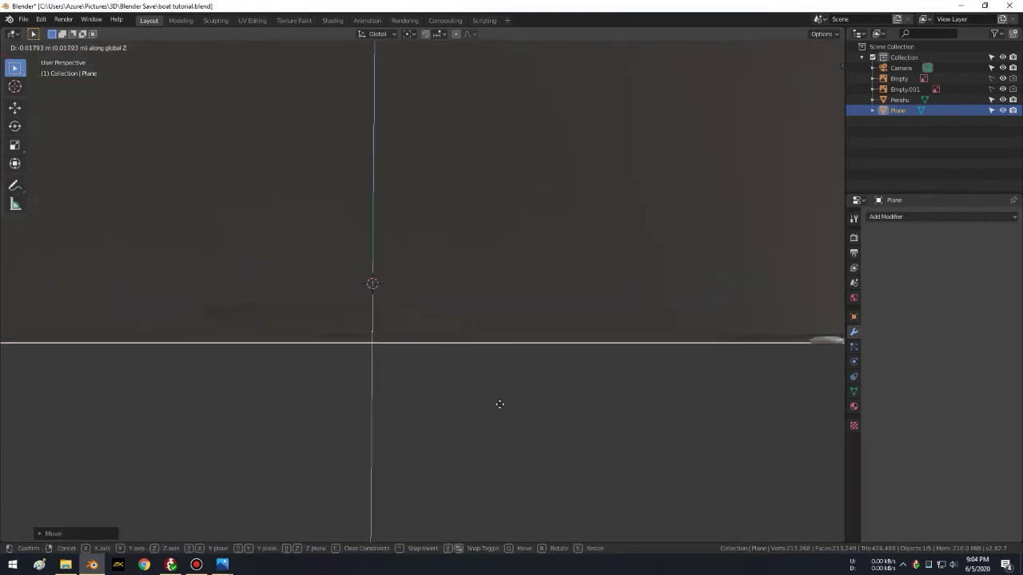
click(508, 410)
scroll(504, 337, down, 1)
scroll(494, 354, down, 3)
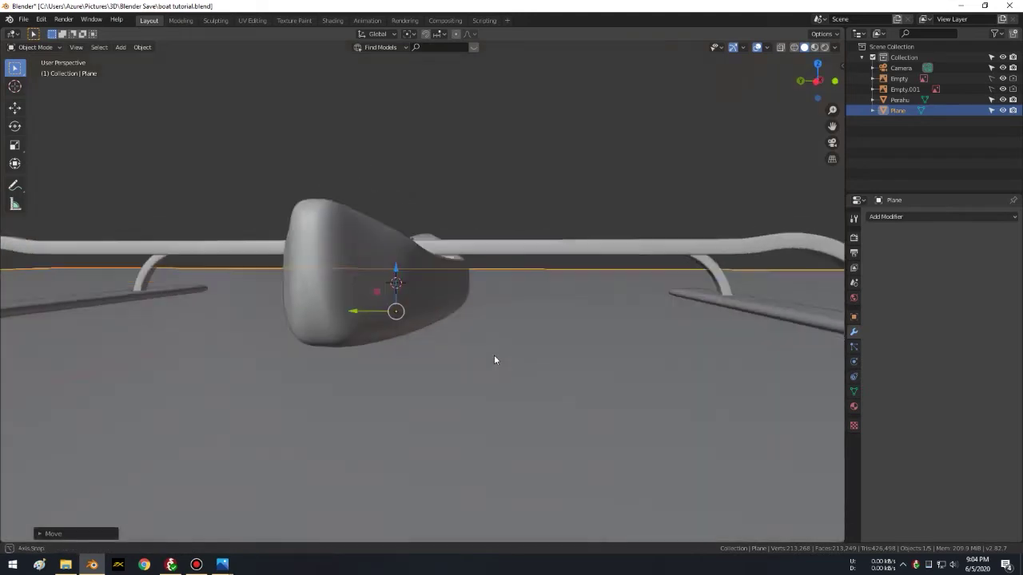
scroll(536, 335, down, 2)
mouse_move(536, 335)
middle_down()
mouse_move(557, 317)
mouse_move(567, 326)
middle_up()
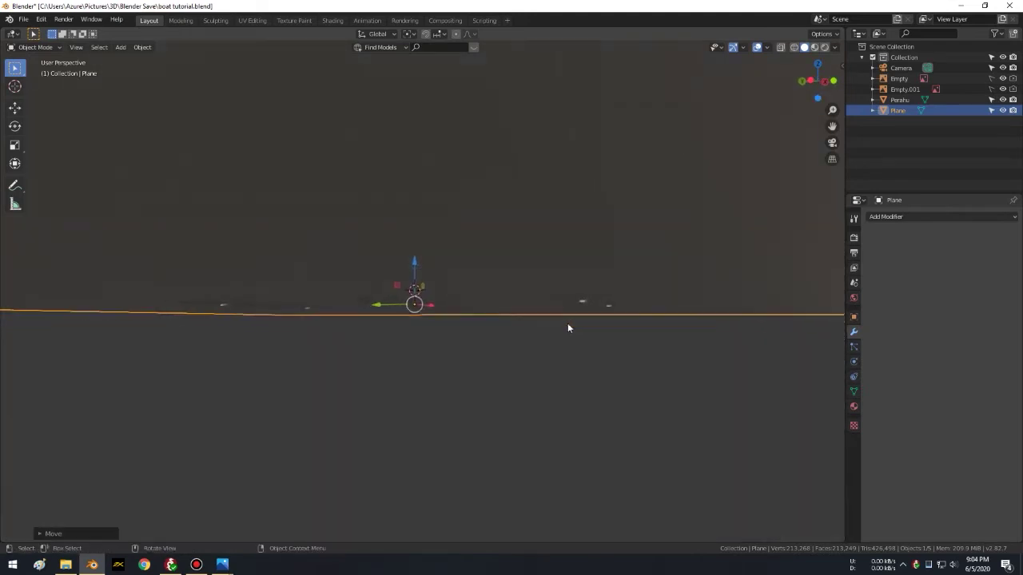
key(KP_0)
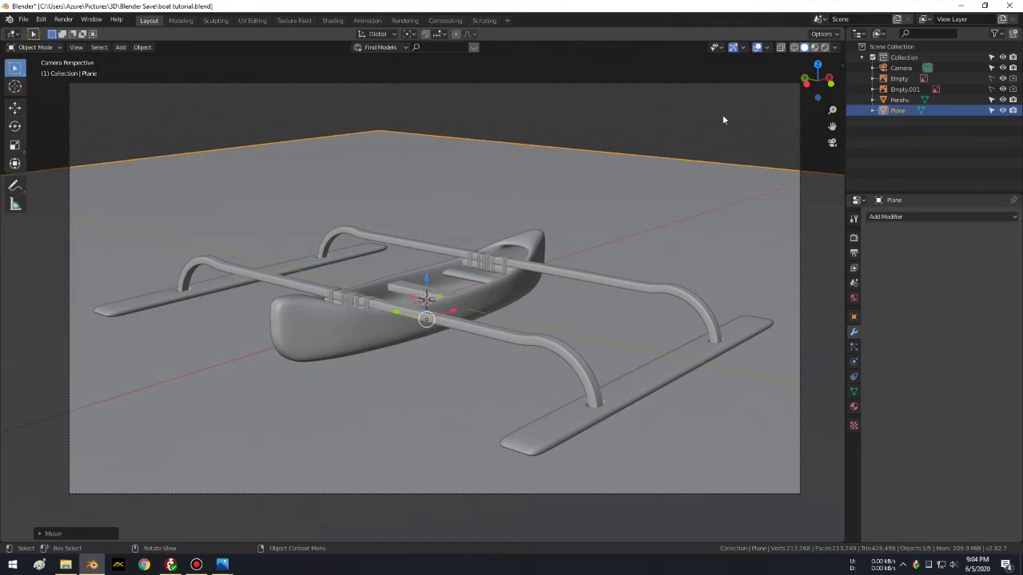
Step: In Material Preview, scale the ground plane about 2.7 times horizontally only
click(814, 47)
click(596, 118)
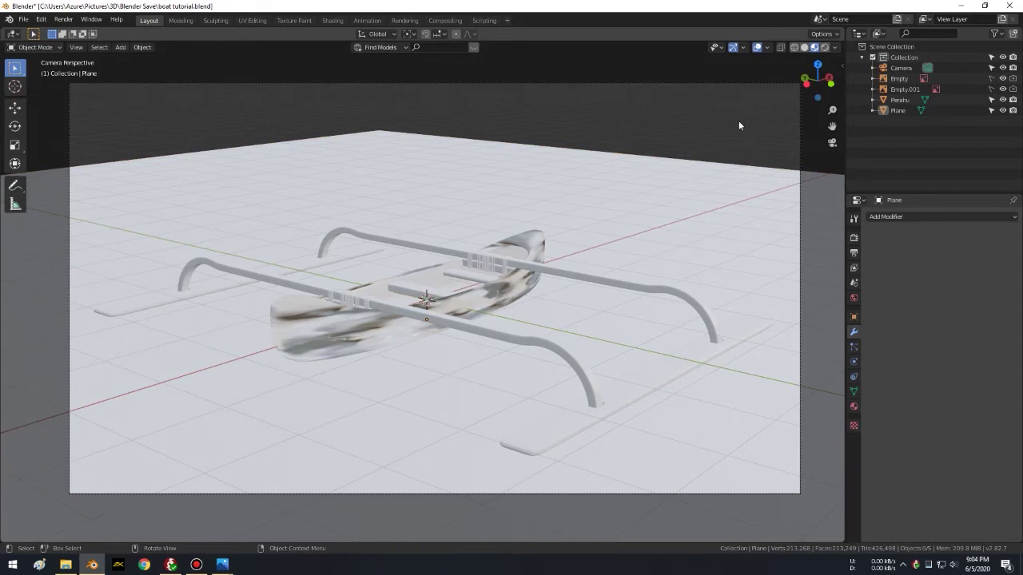
click(671, 149)
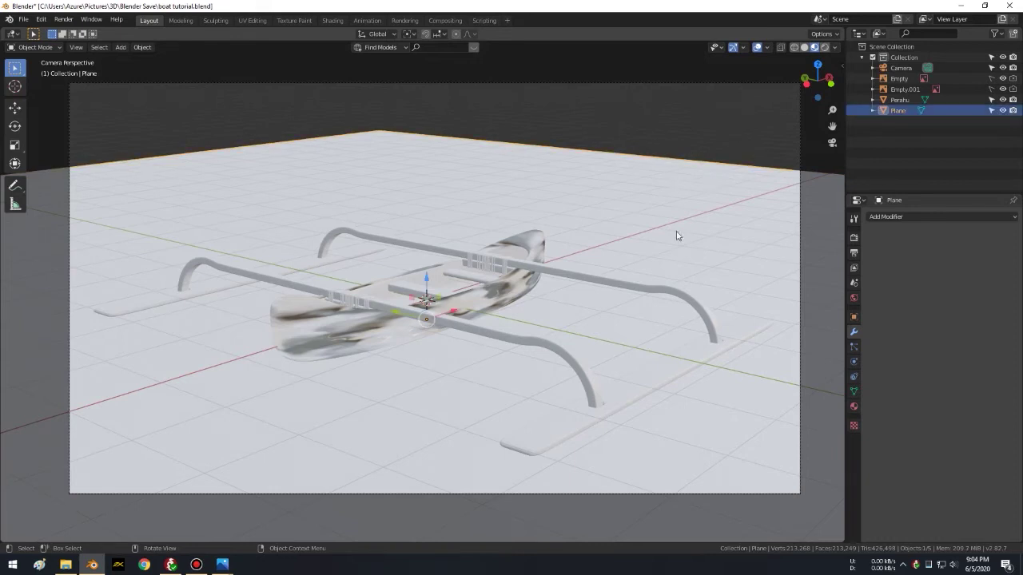
key(s)
key(shift+z)
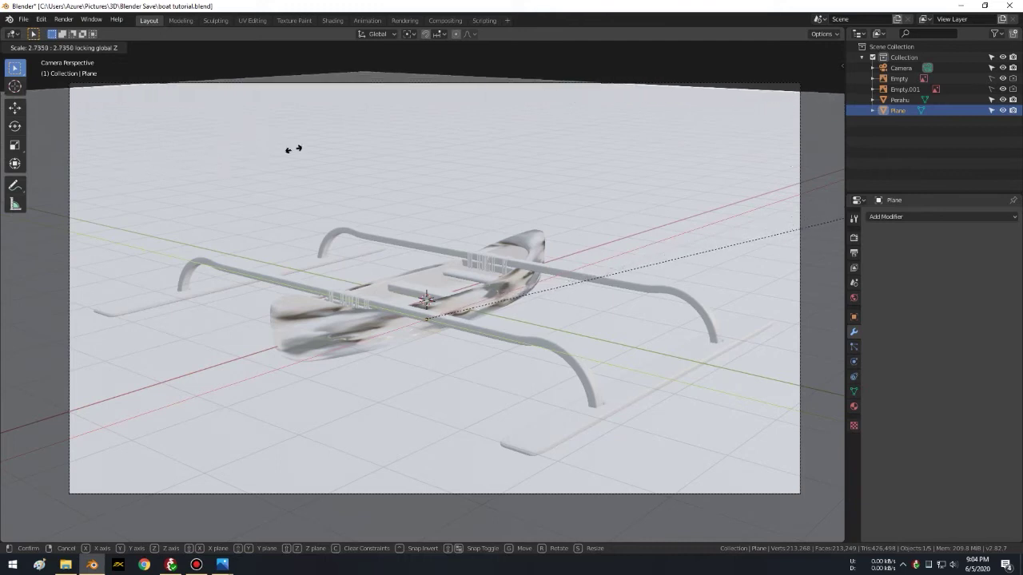
click(469, 130)
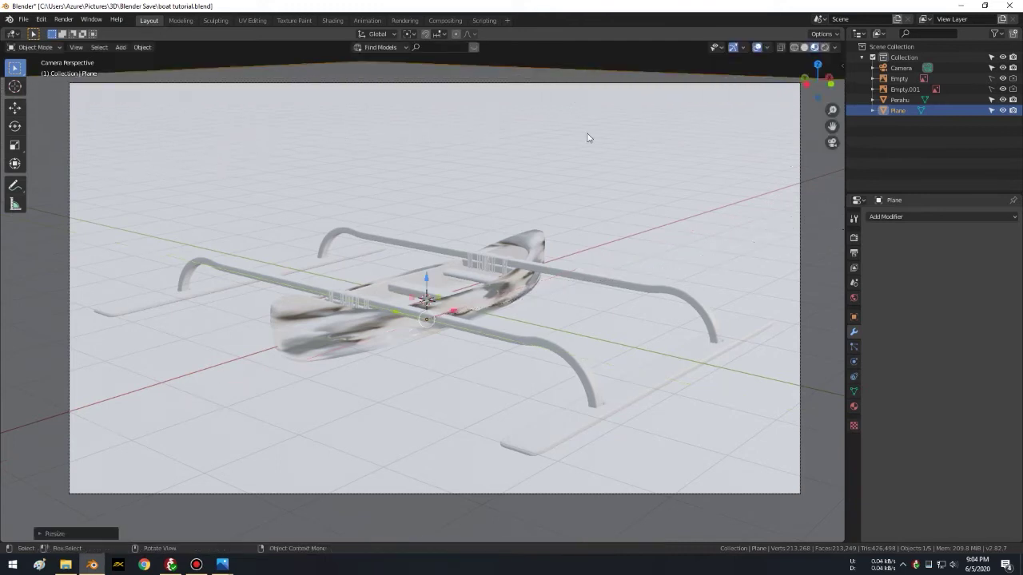
Step: Give the plane a new material named water
click(854, 407)
click(919, 252)
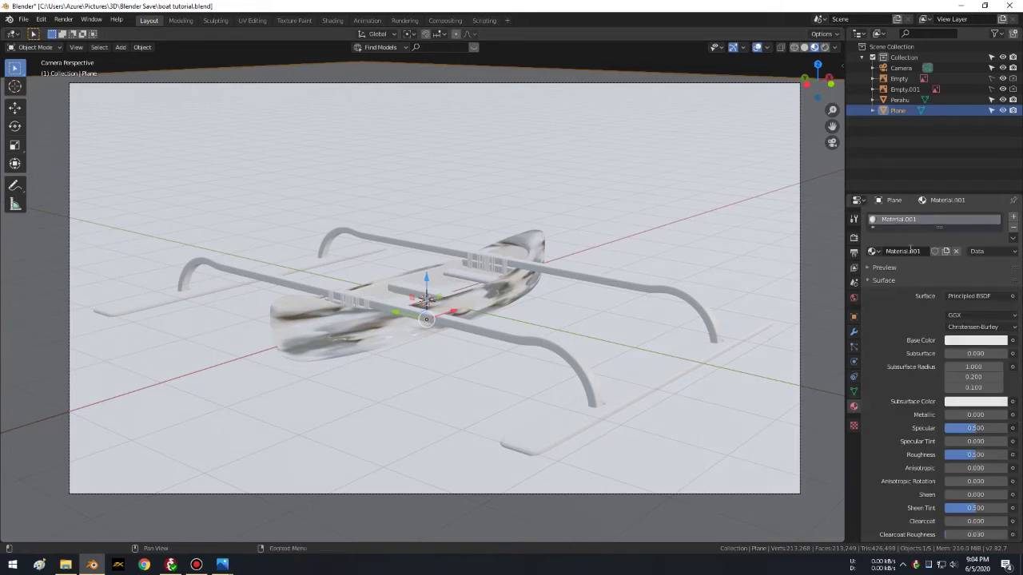
text(water)
key(Return)
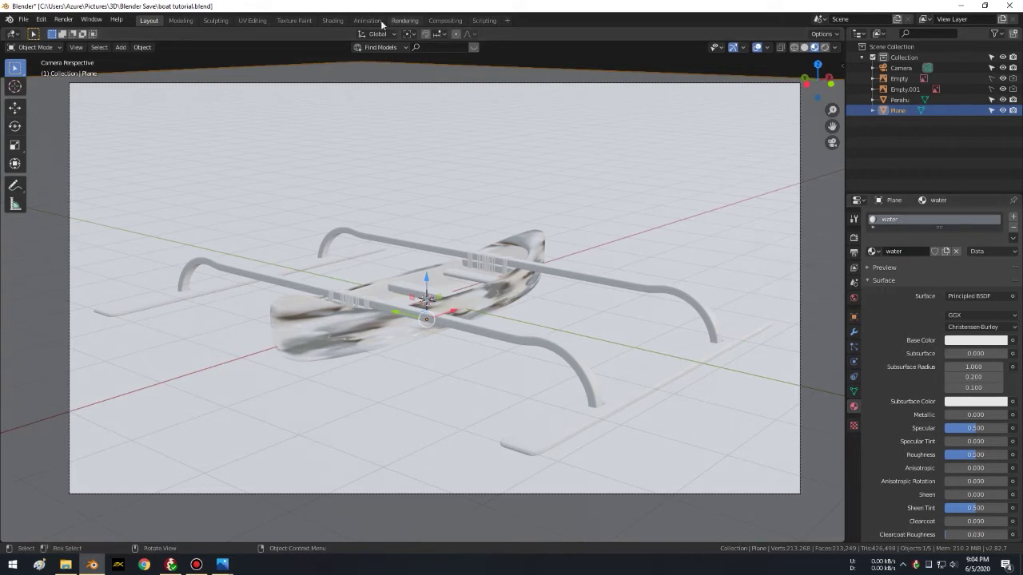
click(334, 21)
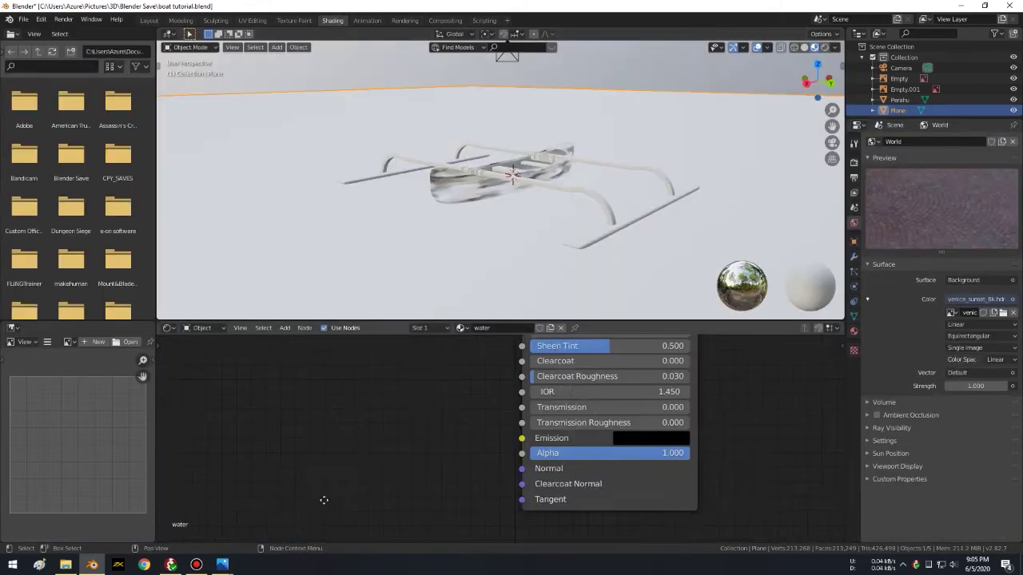
Step: Delete the water material's Principled BSDF node and save the file
scroll(476, 454, down, 2)
middle_drag(469, 345, 469, 398)
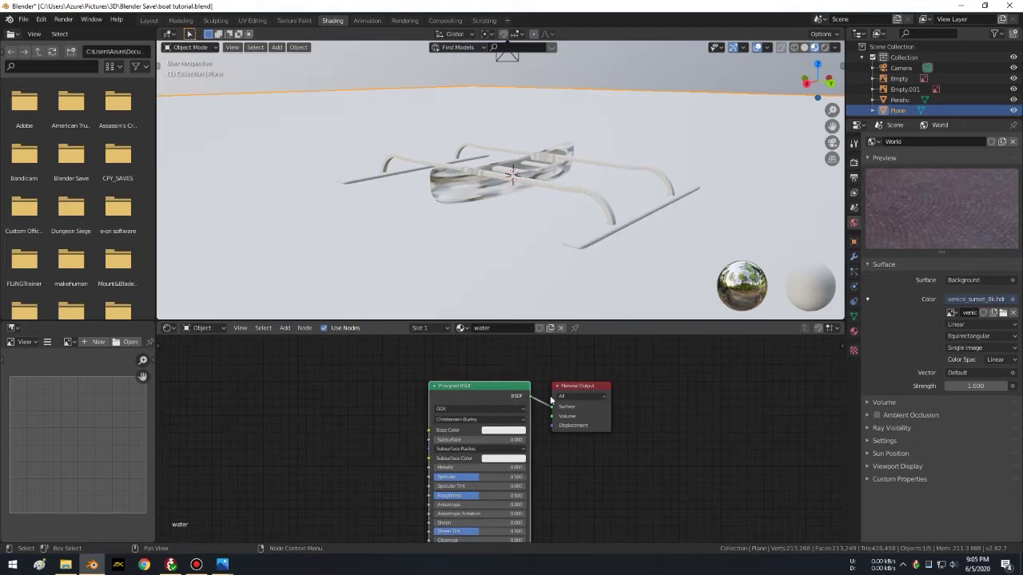
middle_drag(586, 453, 598, 432)
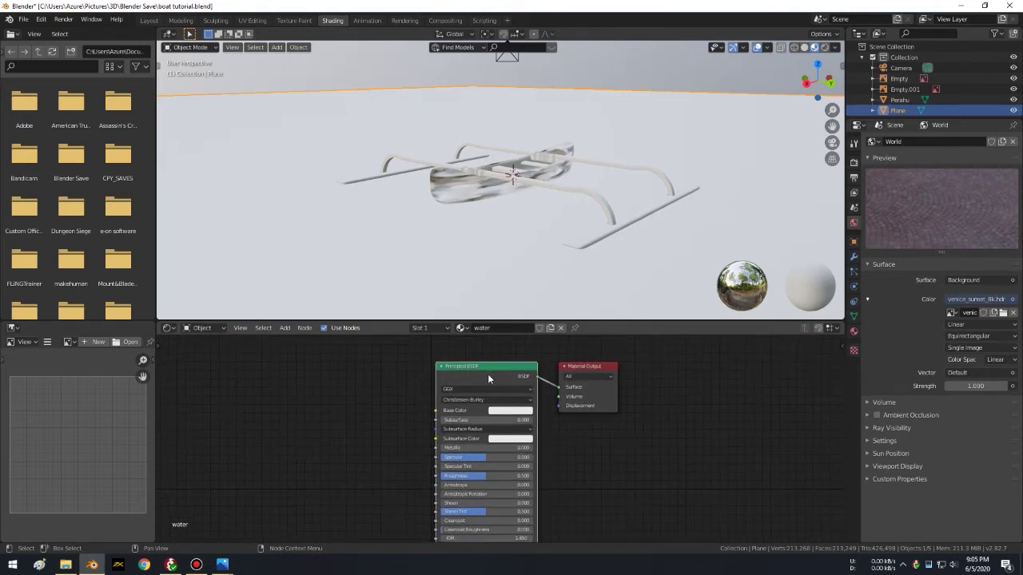
key(x)
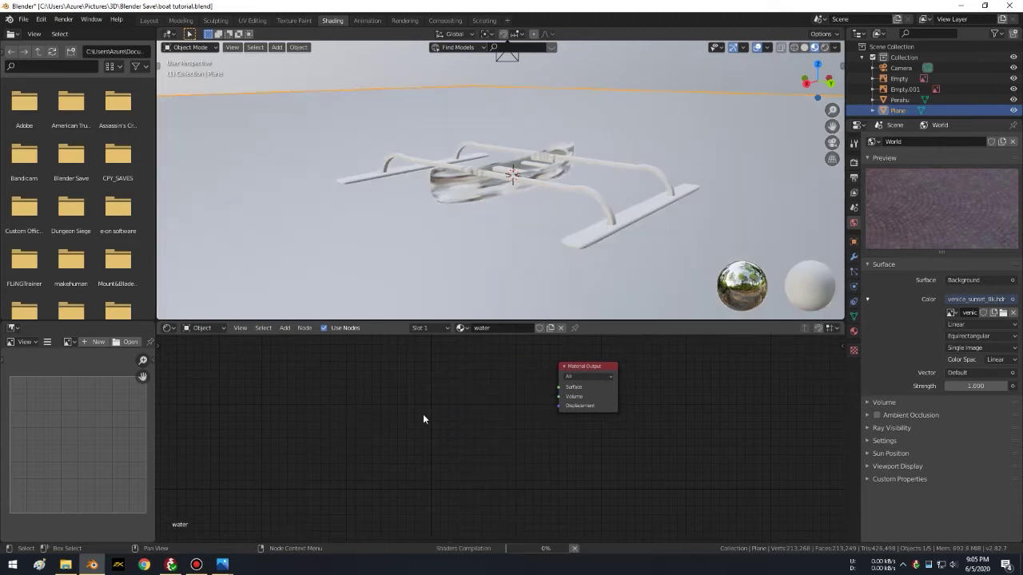
key(ctrl+s)
Step: Add a Glass BSDF node and connect it to the Material Output's Surface
scroll(416, 418, up, 2)
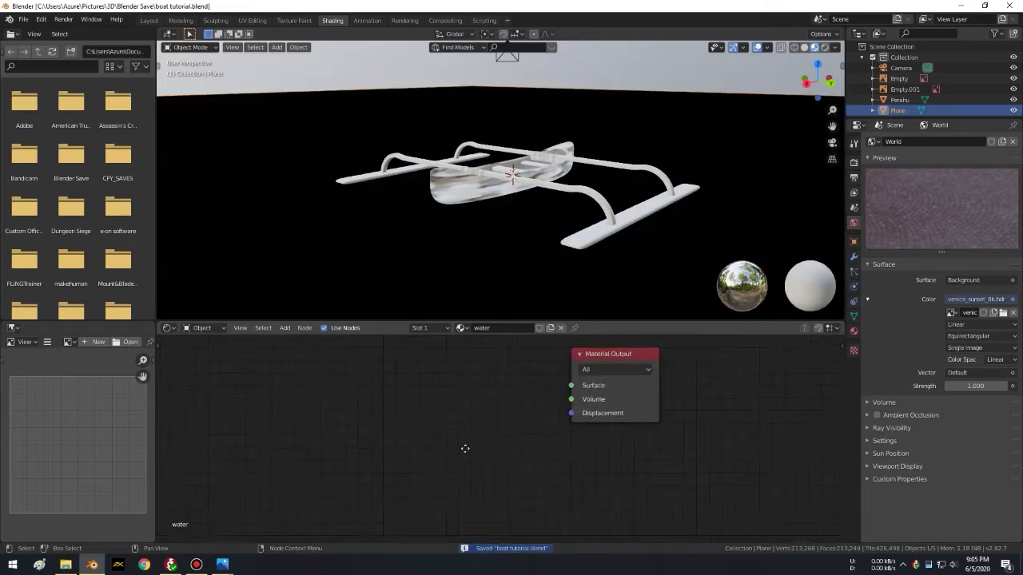
middle_drag(416, 421, 394, 471)
key(shift+a)
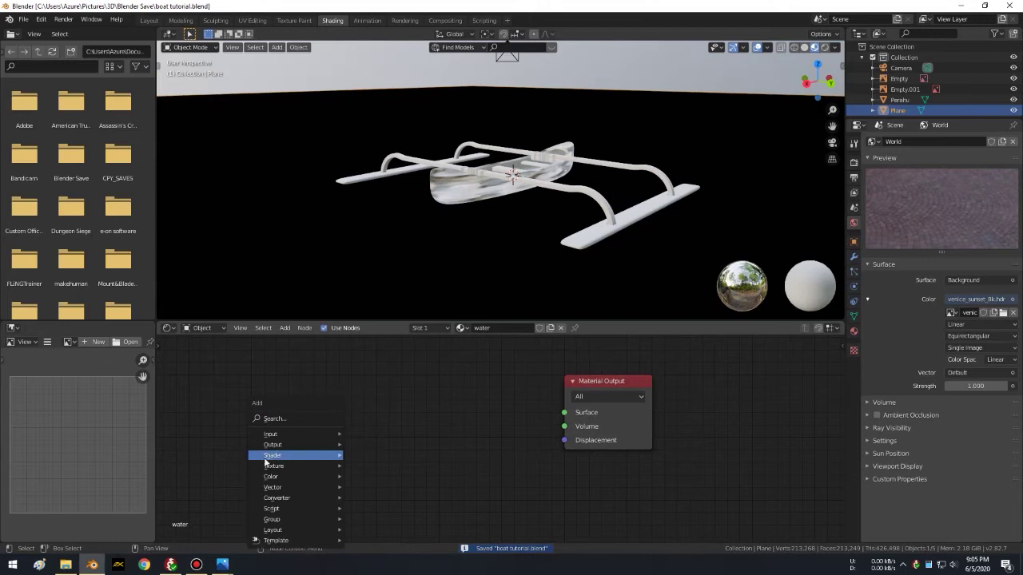
mouse_move(294, 456)
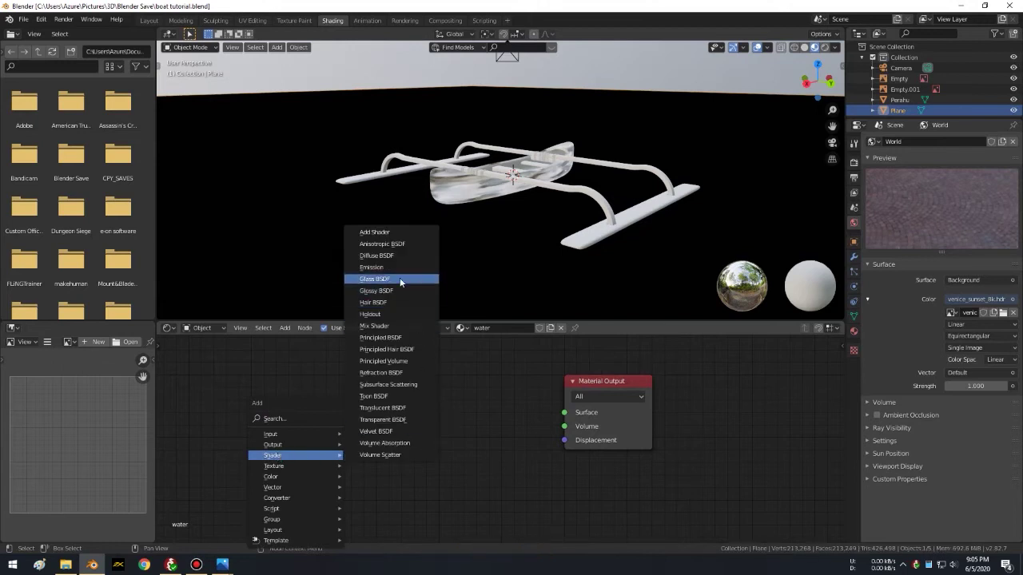
click(400, 278)
click(473, 410)
mouse_move(482, 391)
mouse_down()
mouse_move(552, 428)
mouse_move(564, 412)
mouse_up()
Step: Tint the glass light blue and set its IOR to 1.330
click(460, 425)
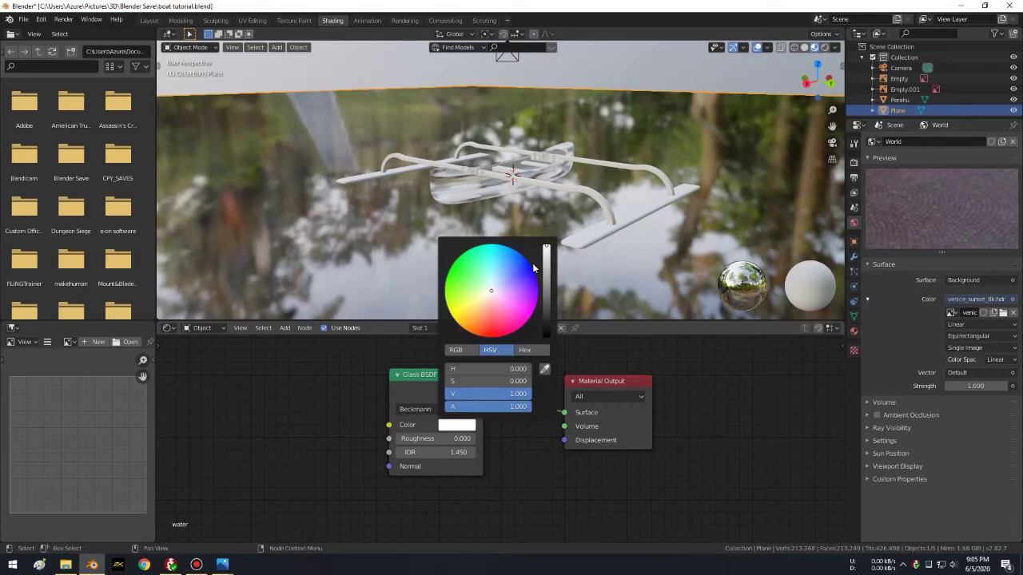
click(495, 279)
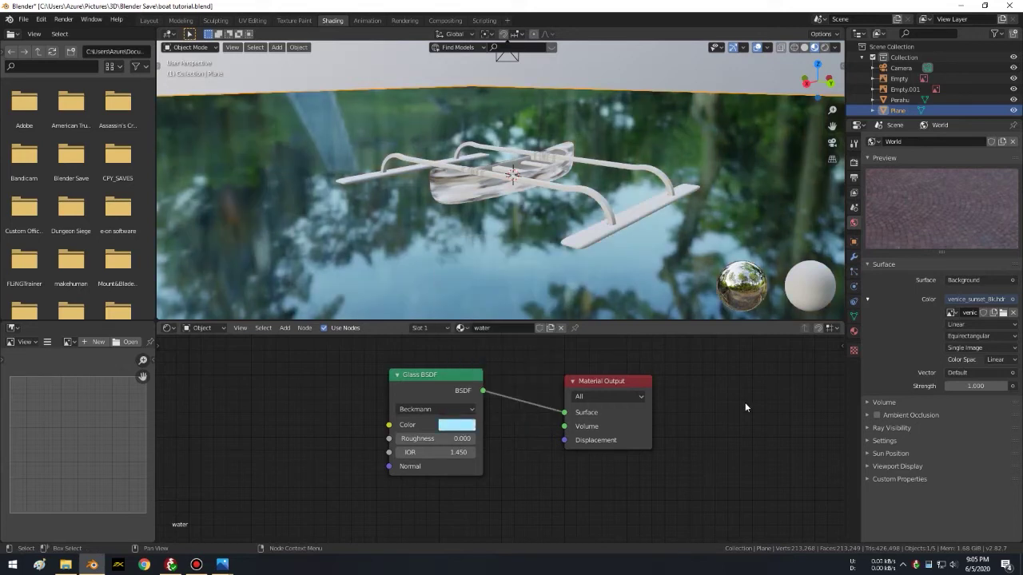
middle_drag(231, 465, 323, 419)
click(528, 407)
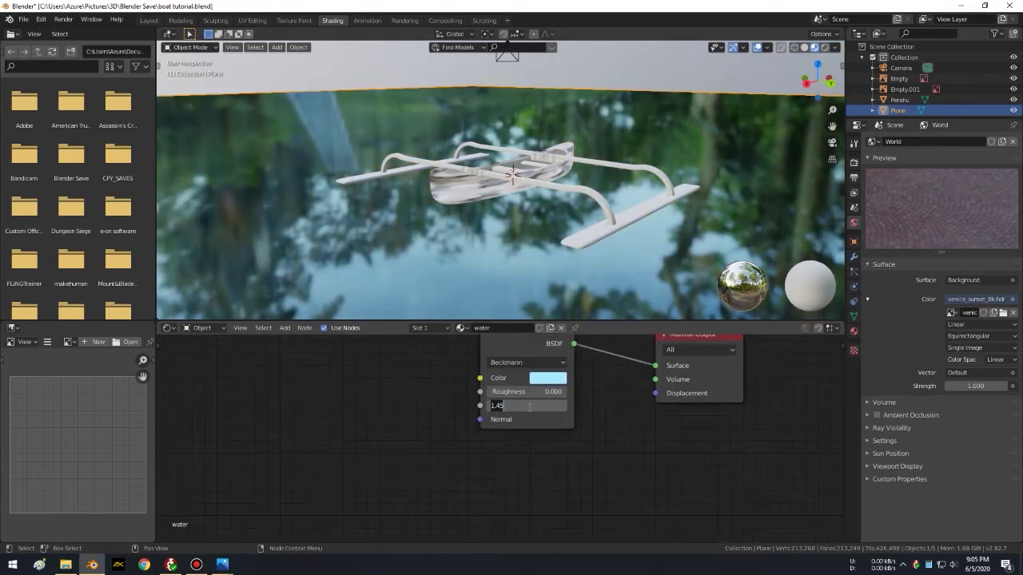
text(1.33)
key(Return)
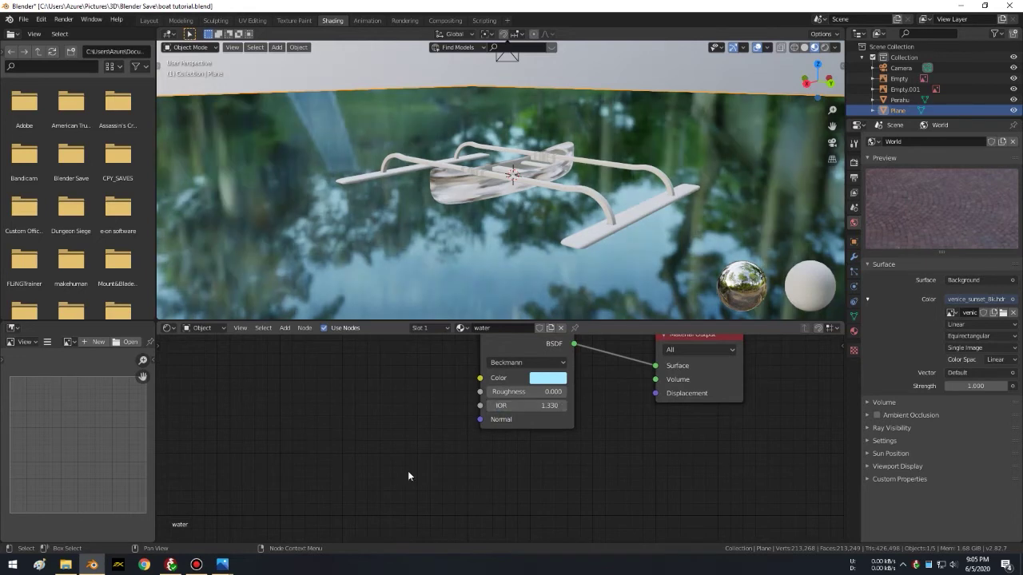
Step: Add a Noise Texture node to the left of the glass shader
key(shift+a)
middle_drag(428, 453, 514, 410)
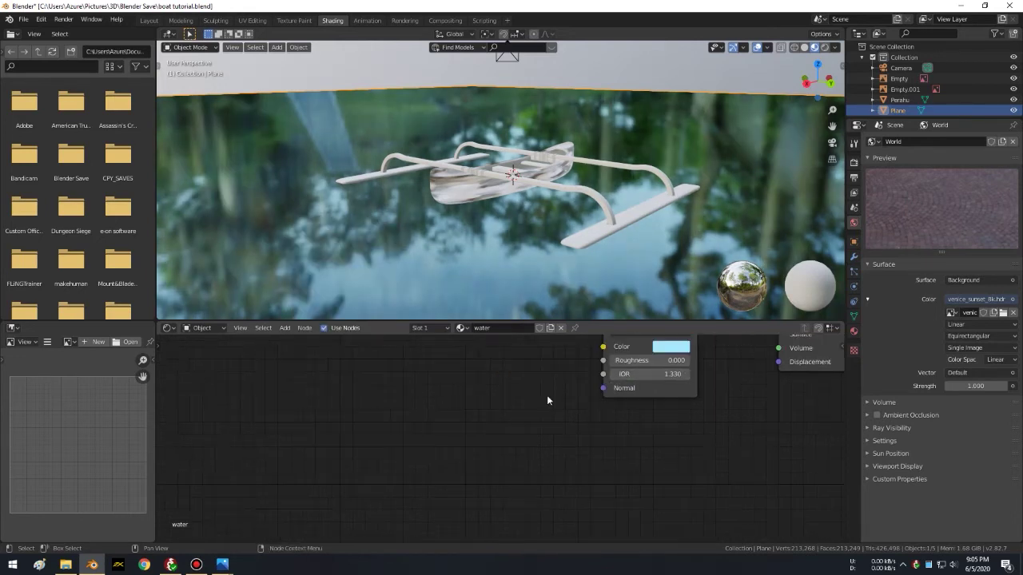
scroll(514, 410, down, 1)
key(shift+a)
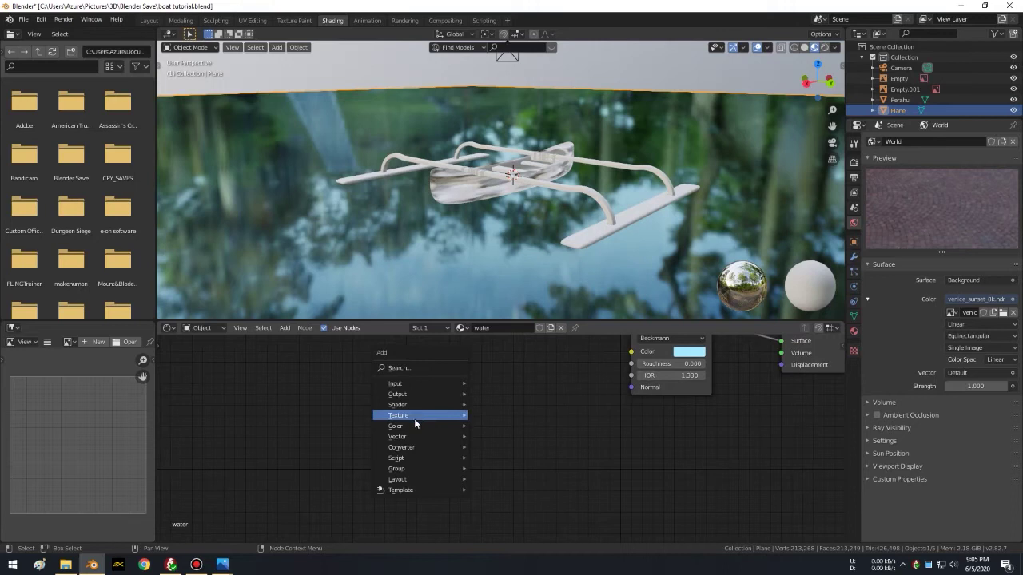
mouse_move(398, 416)
click(517, 361)
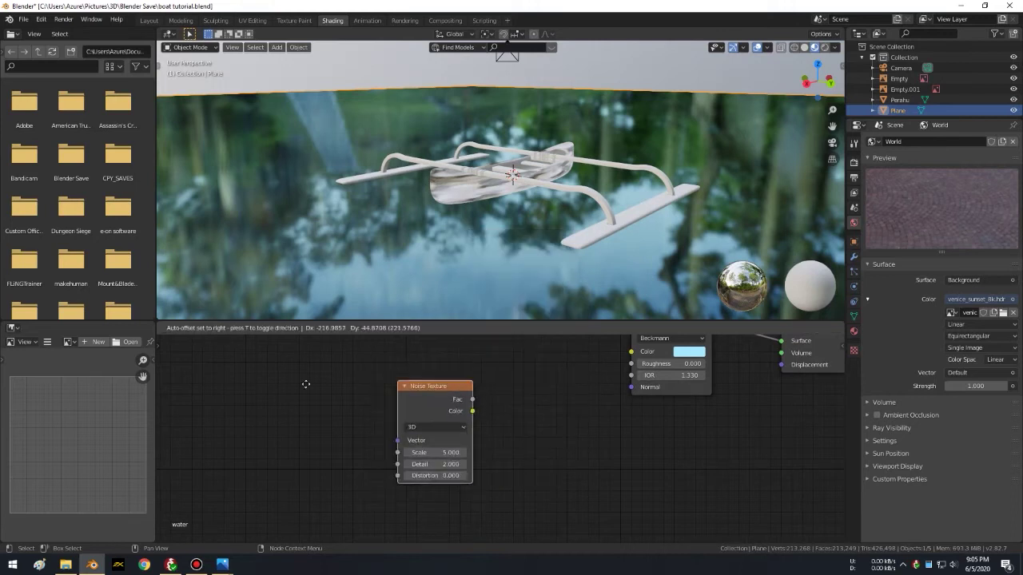
click(244, 366)
key(shift+a)
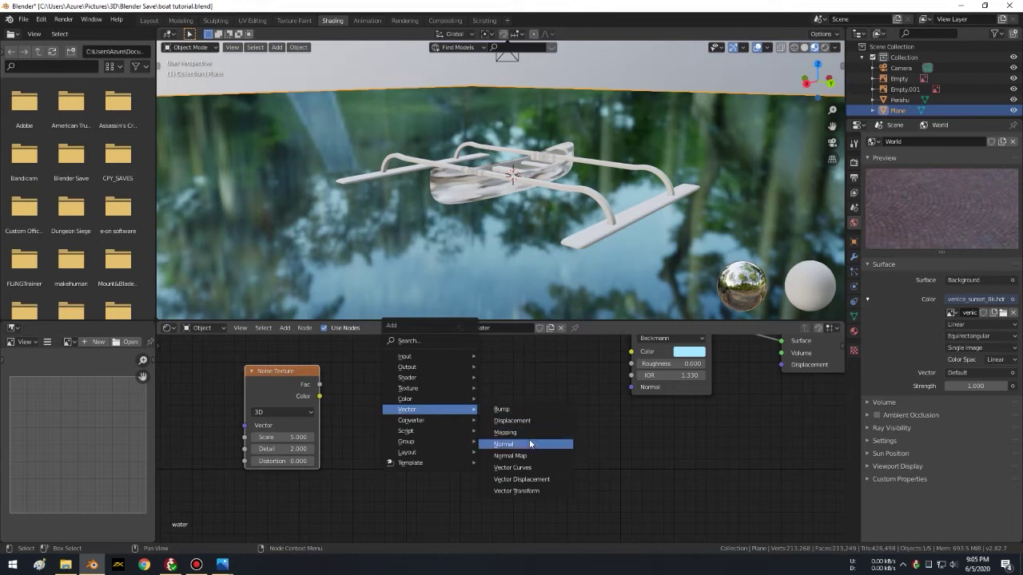
Step: Add a Normal Map node fed by the noise colour and UV unwrap the plane
click(510, 455)
click(500, 452)
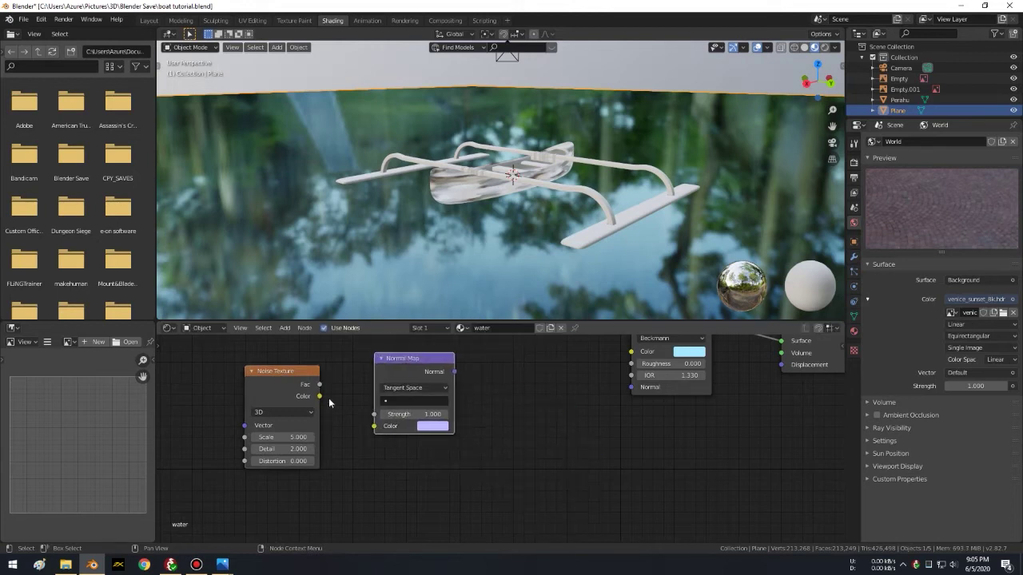
right_click(463, 162)
click(468, 165)
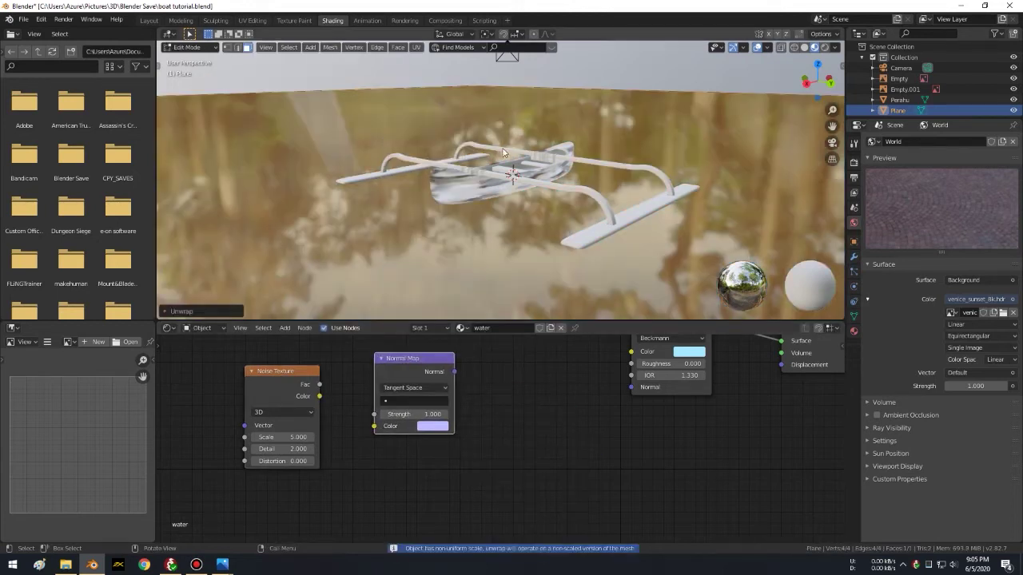
drag(320, 397, 382, 429)
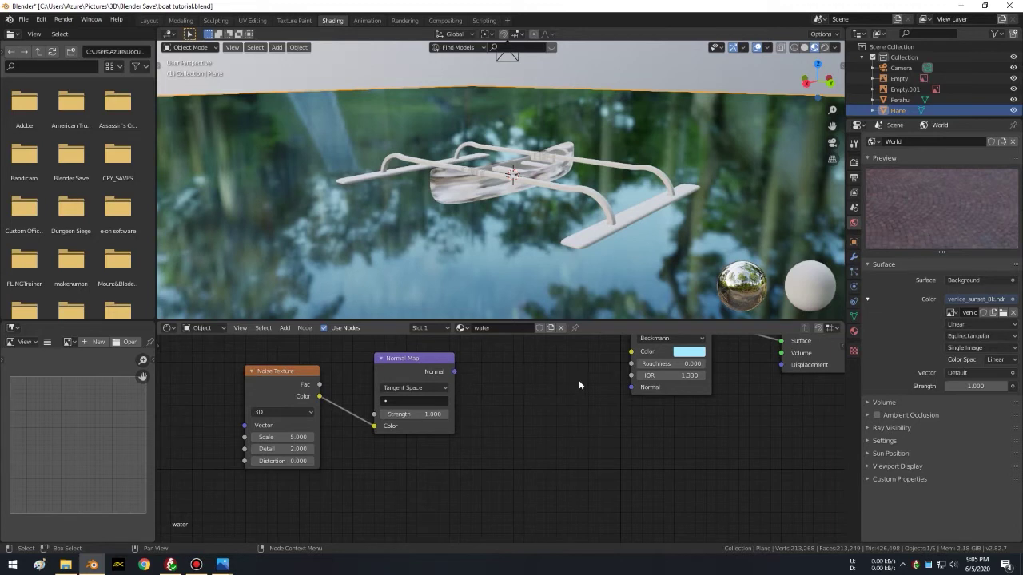
click(419, 414)
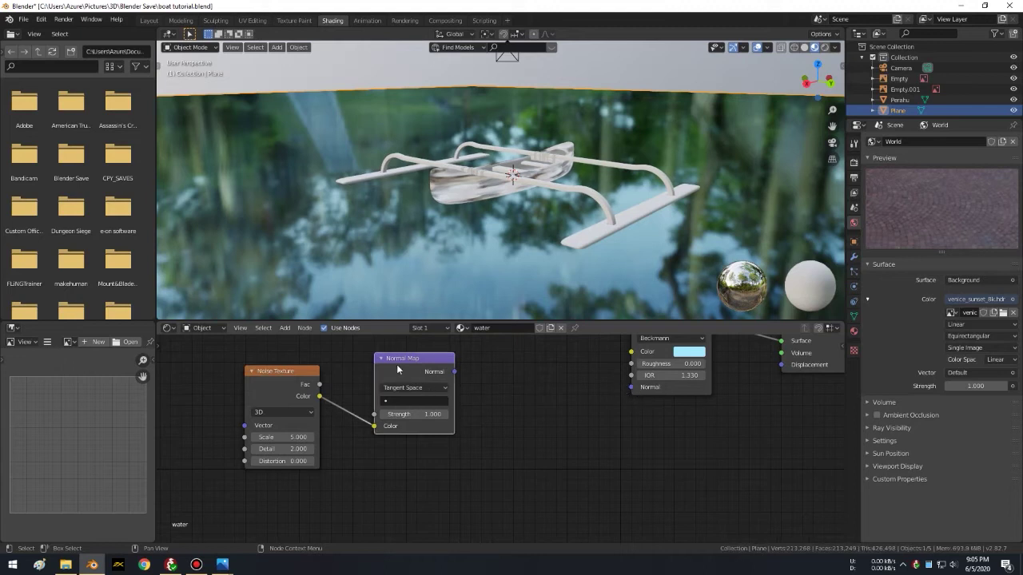
Step: Link the Normal Map into the glass Normal input, using UVMap
drag(432, 368, 635, 387)
drag(518, 371, 452, 362)
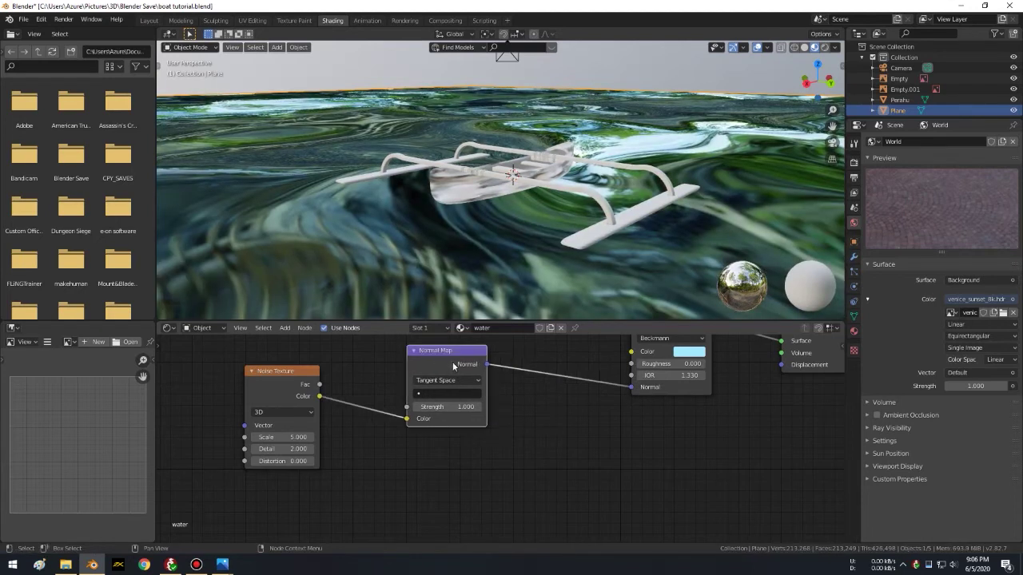
click(453, 394)
click(471, 409)
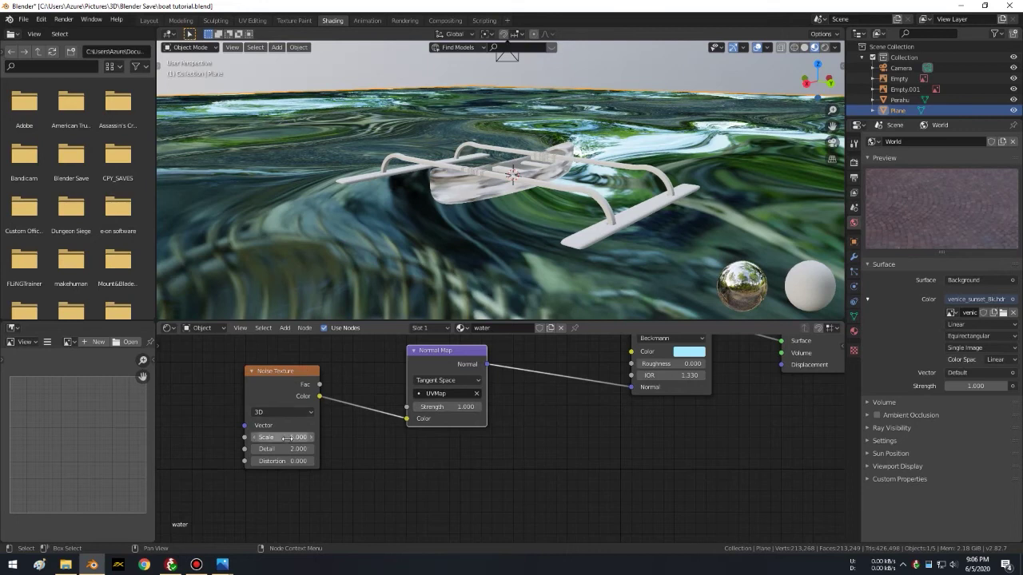
text(10)
Step: Set noise Scale 16, Detail 16, Distortion 0 and Normal Map Strength 0.1
key(Tab)
text(16)
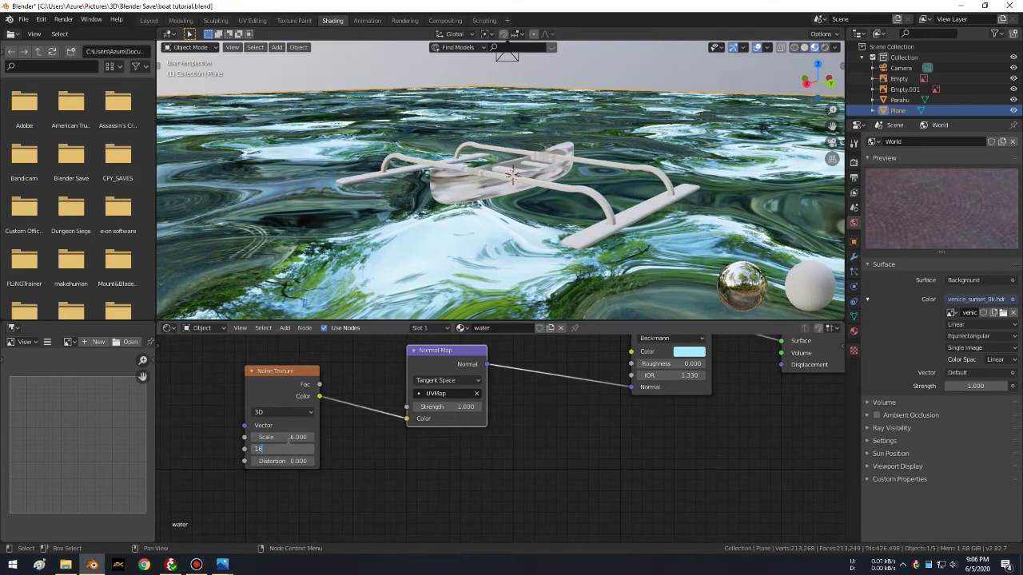
key(Tab)
text(1)
key(Return)
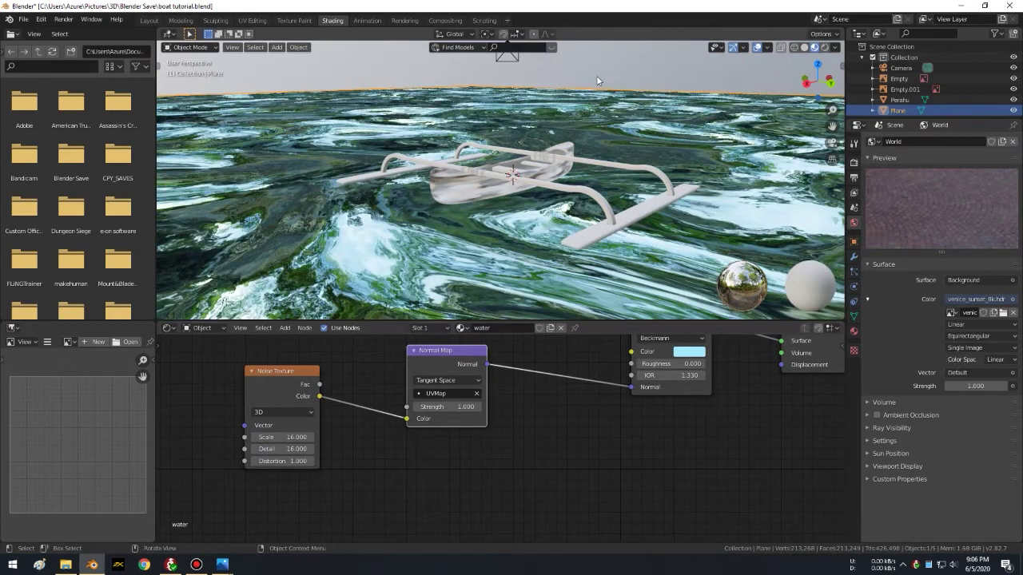
key(KP_0)
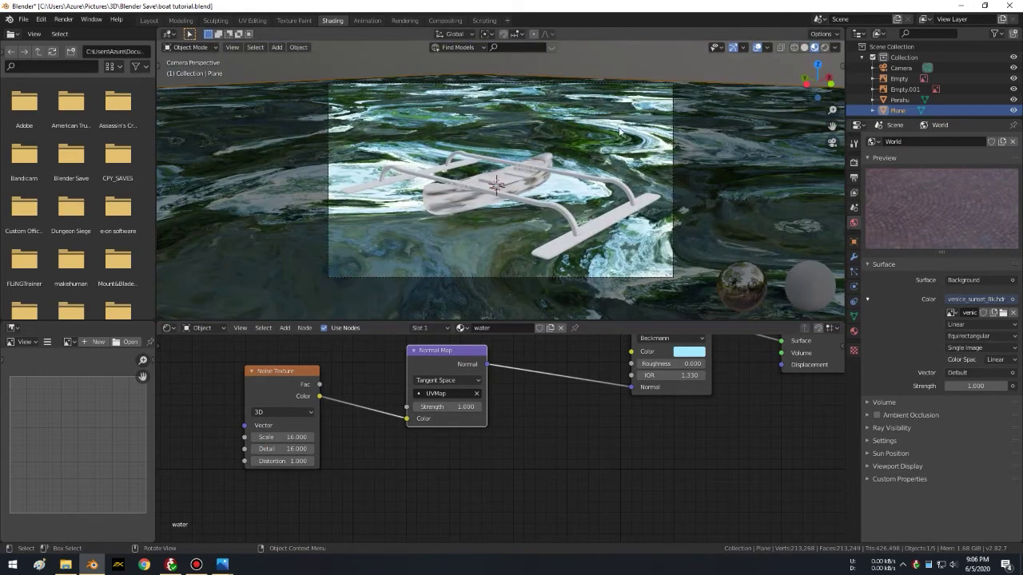
scroll(620, 115, up, 2)
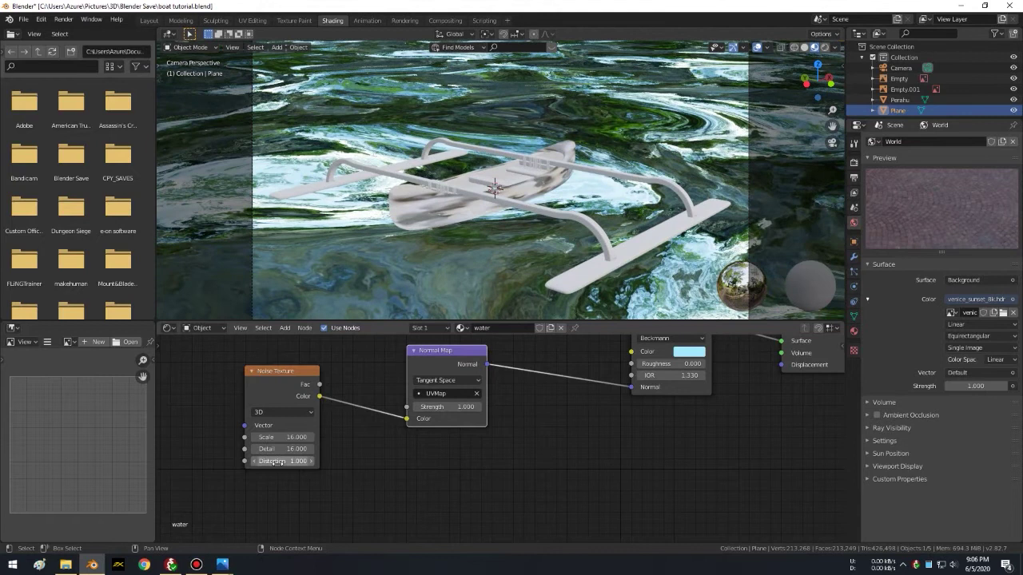
text(0)
key(Return)
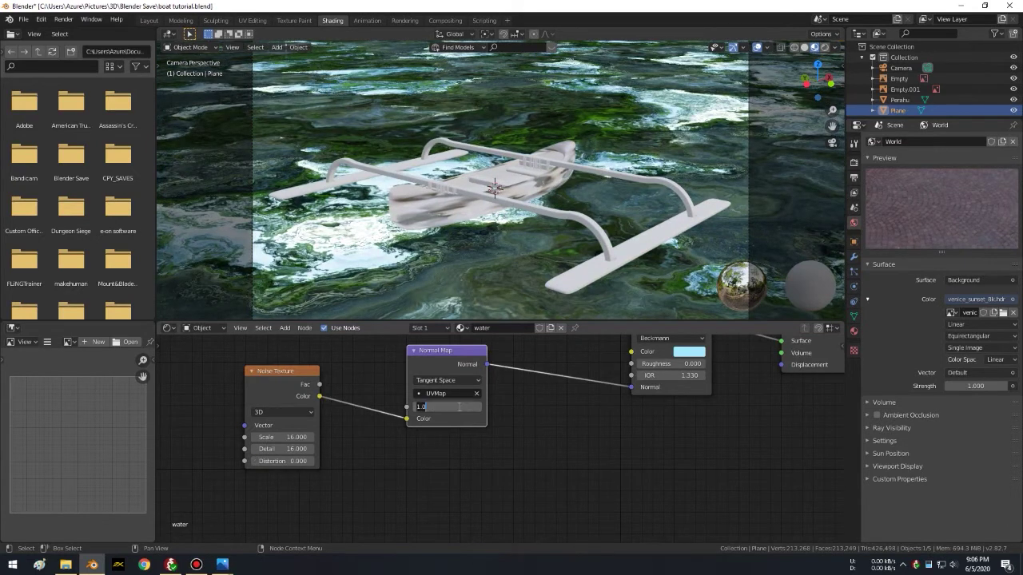
text(0.1)
key(Return)
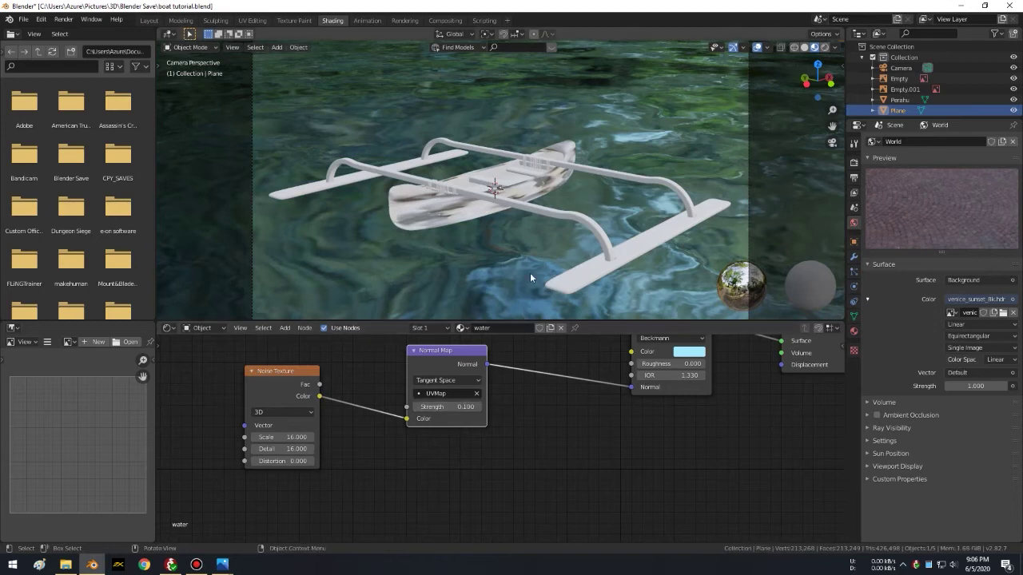
Step: Show the World shader nodes in the node editor
click(198, 327)
click(212, 352)
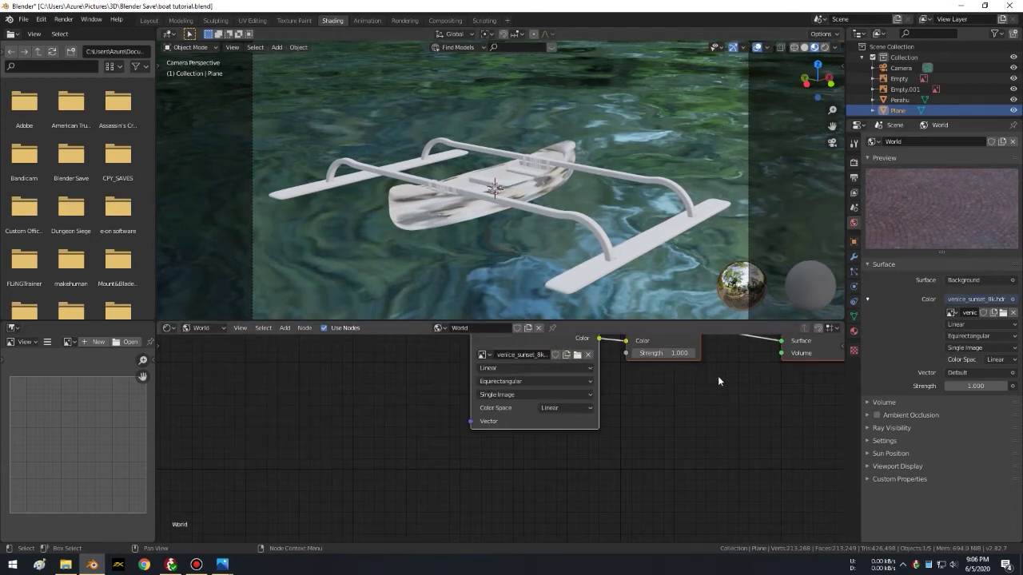
middle_drag(338, 410, 438, 427)
scroll(438, 426, down, 2)
scroll(442, 396, up, 2)
scroll(479, 386, up, 1)
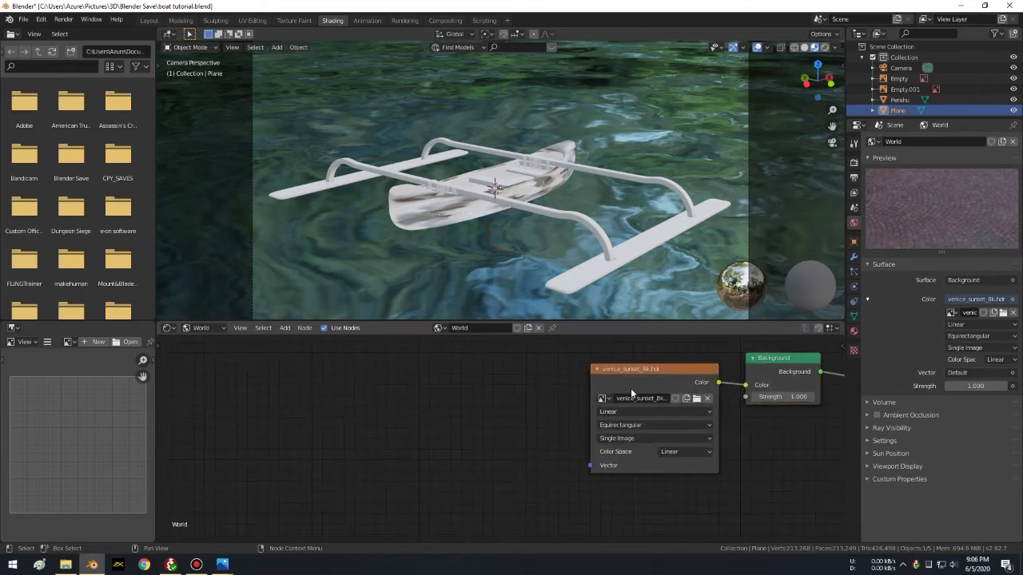
Step: Add a Mapping node linked into the venice_sunset image's Vector input
key(shift+a)
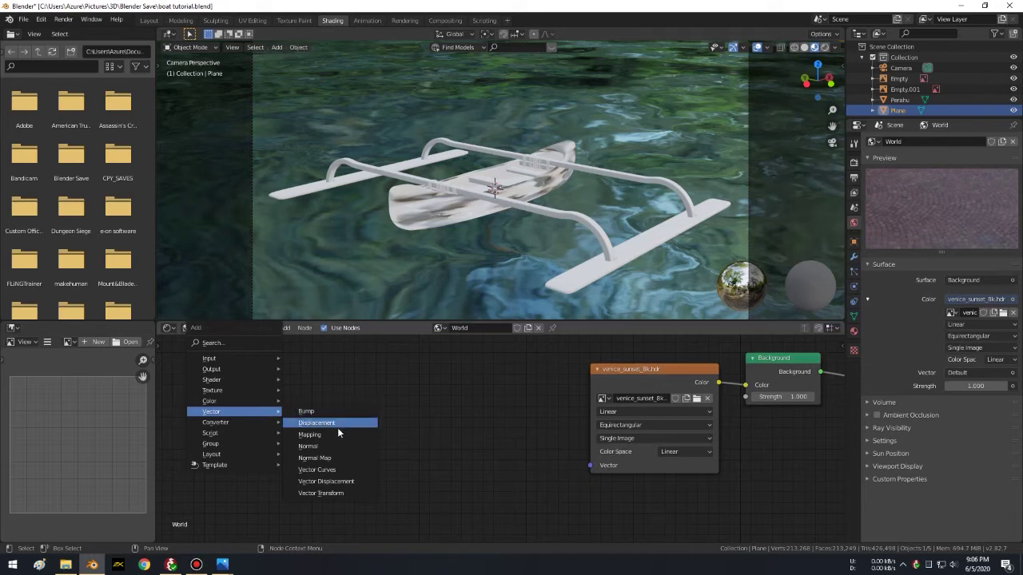
mouse_move(232, 411)
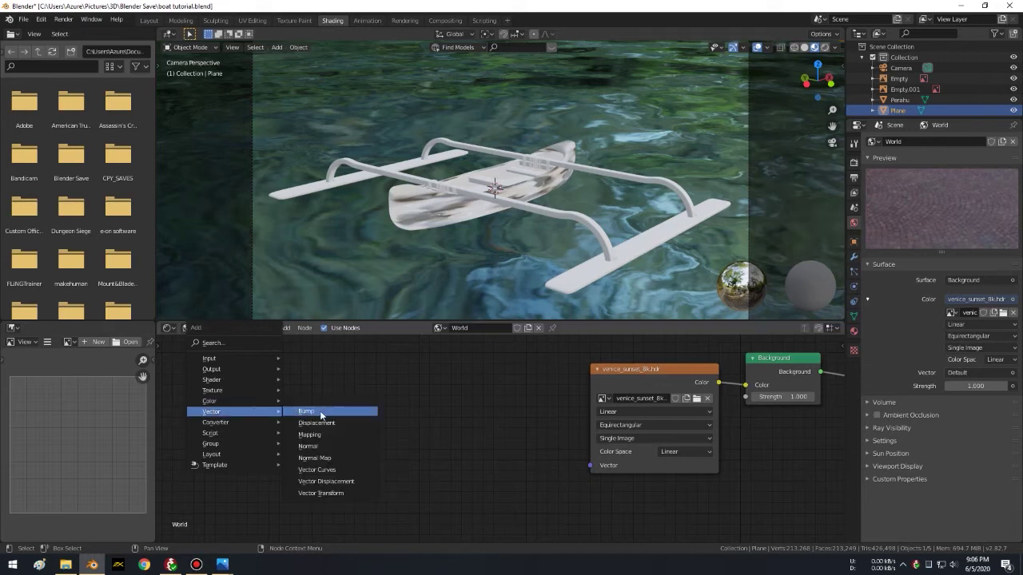
click(332, 438)
click(446, 352)
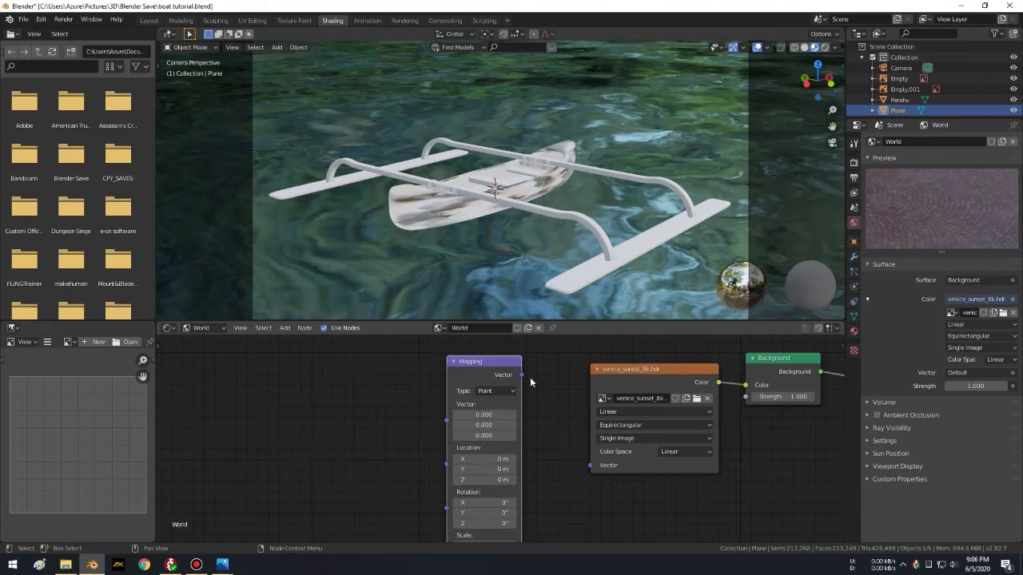
drag(524, 376, 590, 480)
drag(592, 468, 591, 466)
middle_drag(292, 409, 322, 409)
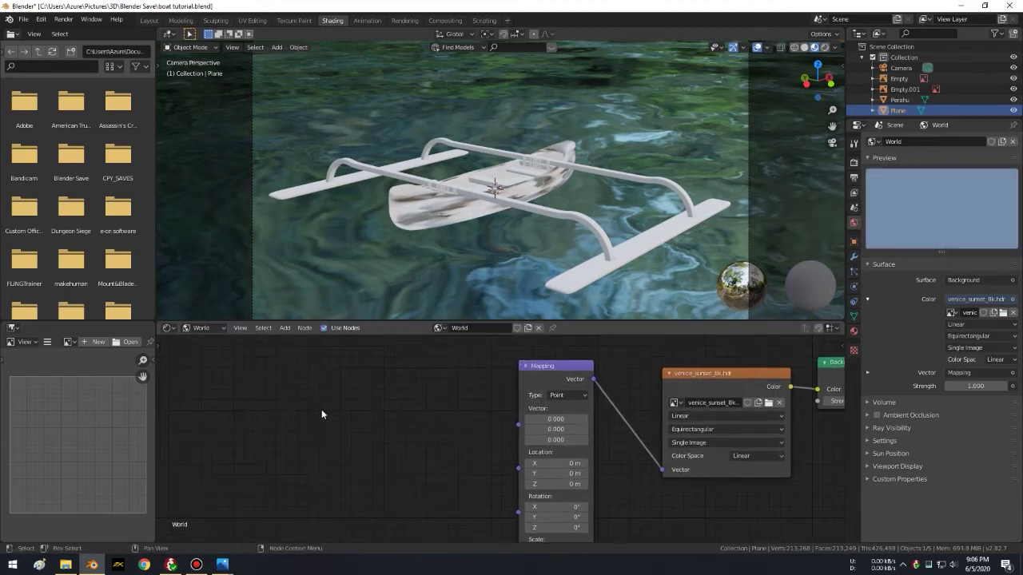
Step: Add a Texture Coordinate node feeding Generated into the Mapping node, then preview rendered
key(shift+a)
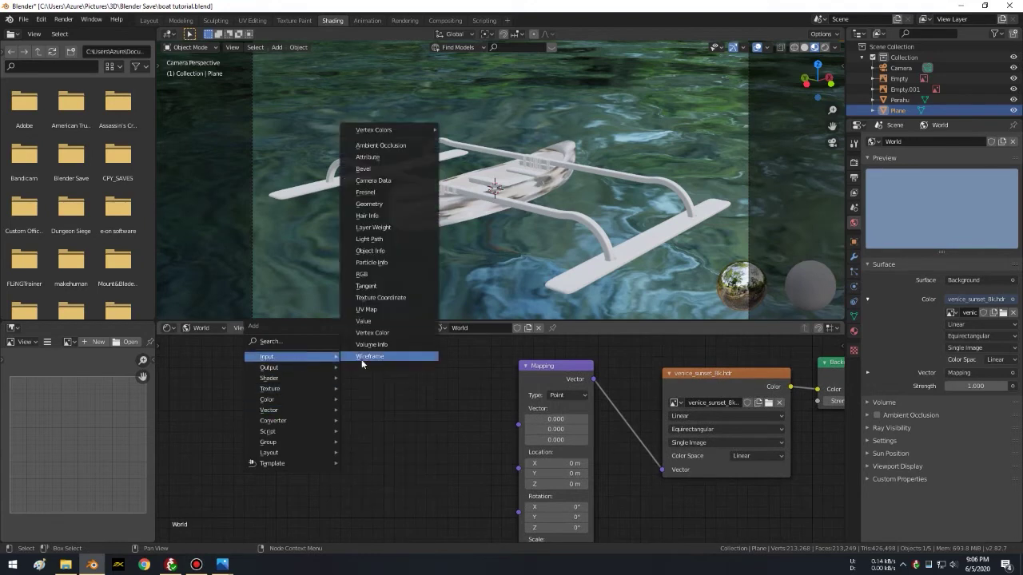
click(404, 298)
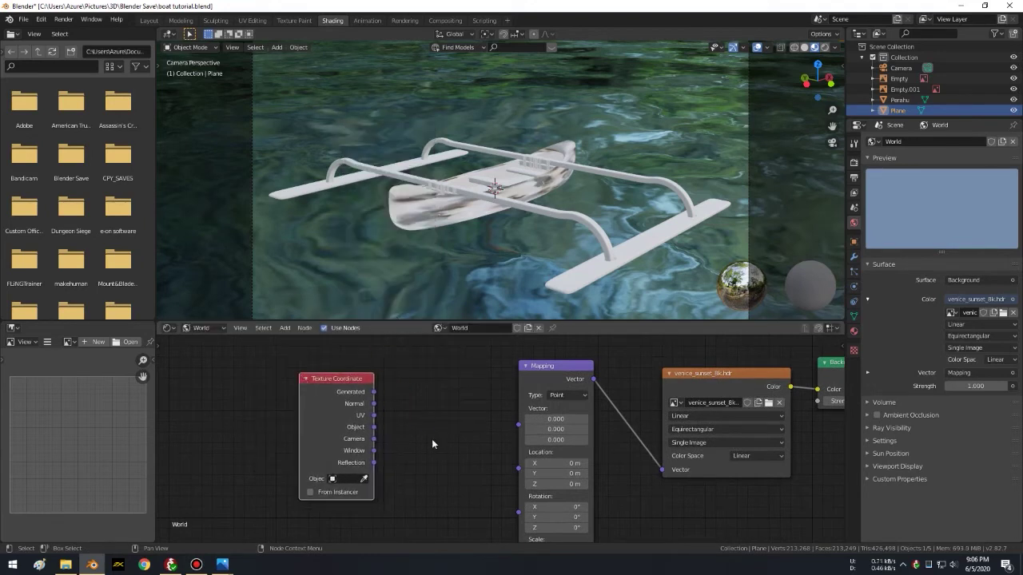
drag(373, 392, 534, 428)
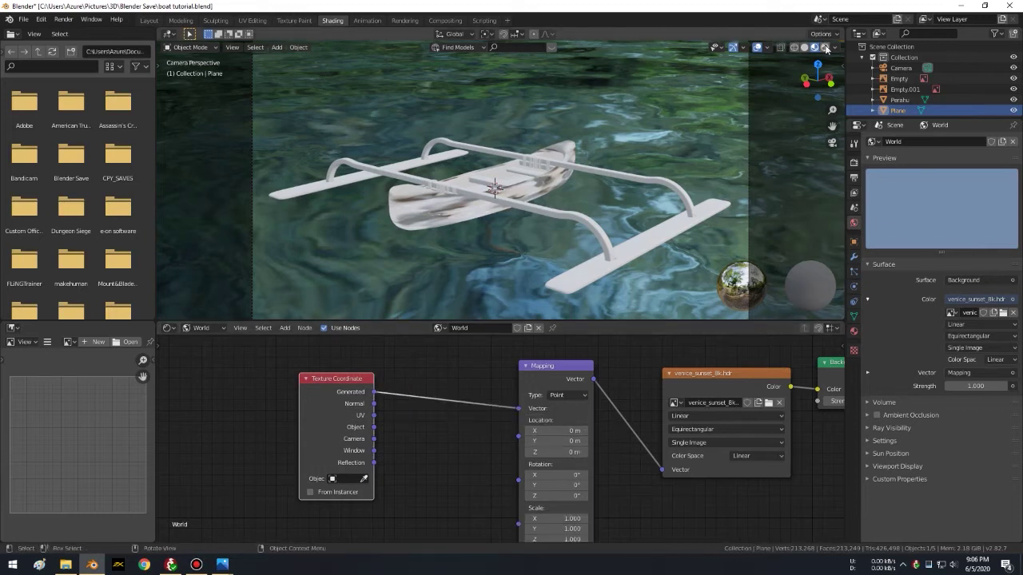
click(826, 48)
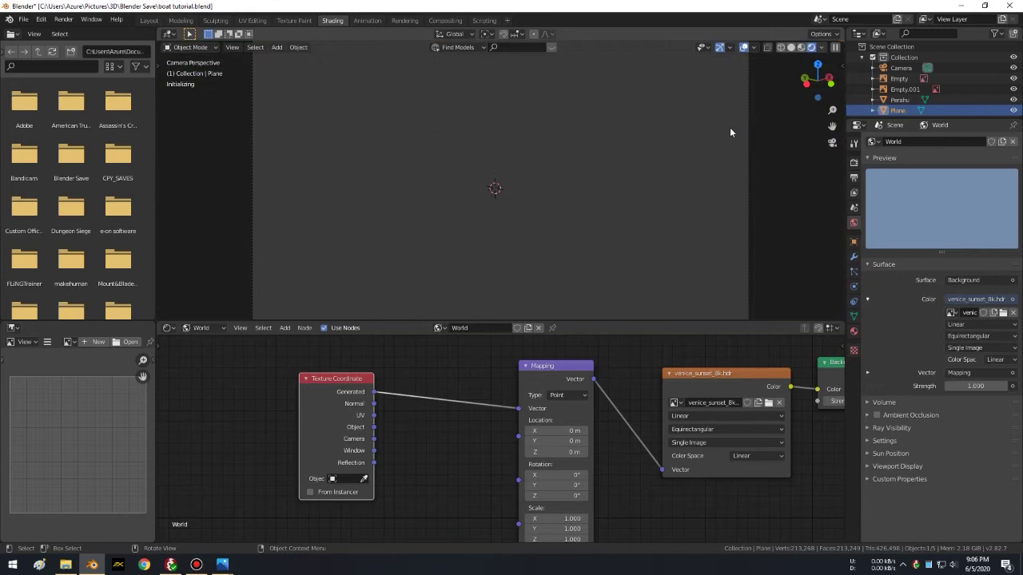
Step: Save the file and rename the water Plane object to 'air'
key(ctrl+s)
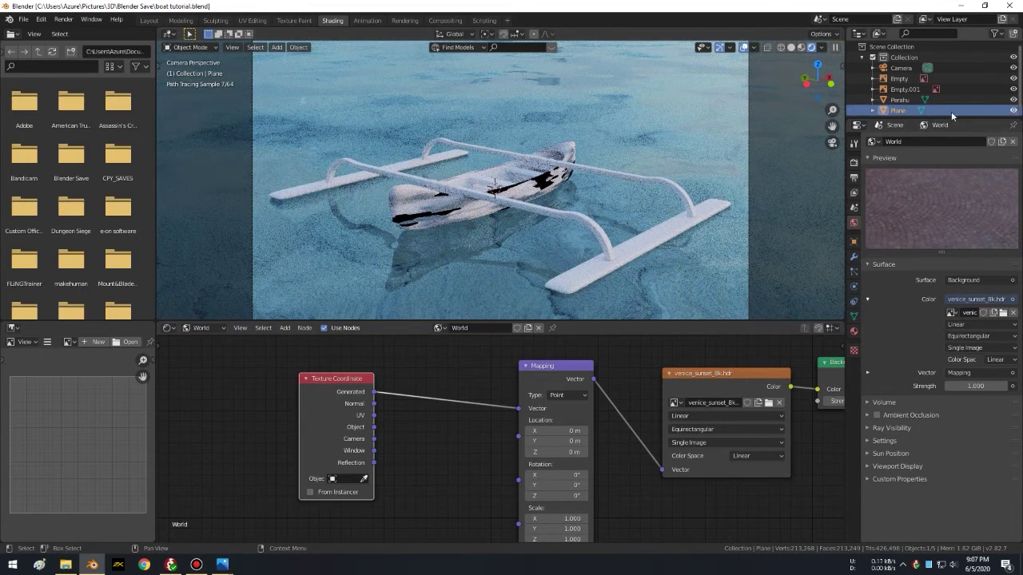
double_click(902, 110)
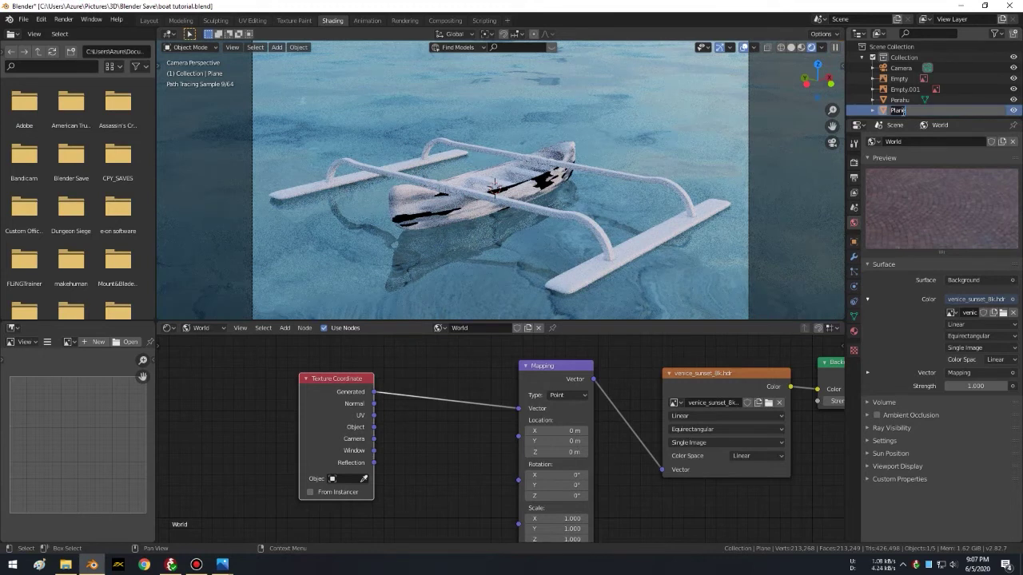
text(air)
key(Return)
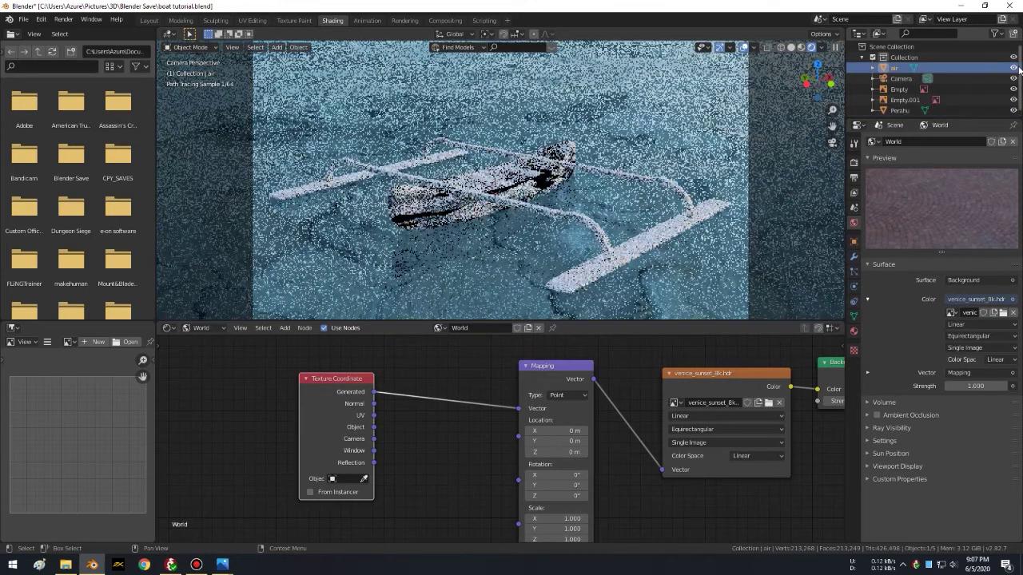
Step: Hide the air plane and Perahu canoe, then switch the viewport to Rendered shading
click(1013, 68)
click(1013, 110)
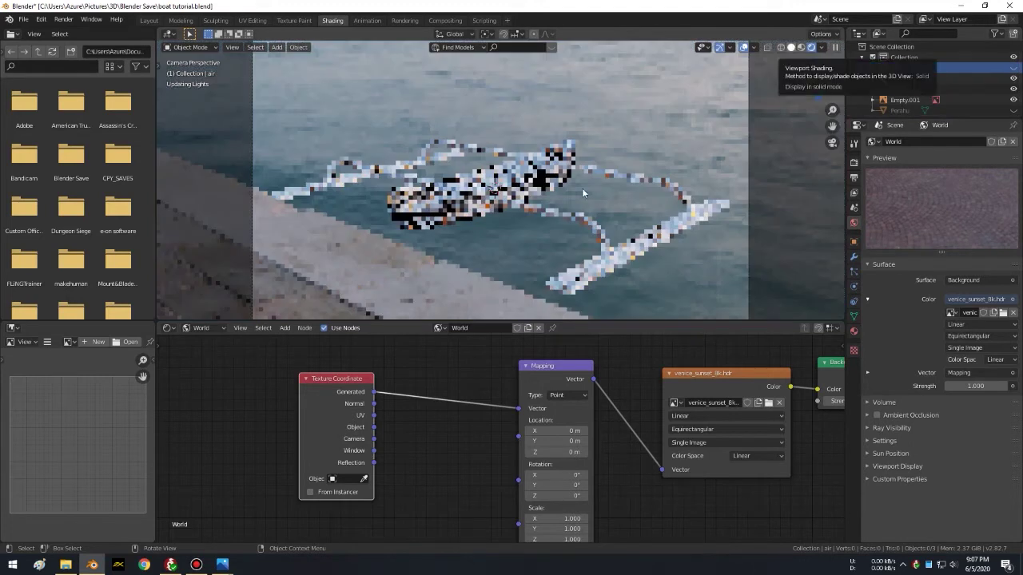
key(shift+z)
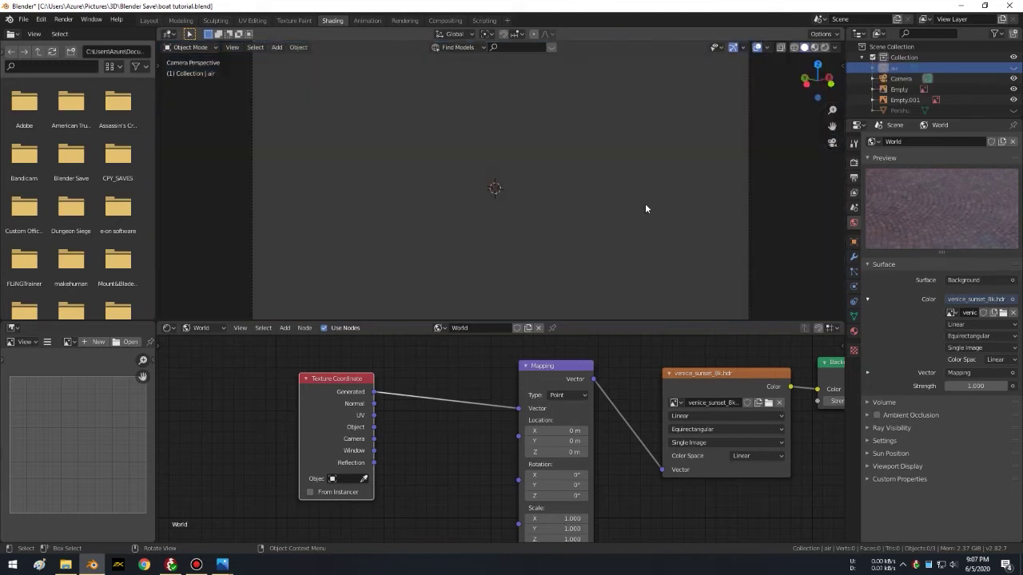
click(815, 47)
click(826, 47)
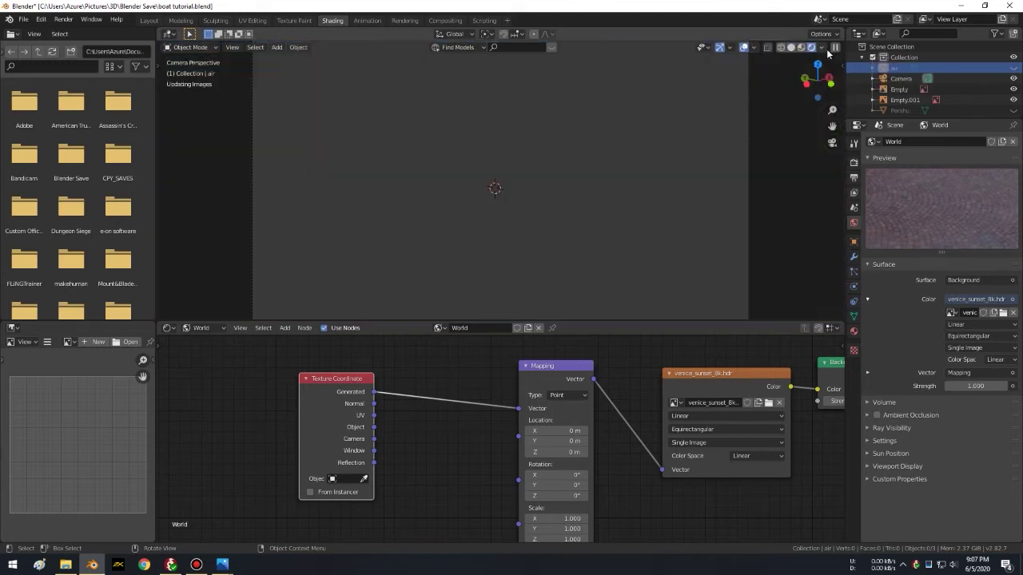
click(832, 48)
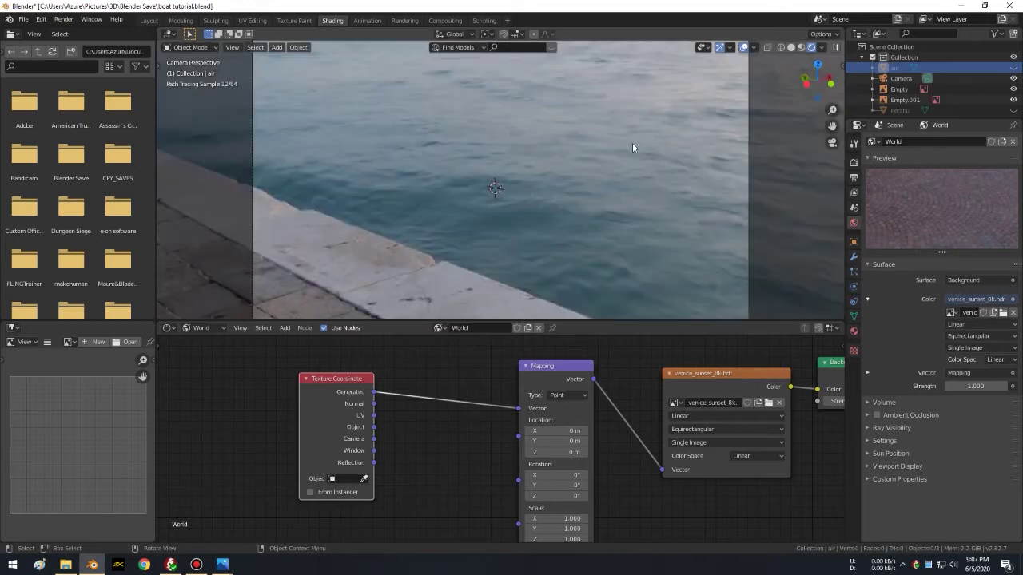
Step: Adjust the Mapping node rotation, returning X to 0° and turning Z to 3.3°
middle_drag(440, 446, 271, 366)
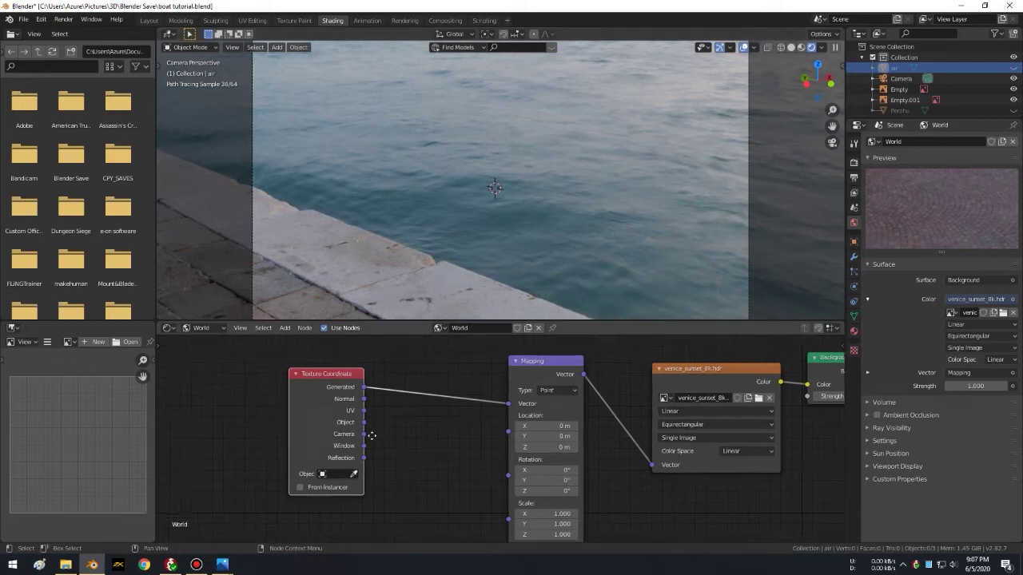
click(497, 343)
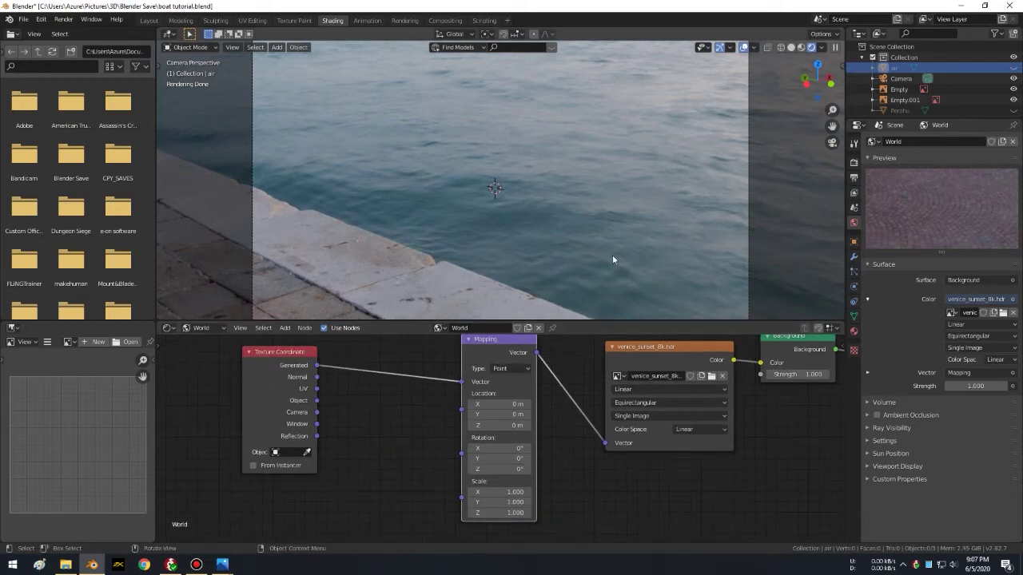
drag(494, 447, 512, 447)
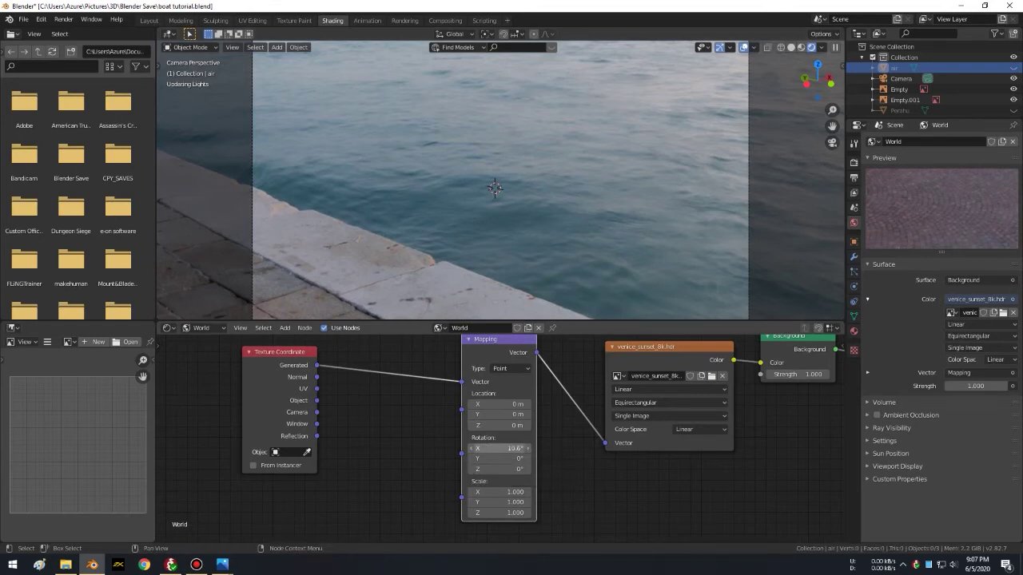
mouse_move(512, 447)
mouse_down()
mouse_move(493, 448)
mouse_move(616, 462)
mouse_up()
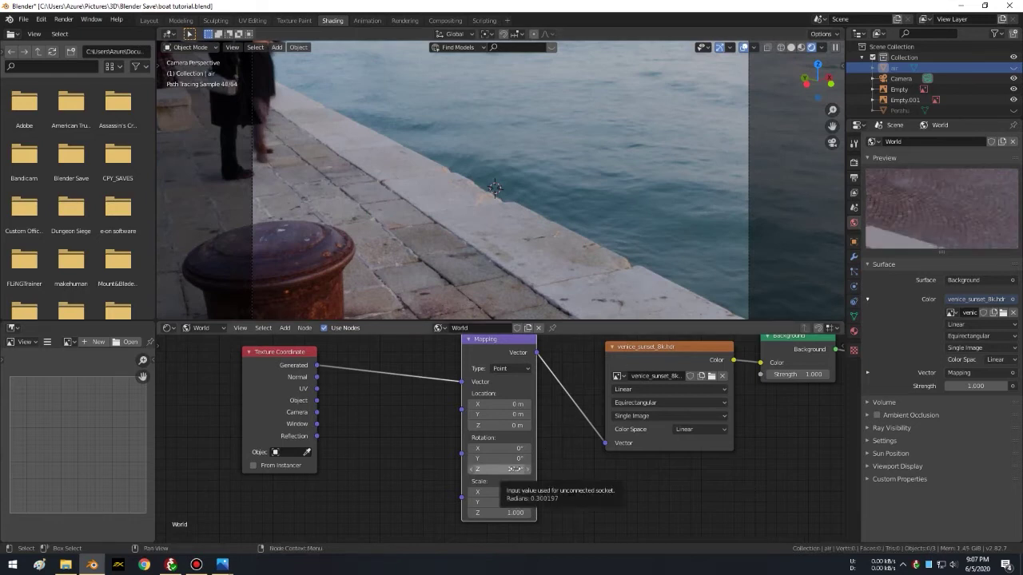
drag(512, 469, 479, 469)
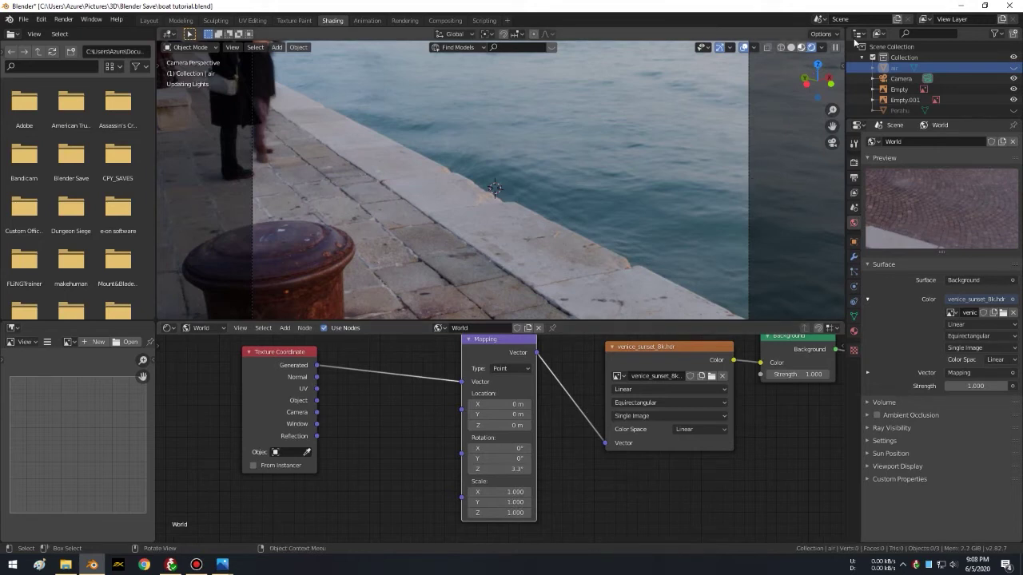
Step: In Material Preview, enable Scene World and rotate the HDRI to 136° on Z
click(802, 48)
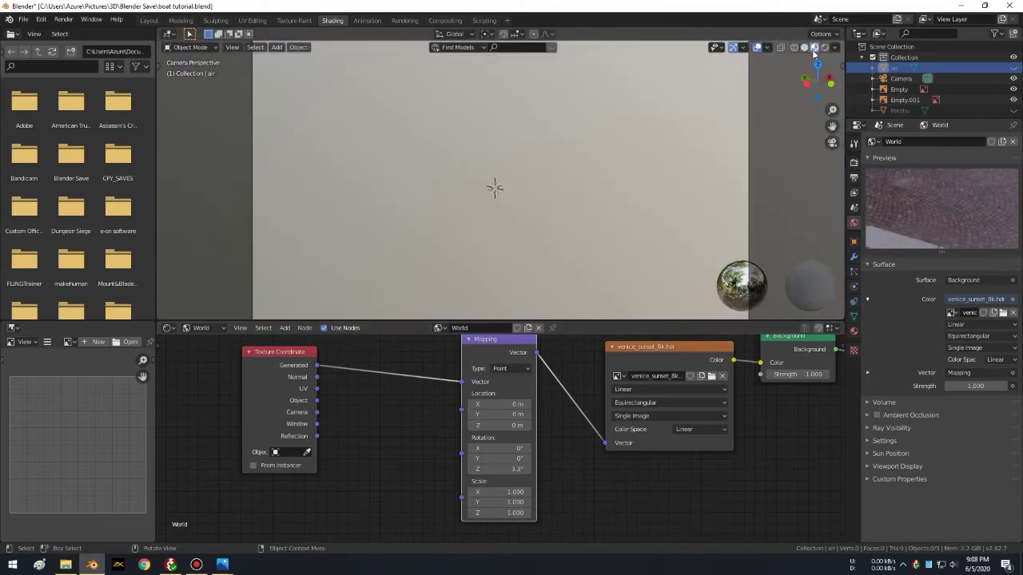
click(837, 48)
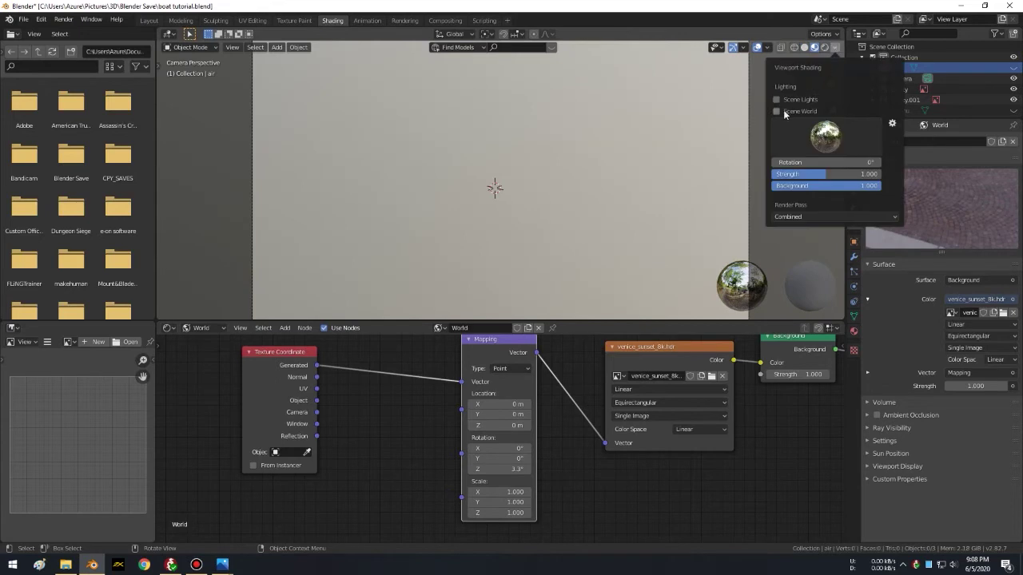
click(779, 110)
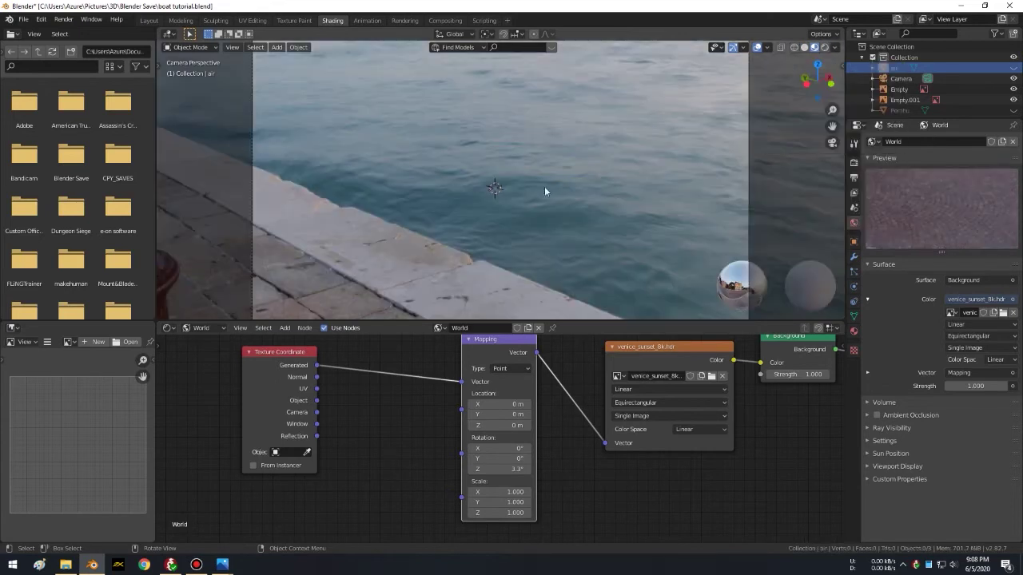
click(836, 49)
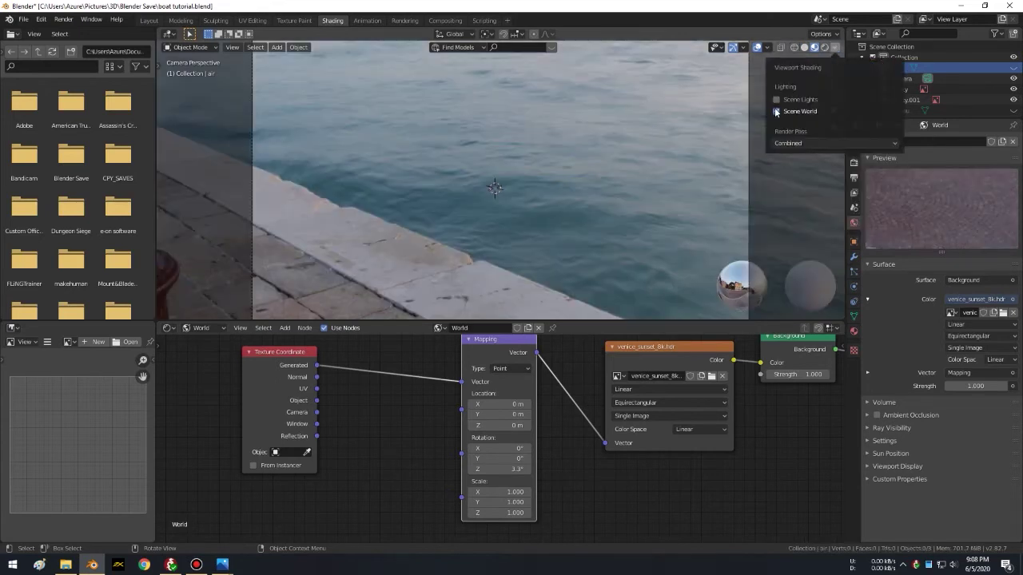
mouse_move(517, 468)
mouse_down()
mouse_move(487, 468)
mouse_move(759, 468)
mouse_move(738, 469)
mouse_up()
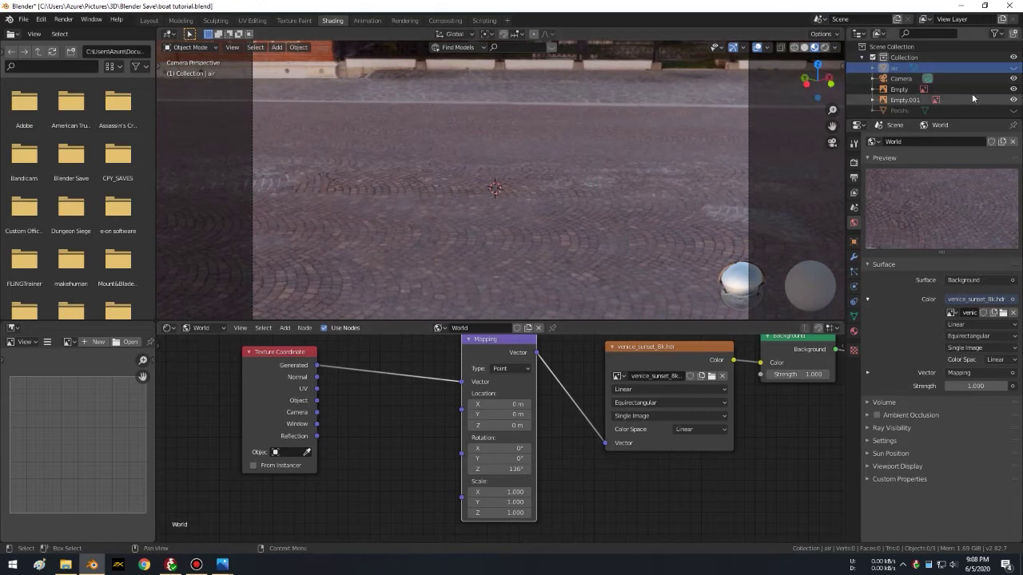
Step: Rotate the world HDRI to 299° on Z, toggling the air plane to compare
click(1012, 70)
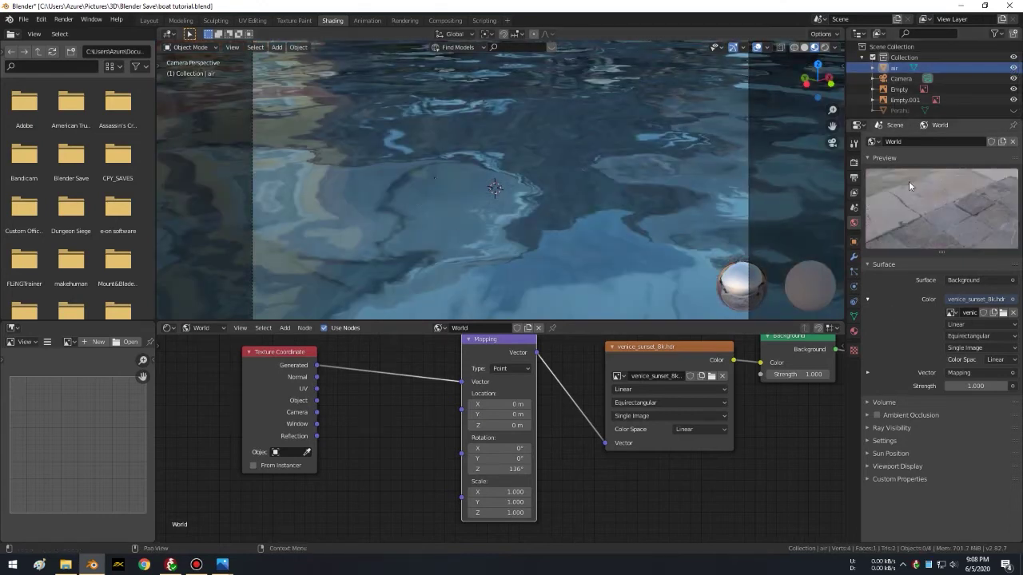
drag(499, 469, 593, 468)
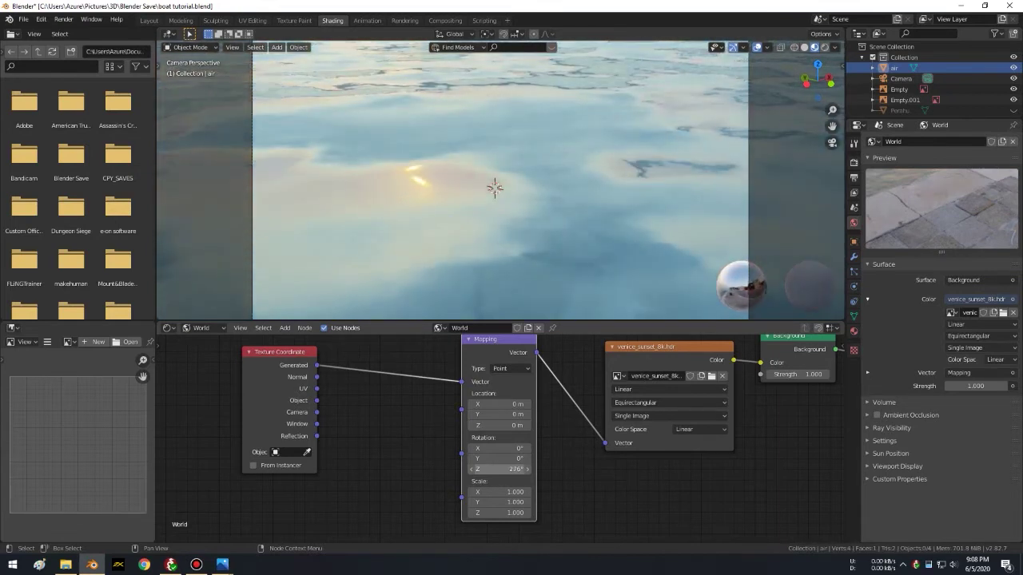
click(1012, 68)
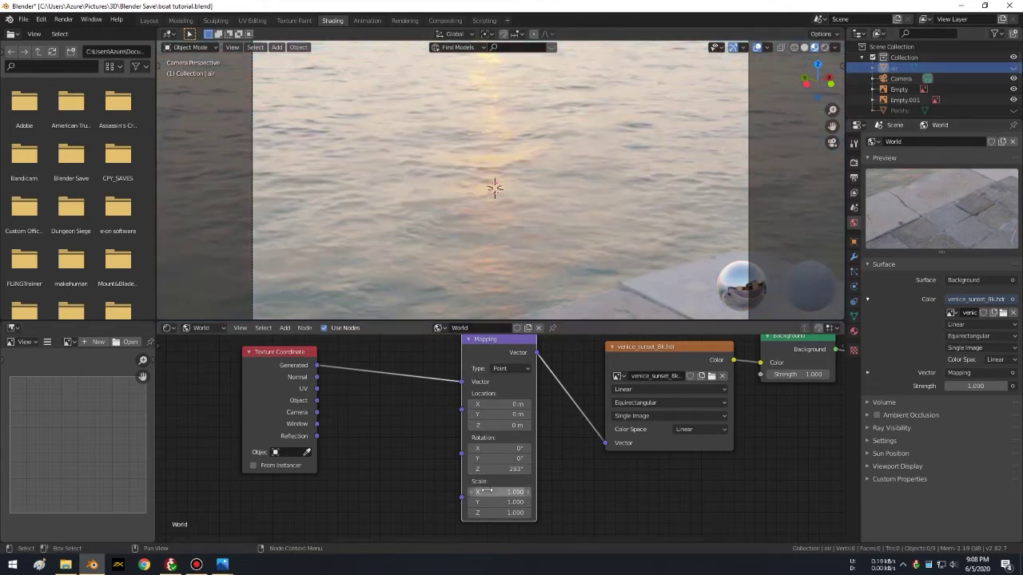
mouse_move(495, 468)
mouse_down()
mouse_move(508, 469)
mouse_move(445, 469)
mouse_up()
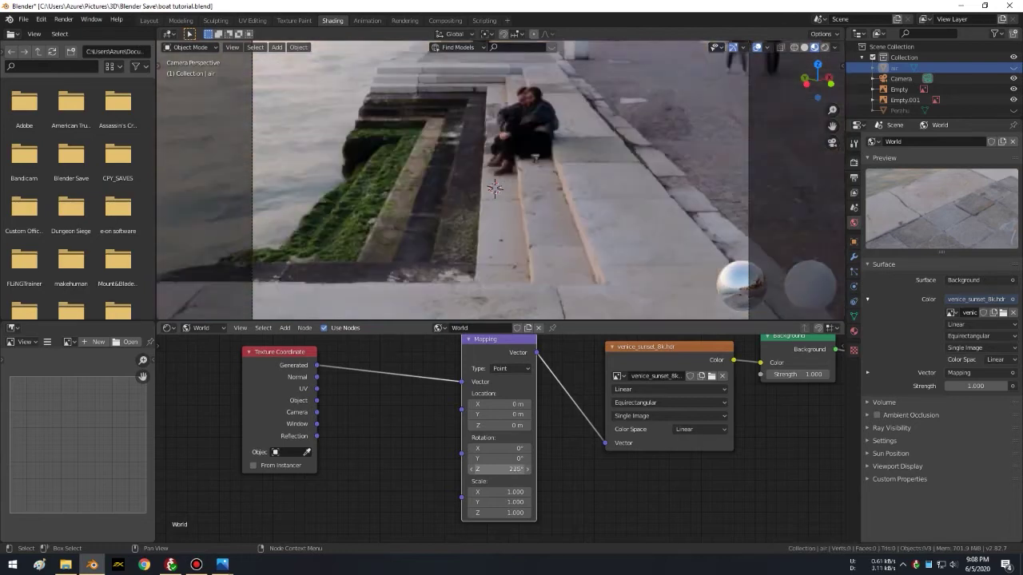
click(1013, 68)
click(1014, 70)
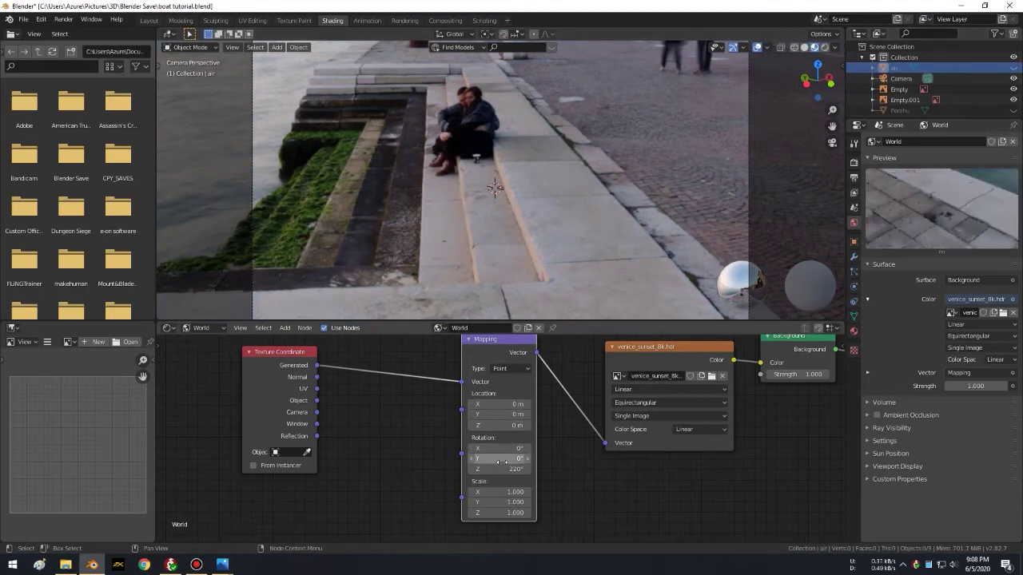
mouse_move(503, 469)
mouse_down()
mouse_move(564, 469)
mouse_move(524, 469)
mouse_up()
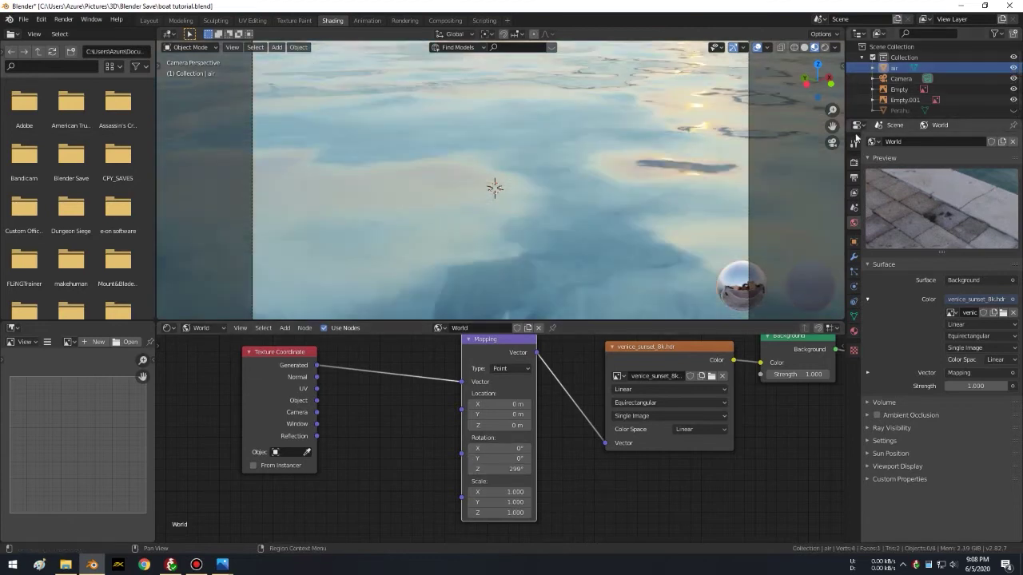
Step: Unhide the Perahu canoe and switch the node editor to Object shaders
click(1013, 111)
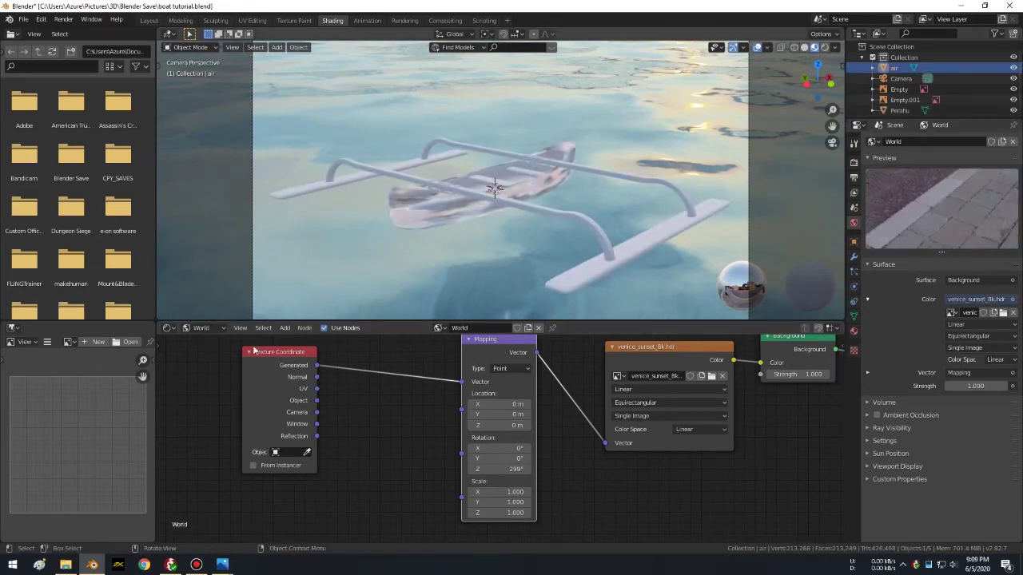
click(204, 328)
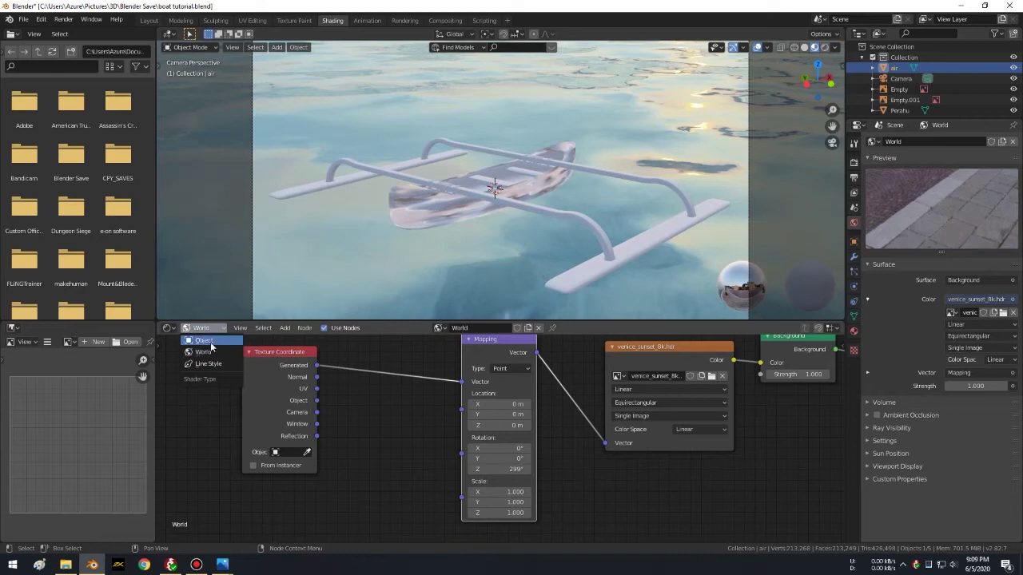
click(209, 341)
Step: Select the Perahu canoe and set its Noise Texture Scale to 100
click(447, 214)
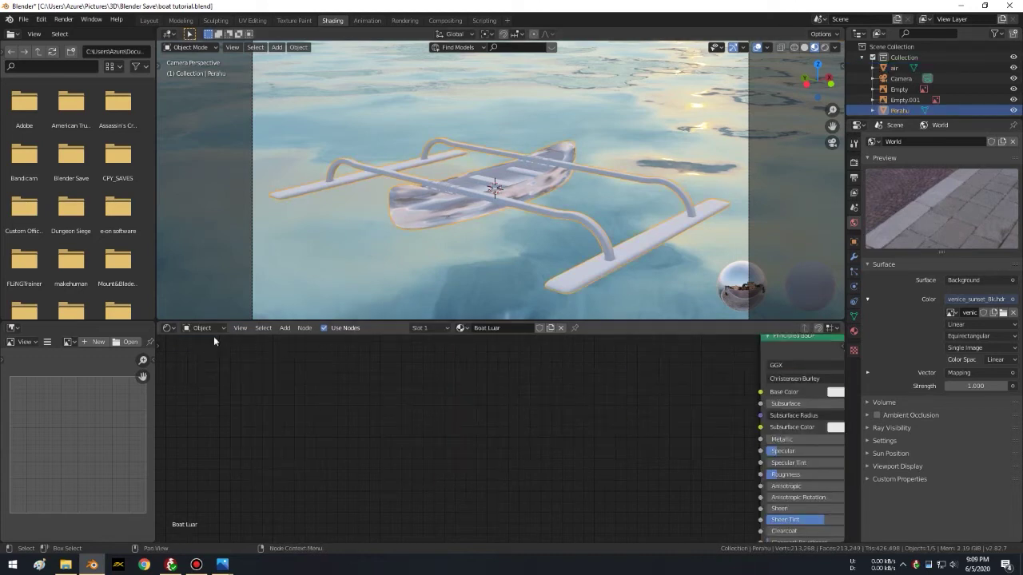
middle_drag(634, 442, 599, 461)
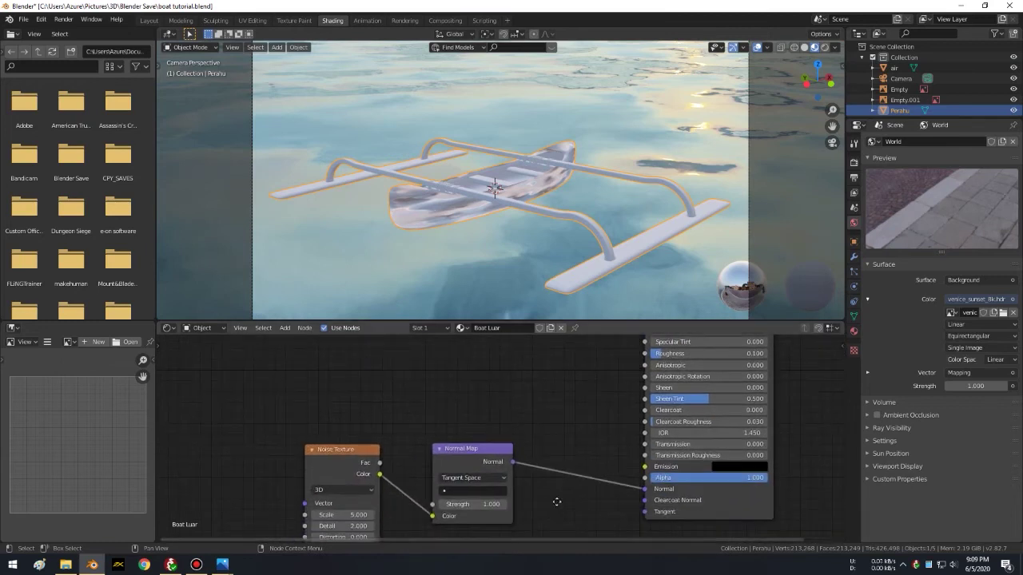
scroll(600, 452, up, 1)
scroll(601, 451, up, 1)
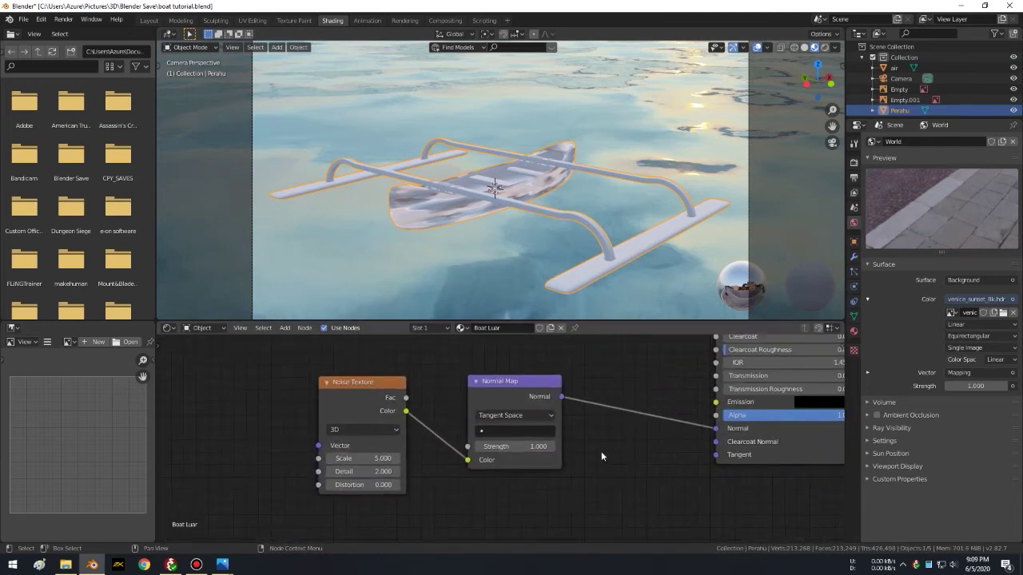
scroll(601, 451, up, 1)
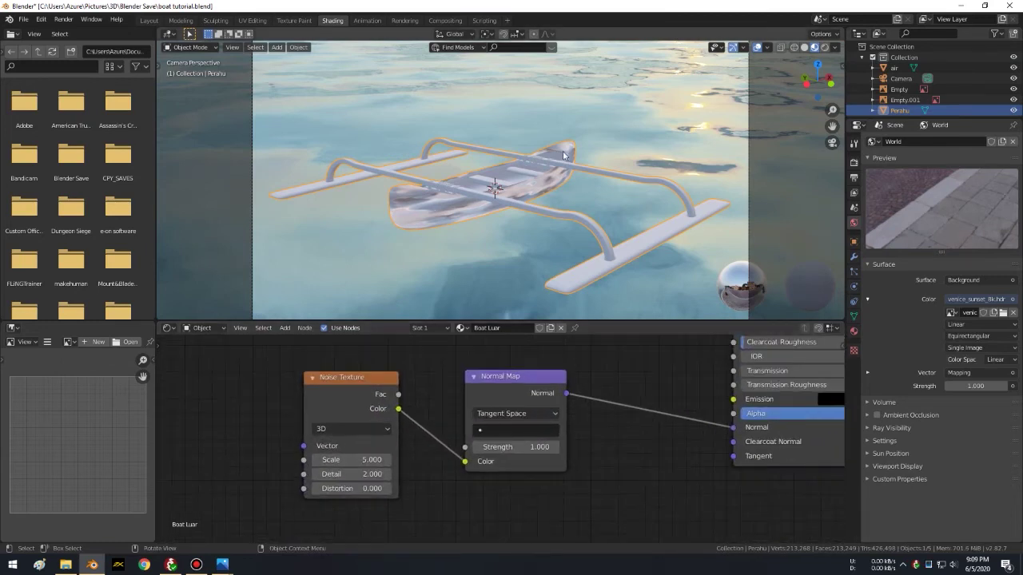
key(Tab)
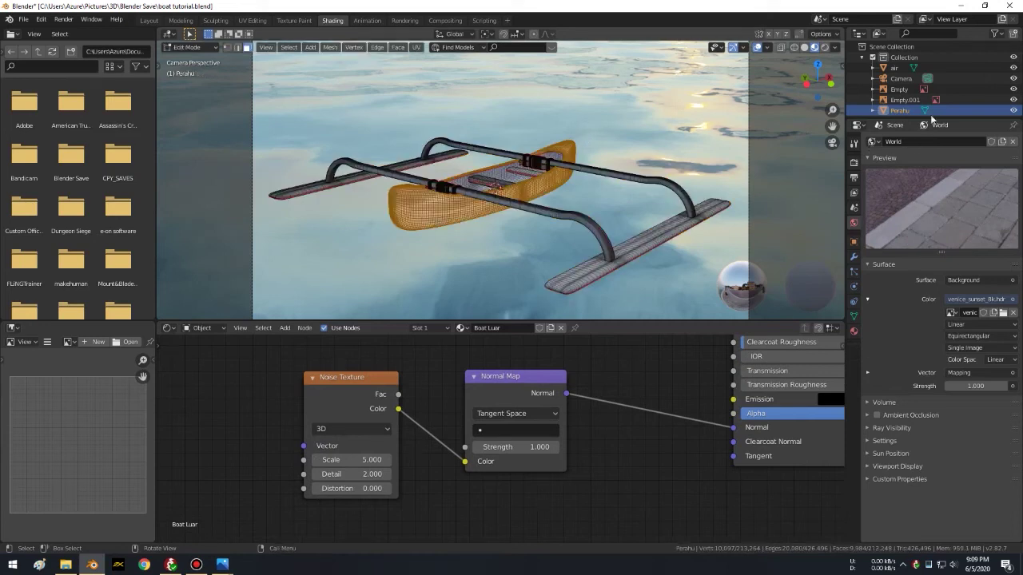
click(853, 331)
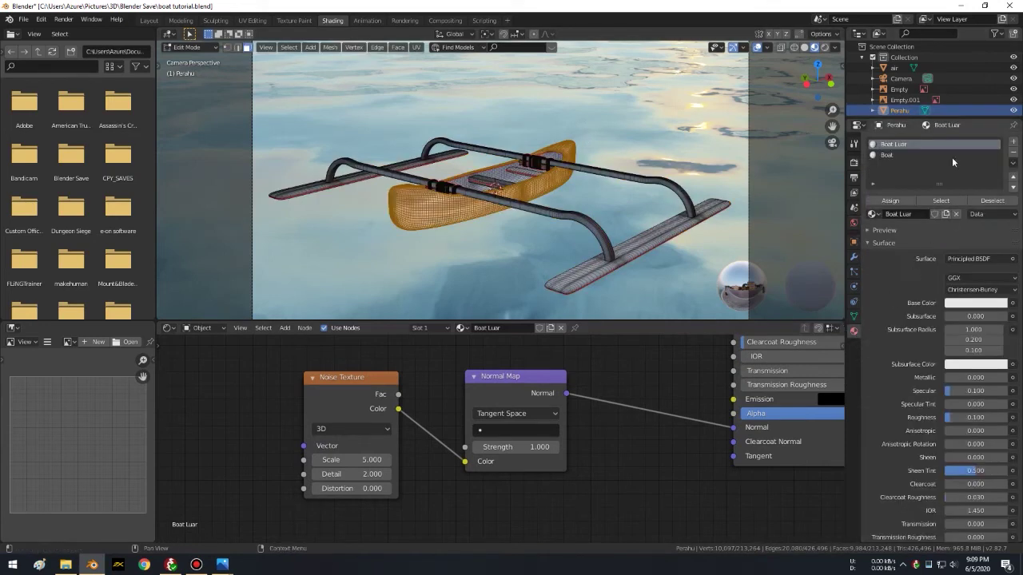
click(354, 459)
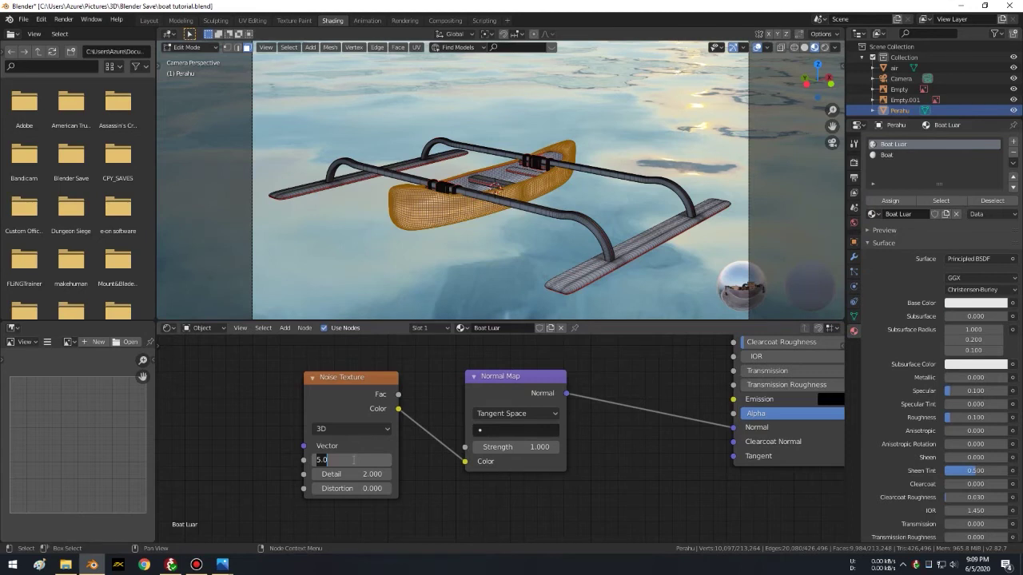
text(100)
key(Return)
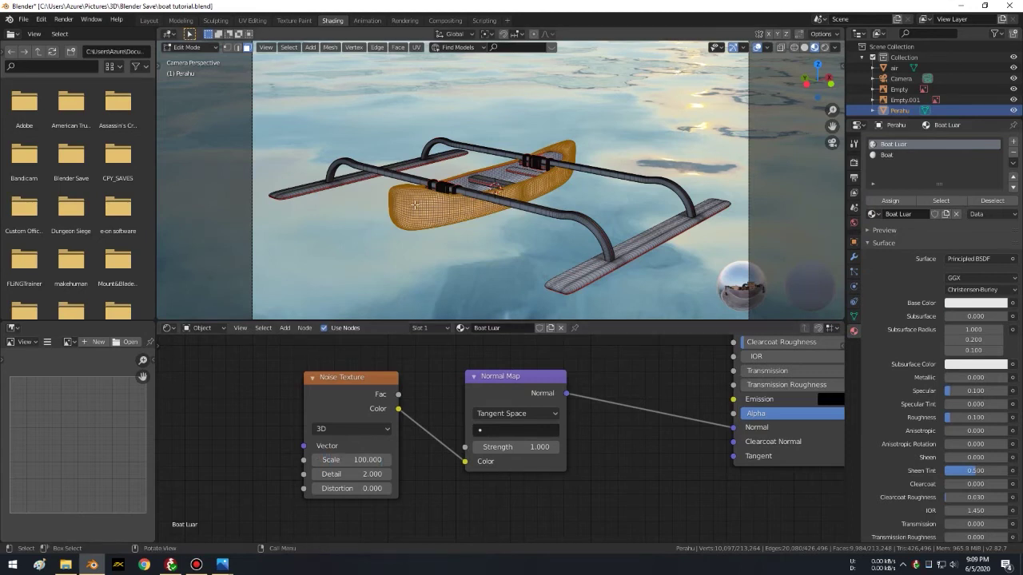
Step: Lower the Normal Map Strength to 0.010 and return to Object Mode to inspect the hull
key(KP_0)
scroll(453, 182, up, 5)
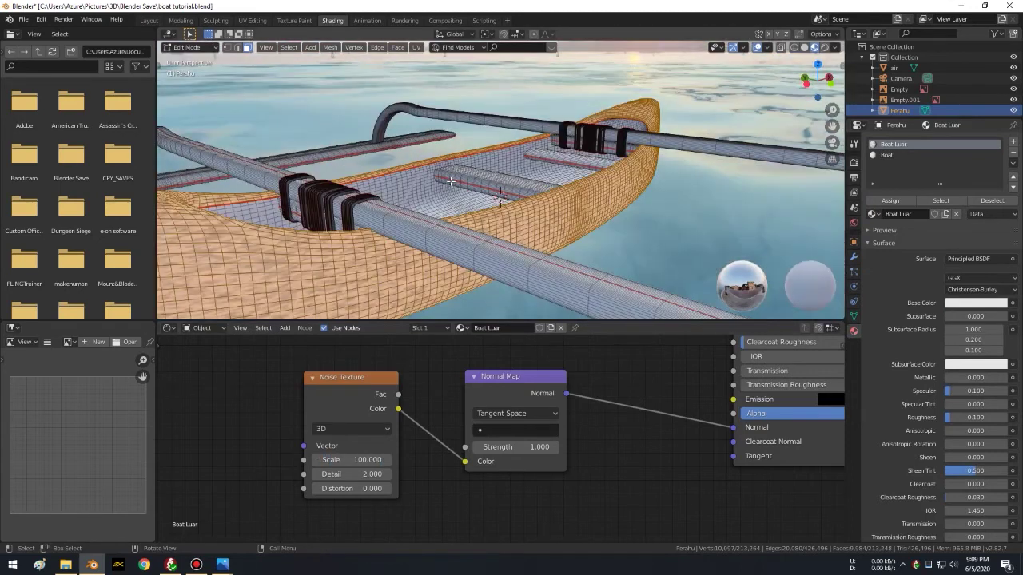
scroll(471, 219, up, 4)
scroll(629, 129, up, 2)
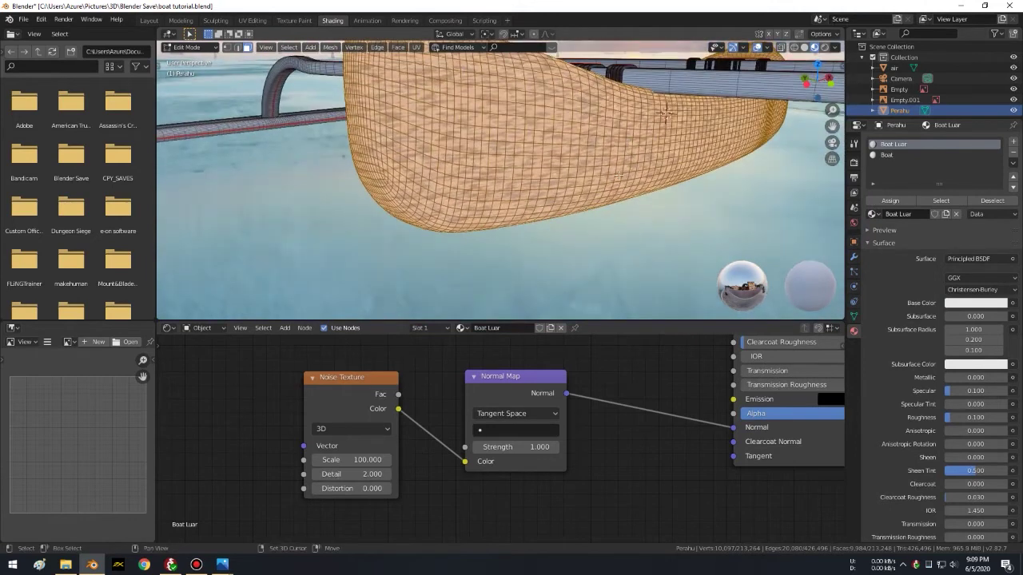
click(524, 446)
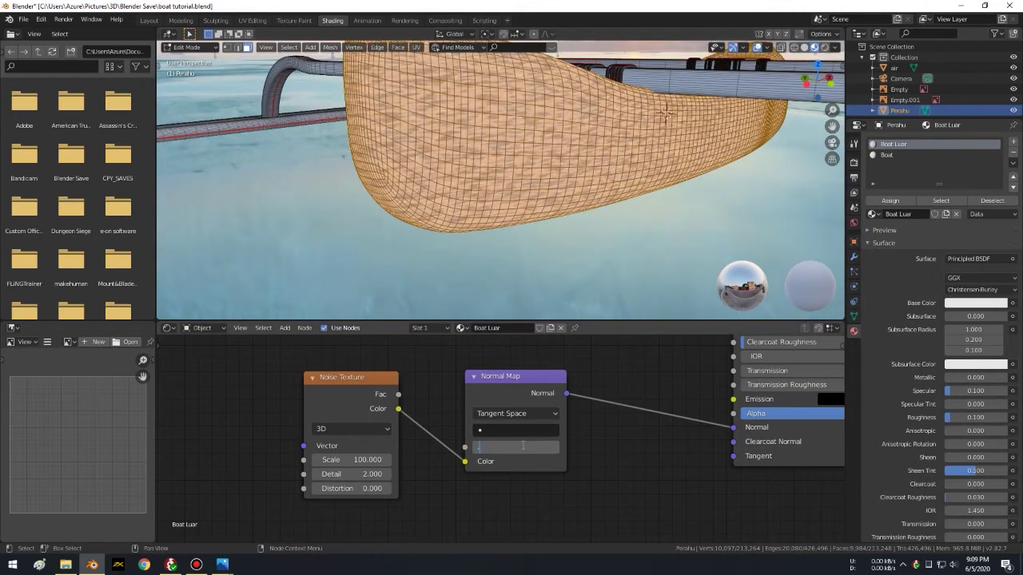
text(1)
key(Return)
mouse_move(563, 160)
middle_down()
mouse_move(561, 204)
mouse_move(555, 174)
middle_up()
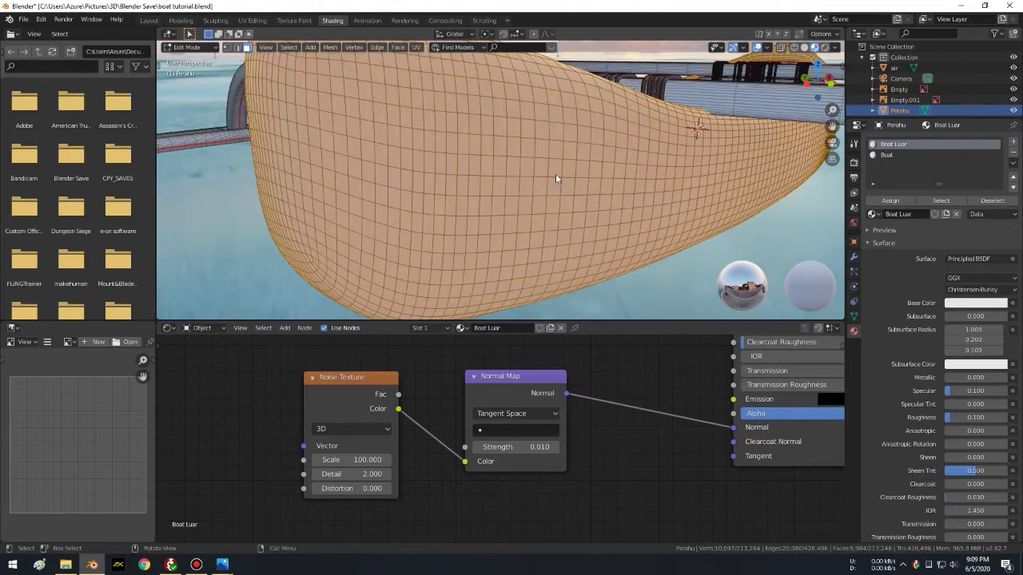
key(Tab)
mouse_move(588, 205)
middle_down()
mouse_move(555, 209)
mouse_move(678, 176)
mouse_move(663, 170)
middle_up()
scroll(704, 158, up, 3)
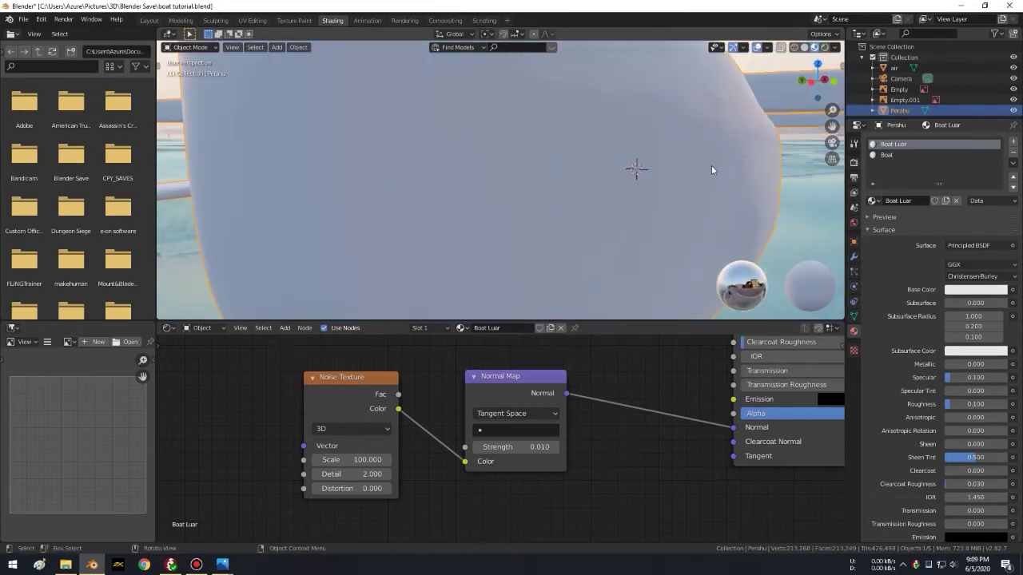
Step: Set the Normal Map to UVMap and add a Bump node driven by the noise colour
click(523, 430)
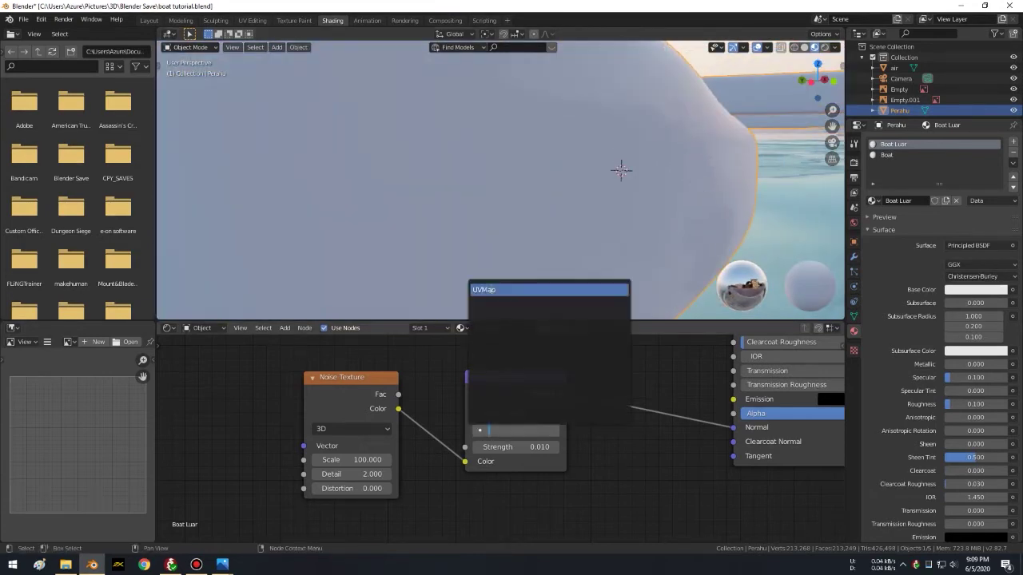
click(519, 290)
drag(509, 377, 481, 369)
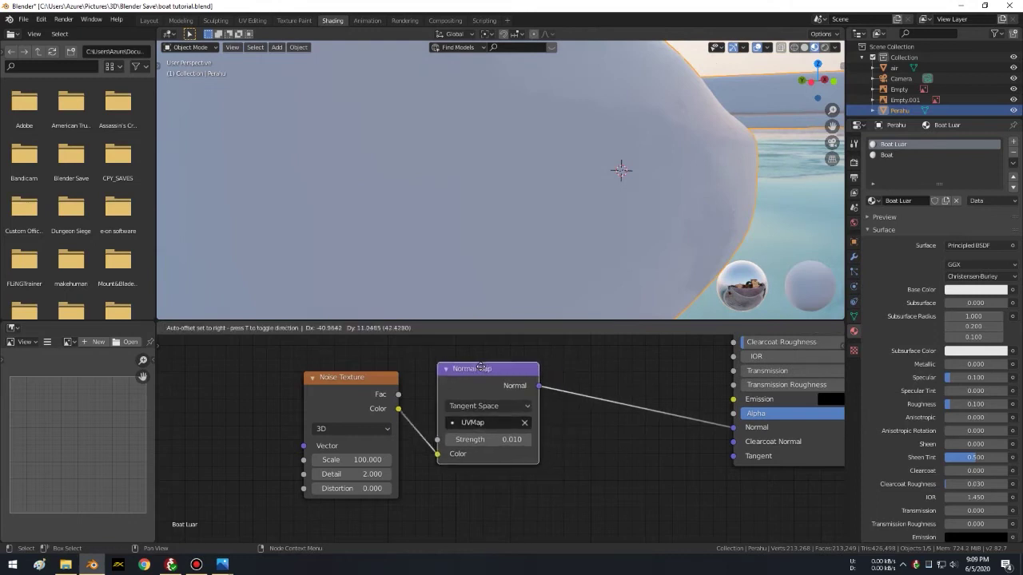
key(shift+a)
mouse_move(577, 487)
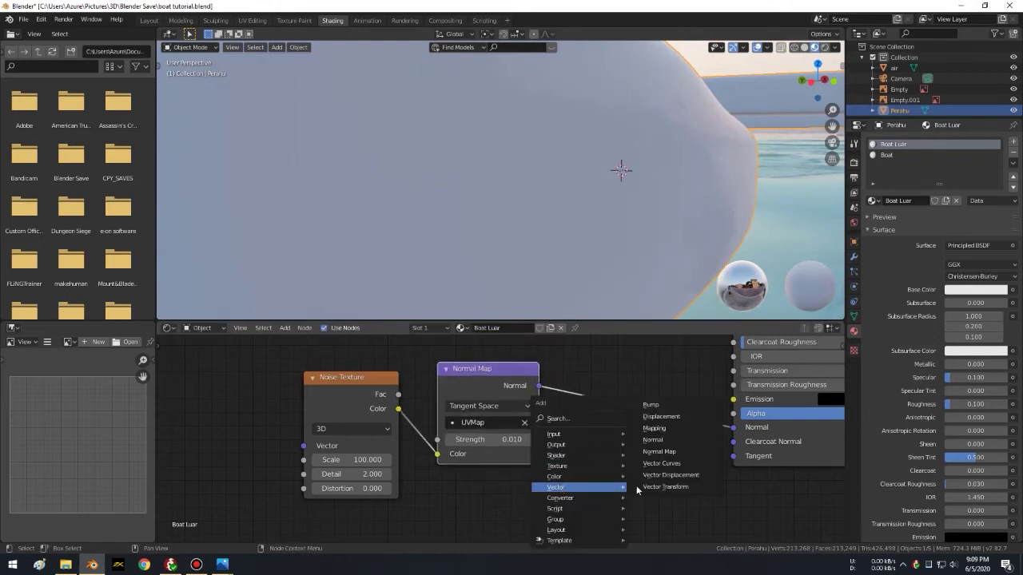
click(663, 409)
click(590, 296)
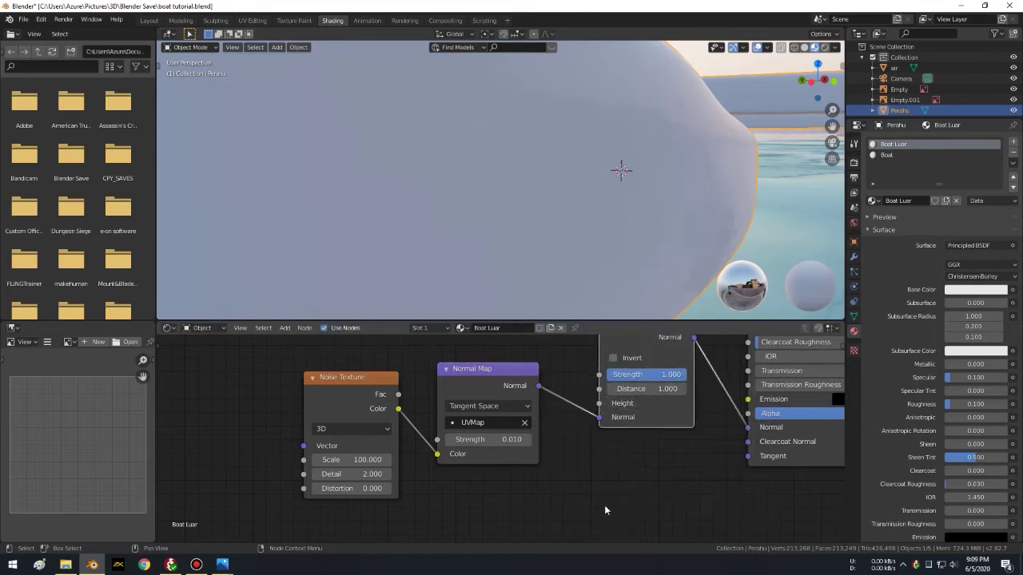
drag(399, 409, 600, 404)
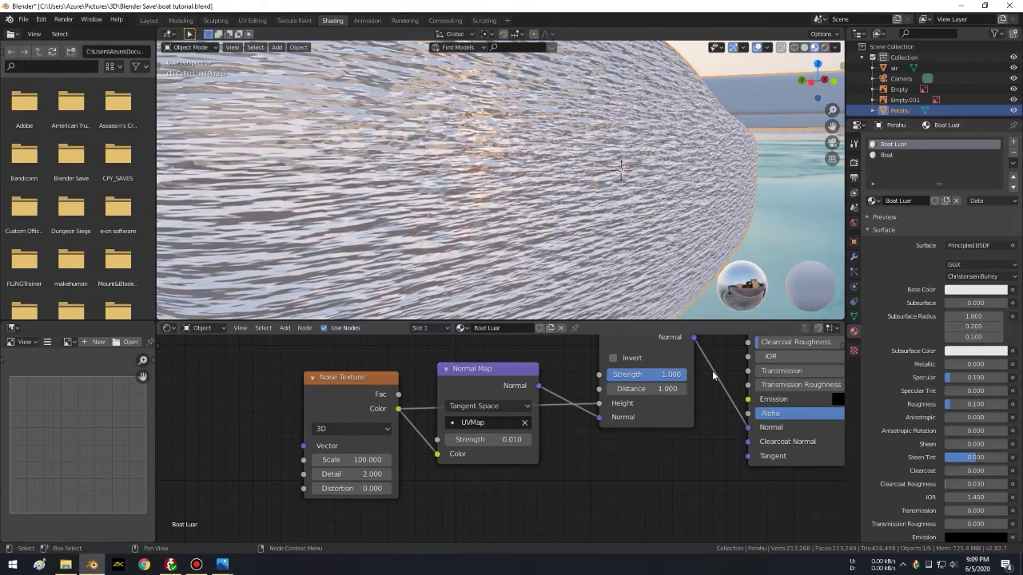
Step: Set the Bump Strength to 0.010 and orbit to check the hull
click(659, 374)
text(0.01)
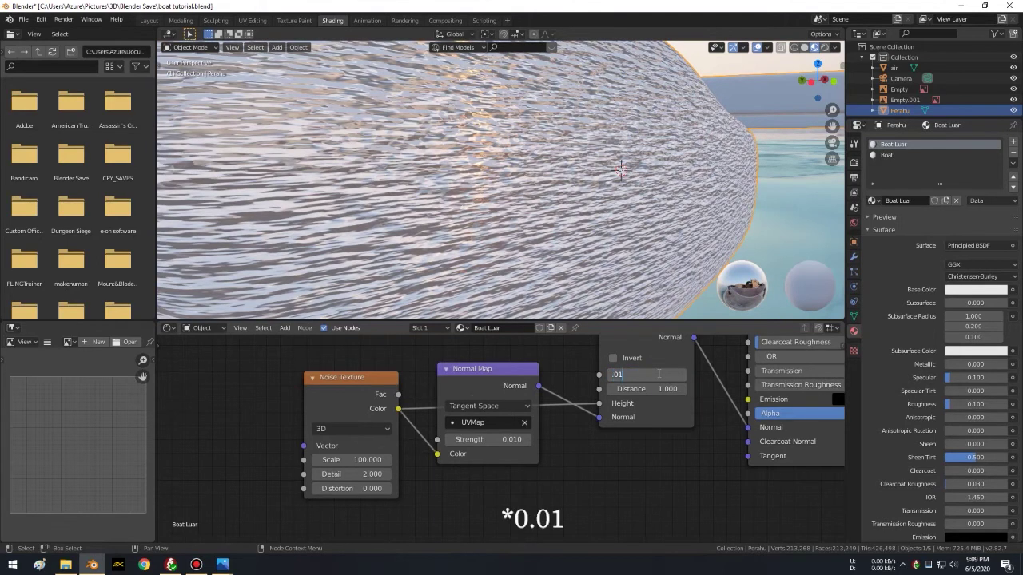
key(Return)
mouse_move(695, 136)
middle_down()
mouse_move(617, 175)
mouse_move(648, 162)
mouse_move(656, 163)
mouse_move(650, 178)
mouse_move(748, 181)
middle_up()
middle_drag(820, 187, 605, 226)
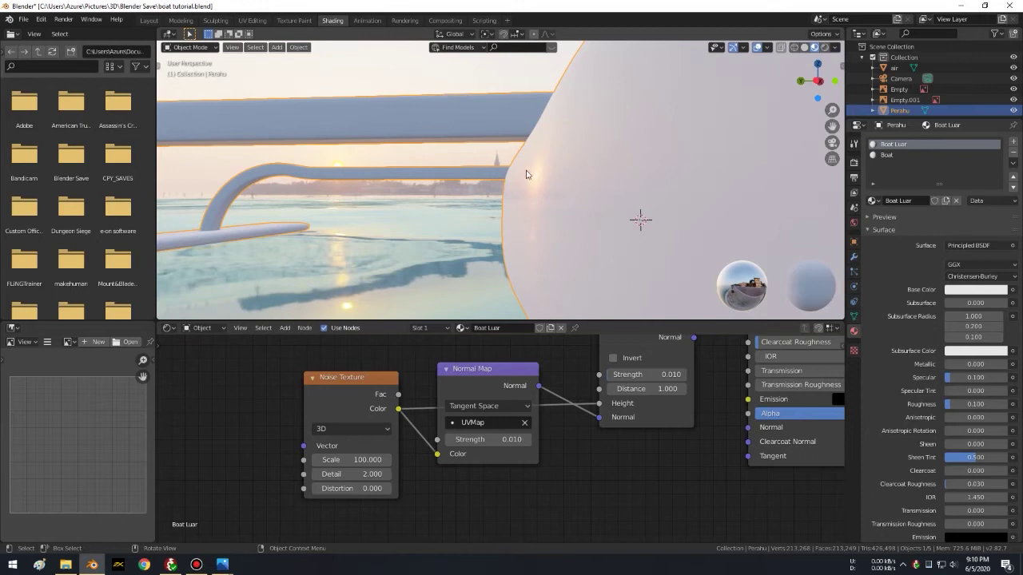
Step: Connect Bump to the shader's Normal and set Bump and Normal Map strengths to 0.050
drag(693, 338, 745, 435)
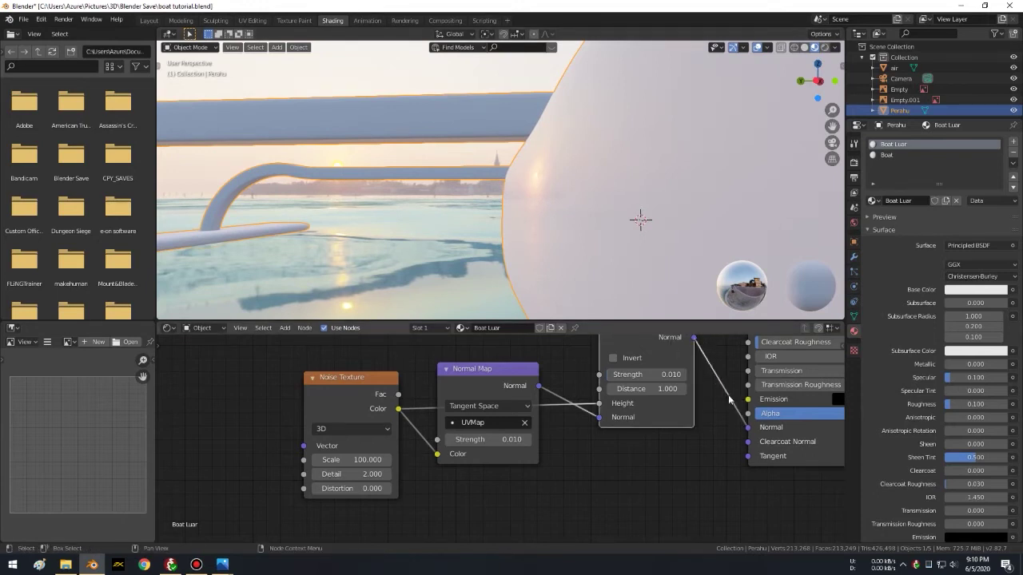
click(655, 373)
text(.0)
key(Return)
click(496, 444)
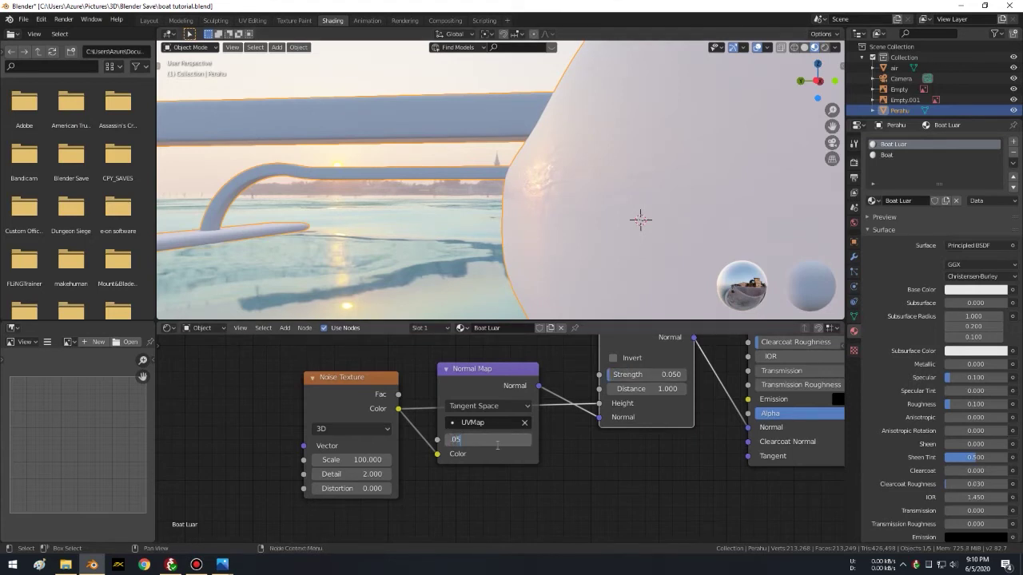
key(Return)
mouse_move(536, 165)
middle_down()
mouse_move(518, 189)
mouse_move(530, 191)
mouse_move(502, 167)
middle_up()
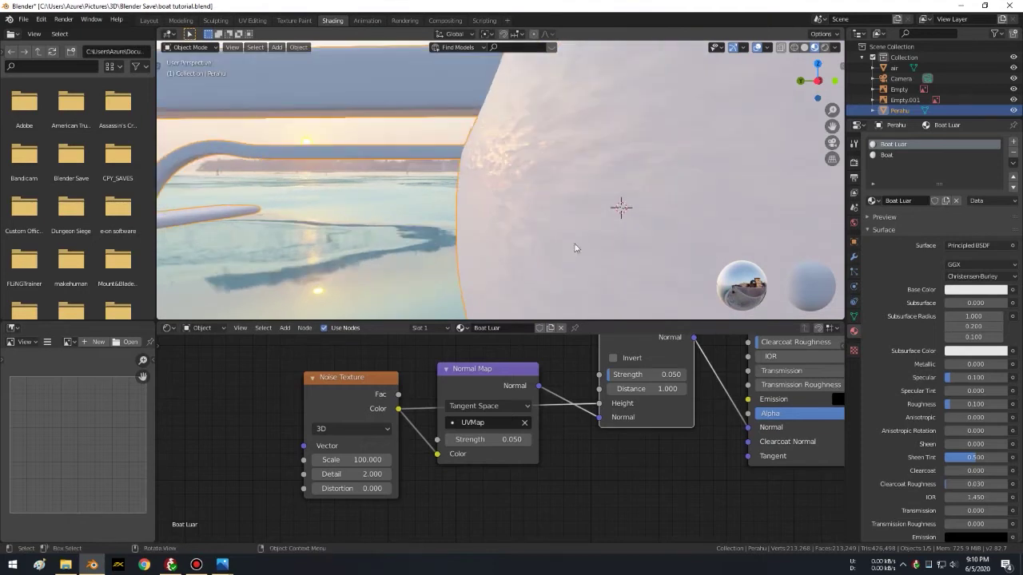
Step: Settle both the Bump and Normal Map Strength values at 0.020
click(653, 374)
key(BackSpace)
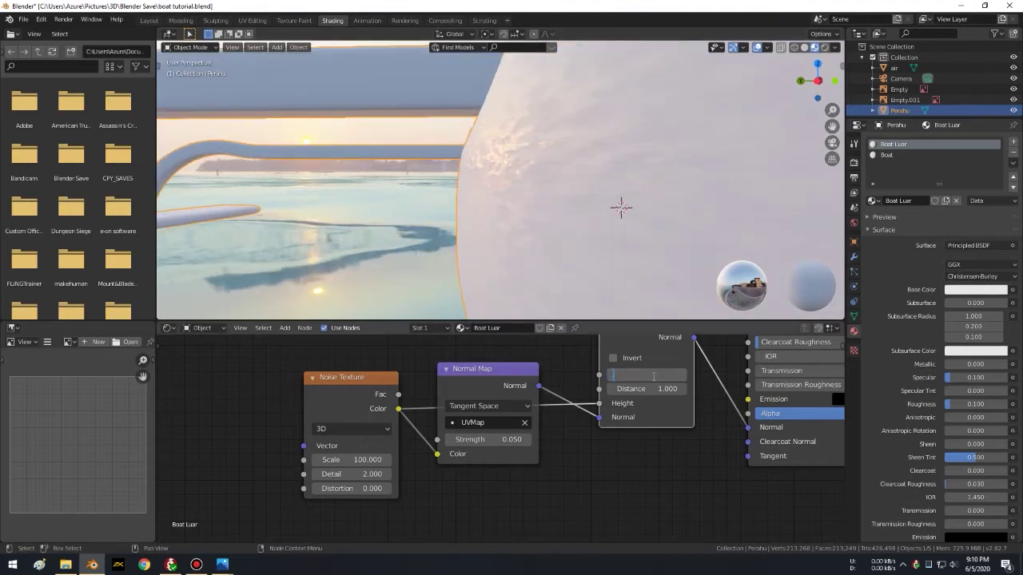
text(0.01)
key(Return)
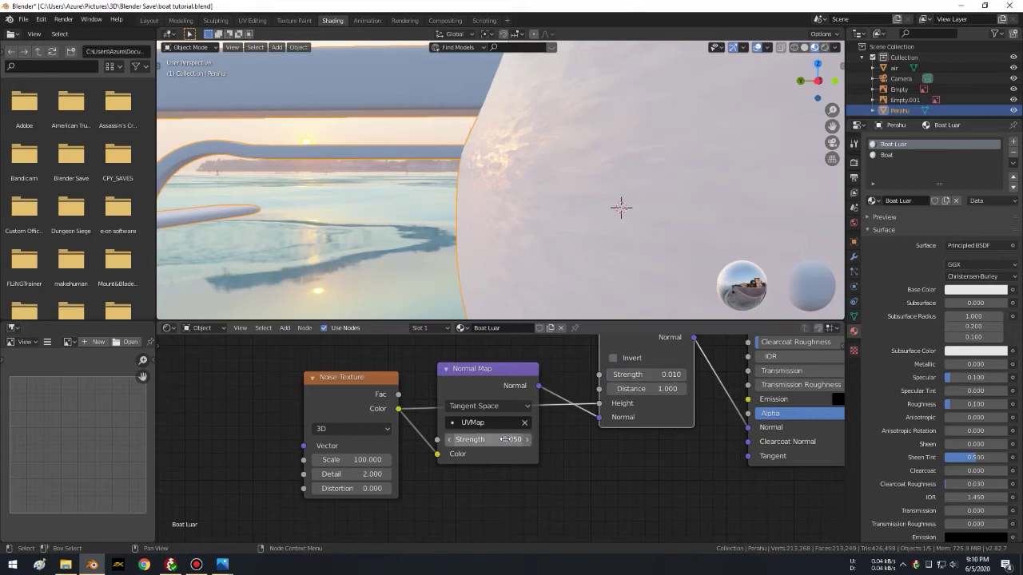
click(506, 439)
text(.01)
key(Return)
click(487, 440)
text(.02)
key(Return)
click(639, 375)
text(.02)
key(Return)
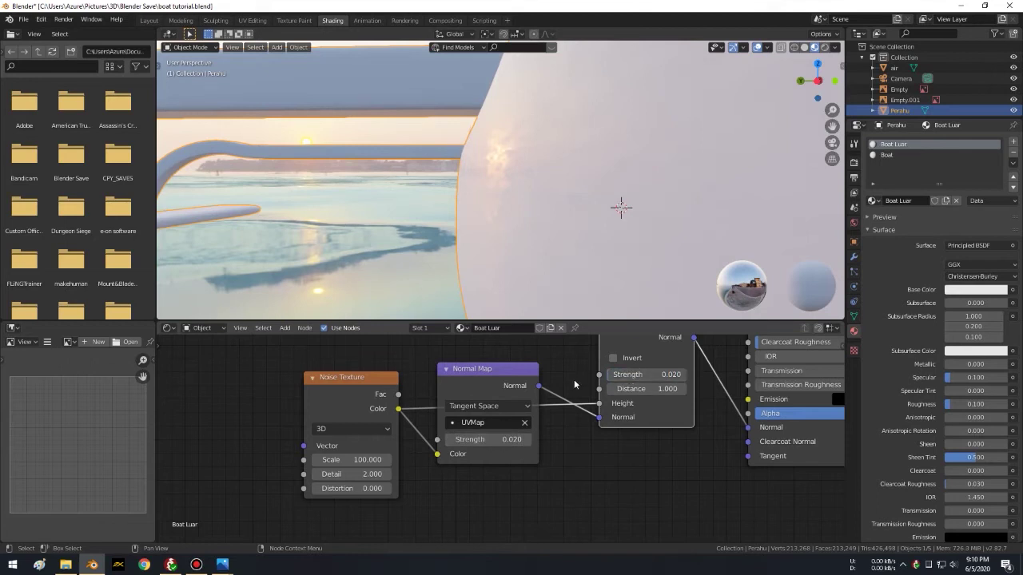
Step: Check the boat from a new angle, save boat tutorial.blend, and select the water
mouse_move(549, 226)
middle_down()
mouse_move(593, 174)
mouse_move(585, 197)
mouse_move(668, 224)
mouse_move(589, 231)
middle_up()
scroll(628, 235, down, 3)
scroll(634, 237, down, 3)
key(ctrl+s)
click(618, 238)
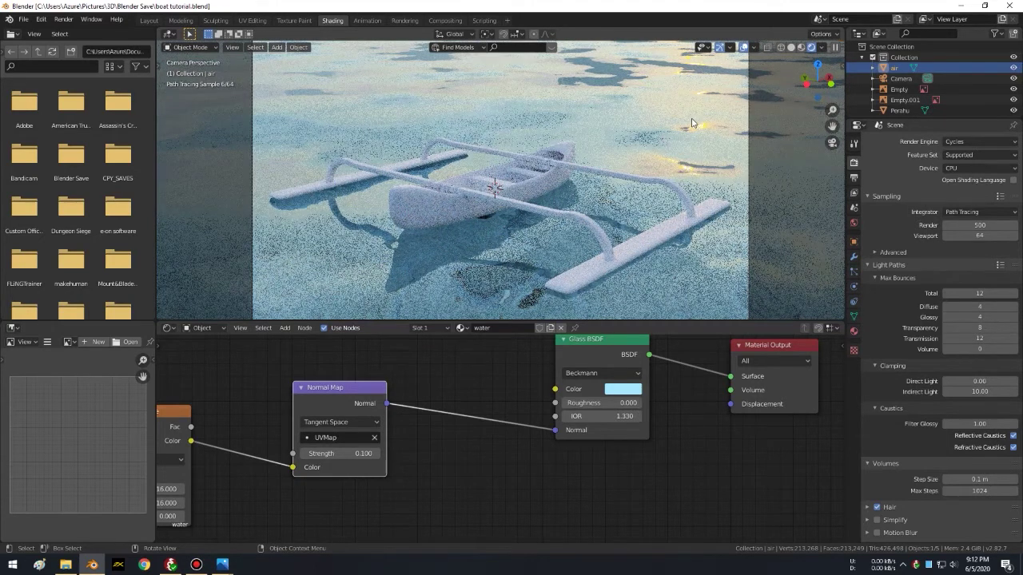
Step: Tint the water's Glass BSDF a paler blue (hue 0.527, saturation 0.265)
middle_drag(445, 391, 619, 365)
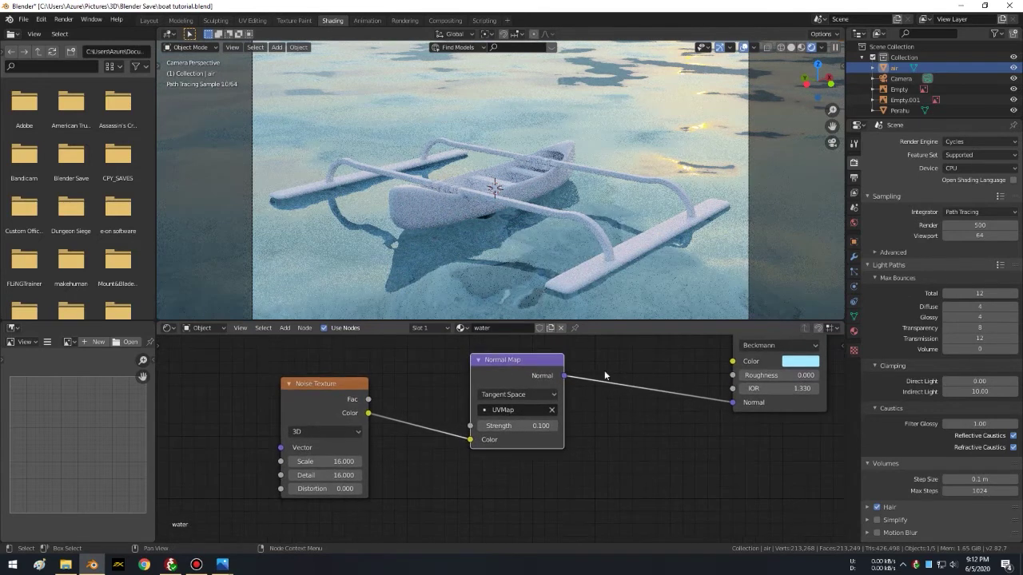
mouse_move(423, 388)
middle_down()
mouse_move(589, 367)
mouse_move(382, 412)
middle_up()
click(704, 387)
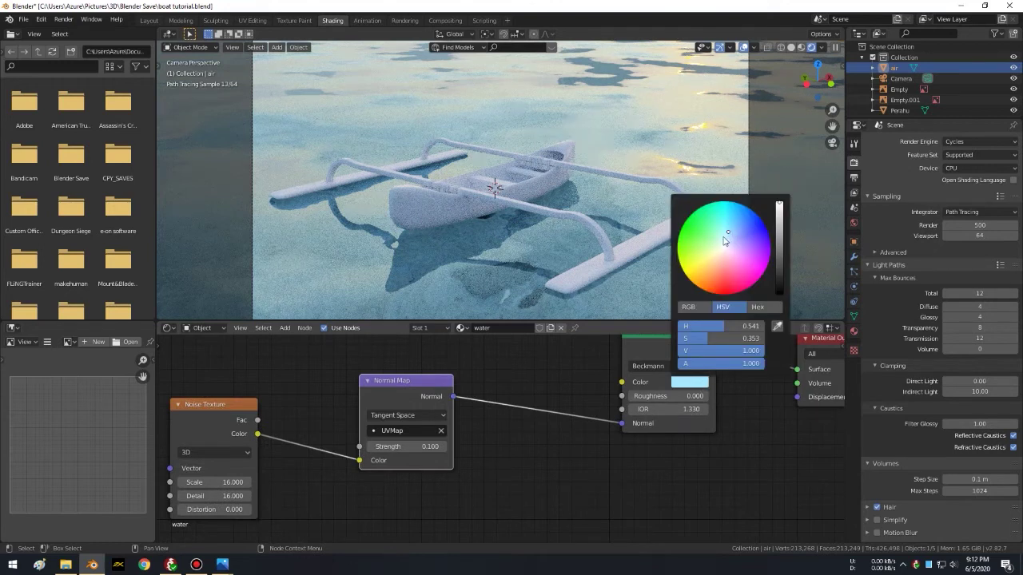
click(727, 237)
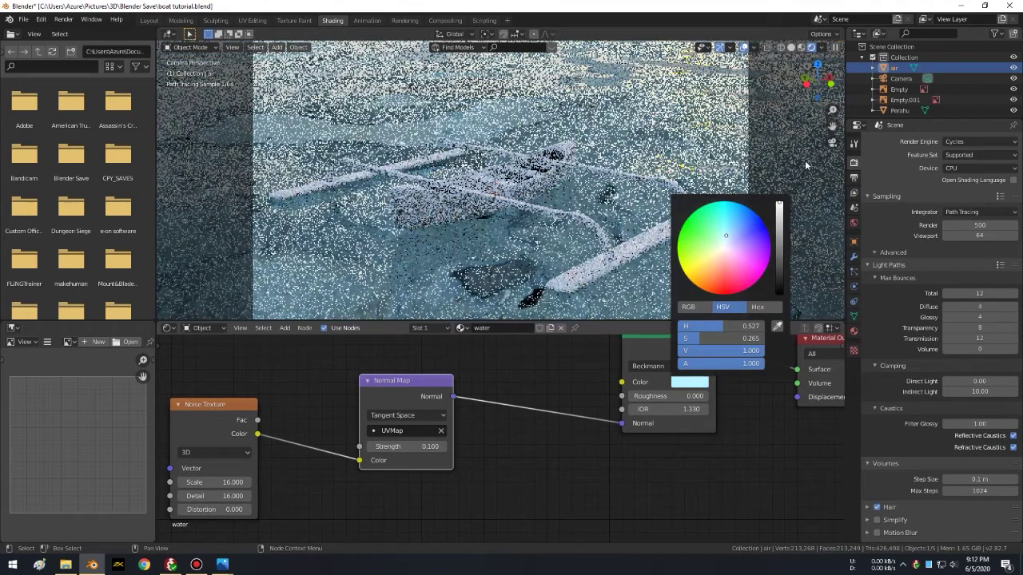
Step: Switch to Material Preview shading in a free perspective view
click(800, 49)
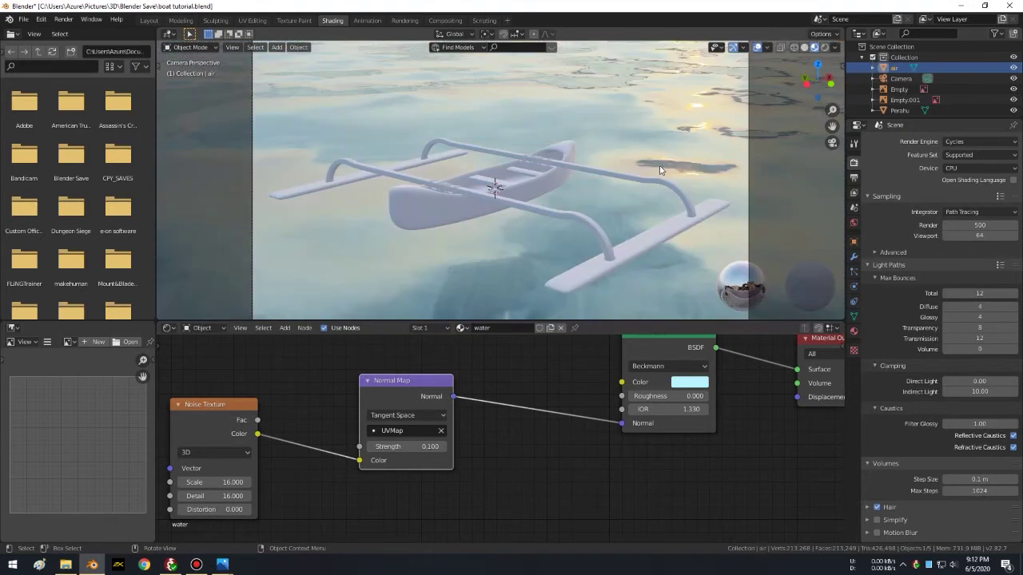
key(KP_0)
key(KP_0)
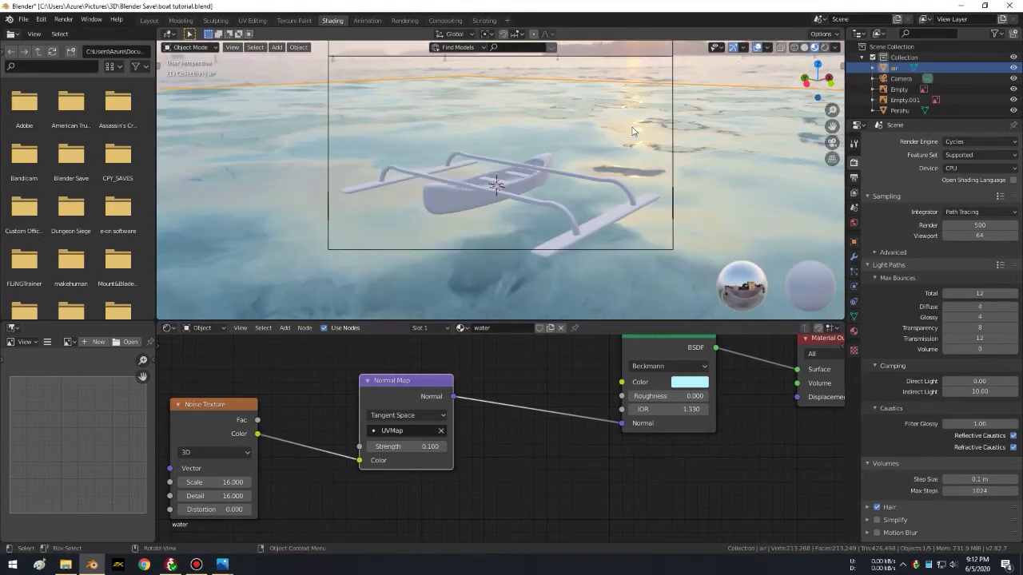
key(shift+a)
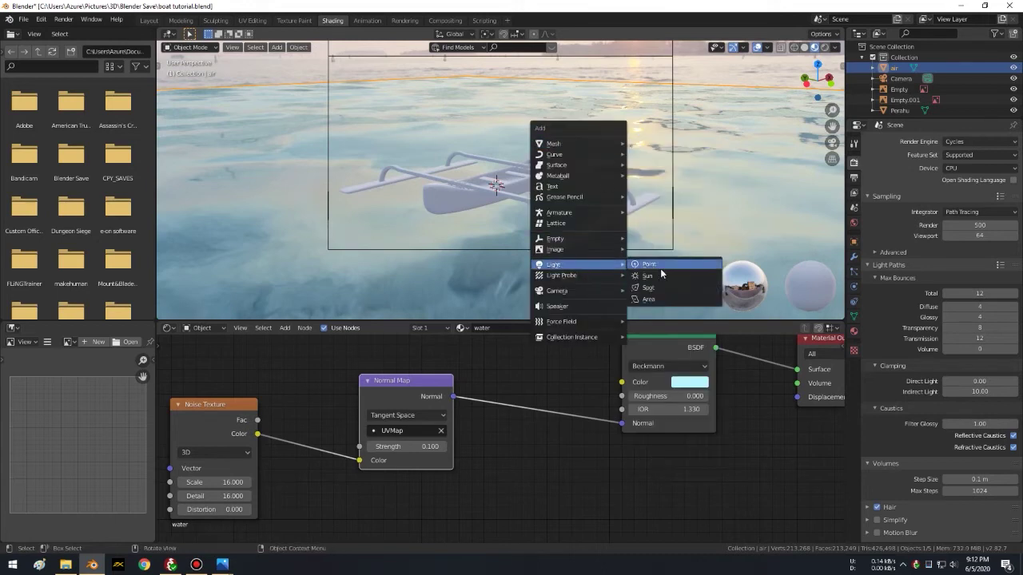
Step: Add a Sun light and move and rotate it beside the canoe from top view
click(661, 274)
key(KP_7)
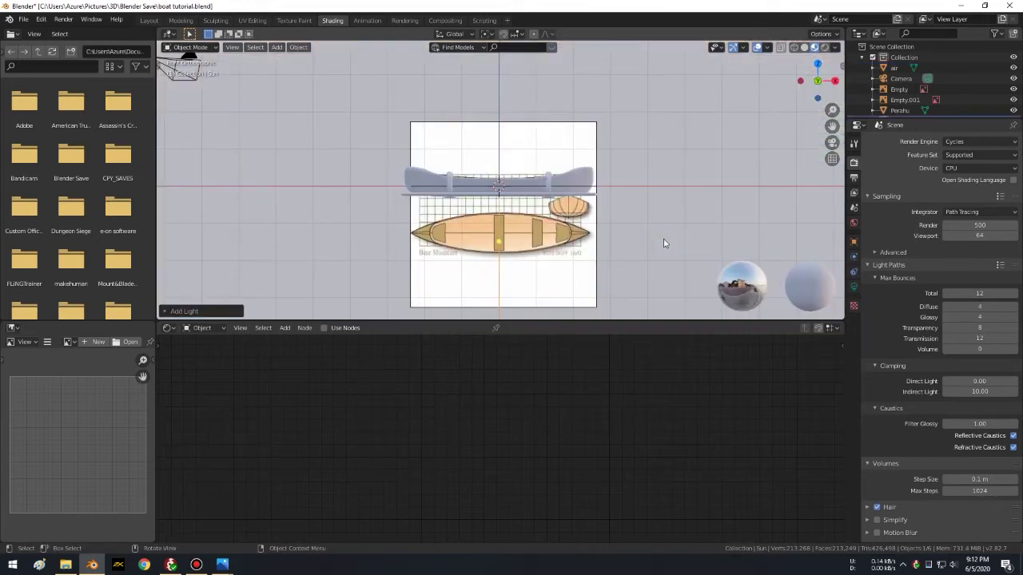
key(g)
click(769, 140)
key(r)
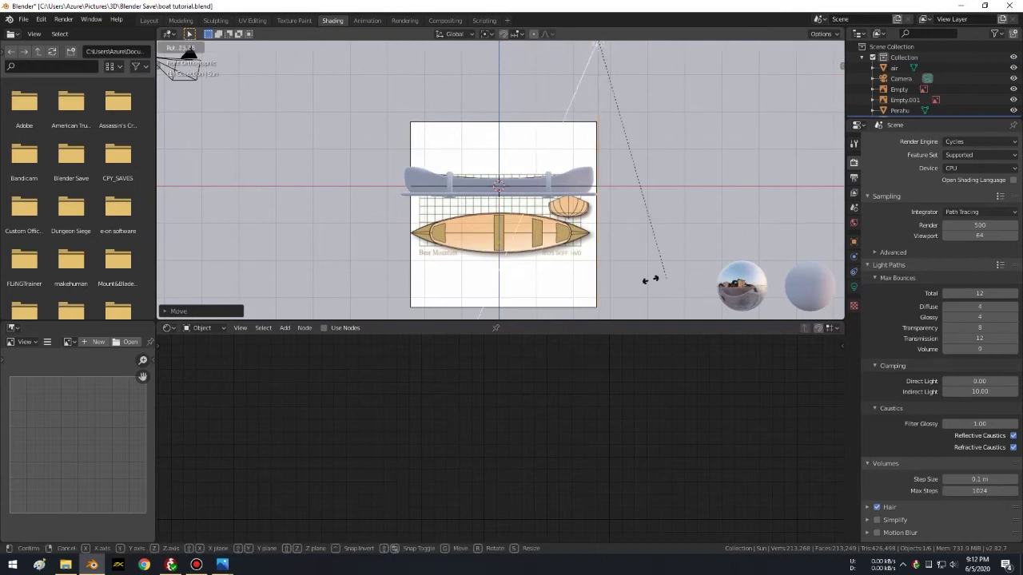
click(551, 288)
middle_drag(548, 290, 548, 286)
Step: Reposition and re-angle the Sun over the canoe, then return to camera view
key(KP_7)
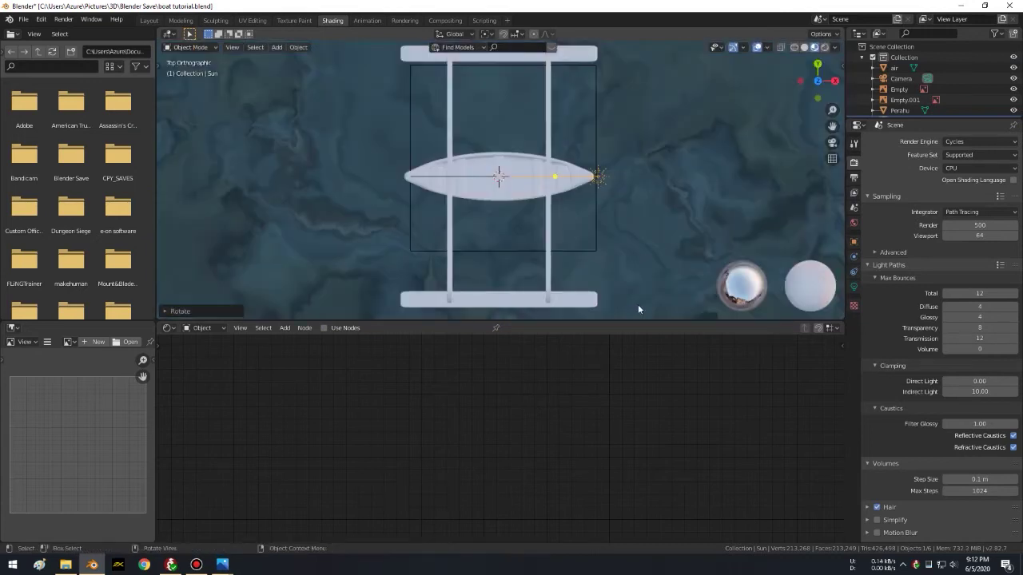
key(g)
click(639, 163)
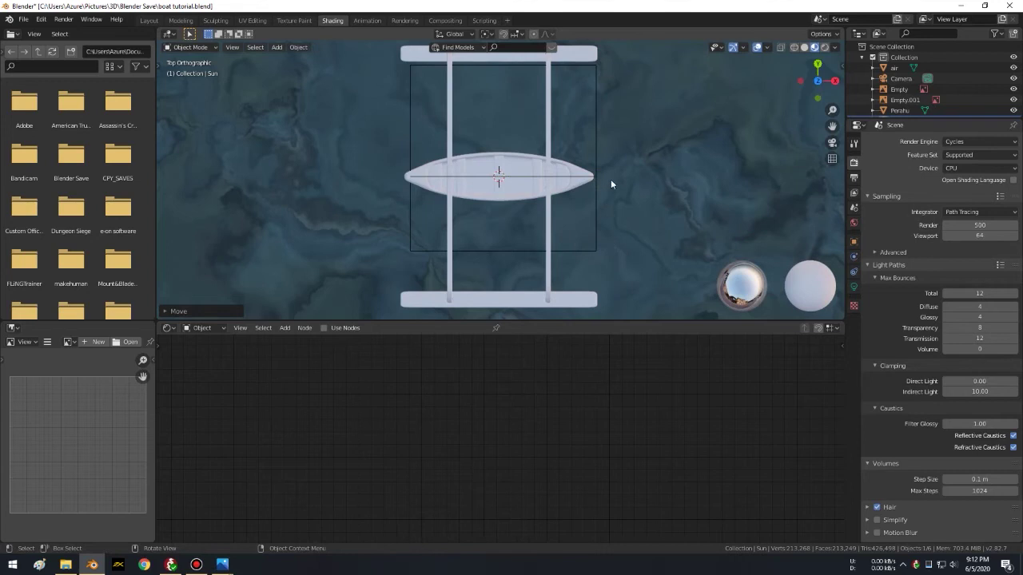
shift+middle_drag(605, 165, 551, 296)
key(r)
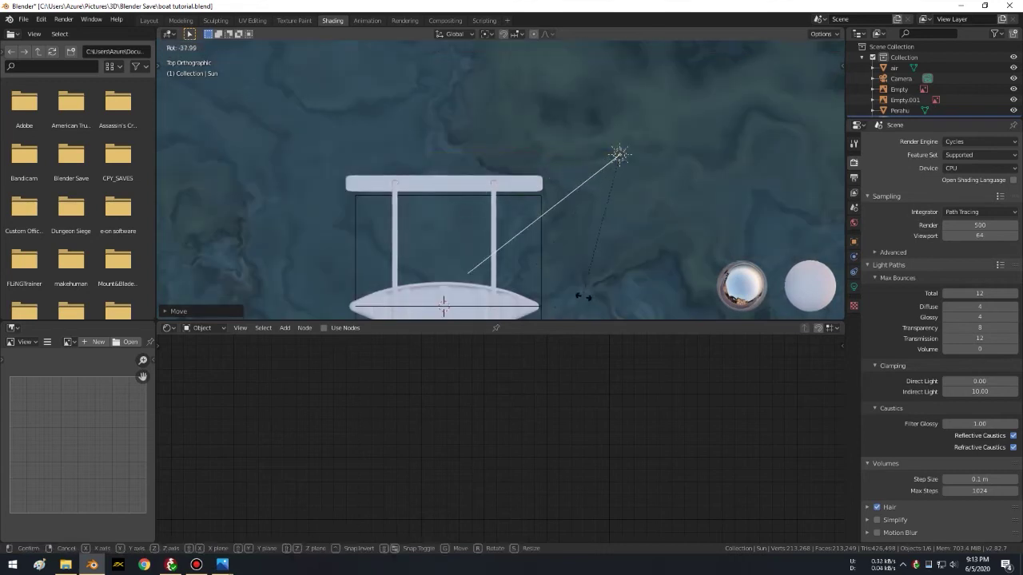
click(587, 299)
key(KP_1)
key(KP_0)
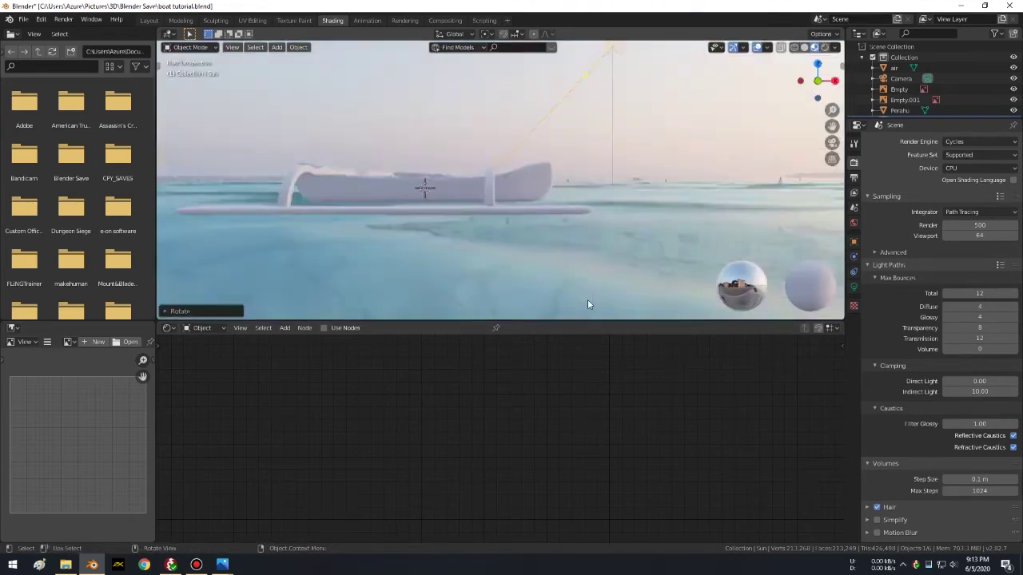
Step: Give the Sun light a pale yellow colour and Strength 5
click(854, 287)
click(951, 202)
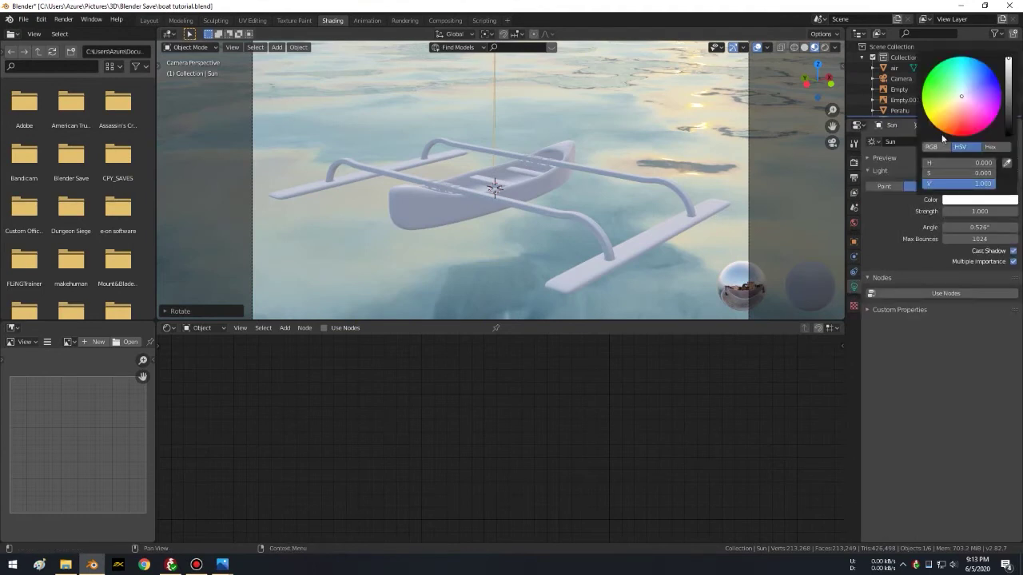
click(955, 106)
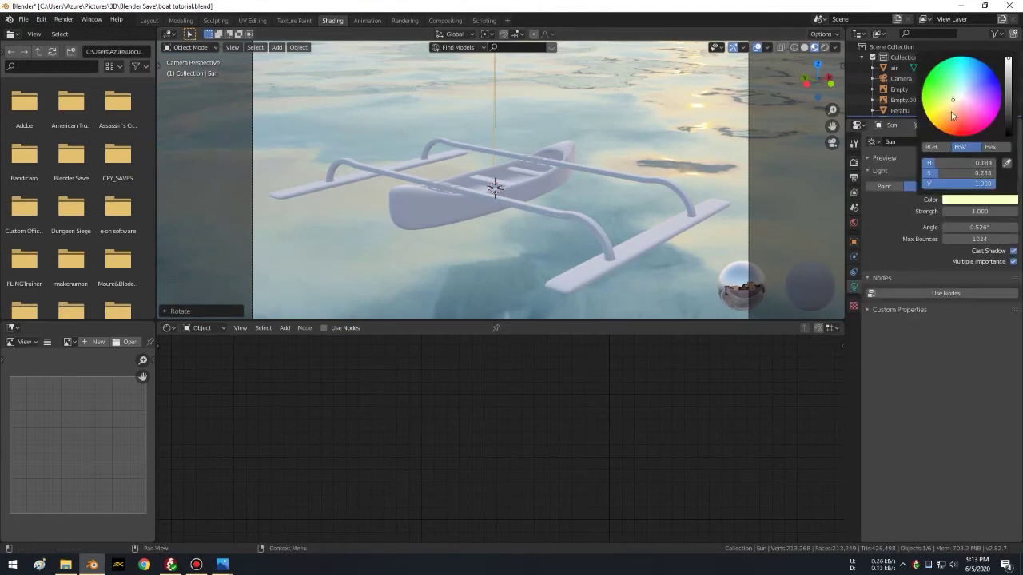
click(975, 211)
text(5)
key(Return)
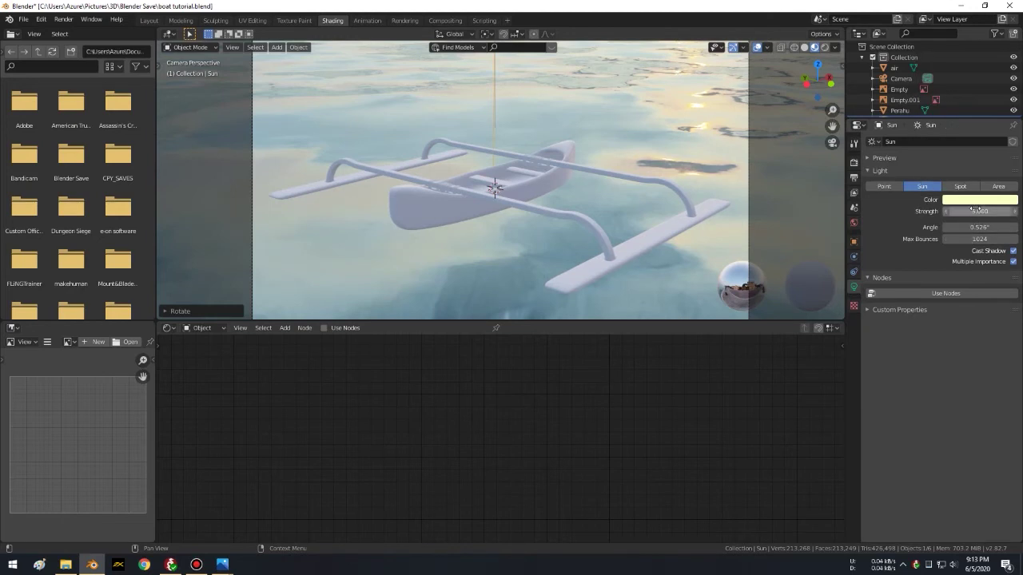
Step: Save boat tutorial.blend and view the scene in Rendered shading
key(ctrl+s)
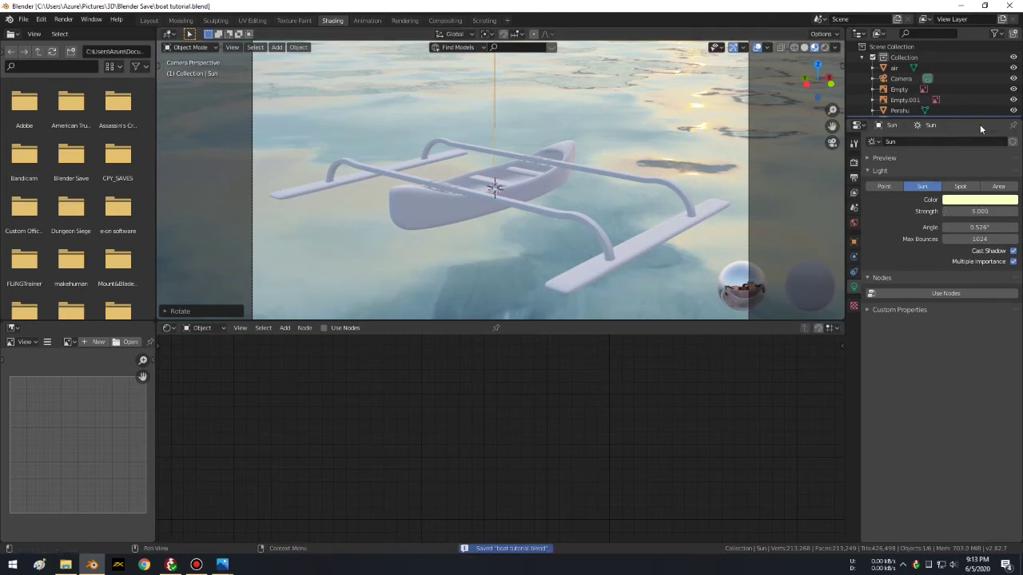
click(896, 159)
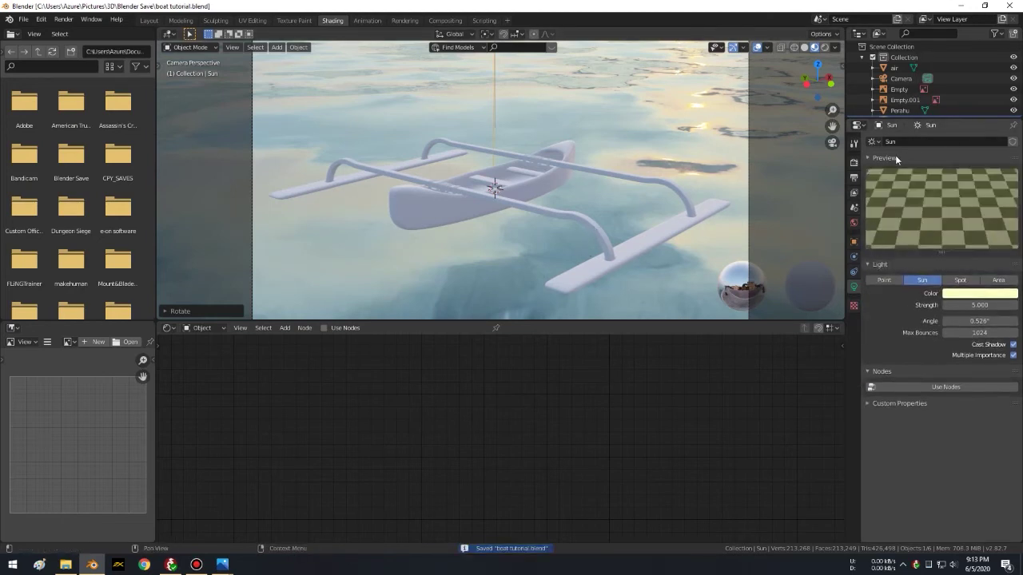
click(825, 47)
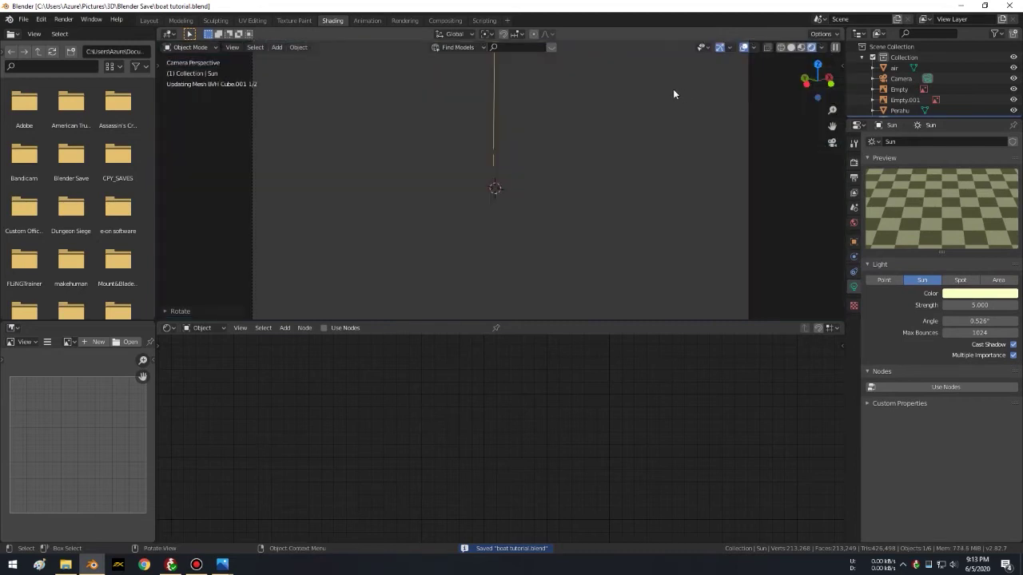
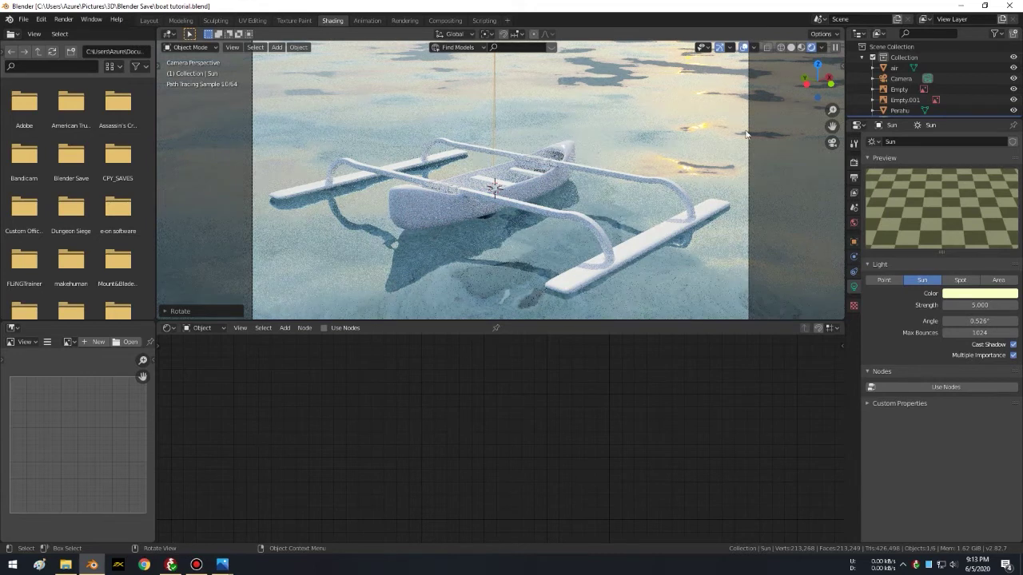
Step: Select the 'air' water plane and raise its Normal Map Strength to 0.2, previewing in Material Preview
click(890, 69)
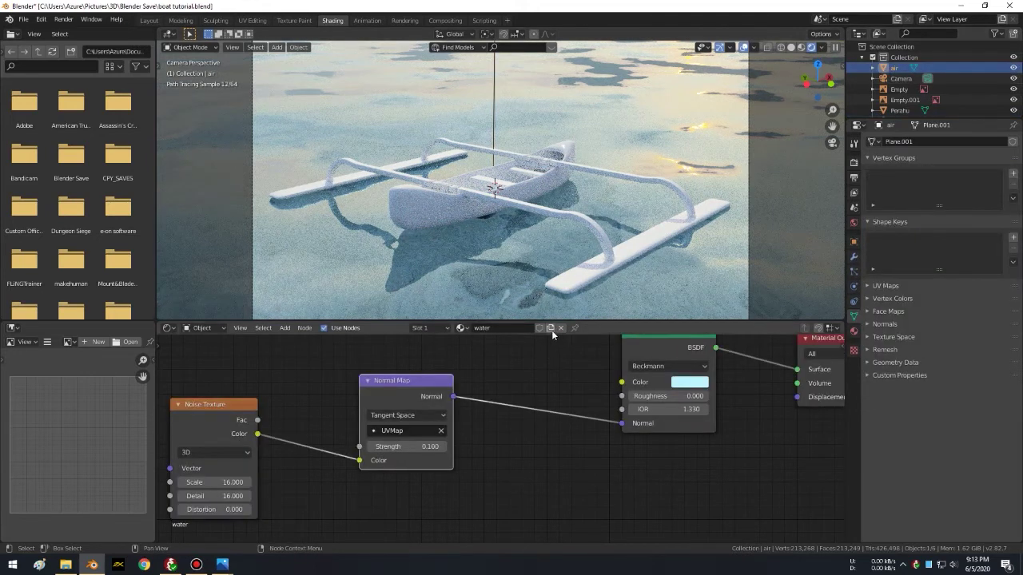
middle_drag(292, 479, 406, 435)
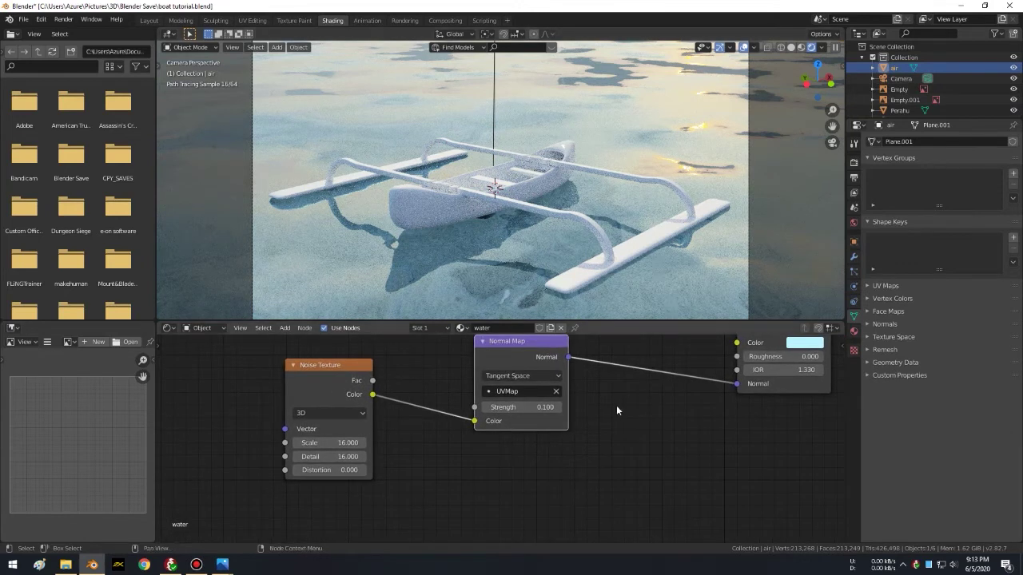
middle_drag(616, 348, 575, 346)
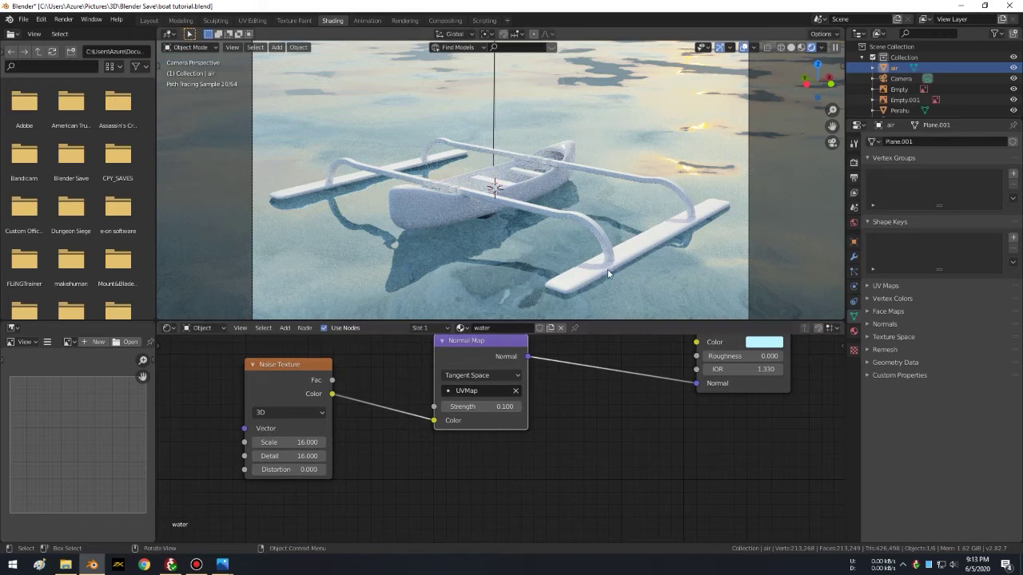
middle_drag(343, 442, 366, 435)
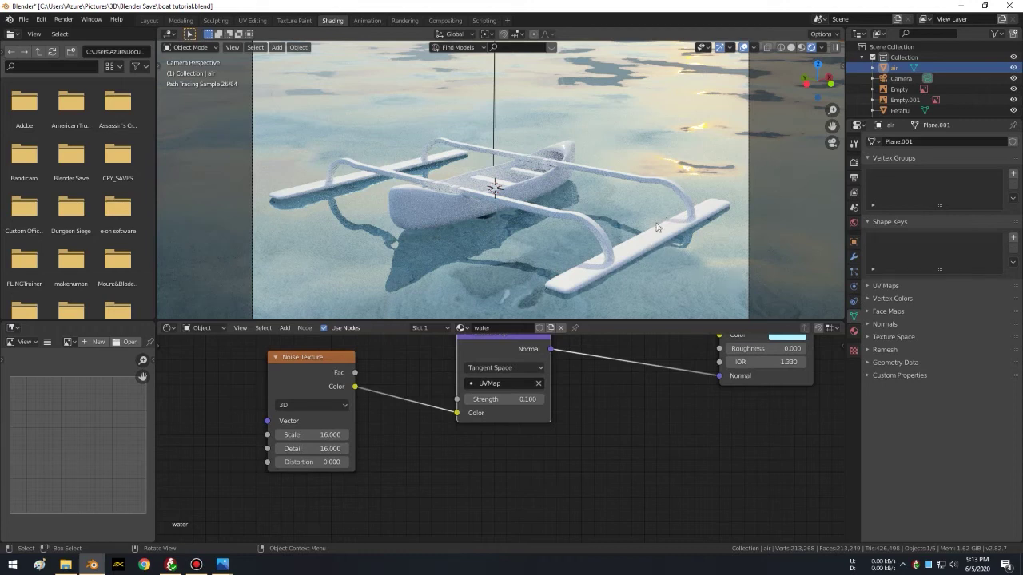
mouse_move(671, 393)
middle_down()
mouse_move(632, 385)
mouse_move(601, 397)
middle_up()
click(465, 405)
text(0.2)
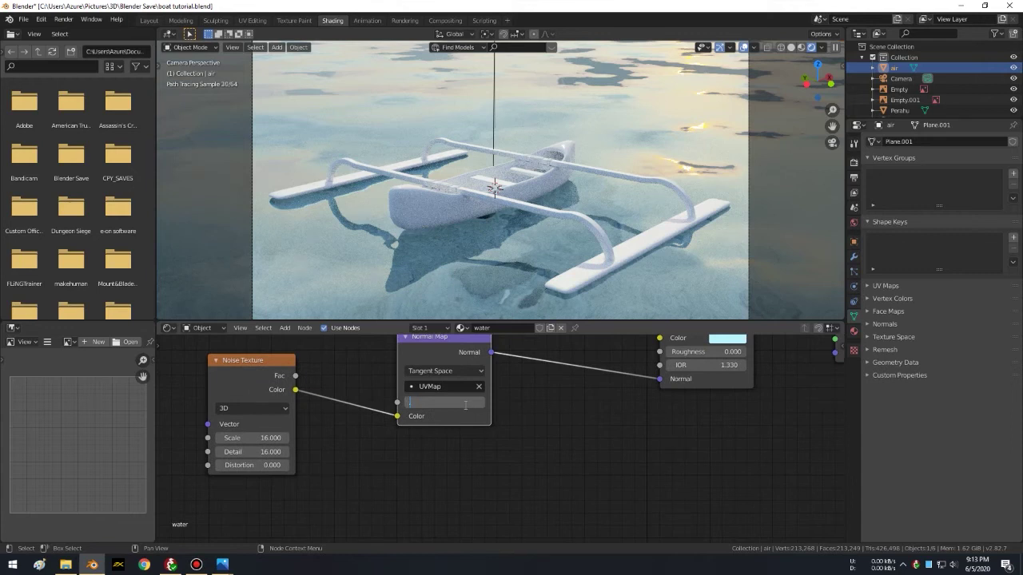
key(Return)
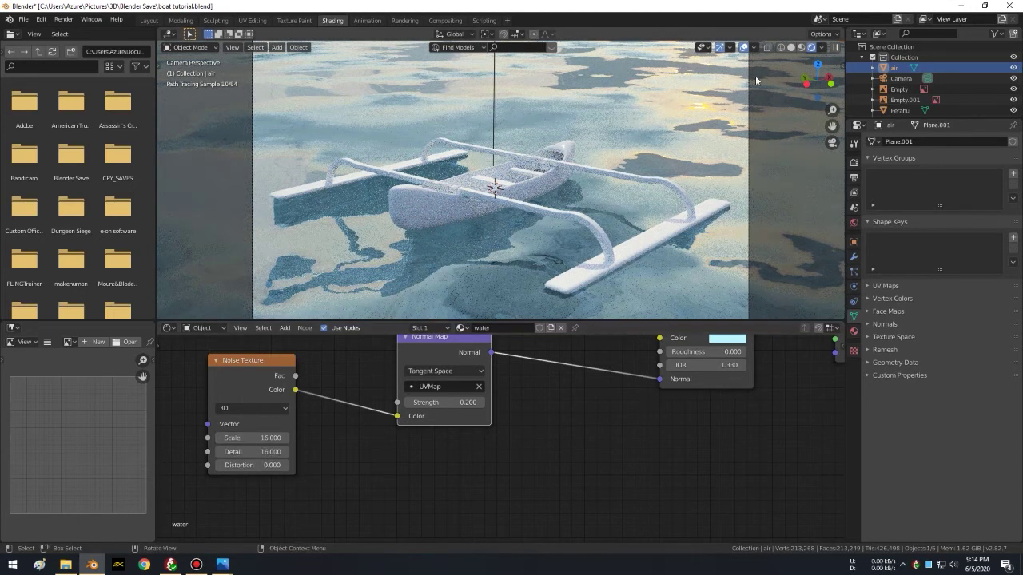
click(801, 47)
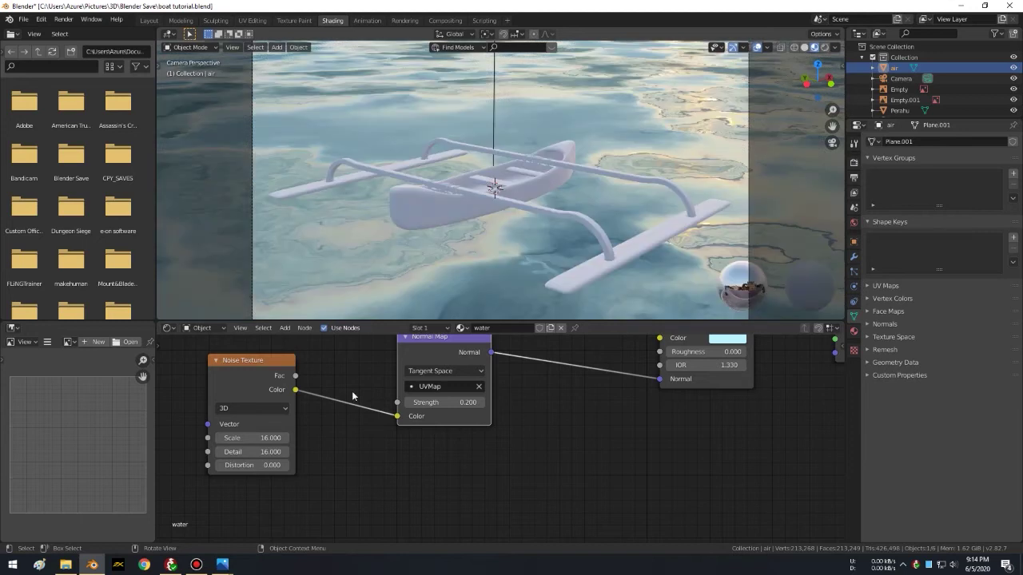
Step: Set the water Noise Scale to 16.6 and, after trying 0.05, settle Normal Map Strength at 0.1
mouse_move(252, 438)
mouse_down()
mouse_move(331, 438)
mouse_move(264, 438)
mouse_up()
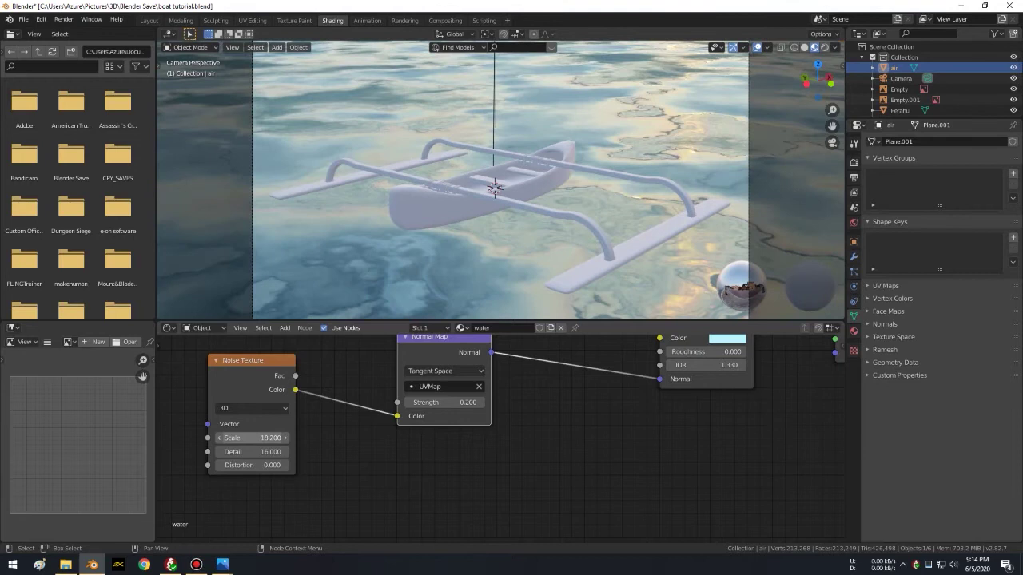
drag(264, 438, 261, 438)
click(451, 403)
key(BackSpace)
text(0.1)
key(Return)
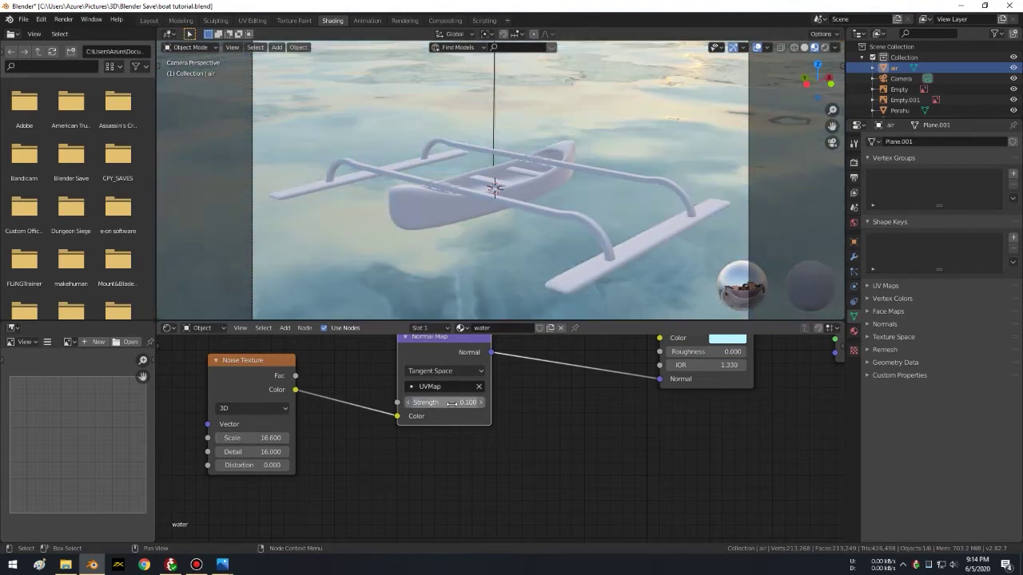
click(452, 403)
key(BackSpace)
key(Return)
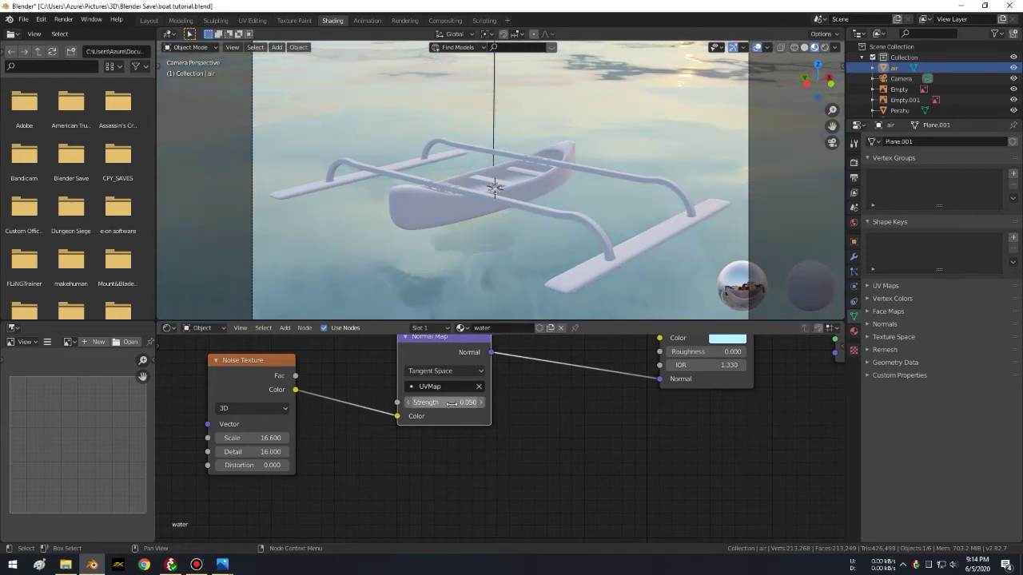
click(452, 403)
text(.1)
key(Return)
Step: Set the Noise Distortion to 1, then select and frame the Perahu boat hull
click(256, 467)
text(1)
key(Return)
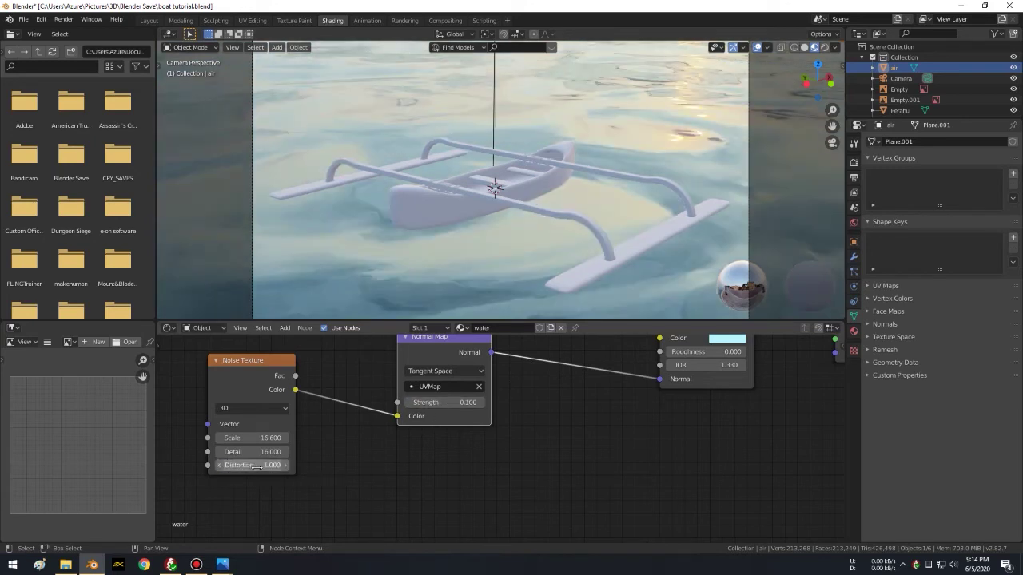
click(541, 198)
key(KP_Decimal)
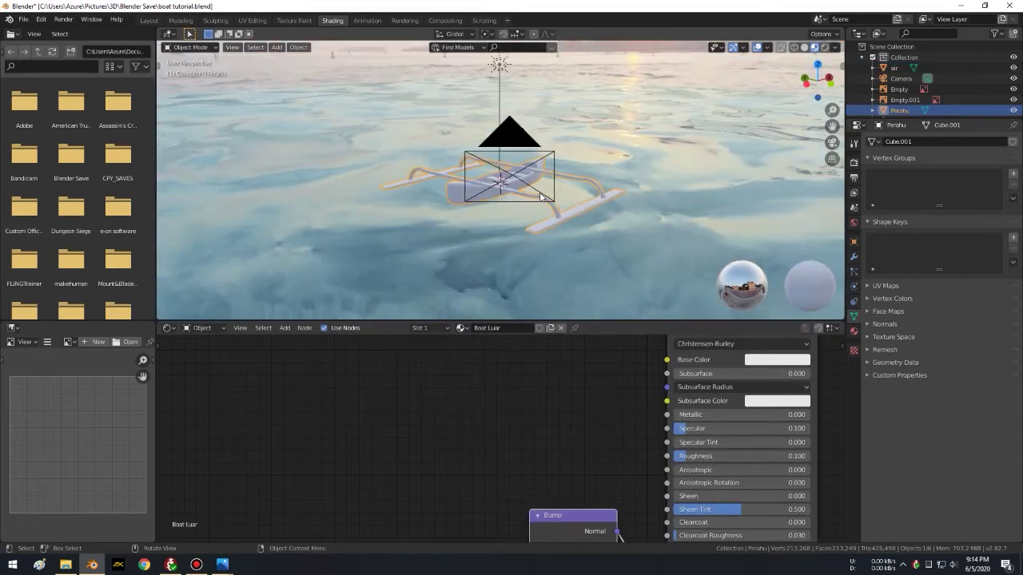
Step: Enter Edit Mode on the Perahu hull and select the horizontal stripe edge loops
middle_drag(540, 205, 555, 190)
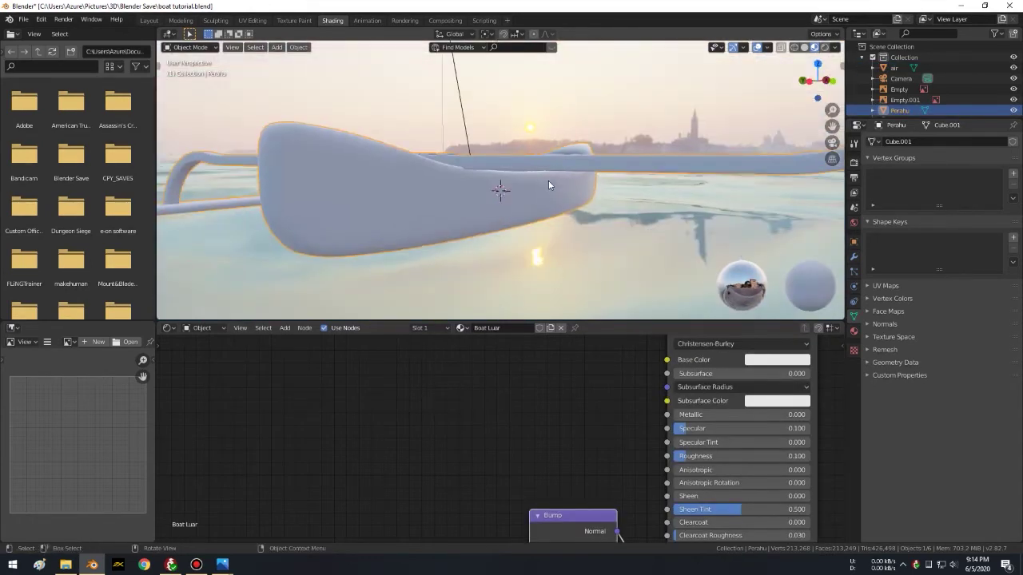
key(Tab)
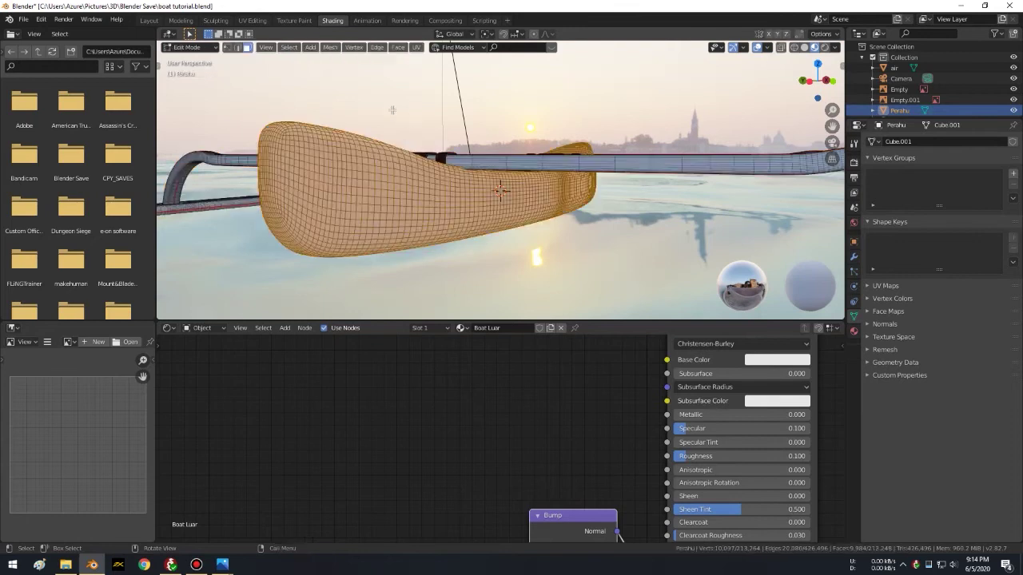
middle_drag(408, 121, 609, 113)
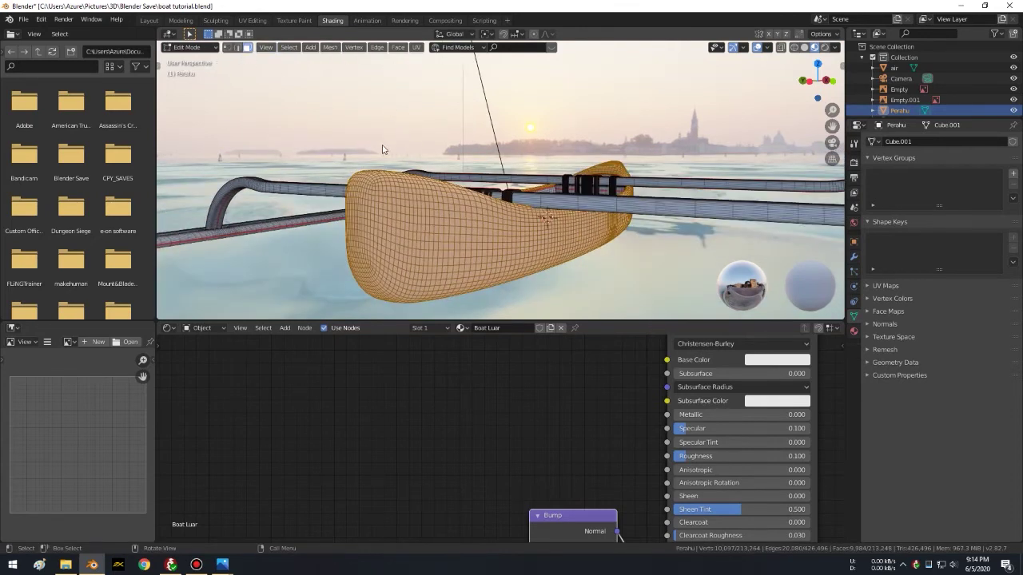
mouse_move(382, 149)
middle_down()
mouse_move(567, 103)
mouse_move(386, 220)
middle_up()
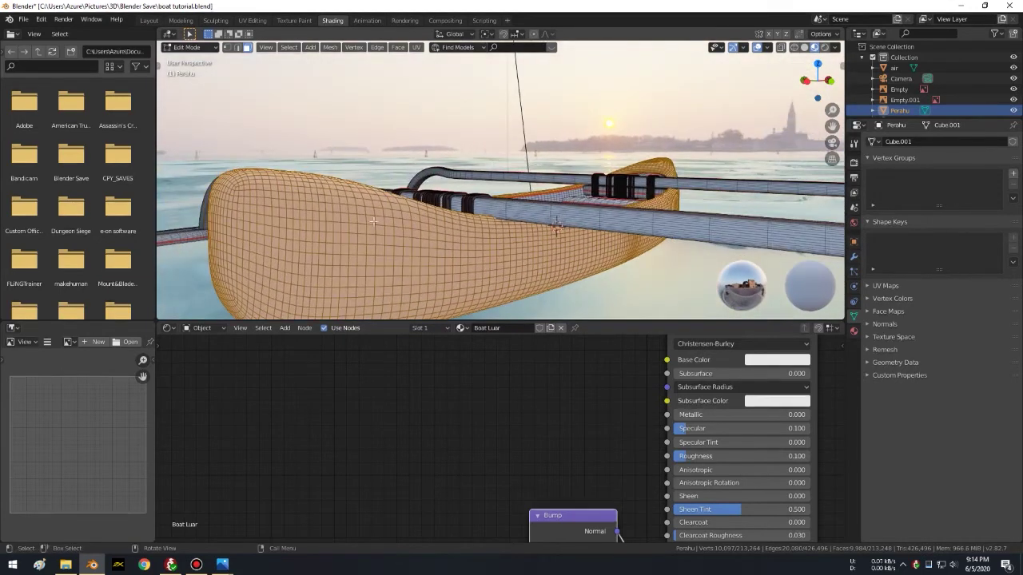
alt+click(362, 221)
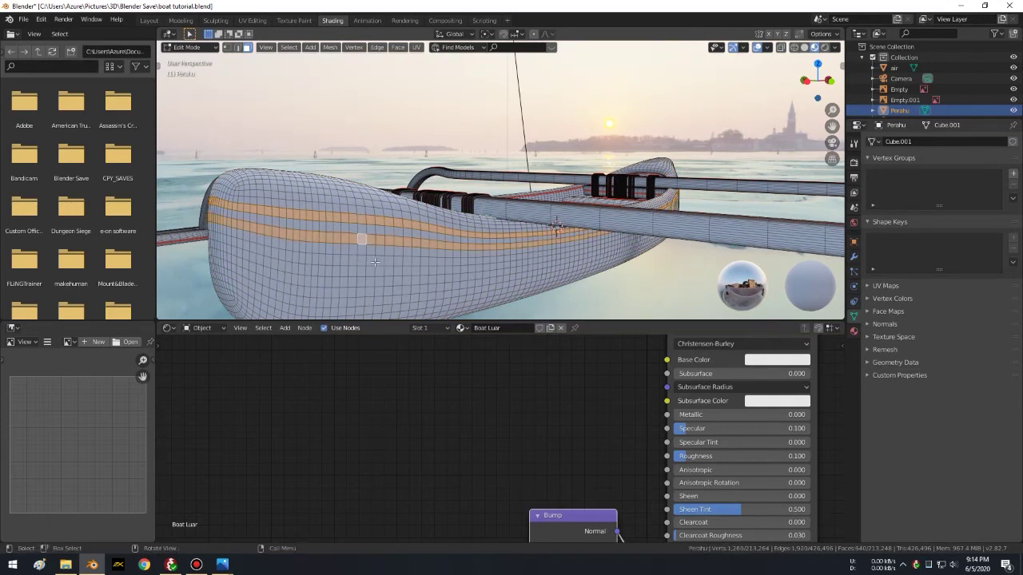
mouse_move(366, 259)
middle_down()
mouse_move(438, 266)
mouse_move(227, 554)
middle_up()
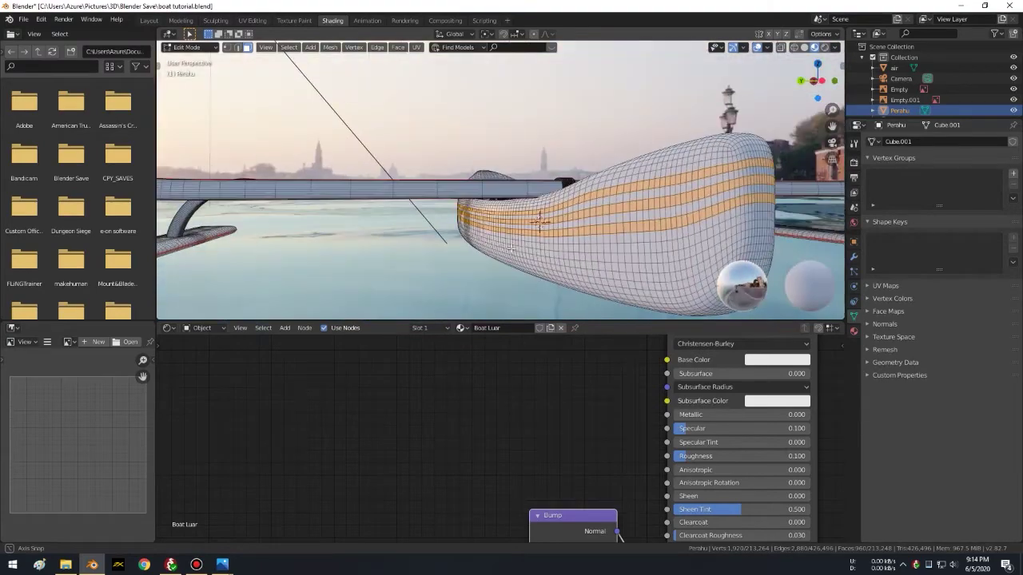
Step: Compare the hull against the shore 11.png reference photo, then return to Blender
mouse_move(222, 564)
click(197, 504)
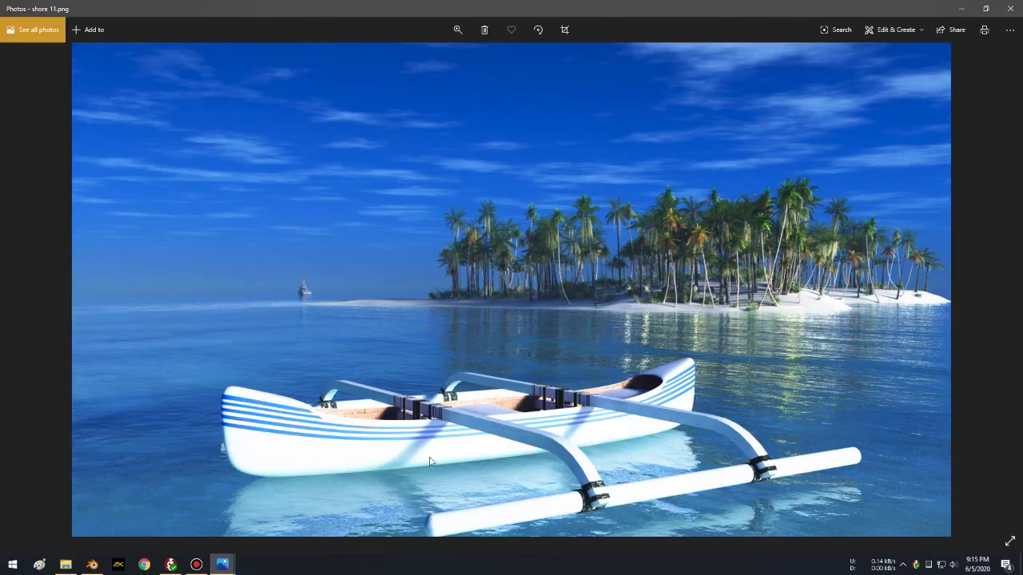
click(92, 564)
middle_drag(486, 237, 511, 200)
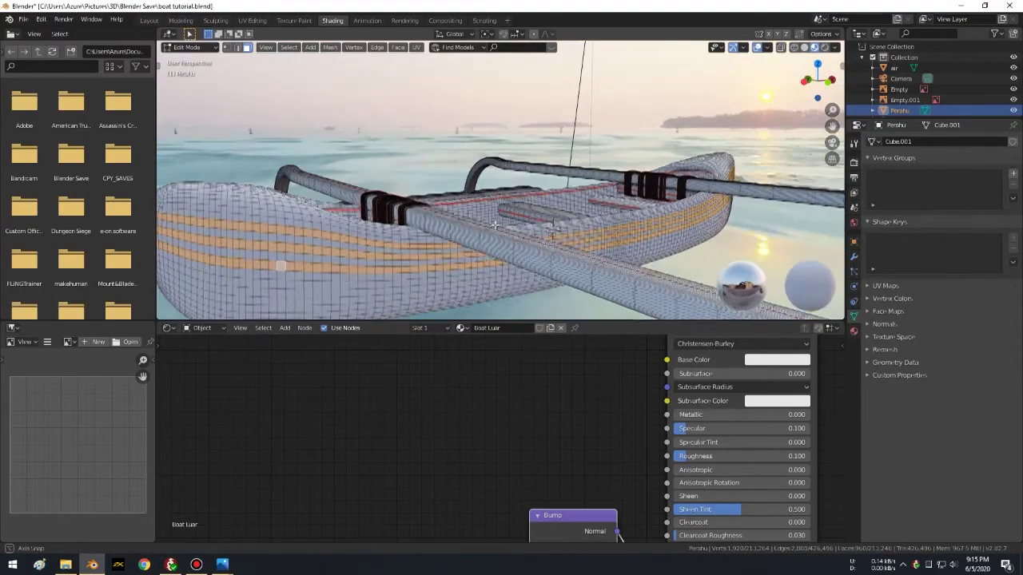
Step: Duplicate the hull material into Boat Luar.001 while keeping Boat Luar in the first slot
click(853, 330)
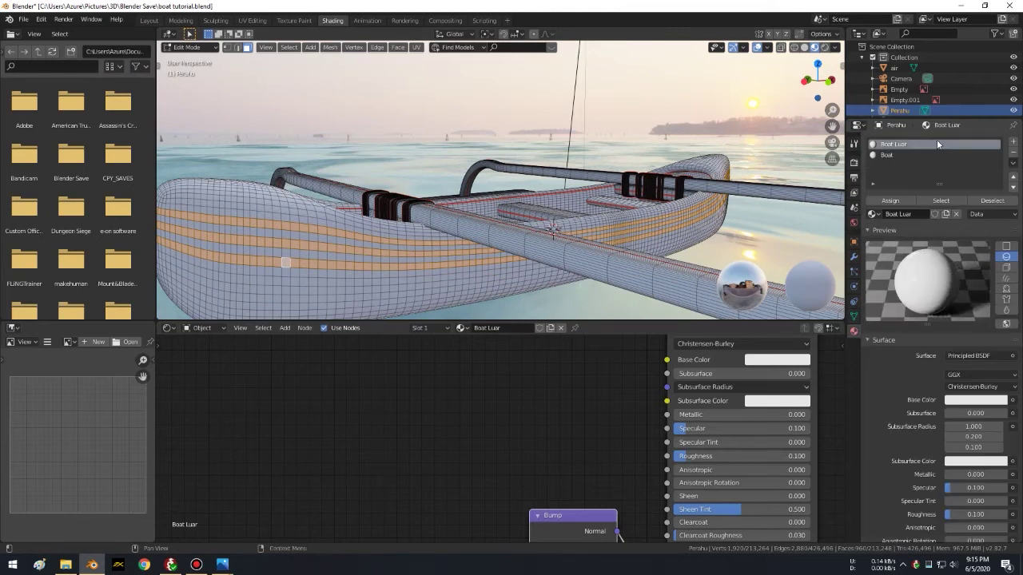
click(944, 216)
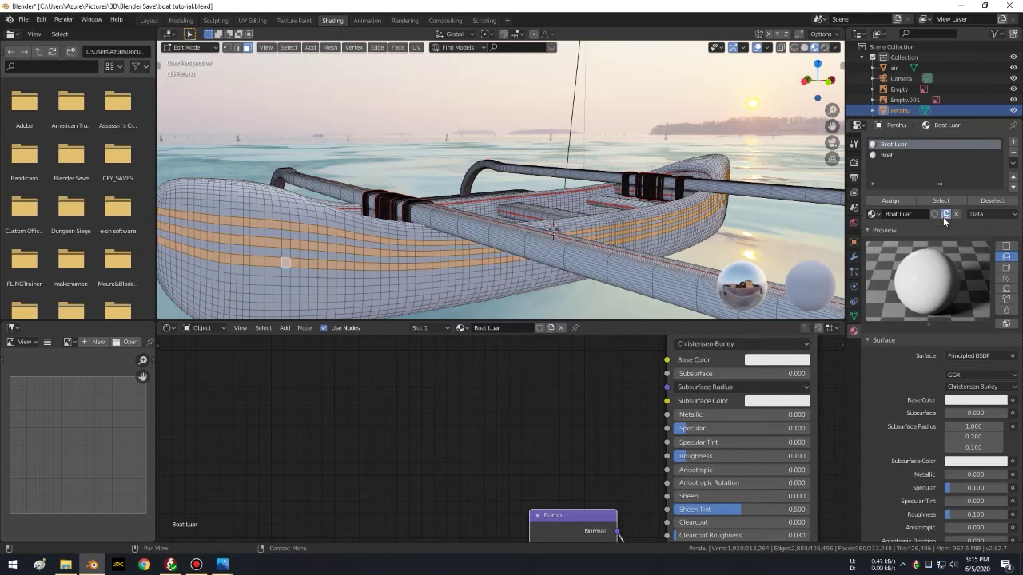
click(945, 214)
click(873, 214)
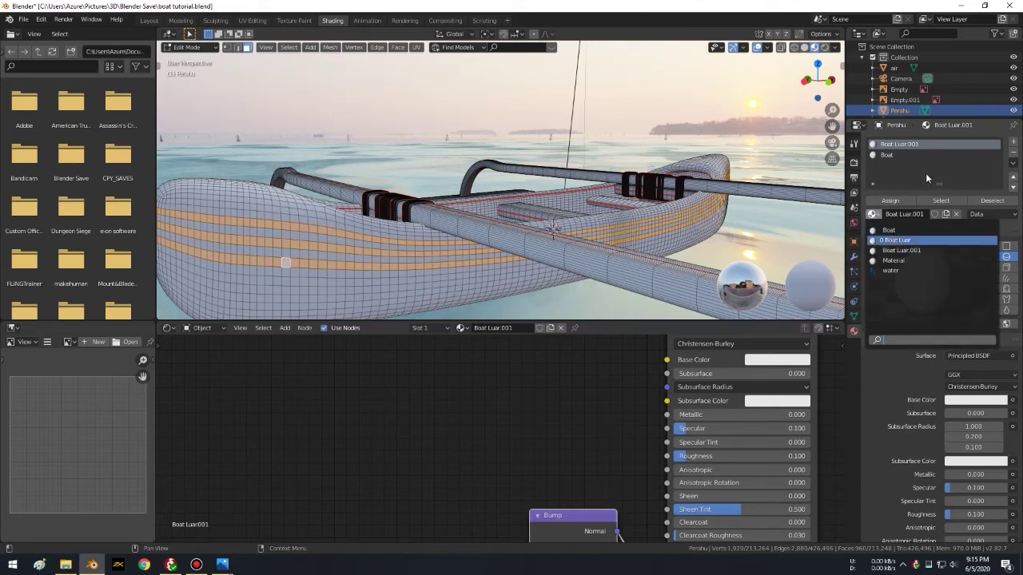
click(901, 240)
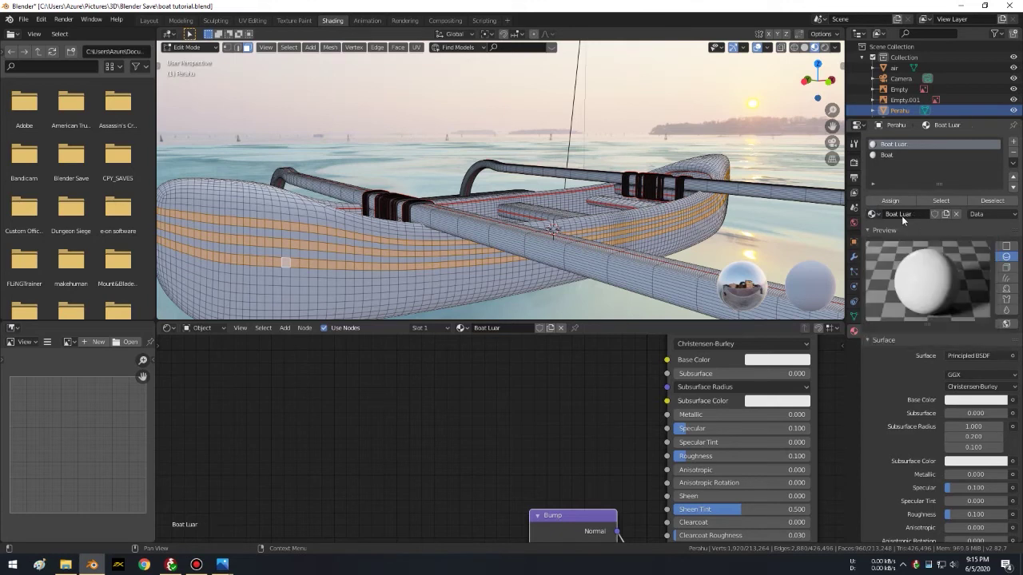
Step: Add a third material slot holding Boat Luar.001 and rename it 'Boat Luar Stripe'
click(1013, 141)
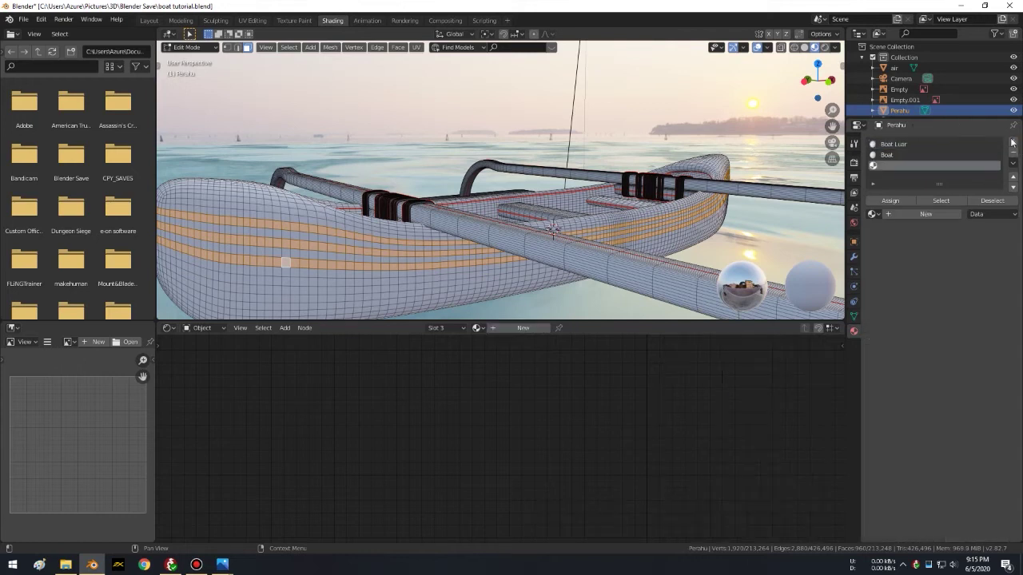
click(878, 215)
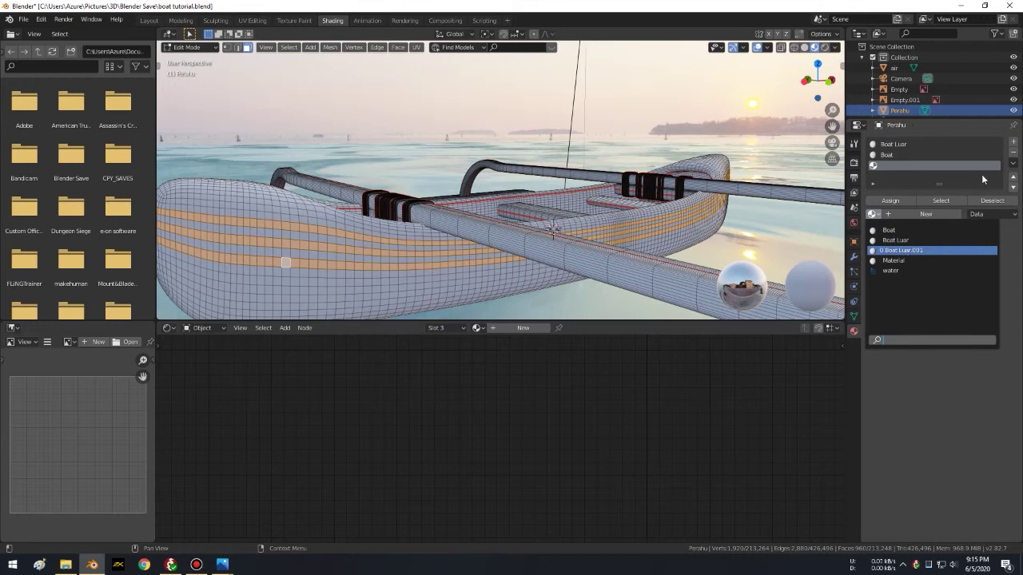
key(Return)
mouse_move(582, 447)
middle_down()
mouse_move(556, 339)
mouse_move(585, 279)
middle_up()
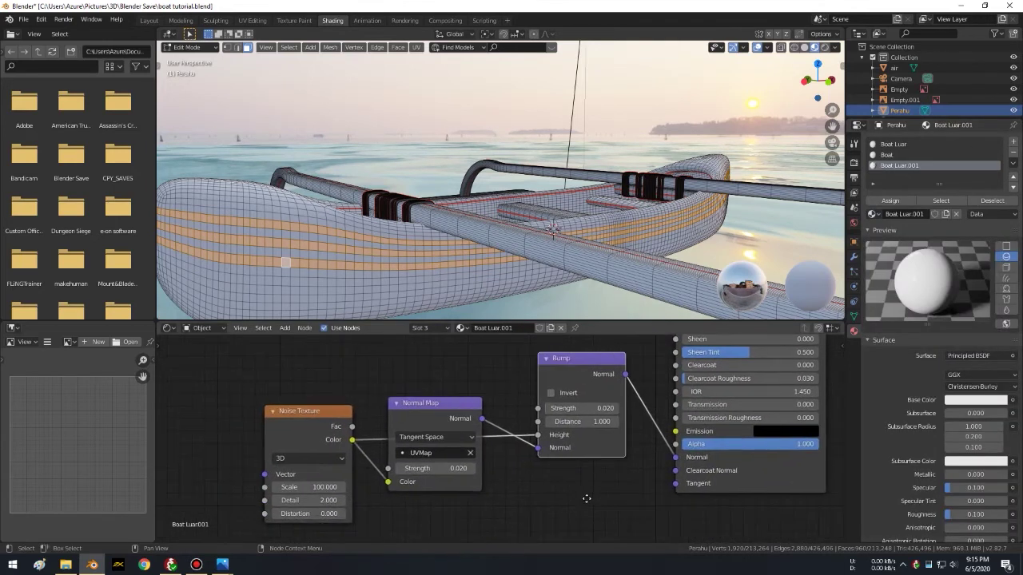
click(918, 144)
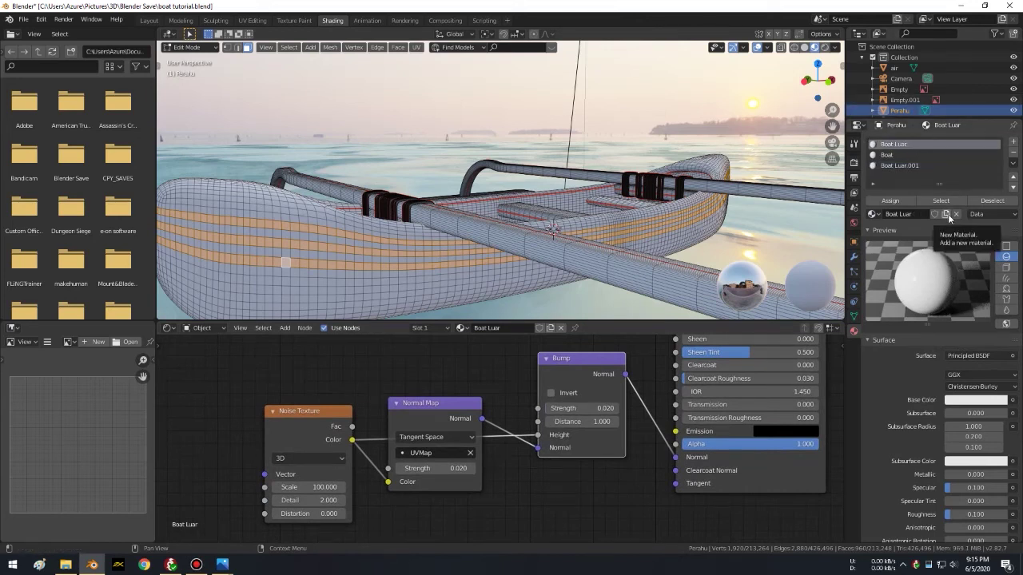
click(909, 164)
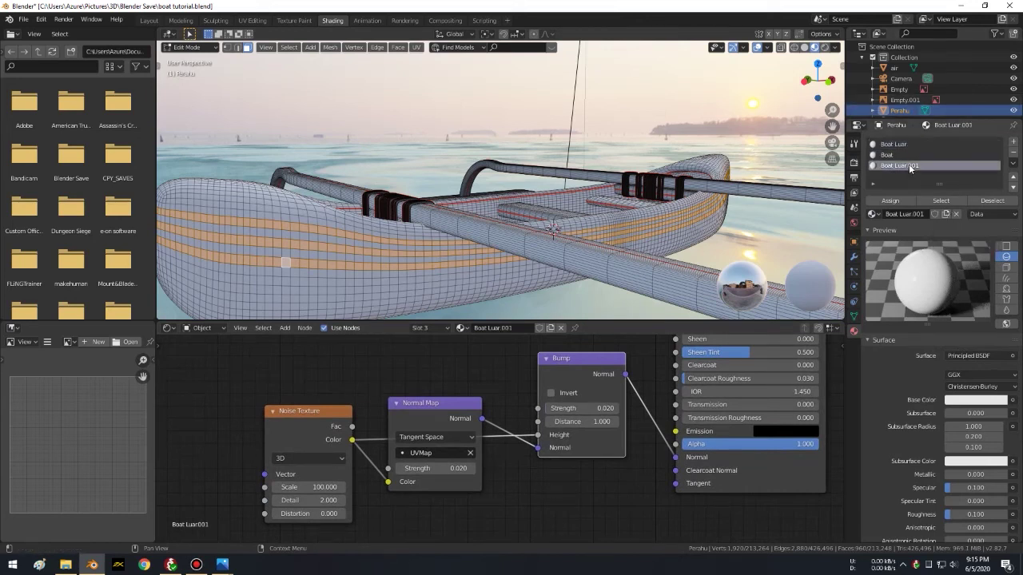
click(926, 214)
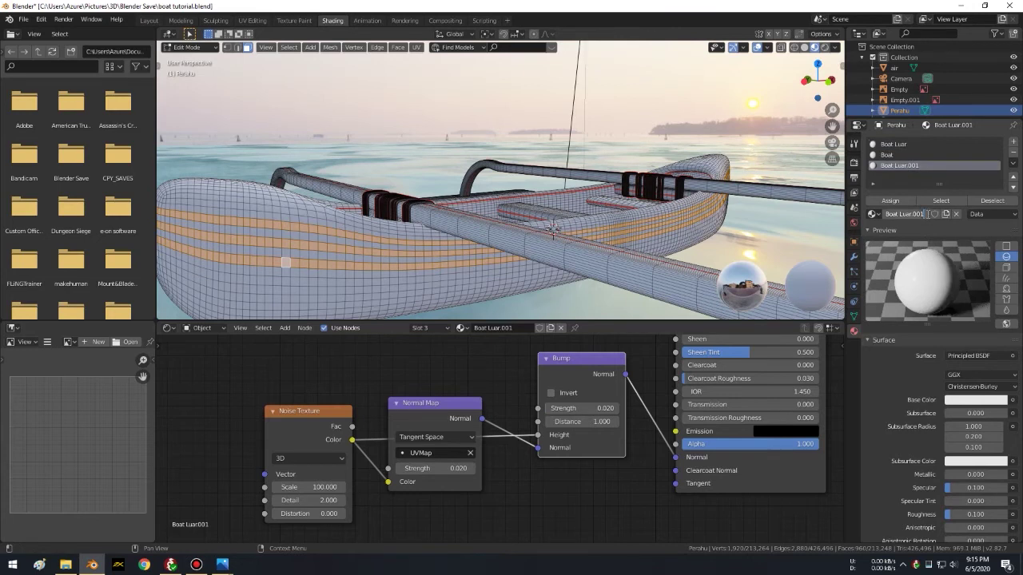
text(Stripe)
key(Return)
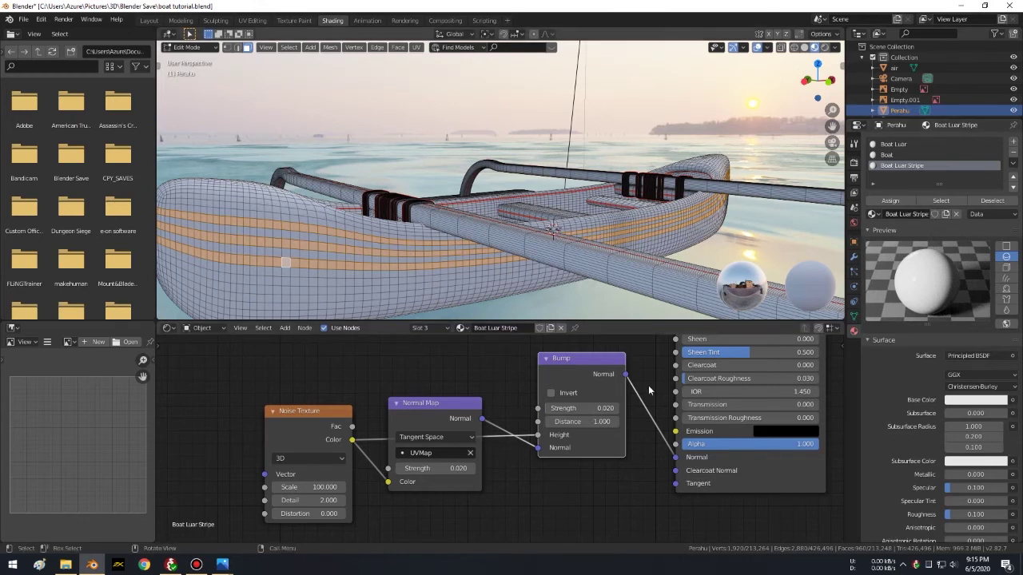
Step: Assign the stripe material to the selected hull faces with a trial blue-purple Subsurface Color
middle_drag(665, 355, 498, 479)
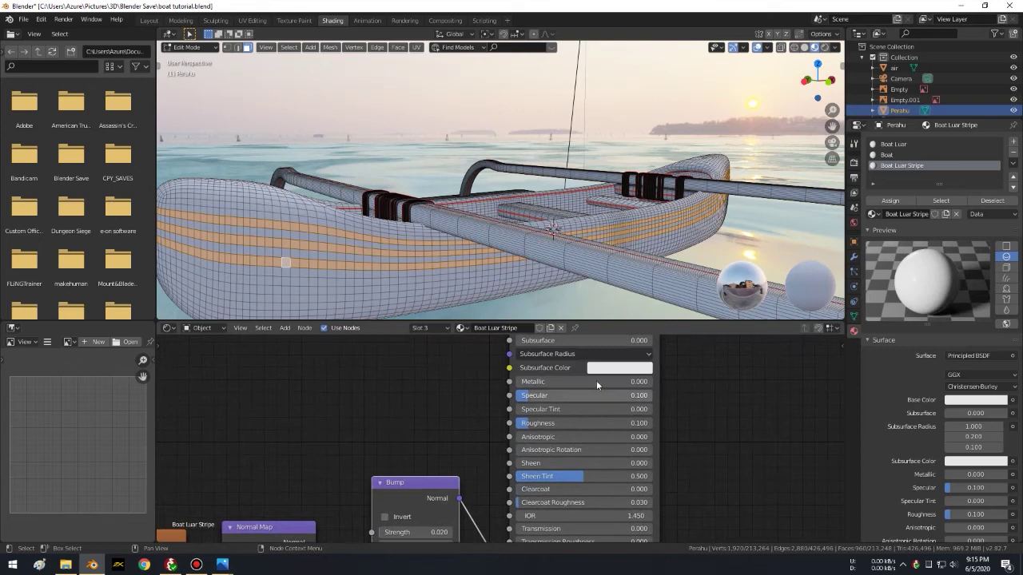
click(614, 368)
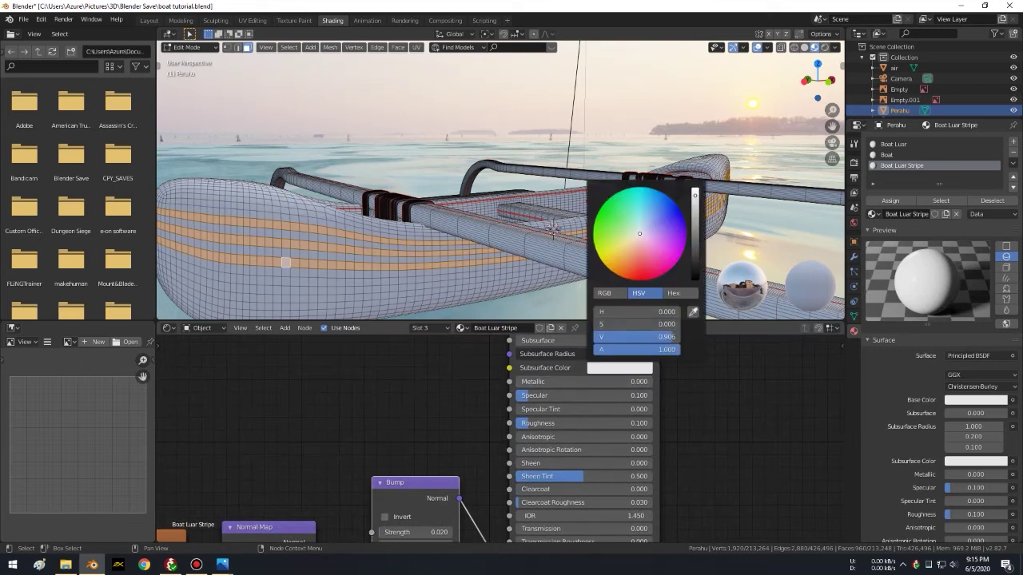
click(628, 253)
click(903, 201)
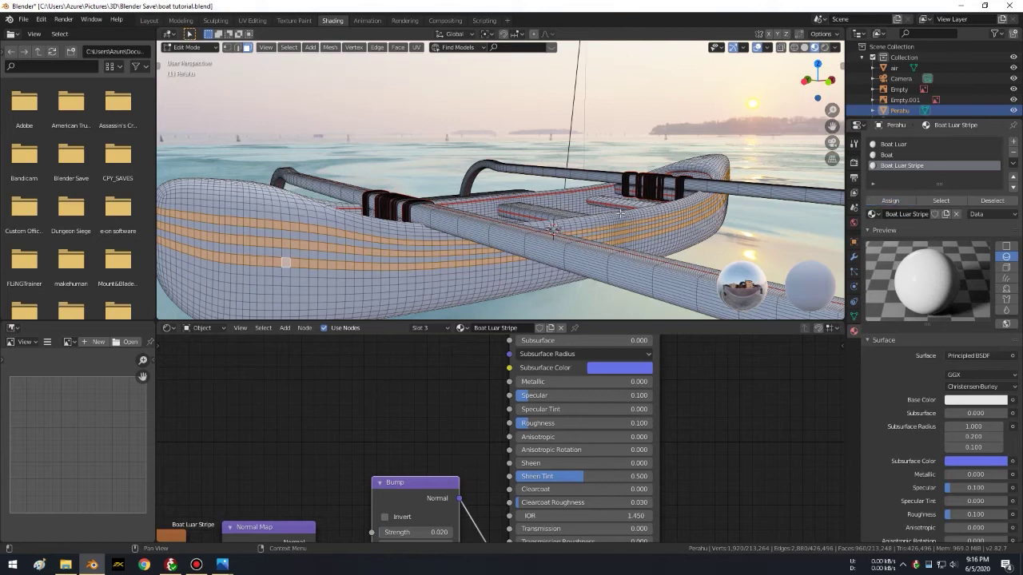
middle_drag(481, 183, 485, 187)
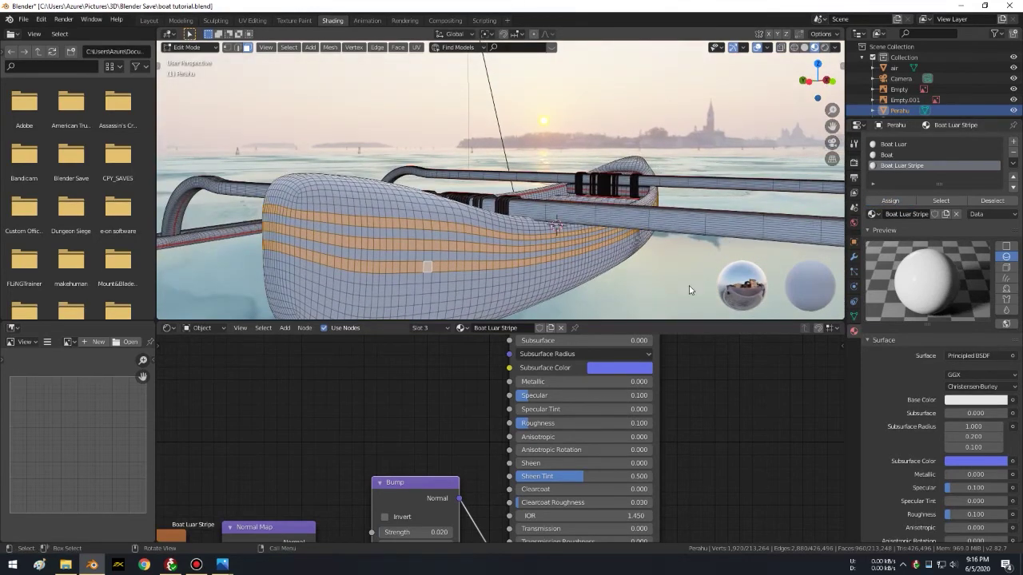
key(Tab)
mouse_move(692, 470)
middle_down()
mouse_move(682, 435)
mouse_move(727, 396)
middle_up()
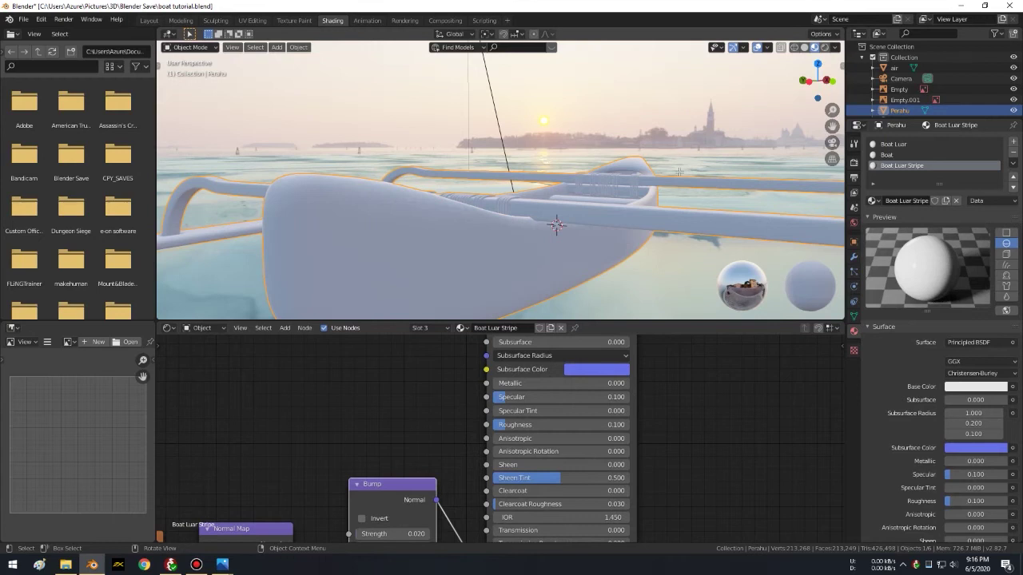
key(Tab)
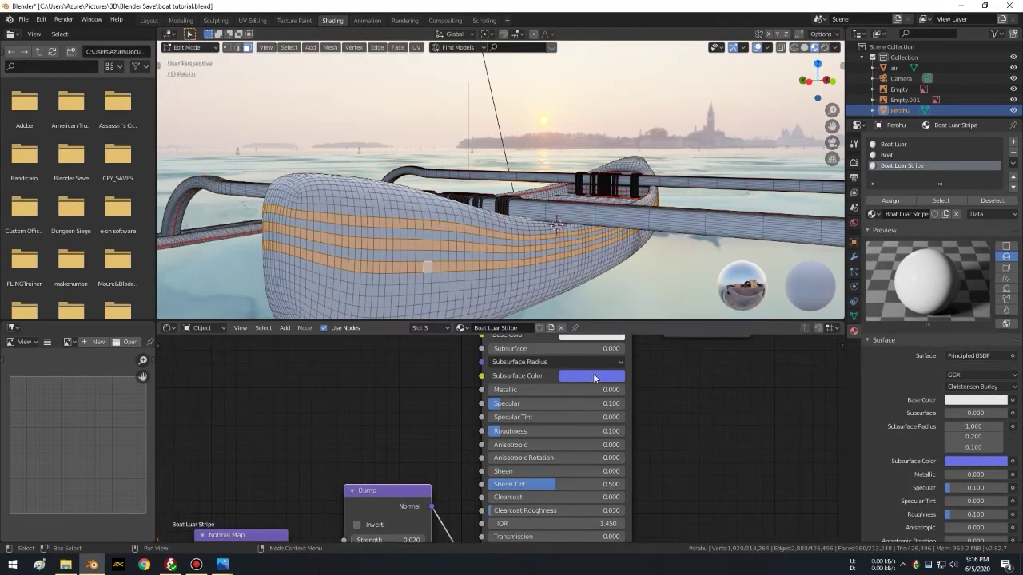
Step: Make the stripe's Subsurface Color pure white and its Base Color a deep blue
click(592, 374)
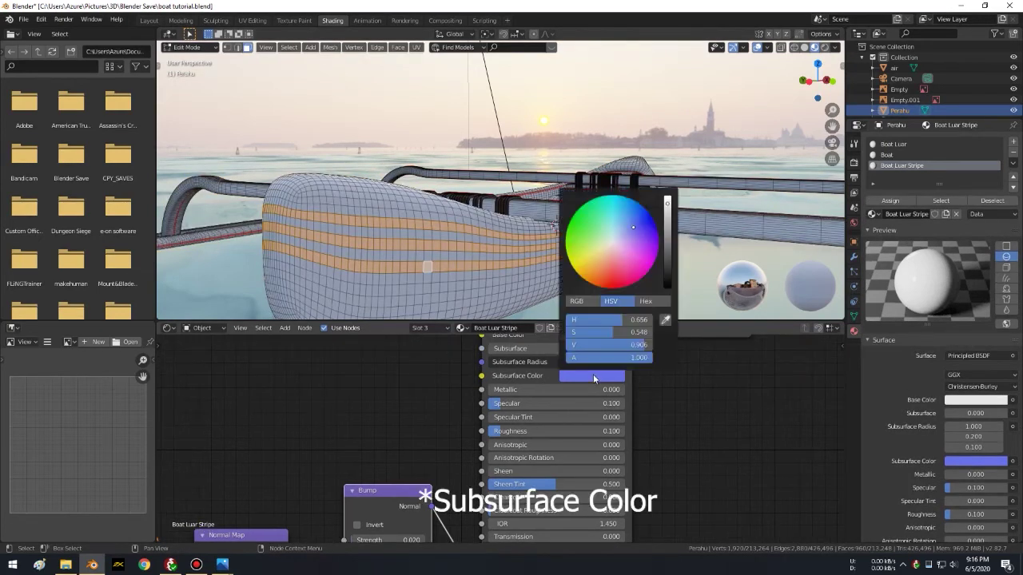
click(615, 241)
click(576, 301)
mouse_move(607, 319)
mouse_down()
mouse_move(671, 319)
mouse_move(671, 332)
mouse_up()
drag(607, 344, 681, 410)
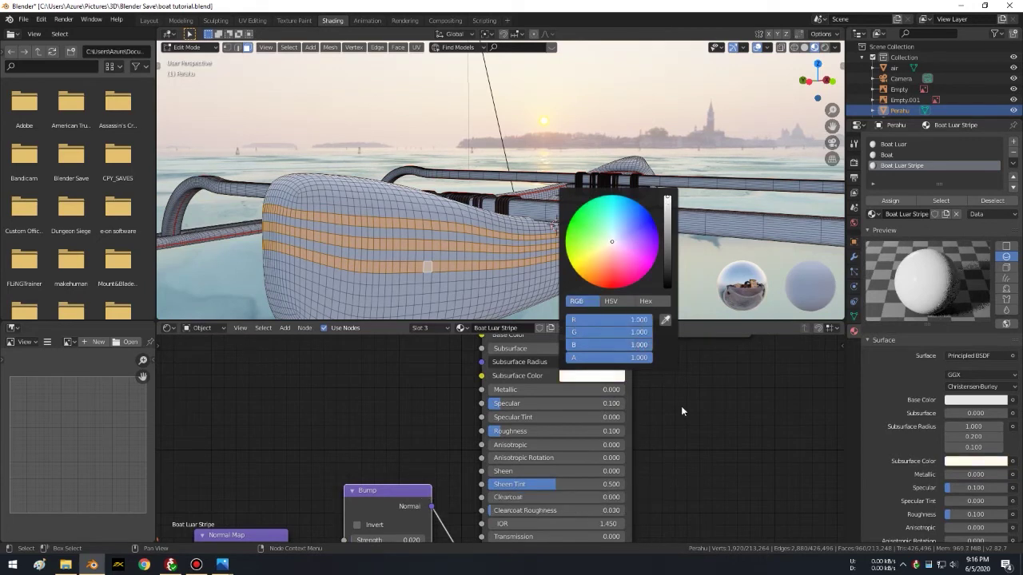
middle_drag(603, 336, 595, 405)
click(596, 404)
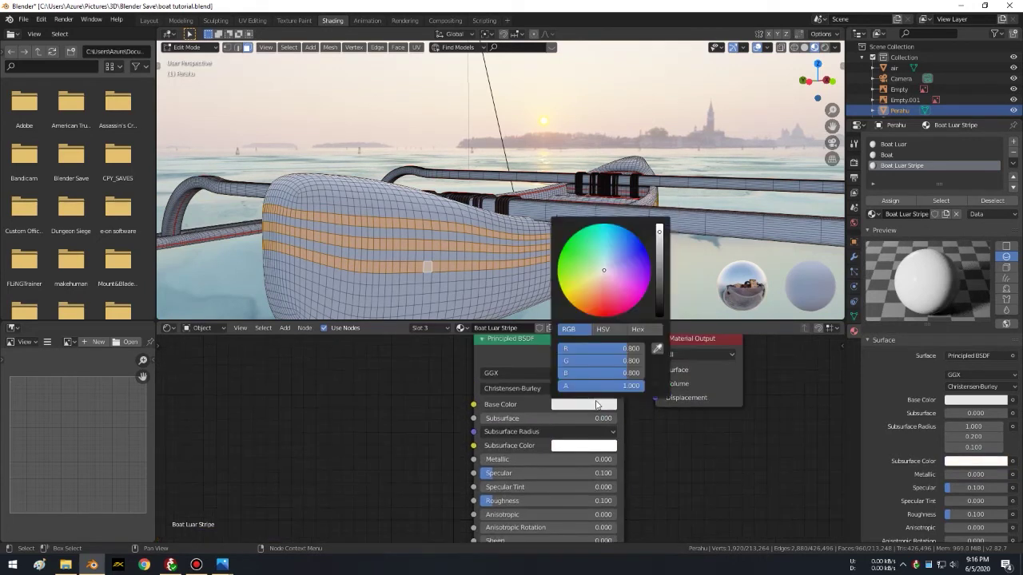
click(625, 259)
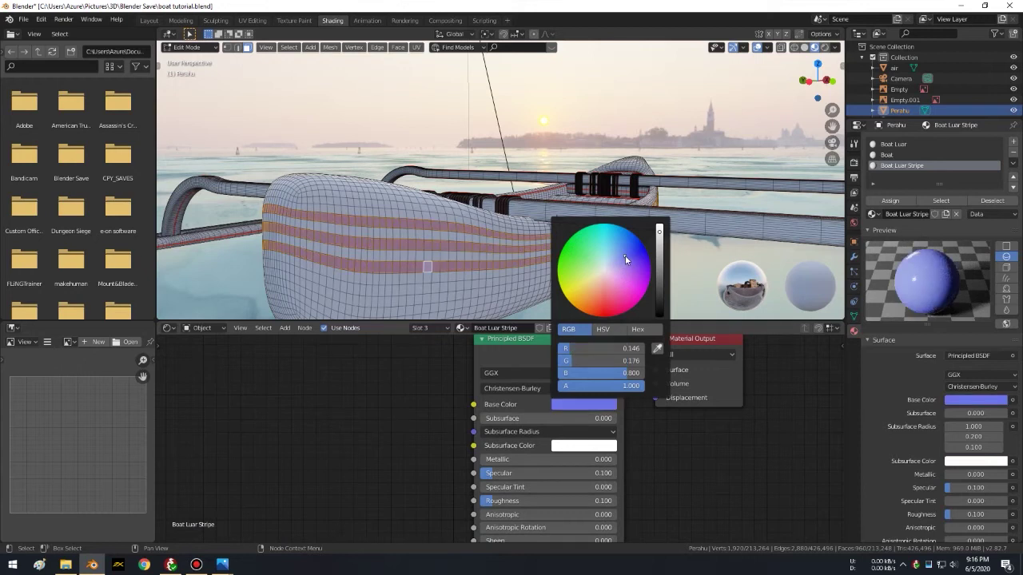
click(636, 248)
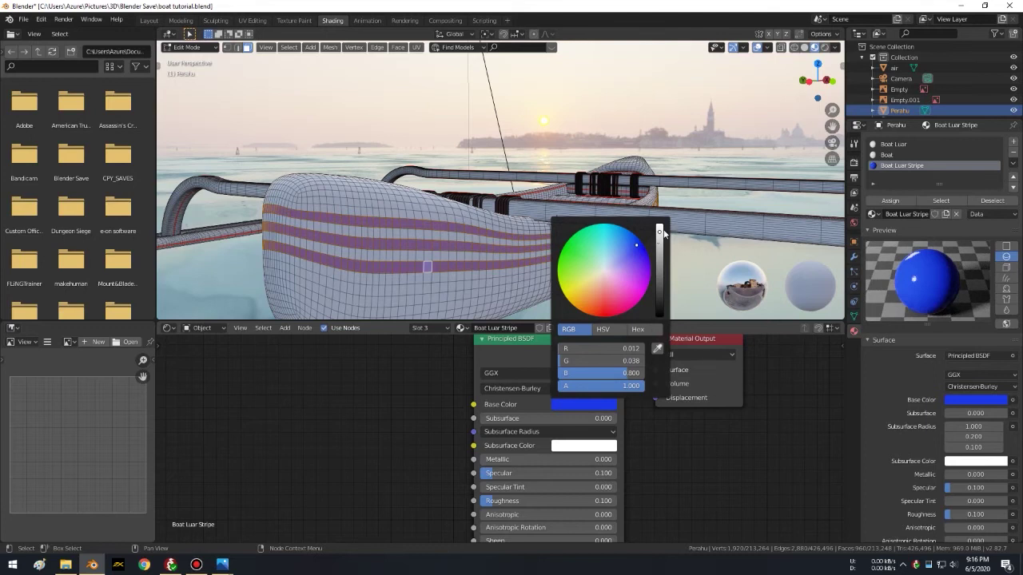
drag(659, 232, 659, 244)
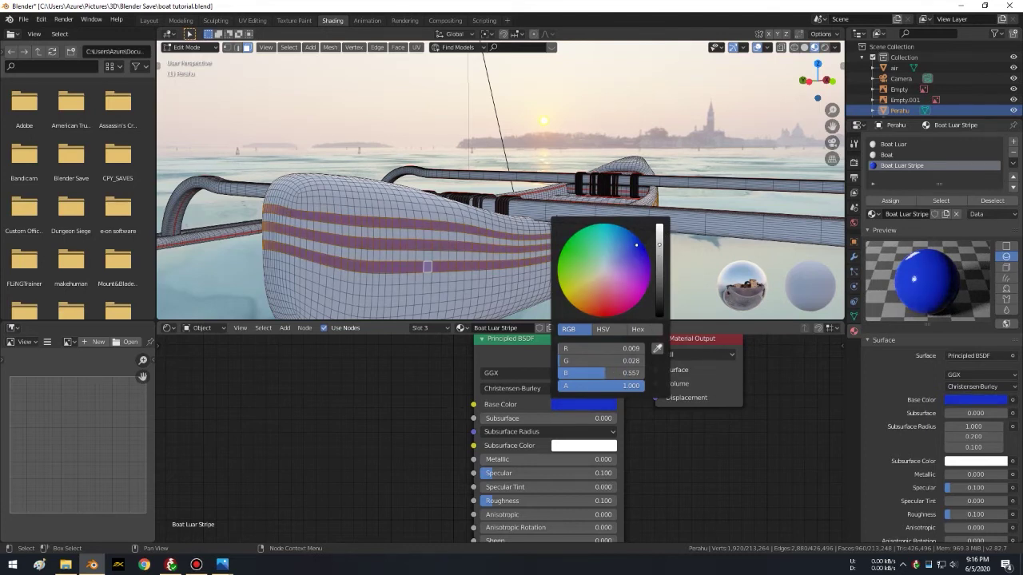
Step: Compare the stripes with the Bump output unlinked, relink it to the BSDF Normal, and clear Bump Strength
middle_drag(413, 472, 420, 442)
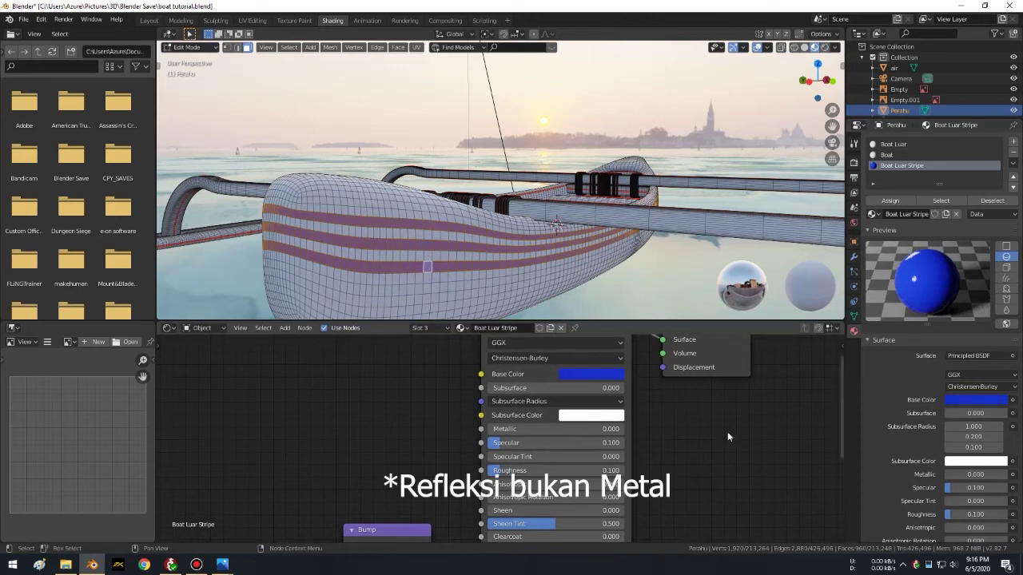
middle_drag(665, 478, 762, 335)
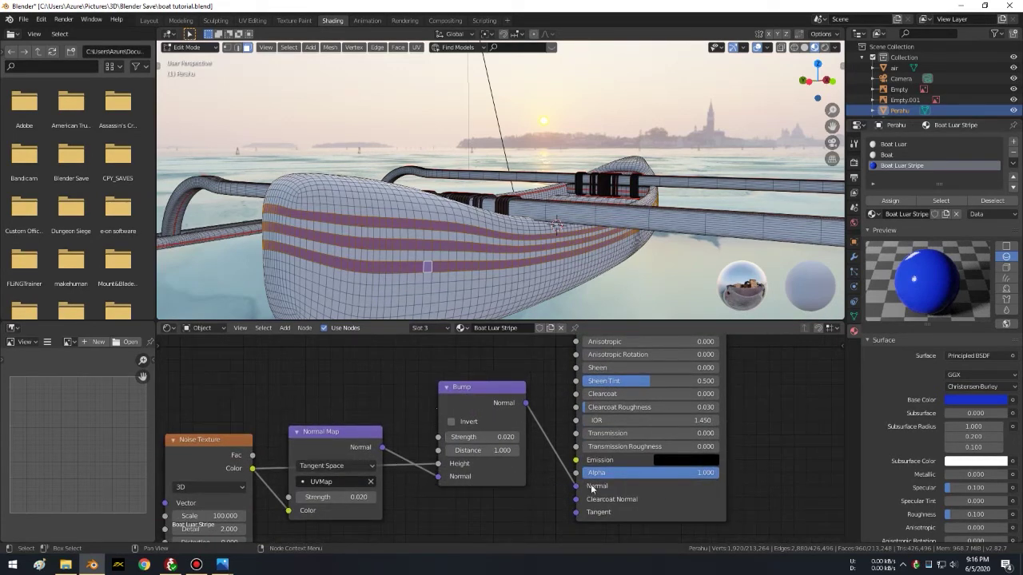
drag(577, 485, 551, 447)
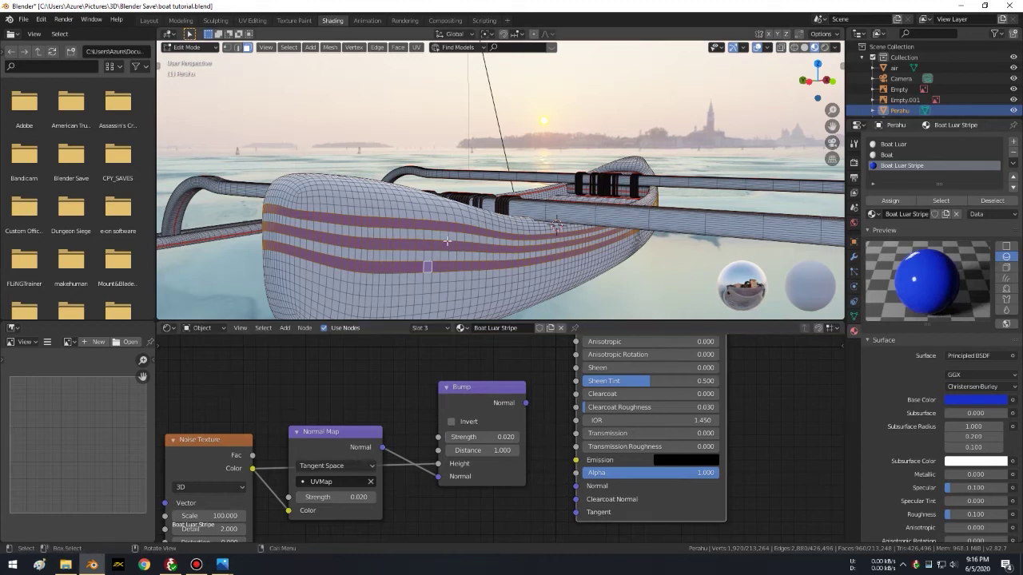
key(Tab)
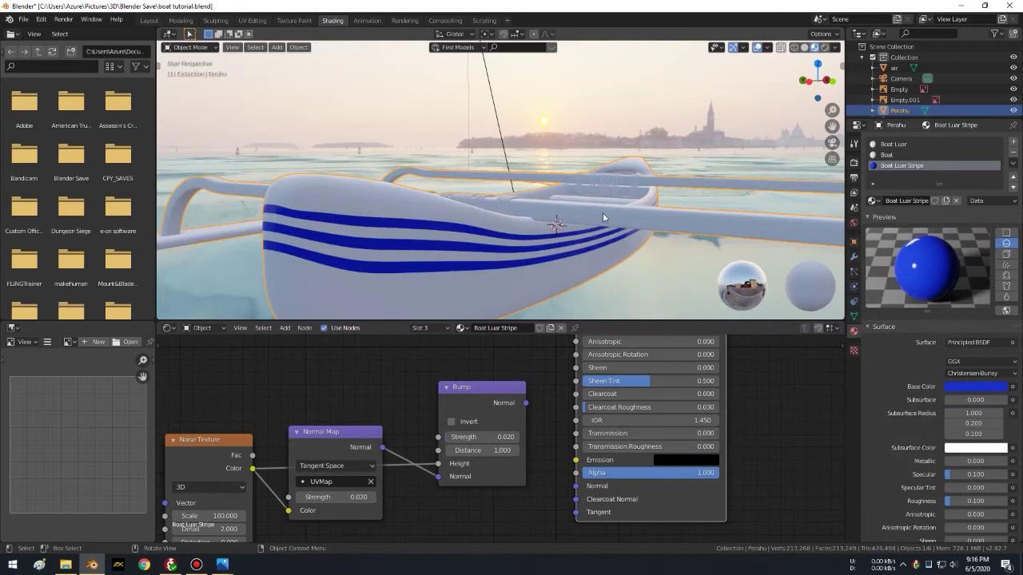
mouse_move(512, 240)
middle_down()
mouse_move(545, 224)
mouse_move(511, 302)
middle_up()
scroll(551, 212, up, 3)
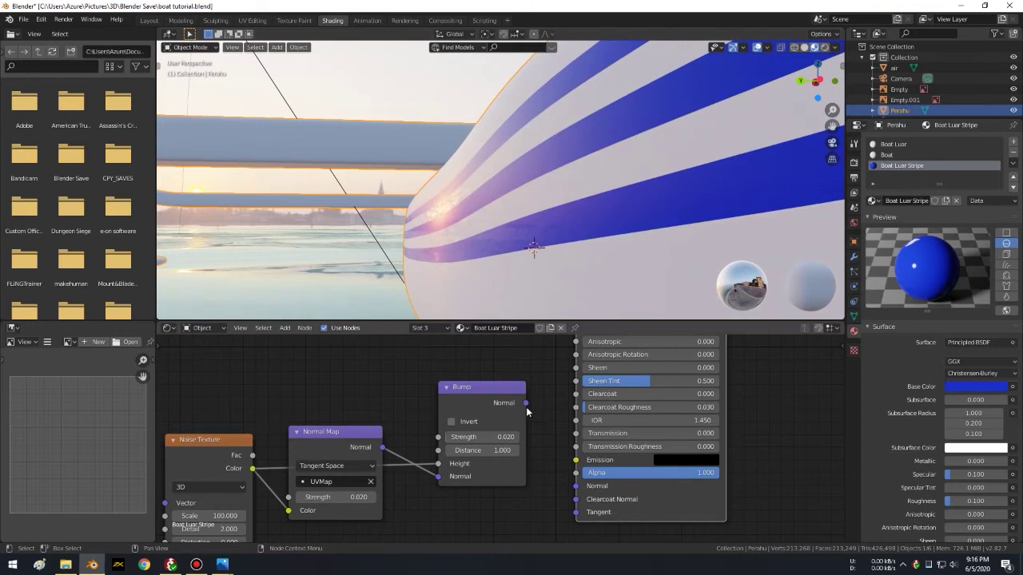
drag(525, 402, 575, 486)
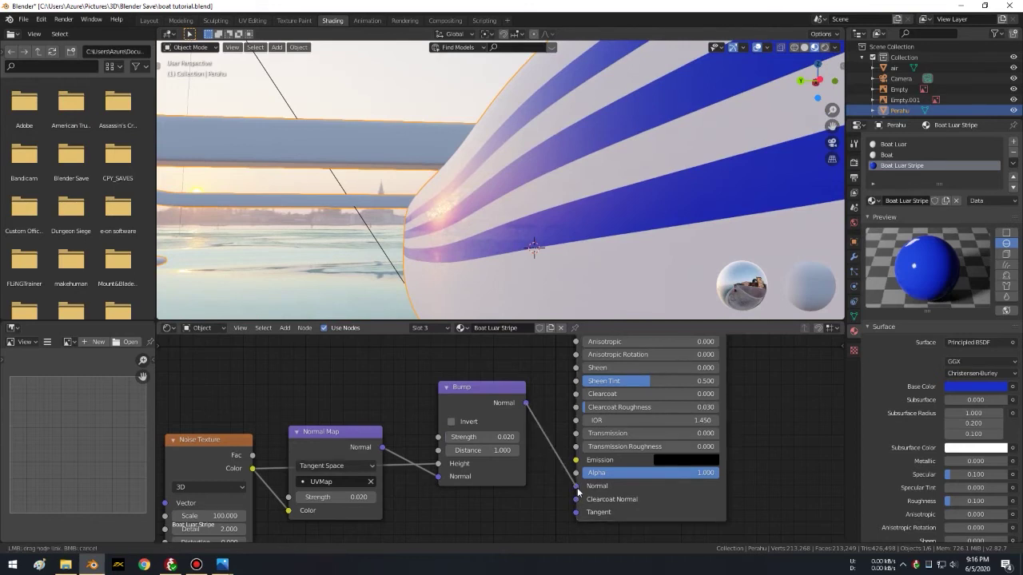
click(497, 437)
key(BackSpace)
key(BackSpace)
key(BackSpace)
key(BackSpace)
Step: Set the stripe Bump Strength to 0.050 and adjust Normal Map Strength, checking against Boat Luar
text(5)
key(Return)
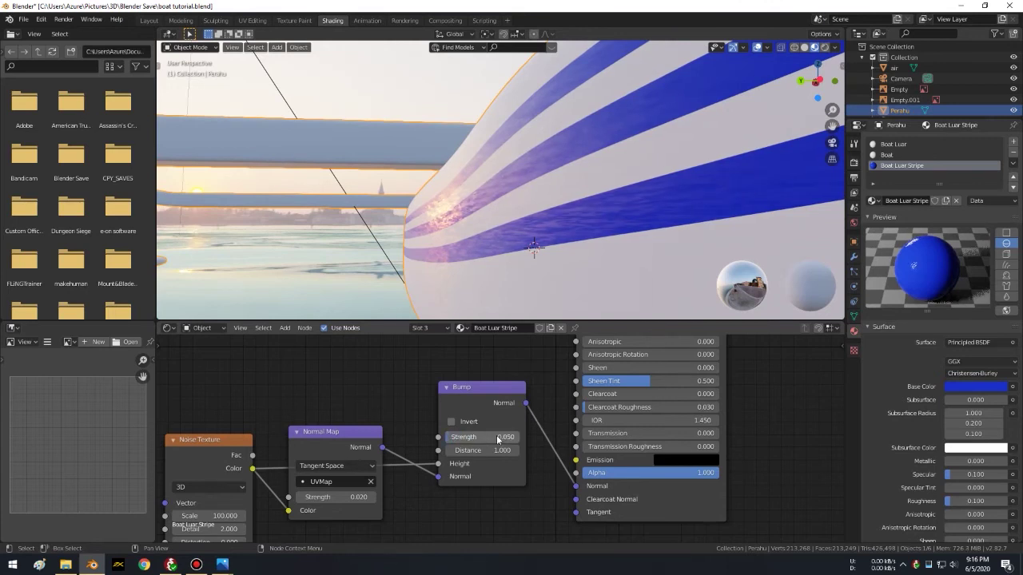
click(349, 498)
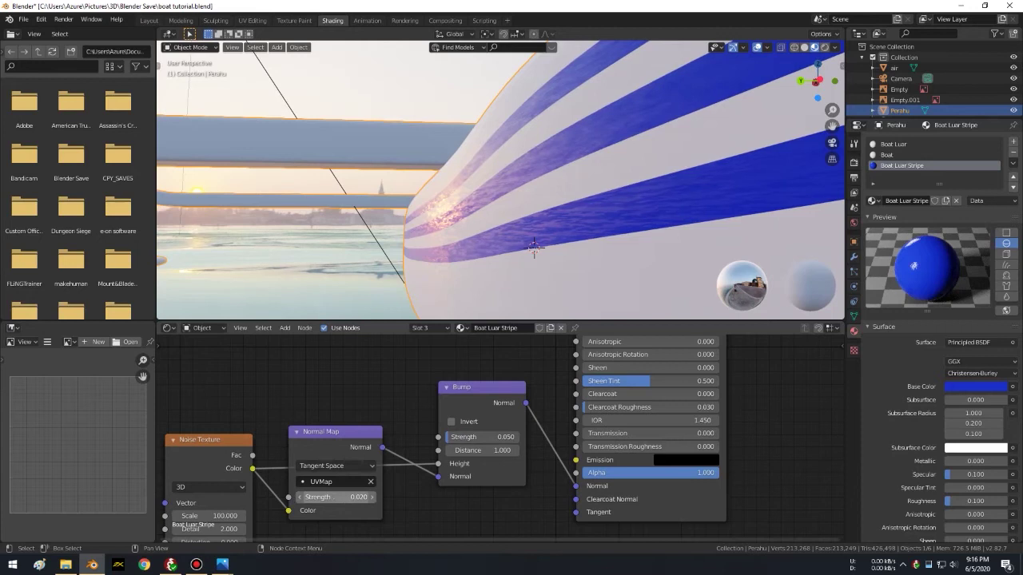
key(BackSpace)
key(Return)
click(903, 147)
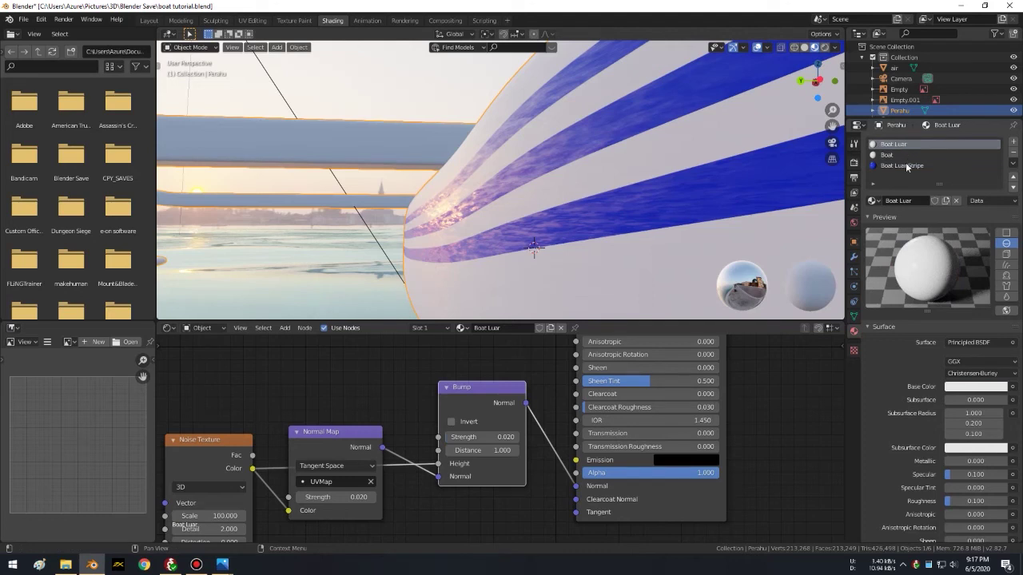
click(908, 164)
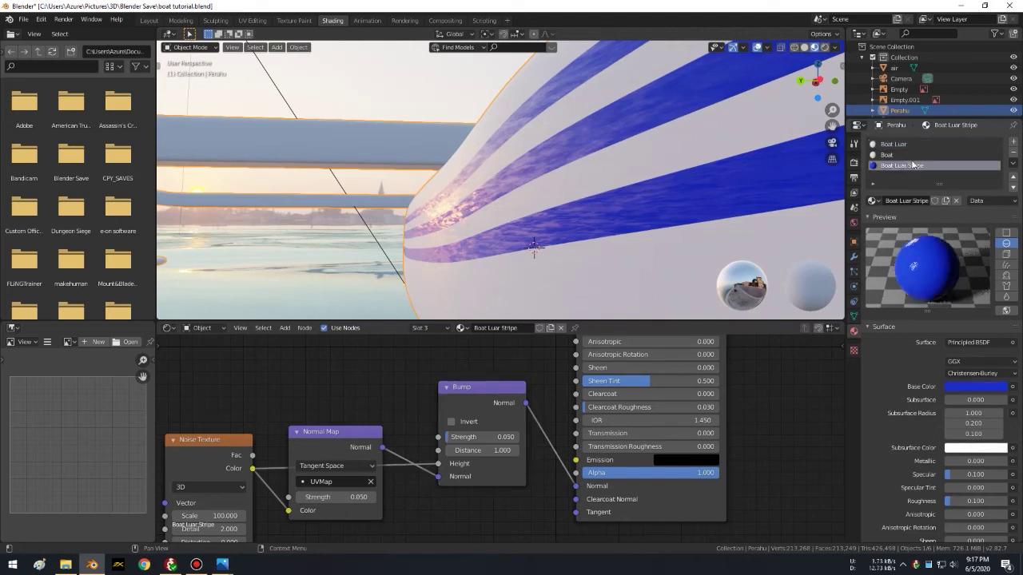
Step: Set Bump and Normal Map Strength to 0.020, testing Bump at 0.100 before returning it to 0.020
click(486, 438)
text(0.02)
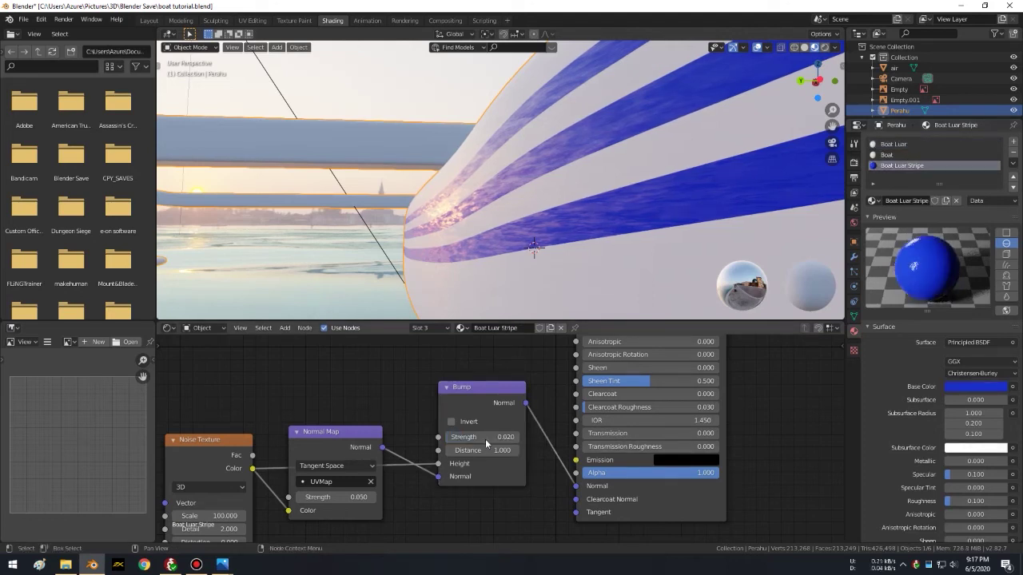
key(Return)
click(360, 496)
key(BackSpace)
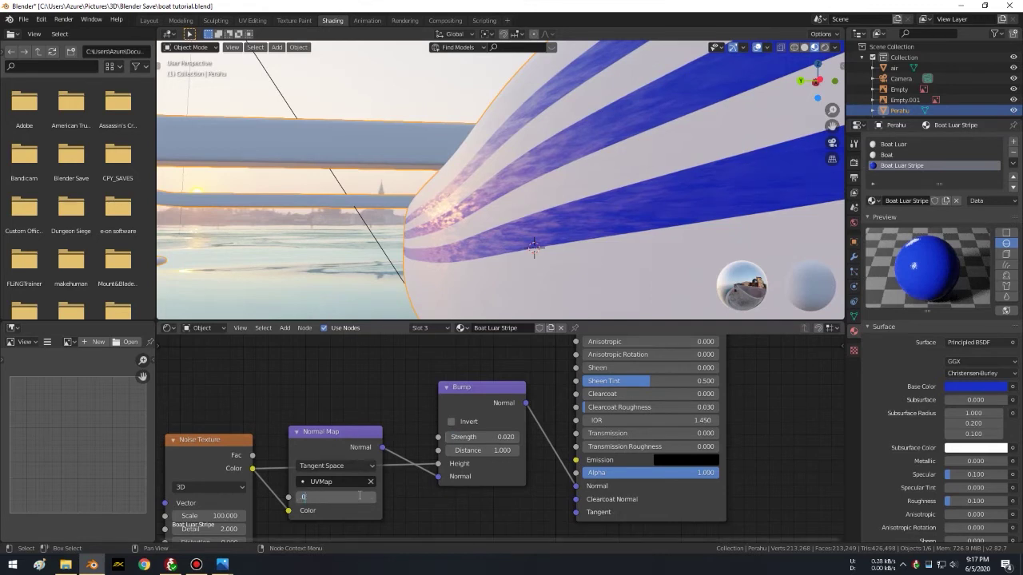
text(.02)
key(Return)
click(494, 438)
key(BackSpace)
text(.1)
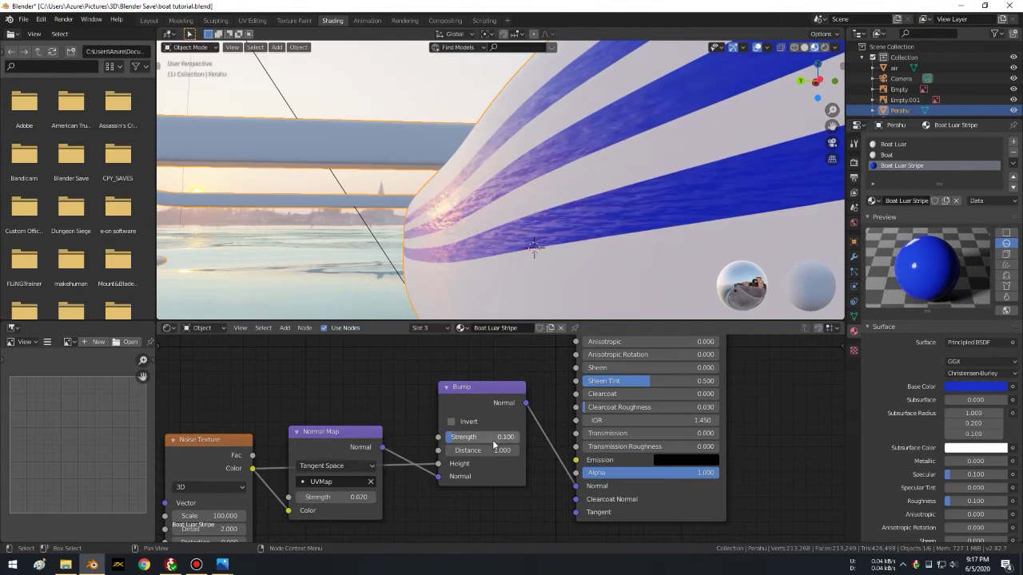
key(Return)
mouse_move(543, 191)
middle_down()
mouse_move(571, 173)
mouse_move(584, 237)
mouse_move(559, 239)
middle_up()
double_click(471, 437)
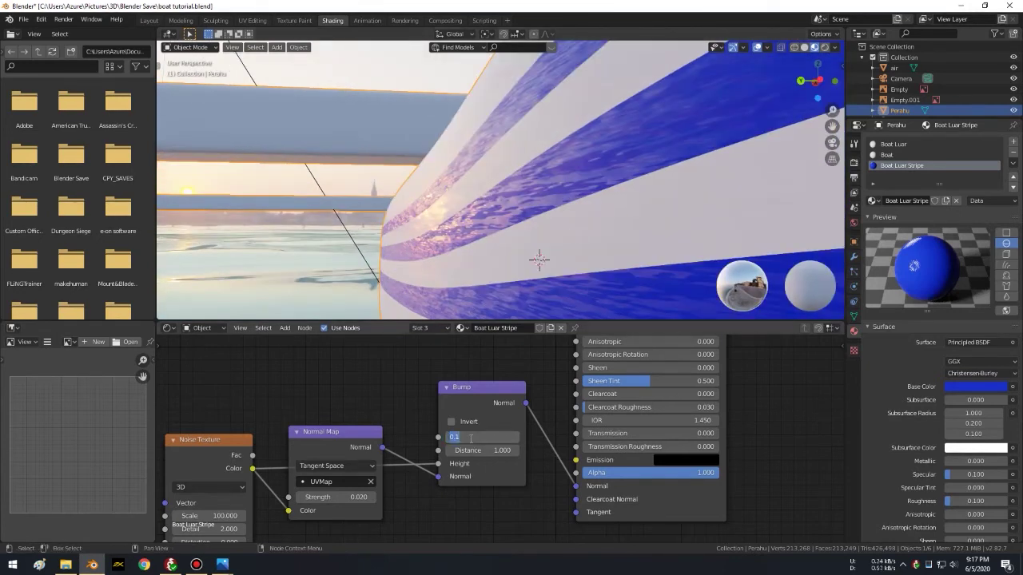
text(0.020)
key(Return)
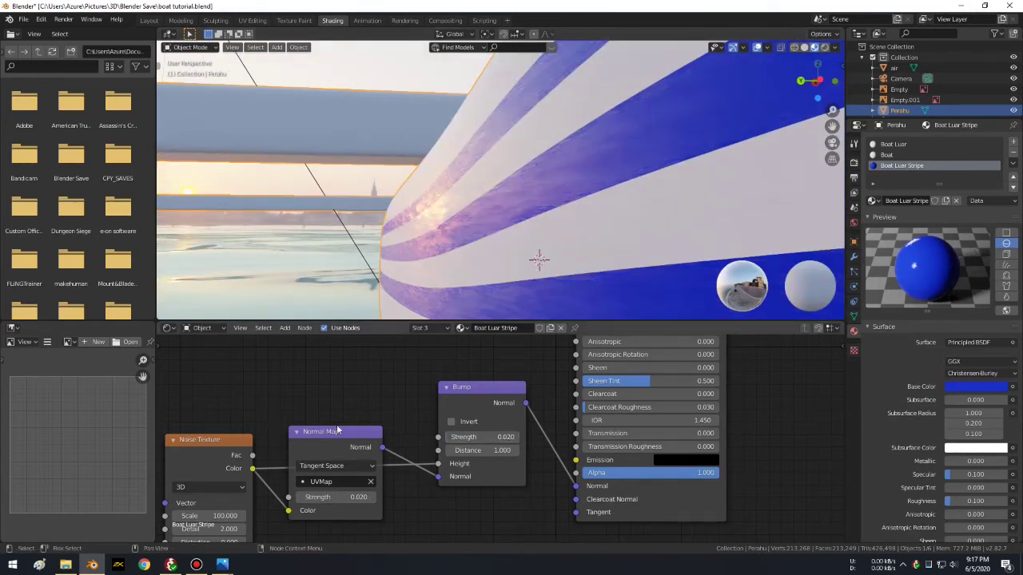
Step: Set the stripe material's Noise Texture Scale to 500
middle_drag(254, 454, 432, 418)
double_click(368, 480)
text(5)
key(Return)
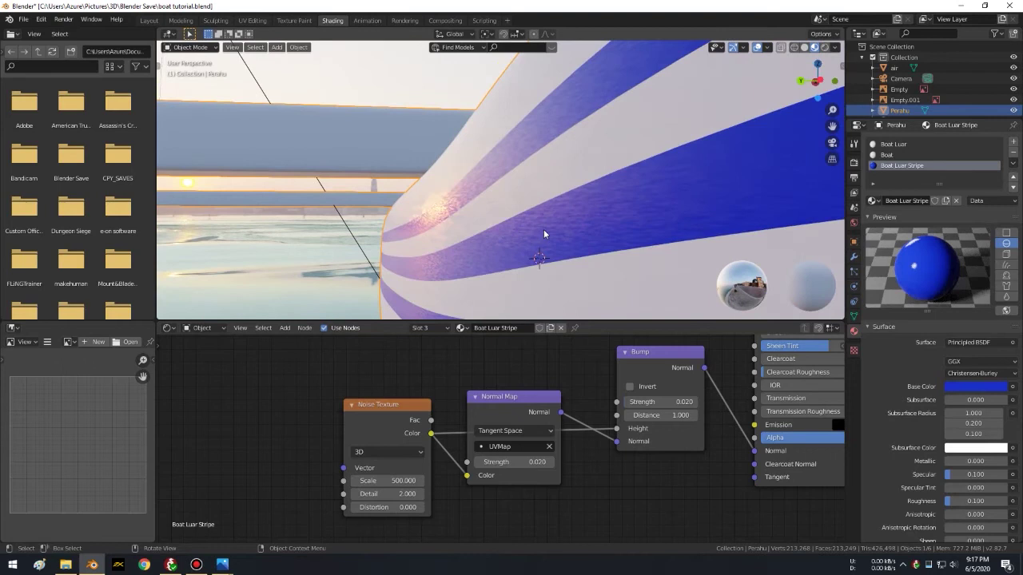
Step: Set the Boat Luar material's Noise Texture Scale to 500 as well
mouse_move(544, 228)
middle_down()
mouse_move(559, 228)
mouse_move(548, 233)
middle_up()
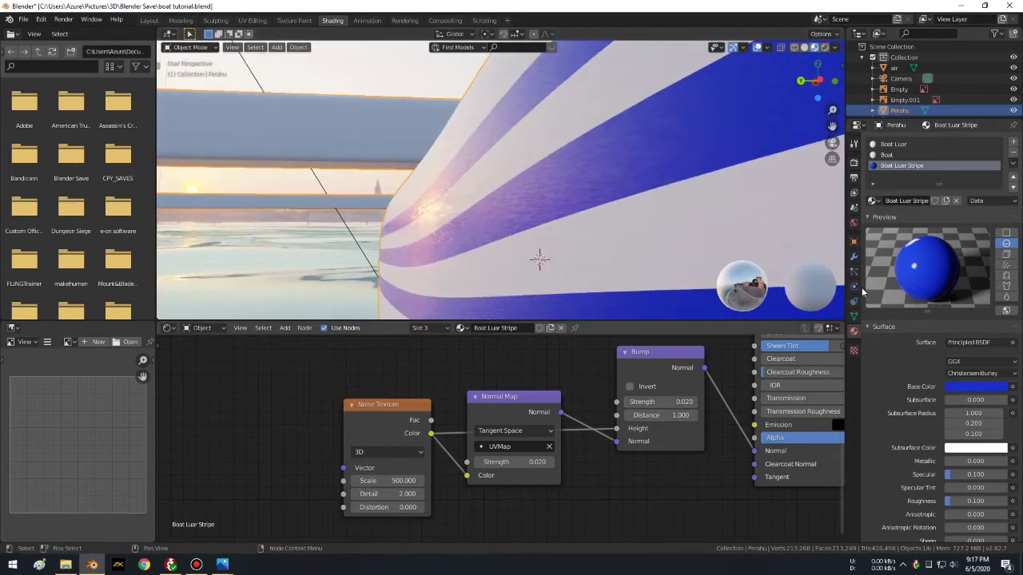
click(898, 144)
click(383, 481)
text(50)
key(Return)
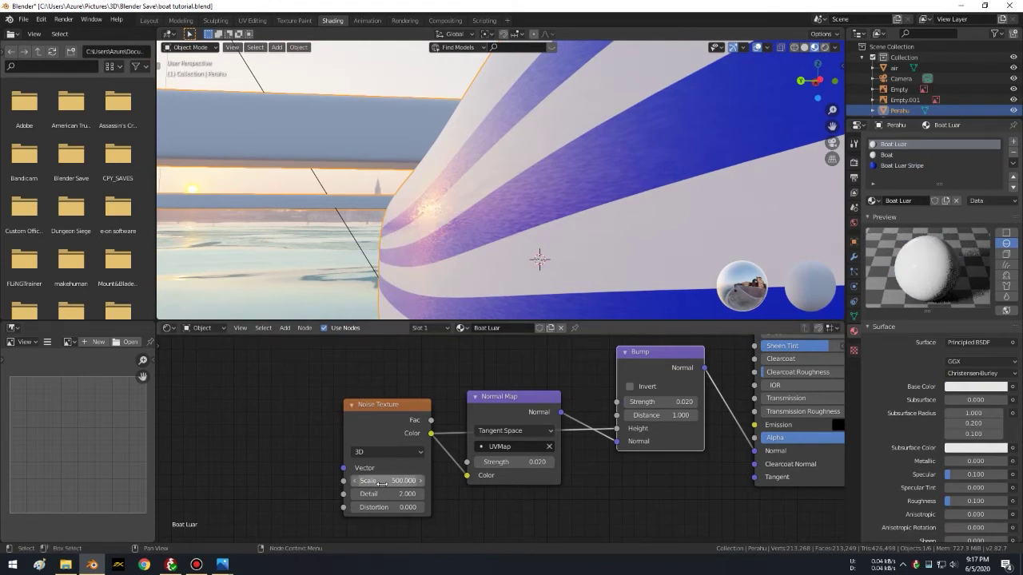
mouse_move(496, 258)
middle_down()
mouse_move(460, 249)
mouse_move(469, 243)
mouse_move(512, 271)
middle_up()
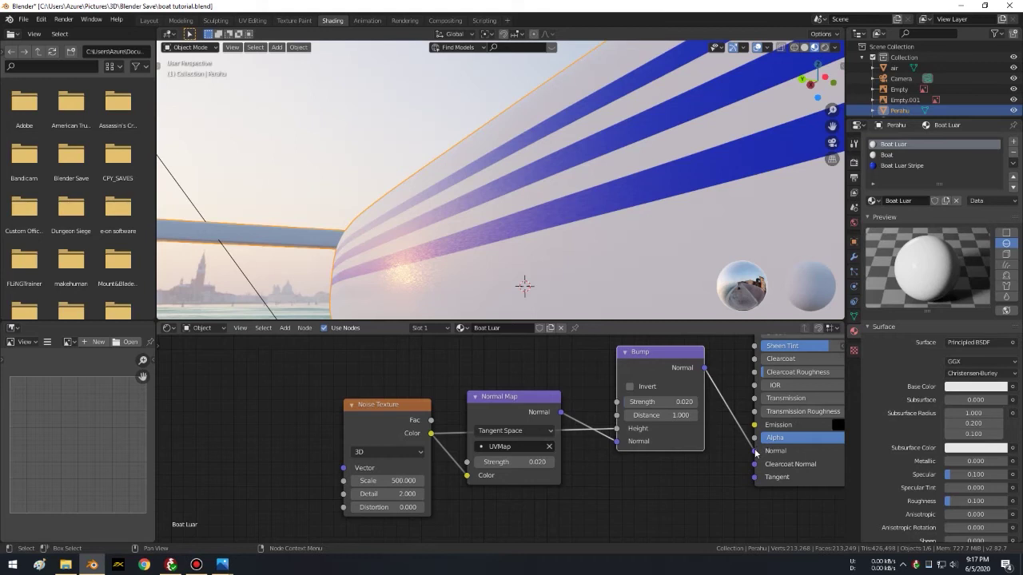
Step: Compare the hull without and with the Bump normal link, reconnect it, and save the file
drag(756, 453, 734, 415)
middle_drag(390, 251, 407, 255)
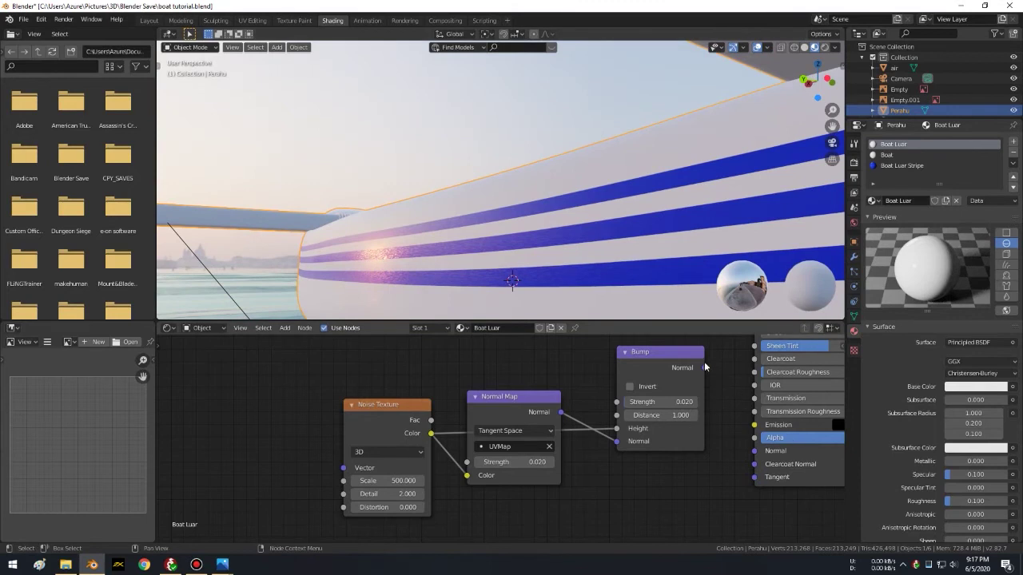
drag(704, 368, 755, 452)
middle_drag(415, 288, 417, 284)
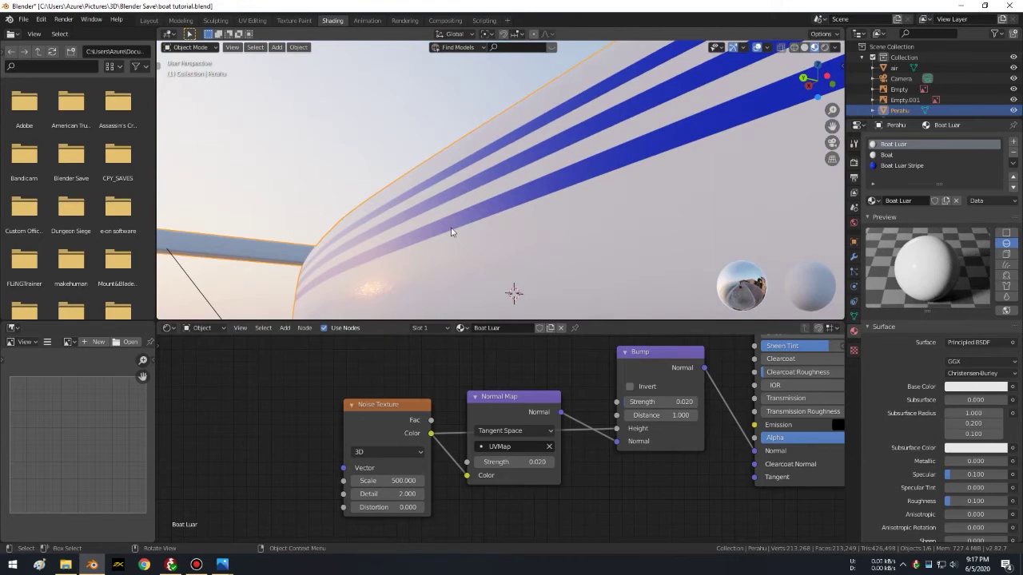
key(ctrl+s)
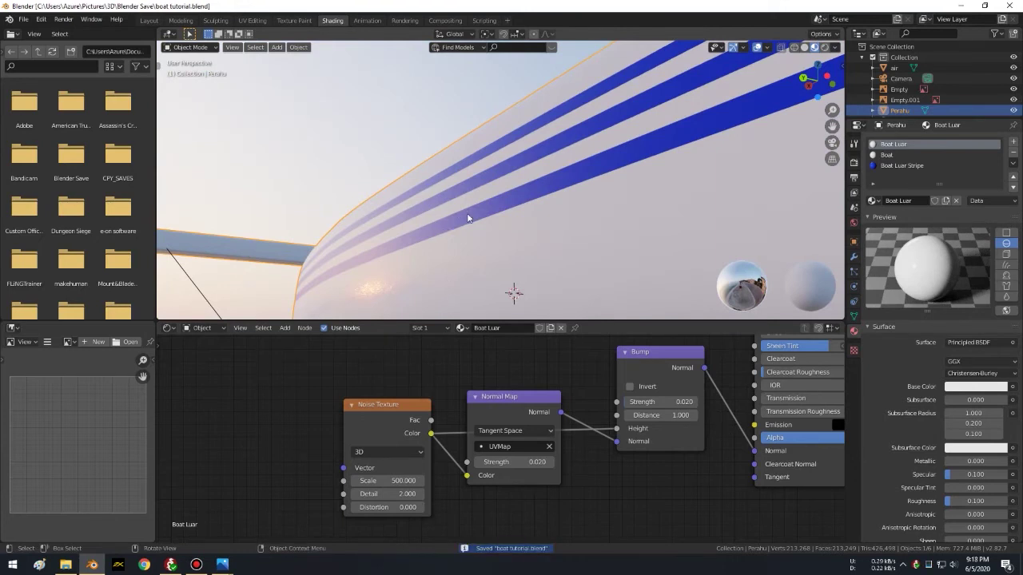
Step: Orbit around the bow and sea to inspect the outrigger boat, then select the 'air' water plane
middle_drag(434, 244, 424, 229)
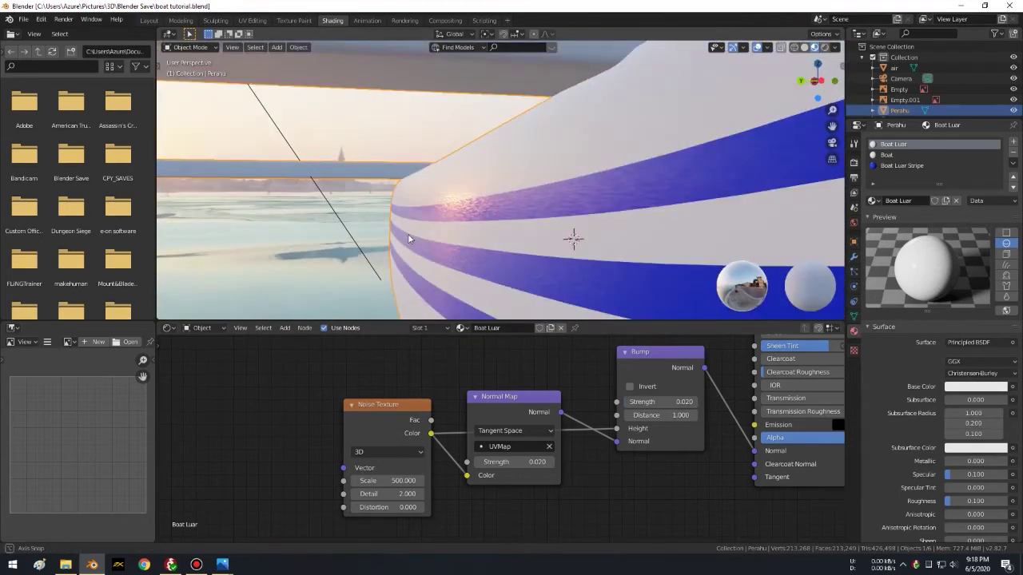
middle_drag(424, 229, 457, 232)
mouse_move(544, 211)
middle_down()
mouse_move(468, 229)
mouse_move(520, 226)
middle_up()
scroll(553, 225, down, 5)
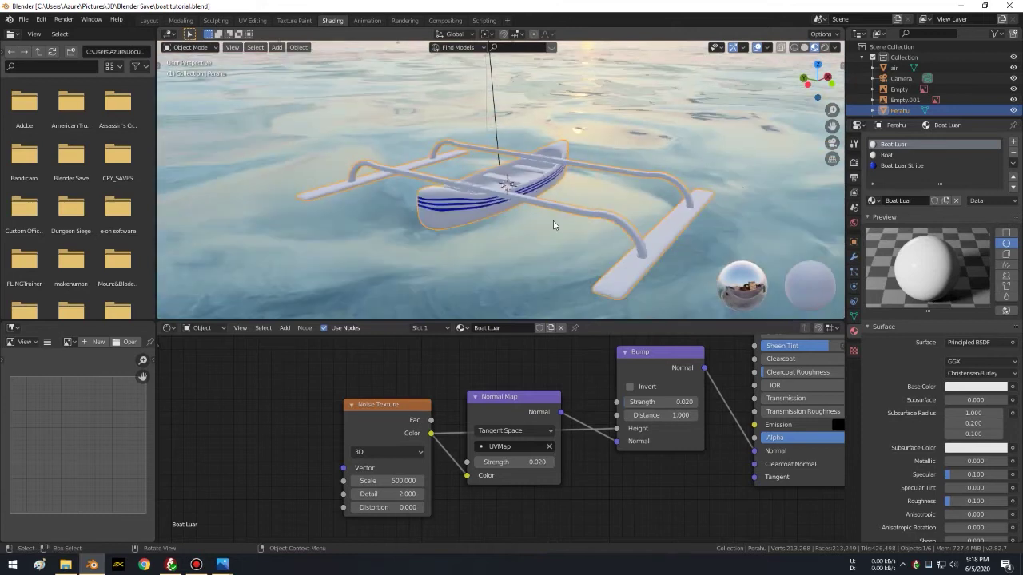
middle_drag(630, 219, 584, 194)
scroll(607, 176, up, 4)
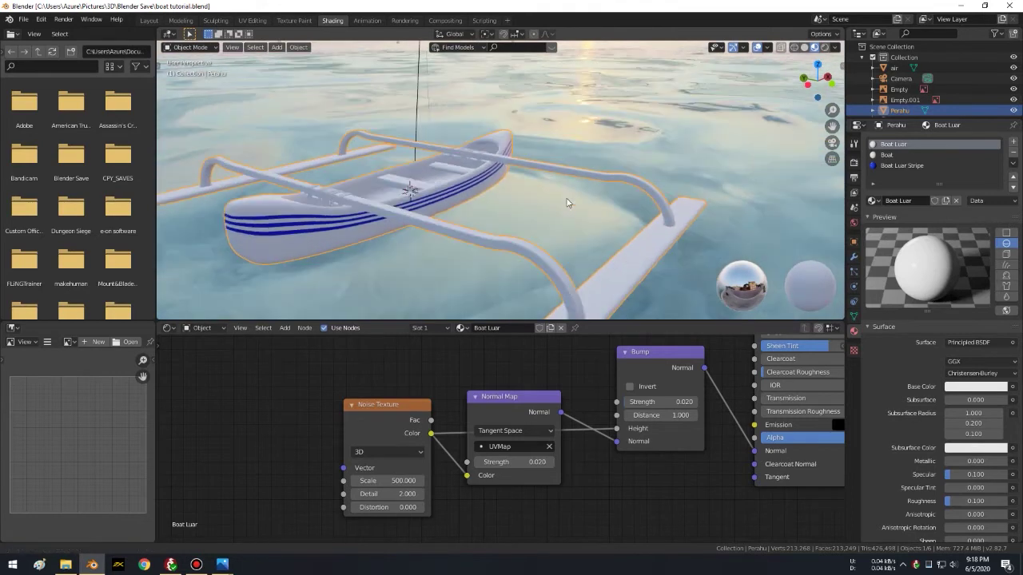
click(619, 127)
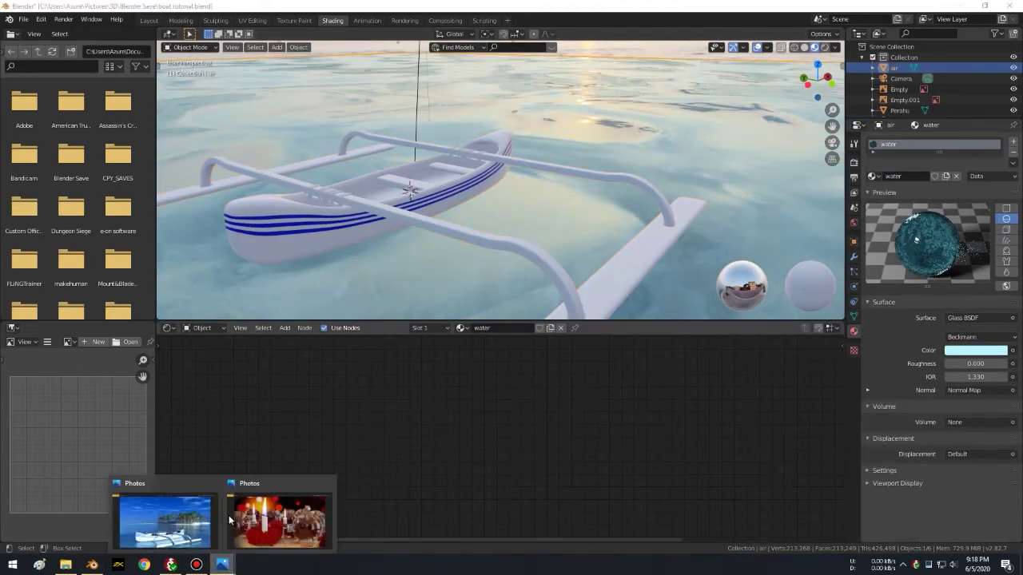
Step: Compare the scene with the finished boat render in Photos, then select the Perahu hull
mouse_move(222, 564)
click(182, 513)
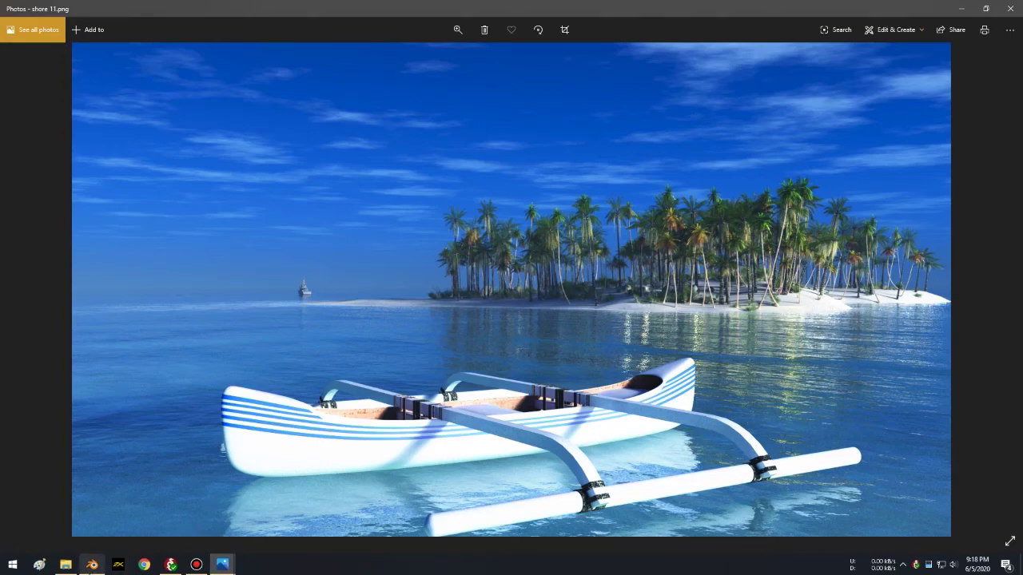
click(92, 564)
click(503, 253)
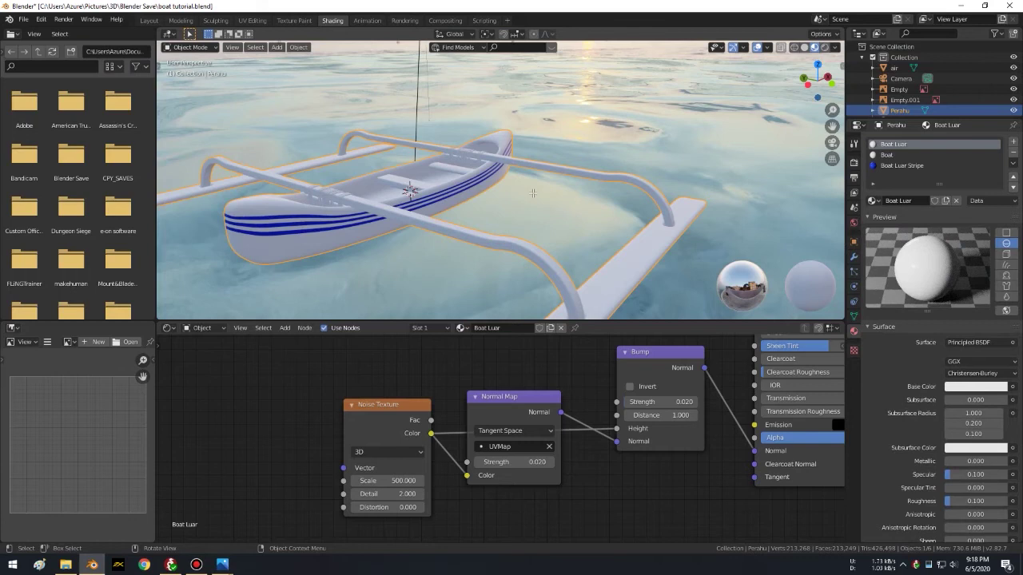
Step: Save, enter Edit Mode, and select the front and rear outrigger arms and the float
key(Tab)
key(ctrl+s)
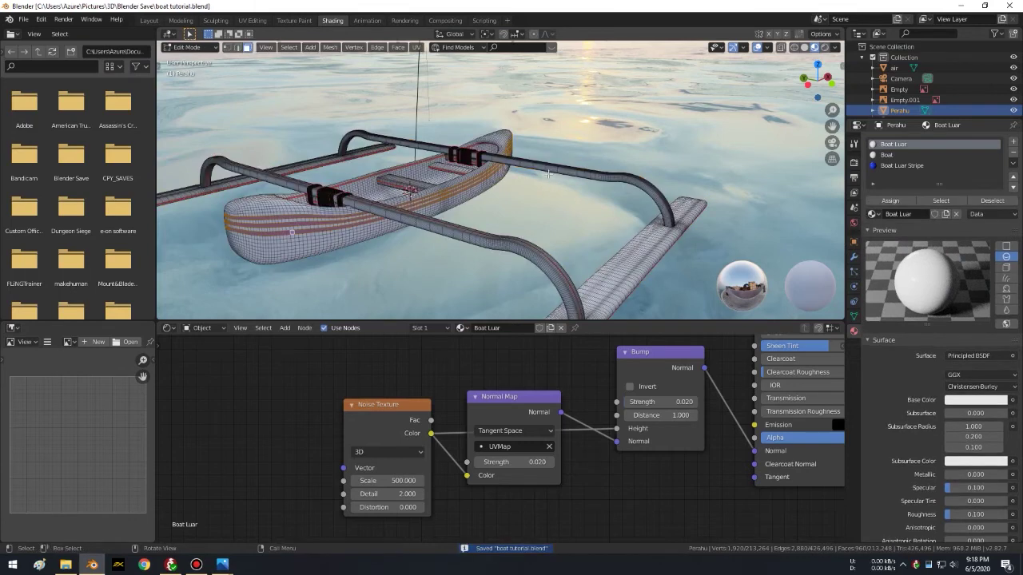
key(ctrl+l)
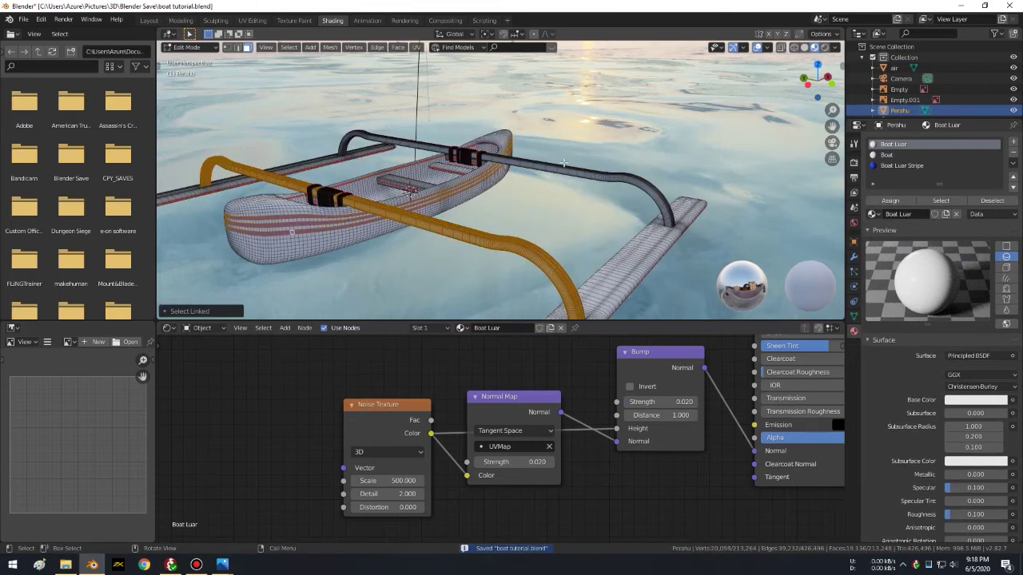
shift+click(563, 169)
key(ctrl+l)
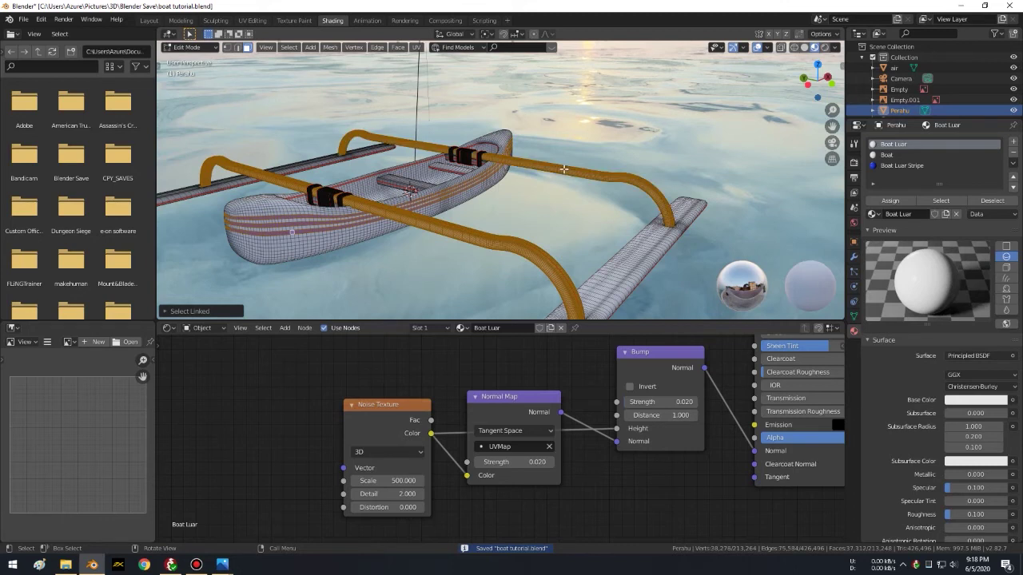
key(l)
key(l)
Step: Add the middle seat plank and another plank to the selection
middle_drag(355, 173, 405, 207)
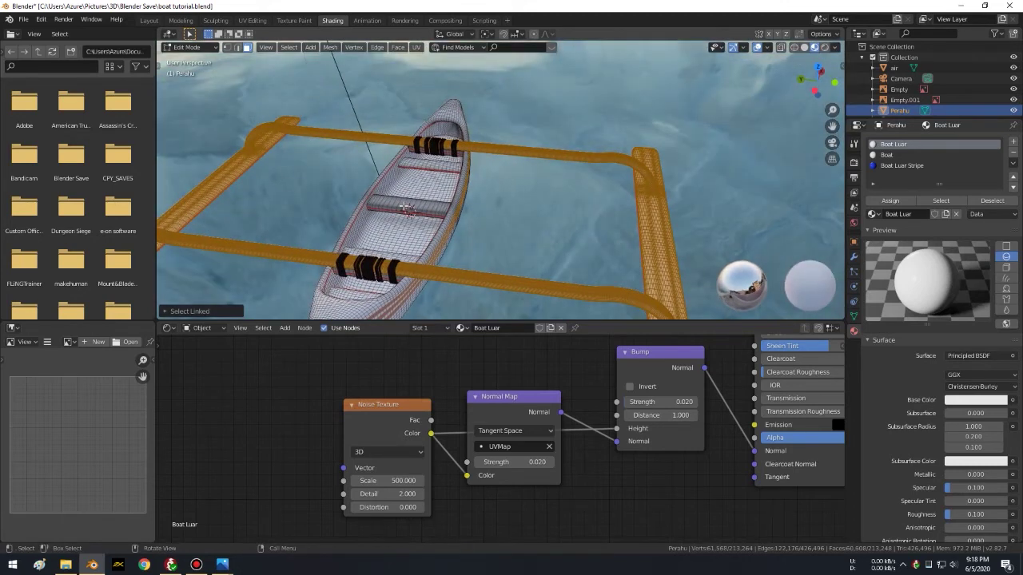
key(l)
scroll(404, 206, up, 2)
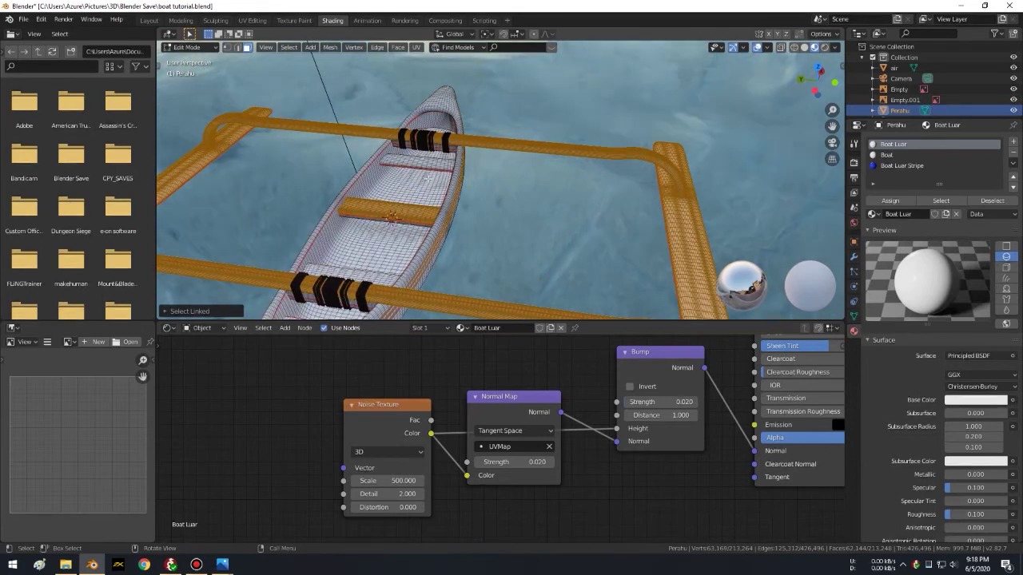
key(l)
Step: Hide the 'air' water plane and view the boat from under and inside the hull
middle_drag(430, 164, 359, 194)
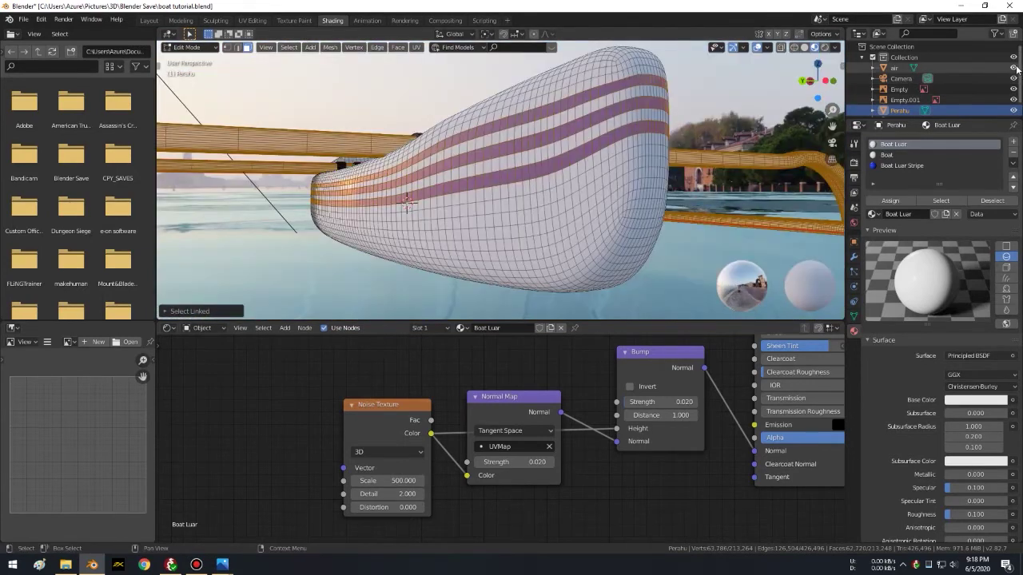
click(1013, 68)
middle_drag(719, 112, 386, 157)
scroll(387, 157, up, 3)
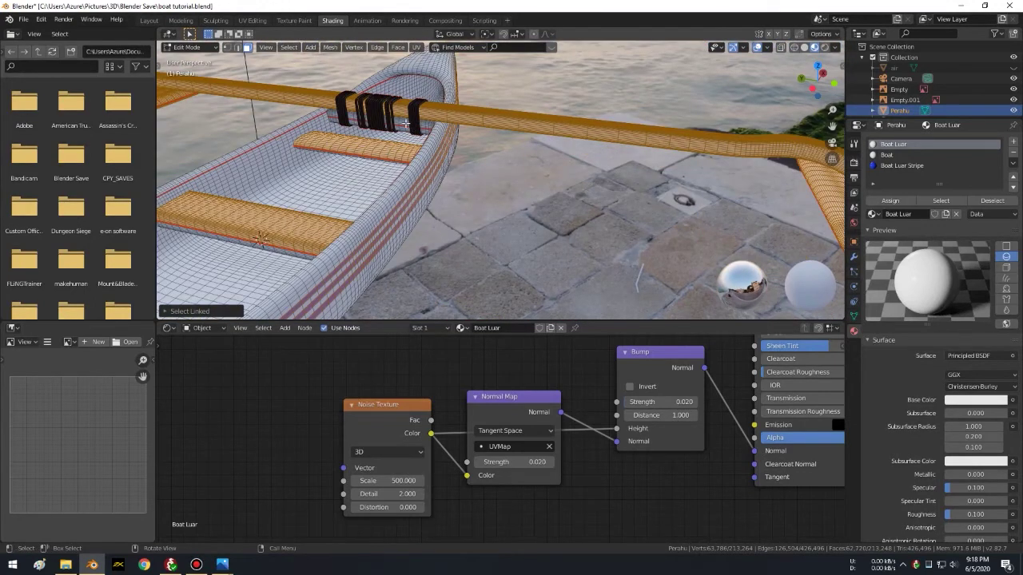
middle_drag(257, 256, 519, 228)
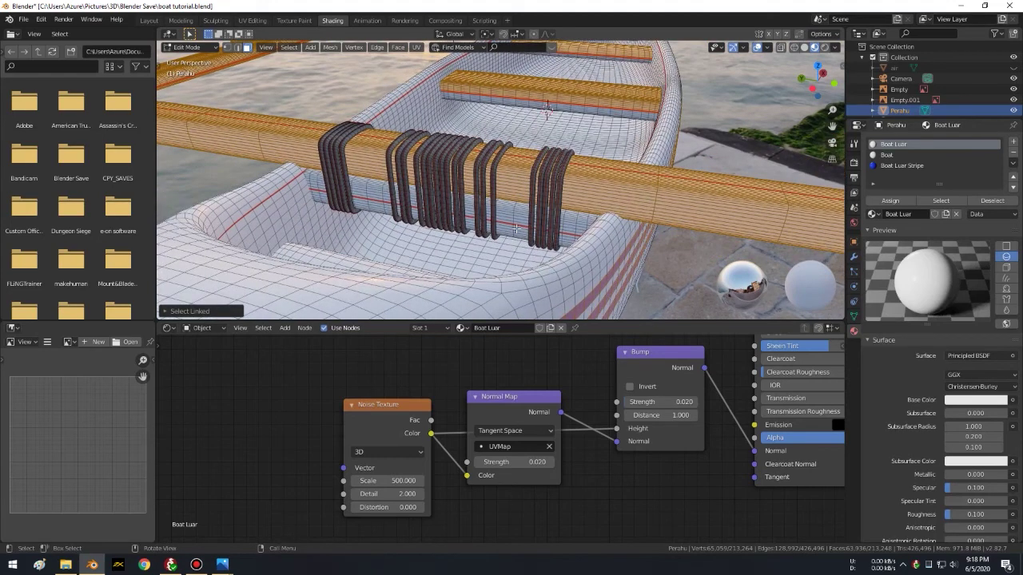
middle_drag(516, 228, 522, 190)
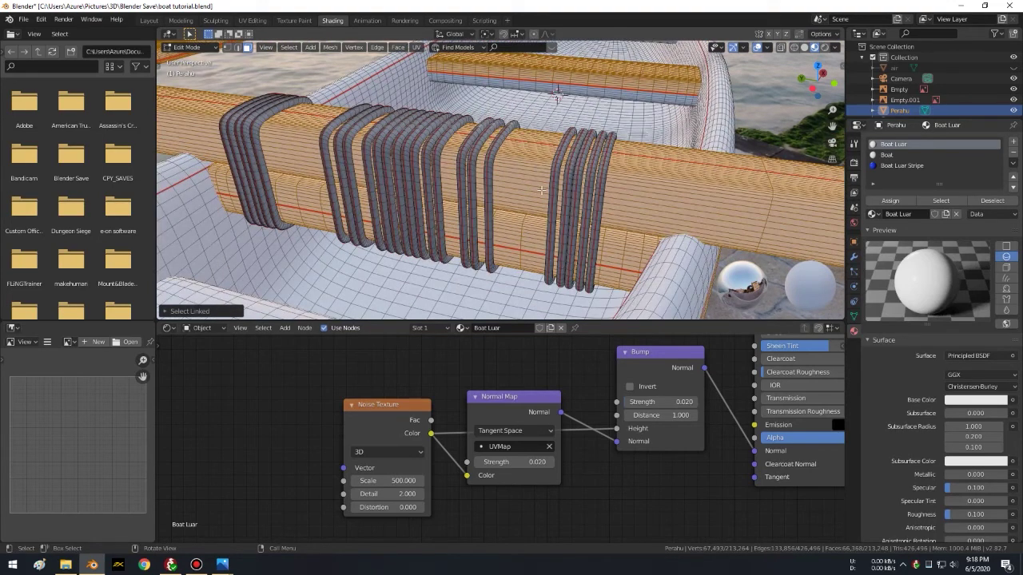
scroll(542, 190, down, 10)
Step: From a top-down view centred on the seat, add the two bench parts to the selection
key(KP_7)
key(KP_Decimal)
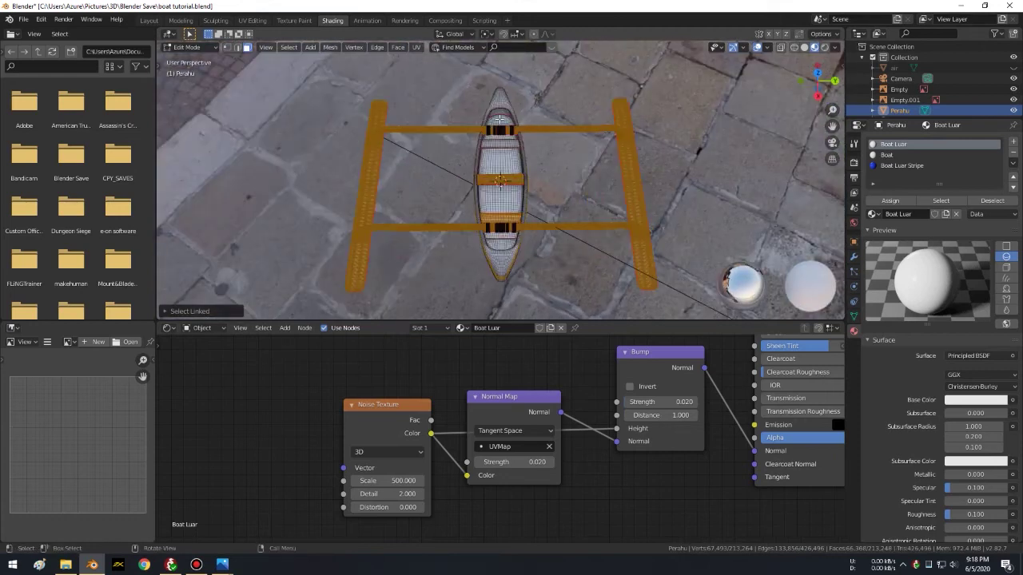
middle_drag(525, 115, 526, 170)
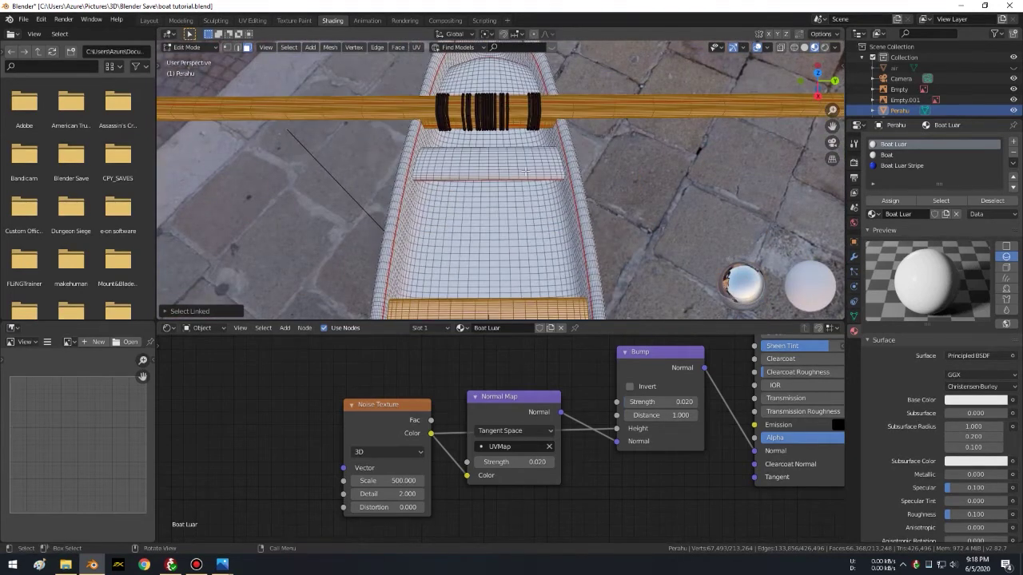
mouse_move(524, 170)
middle_down()
mouse_move(508, 162)
mouse_move(517, 210)
middle_up()
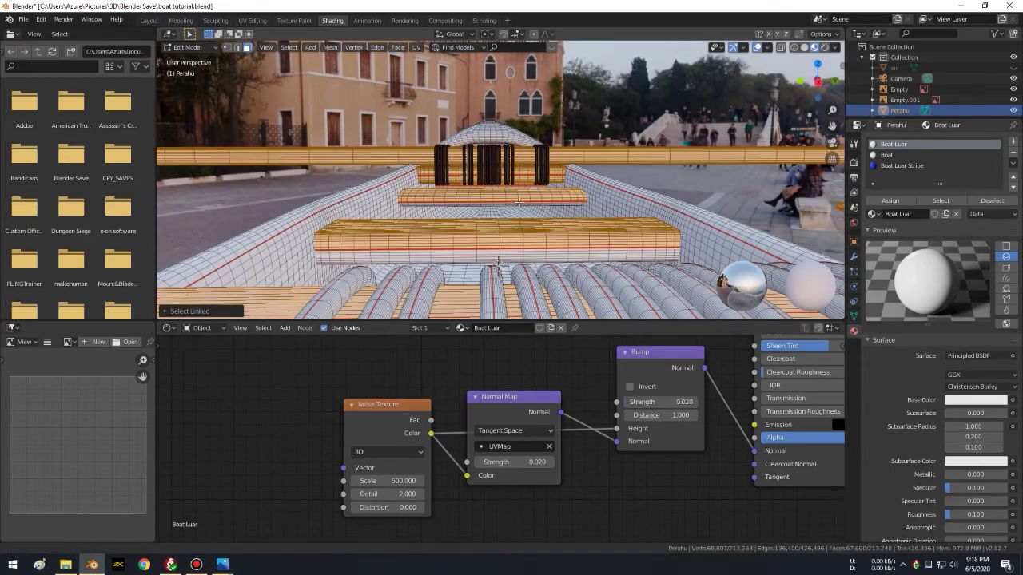
scroll(518, 210, up, 1)
scroll(517, 206, up, 2)
scroll(515, 202, up, 1)
key(l)
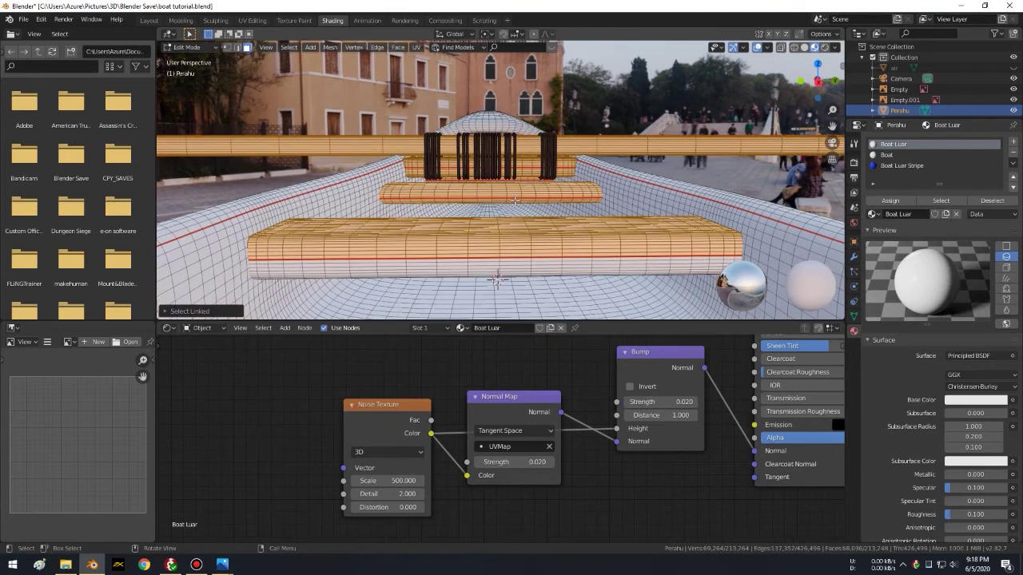
key(l)
Step: Add the rear roller to the selection and assign the Boat Luar material
mouse_move(497, 277)
middle_down()
mouse_move(355, 117)
mouse_move(522, 174)
mouse_move(388, 214)
mouse_move(404, 218)
middle_up()
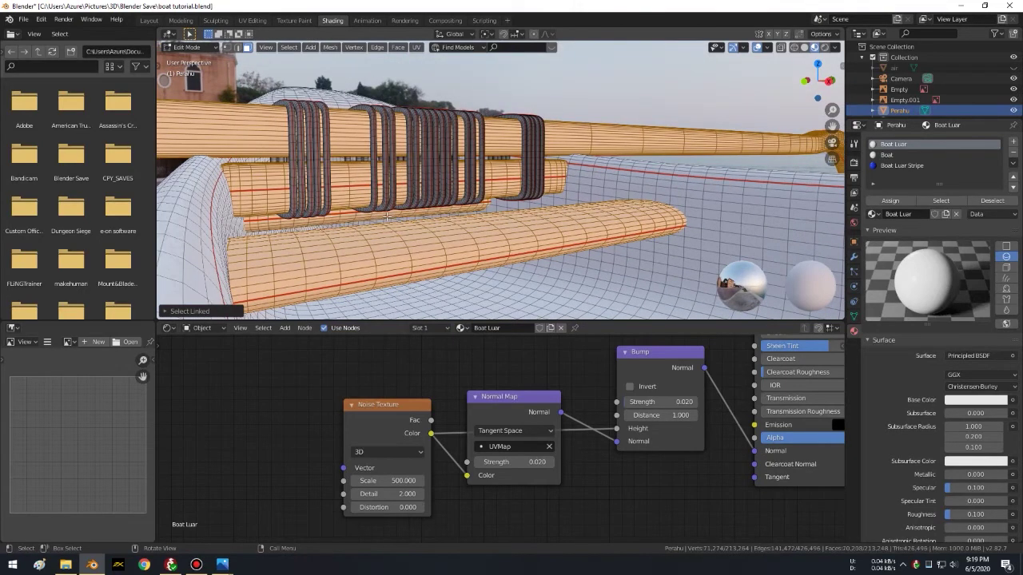
mouse_move(387, 216)
middle_down()
mouse_move(632, 199)
mouse_move(598, 225)
middle_up()
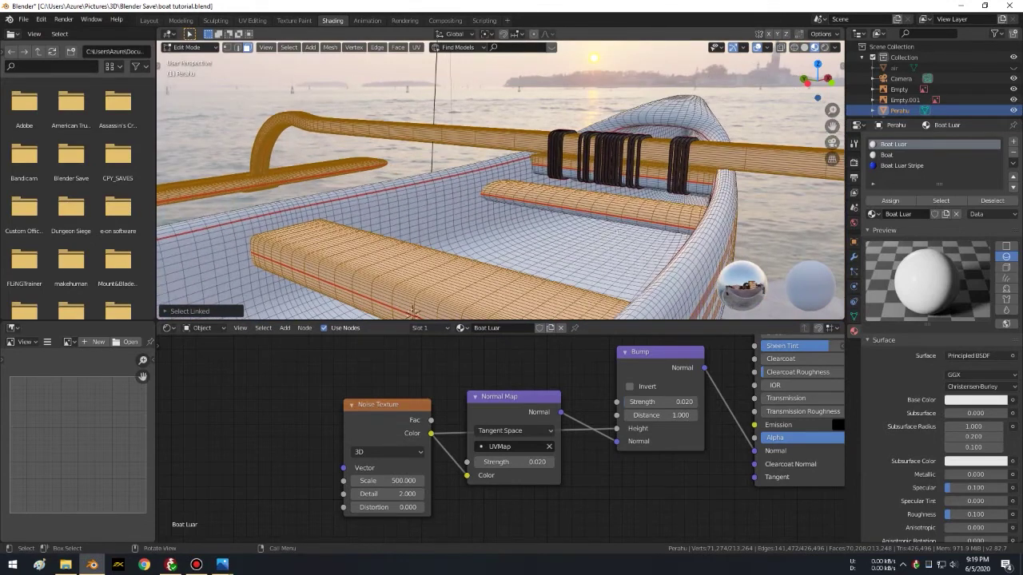
key(l)
middle_drag(649, 185, 623, 189)
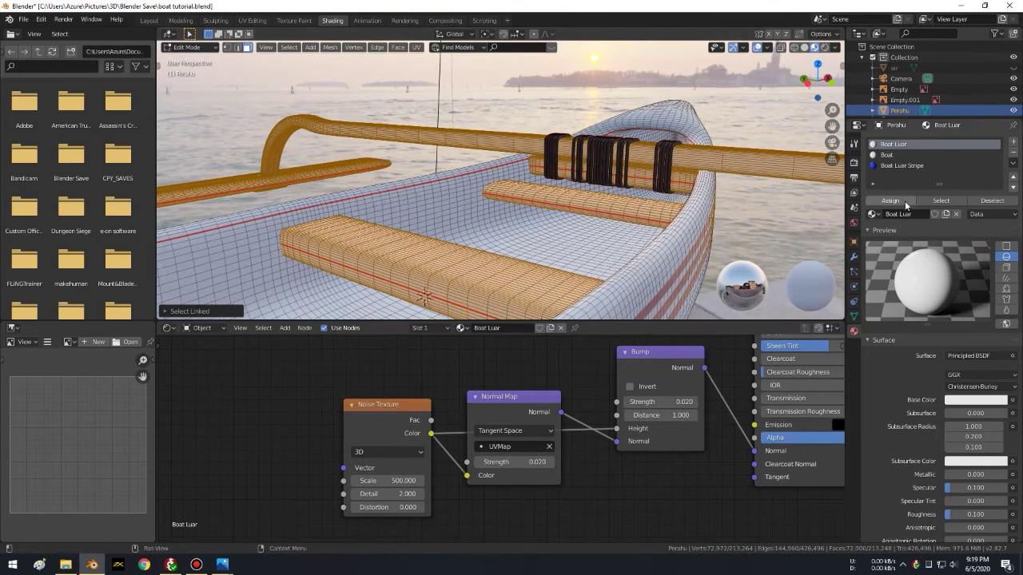
click(898, 204)
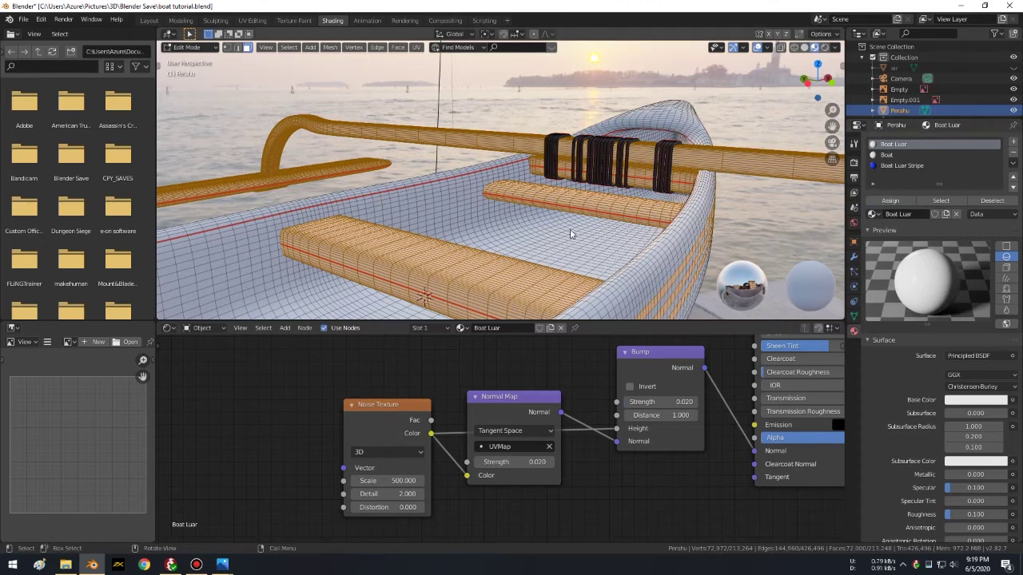
Step: Check the white Boat Luar parts in Object Mode, then return to Edit Mode with nothing selected
key(Tab)
mouse_move(575, 233)
middle_down()
mouse_move(589, 229)
mouse_move(497, 231)
mouse_move(539, 267)
middle_up()
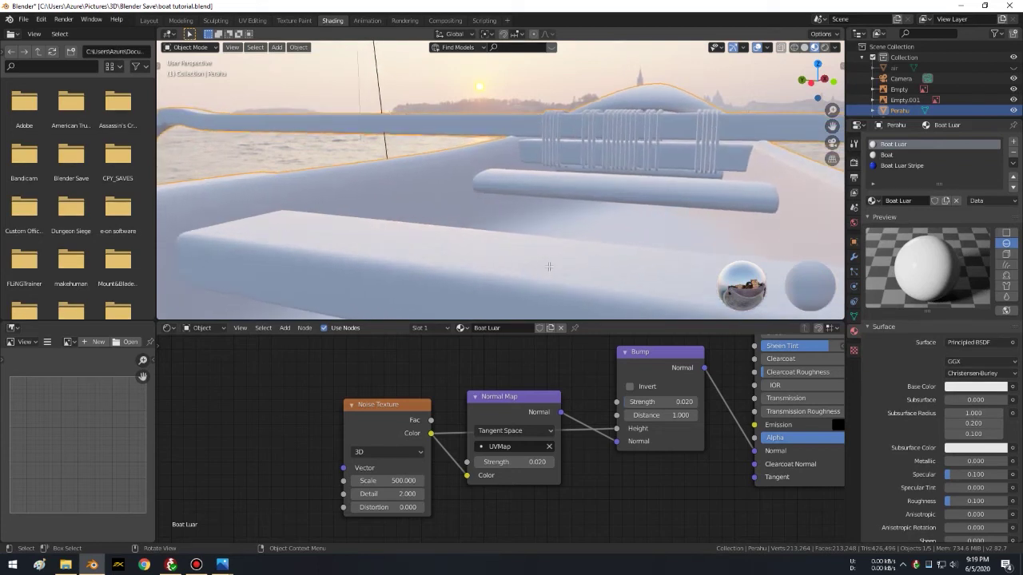
key(Tab)
key(alt+a)
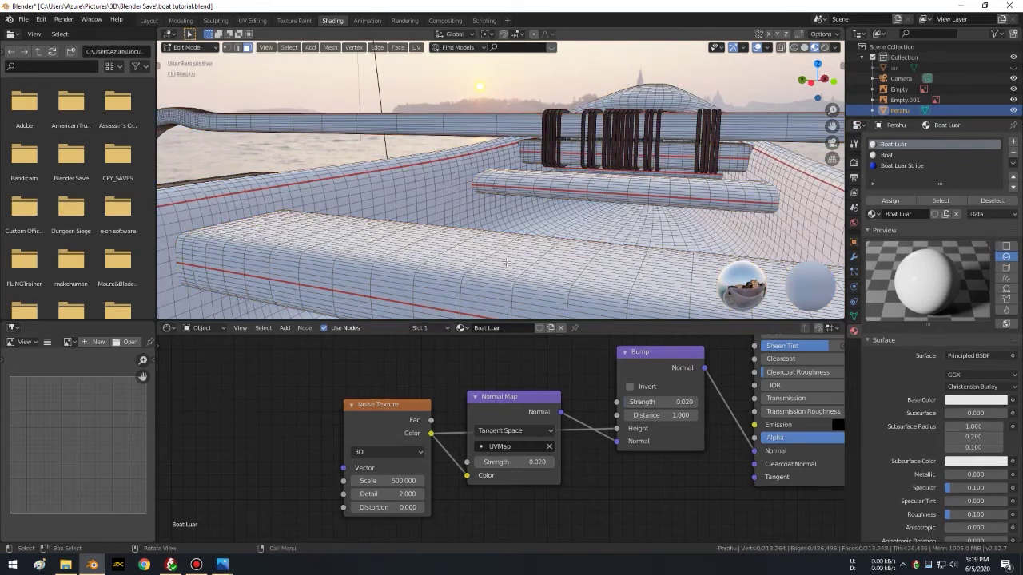
scroll(506, 261, up, 4)
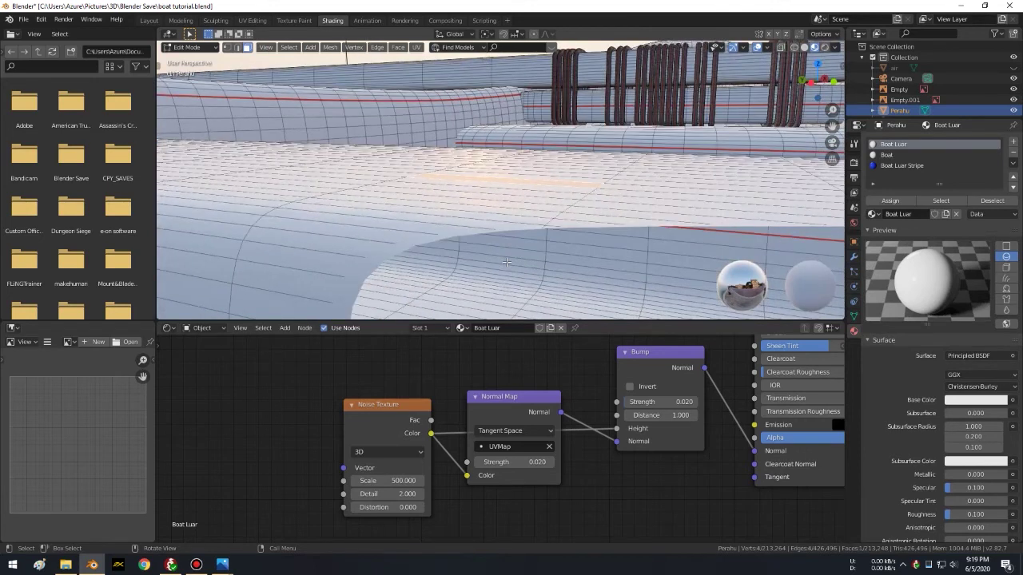
middle_drag(506, 261, 527, 228)
scroll(546, 206, up, 2)
scroll(546, 206, up, 1)
scroll(547, 206, up, 1)
Step: Set the viewport's Clip Start to 0.01 m in the sidebar's View tab
key(n)
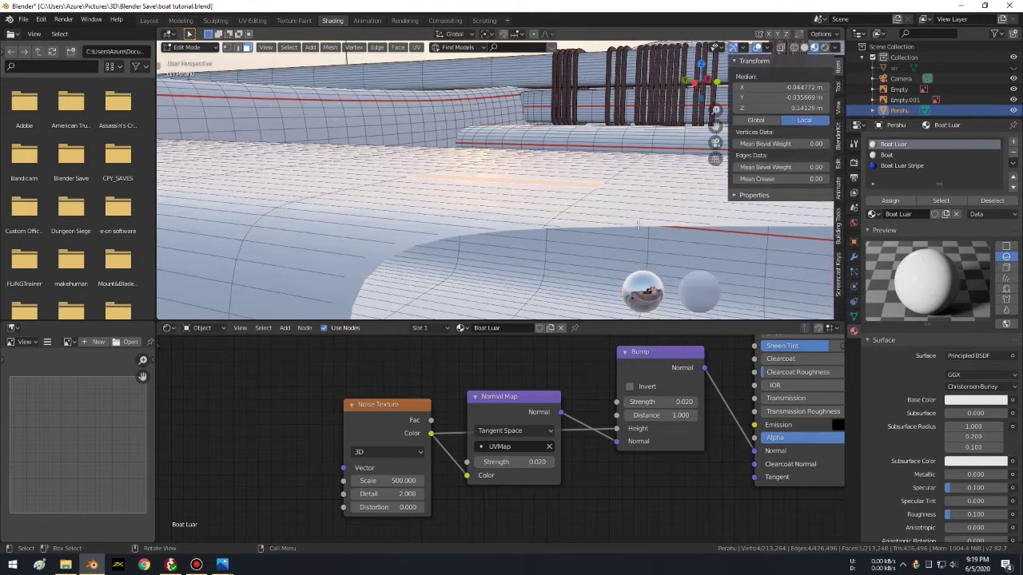
click(839, 111)
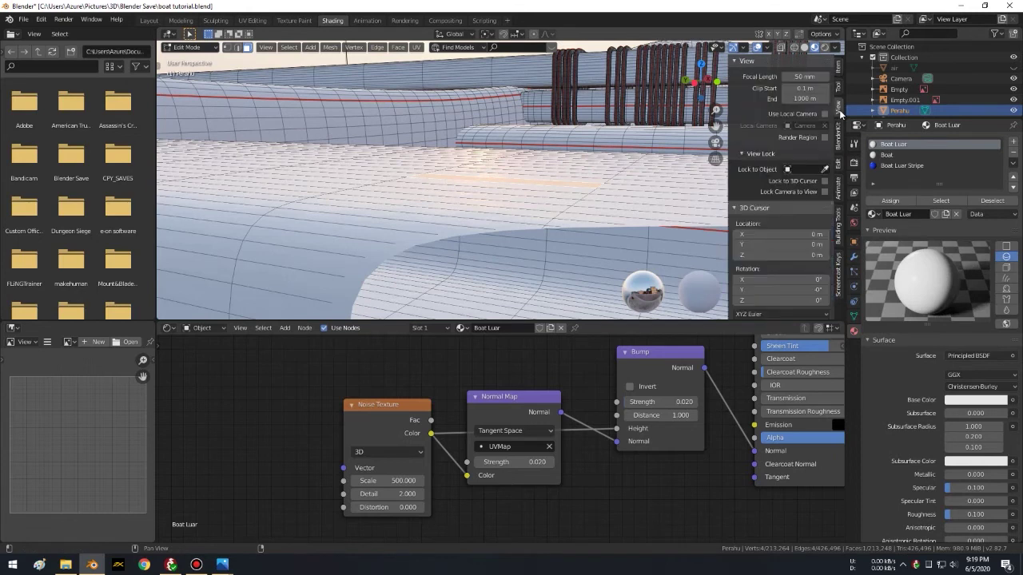
click(799, 87)
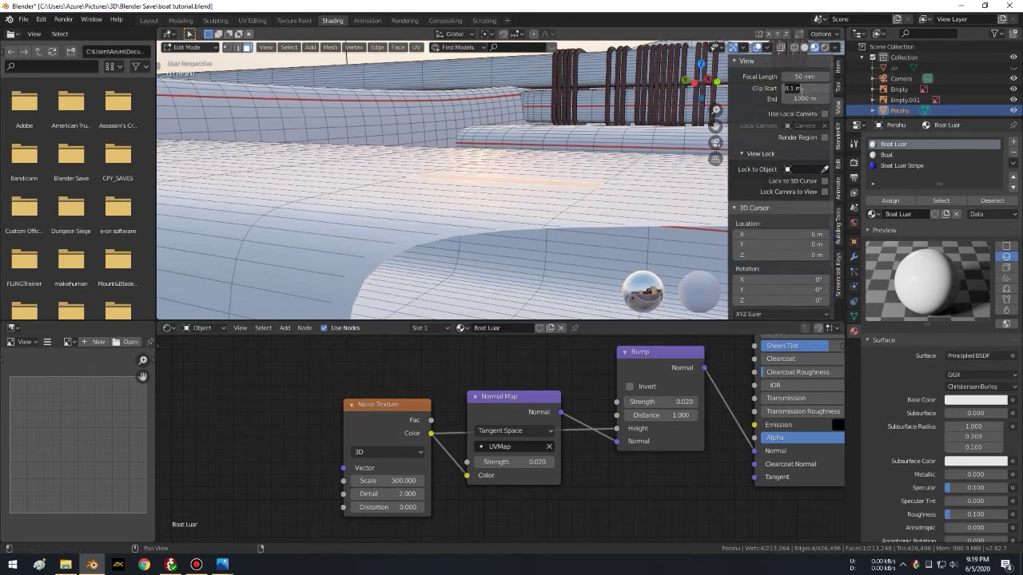
text(0.01)
key(Return)
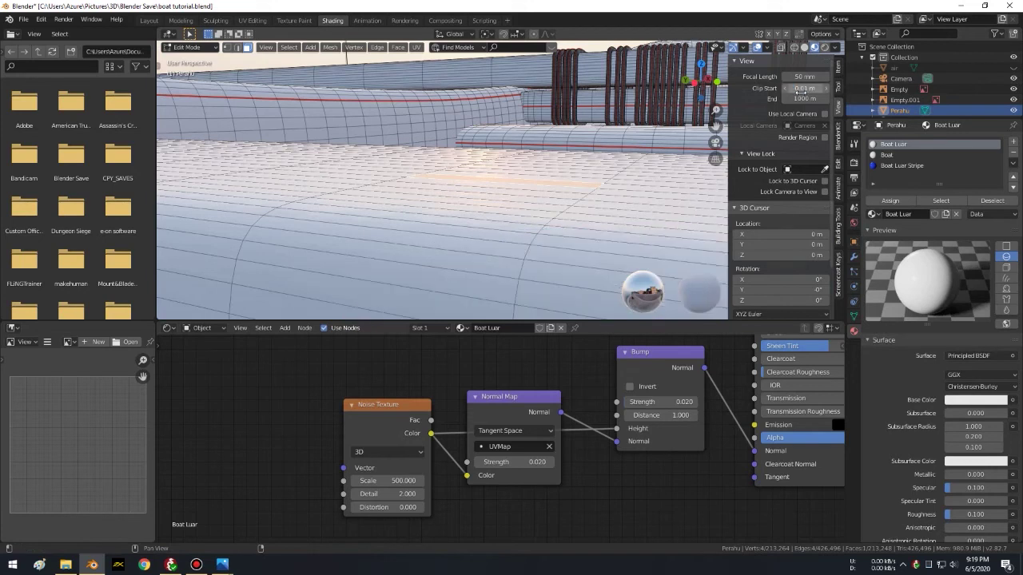
Step: Inspect the deck close-up without clipping, then leave Edit Mode and save the file
scroll(500, 189, up, 2)
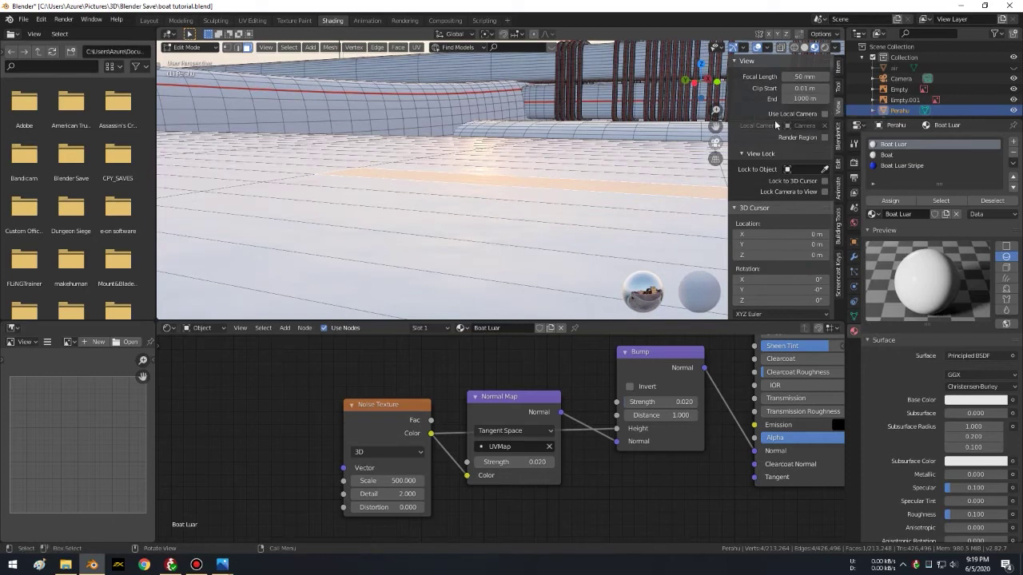
drag(715, 125, 545, 178)
scroll(545, 177, down, 3)
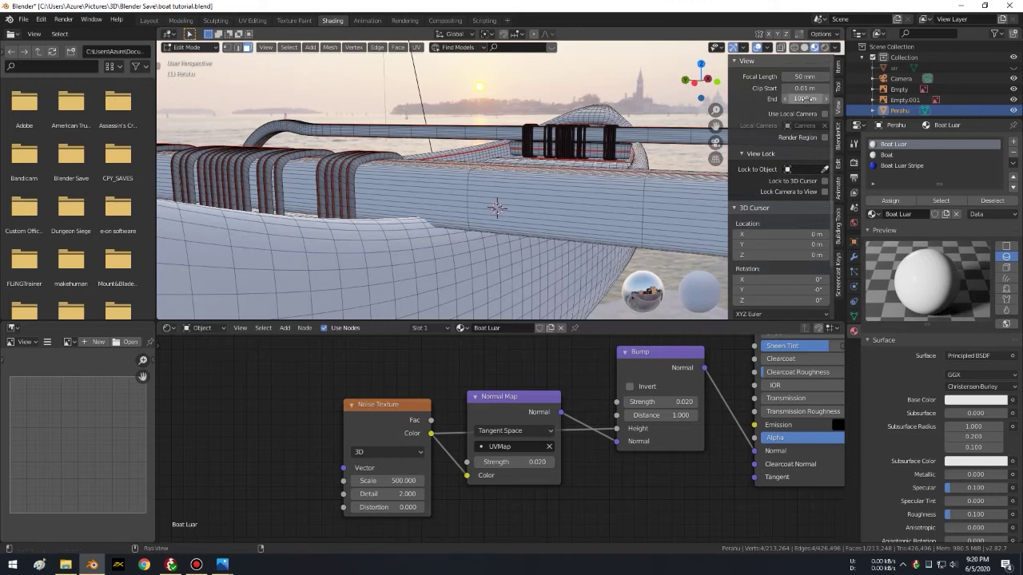
middle_drag(544, 160, 511, 208)
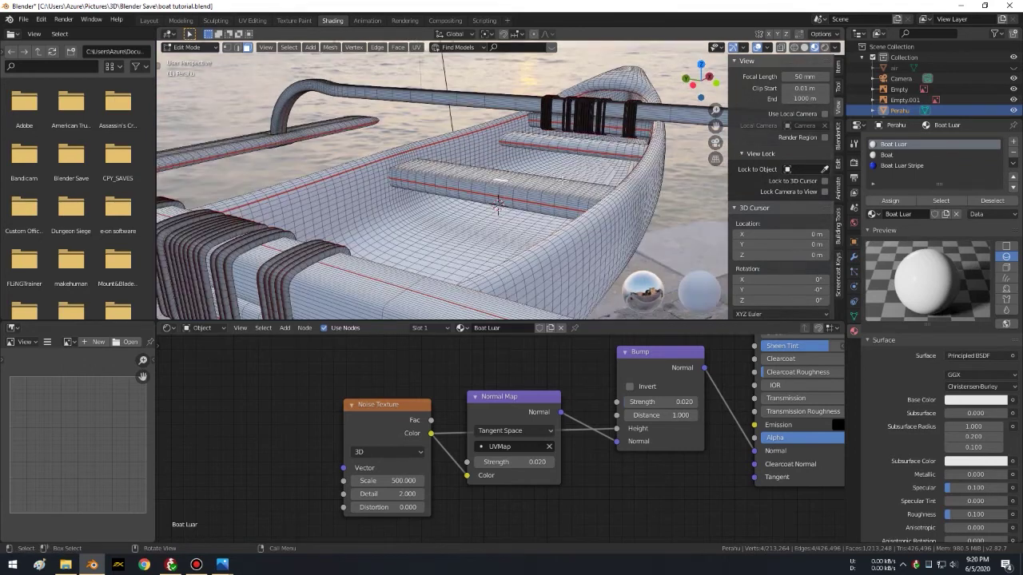
key(KP_Decimal)
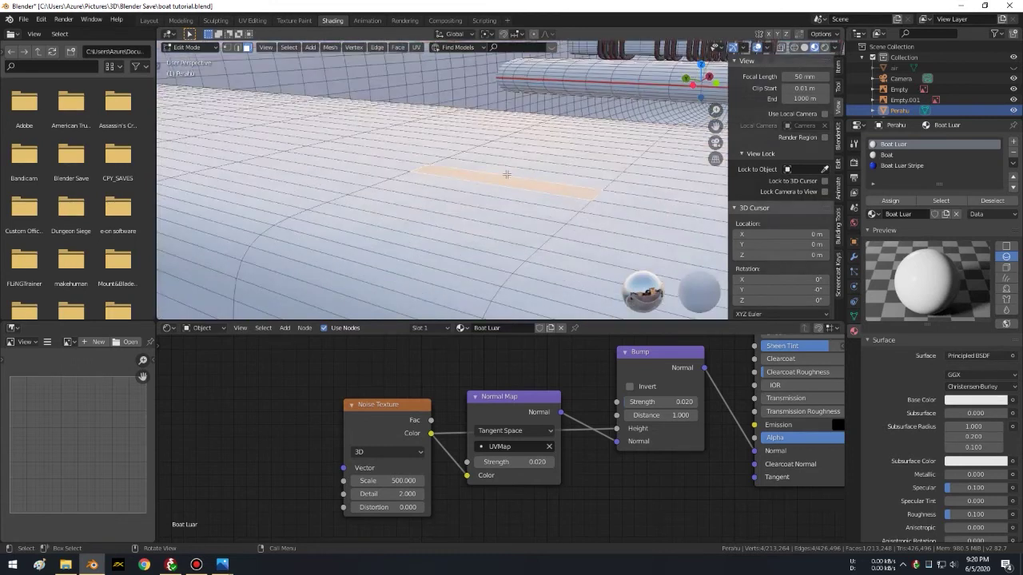
middle_drag(507, 174, 500, 169)
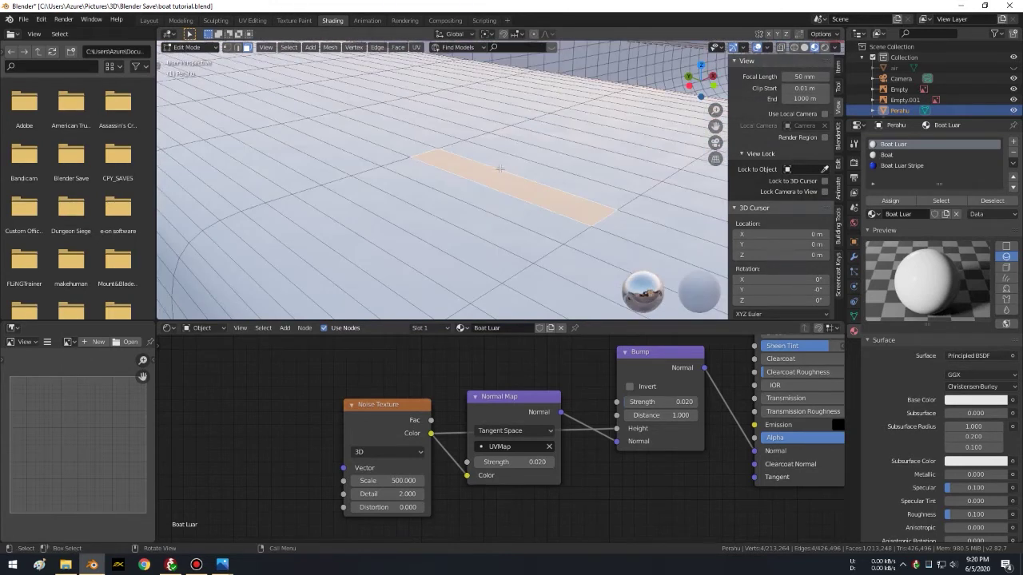
key(Tab)
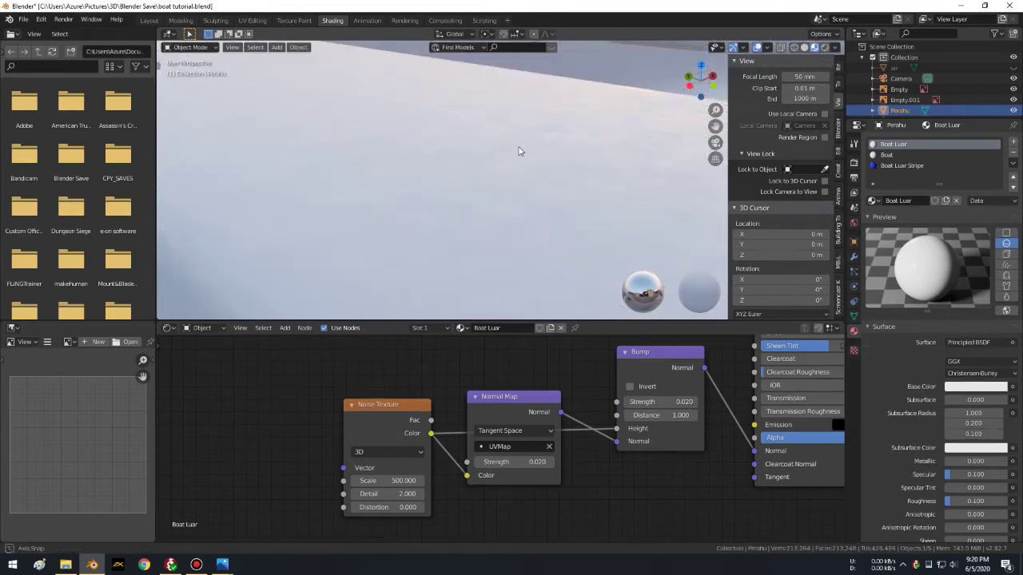
scroll(520, 151, down, 3)
key(ctrl+s)
Step: View the boat along its rail, then re-enter Edit Mode with everything deselected
middle_drag(530, 153, 535, 143)
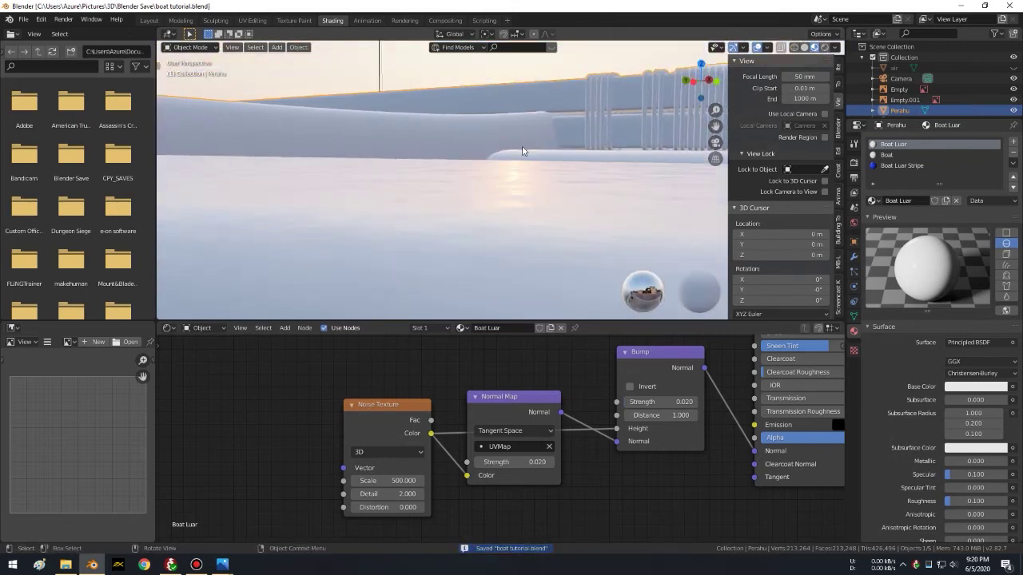
mouse_move(535, 142)
middle_down()
mouse_move(527, 149)
mouse_move(587, 137)
middle_up()
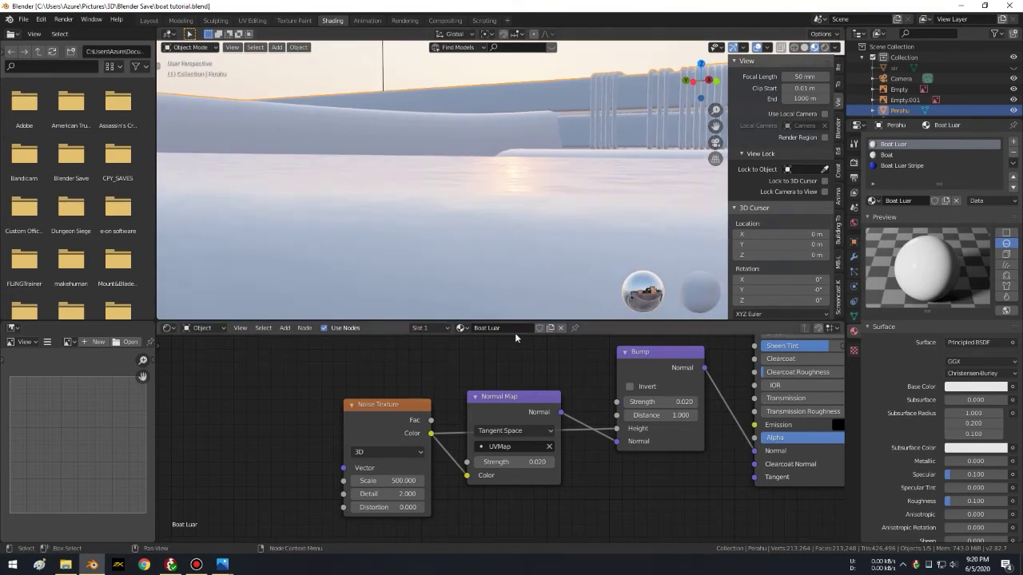
mouse_move(545, 226)
middle_down()
mouse_move(585, 218)
mouse_move(388, 125)
mouse_move(599, 240)
mouse_move(605, 219)
mouse_move(669, 212)
mouse_move(621, 141)
mouse_move(557, 152)
mouse_move(600, 159)
mouse_move(509, 161)
mouse_move(561, 191)
mouse_move(607, 157)
mouse_move(496, 219)
mouse_move(541, 196)
mouse_move(569, 132)
mouse_move(565, 165)
middle_up()
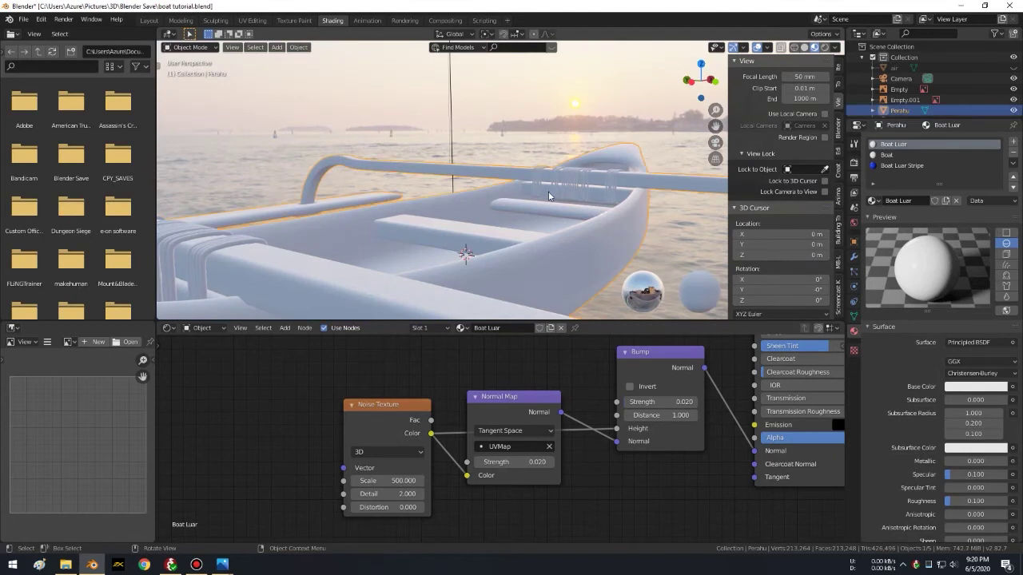
key(Tab)
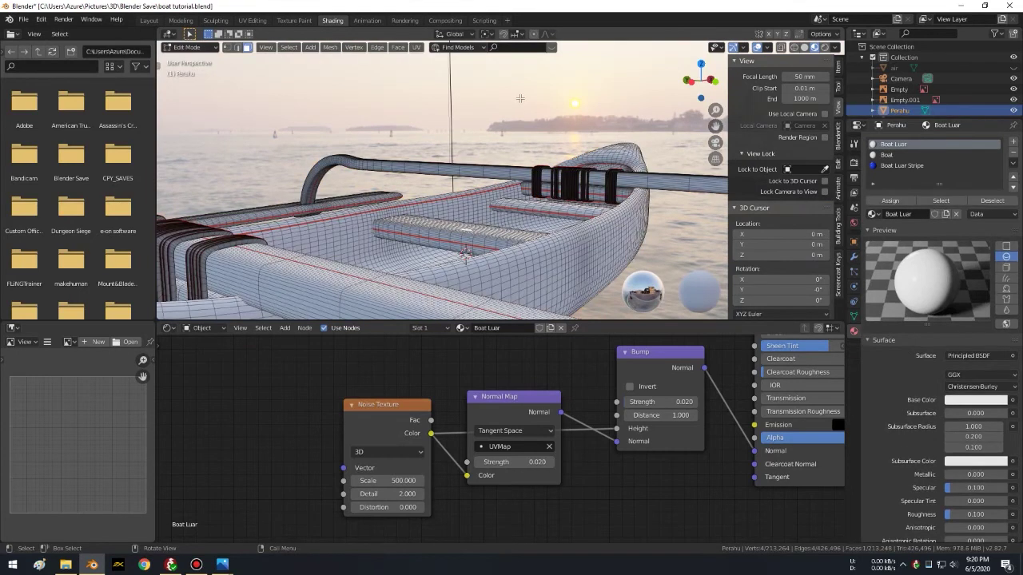
key(alt+a)
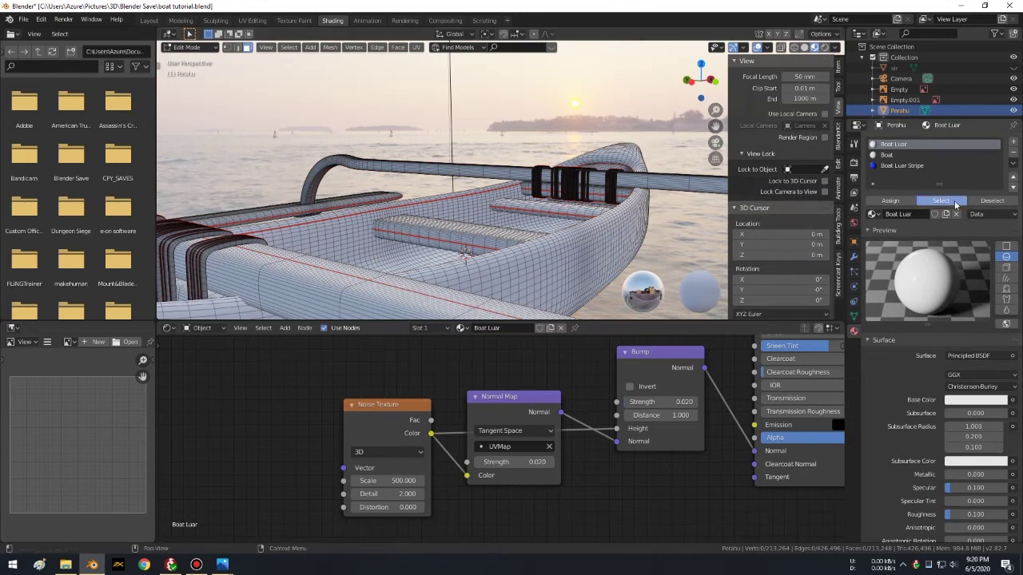
Step: Clear the Boat Luar selection and select the connected inner hull faces
click(940, 201)
click(908, 165)
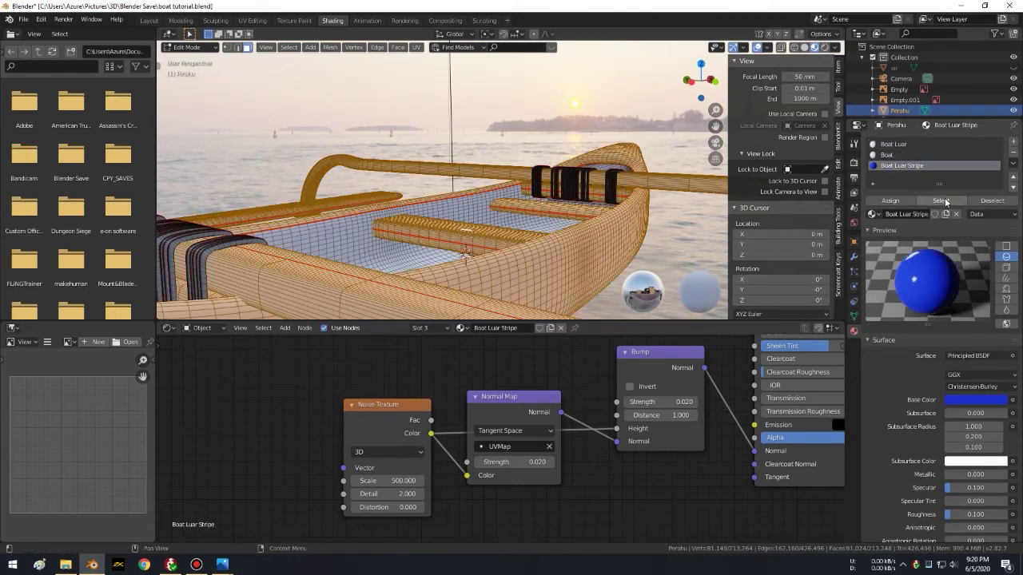
mouse_move(512, 199)
middle_down()
mouse_move(558, 221)
mouse_move(561, 132)
middle_up()
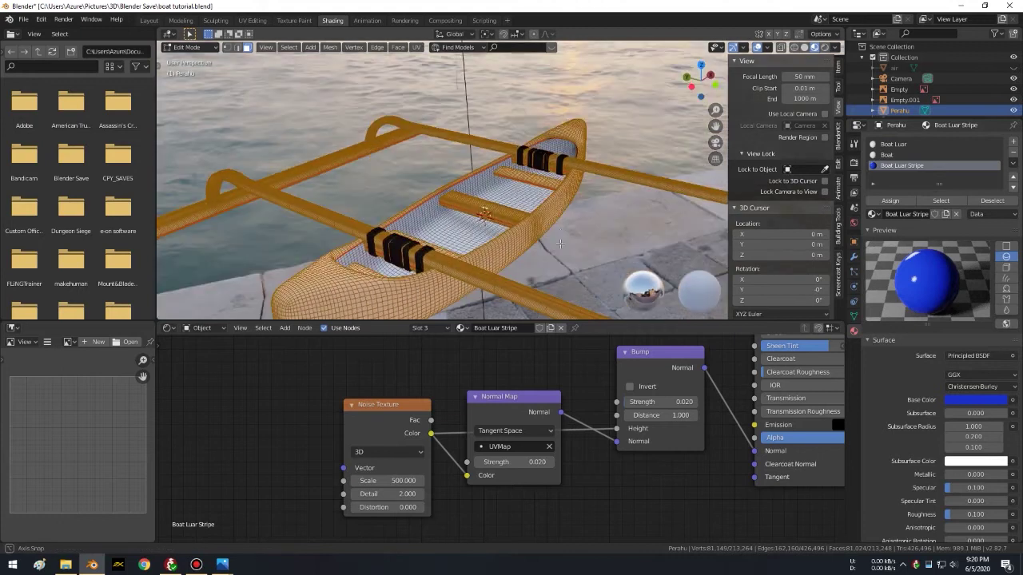
key(alt+a)
scroll(606, 144, up, 3)
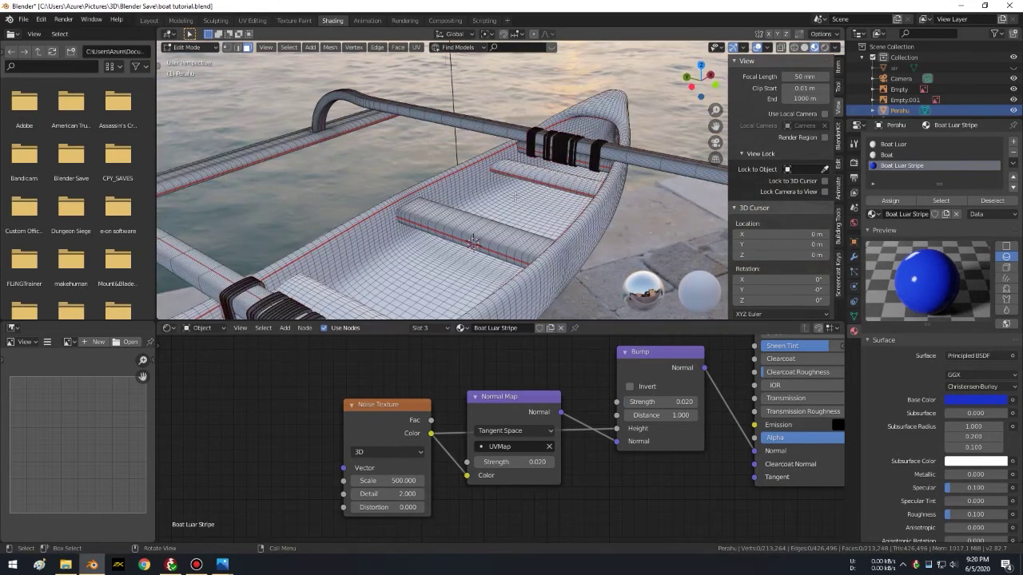
key(l)
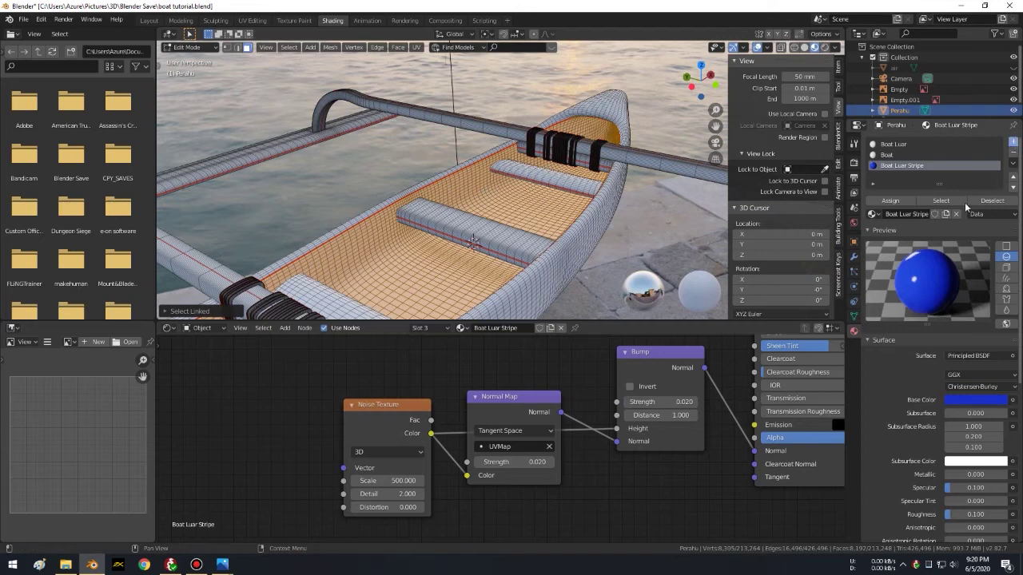
Step: Add a material slot with a new material named 'Boat dalam' and assign it to those faces
click(1013, 141)
click(923, 214)
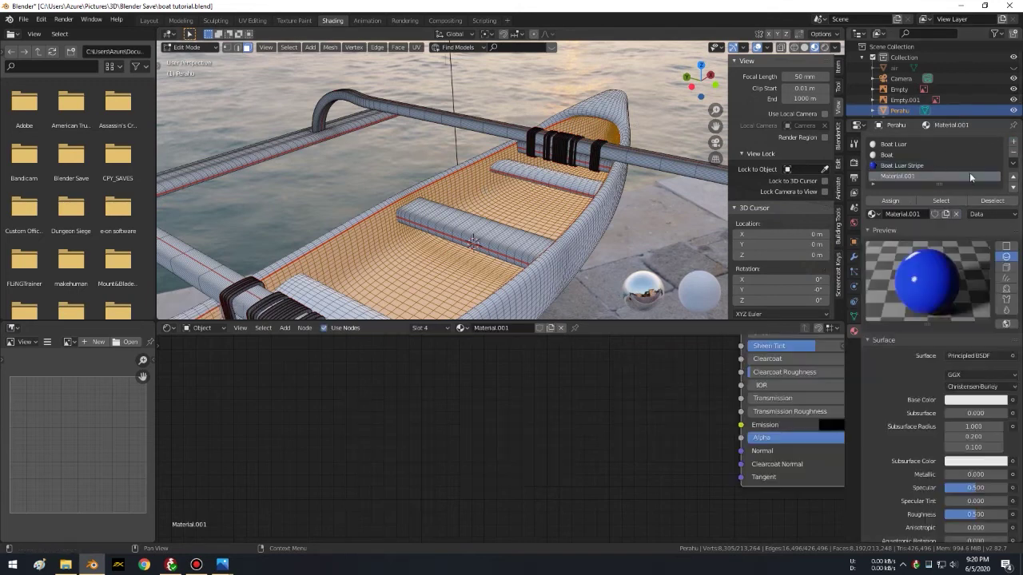
text(Boat dalam)
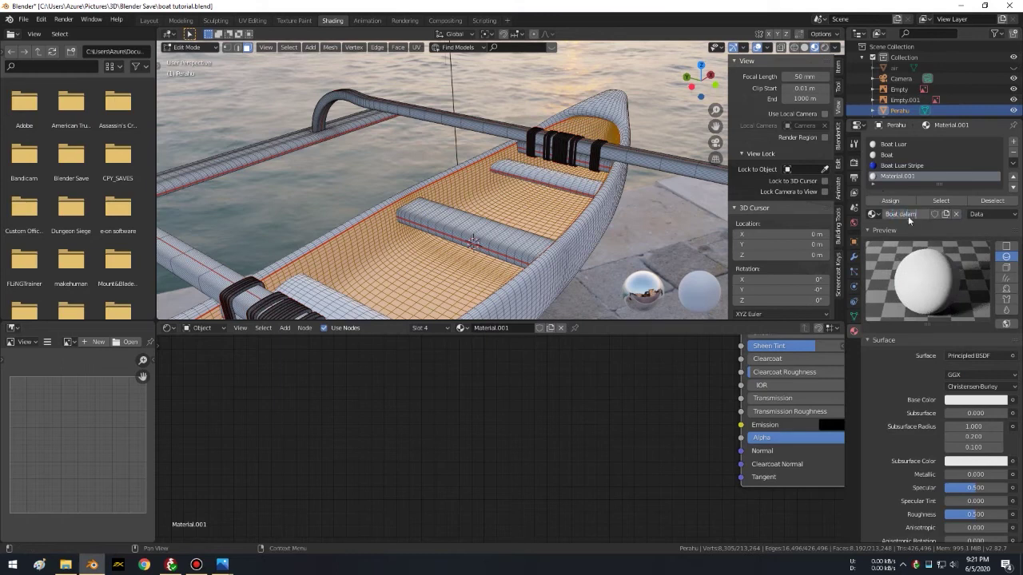
key(Return)
click(899, 202)
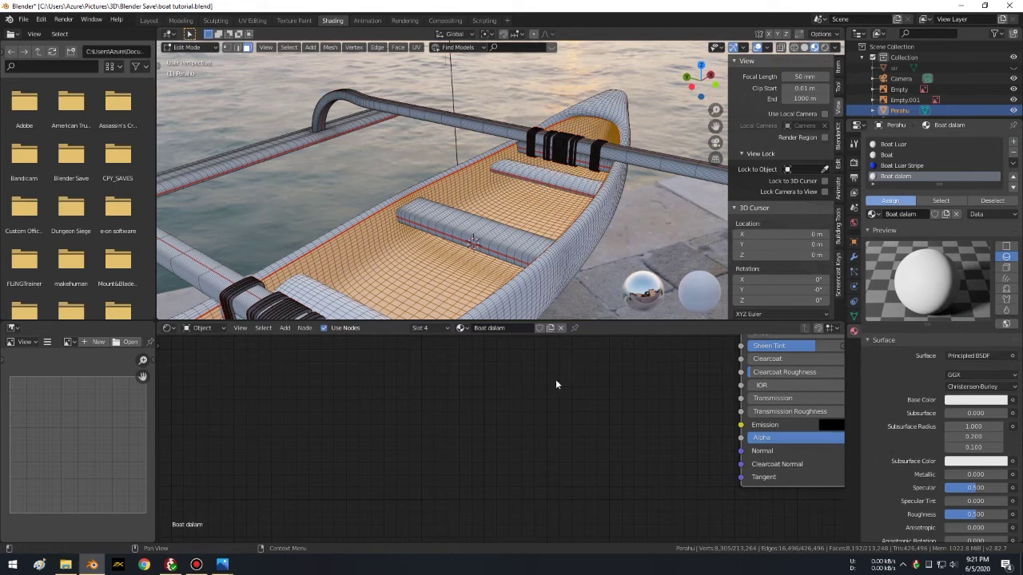
middle_drag(590, 388, 482, 504)
Step: Add an Image Texture node with the 91_cracked paint seamless image feeding Base Color
scroll(377, 365, down, 2)
mouse_move(376, 370)
middle_down()
mouse_move(488, 420)
mouse_move(493, 378)
middle_up()
key(shift+a)
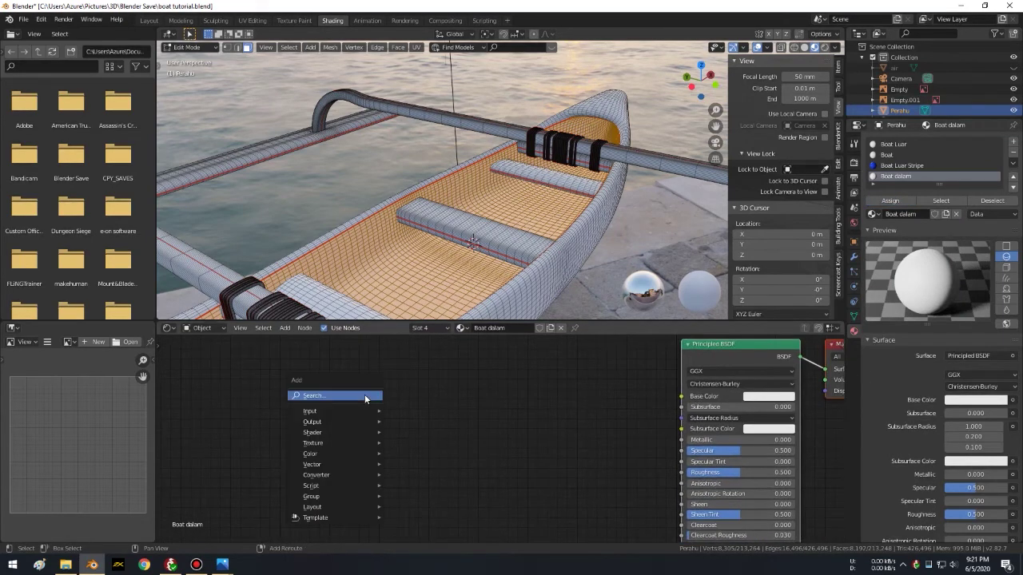
mouse_move(334, 442)
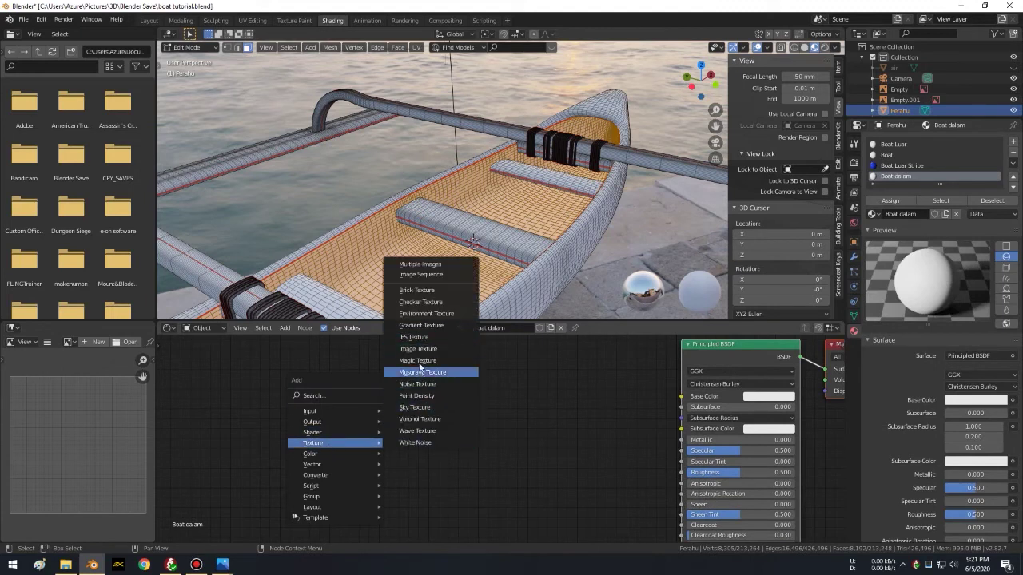
click(417, 348)
click(478, 407)
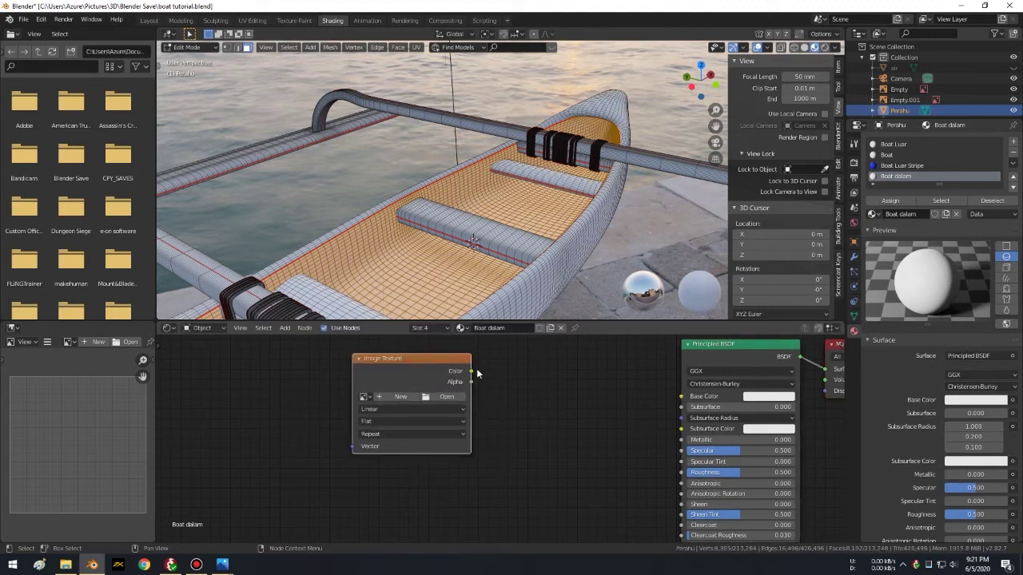
drag(471, 371, 681, 396)
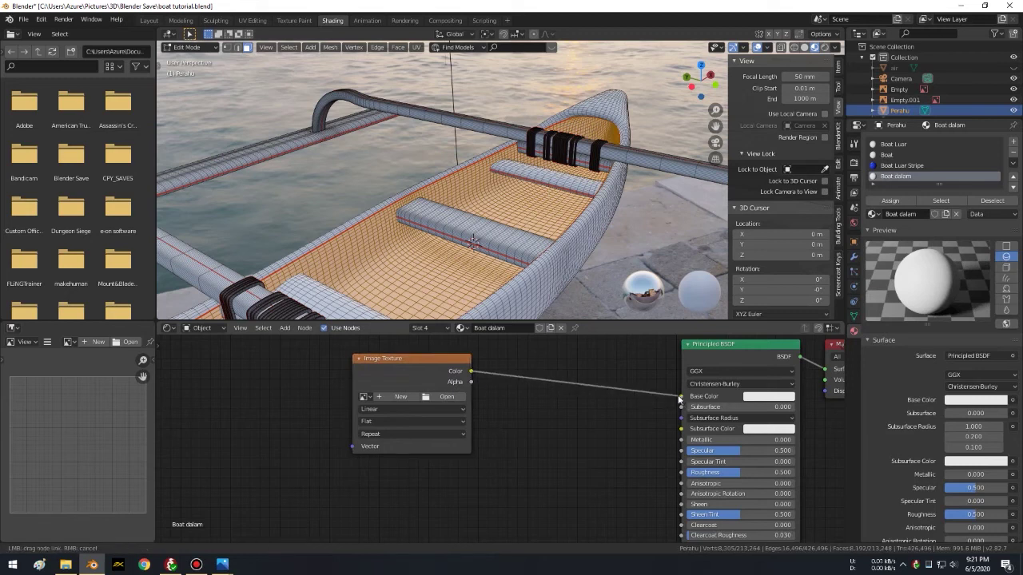
click(462, 397)
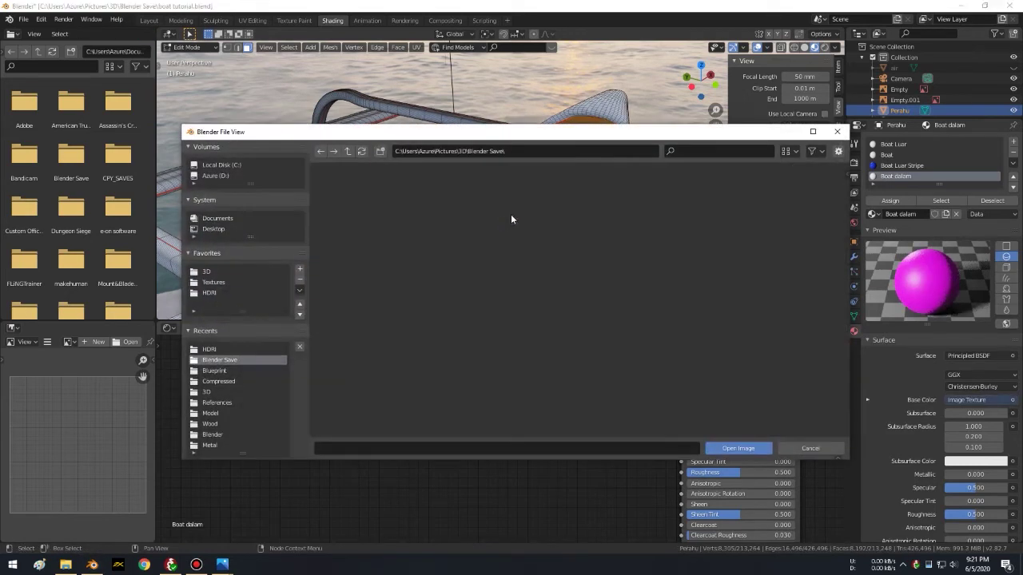
click(836, 131)
click(448, 396)
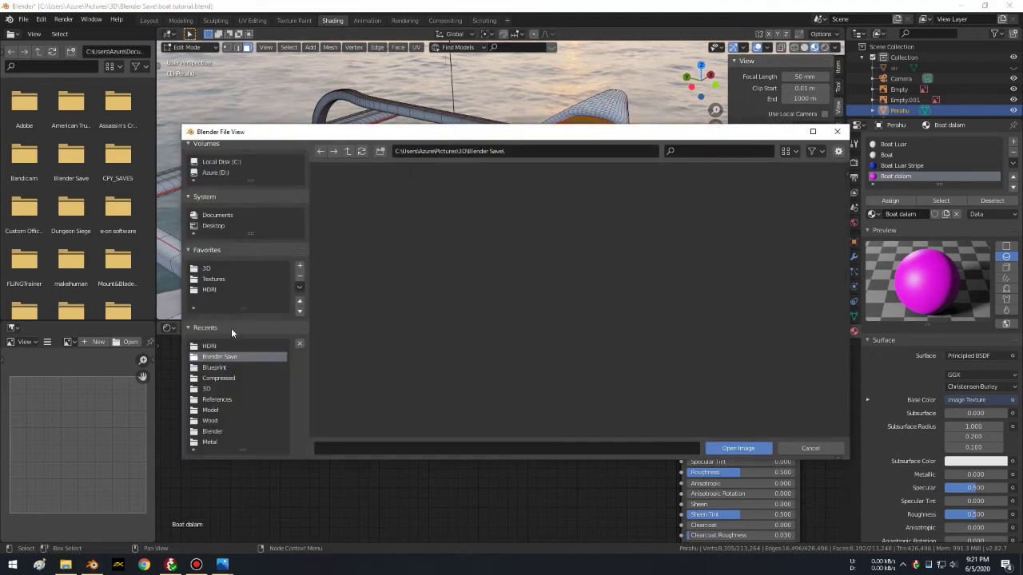
click(212, 420)
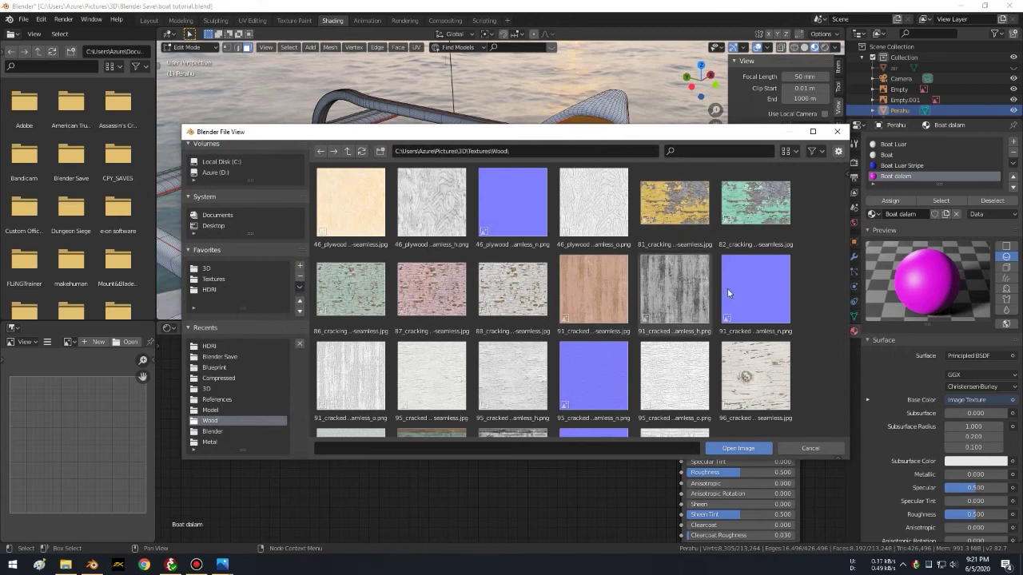
scroll(609, 289, down, 1)
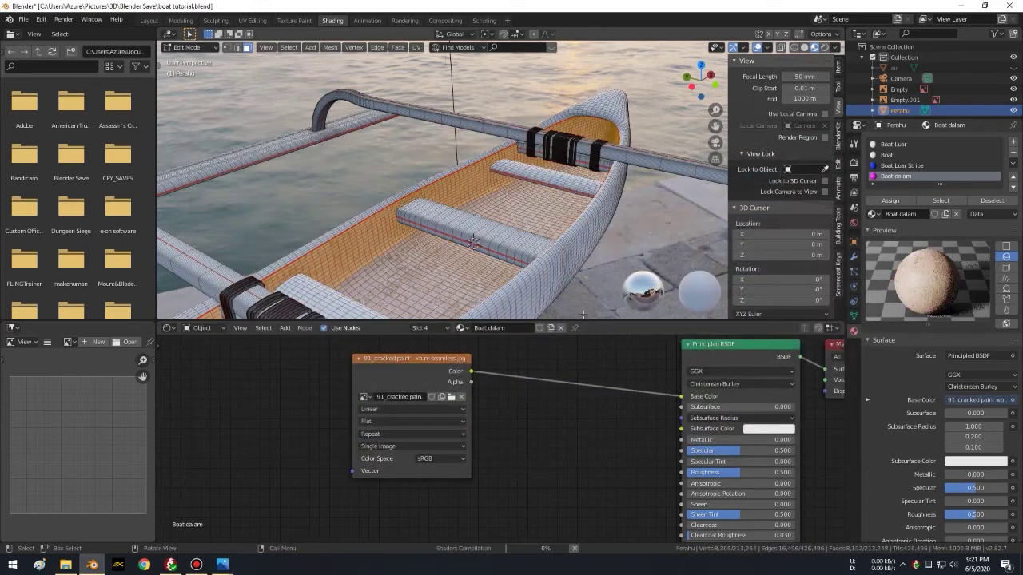
Step: Inspect the cracked-paint inner hull in Object Mode, then return the hull to Edit Mode
mouse_move(496, 240)
middle_down()
mouse_move(447, 266)
mouse_move(449, 183)
mouse_move(502, 192)
middle_up()
key(Tab)
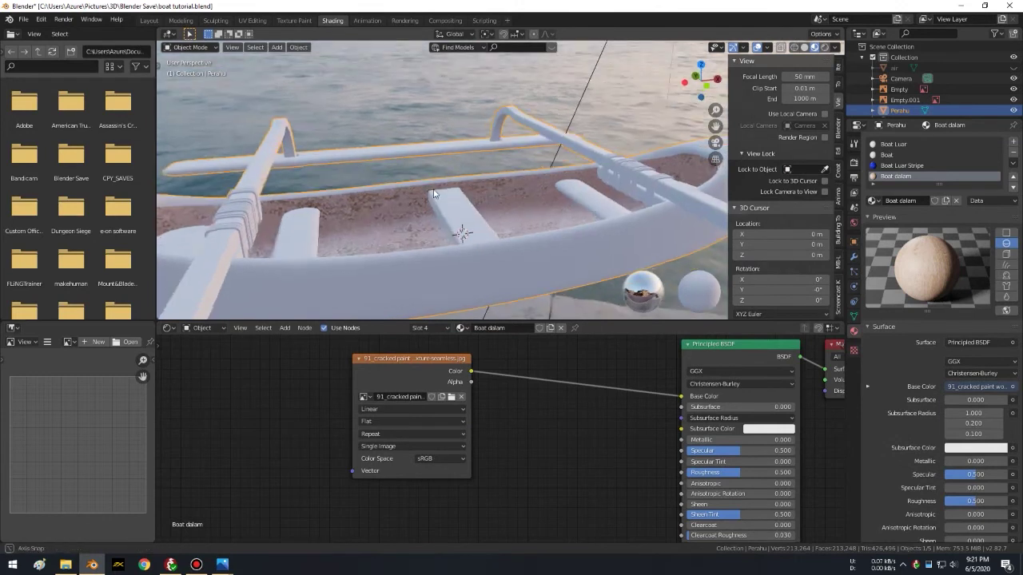
scroll(514, 213, up, 3)
scroll(516, 202, up, 2)
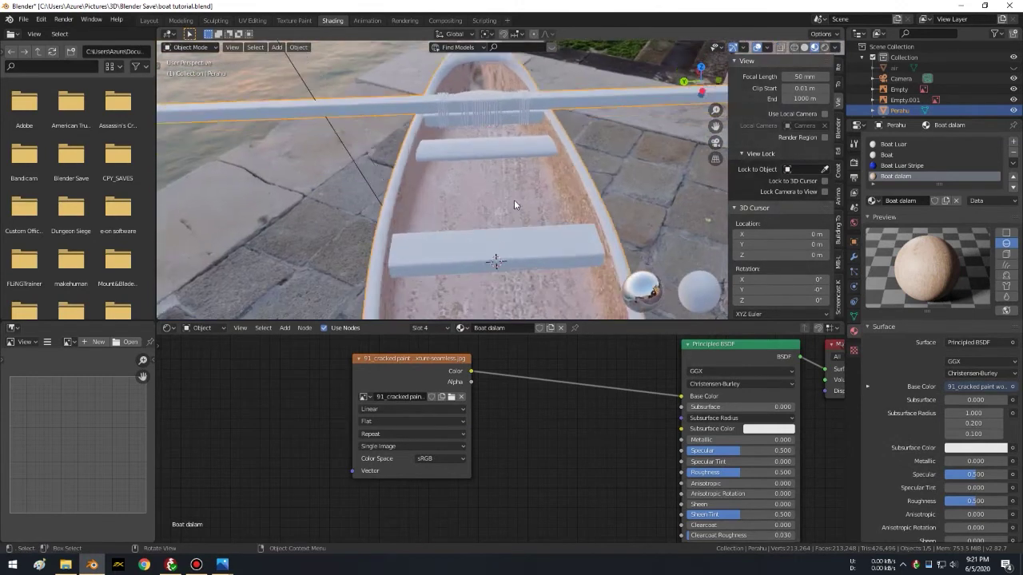
scroll(523, 191, up, 2)
mouse_move(531, 180)
middle_down()
mouse_move(484, 166)
mouse_move(431, 208)
middle_up()
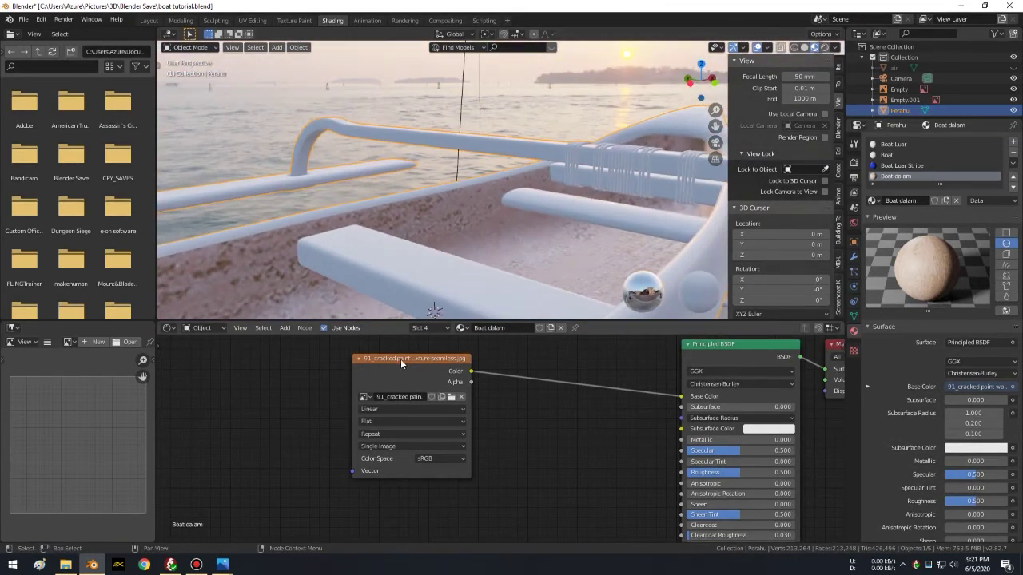
drag(396, 358, 440, 356)
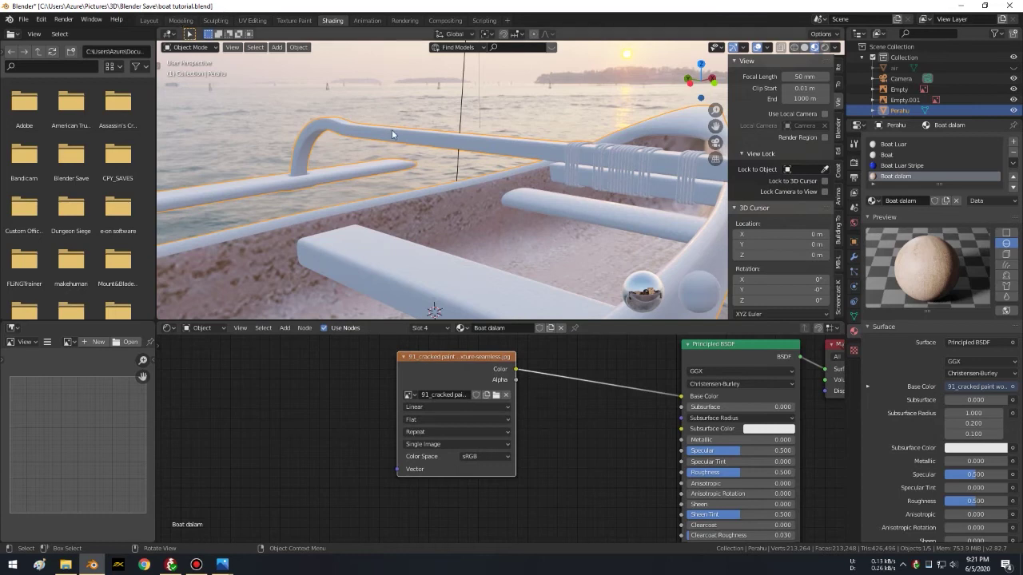
key(Tab)
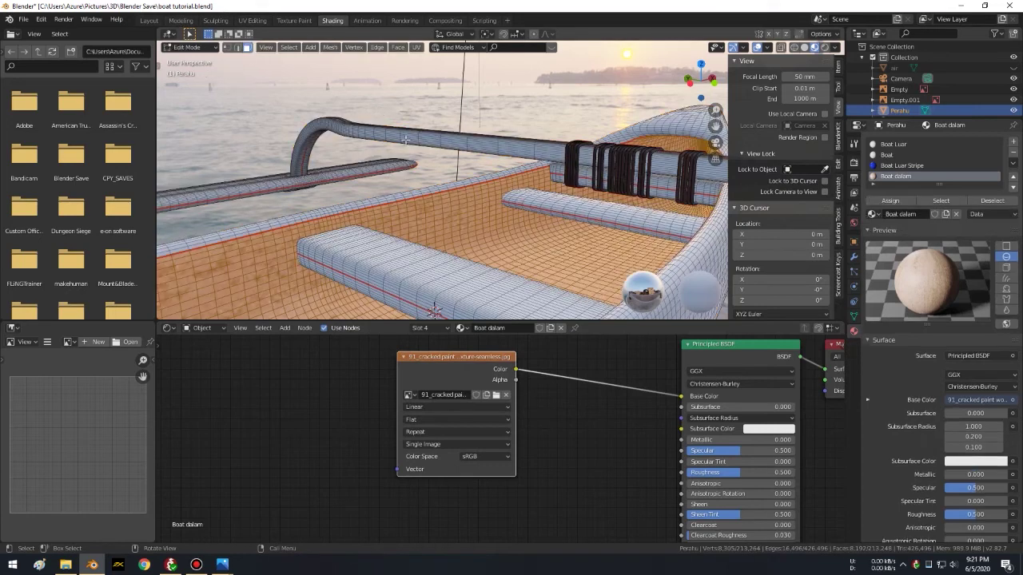
Step: In the UV Editing workspace, use material shading with the HDRI backdrop instead of Scene World
click(253, 20)
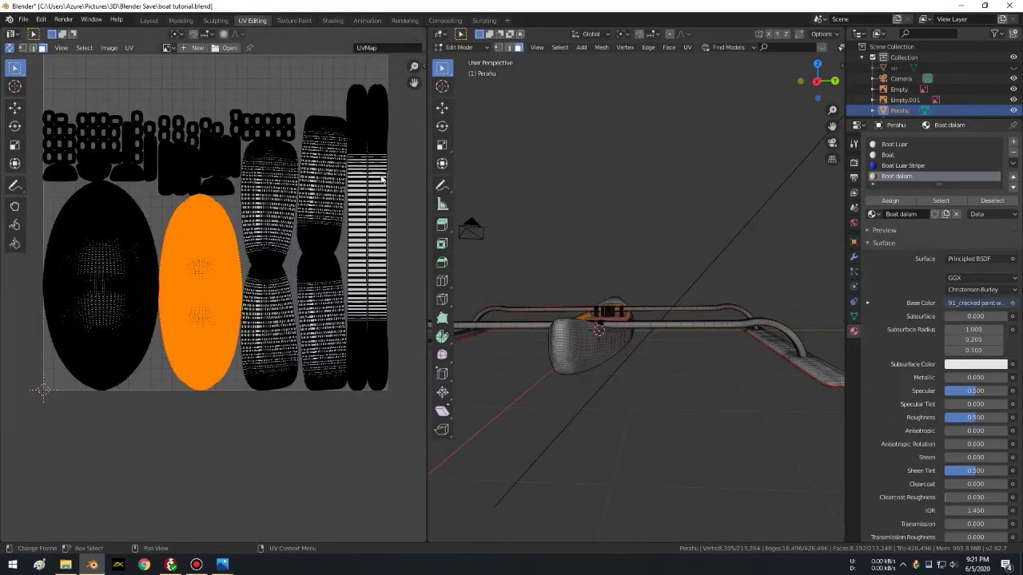
middle_drag(677, 310, 667, 275)
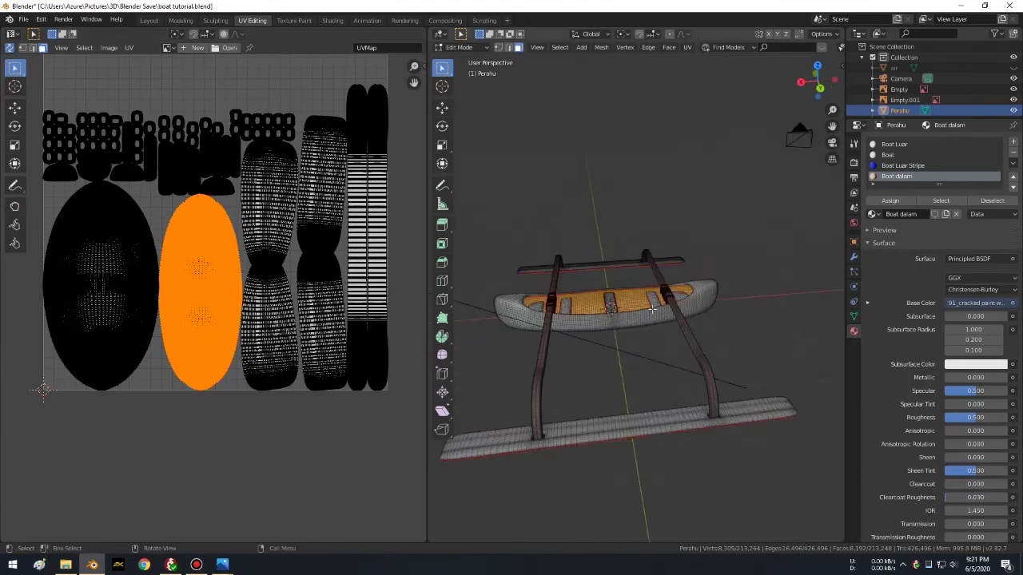
scroll(666, 276, up, 4)
scroll(594, 48, down, 4)
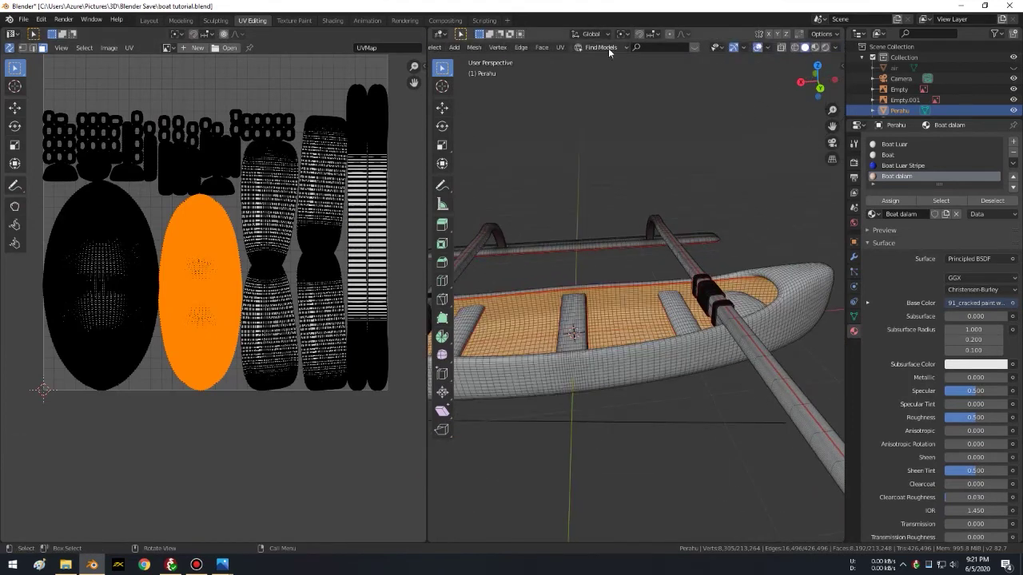
click(815, 47)
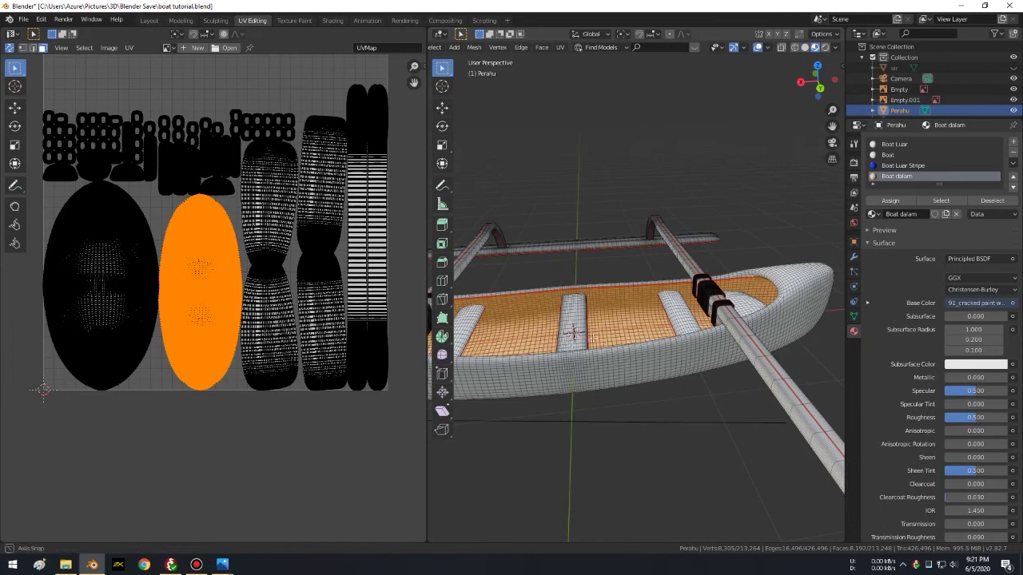
middle_drag(574, 334, 744, 221)
scroll(693, 248, up, 3)
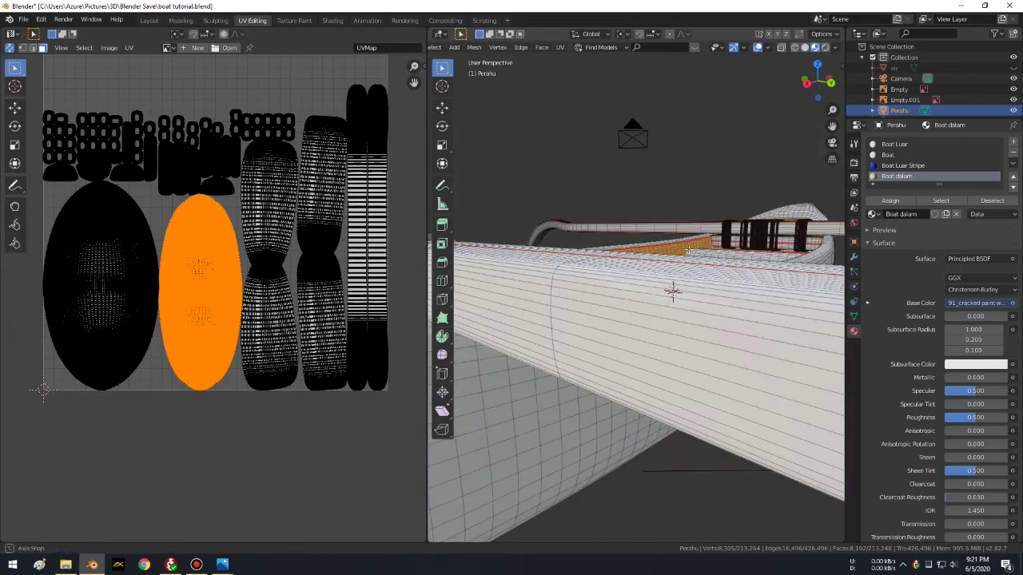
middle_drag(692, 246, 692, 303)
click(837, 48)
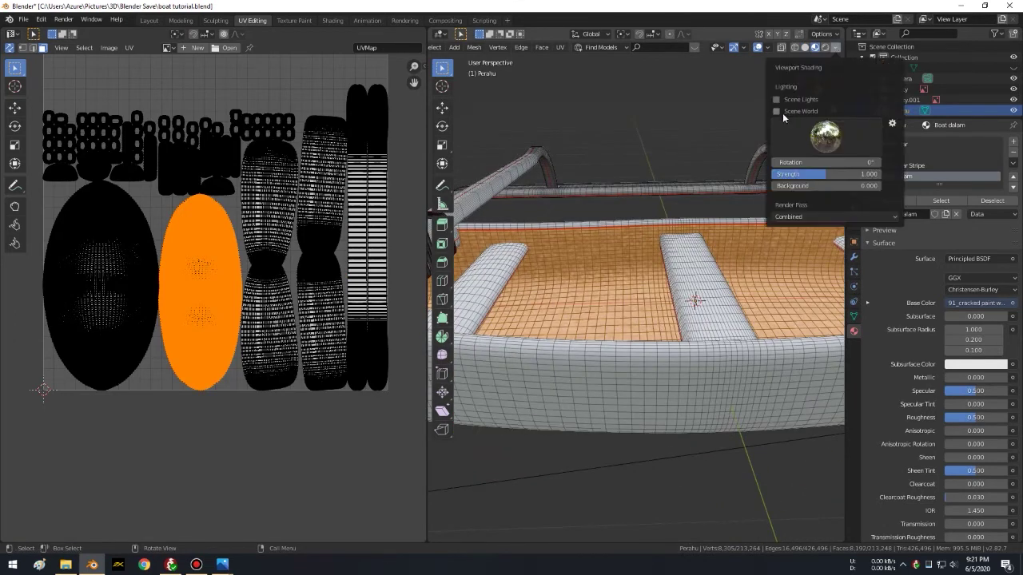
click(795, 111)
middle_drag(640, 187, 665, 261)
Step: Scale the interior UV island for finer cracked-paint tiling, save, and exit to Object Mode
key(s)
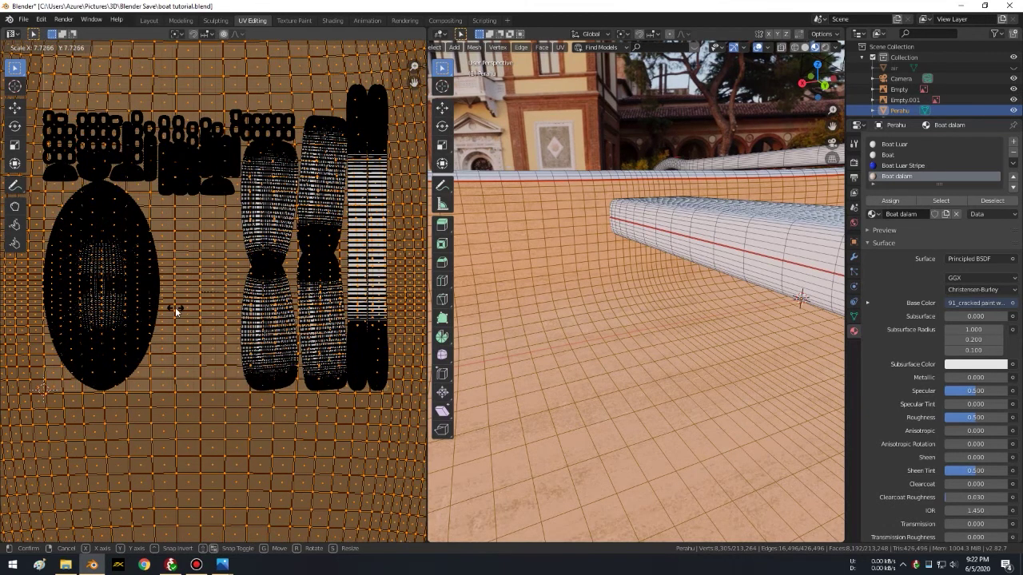
click(175, 306)
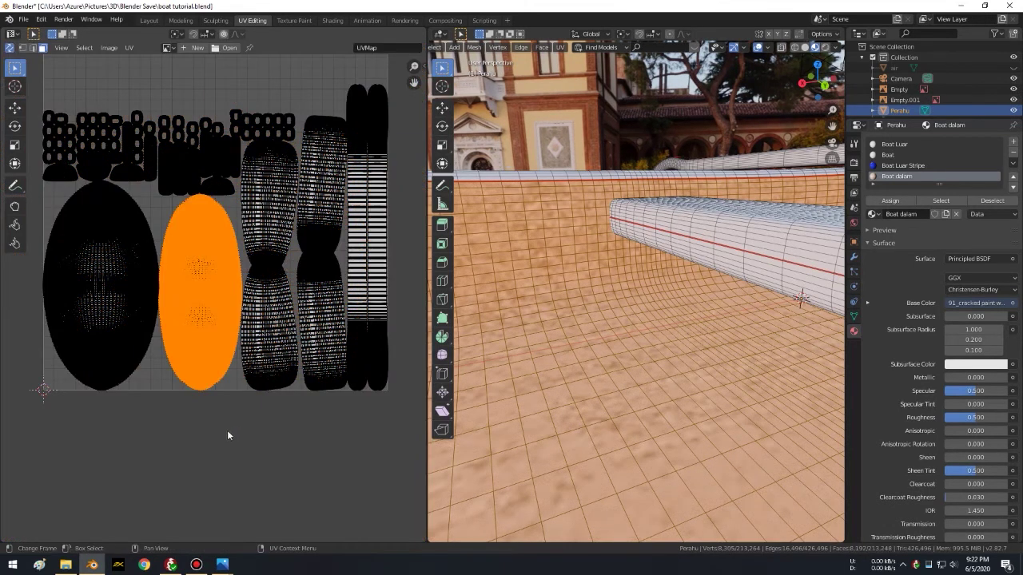
key(ctrl+s)
mouse_move(553, 198)
middle_down()
mouse_move(632, 199)
mouse_move(607, 239)
middle_up()
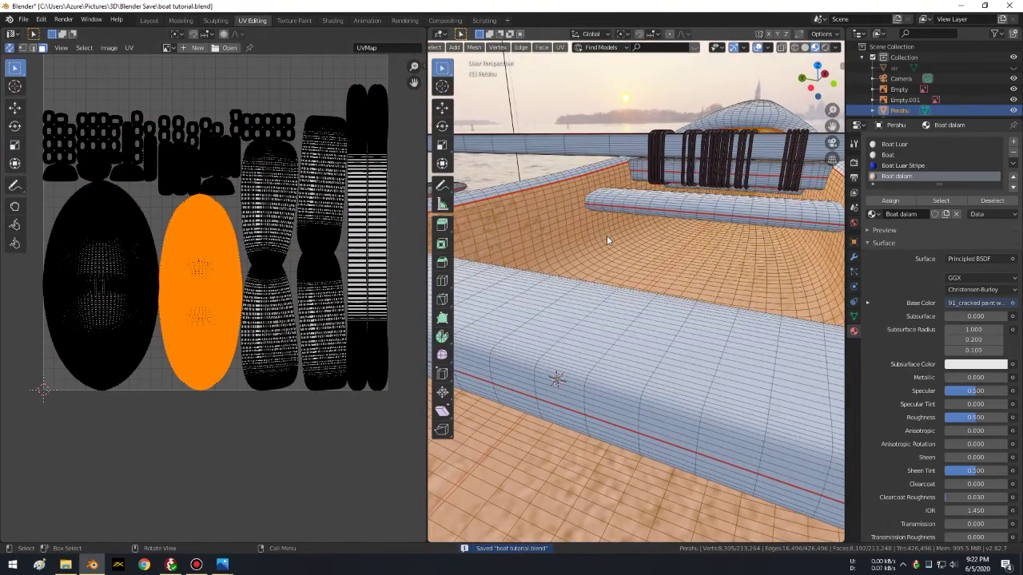
key(Tab)
mouse_move(572, 243)
middle_down()
mouse_move(668, 223)
mouse_move(640, 242)
mouse_move(650, 209)
middle_up()
click(334, 23)
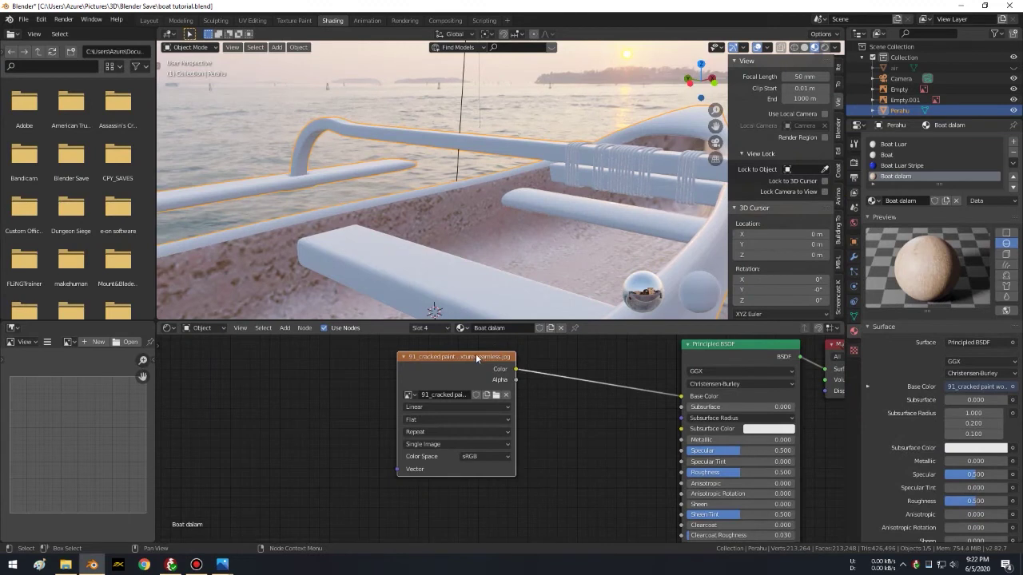
Step: Insert a MixRGB node on the link between the cracked paint image and the shader
drag(477, 358, 383, 393)
key(shift+a)
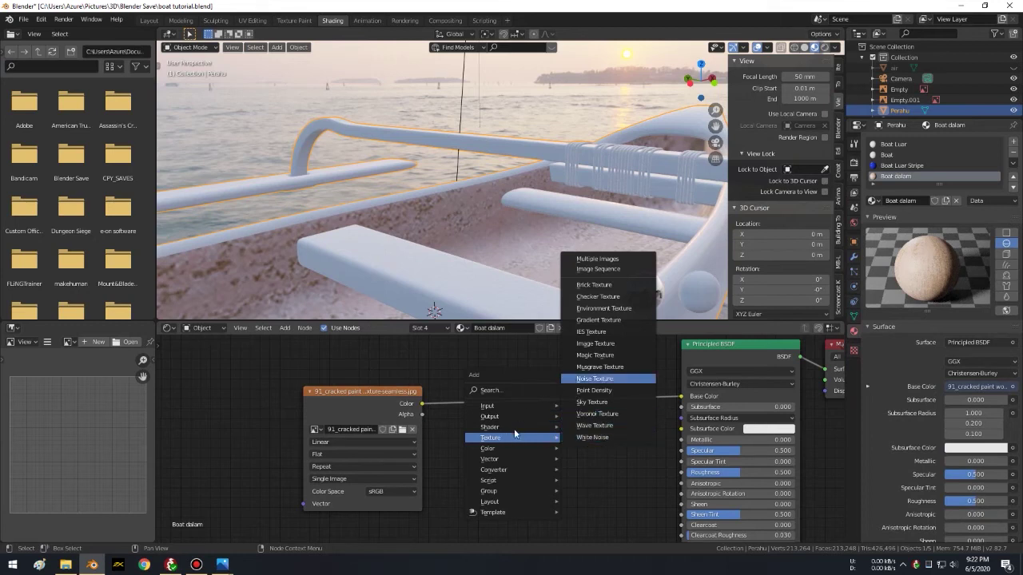
mouse_move(512, 448)
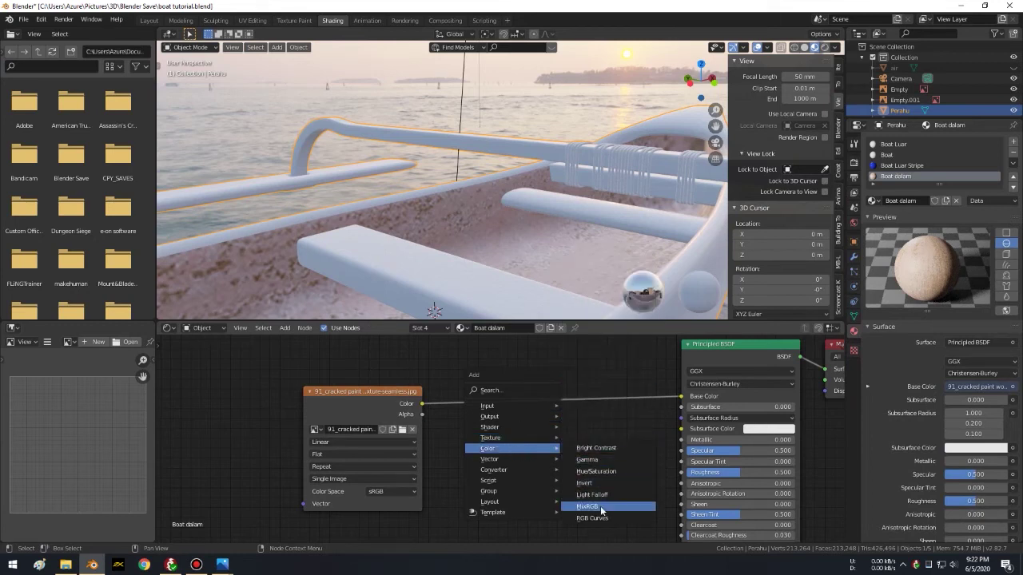
click(588, 507)
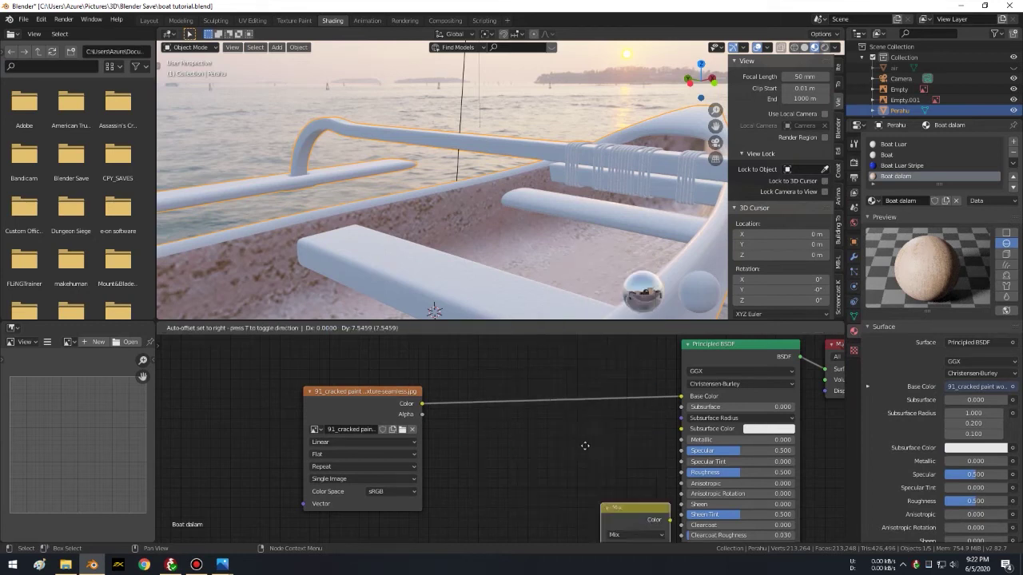
click(505, 523)
middle_drag(513, 419, 532, 449)
middle_drag(457, 392, 456, 455)
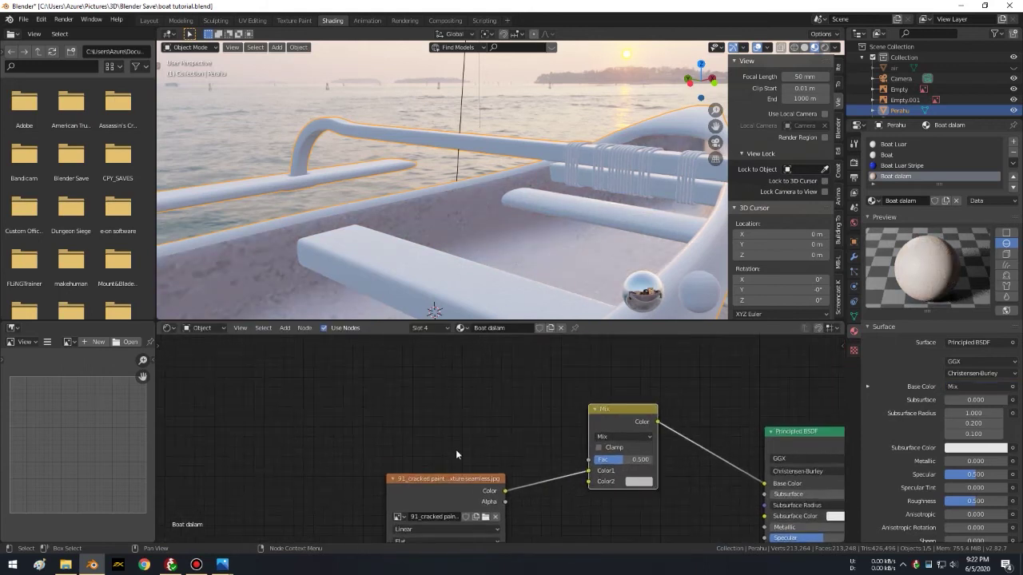
Step: Add a second Image Texture loading '91_cracked paint wood PBR texture-seamless_o.png' as Non-Color
key(shift+a)
mouse_move(380, 382)
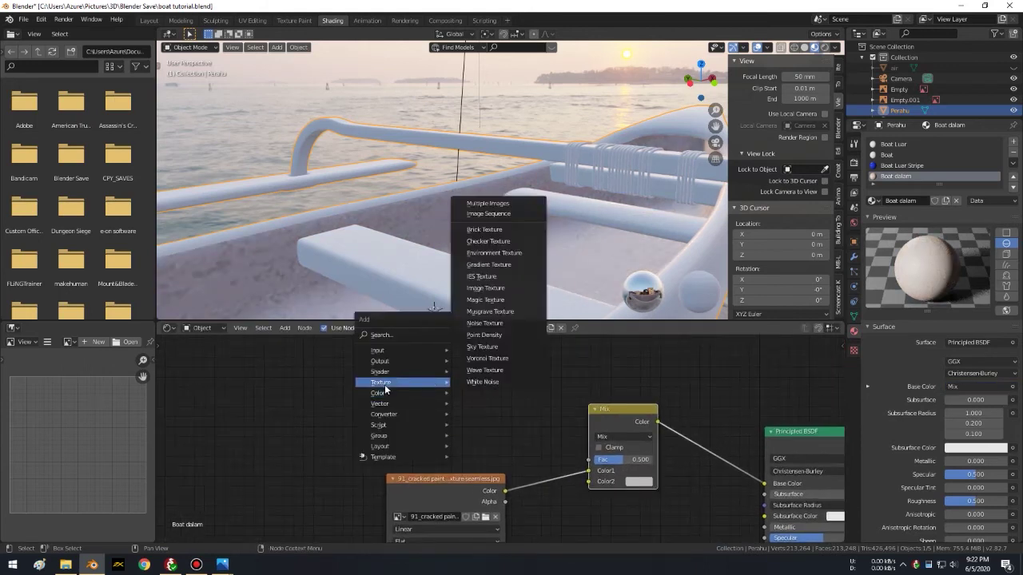
key(shift+a)
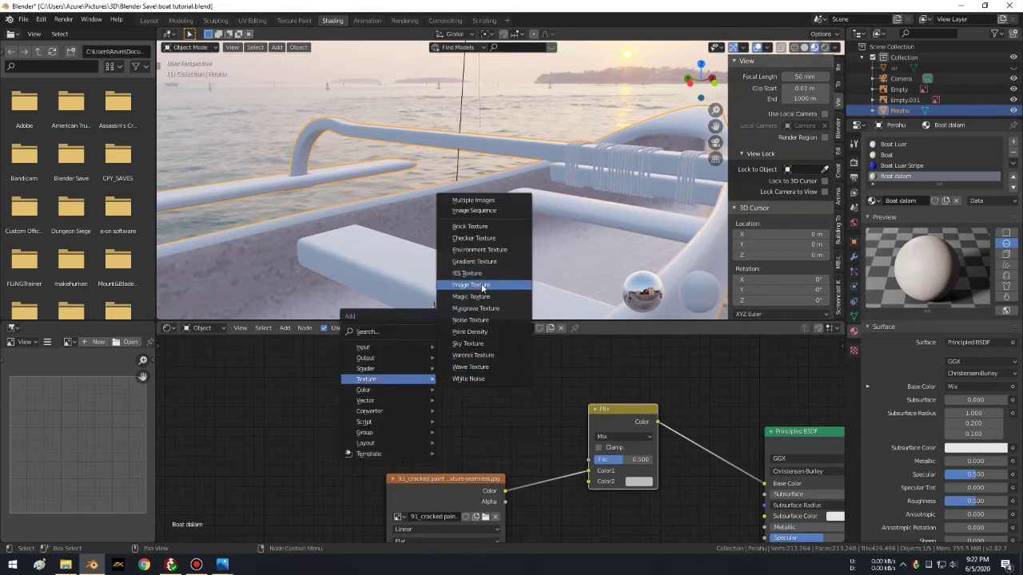
click(477, 280)
click(418, 376)
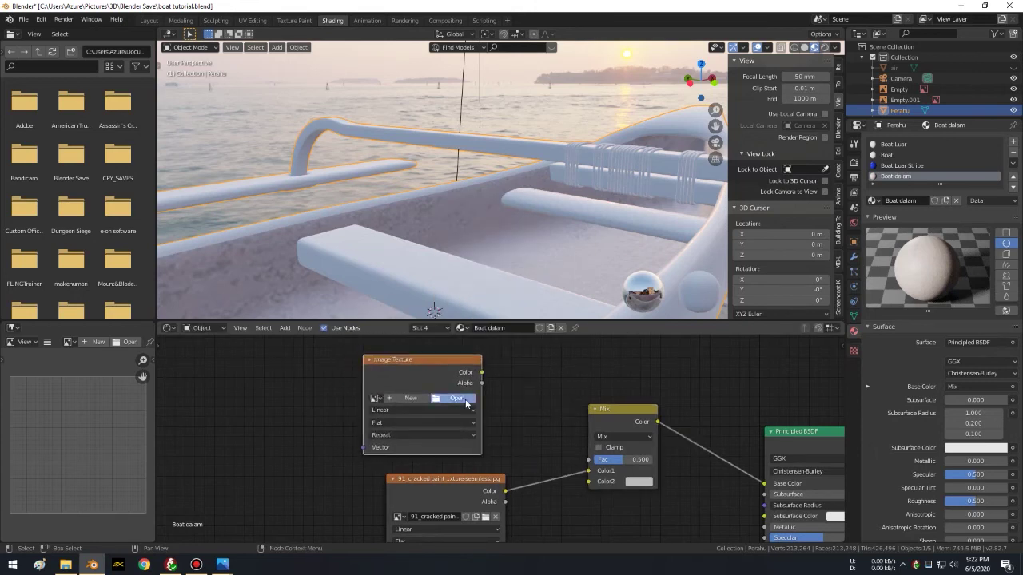
click(460, 397)
click(228, 349)
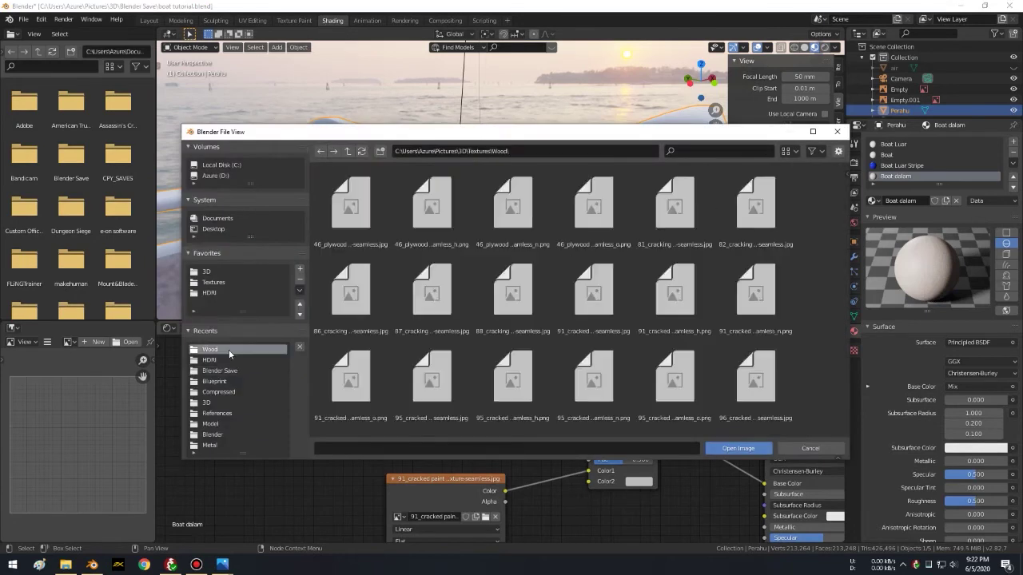
click(346, 382)
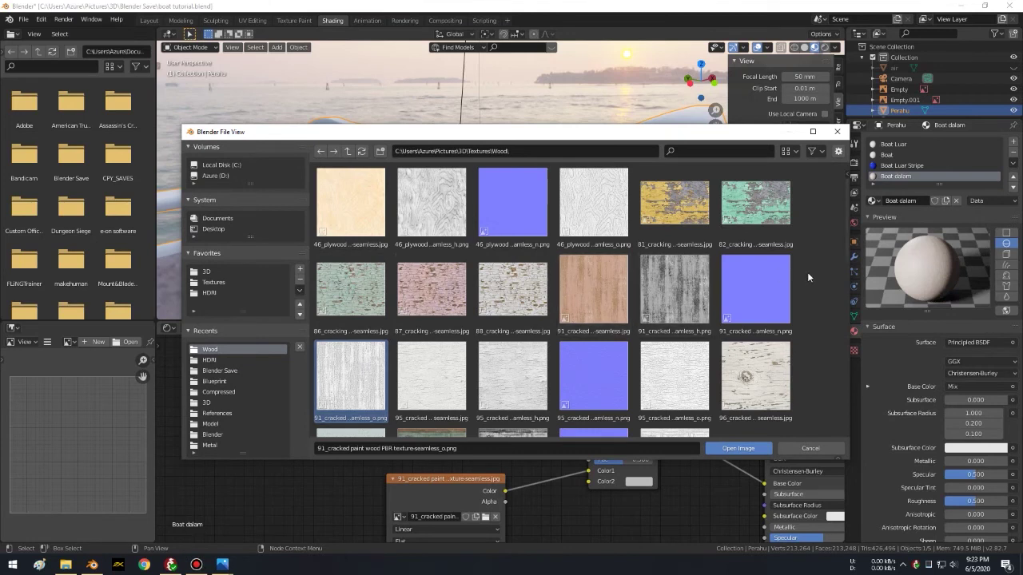
double_click(345, 395)
drag(431, 376, 430, 355)
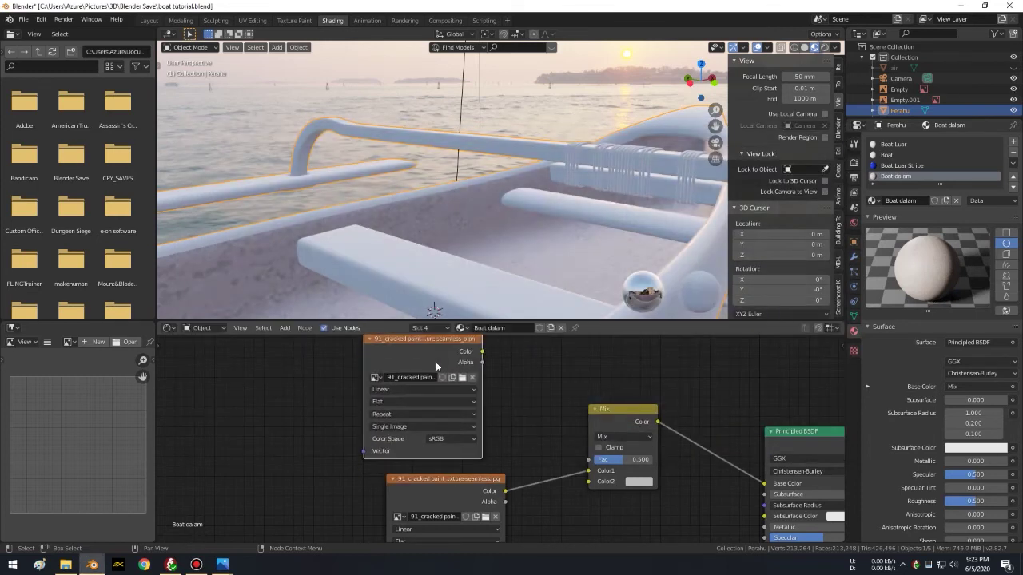
click(449, 438)
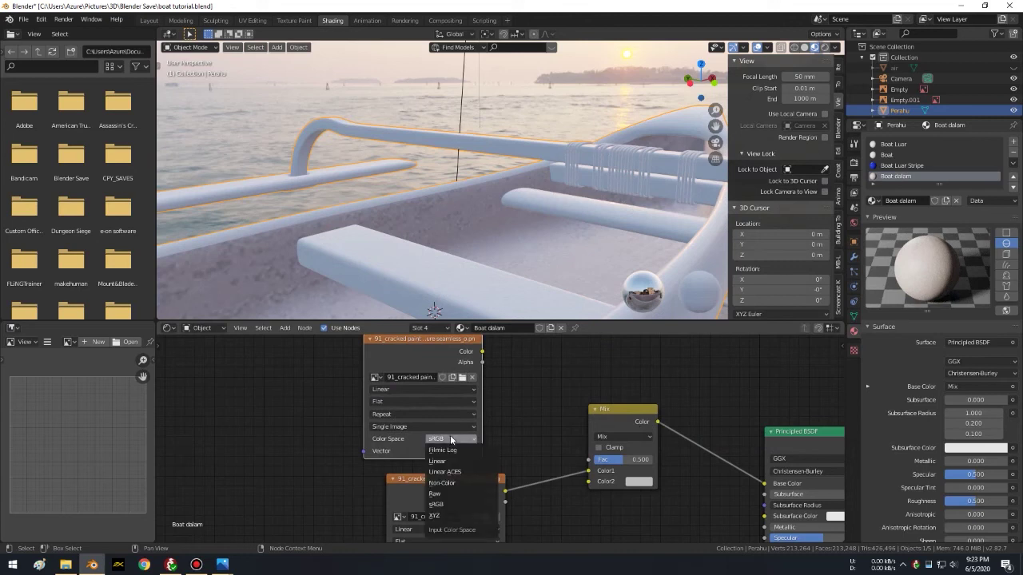
click(473, 487)
middle_drag(509, 414, 485, 443)
Step: Insert an Ambient Occlusion node between the _o cracked-paint image and the Mix node's Color1
drag(396, 376, 283, 380)
middle_drag(431, 439, 447, 350)
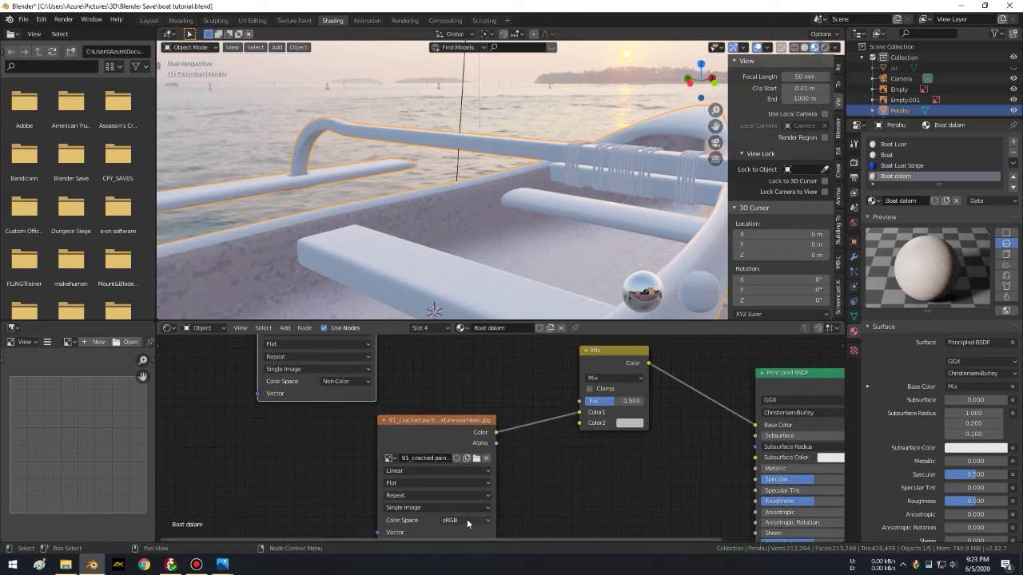
middle_drag(430, 384, 425, 453)
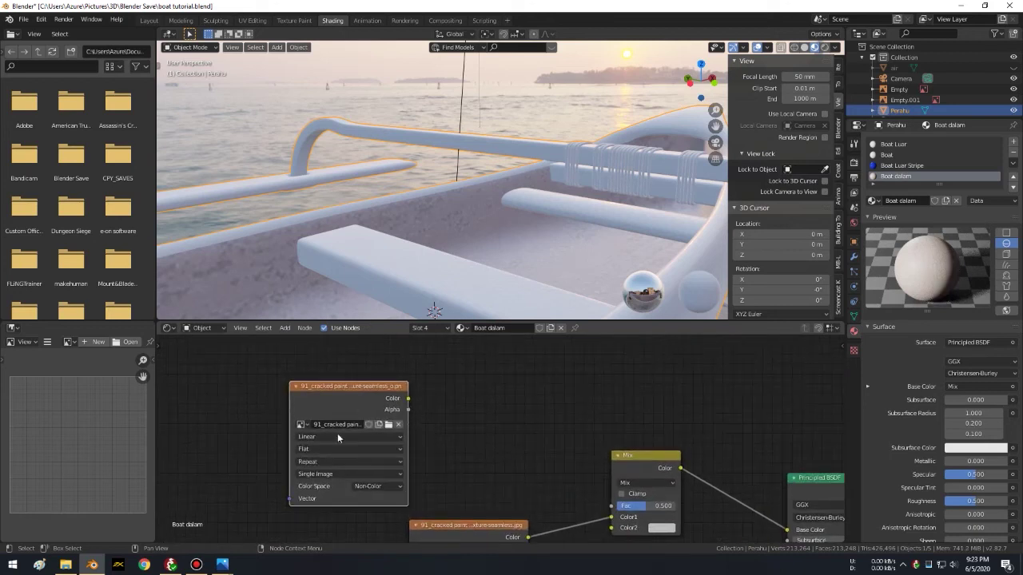
key(shift+a)
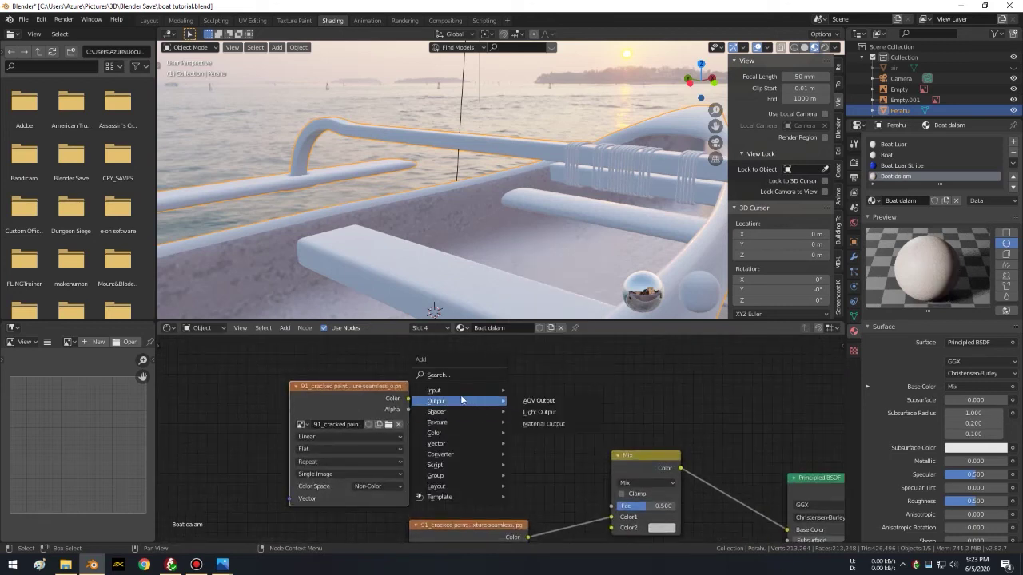
click(586, 177)
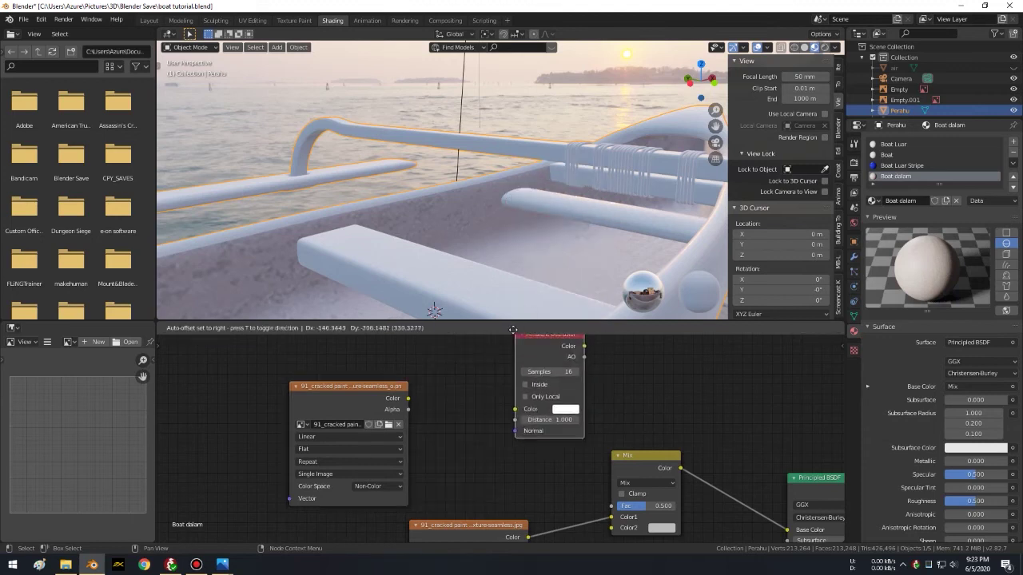
click(462, 351)
drag(408, 398, 464, 430)
middle_drag(571, 417, 542, 403)
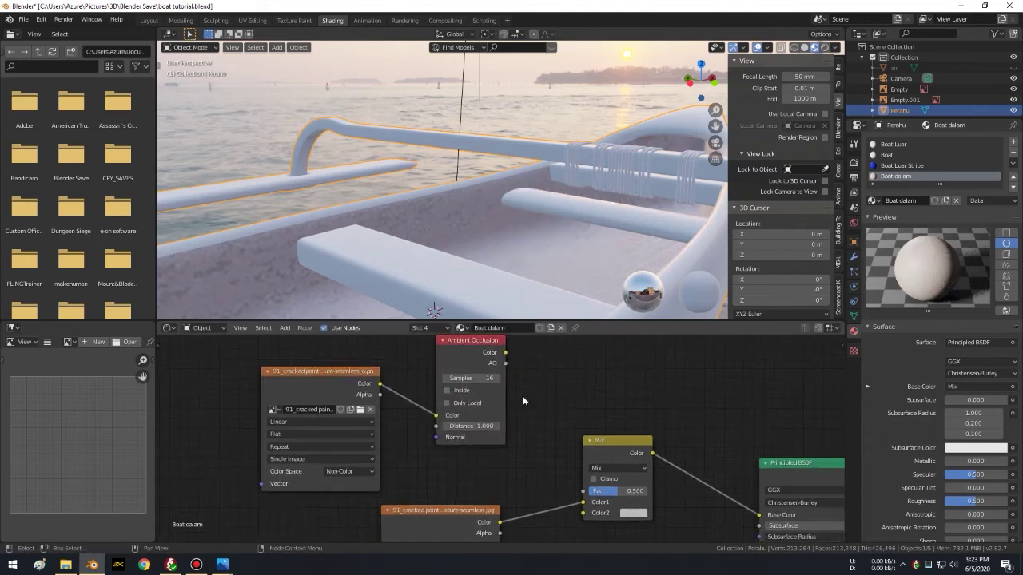
mouse_move(504, 352)
mouse_down()
mouse_move(576, 505)
mouse_move(584, 502)
mouse_up()
Step: Set the Mix node's blend mode to Multiply with Fac at 1.000
click(625, 467)
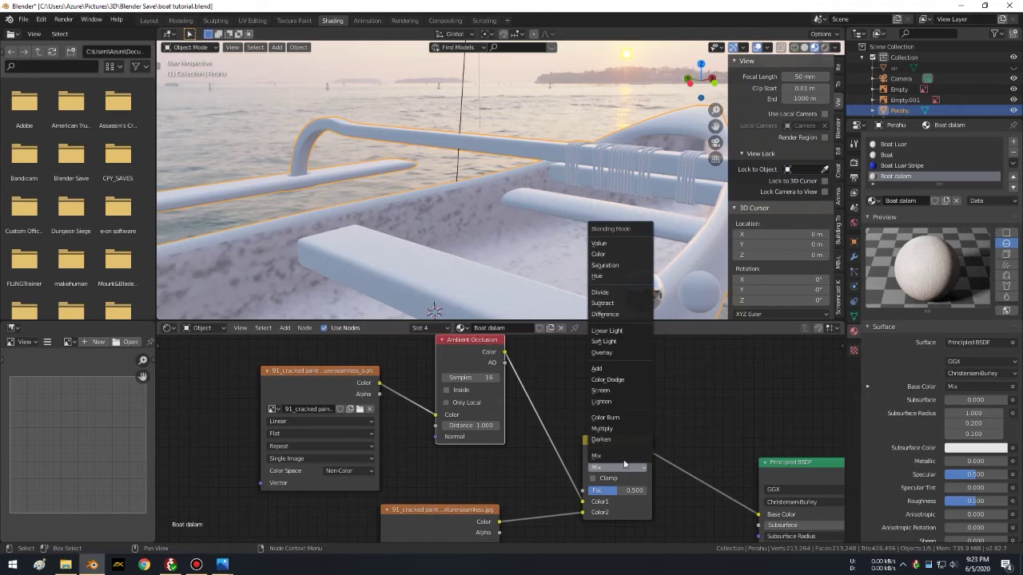
click(613, 422)
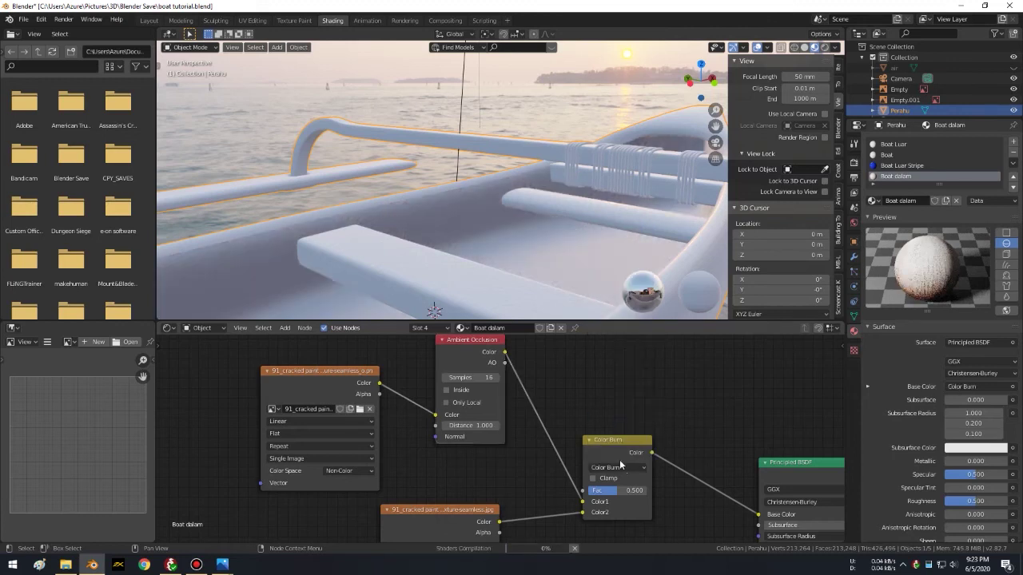
click(618, 466)
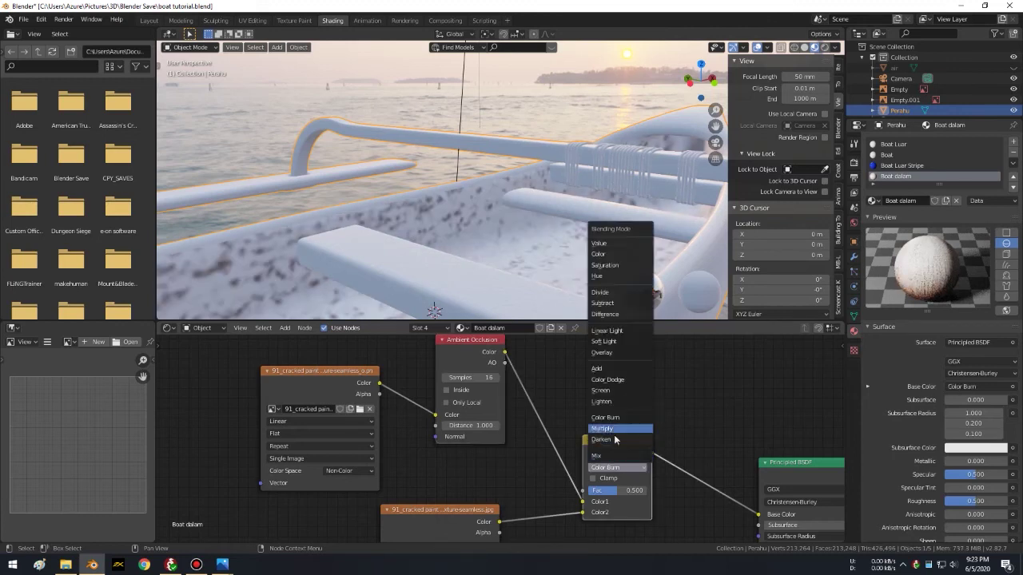
click(612, 430)
drag(612, 490, 643, 490)
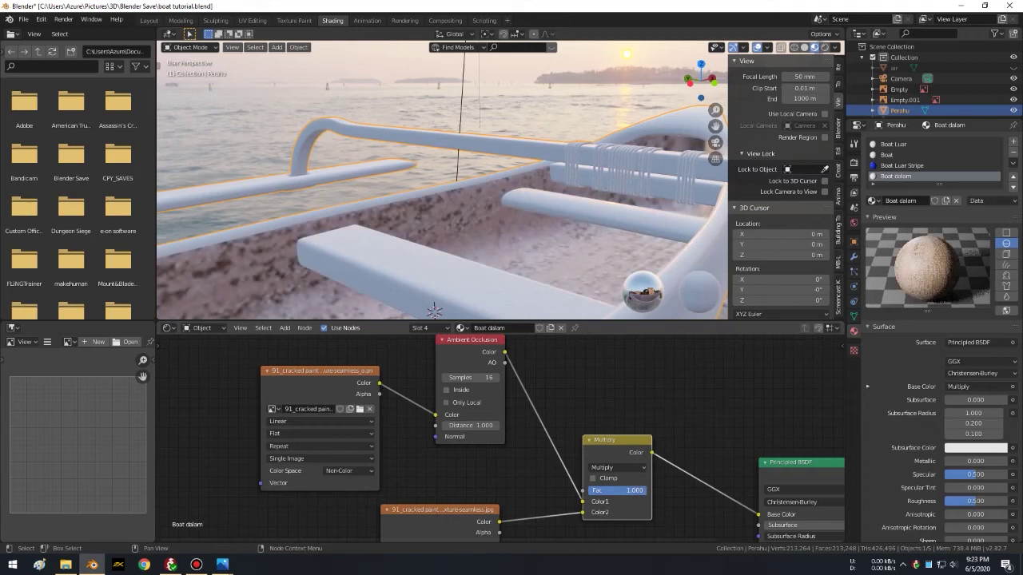
middle_drag(680, 370, 668, 332)
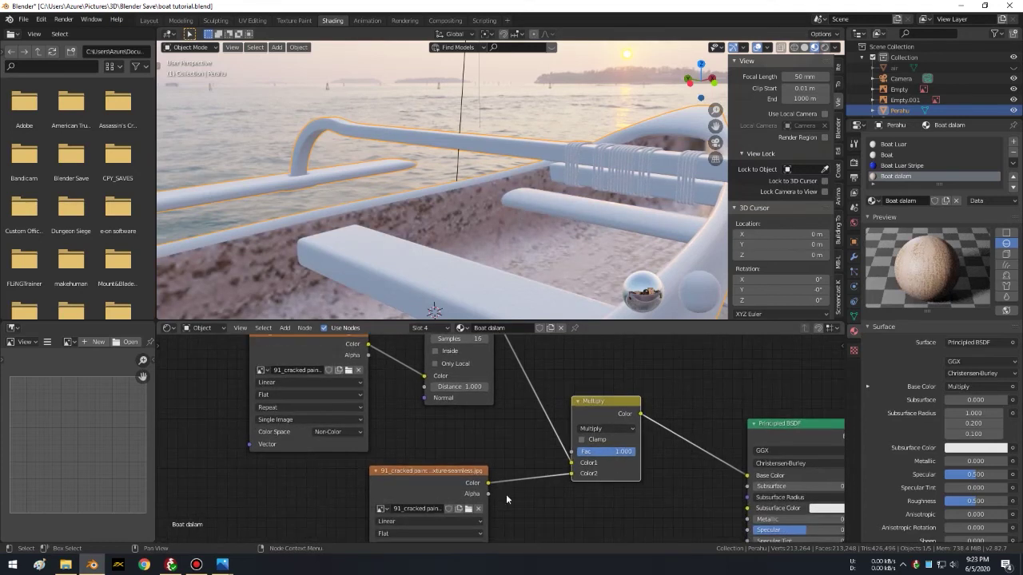
Step: Connect the Multiply output to the Principled BSDF Base Color
drag(488, 483, 748, 476)
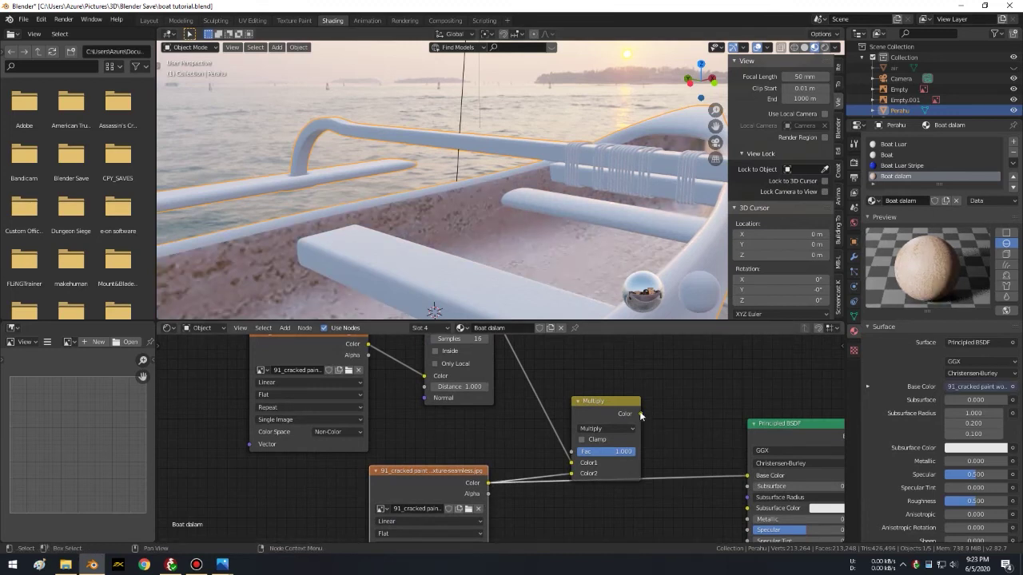
drag(640, 413, 746, 476)
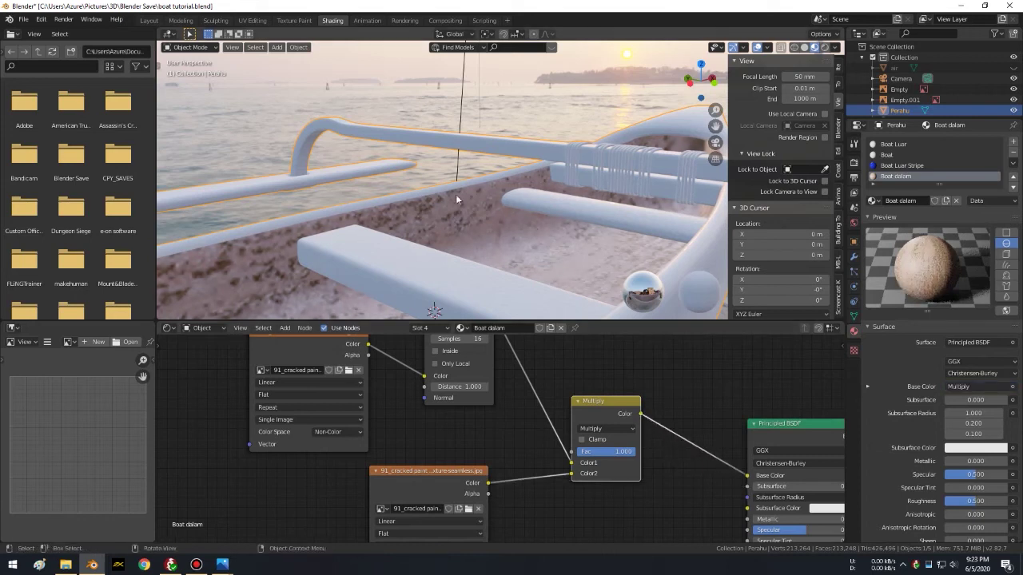
drag(488, 483, 746, 476)
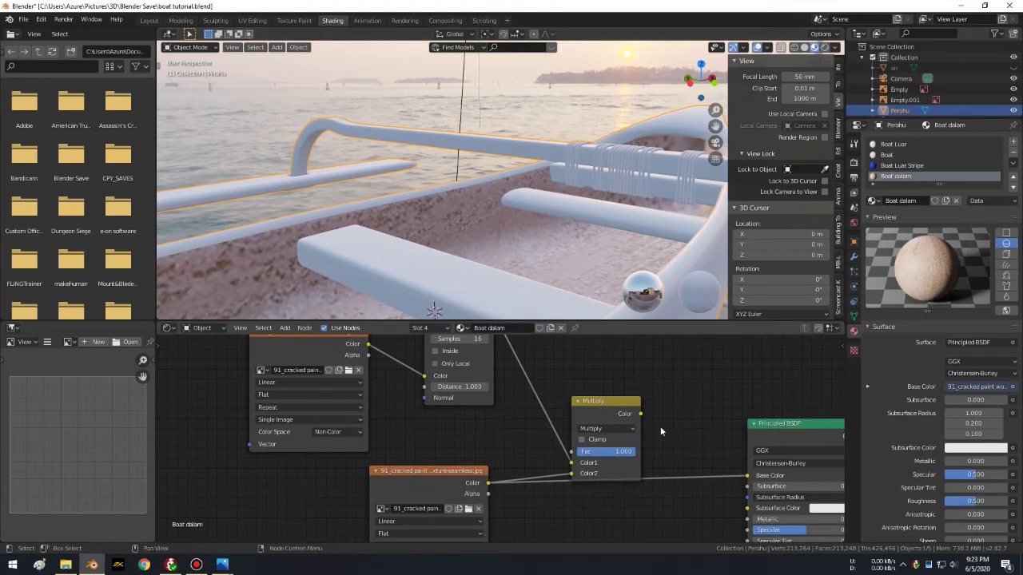
drag(642, 413, 746, 475)
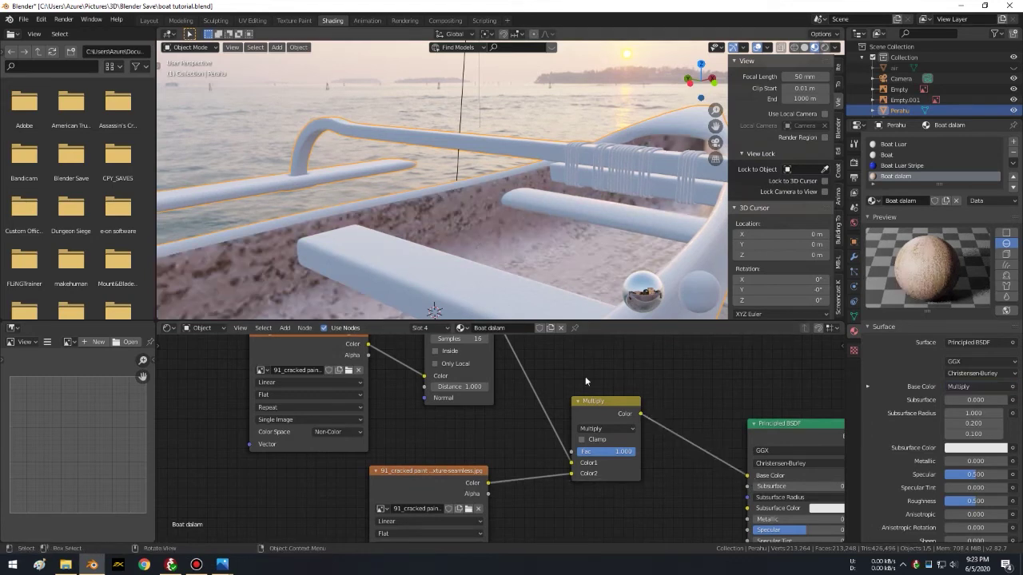
scroll(575, 473, down, 1)
scroll(575, 473, down, 1)
Step: Add an Image Texture loading the cracked-paint normal map from the Wood folder, set to Non-Color
scroll(612, 399, up, 2)
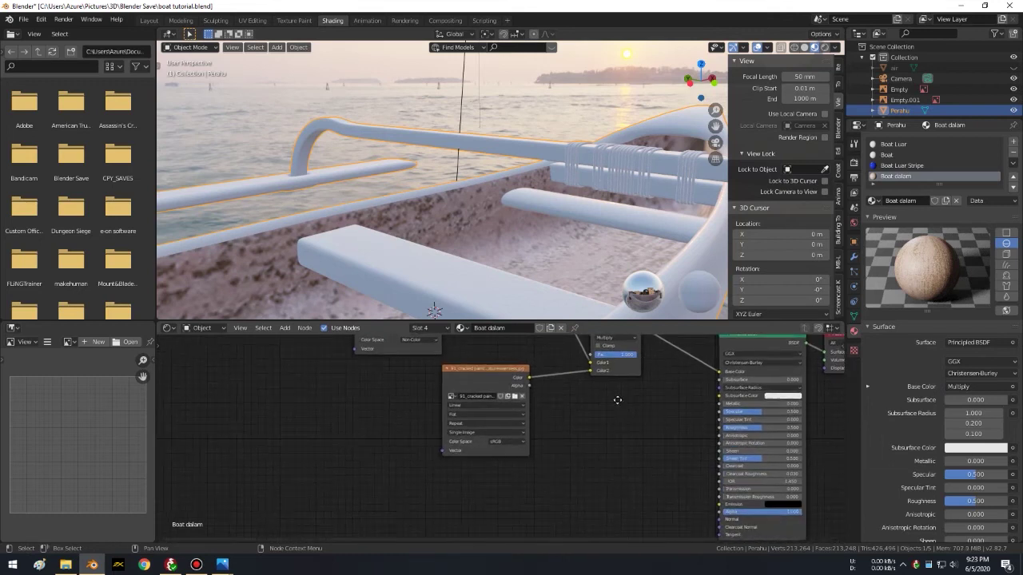
shift+scroll(615, 404, down, 3)
shift+scroll(614, 526, down, 2)
ctrl+scroll(510, 486, up, 1)
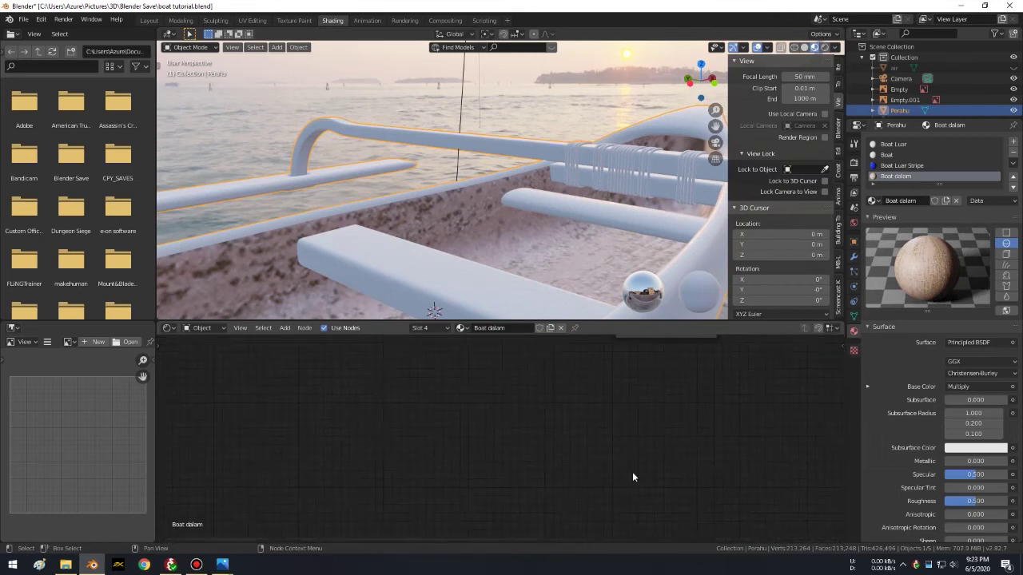
scroll(468, 482, up, 1)
shift+scroll(447, 457, down, 1)
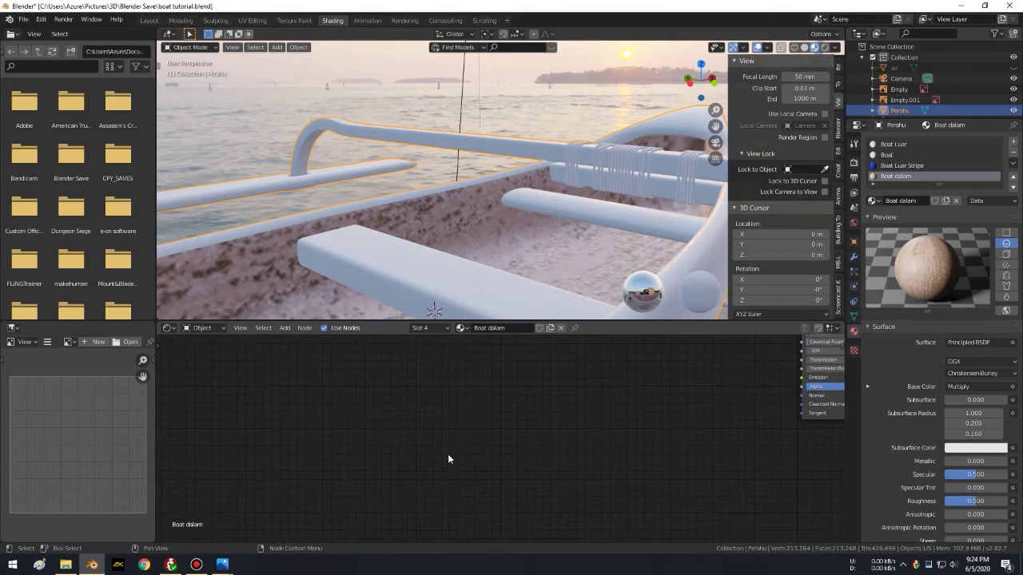
key(shift+a)
mouse_move(416, 465)
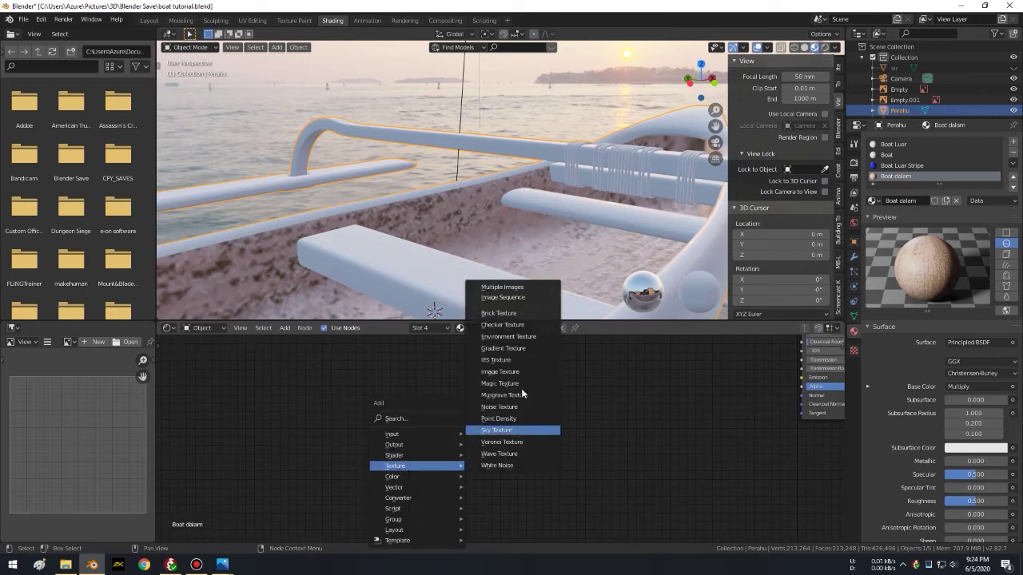
click(522, 373)
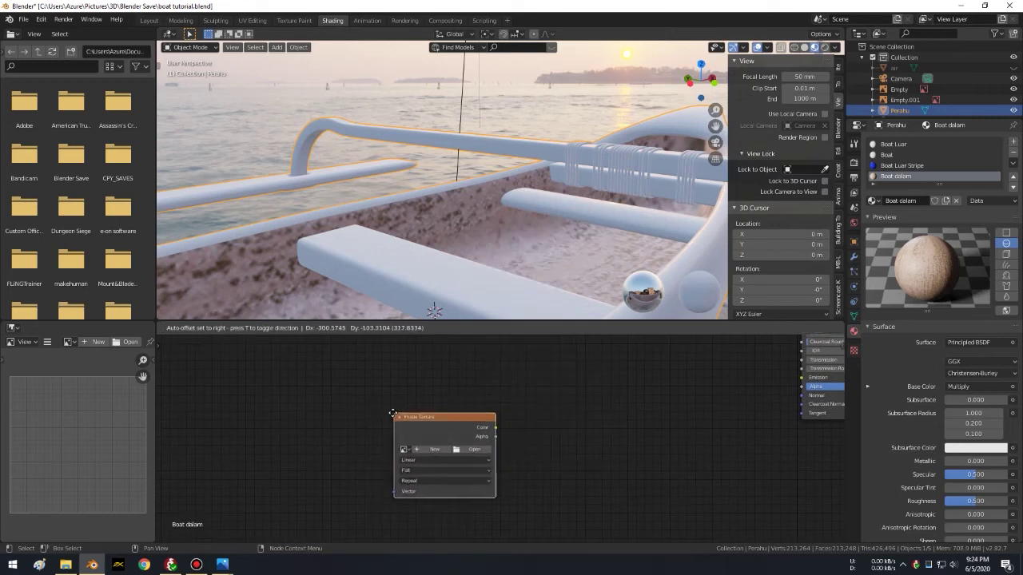
click(466, 442)
click(466, 443)
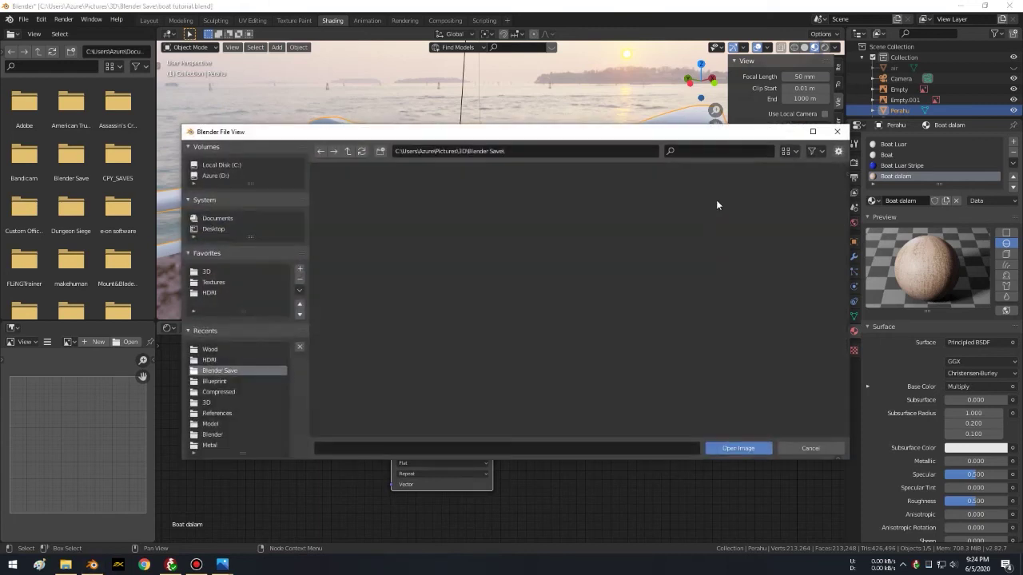
click(211, 350)
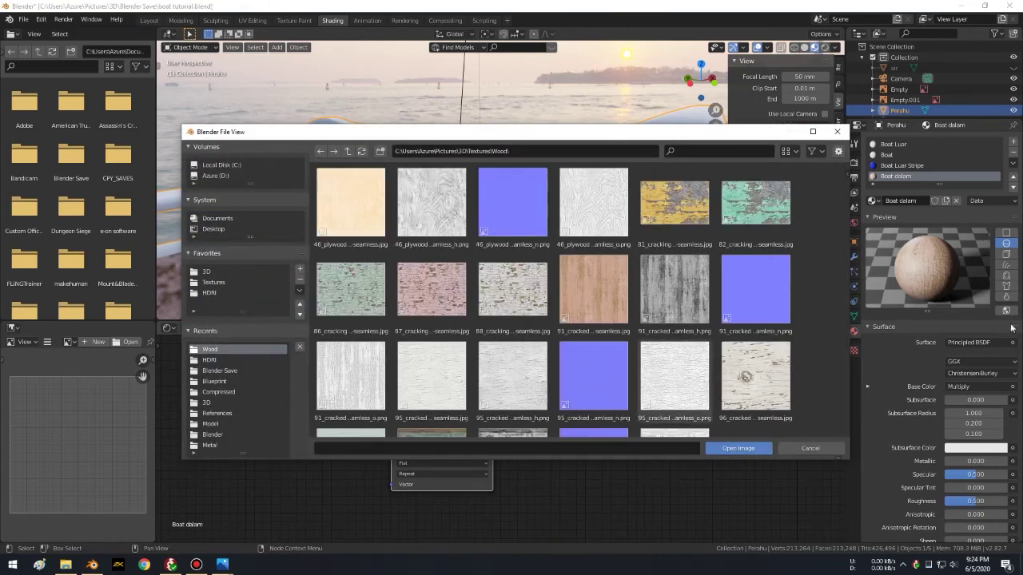
double_click(772, 286)
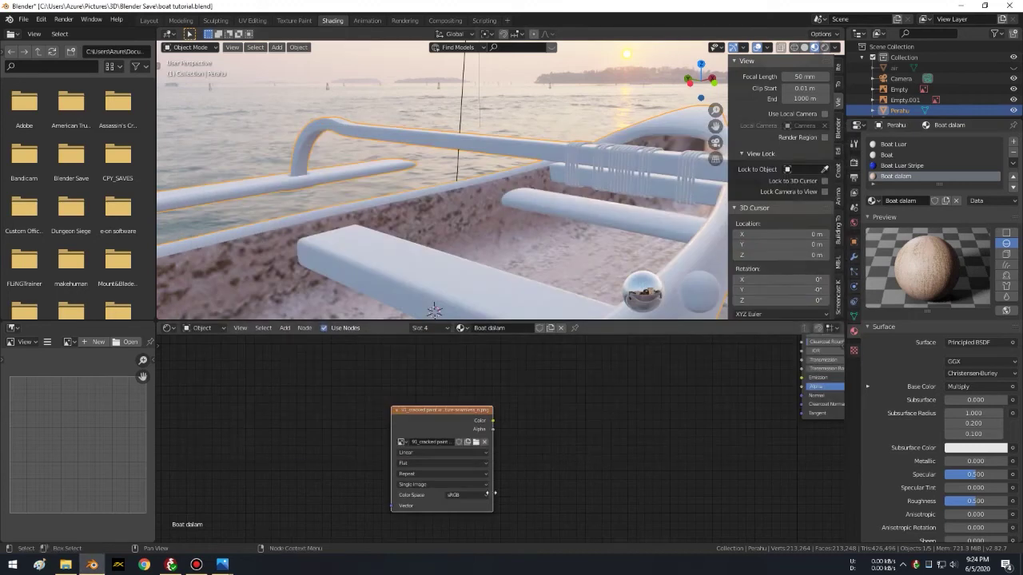
click(469, 495)
click(468, 466)
middle_drag(532, 429, 511, 415)
Step: Route the normal image through a Normal Map node into the shader's Normal input
key(shift+a)
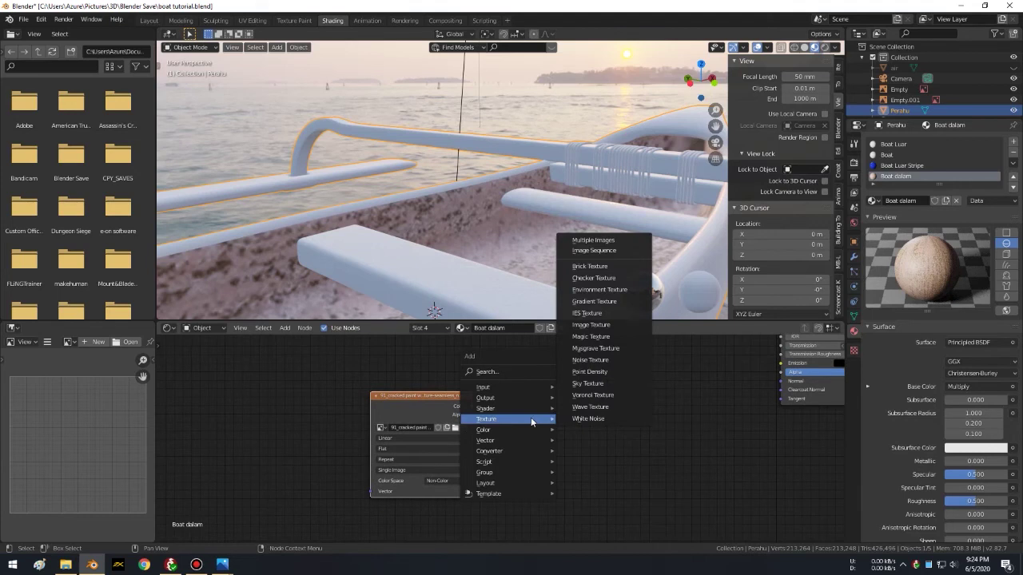
mouse_move(486, 440)
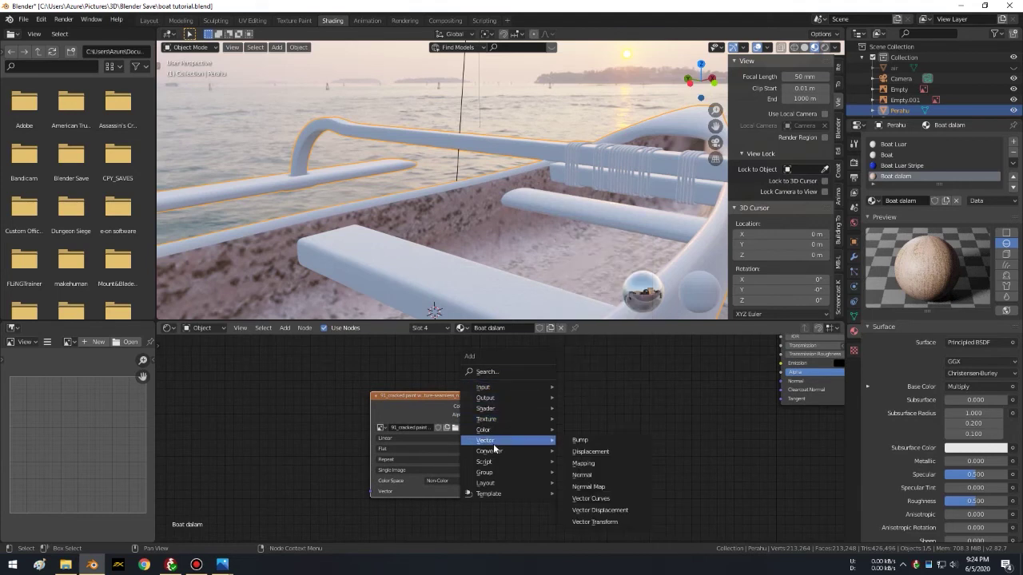
click(607, 486)
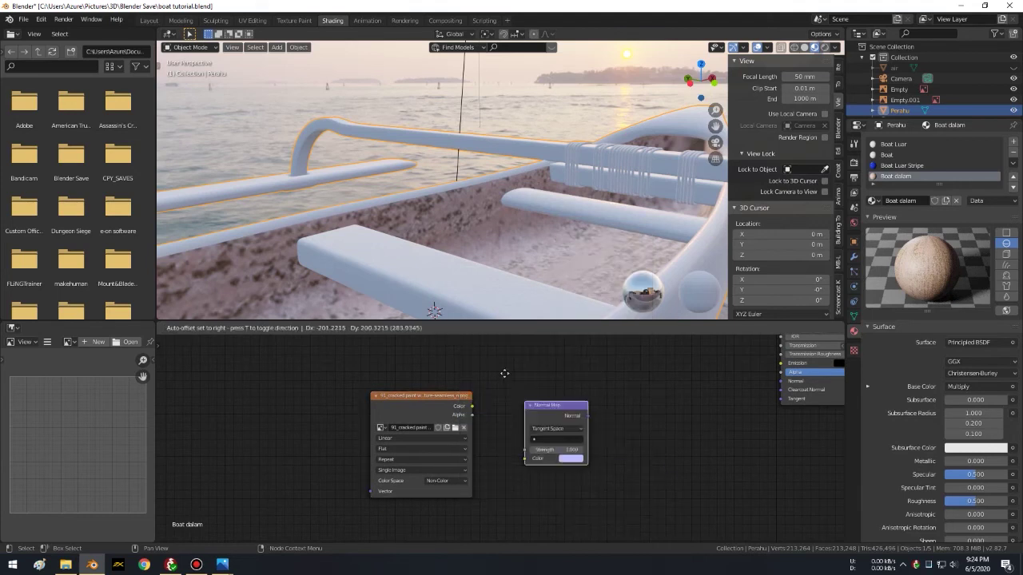
drag(474, 409, 510, 449)
click(543, 431)
click(563, 444)
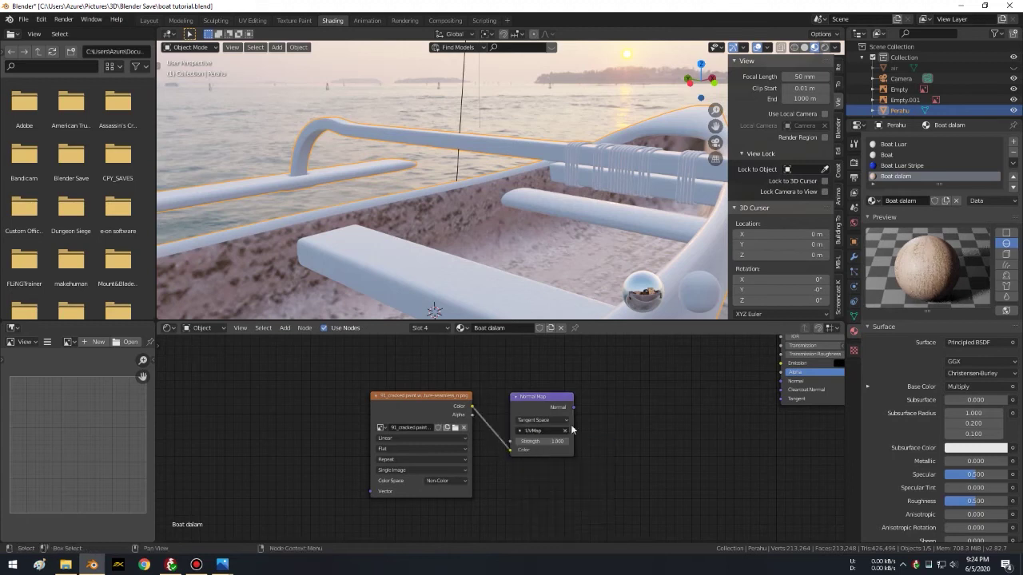
drag(572, 407, 781, 382)
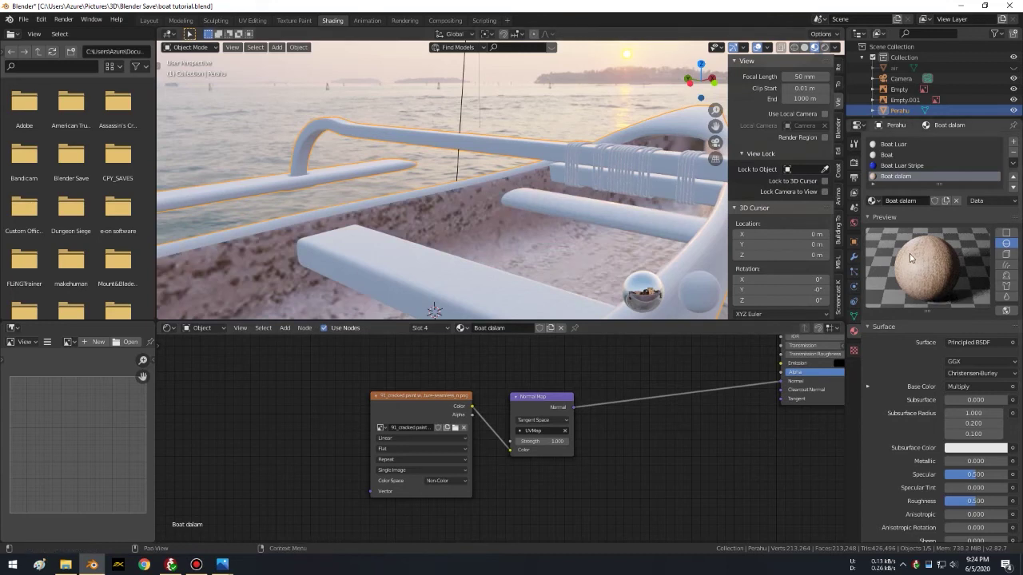
mouse_move(533, 229)
middle_down()
mouse_move(632, 130)
mouse_move(555, 343)
middle_up()
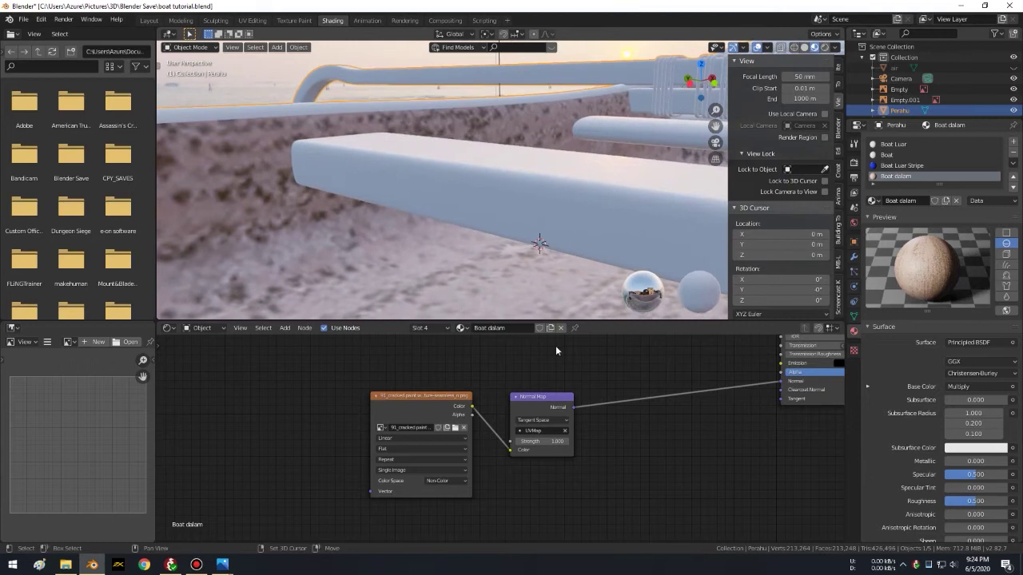
drag(426, 395, 375, 457)
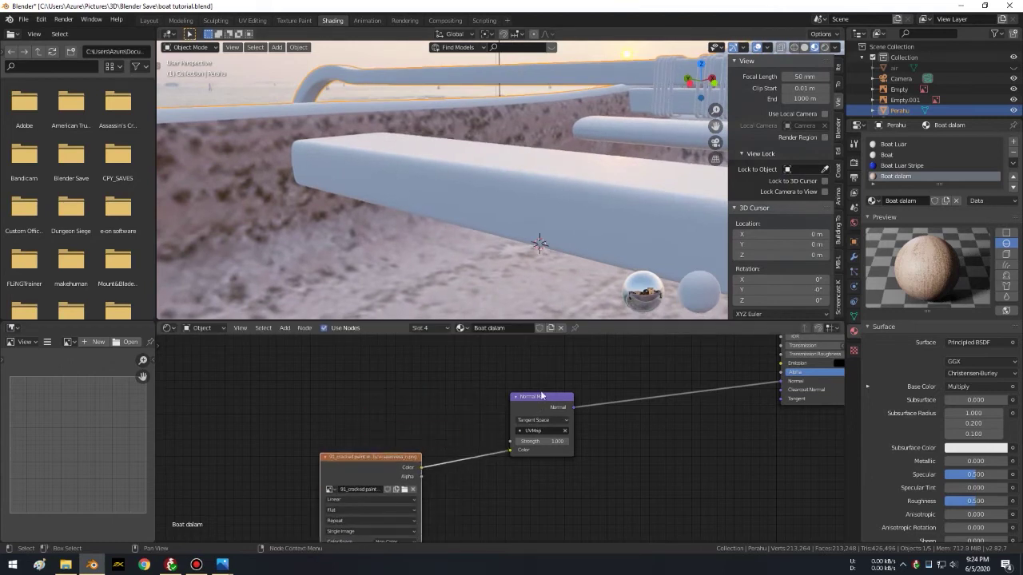
drag(543, 398, 485, 429)
Step: Add an Image Texture with the cracked-paint height image from the Wood folder, set to Non-Color
key(shift+a)
mouse_move(625, 466)
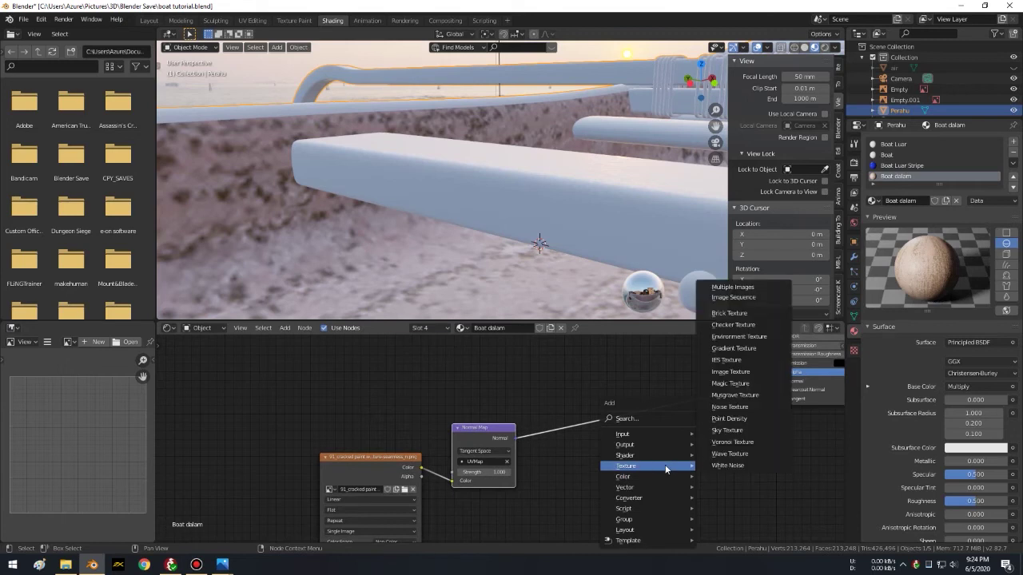
click(759, 370)
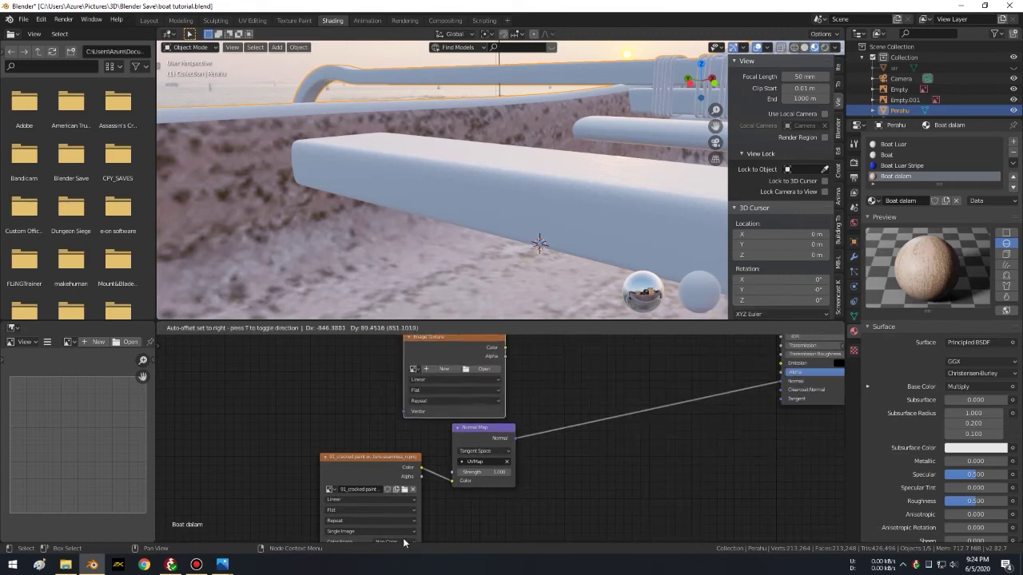
click(480, 363)
click(490, 371)
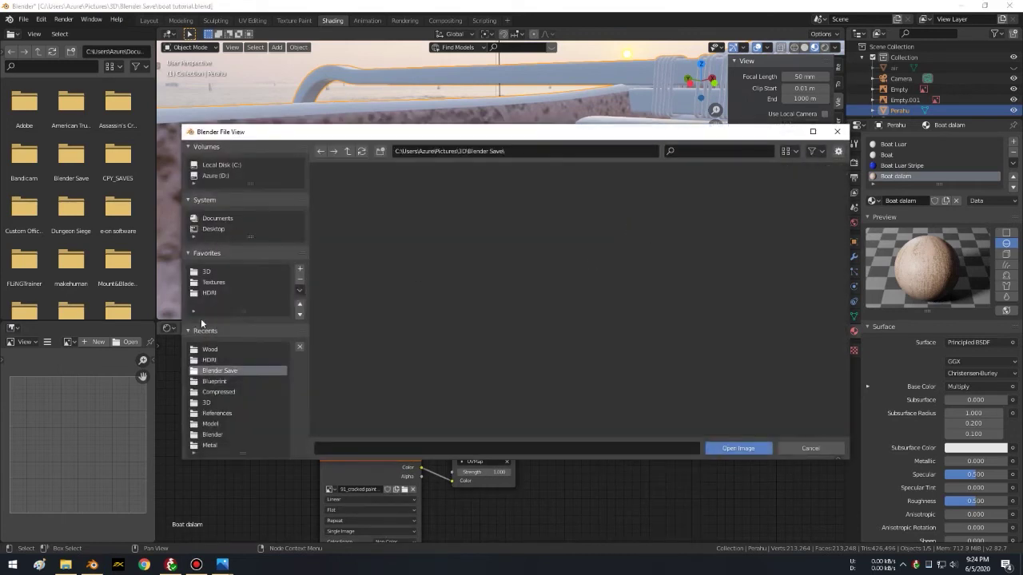
click(220, 350)
click(685, 299)
double_click(674, 290)
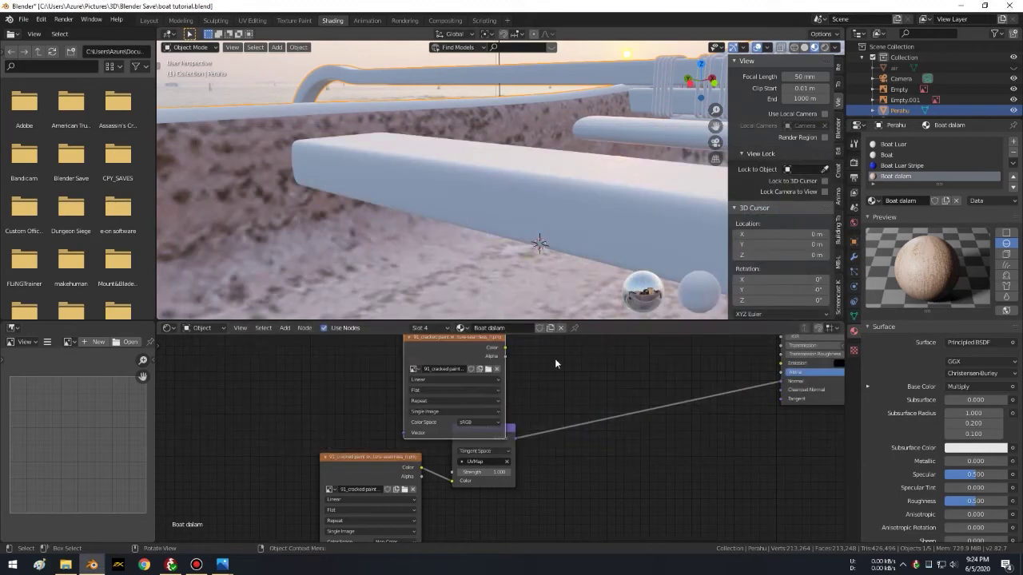
click(480, 422)
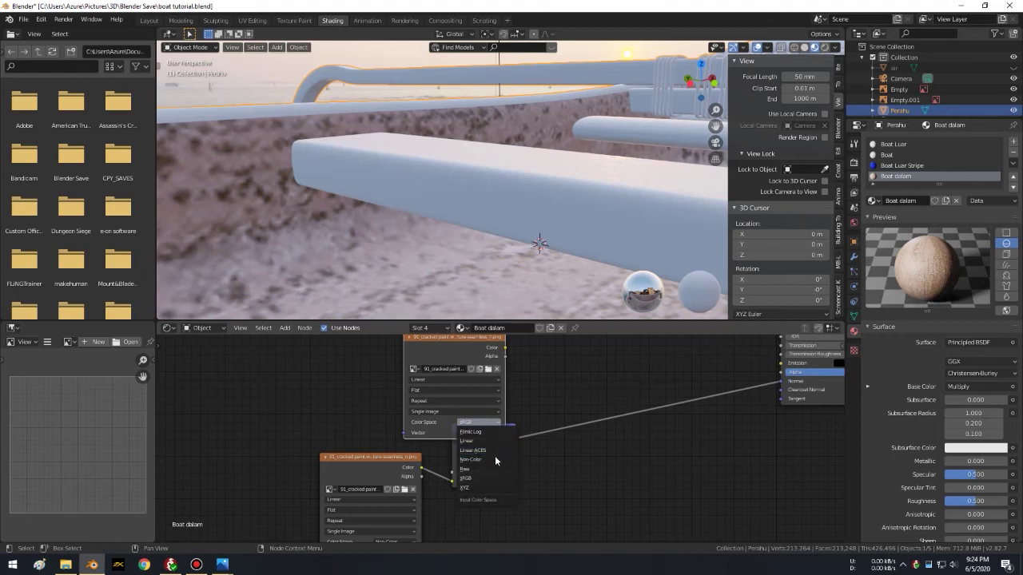
click(495, 460)
drag(472, 333, 480, 317)
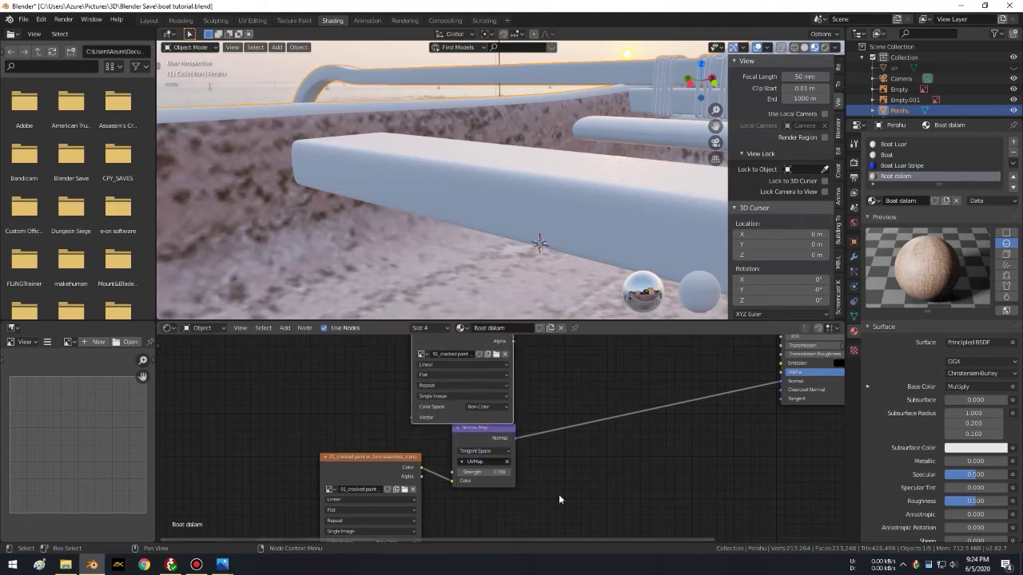
Step: Feed the height image into a Bump node's Height at 0.01 strength, then save boat tutorial.blend
key(shift+a)
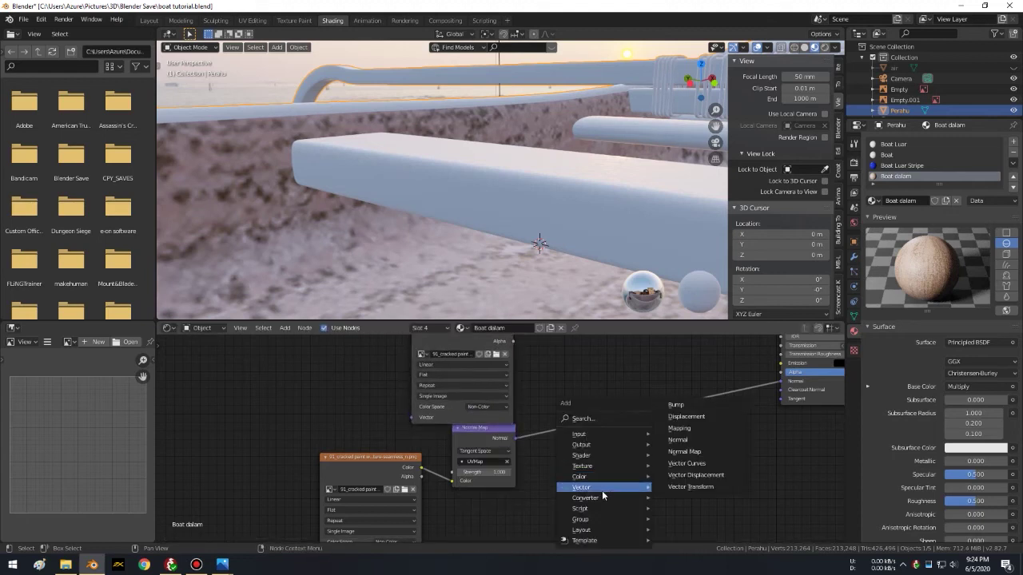
click(697, 403)
click(602, 335)
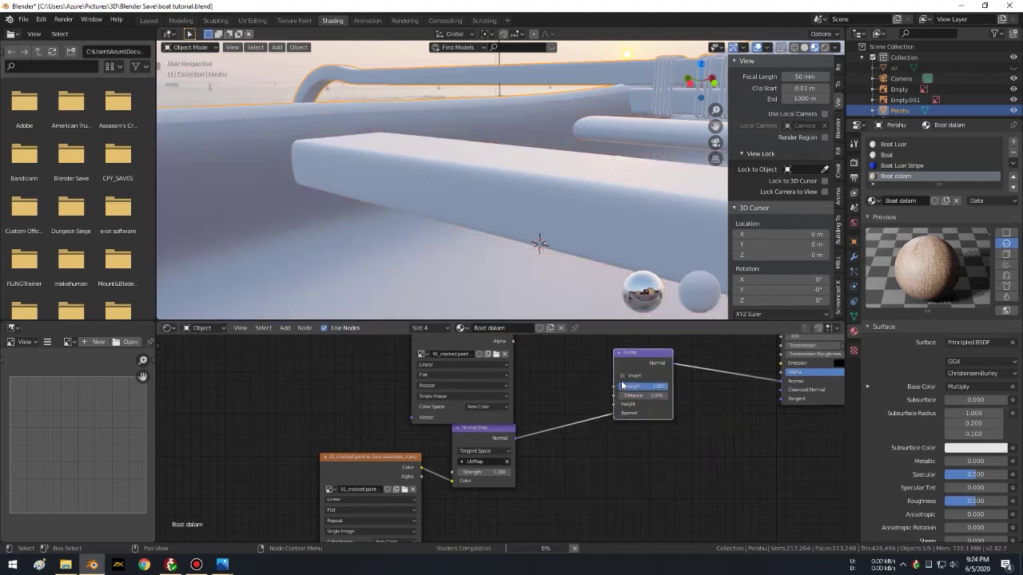
middle_drag(558, 487, 526, 535)
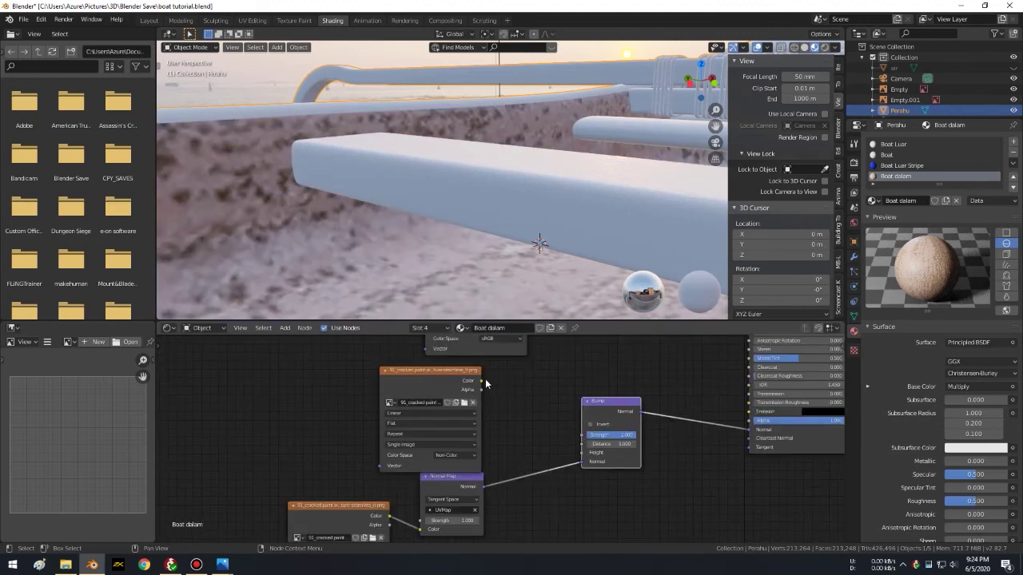
drag(481, 381, 580, 458)
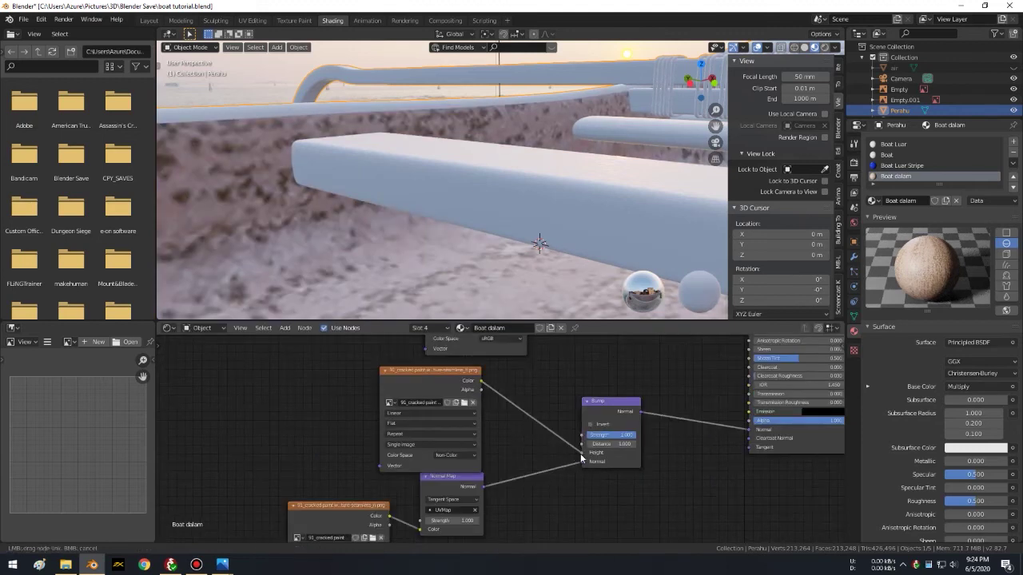
drag(583, 457, 582, 454)
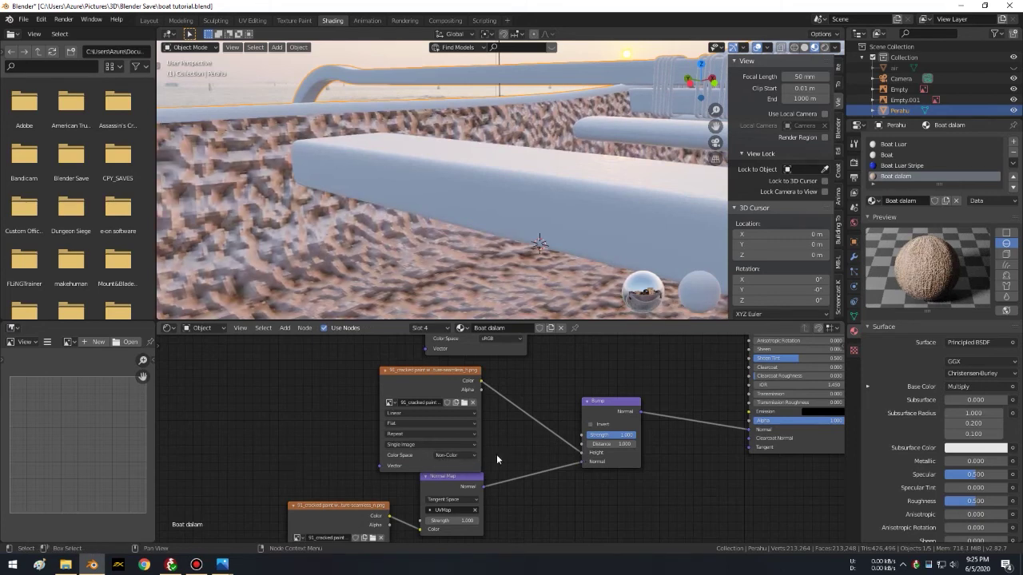
middle_drag(649, 523, 604, 471)
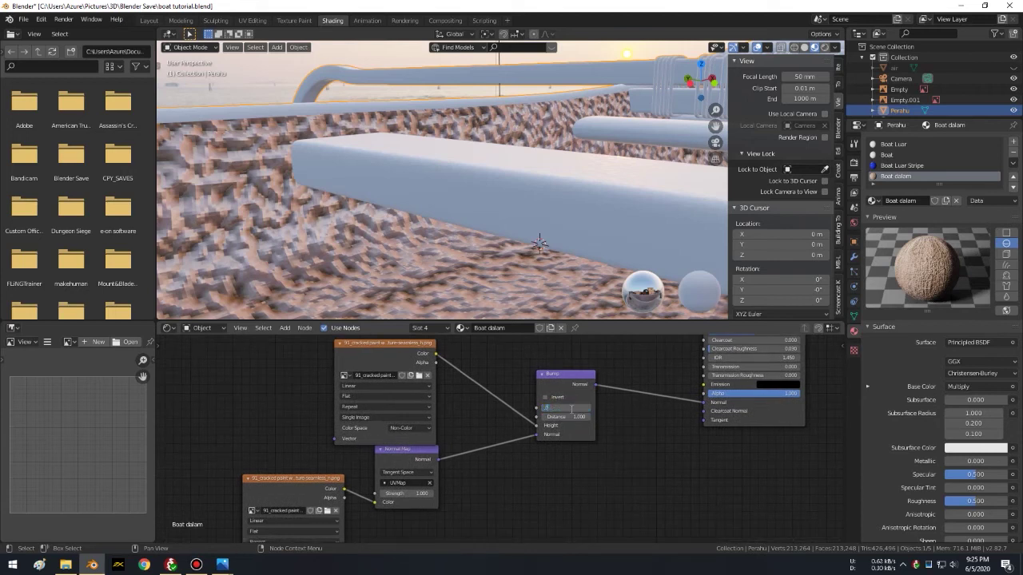
text(*0.01)
key(Return)
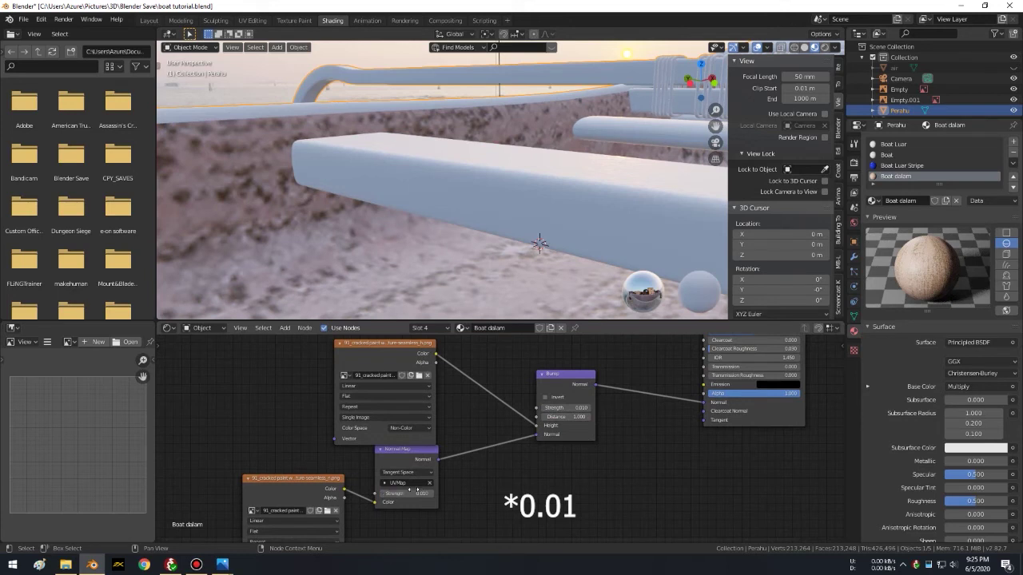
key(ctrl+s)
scroll(586, 178, down, 3)
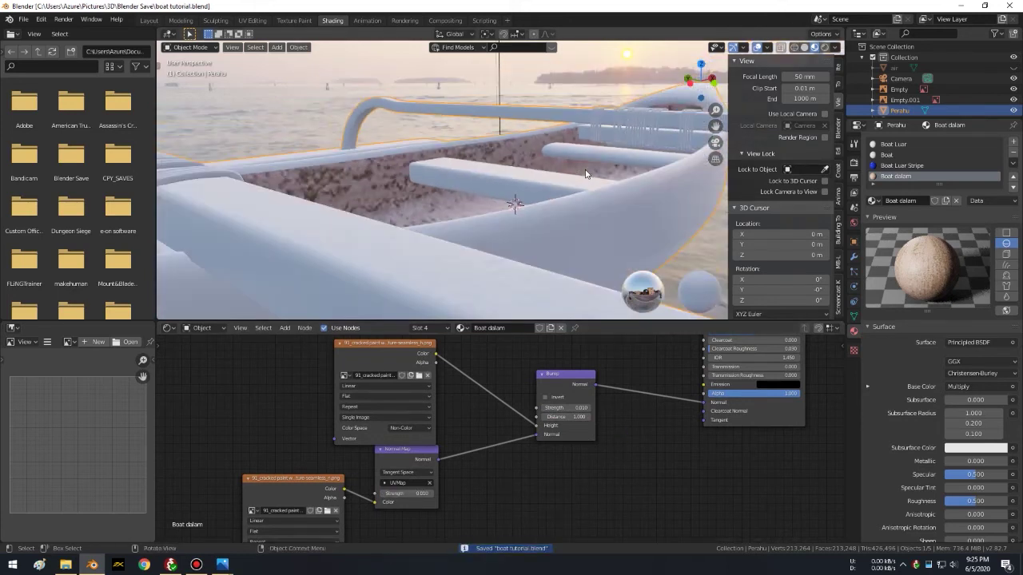
Step: Set the Boat dalam Principled BSDF to Specular 0.000 and Roughness 0.100
scroll(578, 169, down, 2)
mouse_move(578, 170)
middle_down()
mouse_move(638, 182)
mouse_move(617, 171)
middle_up()
middle_drag(640, 207, 671, 264)
scroll(694, 346, up, 1)
scroll(671, 360, up, 1)
scroll(638, 382, up, 2)
scroll(638, 391, up, 1)
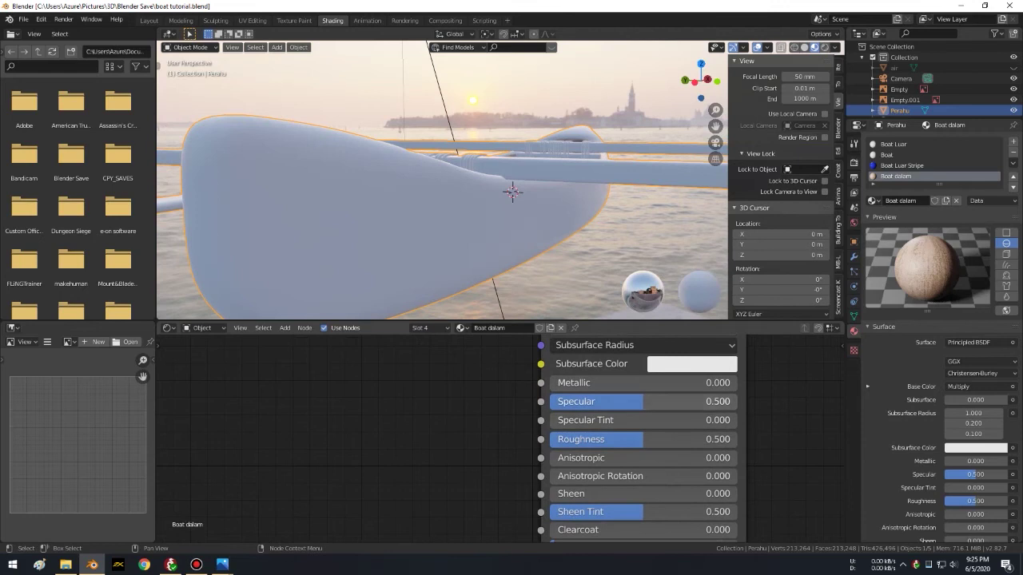
click(657, 402)
text(0.000)
key(Return)
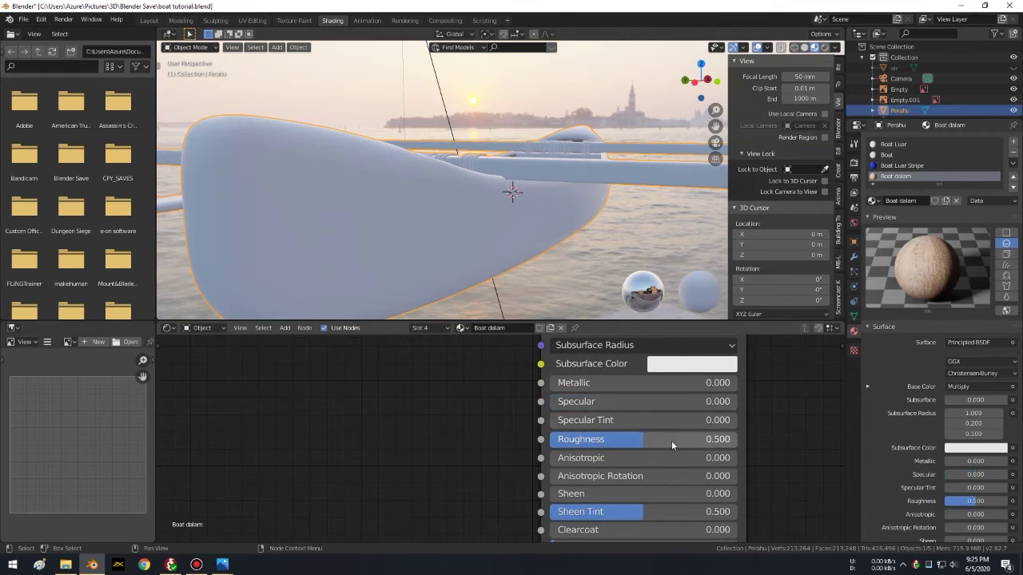
click(672, 440)
text(0.100)
key(Return)
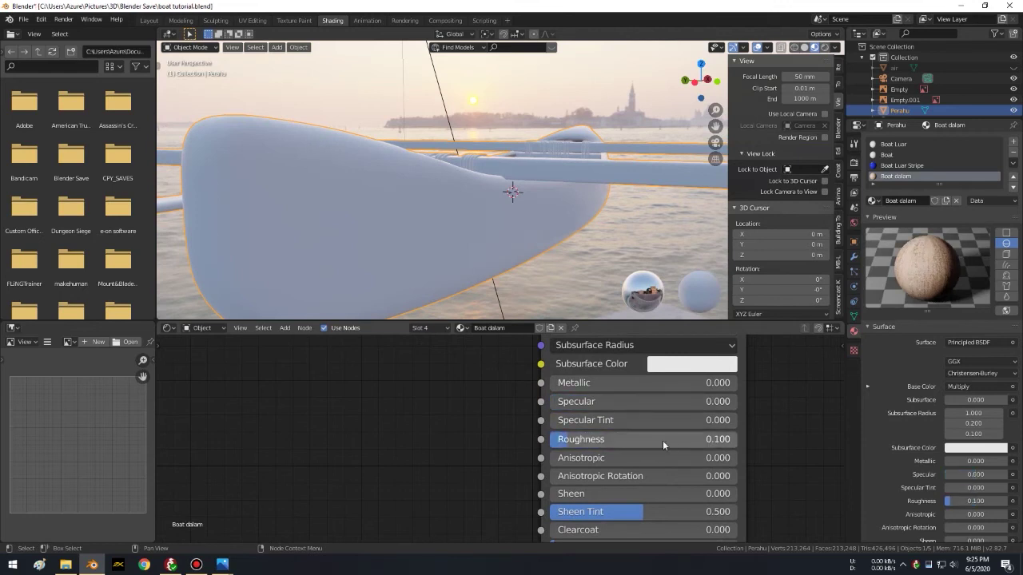
mouse_move(509, 372)
middle_down()
mouse_move(441, 484)
mouse_move(695, 388)
mouse_move(635, 427)
mouse_move(607, 531)
mouse_move(564, 434)
mouse_move(404, 413)
mouse_move(596, 437)
middle_up()
scroll(441, 484, down, 2)
Step: Save, then put the Perahu hull in Edit Mode with nothing selected and the Boat slot active
key(ctrl+s)
mouse_move(624, 160)
middle_down()
mouse_move(583, 192)
mouse_move(471, 180)
mouse_move(626, 189)
mouse_move(480, 195)
mouse_move(570, 208)
middle_up()
scroll(570, 212, up, 3)
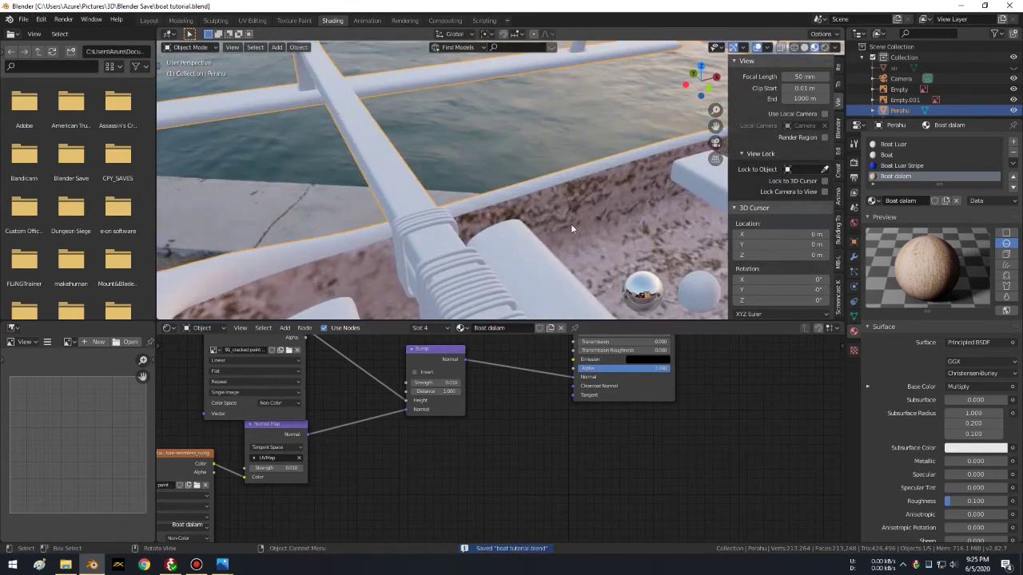
scroll(501, 184, up, 3)
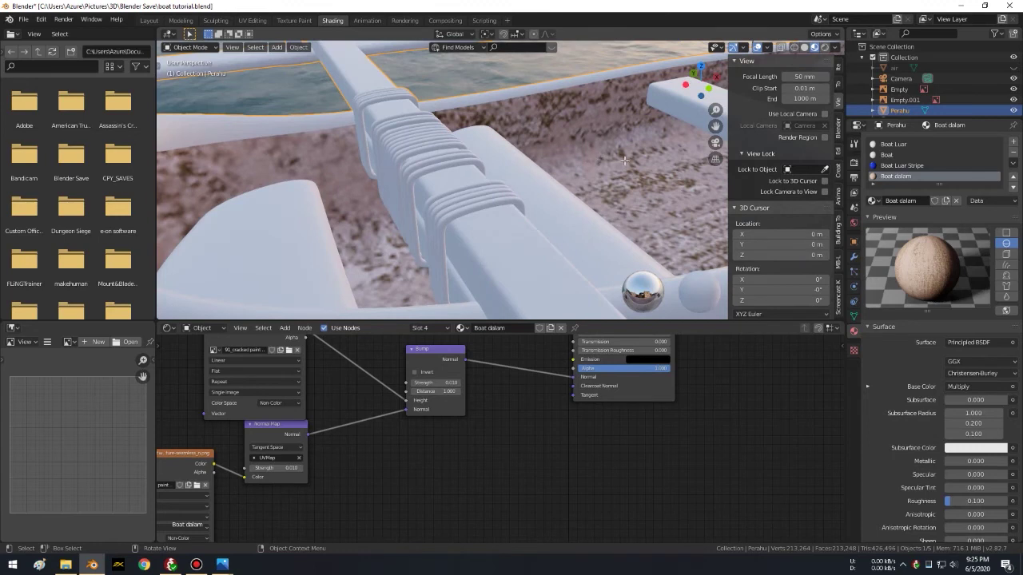
key(Tab)
scroll(623, 163, down, 3)
scroll(559, 175, down, 2)
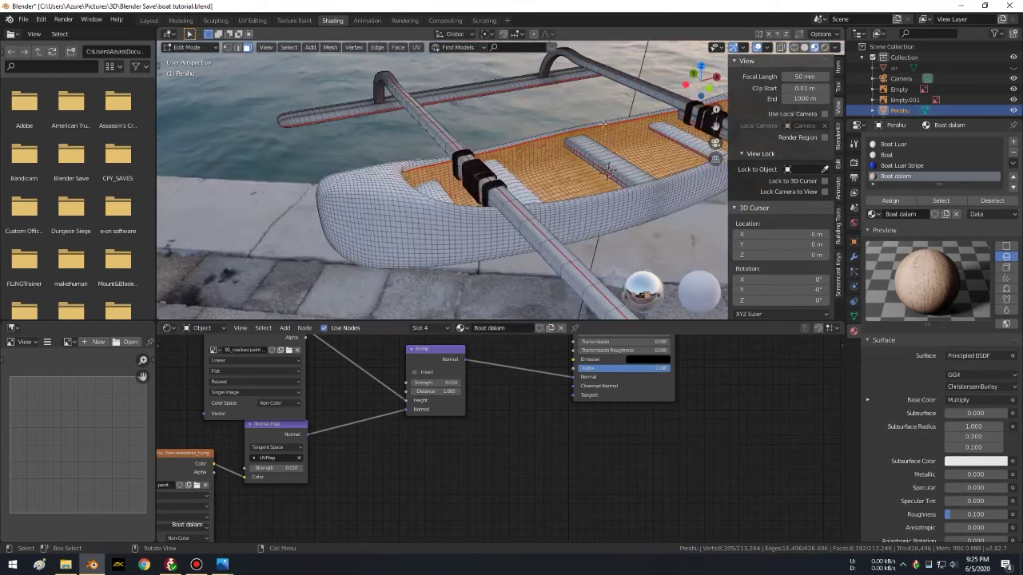
scroll(510, 190, down, 1)
middle_drag(510, 190, 551, 200)
key(alt+a)
click(887, 154)
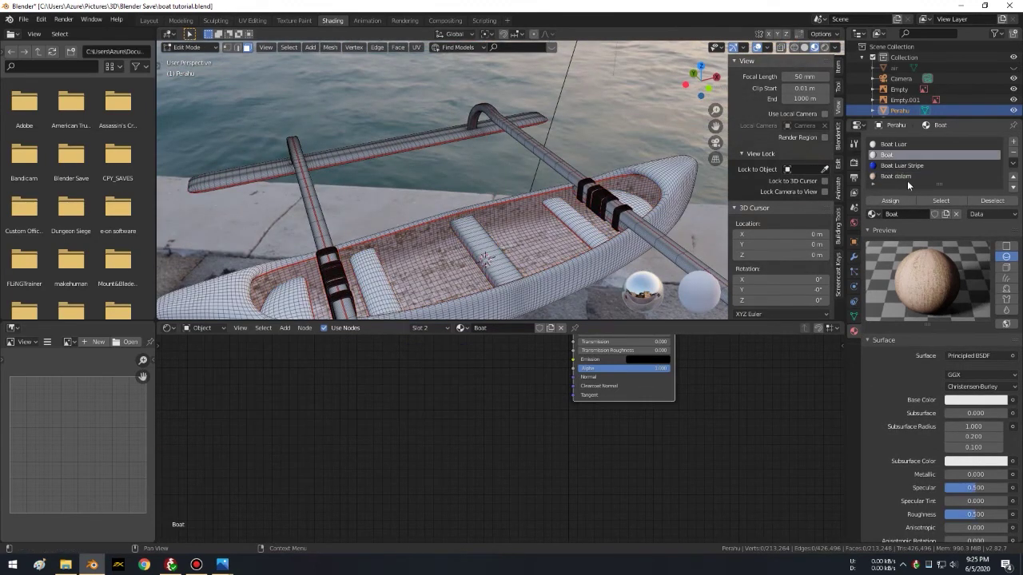
Step: Select the rope-wrap faces on the Boat slot, rename the material Tali, and assign it
click(935, 201)
mouse_move(575, 199)
middle_down()
mouse_move(589, 222)
mouse_move(695, 232)
middle_up()
text(Tali)
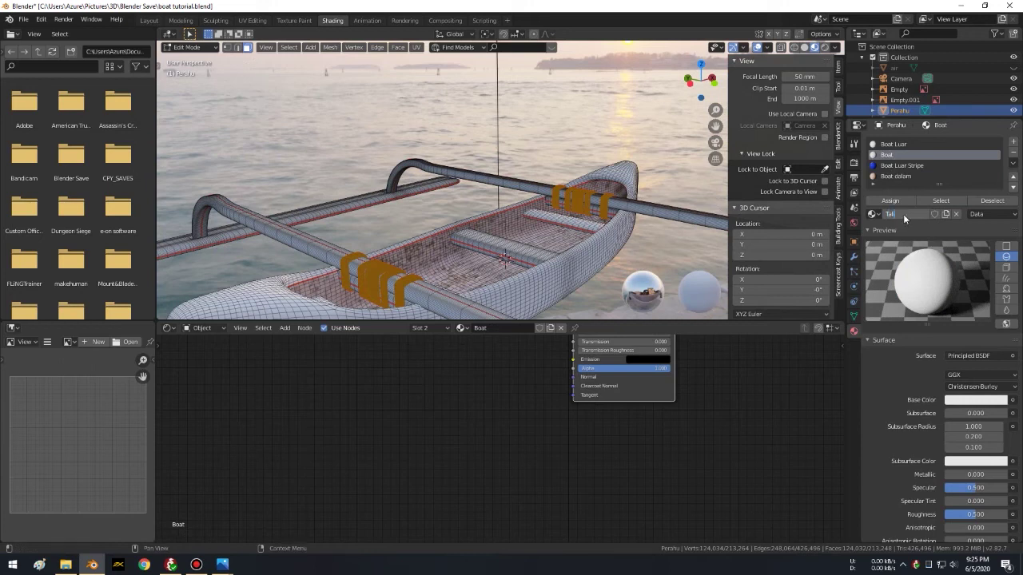
click(890, 200)
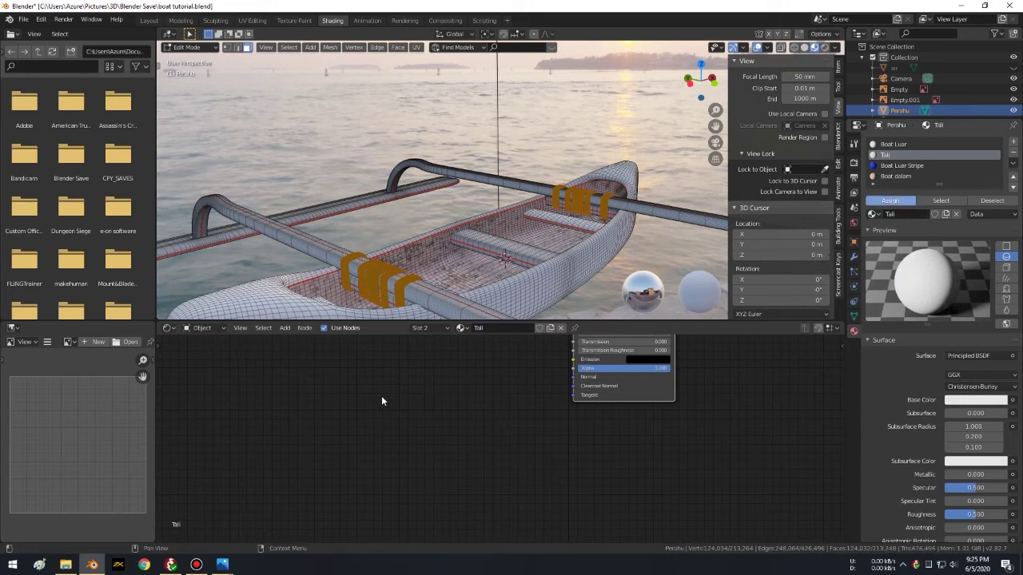
shift+scroll(503, 400, up, 6)
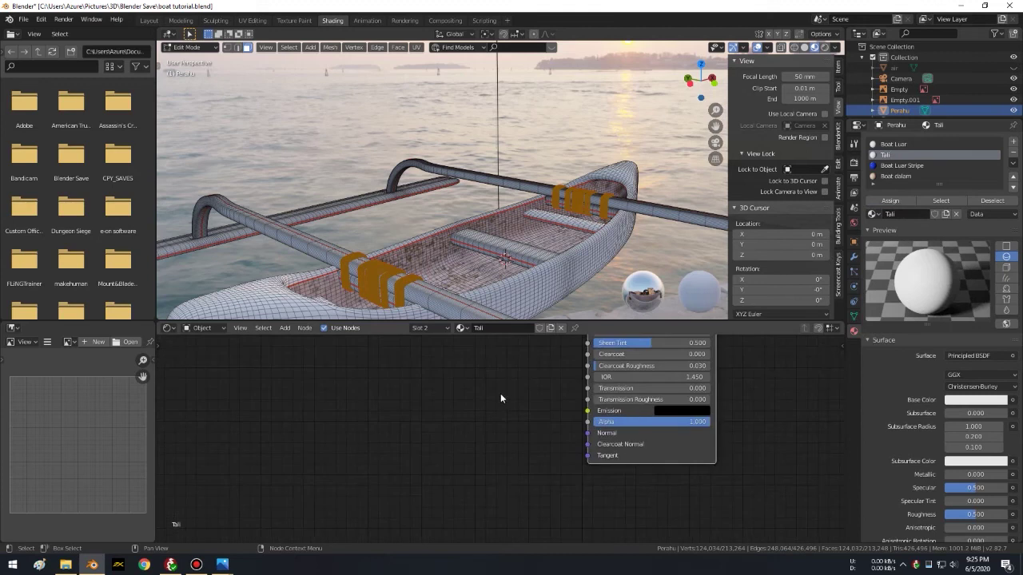
scroll(486, 447, up, 1)
middle_drag(411, 380, 462, 479)
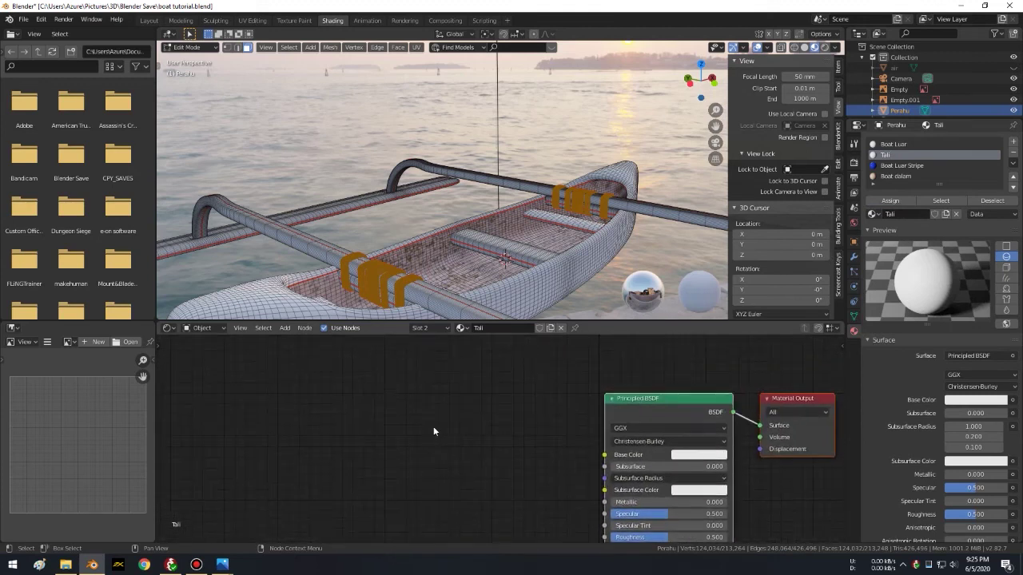
key(shift+a)
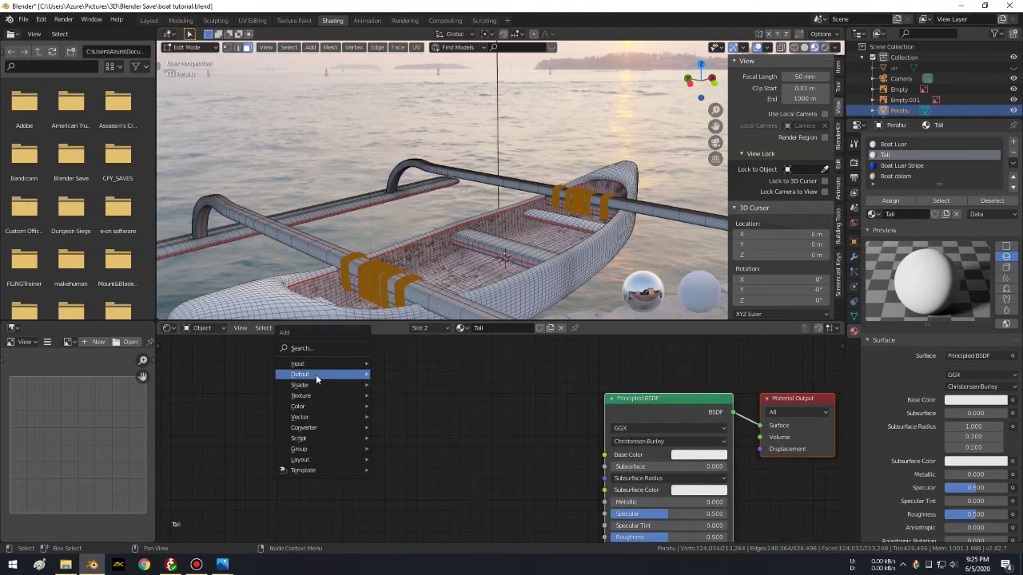
mouse_move(301, 395)
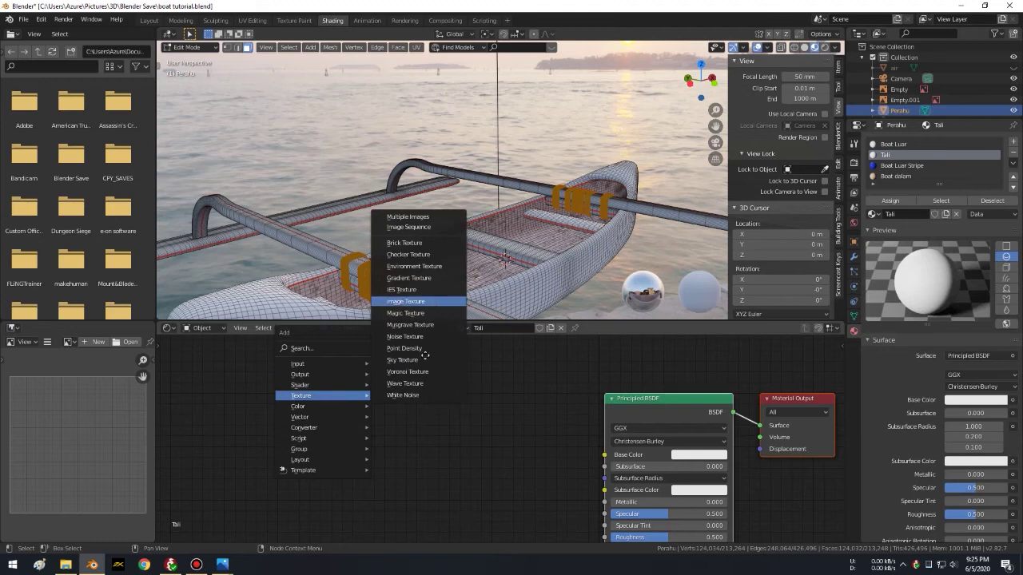
Step: Link an Image Texture with the TexturesCom_Carpet0611 fabric image from Textures/Fabric into Base Color
click(431, 301)
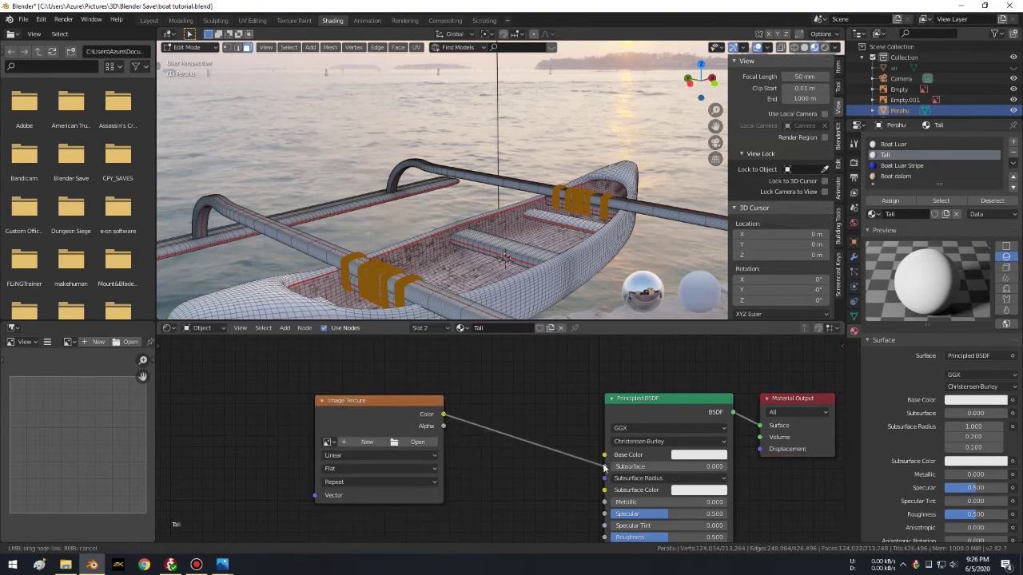
drag(443, 413, 605, 455)
click(407, 443)
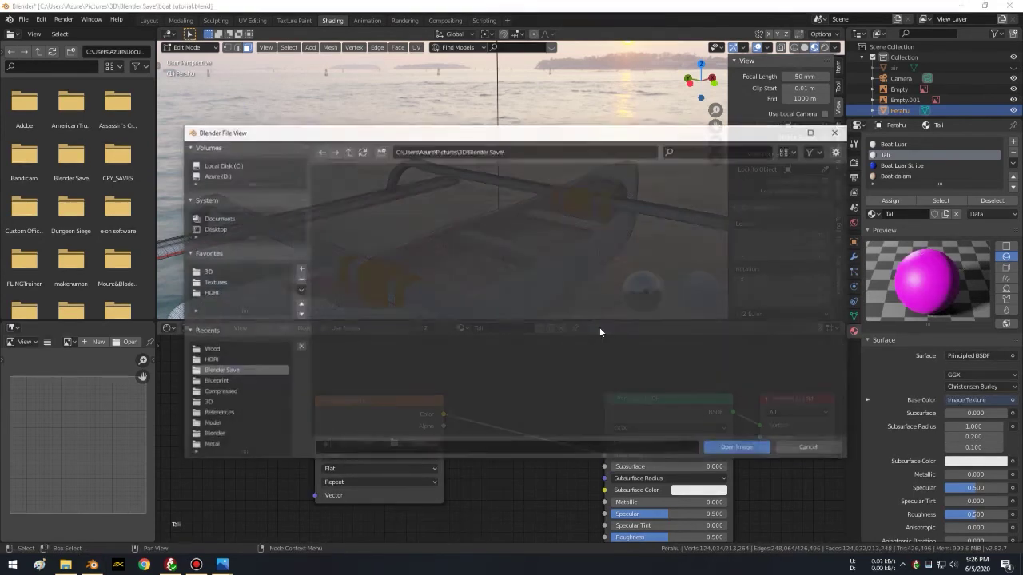
click(236, 349)
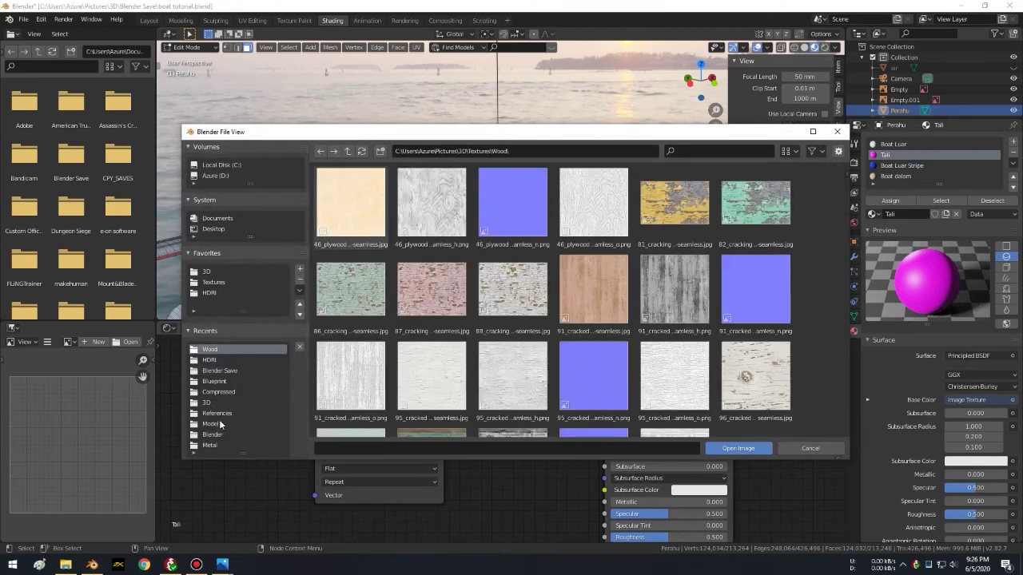
click(349, 152)
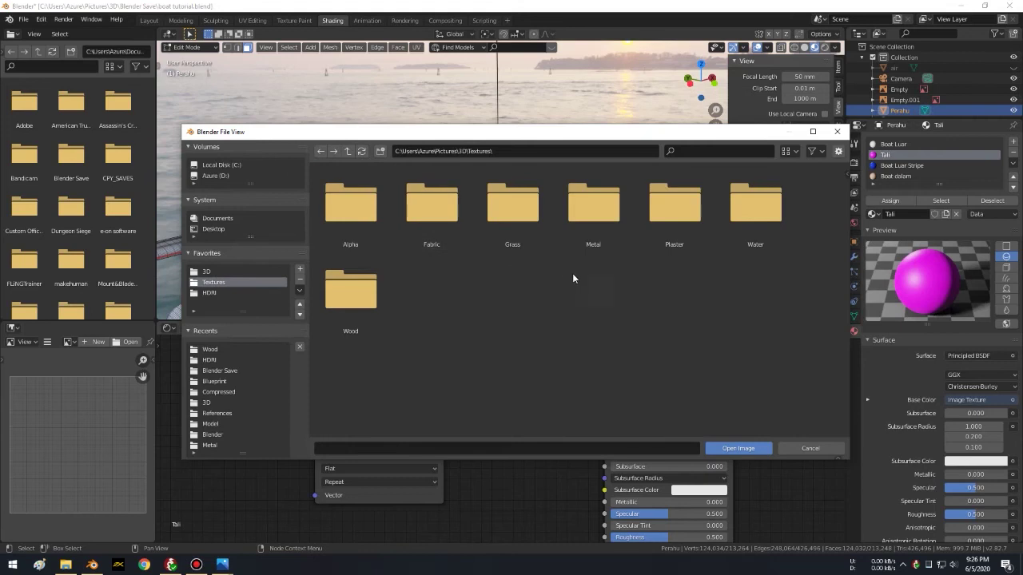
click(426, 218)
double_click(426, 218)
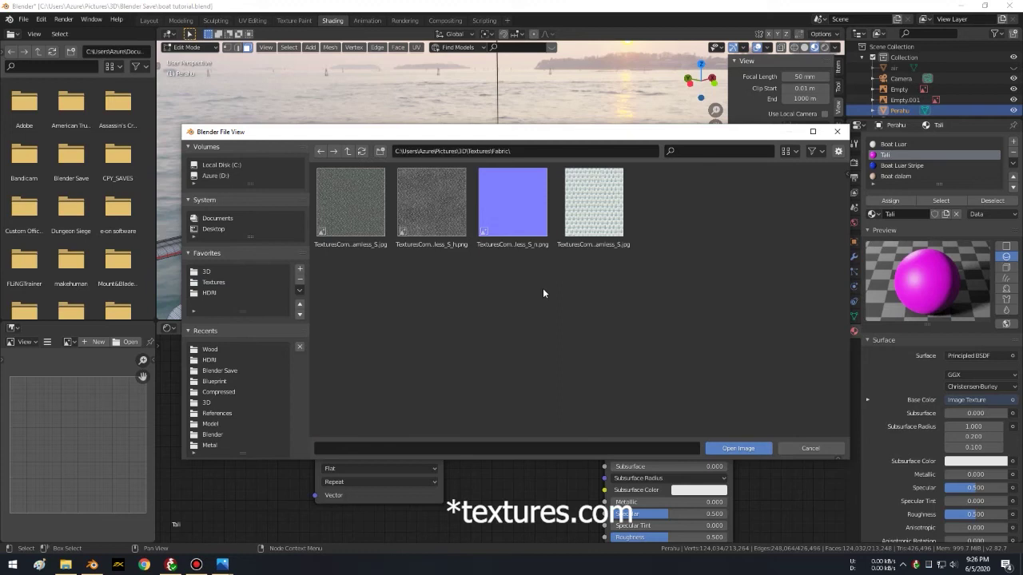
double_click(352, 212)
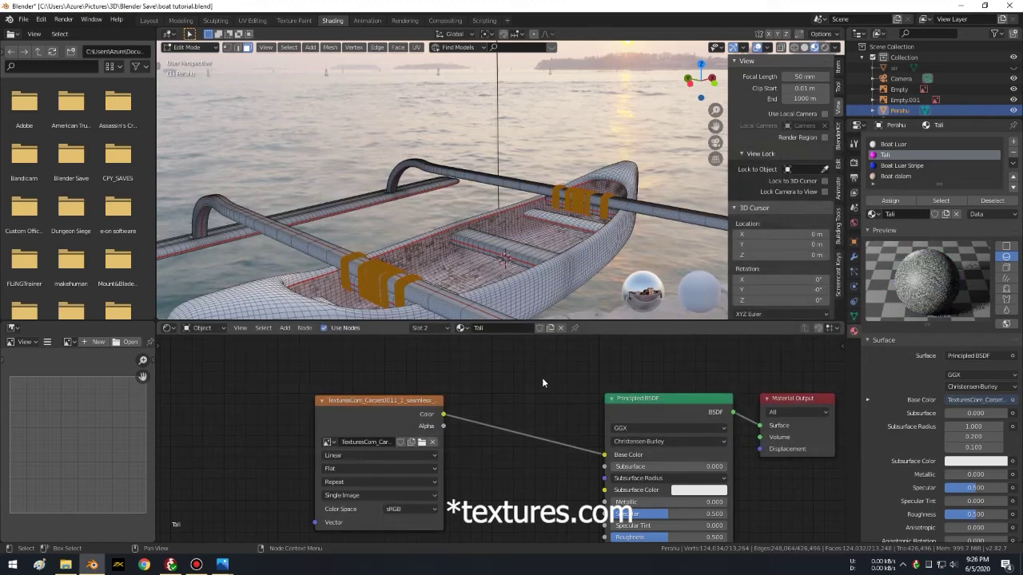
middle_drag(518, 448, 496, 396)
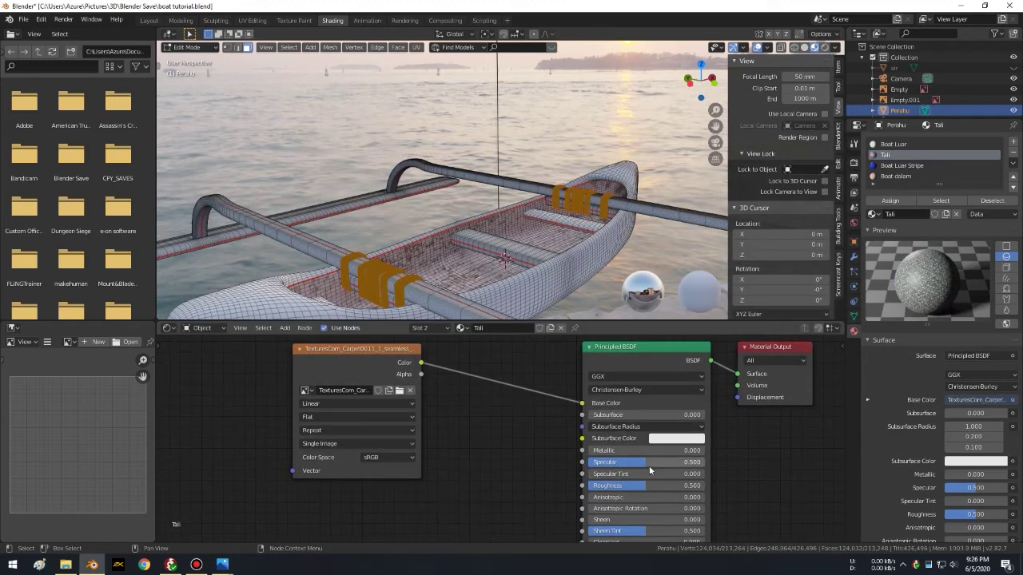
Step: Set the Tali shader's Specular to 0.000 and Roughness to 0.100
key(BackSpace)
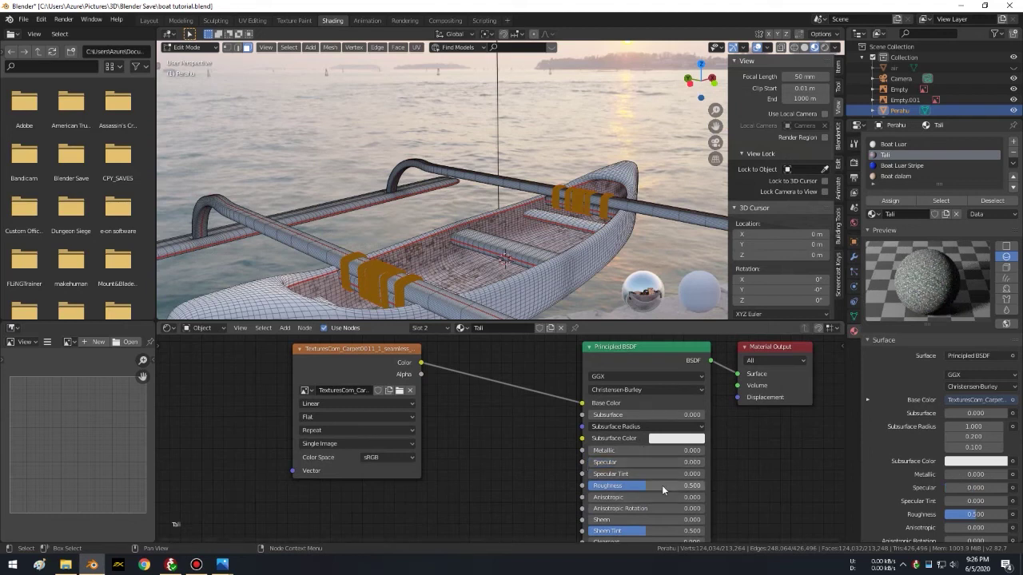
click(663, 485)
key(Return)
click(663, 484)
key(Return)
mouse_move(497, 463)
middle_down()
mouse_move(632, 391)
mouse_move(626, 413)
middle_up()
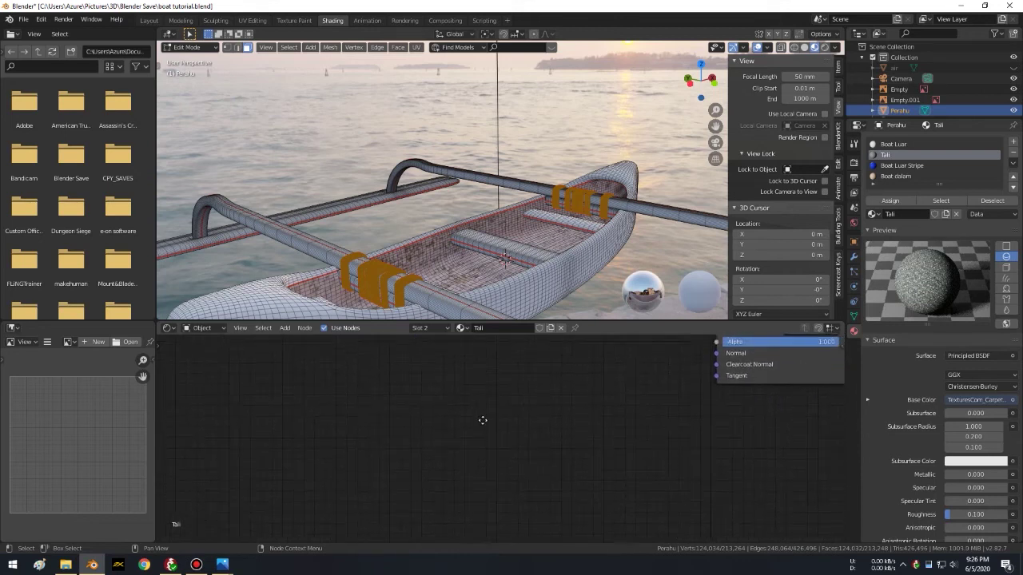
key(shift+a)
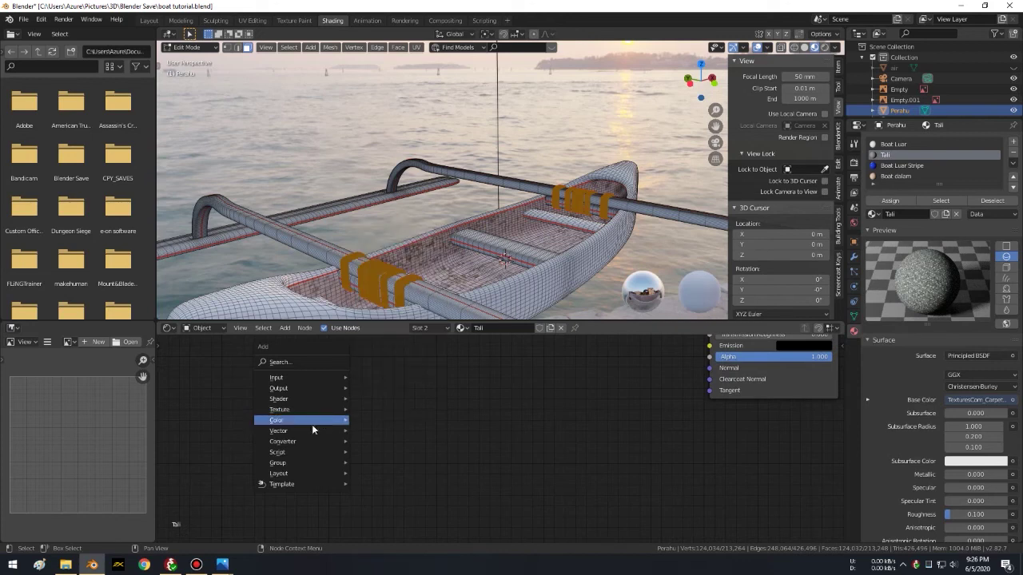
Step: Add an Image Texture loading the purple fabric normal-map texture, set to Non-Color
mouse_move(301, 409)
click(303, 396)
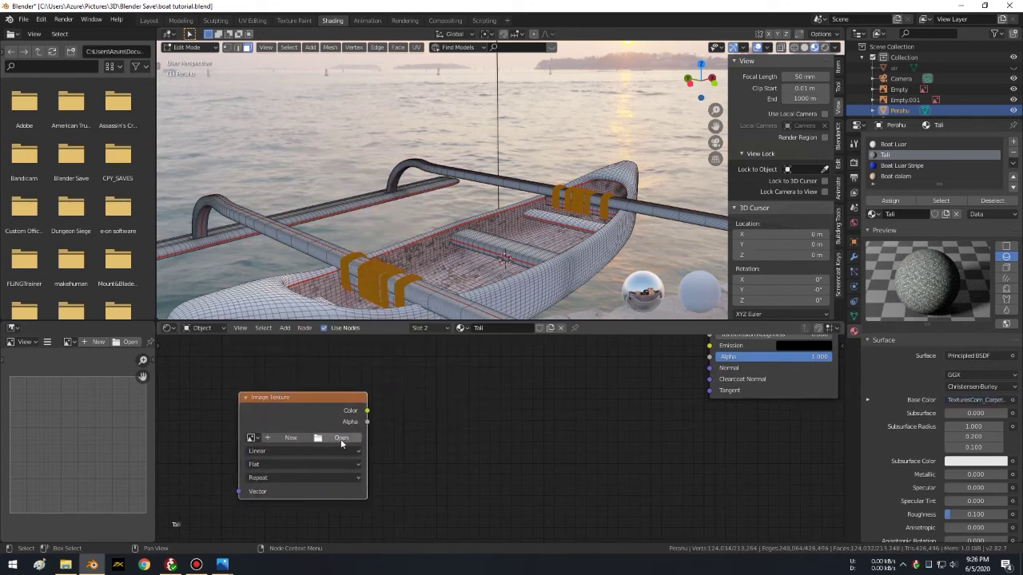
click(342, 438)
click(210, 349)
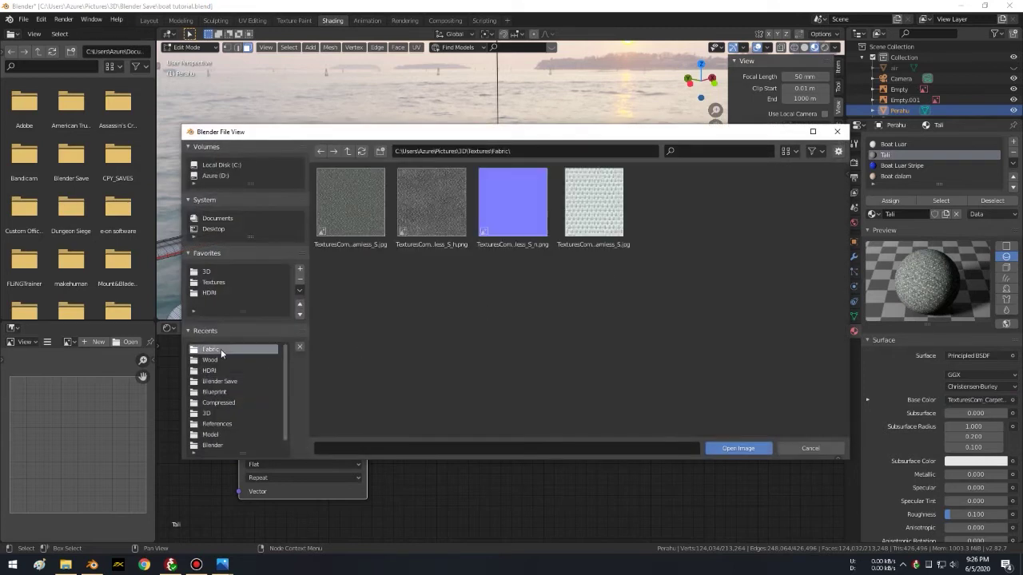
double_click(507, 219)
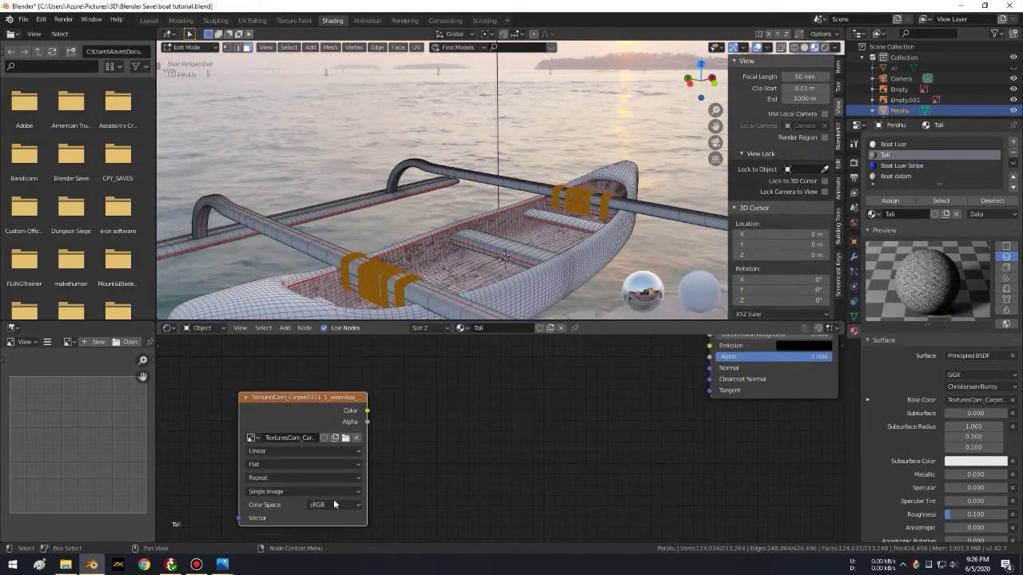
click(333, 505)
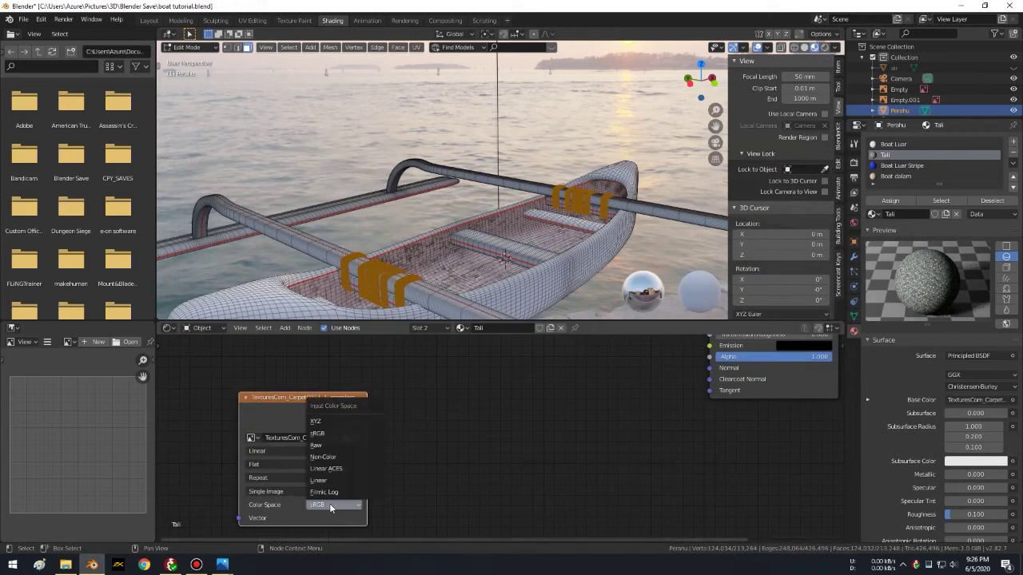
click(349, 457)
middle_drag(510, 353, 452, 507)
mouse_move(494, 336)
middle_down()
mouse_move(452, 430)
mouse_move(513, 410)
middle_up()
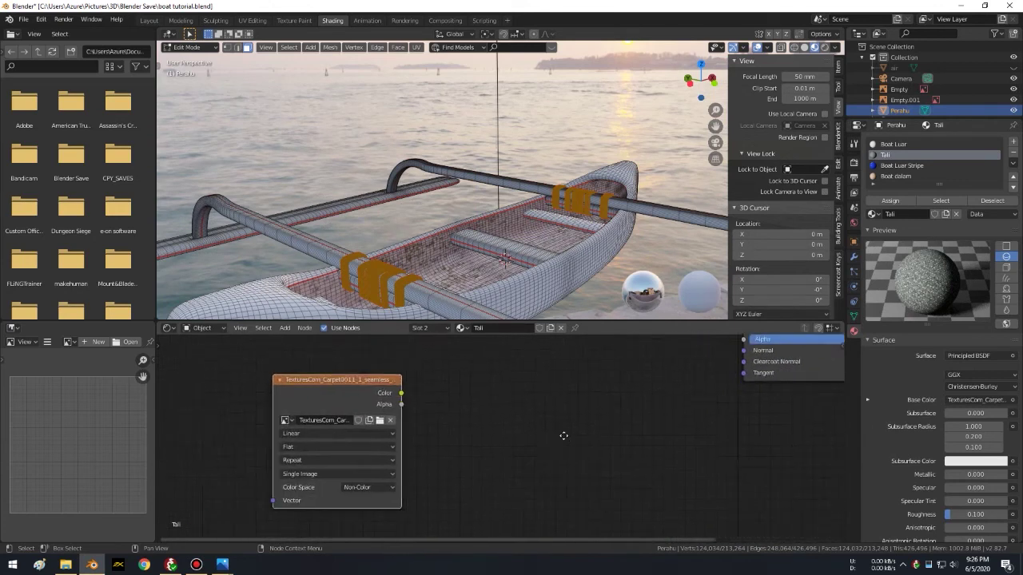
Step: Route the normal texture through a Normal Map node at strength 0.010 into the shader's Normal
key(shift+a)
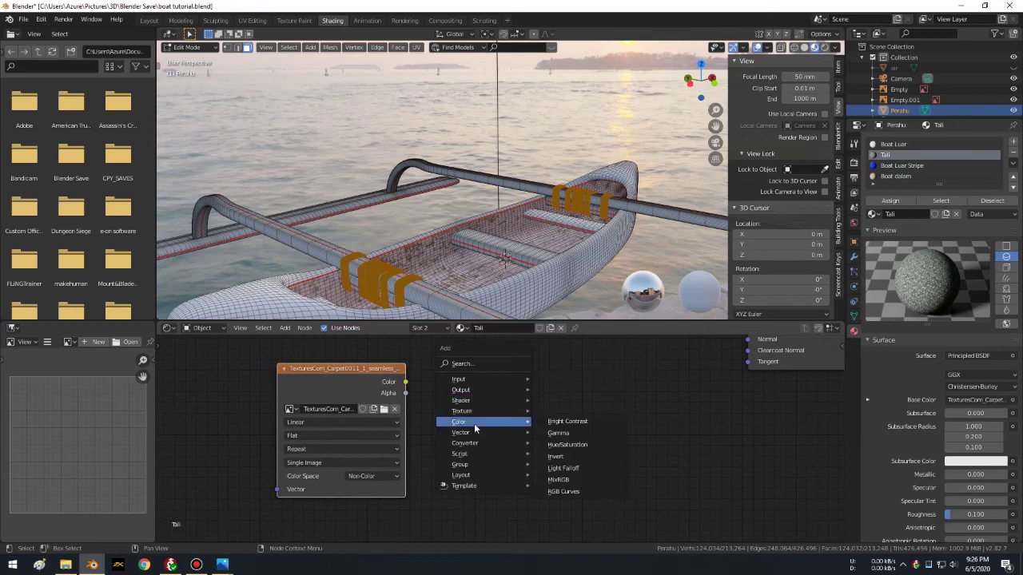
mouse_move(461, 432)
click(592, 478)
click(456, 359)
mouse_move(407, 383)
mouse_down()
mouse_move(464, 435)
mouse_move(479, 411)
mouse_up()
click(493, 402)
click(495, 418)
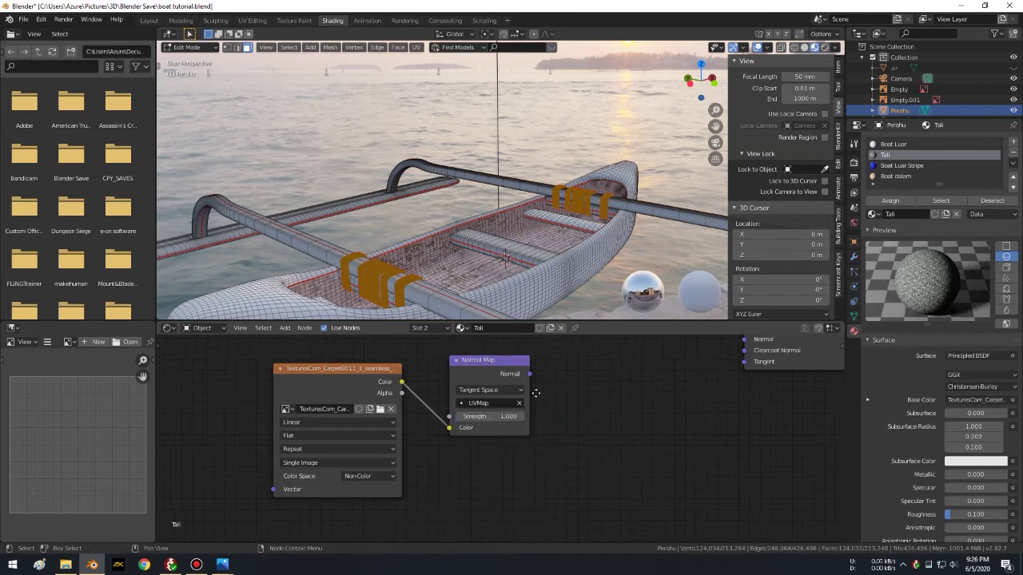
middle_drag(537, 376, 463, 406)
drag(460, 403, 674, 369)
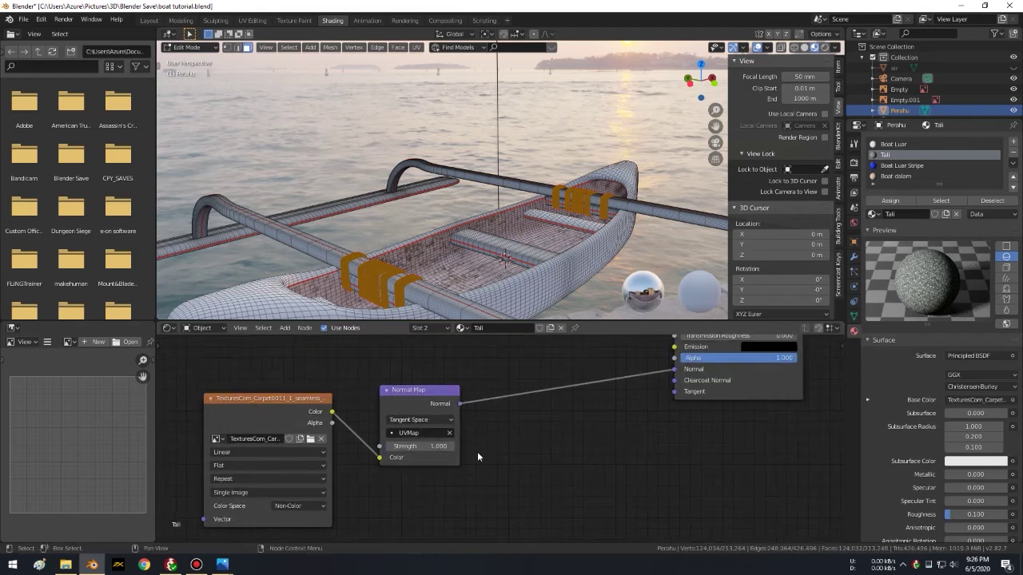
click(421, 447)
text(0.010)
key(Return)
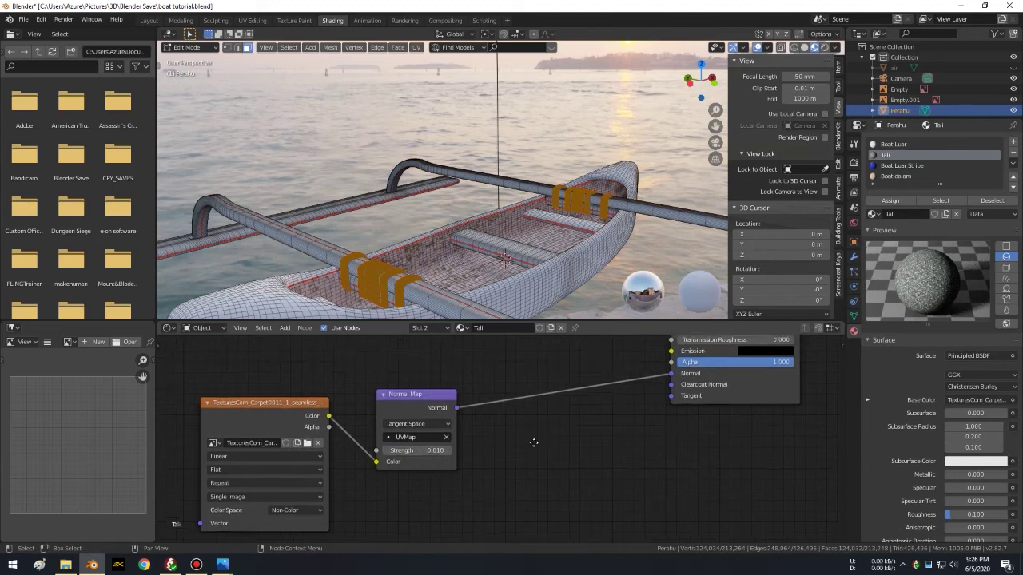
middle_drag(536, 419, 512, 454)
key(shift+a)
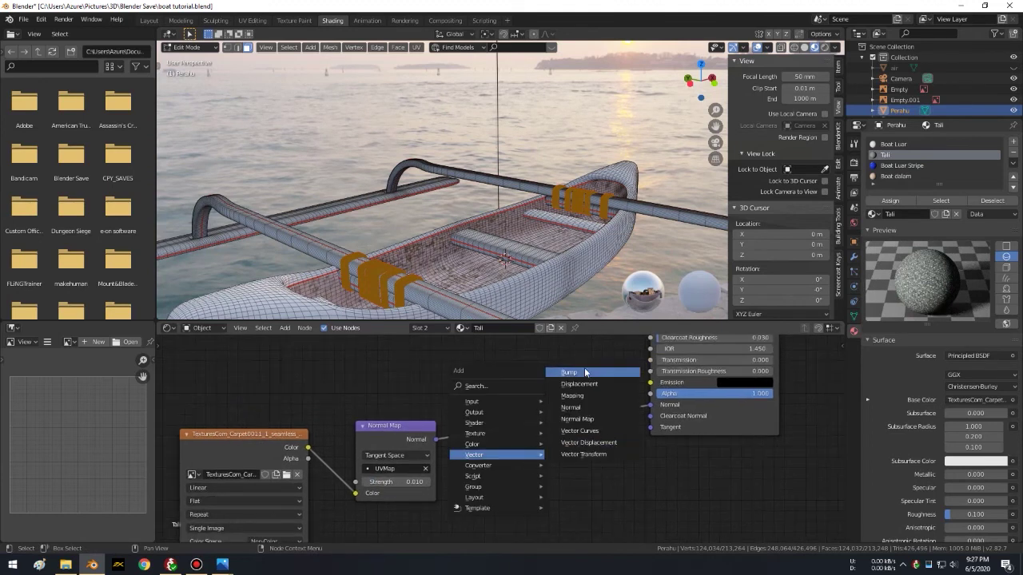
Step: Insert a Bump node on the link between the normal map and the shader
click(568, 372)
click(505, 357)
middle_drag(302, 409, 347, 429)
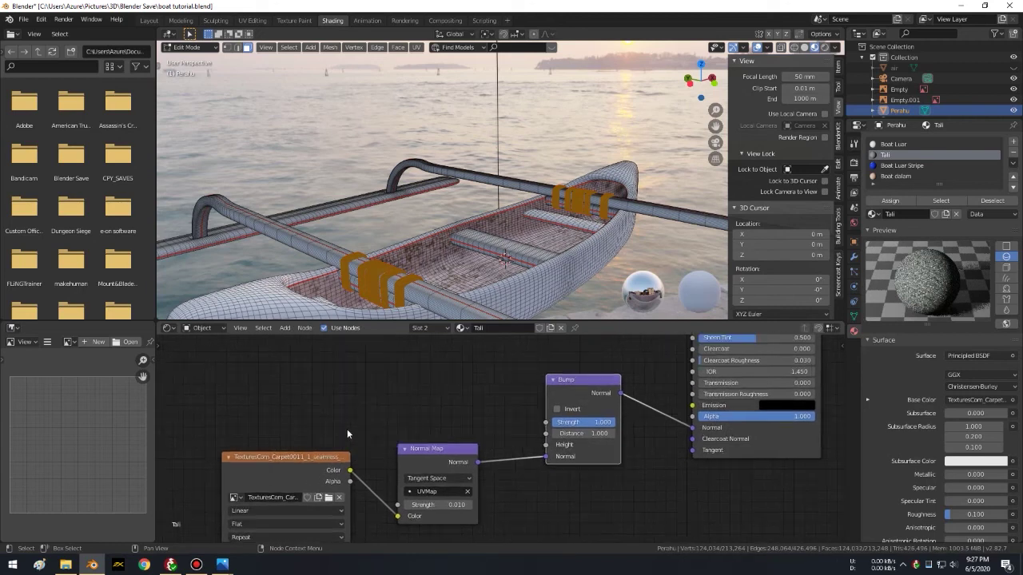
shift+scroll(319, 427, up, 5)
Step: Add an Image Texture loading the Fabric _h.png height map, set to Non-Color
key(shift+a)
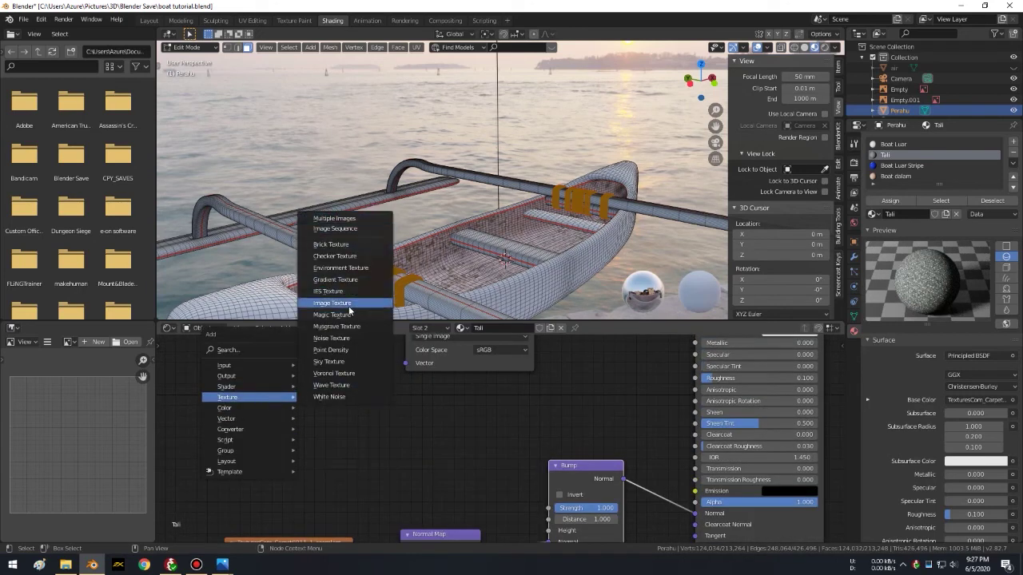
click(349, 304)
click(230, 402)
click(330, 444)
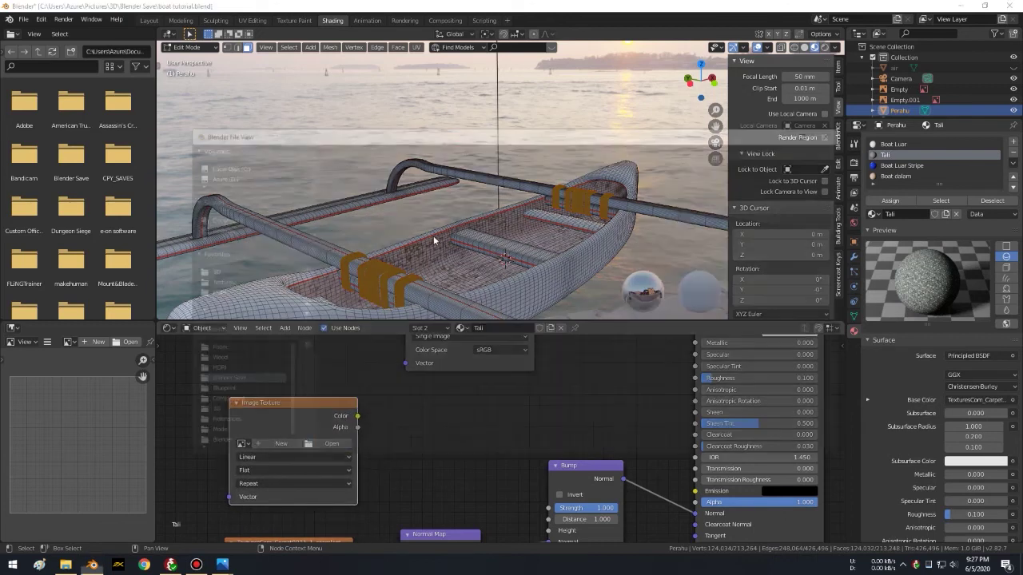
click(222, 351)
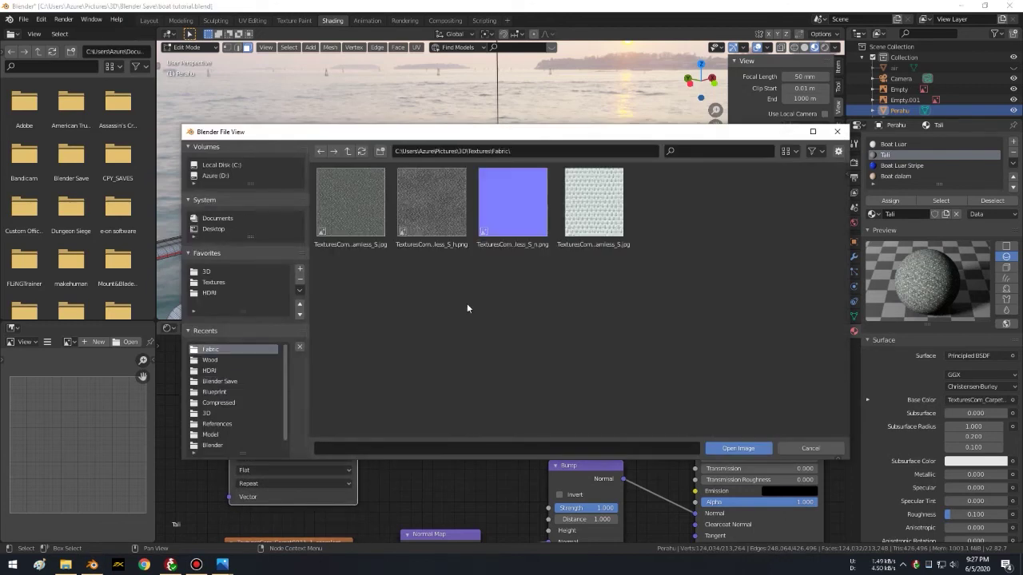
click(446, 184)
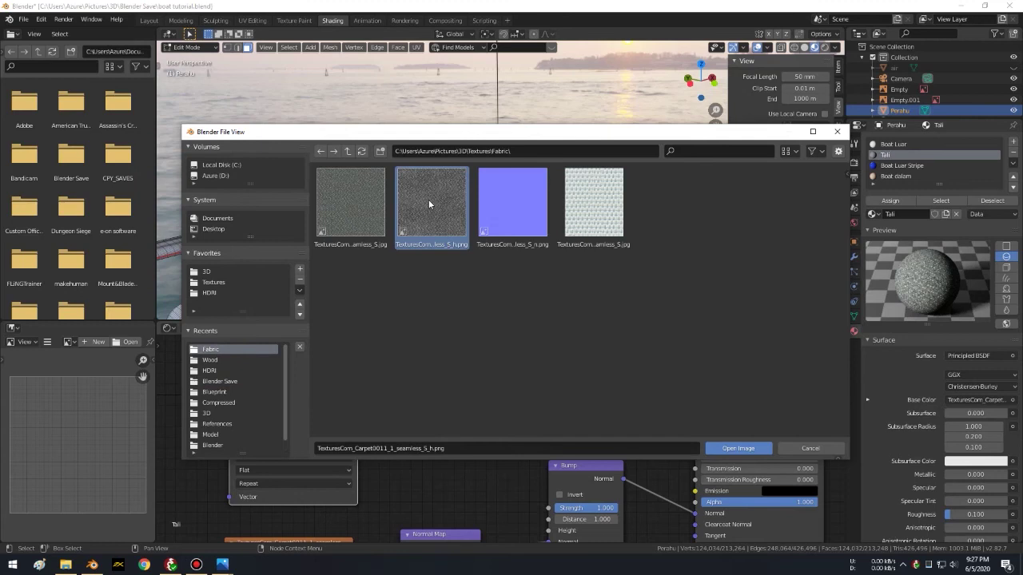
double_click(428, 199)
click(336, 437)
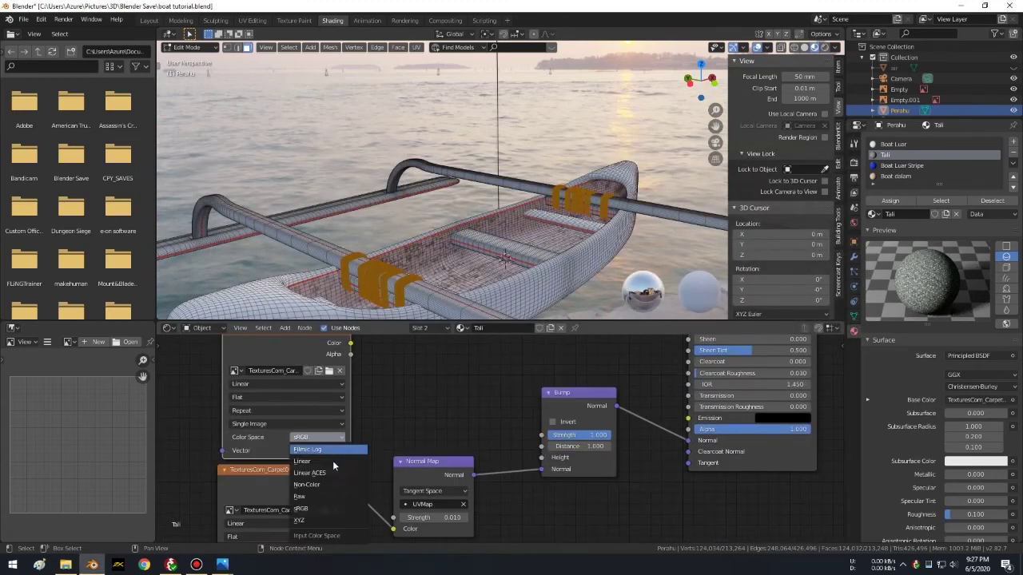
click(326, 488)
Step: Feed the height texture into Bump Height with distance 1.000 and strength 0.010
drag(350, 342, 546, 461)
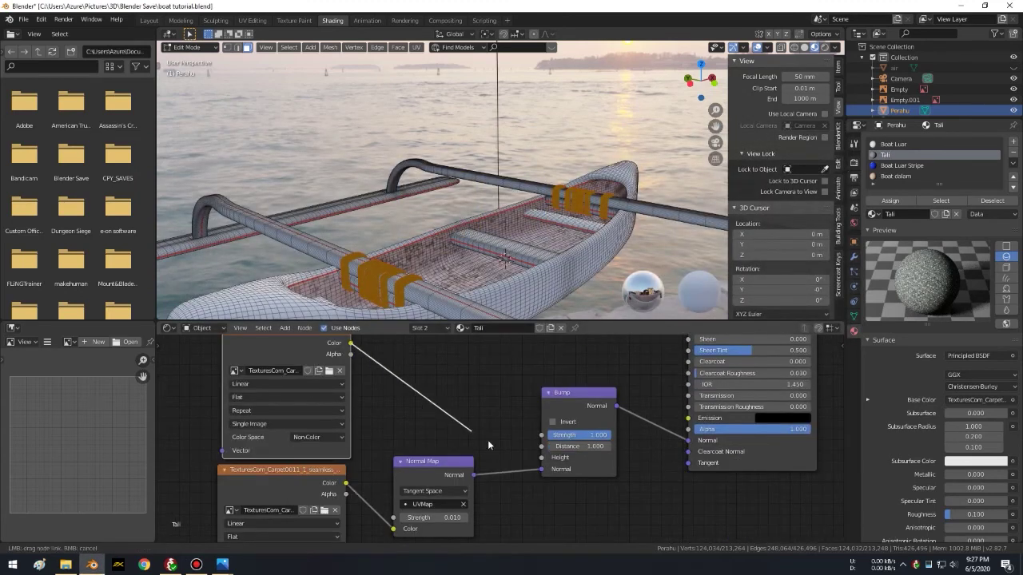
click(576, 446)
key(Return)
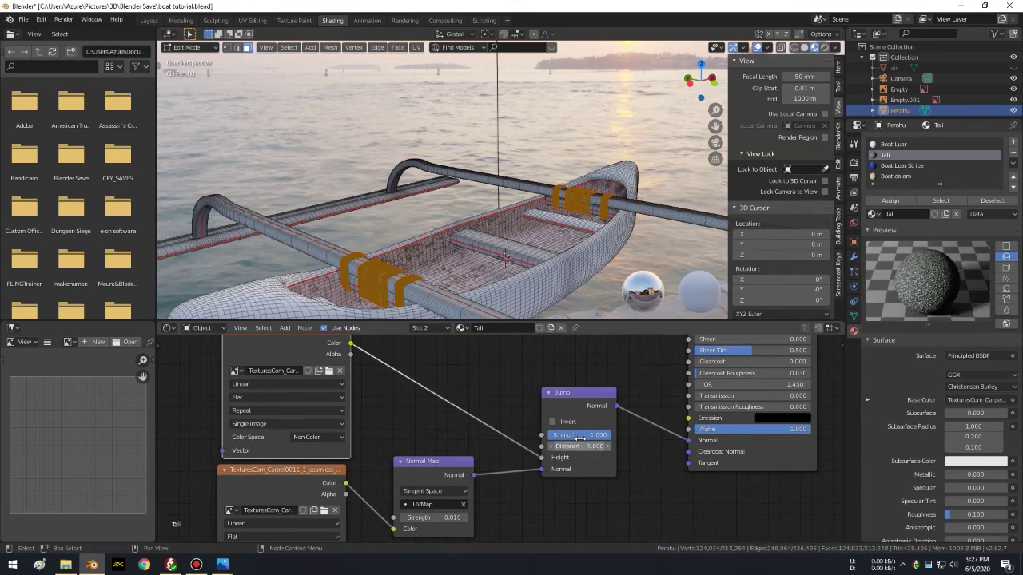
click(581, 434)
text(0.1)
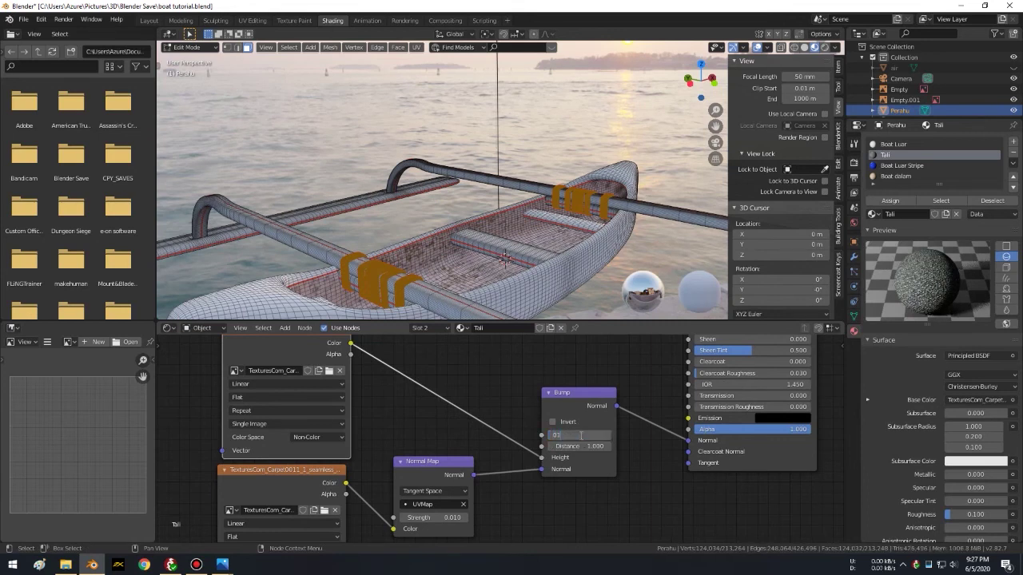
key(Return)
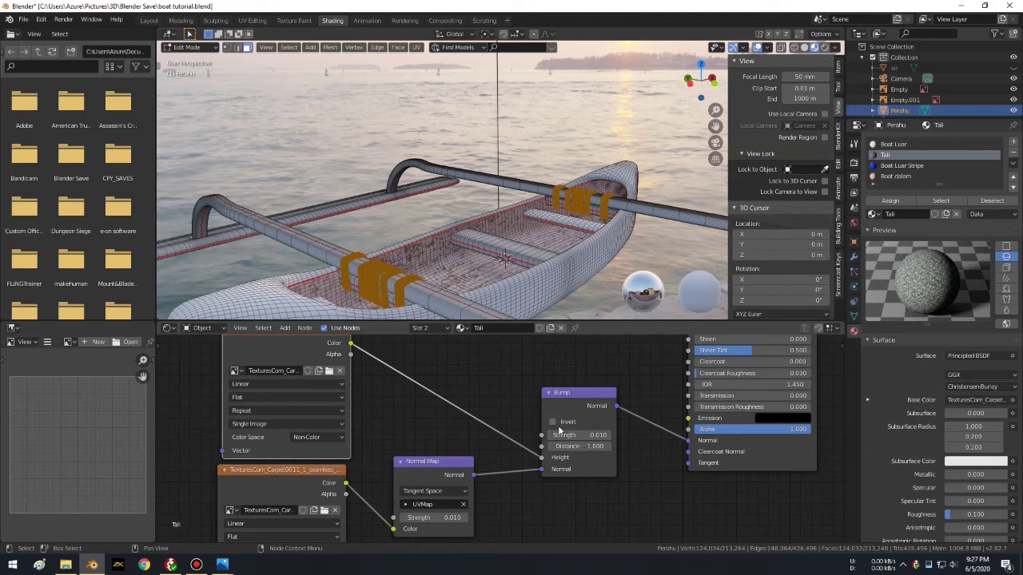
middle_drag(491, 491, 514, 464)
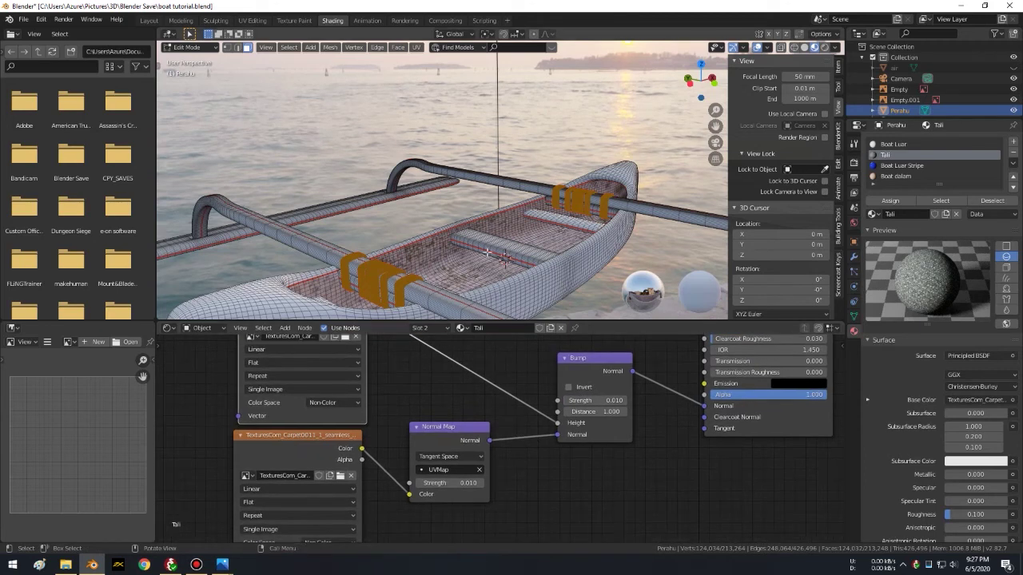
scroll(406, 274, up, 3)
shift+middle_drag(475, 253, 610, 143)
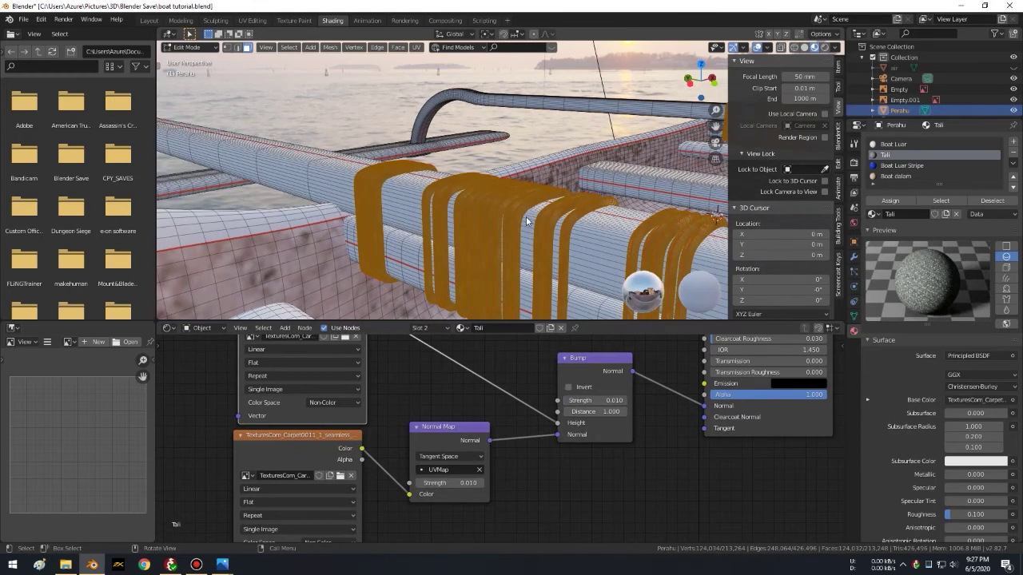
Step: Preview the textured ropes in Object Mode and raise the strengths to 0.100
key(Tab)
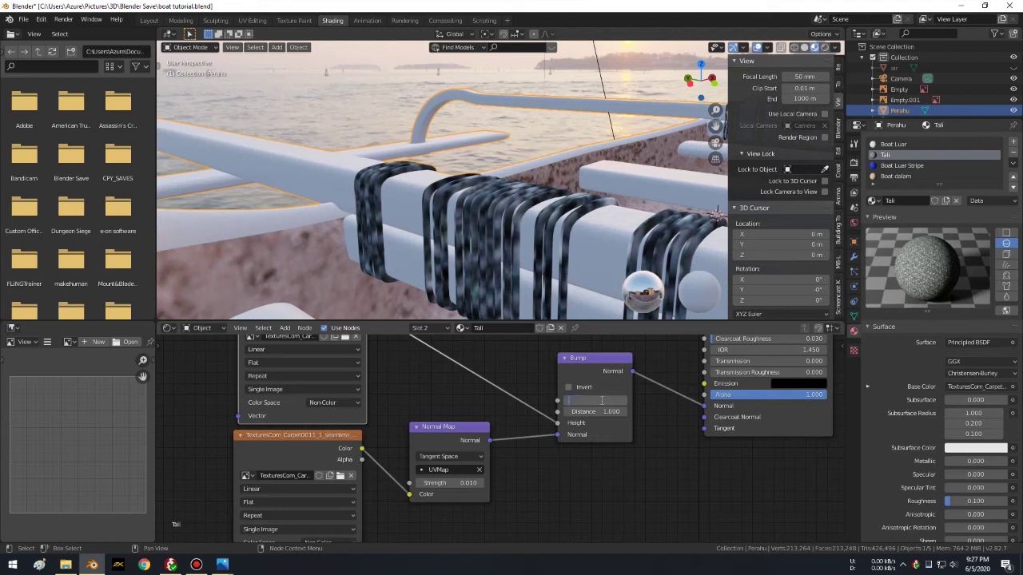
text(0.100)
click(441, 483)
key(BackSpace)
key(Return)
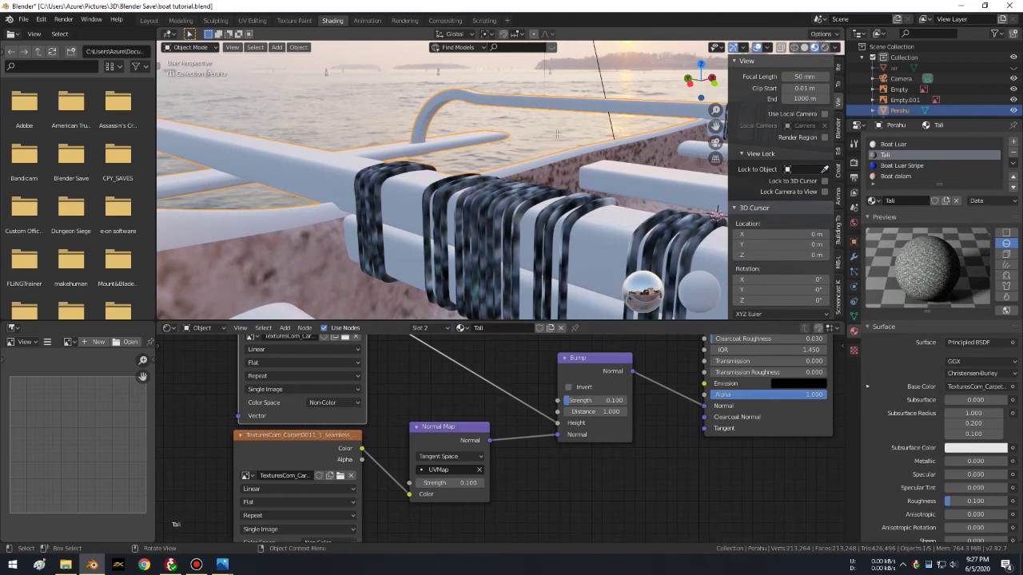
key(Tab)
middle_drag(564, 125, 447, 135)
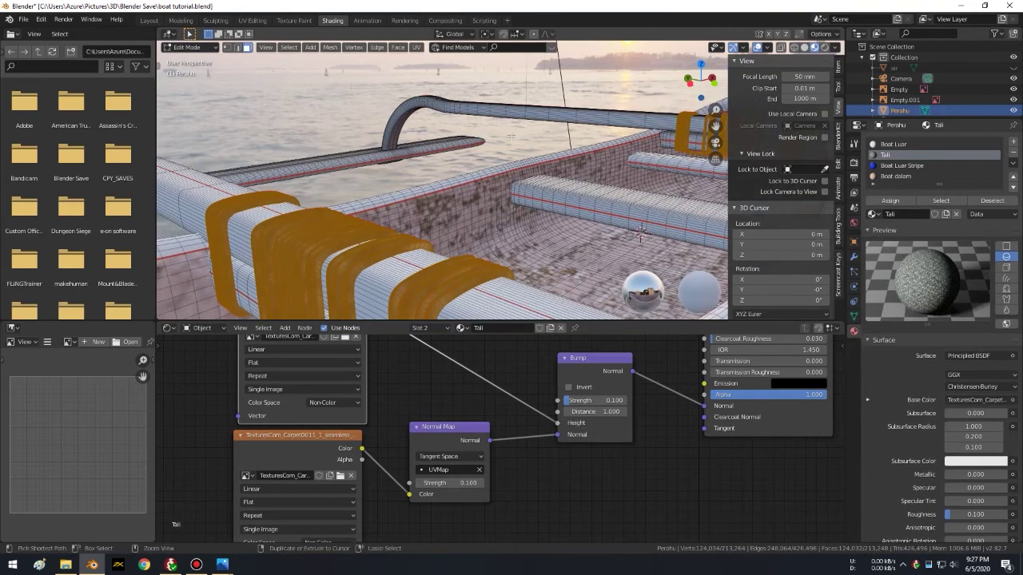
Step: Save boat tutorial.blend and switch to the UV Editing layout with everything deselected
key(ctrl+s)
click(251, 22)
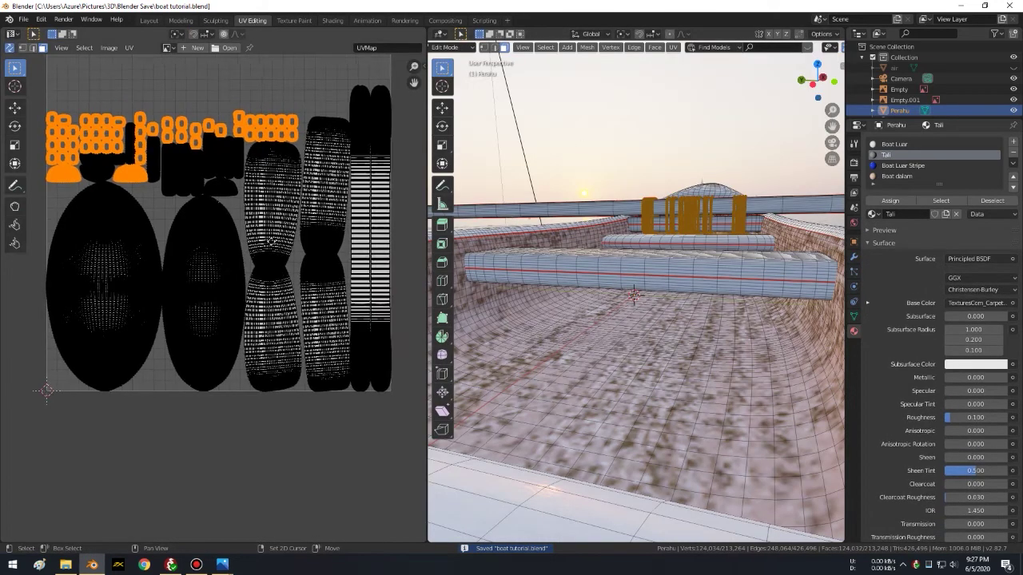
middle_drag(224, 207, 281, 249)
scroll(583, 198, down, 6)
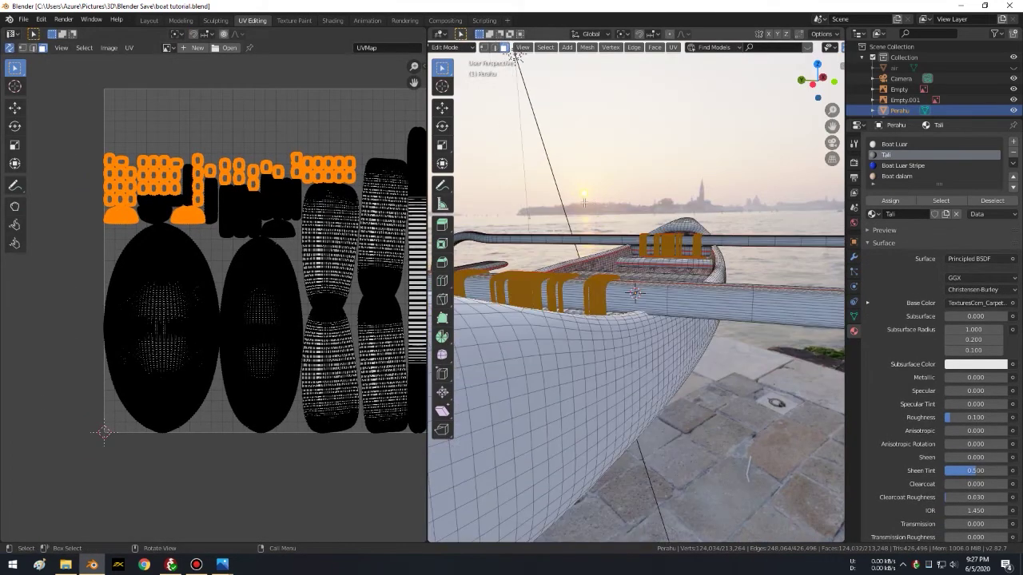
key(alt+a)
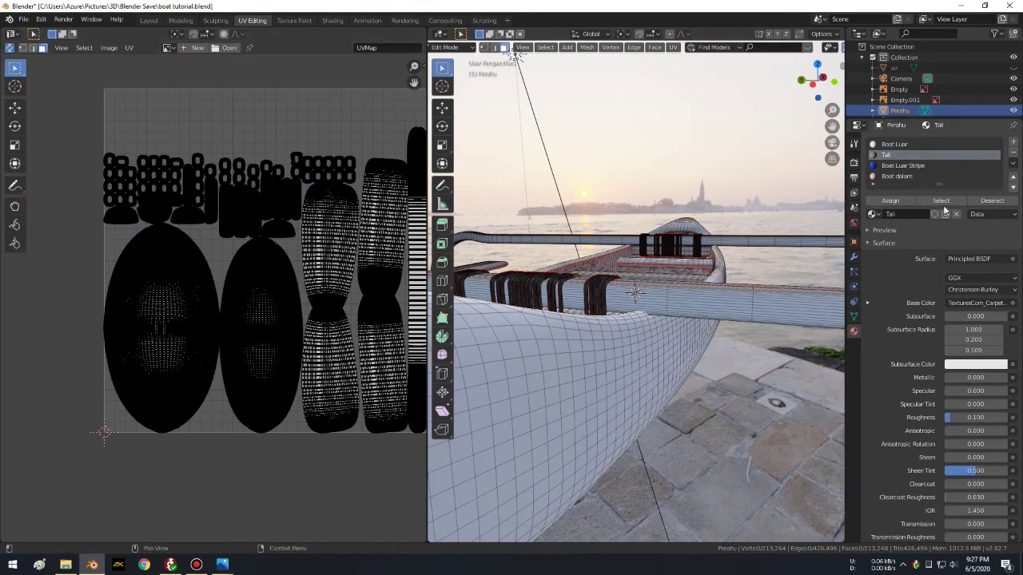
Step: Select the rope faces assigned the Tali material, cancelling a trial scale
click(942, 203)
click(884, 230)
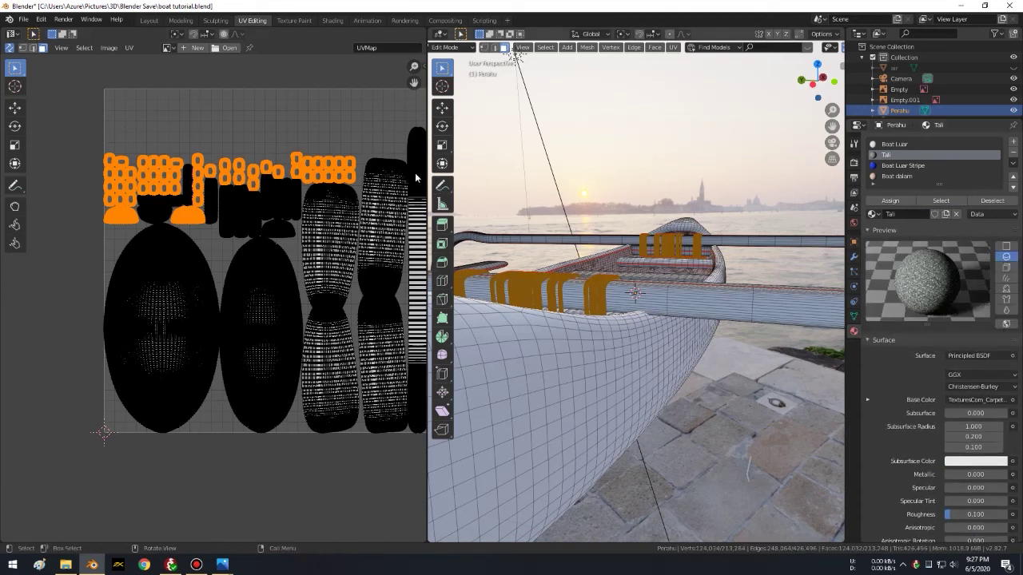
key(g)
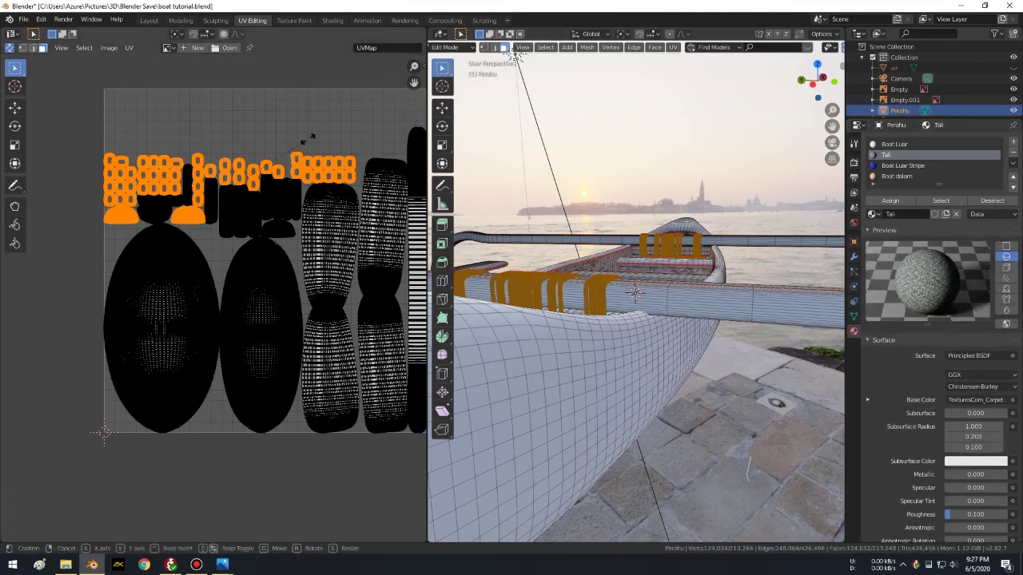
key(s)
key(Escape)
Step: Switch the viewport to Wireframe shading and view the whole boat
mouse_move(506, 127)
middle_down()
mouse_move(661, 110)
mouse_move(703, 434)
middle_up()
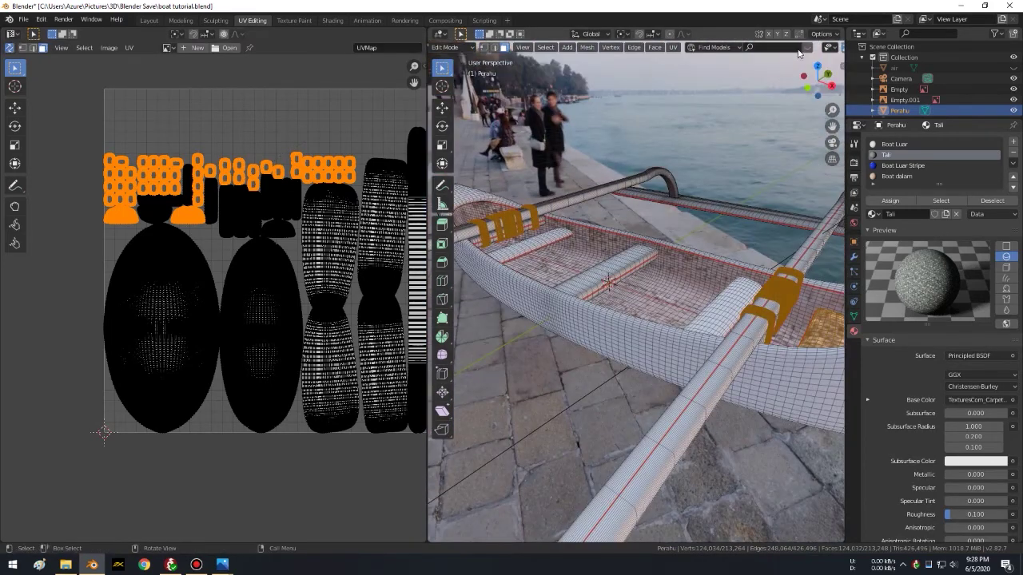
scroll(797, 50, right, 4)
click(792, 50)
mouse_move(691, 180)
middle_down()
mouse_move(606, 167)
mouse_move(693, 176)
mouse_move(725, 160)
mouse_move(726, 171)
mouse_move(688, 185)
mouse_move(660, 173)
middle_up()
Step: Clear the hull selection and return the viewport to Solid shading
scroll(702, 249, up, 3)
click(685, 258)
key(ctrl+l)
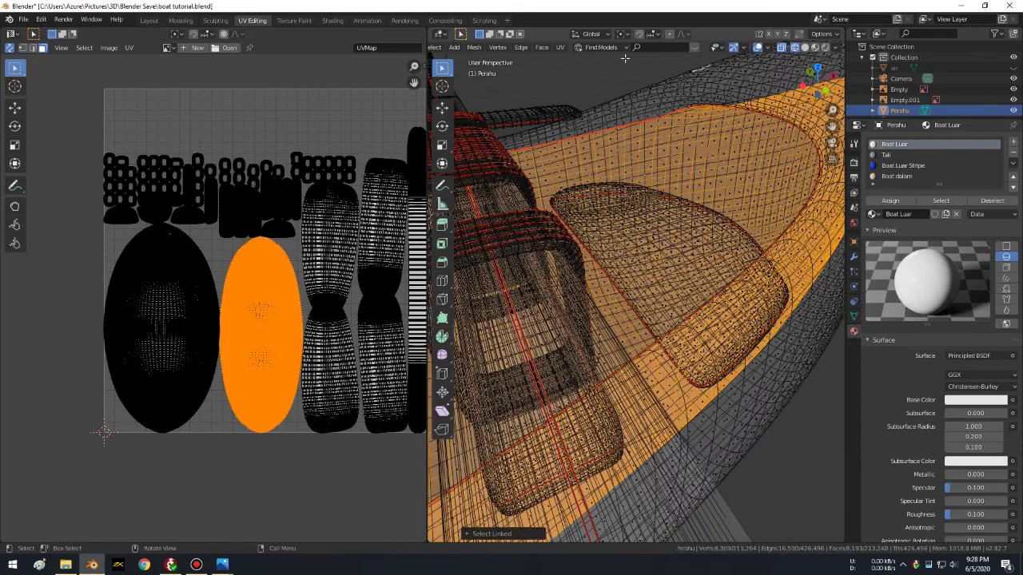
key(alt+a)
click(804, 47)
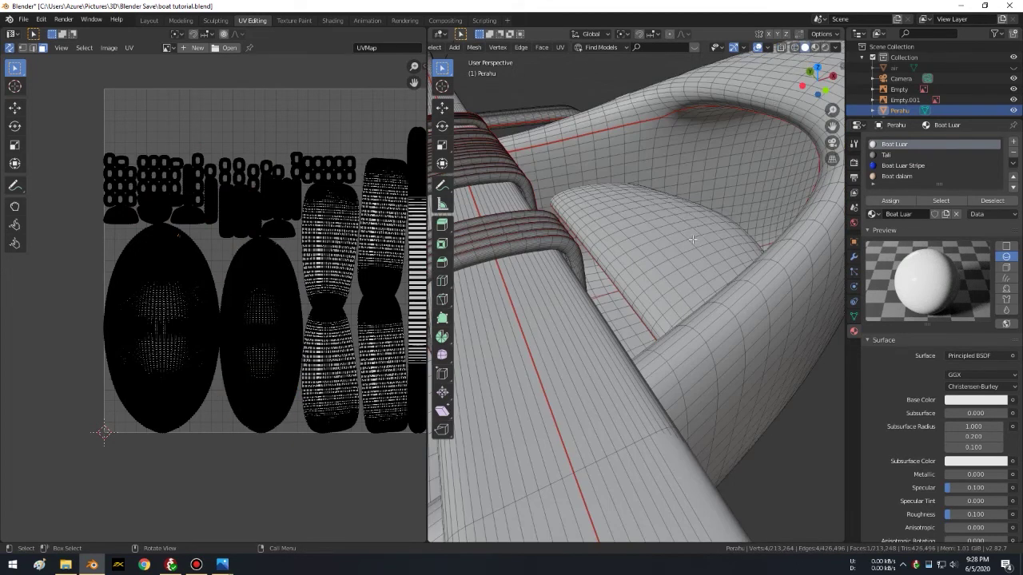
Step: Assign the Boat Luar material to the cylindrical piece's lower band, then show World settings
key(l)
mouse_move(692, 239)
middle_down()
mouse_move(688, 306)
mouse_move(668, 224)
middle_up()
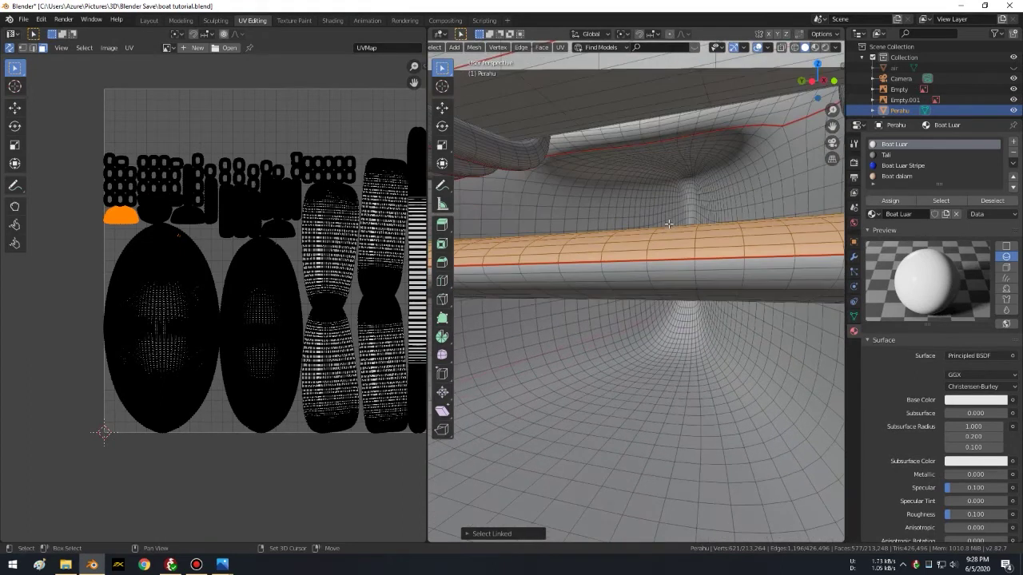
key(l)
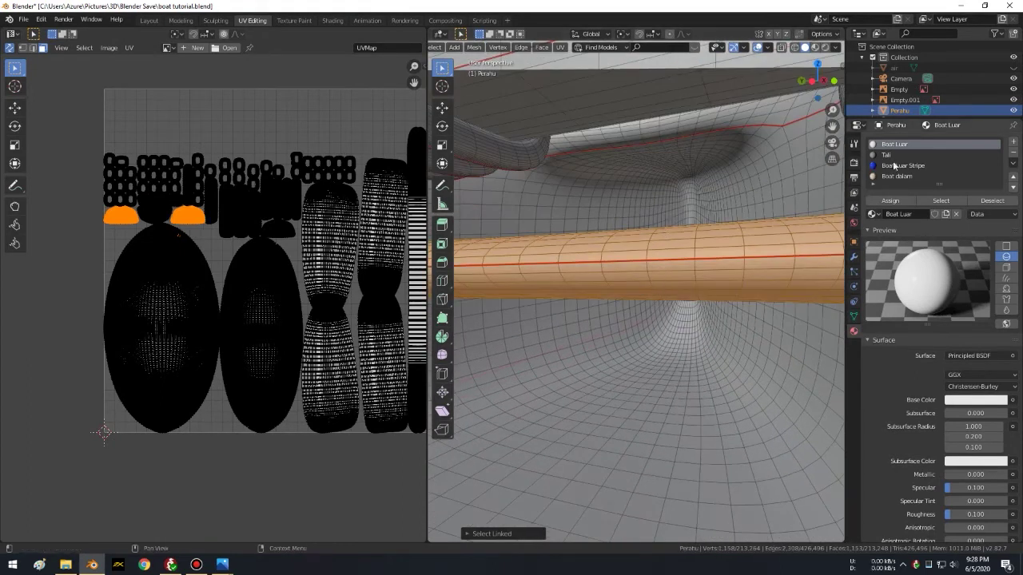
click(901, 205)
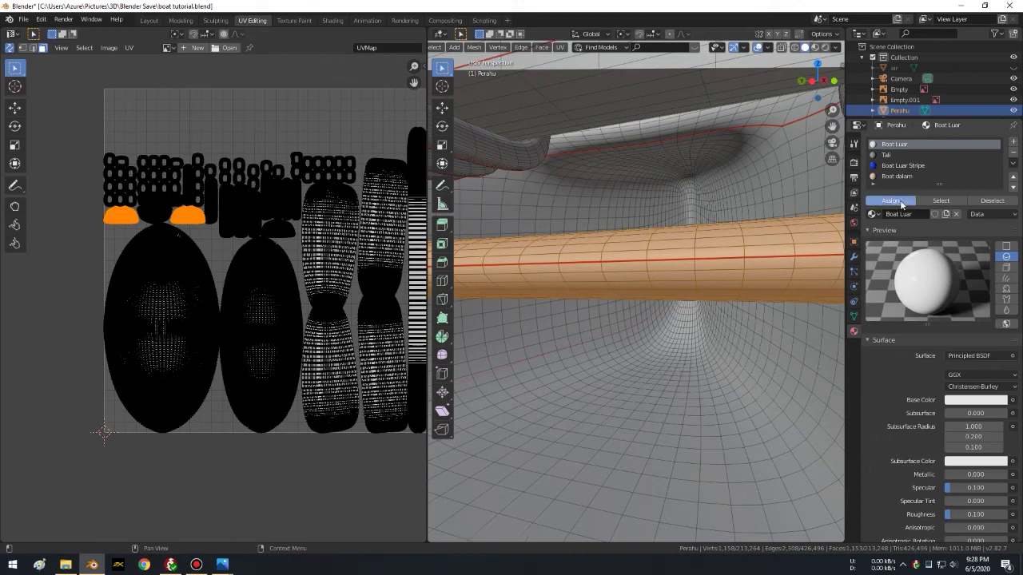
click(853, 222)
middle_drag(802, 257, 666, 214)
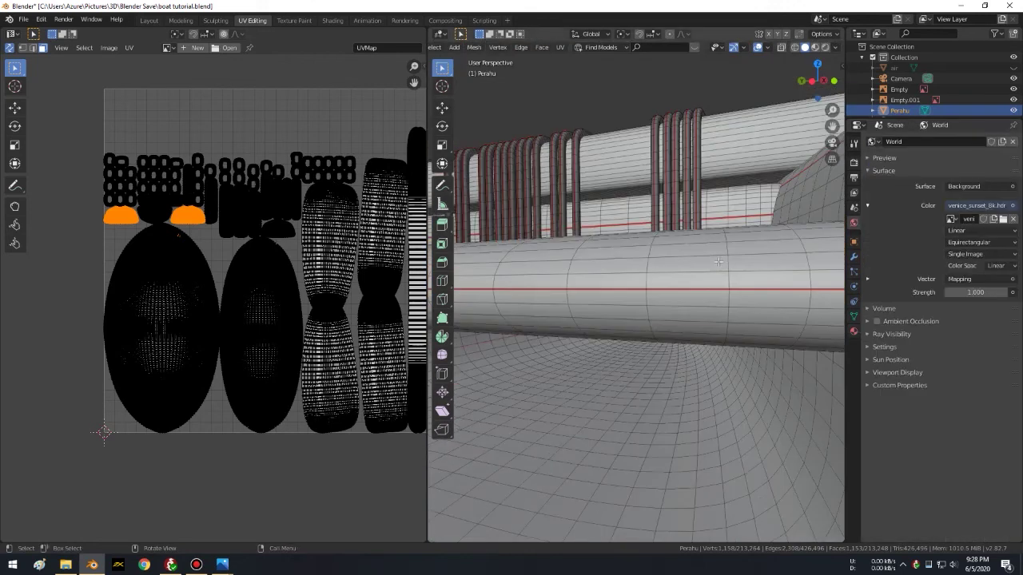
Step: Deselect all, reselect the Tali rope faces, and list the UV editor's loaded images
key(alt+a)
scroll(745, 169, down, 5)
middle_drag(745, 169, 775, 213)
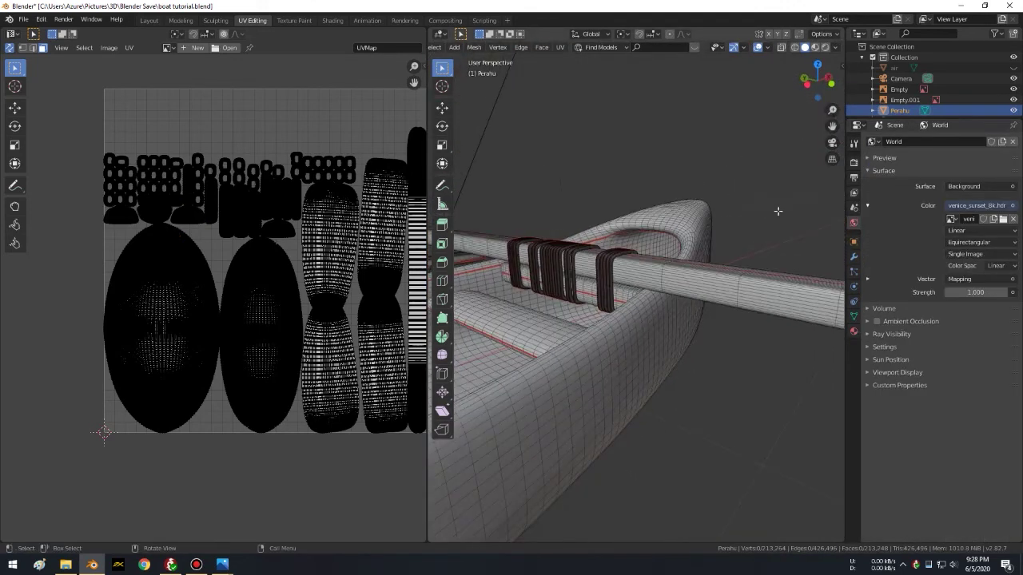
click(853, 330)
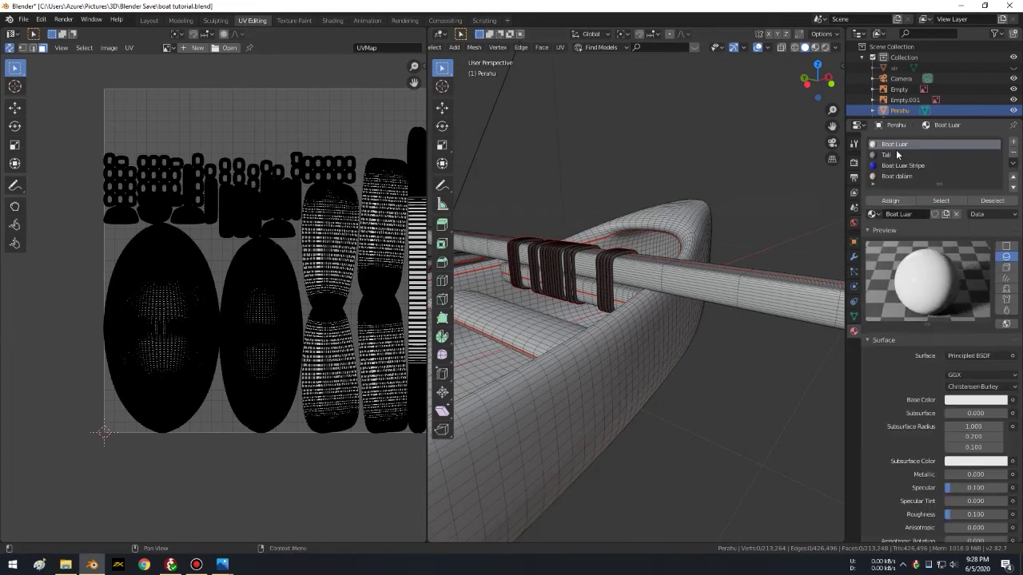
click(887, 154)
click(940, 201)
mouse_move(795, 226)
middle_down()
mouse_move(692, 243)
mouse_move(642, 280)
mouse_move(567, 225)
middle_up()
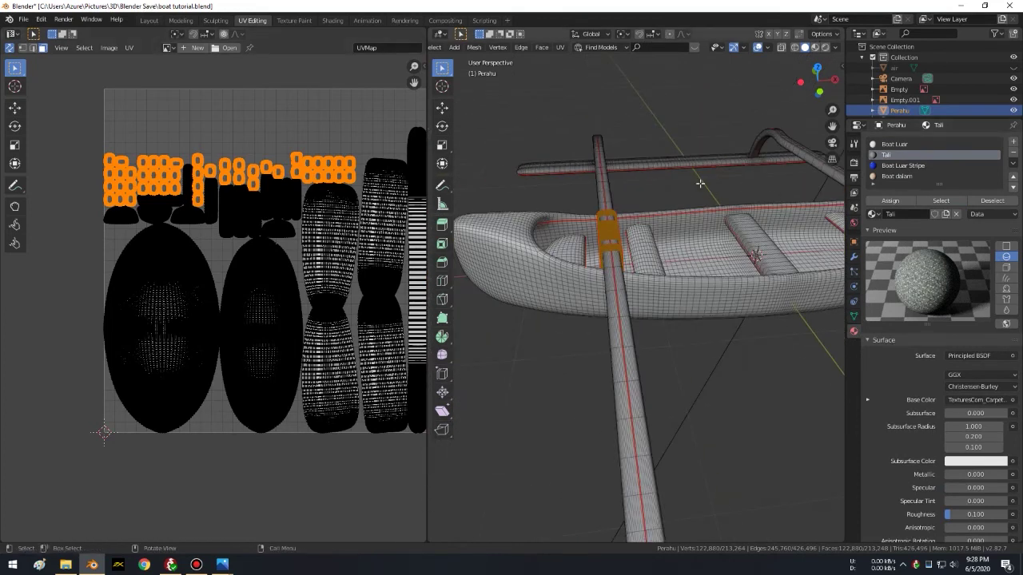
click(168, 48)
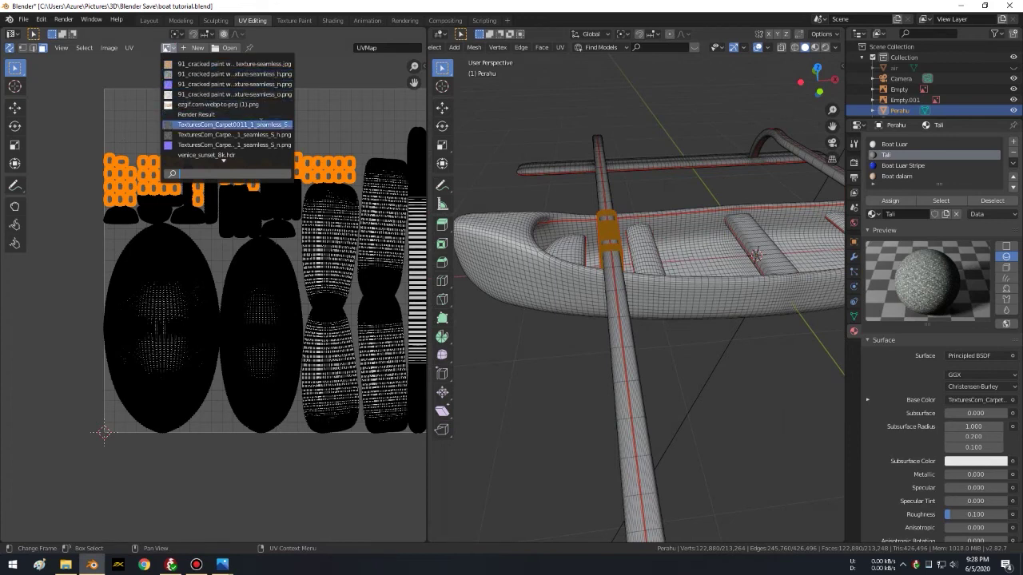
Step: Show the TexturesCom carpet image behind the UVs and switch to Rendered shading
click(260, 126)
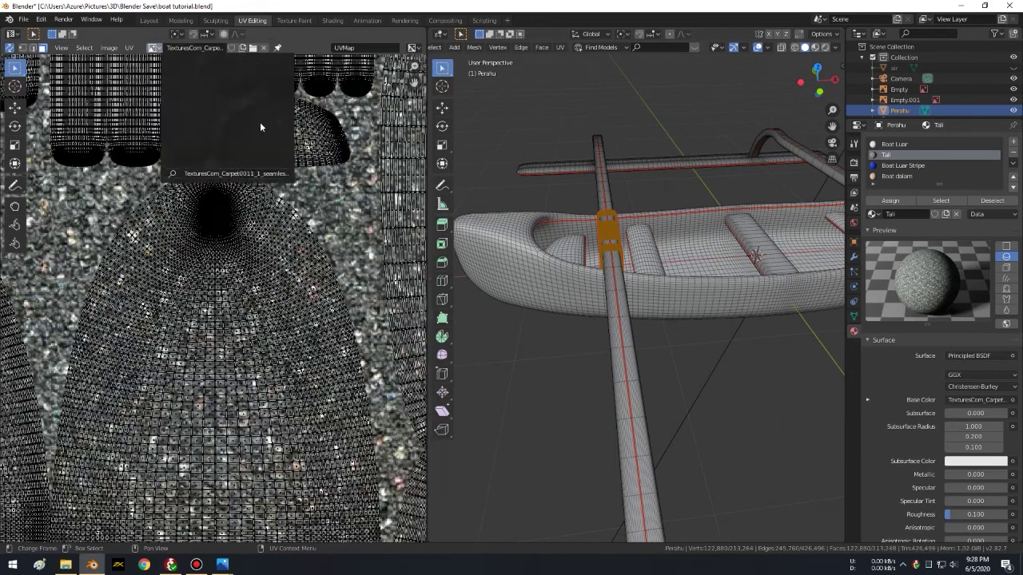
scroll(276, 152, down, 3)
scroll(296, 199, down, 3)
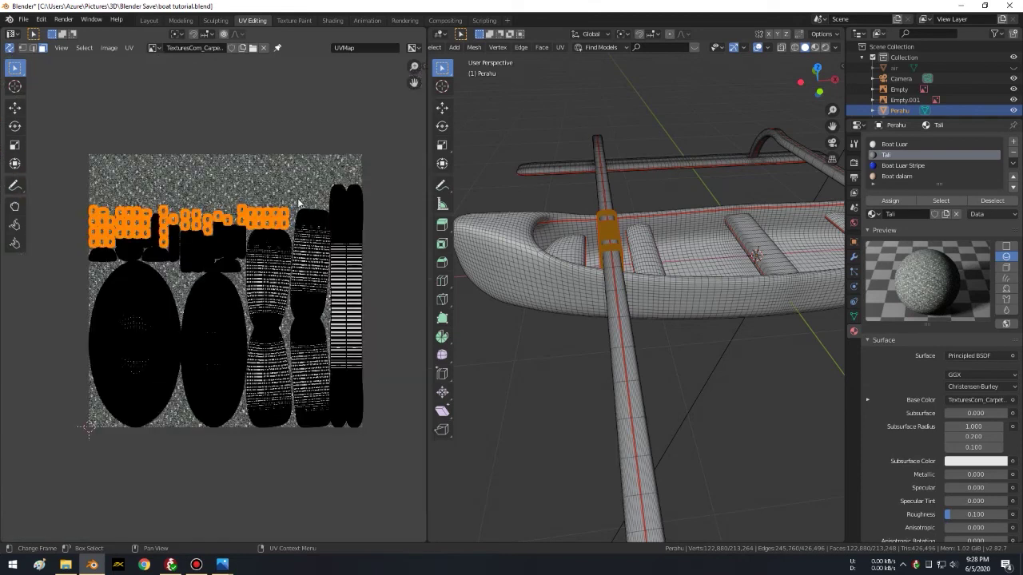
scroll(300, 205, up, 1)
middle_drag(607, 239, 685, 185)
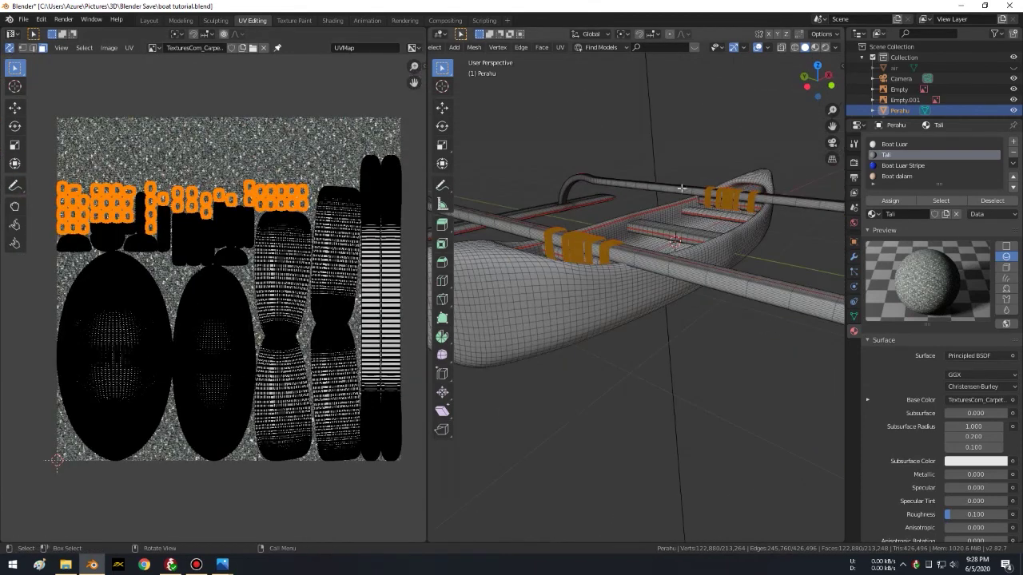
scroll(686, 186, up, 4)
scroll(687, 188, down, 2)
scroll(703, 196, down, 2)
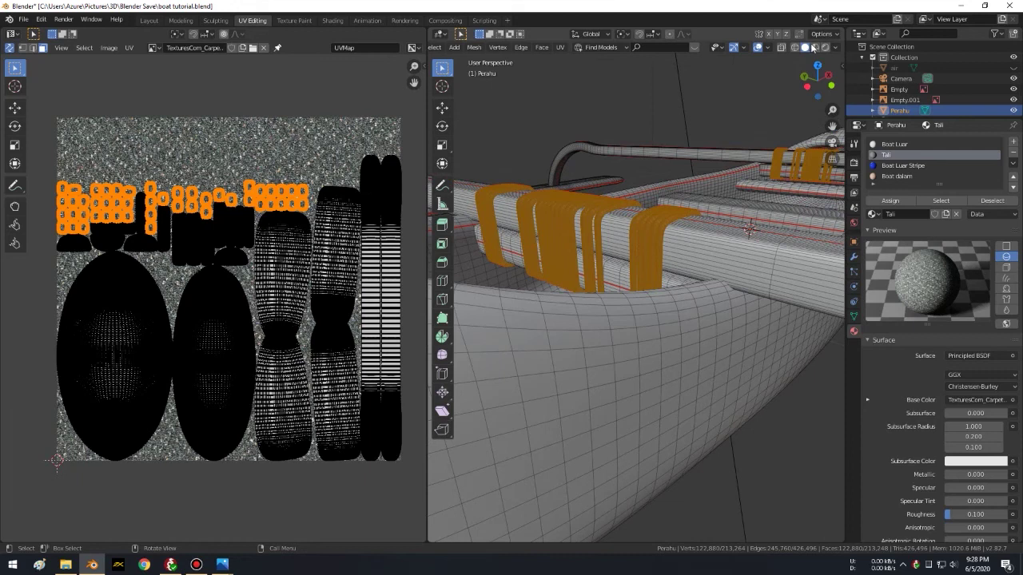
key(z)
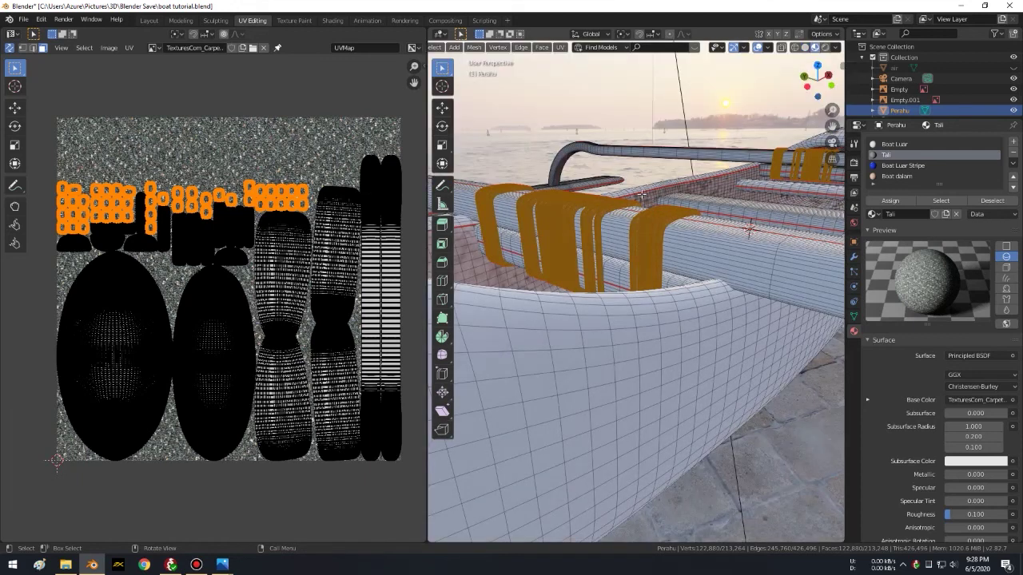
mouse_move(646, 196)
middle_down()
mouse_move(637, 187)
mouse_move(639, 240)
mouse_move(607, 208)
middle_up()
scroll(640, 240, down, 2)
Step: Scale the rope UVs up by 20 and return to Object Mode
key(g)
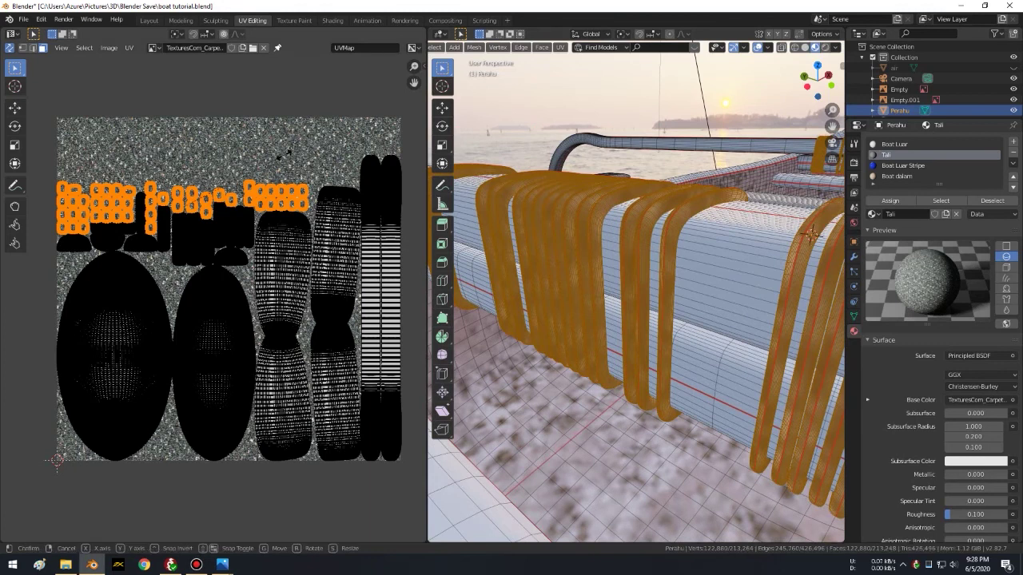
key(s)
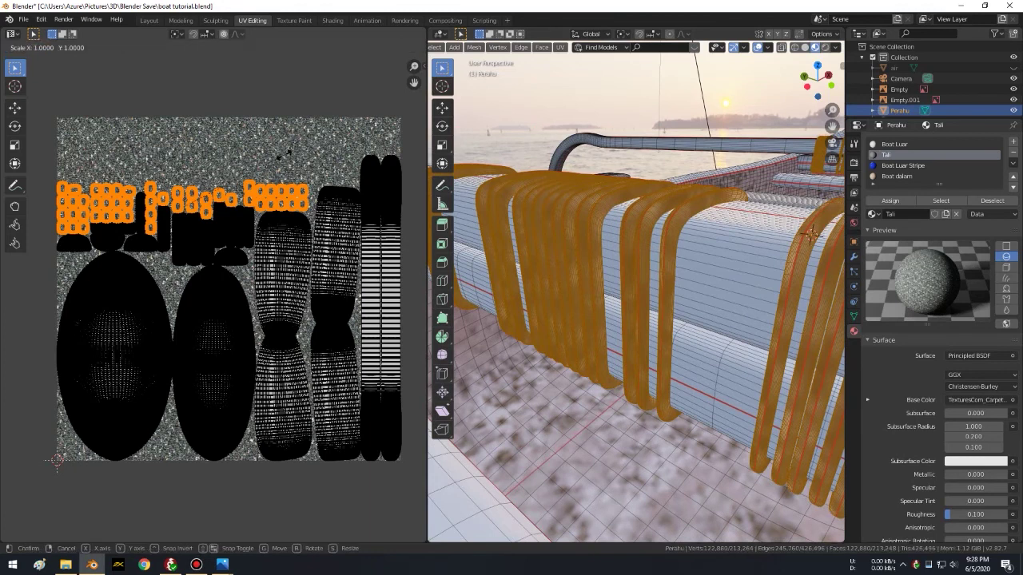
text(2)
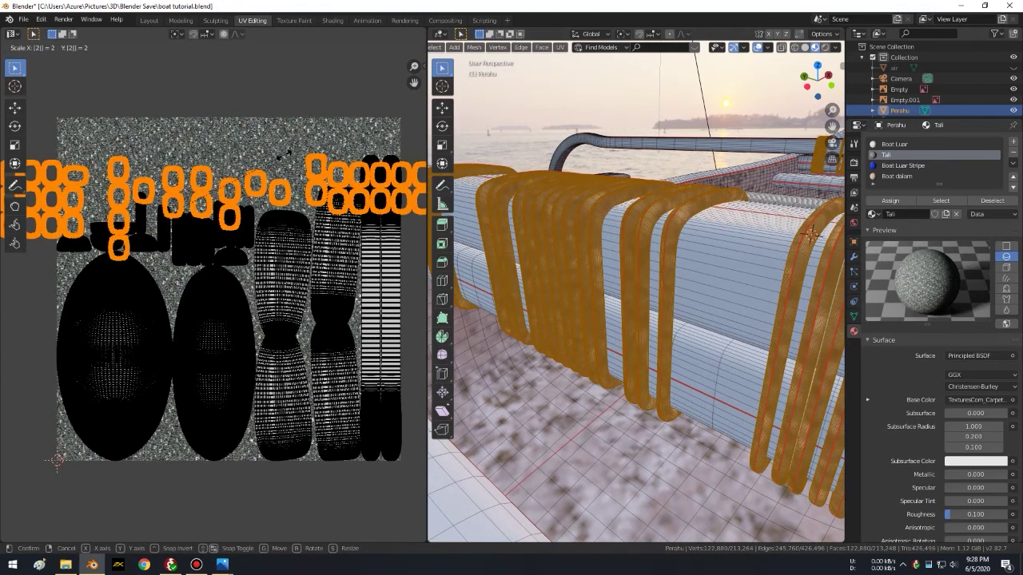
text(0)
key(Return)
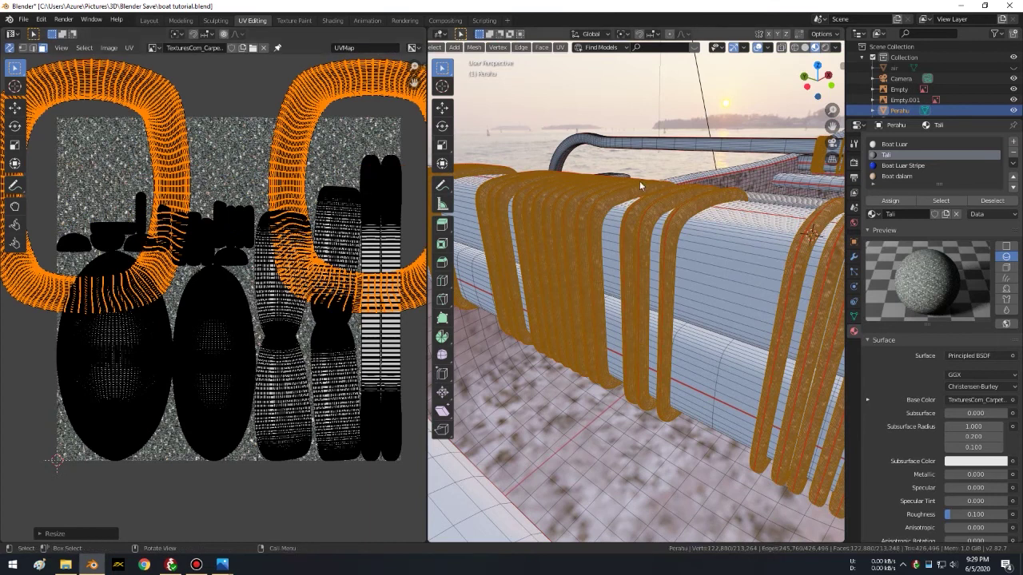
key(Tab)
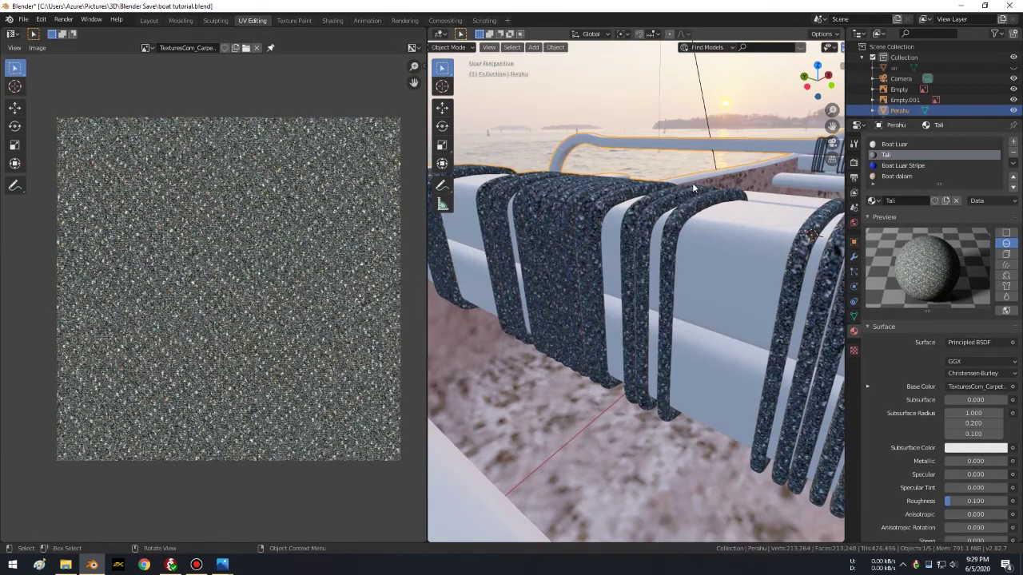
Step: Scale the rope UVs up by another factor of 2, back in Object Mode
shift+middle_drag(706, 182, 659, 186)
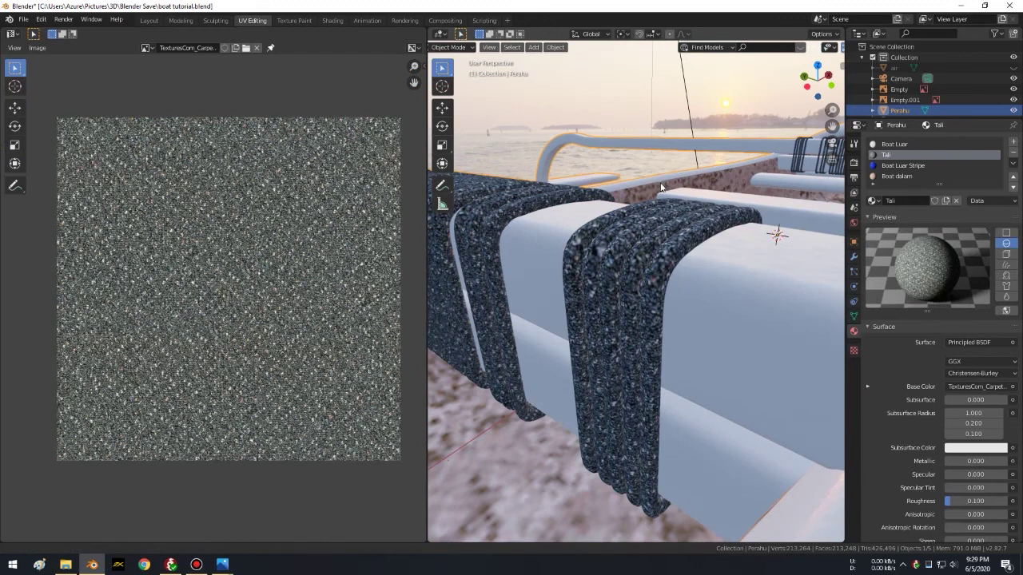
scroll(661, 187, up, 1)
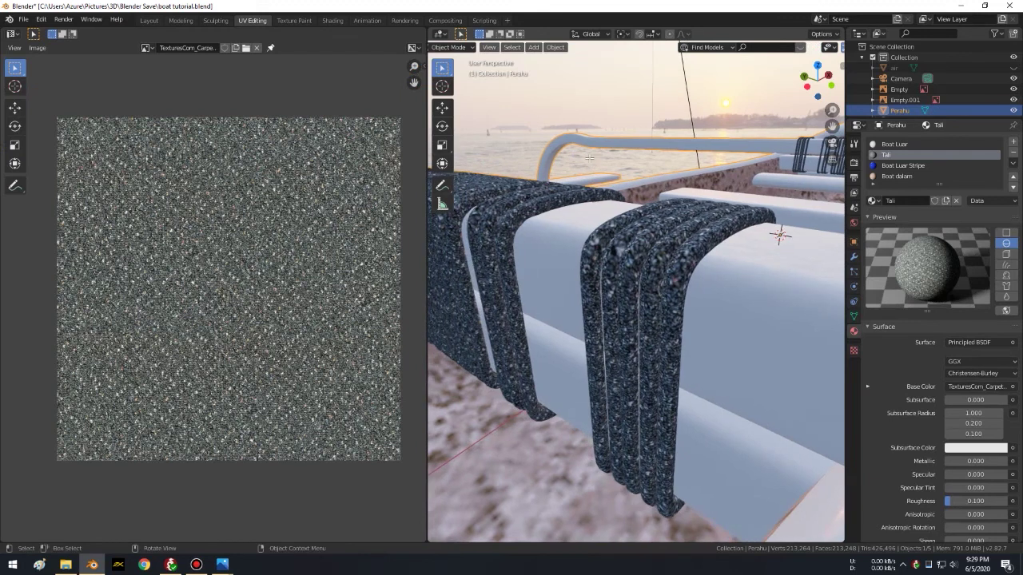
key(Tab)
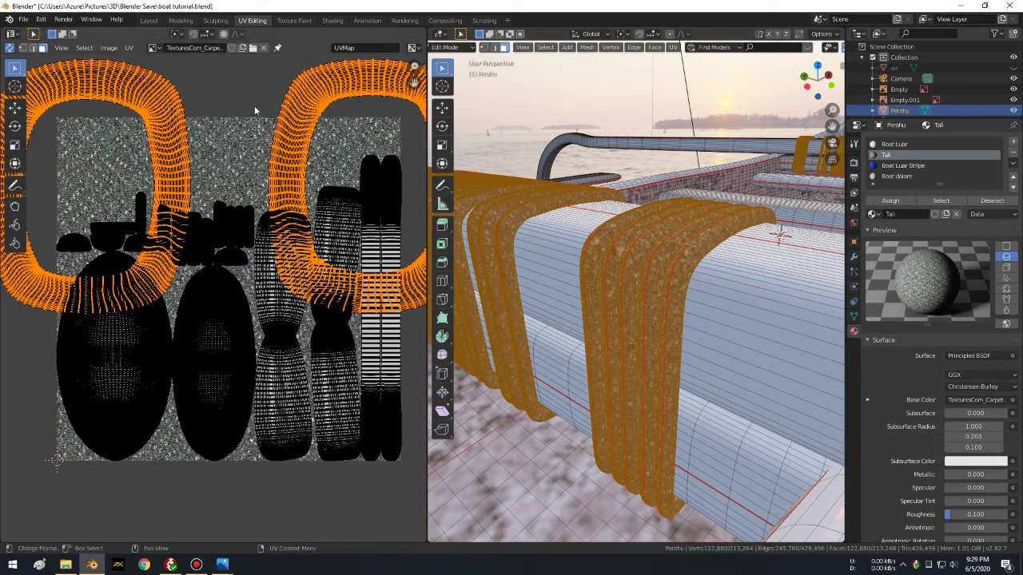
key(g)
key(s)
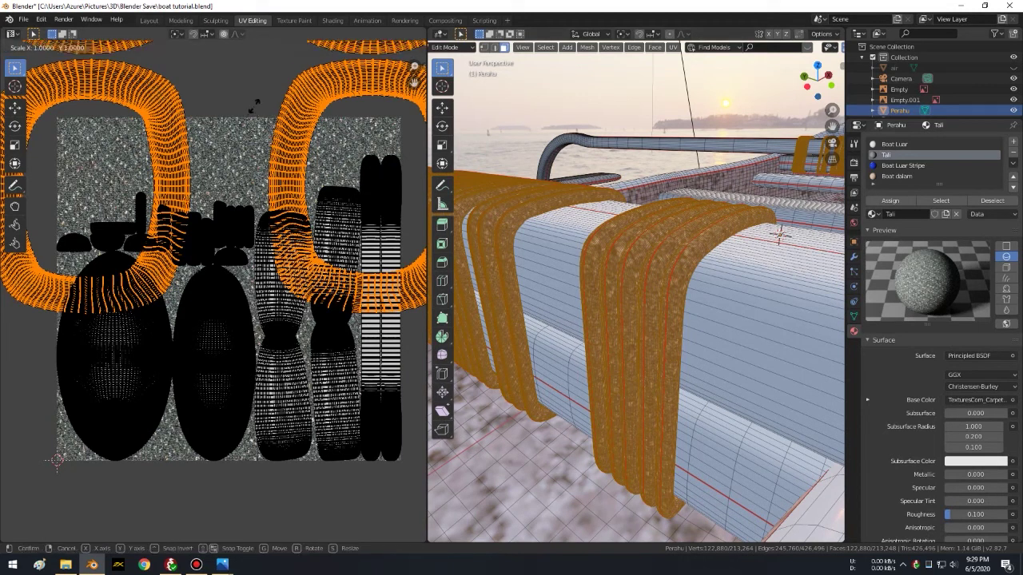
text(2)
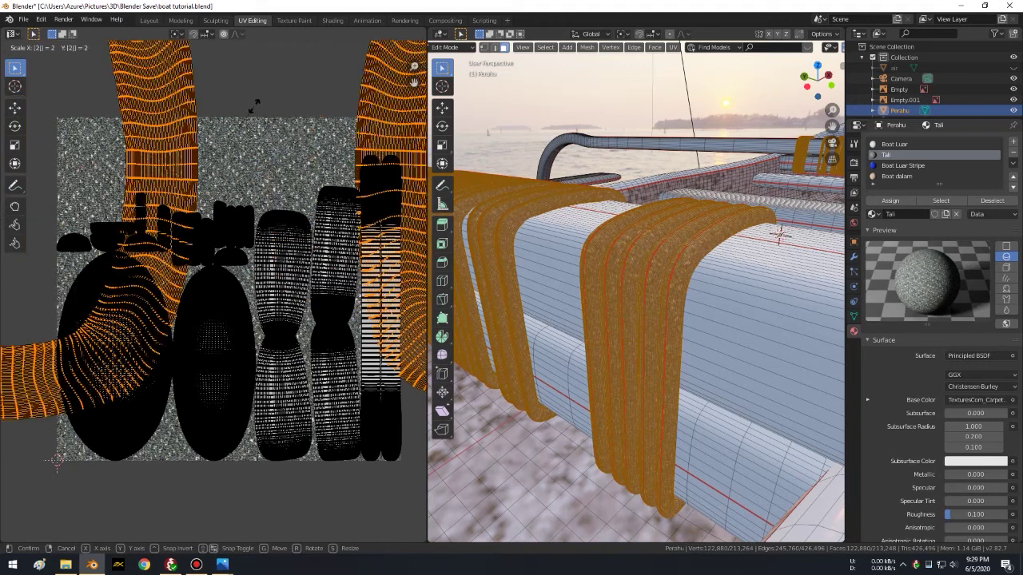
key(Return)
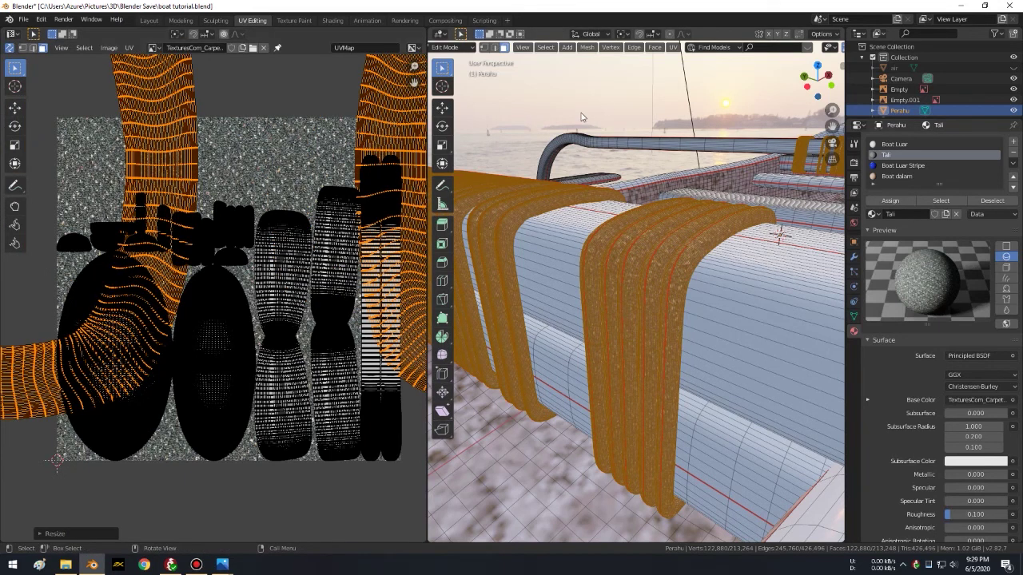
key(Tab)
Step: Zoom out to a low side view of the whole boat over the sea
middle_drag(596, 108, 618, 108)
scroll(632, 116, down, 3)
scroll(649, 126, down, 2)
scroll(671, 160, down, 3)
middle_drag(697, 191, 621, 169)
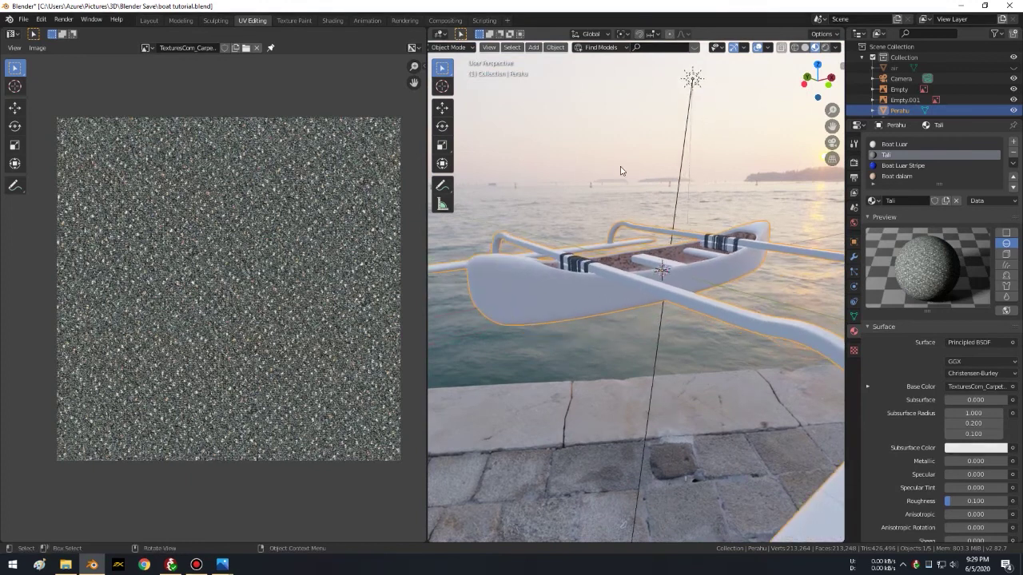
Step: Edit the Perahu boat with nothing selected, Boat Luar Stripe slot active, and save
click(702, 179)
click(742, 270)
key(Tab)
key(alt+a)
click(910, 165)
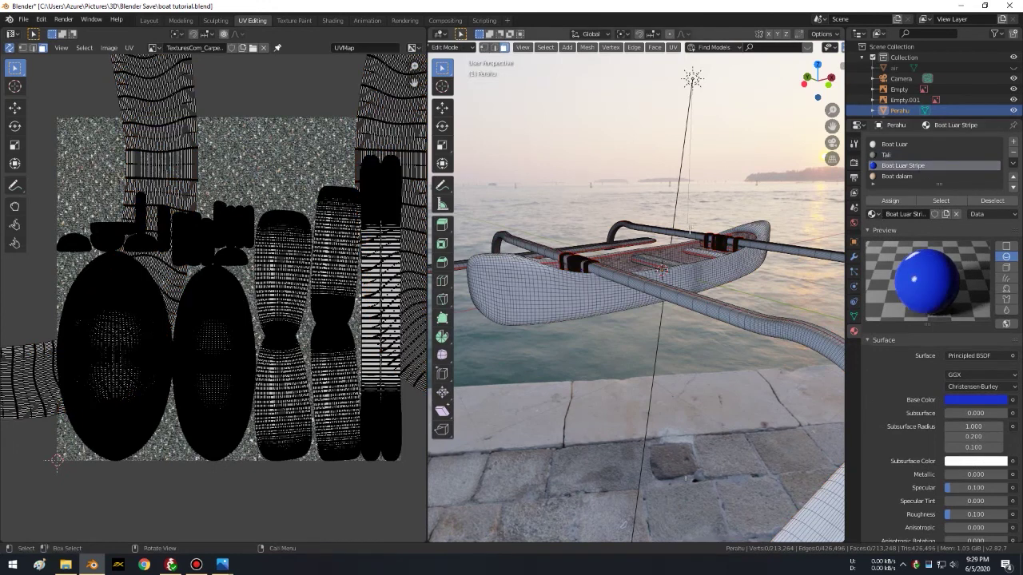
middle_drag(685, 232, 712, 227)
key(ctrl+s)
middle_drag(656, 250, 596, 160)
middle_drag(601, 206, 615, 325)
scroll(614, 326, down, 5)
Step: Assign three horizontal hull face loops to Boat Luar Stripe, then leave Edit Mode
alt+click(614, 325)
middle_drag(615, 325, 622, 292)
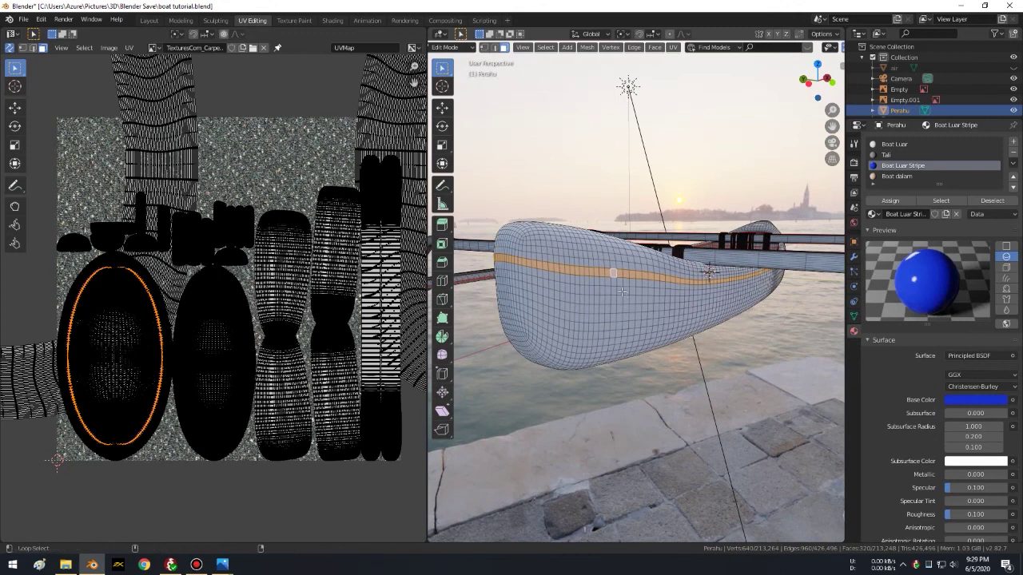
alt+shift+click(624, 296)
alt+shift+click(624, 304)
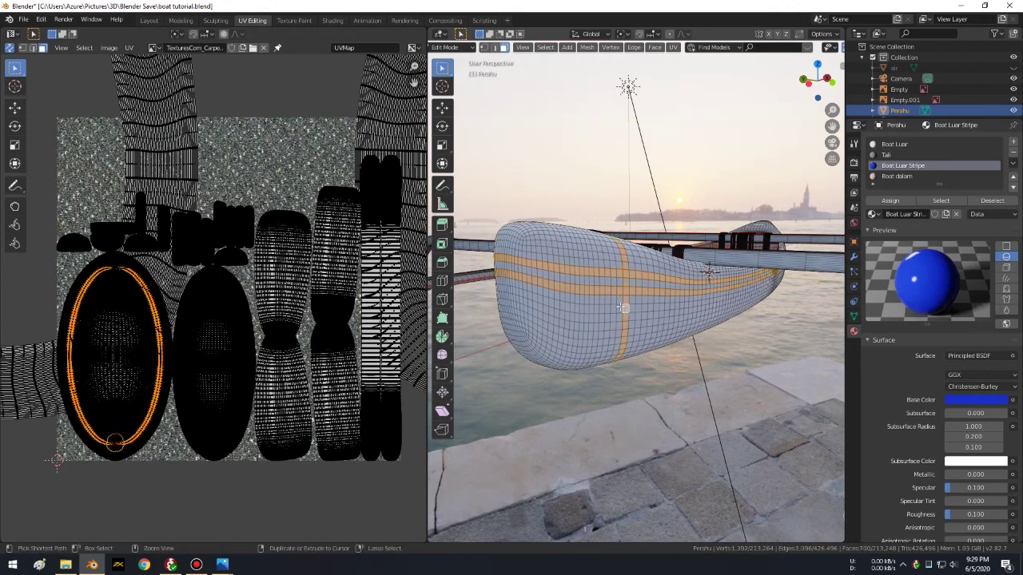
key(ctrl+z)
scroll(625, 310, up, 3)
scroll(616, 336, up, 2)
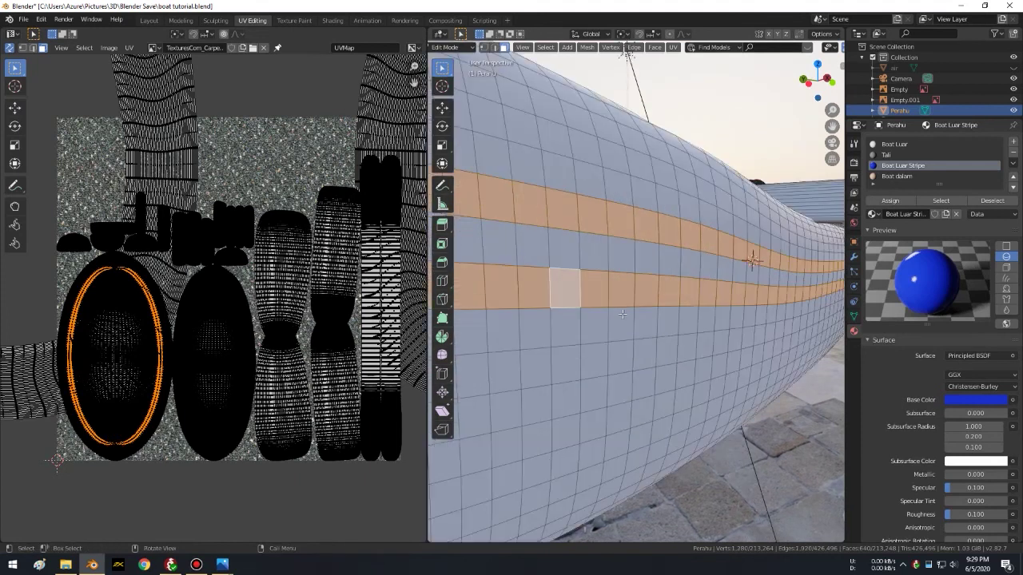
alt+shift+click(607, 352)
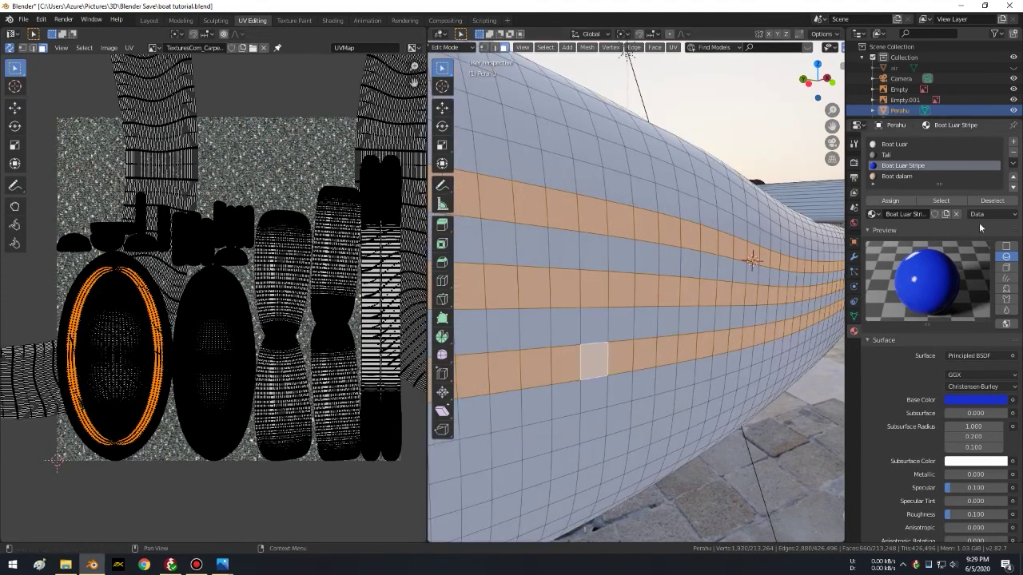
click(894, 203)
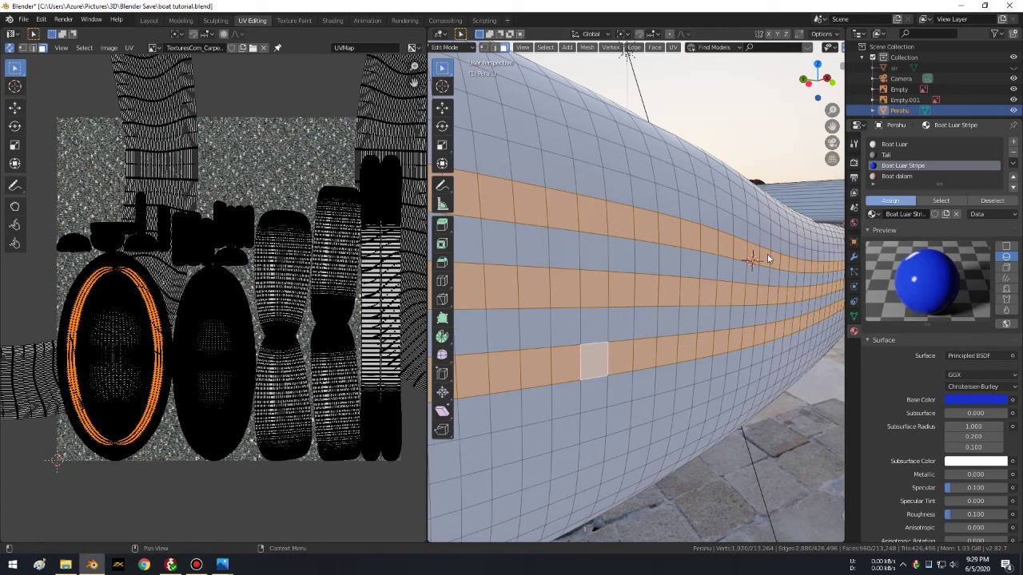
scroll(754, 260, down, 5)
mouse_move(753, 260)
middle_down()
mouse_move(697, 276)
mouse_move(675, 248)
mouse_move(767, 250)
middle_up()
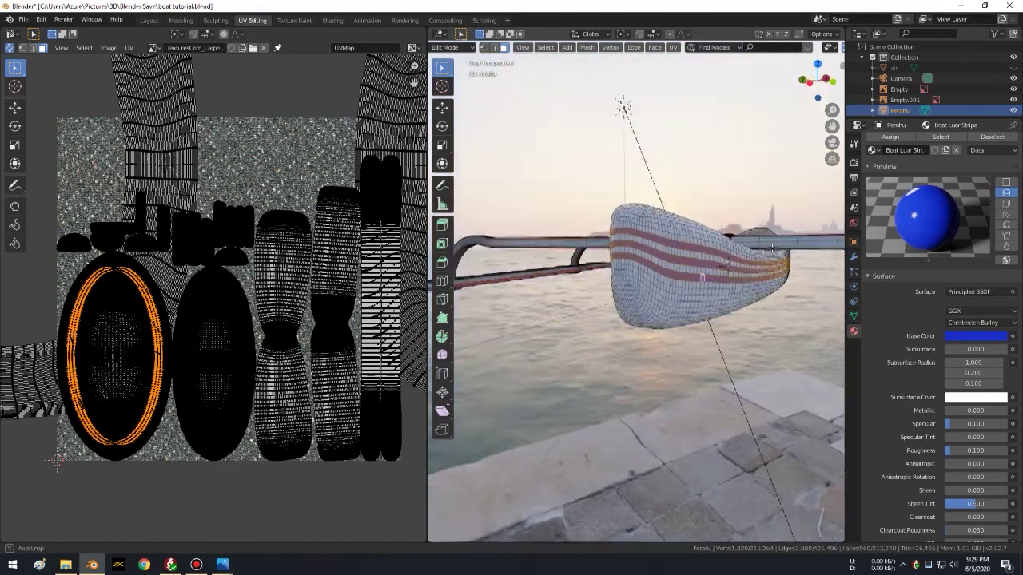
key(Tab)
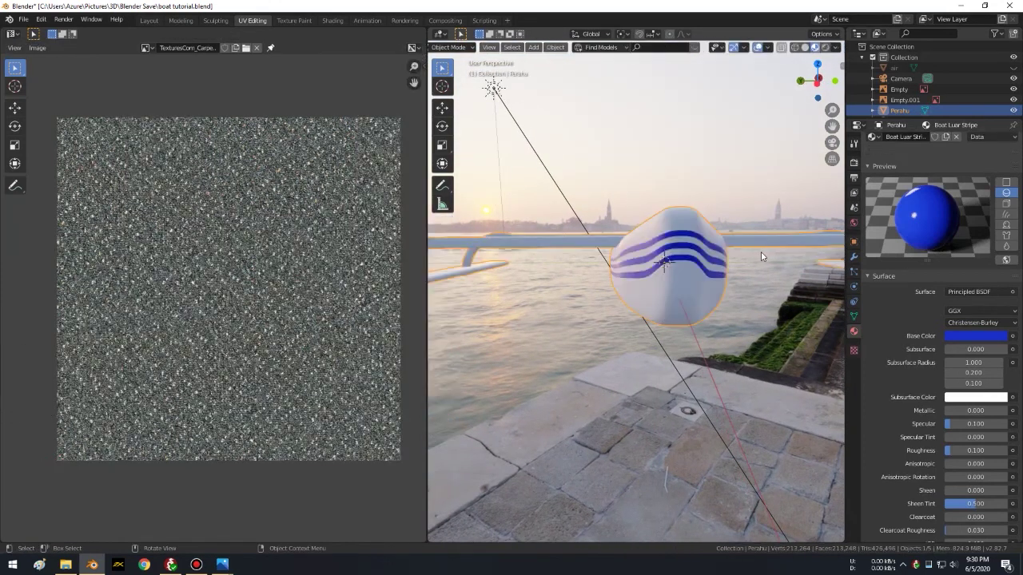
Step: Save boat tutorial.blend and put the boat mesh back into Edit Mode
mouse_move(764, 251)
middle_down()
mouse_move(653, 264)
mouse_move(626, 186)
mouse_move(664, 160)
mouse_move(730, 217)
mouse_move(649, 230)
middle_up()
key(ctrl+s)
scroll(683, 179, up, 4)
mouse_move(684, 179)
middle_down()
mouse_move(697, 200)
mouse_move(689, 237)
mouse_move(683, 208)
mouse_move(710, 212)
middle_up()
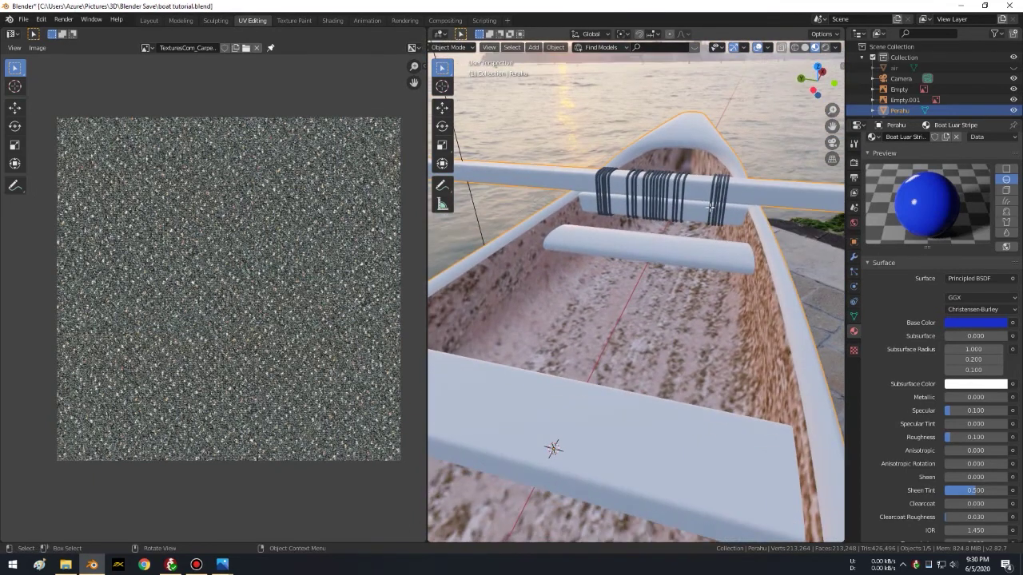
key(Tab)
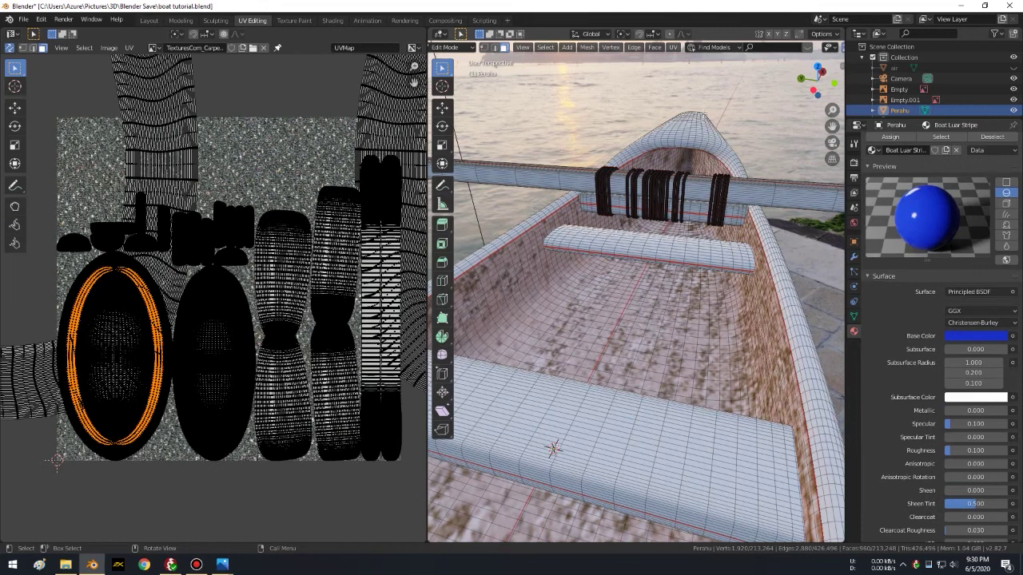
Step: Mark the lengthwise edge loop along the boat's centre as a UV seam
mouse_move(693, 125)
ctrl+middle_down()
mouse_move(683, 232)
mouse_move(519, 70)
ctrl+middle_up()
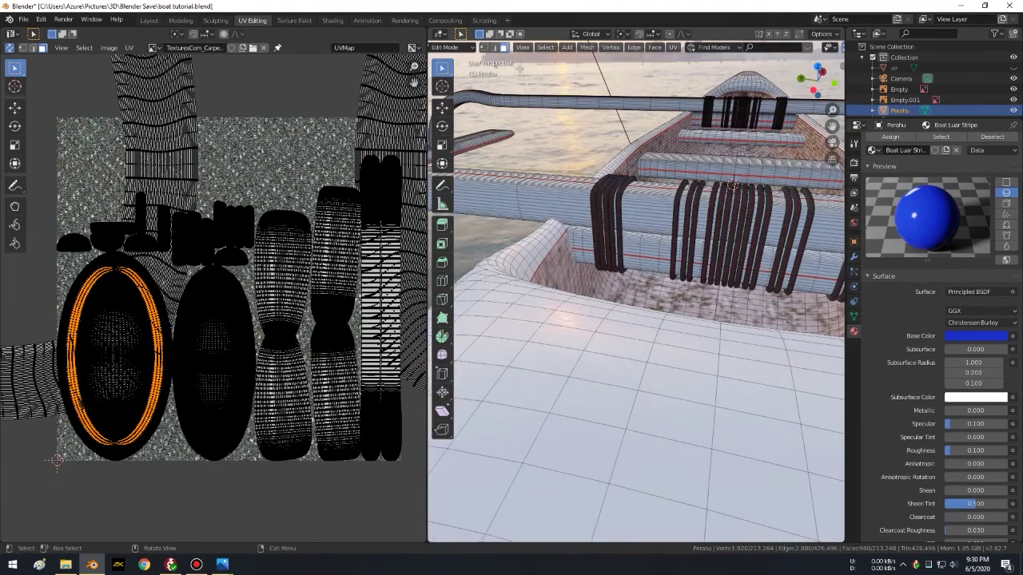
click(501, 48)
click(681, 296)
scroll(681, 304, down, 5)
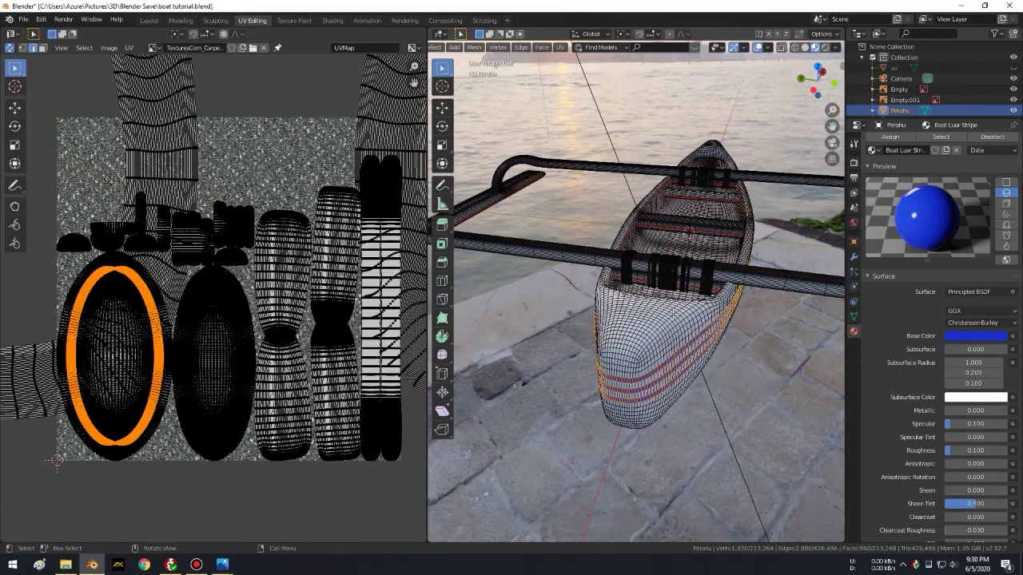
scroll(630, 342, up, 2)
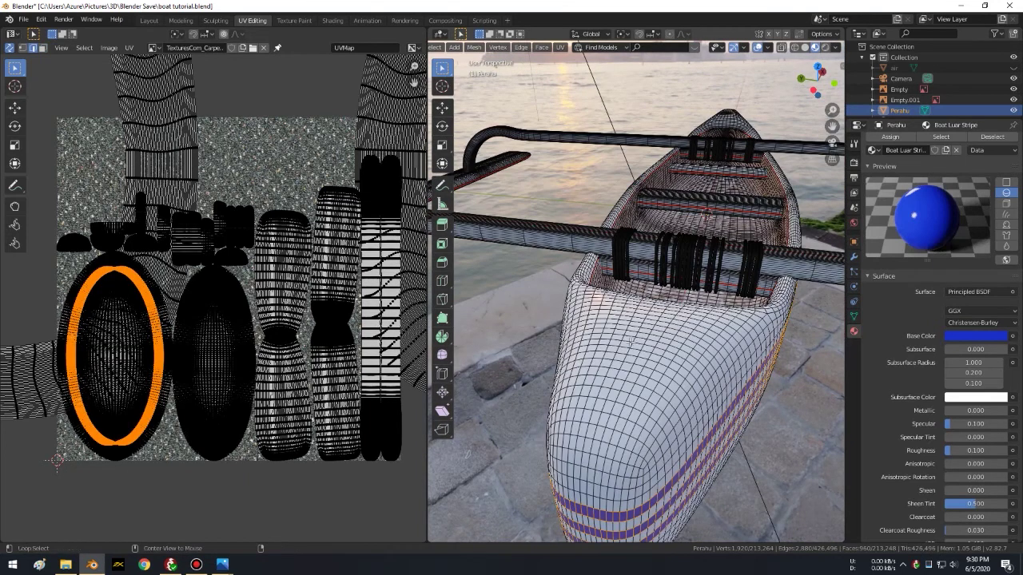
alt+click(631, 341)
alt+click(628, 349)
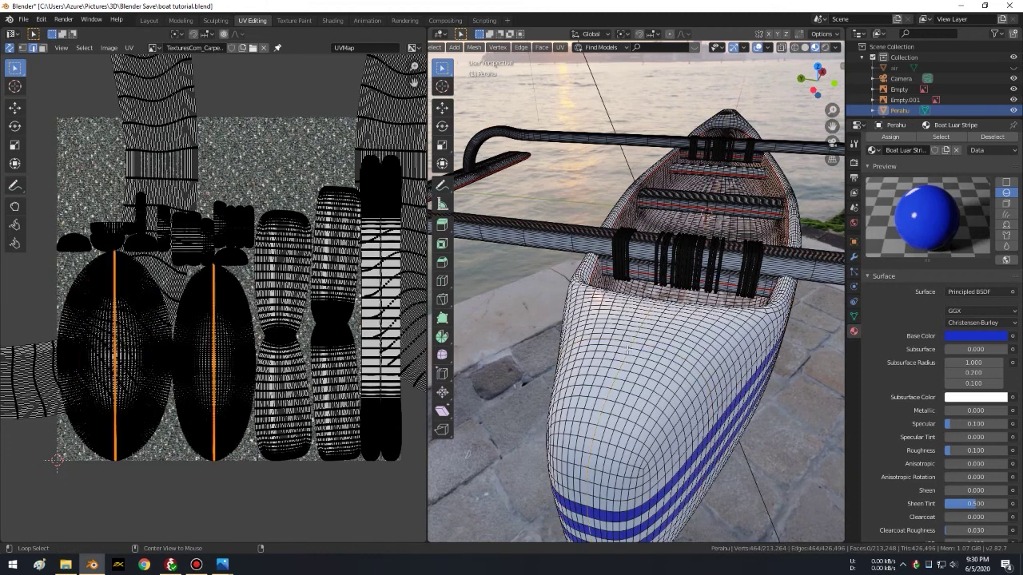
mouse_move(628, 349)
middle_down()
mouse_move(628, 339)
mouse_move(733, 269)
mouse_move(724, 217)
middle_up()
scroll(724, 218, up, 3)
scroll(724, 217, up, 3)
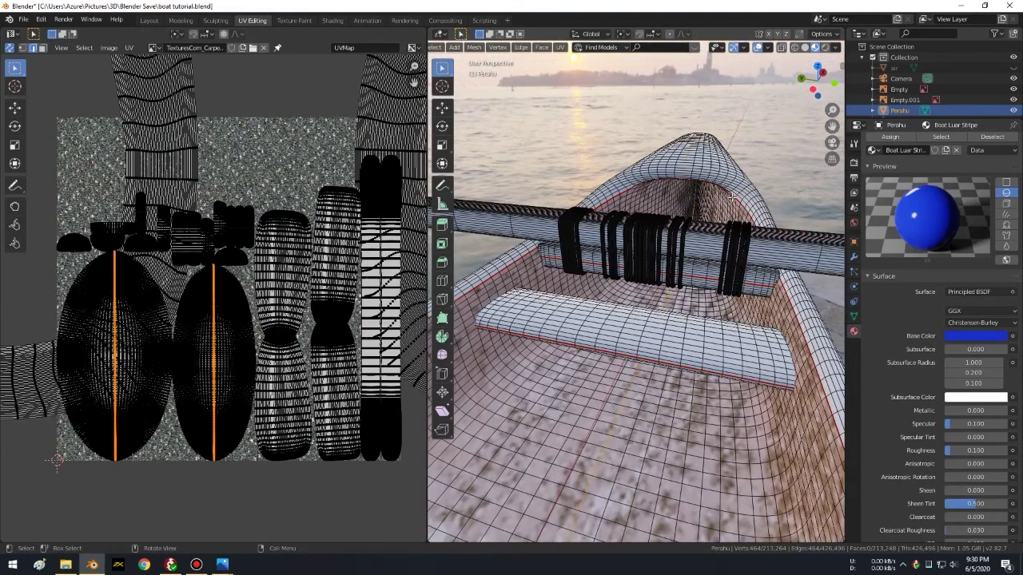
key(ctrl+e)
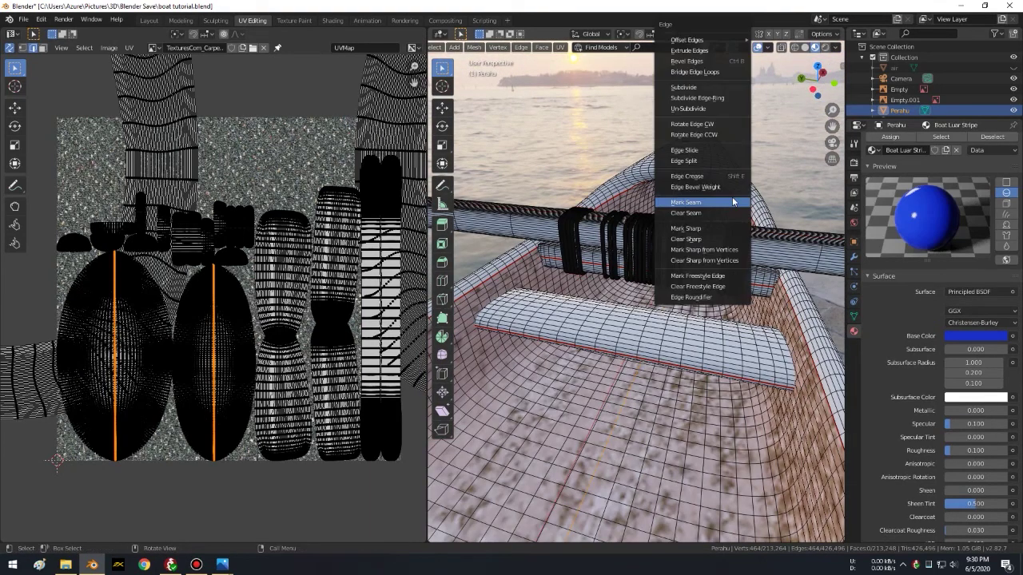
click(732, 200)
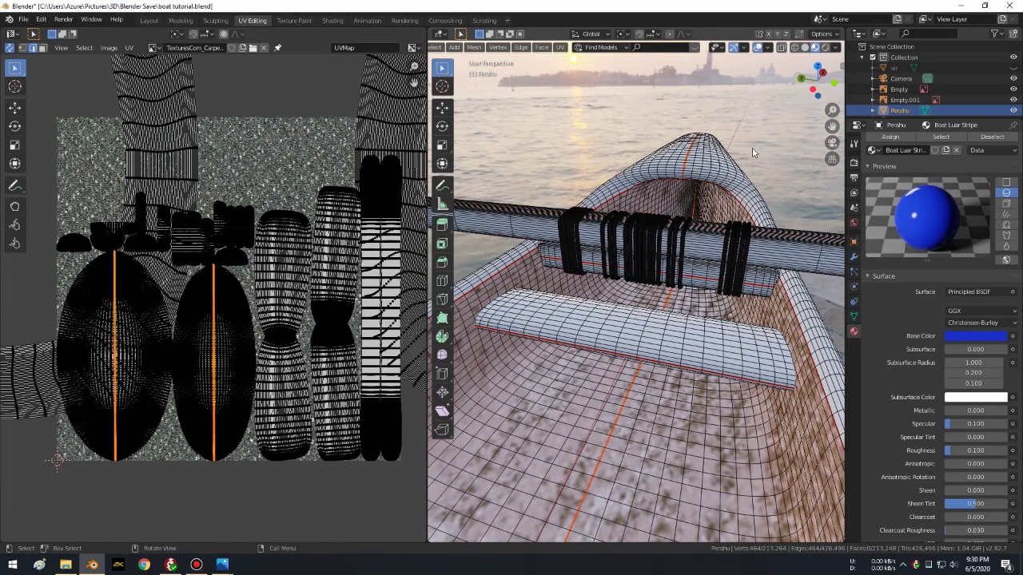
Step: Check the boat in Object Mode, then resume editing with the selection cleared
key(Tab)
middle_drag(756, 154, 709, 140)
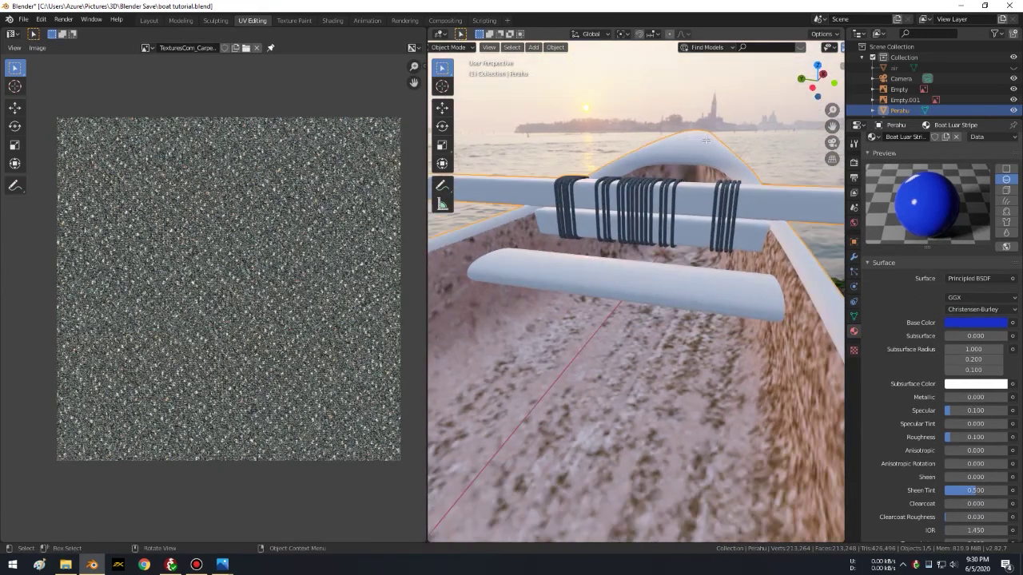
key(Tab)
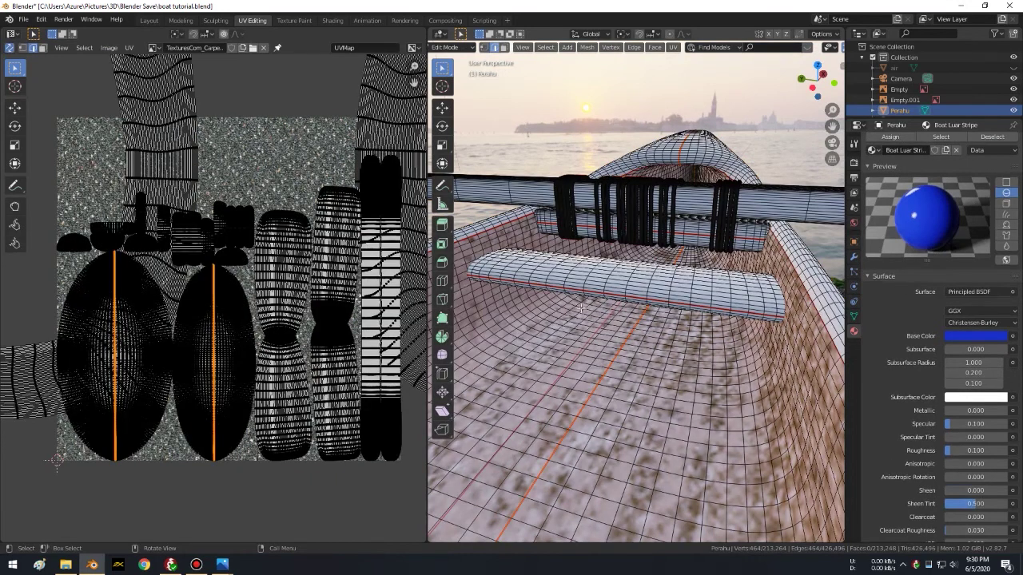
click(577, 160)
key(l)
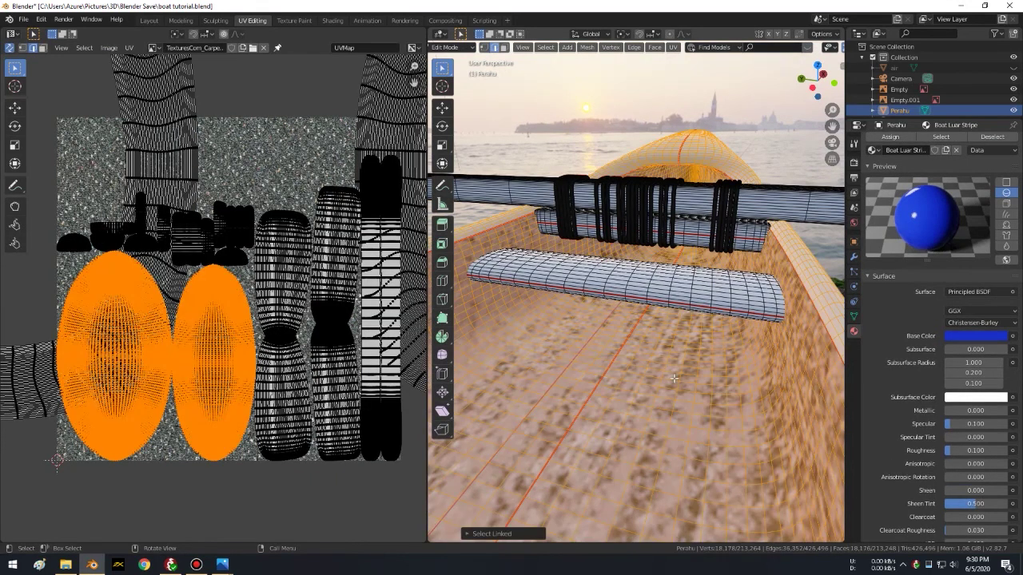
key(alt+a)
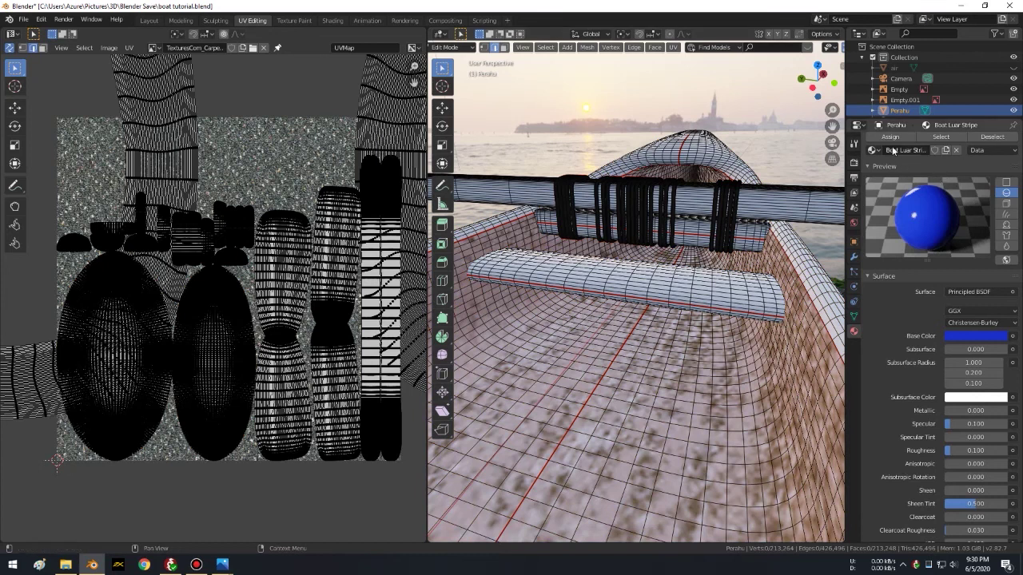
scroll(897, 163, up, 2)
Step: Select the Boat dalam faces and Unwrap them along the new seam
click(896, 176)
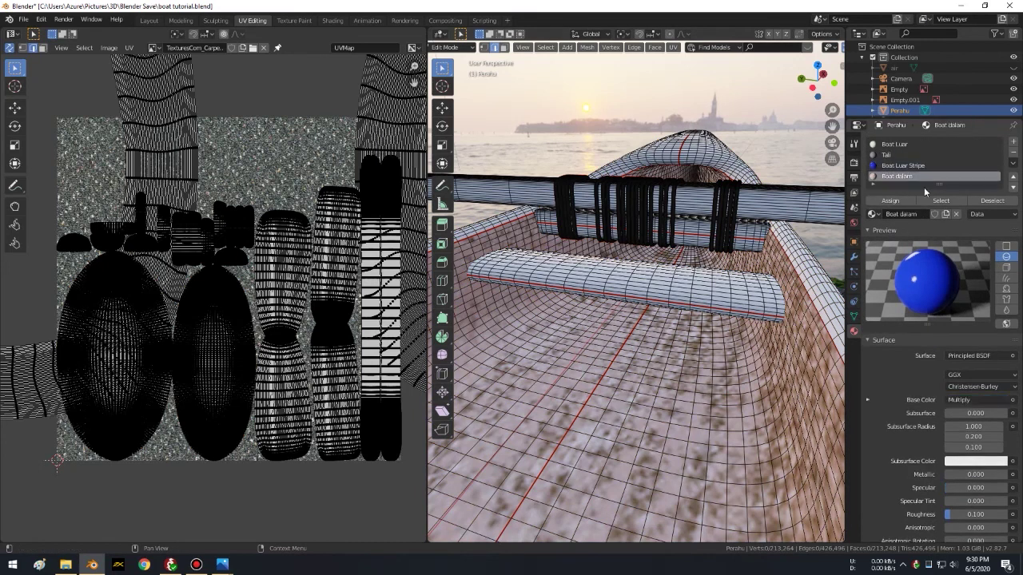
click(941, 200)
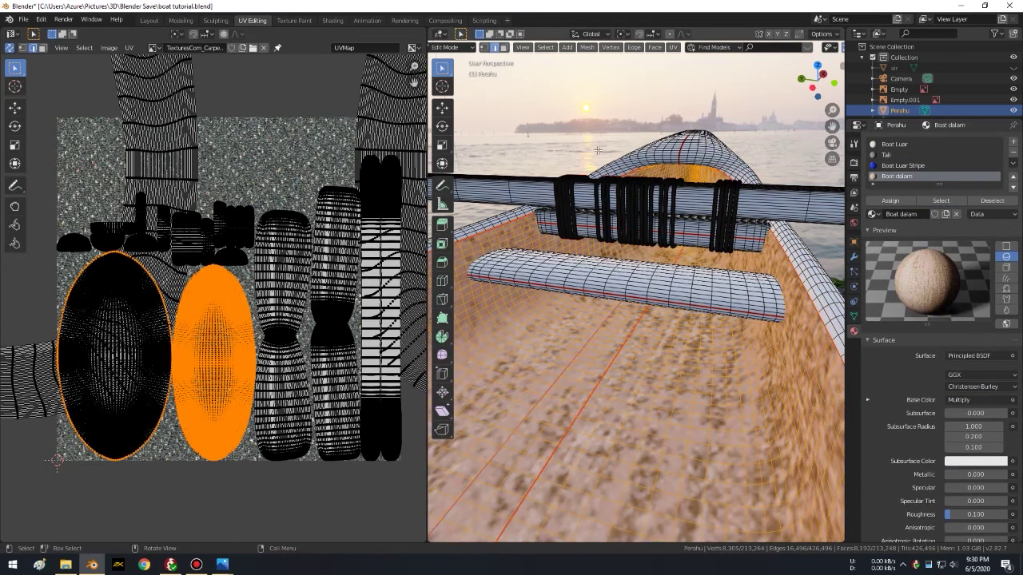
key(u)
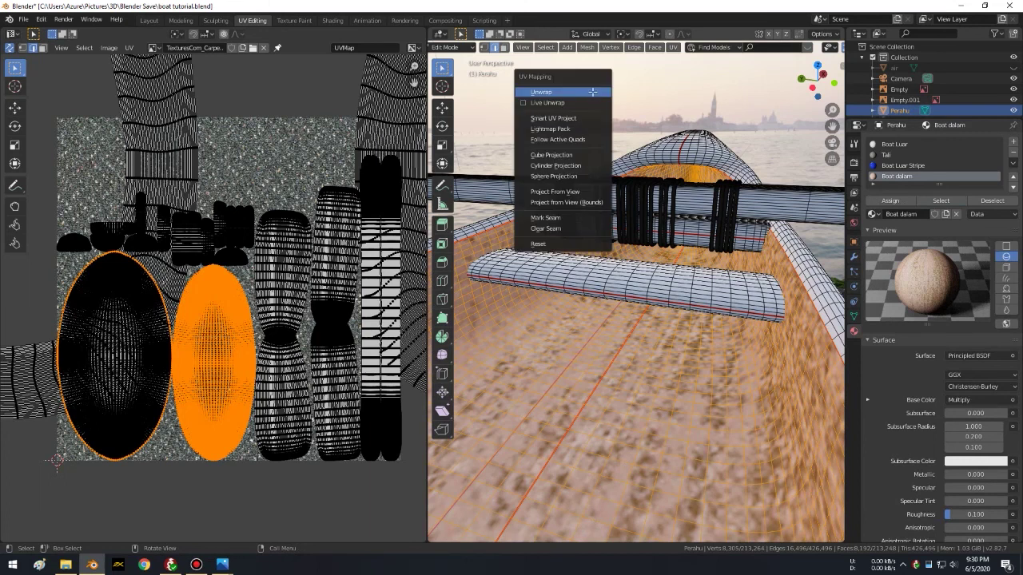
click(592, 92)
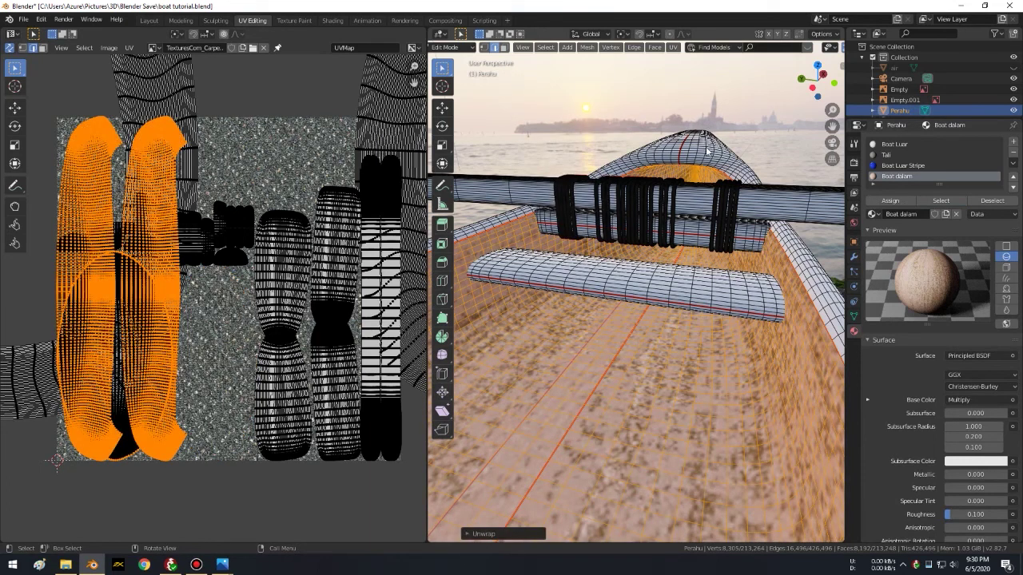
key(Tab)
mouse_move(707, 152)
middle_down()
mouse_move(697, 155)
mouse_move(705, 178)
middle_up()
Step: Zoom and orbit around the boat to inspect it over the sea
scroll(705, 178, up, 3)
scroll(704, 175, up, 3)
scroll(704, 169, up, 2)
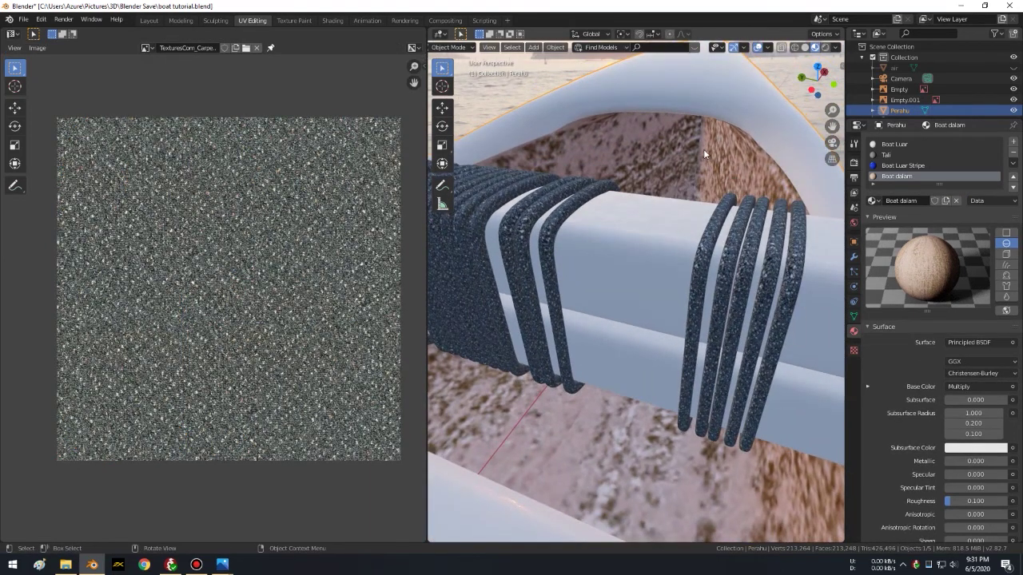
scroll(703, 149, down, 3)
scroll(701, 147, down, 2)
scroll(696, 143, up, 5)
scroll(697, 156, up, 2)
scroll(698, 160, down, 3)
scroll(699, 128, up, 3)
scroll(699, 120, up, 2)
scroll(642, 175, down, 5)
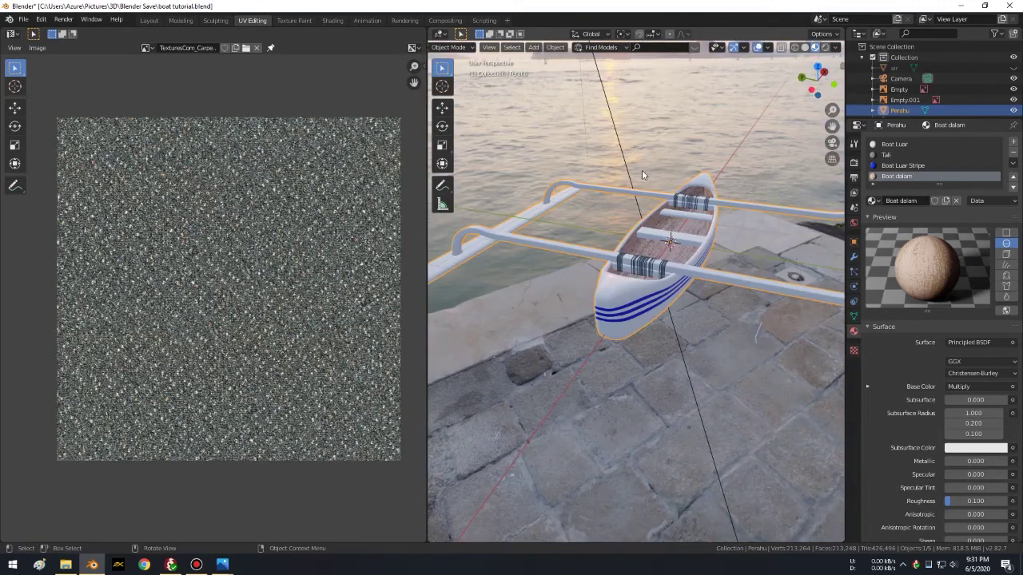
middle_drag(642, 174, 573, 160)
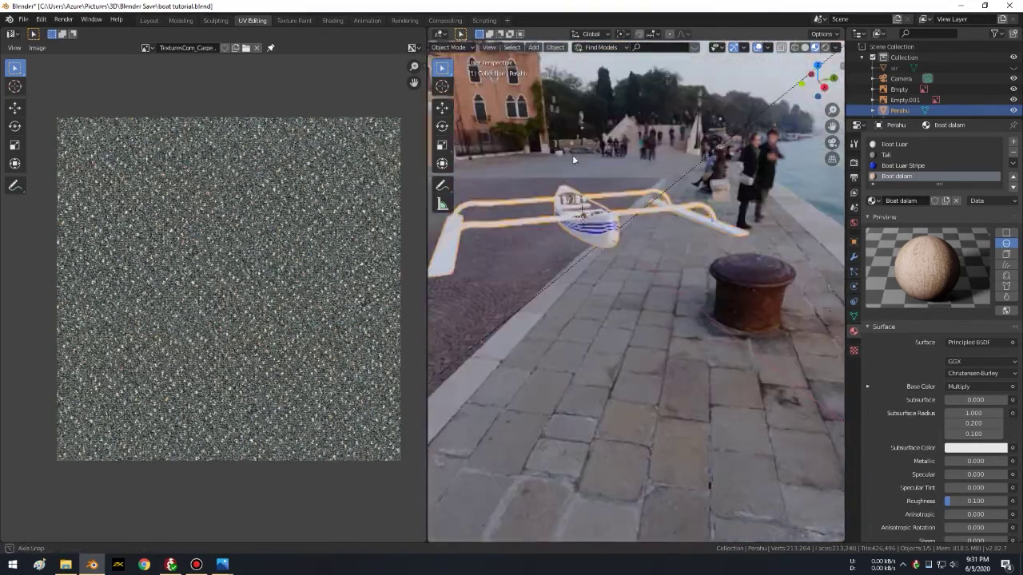
middle_drag(572, 159, 714, 179)
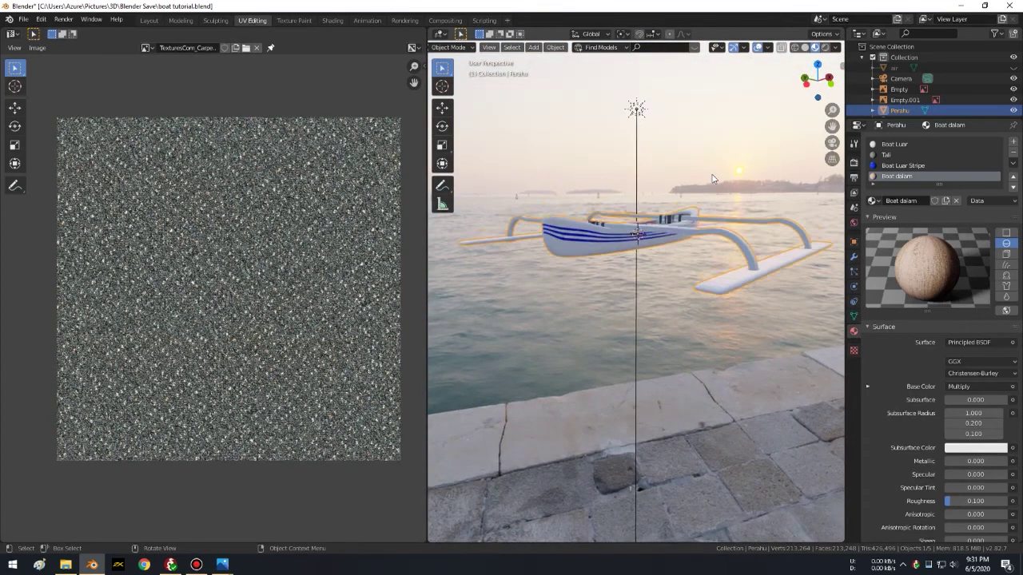
Step: View the boat through the scene camera in Layout with Rendered shading
key(KP_0)
click(147, 21)
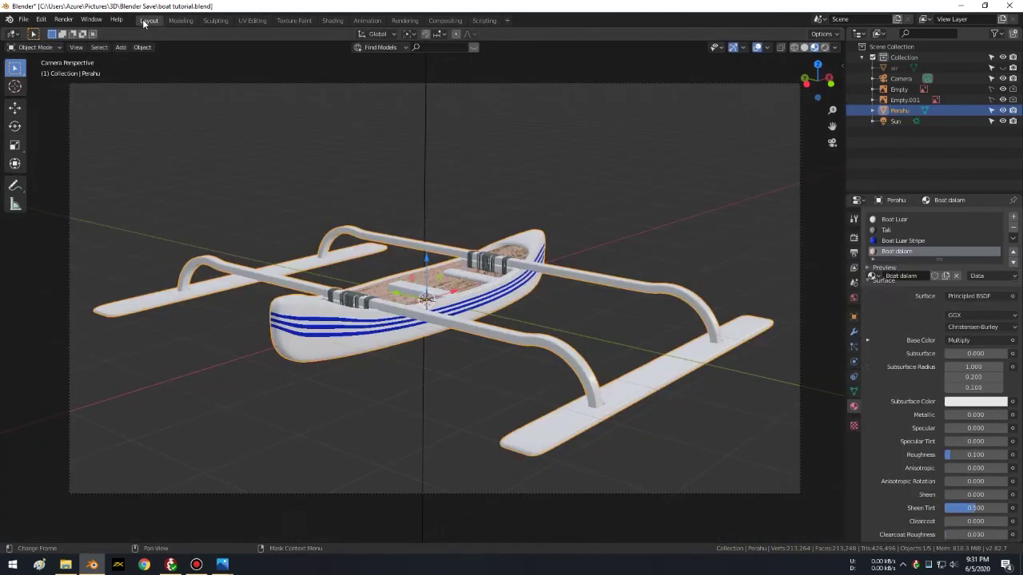
click(825, 48)
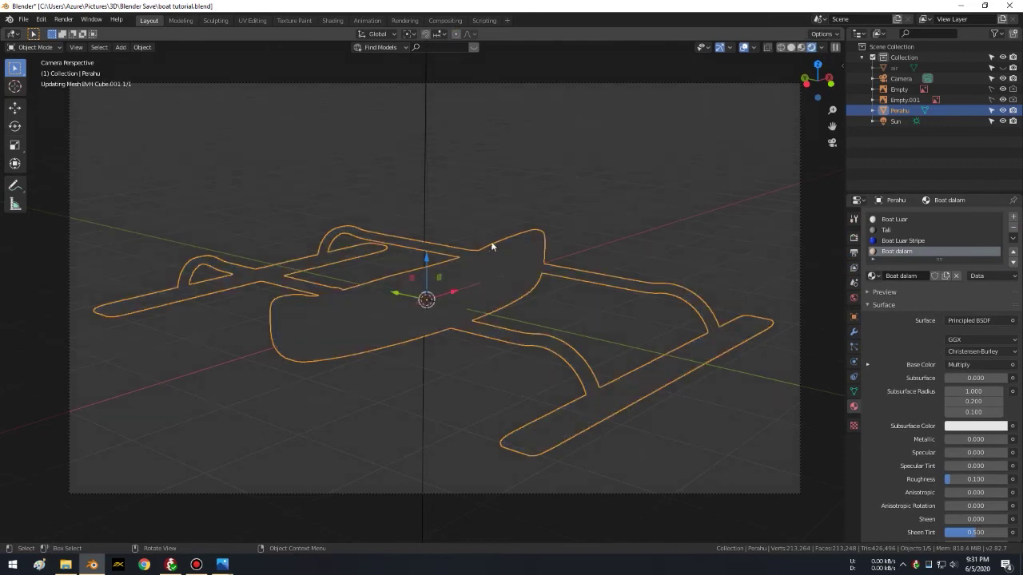
mouse_move(222, 565)
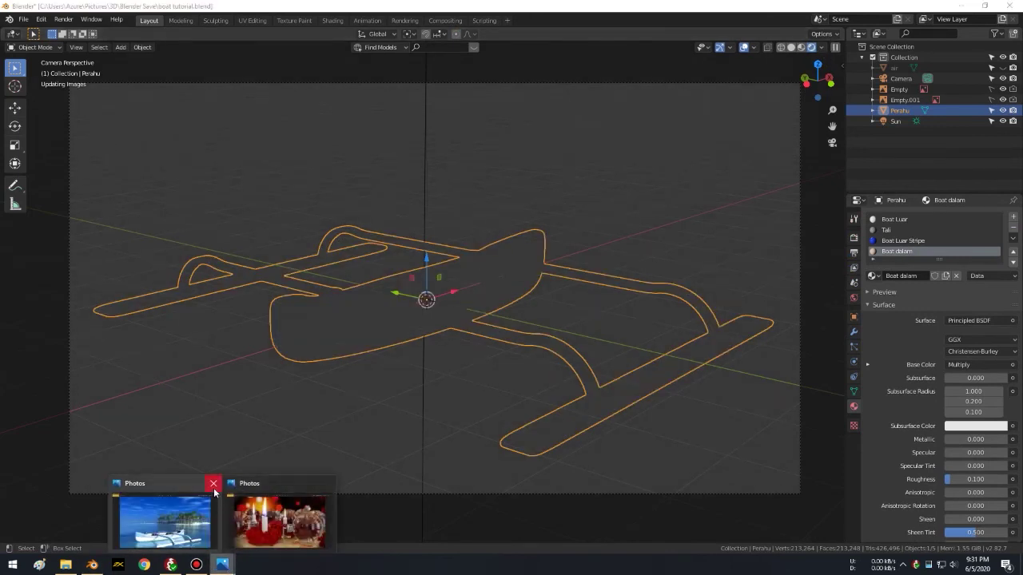
Step: Close the photo viewers, open the Render › Vue folder, and select shore 11.png
click(210, 483)
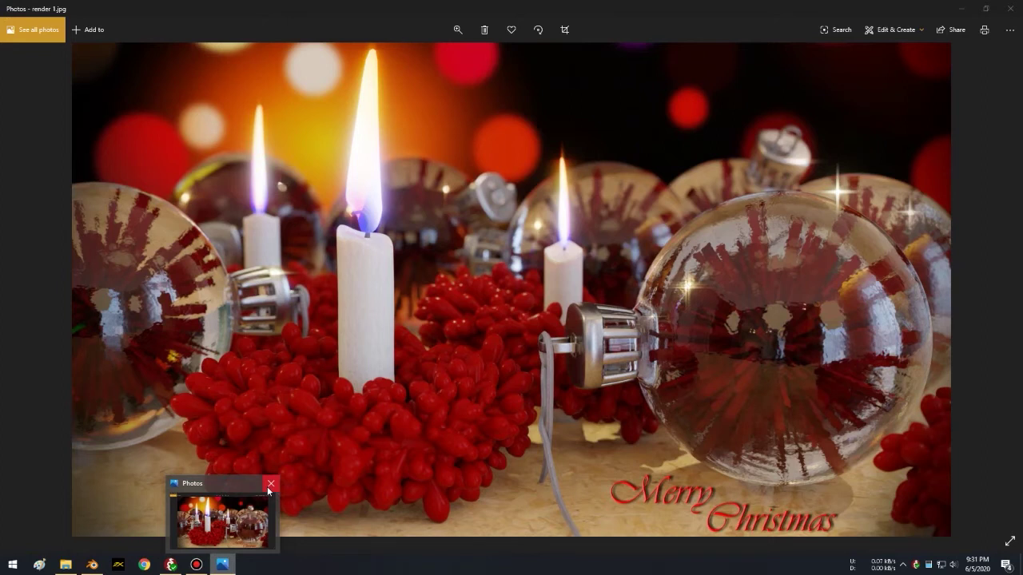
click(269, 484)
click(66, 564)
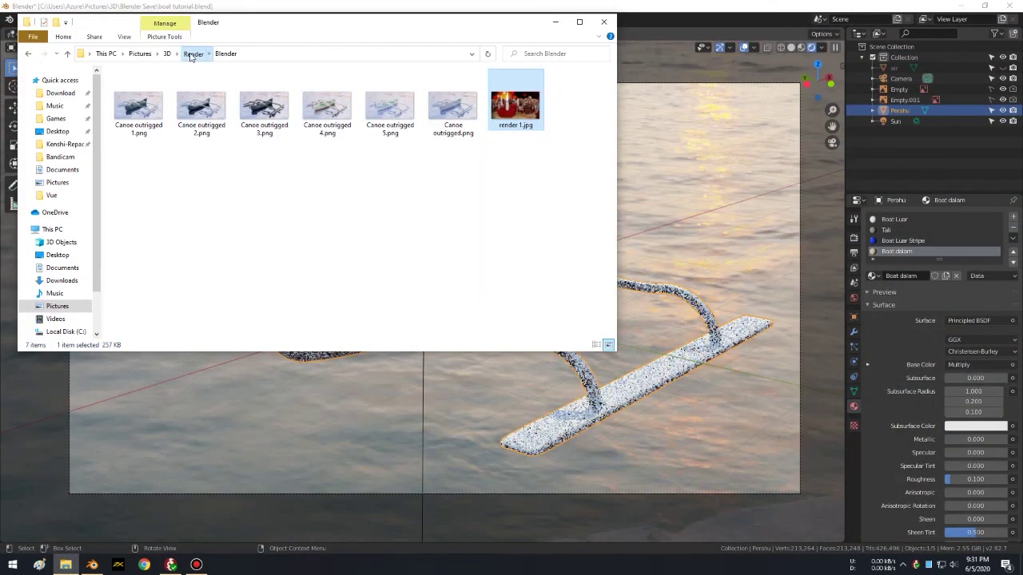
click(188, 54)
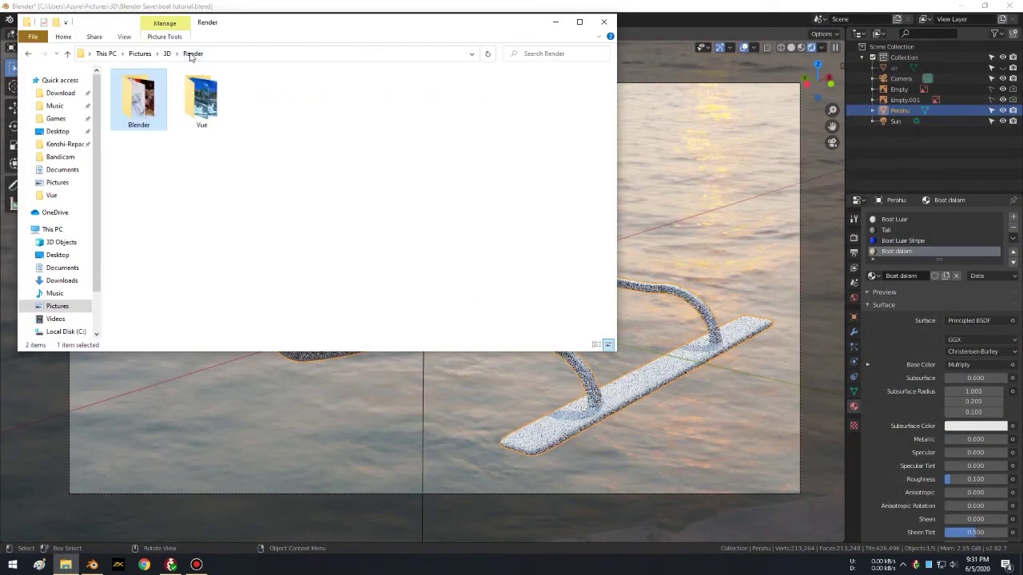
double_click(208, 107)
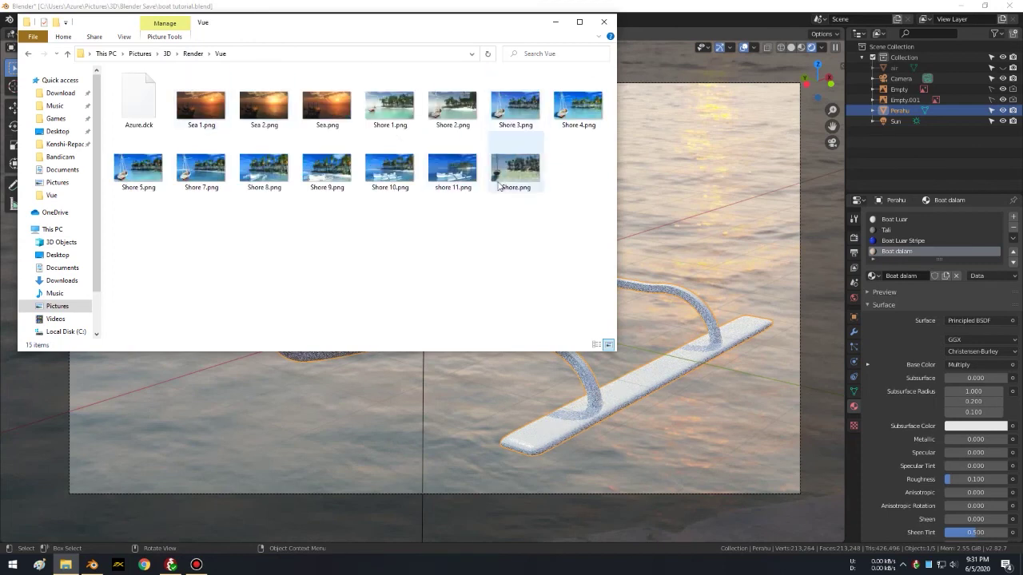
click(447, 159)
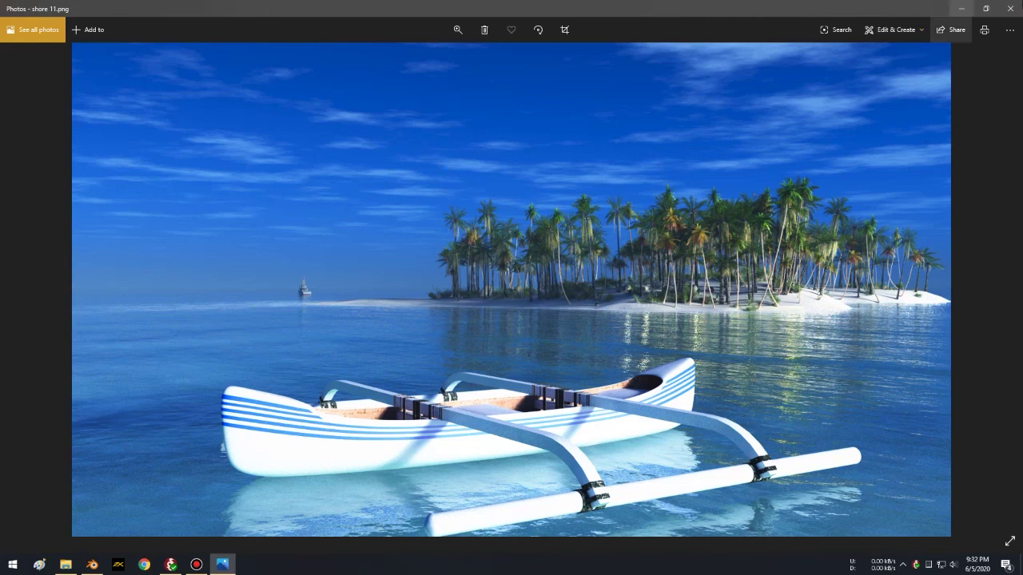
Step: Close the shore 11.png render in Windows Photos to return to the Vue renders folder
click(1009, 8)
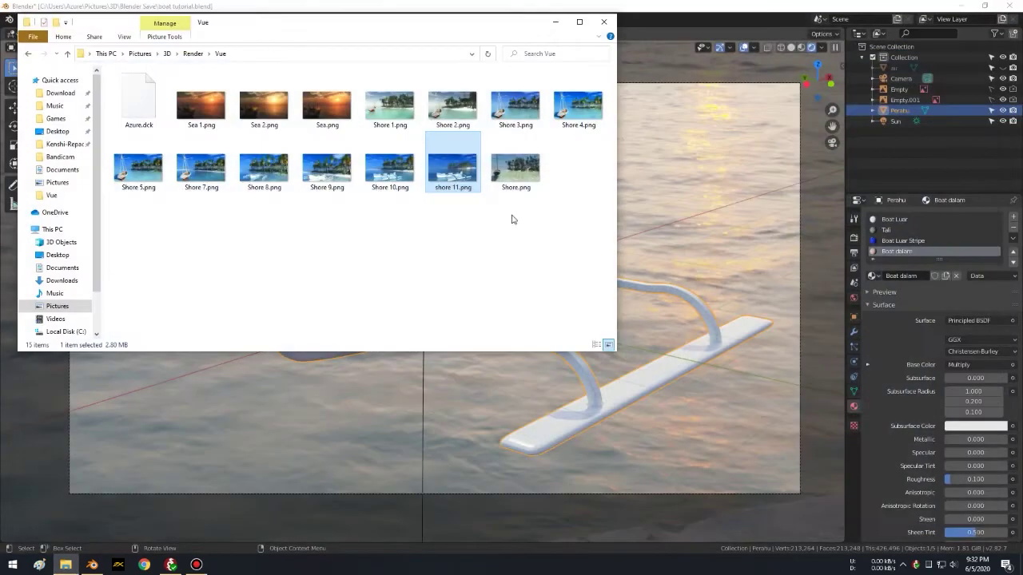
Step: Show the air water object again and apply the Full Global Illumination light-path preset
click(603, 22)
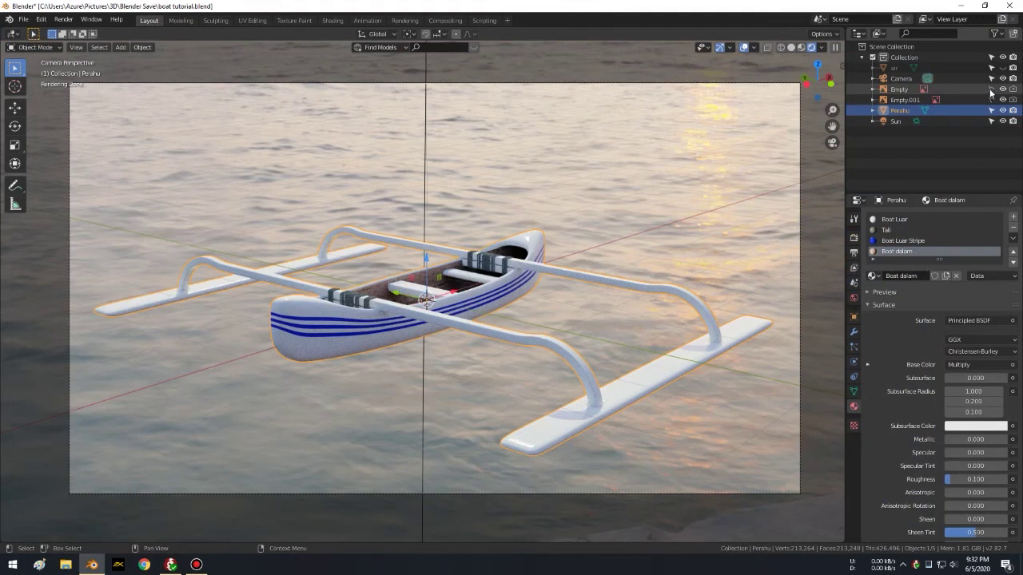
click(1002, 68)
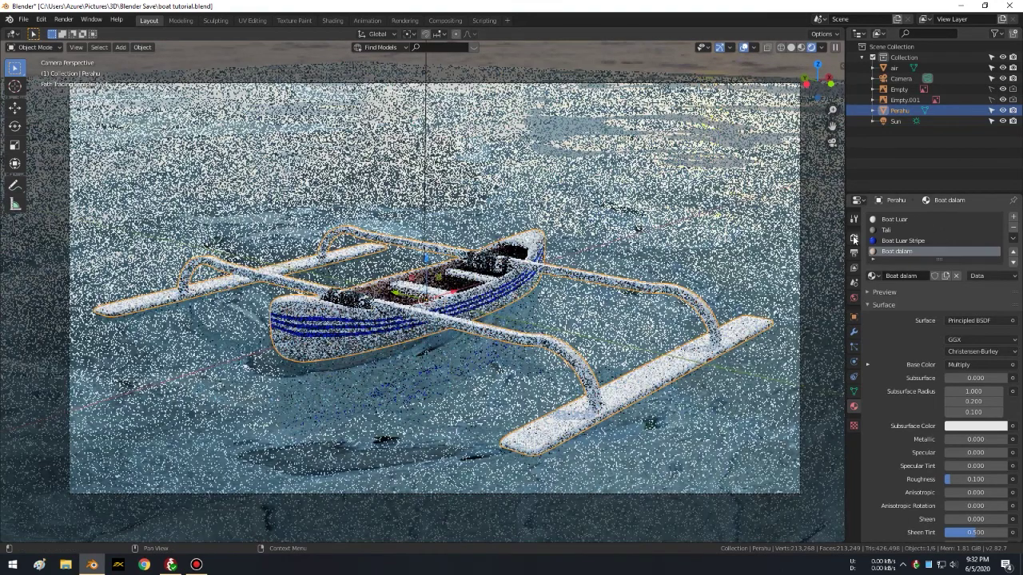
click(854, 237)
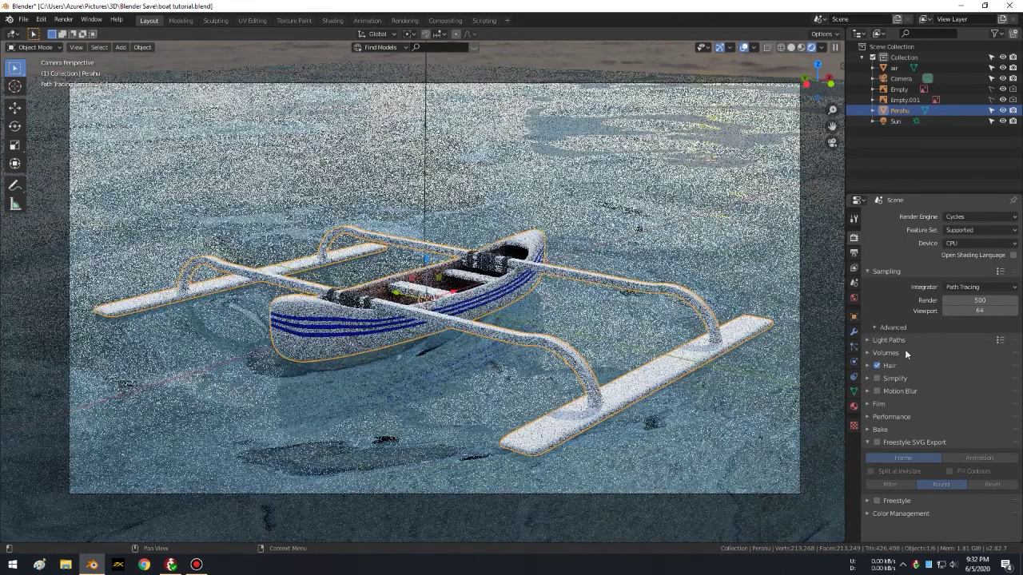
click(895, 340)
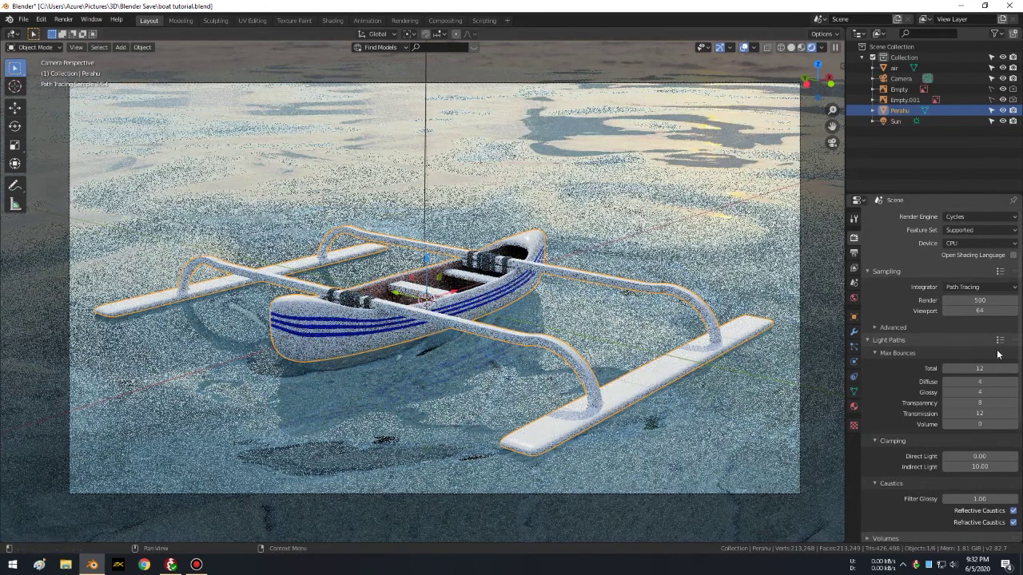
click(999, 340)
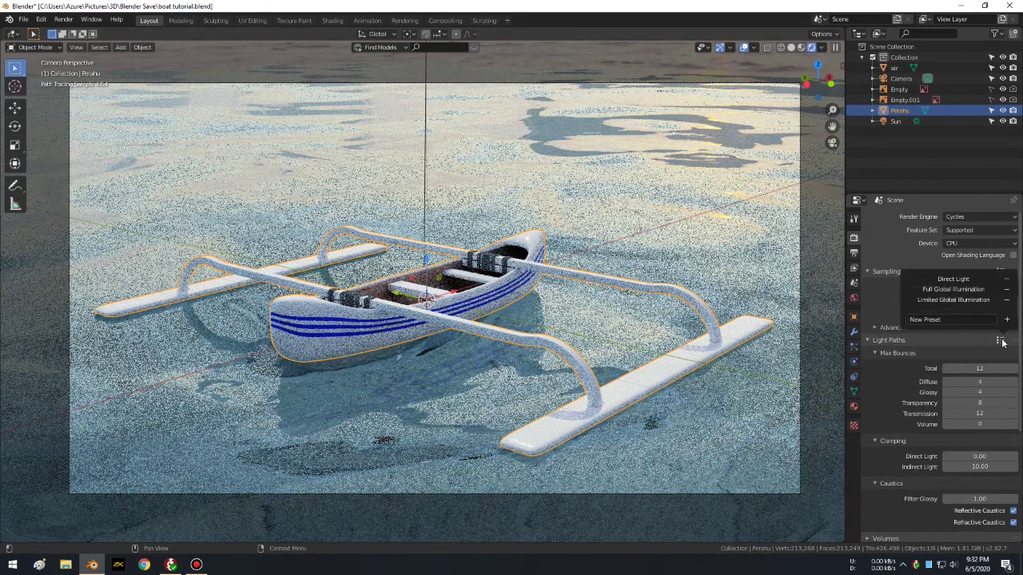
click(965, 289)
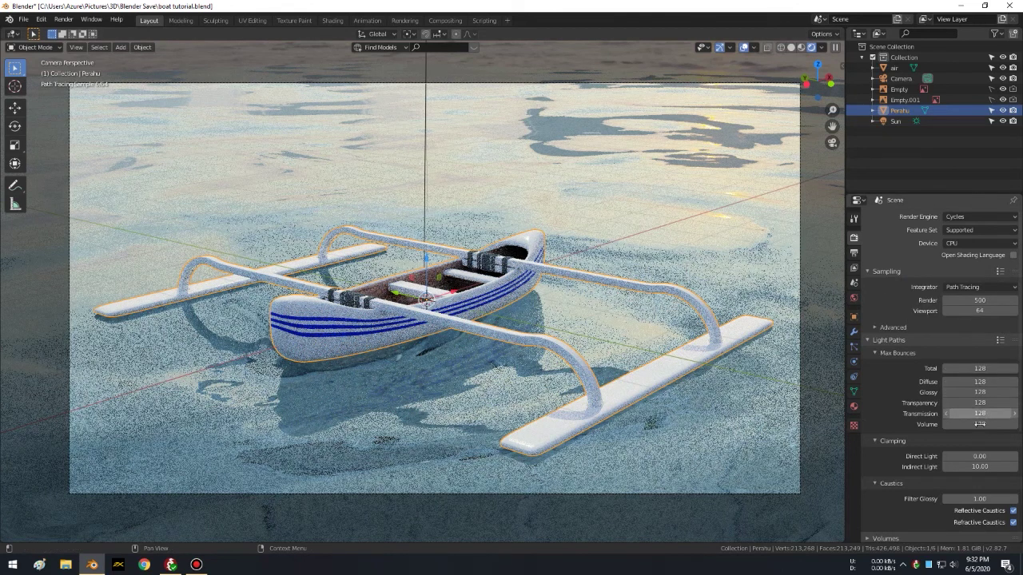
Step: Deselect the boat, save the boat tutorial file, and open Task Manager to check resource use
key(ctrl+s)
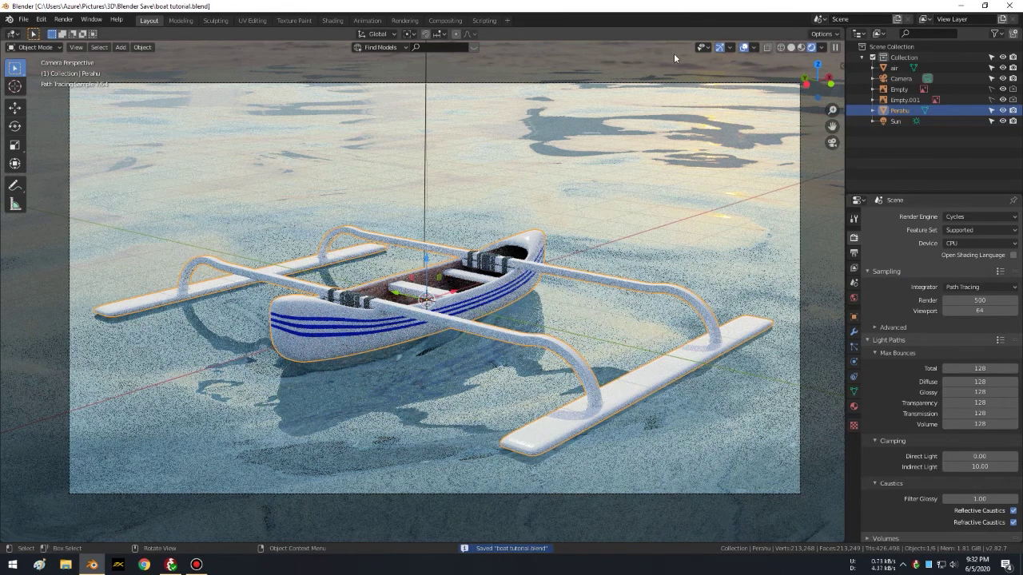
key(alt+a)
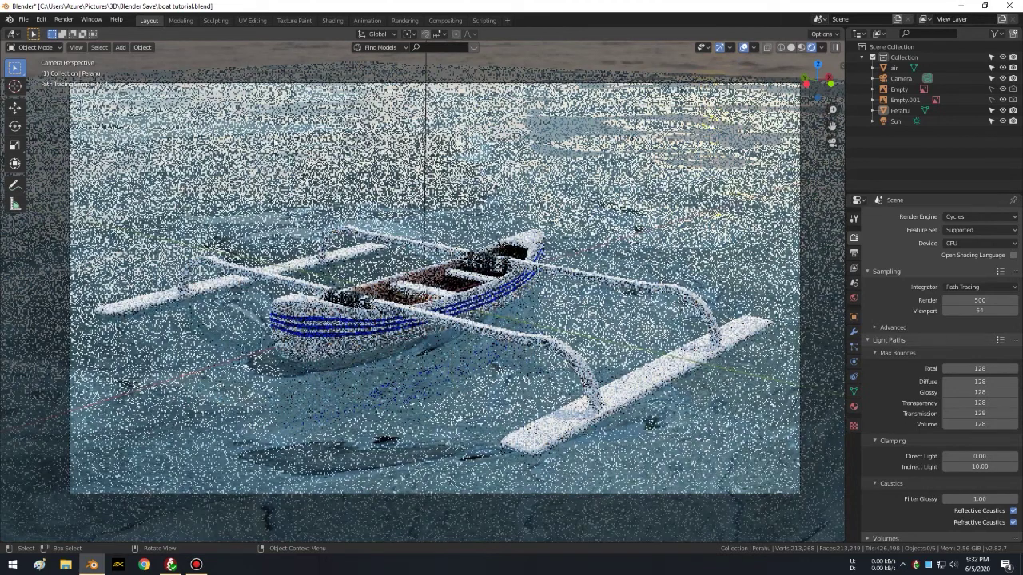
key(ctrl+s)
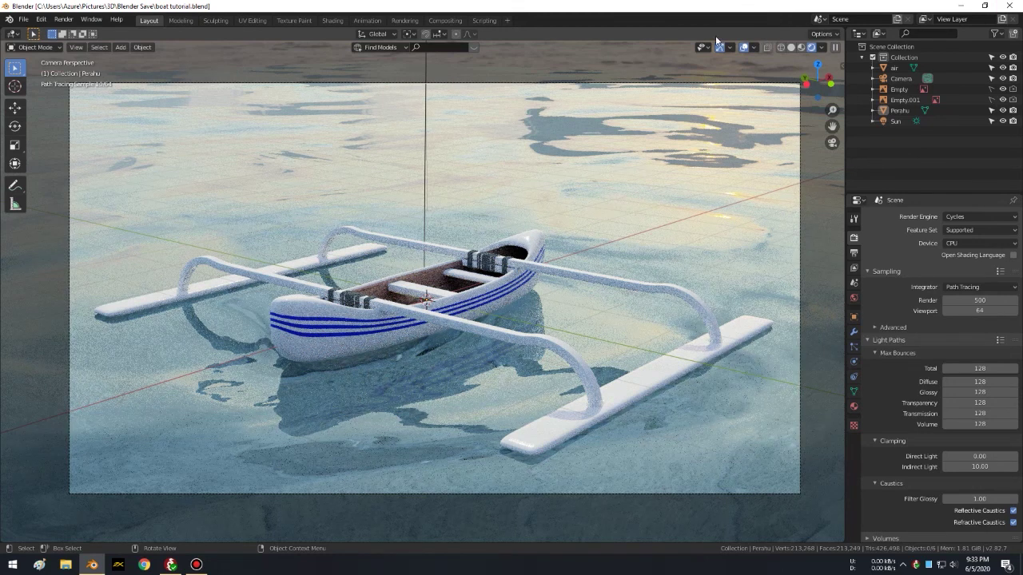
click(929, 564)
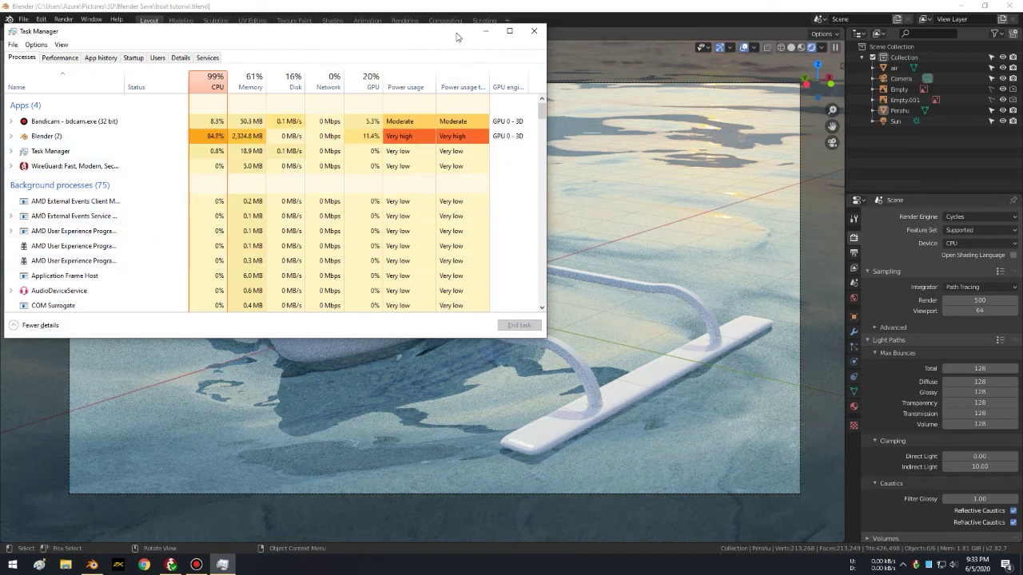
Step: Review Blender's CPU and memory load in Task Manager, then quit Blender
drag(449, 37, 444, 41)
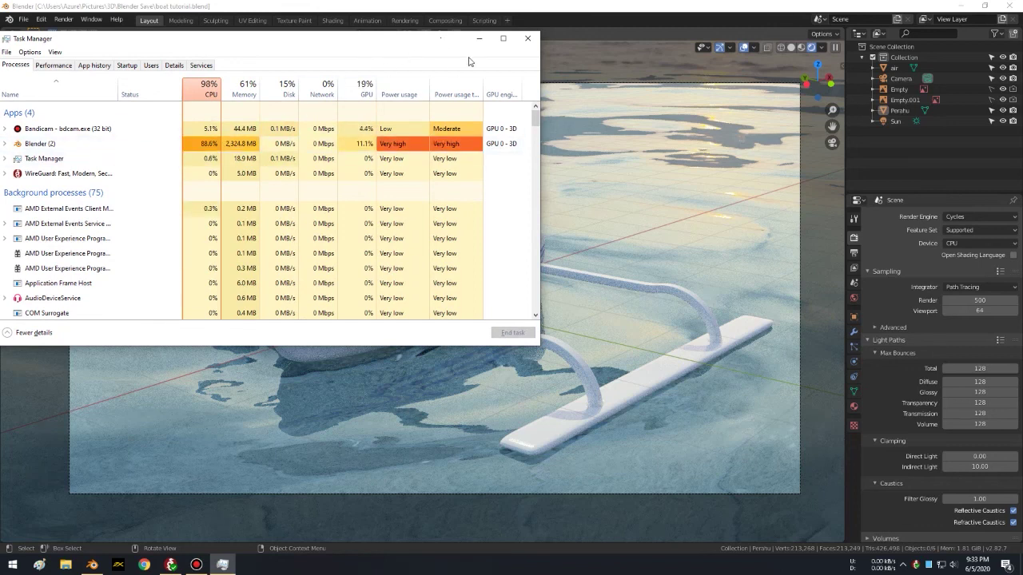
click(191, 356)
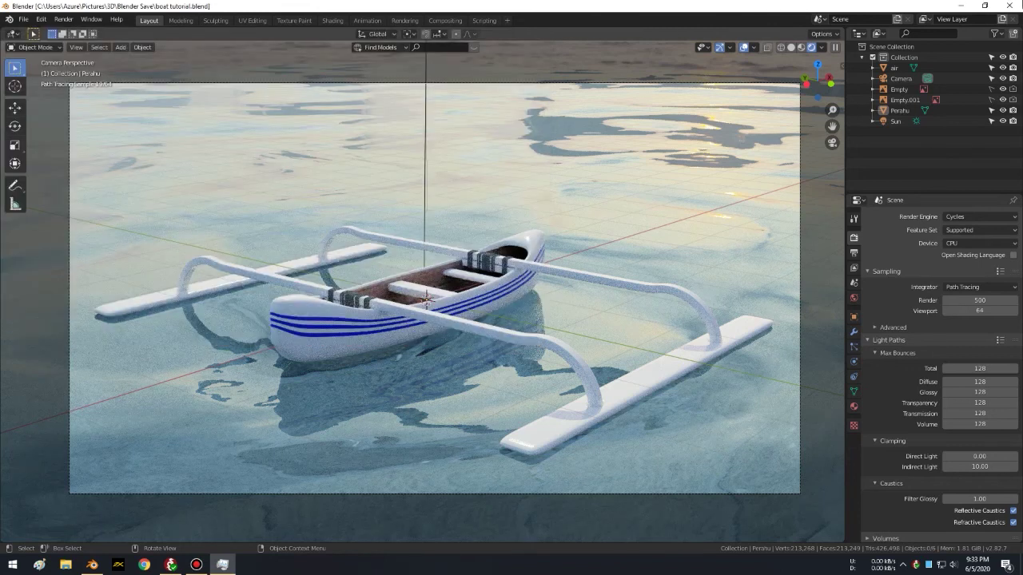
click(1006, 6)
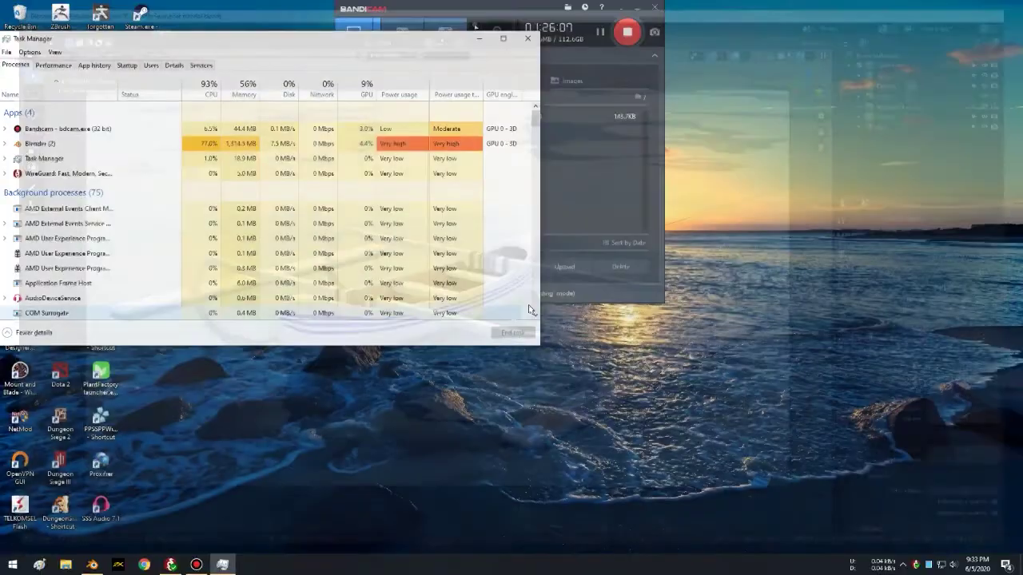
Step: Close Task Manager, launch VUE from the desktop shortcut, and dismiss its Welcome screen
click(479, 39)
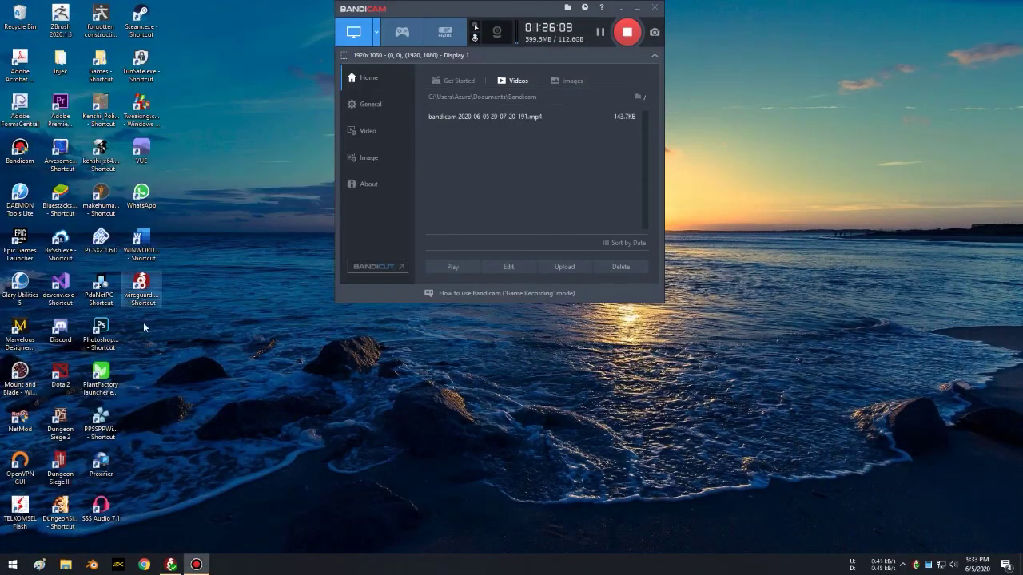
double_click(141, 151)
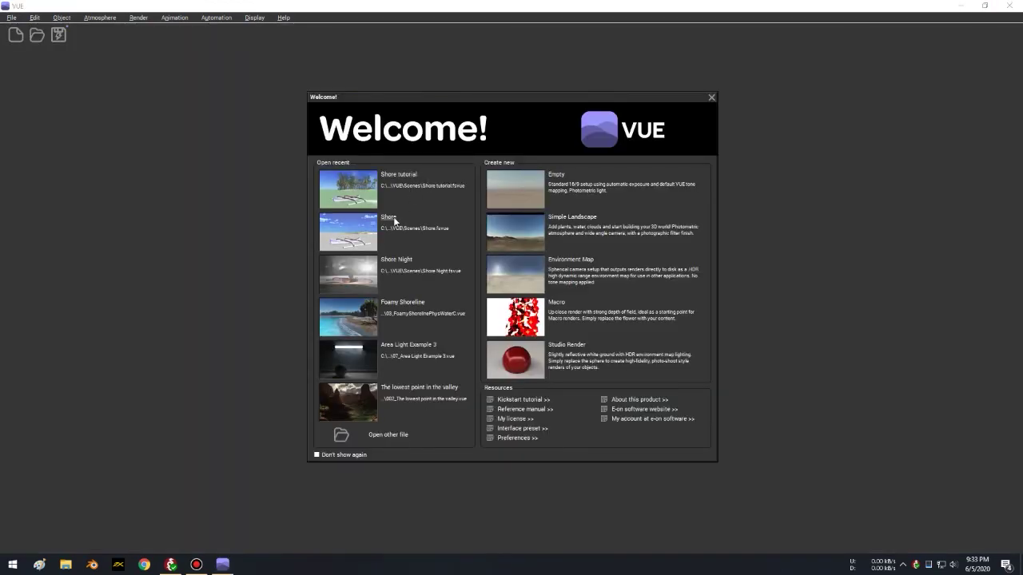
key(Escape)
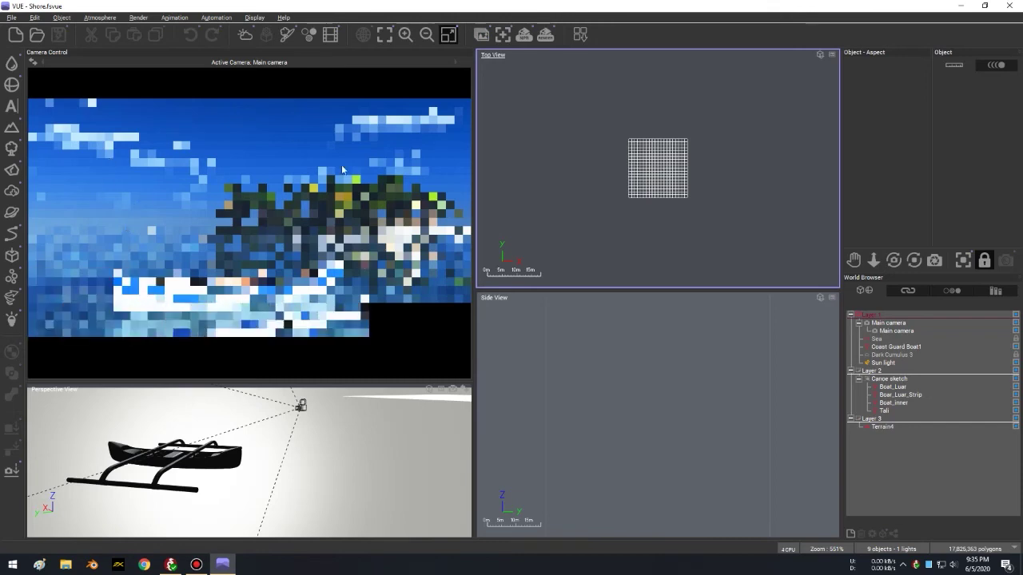
Step: Switch the Perspective viewport to Main Camera View framing the striped canoe and palm island
click(429, 389)
click(483, 227)
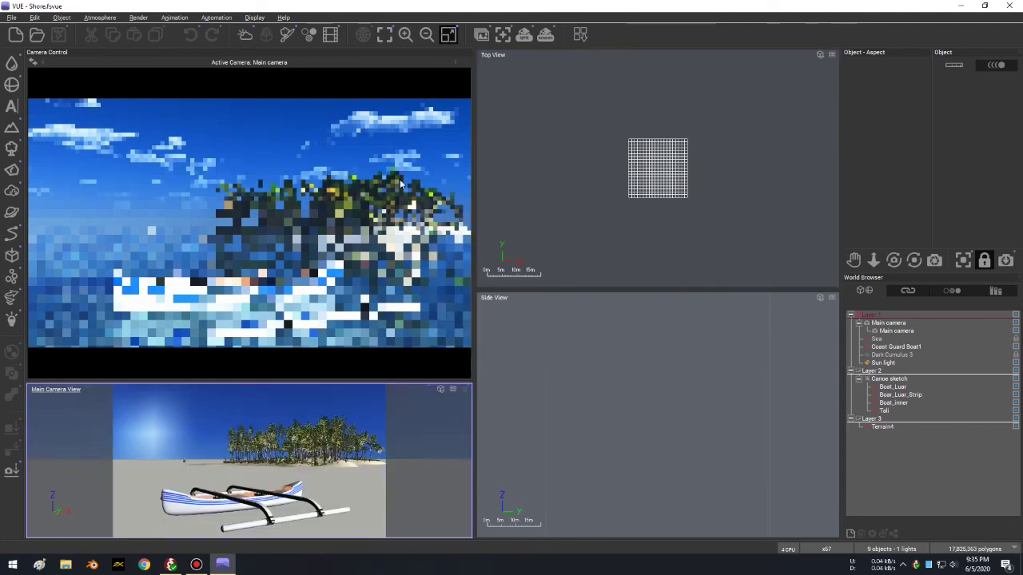
right_click(429, 177)
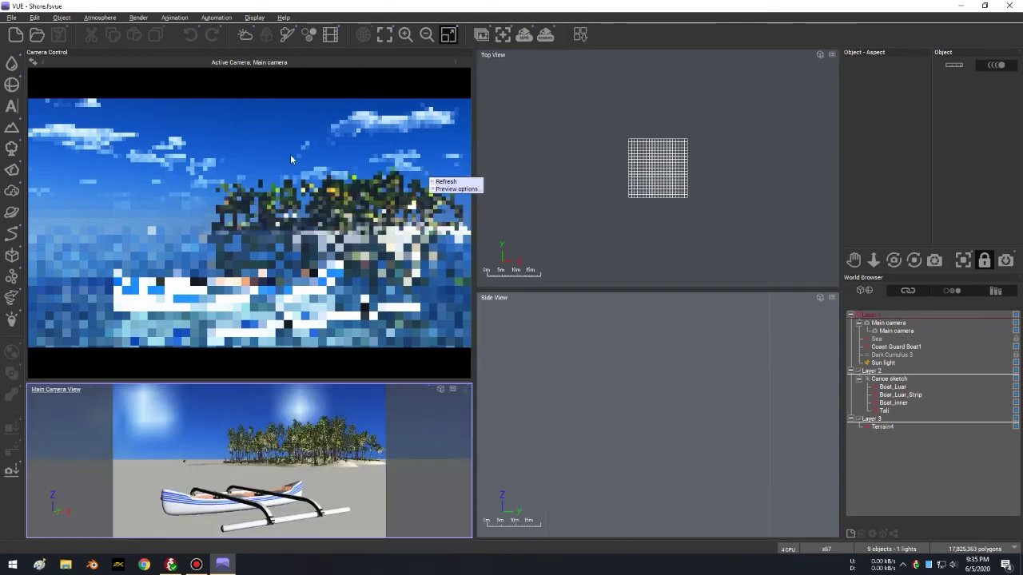
Step: Refresh the camera preview render twice so the striped canoe appears before the palm island
right_click(108, 139)
click(124, 144)
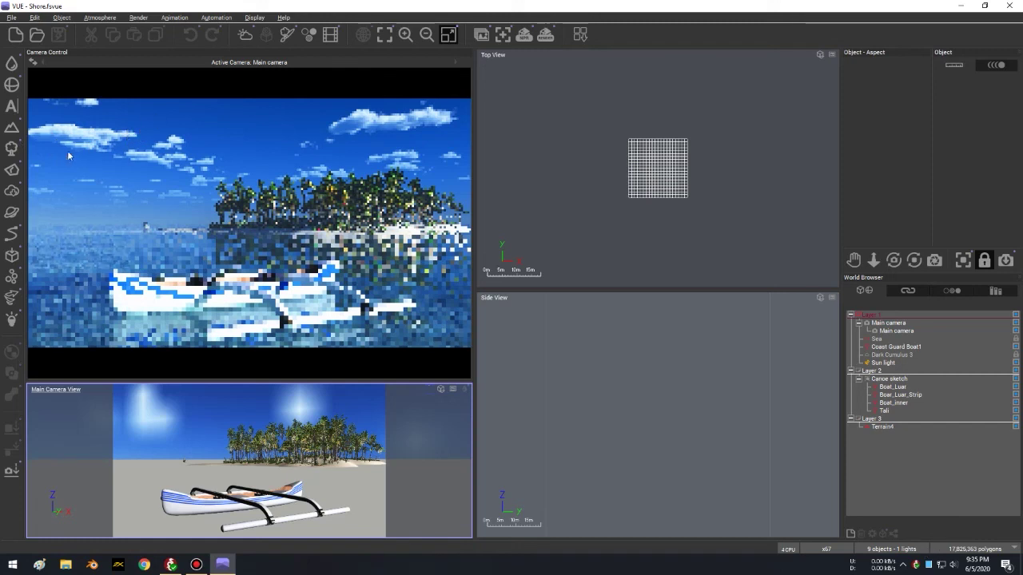
right_click(395, 213)
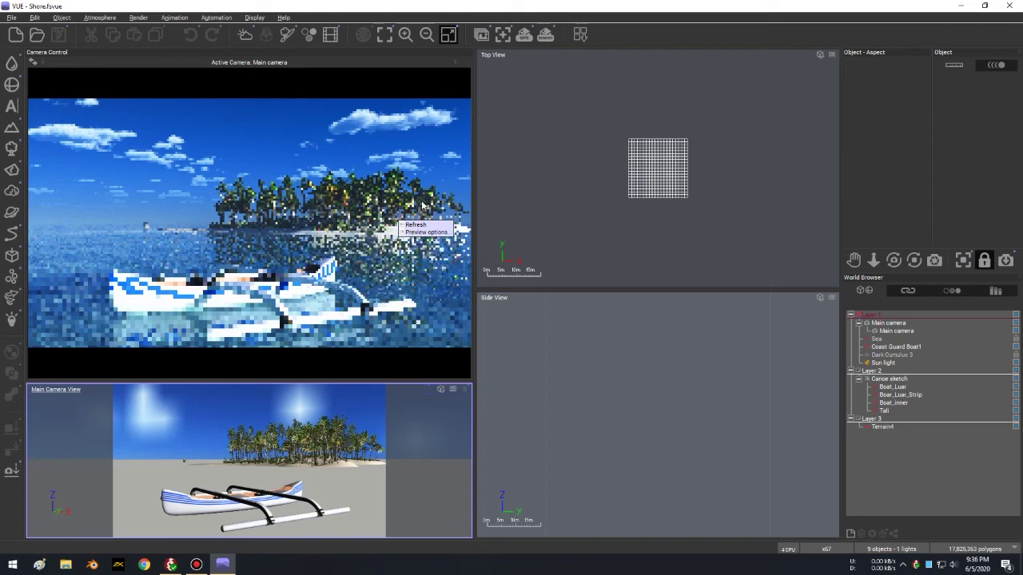
click(318, 232)
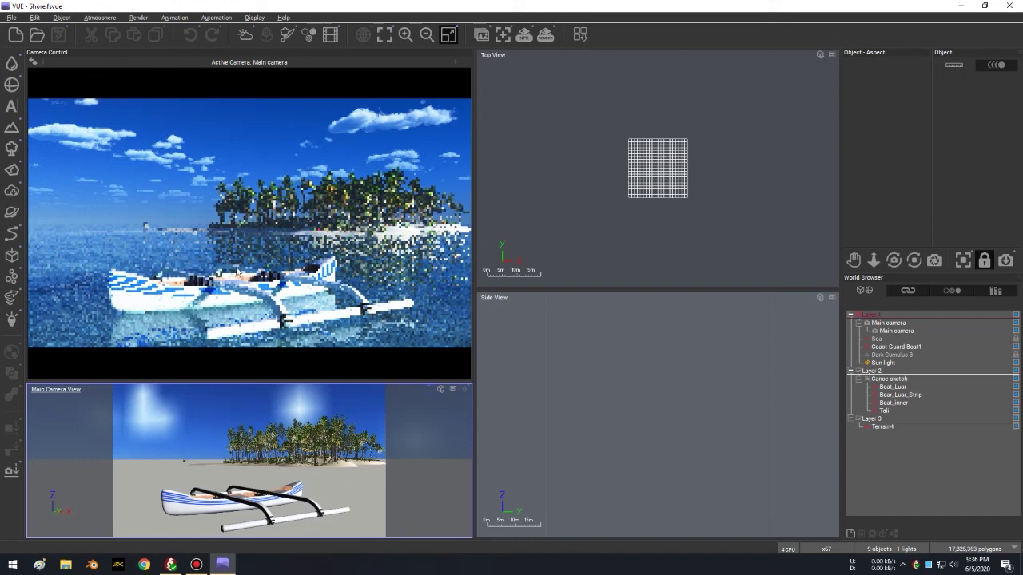
Step: Refresh the camera preview once more so clouds and palm island render sharper
right_click(296, 321)
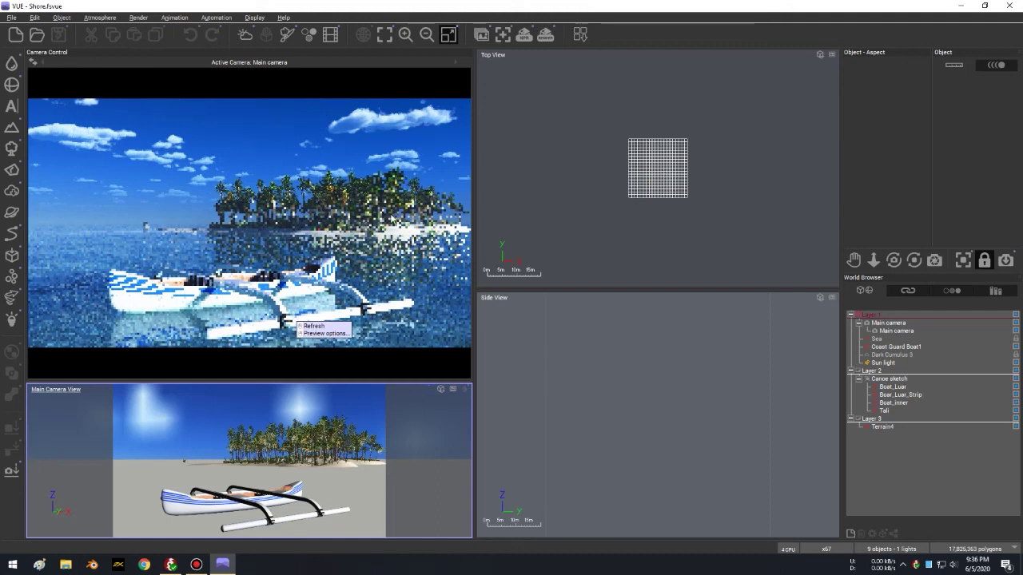
click(278, 191)
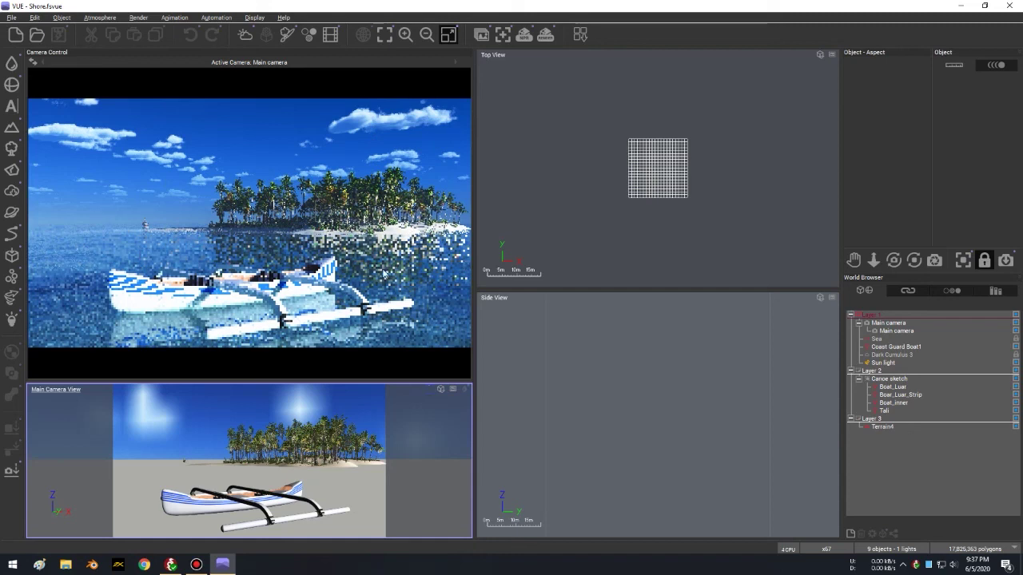
click(546, 35)
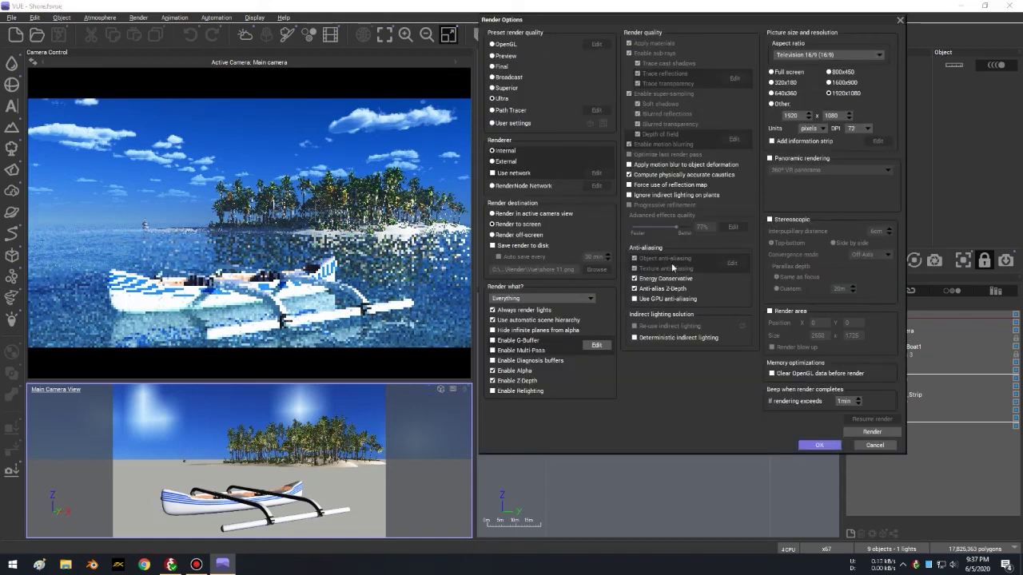
click(874, 445)
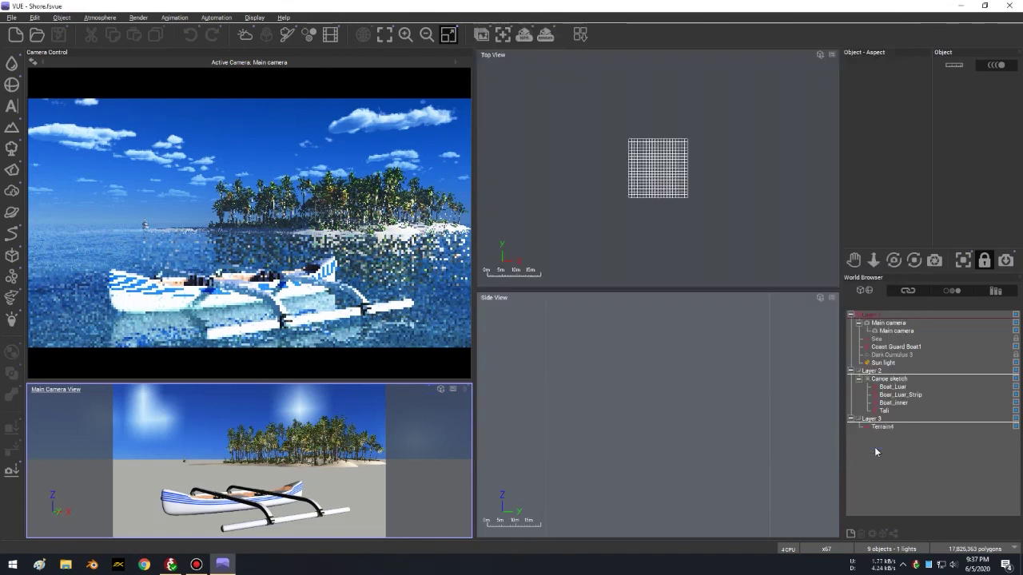